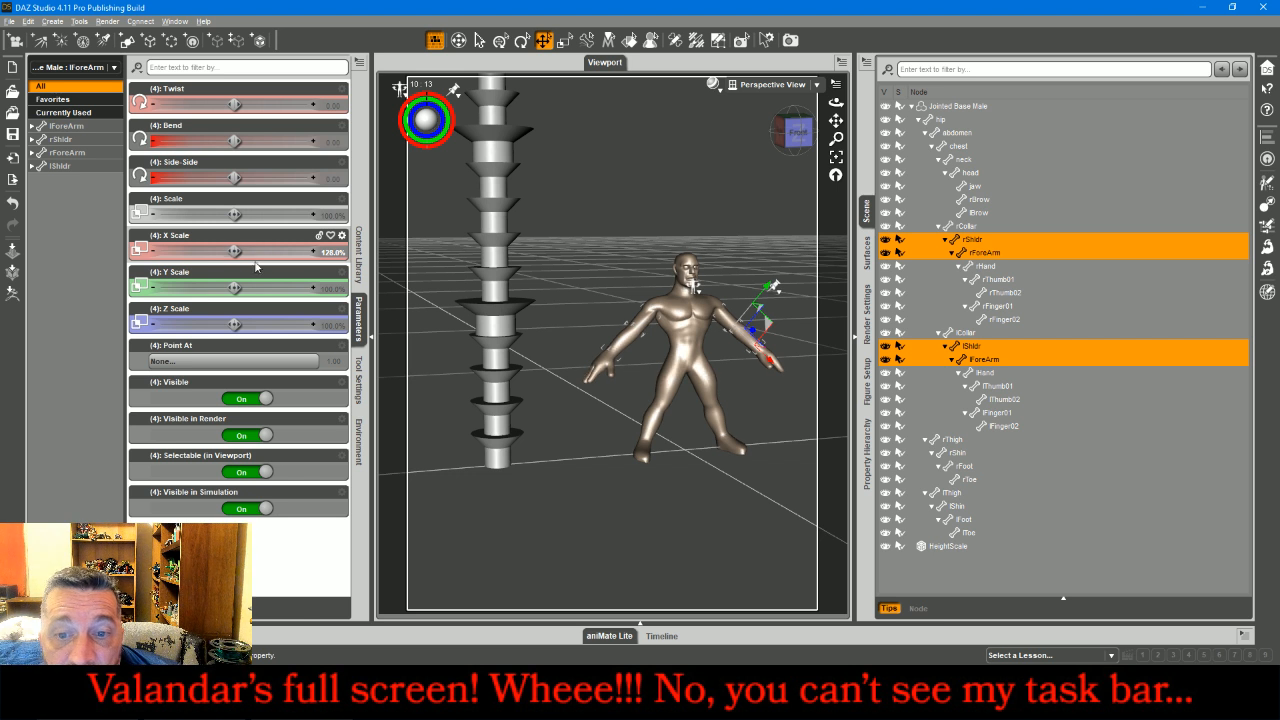
# Step: Set the Y Scale of both thighs and both shins to 107% and drop the figure back to the floor
pyautogui.click(657, 408)
pyautogui.keyDown('ctrl'); pyautogui.click(667, 386); pyautogui.keyUp('ctrl')
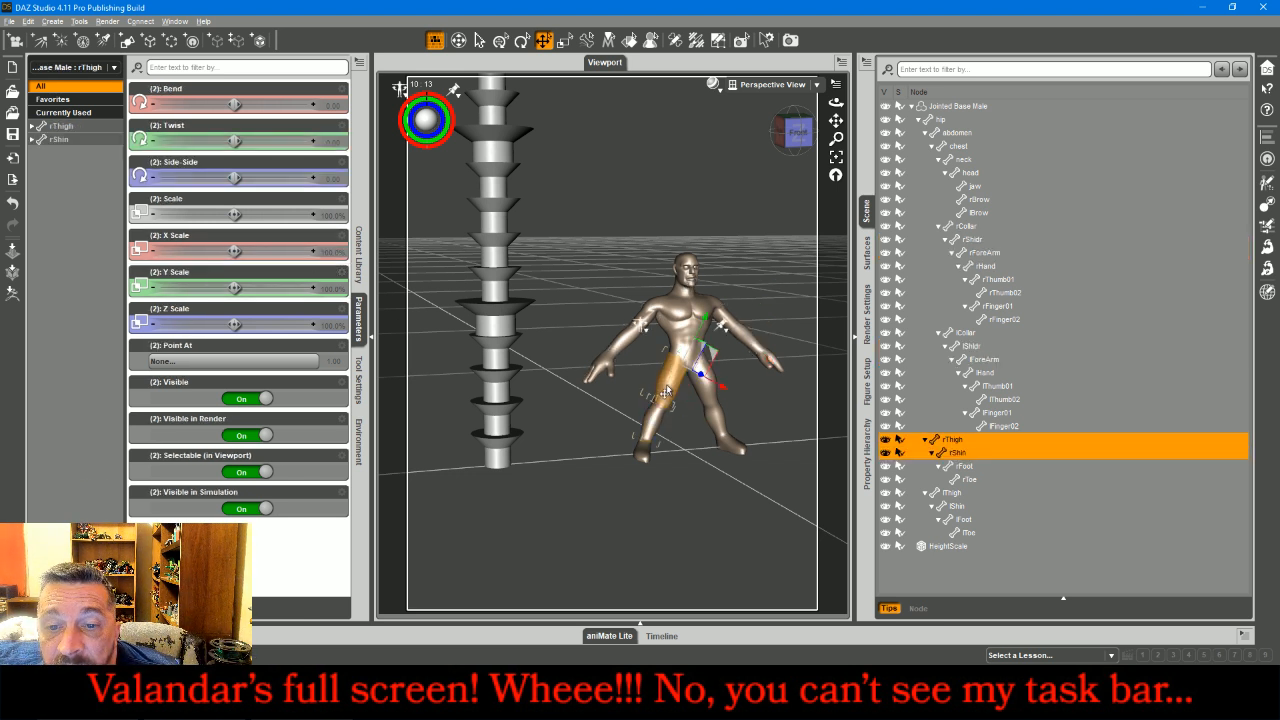
pyautogui.keyDown('ctrl'); pyautogui.click(697, 390); pyautogui.keyUp('ctrl')
pyautogui.keyDown('ctrl'); pyautogui.click(710, 418); pyautogui.keyUp('ctrl')
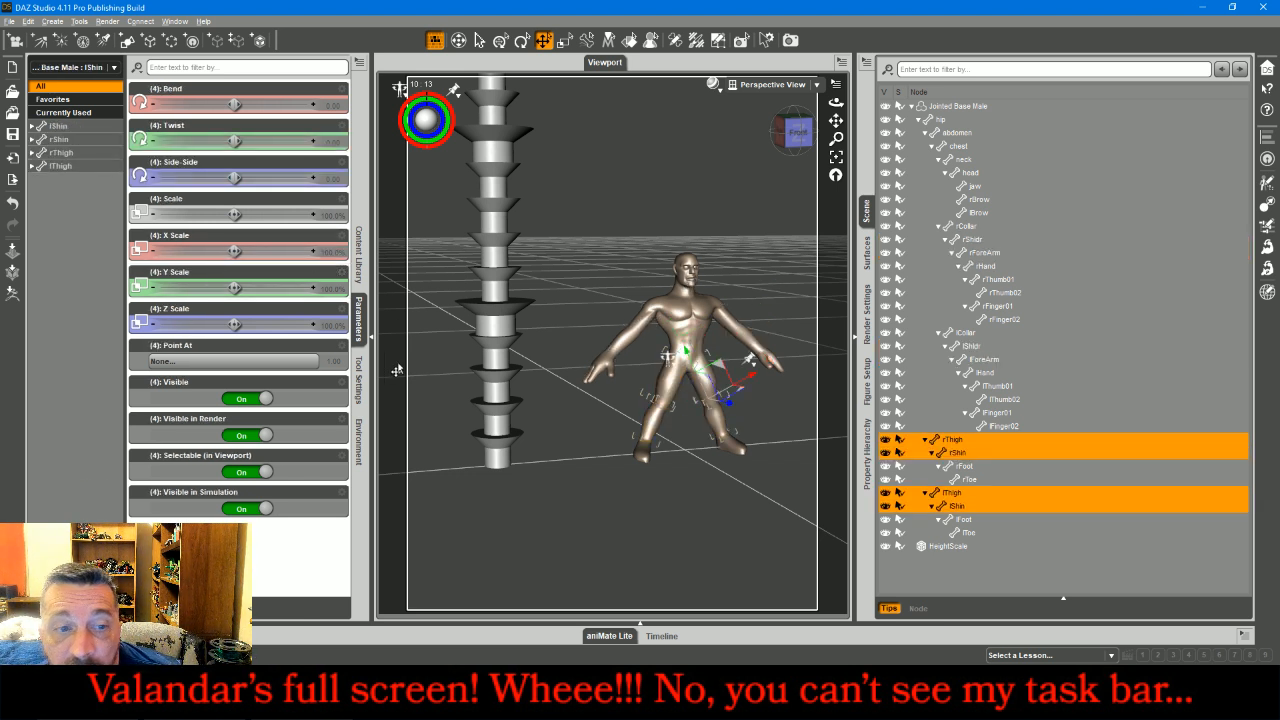
pyautogui.moveTo(234, 287); pyautogui.dragTo(258, 287)
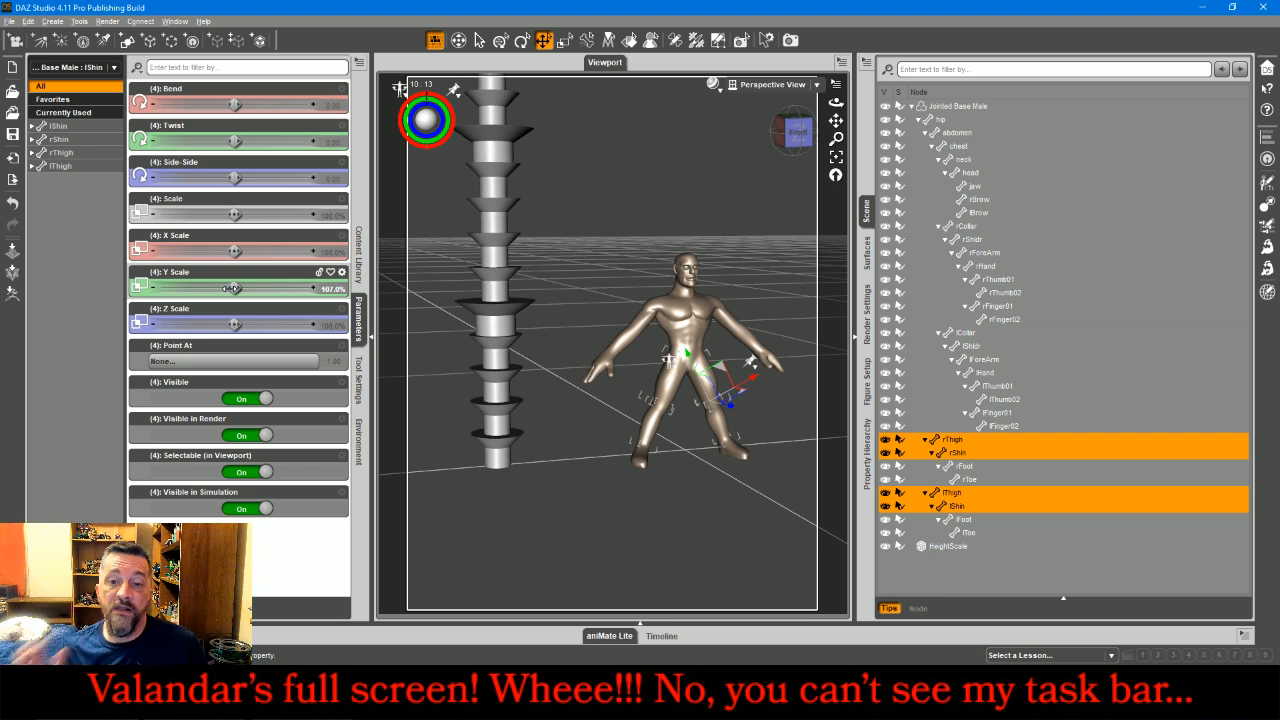
pyautogui.hotkey('ctrl', 'd')
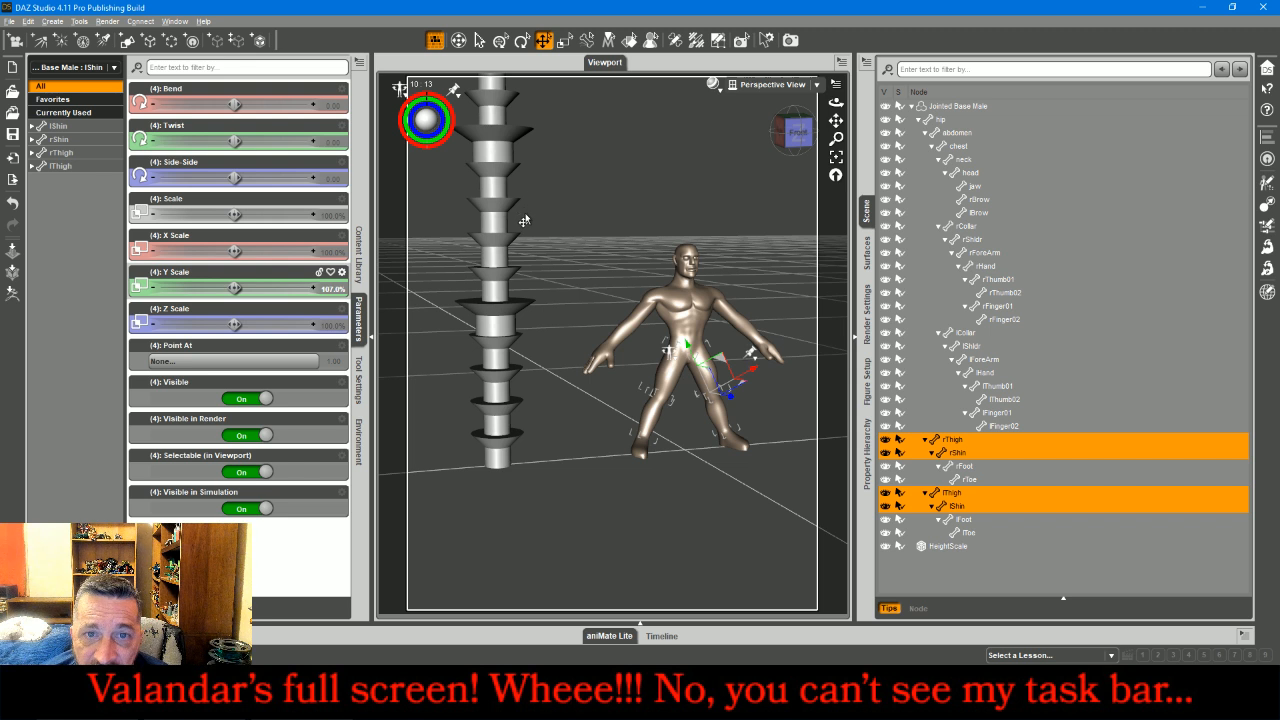
# Step: Scale the whole Jointed Base Male figure to 117.5% and set it back on the floor
pyautogui.click(959, 107)
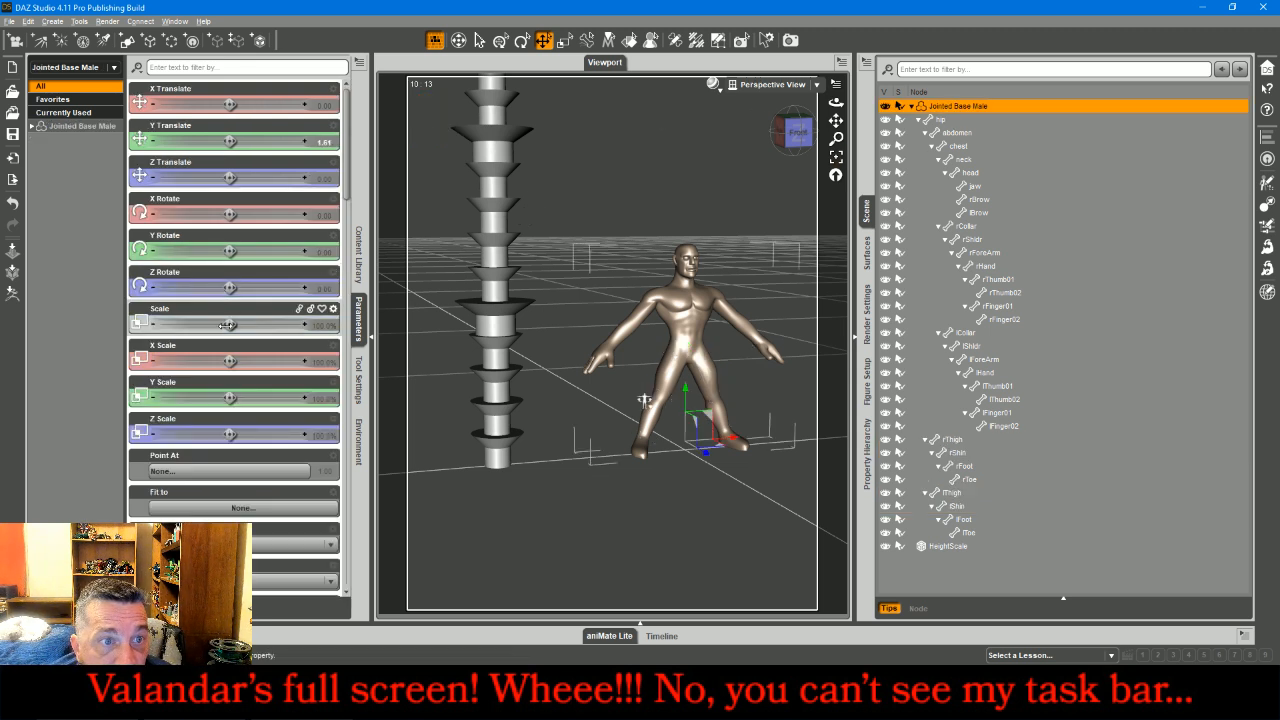
pyautogui.moveTo(232, 323)
pyautogui.mouseDown()
pyautogui.moveTo(261, 323)
pyautogui.moveTo(230, 323)
pyautogui.mouseUp()
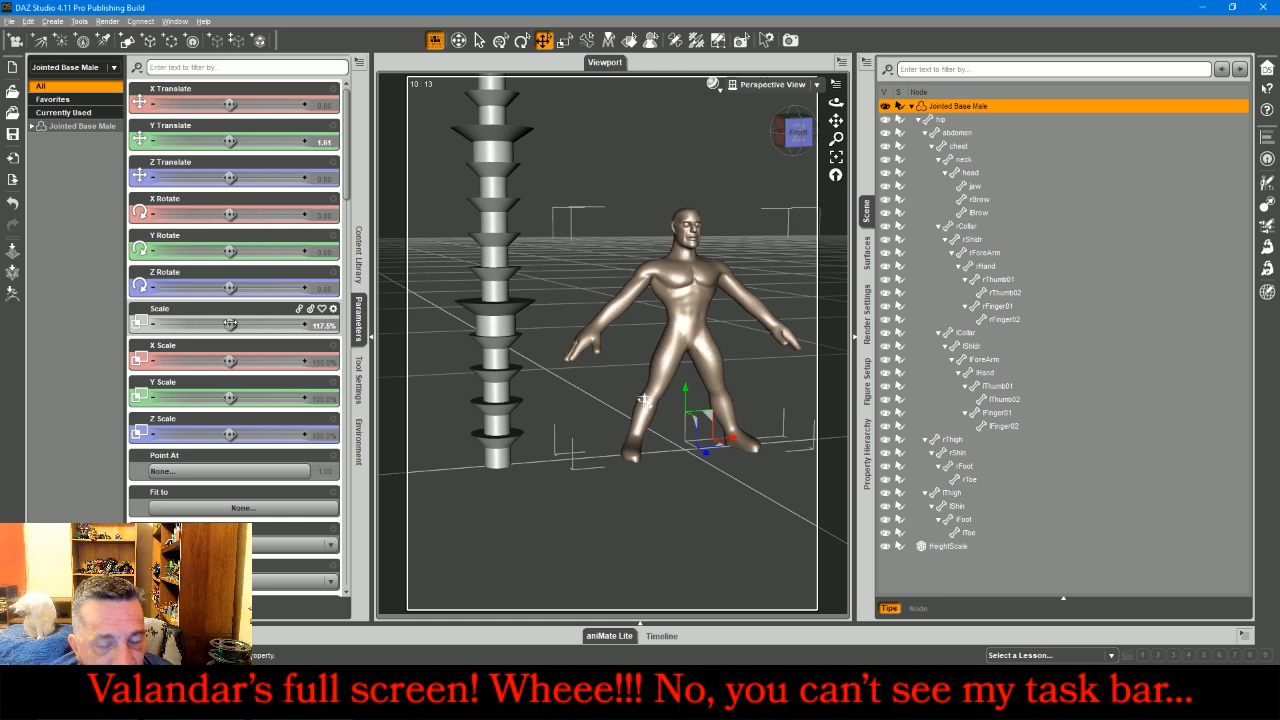
pyautogui.moveTo(645, 402); pyautogui.dragTo(645, 400)
pyautogui.moveTo(793, 132)
pyautogui.mouseDown()
pyautogui.moveTo(758, 121)
pyautogui.moveTo(774, 149)
pyautogui.moveTo(791, 147)
pyautogui.mouseUp()
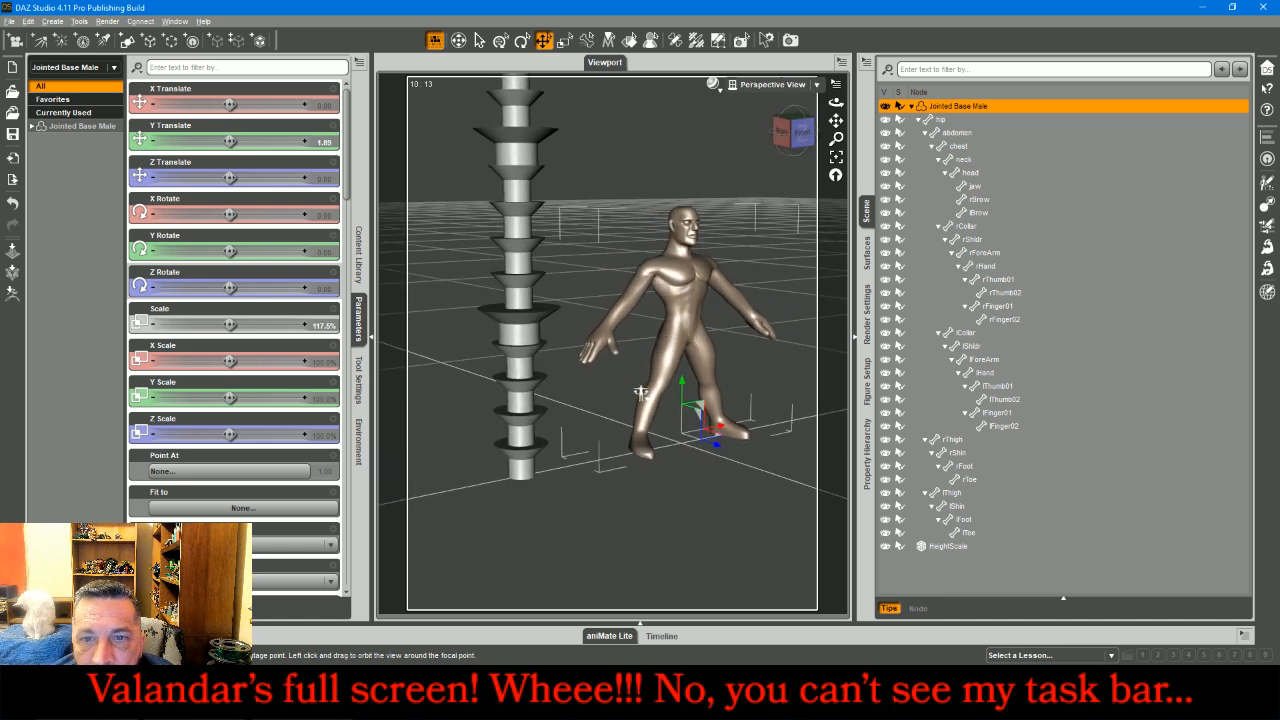
# Step: Delete the height scale column from the scene and frame the remaining figure
pyautogui.click(518, 230)
pyautogui.press('Delete')
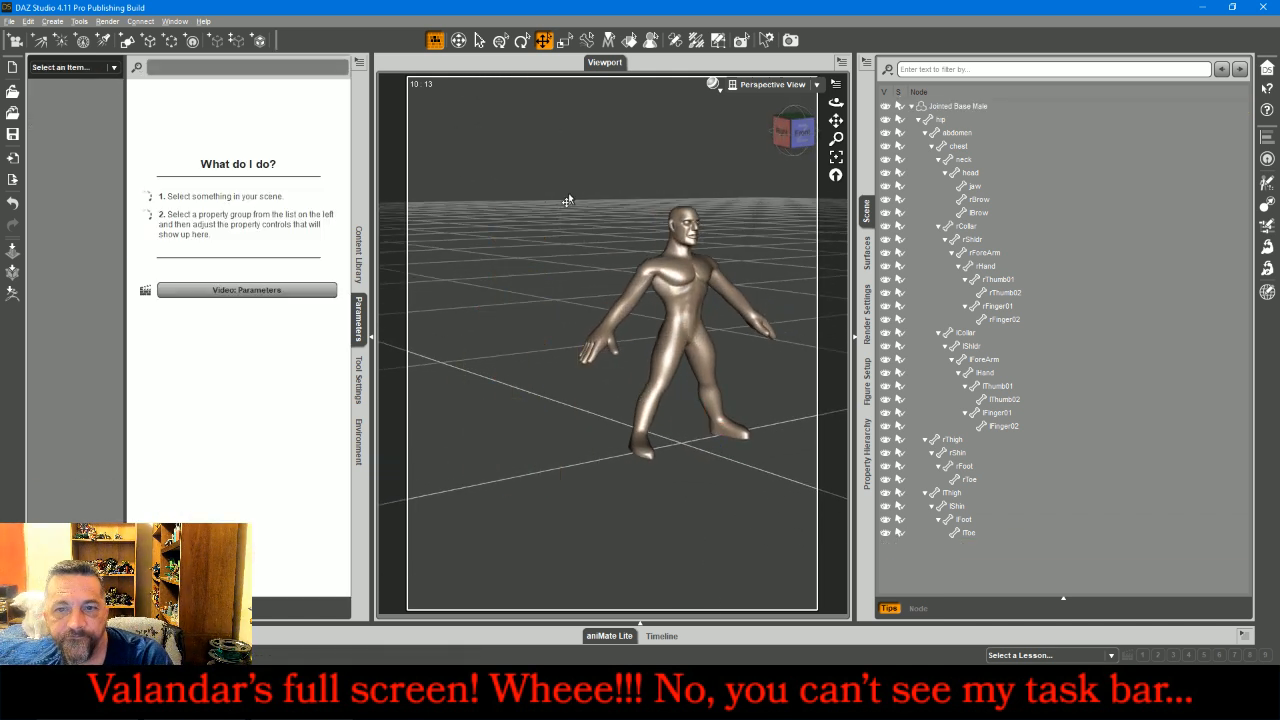
pyautogui.click(835, 158)
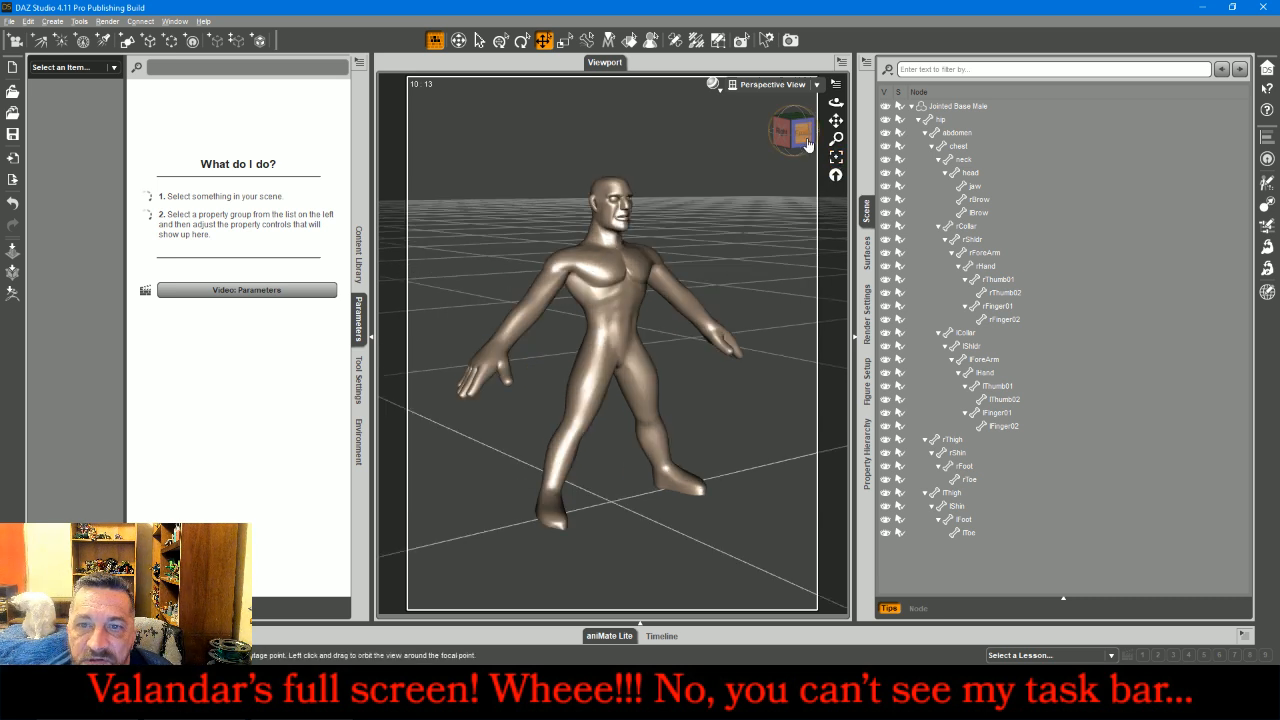
pyautogui.click(800, 132)
pyautogui.moveTo(800, 132); pyautogui.dragTo(840, 178)
# Step: Apply the figure's body modifiers, setting !muscular to 67.7% and Hulking to 34.9%
pyautogui.click(979, 106)
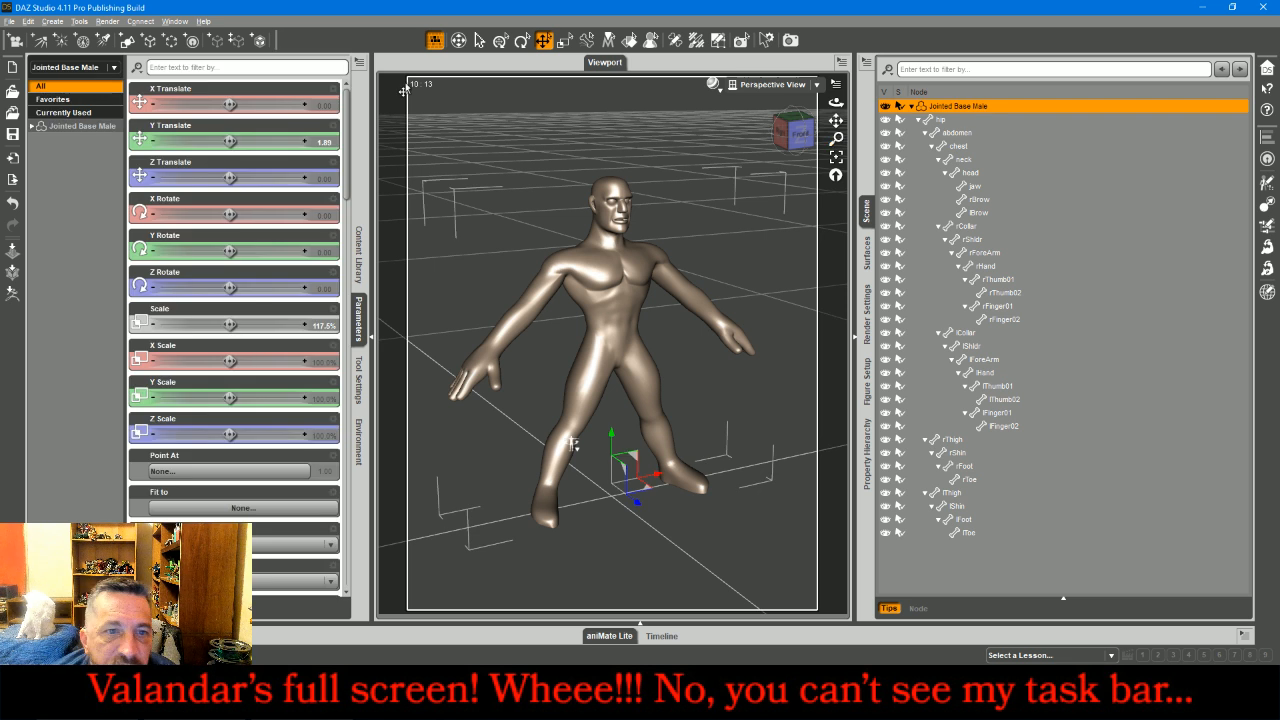
pyautogui.click(32, 126)
pyautogui.click(68, 166)
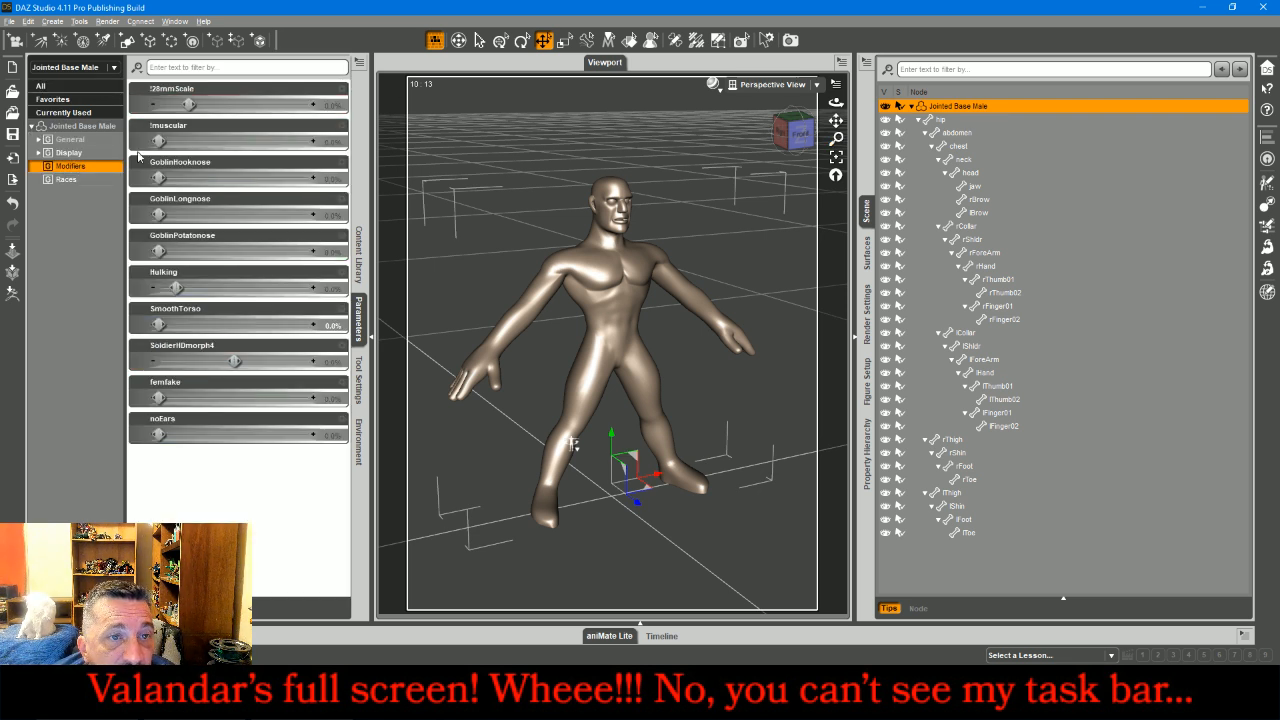
pyautogui.moveTo(160, 140); pyautogui.dragTo(261, 148)
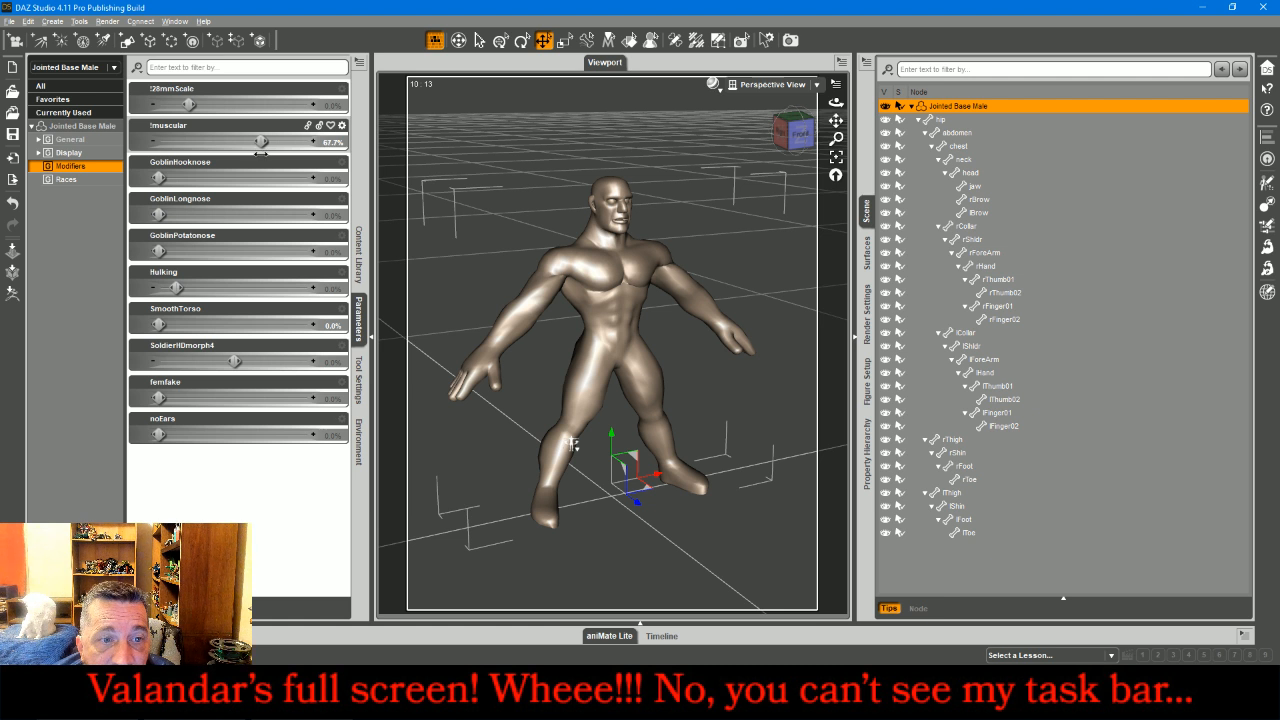
pyautogui.moveTo(176, 288); pyautogui.dragTo(207, 288)
pyautogui.click(803, 127)
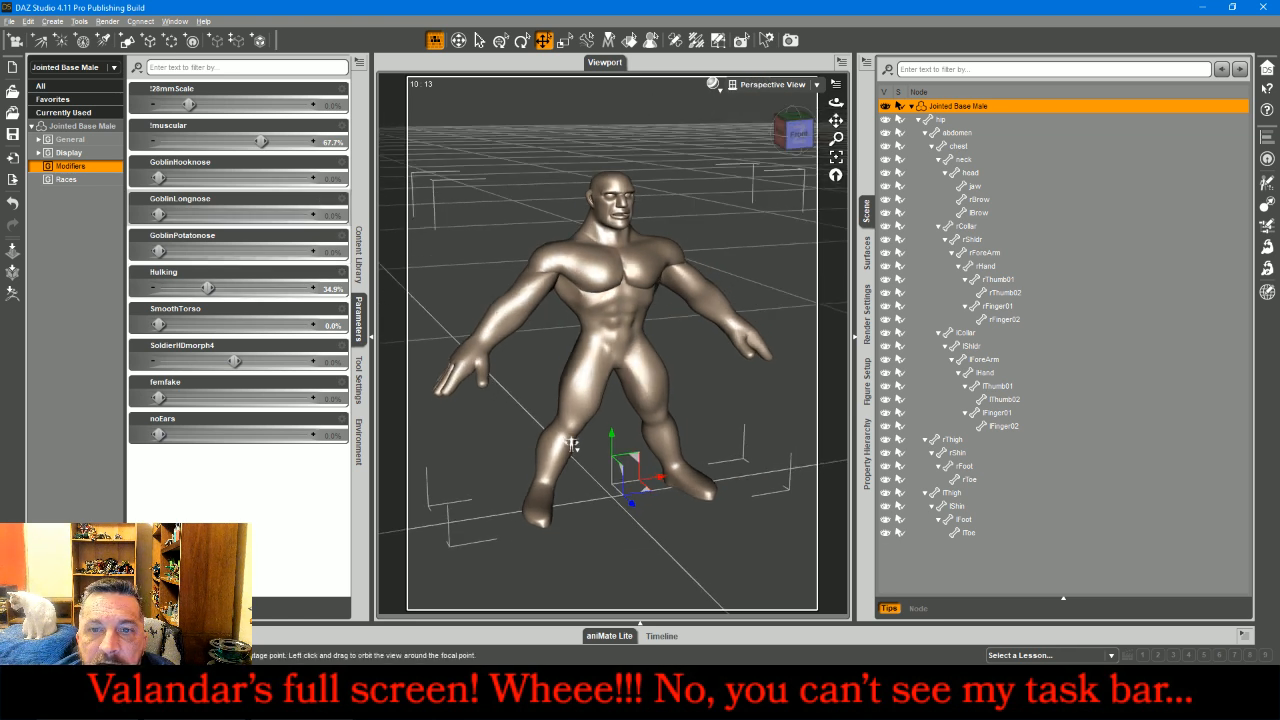
pyautogui.moveTo(573, 450); pyautogui.dragTo(572, 449, button='middle')
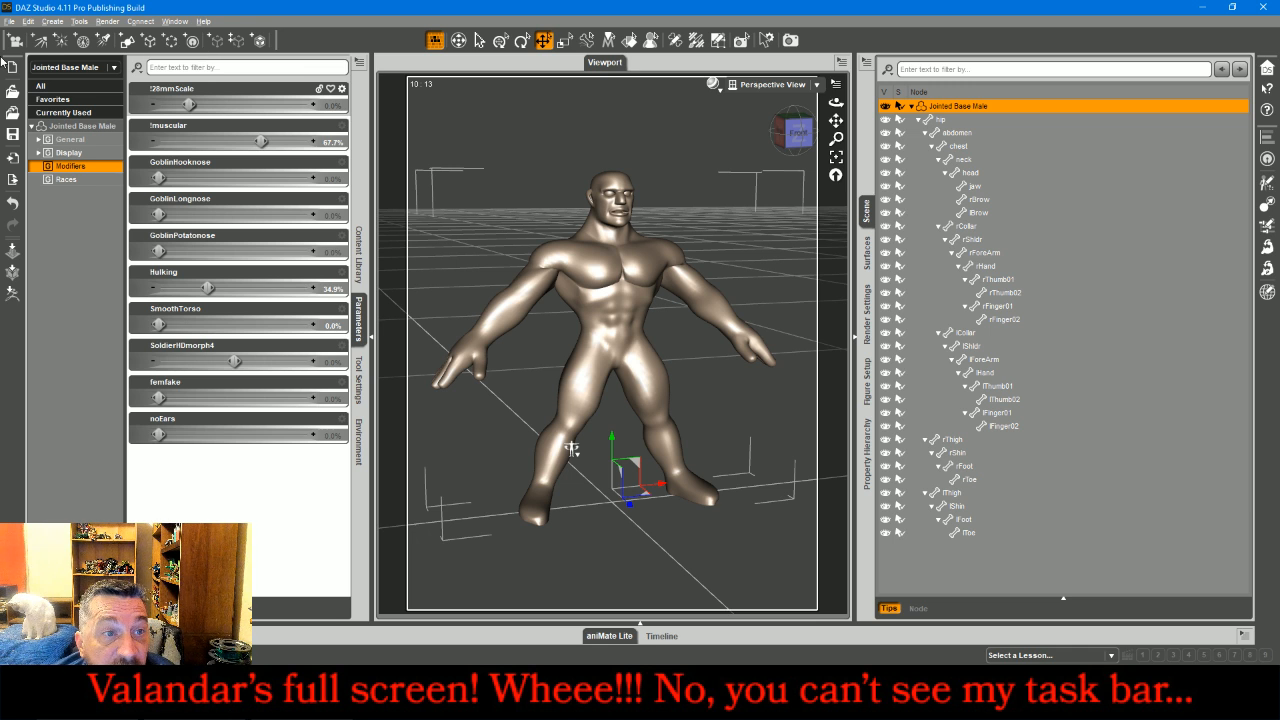
# Step: Start exporting the figure and browse to the New folder inside BroadcastMiniatures as the destination
pyautogui.click(9, 21)
pyautogui.click(93, 178)
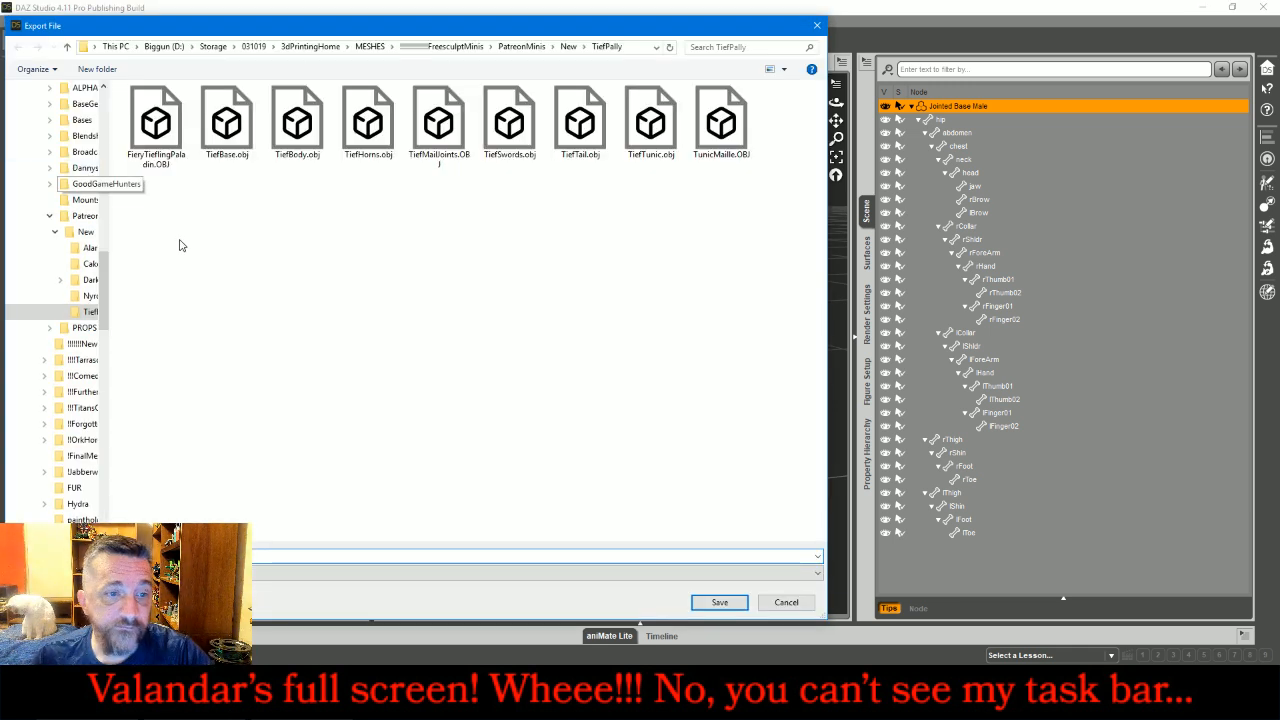
pyautogui.click(86, 153)
pyautogui.doubleClick(153, 120)
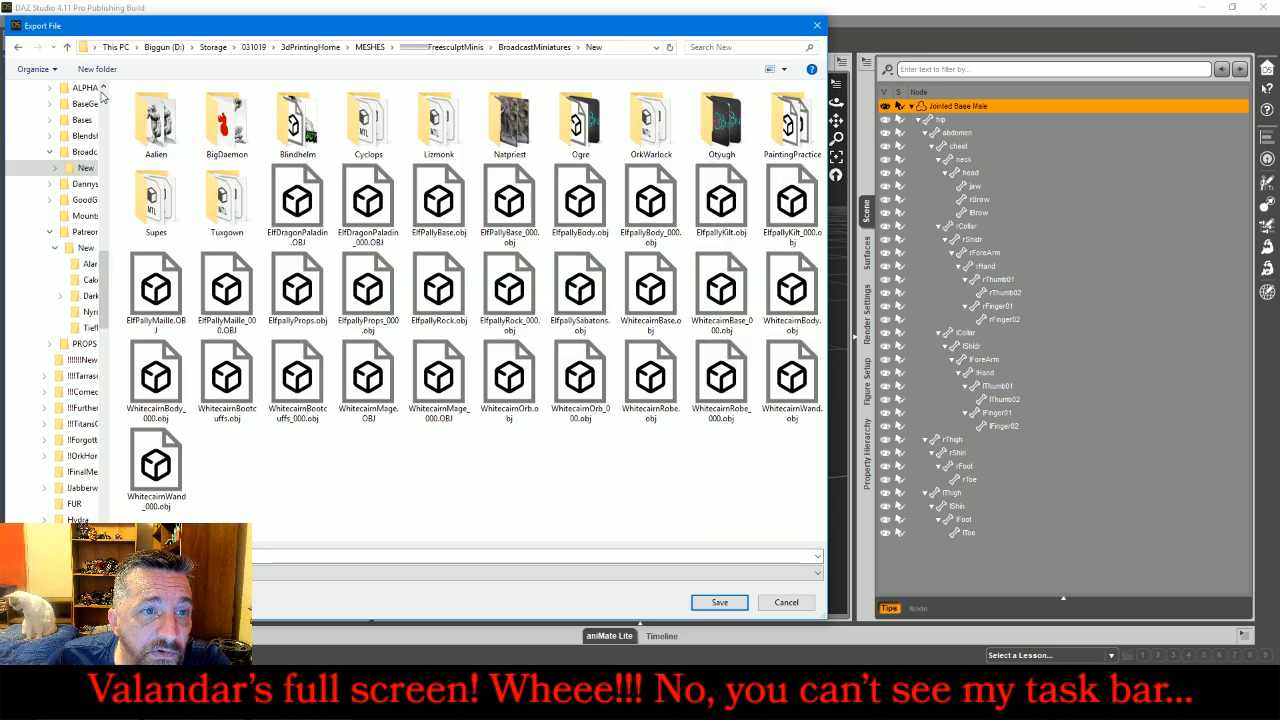
# Step: Create a Bugbear folder there and export the figure into it as an OBJ named rawshape, at 100% scale
pyautogui.click(90, 69)
pyautogui.write('Bugbear')
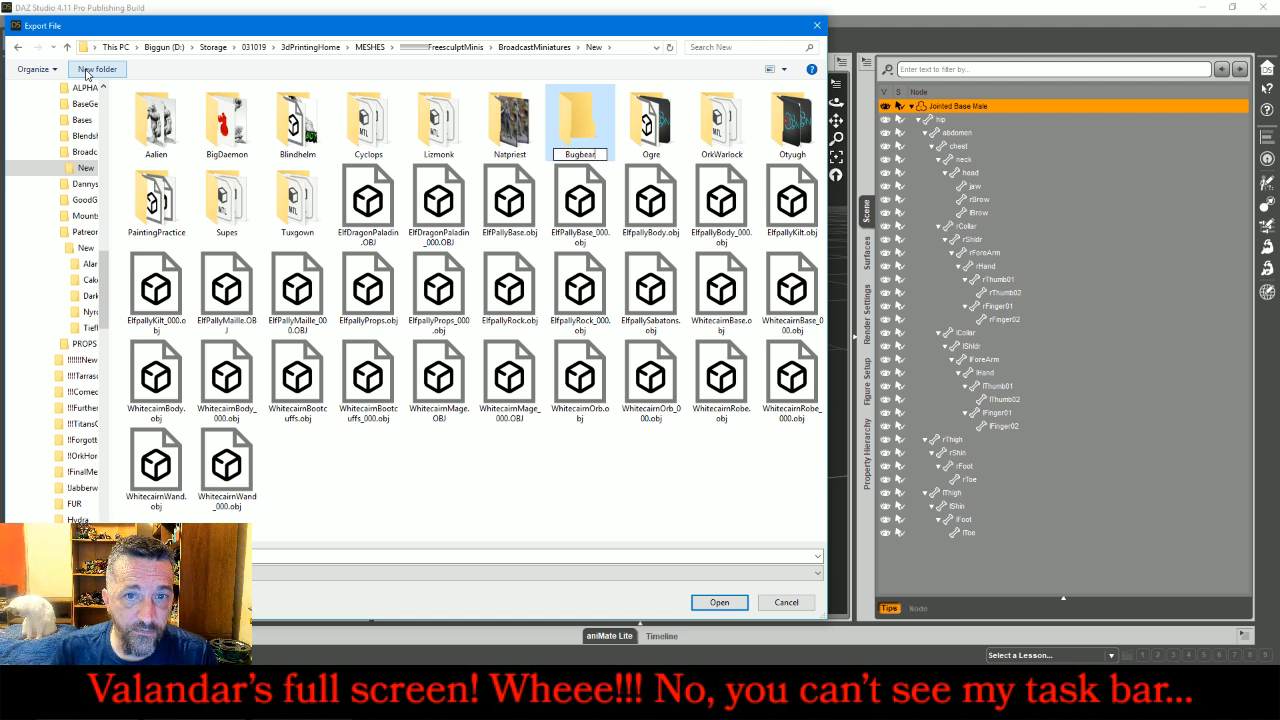
pyautogui.press('Return')
pyautogui.press('Return')
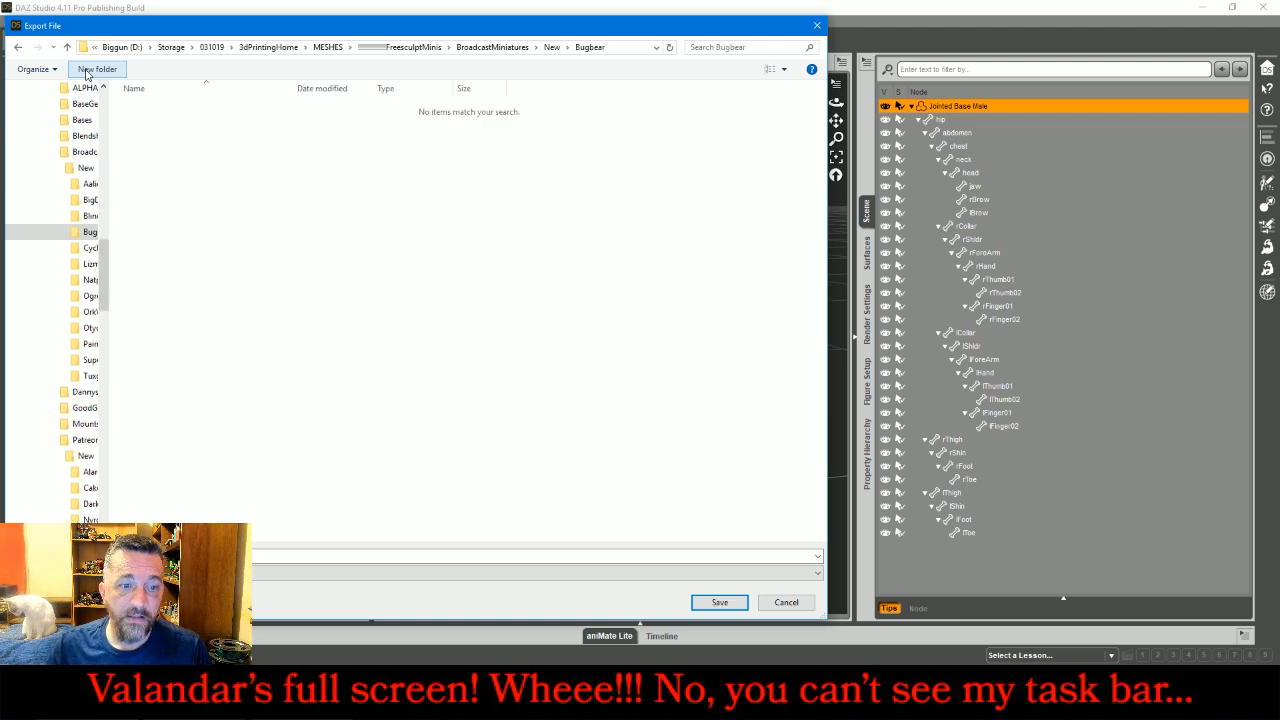
pyautogui.click(259, 555)
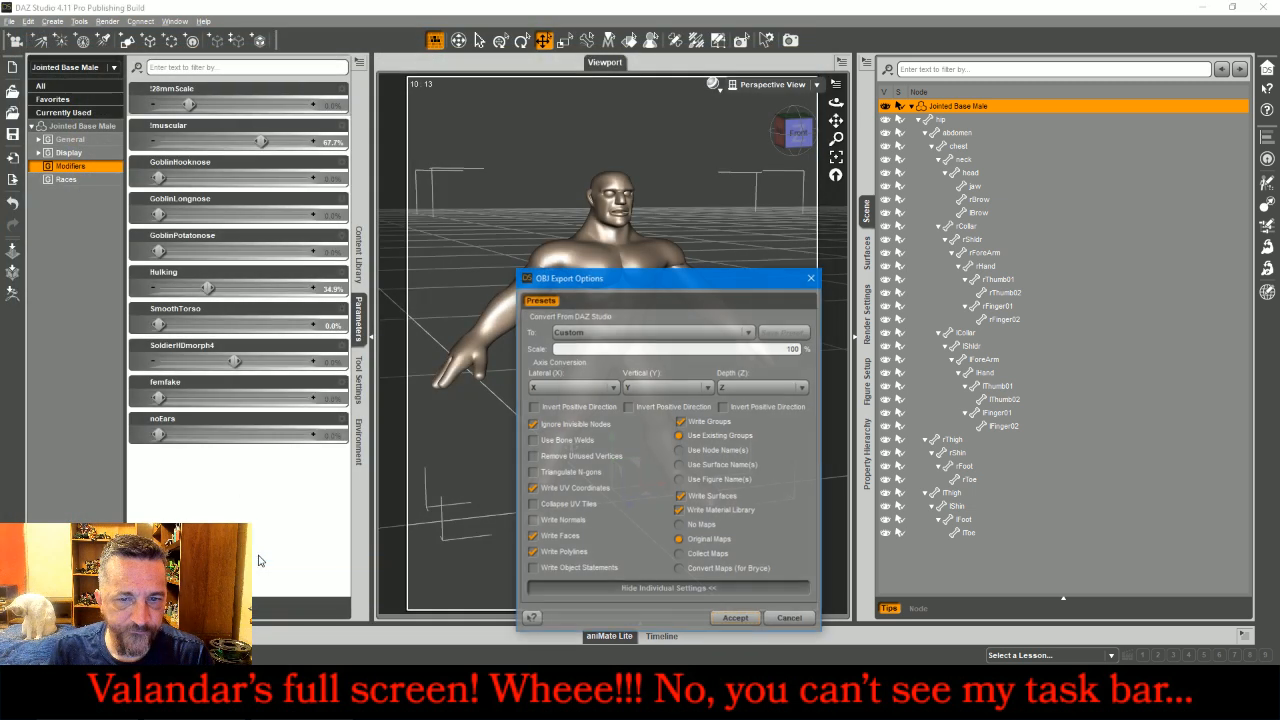
pyautogui.click(736, 618)
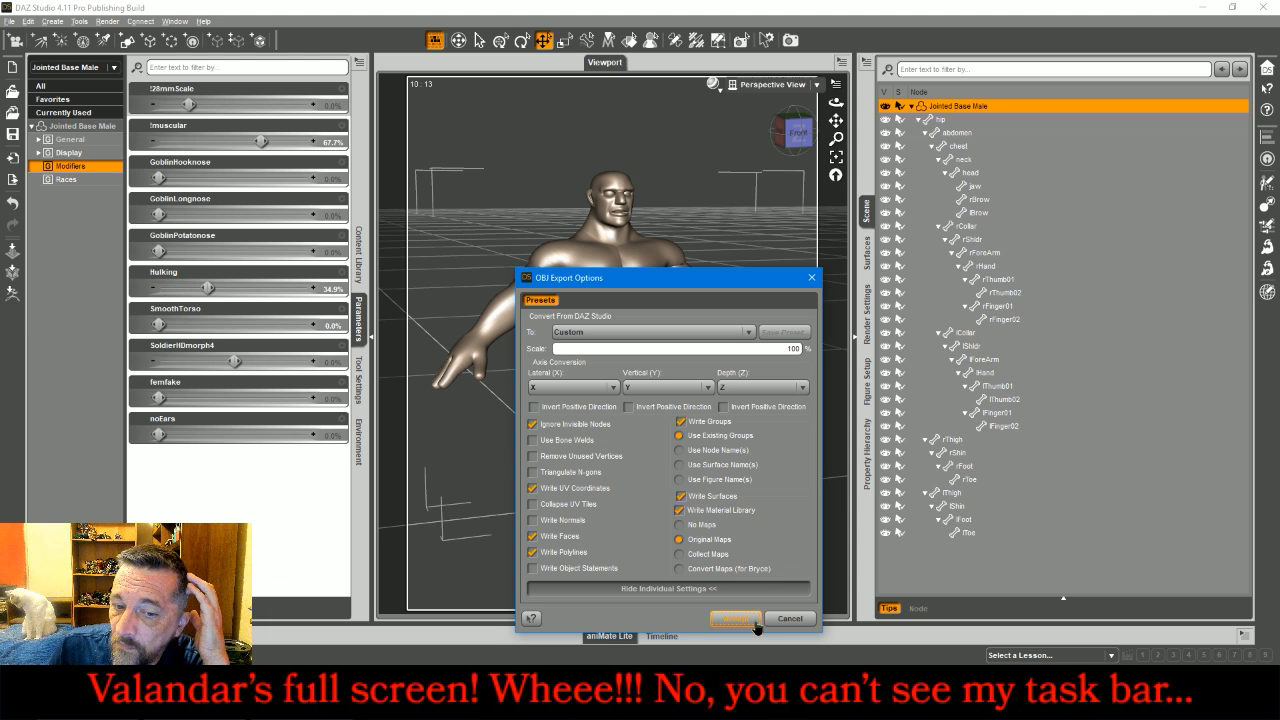
# Step: Switch to 3ds Max and start a file import
pyautogui.hotkey('alt', 'Tab')
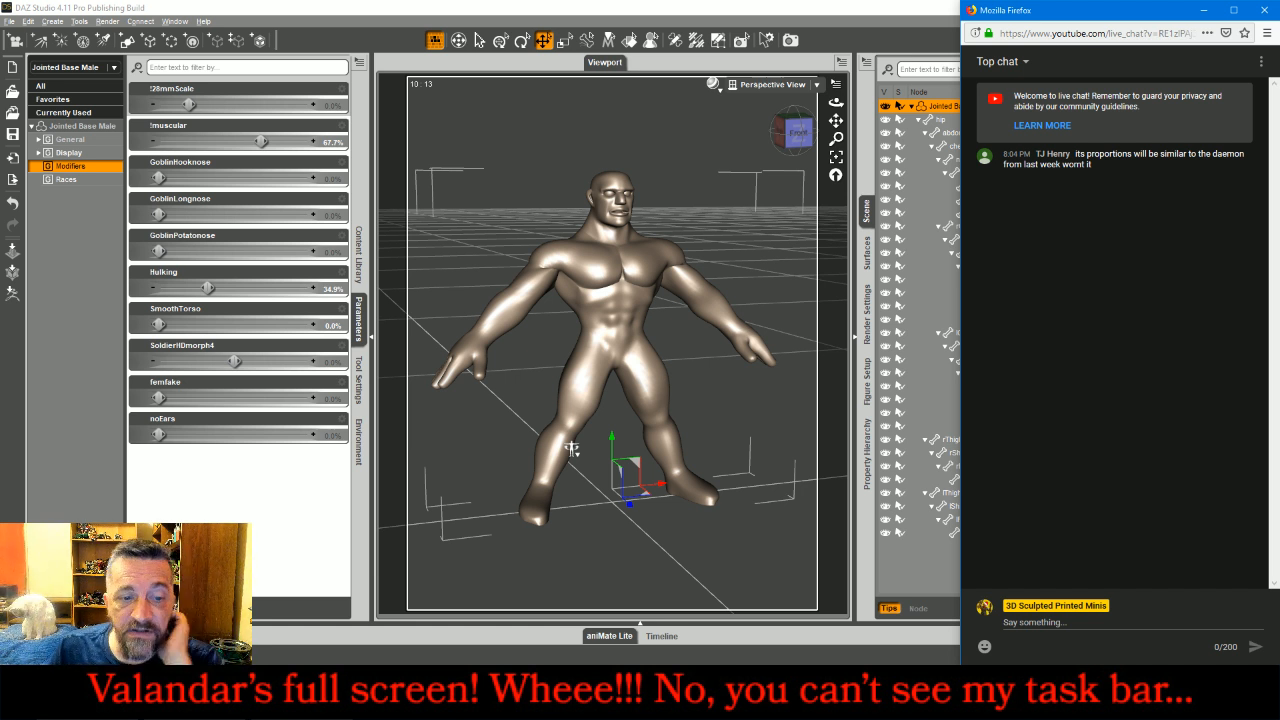
pyautogui.hotkey('alt', 'Tab')
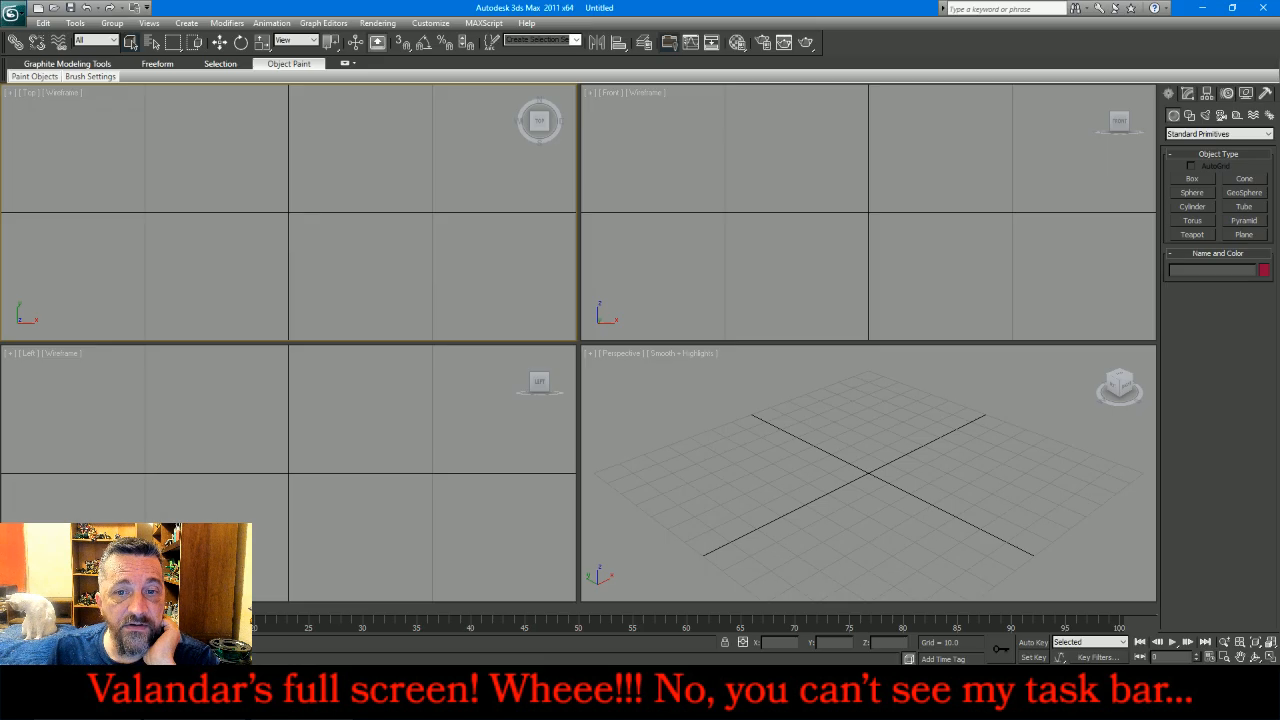
pyautogui.click(10, 16)
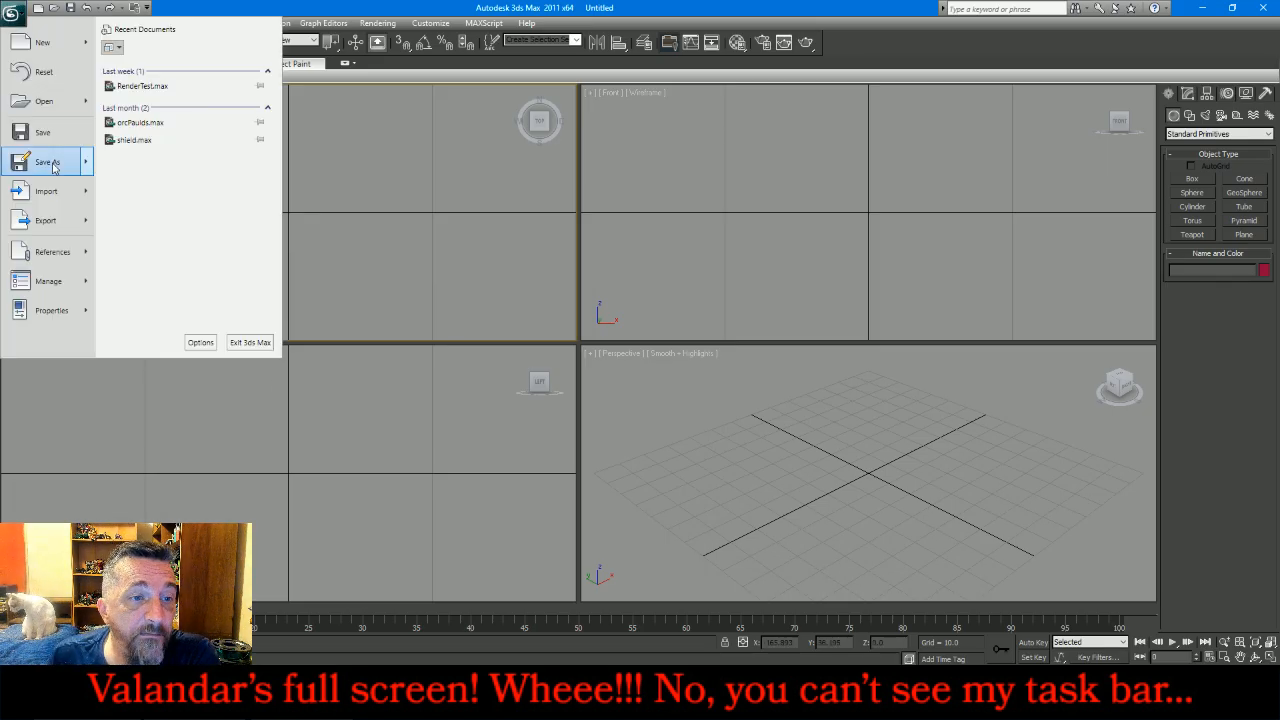
pyautogui.click(46, 191)
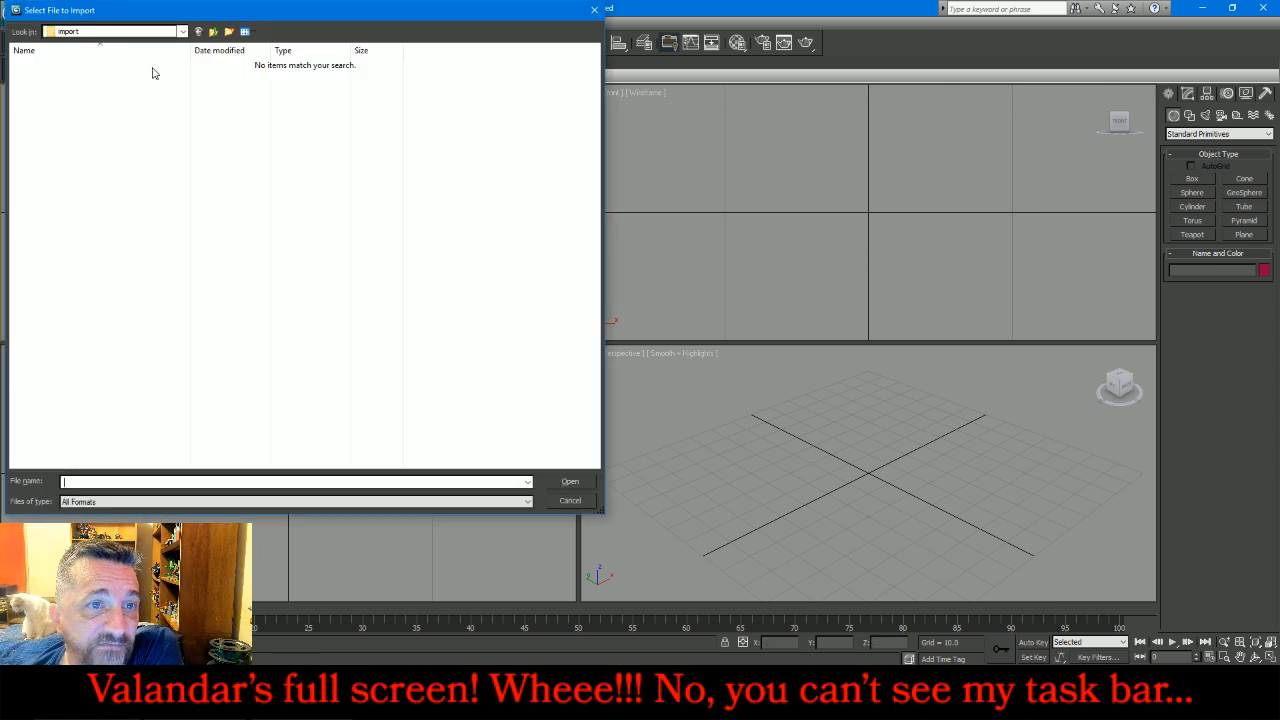
# Step: Browse the import to the Bugbear folder inside the New folder of BroadcastMiniatures
pyautogui.click(212, 34)
pyautogui.click(212, 34)
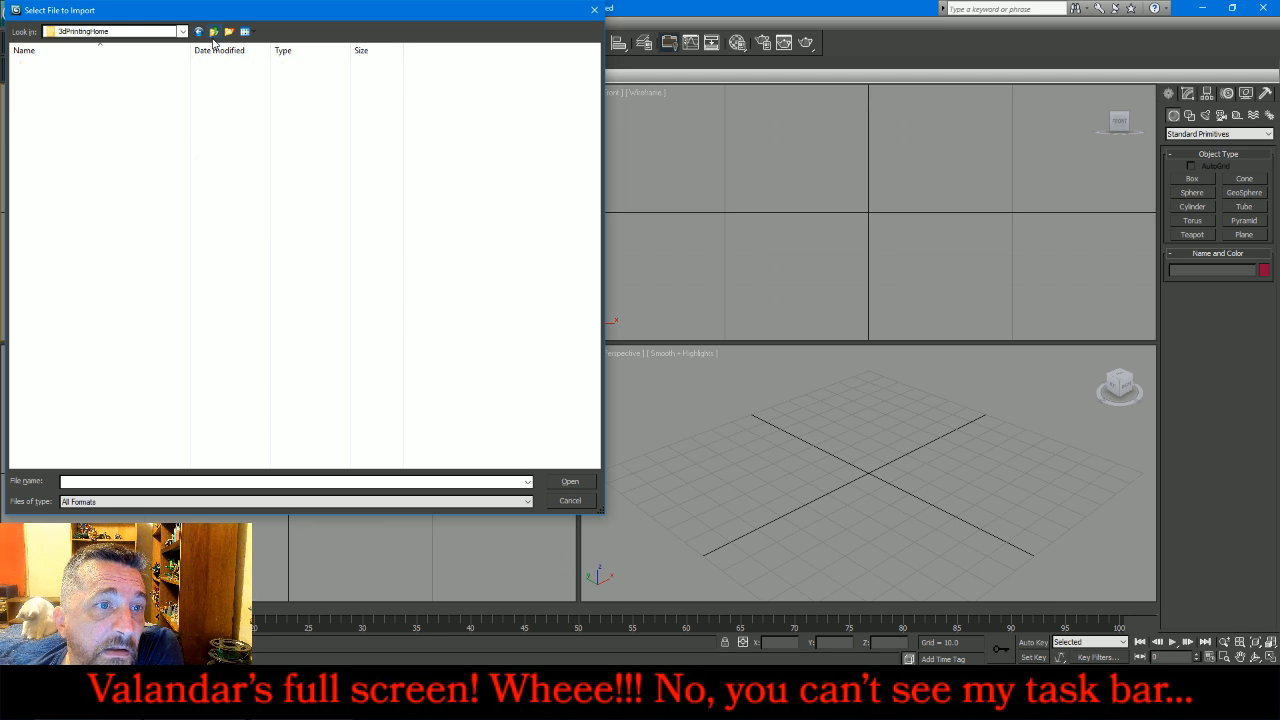
pyautogui.doubleClick(118, 80)
pyautogui.doubleClick(38, 64)
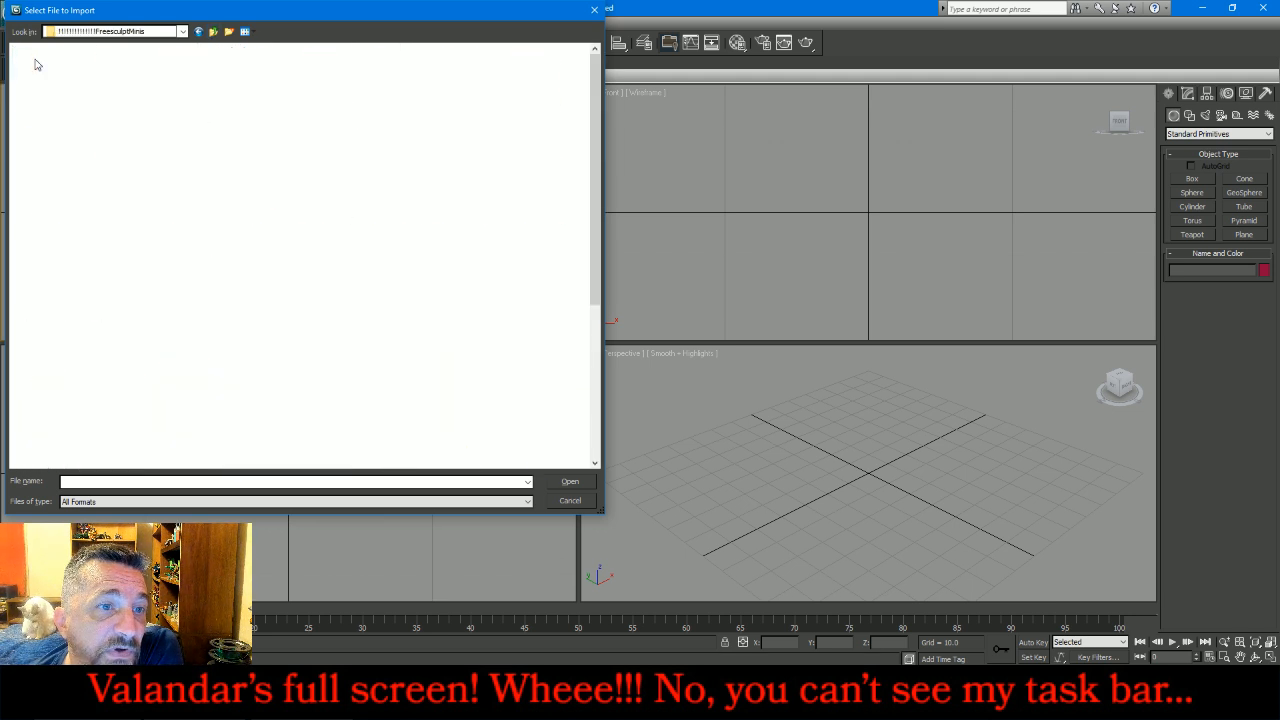
pyautogui.doubleClick(378, 76)
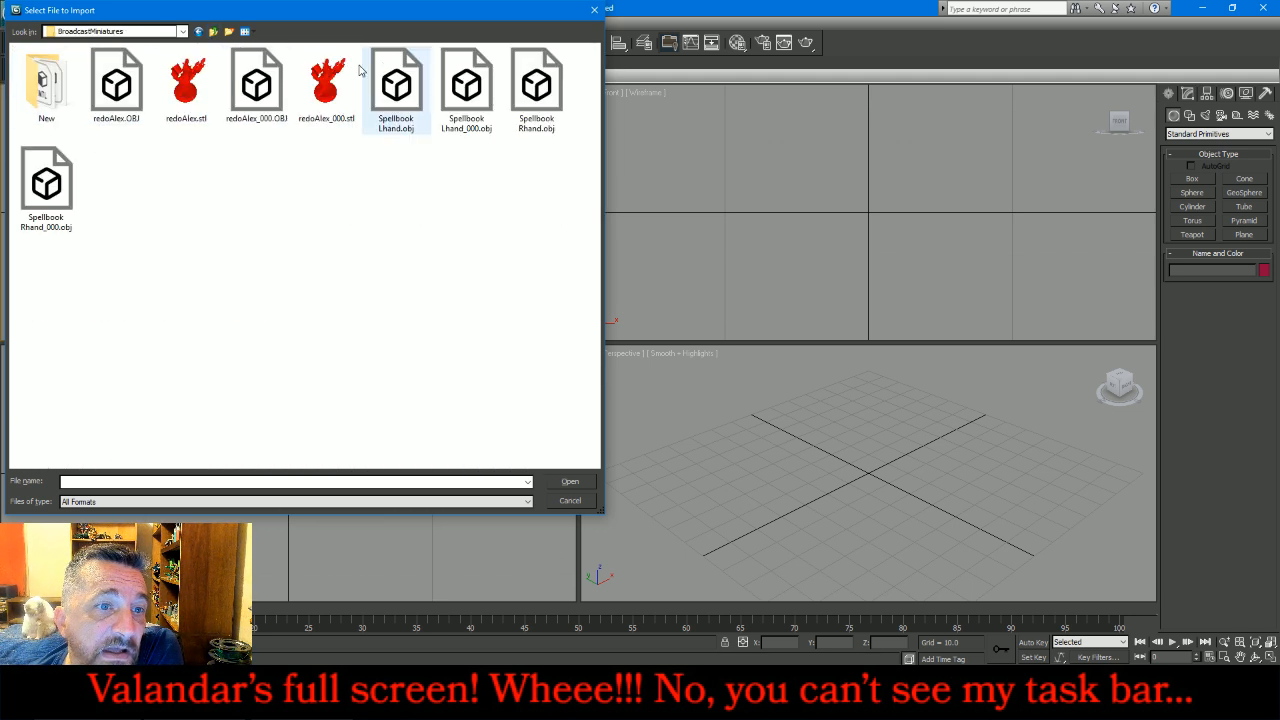
pyautogui.doubleClick(46, 82)
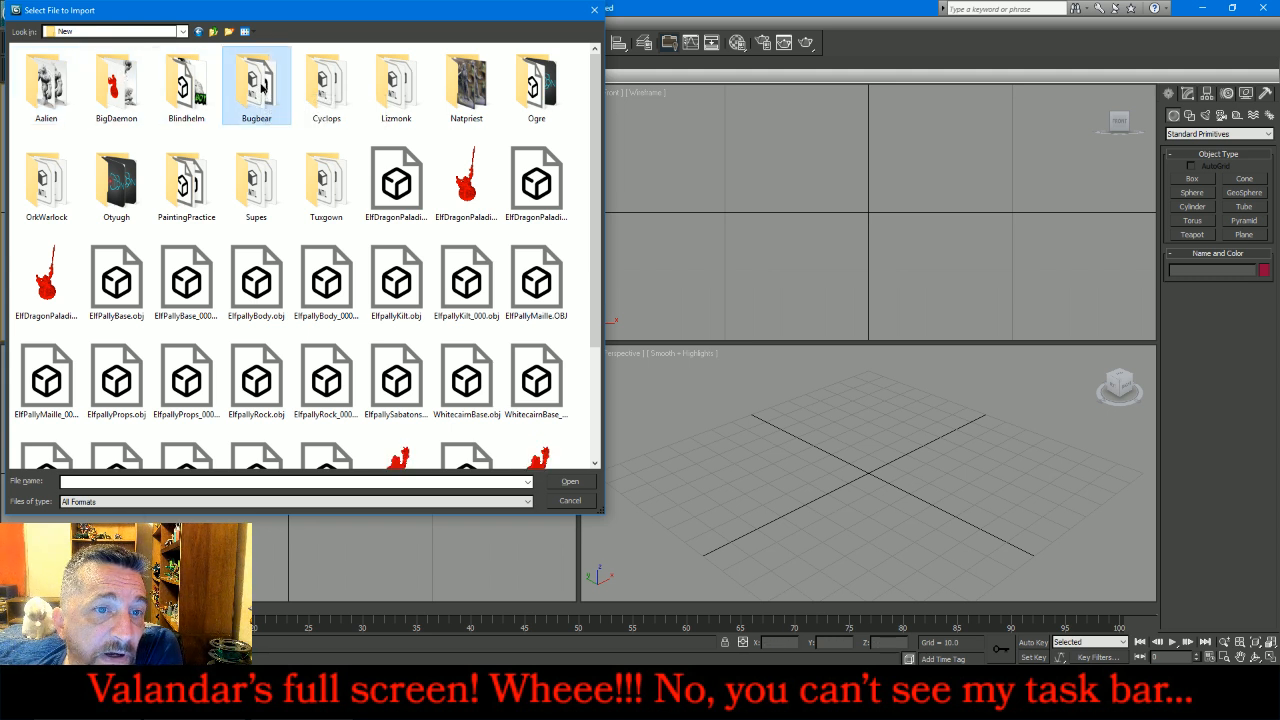
pyautogui.doubleClick(260, 88)
# Step: Import the rawshape OBJ as a single Editable Poly mesh with an object scale of 1.0
pyautogui.click(64, 94)
pyautogui.doubleClick(63, 92)
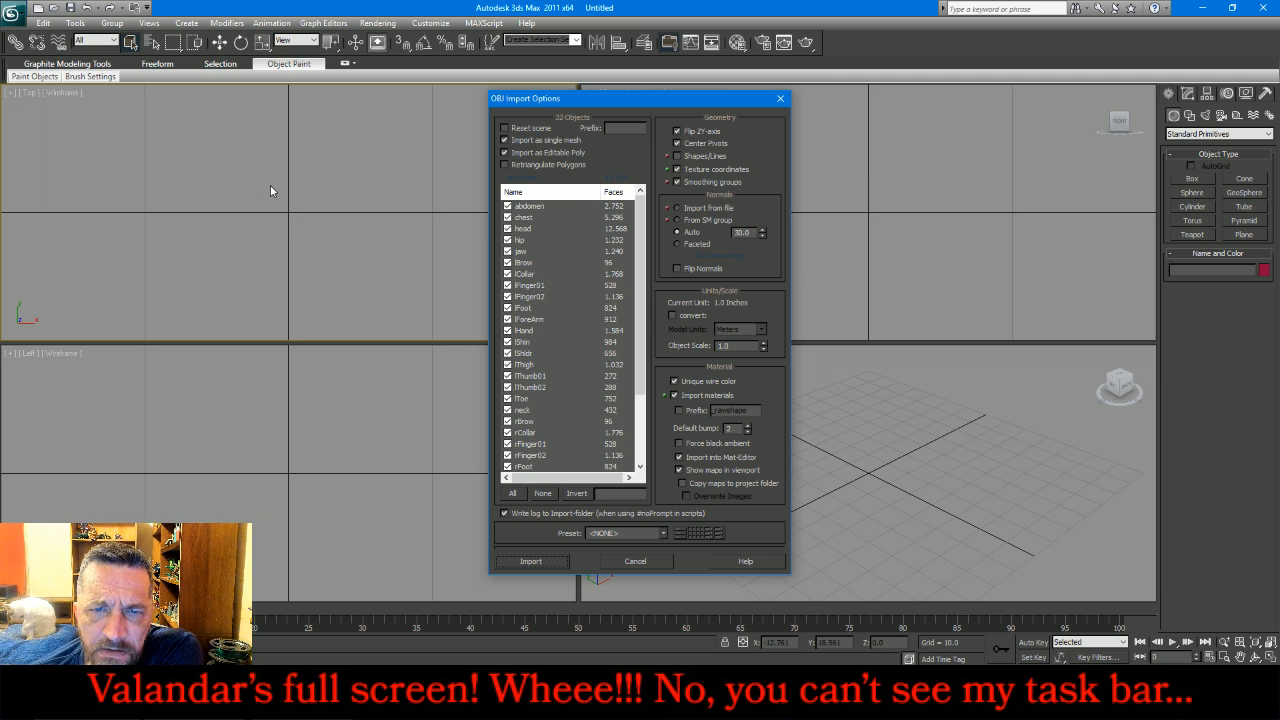
pyautogui.click(527, 563)
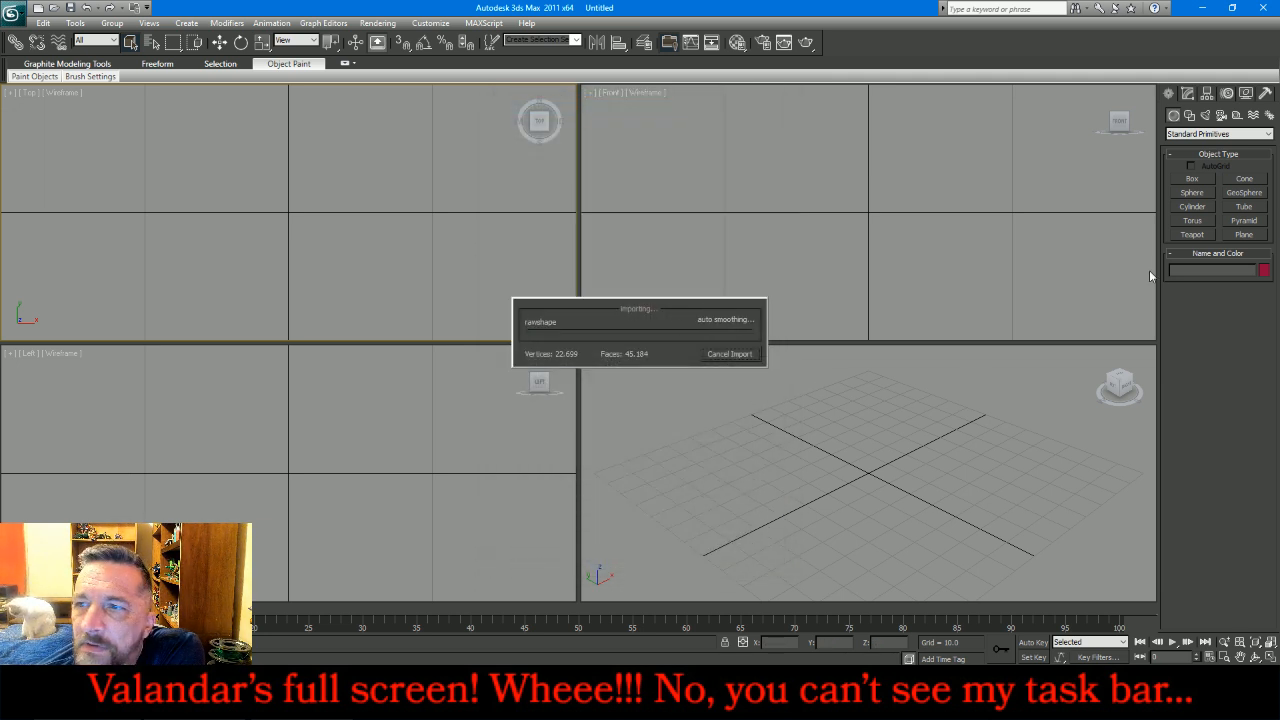
# Step: Display the mesh shaded by object color and assign it the dark brown ACI 29 from the AutoCAD ACI palette
pyautogui.click(1247, 94)
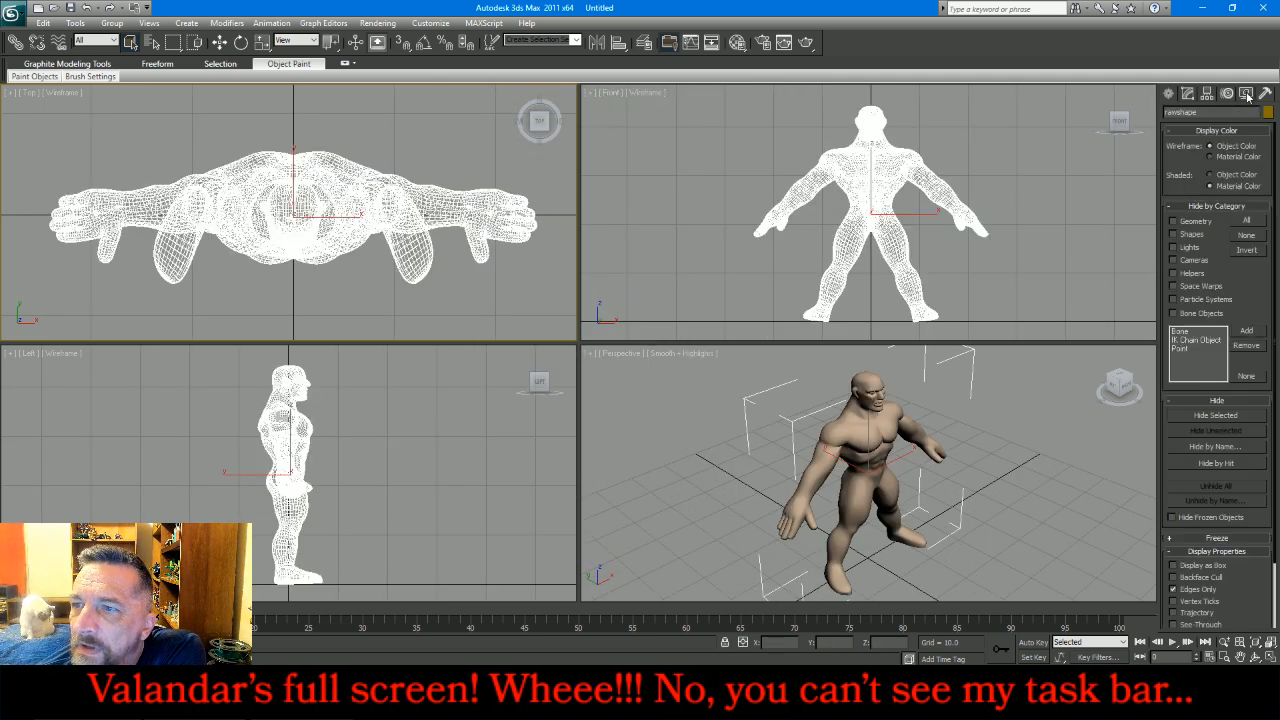
pyautogui.click(1247, 179)
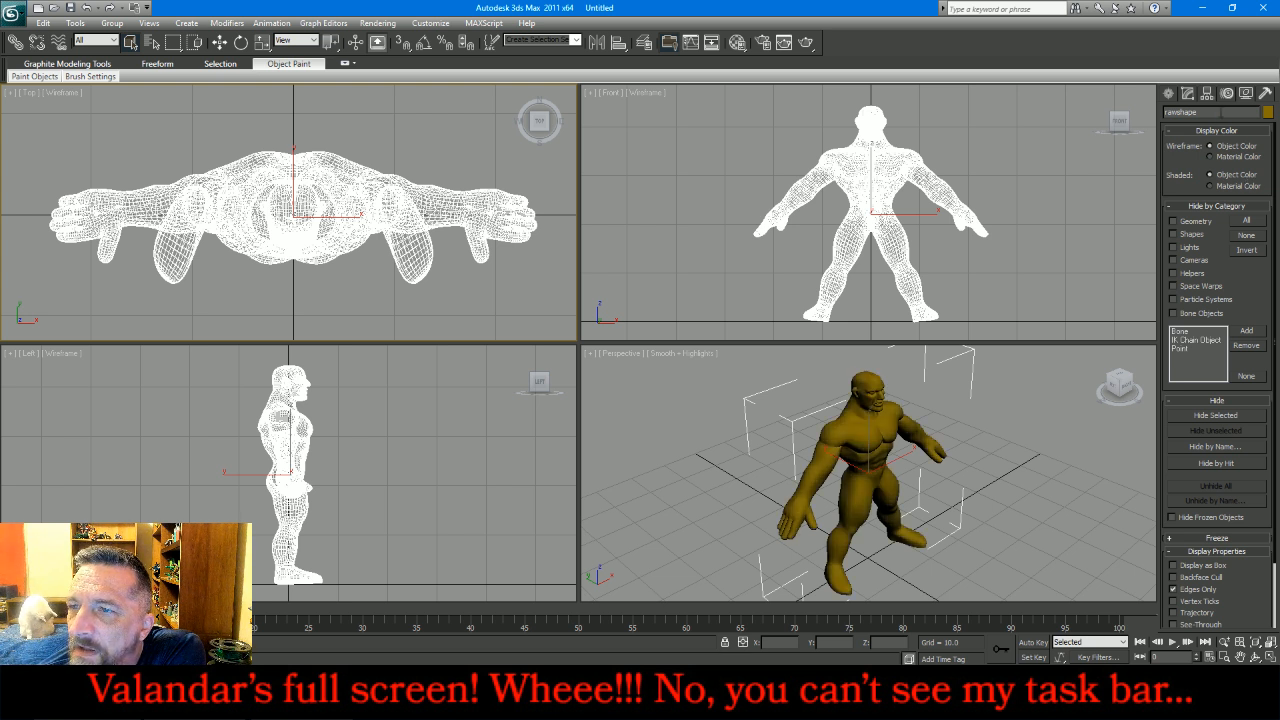
pyautogui.click(1187, 94)
pyautogui.click(1268, 112)
pyautogui.click(680, 268)
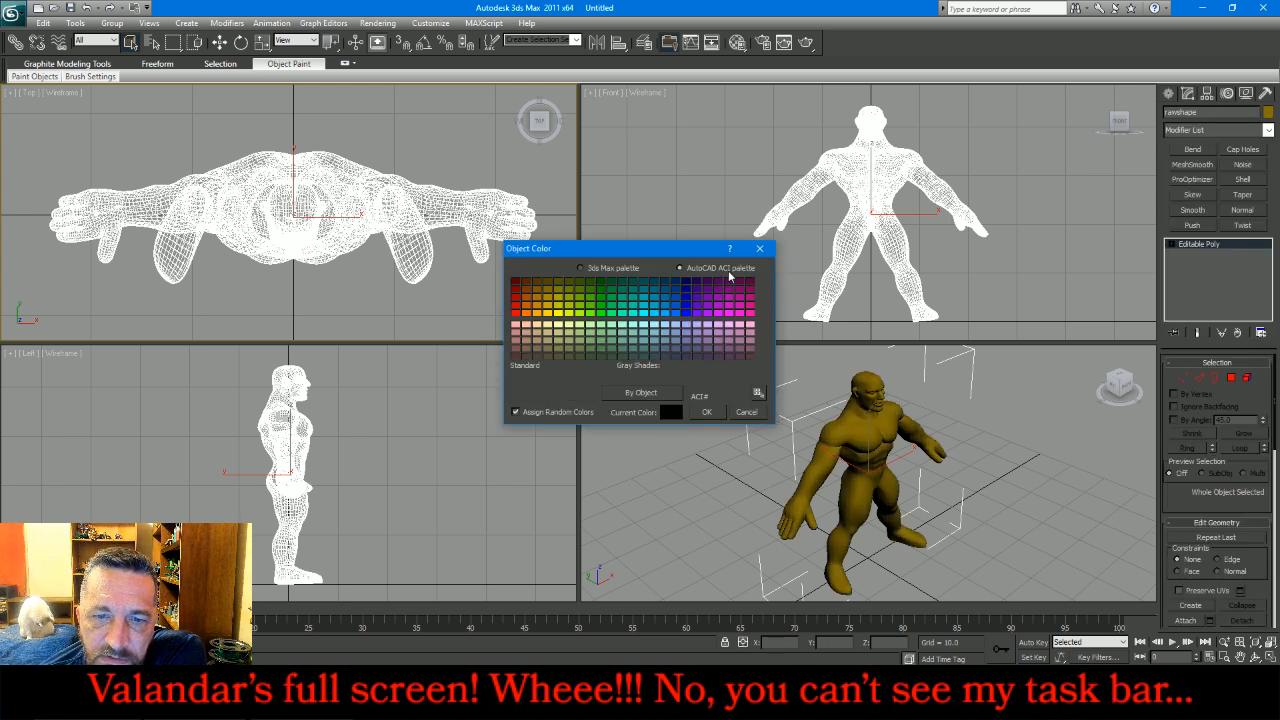
pyautogui.click(537, 357)
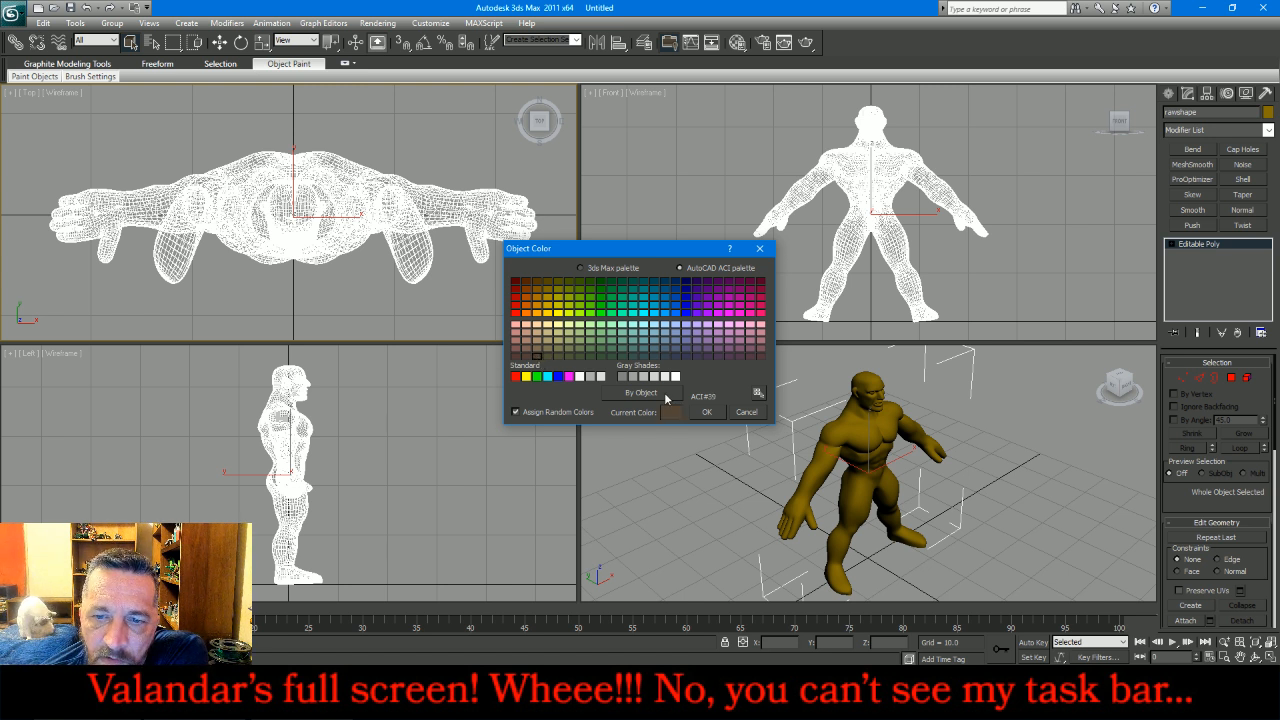
pyautogui.click(703, 412)
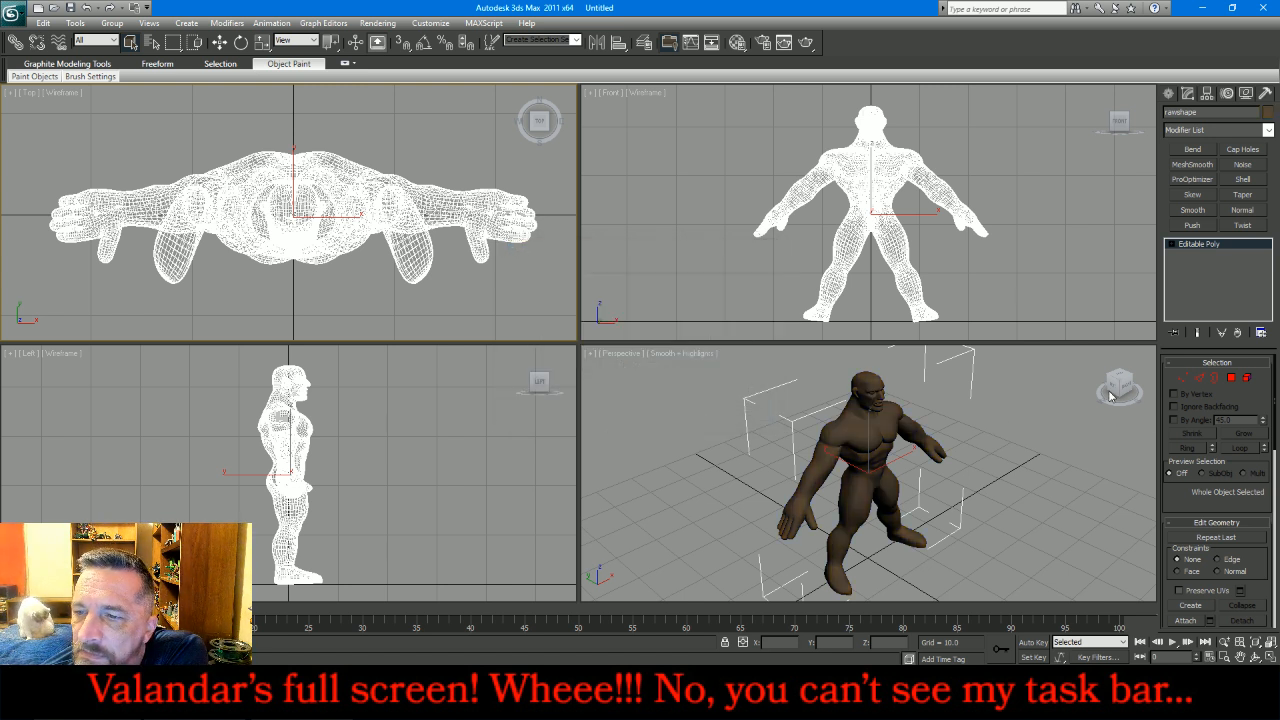
# Step: Deselect the figure and turn the perspective view to face it from the front
pyautogui.click(1072, 414)
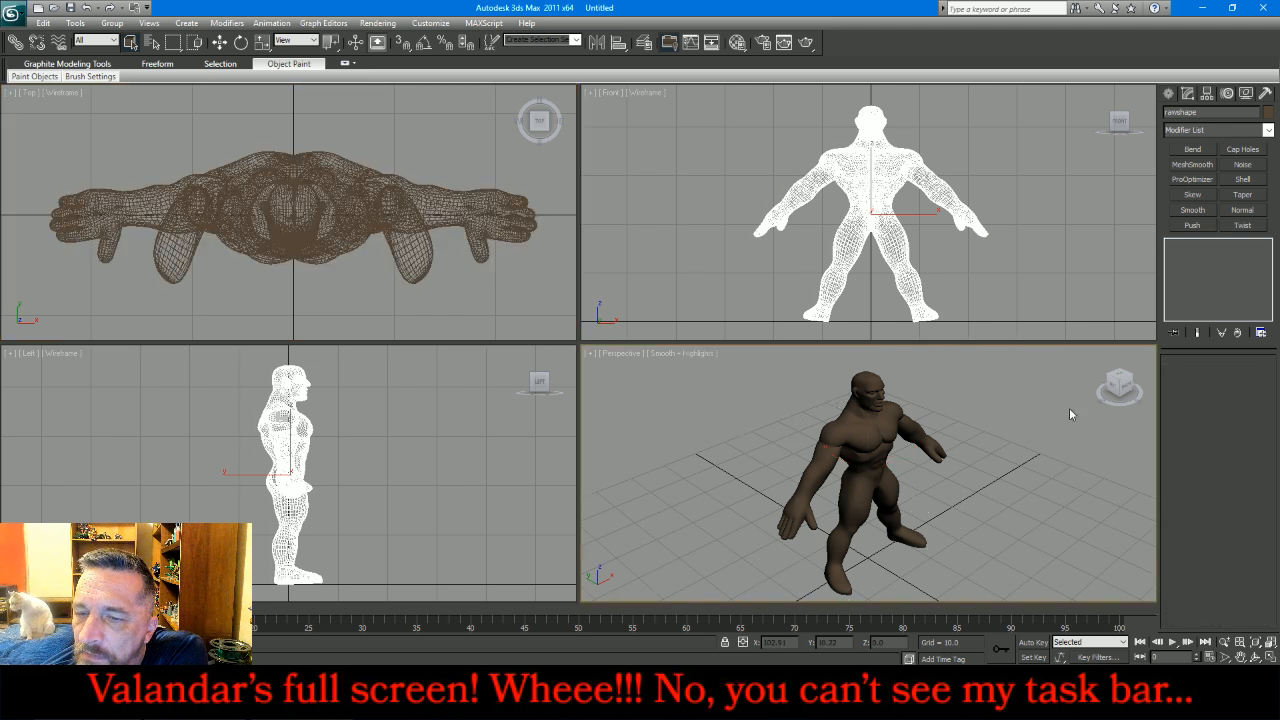
pyautogui.click(1123, 389)
pyautogui.moveTo(1123, 389)
pyautogui.mouseDown()
pyautogui.moveTo(1075, 374)
pyautogui.moveTo(1005, 388)
pyautogui.moveTo(1060, 372)
pyautogui.moveTo(1112, 398)
pyautogui.moveTo(1122, 388)
pyautogui.mouseUp()
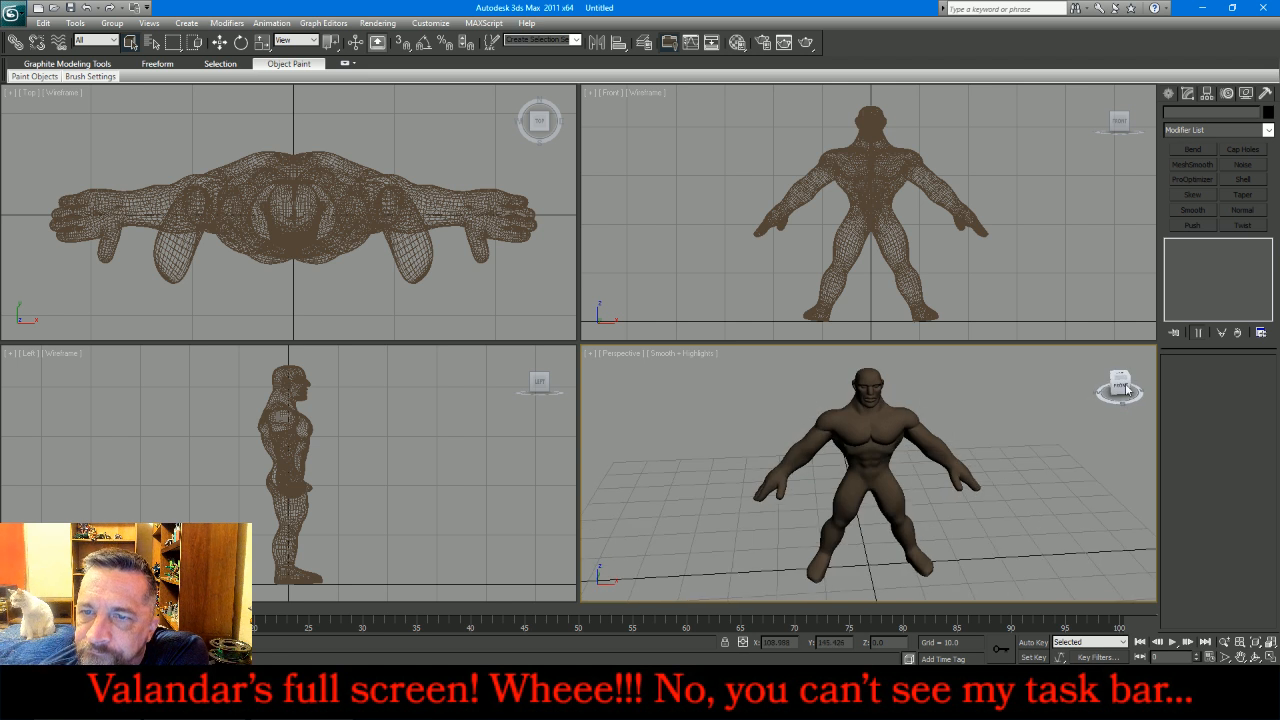
# Step: Draw an upright cylinder beside the figure's hand, about 28.3 high and 1.2 in radius, with 1 height segment, 2 cap segments and 8 sides
pyautogui.click(1056, 148)
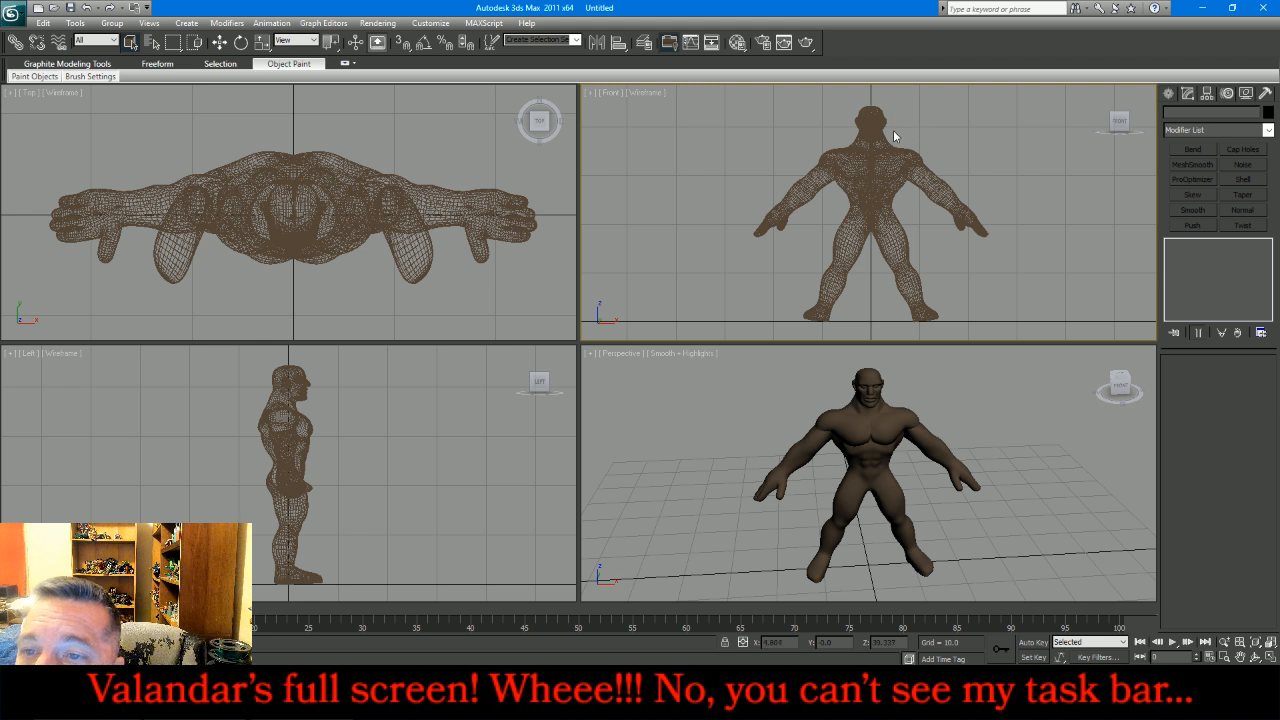
pyautogui.scroll(2, 892, 131)
pyautogui.click(411, 139)
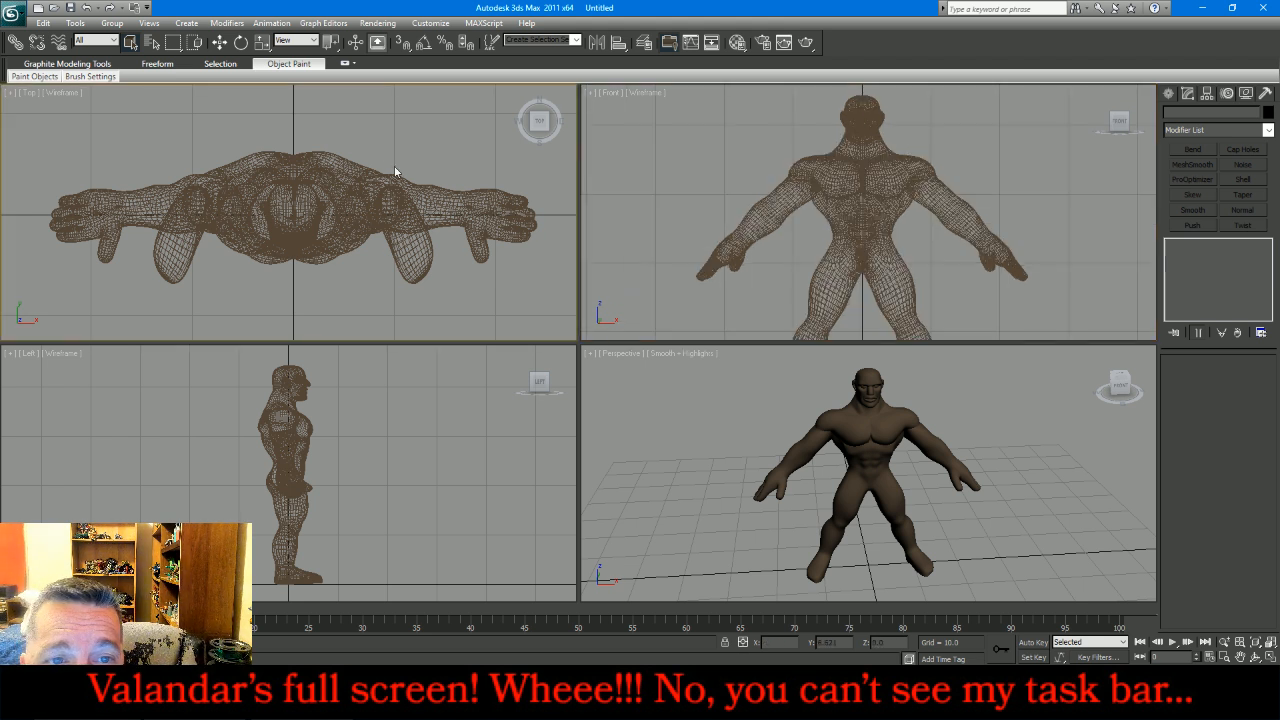
pyautogui.scroll(-3, 320, 249)
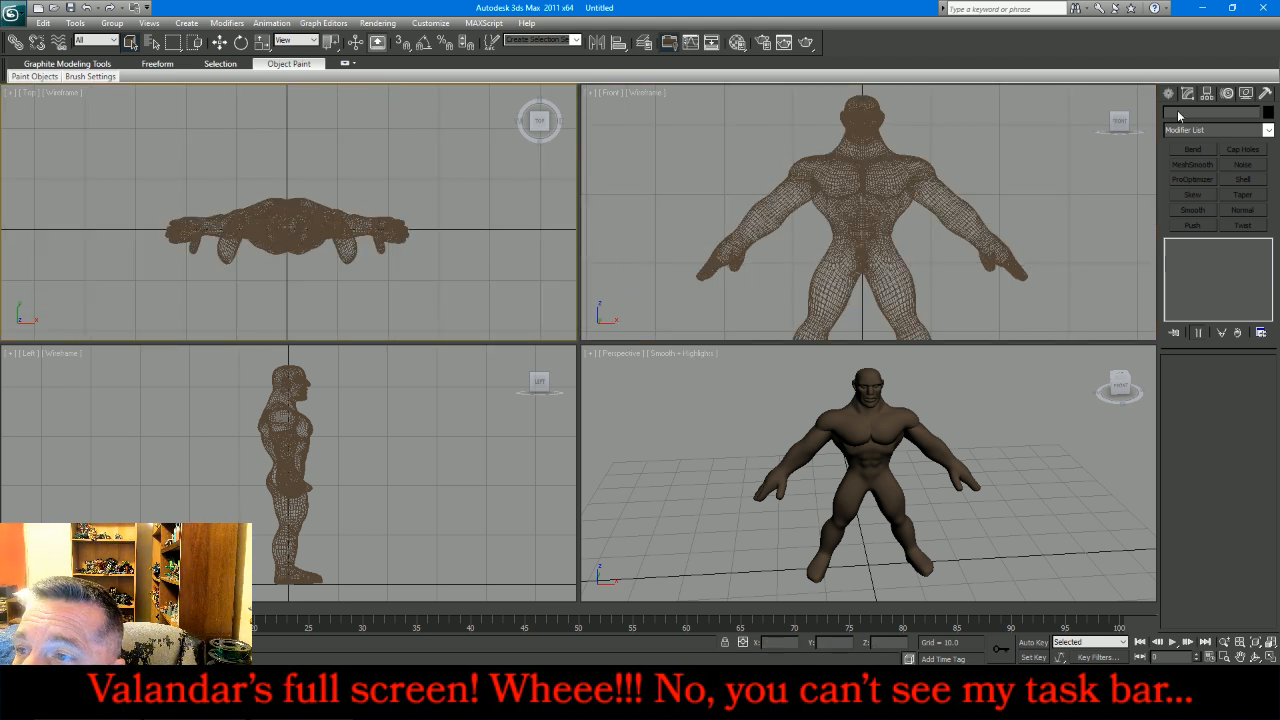
pyautogui.click(1170, 94)
pyautogui.click(1182, 207)
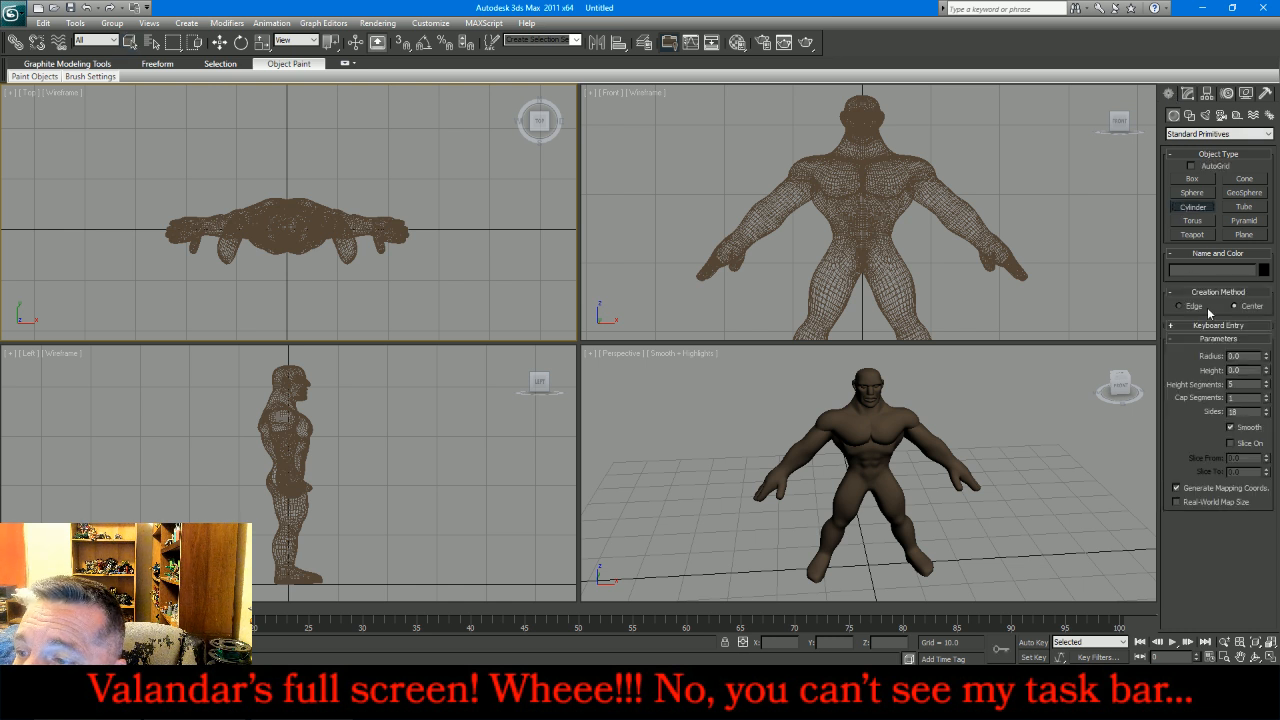
pyautogui.click(1265, 388)
pyautogui.click(1265, 388)
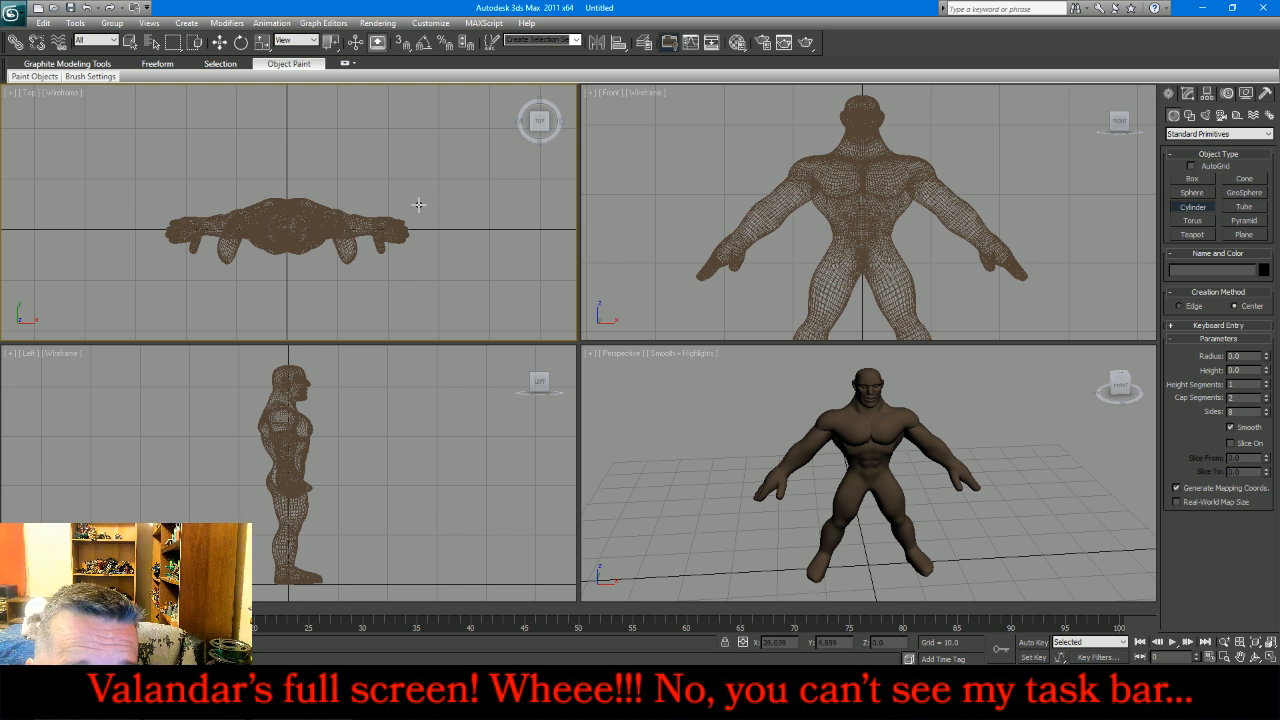
pyautogui.moveTo(418, 204); pyautogui.dragTo(420, 205)
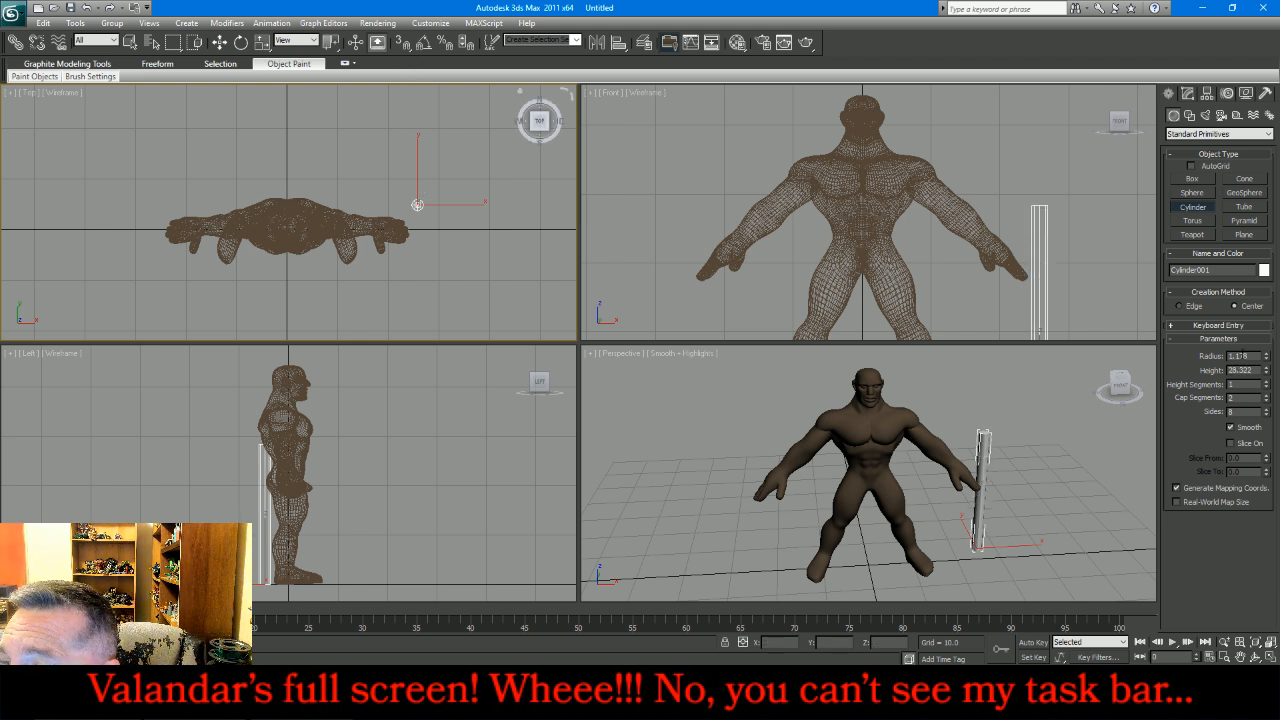
# Step: Set the cylinder's radius to 1.0 and convert it to an Editable Poly
pyautogui.doubleClick(1249, 355)
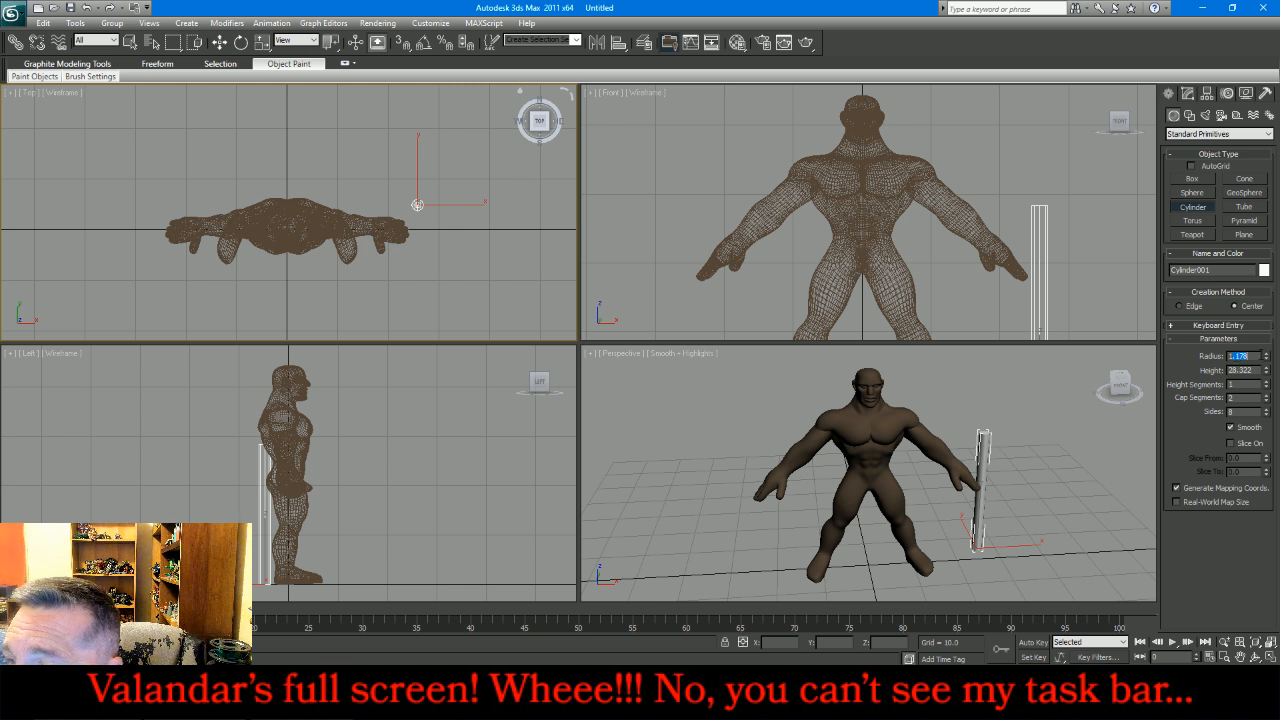
pyautogui.write('1.0')
pyautogui.press('Return')
pyautogui.click(1185, 96)
pyautogui.rightClick(1211, 252)
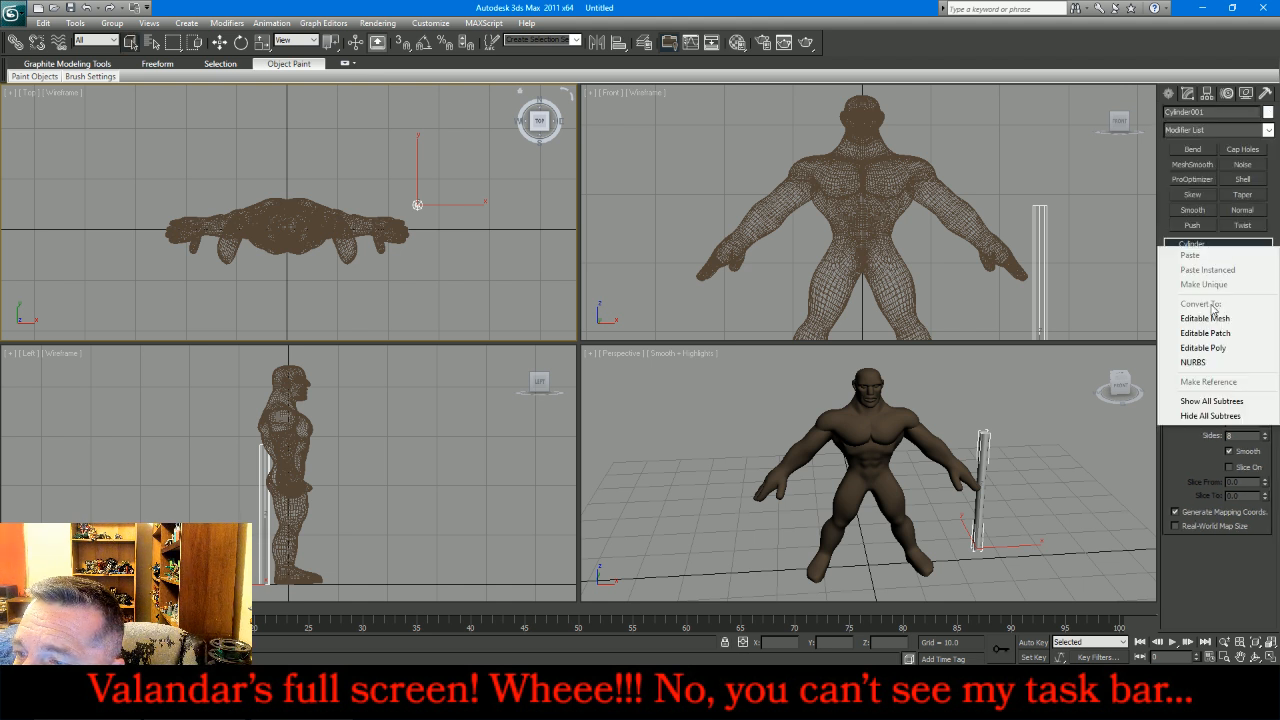
pyautogui.click(1218, 355)
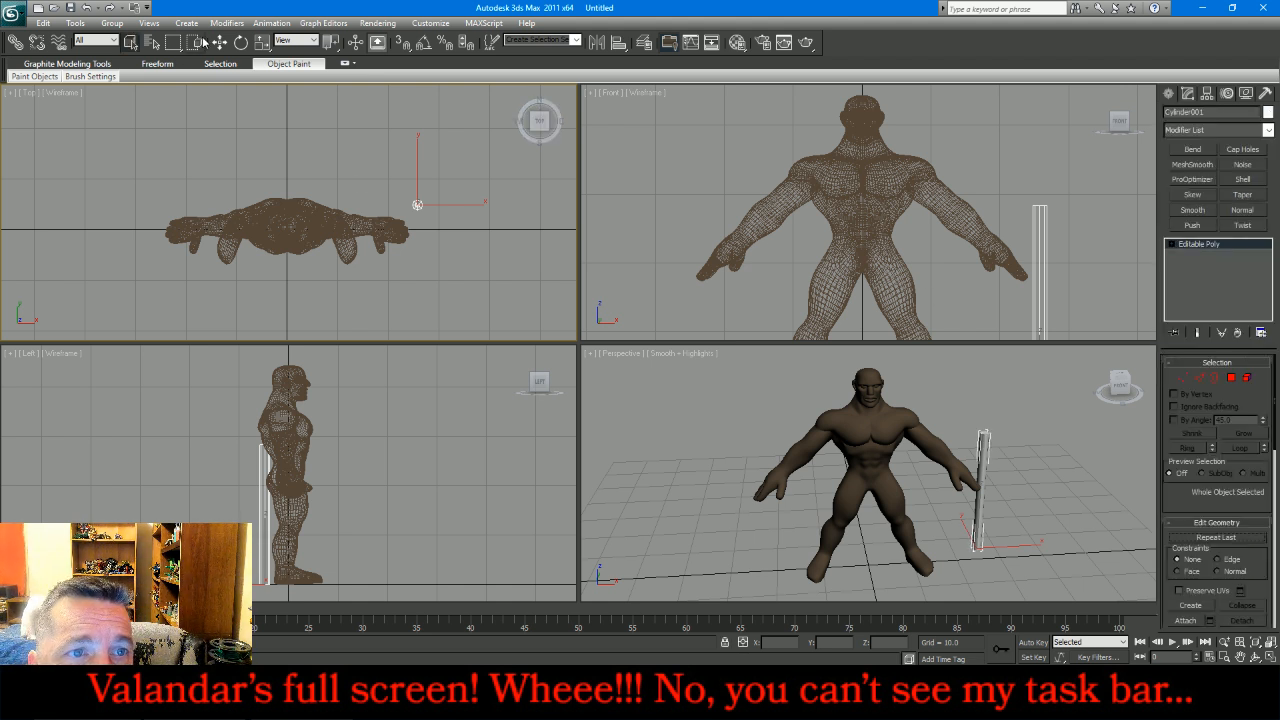
# Step: Move the cylinder straight up to a height of about Z 10.6
pyautogui.rightClick(299, 470)
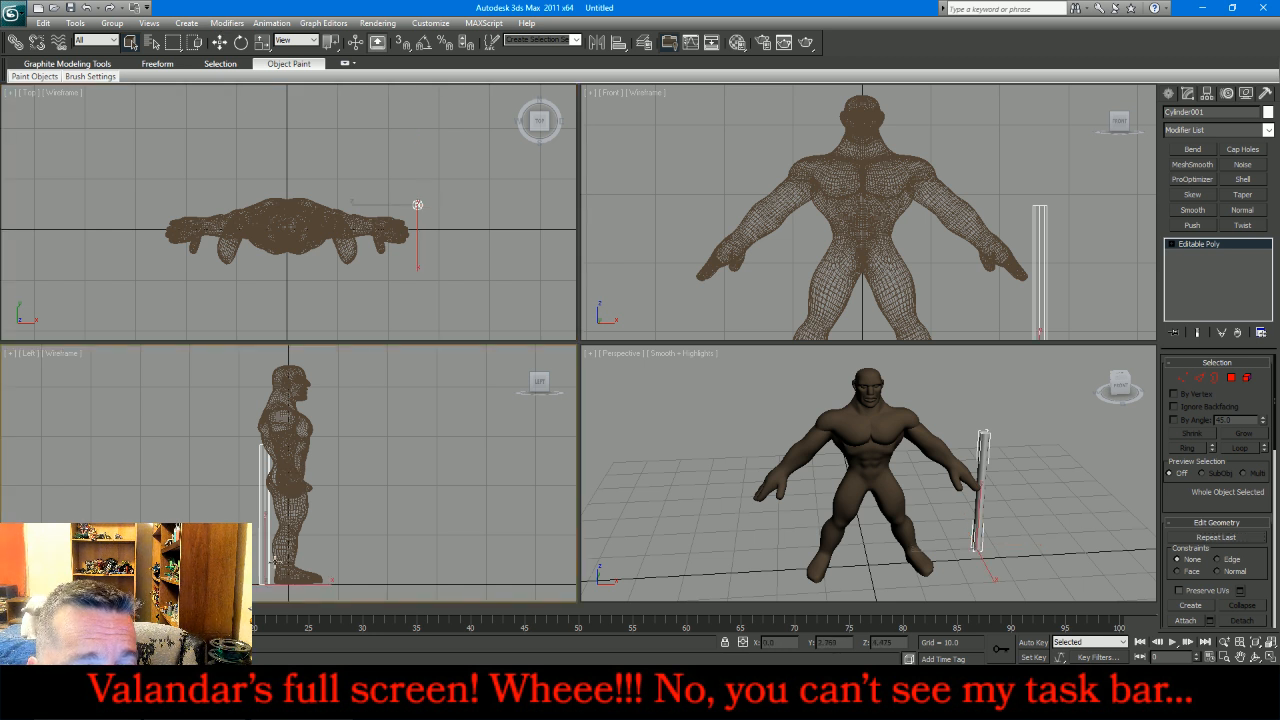
pyautogui.press('w')
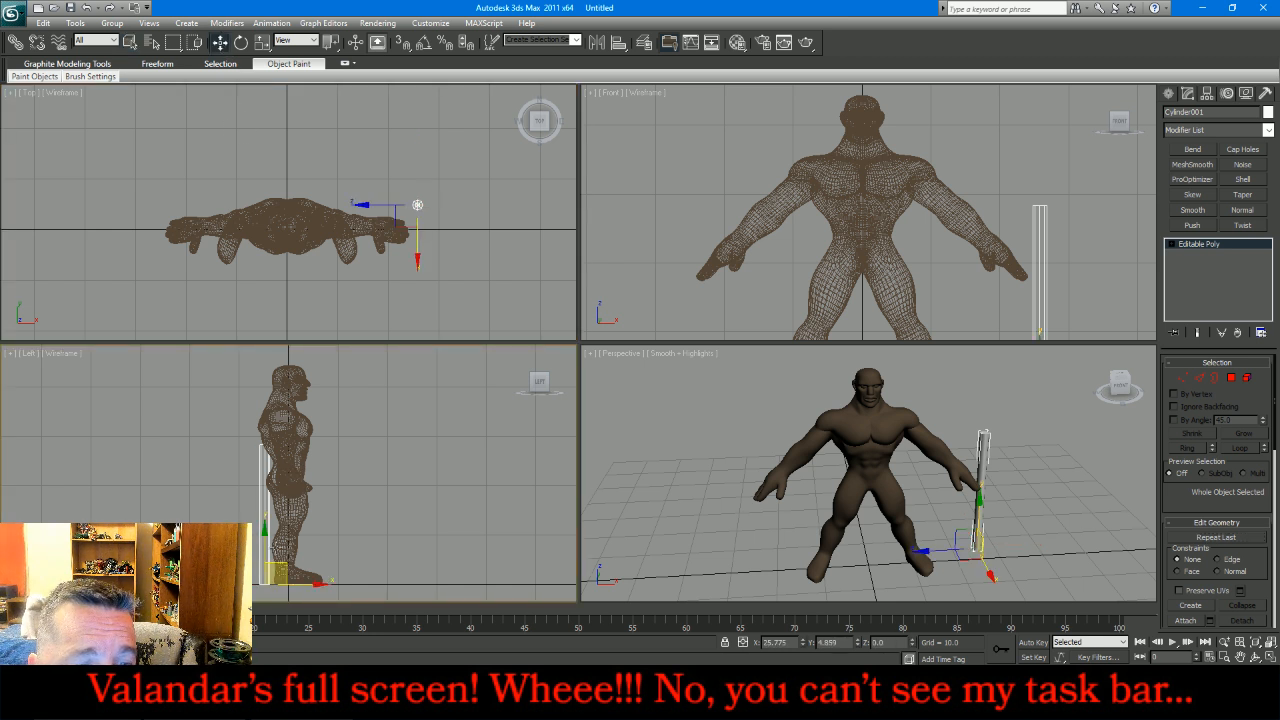
pyautogui.moveTo(262, 553); pyautogui.dragTo(254, 502)
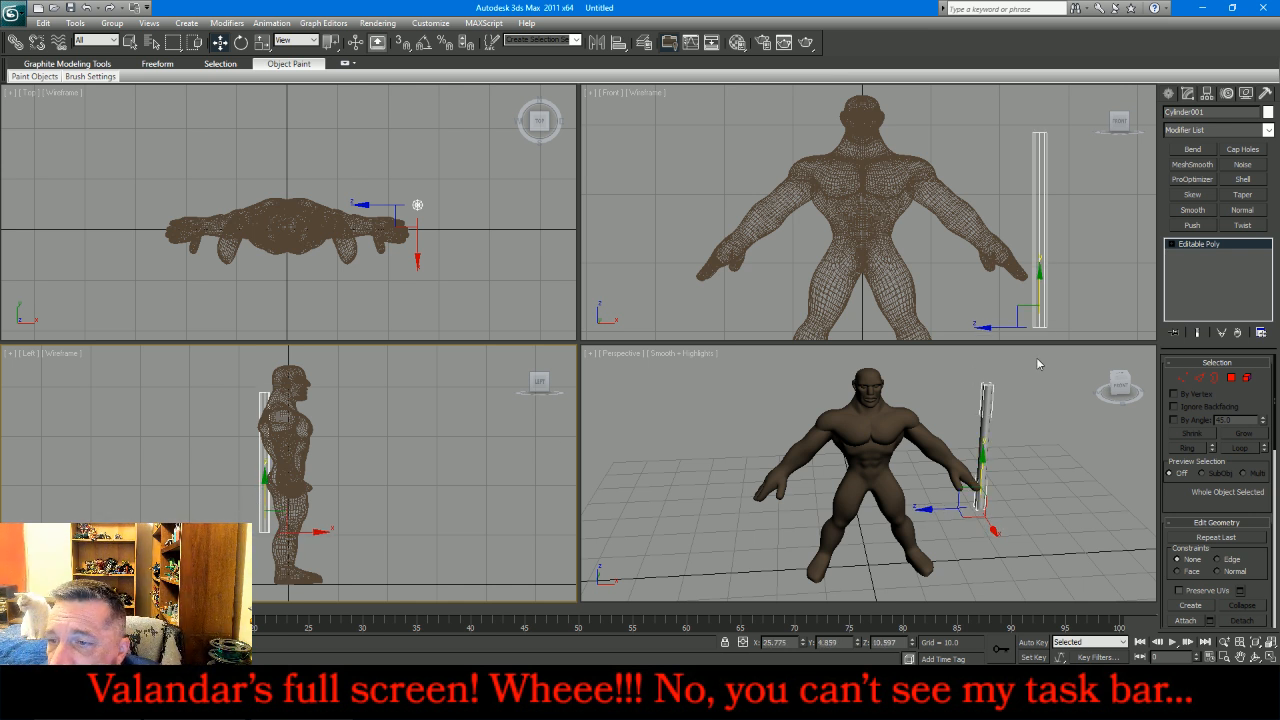
# Step: Reduce the cylinder's top vertex selection to the inner cap ring and centre, and raise them to about Z 41.7 to taper the end
pyautogui.click(1182, 377)
pyautogui.click(1049, 135)
pyautogui.moveTo(1078, 108); pyautogui.dragTo(1016, 156)
pyautogui.scroll(2, 1050, 124)
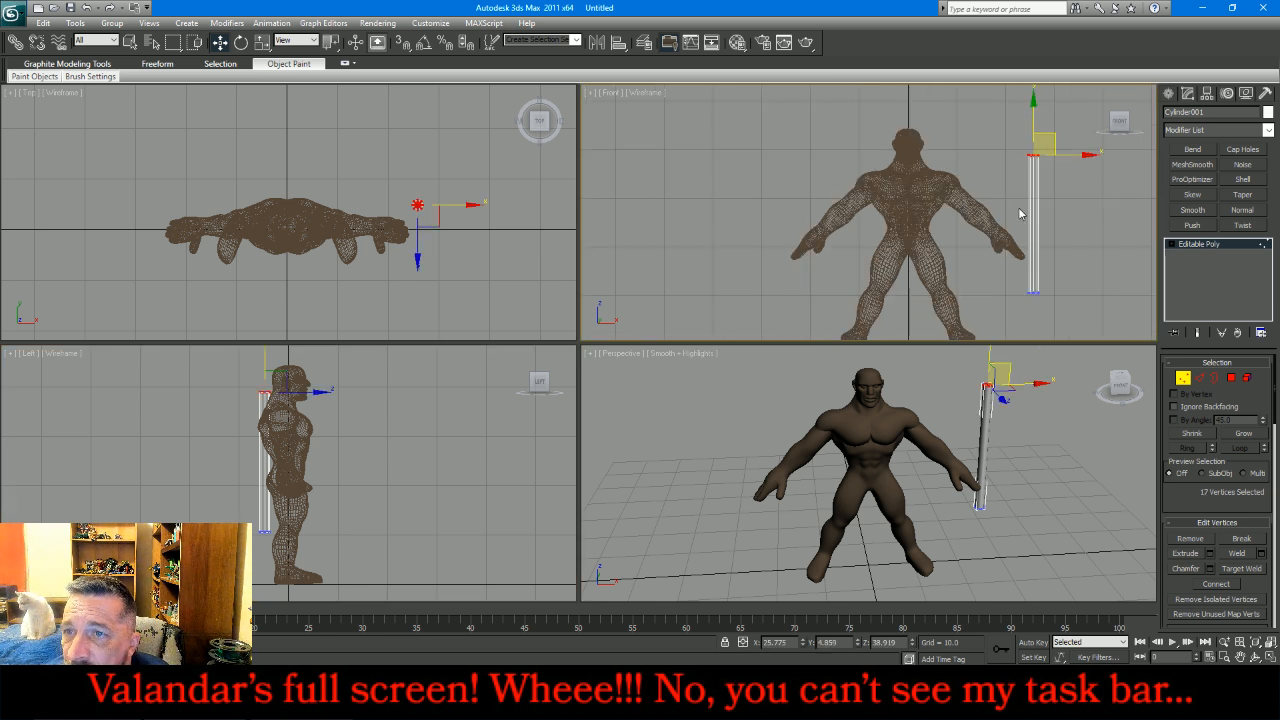
pyautogui.scroll(2, 1050, 124)
pyautogui.scroll(3, 1050, 124)
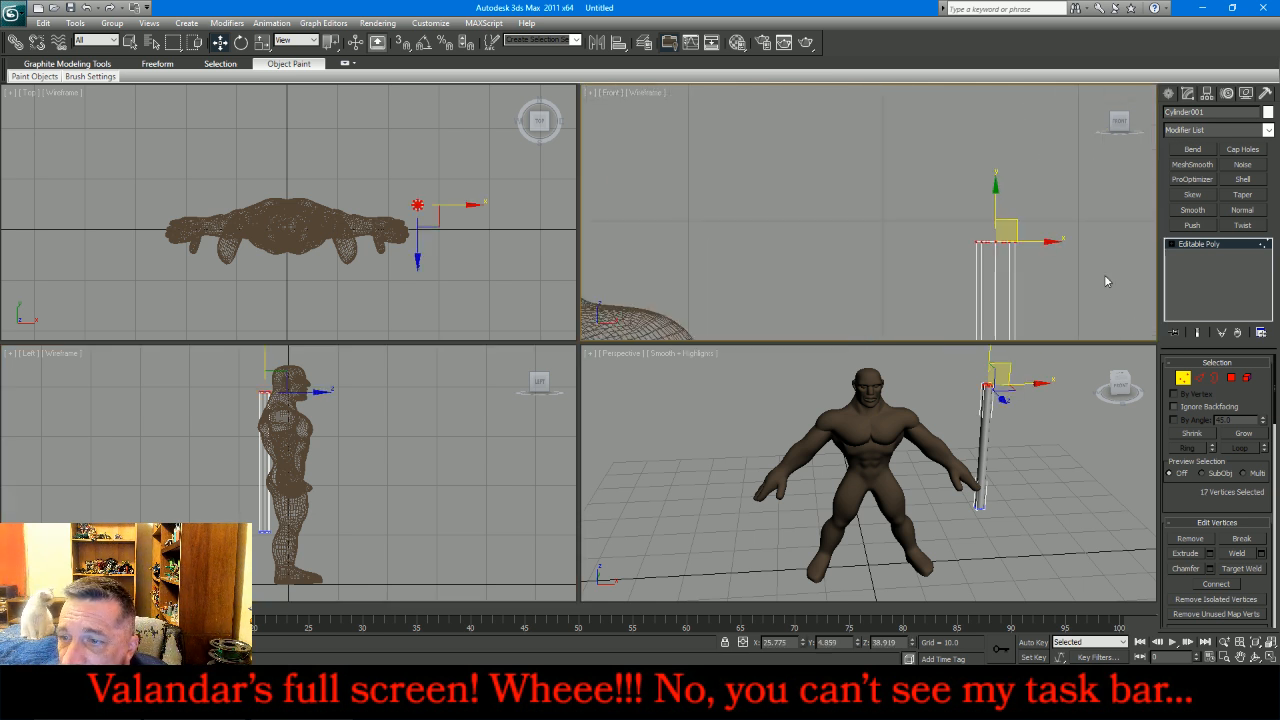
pyautogui.click(1197, 434)
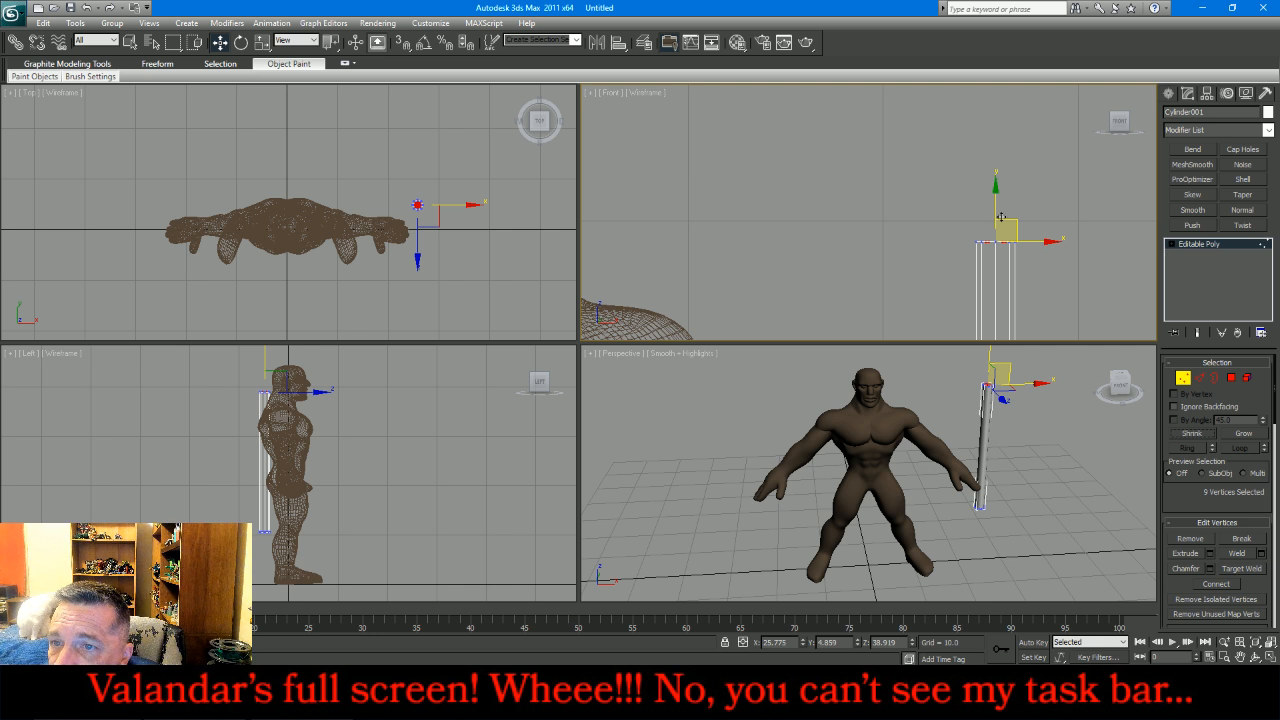
pyautogui.moveTo(995, 209); pyautogui.dragTo(993, 156)
# Step: Pull the top centre vertex up into a point, and raise it together with the inner ring to about Z 43.6
pyautogui.click(1190, 431)
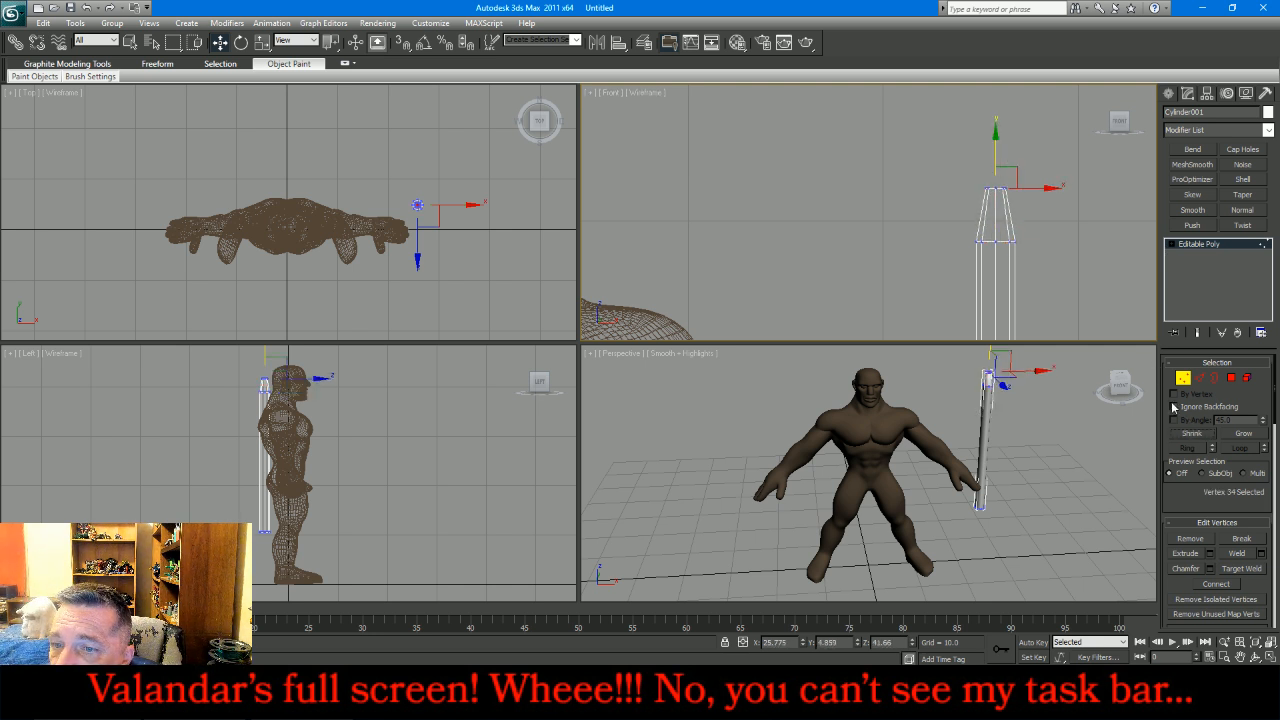
pyautogui.moveTo(995, 154); pyautogui.dragTo(1079, 214)
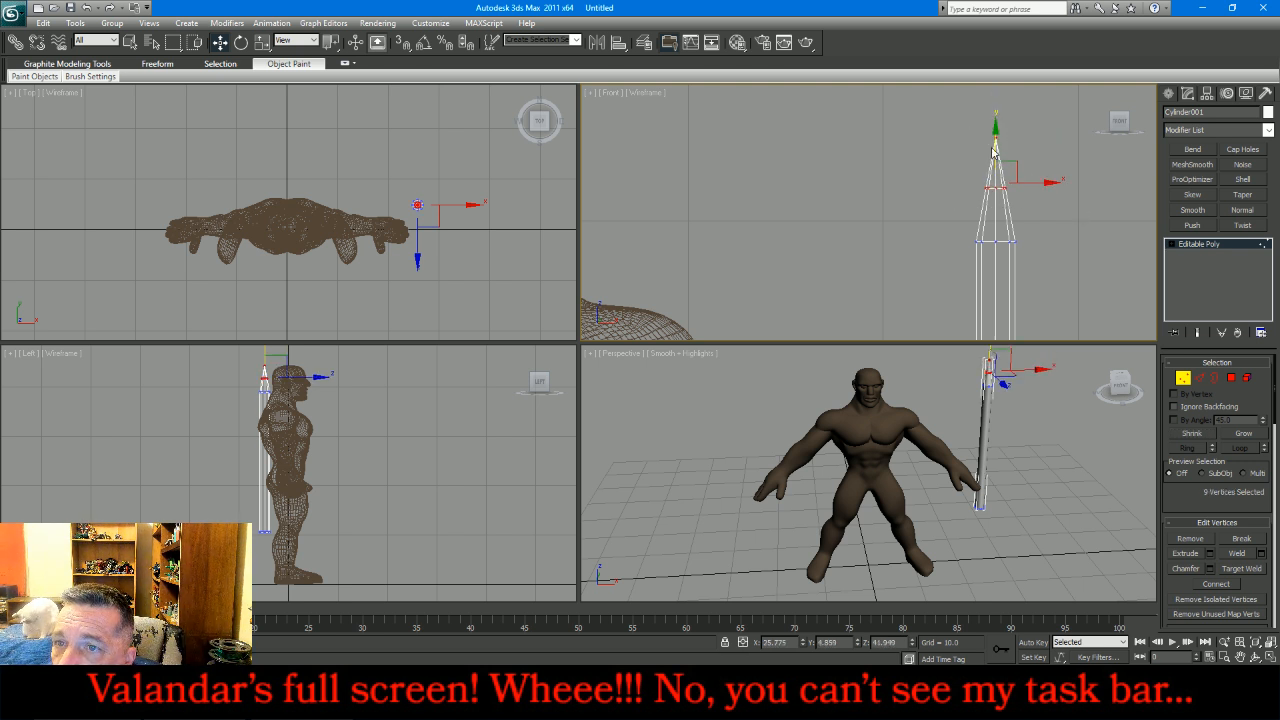
pyautogui.moveTo(993, 147); pyautogui.dragTo(993, 115)
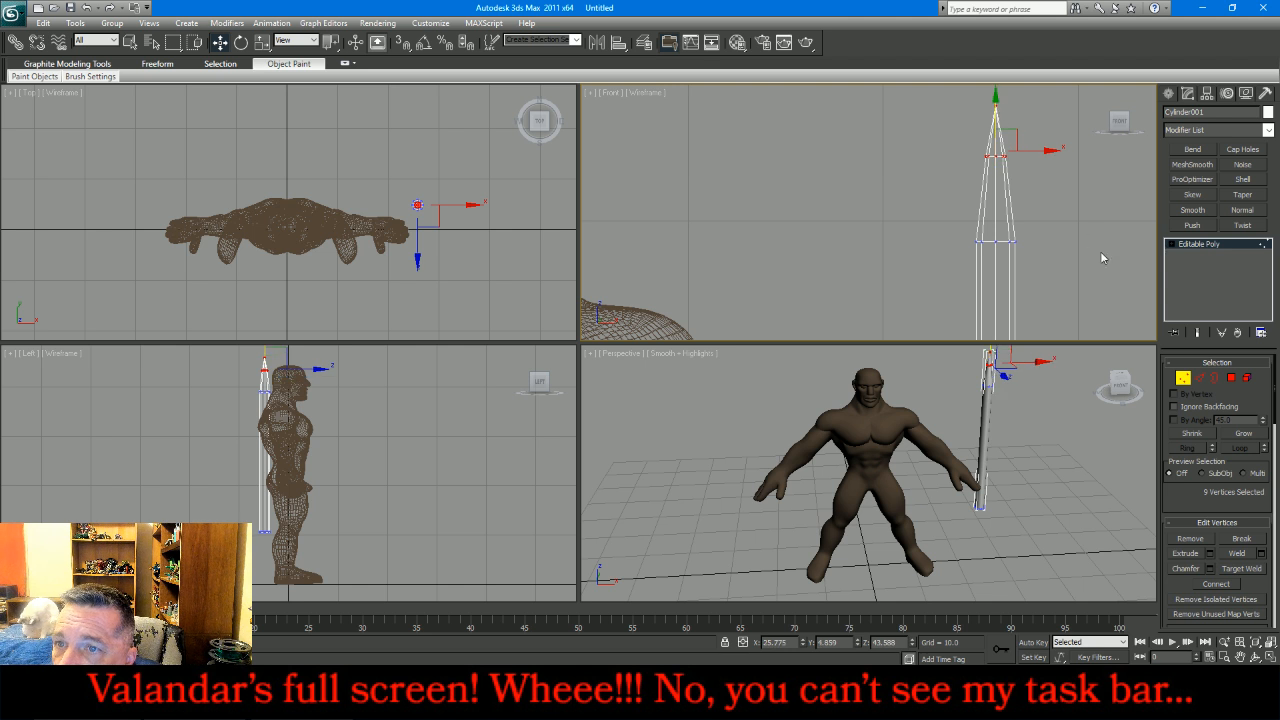
# Step: Select the complete edge loop where the pointed tip meets the shaft
pyautogui.click(1199, 377)
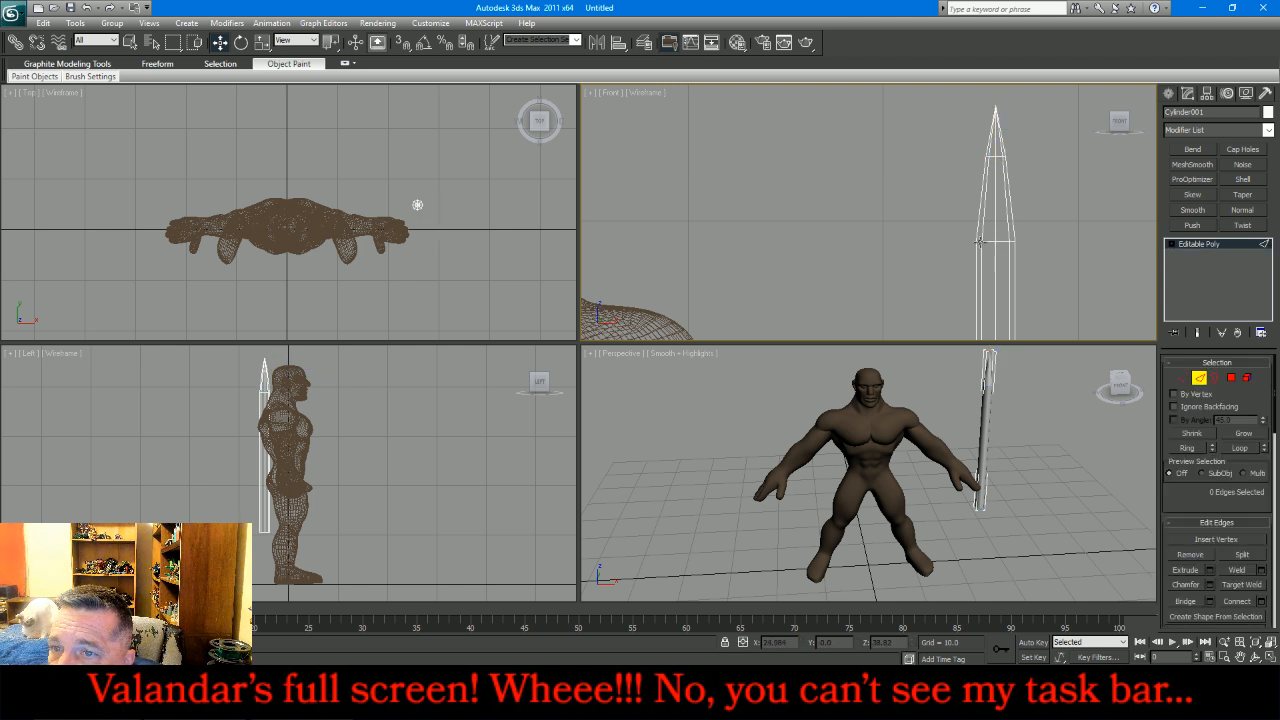
pyautogui.click(989, 241)
pyautogui.click(1239, 450)
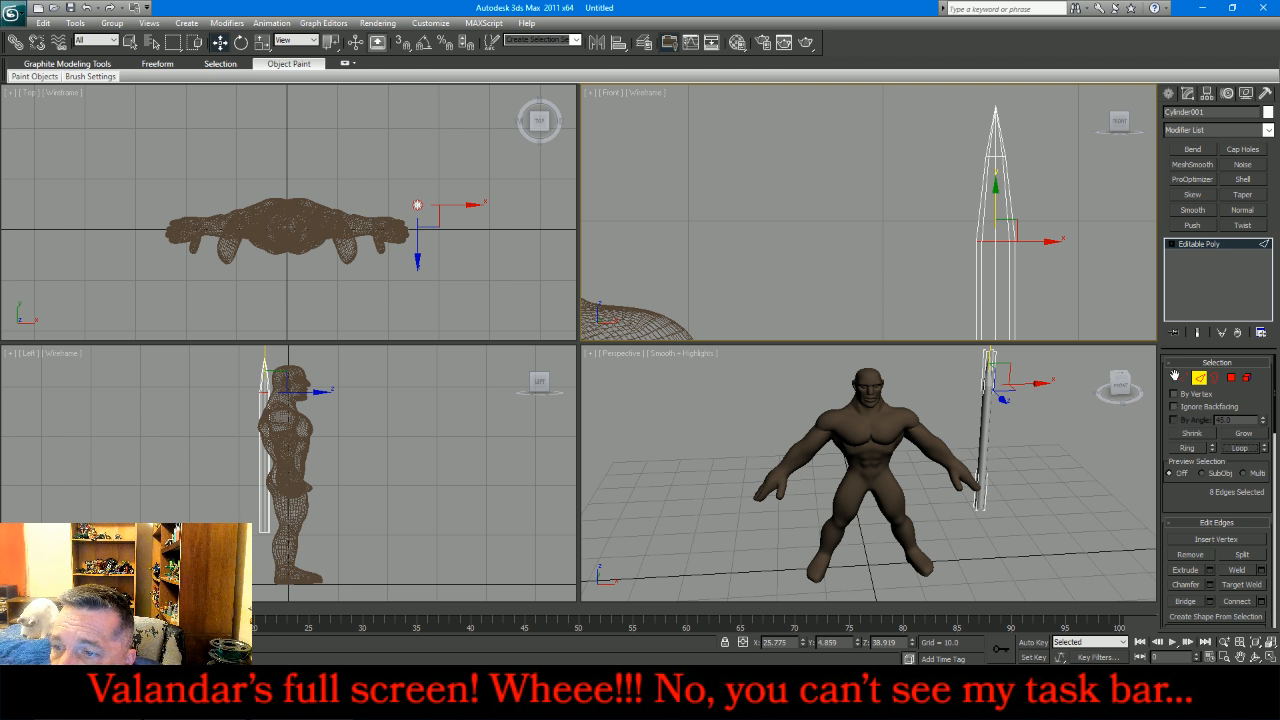
# Step: Apply a Smooth modifier to the pole using smoothing group 1 and collapse the stack to an Editable Poly
pyautogui.click(1183, 377)
pyautogui.moveTo(918, 278); pyautogui.dragTo(1070, 80)
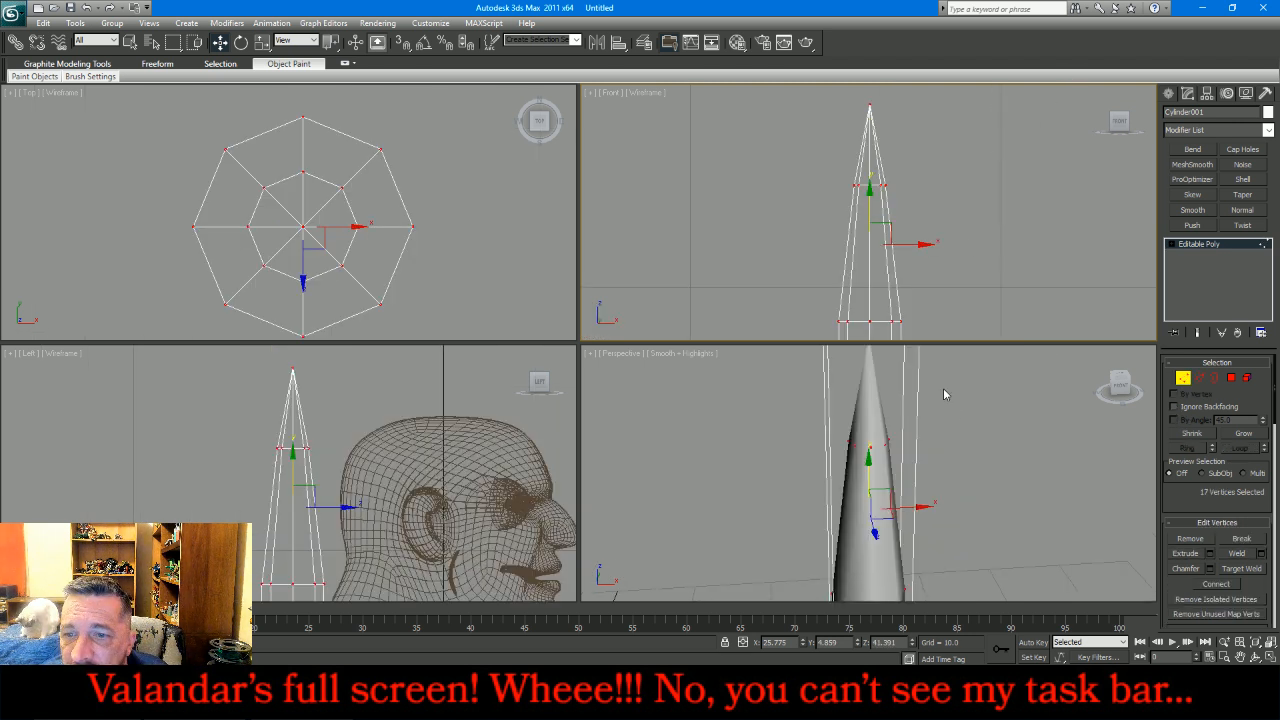
pyautogui.click(952, 414)
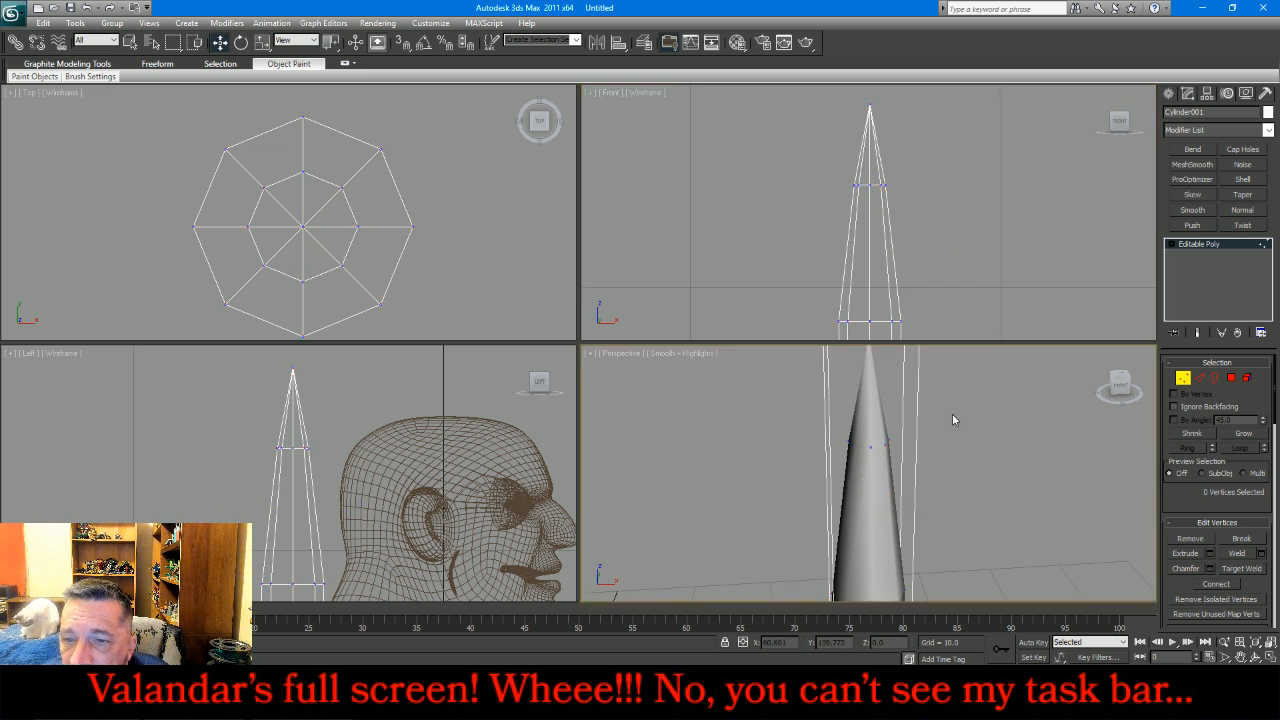
pyautogui.scroll(-5, 952, 414)
pyautogui.click(1183, 377)
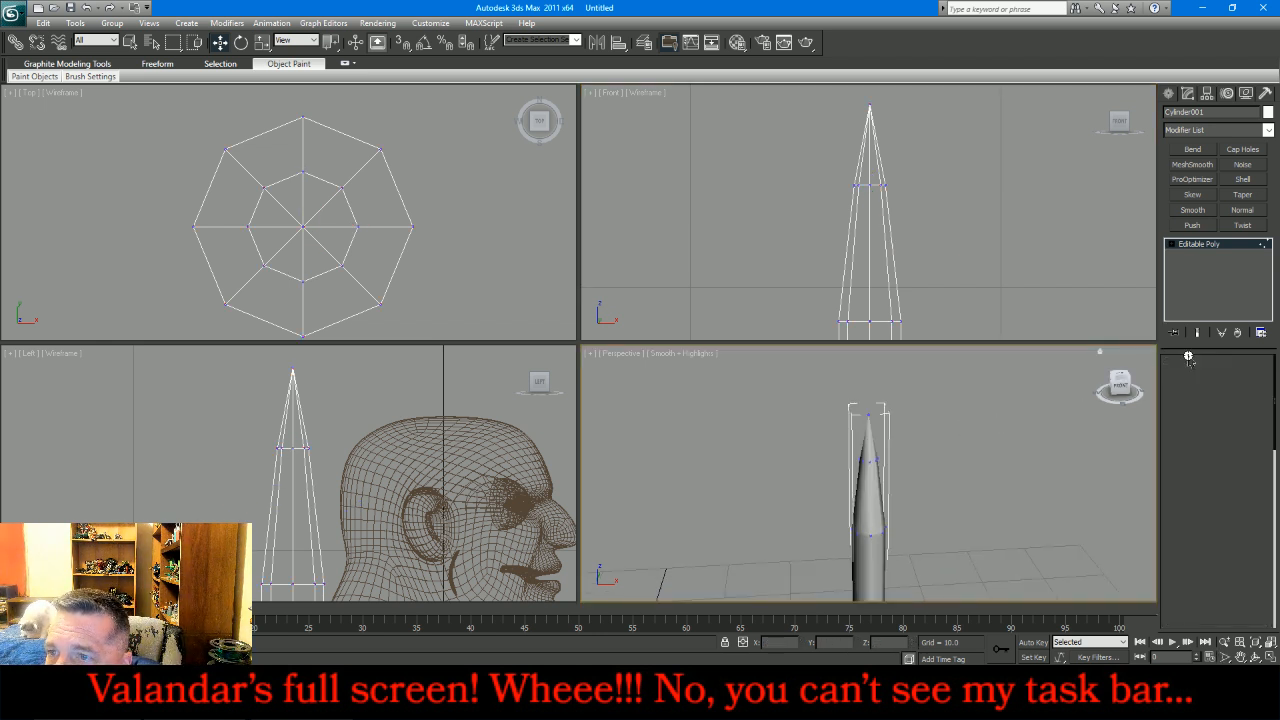
pyautogui.click(1192, 210)
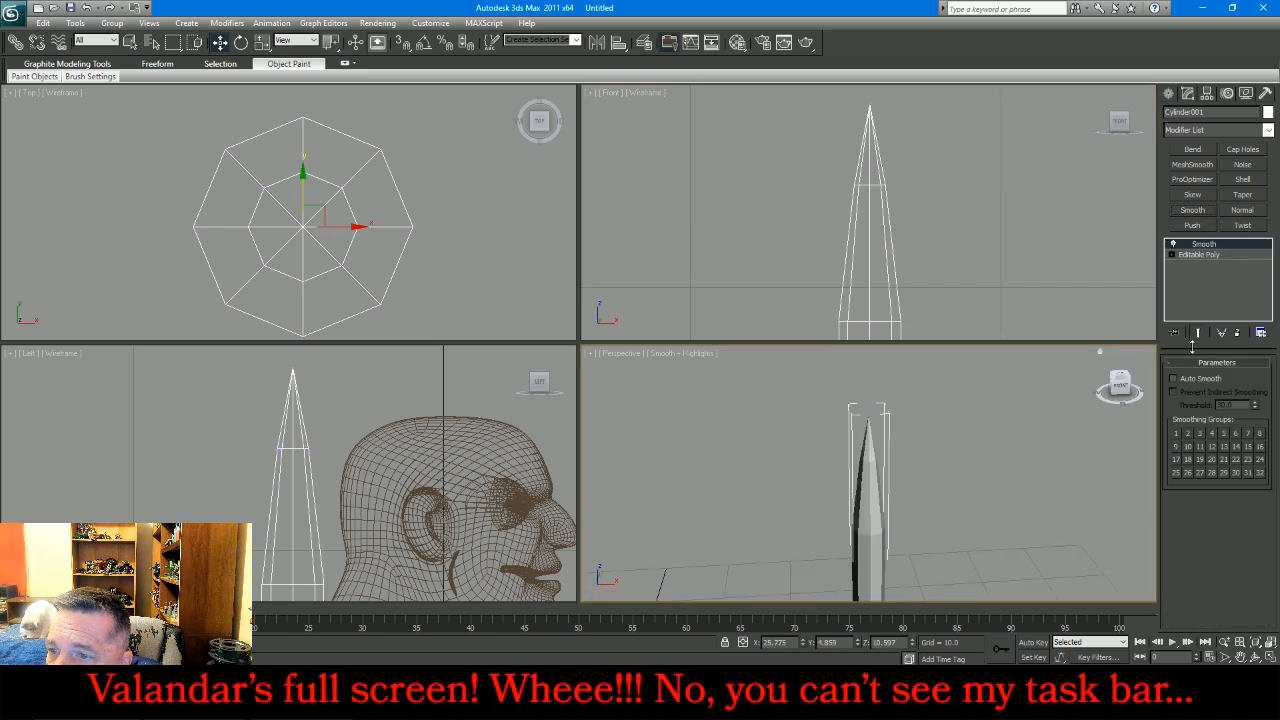
pyautogui.click(1180, 432)
pyautogui.rightClick(1225, 266)
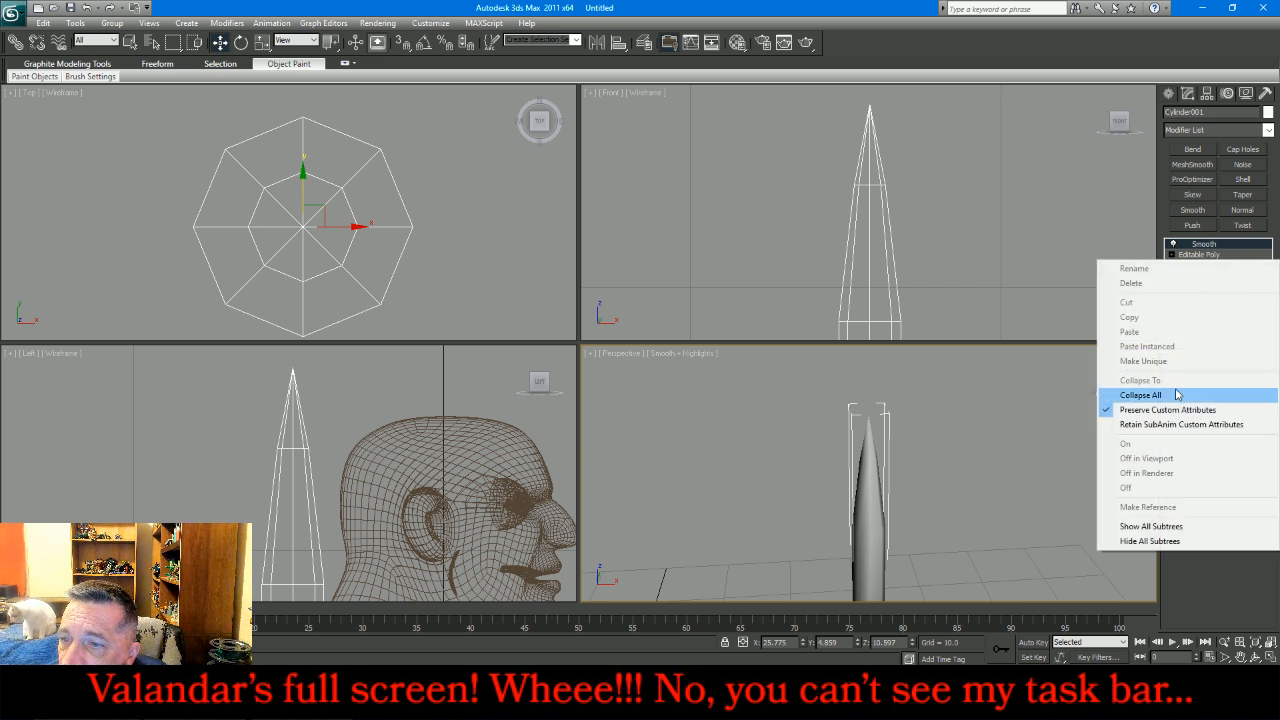
pyautogui.click(1145, 395)
# Step: Chamfer the edge loop between the tip and shaft by 0.01 with 1 segment
pyautogui.click(1201, 379)
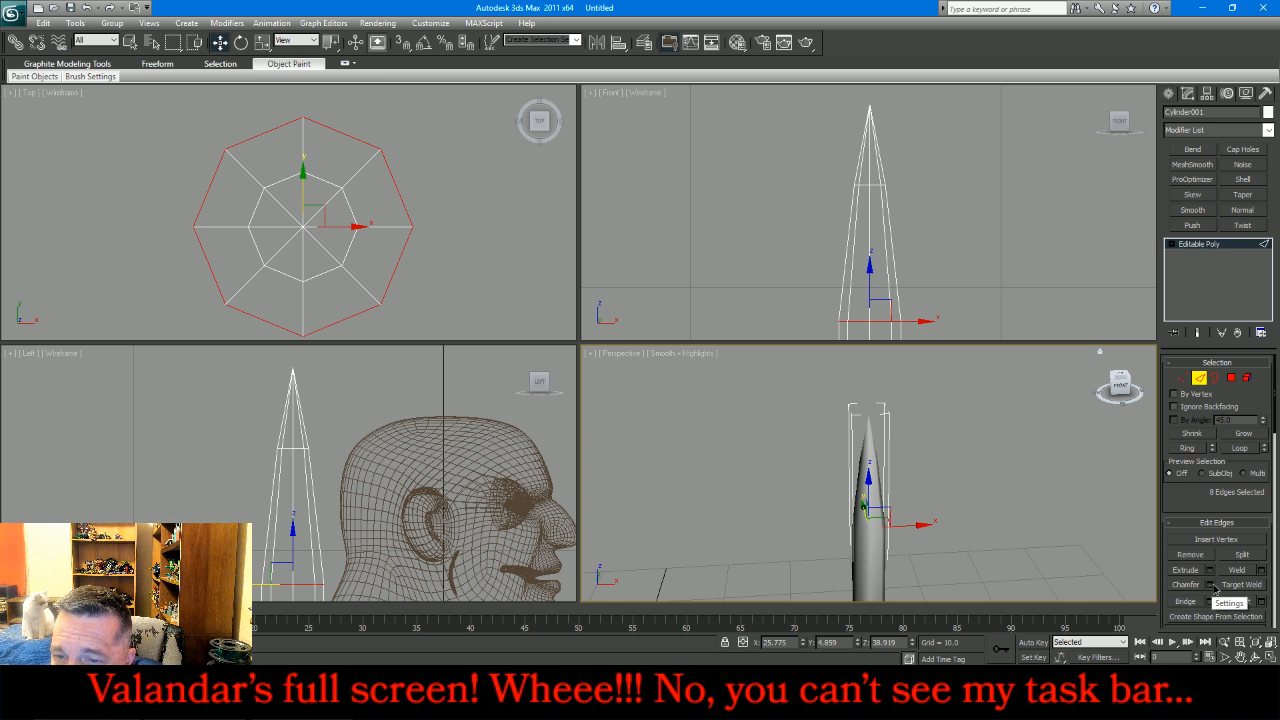
pyautogui.click(1210, 585)
pyautogui.moveTo(901, 535); pyautogui.dragTo(856, 543)
pyautogui.press('Return')
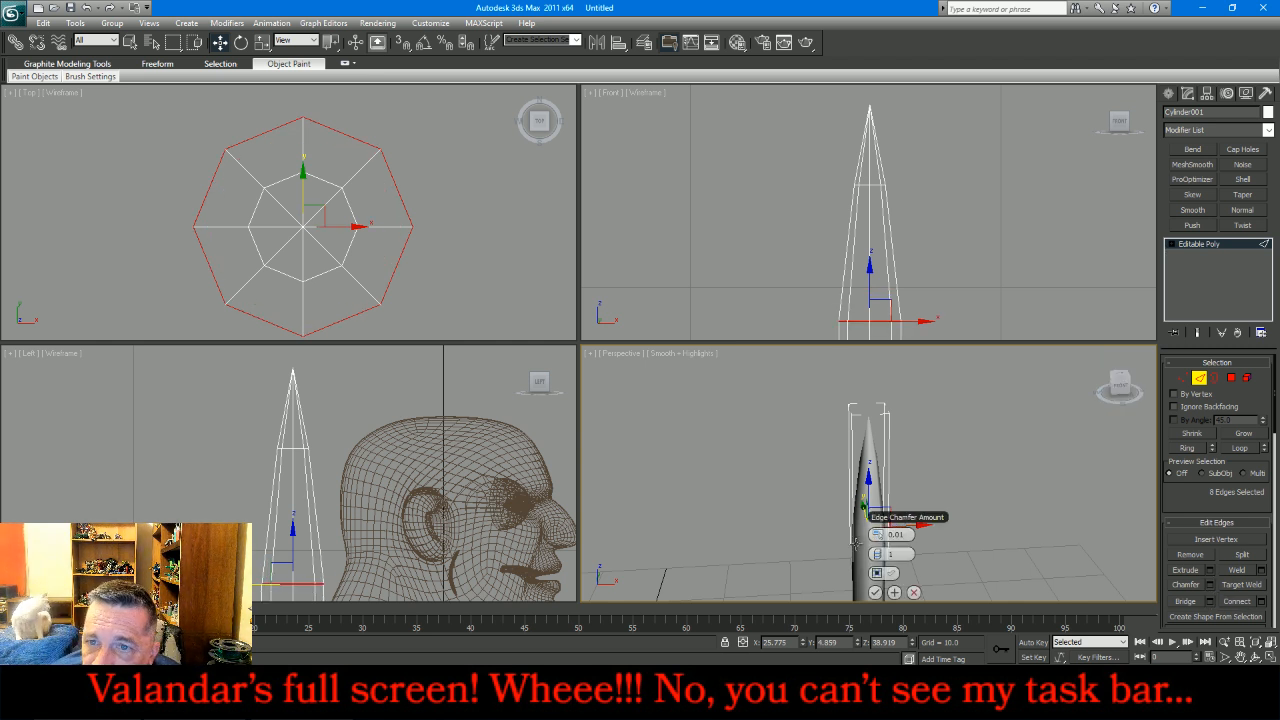
pyautogui.click(875, 592)
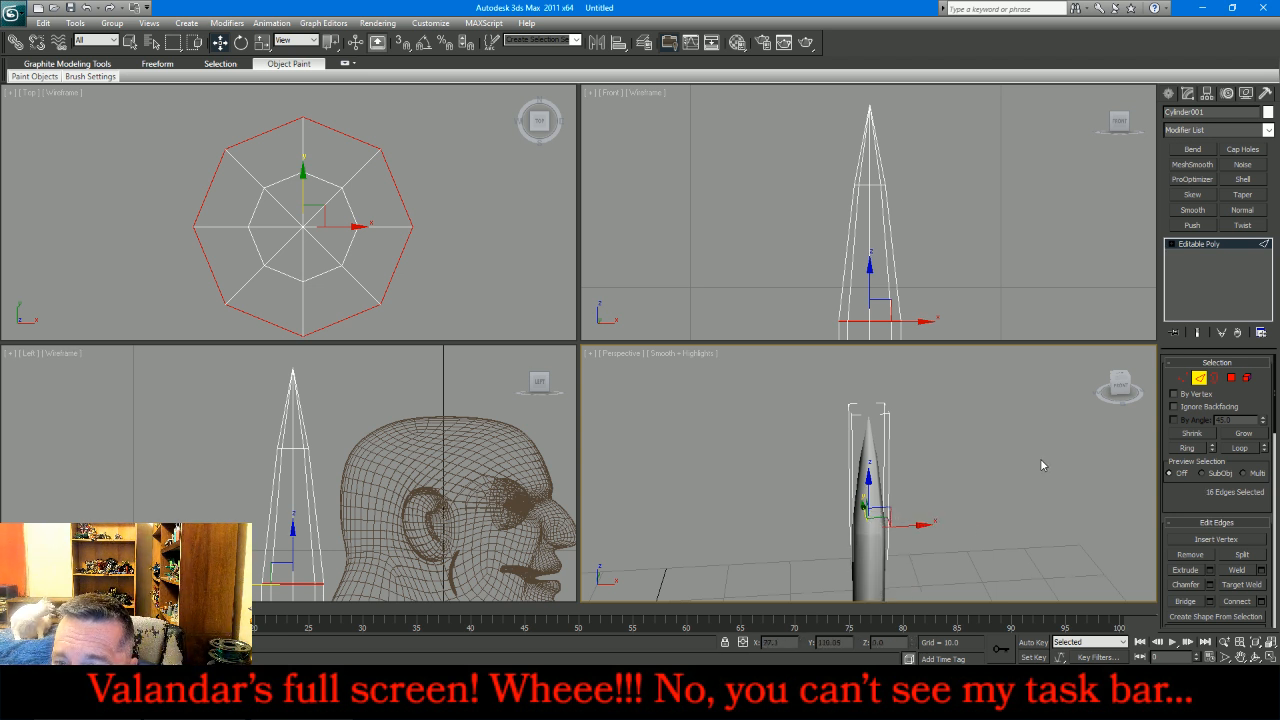
# Step: Lower the inner cap vertices at the shaft's bottom end by about 0.4 to bevel the butt
pyautogui.click(1201, 378)
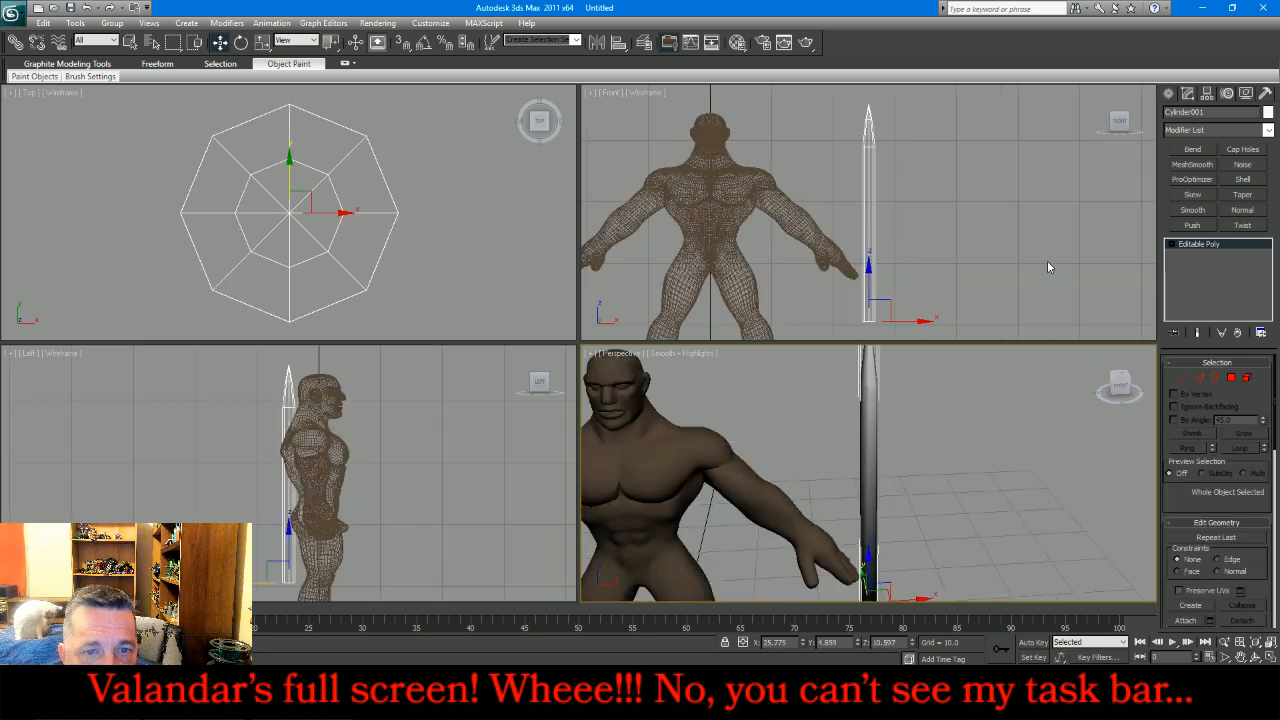
pyautogui.click(862, 336)
pyautogui.scroll(5, 862, 336)
pyautogui.moveTo(930, 312); pyautogui.dragTo(982, 325)
pyautogui.press('1')
pyautogui.click(1208, 437)
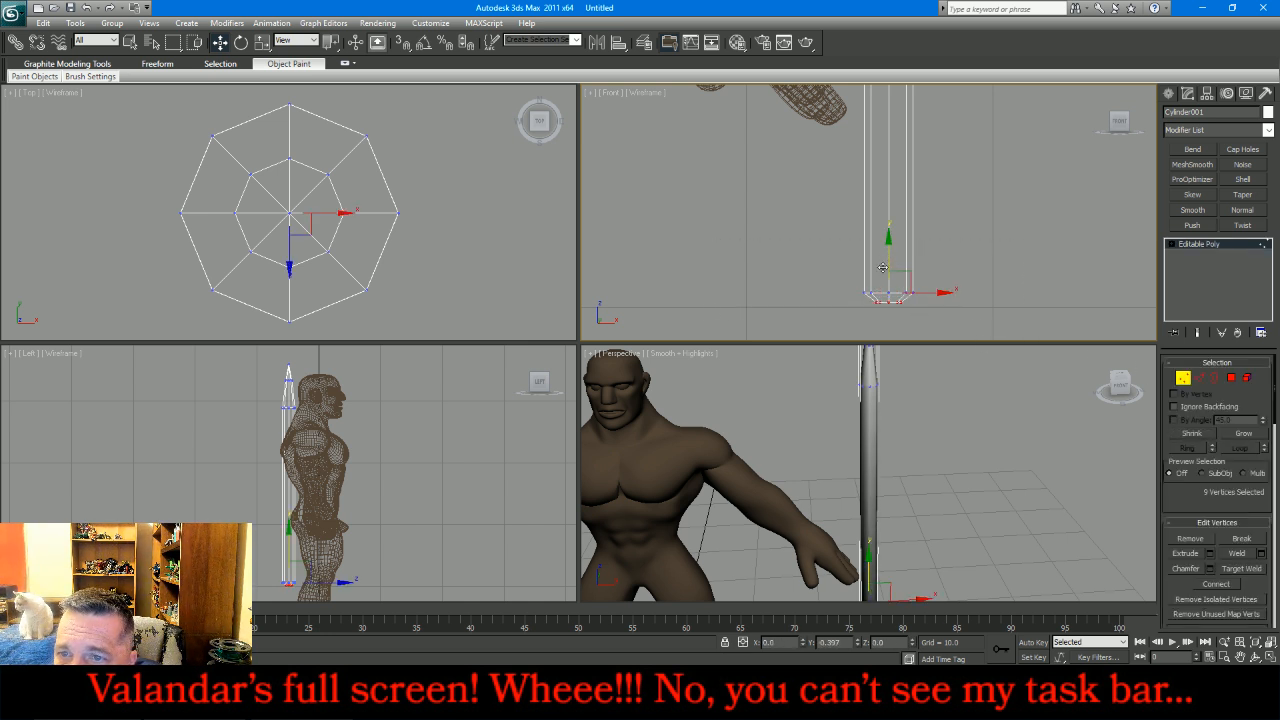
# Step: Chamfer both edge loops of the shaft's bottom bevel by 0.01 with 1 segment
pyautogui.click(1199, 377)
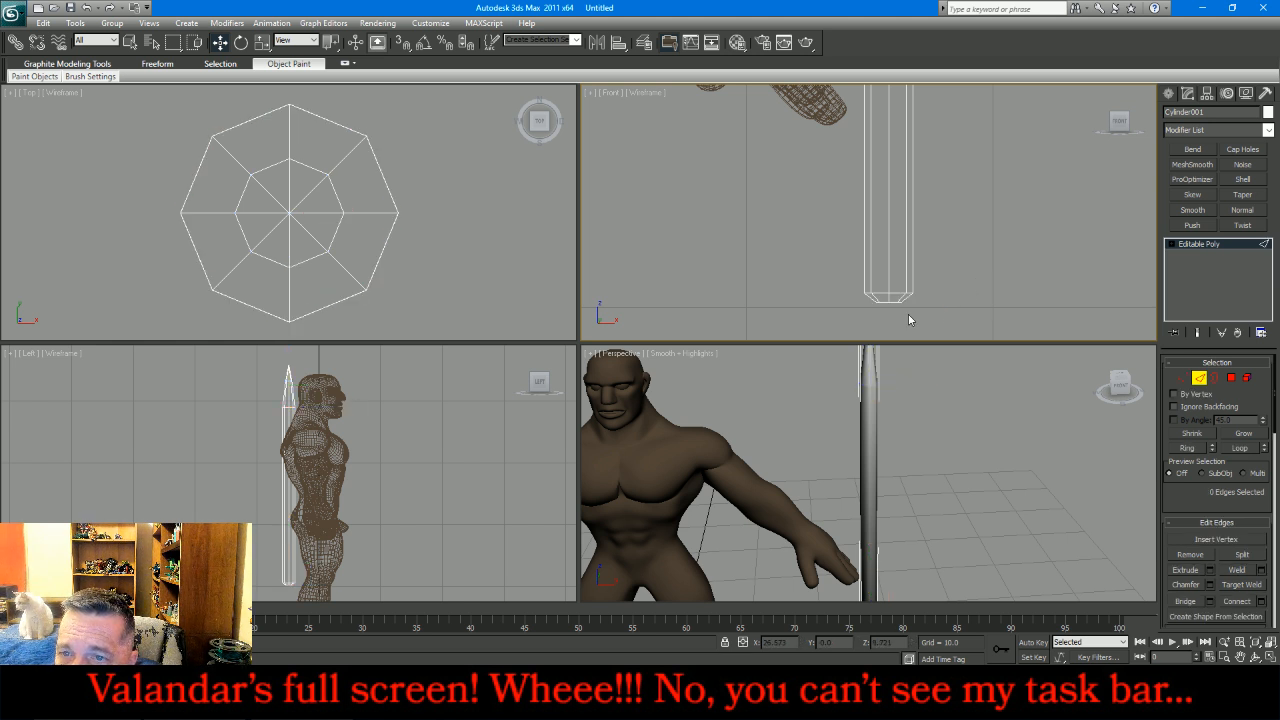
pyautogui.scroll(5, 908, 318)
pyautogui.click(840, 269)
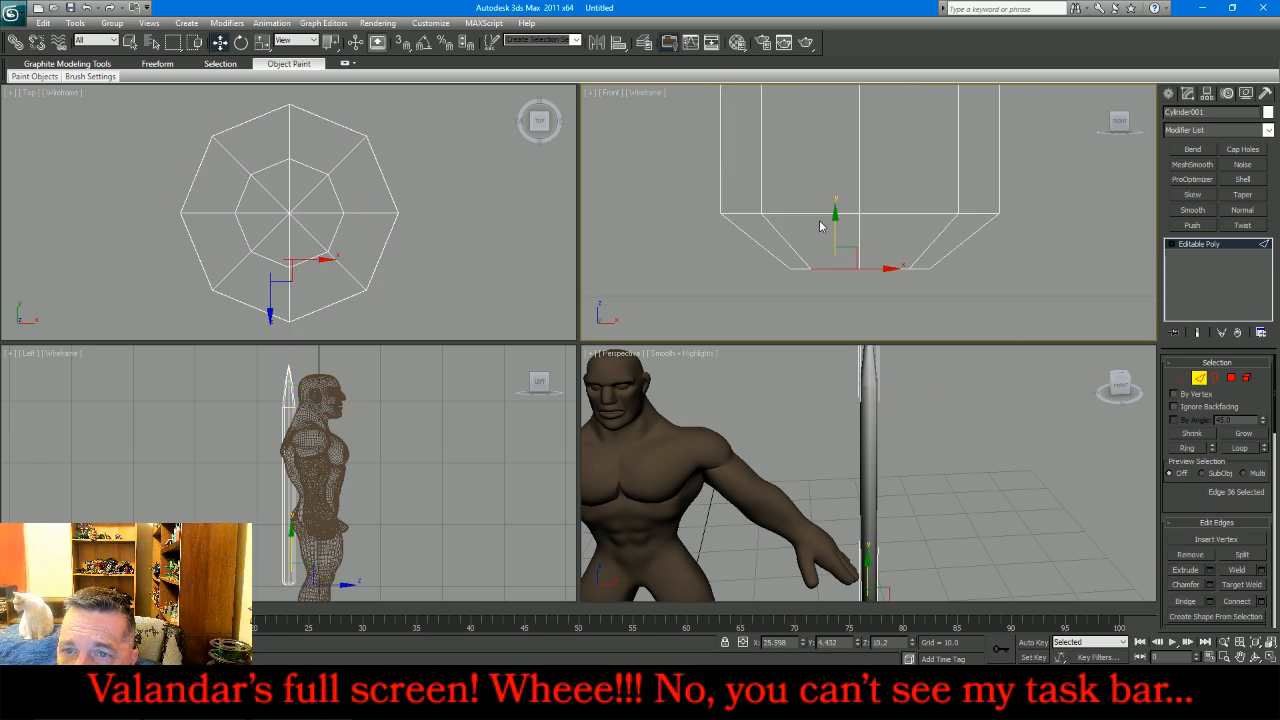
pyautogui.keyDown('ctrl'); pyautogui.click(815, 213); pyautogui.keyUp('ctrl')
pyautogui.click(1240, 448)
pyautogui.click(1209, 584)
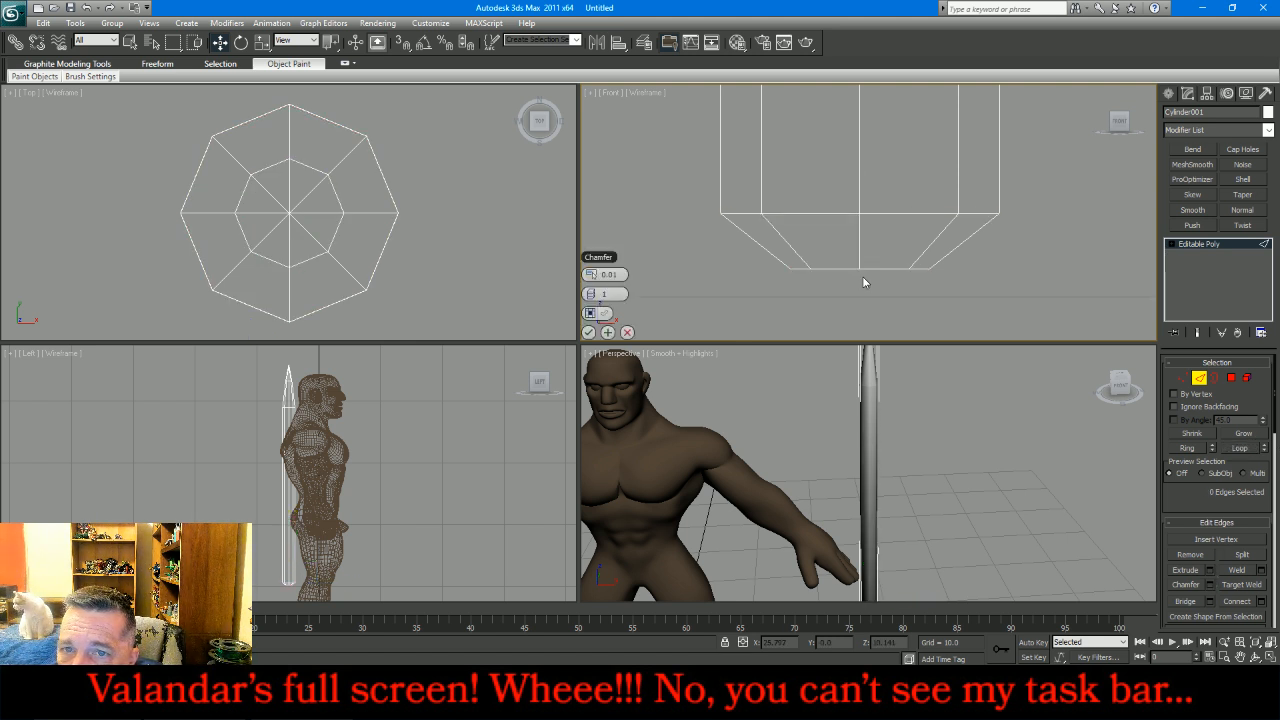
pyautogui.hotkey('ctrl', 'z')
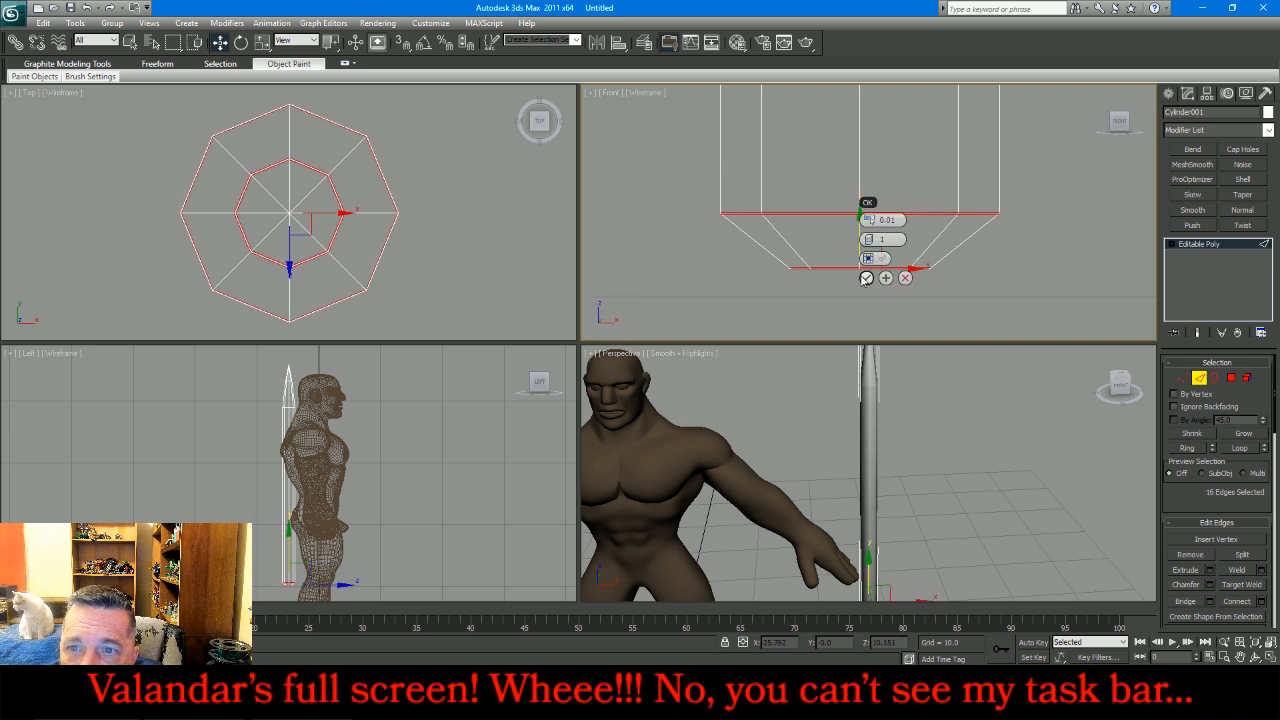
pyautogui.click(866, 278)
pyautogui.click(870, 302)
pyautogui.scroll(-5, 865, 325)
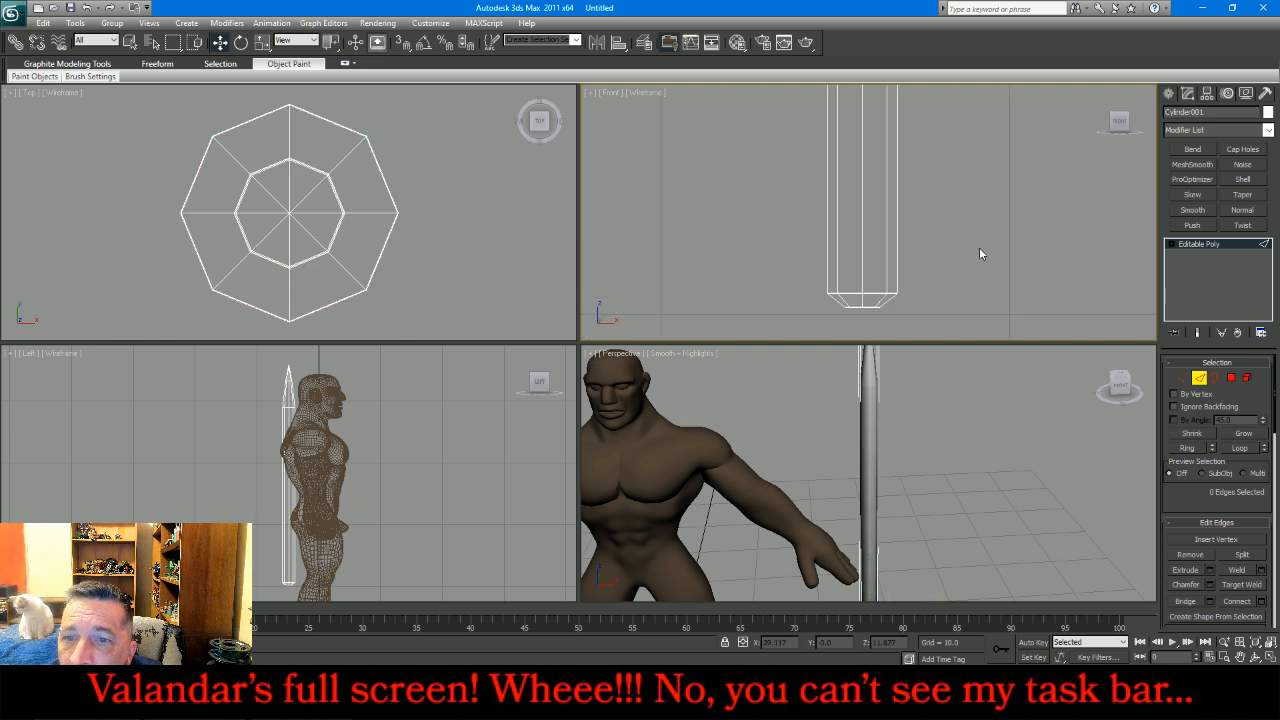
# Step: Connect the shaft's eight lengthwise edges with 2 segments, pinched outward toward both ends of the shaft
pyautogui.scroll(4, 760, 320)
pyautogui.scroll(-6, 642, 266)
pyautogui.moveTo(853, 258); pyautogui.dragTo(764, 287)
pyautogui.press('z')
pyautogui.rightClick(945, 430)
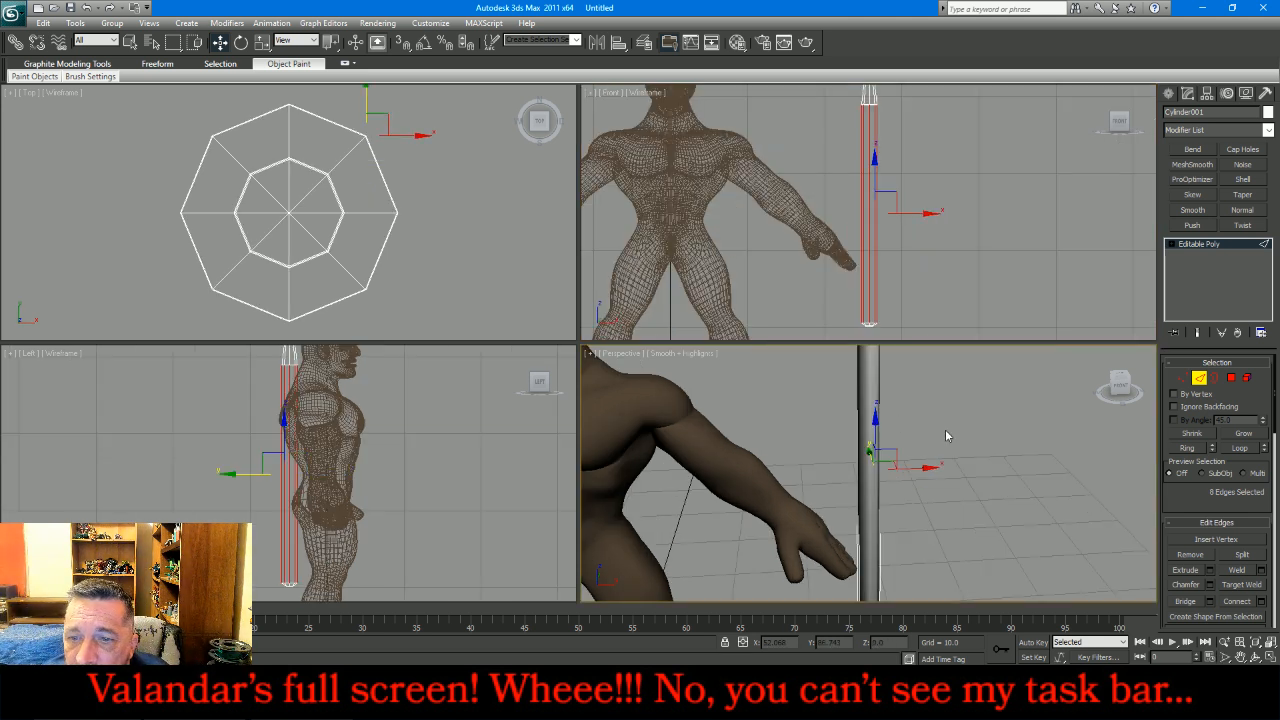
pyautogui.scroll(-5, 945, 430)
pyautogui.scroll(3, 945, 430)
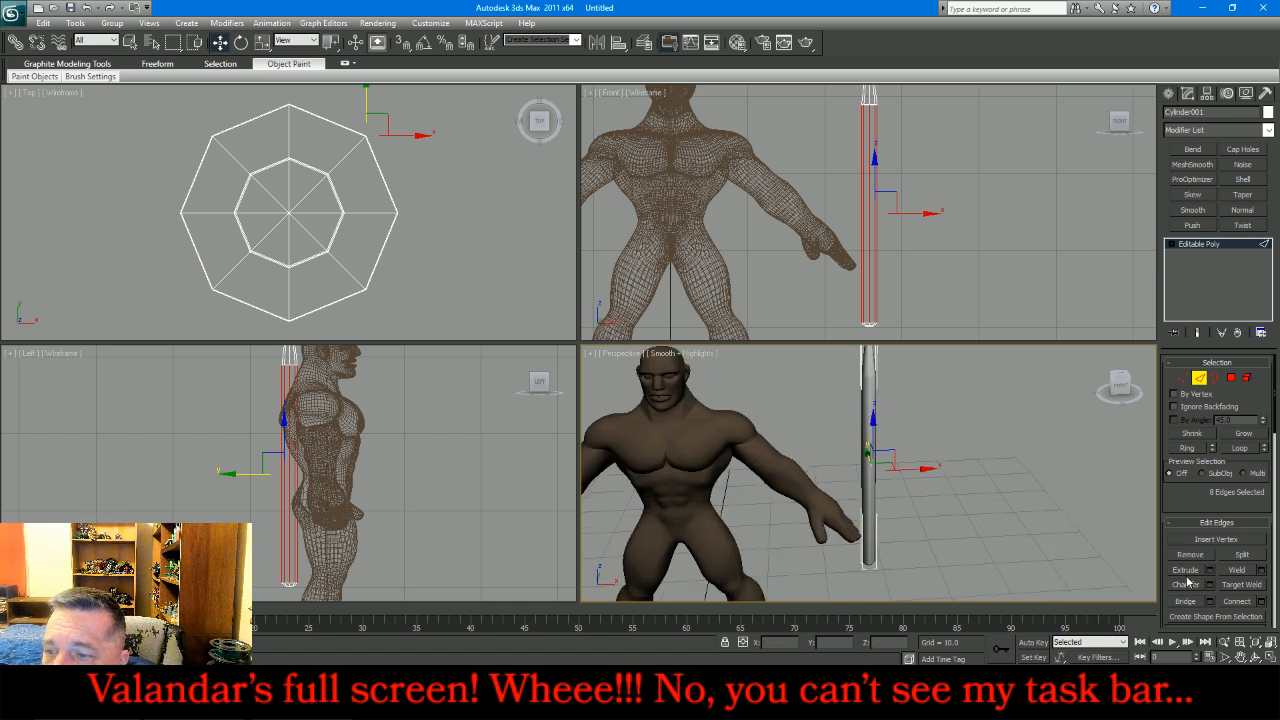
pyautogui.click(1261, 601)
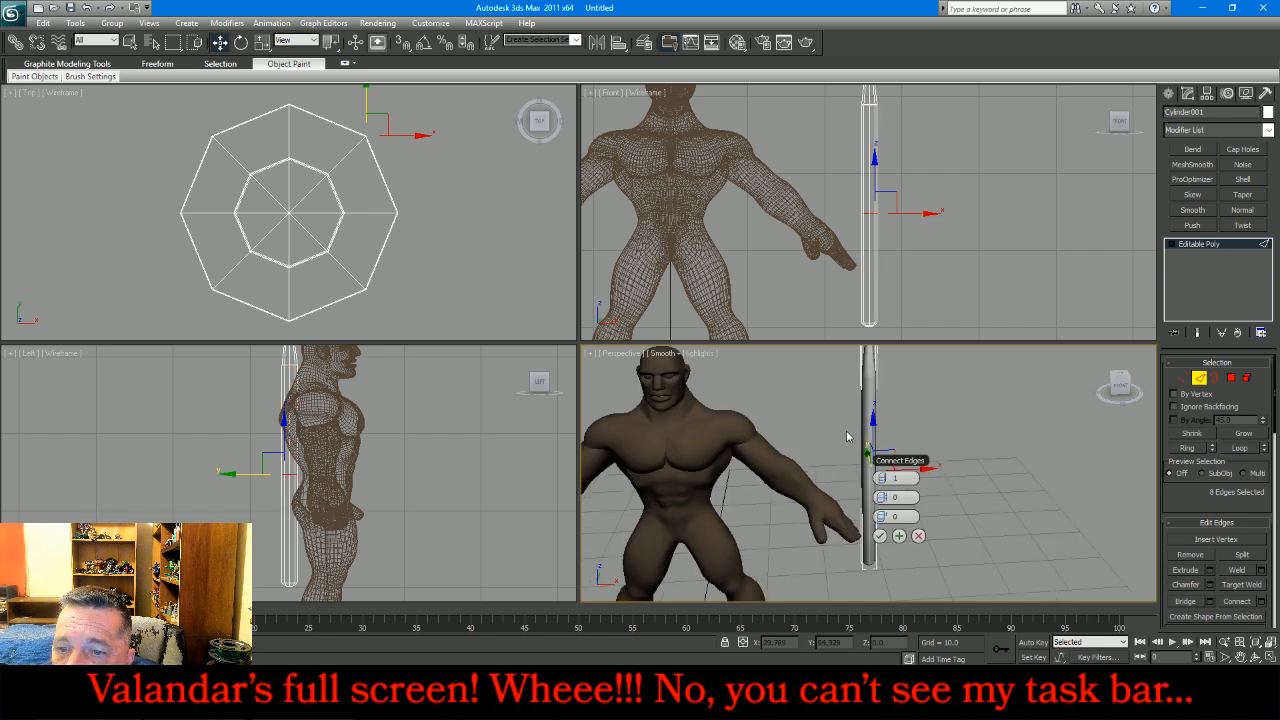
pyautogui.click(886, 479)
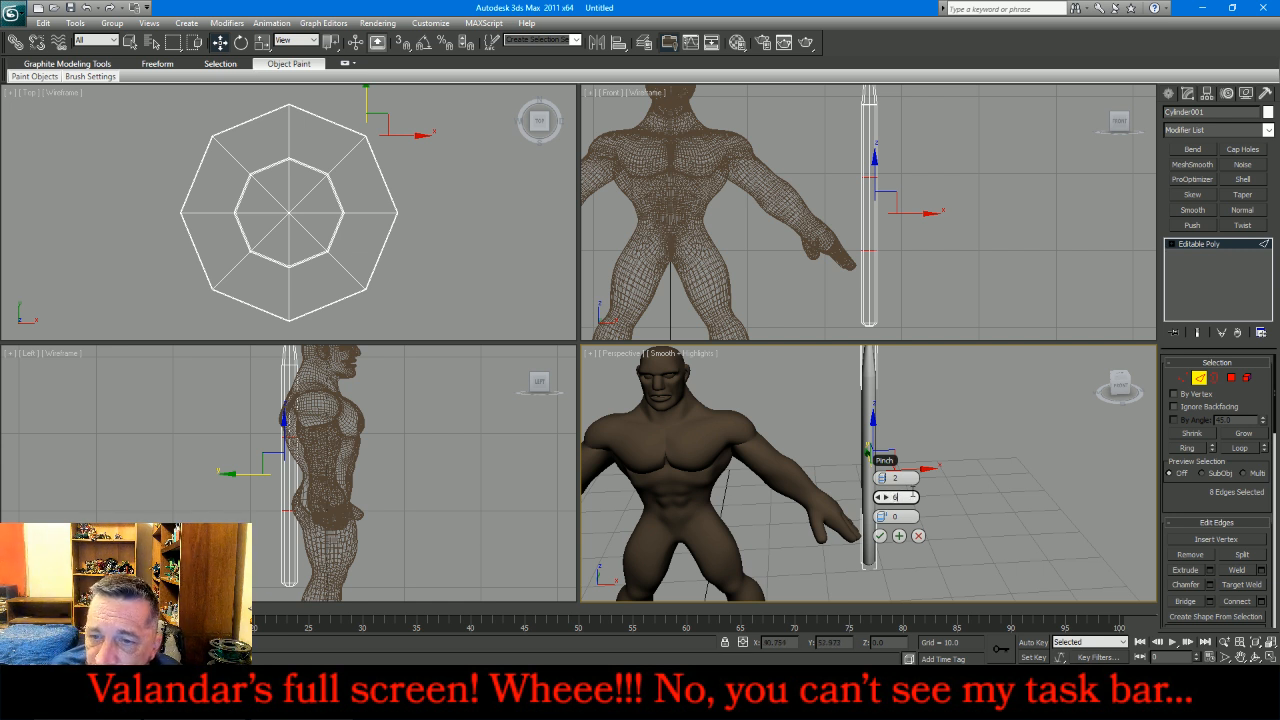
pyautogui.press('Return')
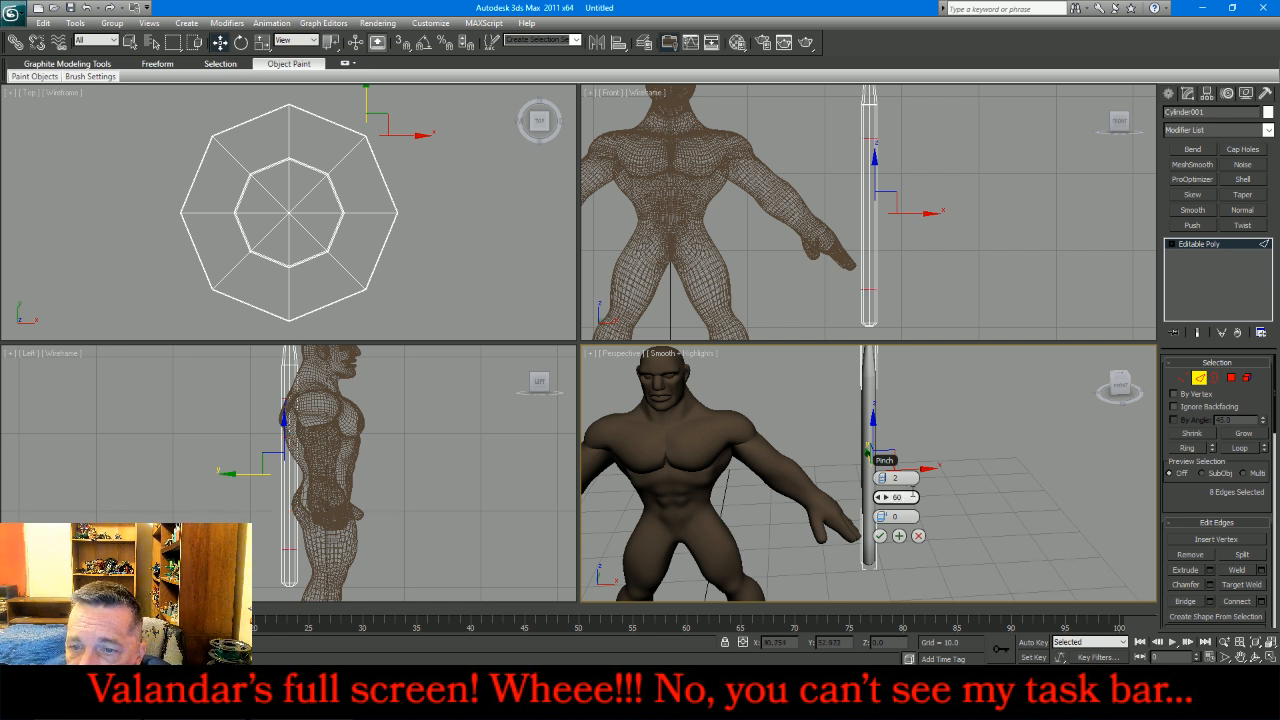
pyautogui.click(880, 536)
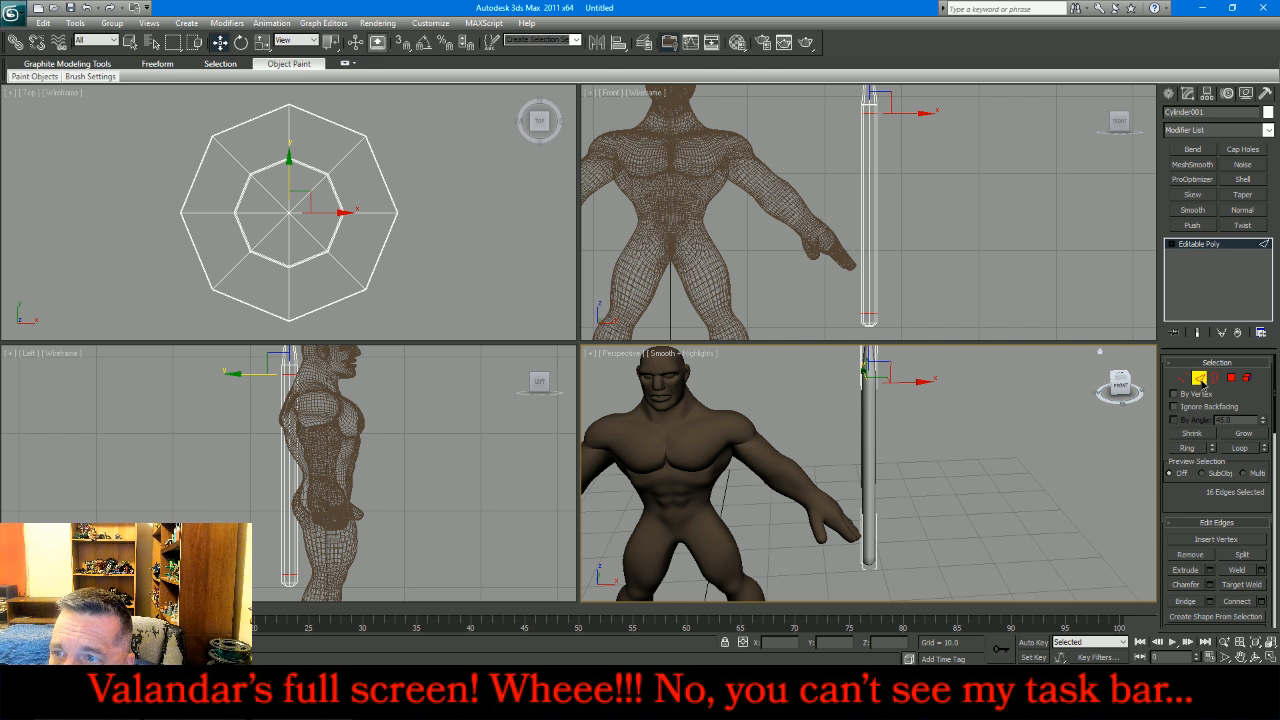
# Step: Apply a NURMS MeshSmooth with 1 iteration to the whole pole and collapse it to an Editable Poly
pyautogui.click(1200, 378)
pyautogui.click(1193, 165)
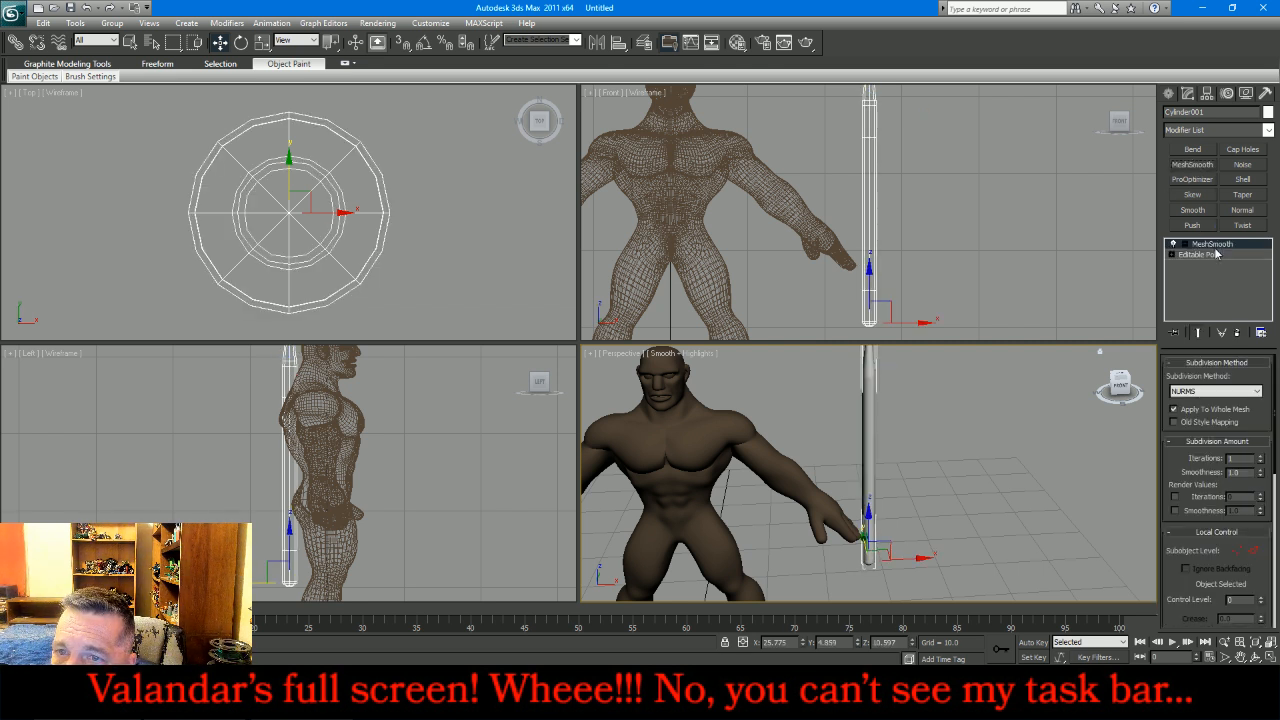
pyautogui.rightClick(1210, 250)
pyautogui.click(1194, 391)
pyautogui.click(1256, 657)
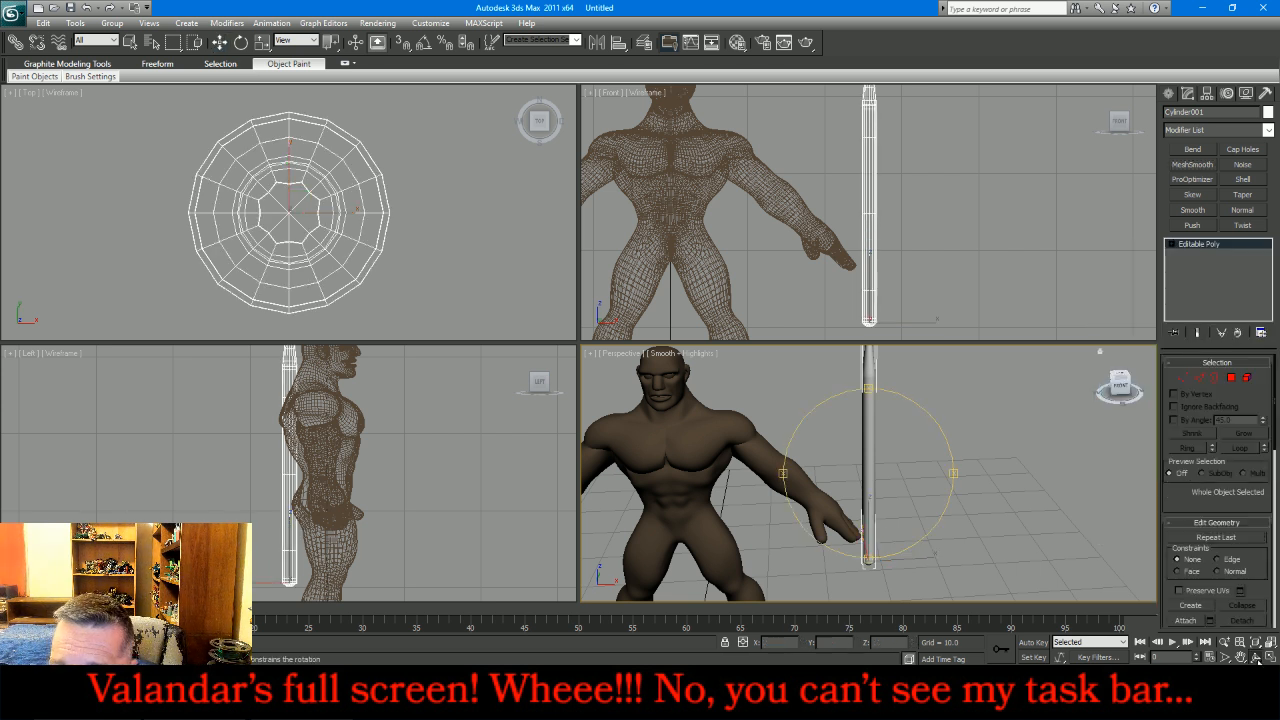
pyautogui.moveTo(853, 465)
pyautogui.mouseDown()
pyautogui.moveTo(828, 393)
pyautogui.moveTo(1080, 474)
pyautogui.moveTo(857, 433)
pyautogui.moveTo(808, 445)
pyautogui.moveTo(852, 446)
pyautogui.mouseUp()
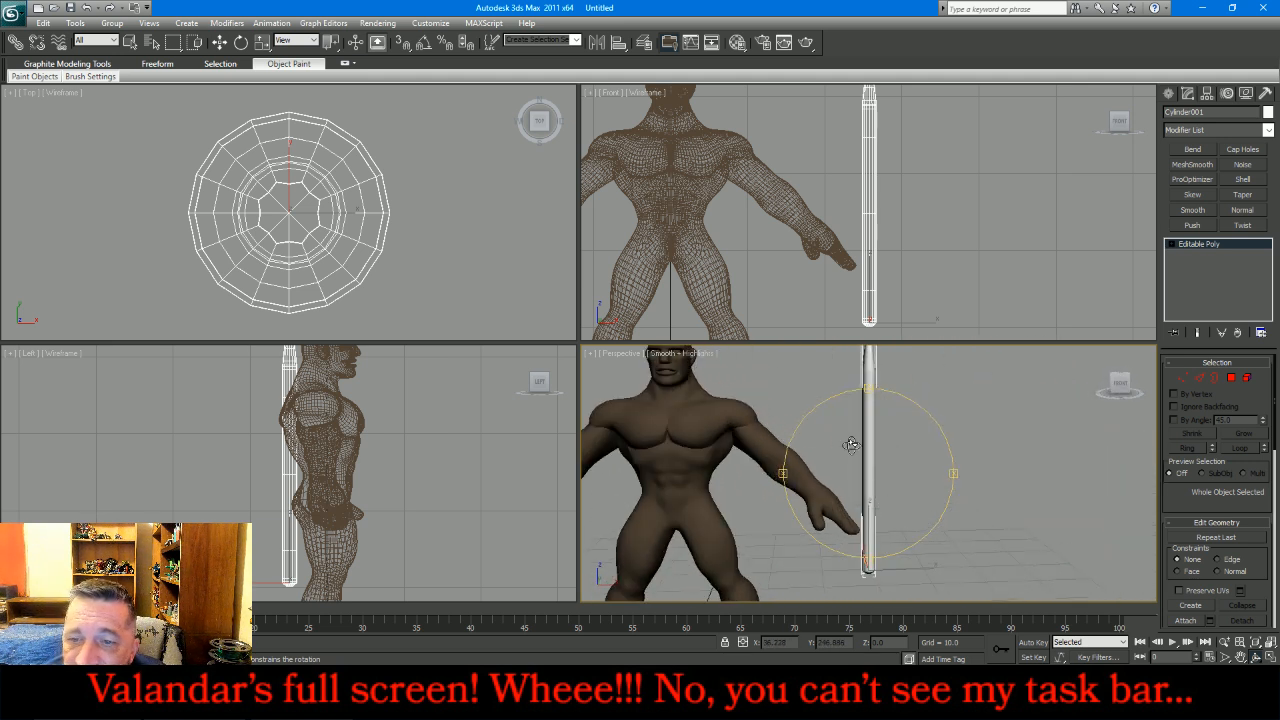
# Step: Clone the pole twice along X as independent copies, spaced about 1.75 units apart so the three poles stand side by side
pyautogui.click(241, 42)
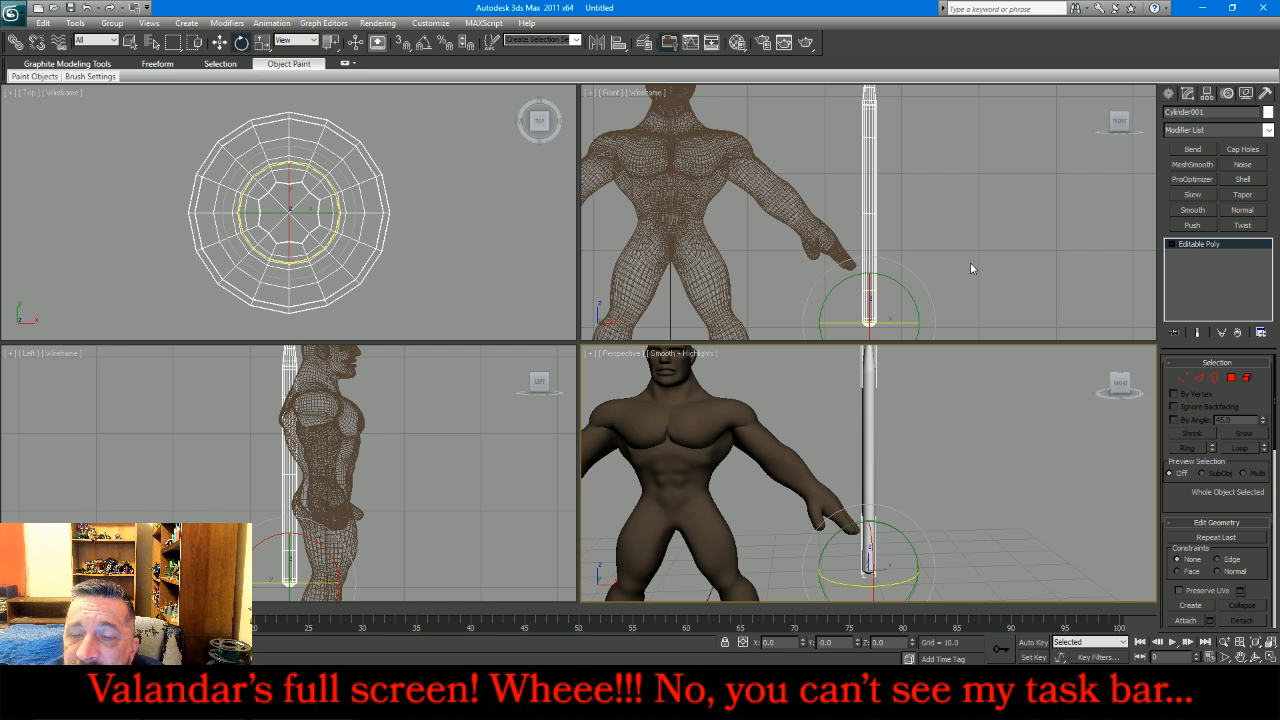
pyautogui.click(219, 42)
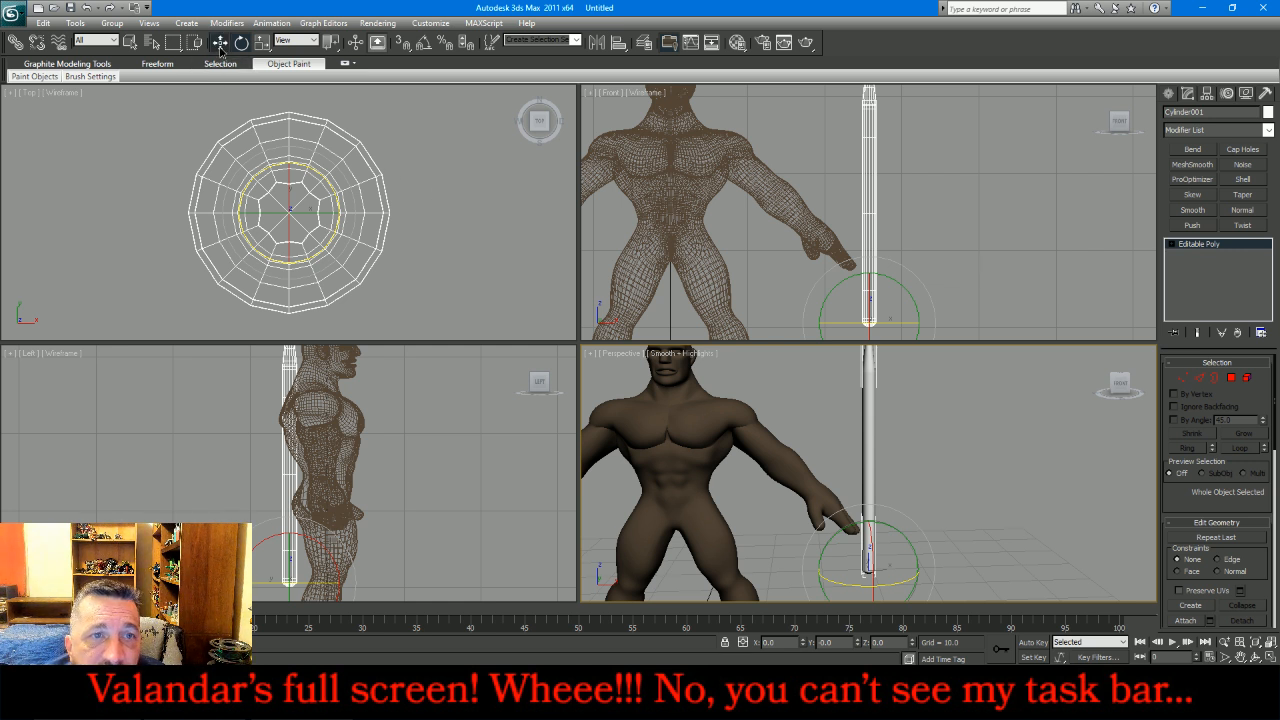
pyautogui.rightClick(472, 205)
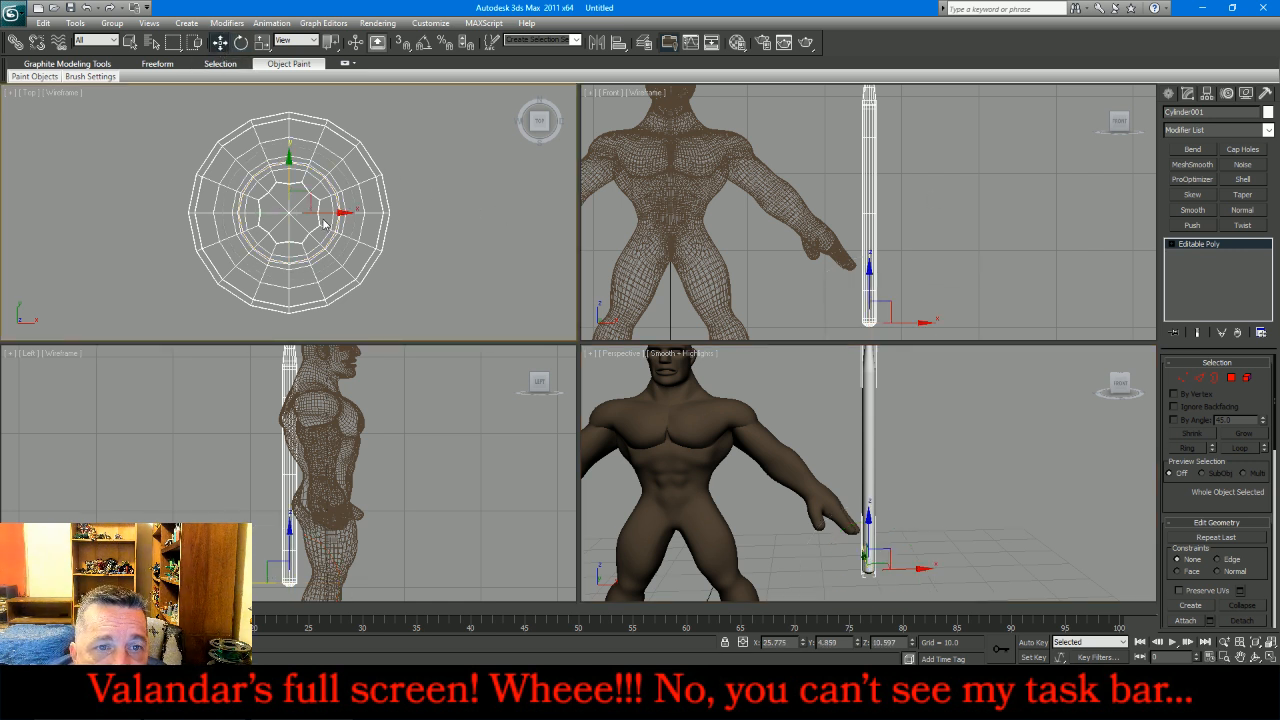
pyautogui.keyDown('shift'); pyautogui.moveTo(344, 212); pyautogui.dragTo(518, 211); pyautogui.keyUp('shift')
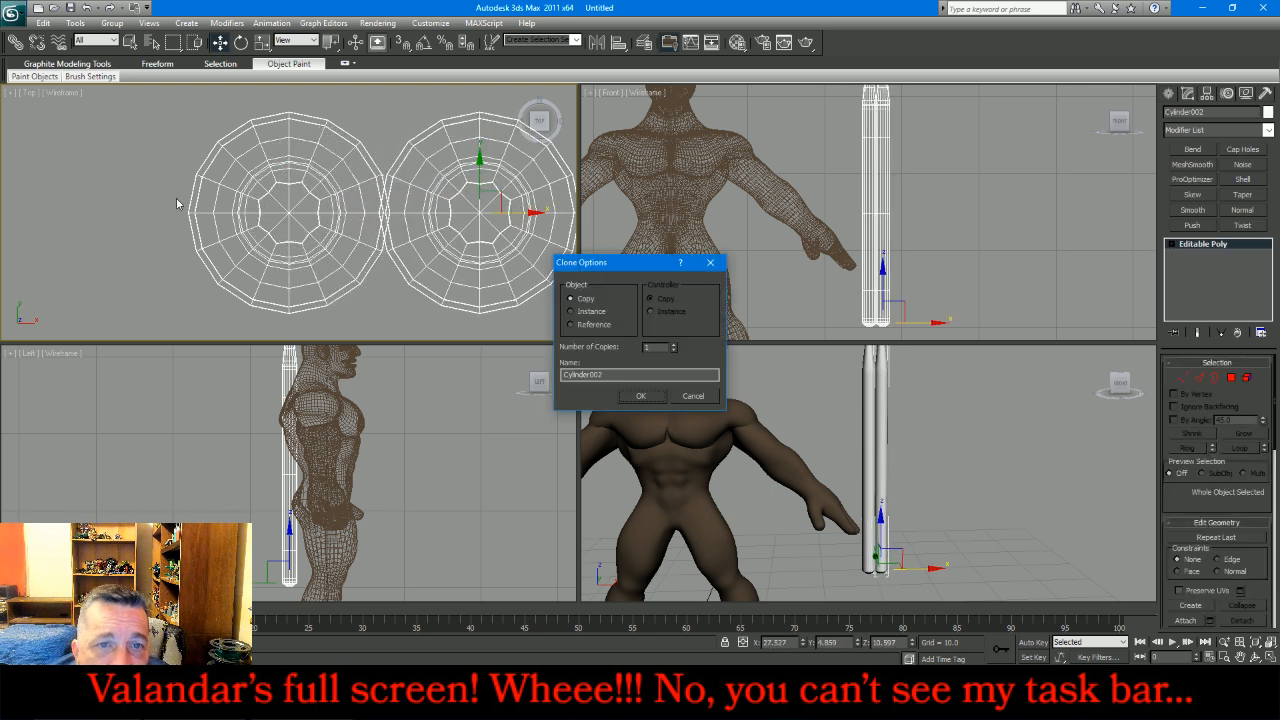
pyautogui.click(641, 393)
pyautogui.scroll(-1, 105, 220)
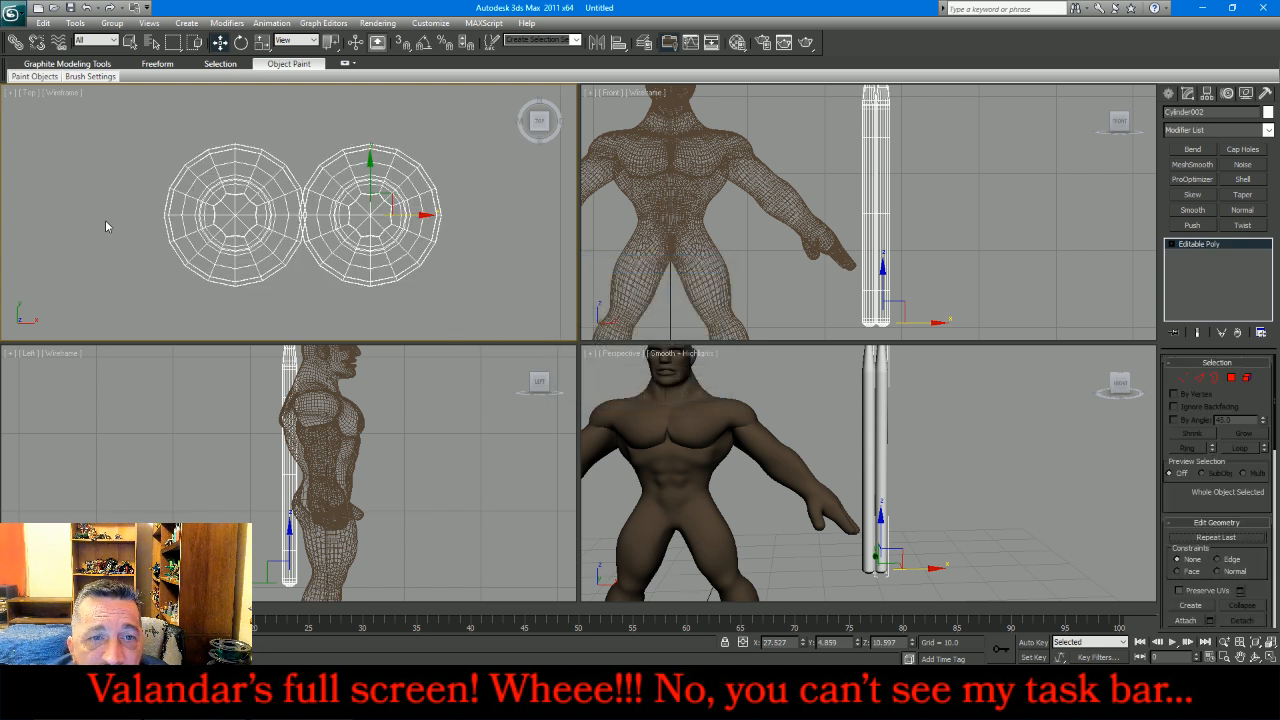
pyautogui.keyDown('shift'); pyautogui.moveTo(405, 214); pyautogui.dragTo(540, 222); pyautogui.keyUp('shift')
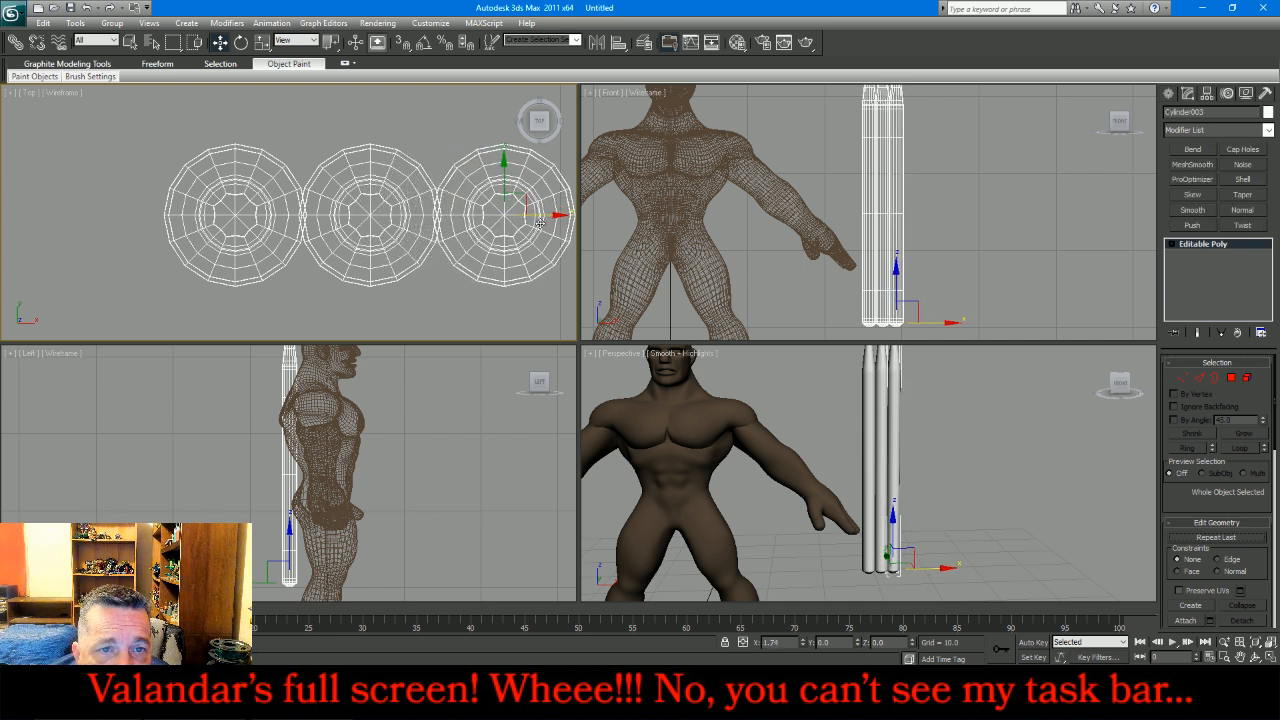
pyautogui.keyDown('shift'); pyautogui.moveTo(540, 222); pyautogui.dragTo(540, 222); pyautogui.keyUp('shift')
pyautogui.click(641, 396)
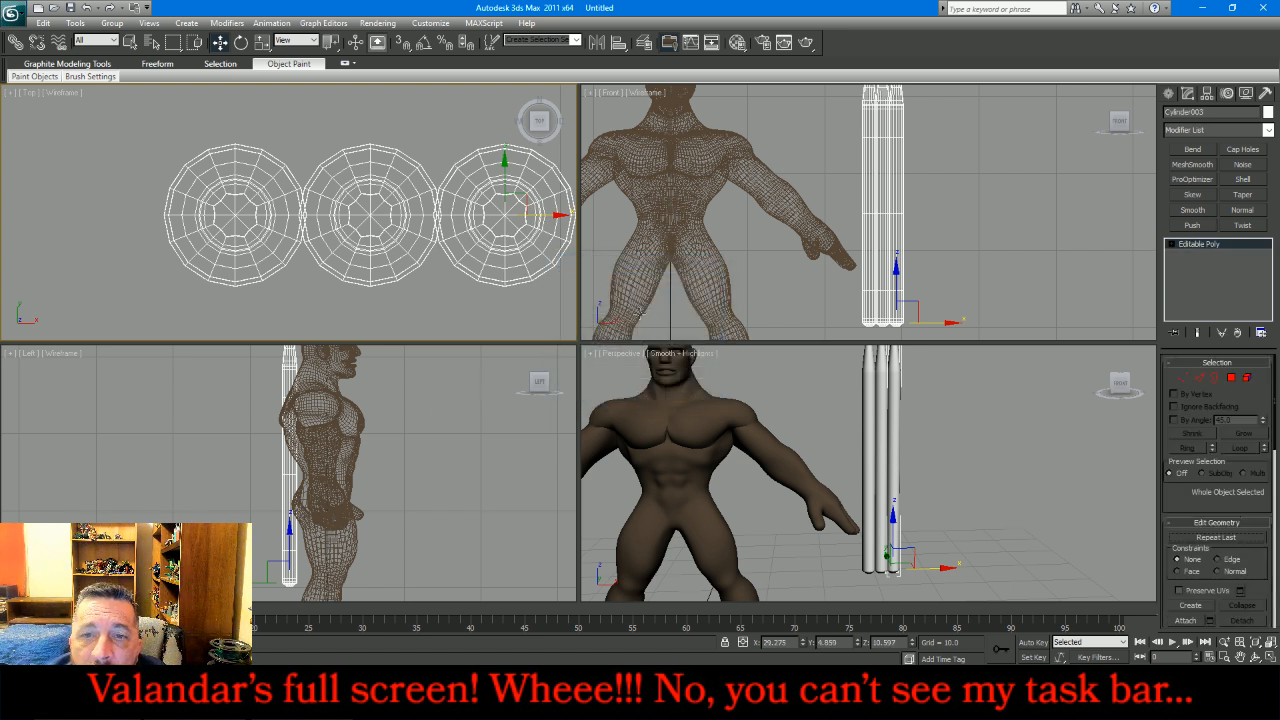
# Step: Attach the two outer poles, Cylinder001 and Cylinder003, to the middle pole as one Editable Poly object
pyautogui.click(825, 290)
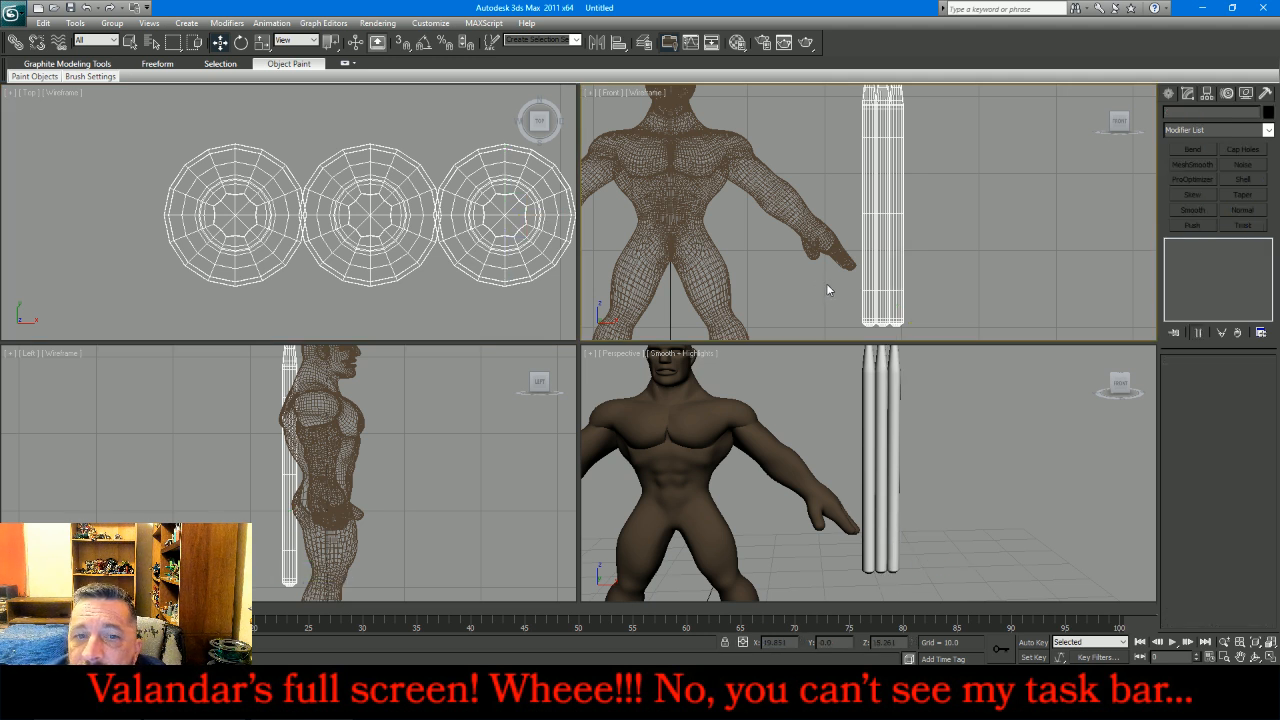
pyautogui.scroll(-3, 109, 181)
pyautogui.scroll(3, 109, 181)
pyautogui.click(109, 181)
pyautogui.scroll(-8, 204, 150)
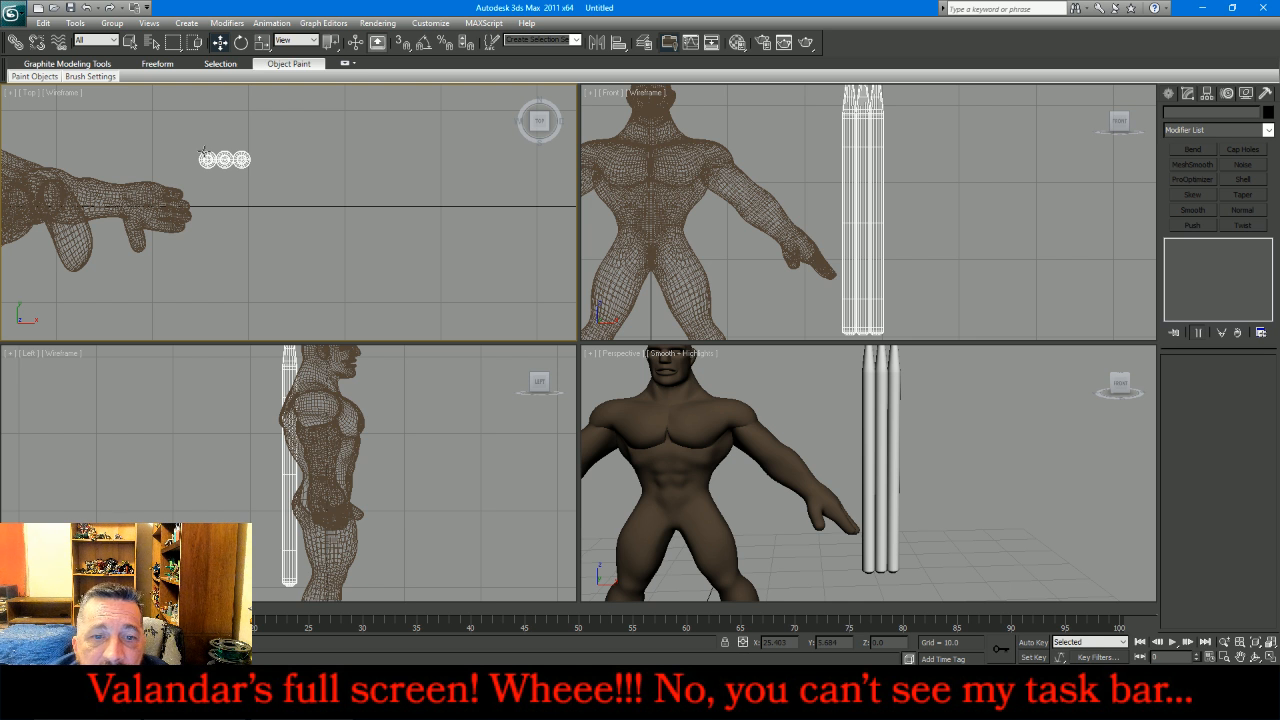
pyautogui.click(920, 202)
pyautogui.scroll(-2, 920, 202)
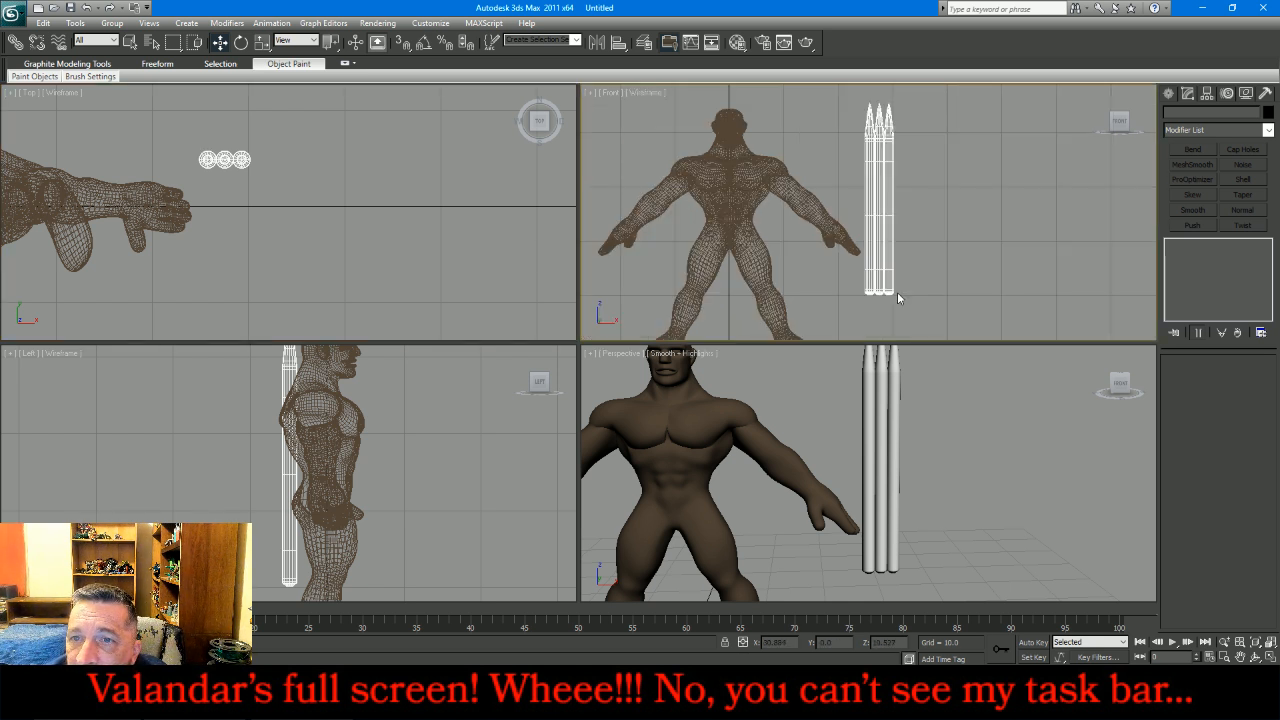
pyautogui.scroll(2, 891, 270)
pyautogui.scroll(-2, 893, 263)
pyautogui.moveTo(908, 236); pyautogui.dragTo(873, 288)
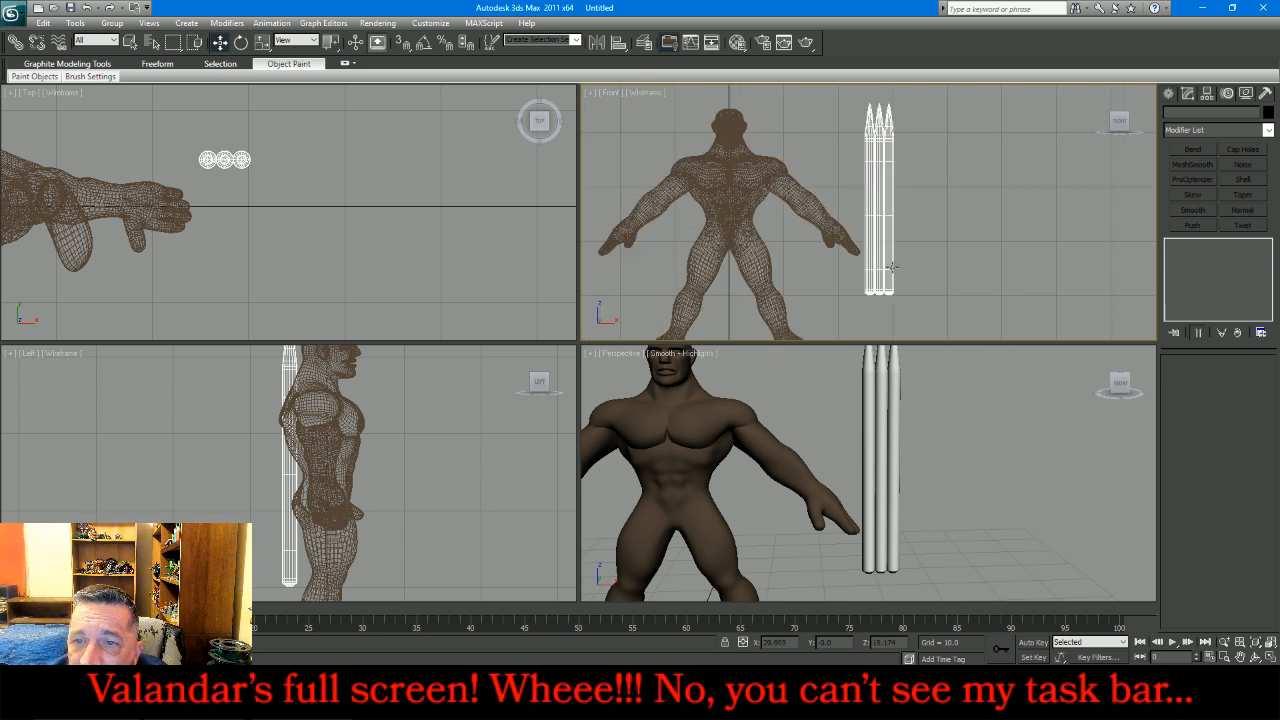
pyautogui.click(879, 273)
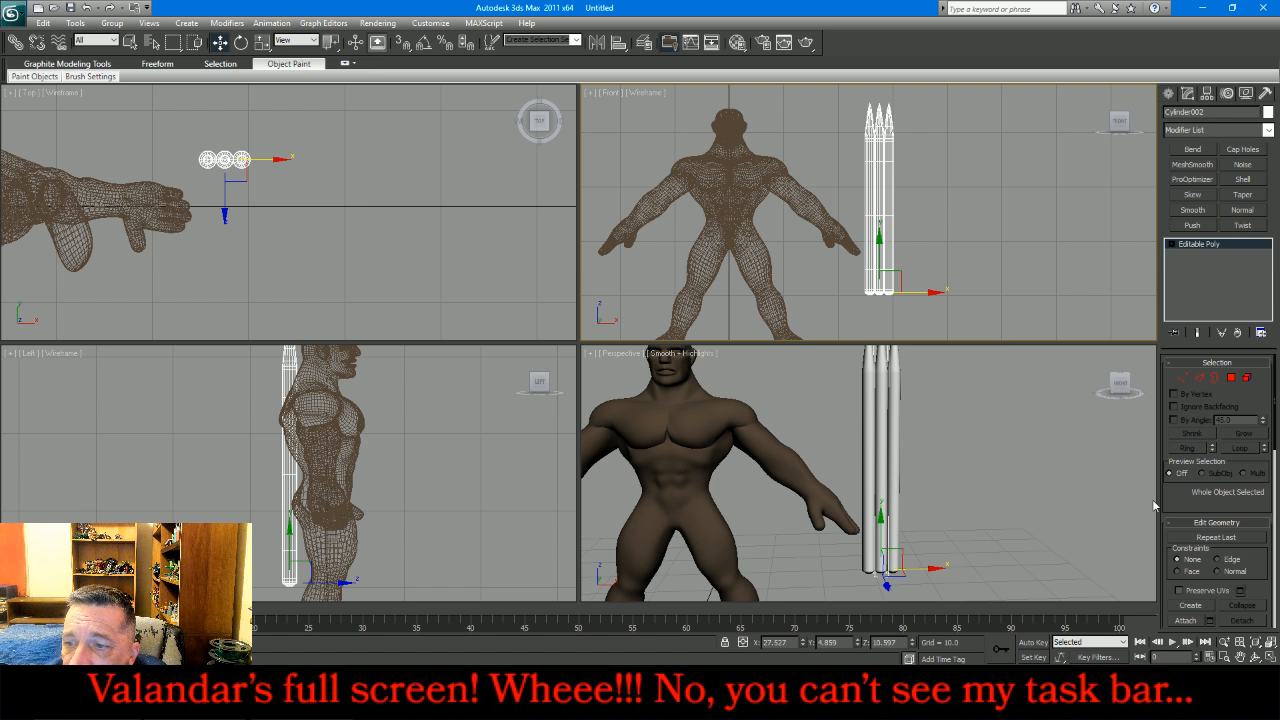
pyautogui.click(1210, 621)
pyautogui.moveTo(163, 170); pyautogui.dragTo(219, 341)
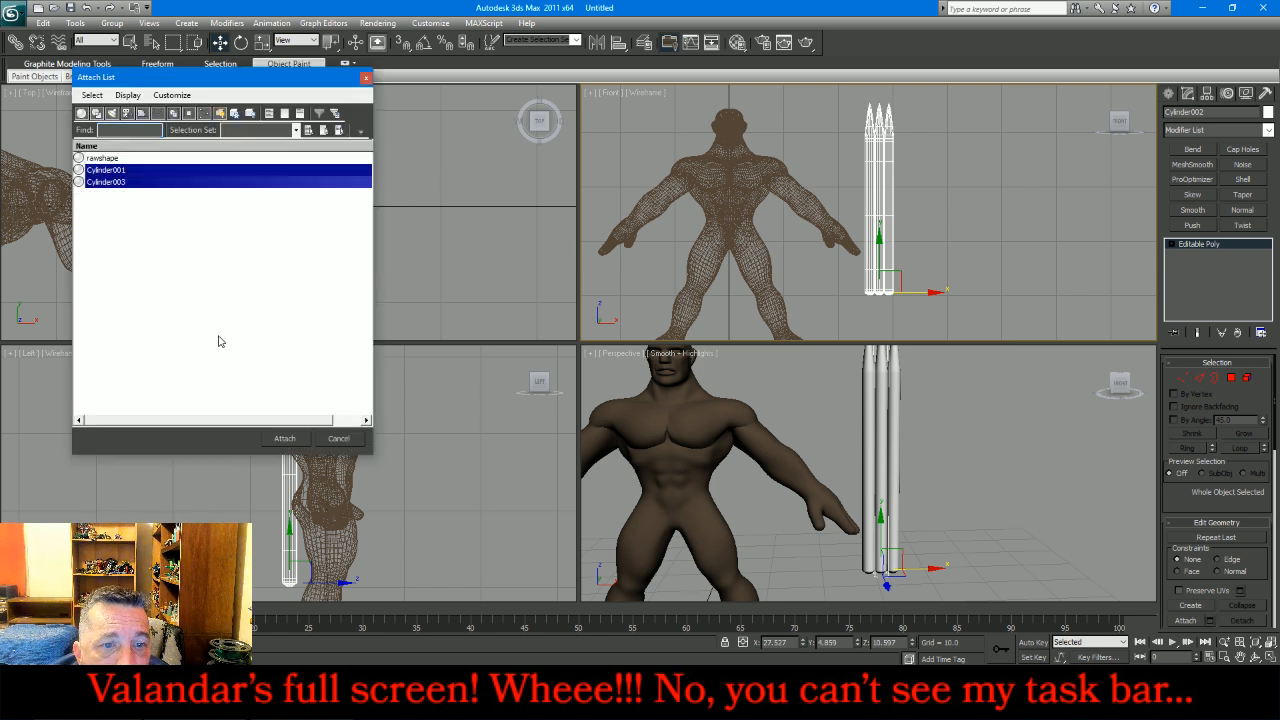
pyautogui.click(284, 439)
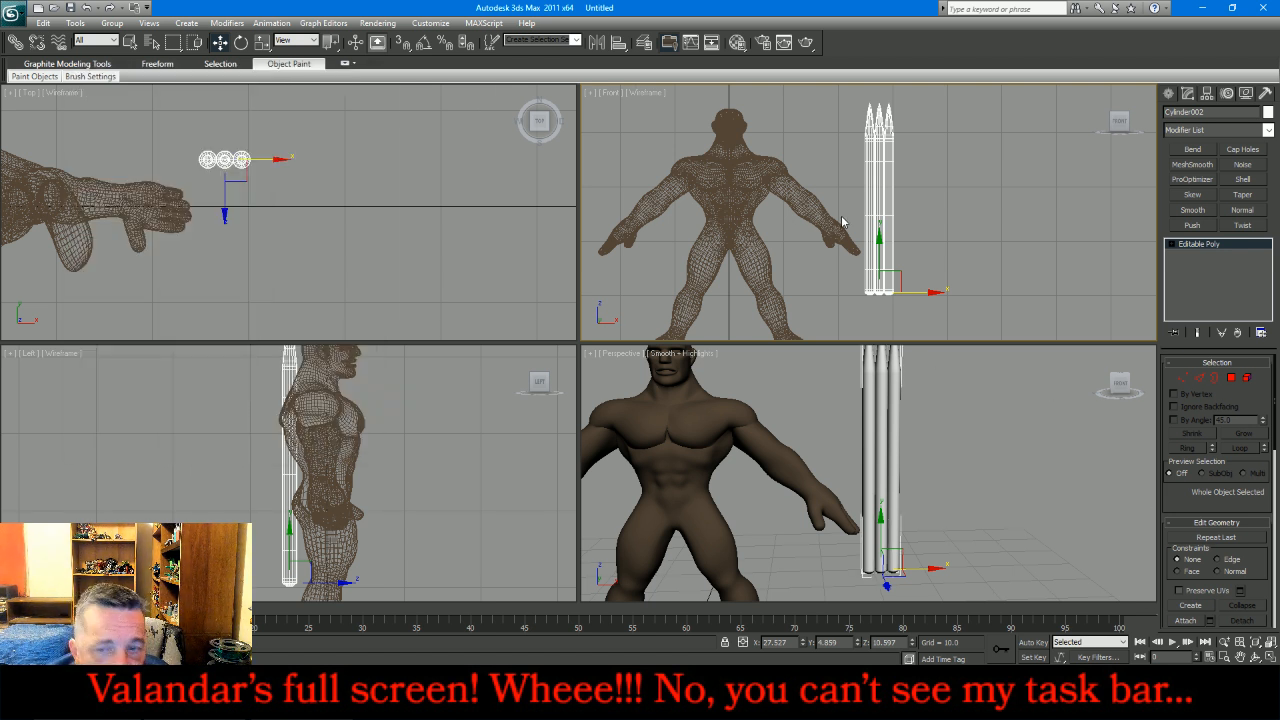
# Step: Change the combined pole object's color to light blue
pyautogui.press('z')
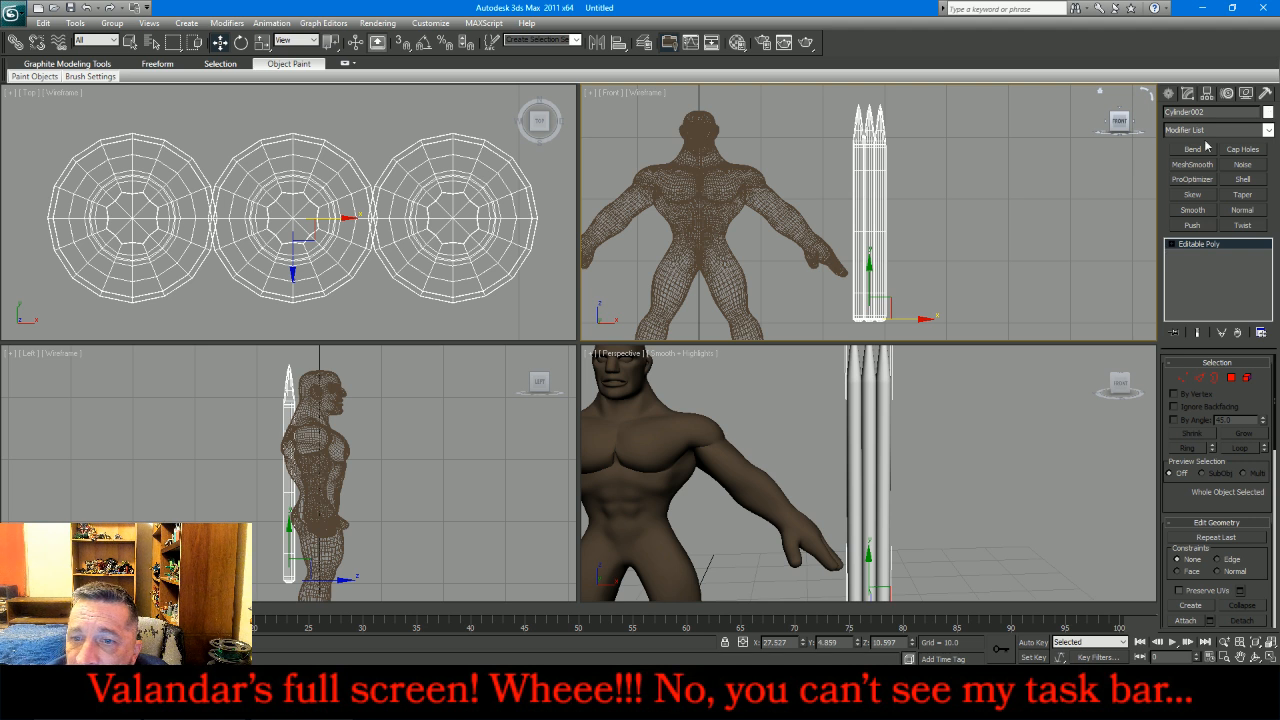
pyautogui.click(1269, 113)
pyautogui.click(675, 330)
pyautogui.click(706, 412)
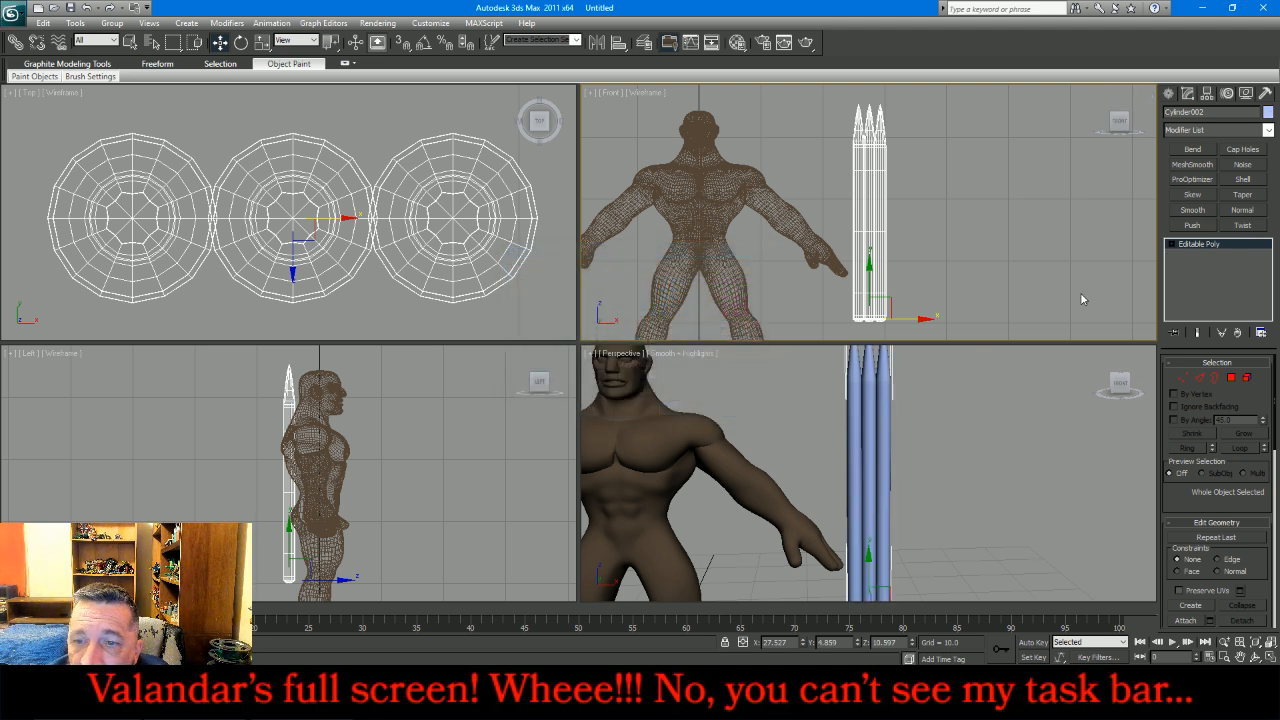
# Step: Scale the three-pole object down uniformly to about 75% beside the figure
pyautogui.click(1010, 261)
pyautogui.hotkey('ctrl', 'shift', 'z')
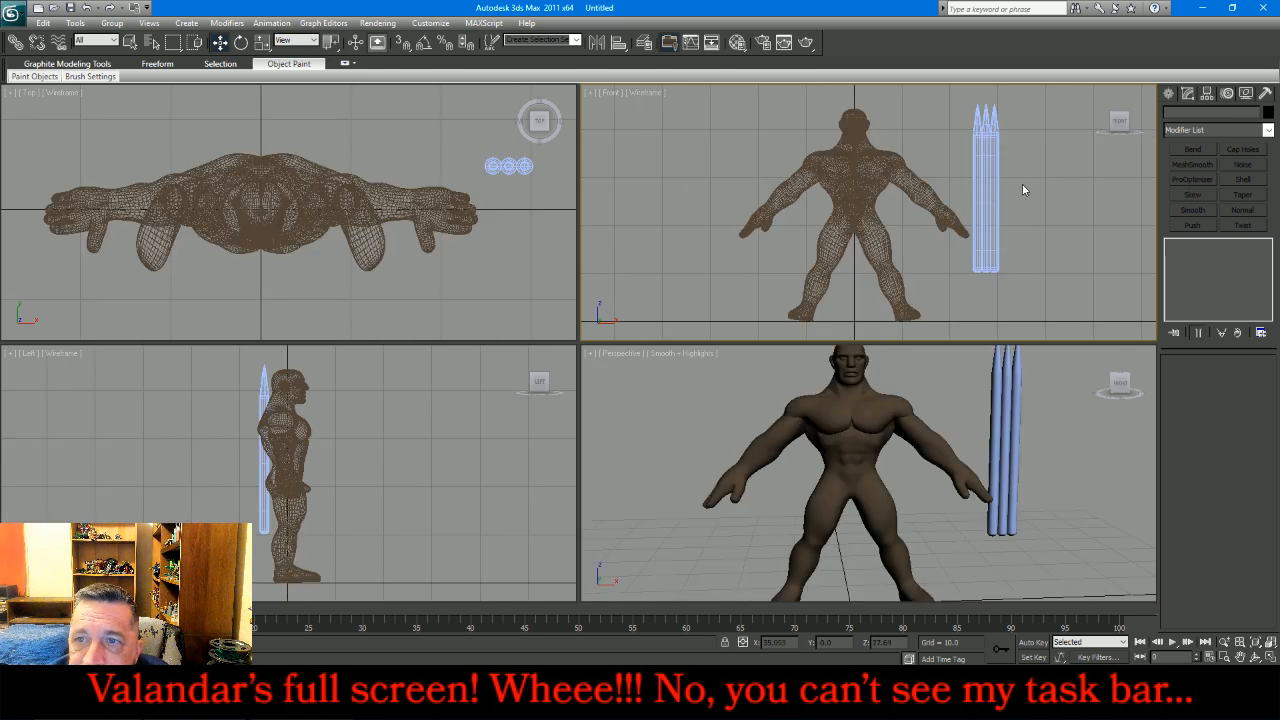
pyautogui.click(985, 192)
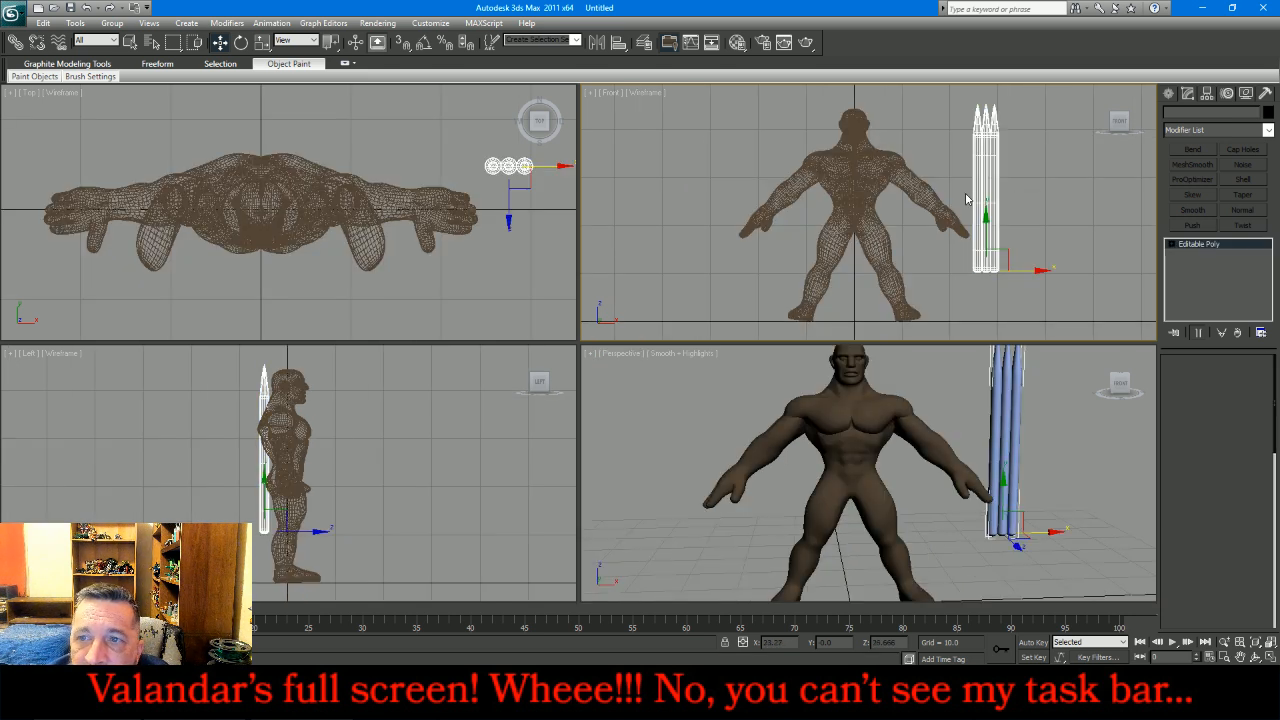
pyautogui.click(261, 42)
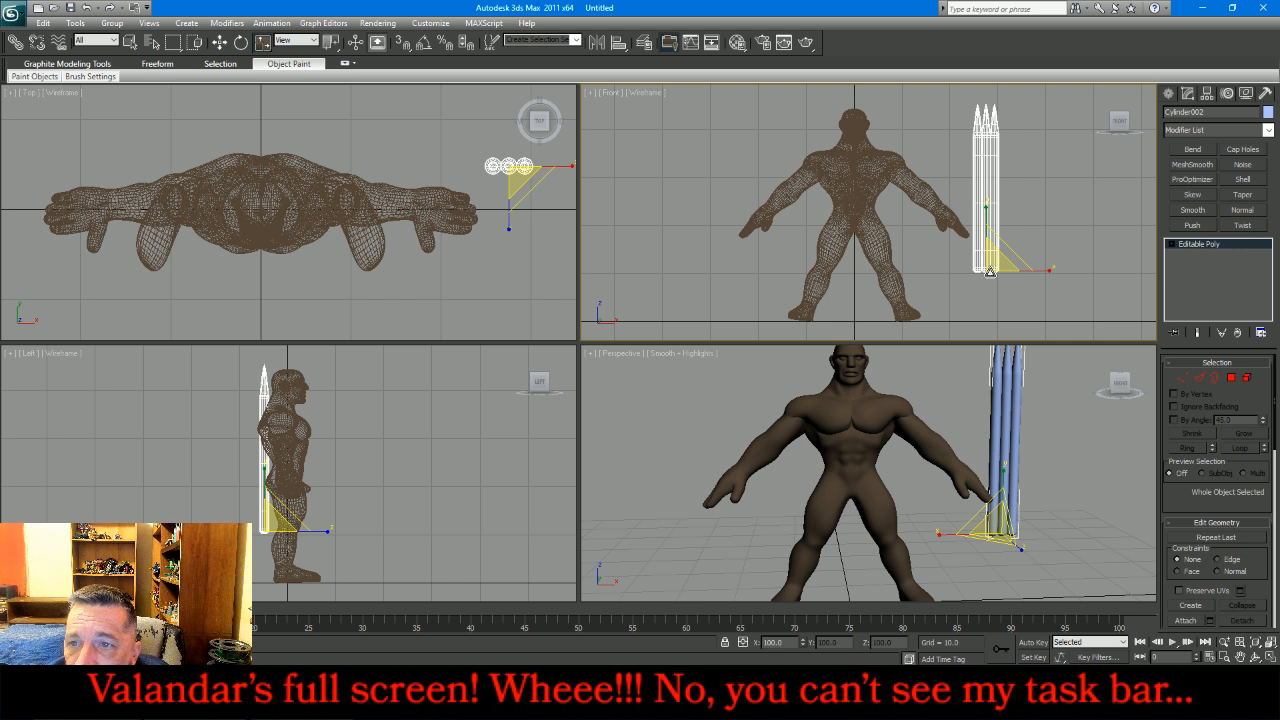
pyautogui.moveTo(987, 272); pyautogui.dragTo(981, 293)
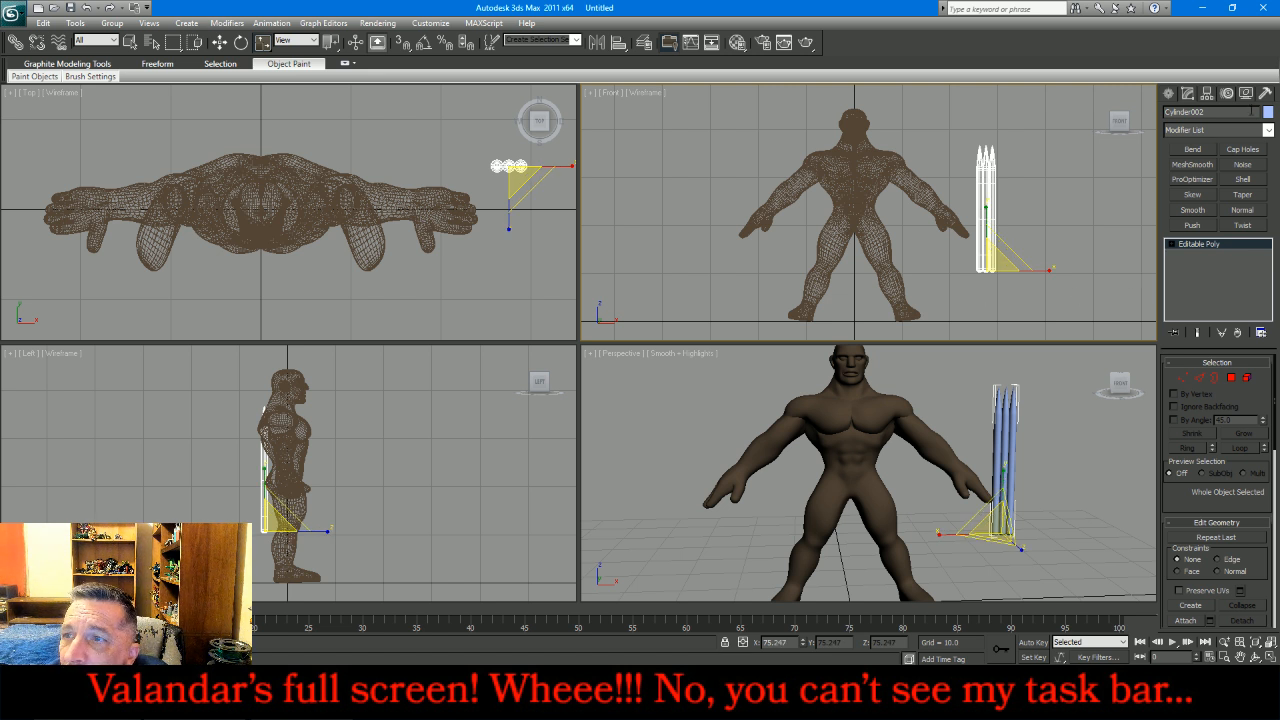
# Step: Apply Reset XForm to the three-pole object and collapse its modifier stack into an Editable Poly
pyautogui.click(1265, 93)
pyautogui.click(1218, 257)
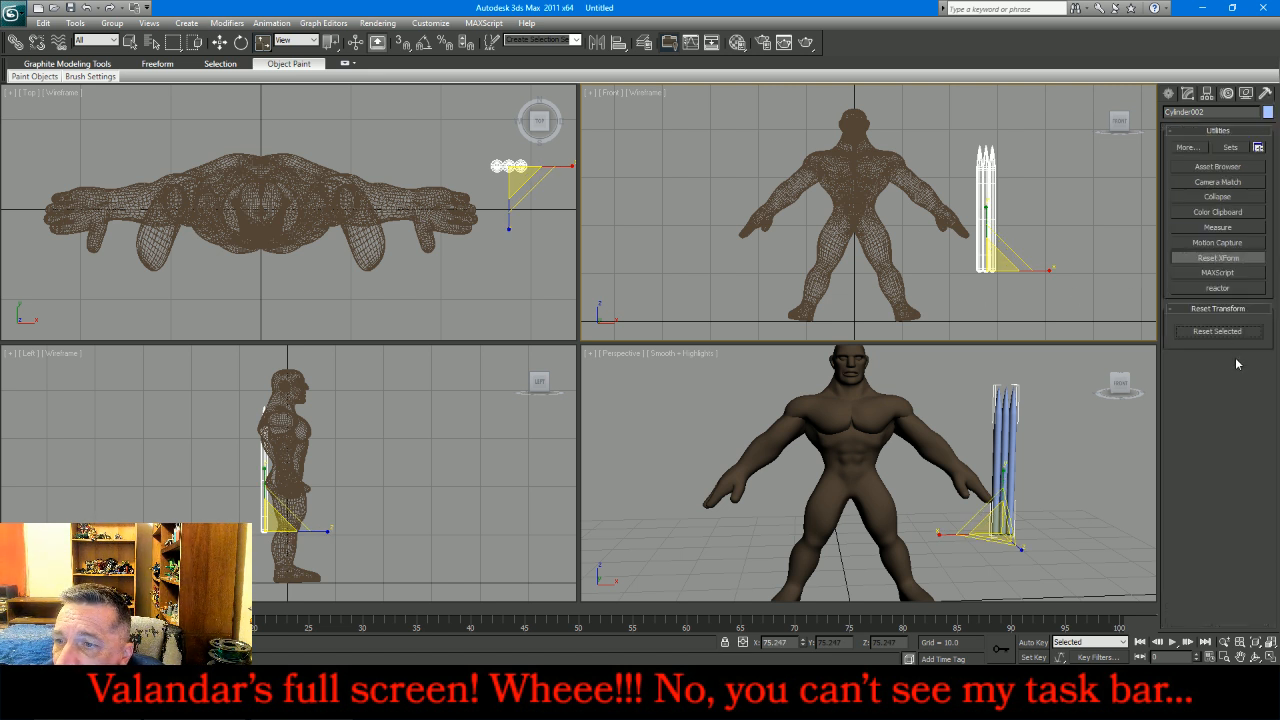
pyautogui.click(1230, 336)
pyautogui.click(1187, 93)
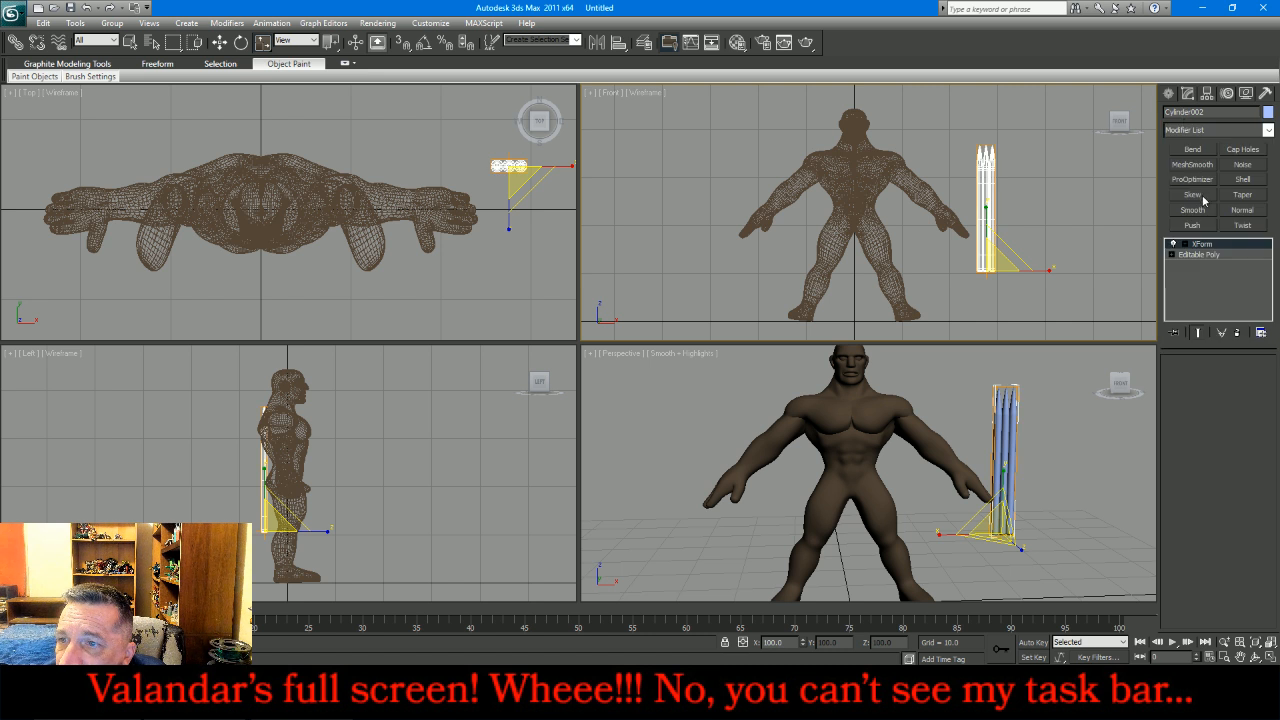
pyautogui.rightClick(1229, 250)
pyautogui.click(1205, 380)
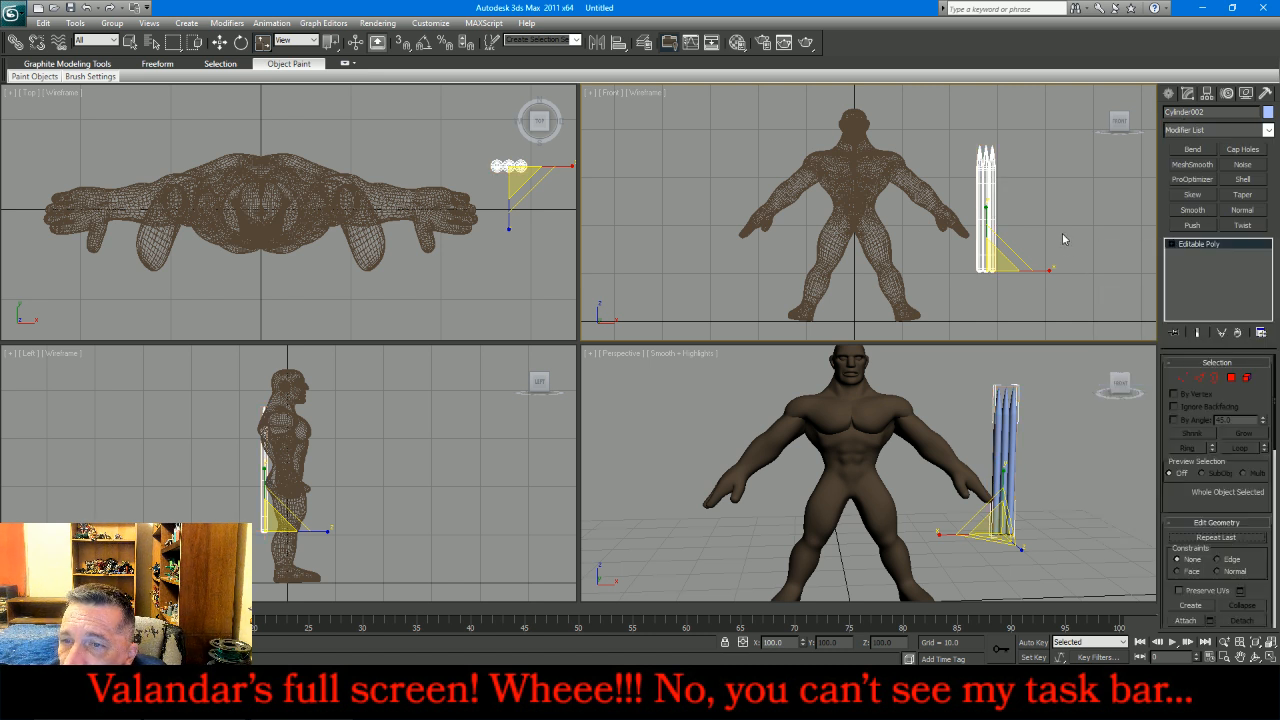
pyautogui.click(1056, 225)
# Step: Create a box over the lower part of the poles in the Front view, about 15.2 long, 4.9 wide and -1.04 high
pyautogui.scroll(4, 1056, 225)
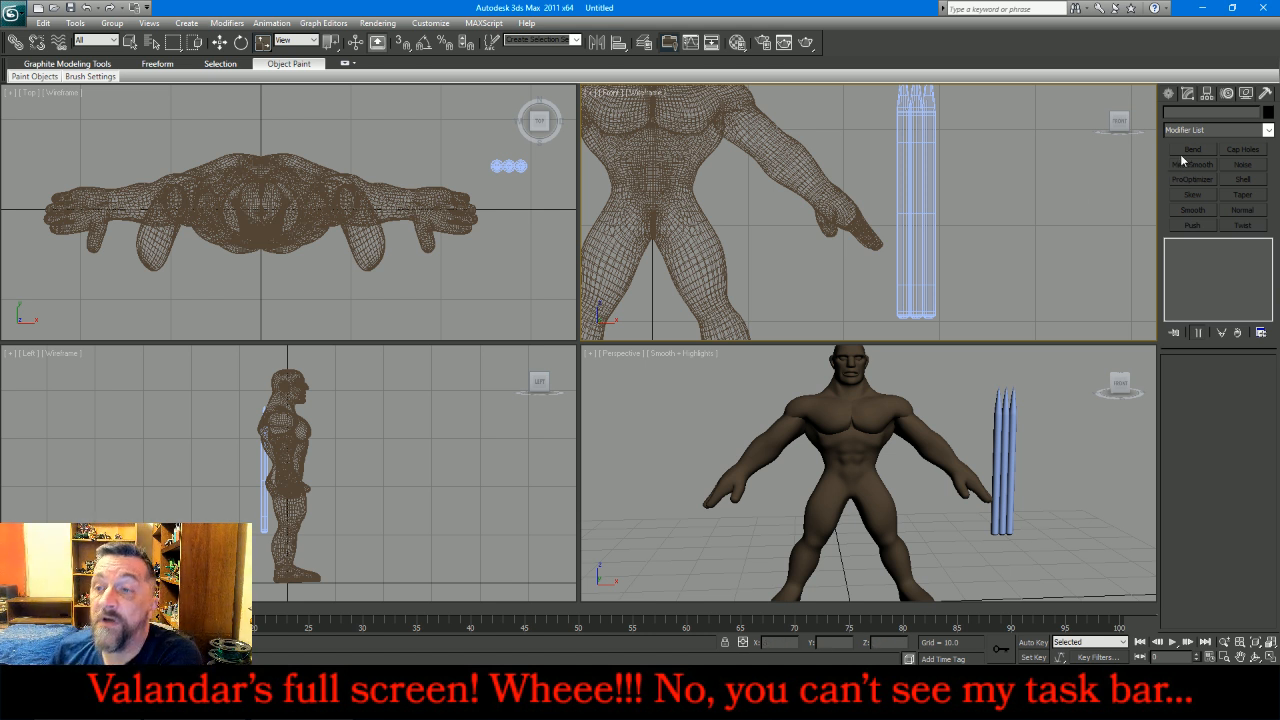
pyautogui.click(1169, 94)
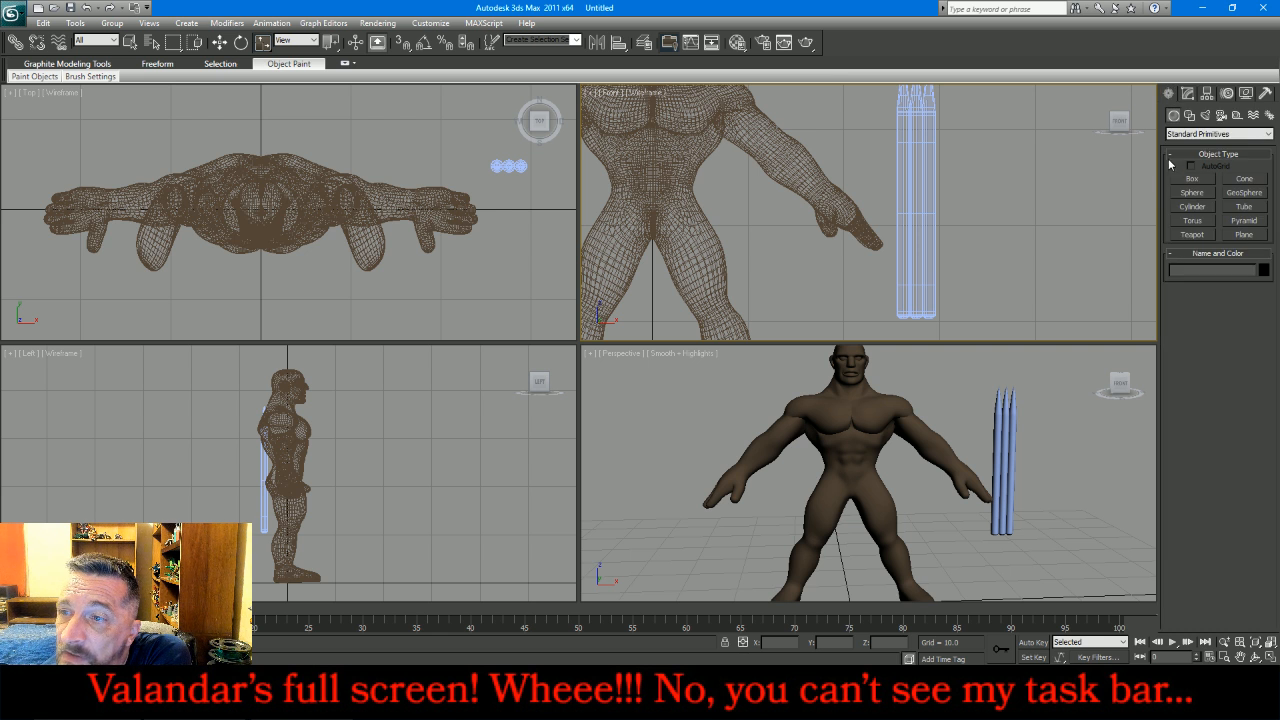
pyautogui.click(1190, 179)
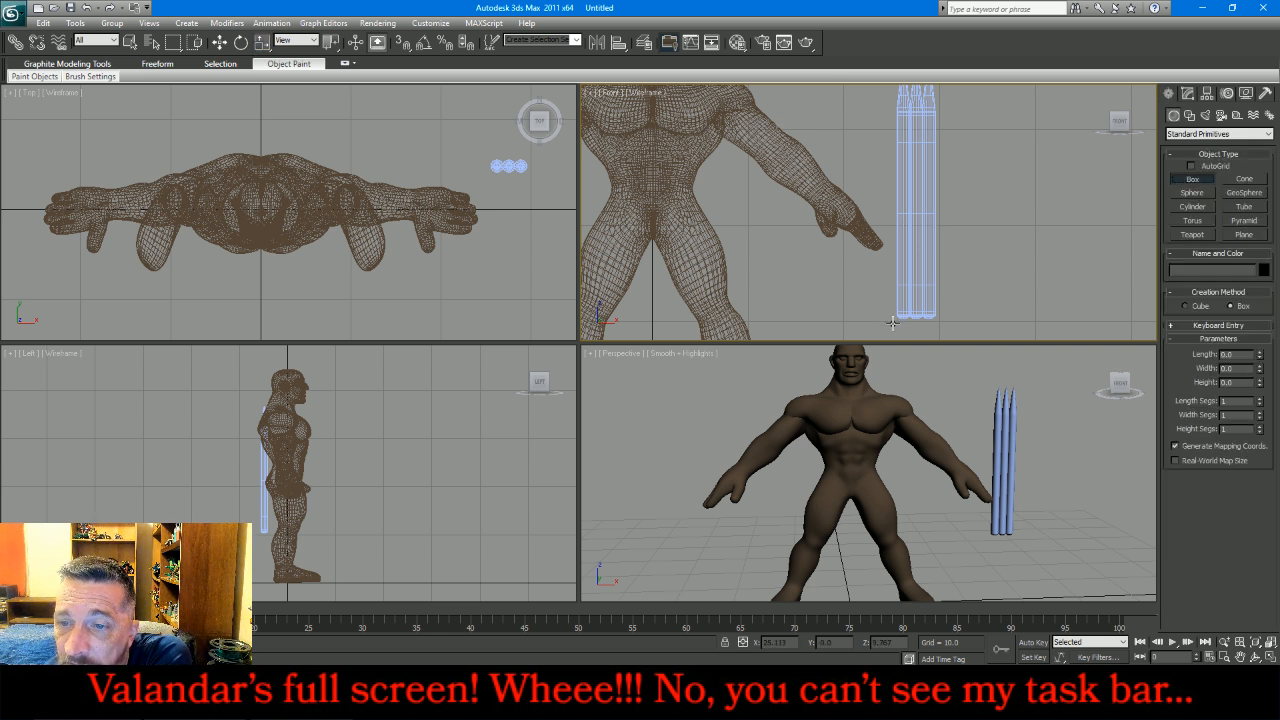
pyautogui.moveTo(893, 322); pyautogui.dragTo(939, 178)
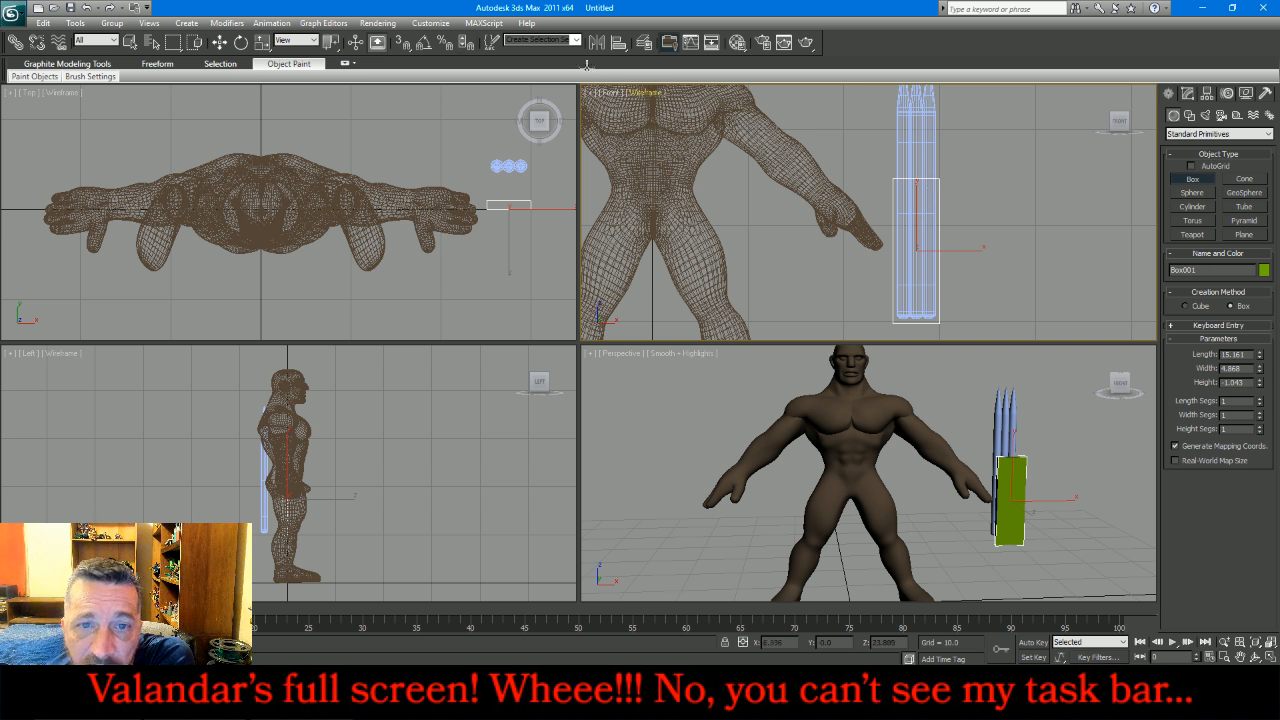
# Step: Move the box back against the poles to about Y 3.63 and match its X position to theirs at 27.527
pyautogui.click(219, 42)
pyautogui.scroll(4, 499, 186)
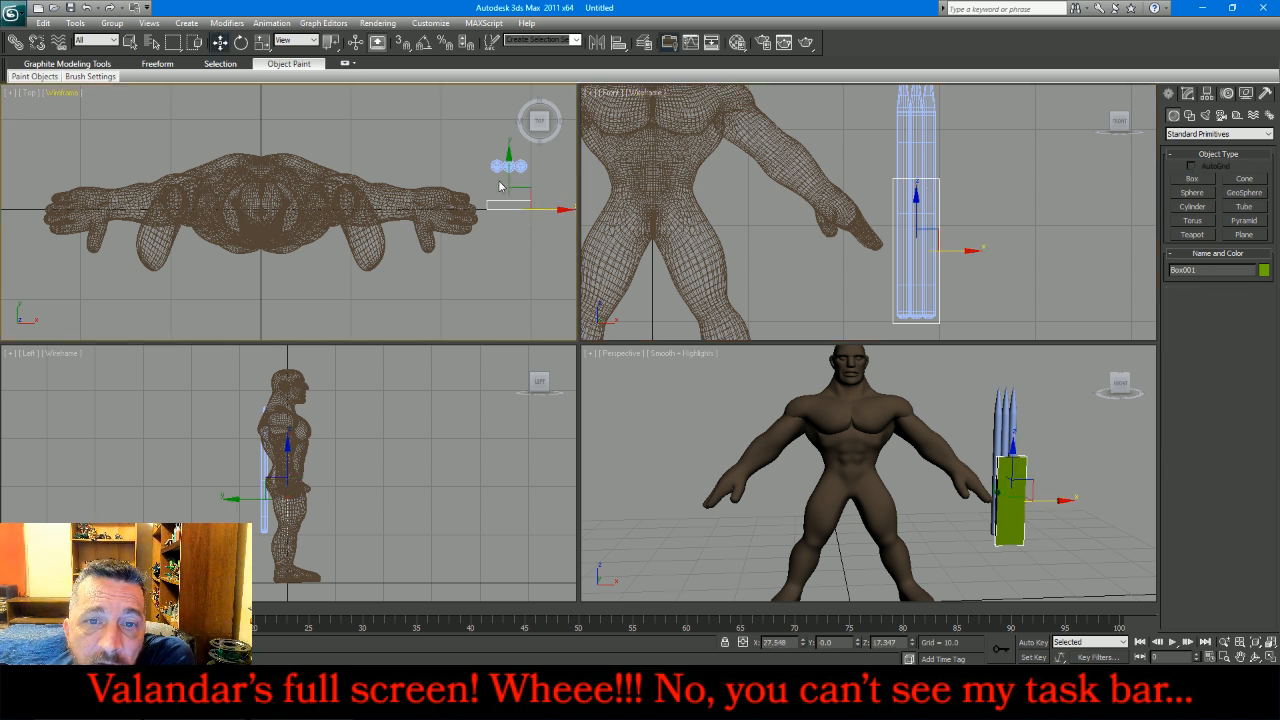
pyautogui.moveTo(506, 219); pyautogui.dragTo(523, 154)
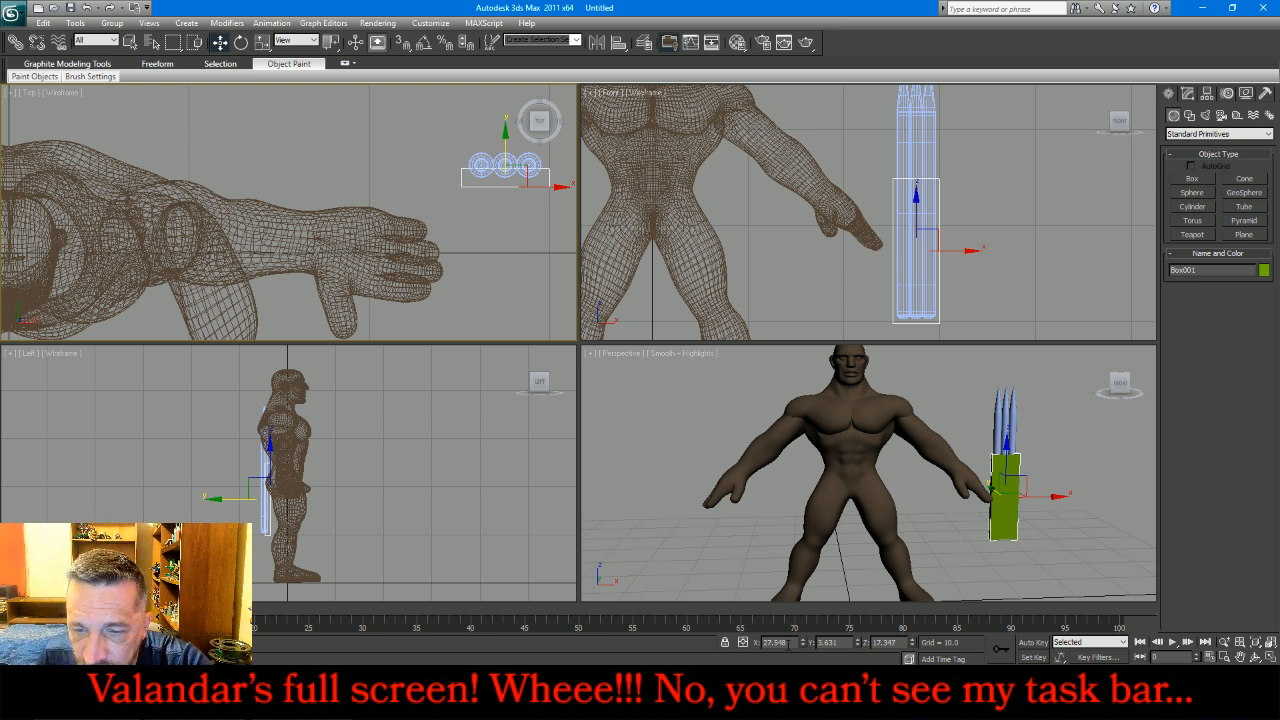
pyautogui.click(473, 154)
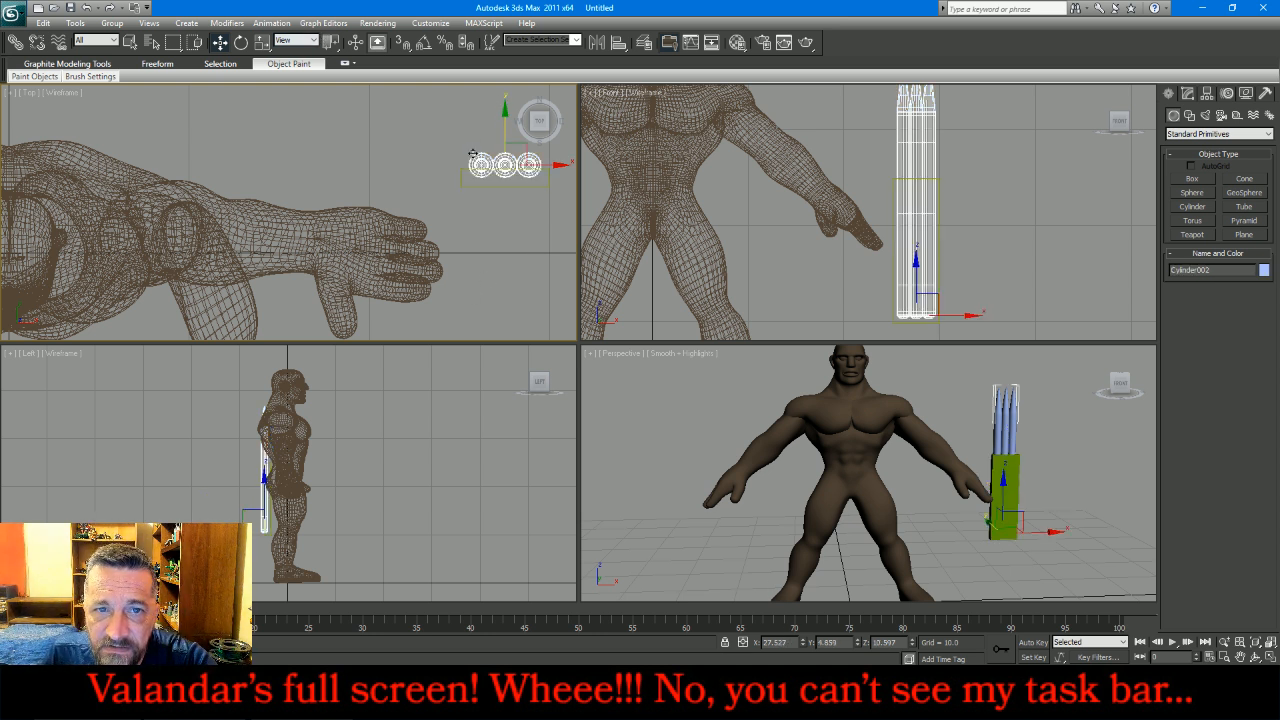
pyautogui.moveTo(465, 209); pyautogui.dragTo(443, 189)
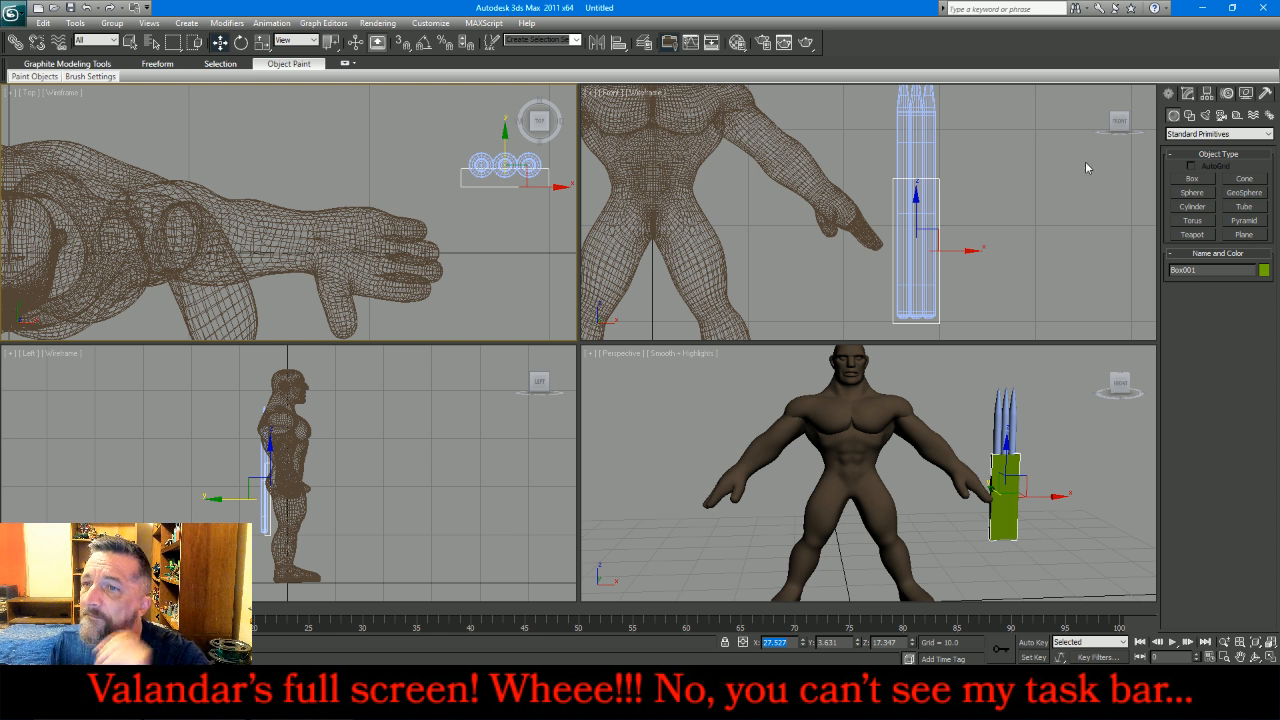
# Step: Set the box's length segments to 4 and convert it to an Editable Poly
pyautogui.click(1187, 93)
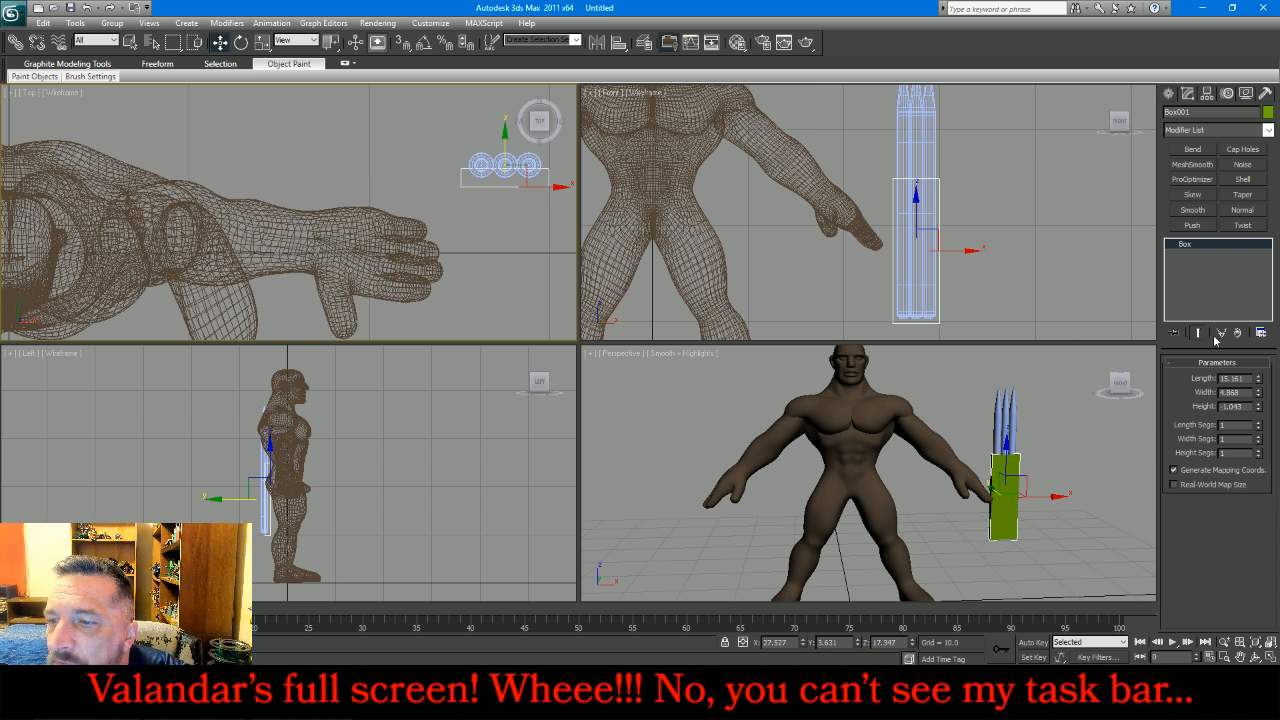
pyautogui.click(1258, 423)
pyautogui.click(1258, 423)
pyautogui.click(1258, 423)
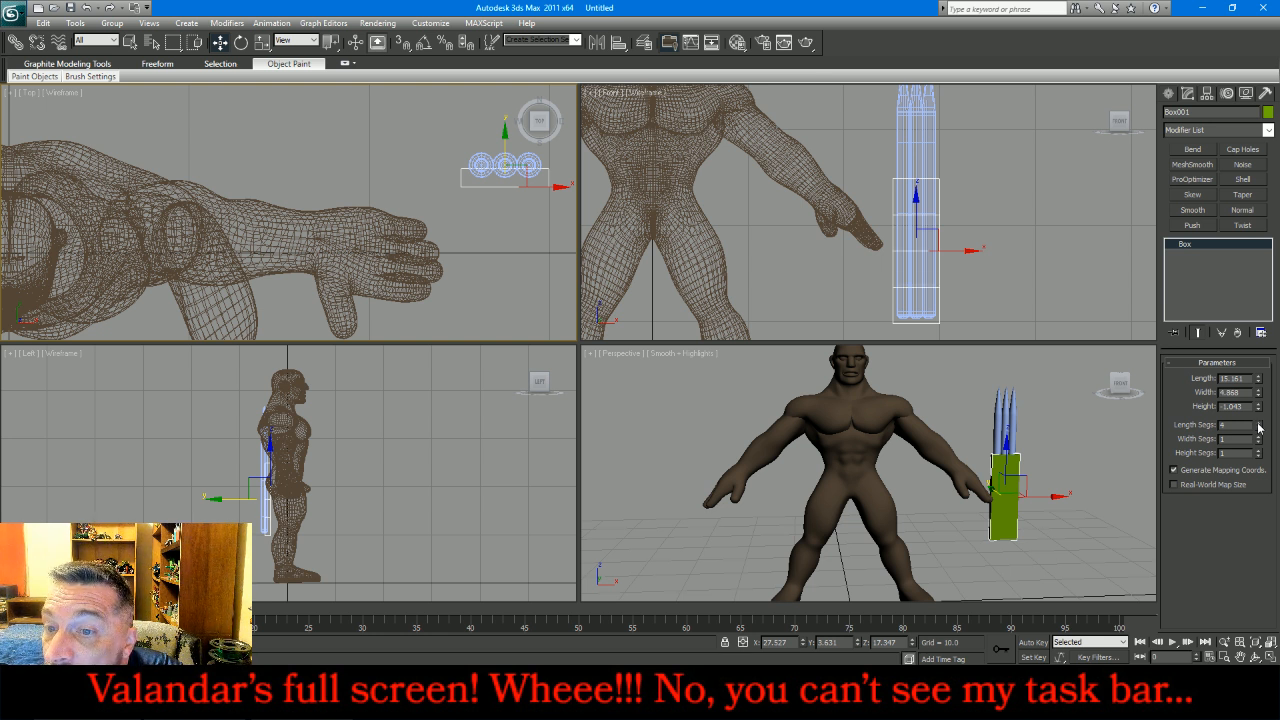
pyautogui.rightClick(1242, 258)
pyautogui.click(1197, 280)
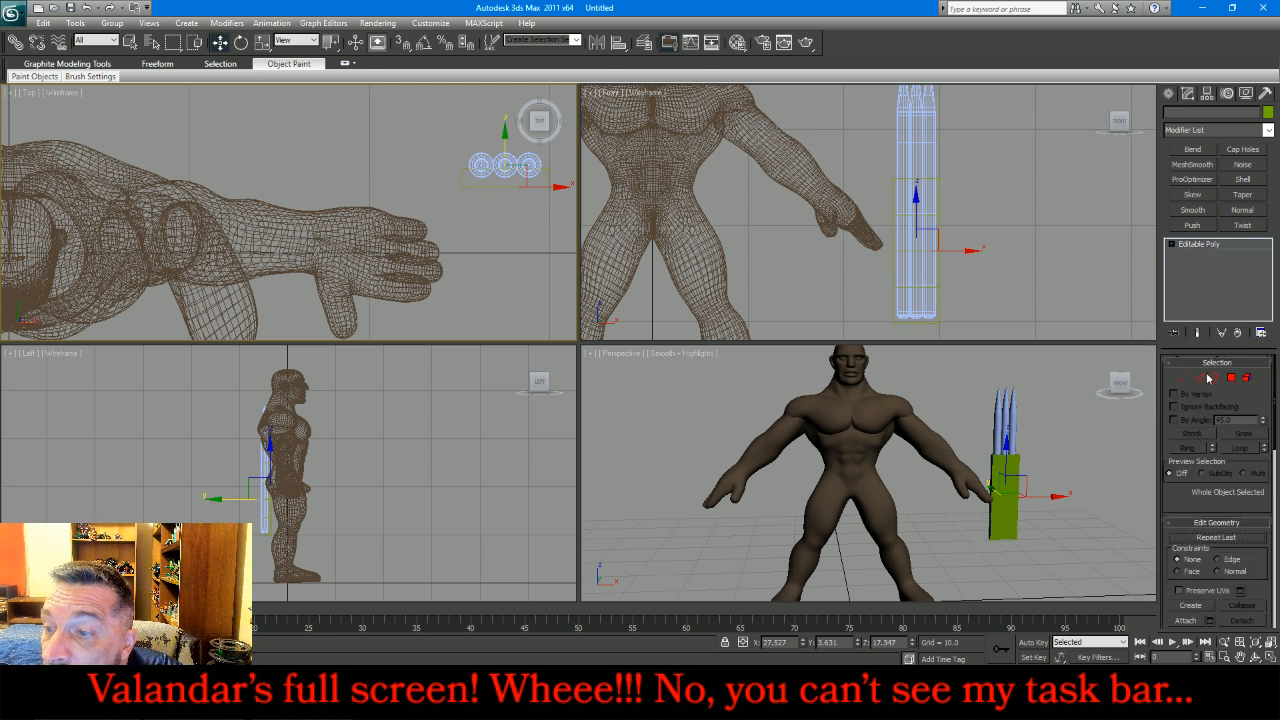
# Step: Move the box's upper two inner vertex rows upward to form narrow bands near its upper end
pyautogui.click(1183, 377)
pyautogui.moveTo(884, 275); pyautogui.dragTo(916, 187)
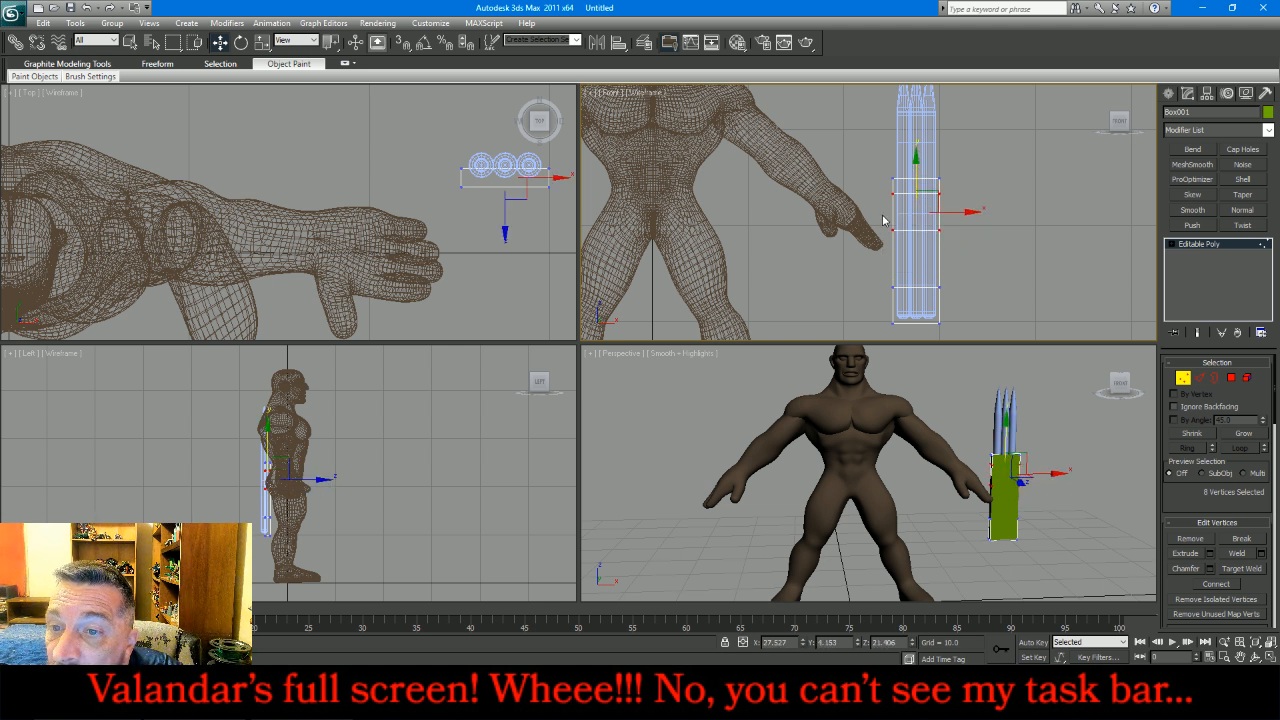
pyautogui.moveTo(960, 256); pyautogui.dragTo(911, 177)
pyautogui.moveTo(871, 269)
pyautogui.mouseDown()
pyautogui.moveTo(962, 301)
pyautogui.moveTo(871, 268)
pyautogui.mouseUp()
# Step: Extrude the box's rear polygons in the bottom section and the narrow upper band by 1.351, enclosing the poles
pyautogui.click(1231, 377)
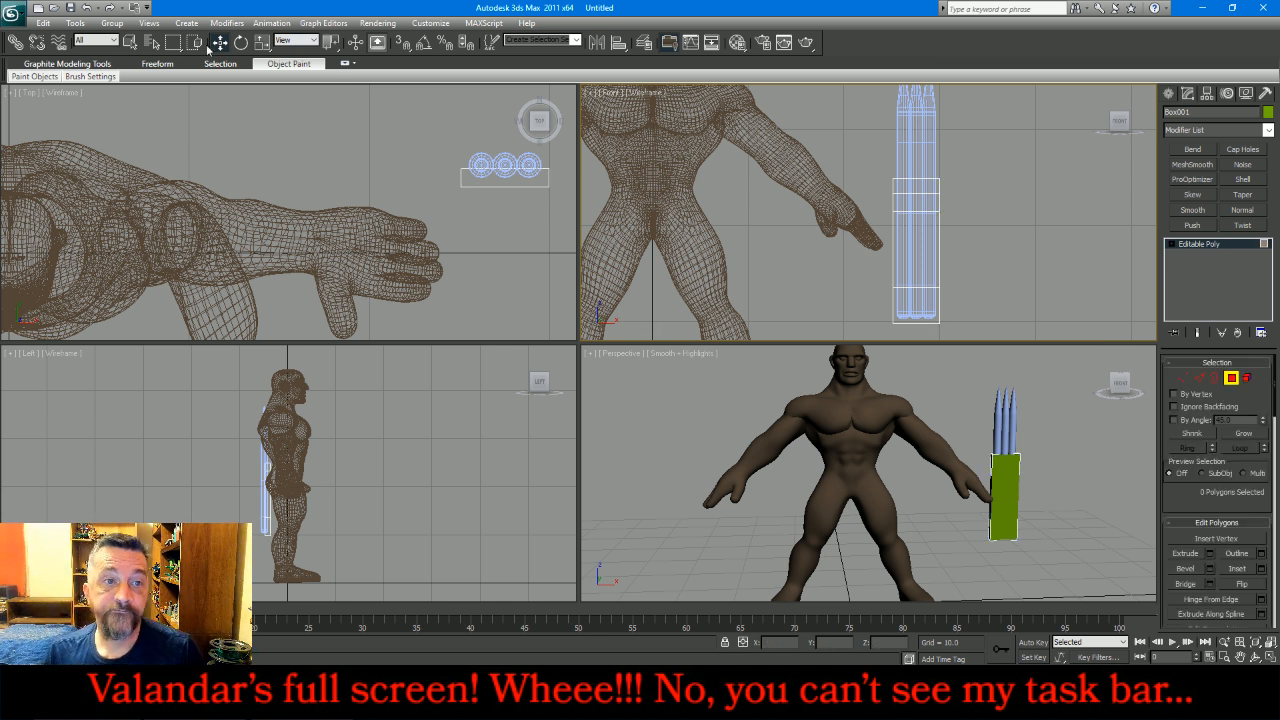
pyautogui.scroll(3, 990, 207)
pyautogui.scroll(-3, 960, 205)
pyautogui.moveTo(886, 288); pyautogui.dragTo(960, 300)
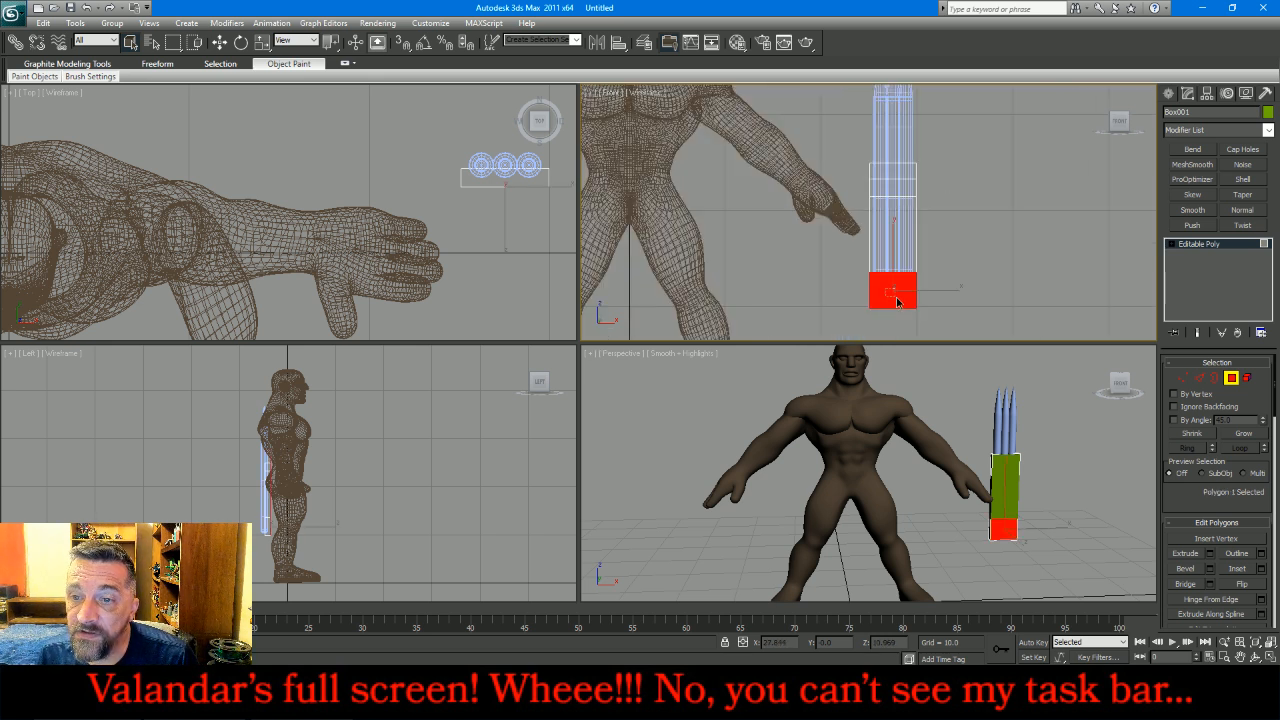
pyautogui.keyDown('ctrl'); pyautogui.moveTo(886, 186); pyautogui.dragTo(902, 200); pyautogui.keyUp('ctrl')
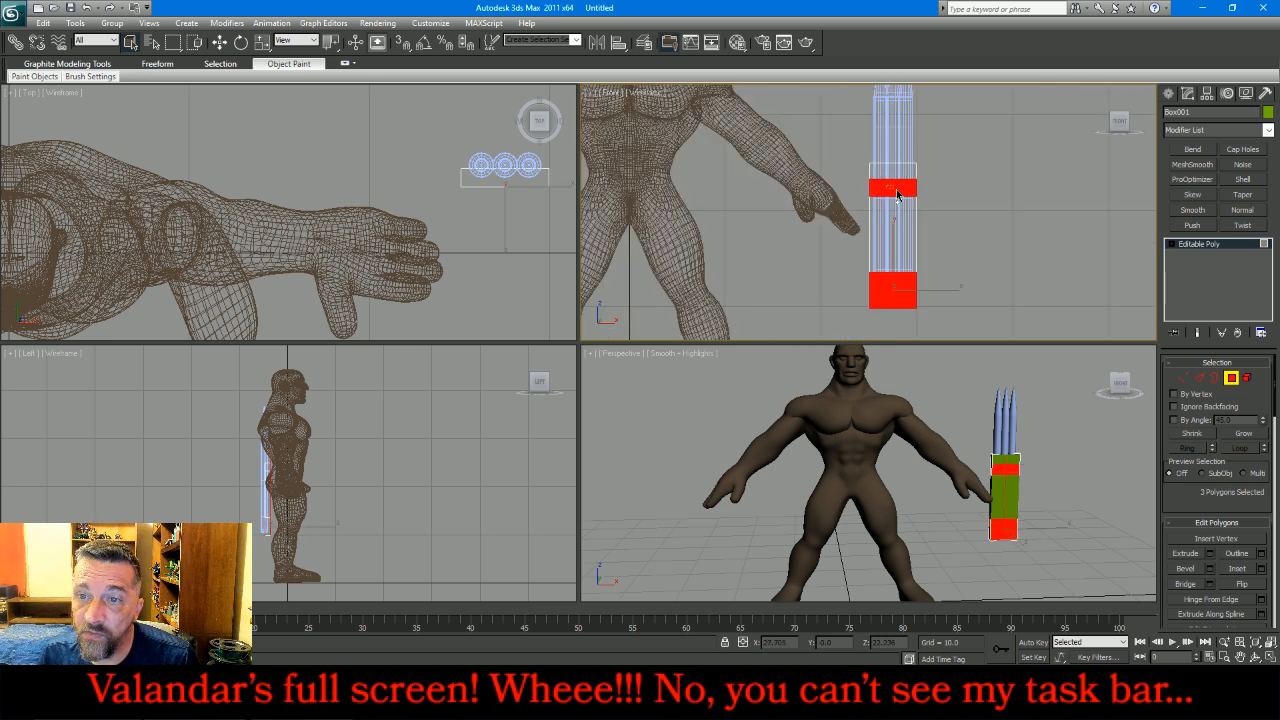
pyautogui.press('z')
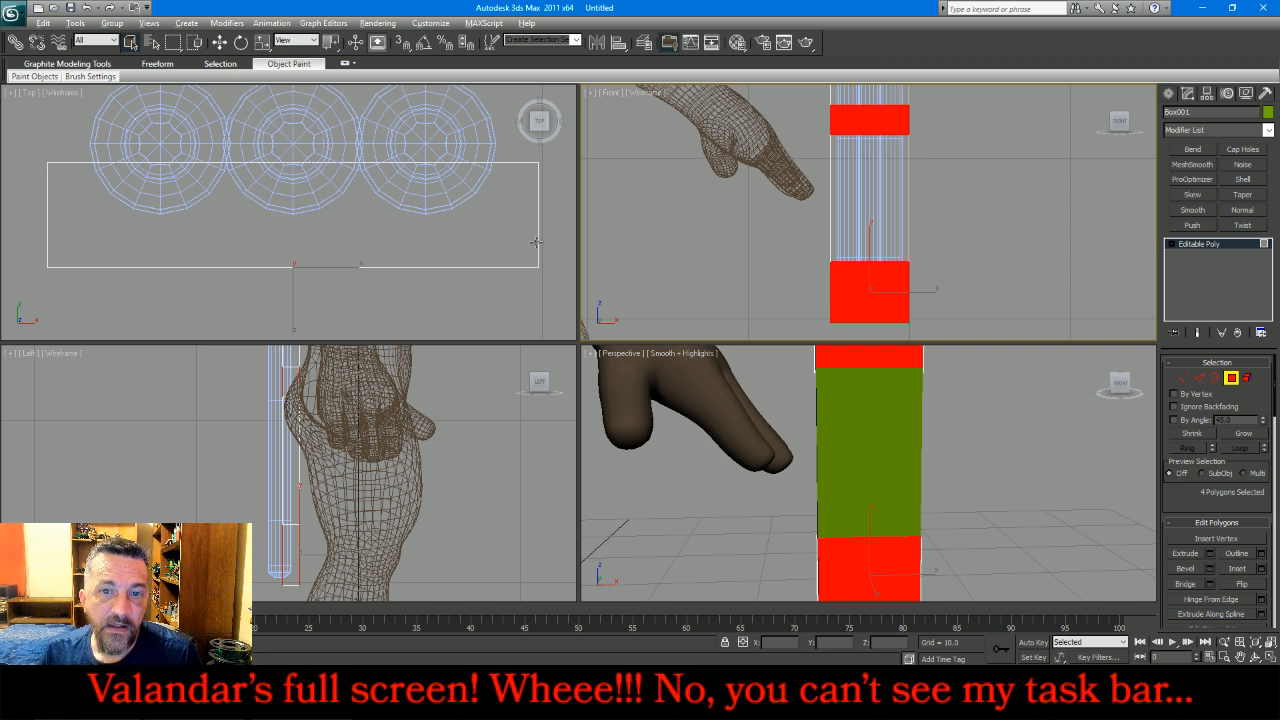
pyautogui.keyDown('alt'); pyautogui.moveTo(562, 236); pyautogui.dragTo(8, 292); pyautogui.keyUp('alt')
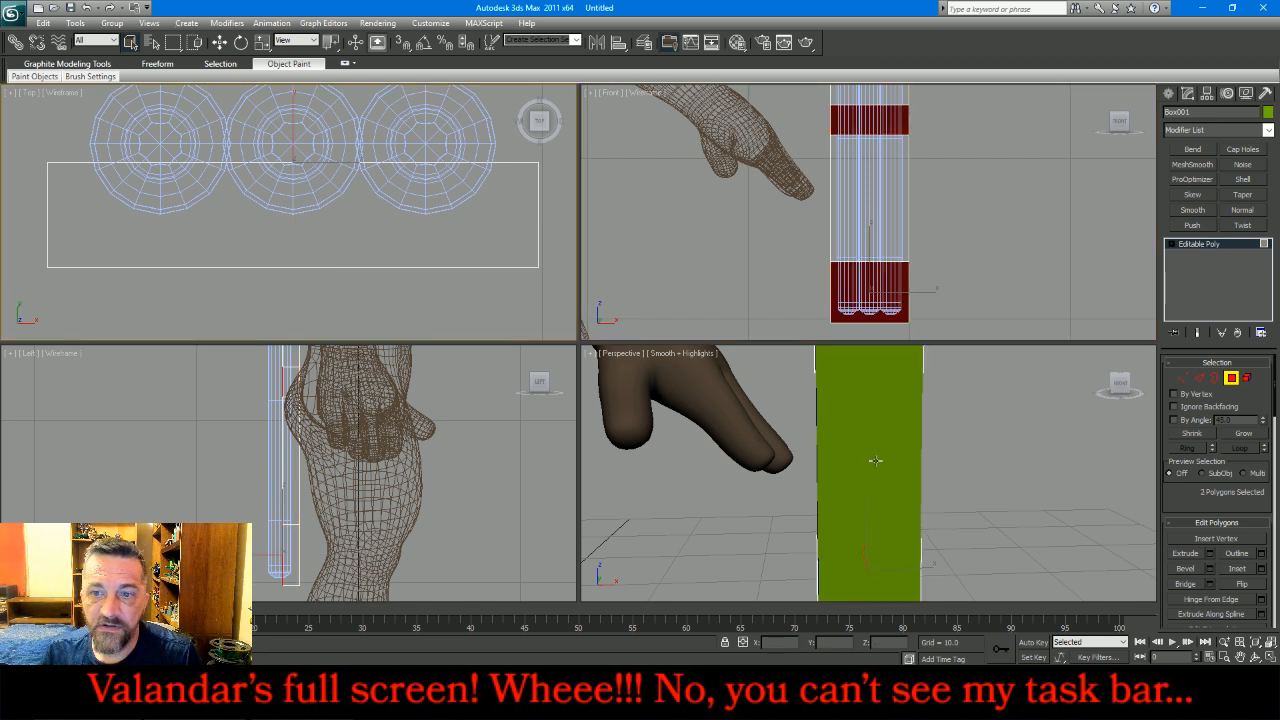
pyautogui.scroll(-8, 964, 456)
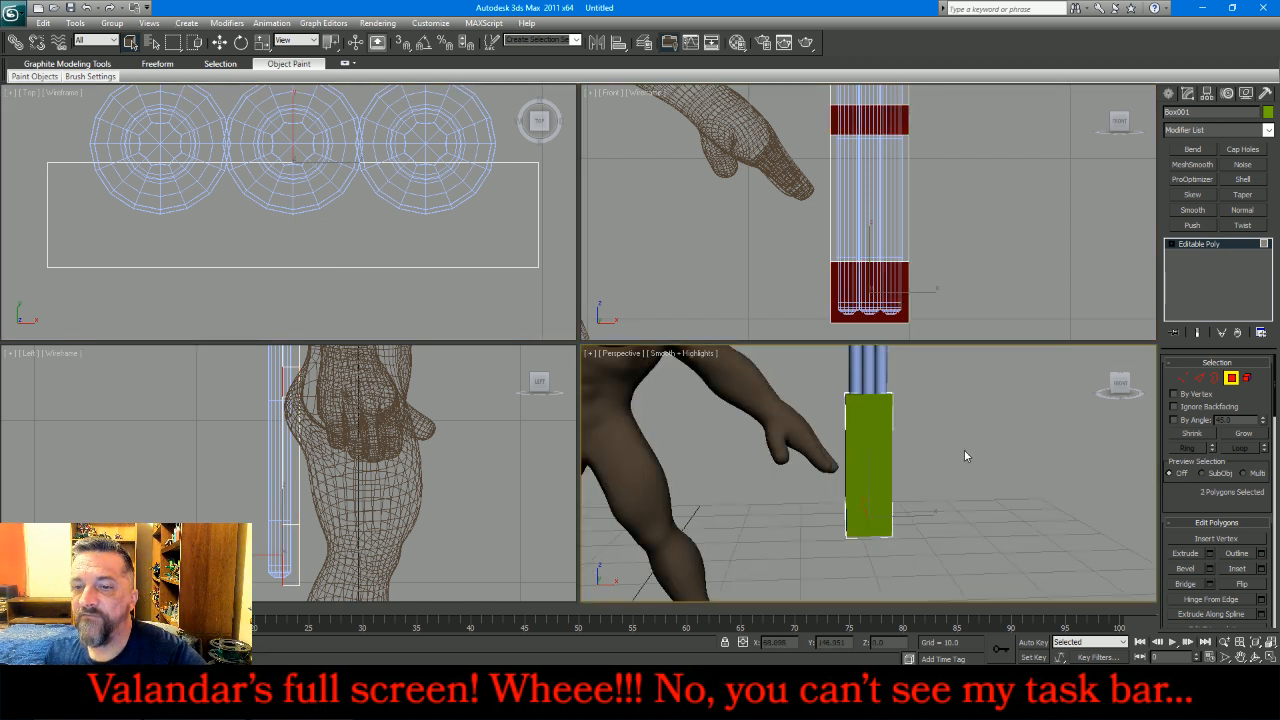
pyautogui.press('e')
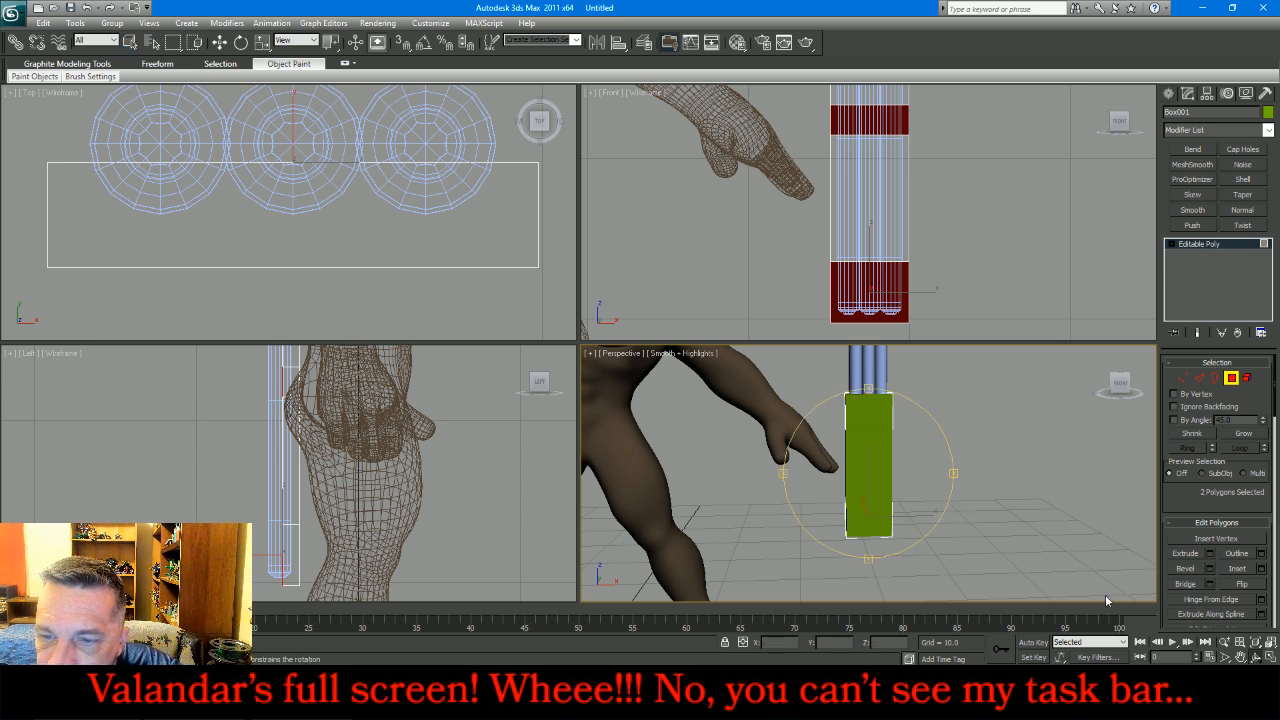
pyautogui.keyDown('alt'); pyautogui.moveTo(891, 476); pyautogui.dragTo(689, 485, button='middle'); pyautogui.keyUp('alt')
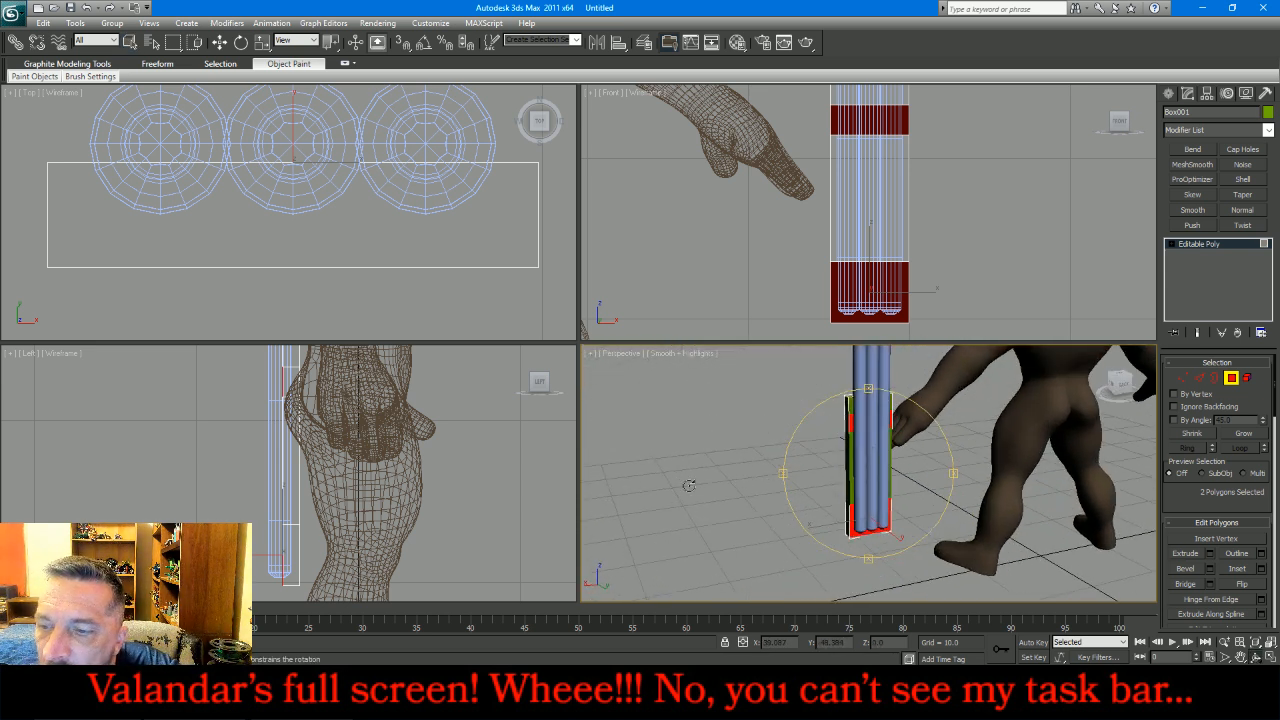
pyautogui.click(1210, 553)
pyautogui.moveTo(880, 543); pyautogui.dragTo(846, 557)
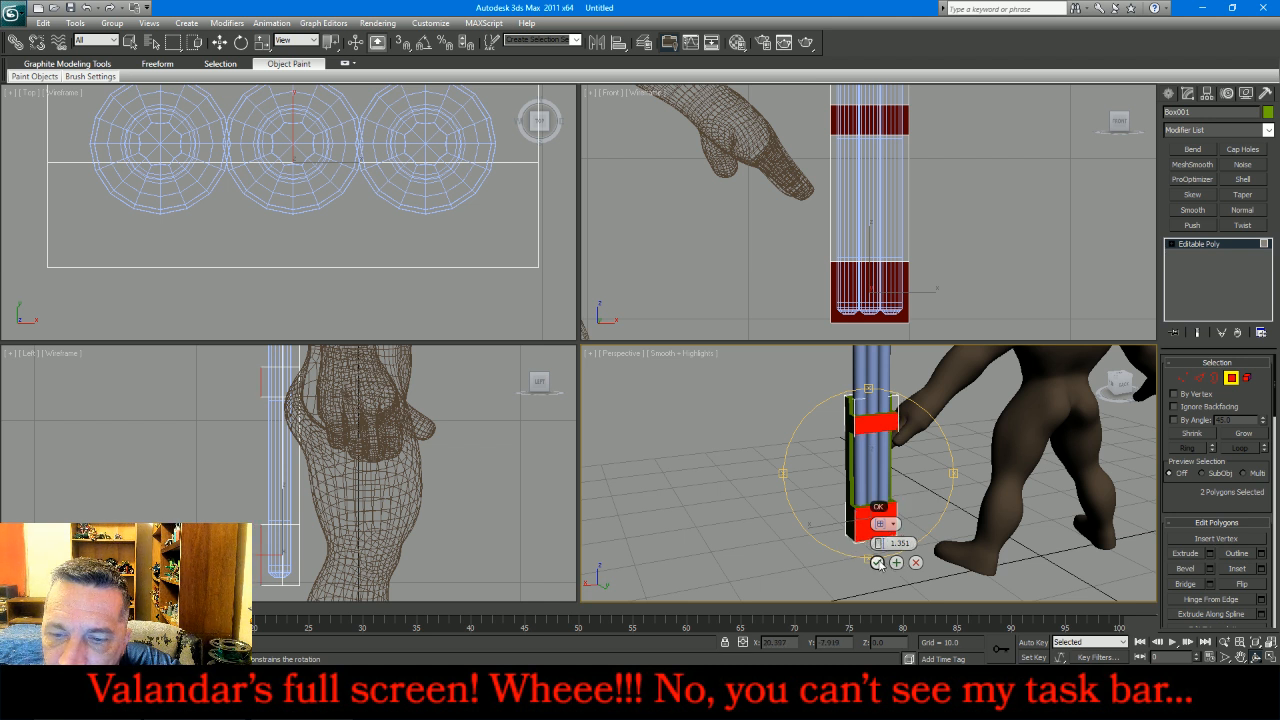
pyautogui.click(877, 562)
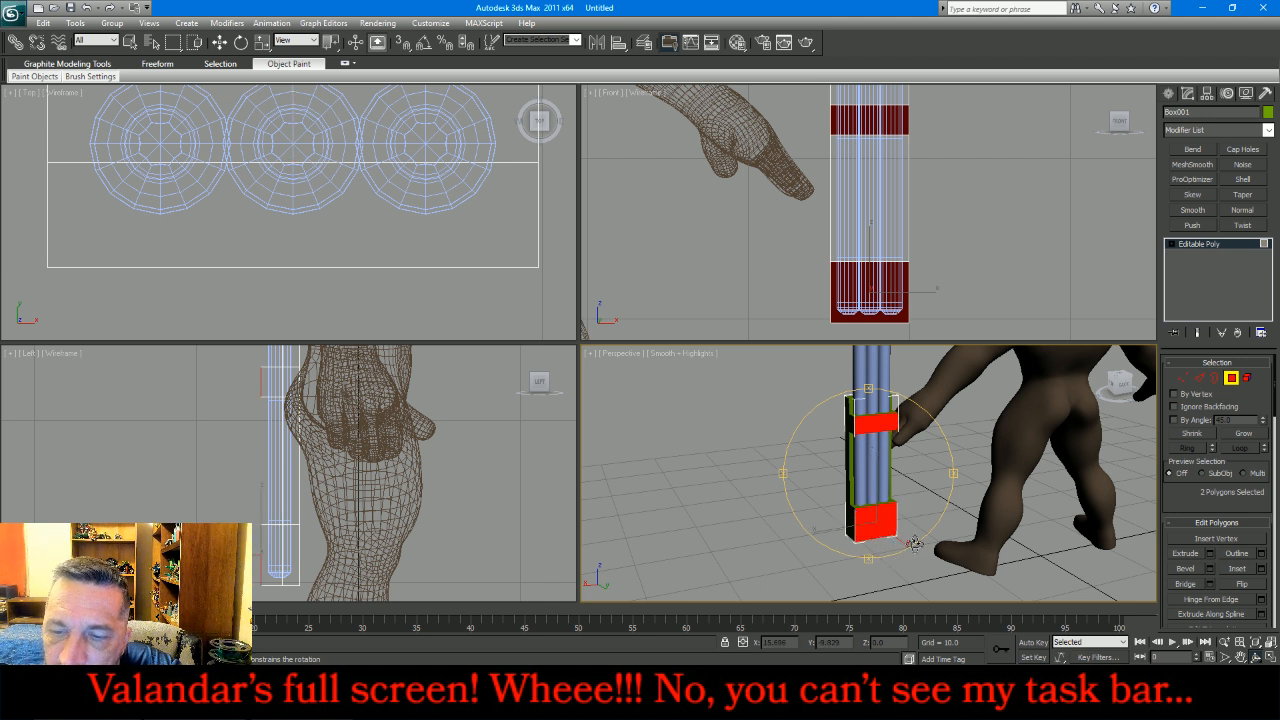
pyautogui.click(1233, 378)
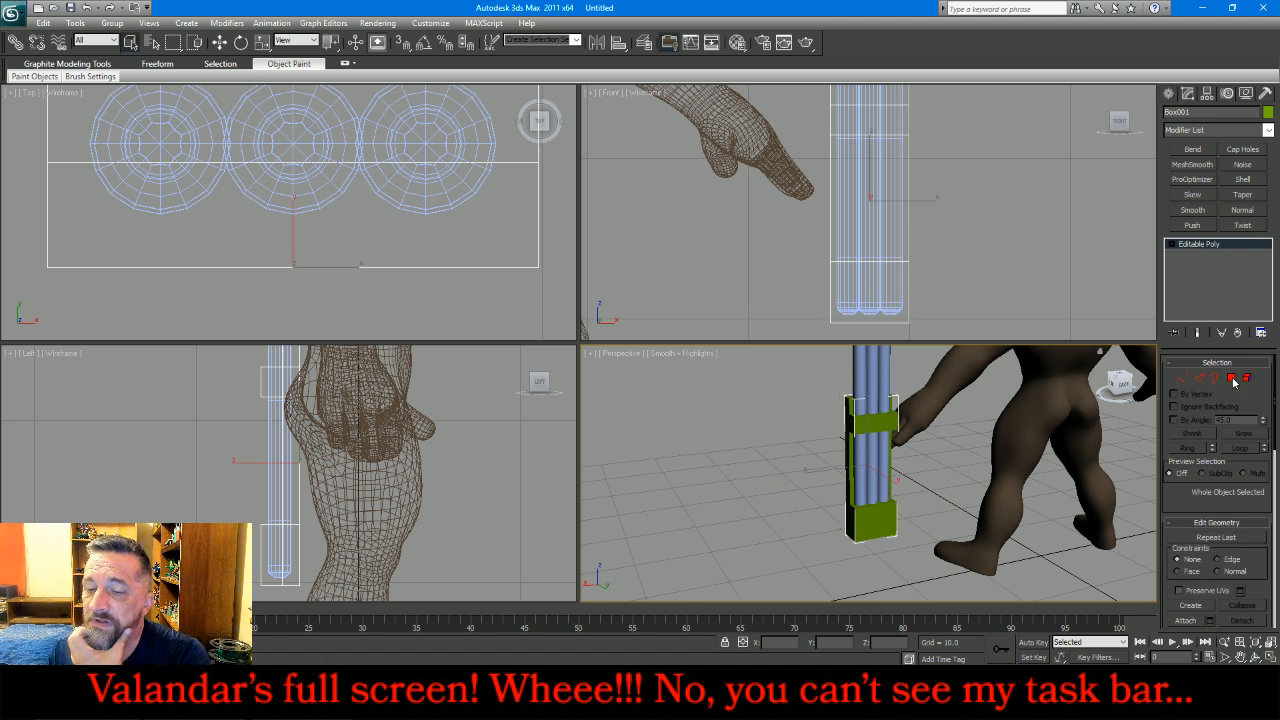
# Step: Connect the four vertical edges of the box's top section and raise the new edge loop about 0.69 to just below the upper rim
pyautogui.click(1200, 378)
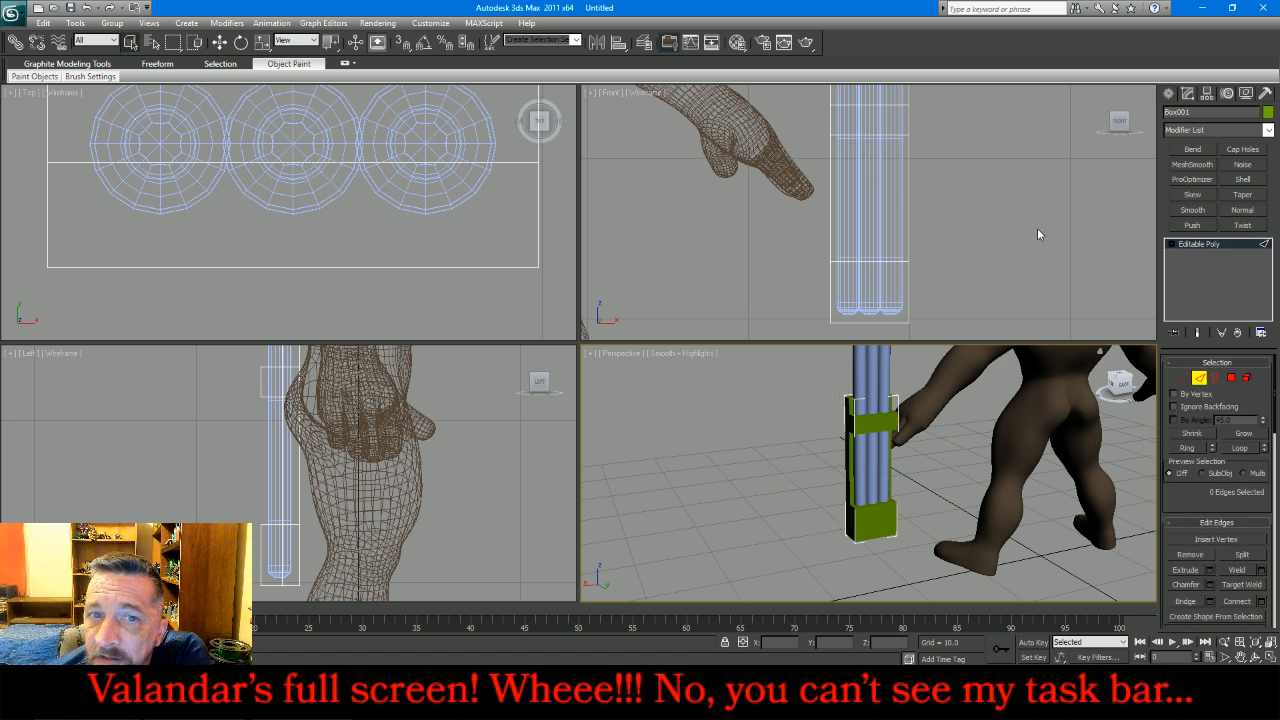
pyautogui.rightClick(944, 186)
pyautogui.scroll(2, 903, 243)
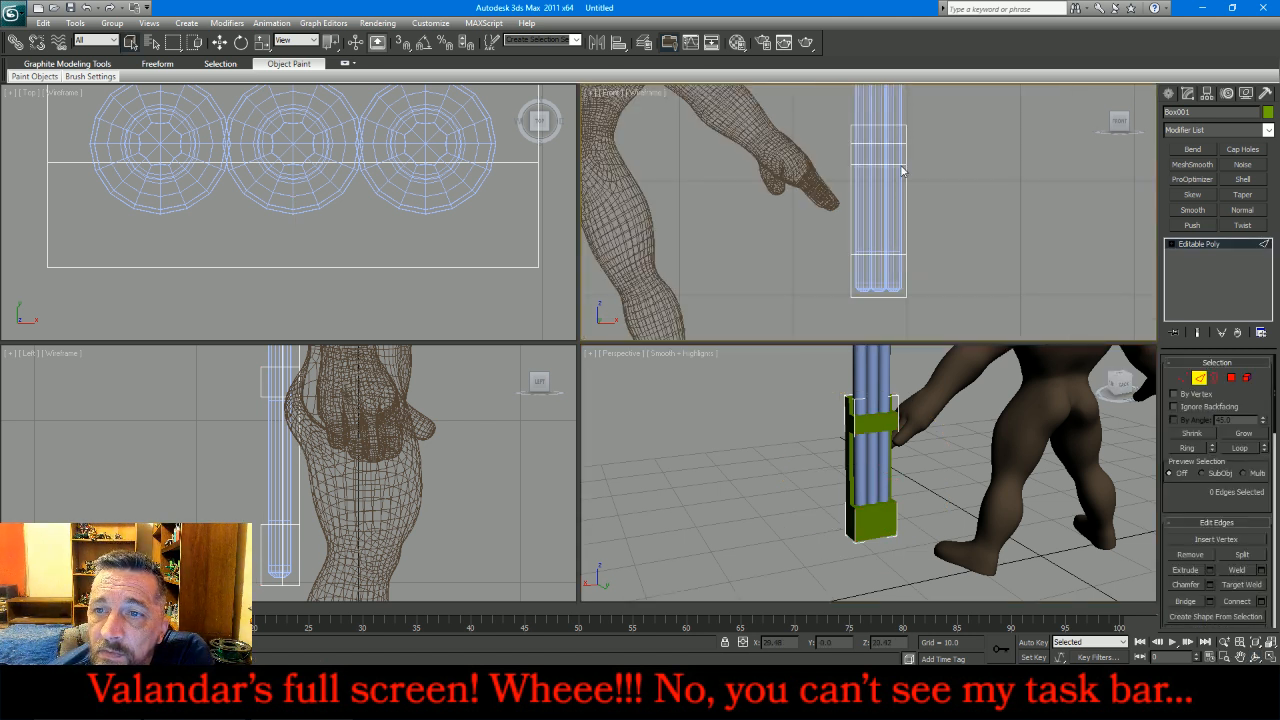
pyautogui.scroll(2, 900, 121)
pyautogui.moveTo(928, 136); pyautogui.dragTo(766, 150)
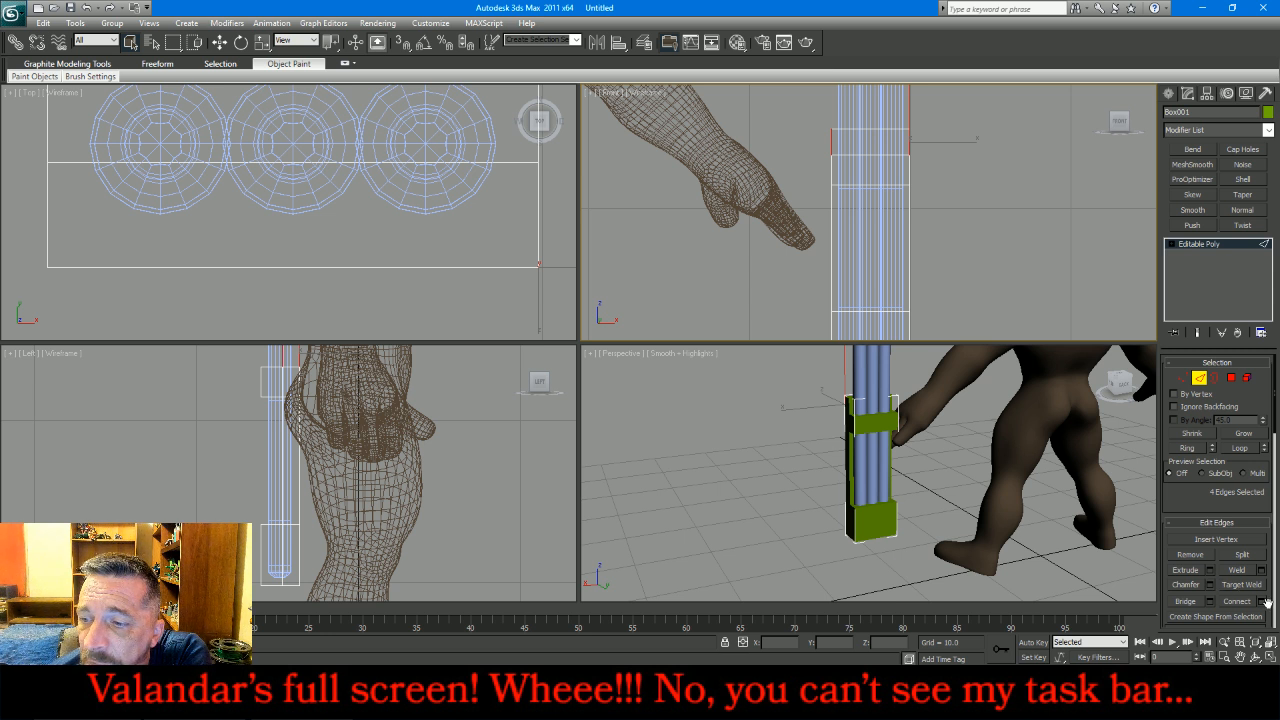
pyautogui.click(1250, 604)
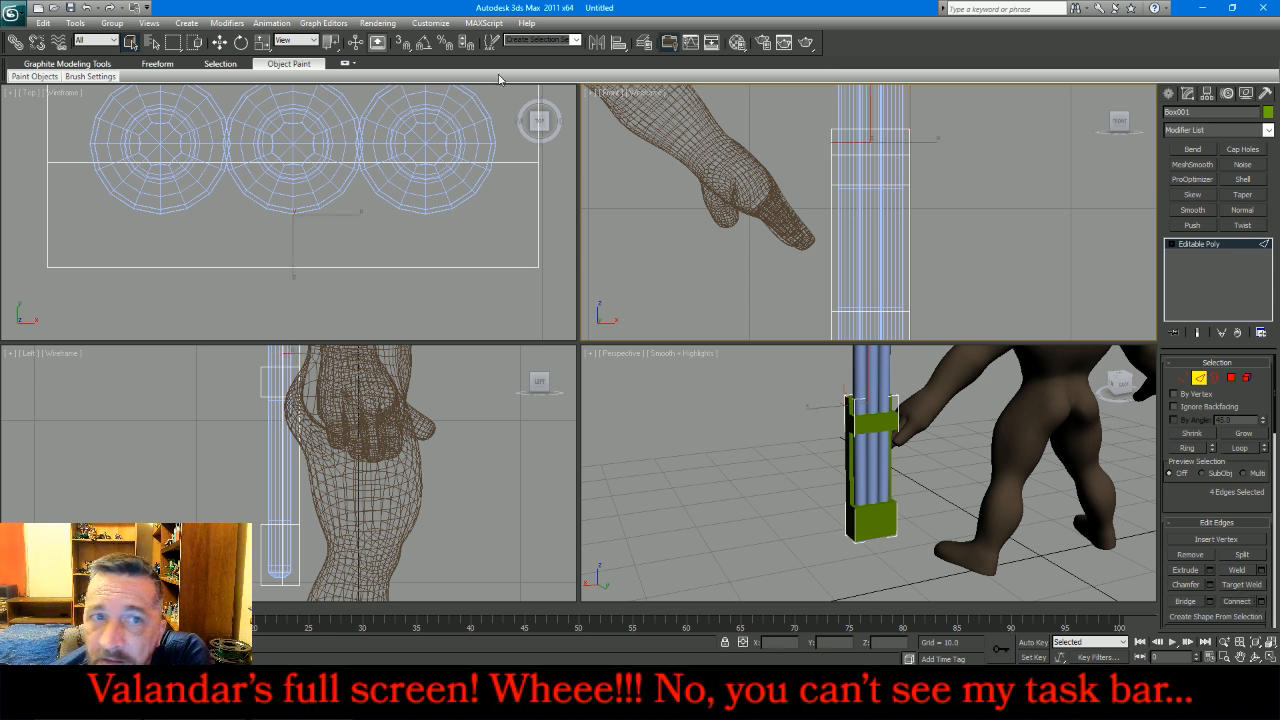
pyautogui.press('w')
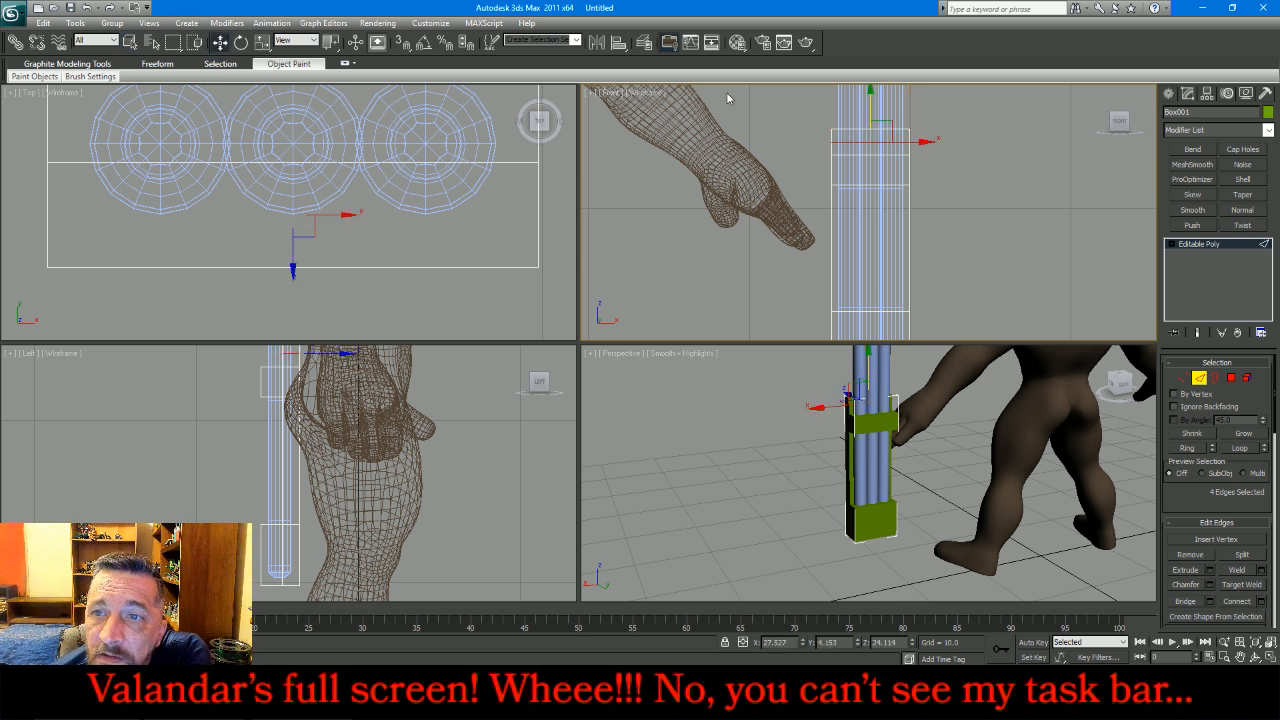
pyautogui.moveTo(871, 101); pyautogui.dragTo(886, 90)
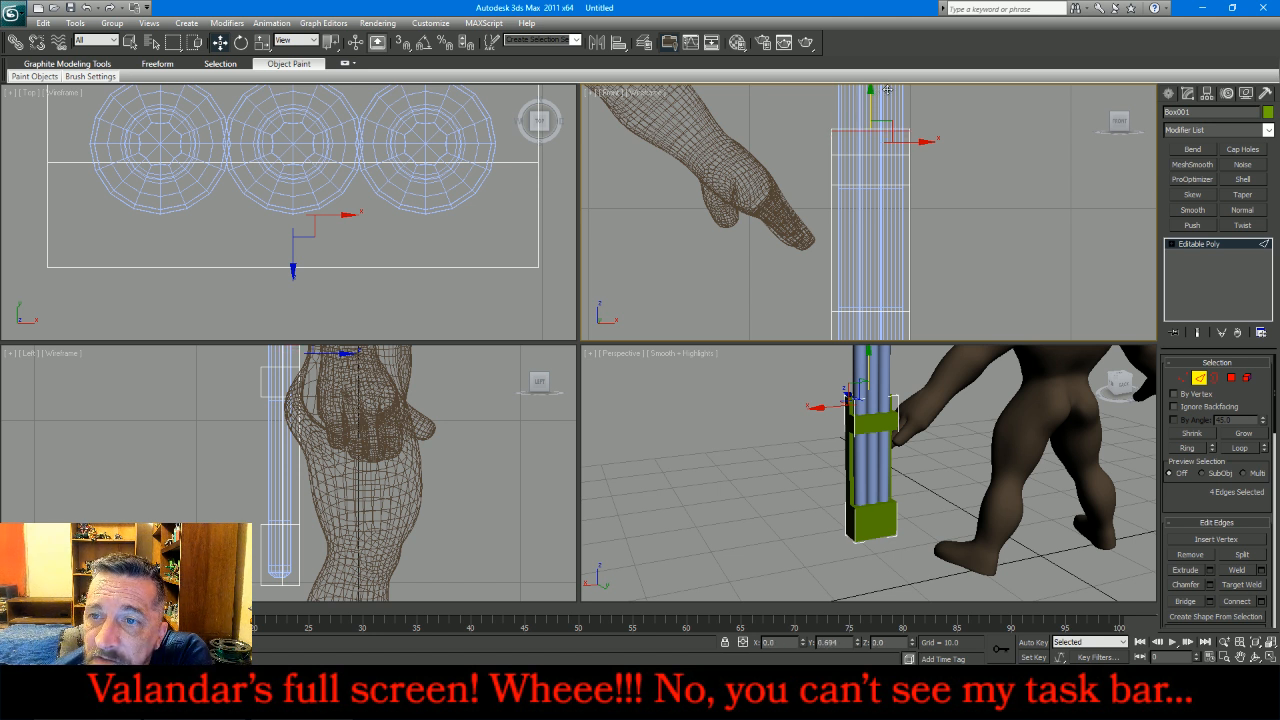
pyautogui.click(999, 183)
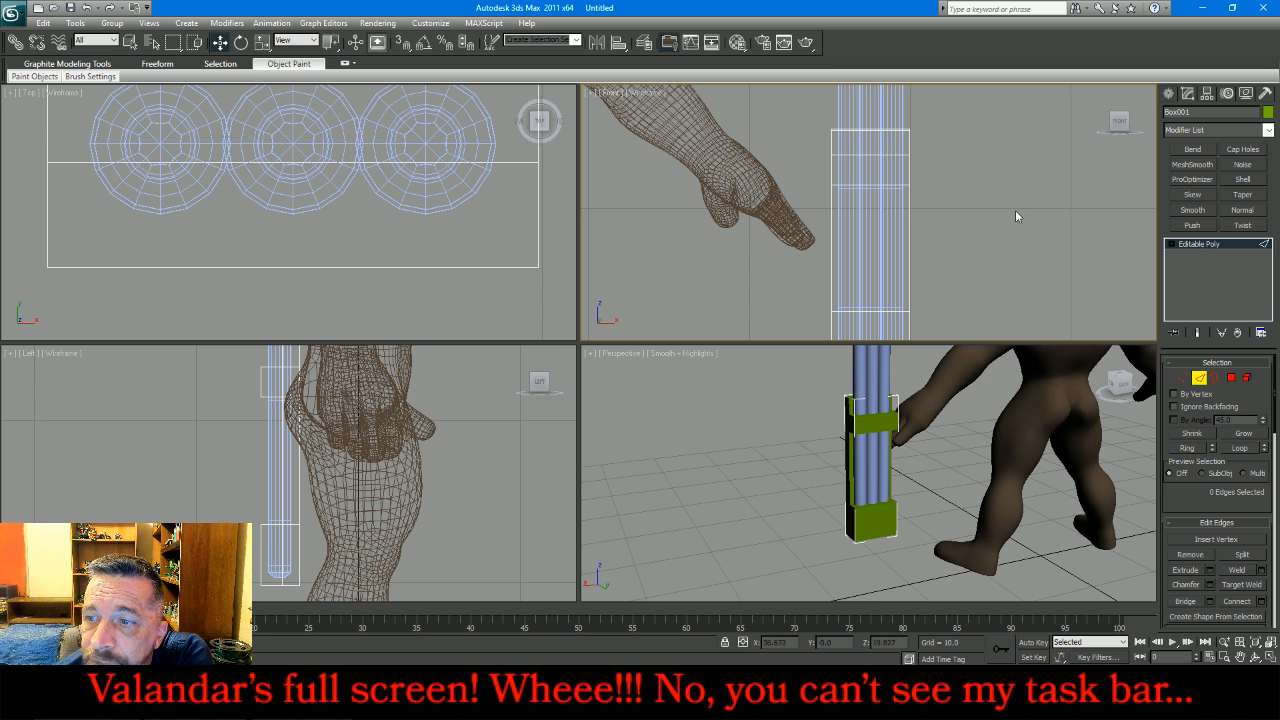
# Step: Connect the box's front-to-back edges with a new edge loop halfway through its original thickness
pyautogui.moveTo(560, 219); pyautogui.dragTo(9, 246)
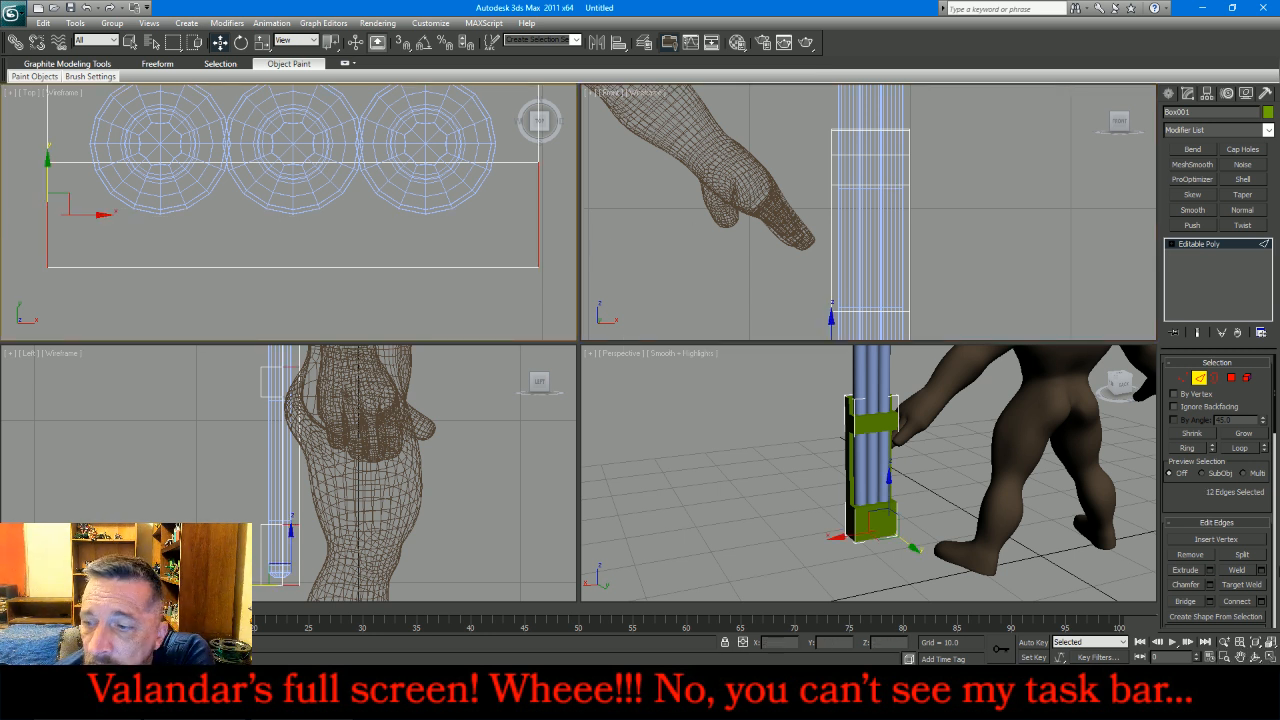
pyautogui.click(1237, 601)
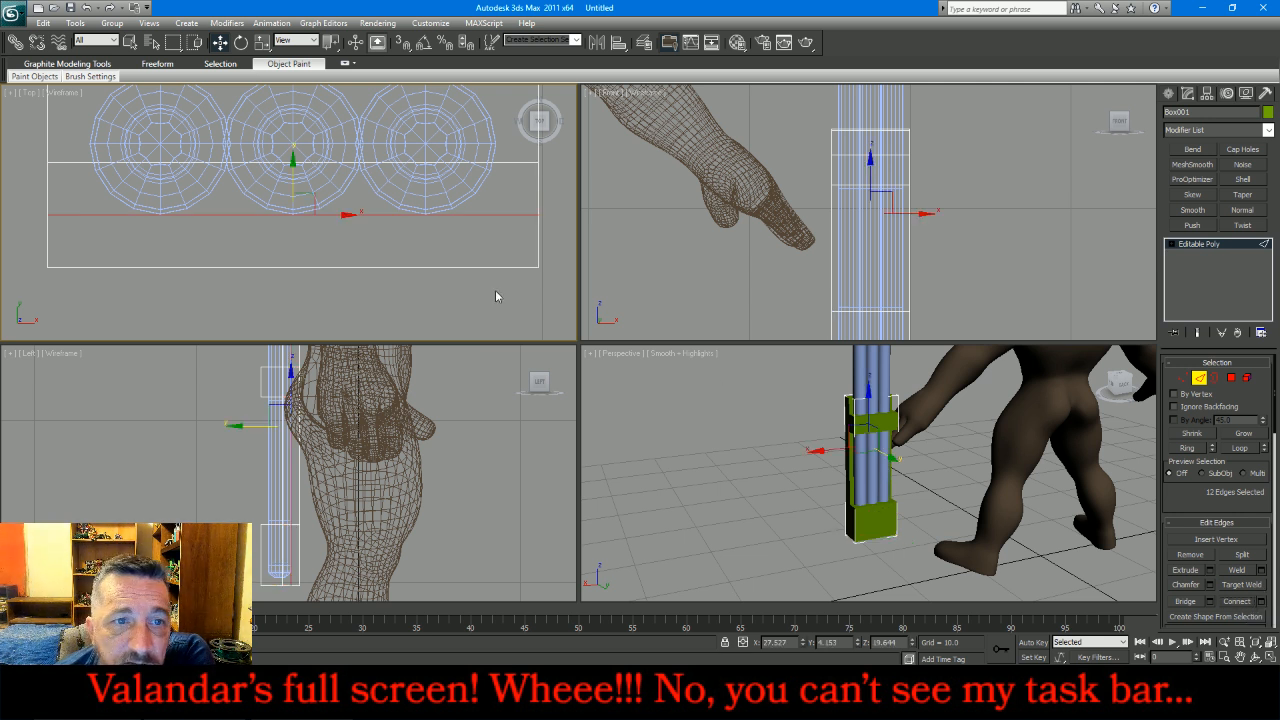
# Step: Move the new edge loop about 0.49 rearward to the seam with the bands, and connect a second loop just behind that seam
pyautogui.moveTo(292, 177); pyautogui.dragTo(333, 128)
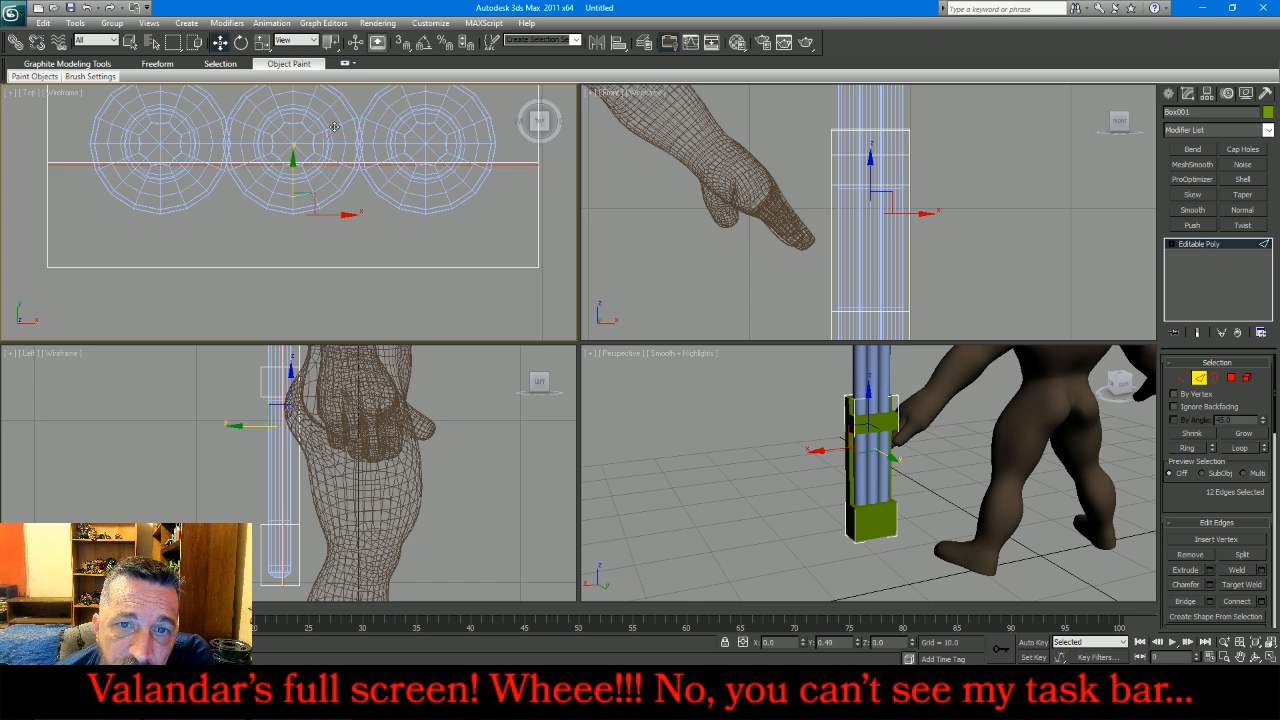
pyautogui.scroll(-3, 331, 285)
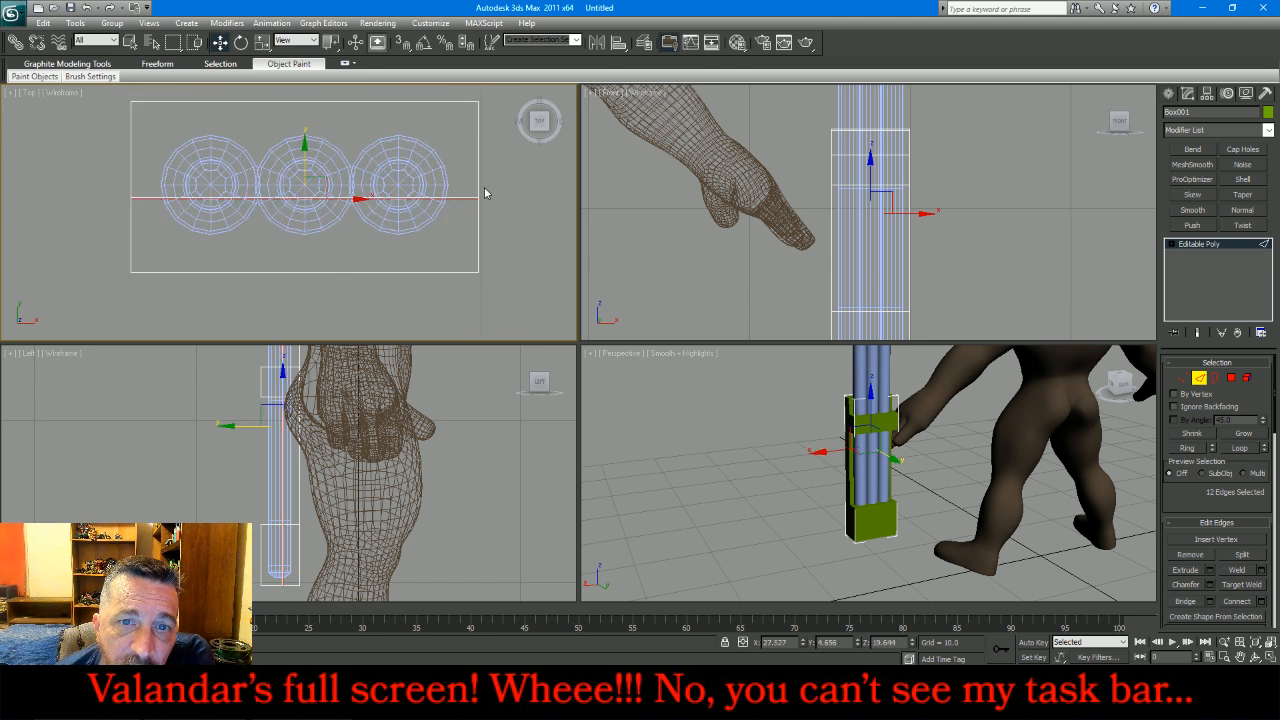
pyautogui.moveTo(504, 158); pyautogui.dragTo(79, 184)
pyautogui.click(1246, 602)
pyautogui.moveTo(296, 135); pyautogui.dragTo(287, 152)
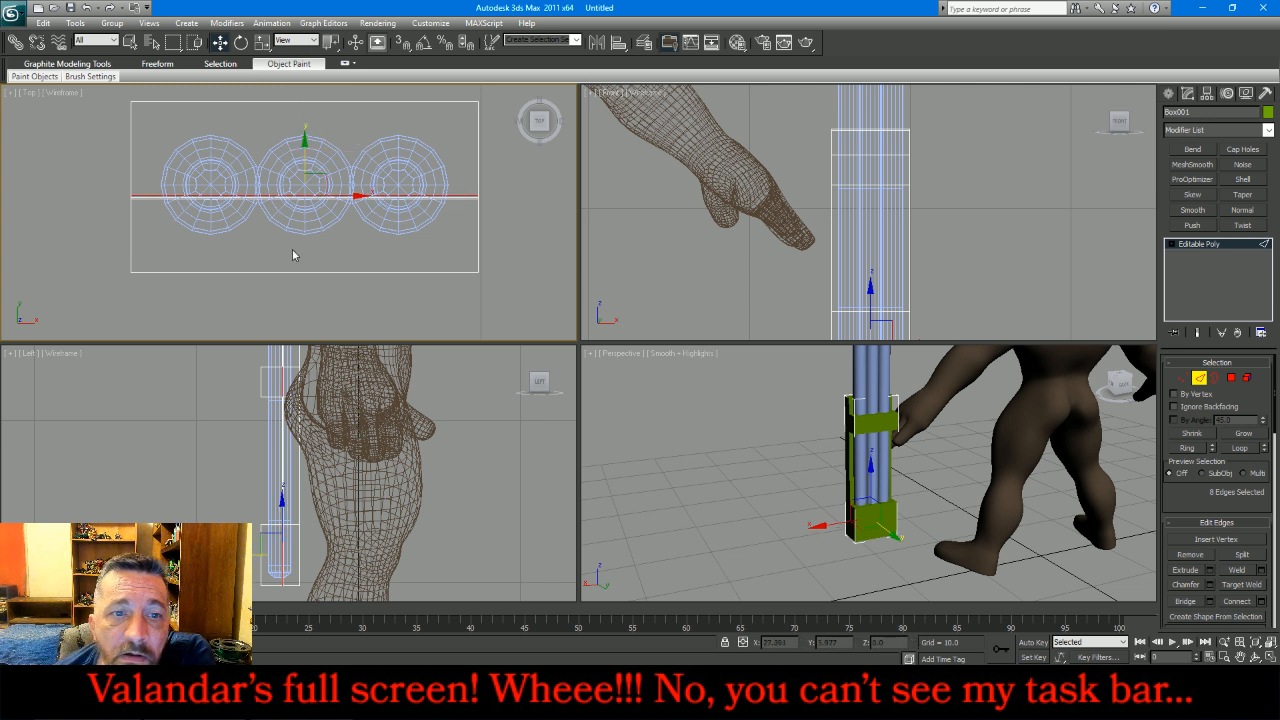
# Step: Connect all of the box's widthwise edges with 2 segments at pinch 37, aligning the new loops with the outer poles' centers
pyautogui.moveTo(264, 301); pyautogui.dragTo(348, 54)
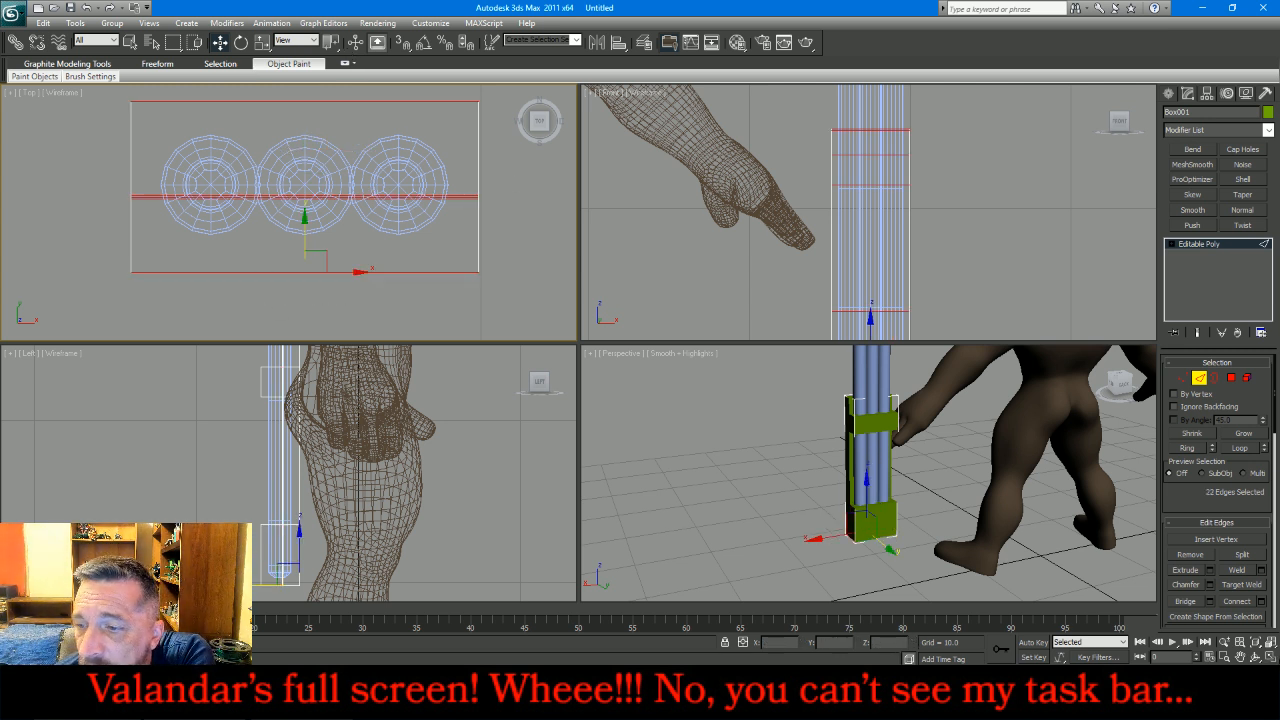
pyautogui.click(1262, 602)
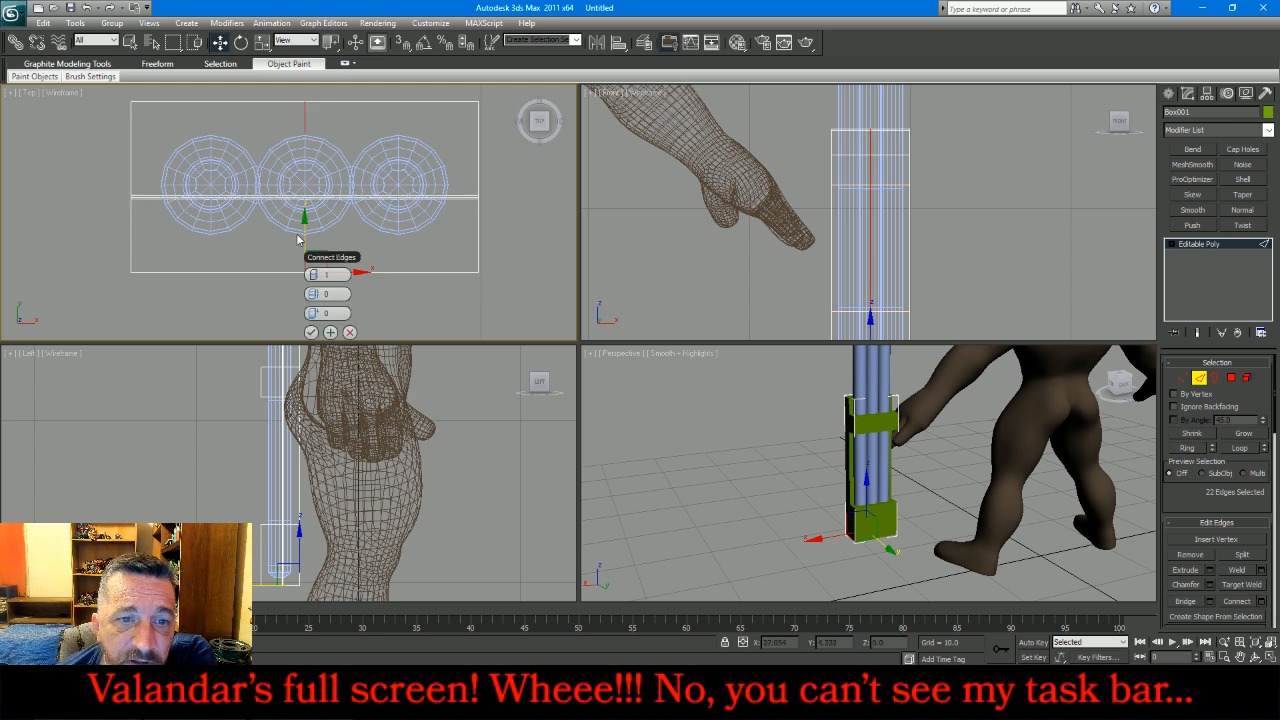
pyautogui.click(318, 274)
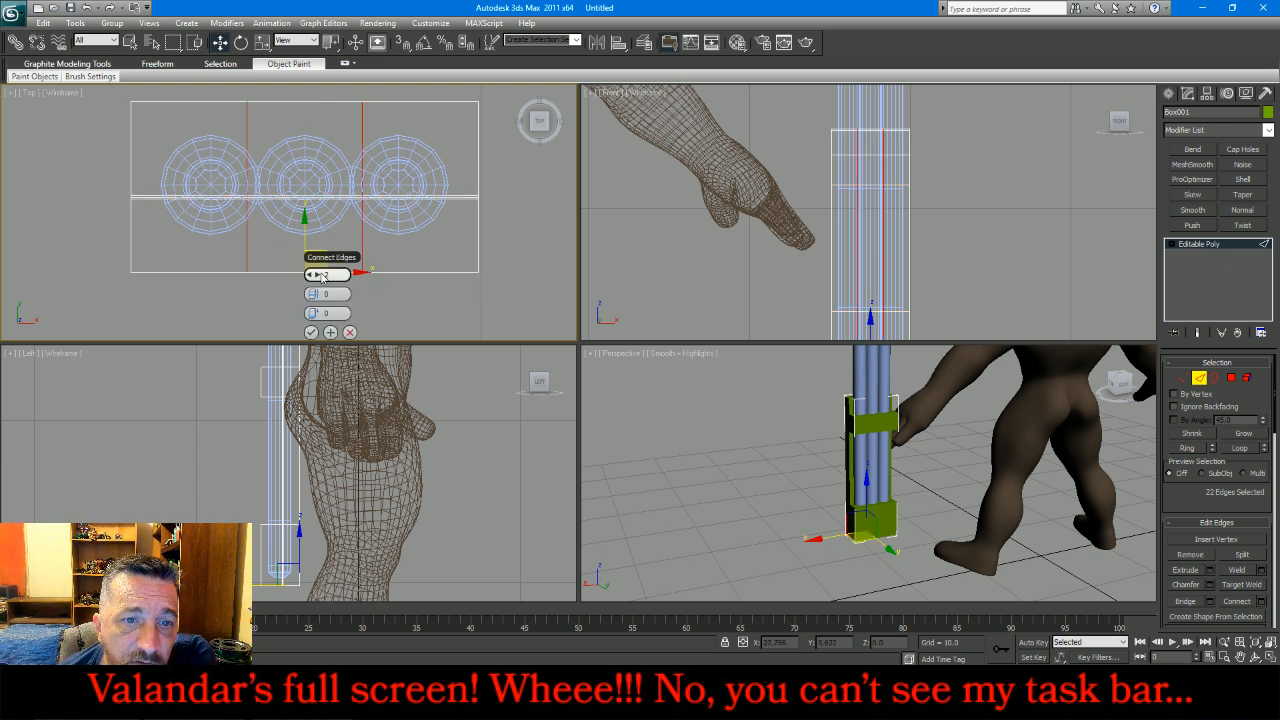
pyautogui.moveTo(316, 293); pyautogui.dragTo(424, 296)
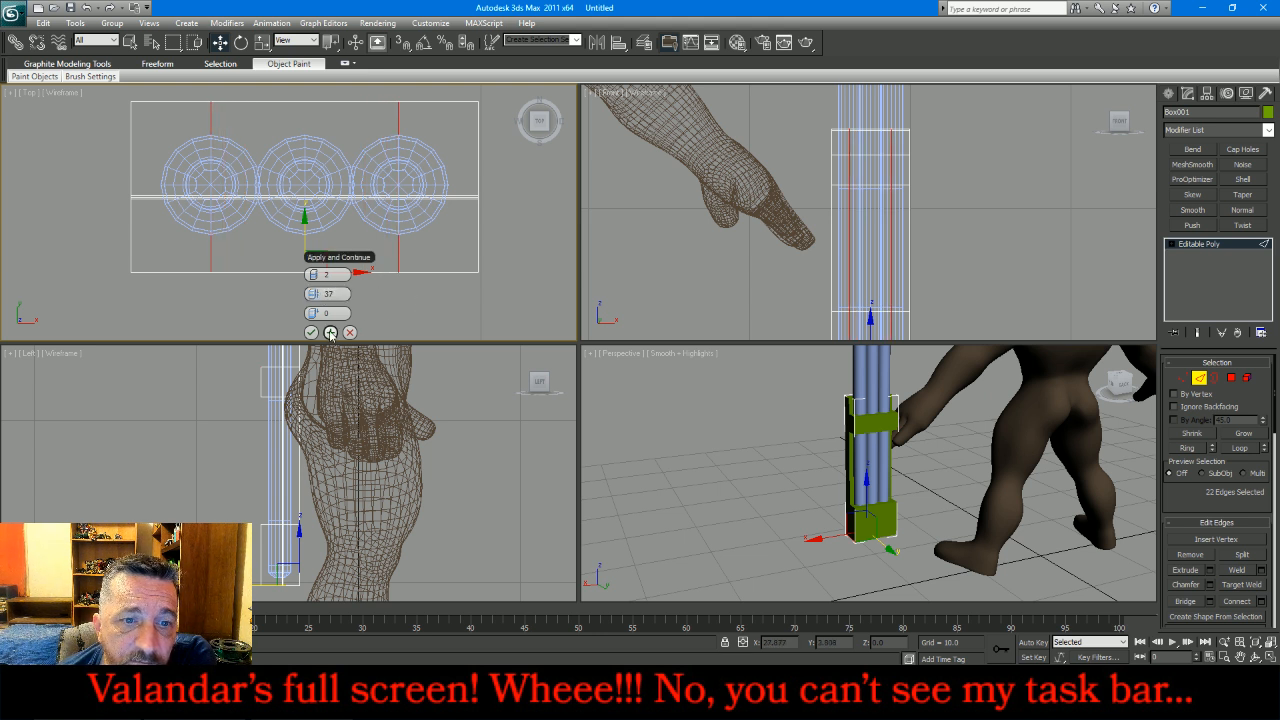
pyautogui.click(311, 333)
# Step: Connect the vertical edges of the box's bottom section with 2 segments at pinch 37
pyautogui.click(654, 255)
pyautogui.scroll(-3, 751, 174)
pyautogui.scroll(3, 804, 306)
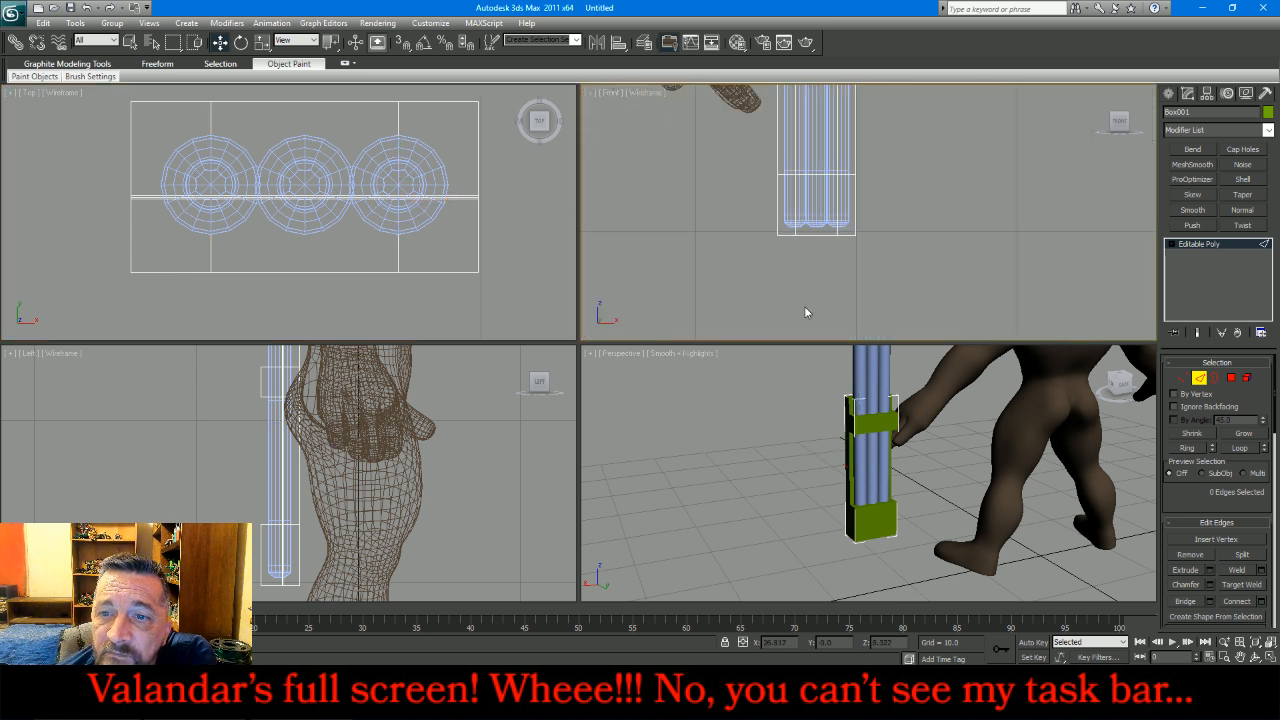
pyautogui.moveTo(900, 211); pyautogui.dragTo(700, 214)
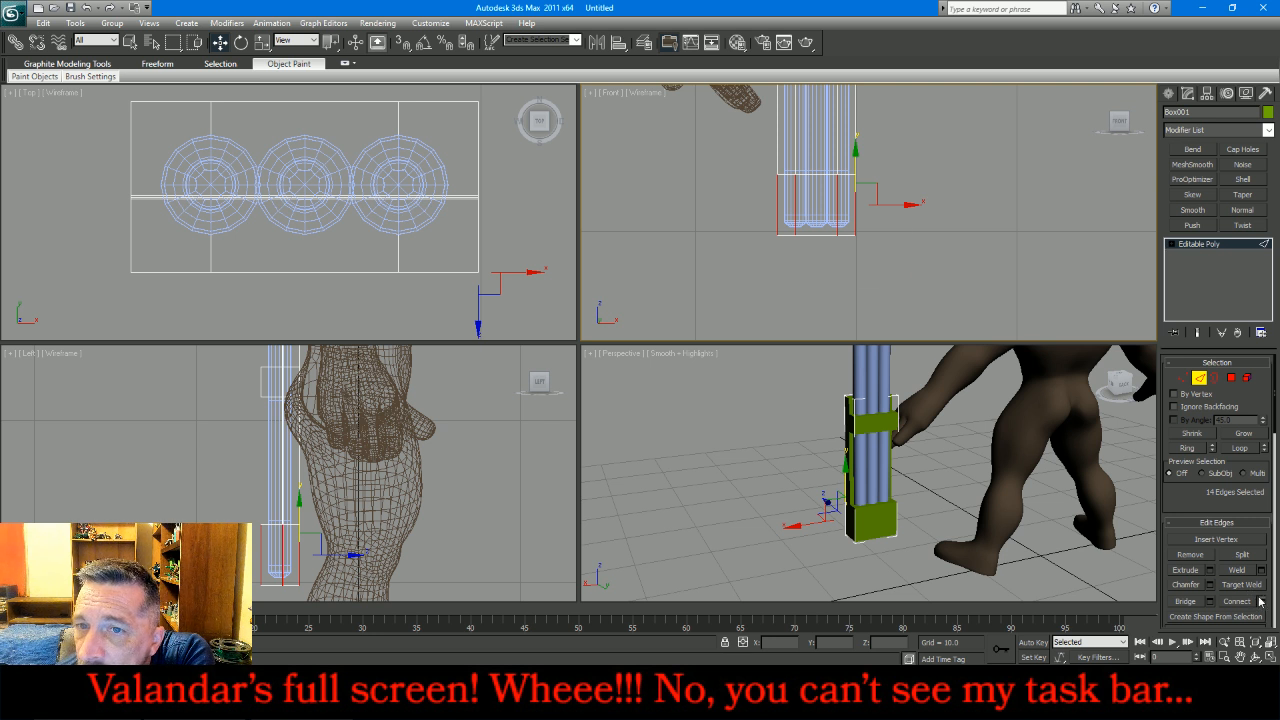
pyautogui.click(1263, 601)
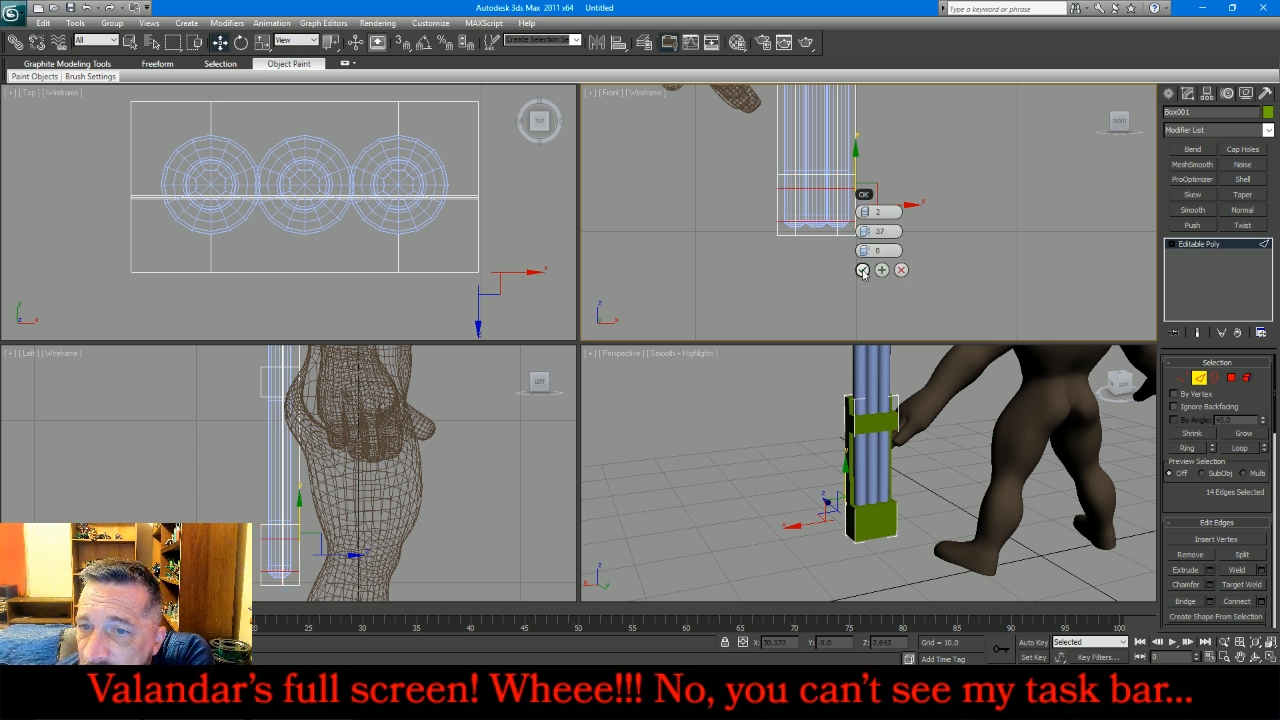
pyautogui.click(862, 270)
# Step: Connect the vertical edges of the box's long middle section with 2 segments, pinched out close to the section's ends
pyautogui.scroll(-4, 830, 298)
pyautogui.moveTo(872, 200); pyautogui.dragTo(779, 219)
pyautogui.scroll(2, 817, 164)
pyautogui.scroll(2, 900, 266)
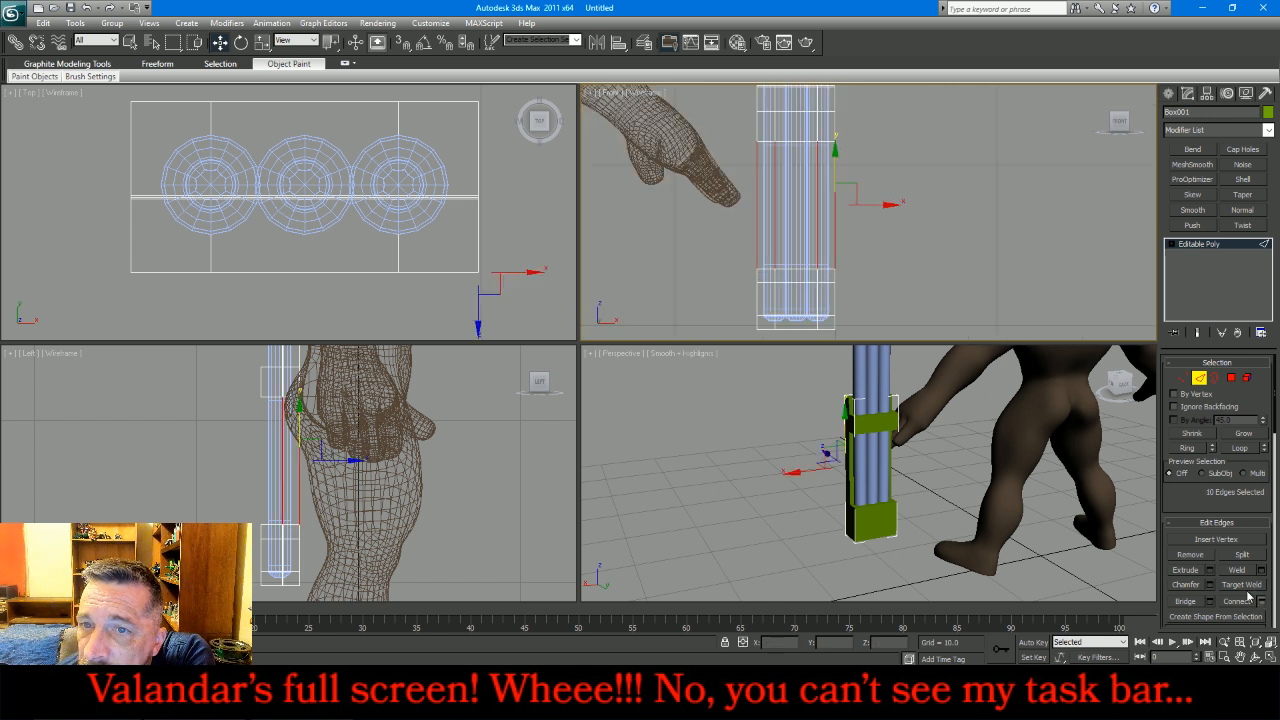
pyautogui.click(1260, 602)
pyautogui.moveTo(848, 231); pyautogui.dragTo(898, 285)
pyautogui.click(842, 270)
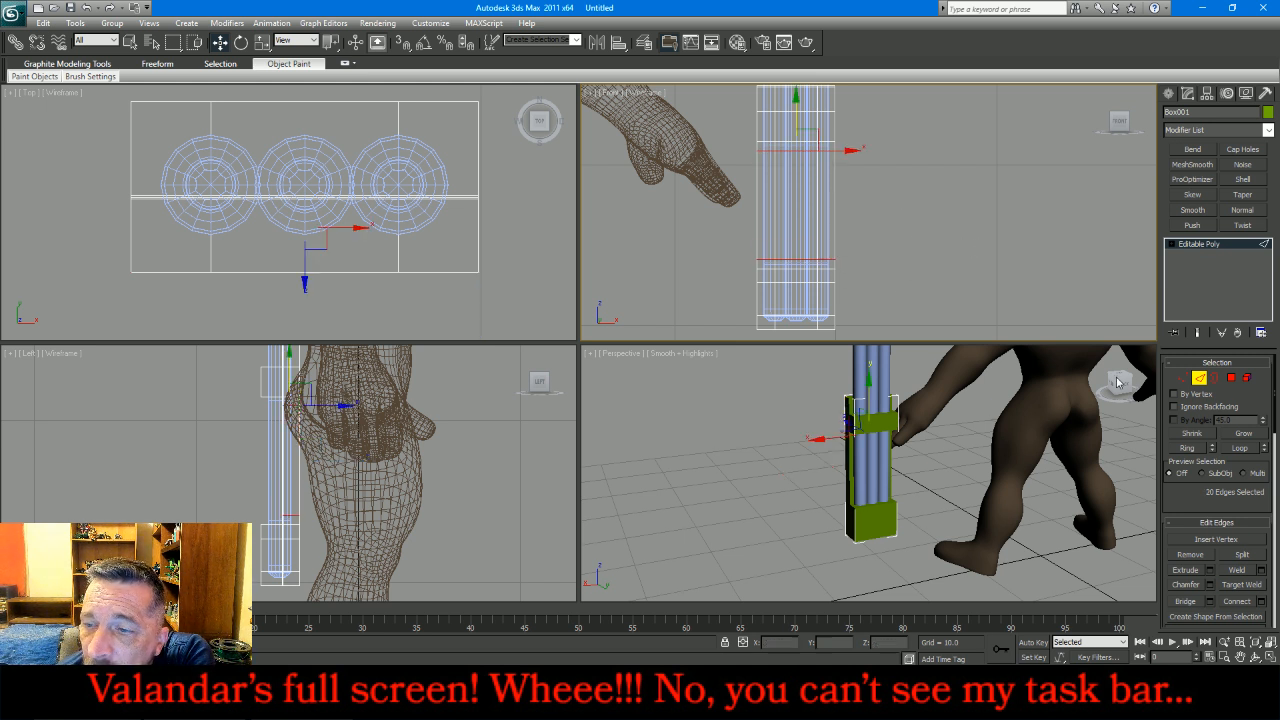
# Step: Try MeshSmooth with 2 iterations on the holder box, and remove the modifier again
pyautogui.click(1199, 378)
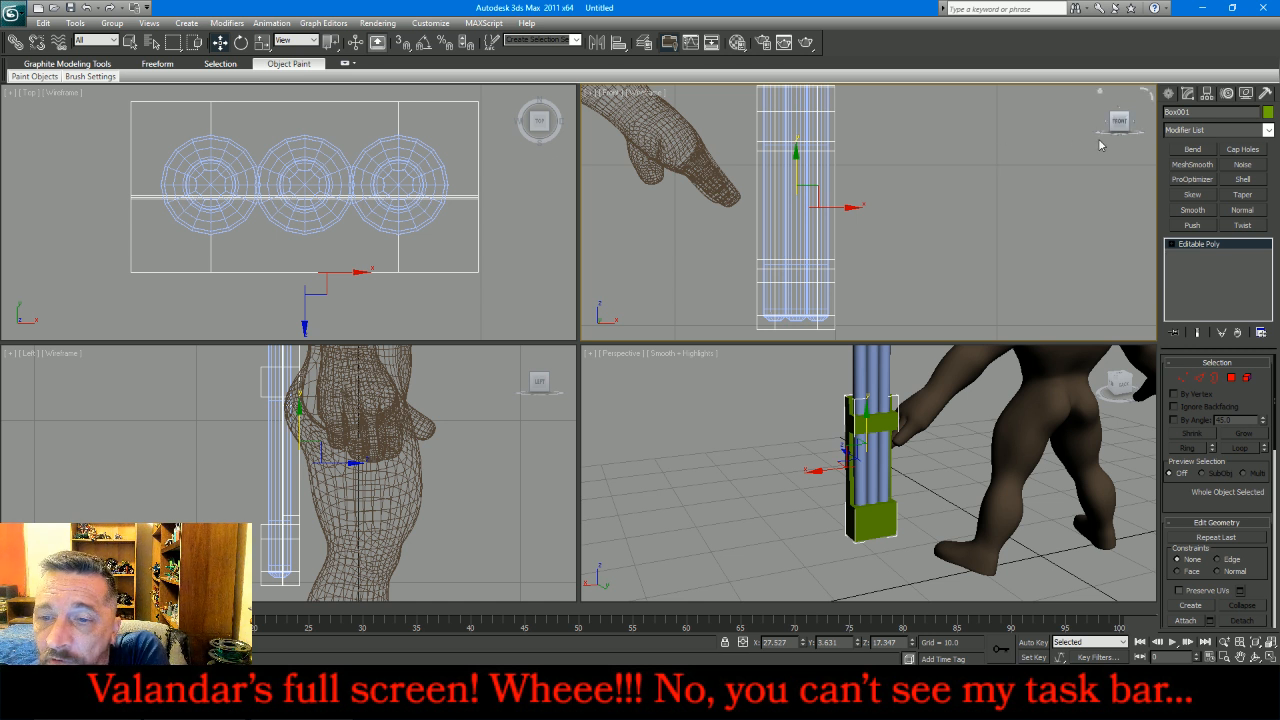
pyautogui.click(1202, 166)
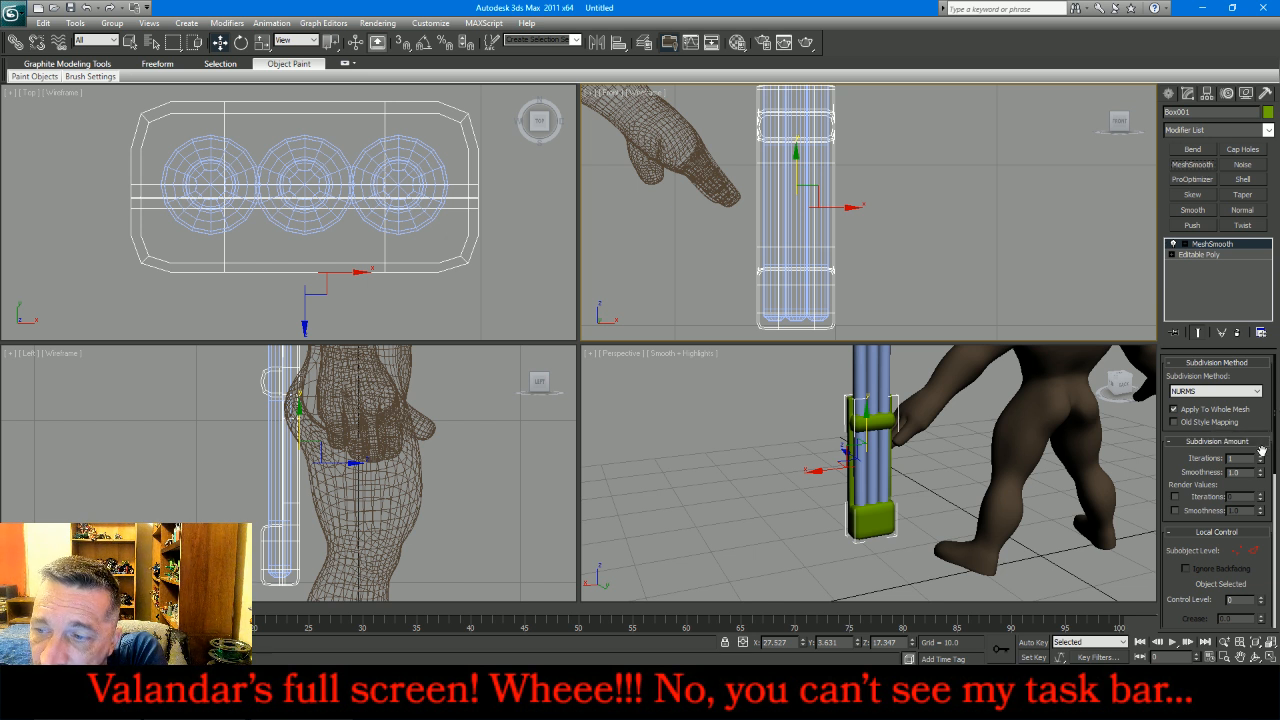
pyautogui.click(1263, 456)
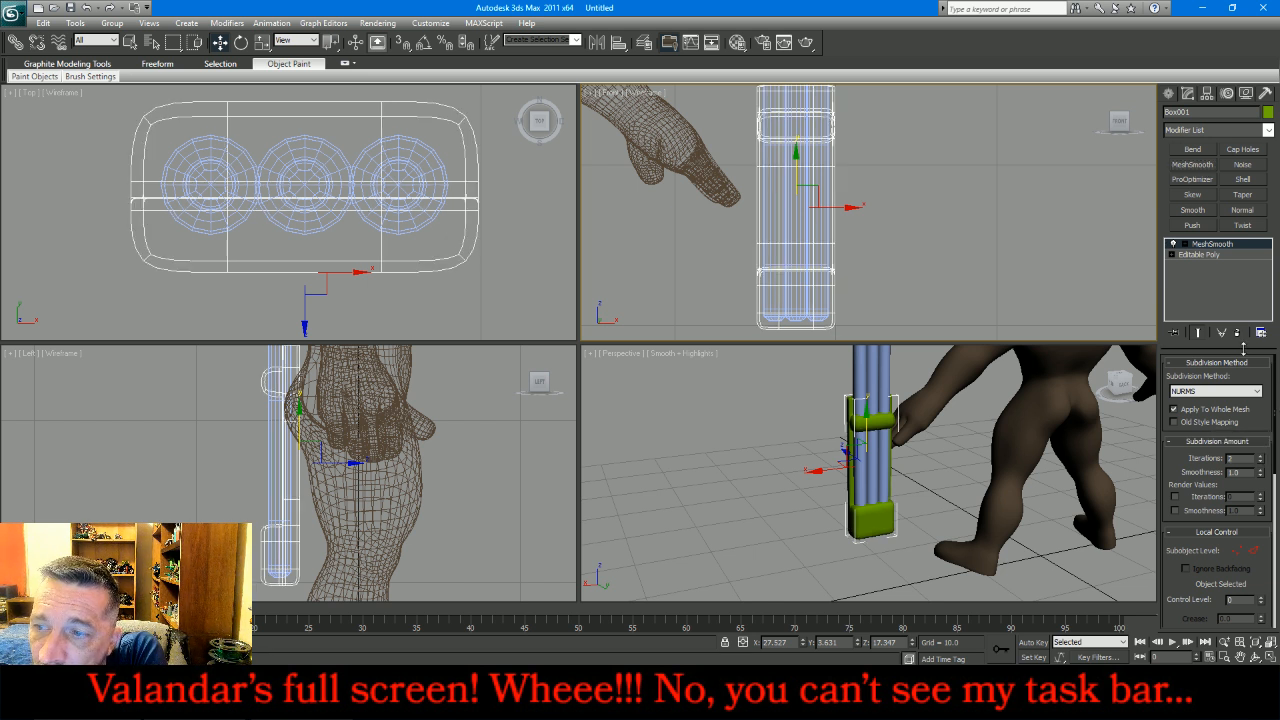
pyautogui.click(1239, 333)
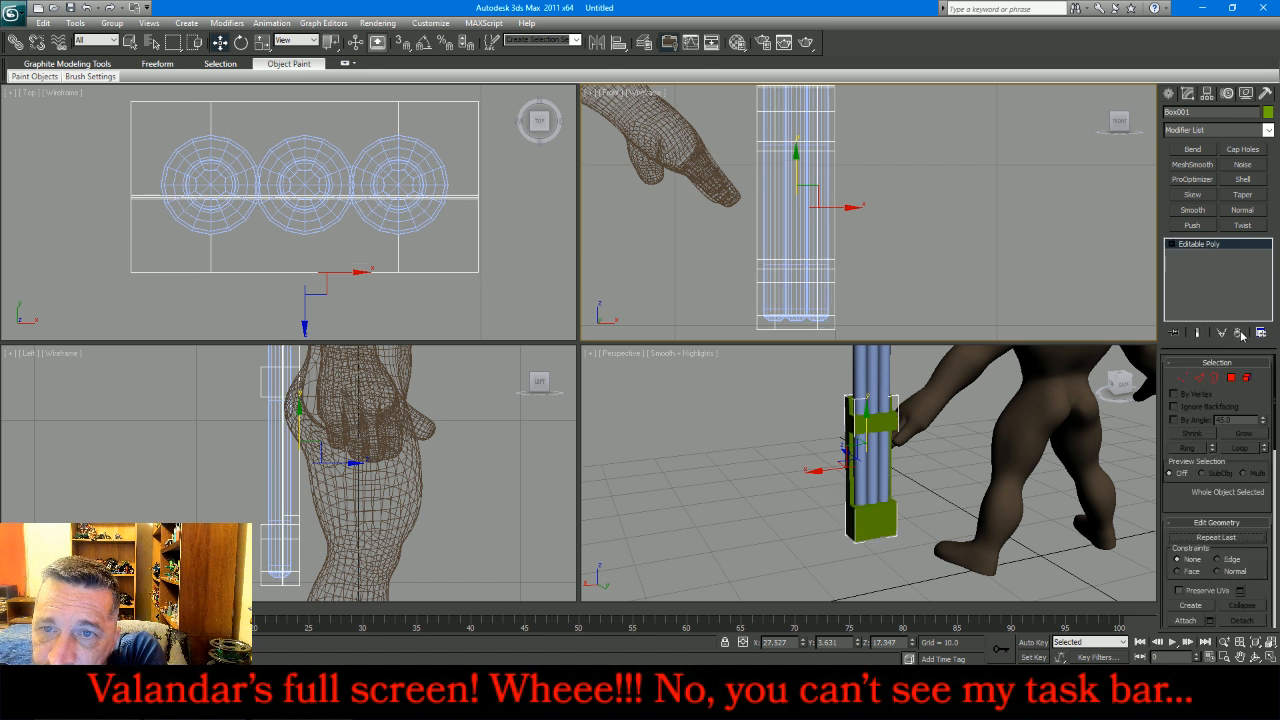
# Step: Connect the vertical edges of the holder's narrow upper band with 2 segments at pinch 94
pyautogui.click(1200, 378)
pyautogui.click(340, 407)
pyautogui.scroll(3, 251, 380)
pyautogui.moveTo(250, 372); pyautogui.dragTo(355, 400)
pyautogui.click(1260, 601)
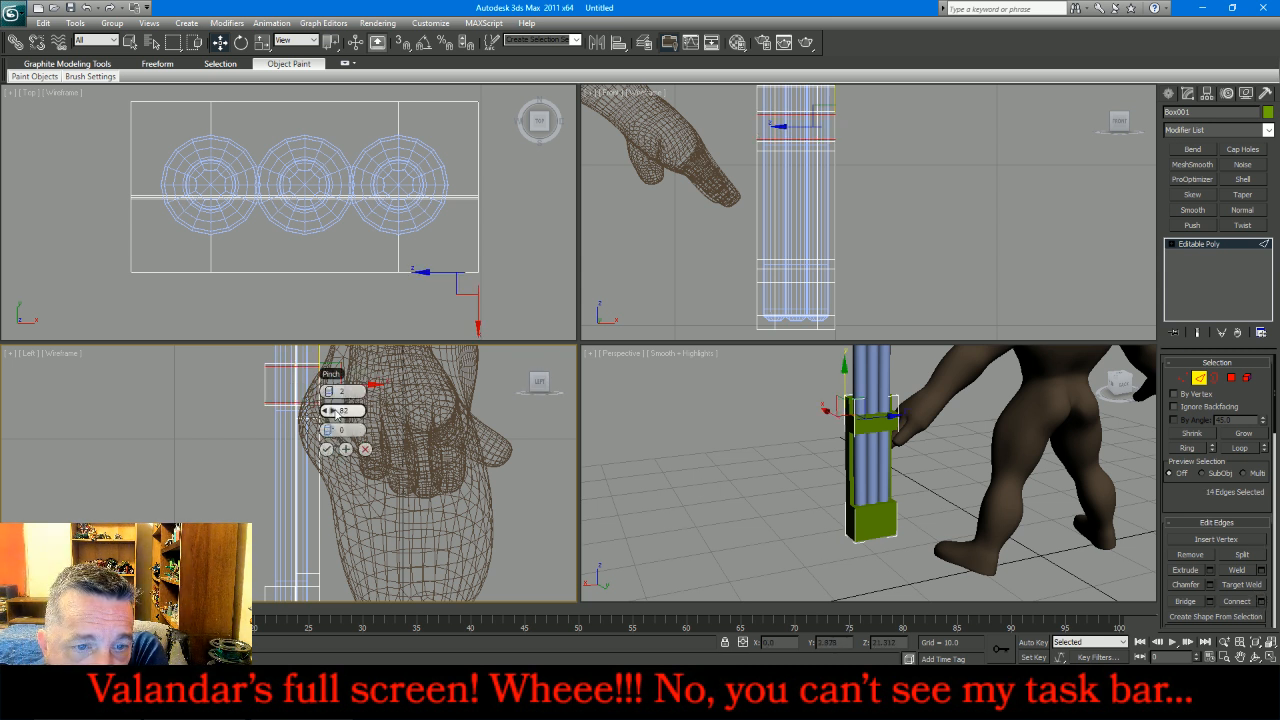
pyautogui.moveTo(333, 410); pyautogui.dragTo(361, 410)
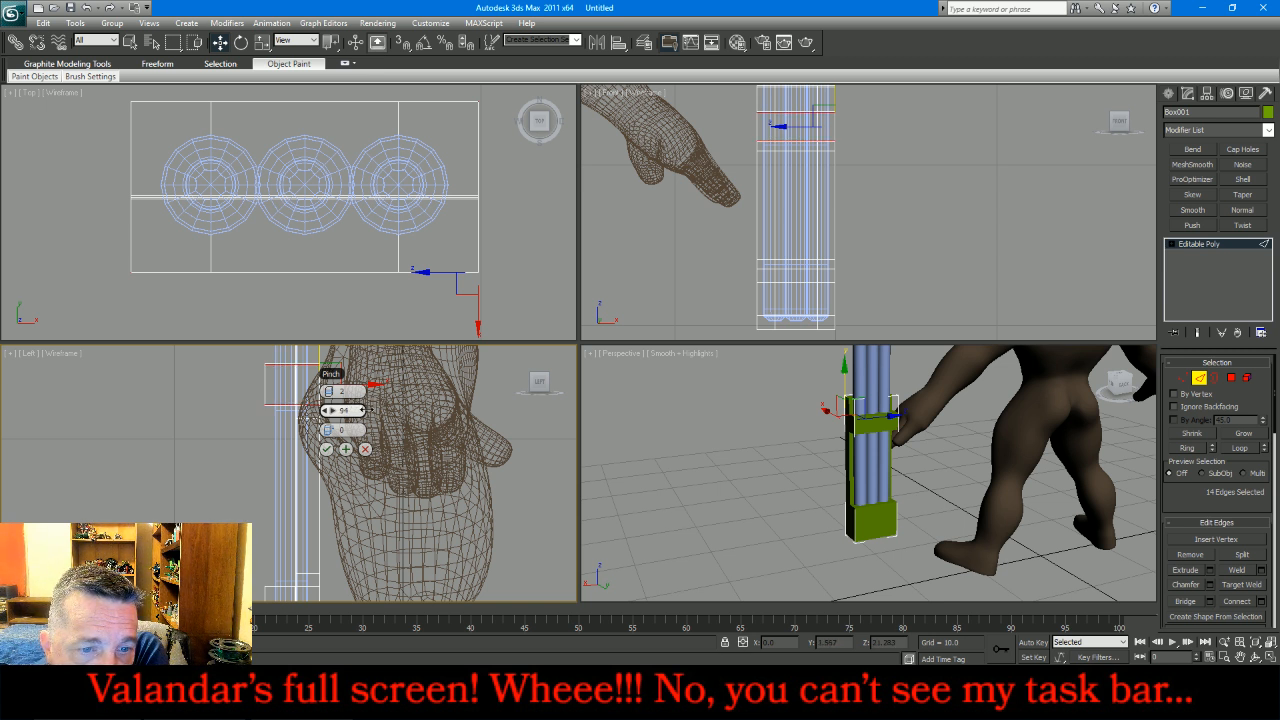
pyautogui.click(326, 449)
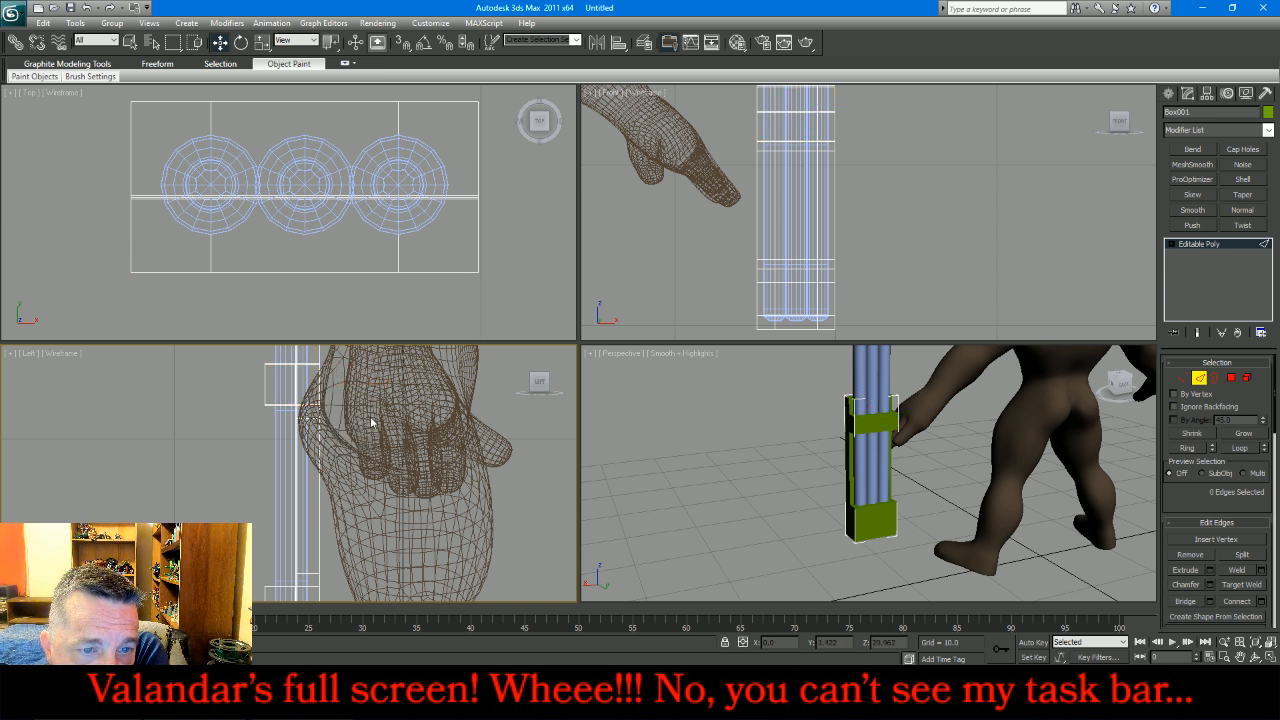
# Step: Raise the upper inner vertex row of the holder's bottom section to just below that section's rim
pyautogui.click(371, 422)
pyautogui.scroll(-3, 360, 363)
pyautogui.scroll(6, 308, 485)
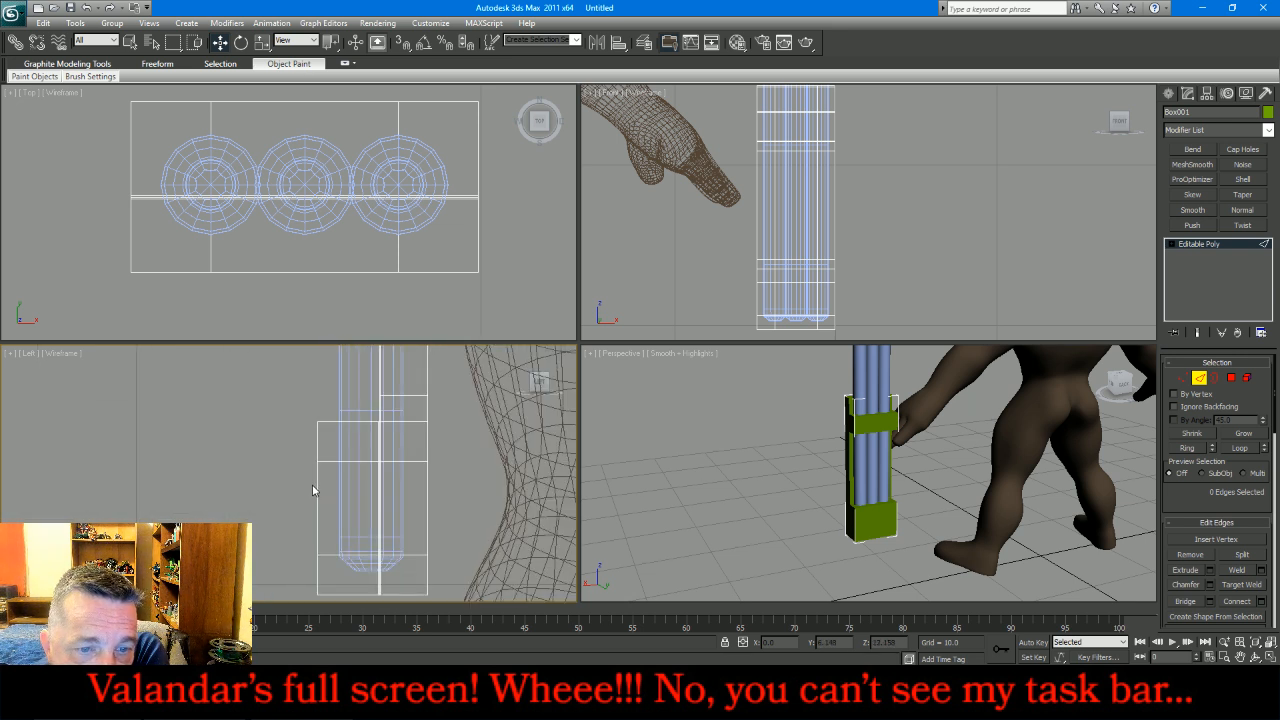
pyautogui.click(1183, 378)
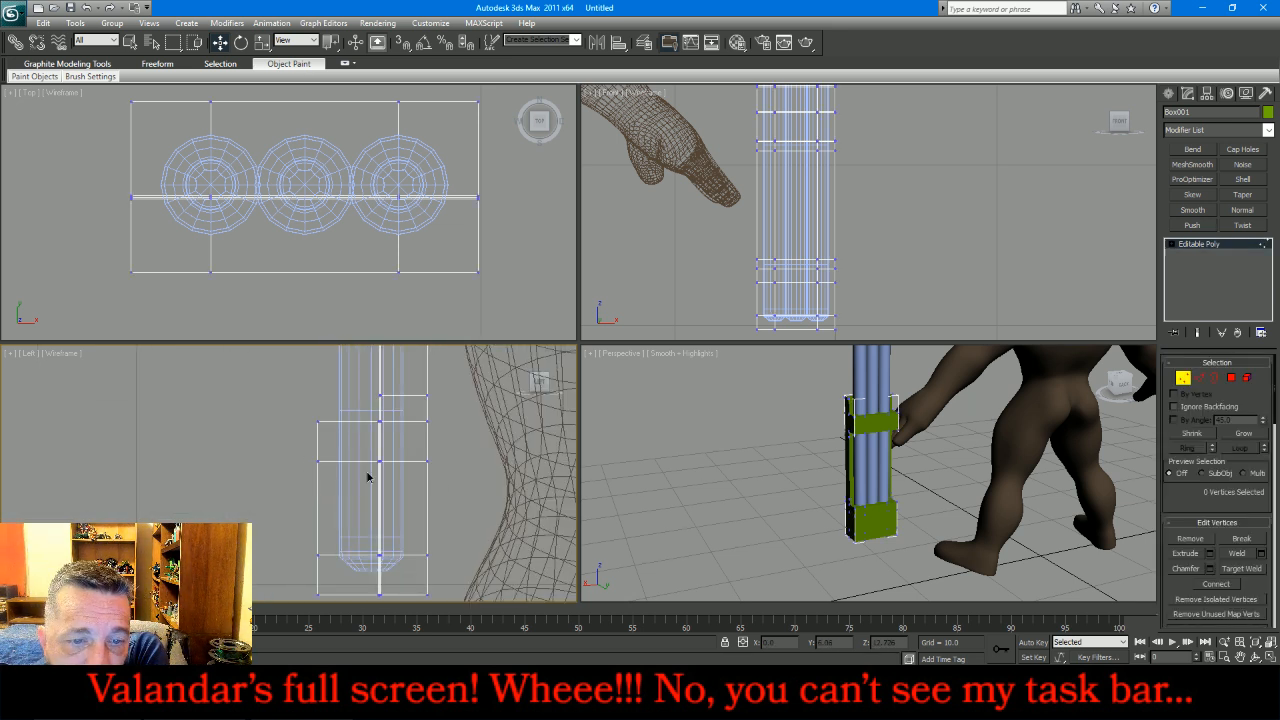
pyautogui.moveTo(290, 441); pyautogui.dragTo(461, 490)
pyautogui.moveTo(378, 424); pyautogui.dragTo(386, 388)
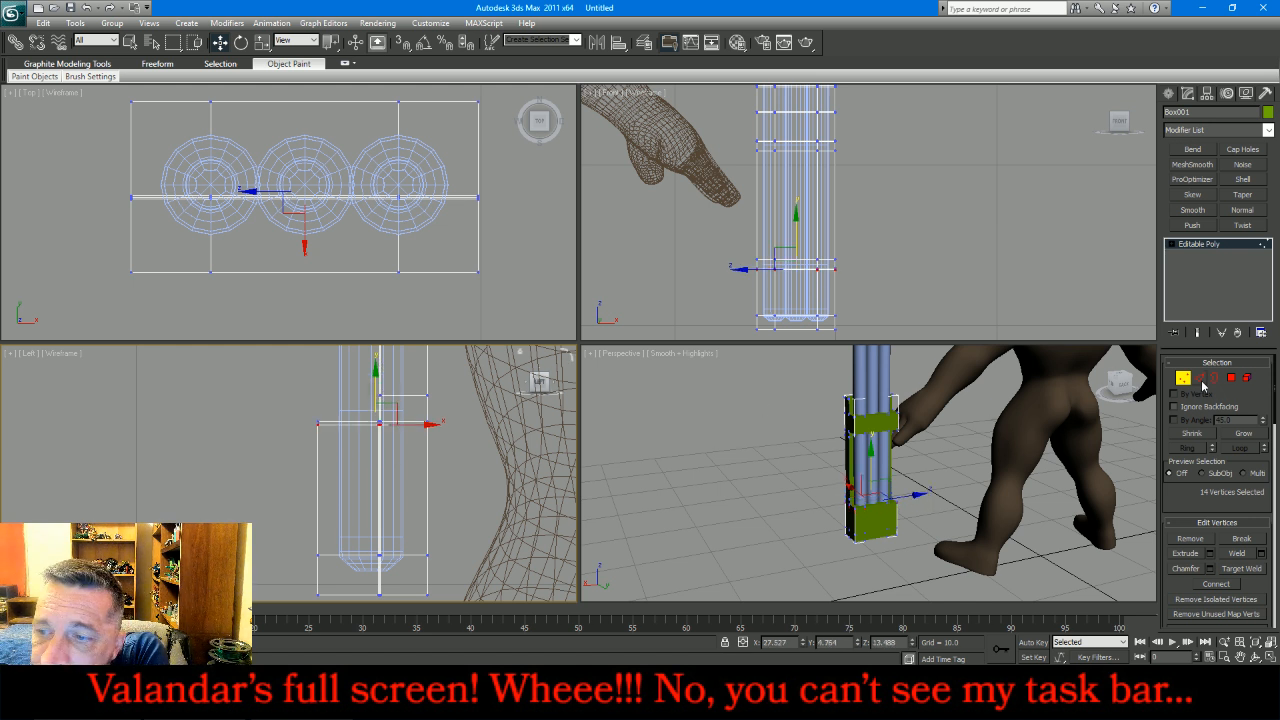
pyautogui.click(1183, 378)
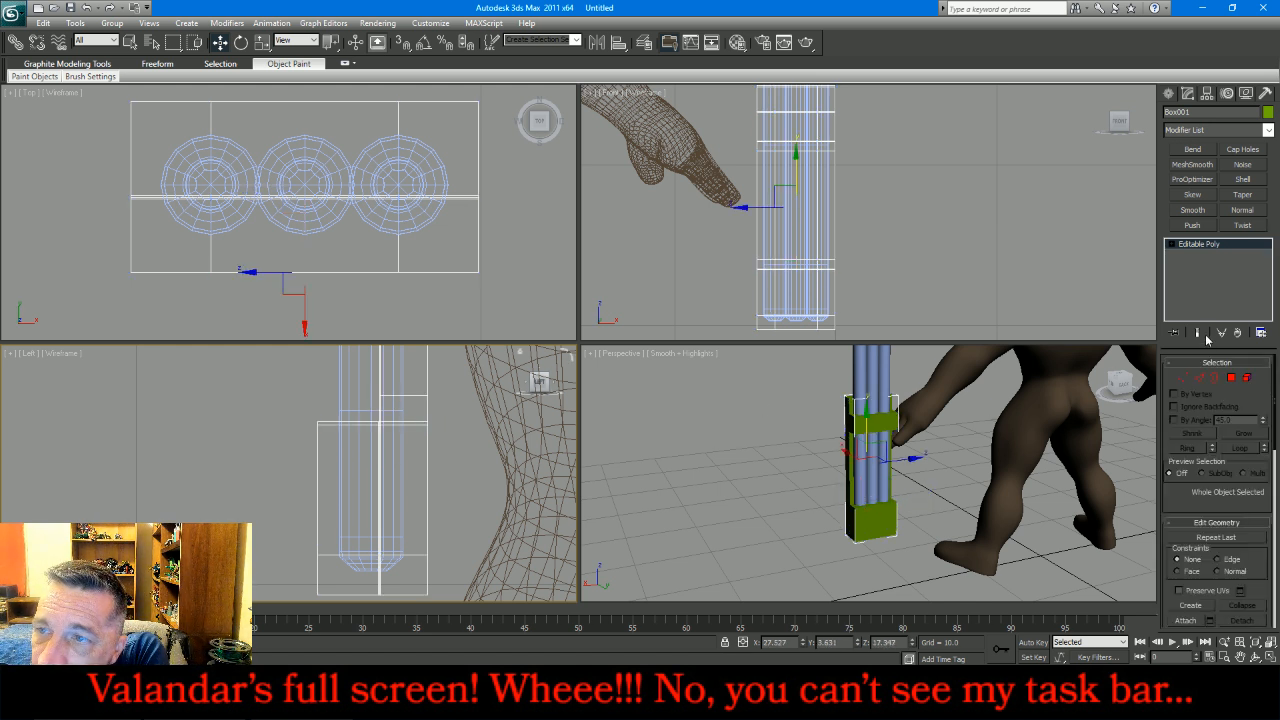
# Step: Apply MeshSmooth with 2 iterations to the holder and collapse its whole modifier stack
pyautogui.click(1192, 164)
pyautogui.click(1261, 456)
pyautogui.press('e')
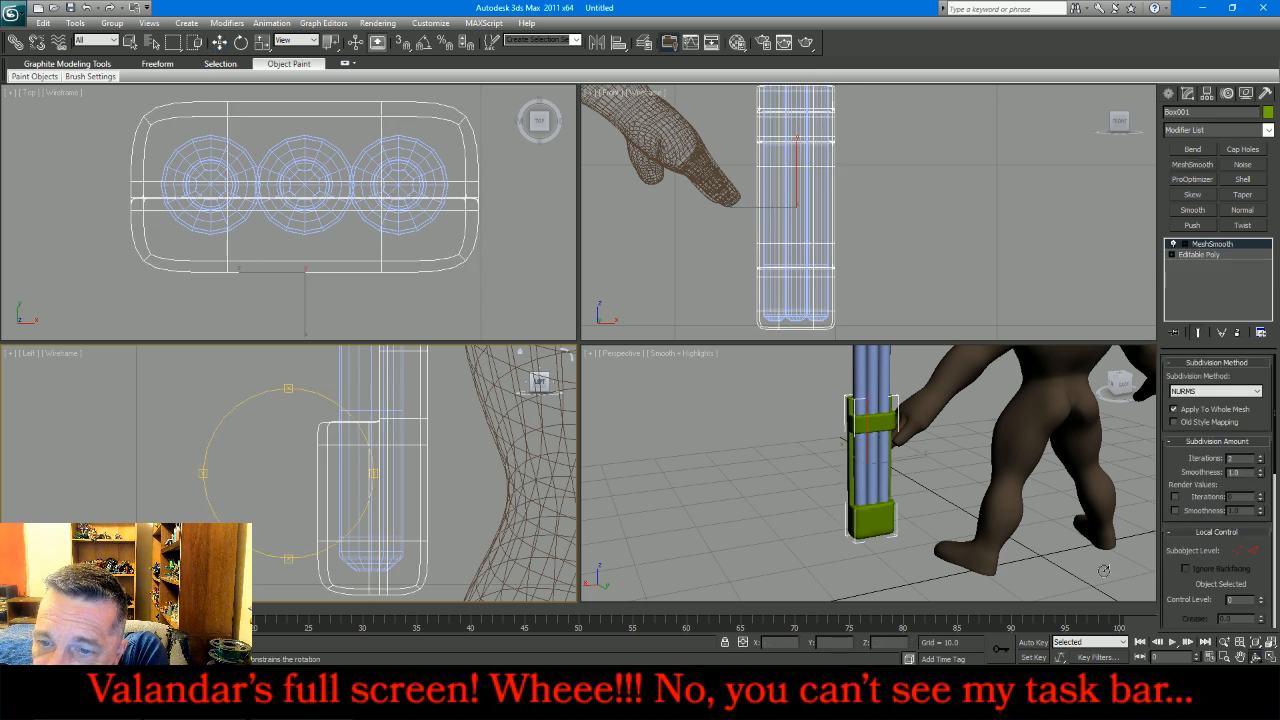
pyautogui.keyDown('alt'); pyautogui.moveTo(898, 468); pyautogui.dragTo(870, 430, button='middle'); pyautogui.keyUp('alt')
pyautogui.rightClick(1231, 248)
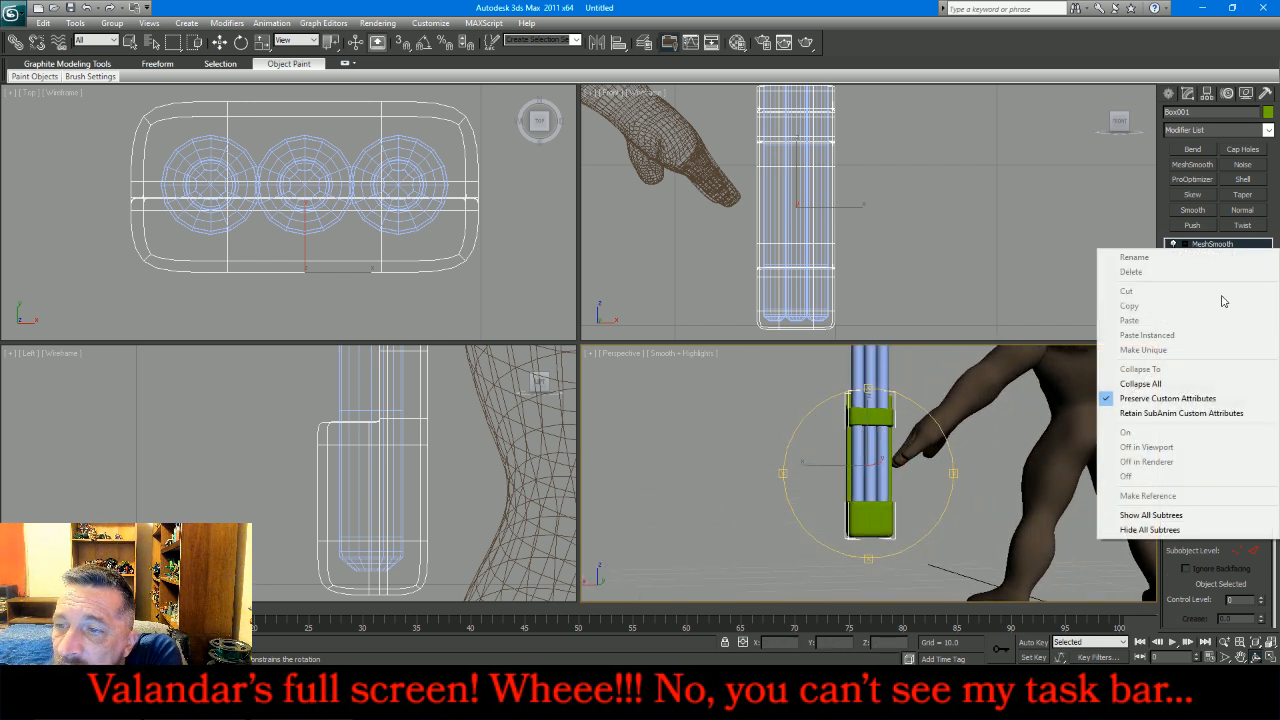
pyautogui.click(1199, 388)
# Step: Attach the three pointed poles to the holder as one object and frame it in the views
pyautogui.click(1190, 621)
pyautogui.click(1192, 622)
pyautogui.press('z')
pyautogui.rightClick(934, 487)
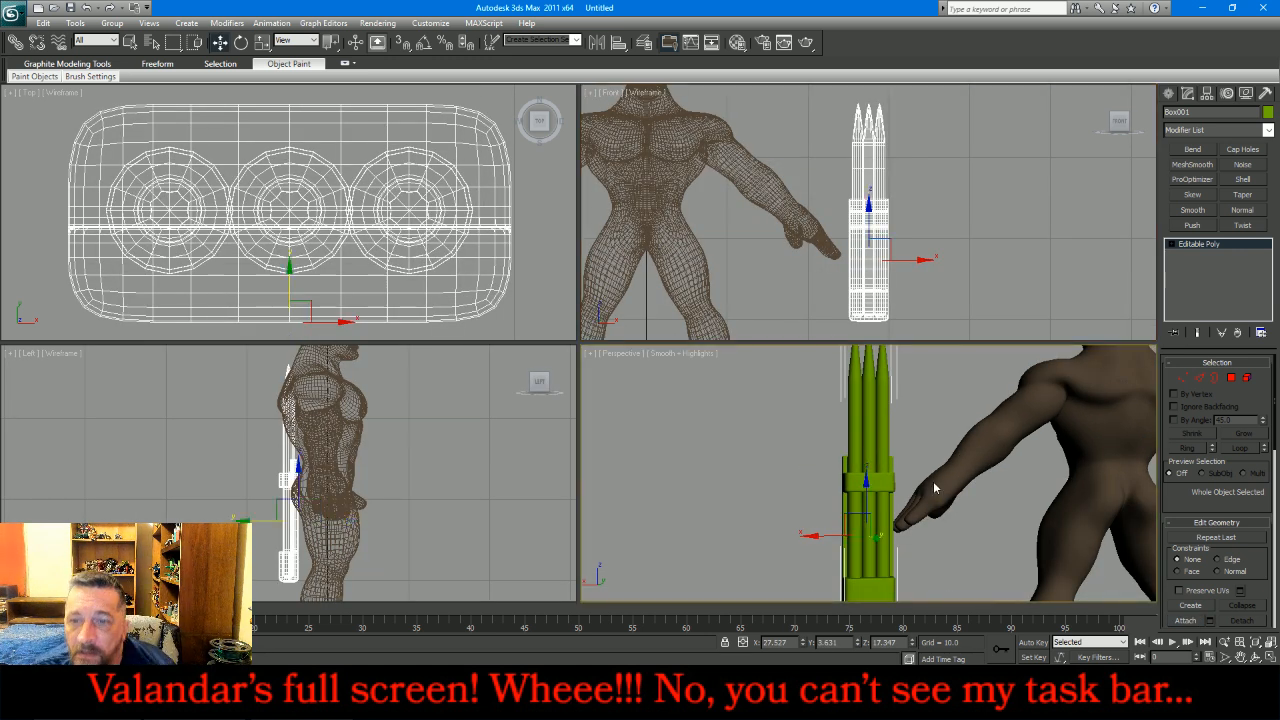
# Step: Place the combined poles and holder diagonally across the figure's back, rotated to about 44° in the front view
pyautogui.scroll(-3, 934, 487)
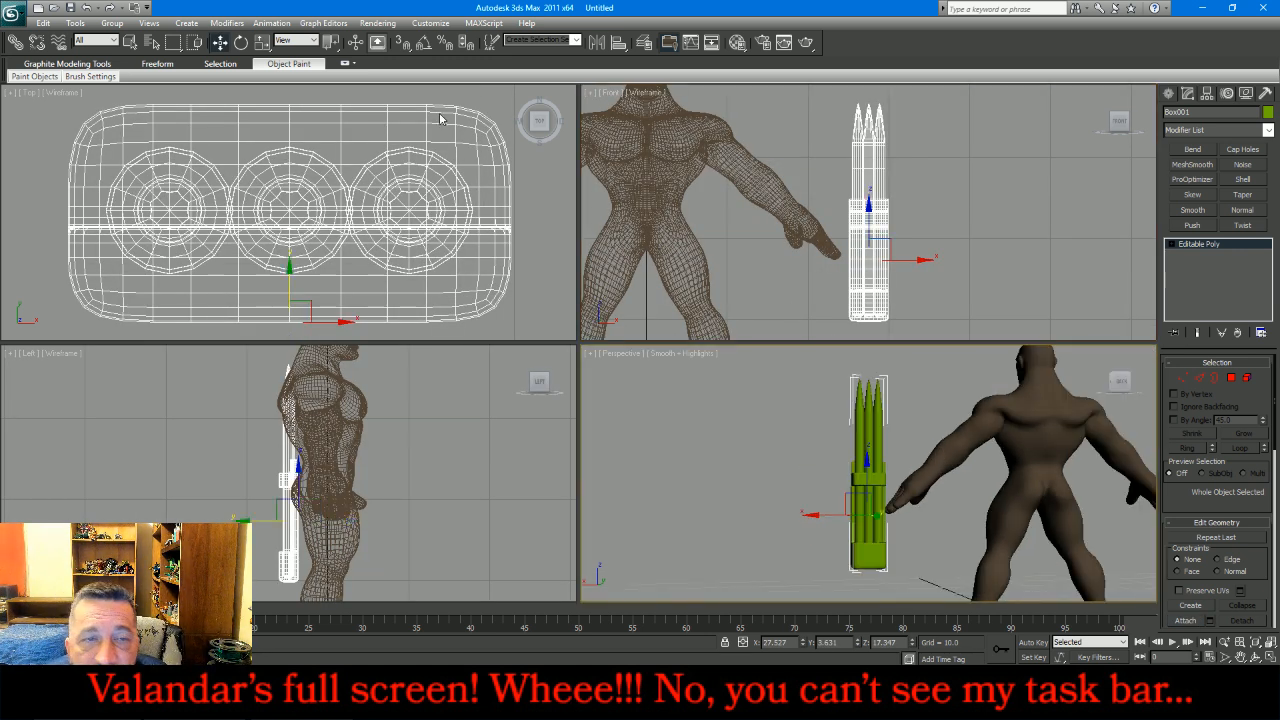
pyautogui.click(241, 42)
pyautogui.rightClick(905, 200)
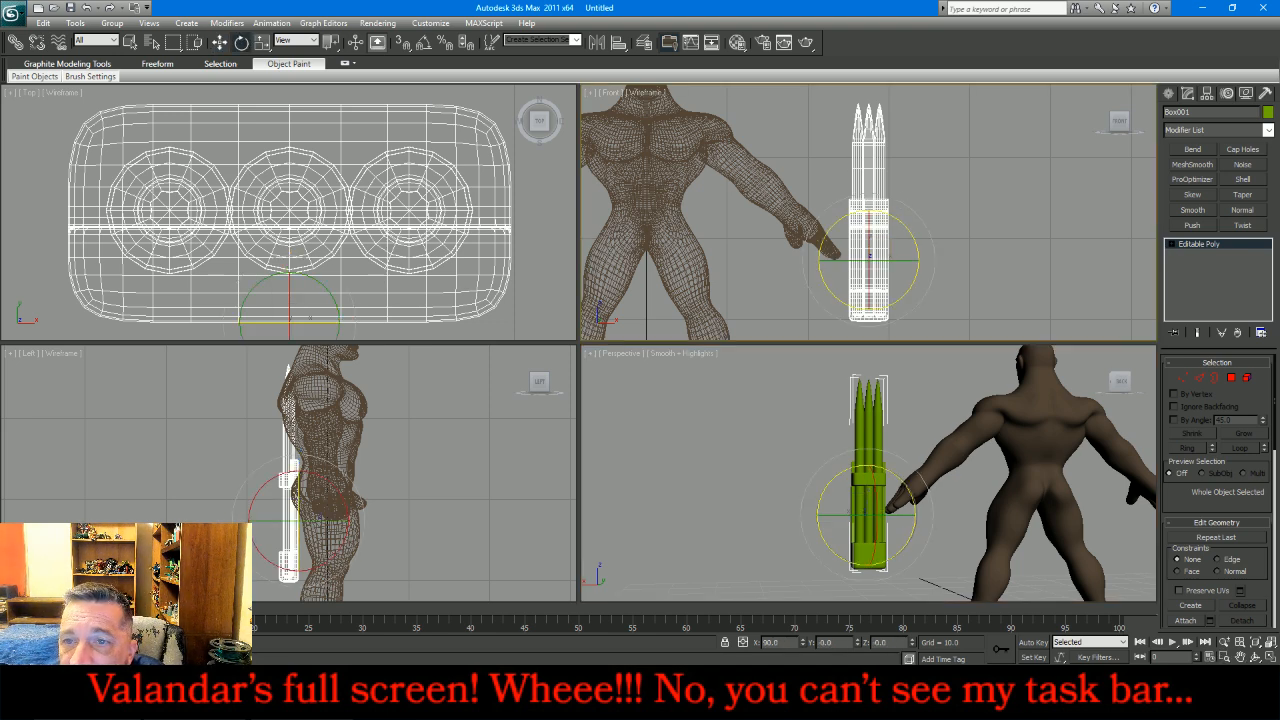
pyautogui.moveTo(917, 230); pyautogui.dragTo(674, 150)
pyautogui.click(220, 43)
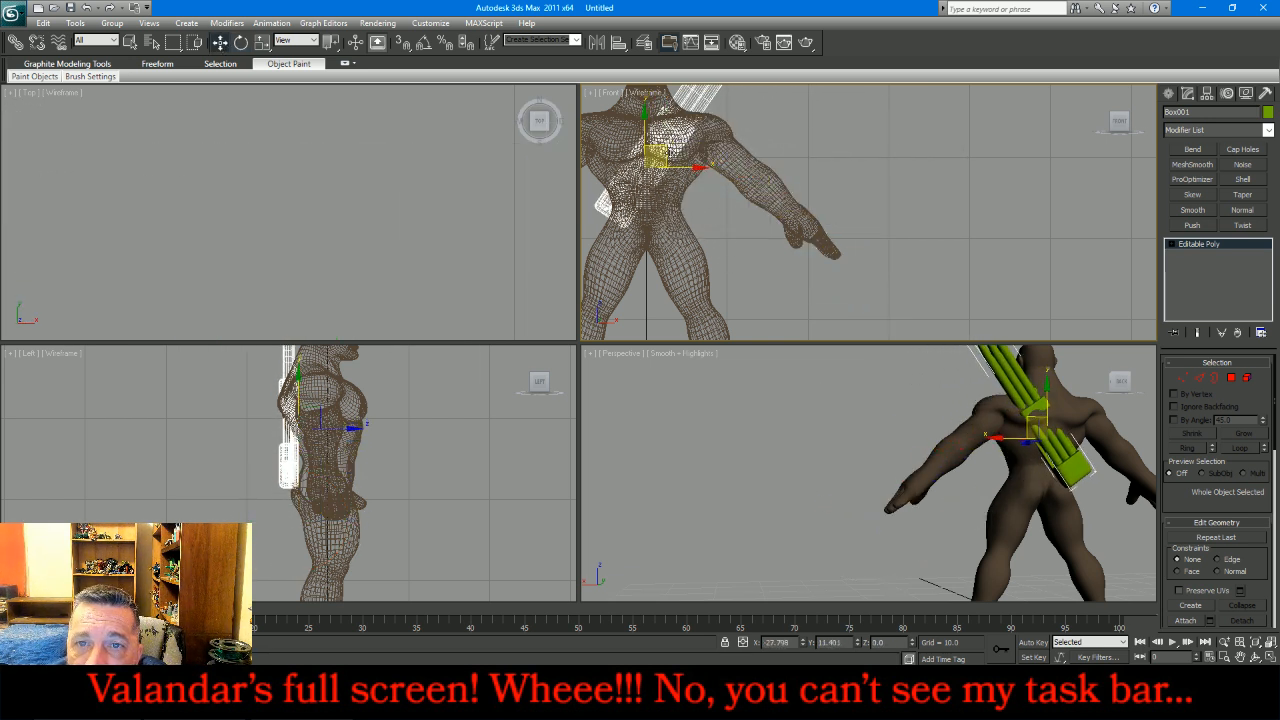
pyautogui.scroll(-3, 850, 285)
pyautogui.scroll(2, 747, 220)
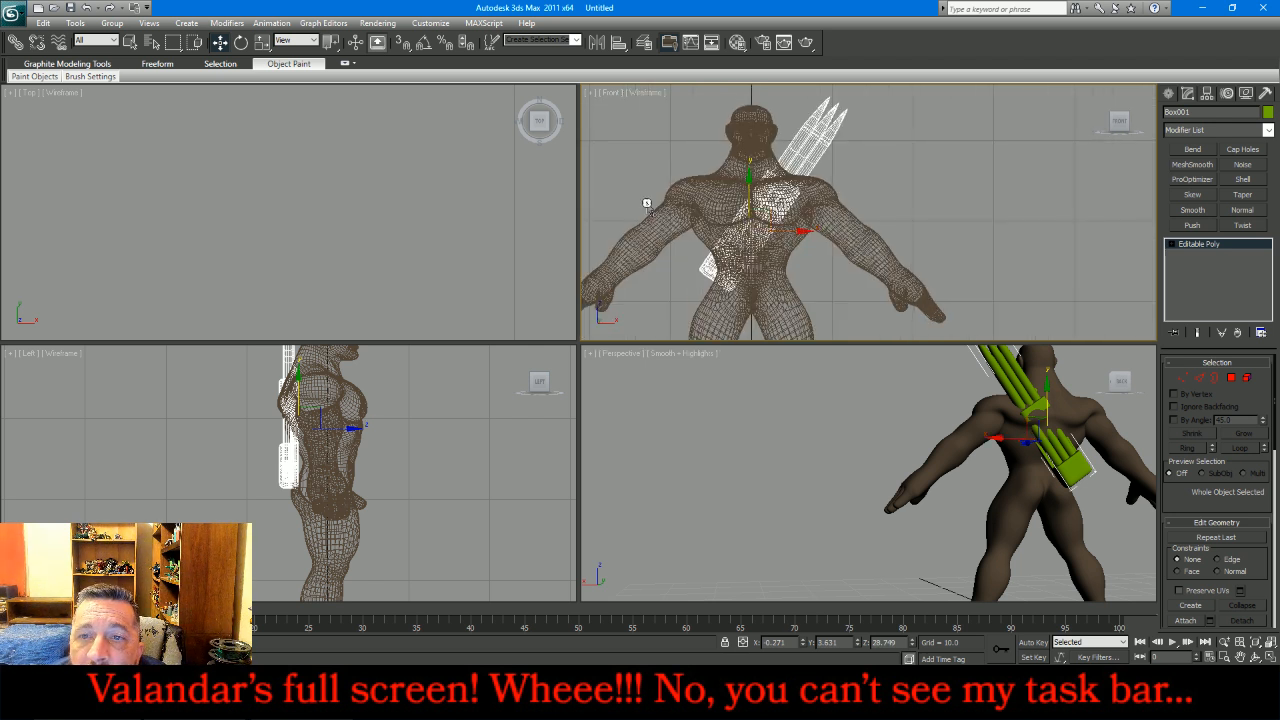
pyautogui.click(241, 42)
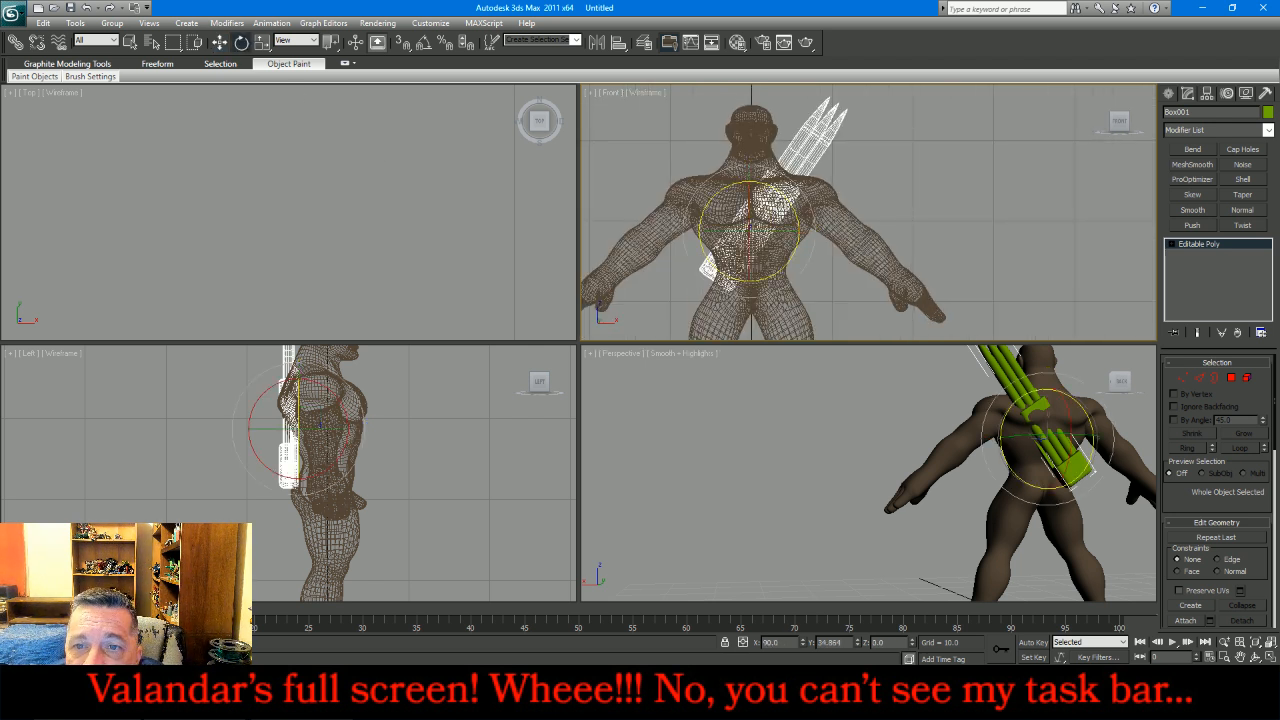
pyautogui.moveTo(790, 203); pyautogui.dragTo(783, 212)
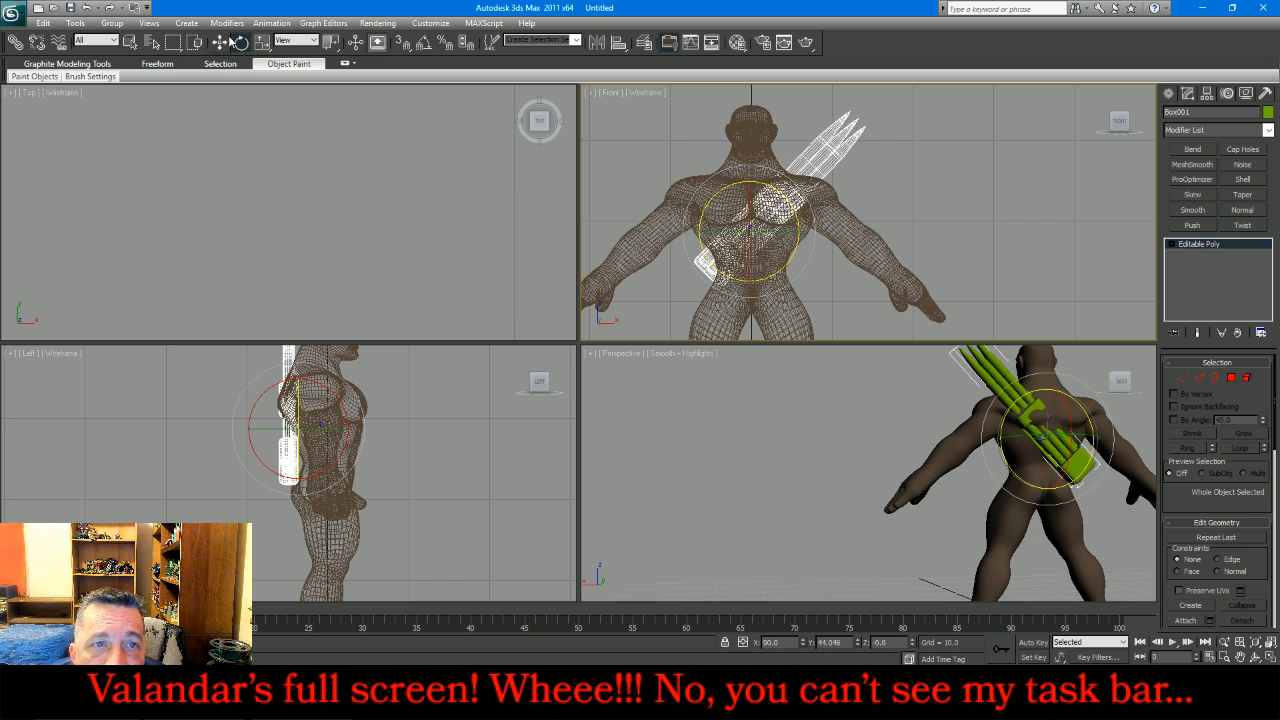
# Step: Shift the poles and holder slightly rearward, away from the figure's back
pyautogui.click(219, 42)
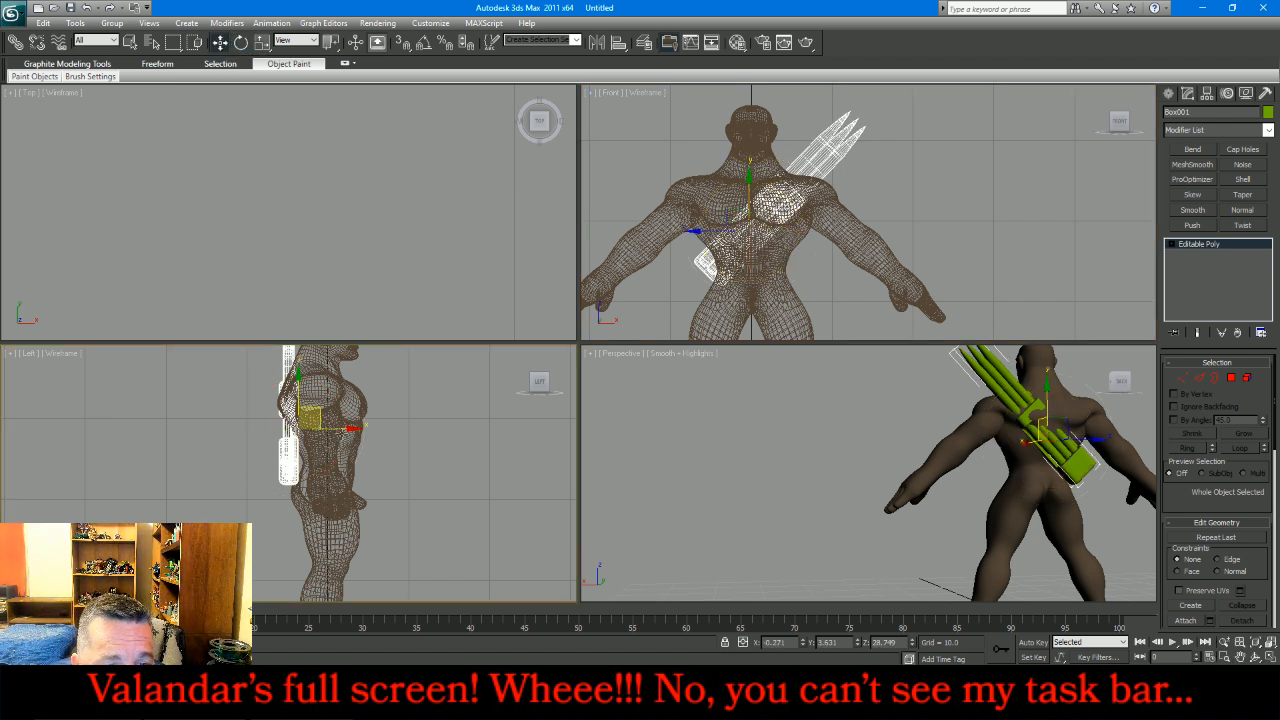
pyautogui.click(330, 435)
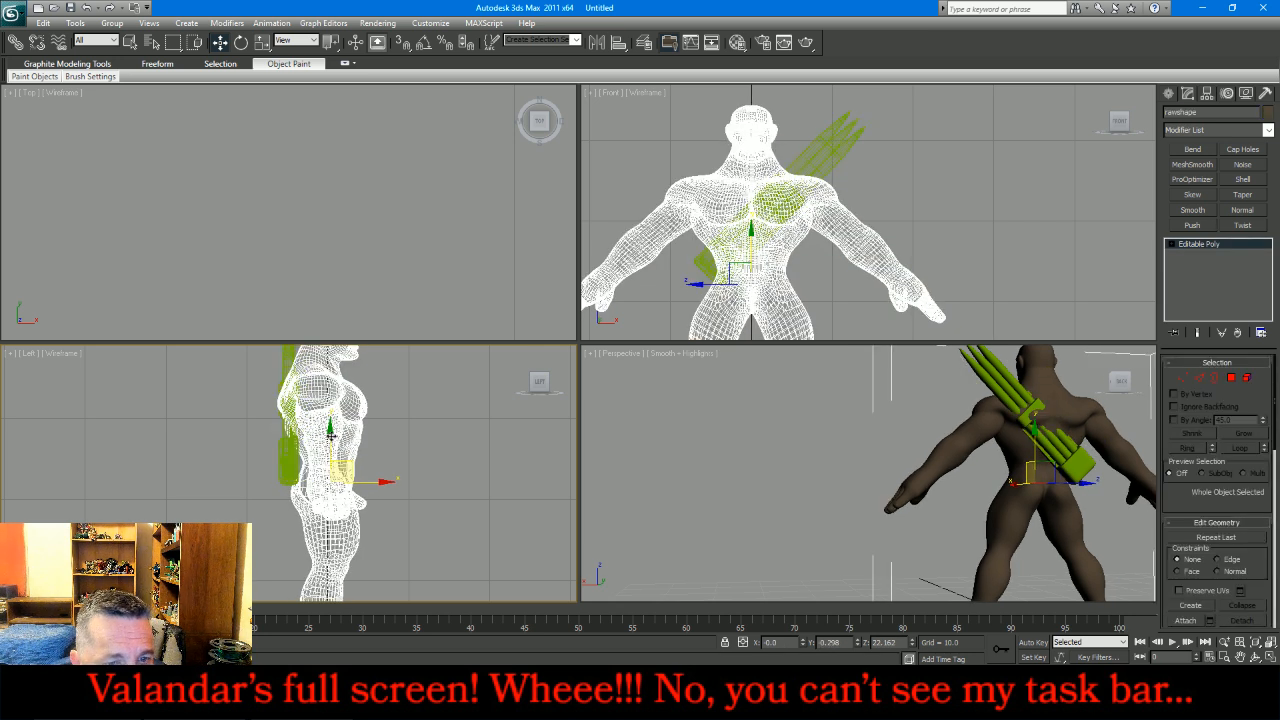
pyautogui.click(336, 431)
pyautogui.moveTo(340, 428); pyautogui.dragTo(333, 429)
pyautogui.click(241, 42)
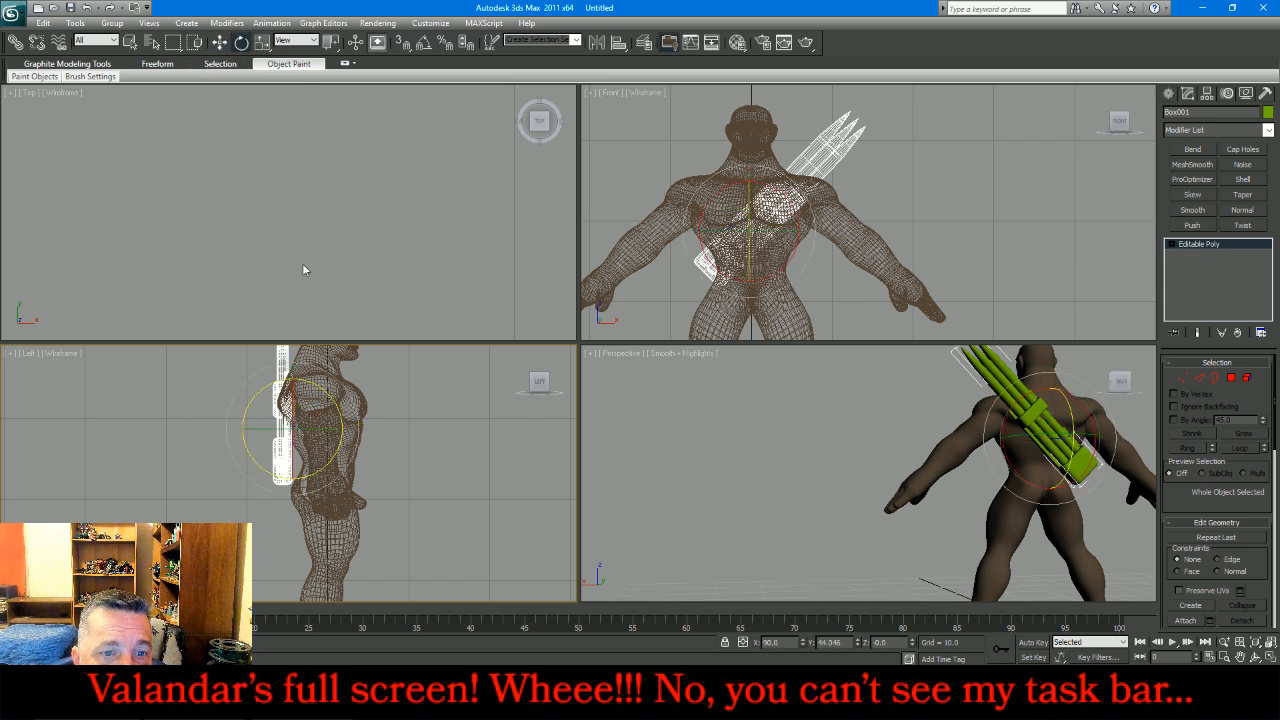
# Step: Tilt the combined poles and holder in the left view so they follow the slope of the figure's back
pyautogui.moveTo(268, 384); pyautogui.dragTo(250, 398)
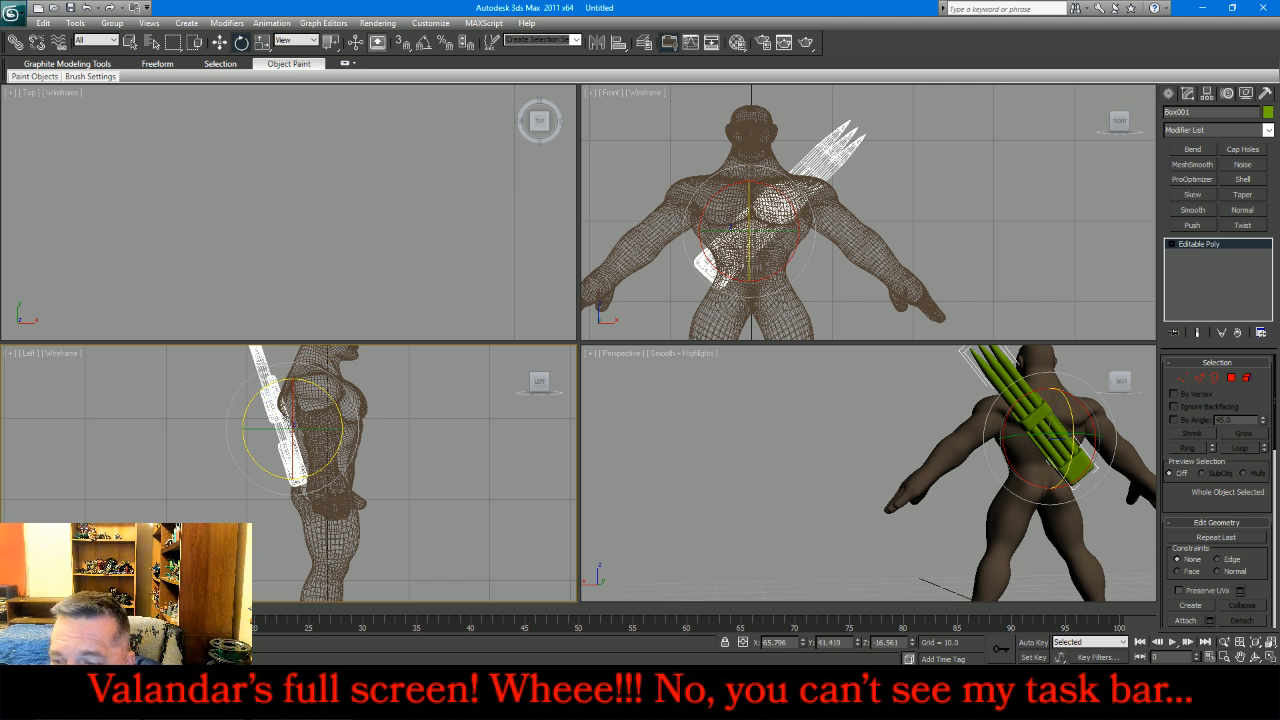
pyautogui.click(1258, 657)
pyautogui.moveTo(890, 472); pyautogui.dragTo(750, 484)
pyautogui.scroll(-5, 844, 475)
pyautogui.moveTo(844, 475); pyautogui.dragTo(610, 480)
pyautogui.click(129, 43)
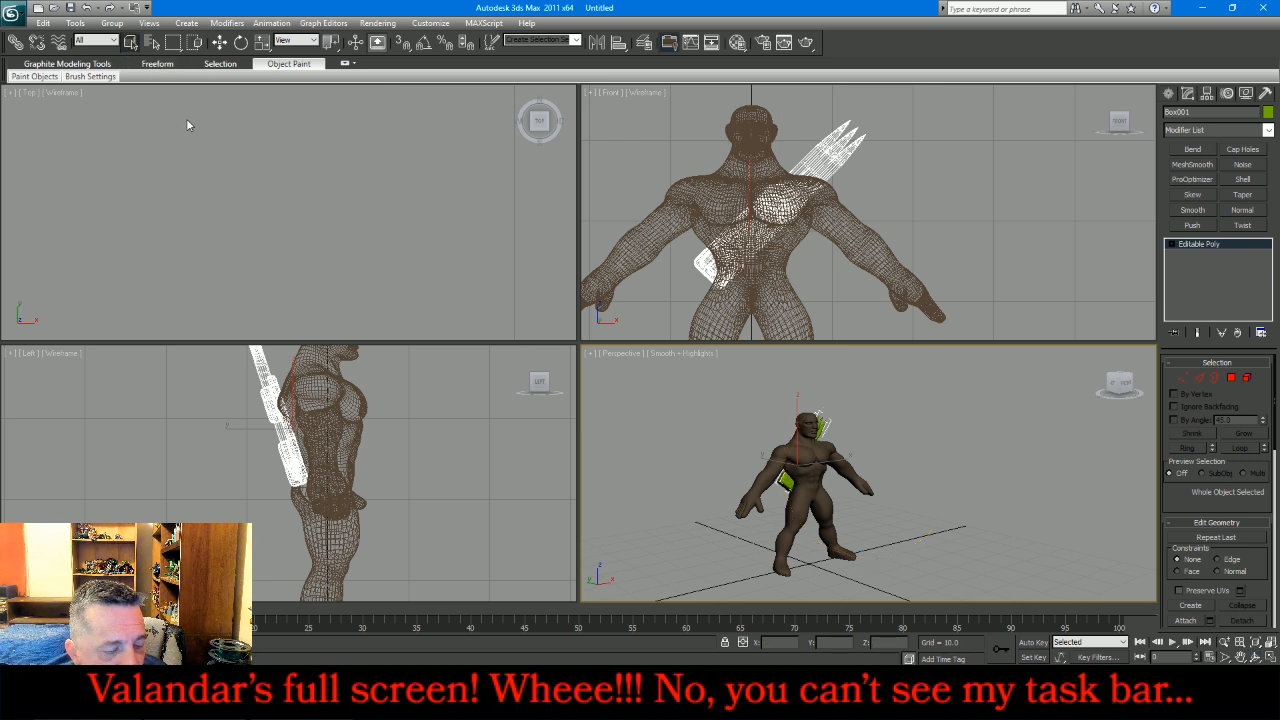
pyautogui.press('z')
# Step: Start an export of the poles and holder and browse to the Bugbear folder inside BroadcastMiniatures > New
pyautogui.click(12, 13)
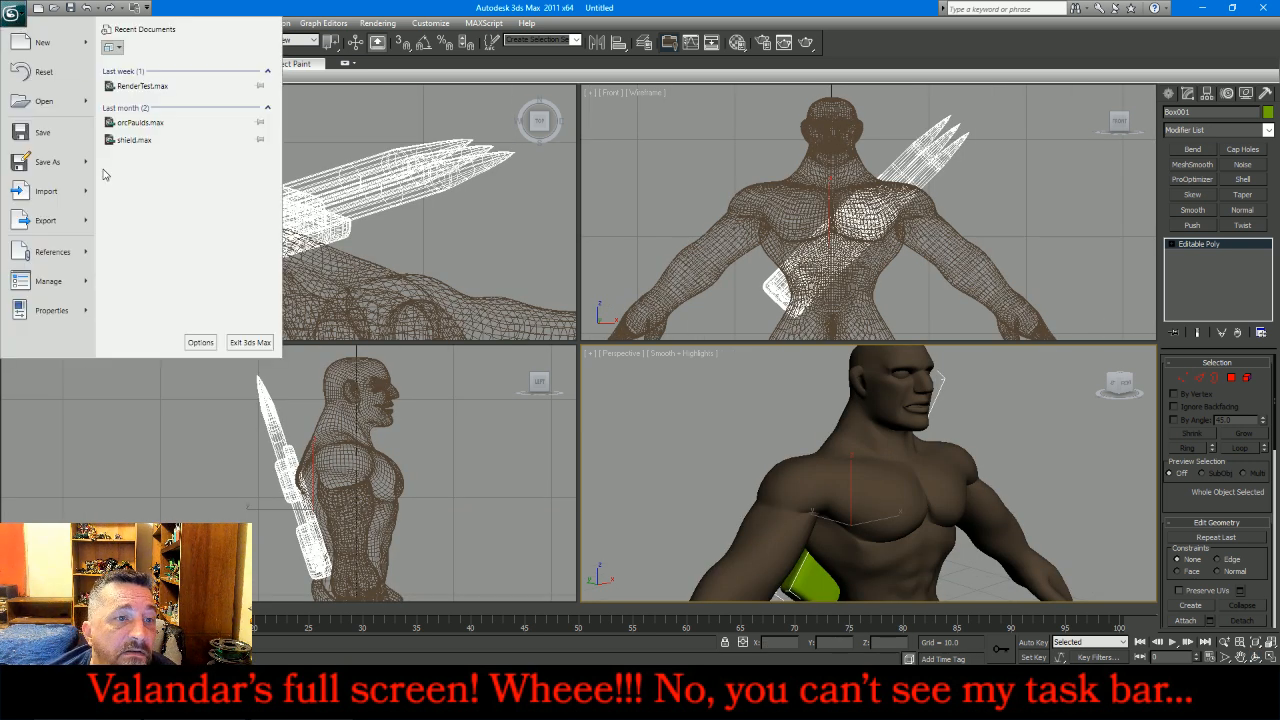
pyautogui.moveTo(60, 220)
pyautogui.click(182, 125)
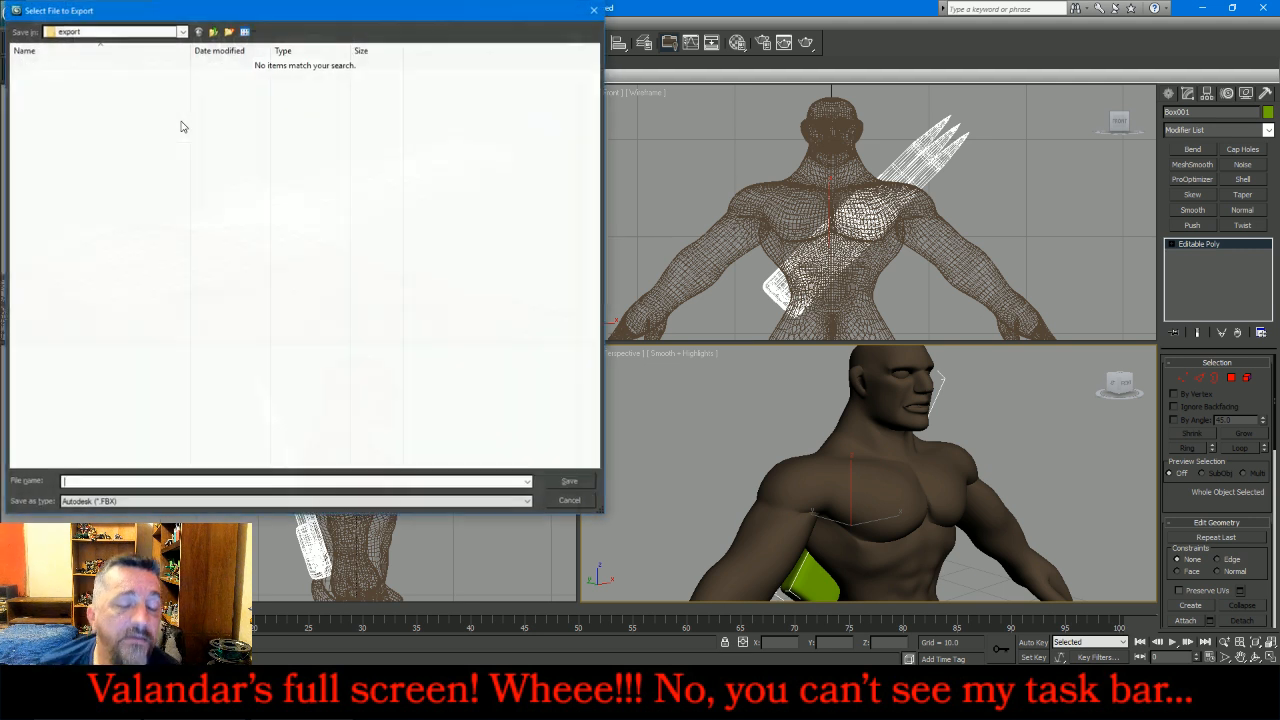
pyautogui.click(213, 31)
pyautogui.doubleClick(65, 60)
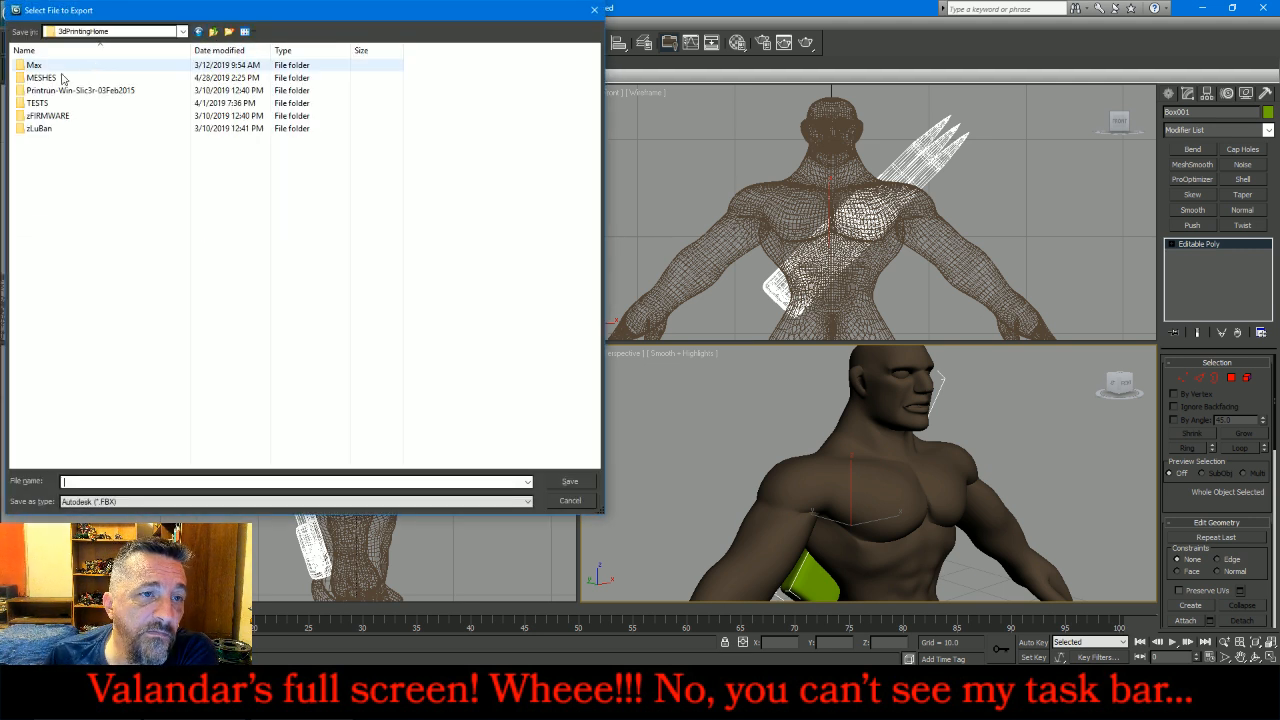
pyautogui.doubleClick(50, 83)
pyautogui.doubleClick(45, 84)
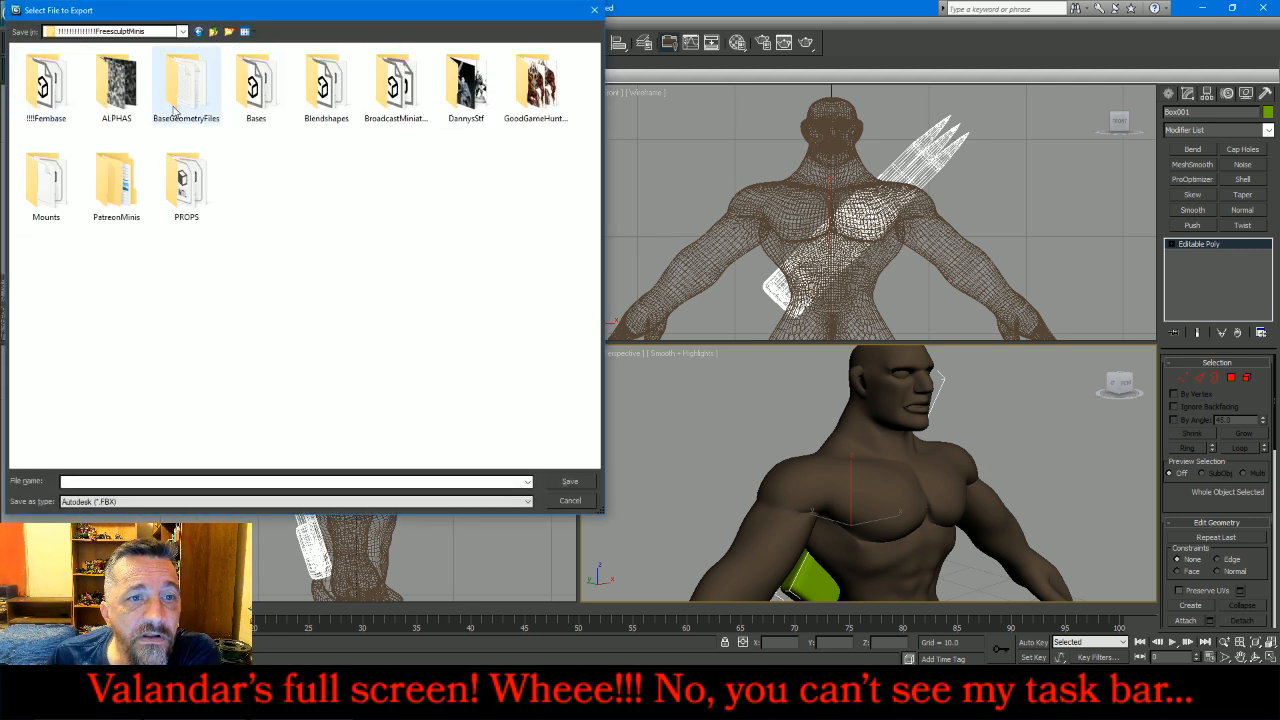
pyautogui.click(397, 101)
pyautogui.doubleClick(397, 101)
pyautogui.doubleClick(45, 85)
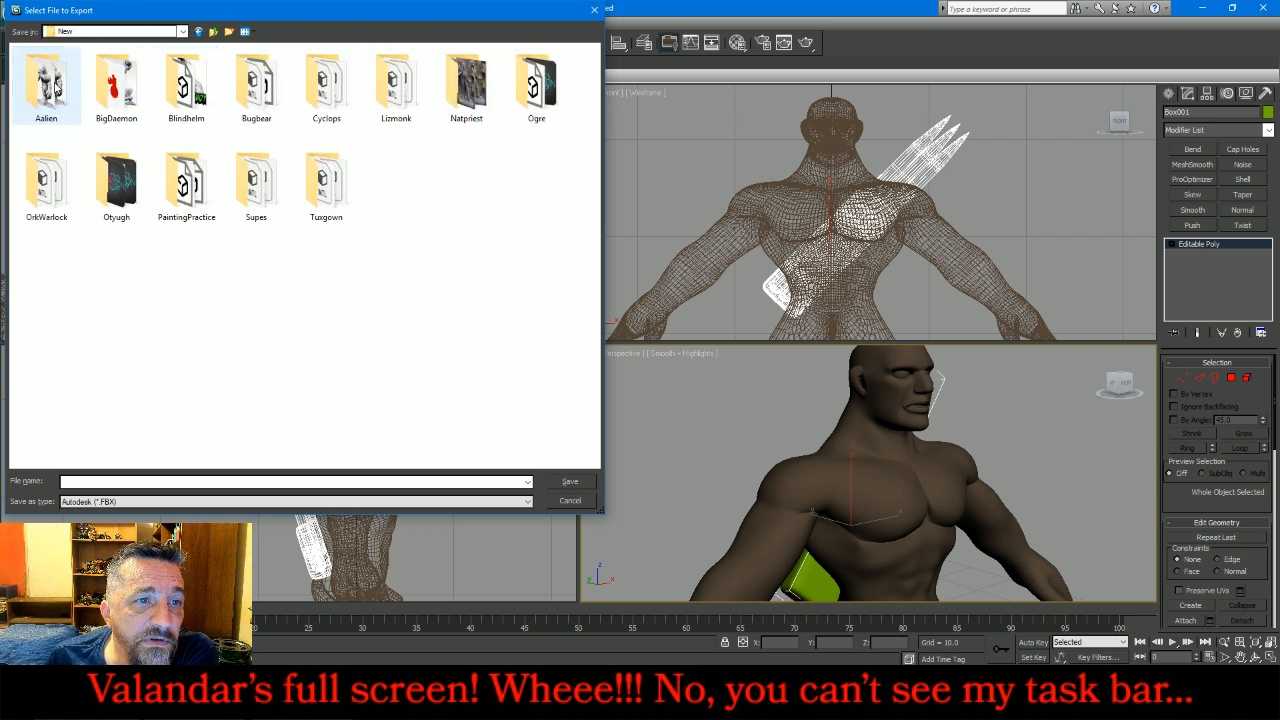
pyautogui.doubleClick(252, 83)
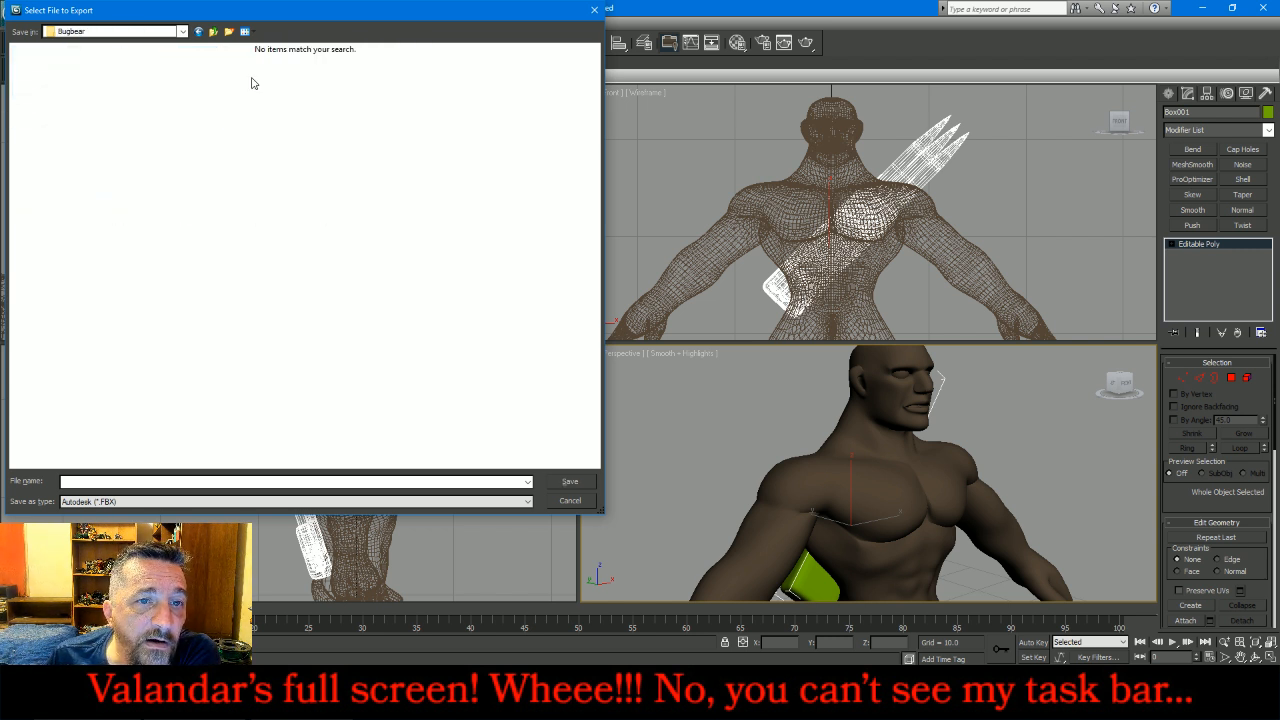
# Step: Export the poles and holder as Javbase in gw::OBJ-Exporter format, keeping the YZ-axis flip and quad faces
pyautogui.click(242, 498)
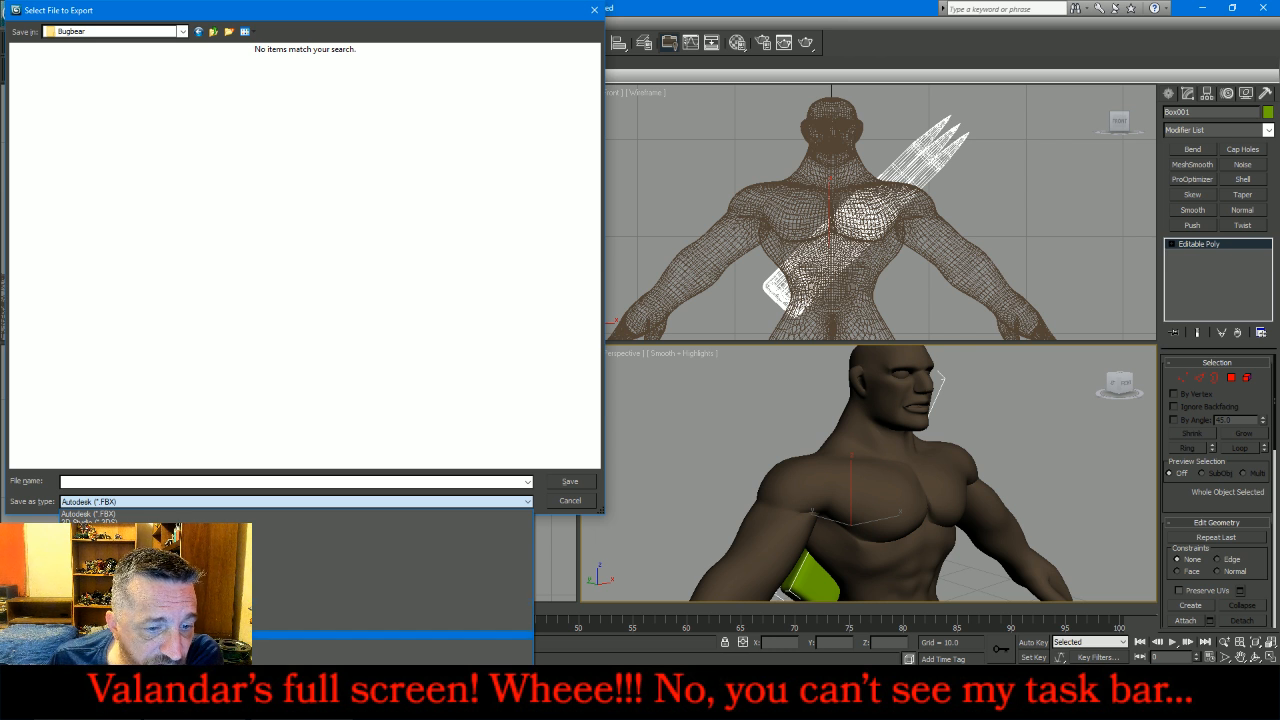
pyautogui.click(200, 643)
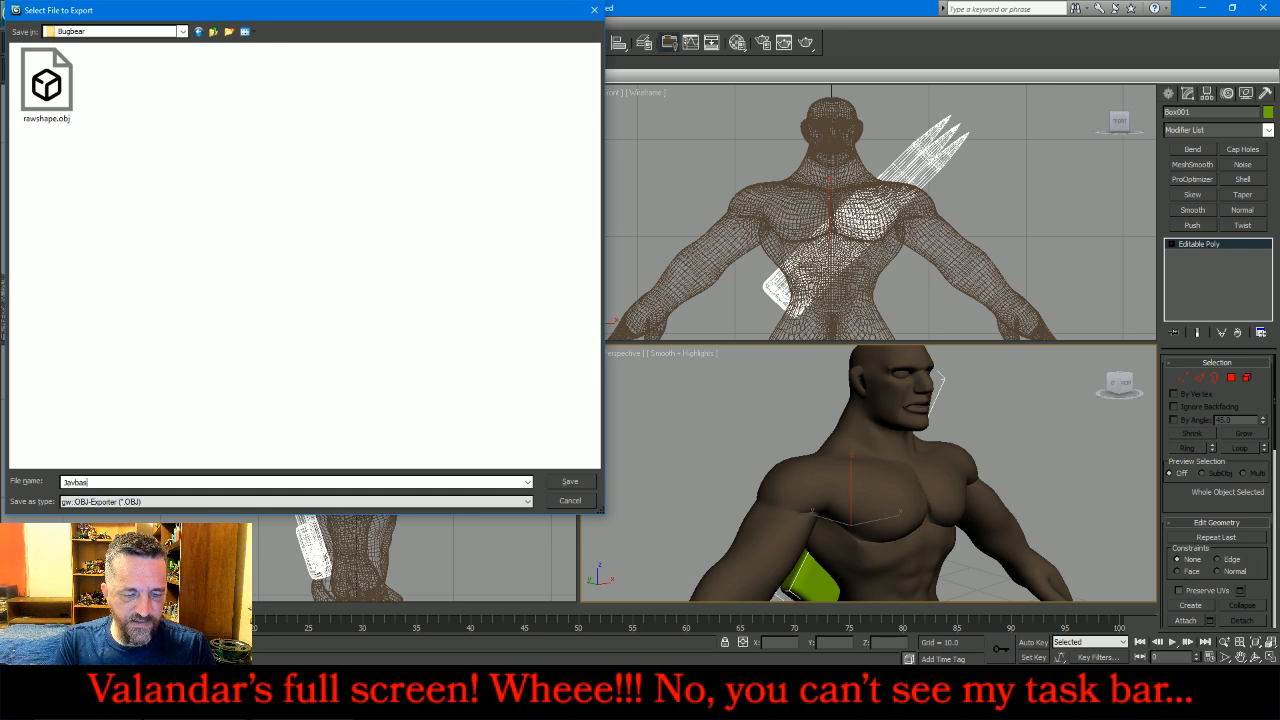
pyautogui.press('Return')
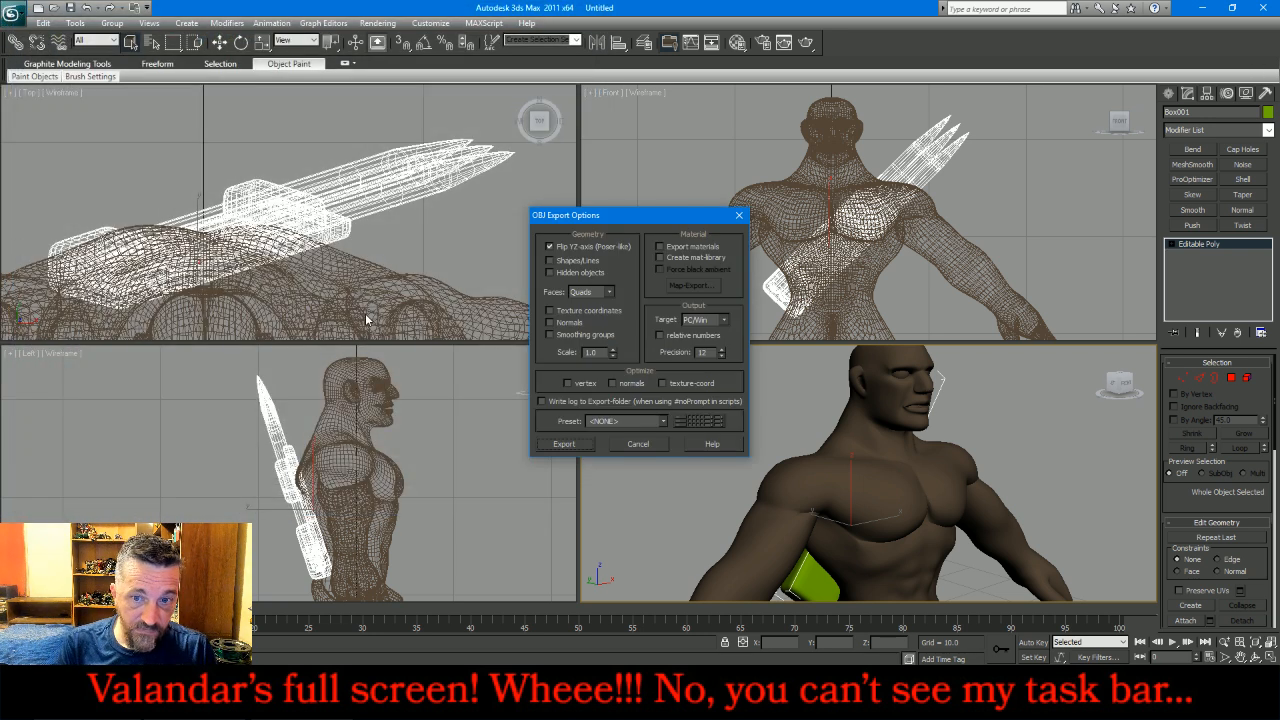
pyautogui.click(564, 444)
pyautogui.click(780, 447)
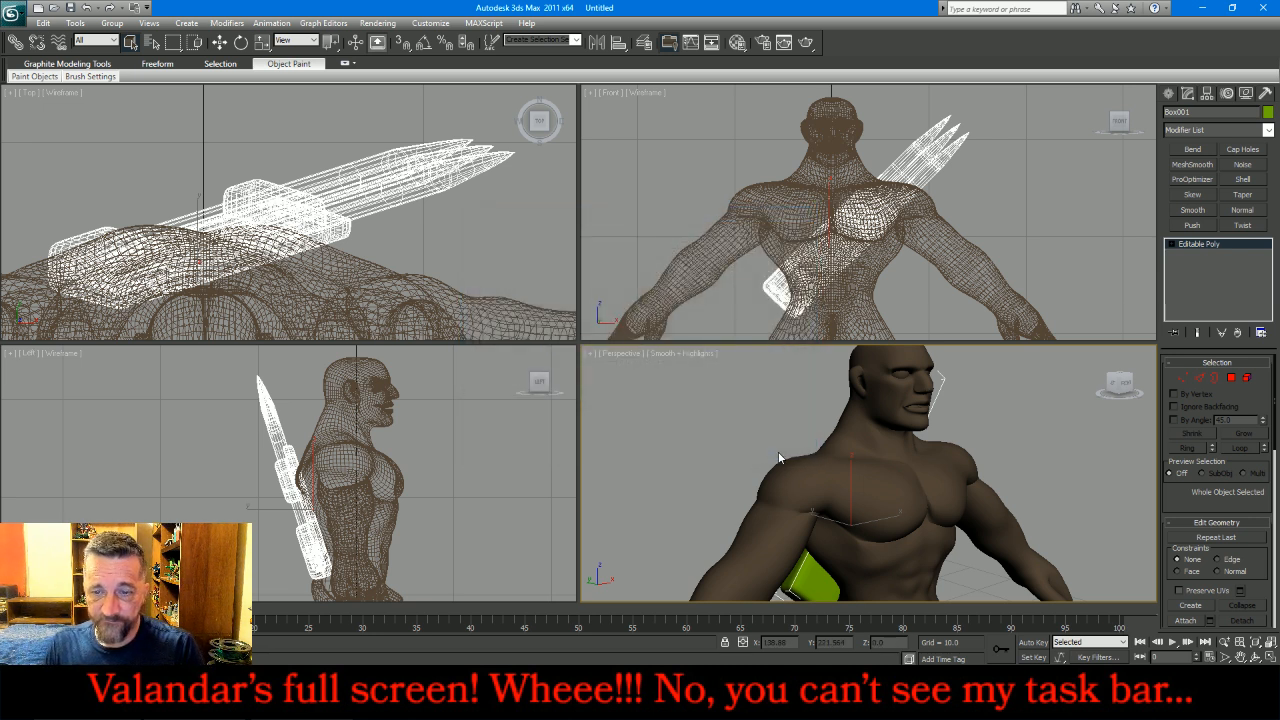
# Step: Delete the poles and holder from the scene and switch to DAZ Studio
pyautogui.press('Delete')
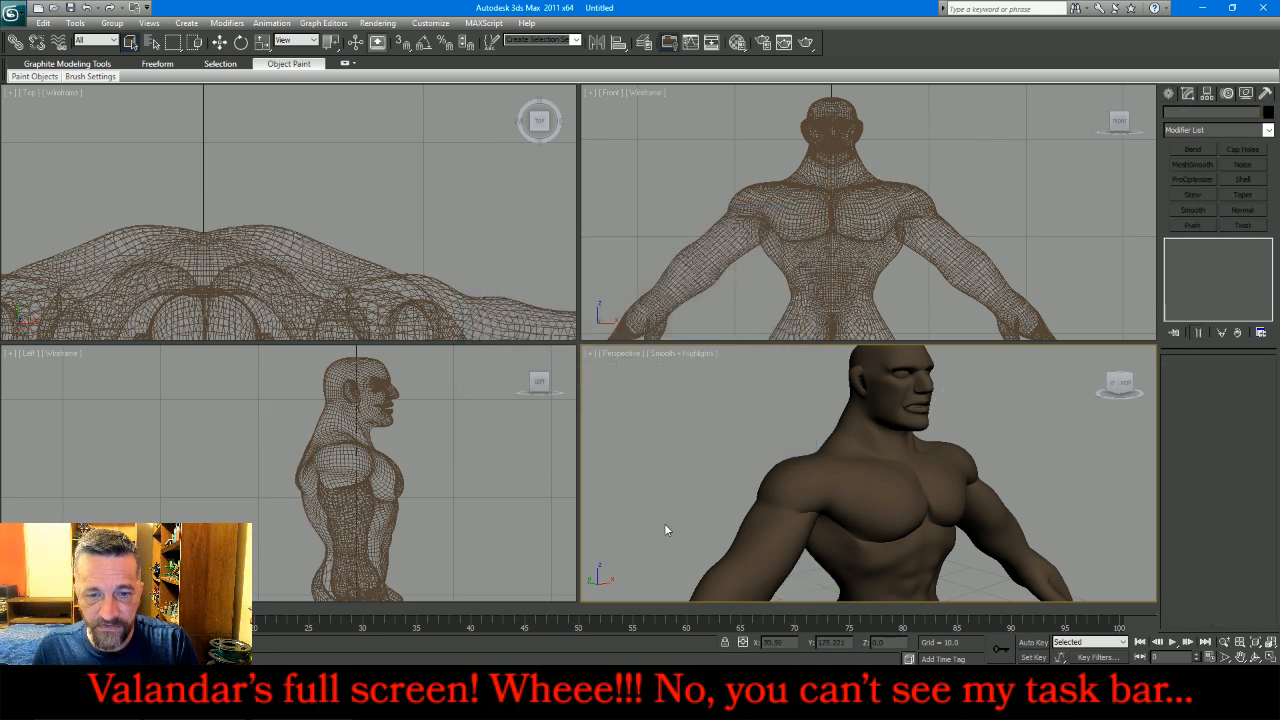
pyautogui.hotkey('alt', 'Tab')
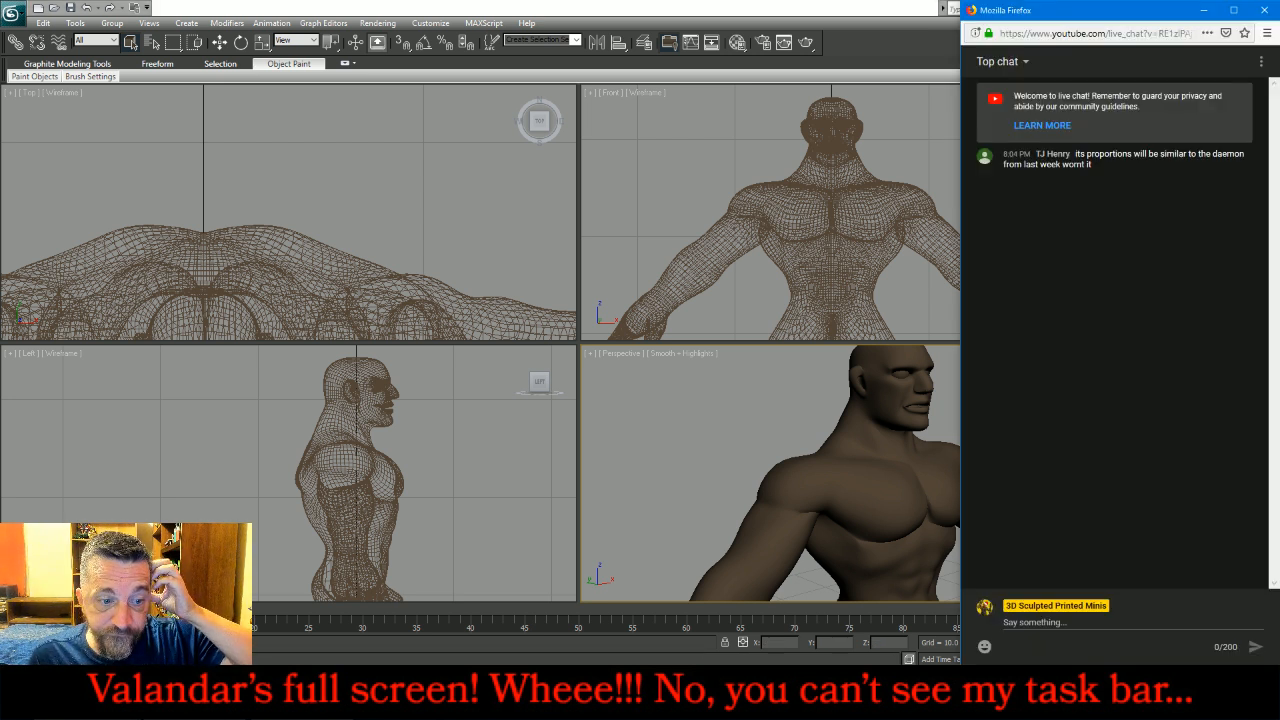
pyautogui.hotkey('alt', 'Tab')
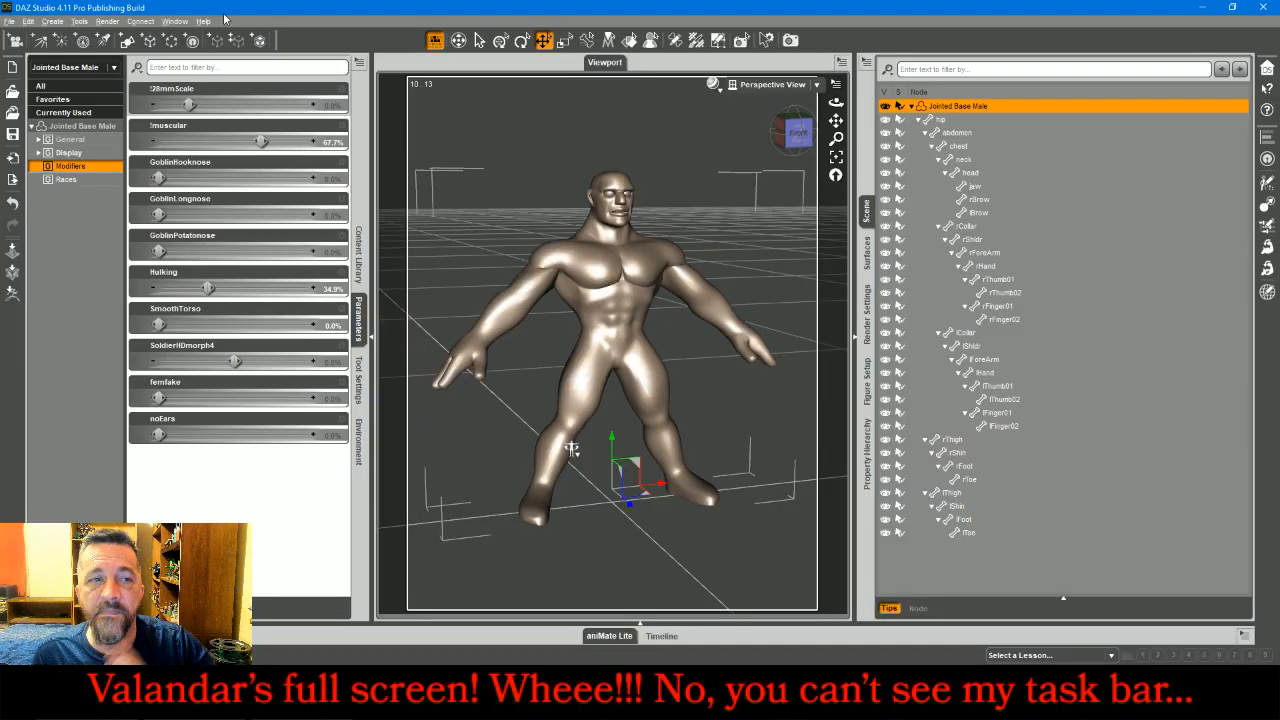
# Step: Import Javbase.obj from the BroadcastMiniatures > New > Bugbear folder into the figure's scene
pyautogui.click(9, 21)
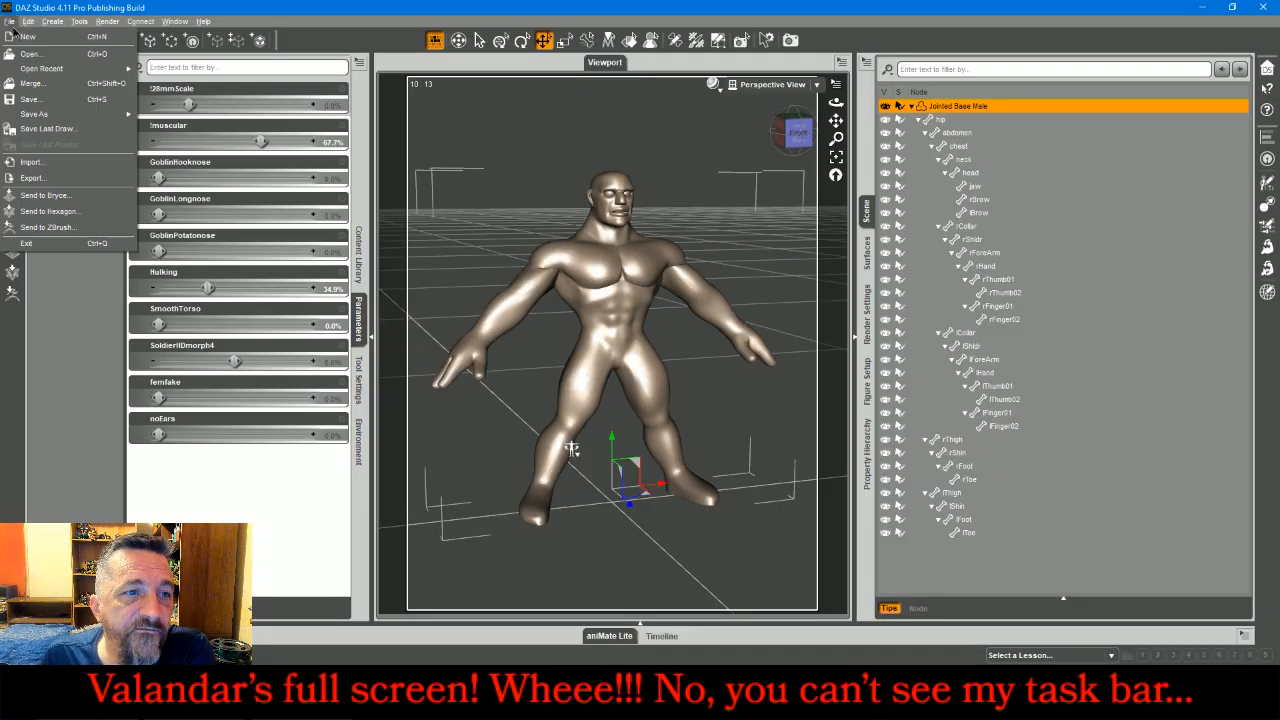
pyautogui.click(63, 170)
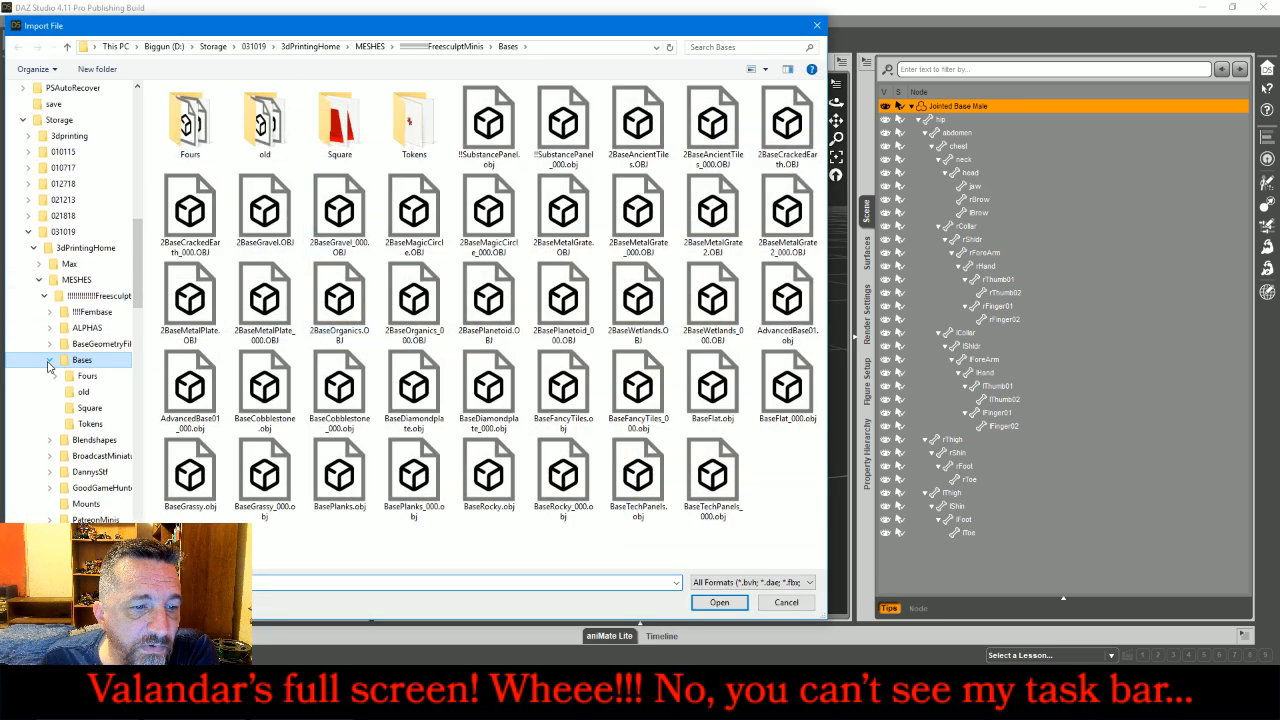
pyautogui.click(98, 456)
pyautogui.doubleClick(201, 128)
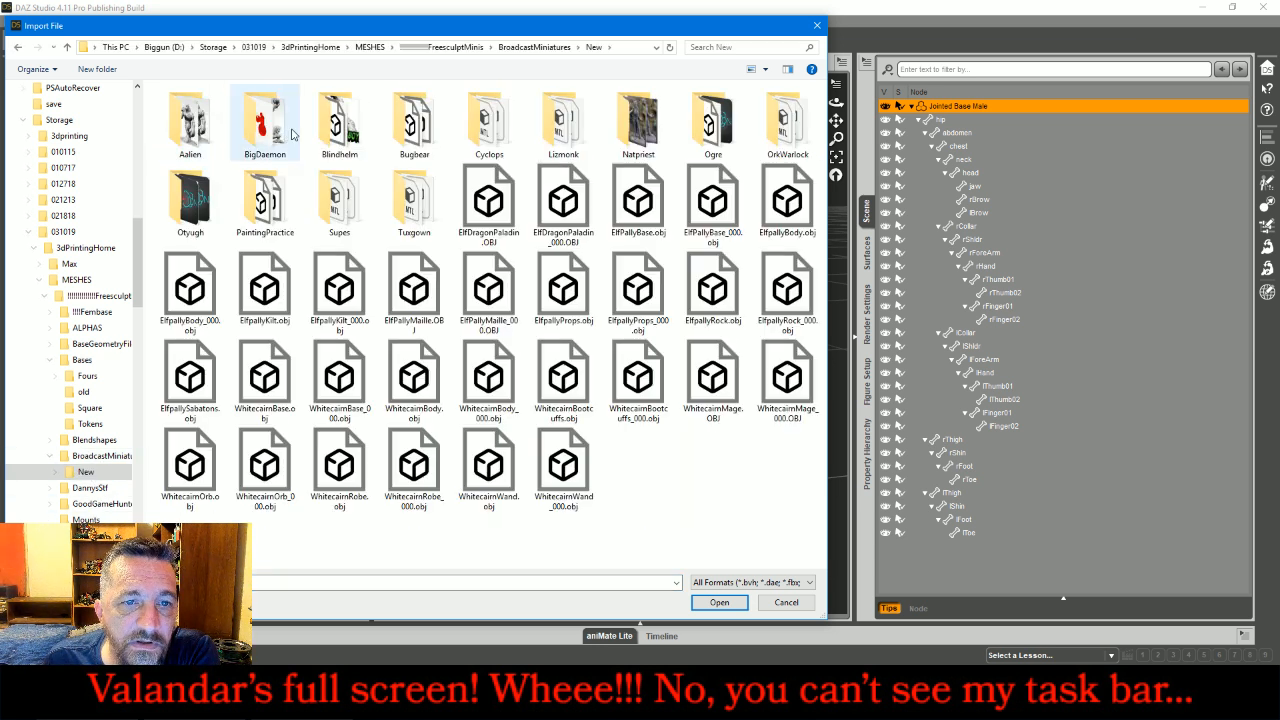
pyautogui.doubleClick(428, 120)
pyautogui.doubleClick(198, 124)
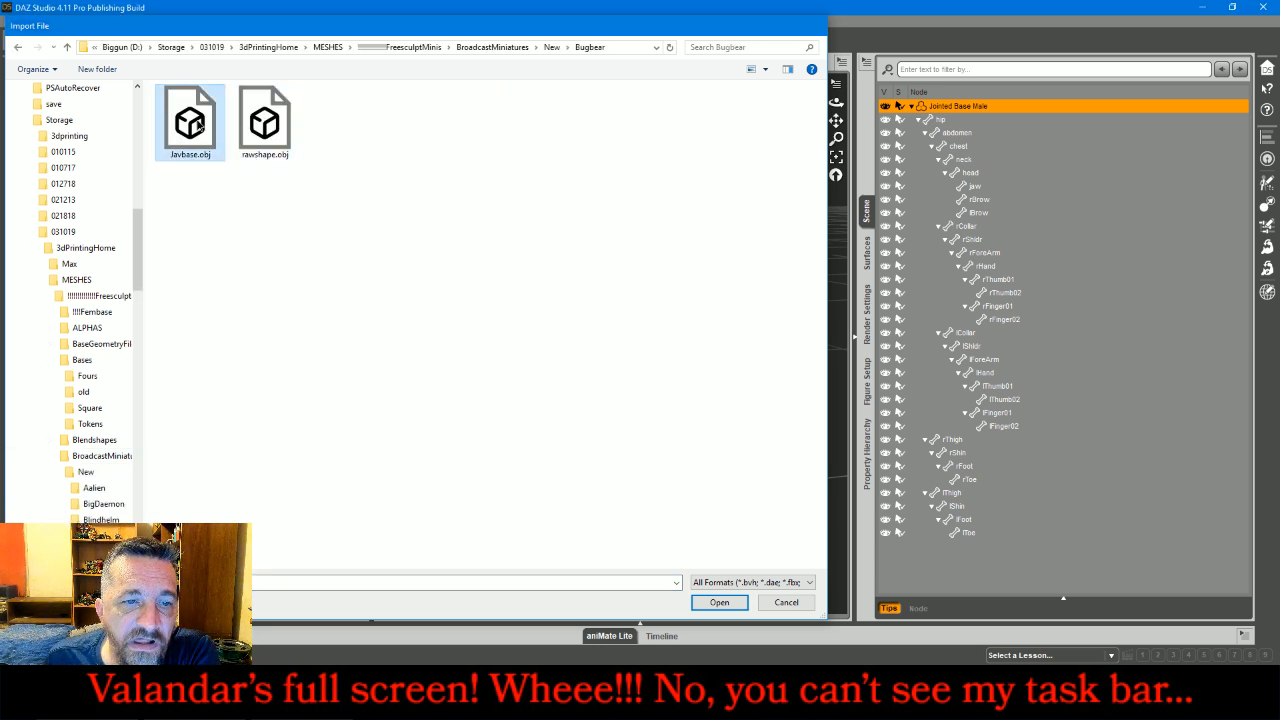
pyautogui.click(696, 521)
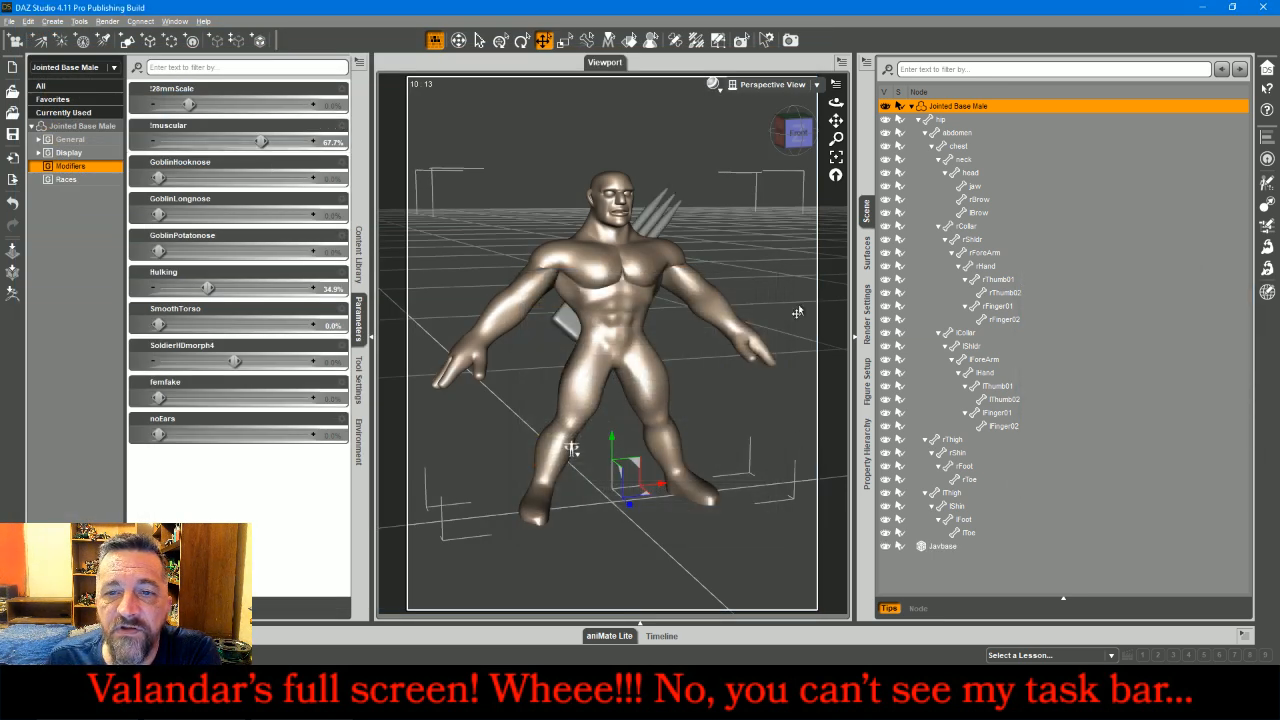
# Step: Parent the imported Javbase object to the chest bone of Jointed Base Male
pyautogui.moveTo(807, 149)
pyautogui.mouseDown()
pyautogui.moveTo(908, 143)
pyautogui.moveTo(824, 150)
pyautogui.mouseUp()
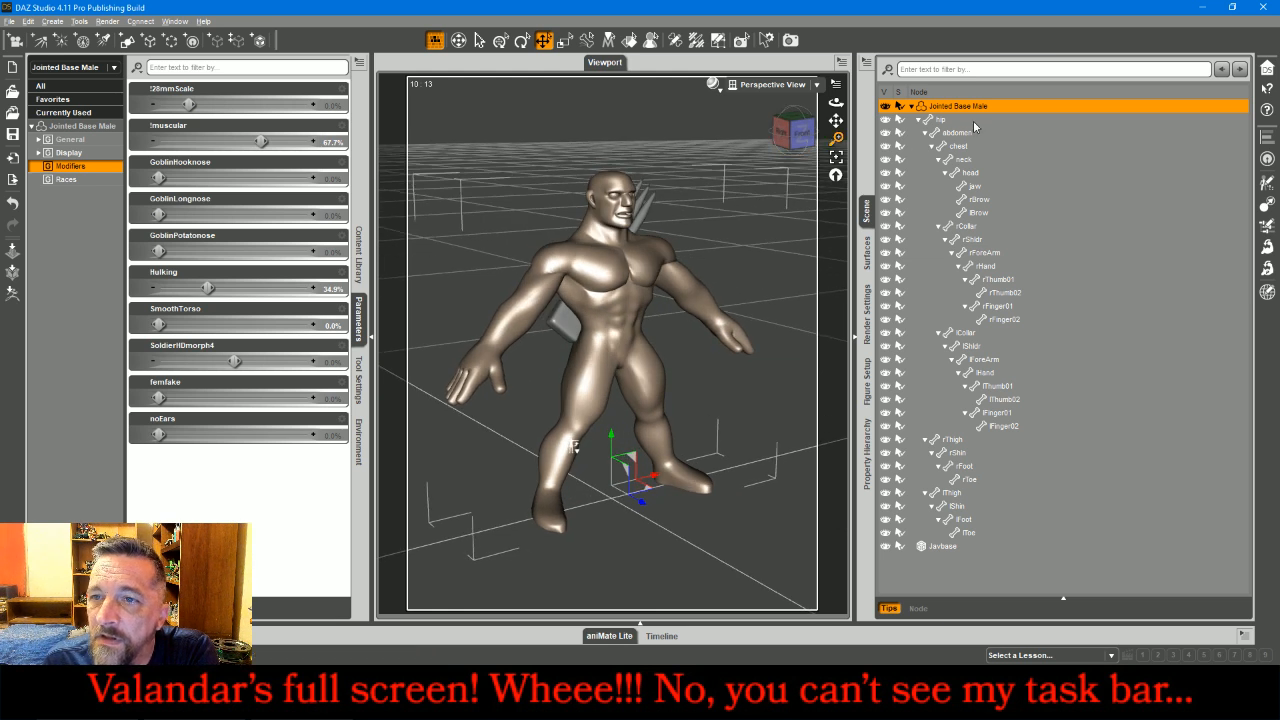
pyautogui.moveTo(939, 545); pyautogui.dragTo(963, 153)
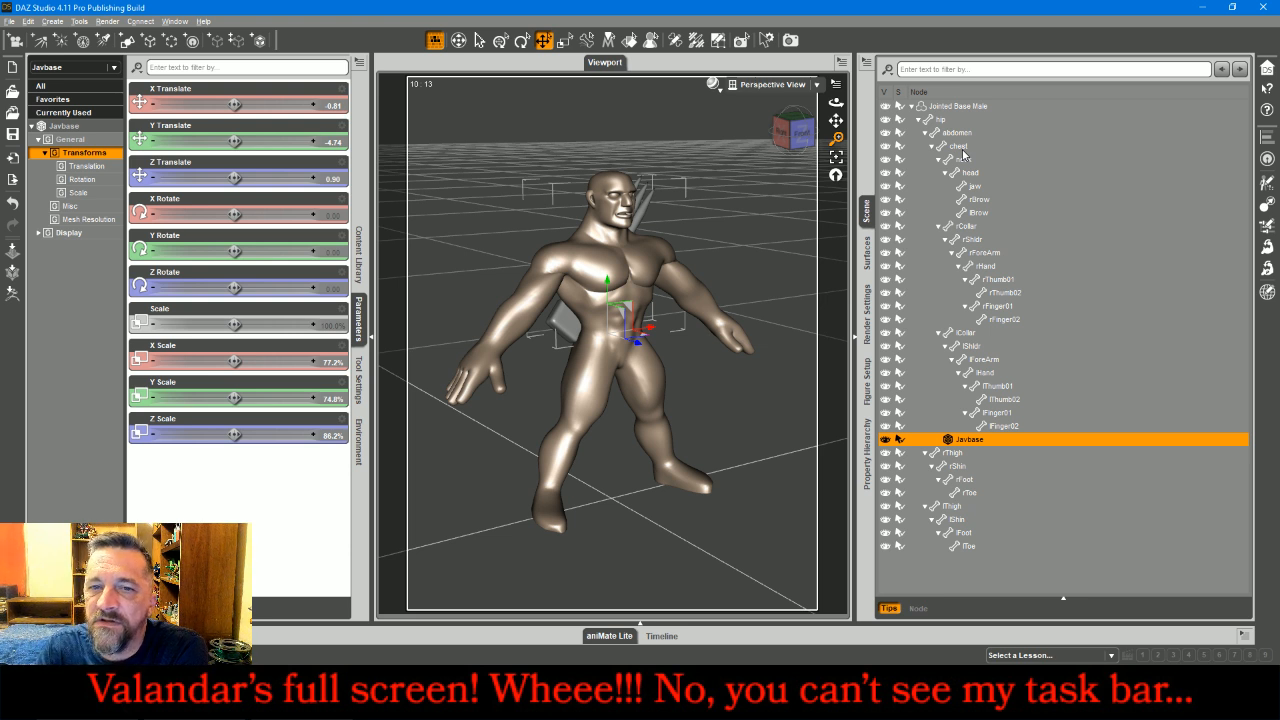
# Step: Add the Morningstar Rhand prop from the MiniatureBaseGeo Props library to Jointed Base Male
pyautogui.click(987, 107)
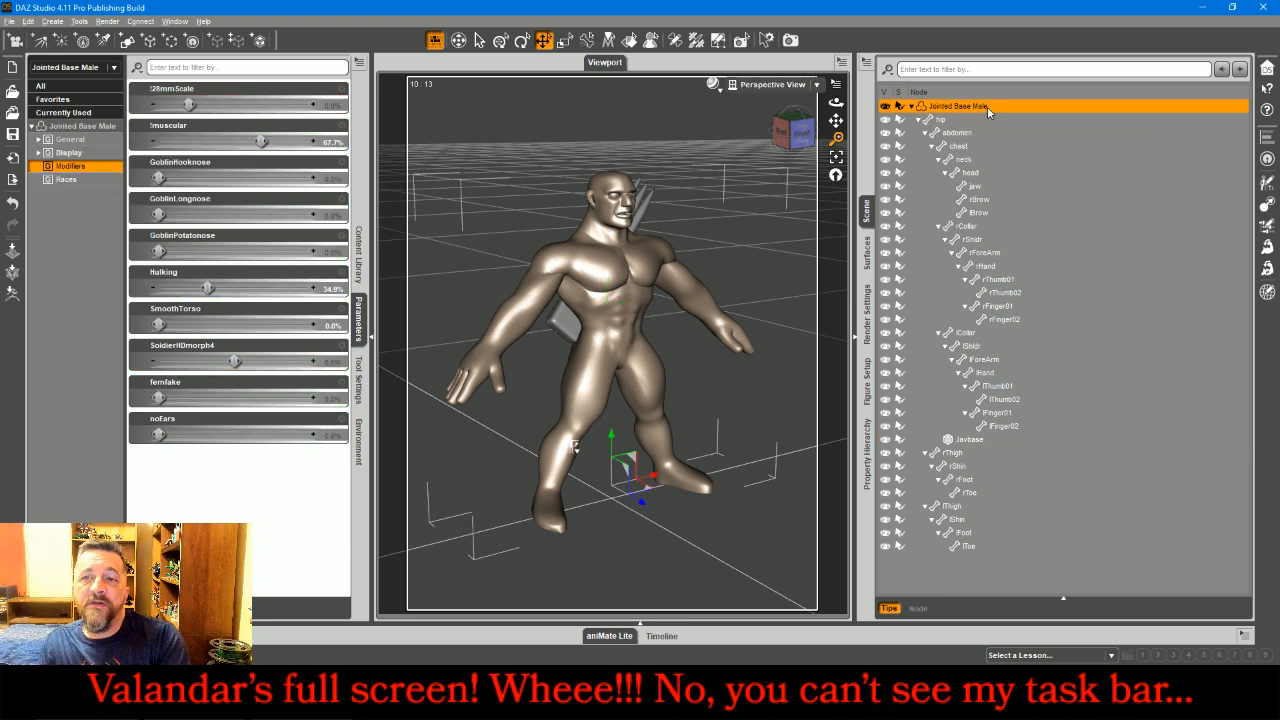
pyautogui.click(358, 255)
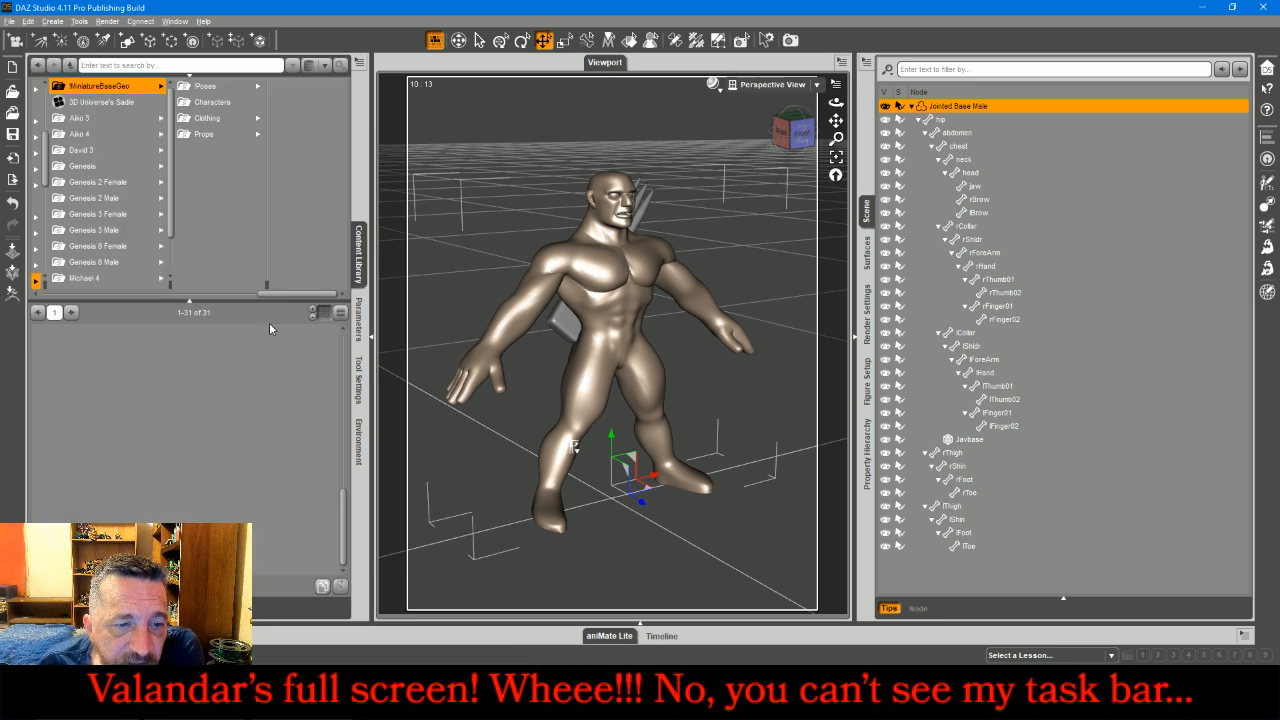
pyautogui.click(215, 134)
pyautogui.scroll(-5, 337, 420)
pyautogui.scroll(-5, 337, 420)
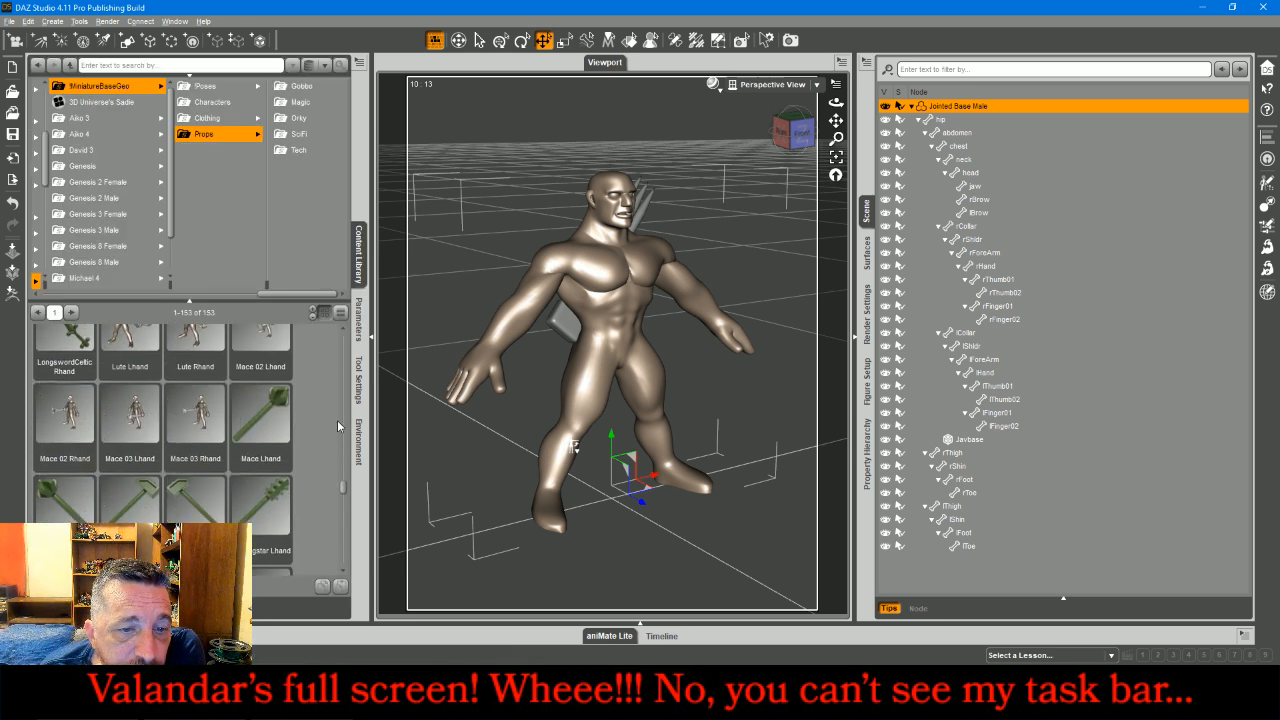
pyautogui.scroll(-4, 313, 490)
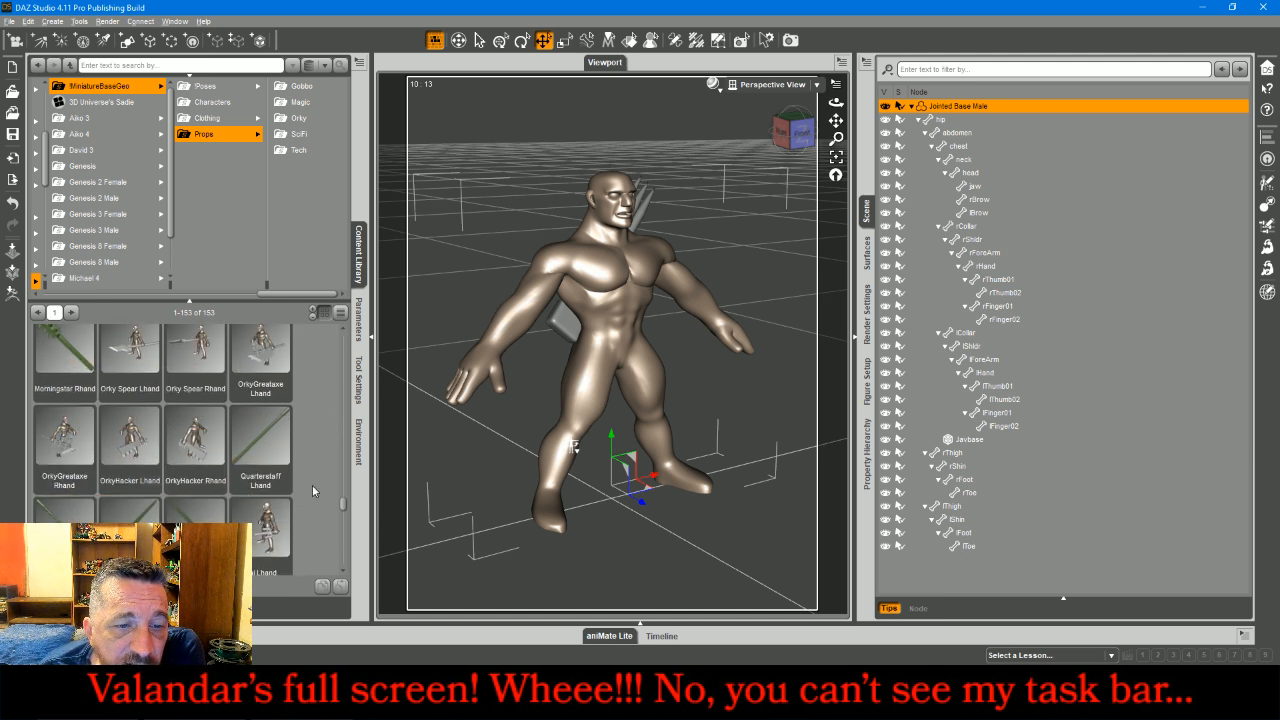
pyautogui.doubleClick(43, 353)
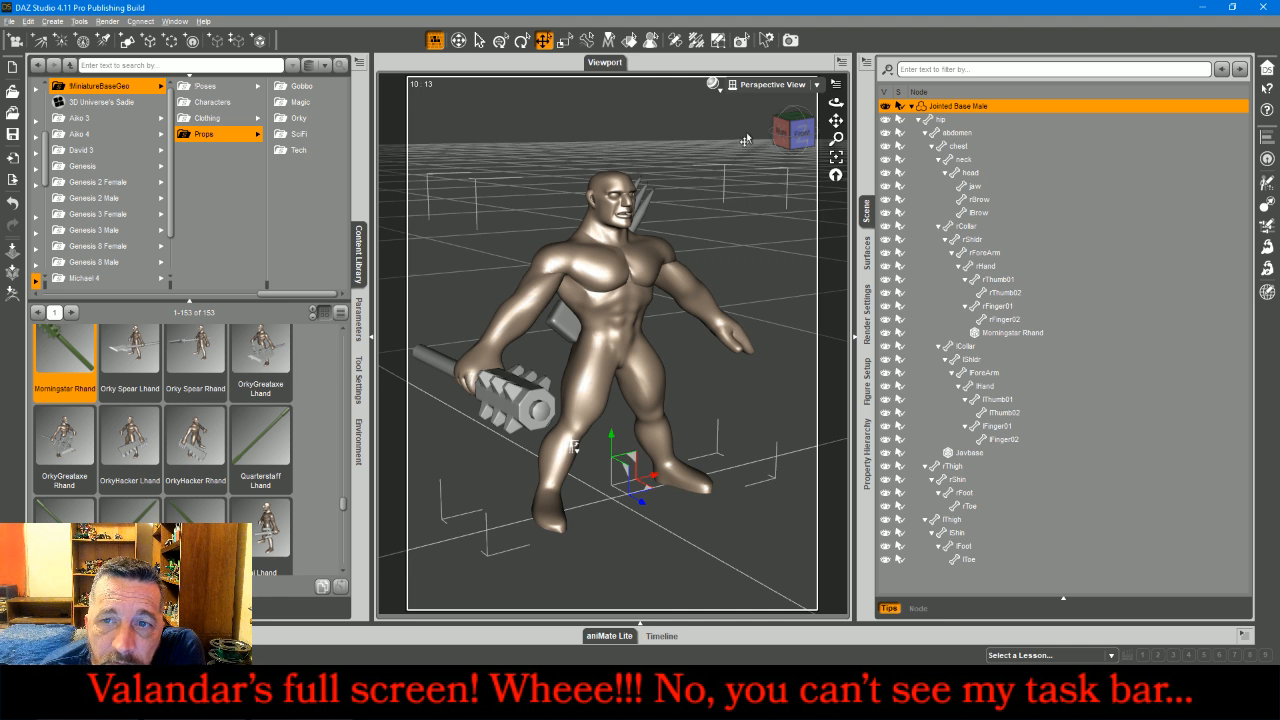
# Step: Nudge the morningstar slightly within the figure's right-hand grip, working from the back view
pyautogui.moveTo(776, 134); pyautogui.dragTo(755, 136)
pyautogui.moveTo(571, 441)
pyautogui.mouseDown()
pyautogui.moveTo(584, 450)
pyautogui.moveTo(574, 438)
pyautogui.mouseUp()
pyautogui.moveTo(571, 452)
pyautogui.mouseDown()
pyautogui.moveTo(586, 449)
pyautogui.moveTo(571, 456)
pyautogui.mouseUp()
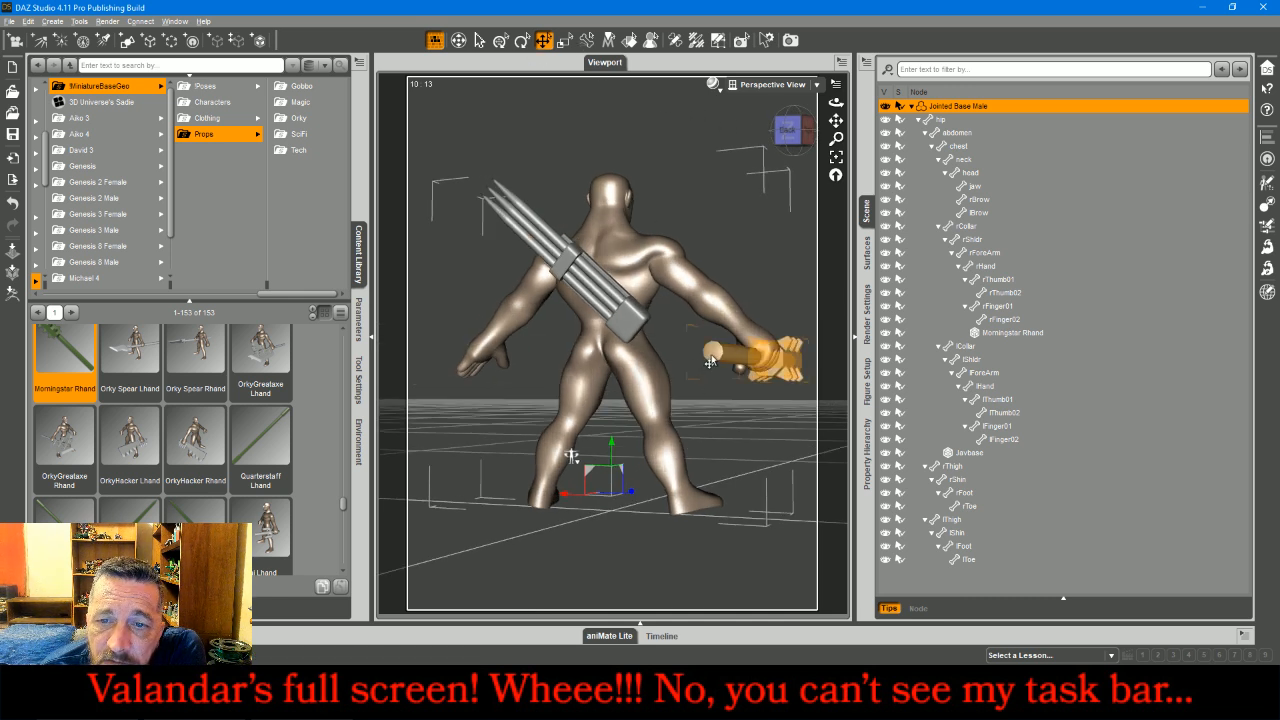
pyautogui.click(755, 355)
pyautogui.click(790, 132)
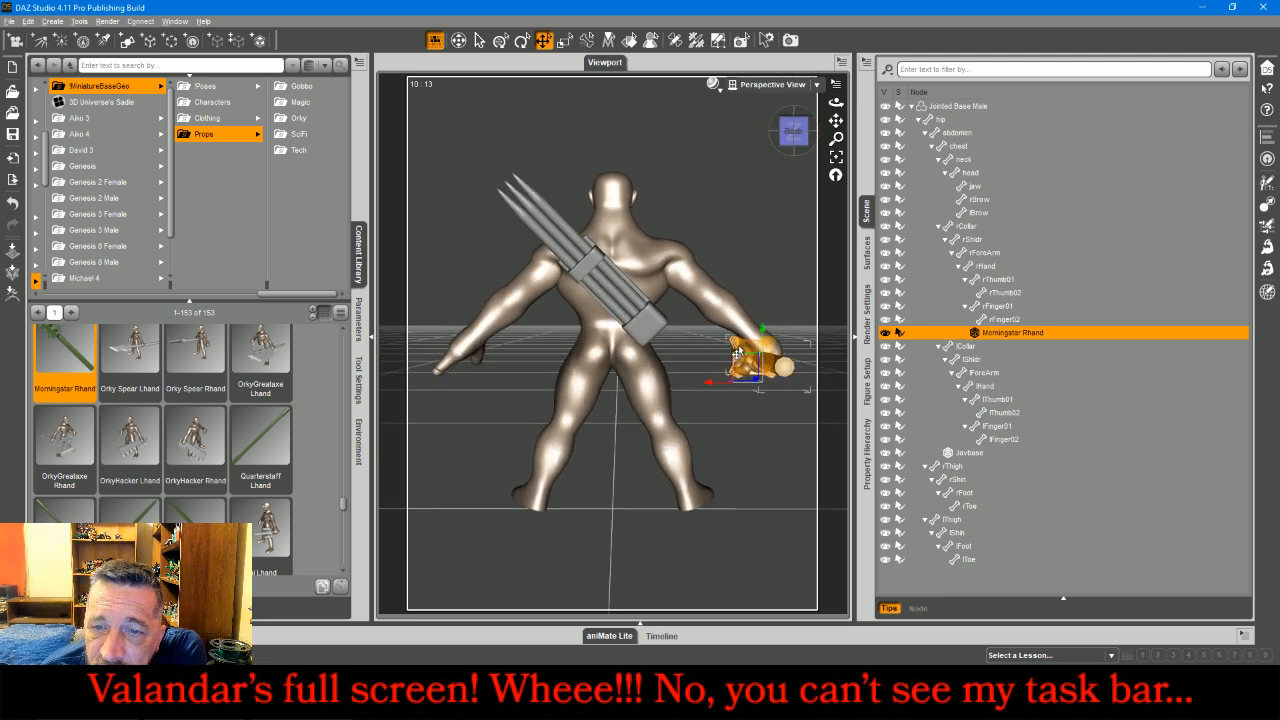
pyautogui.moveTo(735, 361); pyautogui.dragTo(734, 355)
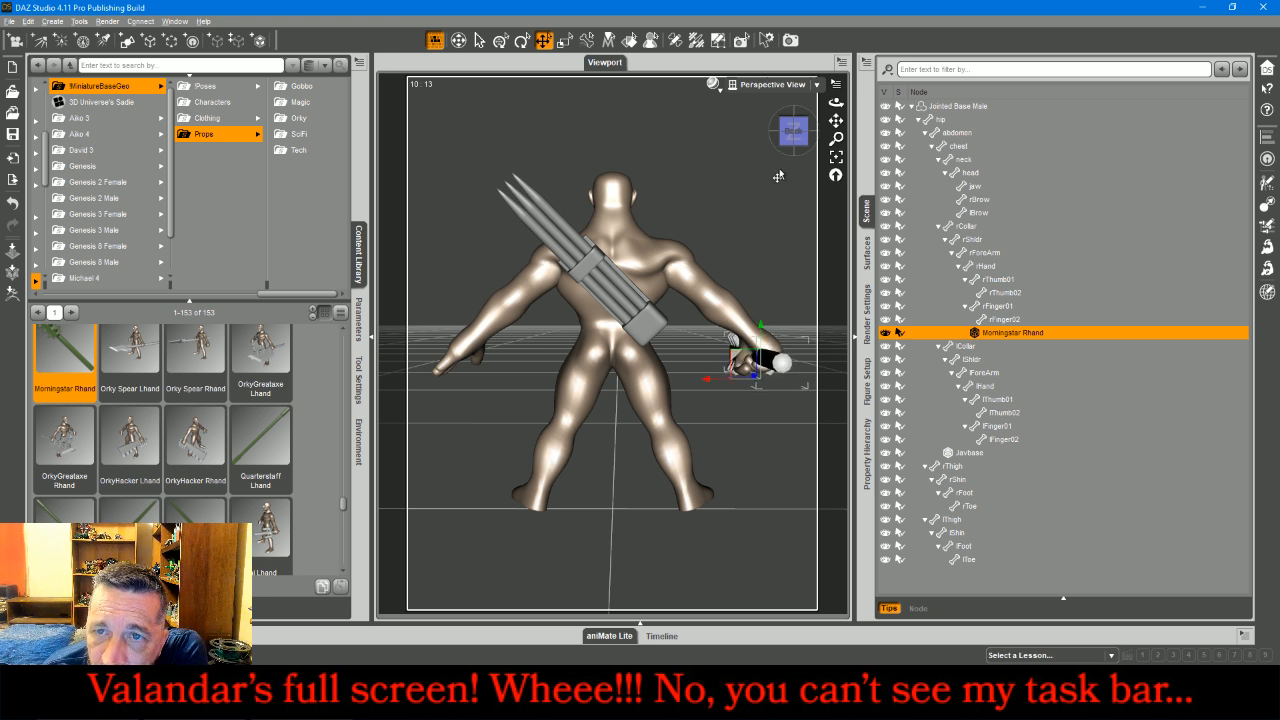
# Step: Slide the morningstar forward along its Z axis so the right hand grips nearer the handle's end
pyautogui.moveTo(789, 141); pyautogui.dragTo(700, 160)
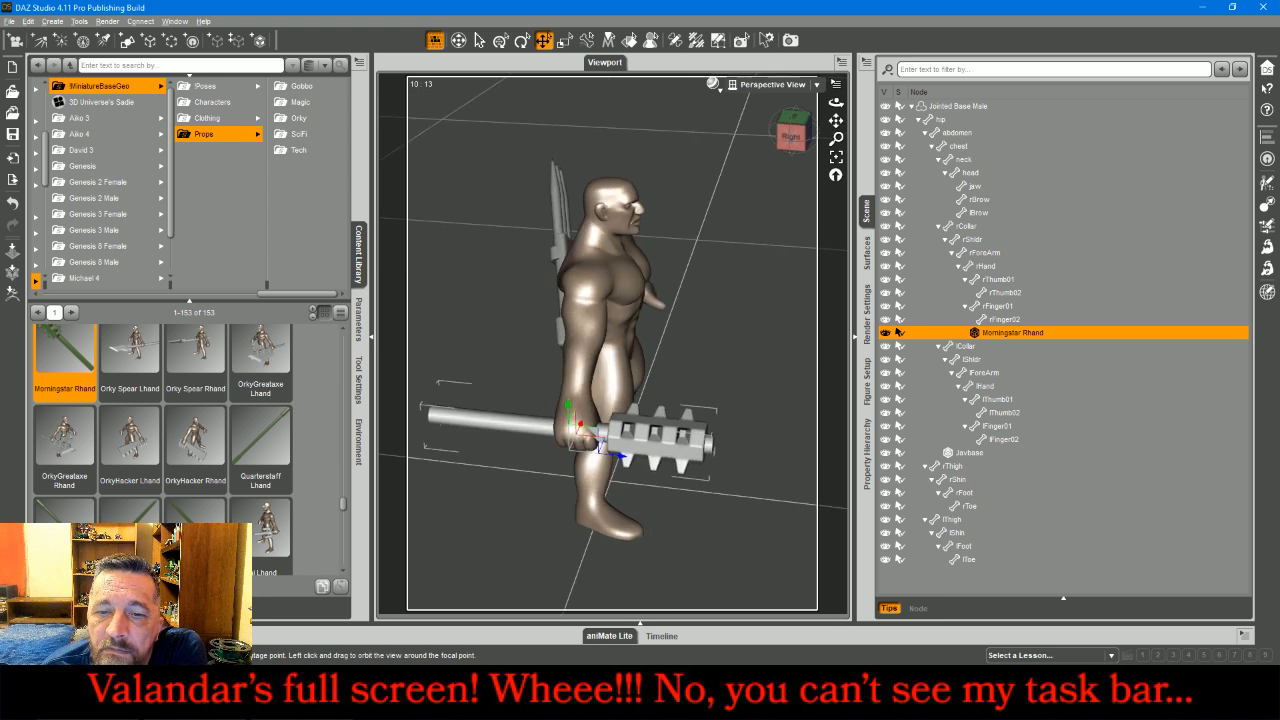
pyautogui.moveTo(621, 460); pyautogui.dragTo(712, 480)
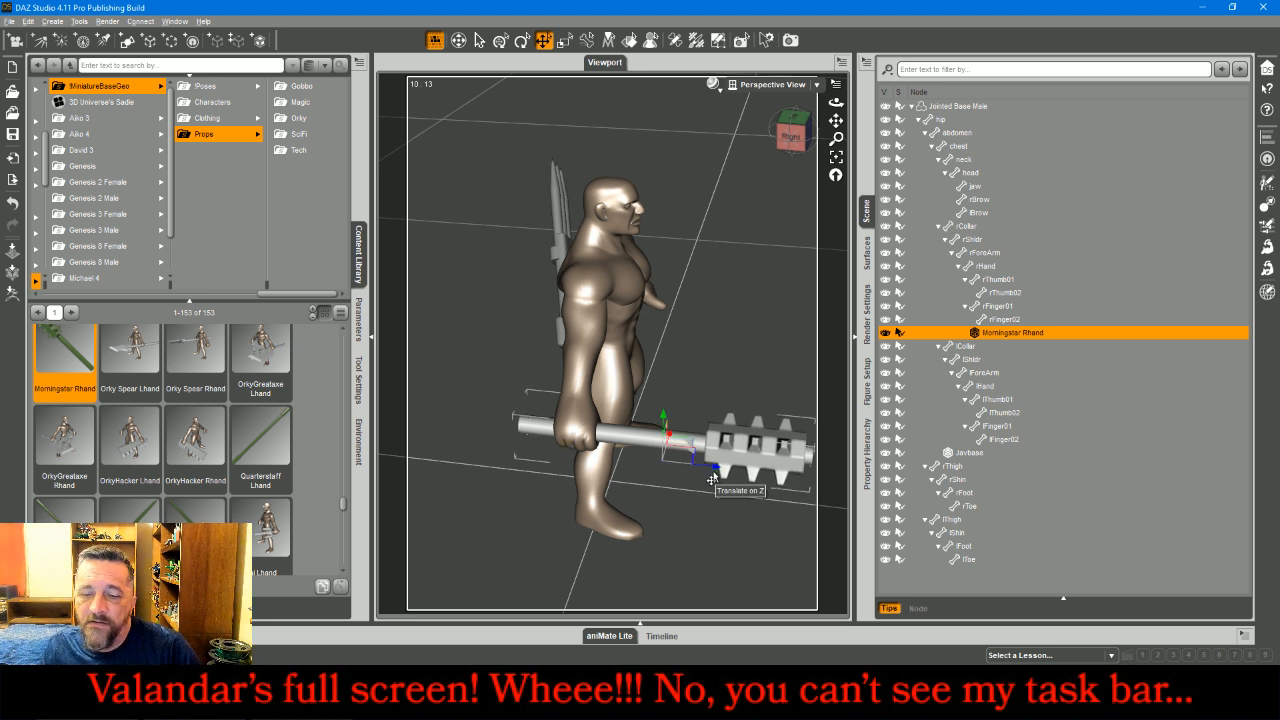
pyautogui.click(738, 232)
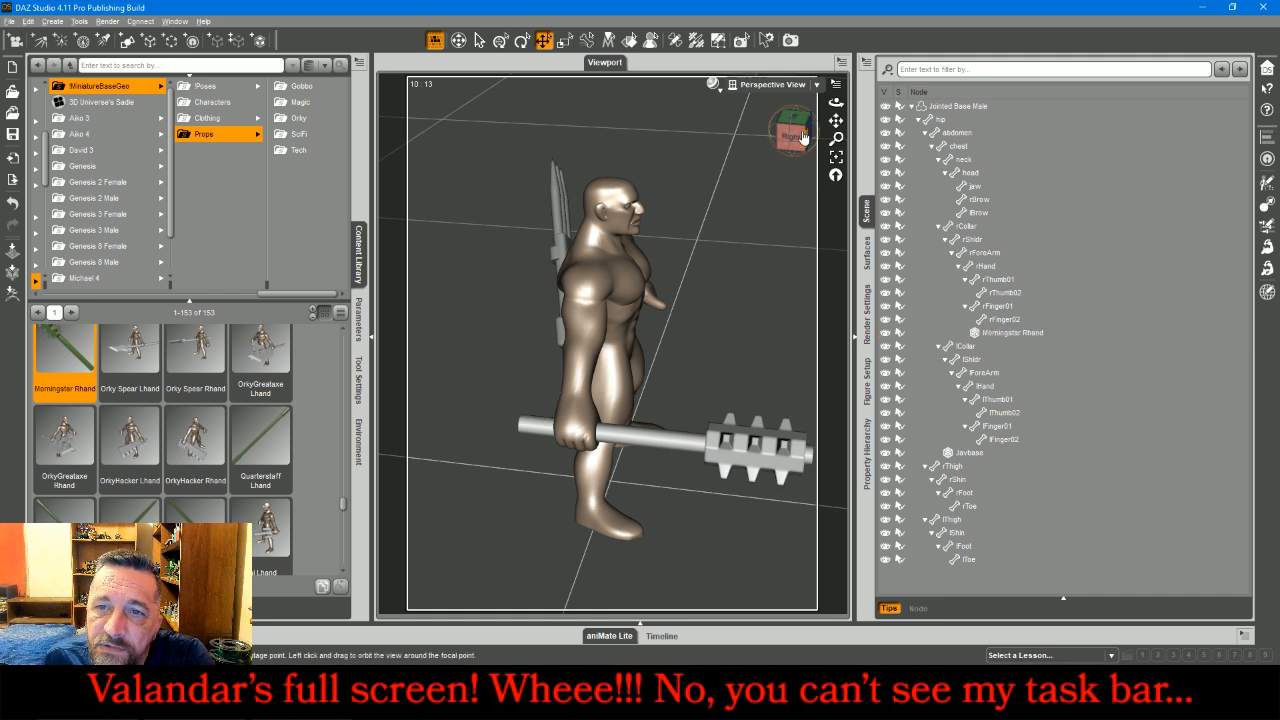
pyautogui.moveTo(836, 103); pyautogui.dragTo(688, 84)
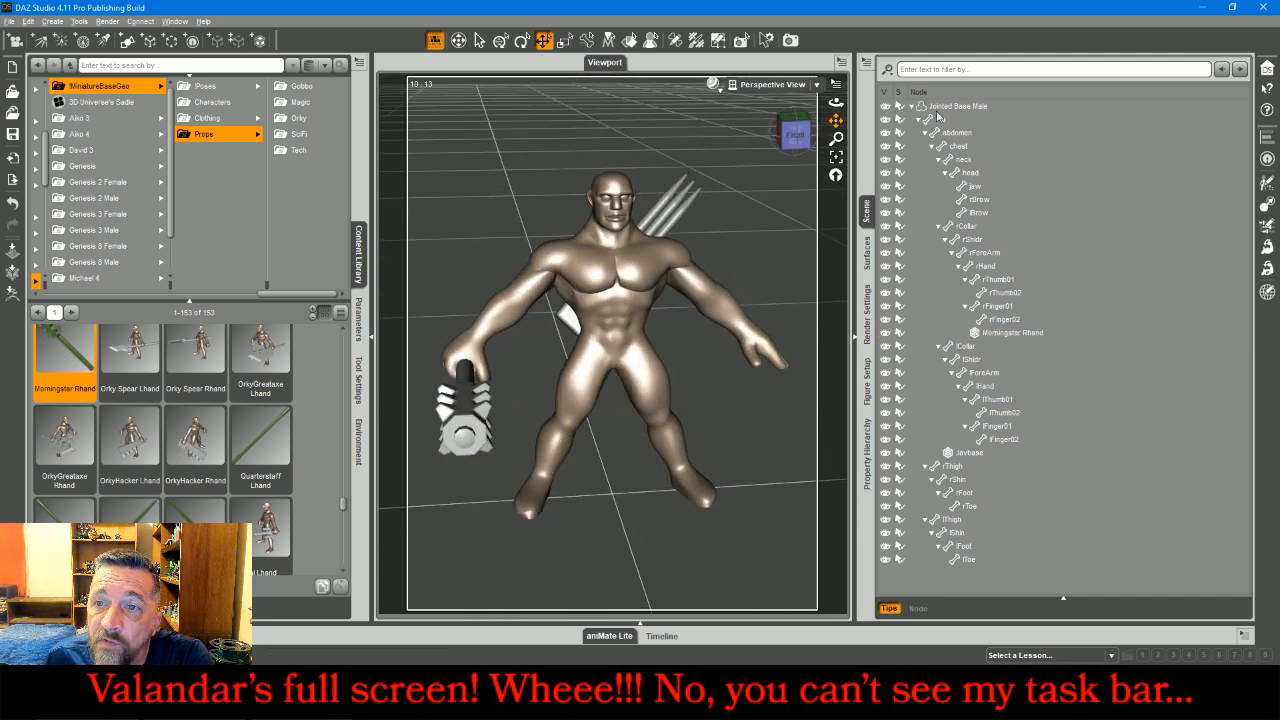
# Step: Import BaseCobblestone_000.obj from the Bases folder at 100% scale with the default OBJ import options
pyautogui.click(10, 22)
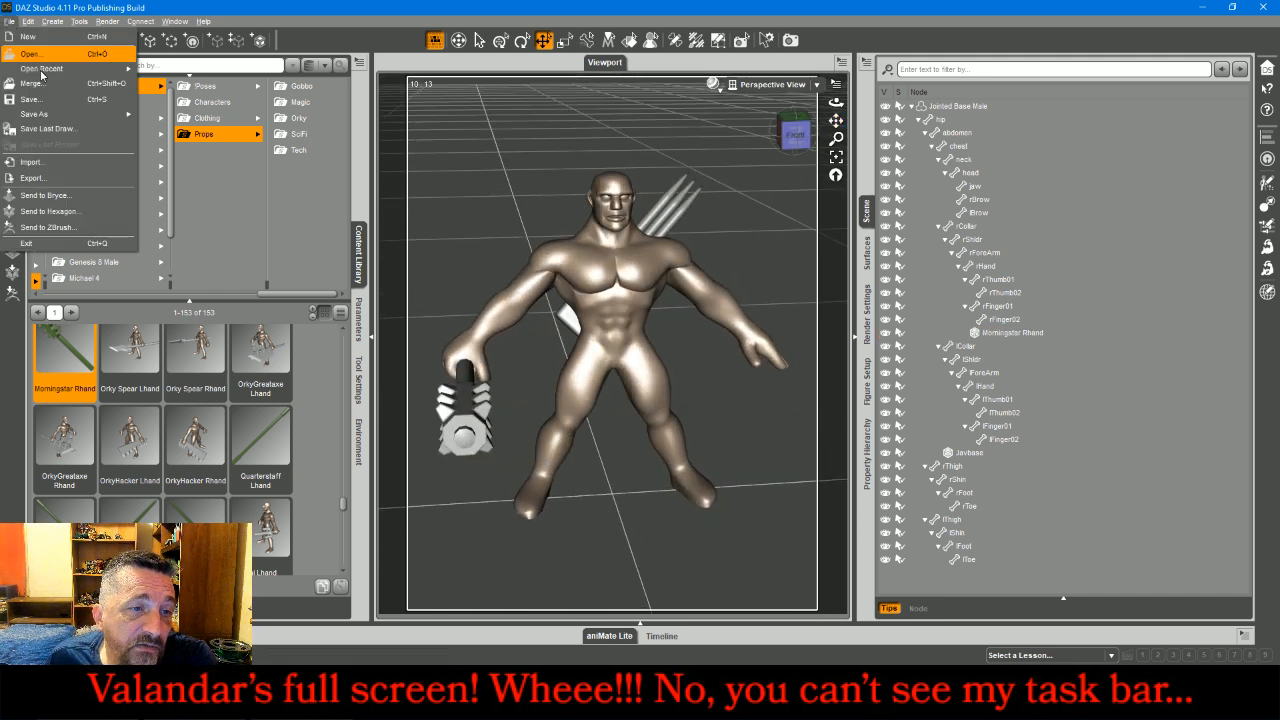
pyautogui.click(45, 152)
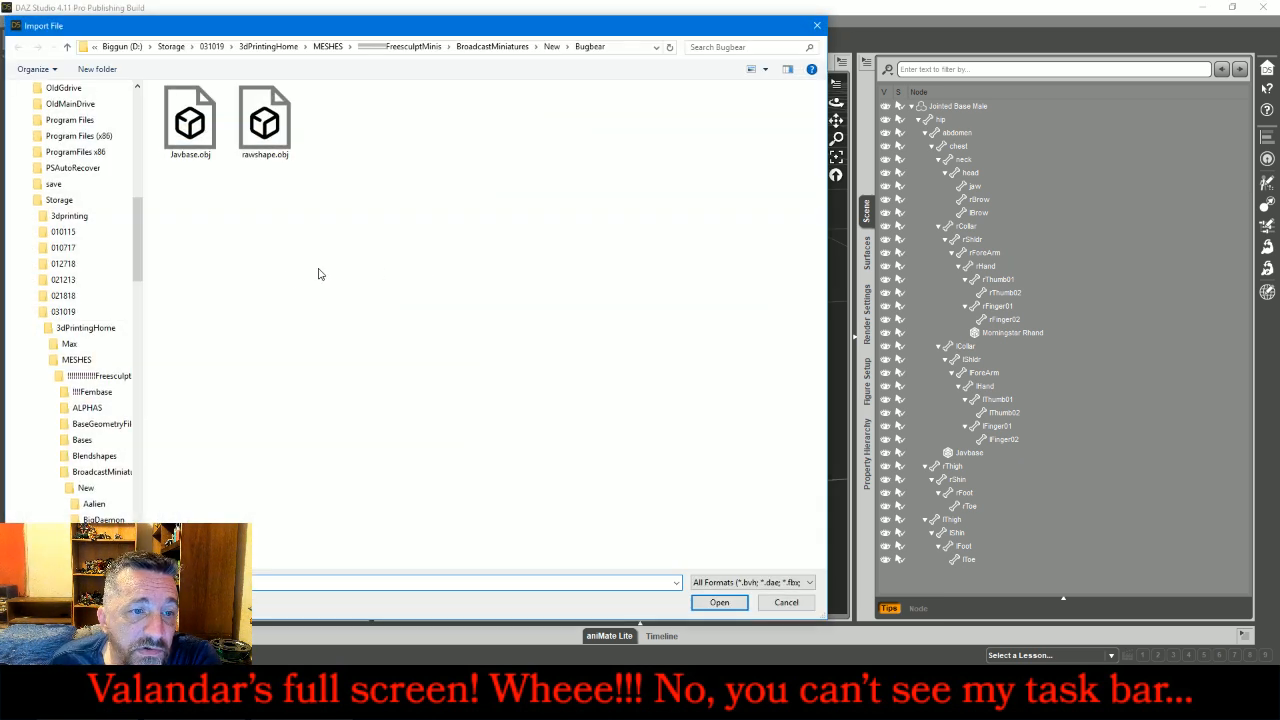
pyautogui.click(100, 442)
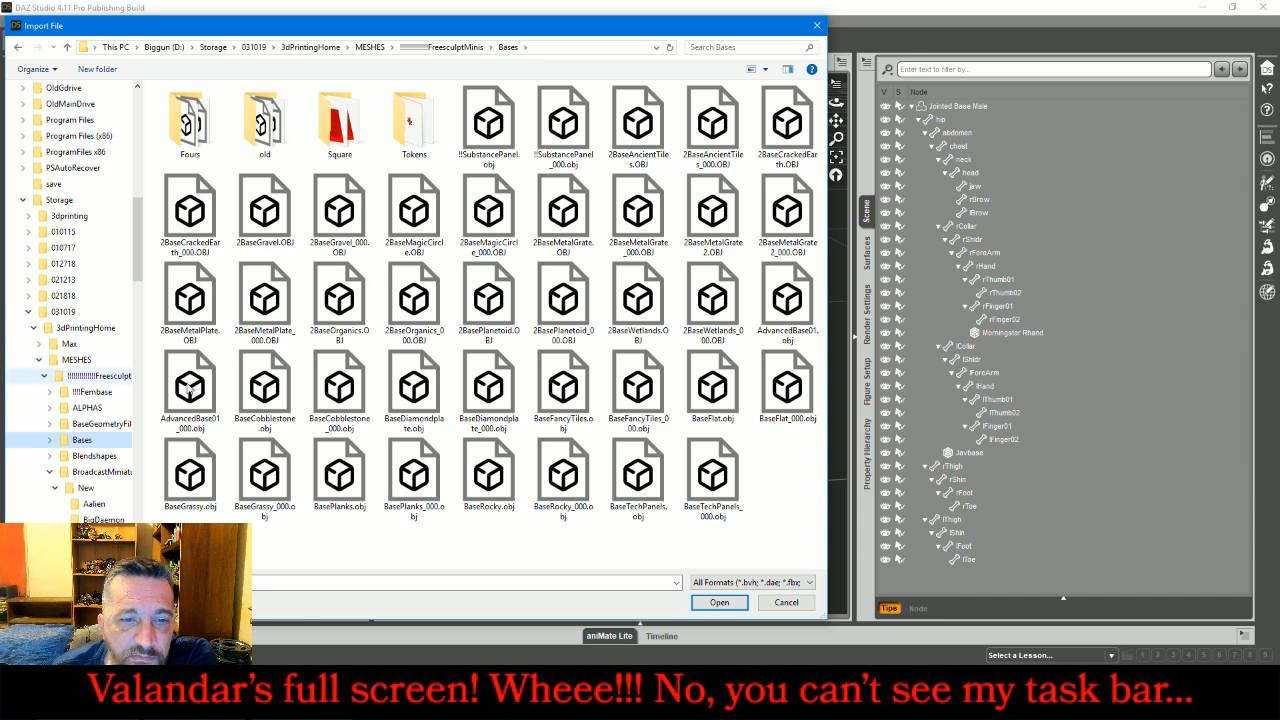
pyautogui.doubleClick(337, 380)
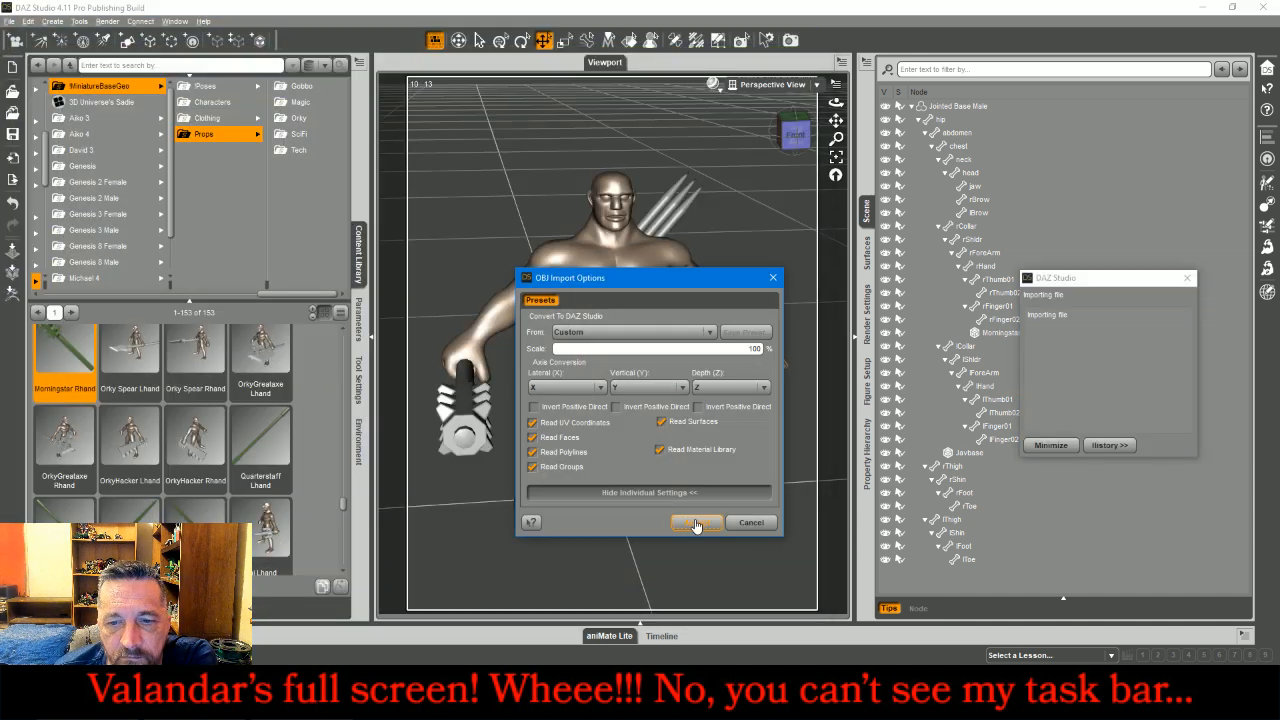
pyautogui.click(694, 521)
pyautogui.click(650, 527)
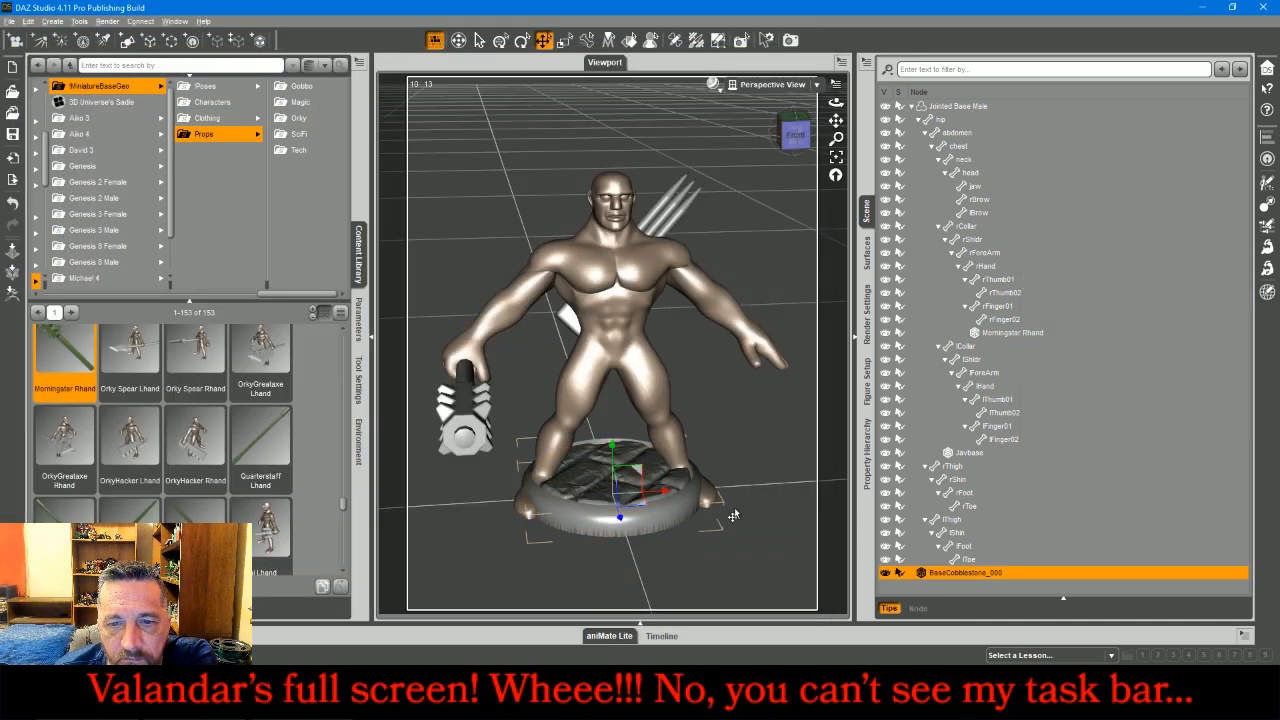
# Step: Lower the cobblestone base along its Y axis in the front view until its surface sits just beneath the figure's feet
pyautogui.click(759, 85)
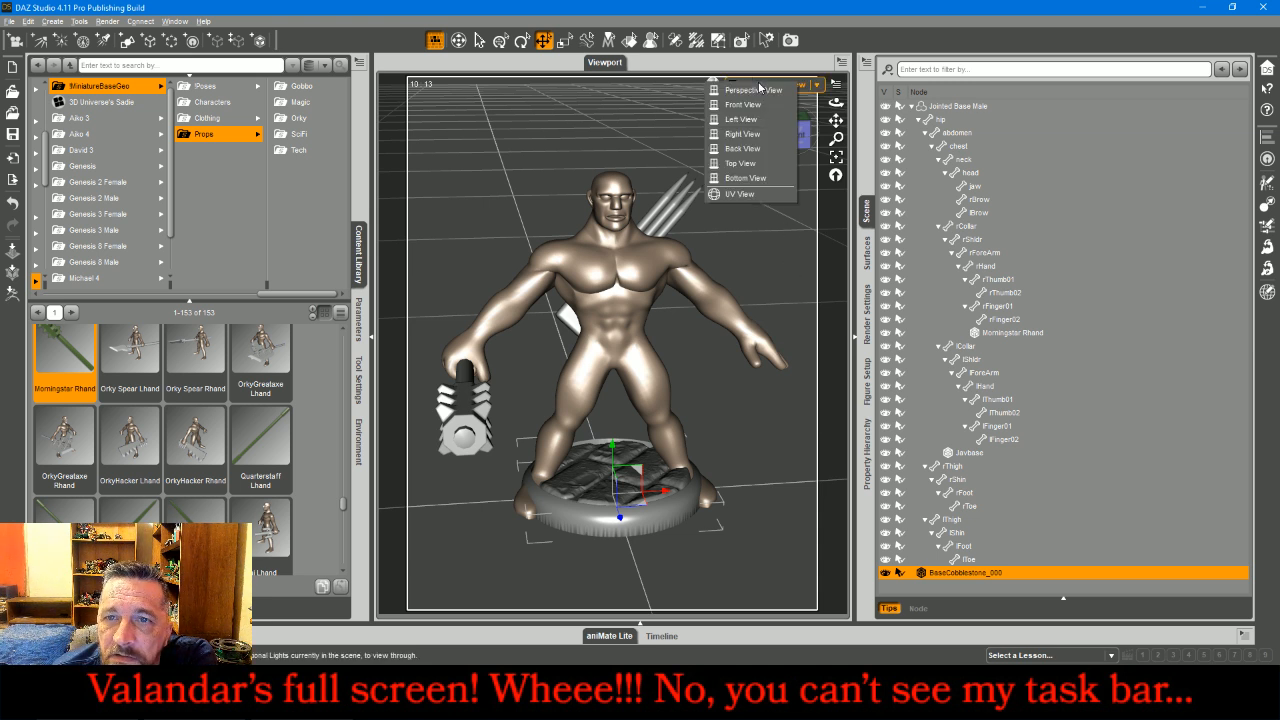
pyautogui.click(759, 106)
pyautogui.click(836, 157)
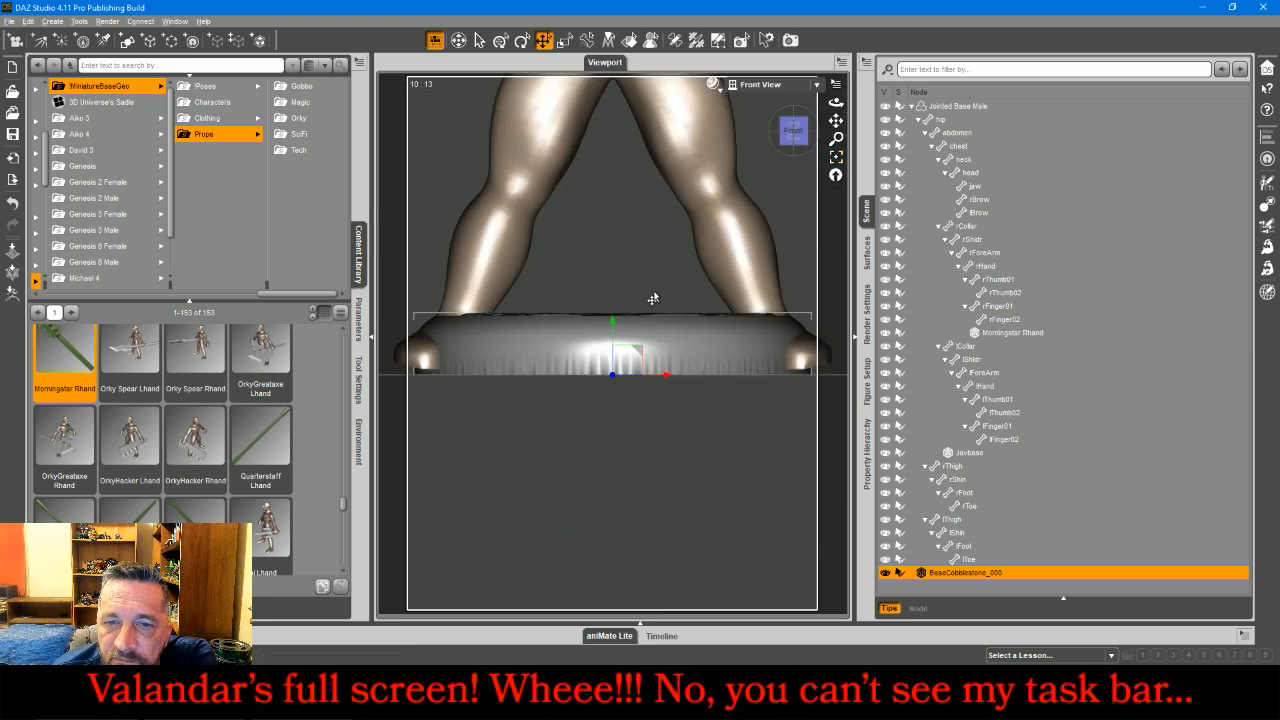
pyautogui.moveTo(612, 322); pyautogui.dragTo(606, 388)
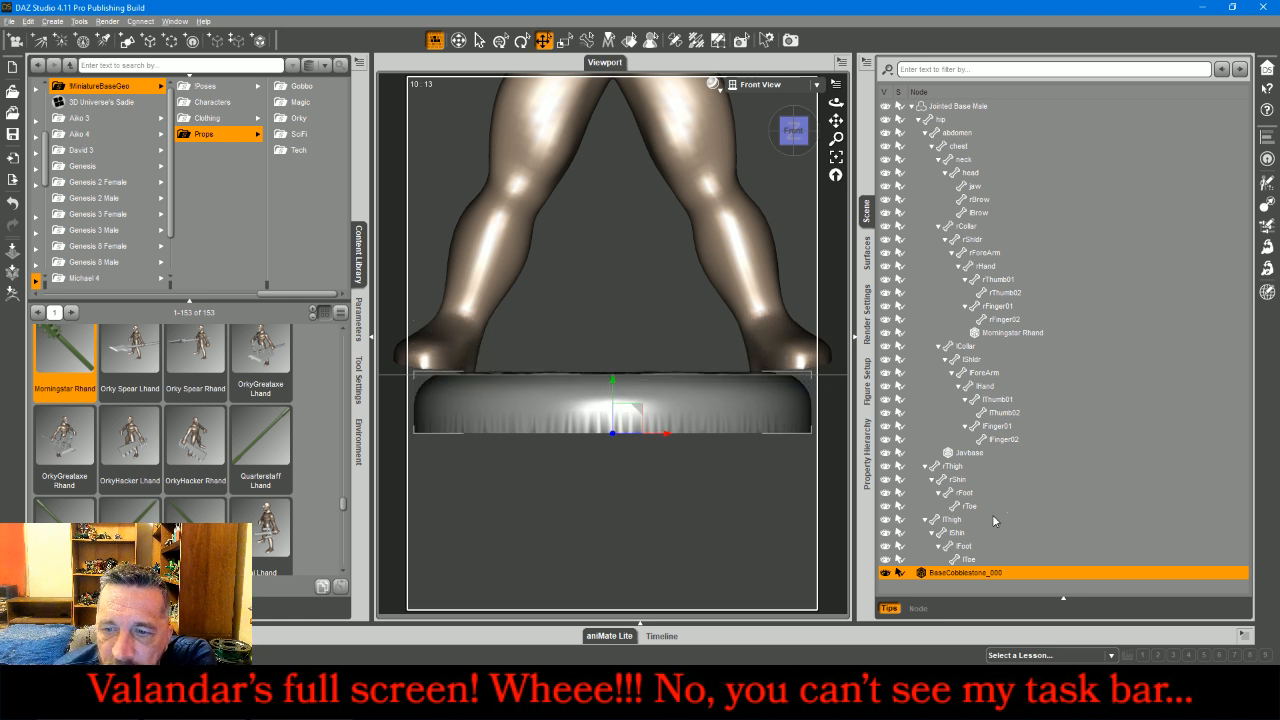
# Step: Hide BaseCobblestone_000 and return to a perspective view framing the whole figure
pyautogui.click(884, 574)
pyautogui.click(672, 478)
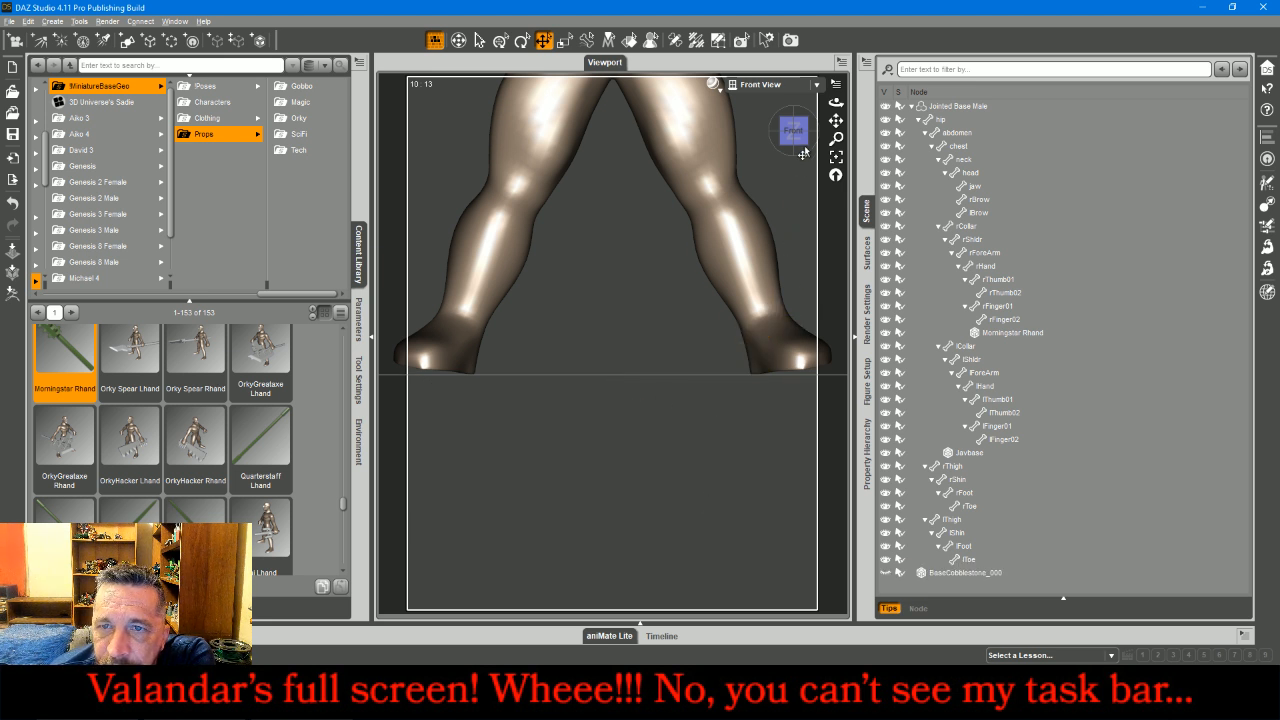
pyautogui.click(838, 157)
pyautogui.click(777, 88)
pyautogui.click(765, 104)
pyautogui.moveTo(836, 103); pyautogui.dragTo(816, 122)
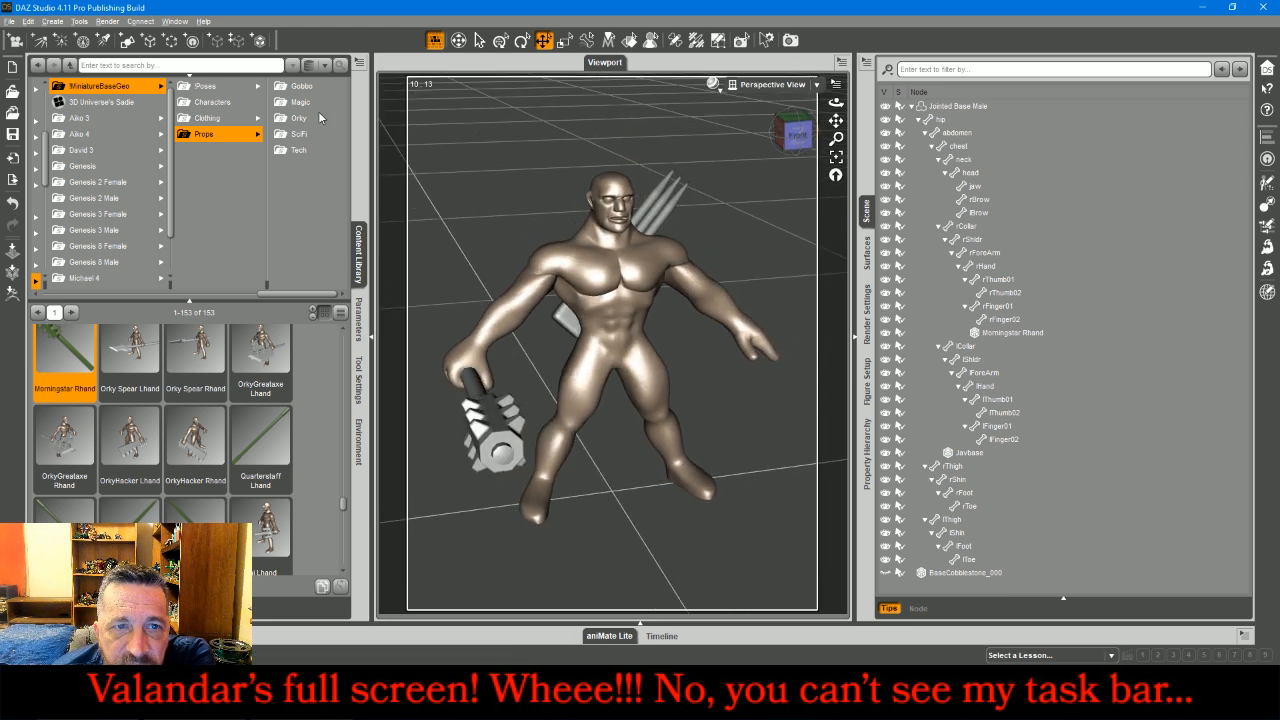
# Step: Apply the tTriumph pose from the MiniatureBaseGeo Poses library to Jointed Base Male
pyautogui.click(229, 88)
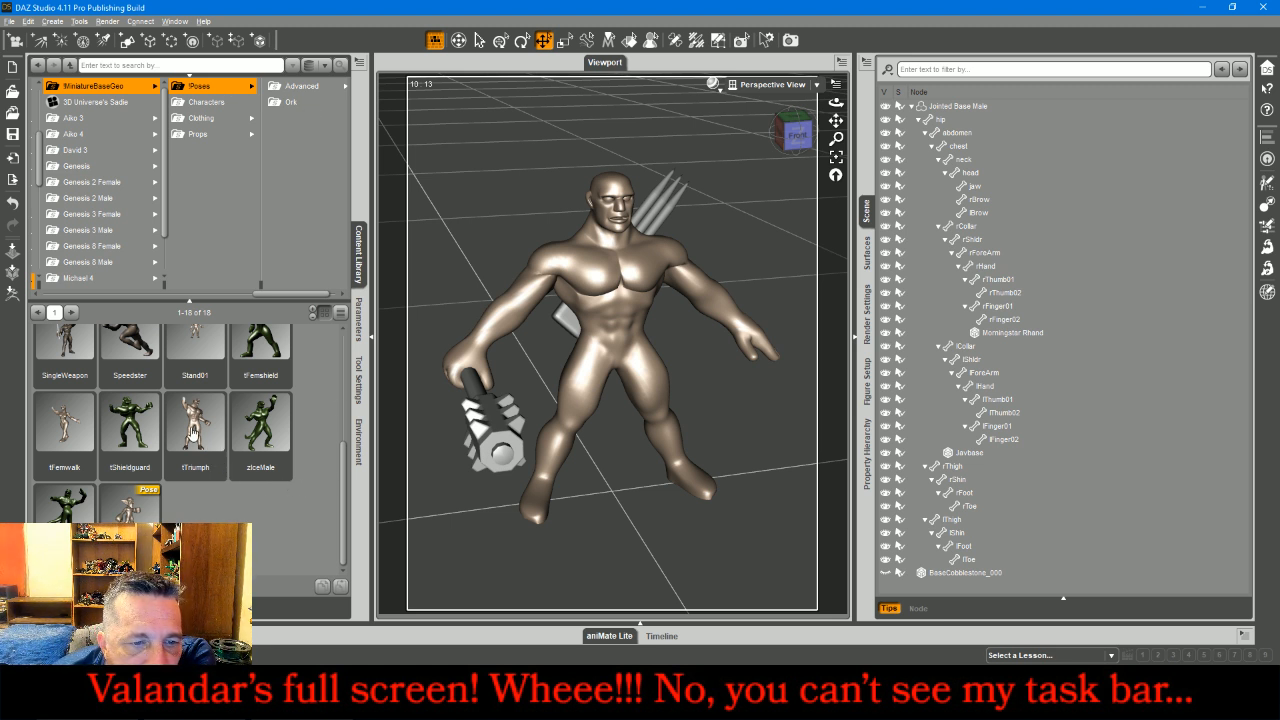
pyautogui.click(979, 107)
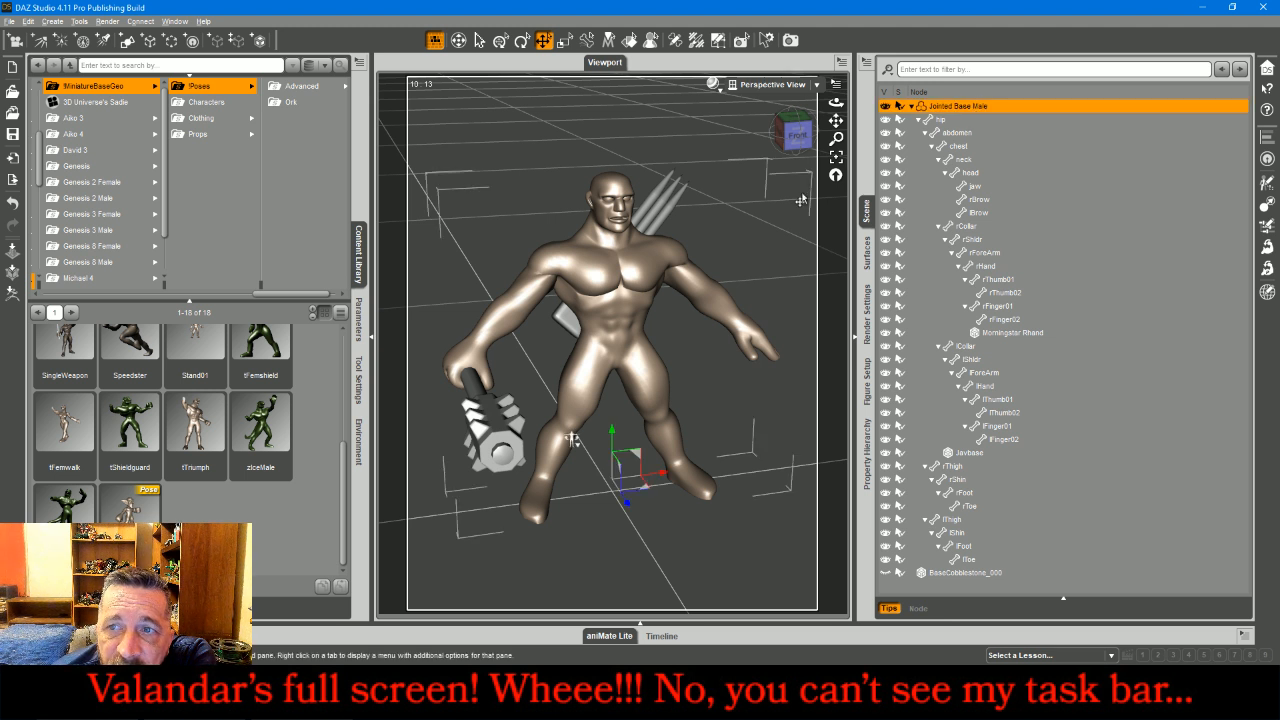
pyautogui.doubleClick(197, 415)
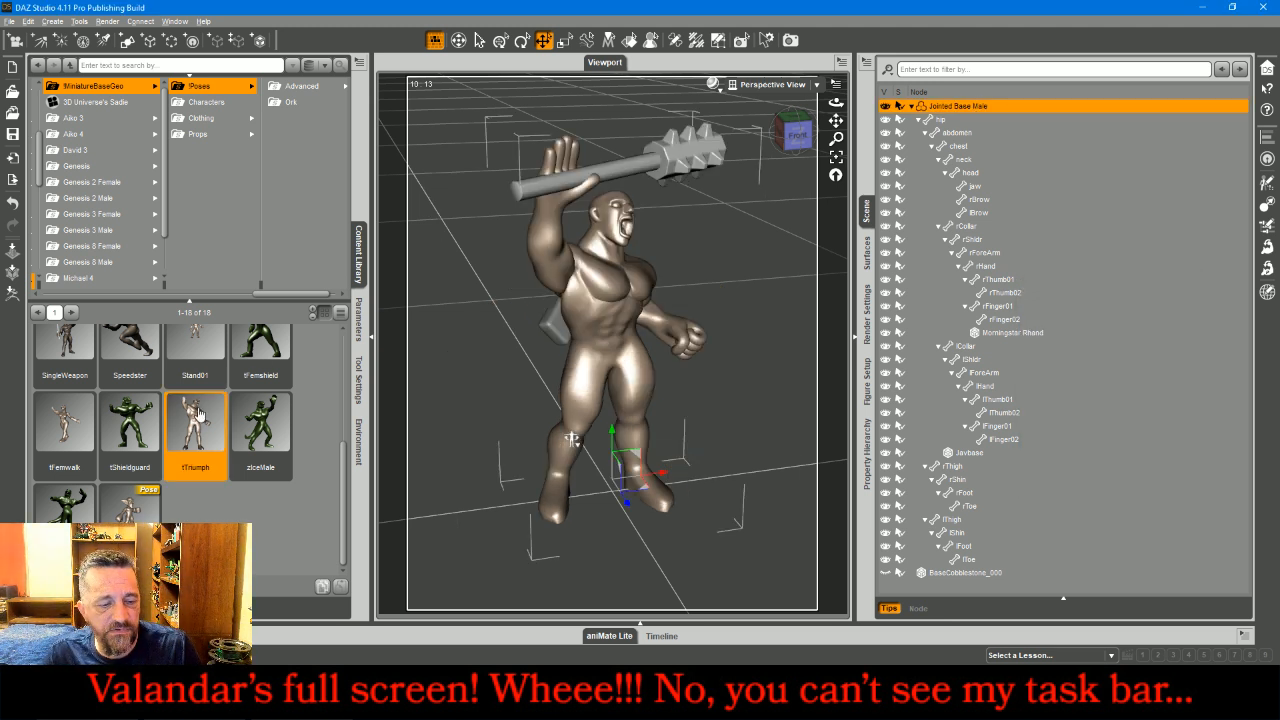
pyautogui.hotkey('ctrl', 'd')
pyautogui.moveTo(797, 134); pyautogui.dragTo(757, 106)
pyautogui.moveTo(573, 445); pyautogui.dragTo(572, 443, button='middle')
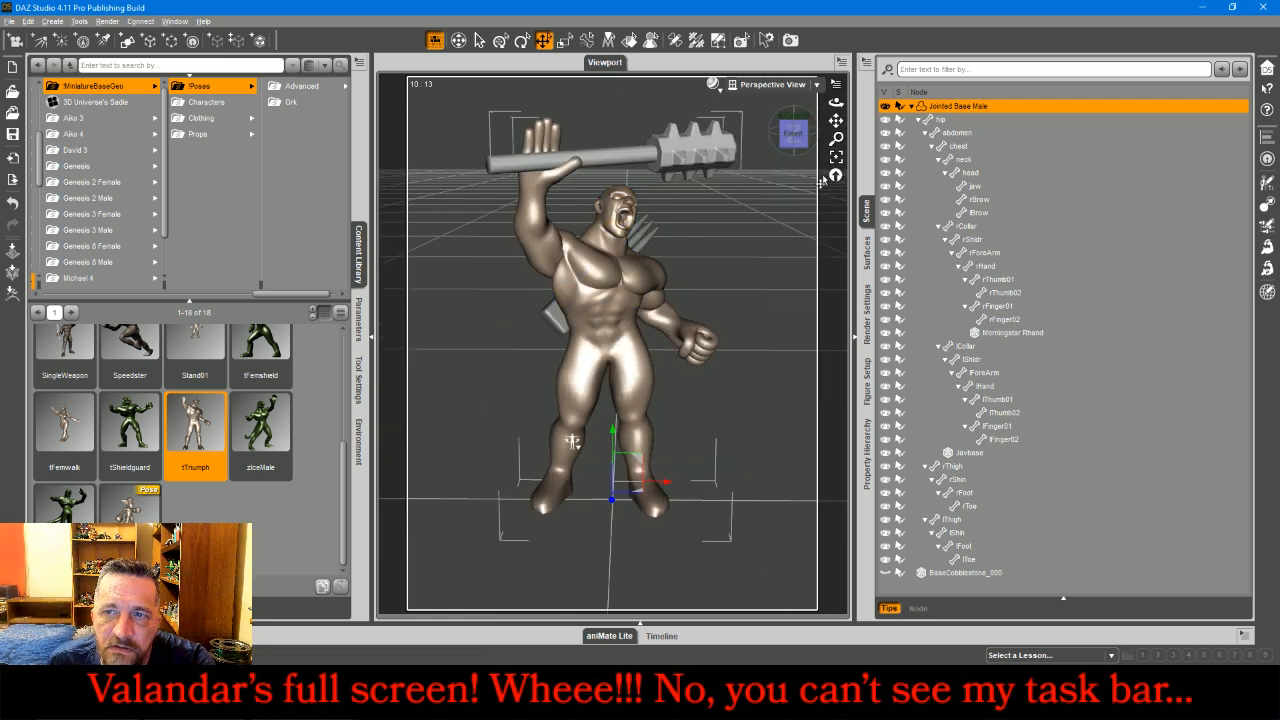
# Step: Reload the Morningstar Rhand prop to close the right hand's grip, and delete the duplicate morningstar it adds
pyautogui.click(212, 138)
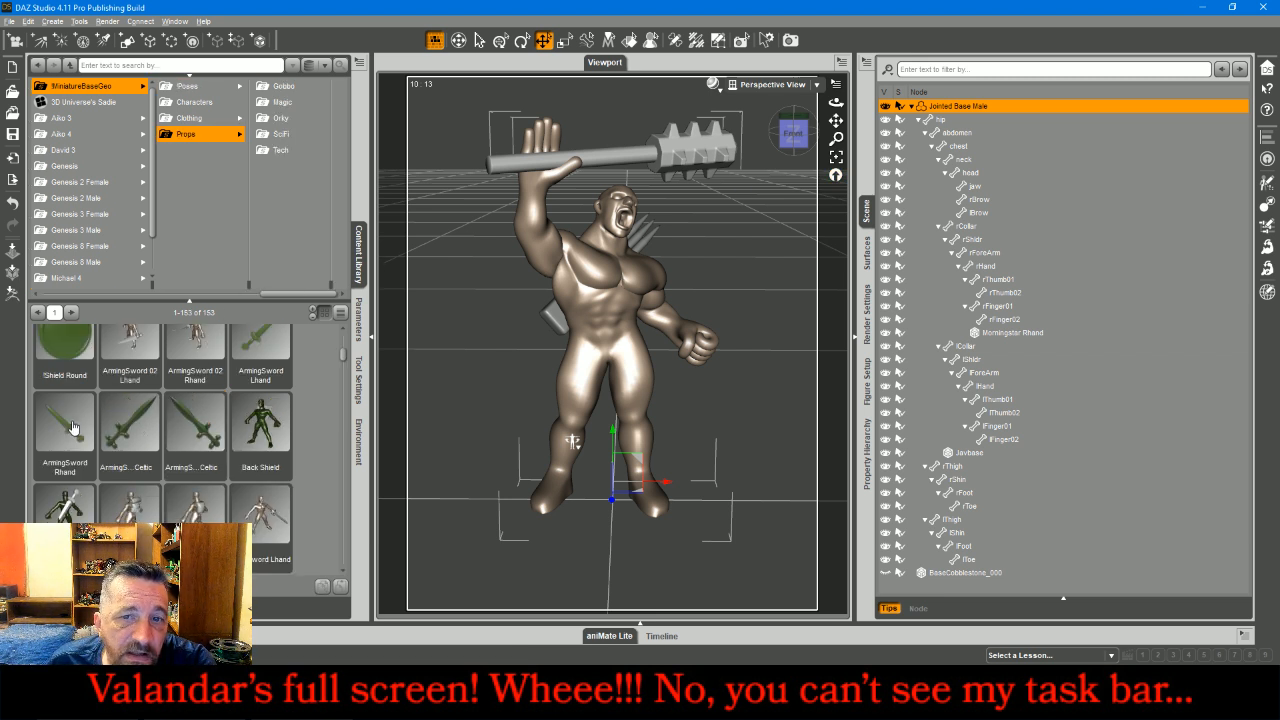
pyautogui.scroll(-3, 190, 410)
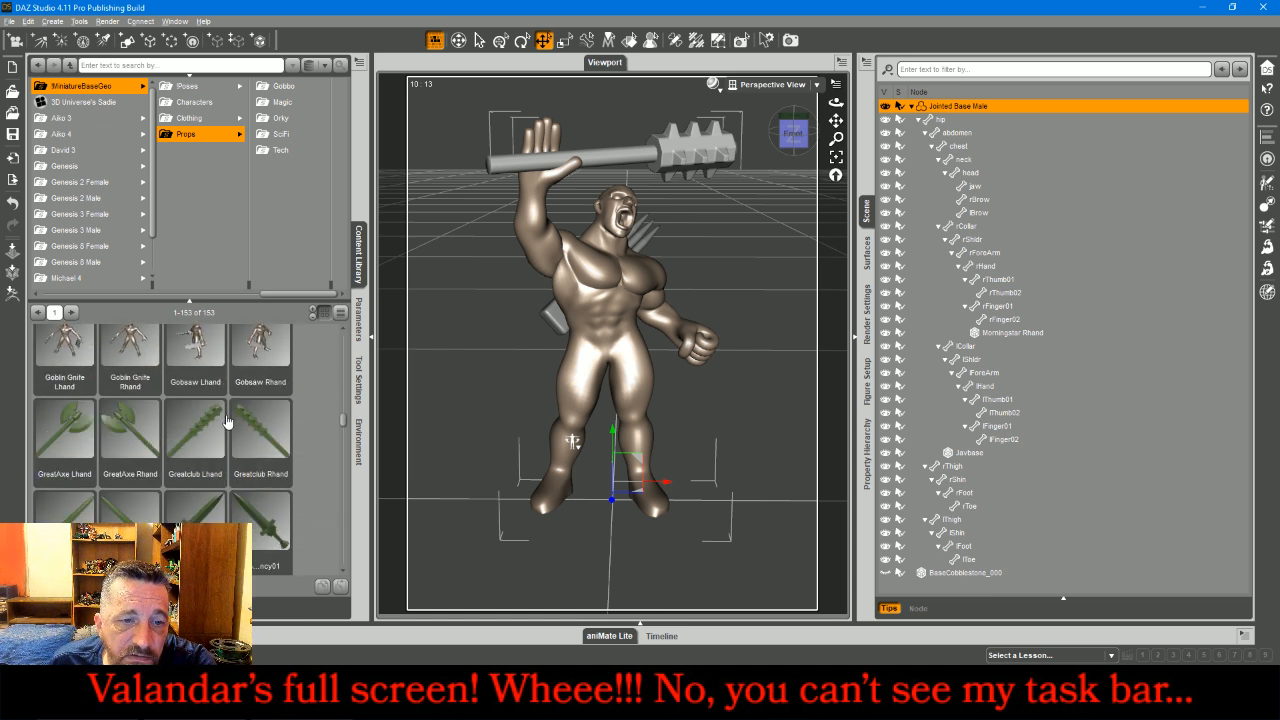
pyautogui.scroll(-2, 215, 436)
pyautogui.scroll(-1, 340, 414)
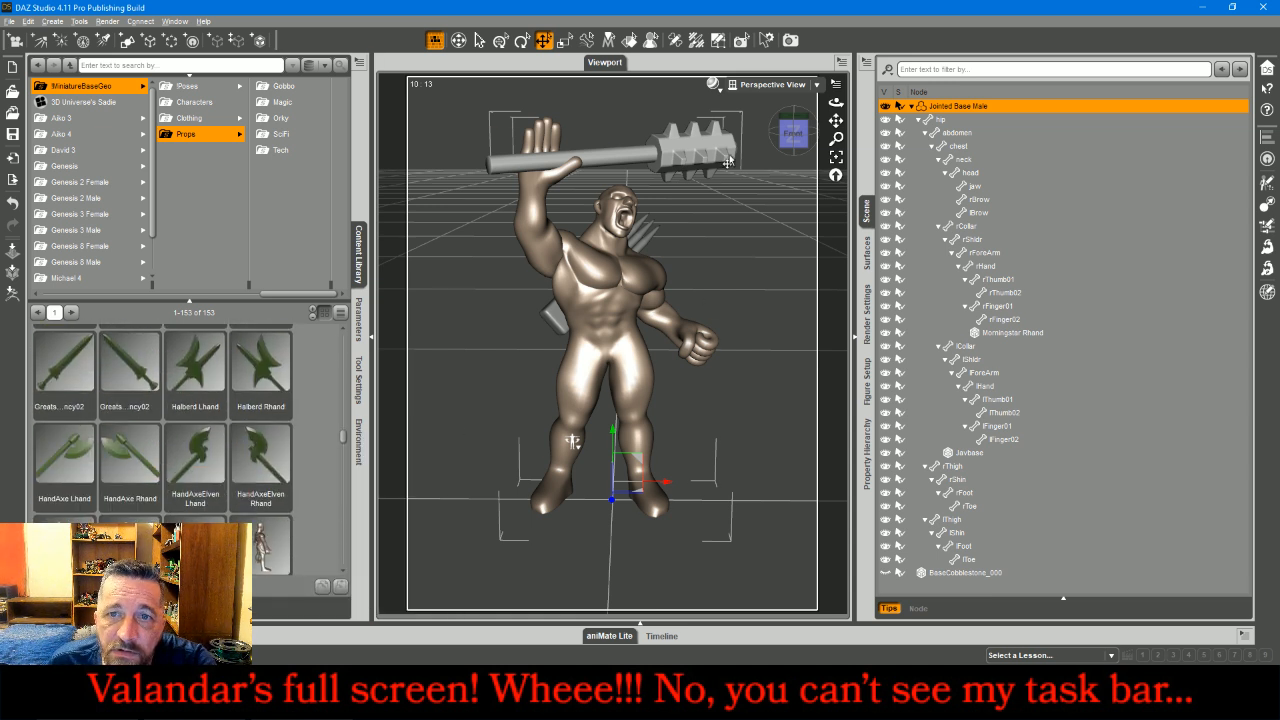
pyautogui.scroll(-3, 277, 436)
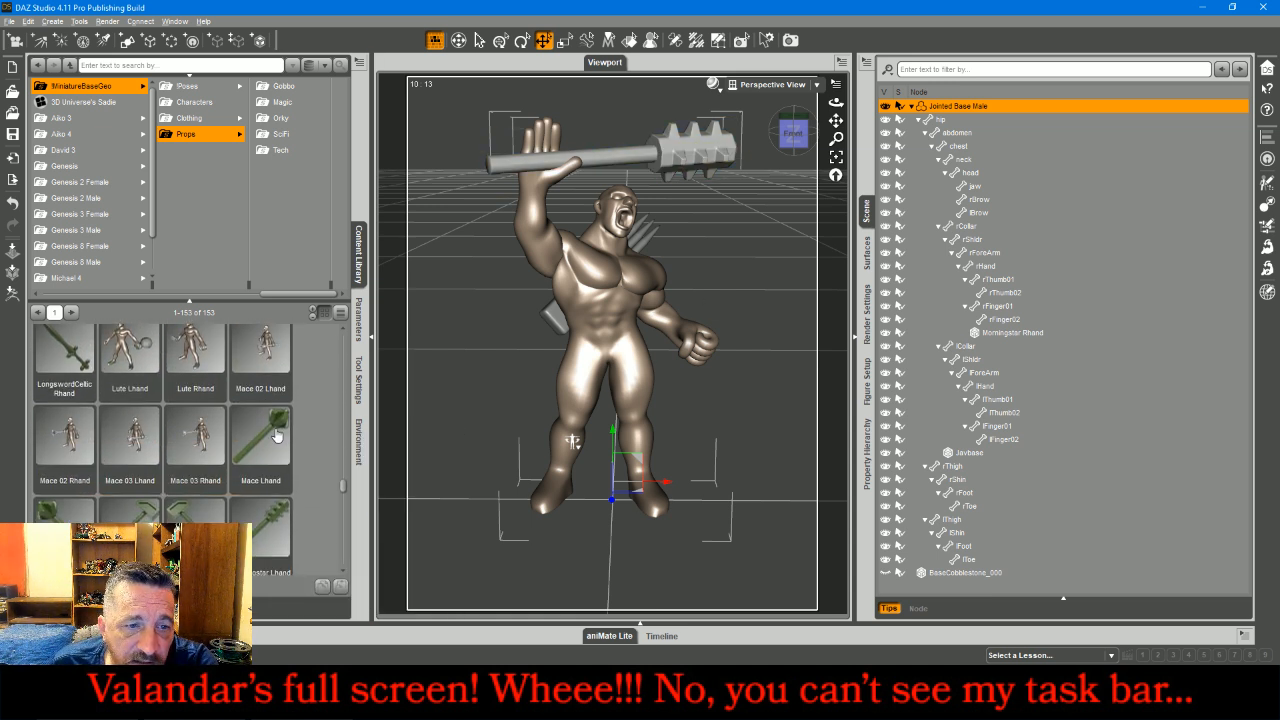
pyautogui.scroll(-4, 258, 512)
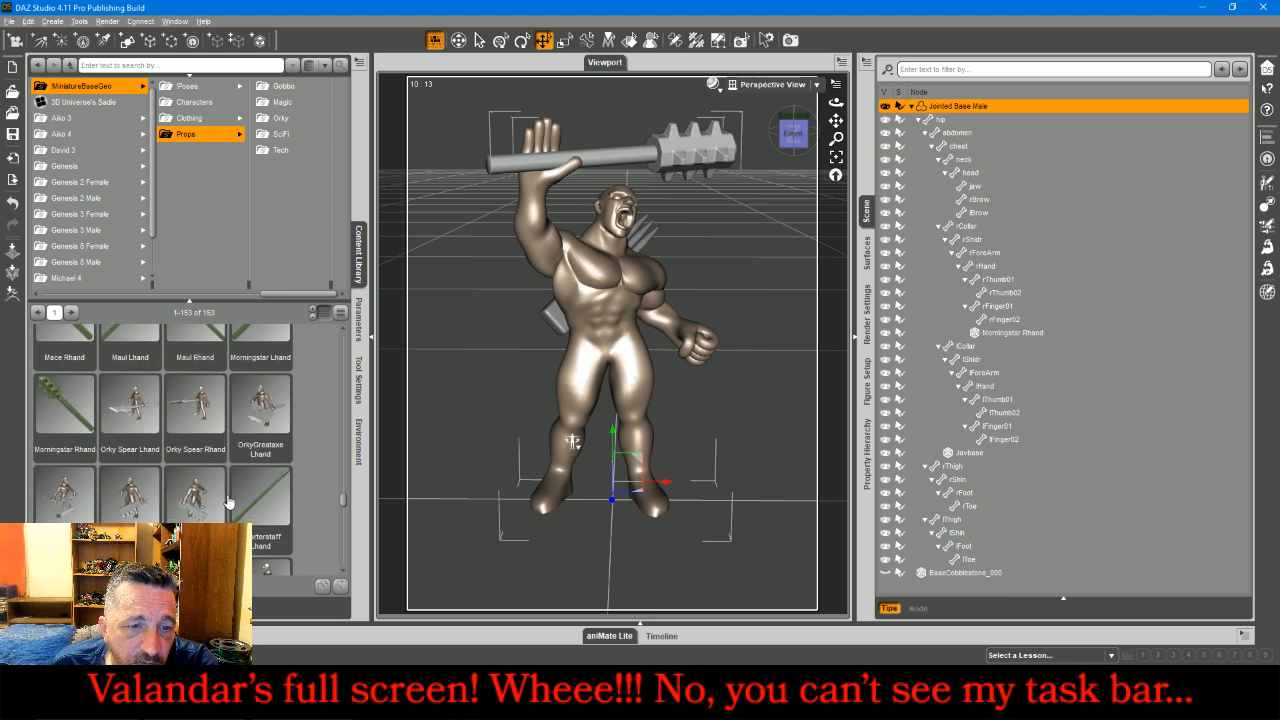
pyautogui.doubleClick(78, 390)
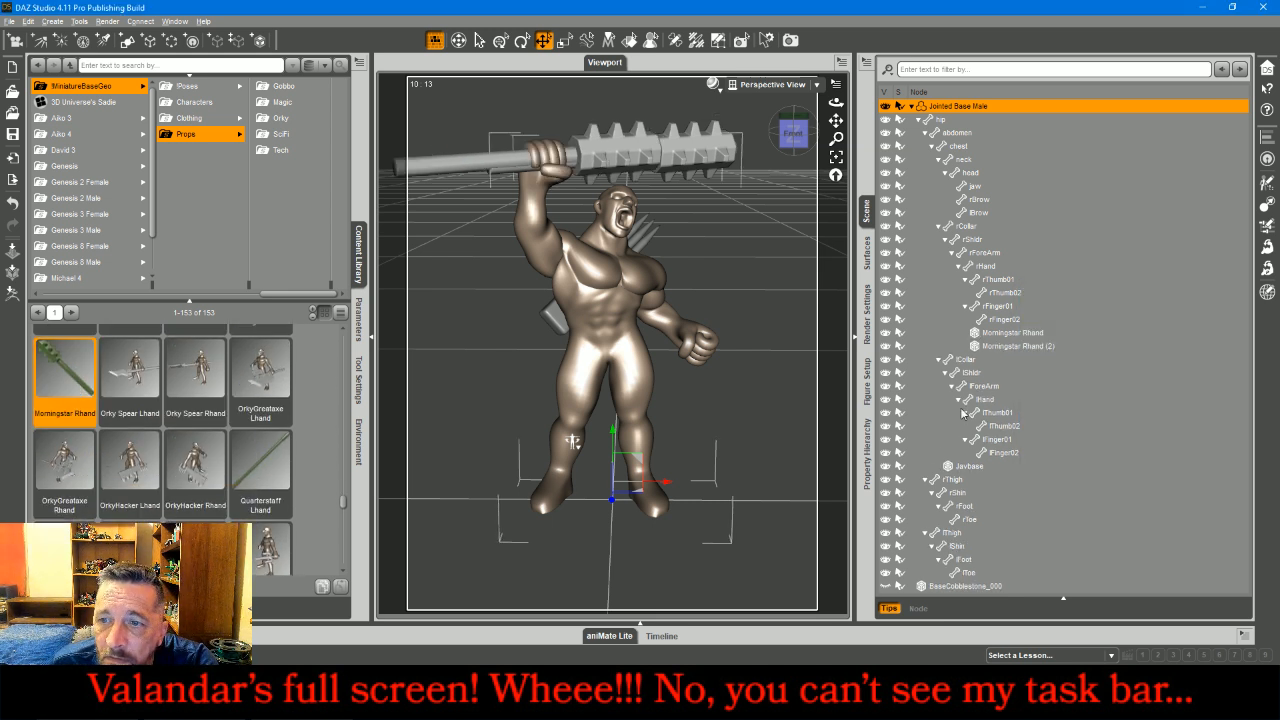
pyautogui.click(1015, 347)
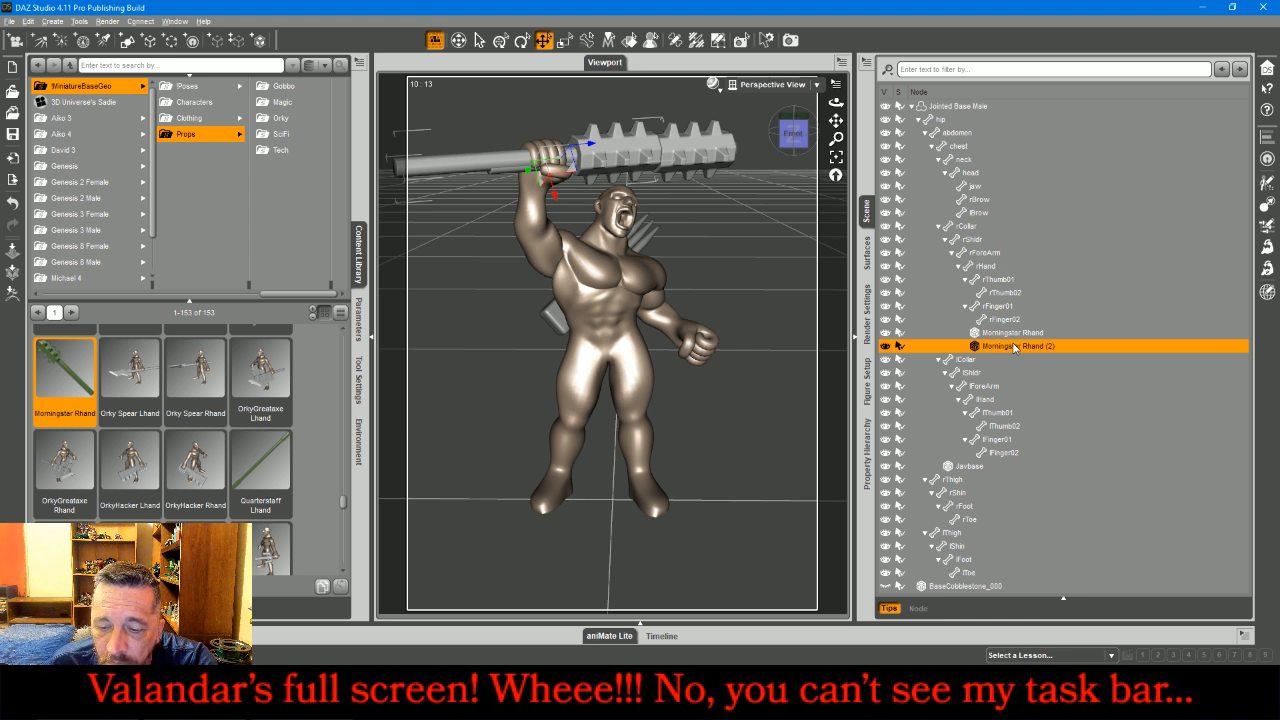
pyautogui.press('Delete')
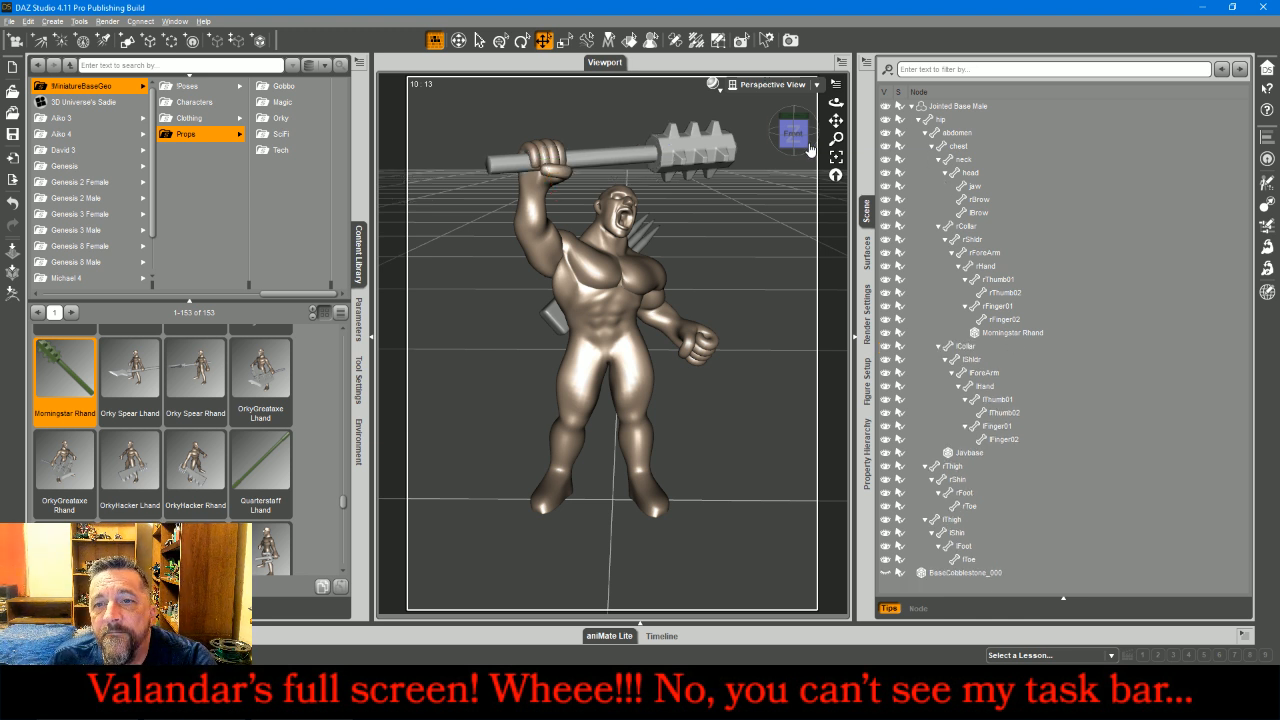
# Step: Rotate the rHand bone so the raised morningstar tilts upward at its spiked head
pyautogui.click(535, 158)
pyautogui.click(522, 40)
pyautogui.moveTo(515, 160); pyautogui.dragTo(556, 185)
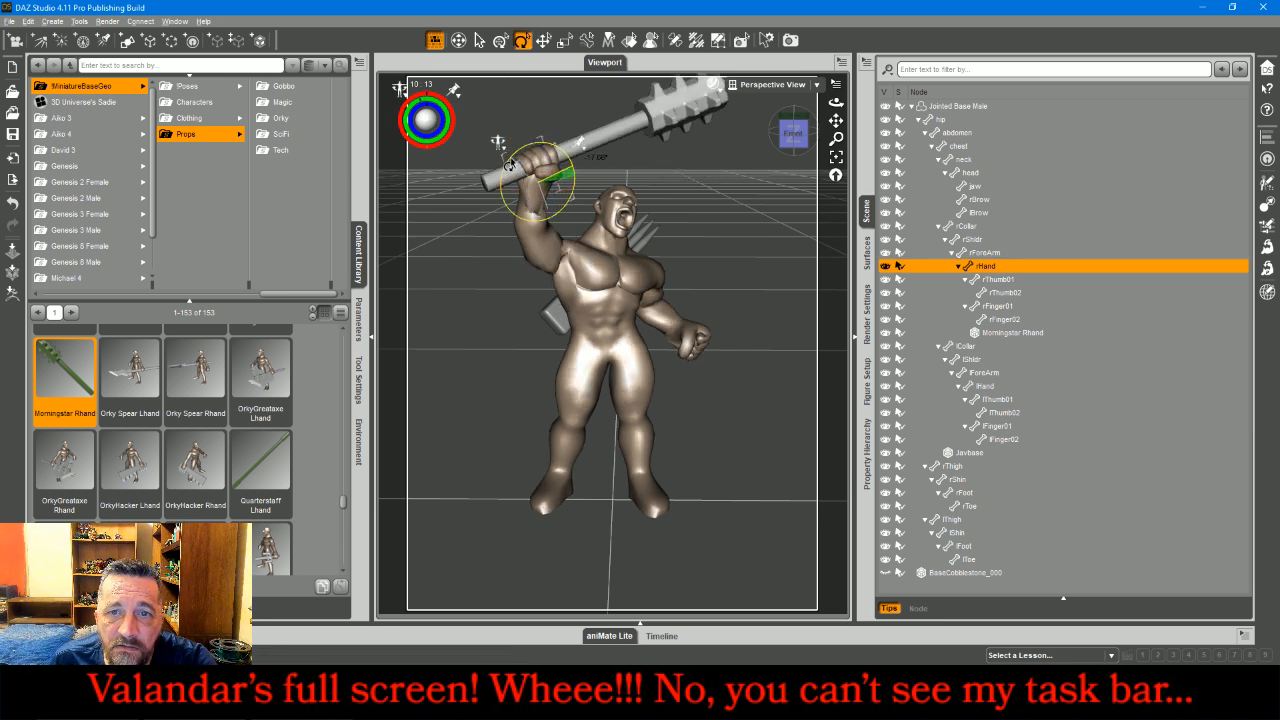
pyautogui.click(808, 126)
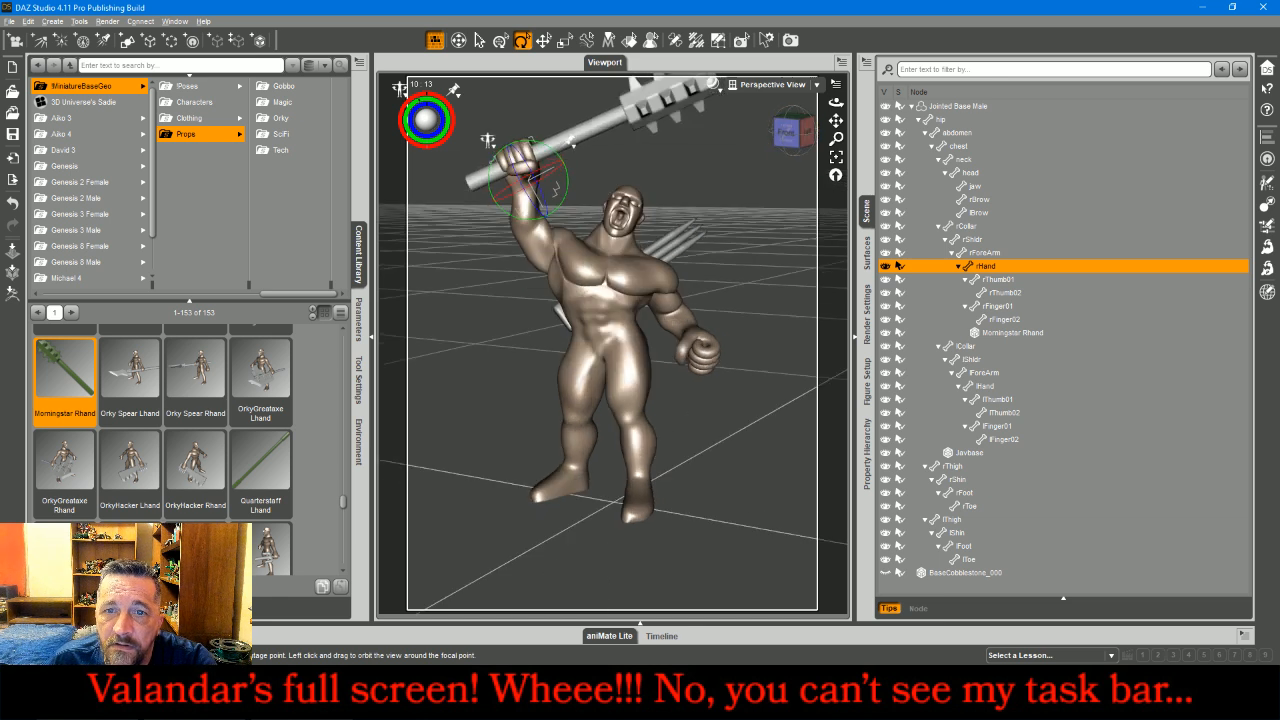
pyautogui.moveTo(793, 132); pyautogui.dragTo(940, 341)
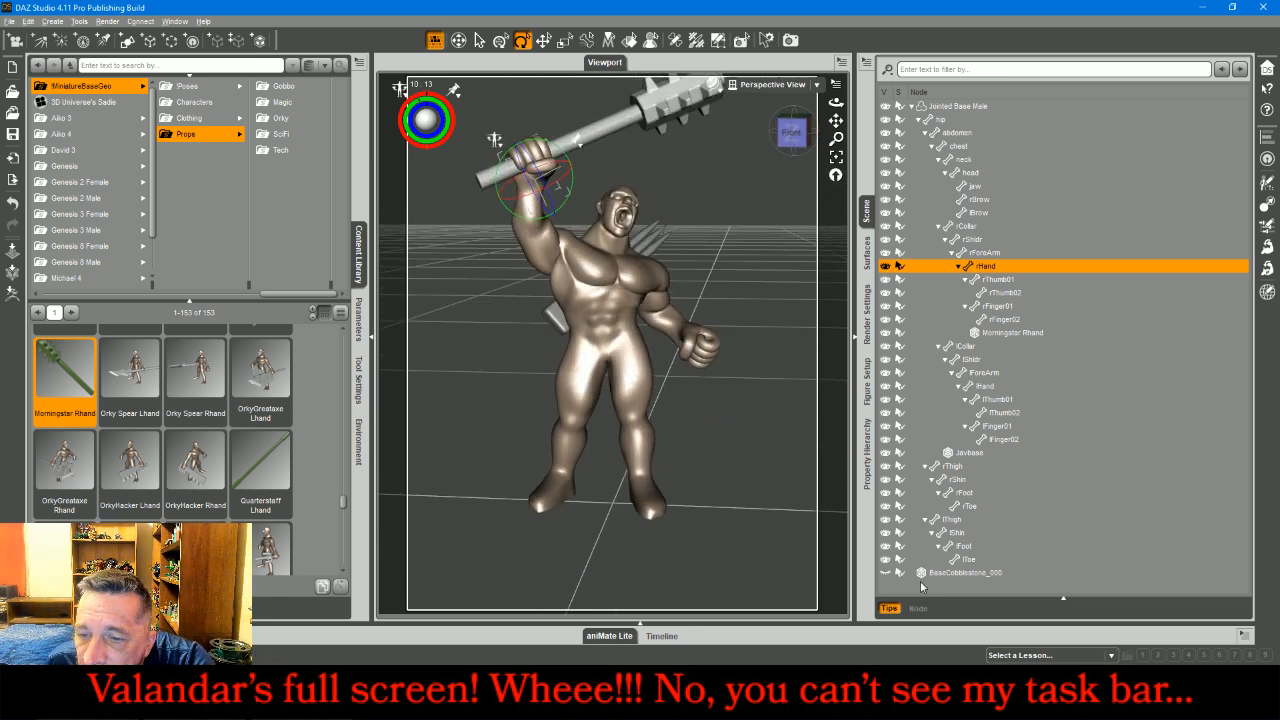
# Step: Show the cobblestone base again and reposition it under the figure's feet, working from a raised view
pyautogui.click(885, 573)
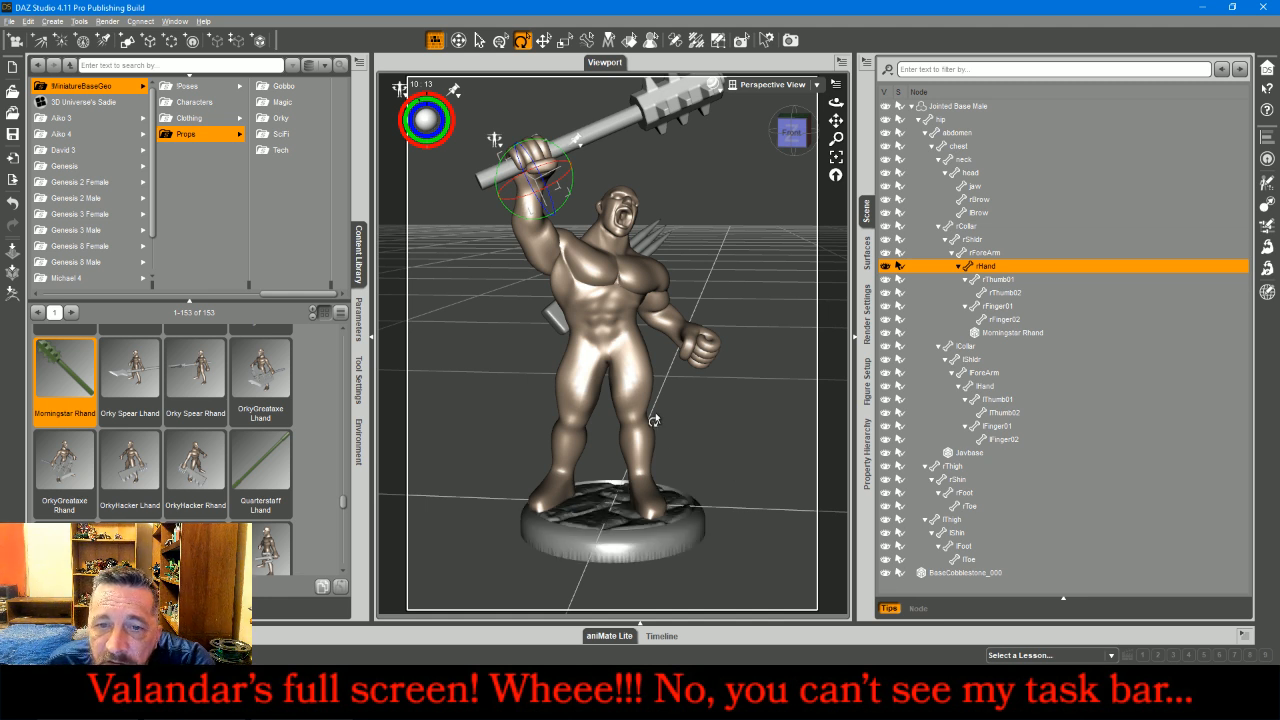
pyautogui.moveTo(790, 134); pyautogui.dragTo(627, 92)
pyautogui.click(543, 40)
pyautogui.click(634, 468)
pyautogui.moveTo(637, 464); pyautogui.dragTo(636, 491)
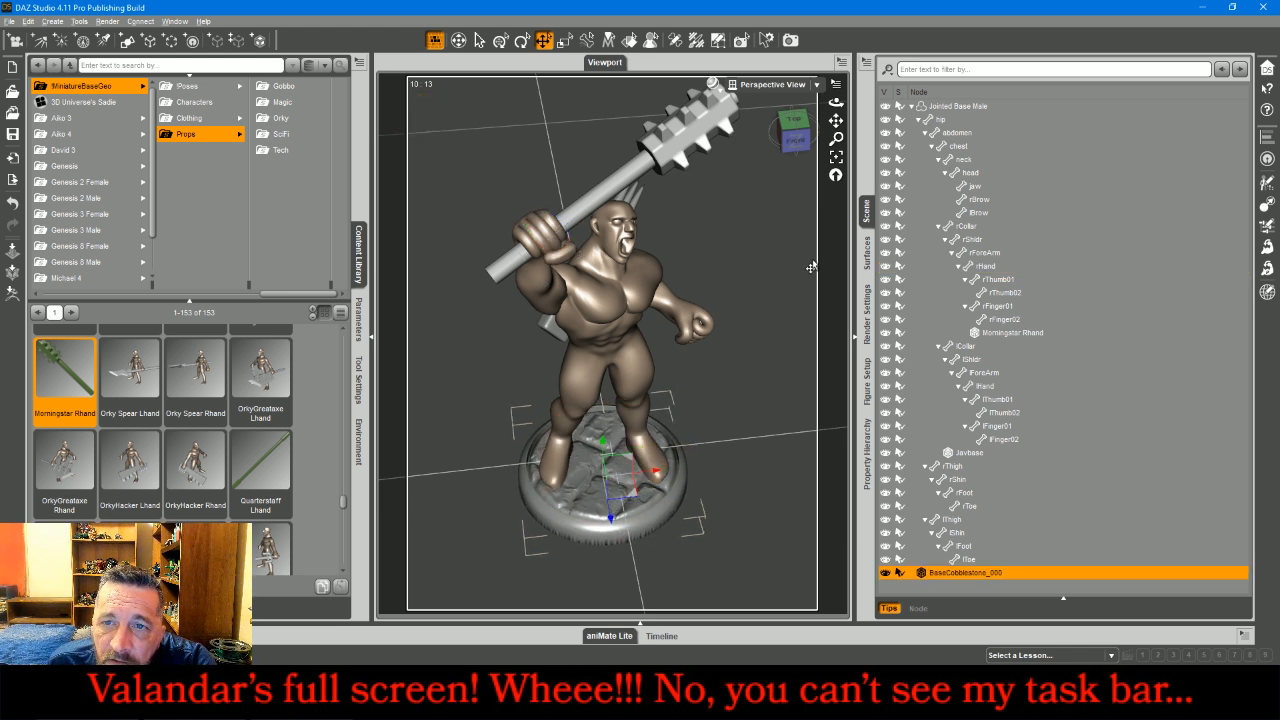
# Step: Shift the right foot backward along its Z axis on the base, working from the figure's right side
pyautogui.click(797, 148)
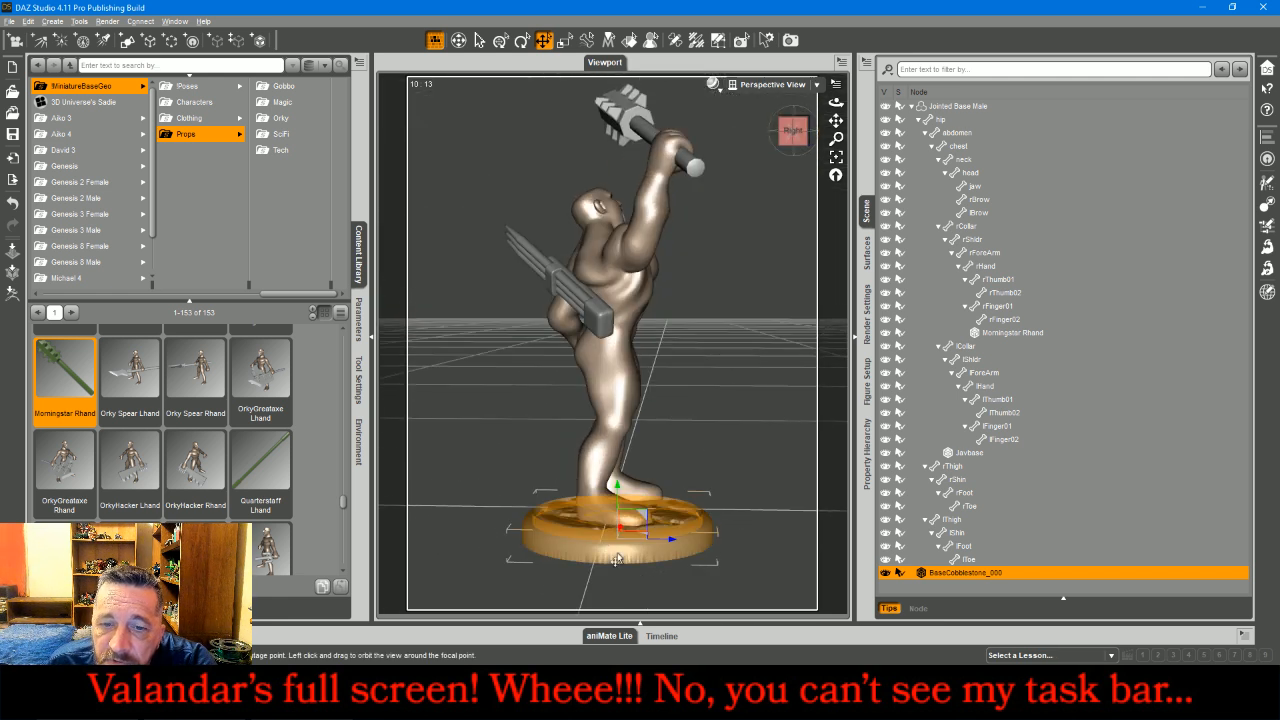
pyautogui.click(597, 520)
pyautogui.moveTo(646, 494); pyautogui.dragTo(633, 498)
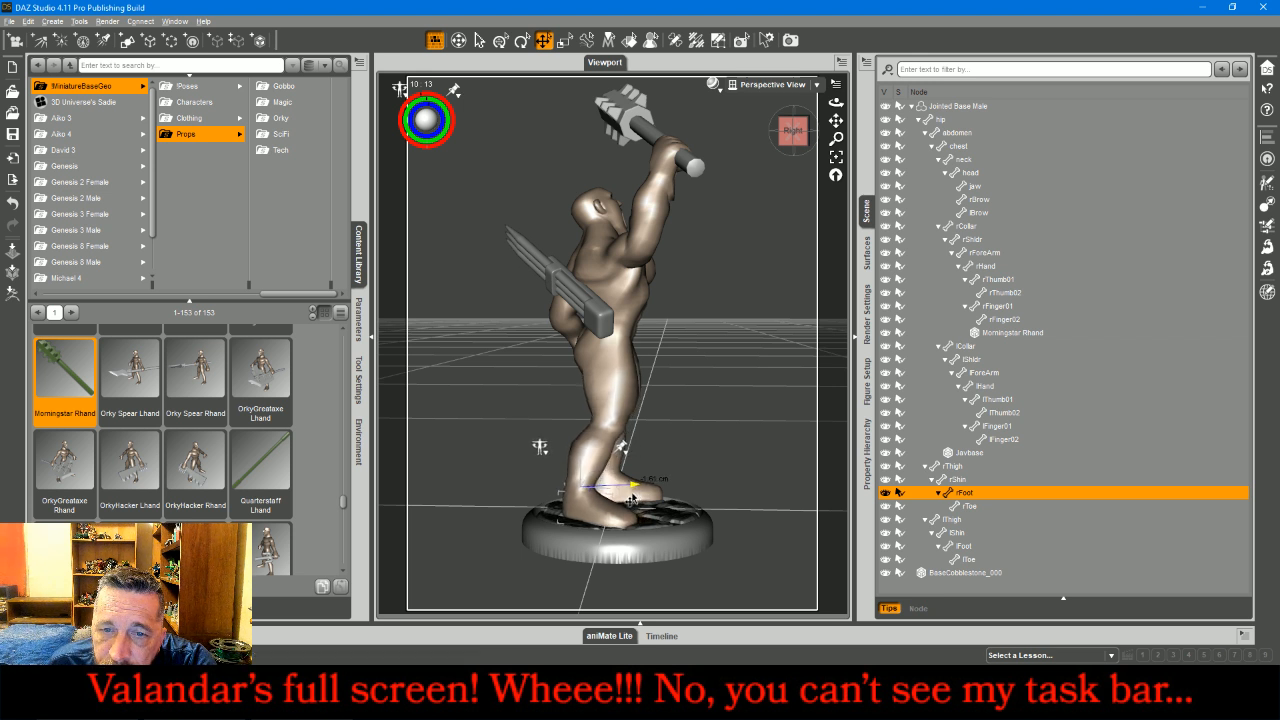
pyautogui.click(638, 498)
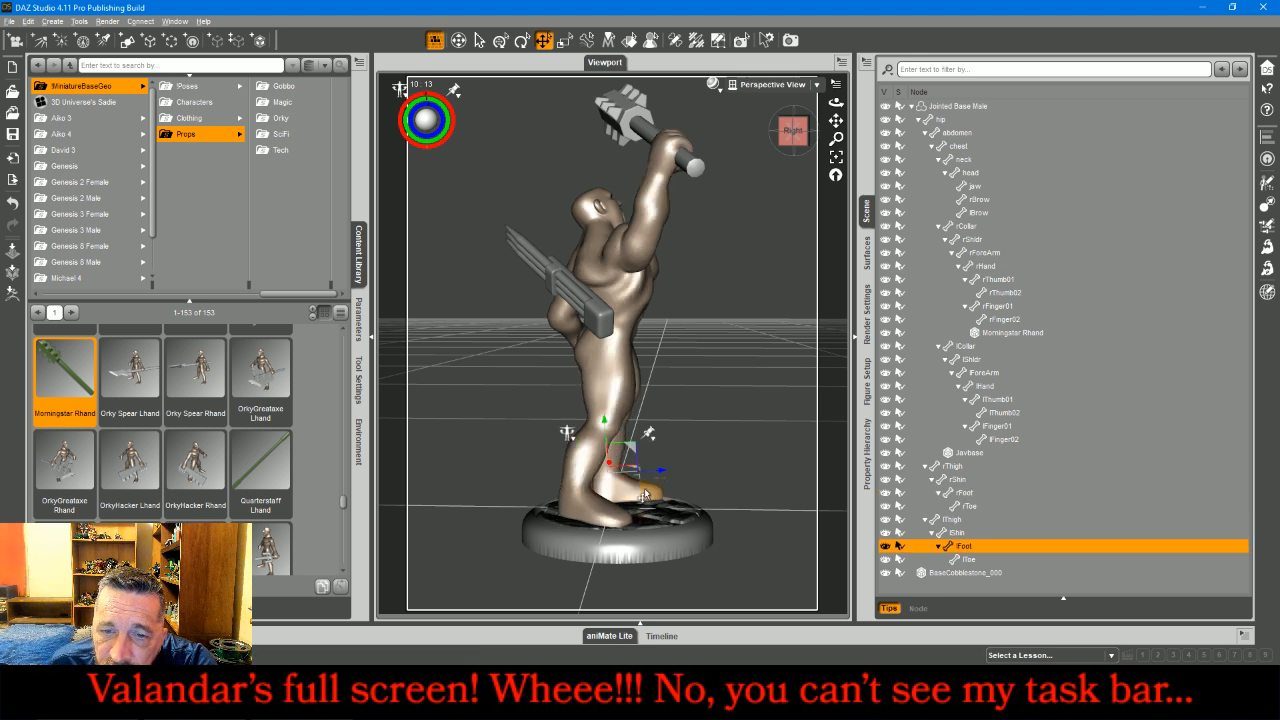
pyautogui.click(662, 472)
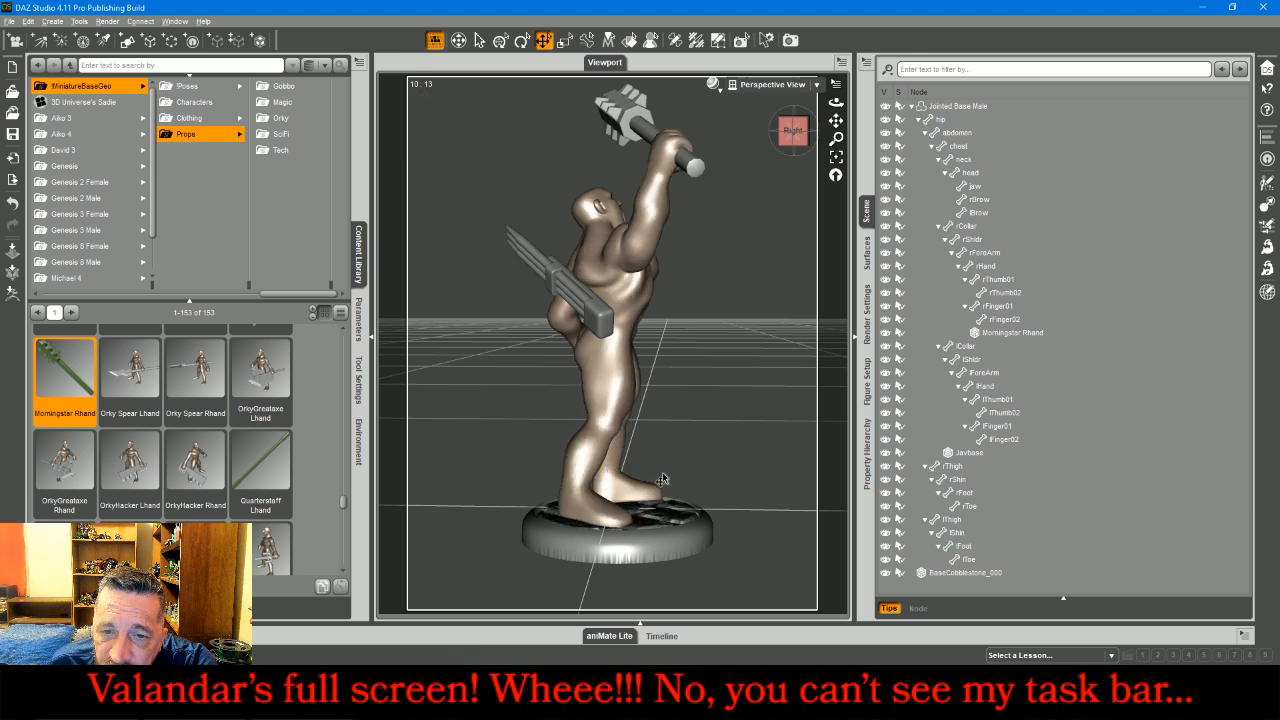
# Step: Set the Side-Side rotation of the right shin to 0
pyautogui.click(608, 473)
pyautogui.click(361, 340)
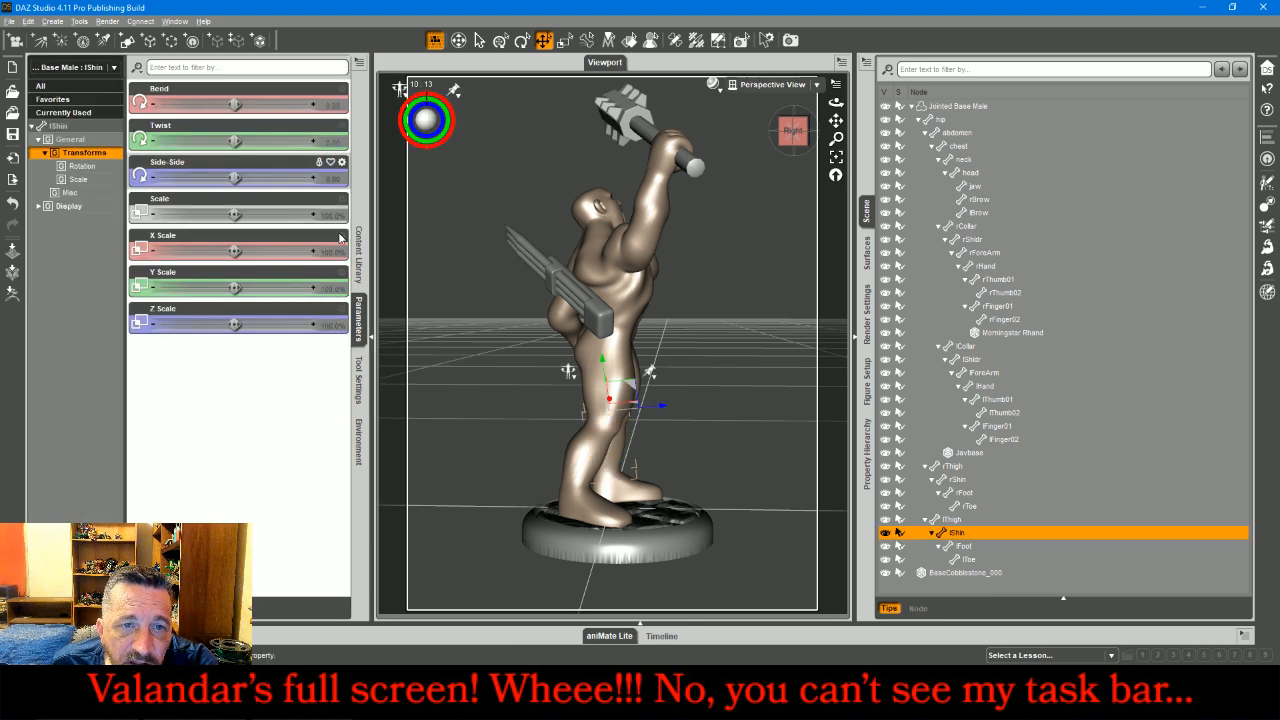
pyautogui.click(580, 465)
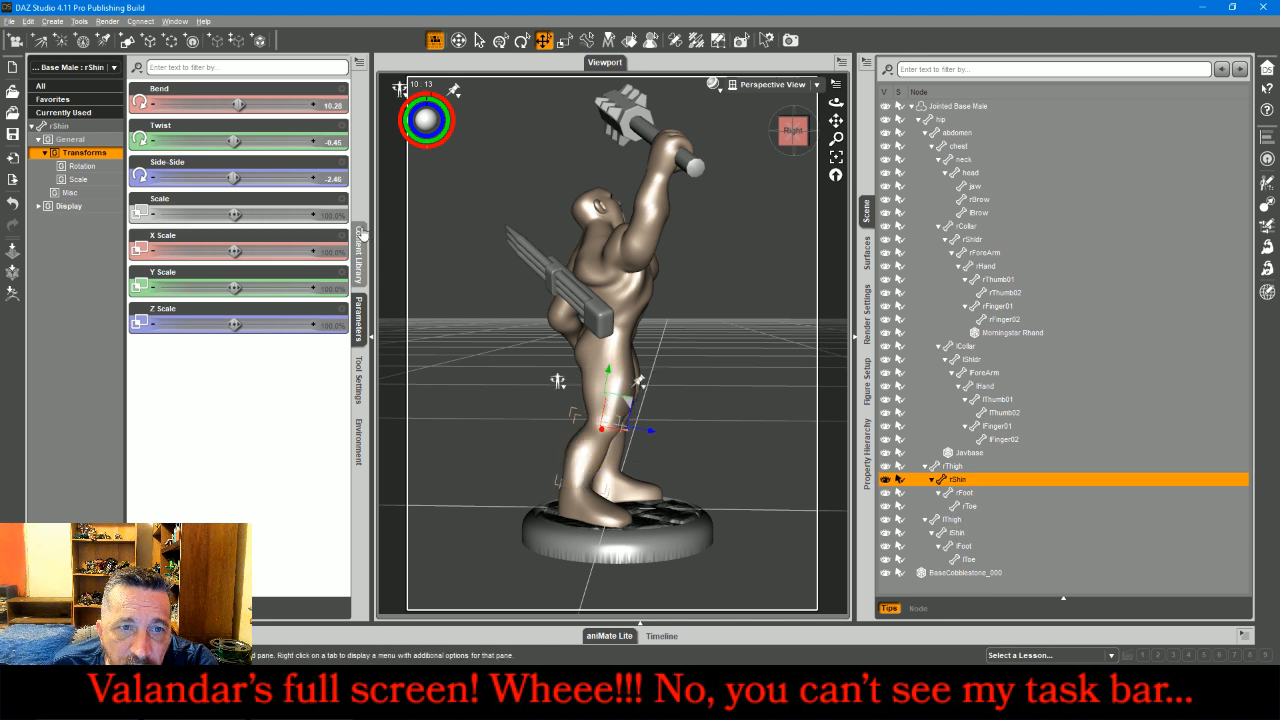
pyautogui.click(336, 179)
pyautogui.write('0')
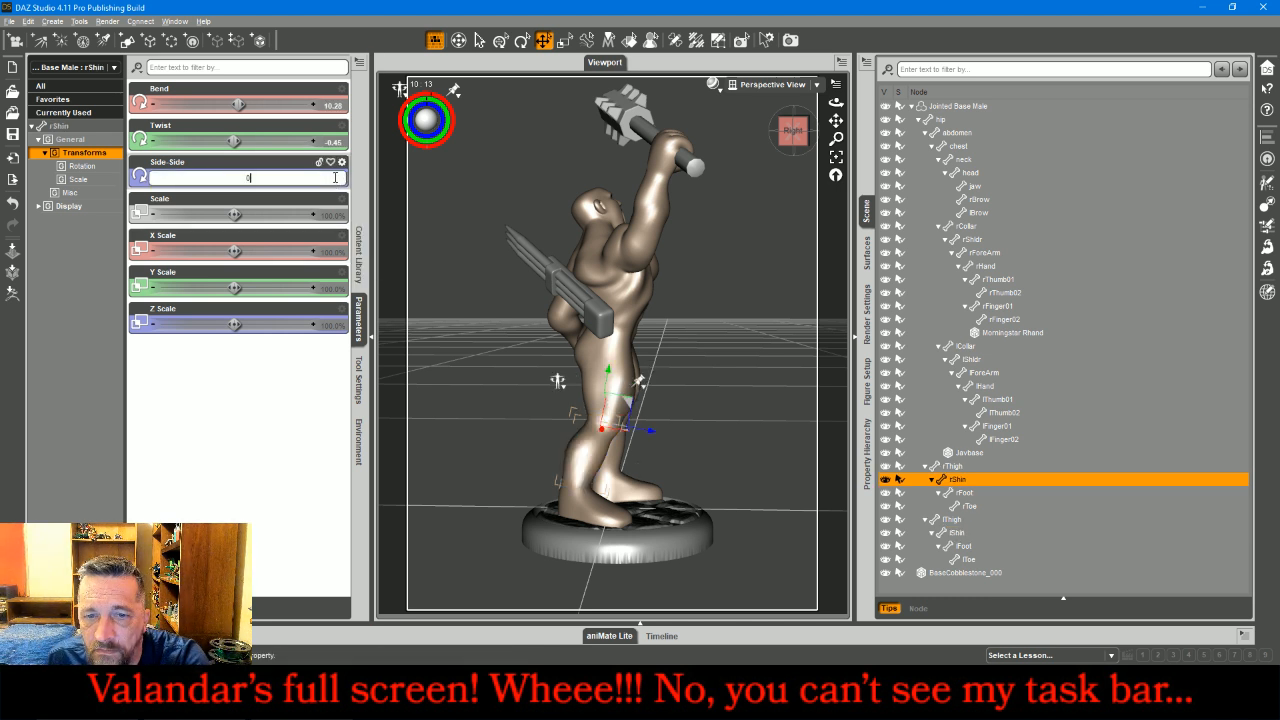
pyautogui.press('Return')
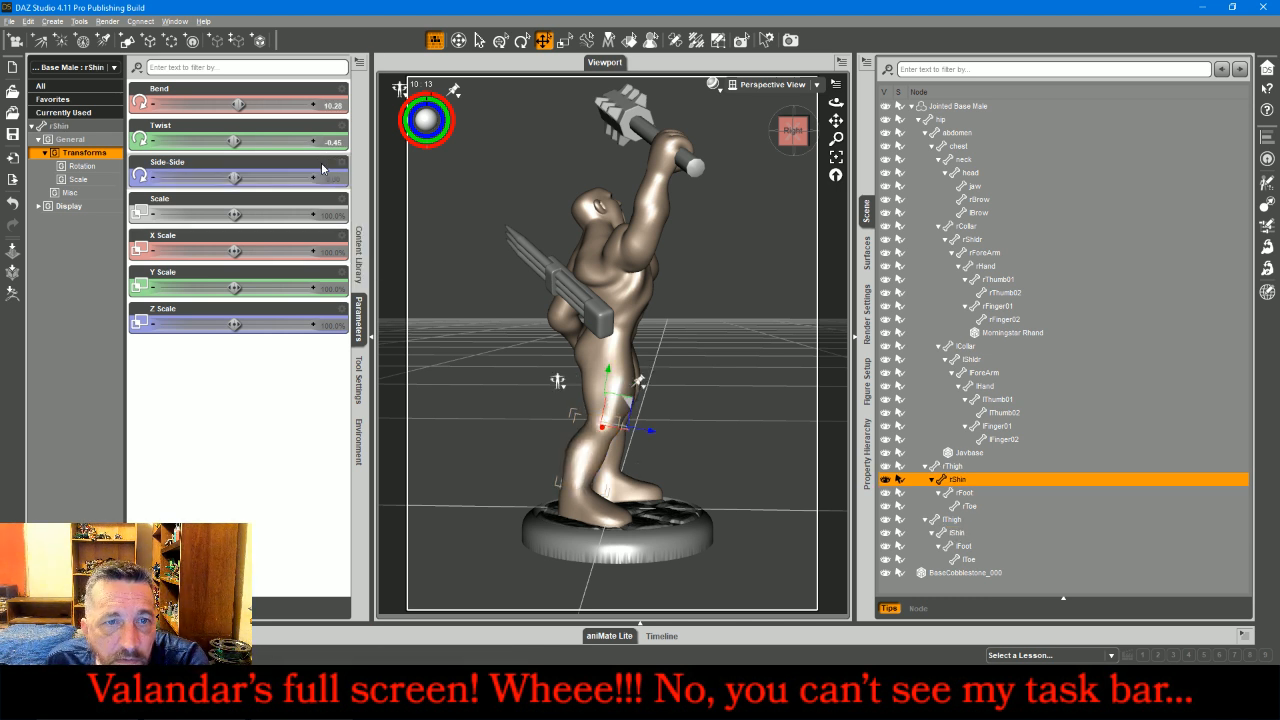
# Step: Shift the left foot forward along its Z axis on the base and set its Bend to 7.56
pyautogui.click(617, 498)
pyautogui.moveTo(660, 474); pyautogui.dragTo(673, 479)
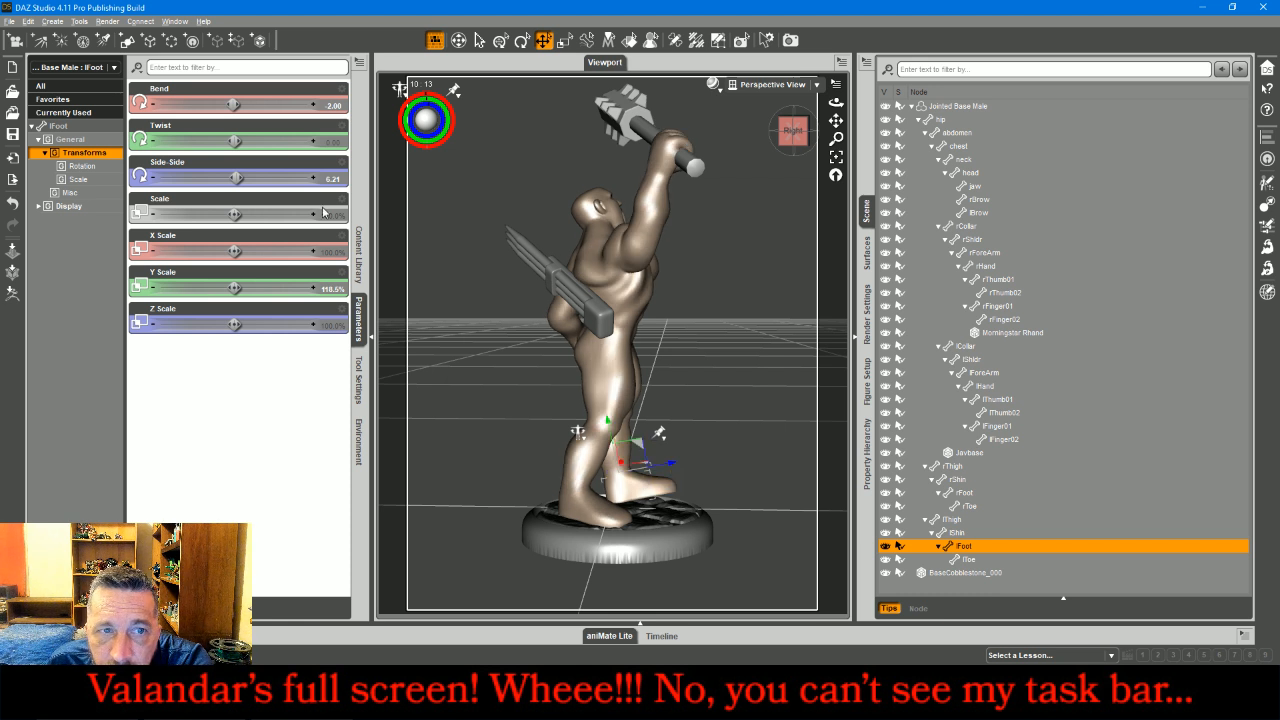
pyautogui.moveTo(233, 104); pyautogui.dragTo(237, 105)
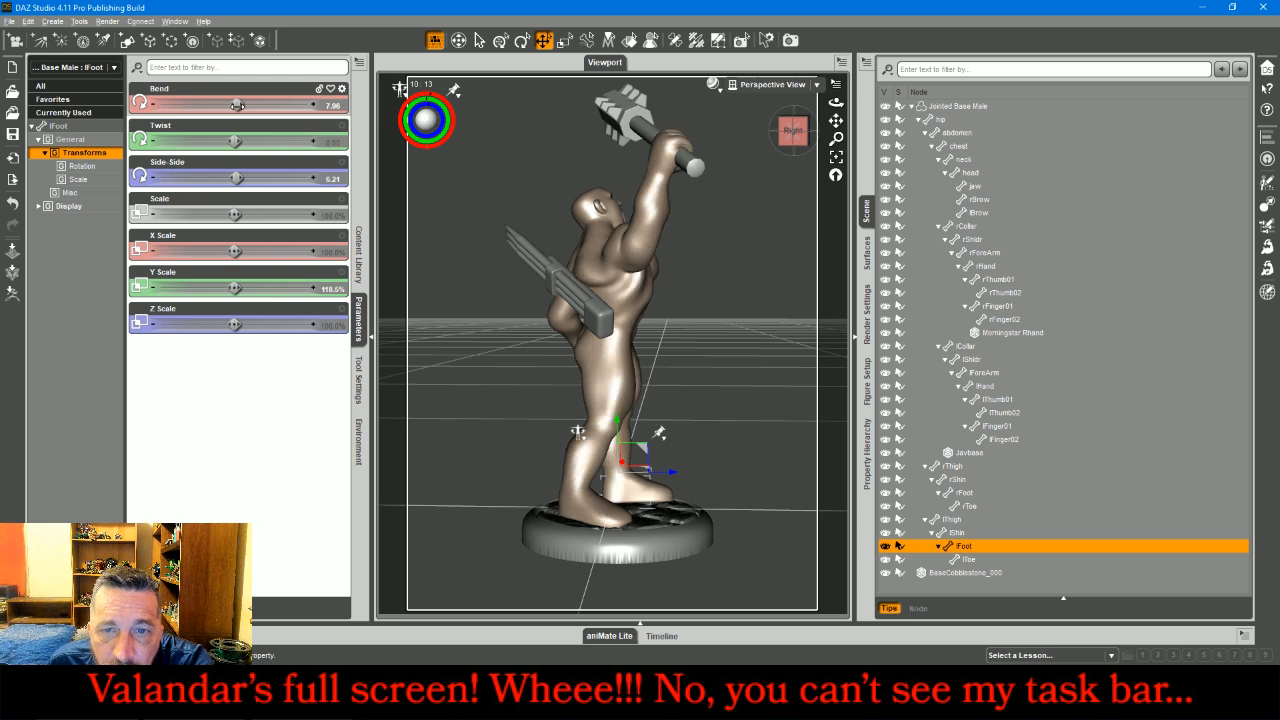
# Step: Working from the front, set the right foot's Bend to -17.21 and its Side-Side rotation to 1.59
pyautogui.moveTo(802, 143); pyautogui.dragTo(645, 141)
pyautogui.moveTo(800, 132); pyautogui.dragTo(762, 129)
pyautogui.click(781, 87)
pyautogui.click(765, 113)
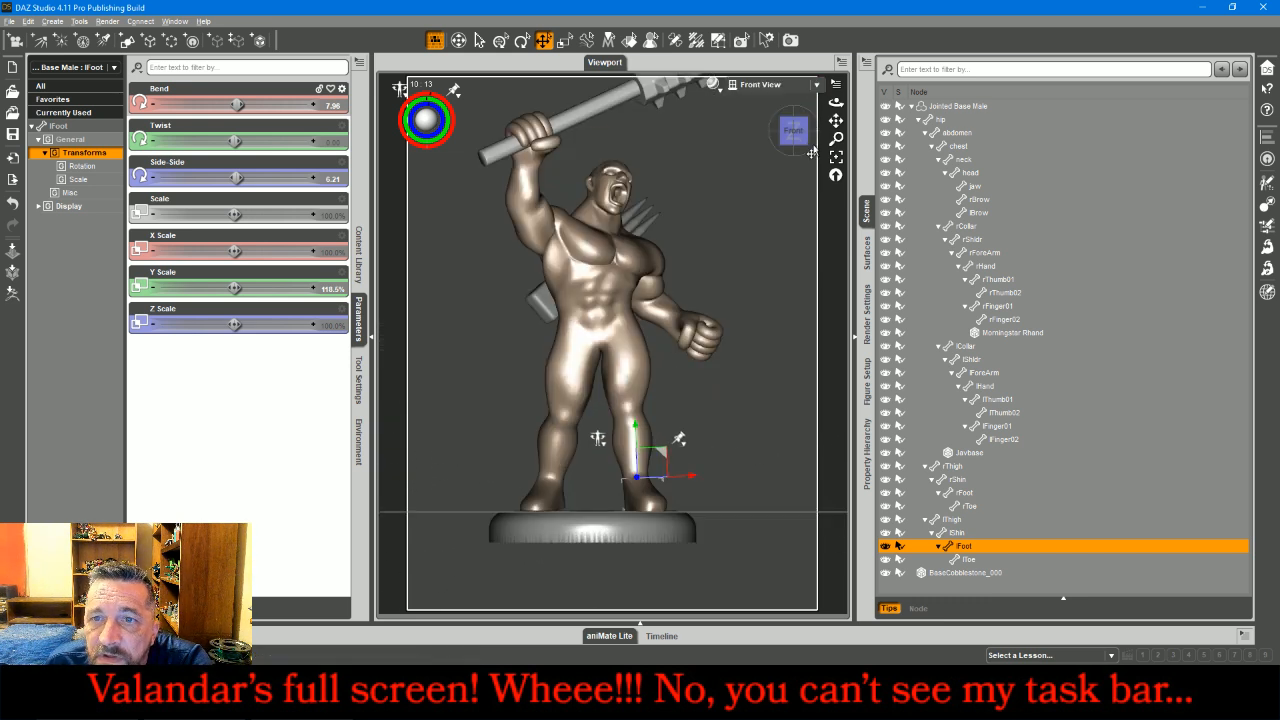
pyautogui.moveTo(842, 142); pyautogui.dragTo(836, 125)
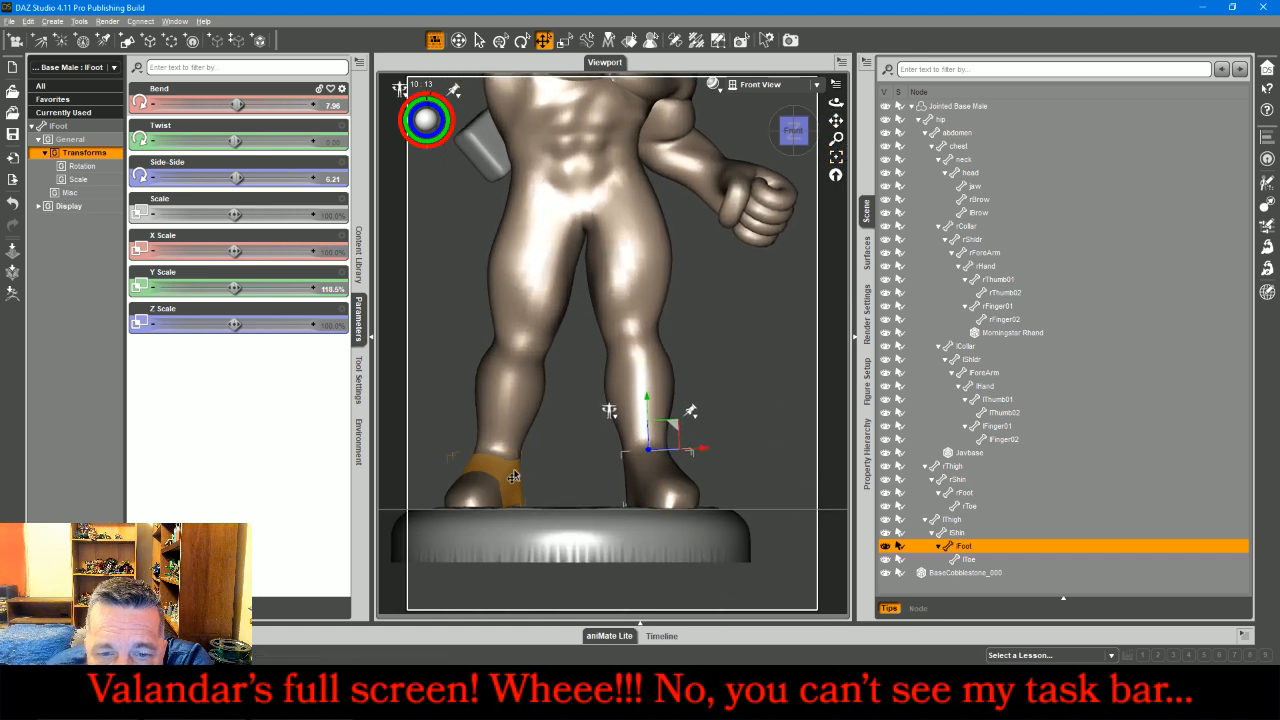
pyautogui.click(513, 477)
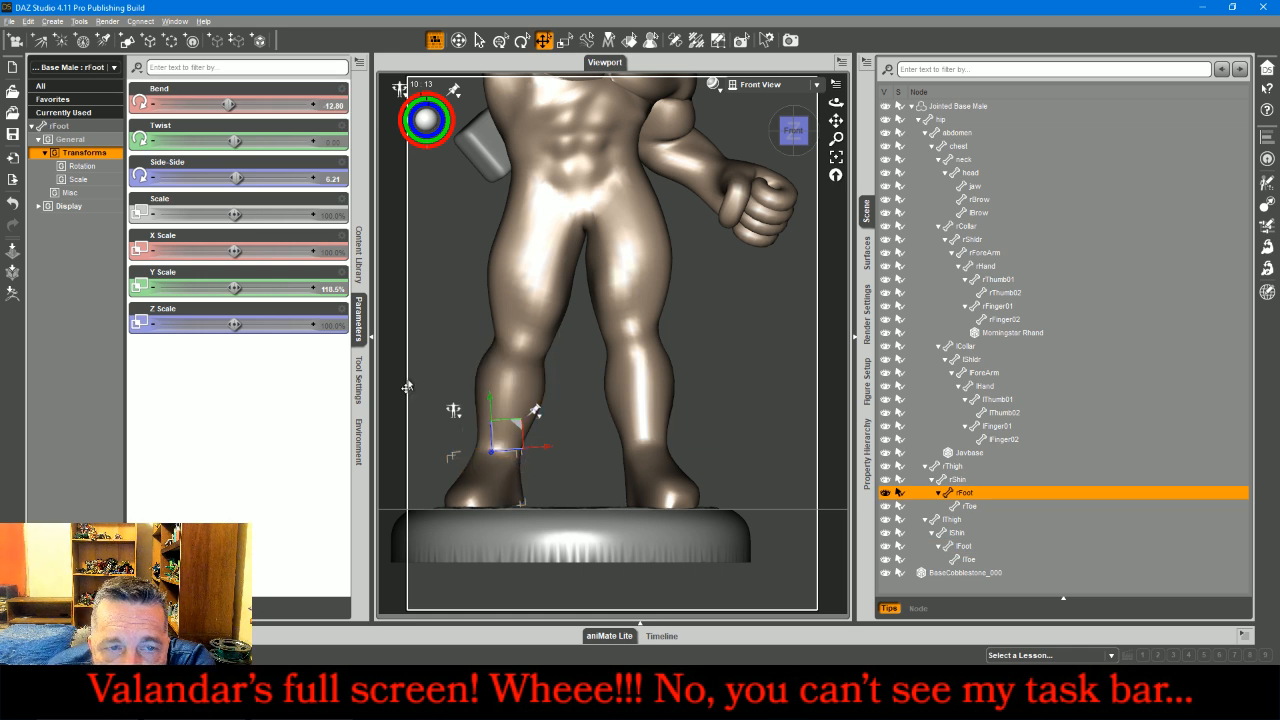
pyautogui.moveTo(228, 105); pyautogui.dragTo(225, 106)
pyautogui.click(315, 179)
pyautogui.moveTo(240, 178); pyautogui.dragTo(235, 178)
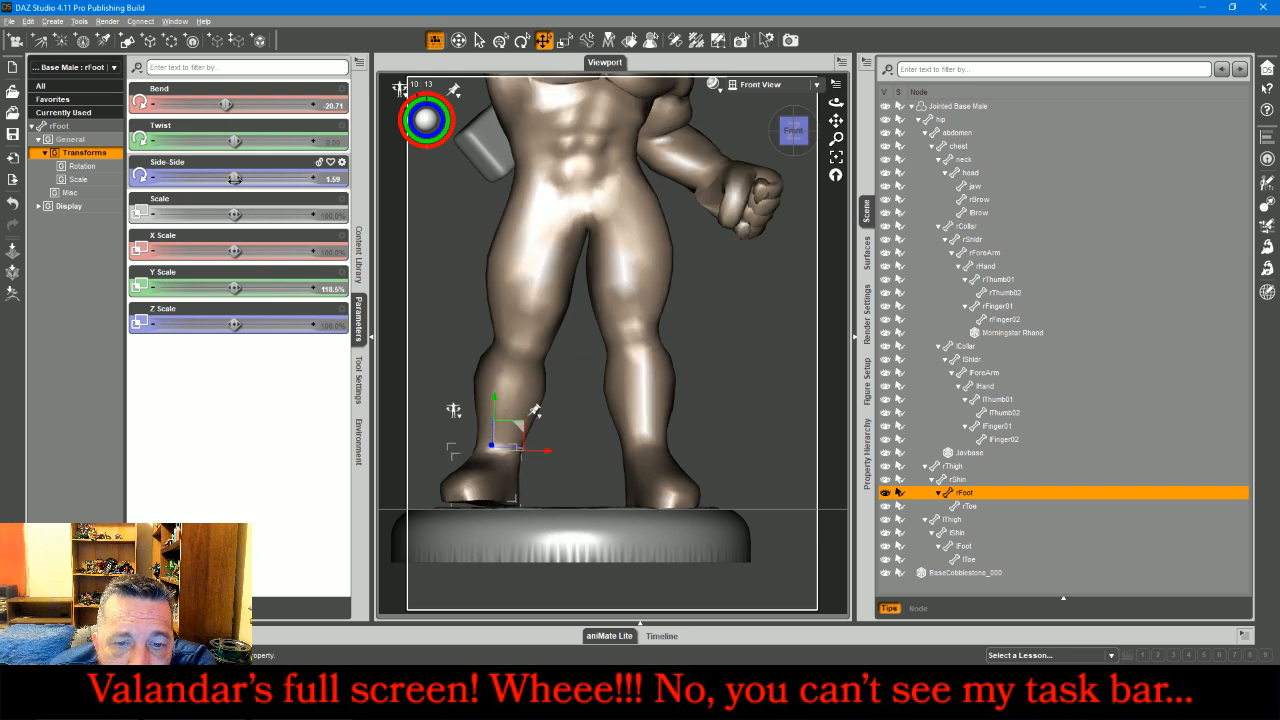
pyautogui.click(313, 107)
pyautogui.click(313, 107)
pyautogui.click(313, 107)
pyautogui.click(313, 107)
pyautogui.click(313, 107)
pyautogui.click(313, 107)
pyautogui.click(313, 107)
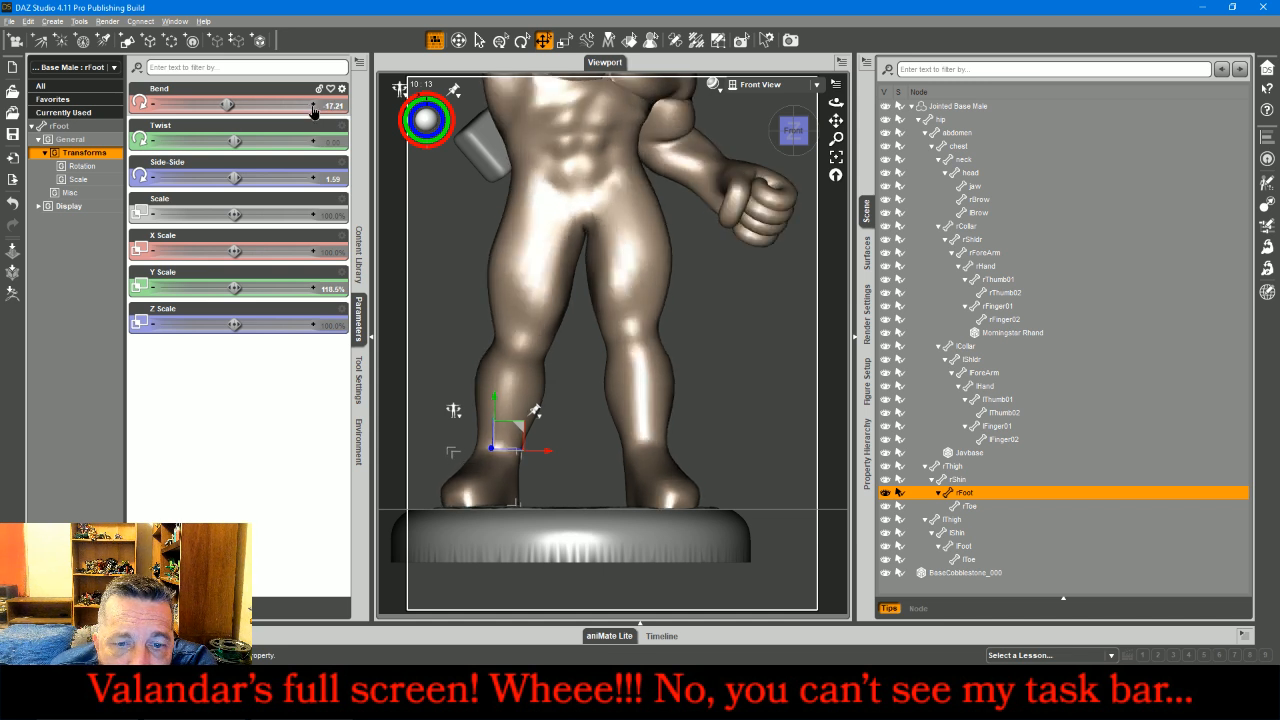
# Step: Reposition the cobblestone base under the feet with Y Translate at -3.46 and Z Translate at 2.45
pyautogui.click(567, 522)
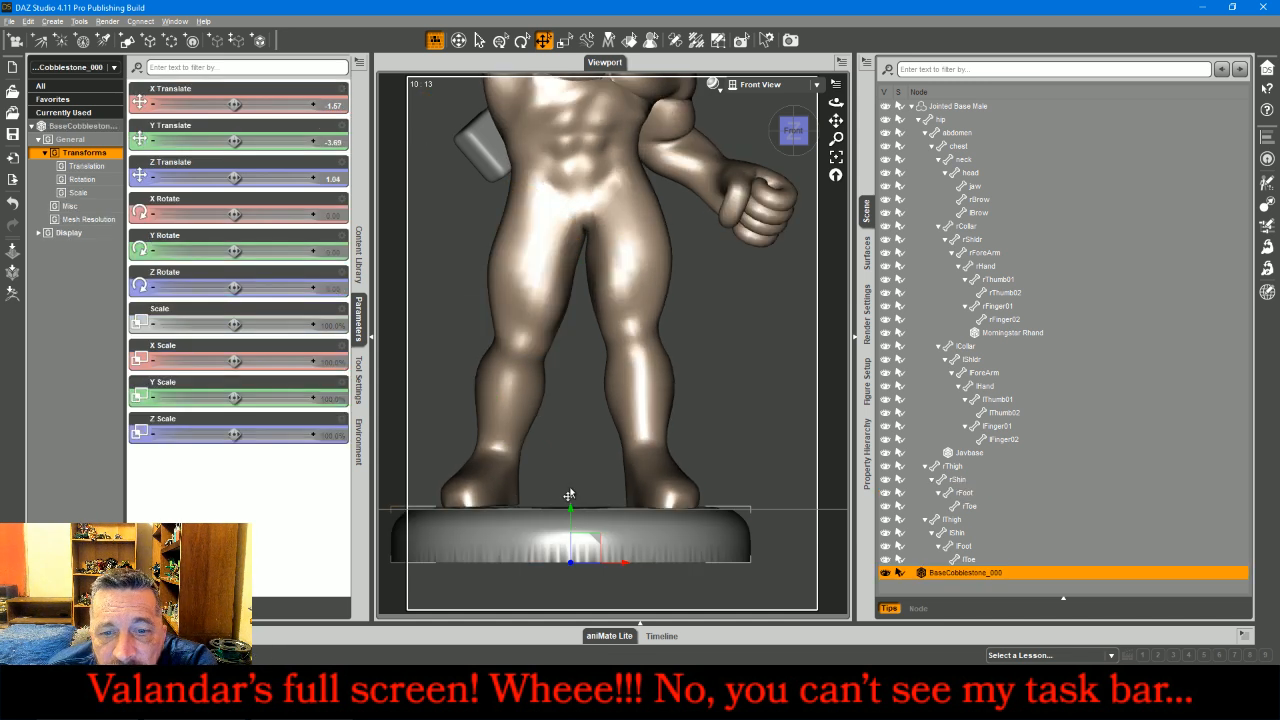
pyautogui.moveTo(569, 513); pyautogui.dragTo(575, 509)
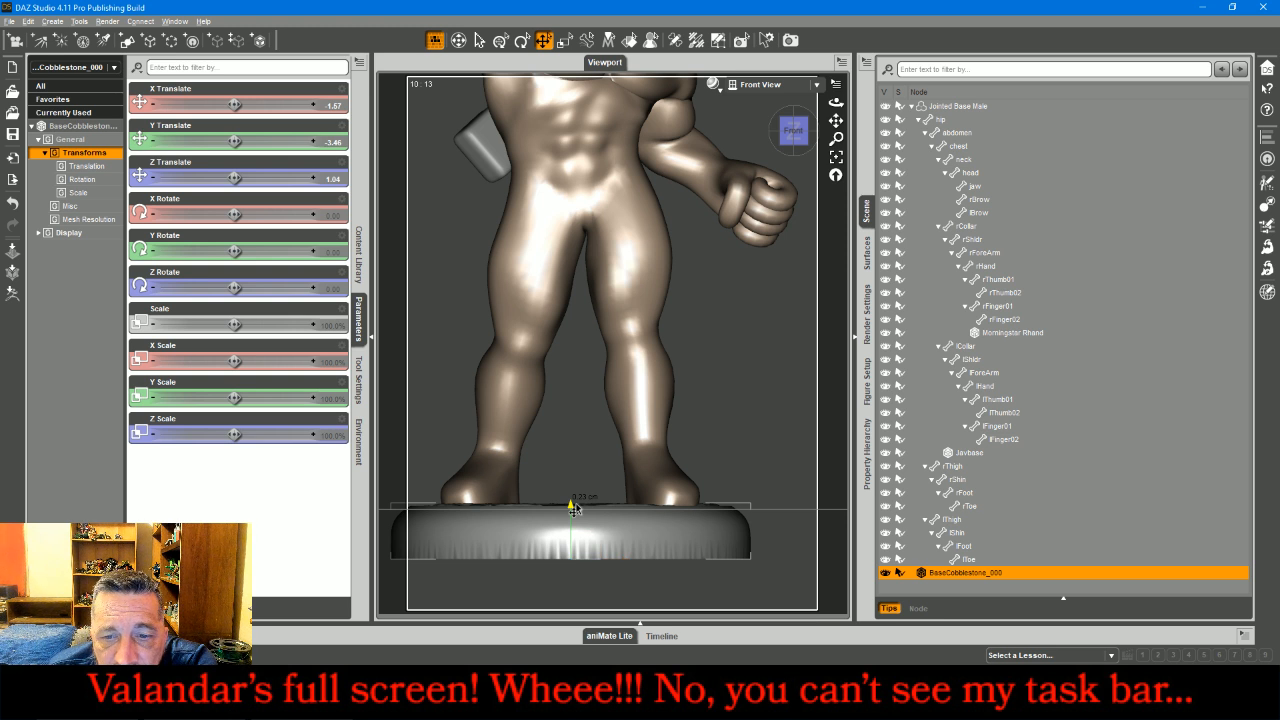
pyautogui.click(756, 85)
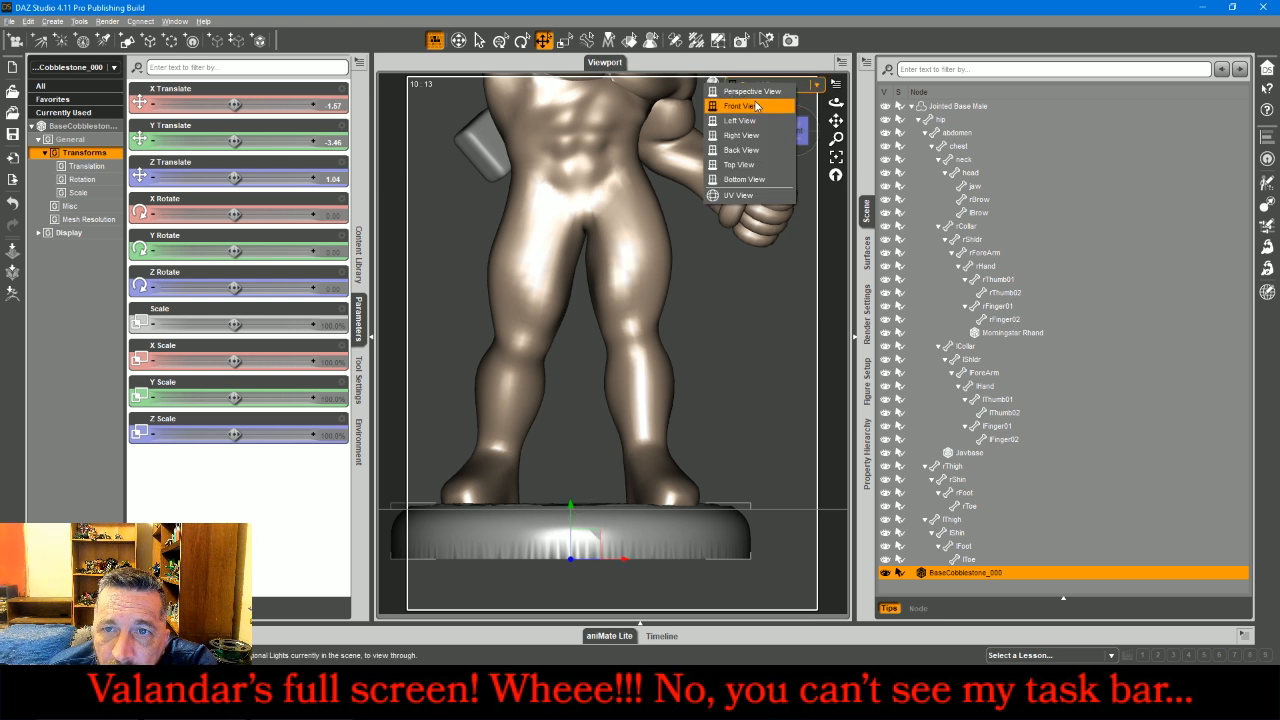
pyautogui.moveTo(789, 143); pyautogui.dragTo(720, 160)
pyautogui.moveTo(674, 518); pyautogui.dragTo(677, 512)
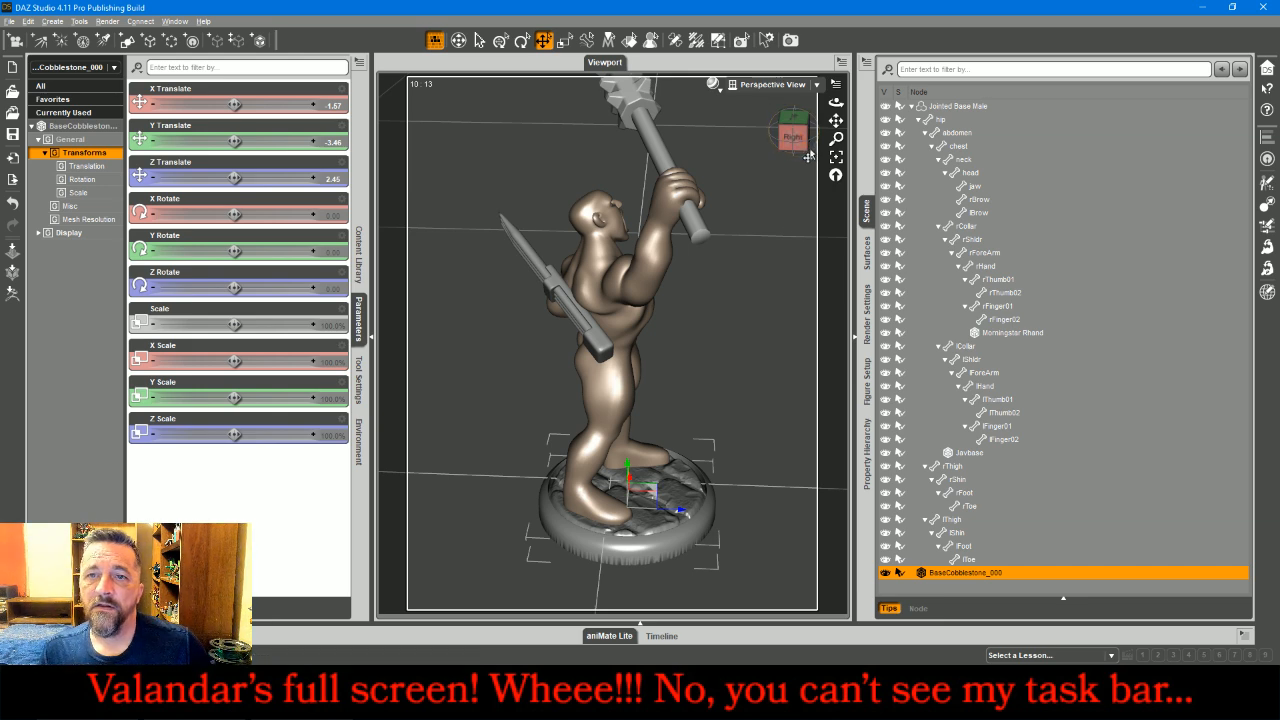
pyautogui.moveTo(792, 135); pyautogui.dragTo(515, 143)
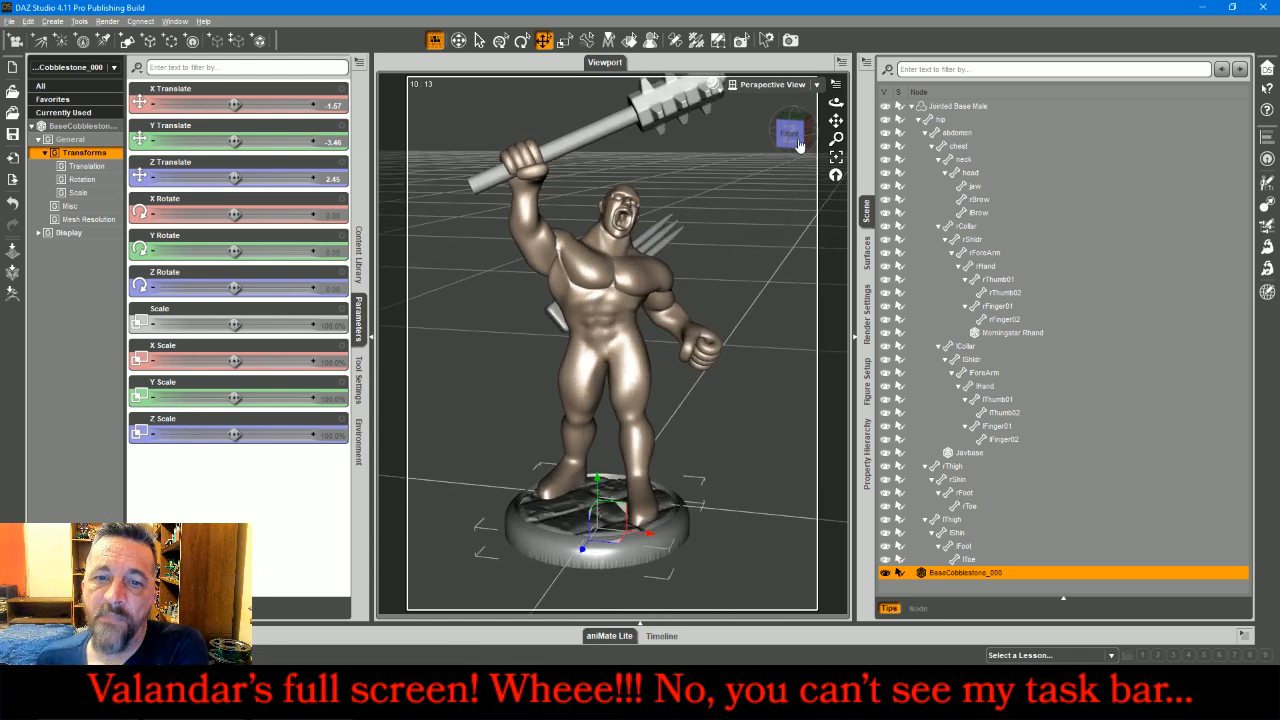
# Step: Slim the hip and abdomen together by setting their X Scale to 78.9% and Z Scale to 86.1%
pyautogui.click(610, 332)
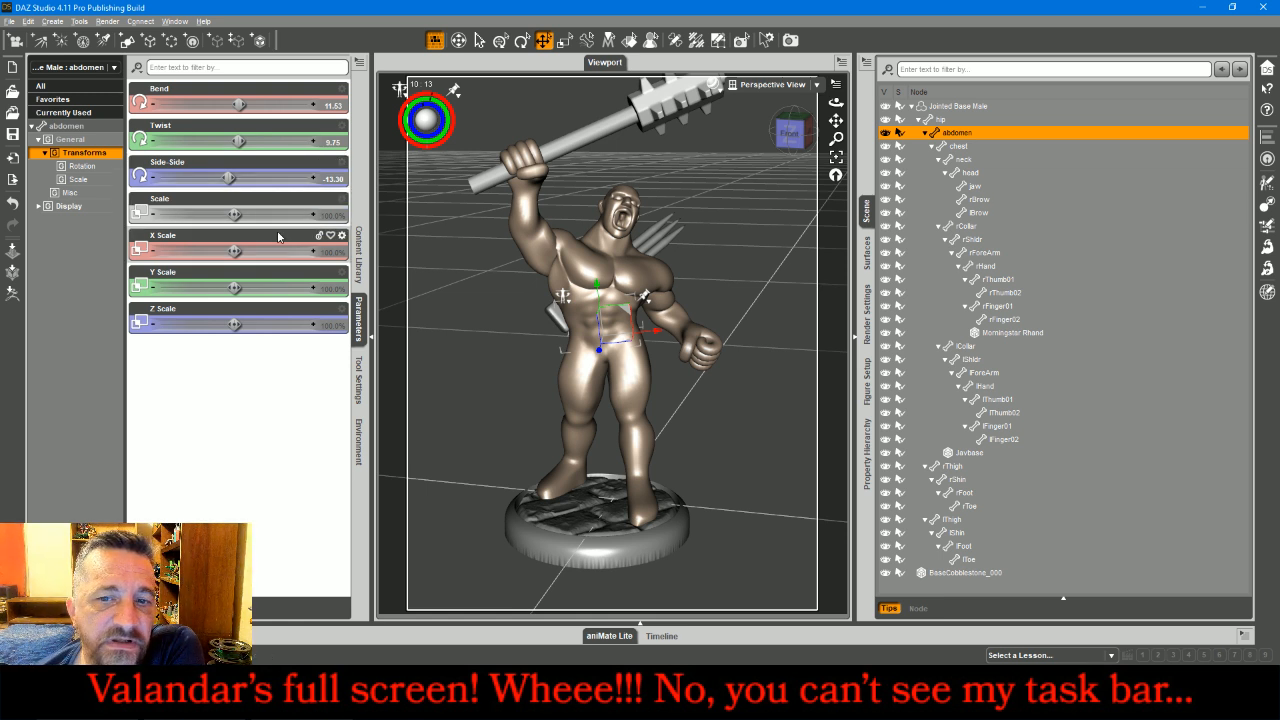
pyautogui.keyDown('ctrl'); pyautogui.click(941, 121); pyautogui.keyUp('ctrl')
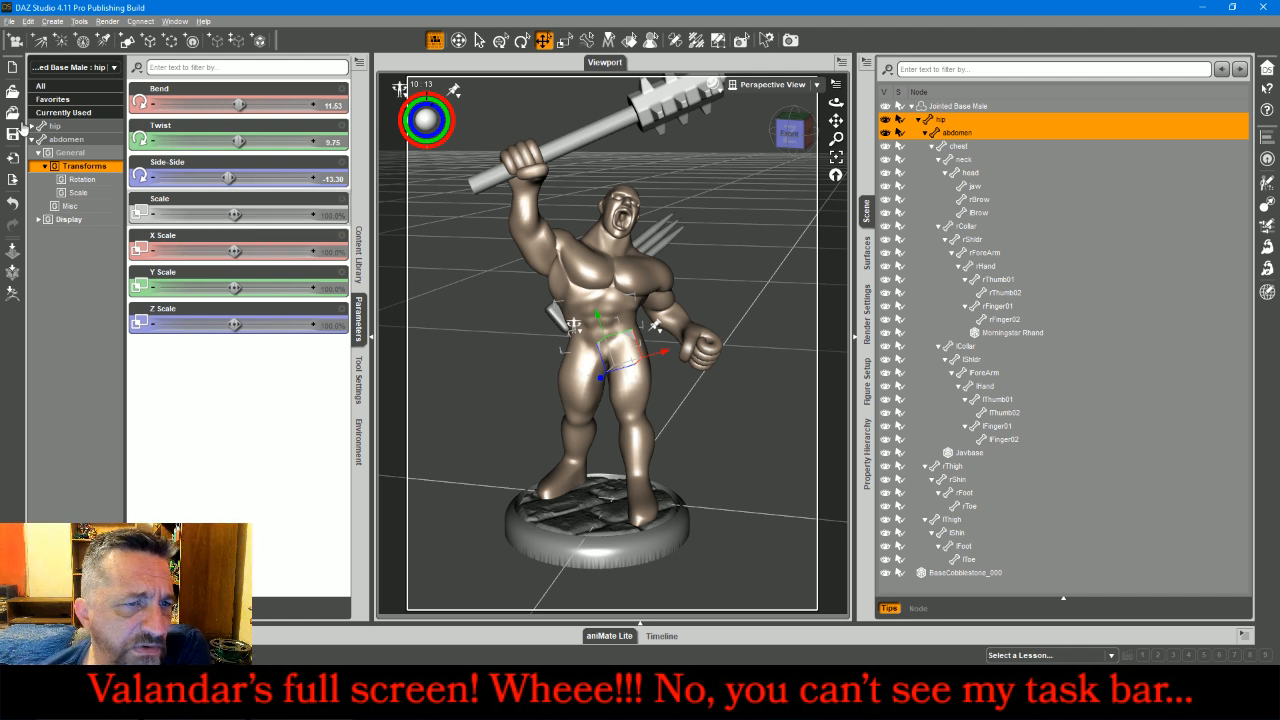
pyautogui.click(60, 87)
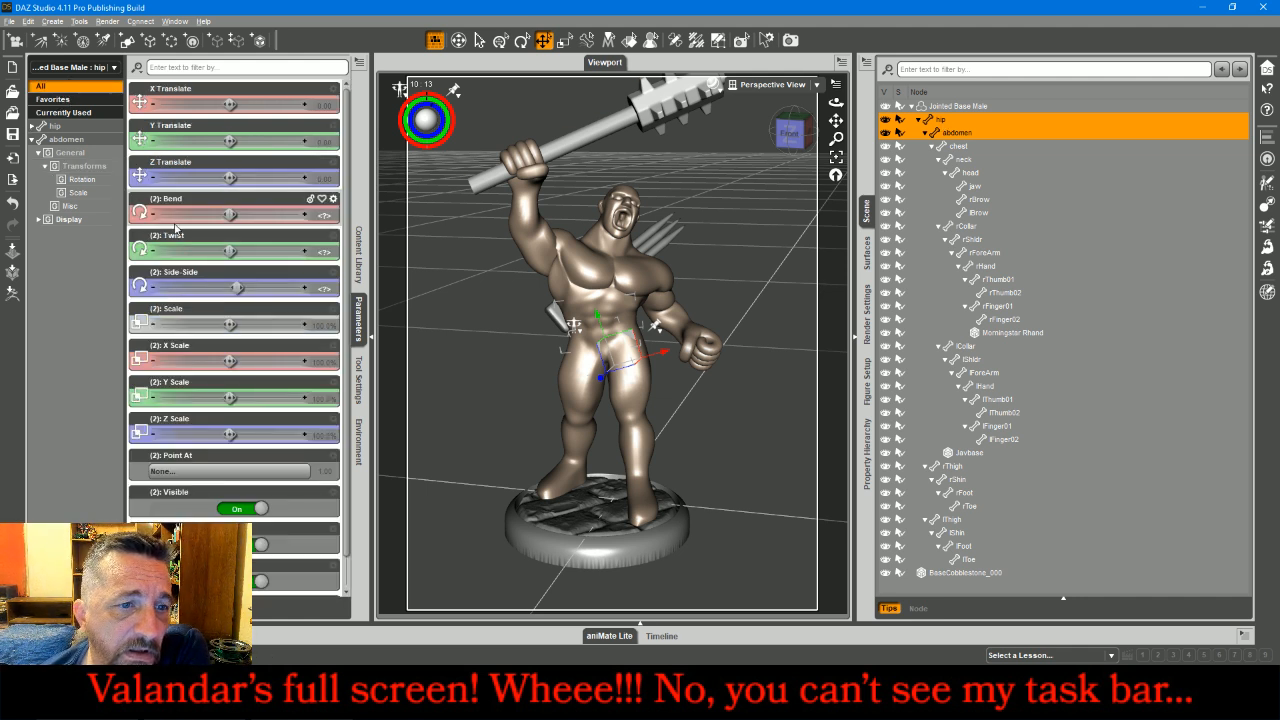
pyautogui.moveTo(230, 361); pyautogui.dragTo(202, 361)
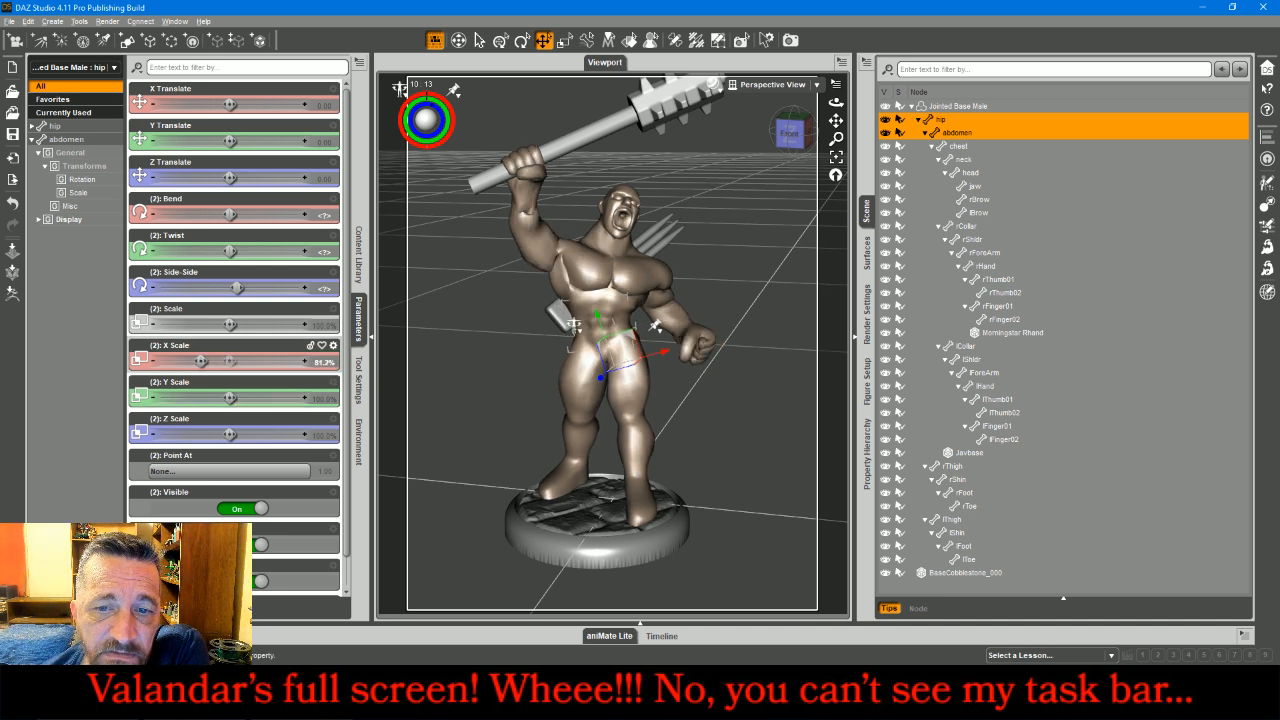
pyautogui.moveTo(200, 361); pyautogui.dragTo(199, 361)
pyautogui.click(798, 133)
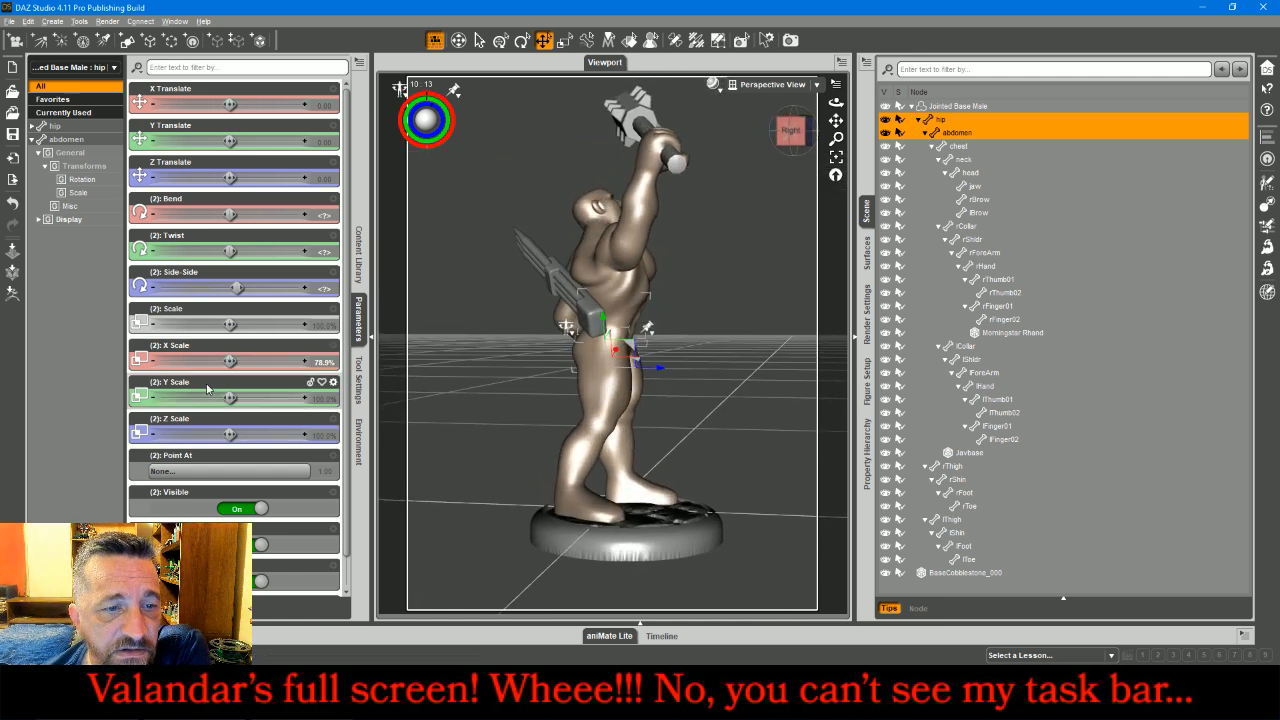
pyautogui.moveTo(230, 433)
pyautogui.mouseDown()
pyautogui.moveTo(205, 434)
pyautogui.moveTo(227, 433)
pyautogui.mouseUp()
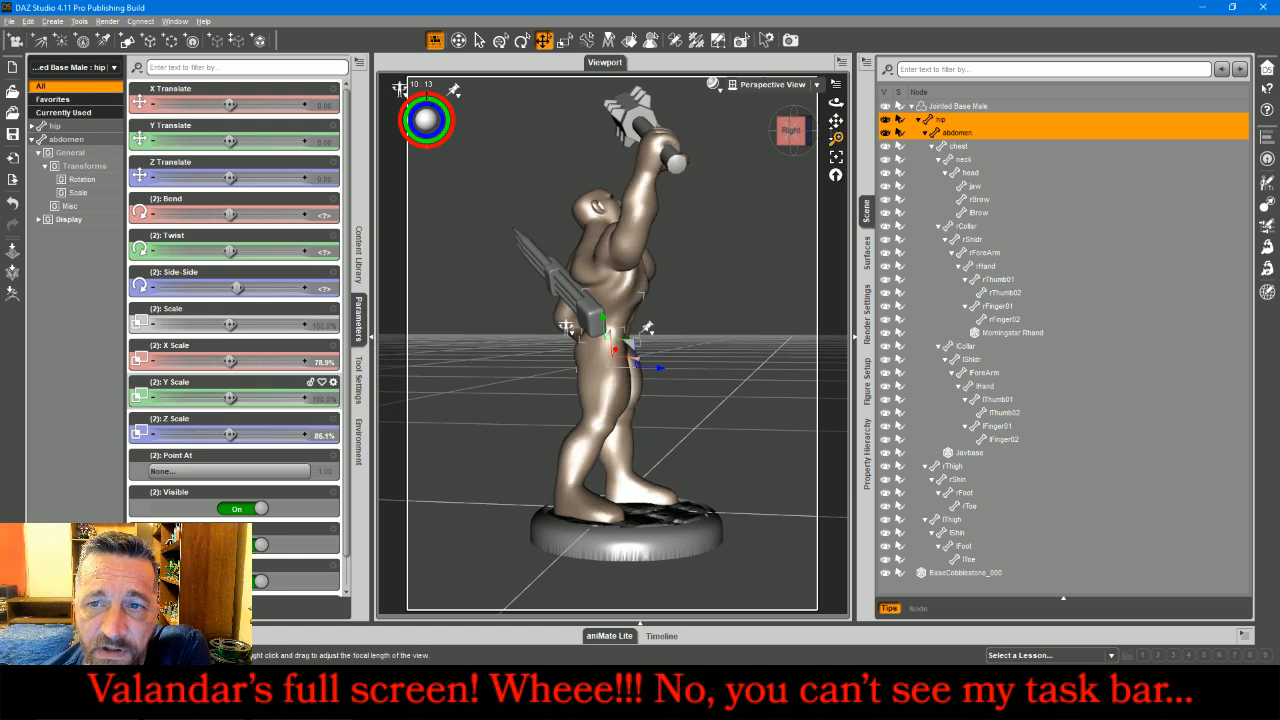
pyautogui.click(782, 131)
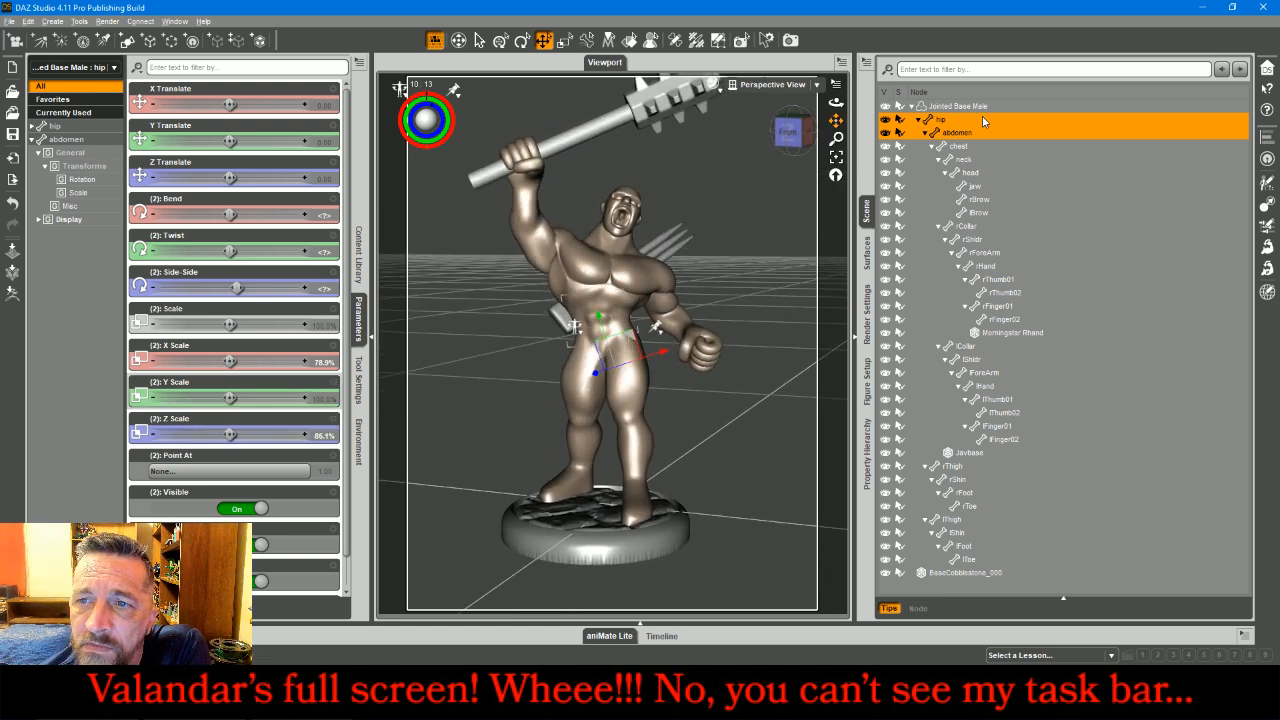
# Step: Set the chest's Y Scale to 83.9% and lengthen the abdomen to a Y Scale of 137.1%
pyautogui.click(966, 159)
pyautogui.click(968, 147)
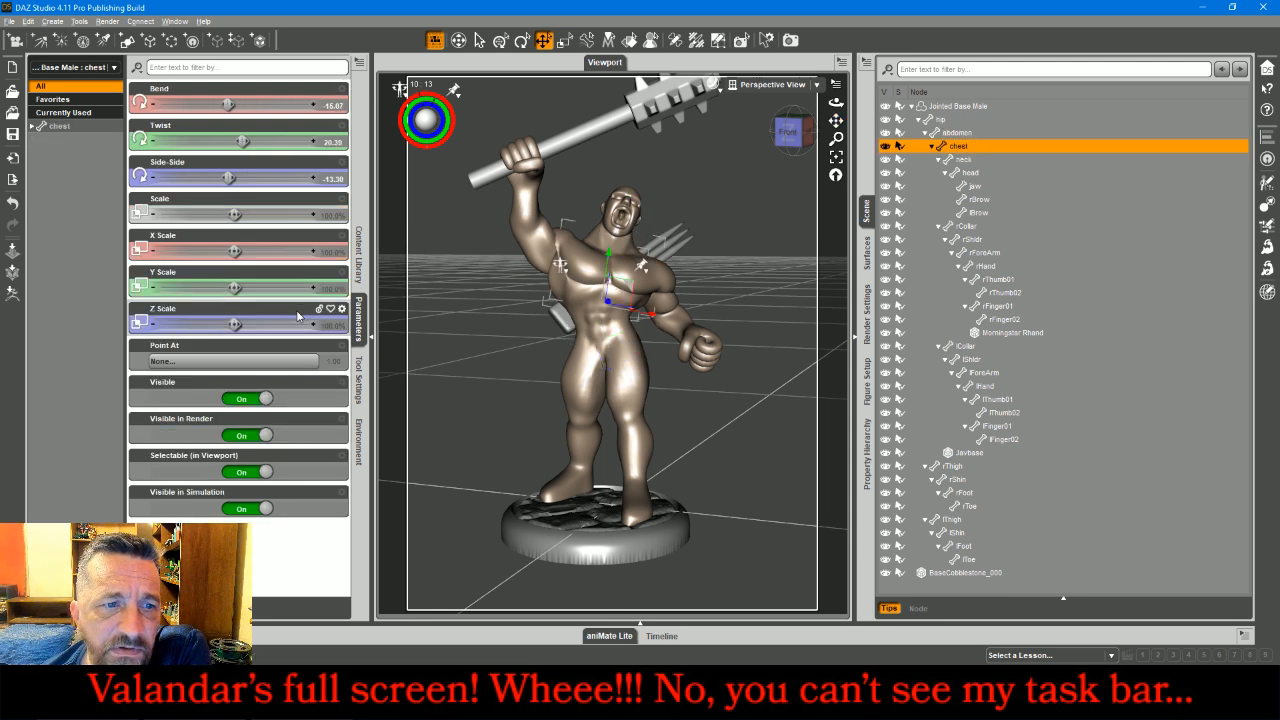
pyautogui.moveTo(234, 288); pyautogui.dragTo(205, 288)
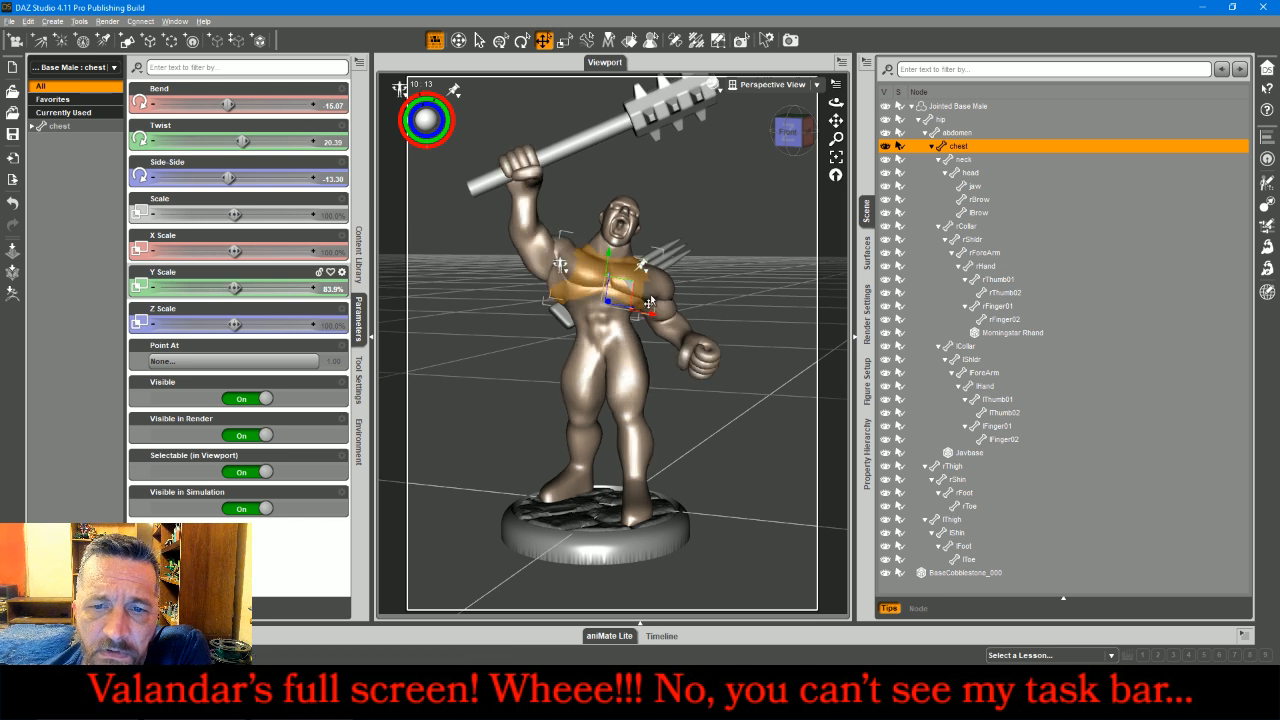
pyautogui.click(958, 132)
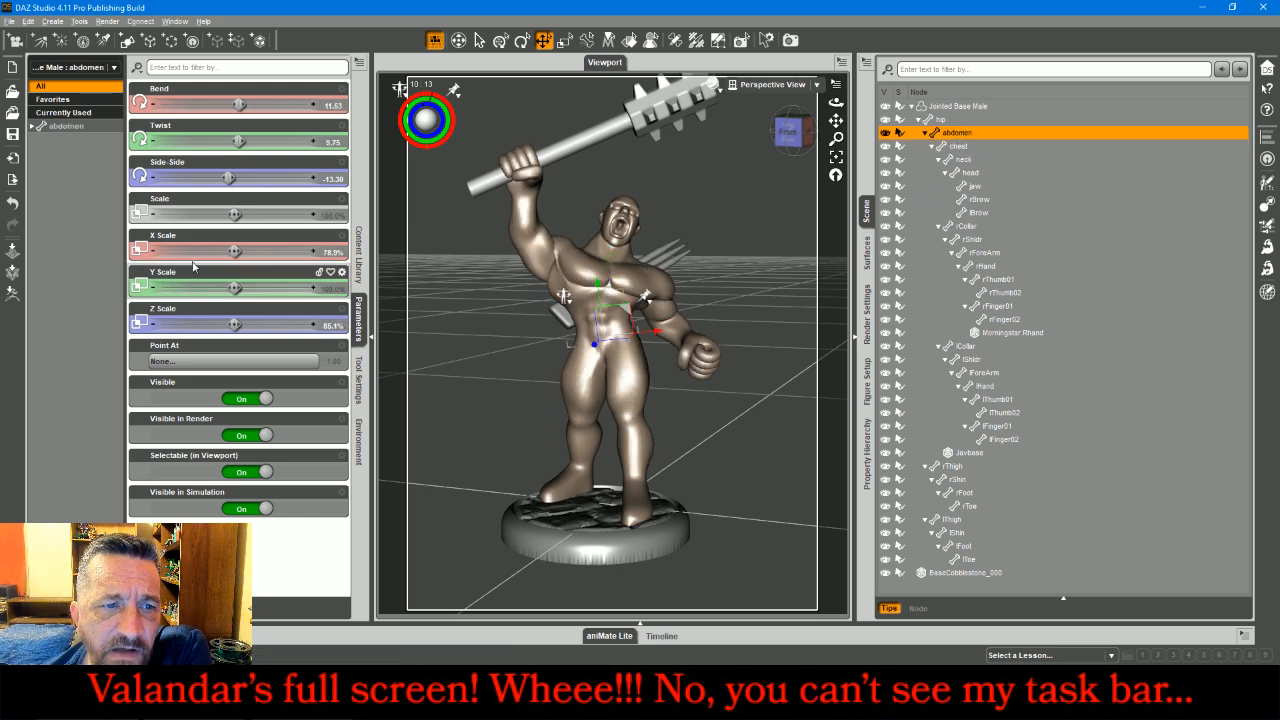
pyautogui.moveTo(234, 288)
pyautogui.mouseDown()
pyautogui.moveTo(268, 288)
pyautogui.moveTo(234, 288)
pyautogui.mouseUp()
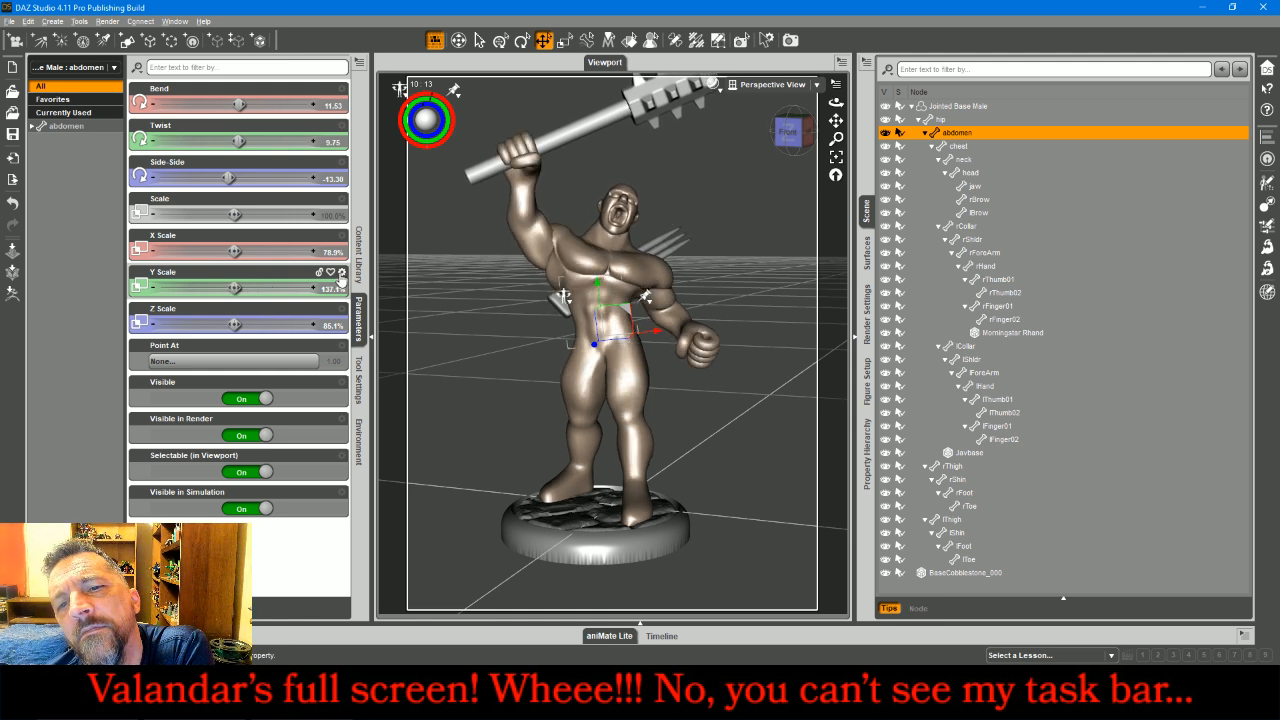
pyautogui.click(808, 135)
pyautogui.moveTo(836, 103); pyautogui.dragTo(770, 100)
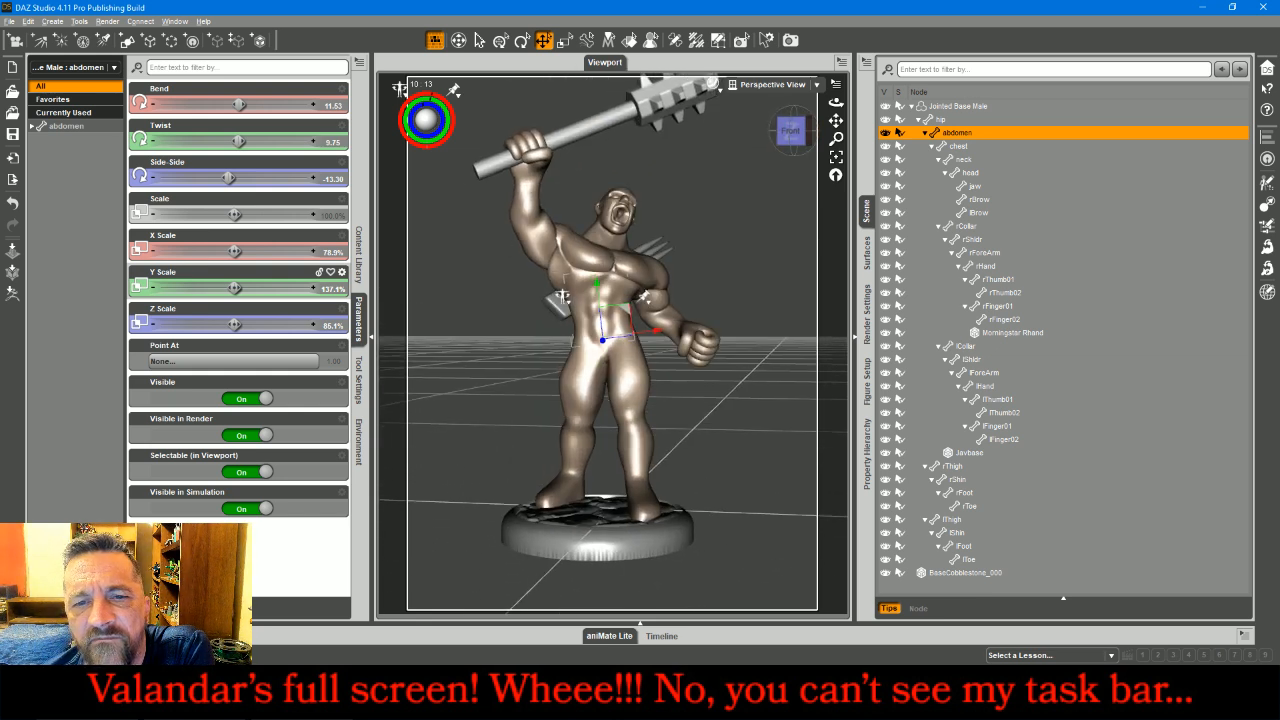
# Step: Load the zzHeightMeasure prop from the MiniatureBaseGeo library and bring it into view beside the whole figure
pyautogui.click(537, 242)
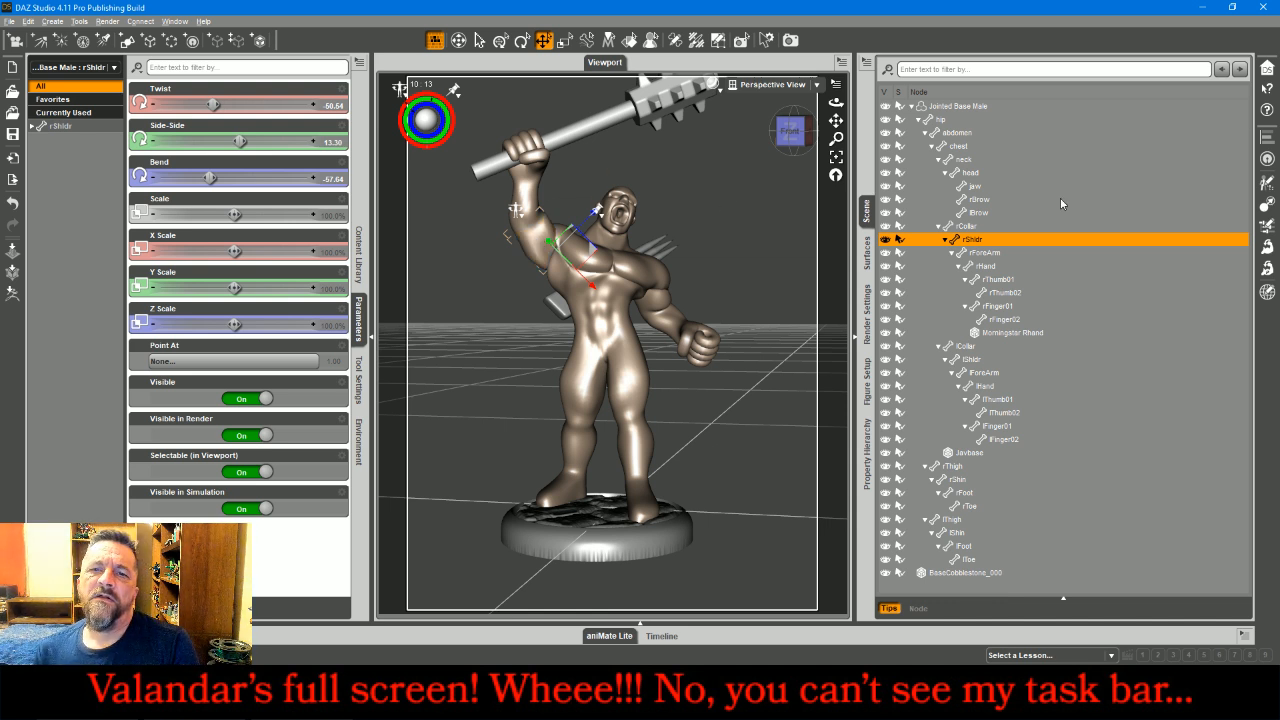
pyautogui.click(778, 218)
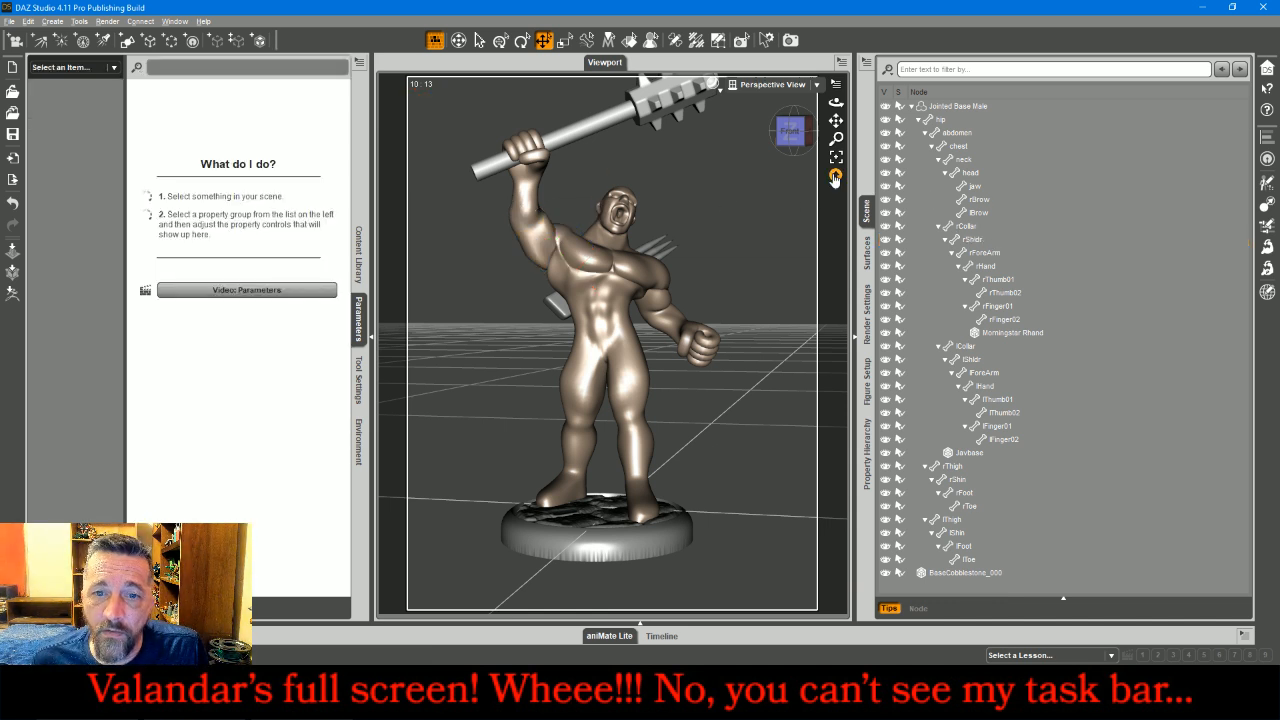
pyautogui.click(837, 158)
pyautogui.moveTo(790, 130); pyautogui.dragTo(810, 138)
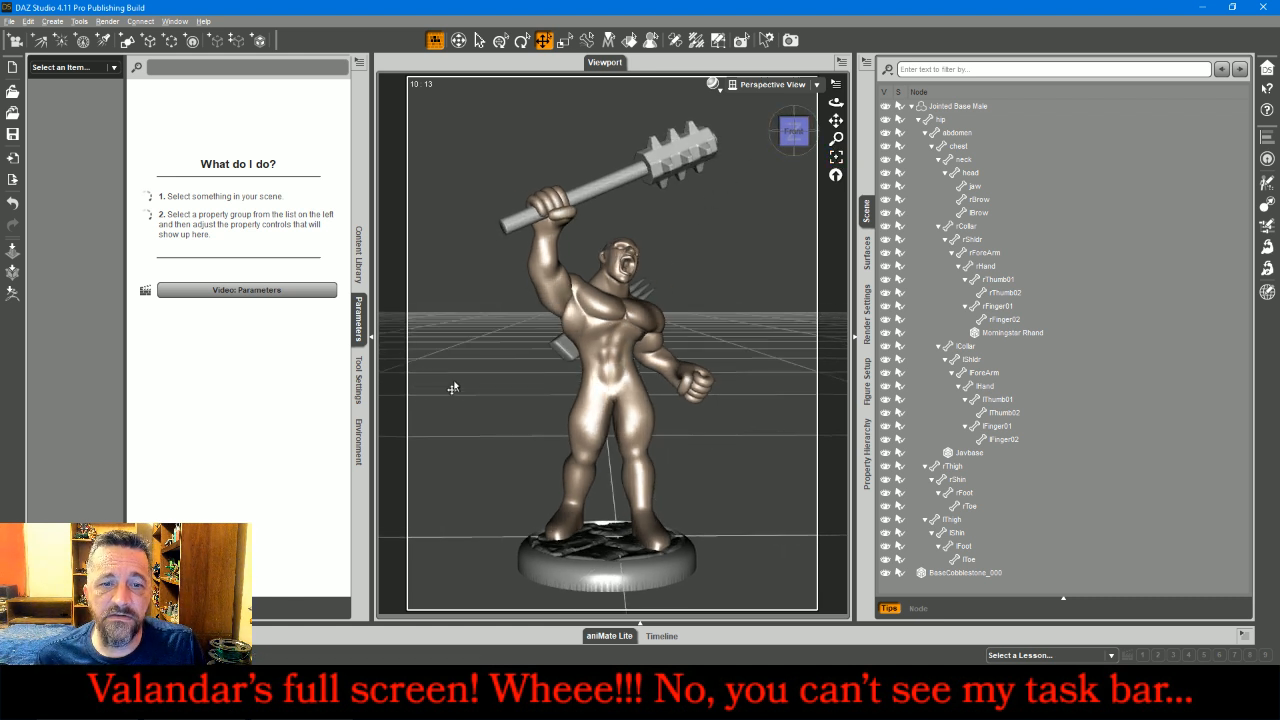
pyautogui.click(358, 270)
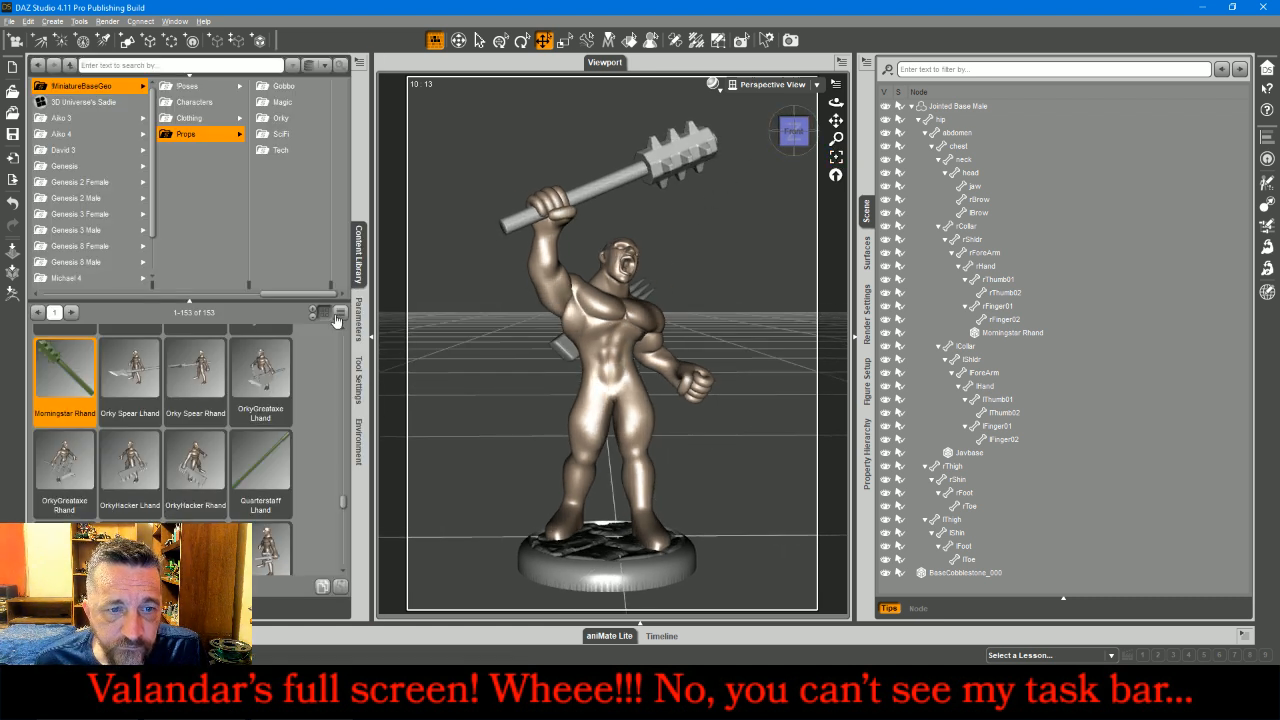
pyautogui.click(111, 90)
pyautogui.doubleClick(197, 433)
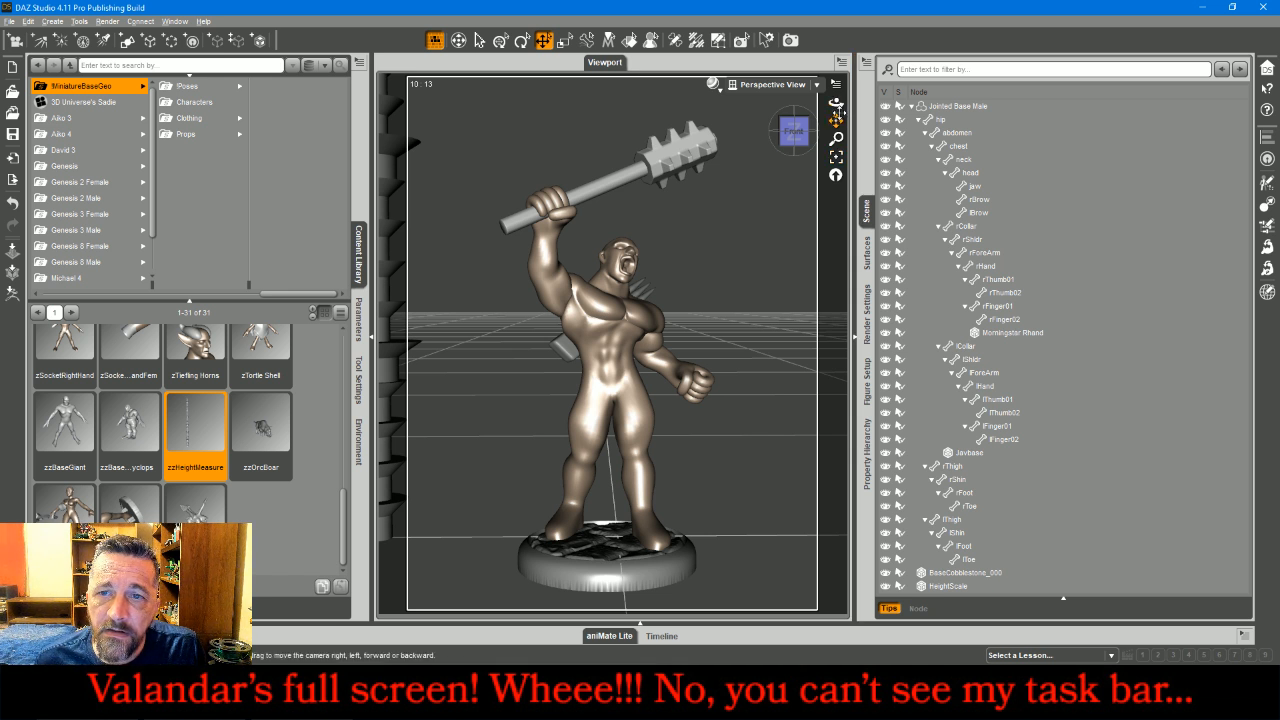
pyautogui.moveTo(837, 139); pyautogui.dragTo(838, 161)
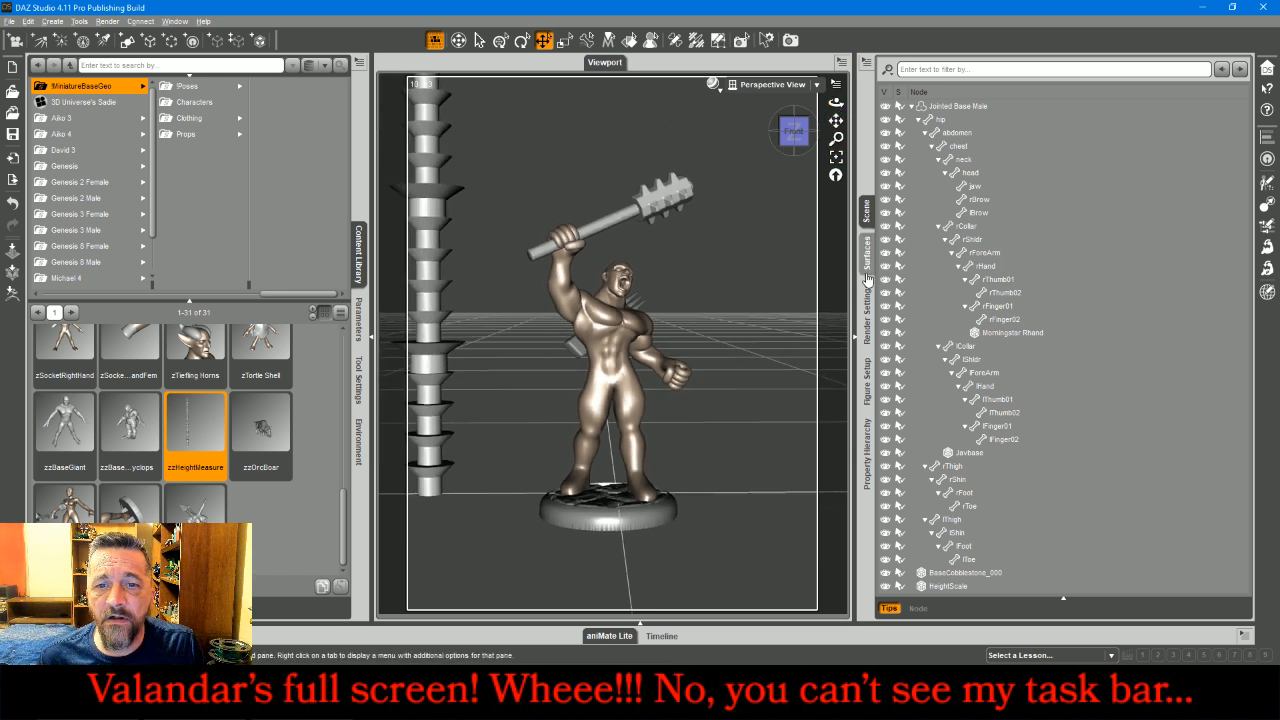
# Step: Lengthen both arms by setting the X Scale of the left and right shoulder and forearm bones to 131.9%
pyautogui.click(984, 253)
pyautogui.keyDown('ctrl'); pyautogui.click(978, 239); pyautogui.keyUp('ctrl')
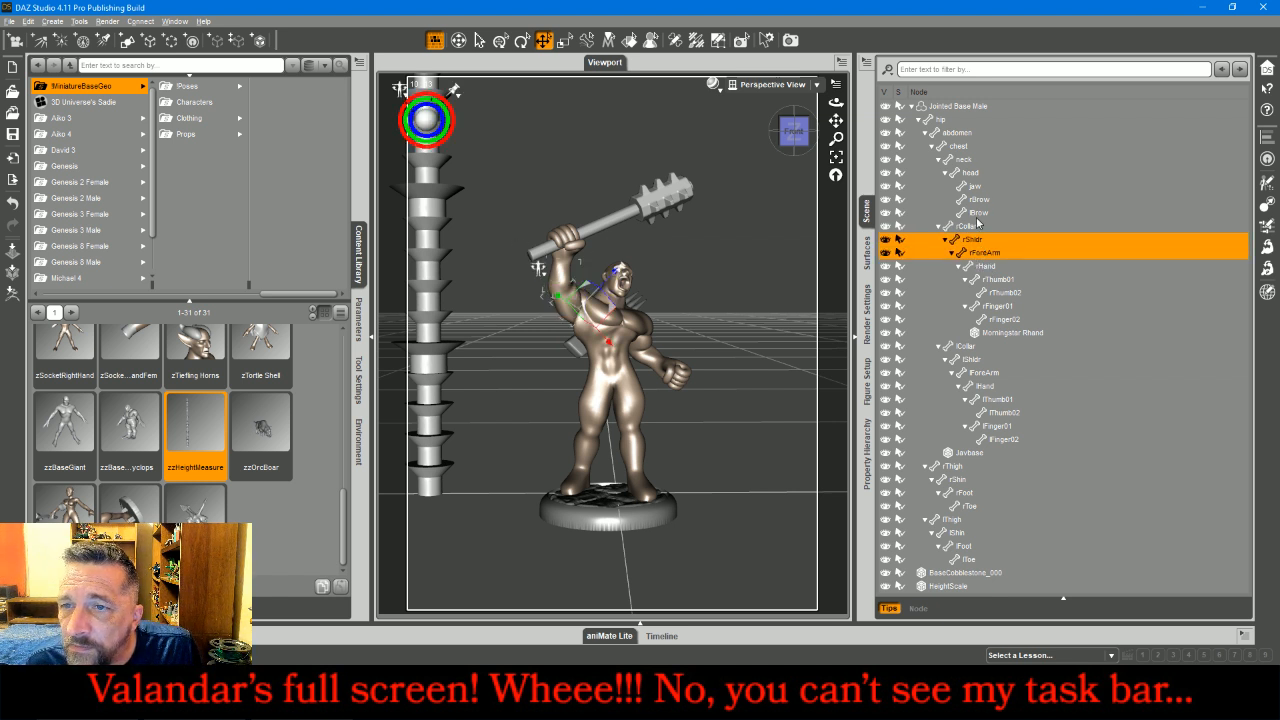
pyautogui.click(978, 372)
pyautogui.keyDown('ctrl'); pyautogui.click(970, 359); pyautogui.keyUp('ctrl')
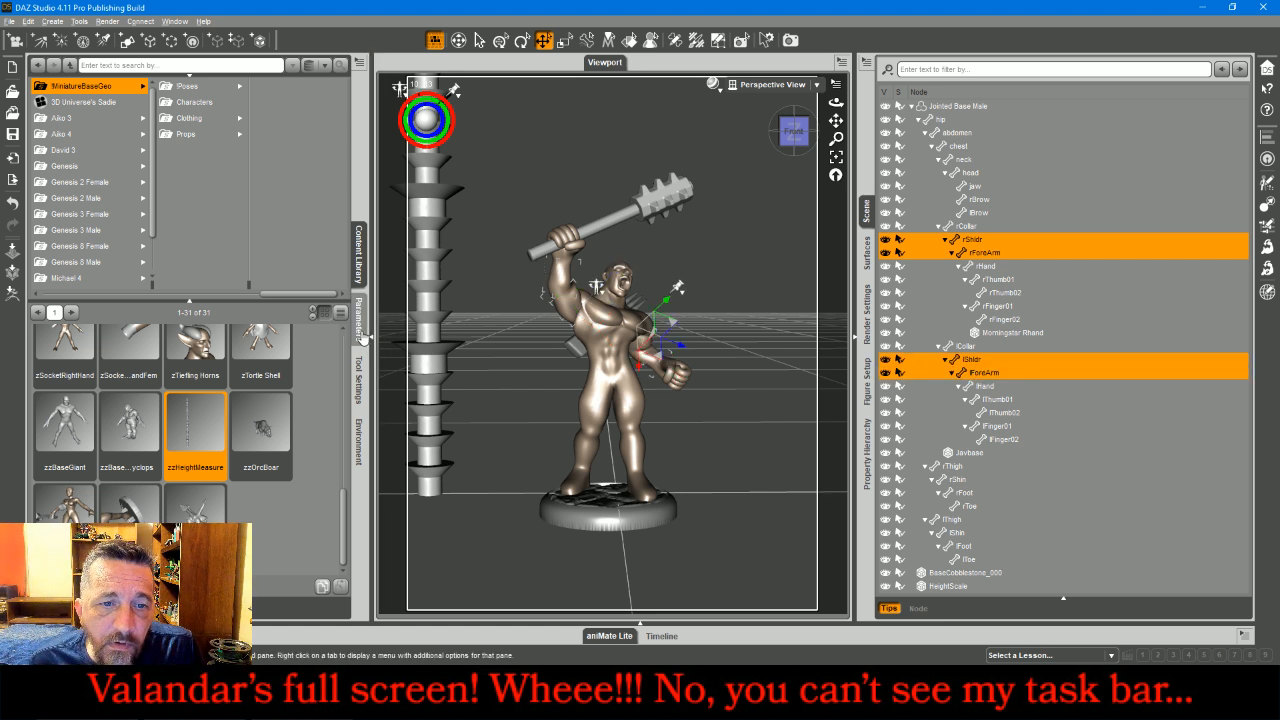
pyautogui.click(362, 330)
pyautogui.moveTo(235, 251)
pyautogui.mouseDown()
pyautogui.moveTo(266, 251)
pyautogui.moveTo(235, 251)
pyautogui.mouseUp()
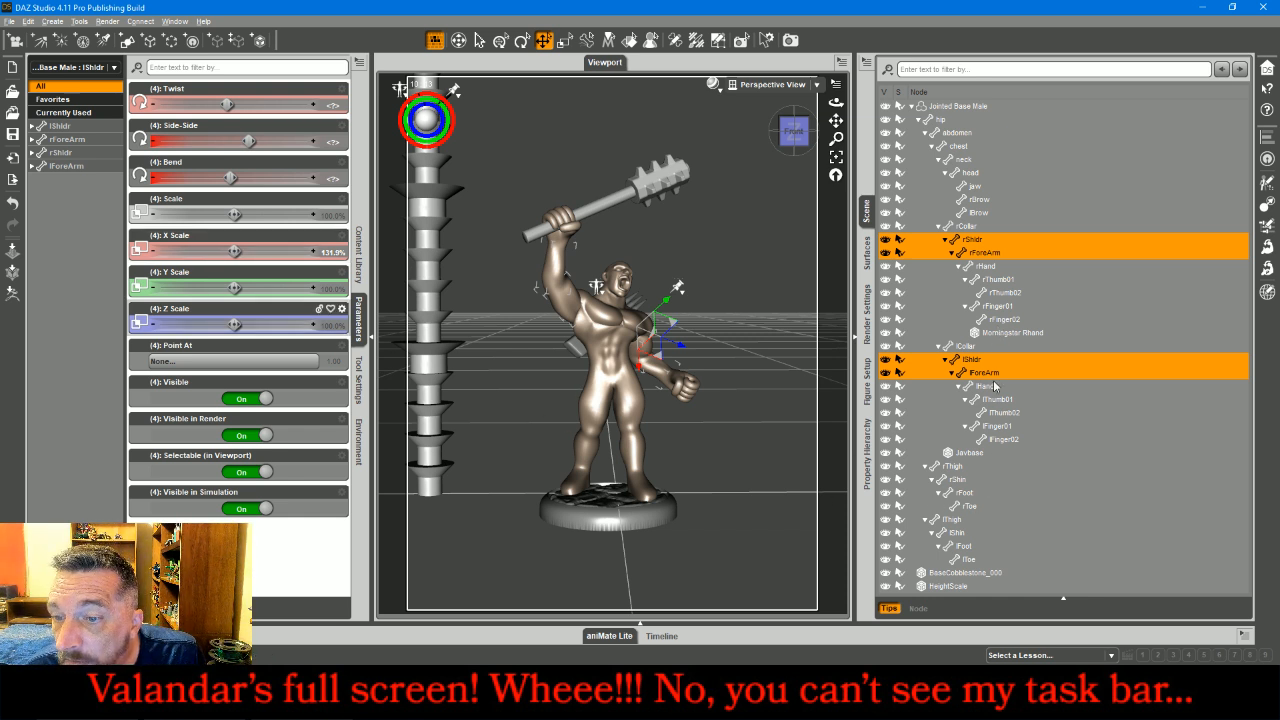
# Step: Lengthen both legs by setting the Y Scale of the left and right thigh and shin bones together to 105.8%
pyautogui.click(963, 468)
pyautogui.click(959, 480)
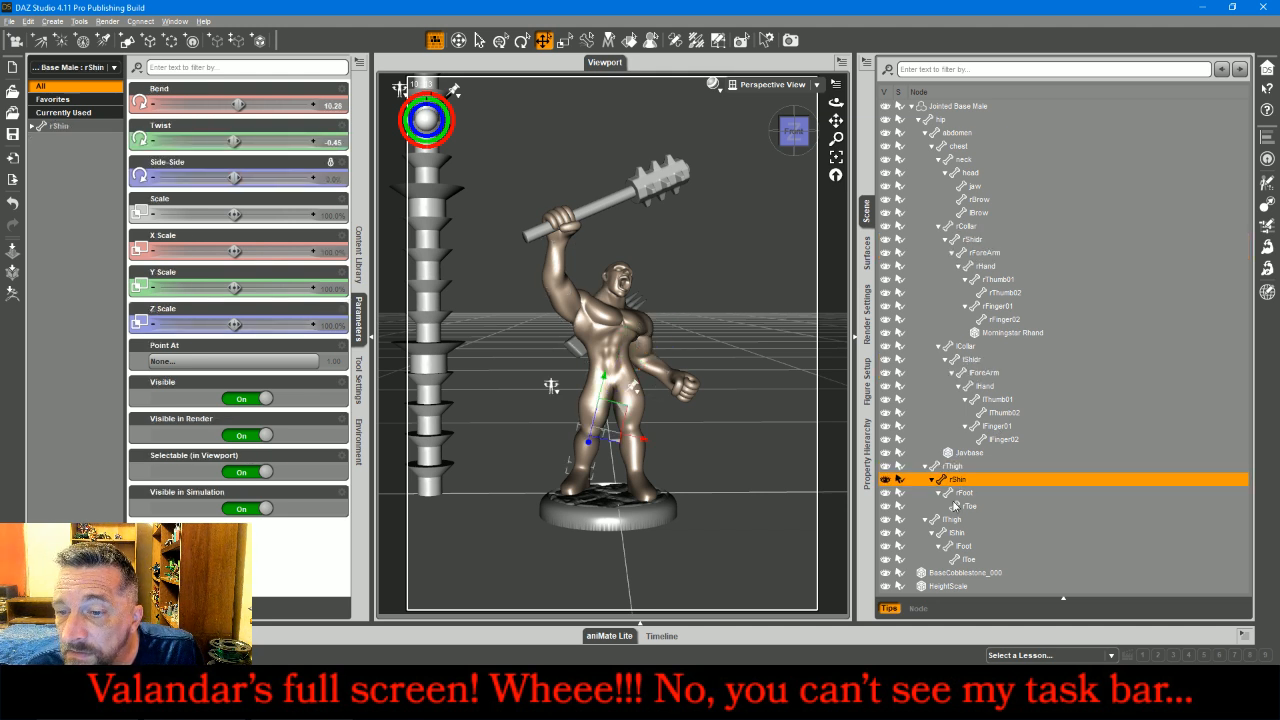
pyautogui.click(953, 467)
pyautogui.click(951, 519)
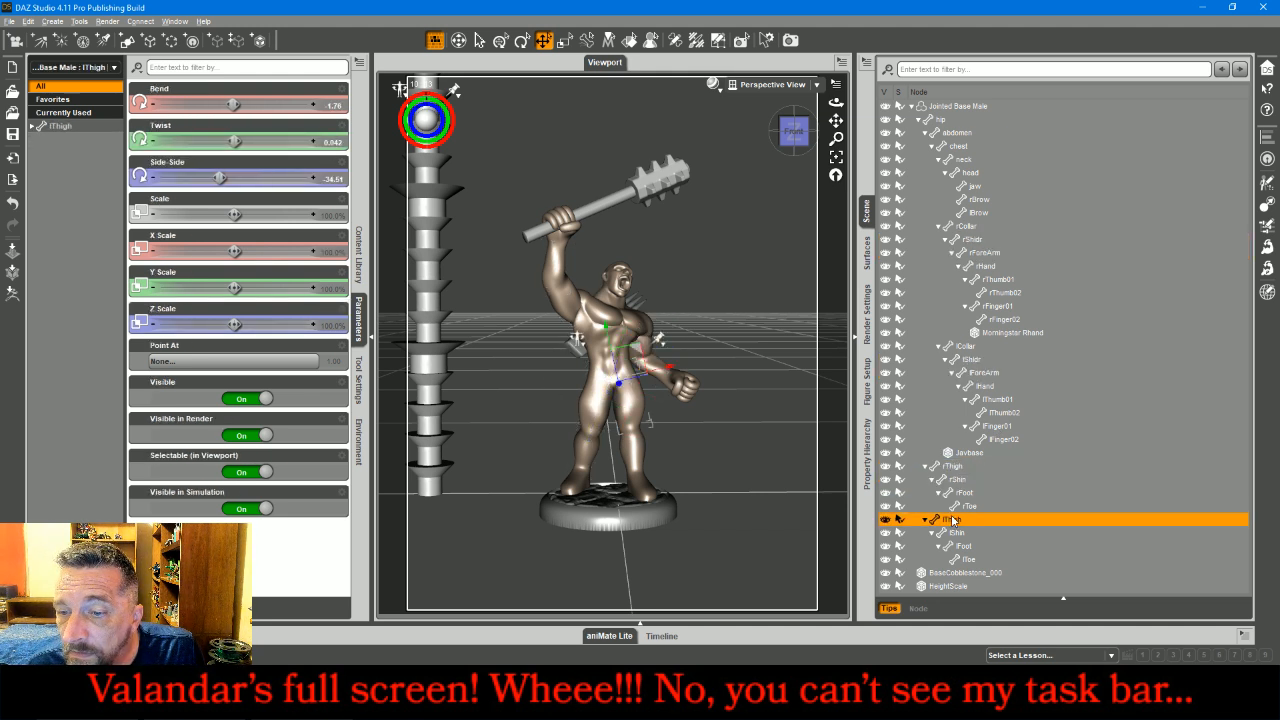
pyautogui.click(957, 533)
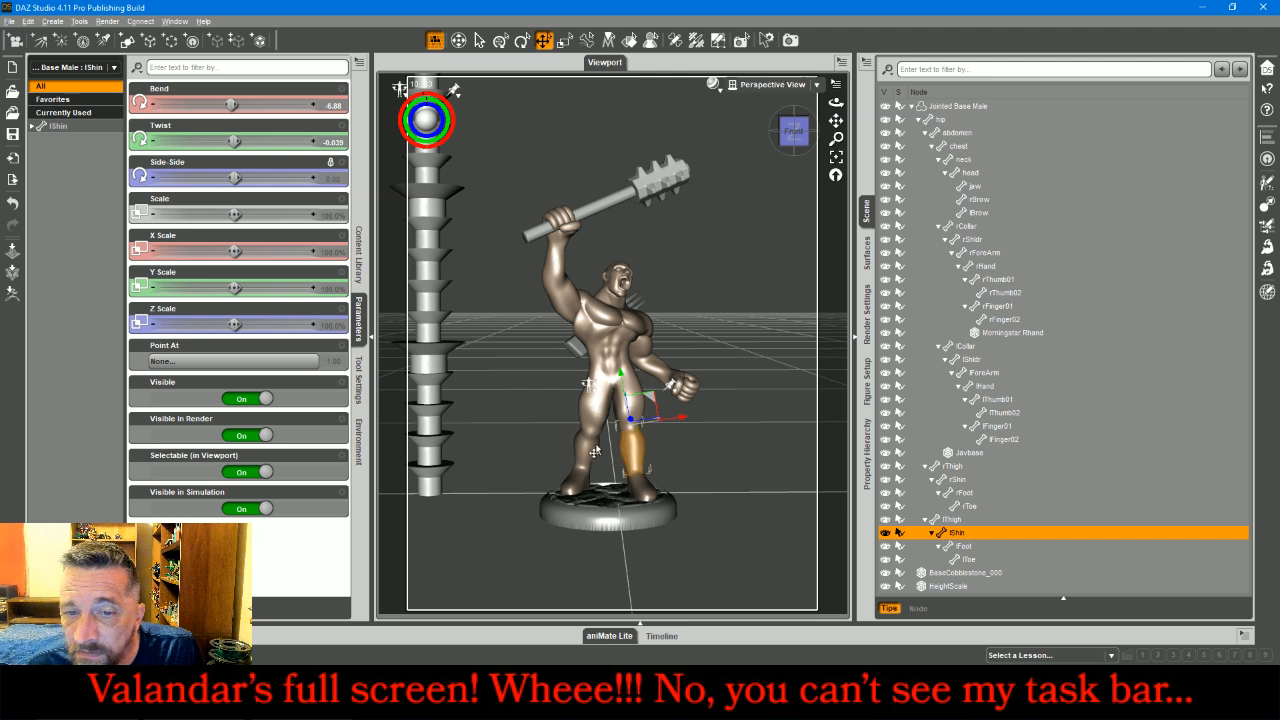
pyautogui.keyDown('ctrl'); pyautogui.click(611, 413); pyautogui.keyUp('ctrl')
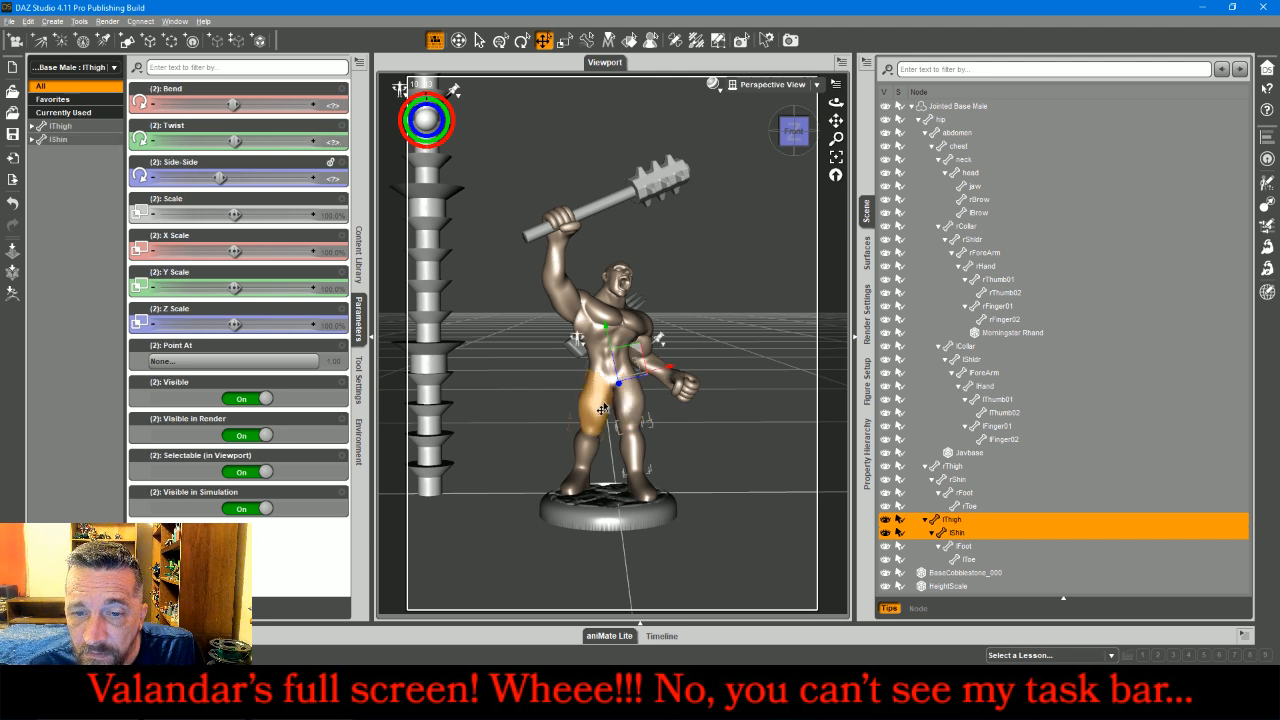
pyautogui.keyDown('ctrl'); pyautogui.click(598, 418); pyautogui.keyUp('ctrl')
pyautogui.keyDown('ctrl'); pyautogui.click(581, 455); pyautogui.keyUp('ctrl')
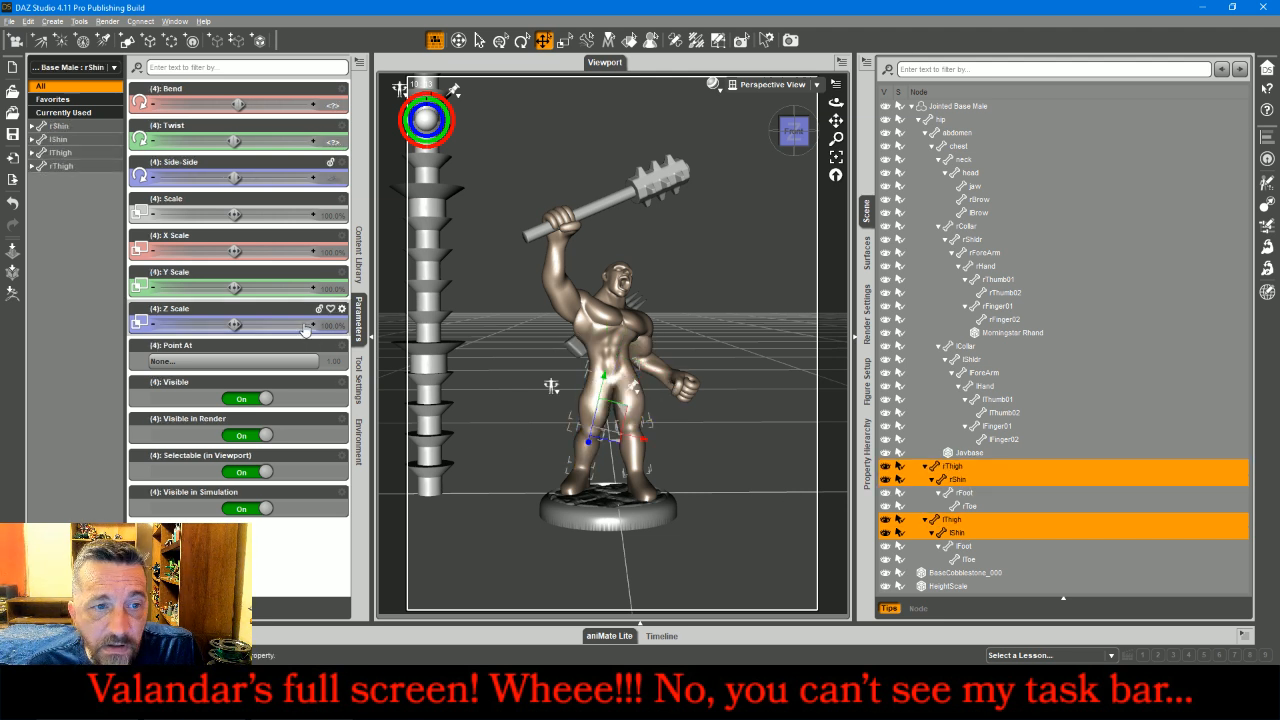
pyautogui.moveTo(234, 287); pyautogui.dragTo(256, 288)
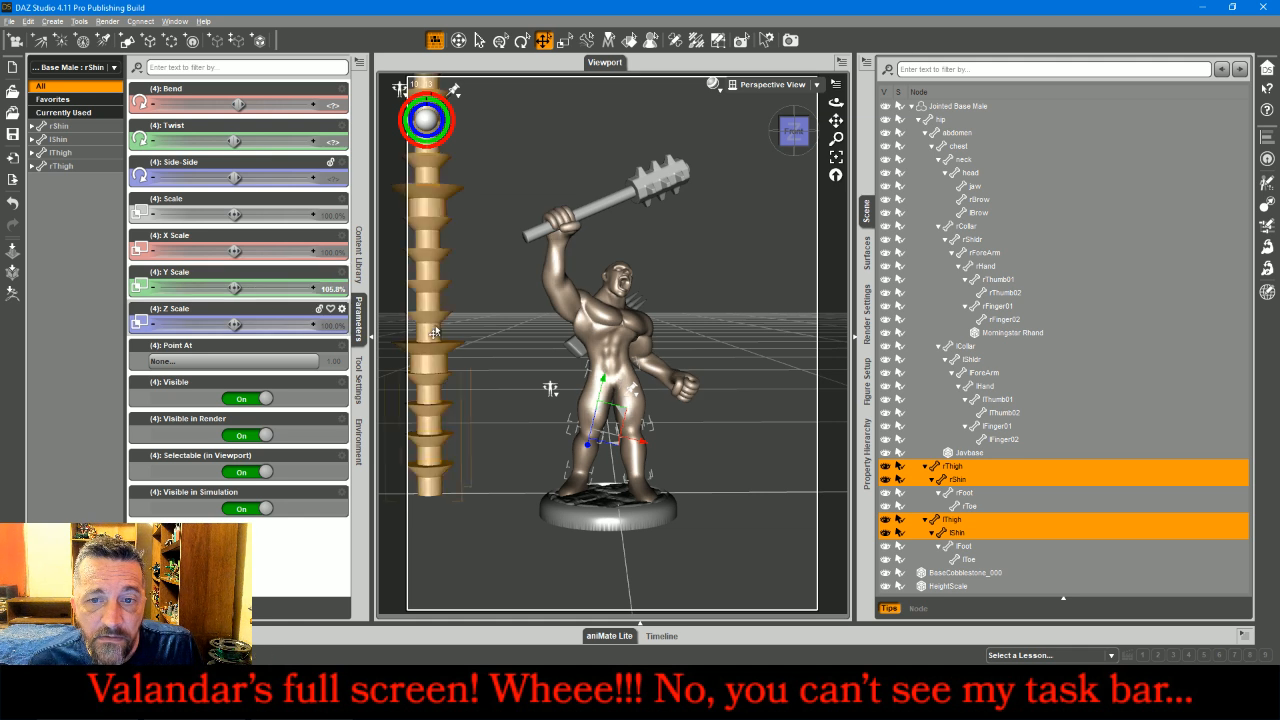
# Step: Move the whole Jointed Base Male figure to the floor to correct its height after the leg scaling
pyautogui.click(968, 106)
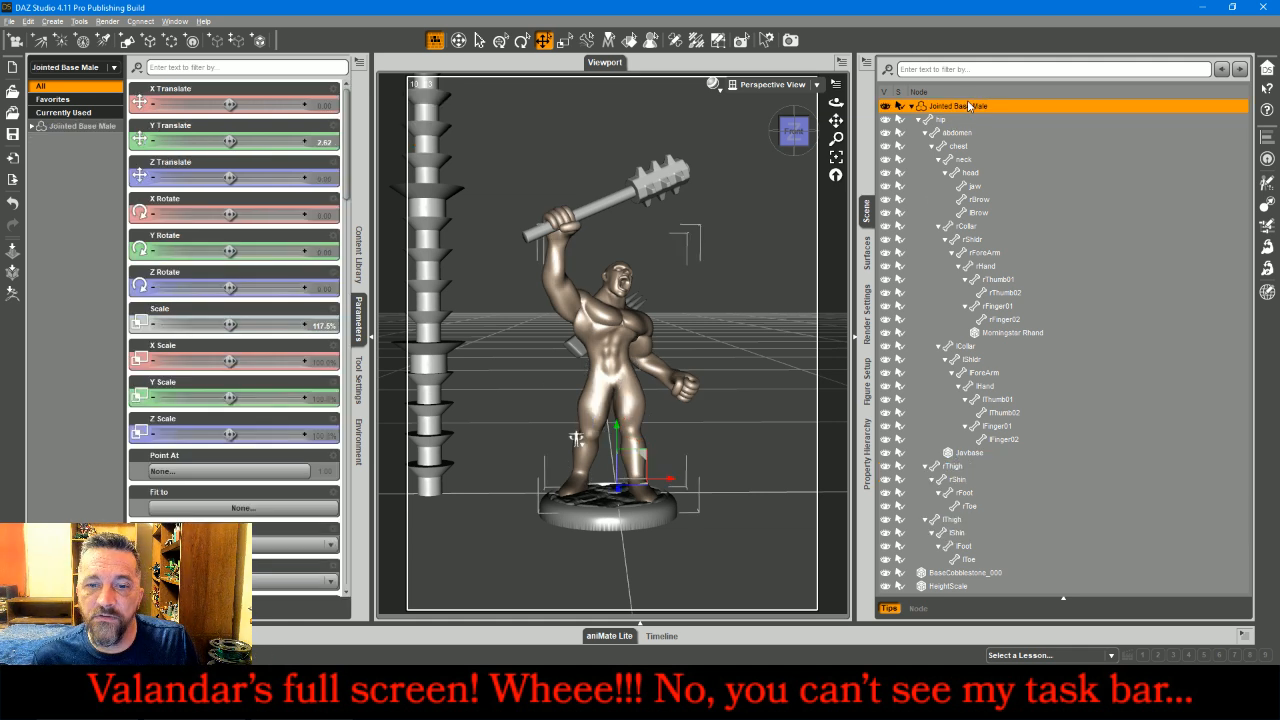
pyautogui.hotkey('ctrl', 'd')
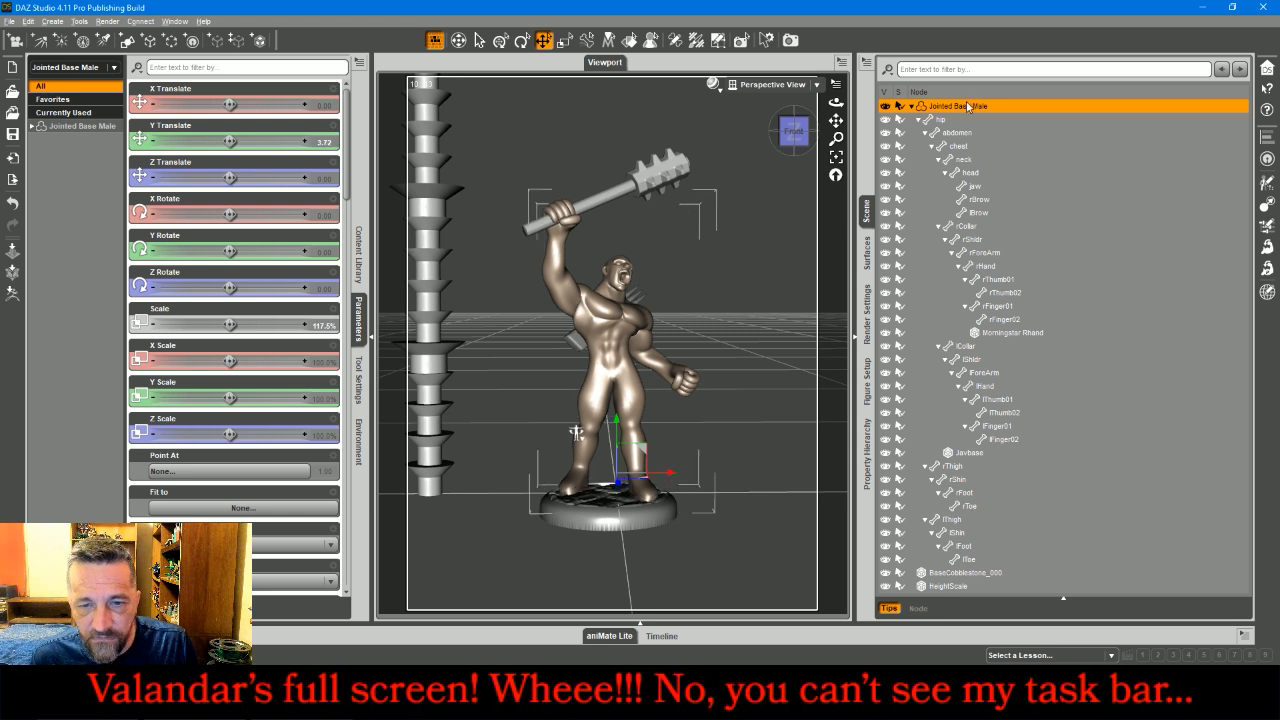
pyautogui.moveTo(794, 132); pyautogui.dragTo(494, 154)
pyautogui.keyDown('ctrl'); pyautogui.keyDown('alt'); pyautogui.moveTo(576, 430); pyautogui.dragTo(568, 430); pyautogui.keyUp('alt'); pyautogui.keyUp('ctrl')
pyautogui.keyDown('ctrl'); pyautogui.keyDown('alt'); pyautogui.moveTo(760, 340); pyautogui.dragTo(665, 316); pyautogui.keyUp('alt'); pyautogui.keyUp('ctrl')
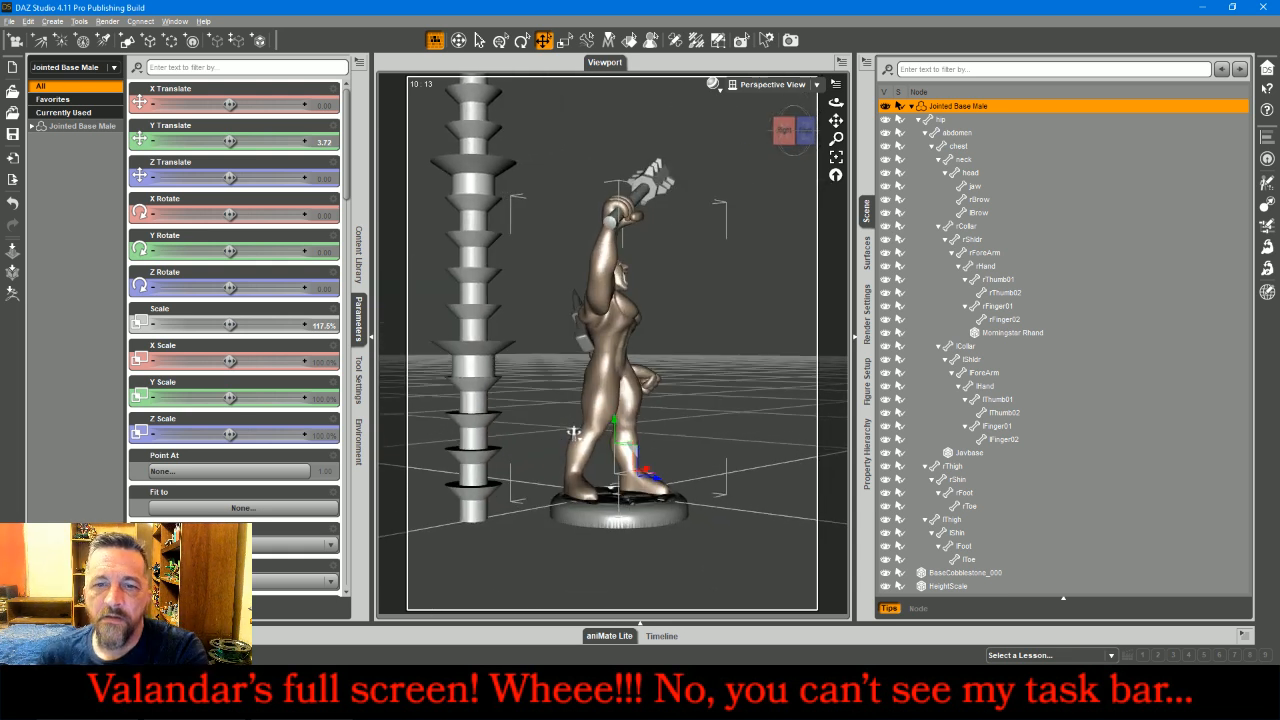
# Step: Thicken the abdomen from front to back by raising its Z Scale to about 97%
pyautogui.click(622, 344)
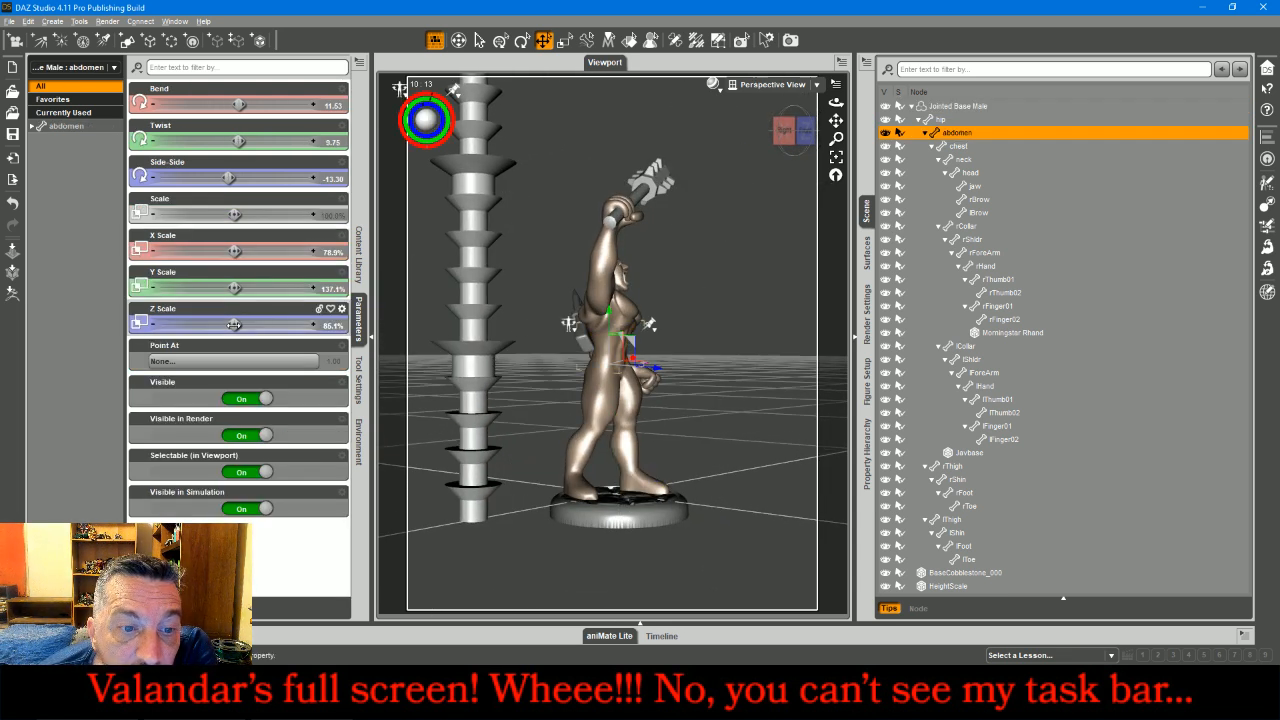
pyautogui.moveTo(233, 325); pyautogui.dragTo(241, 324)
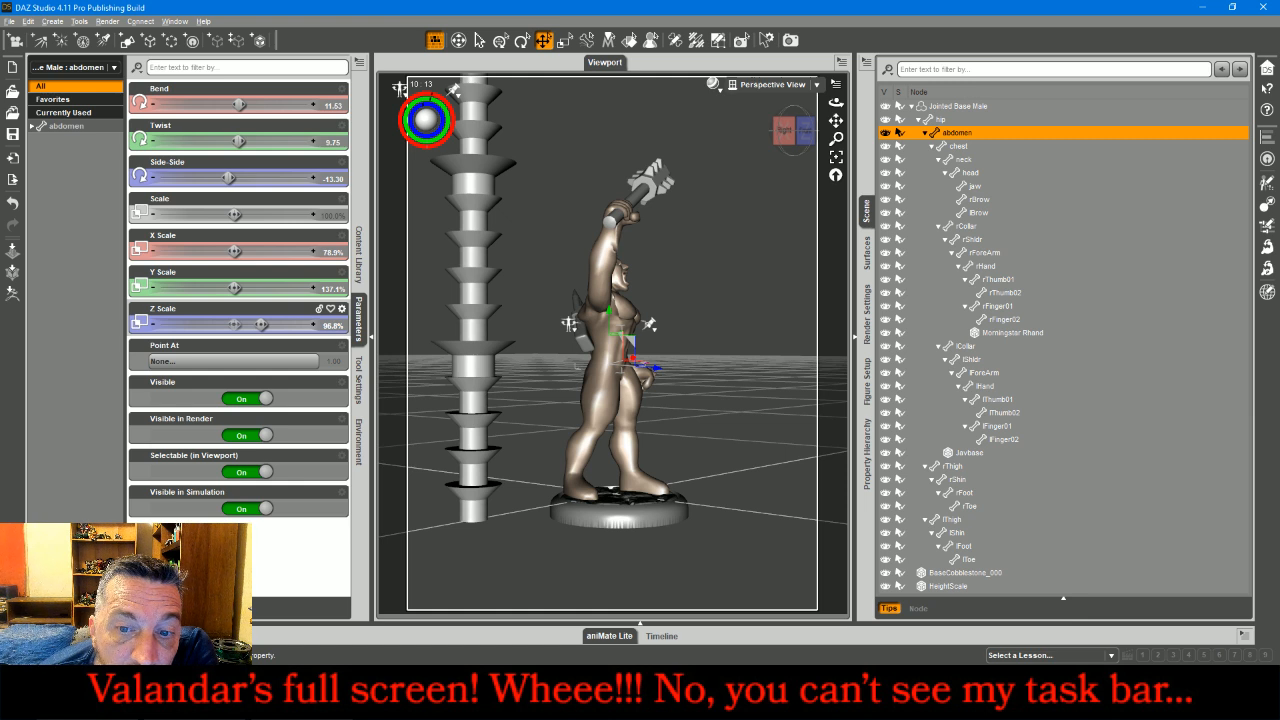
pyautogui.moveTo(262, 324); pyautogui.dragTo(264, 324)
pyautogui.moveTo(787, 132); pyautogui.dragTo(734, 143)
pyautogui.click(766, 232)
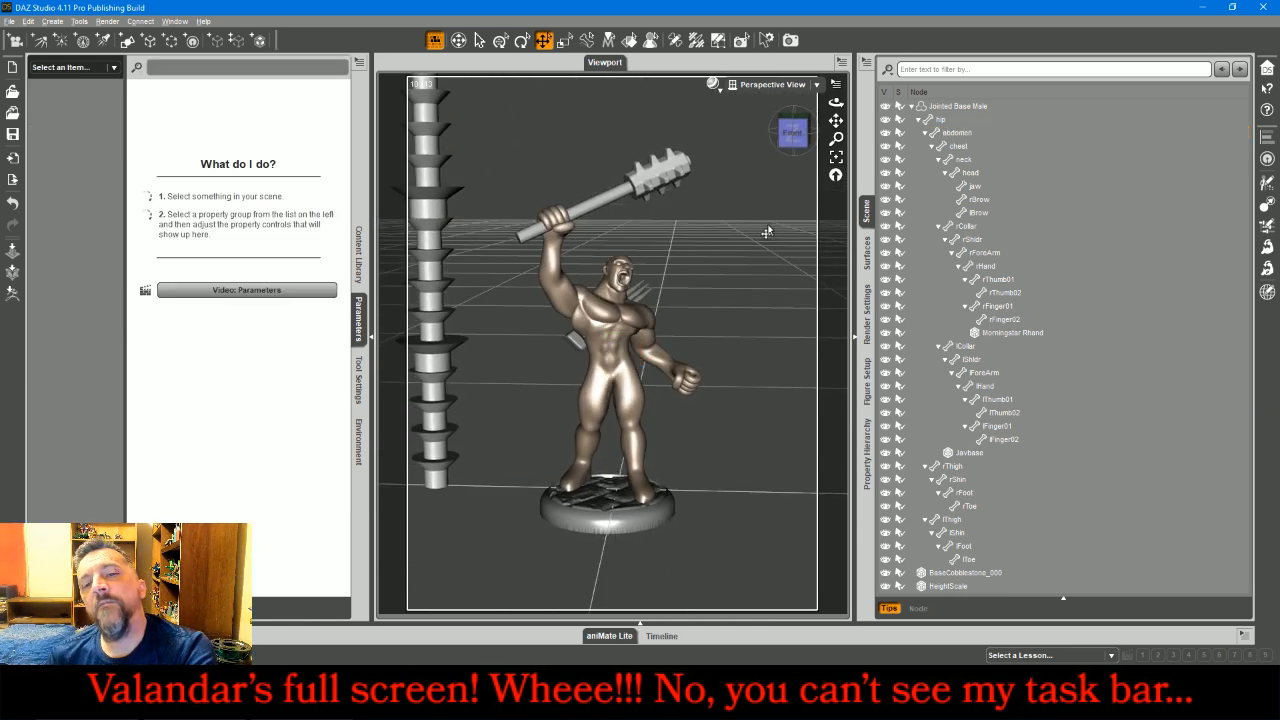
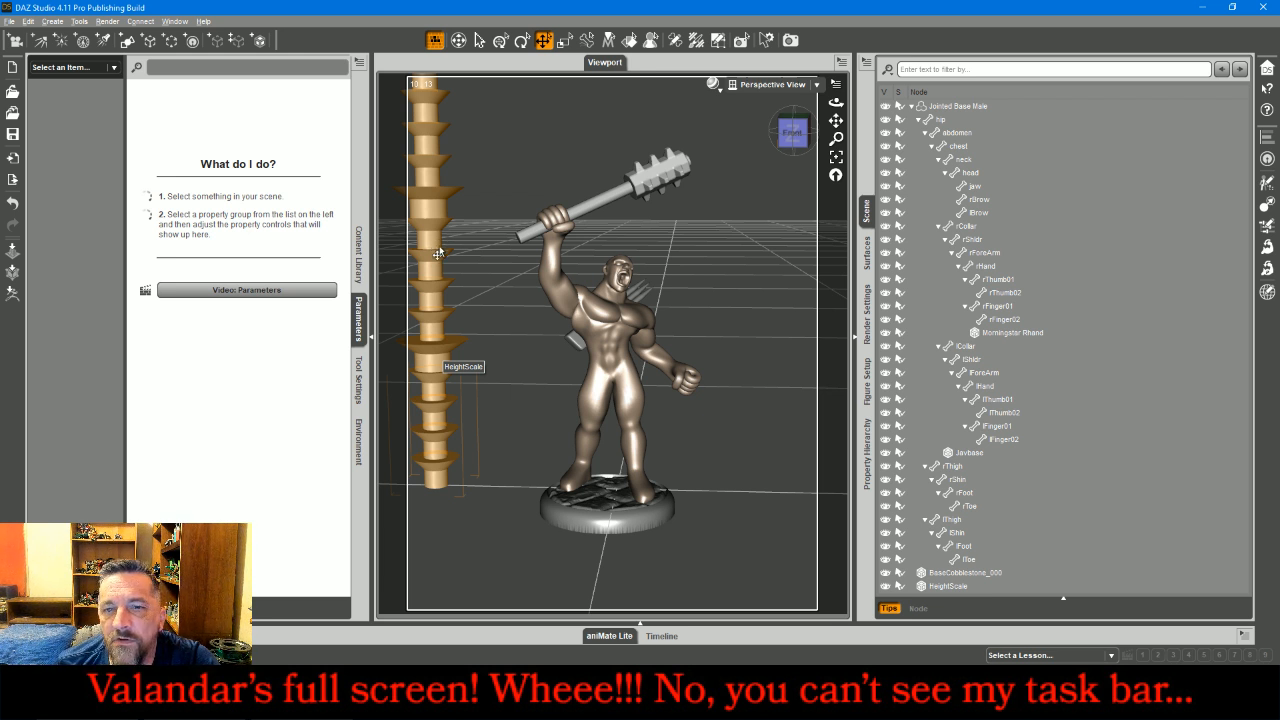
# Step: Delete the HeightScale measuring prop from the scene
pyautogui.click(438, 254)
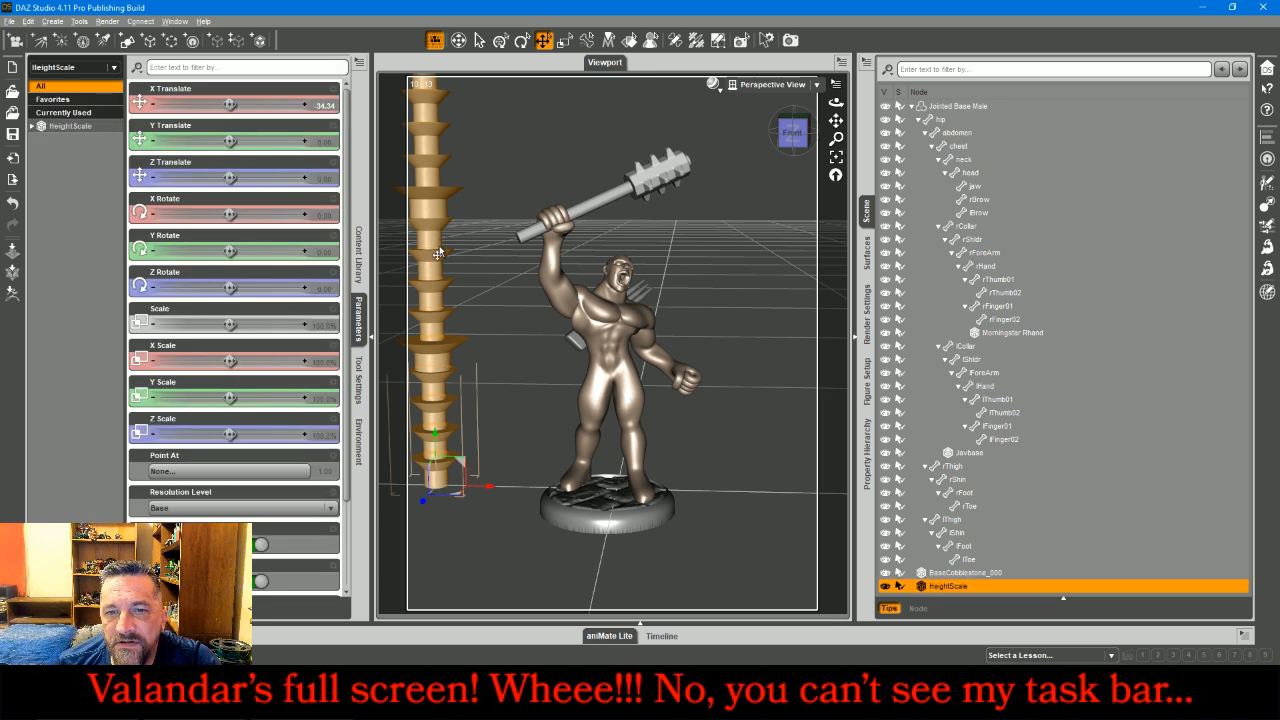
pyautogui.press('Delete')
pyautogui.moveTo(792, 132); pyautogui.dragTo(505, 138)
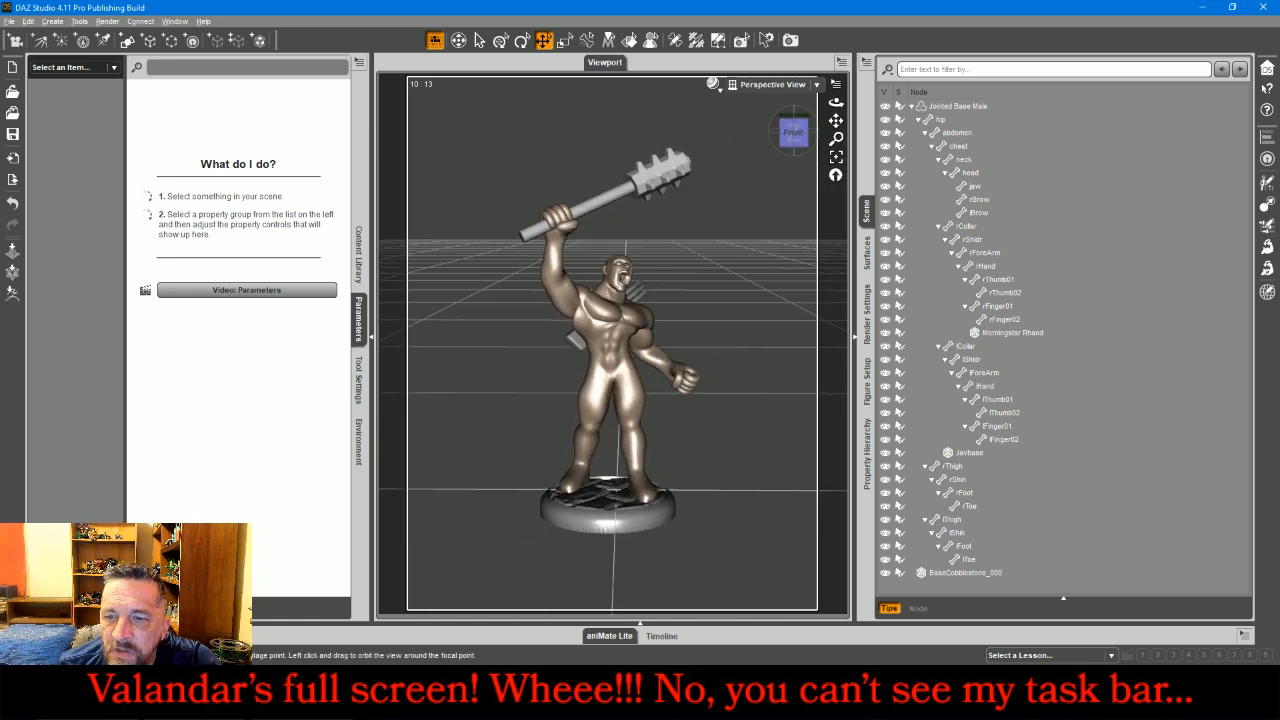
# Step: Hide the cobblestone base, javelins and morningstar, and export the body alone to the Bugbear folder as BuggyBod.obj
pyautogui.click(885, 572)
pyautogui.click(885, 453)
pyautogui.click(885, 332)
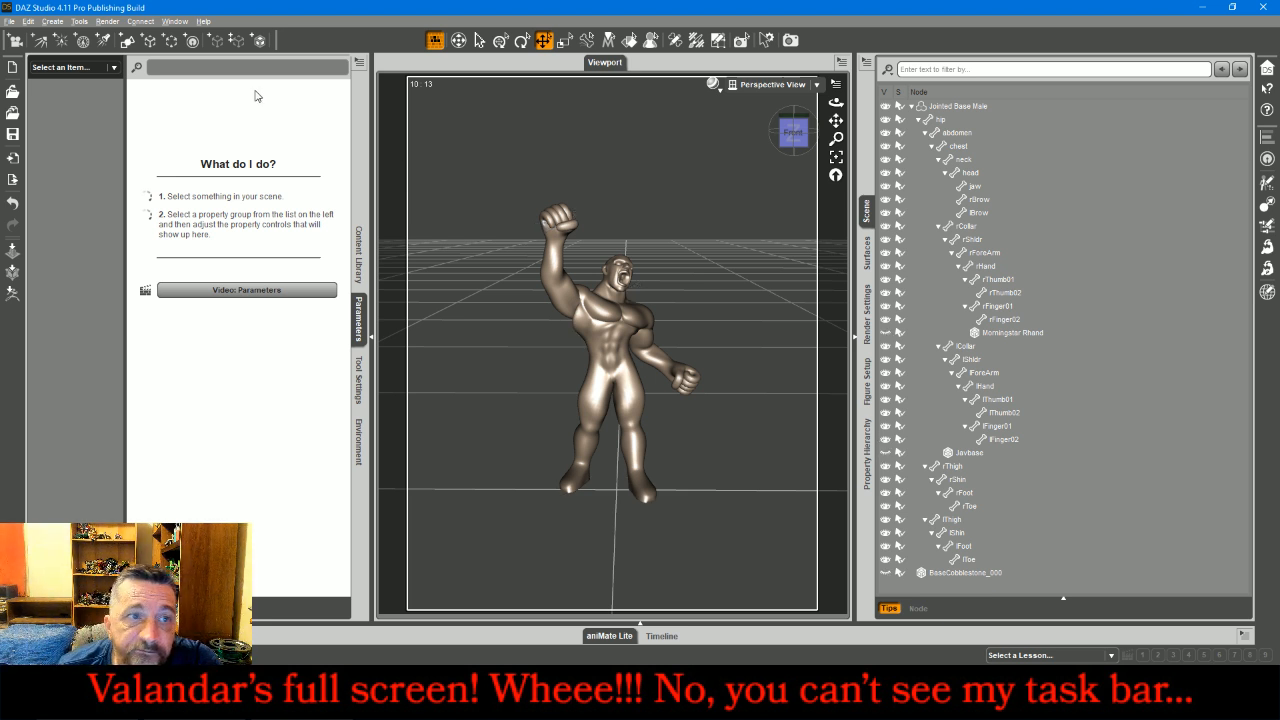
pyautogui.click(8, 21)
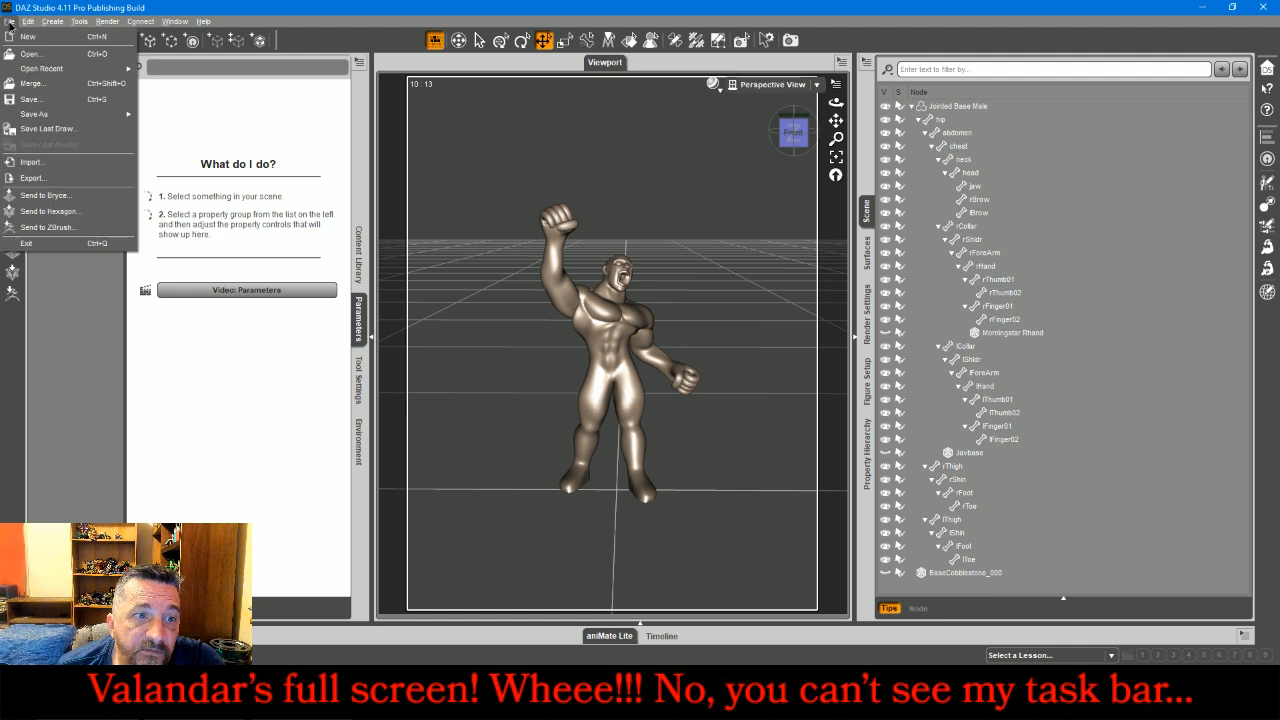
pyautogui.click(70, 177)
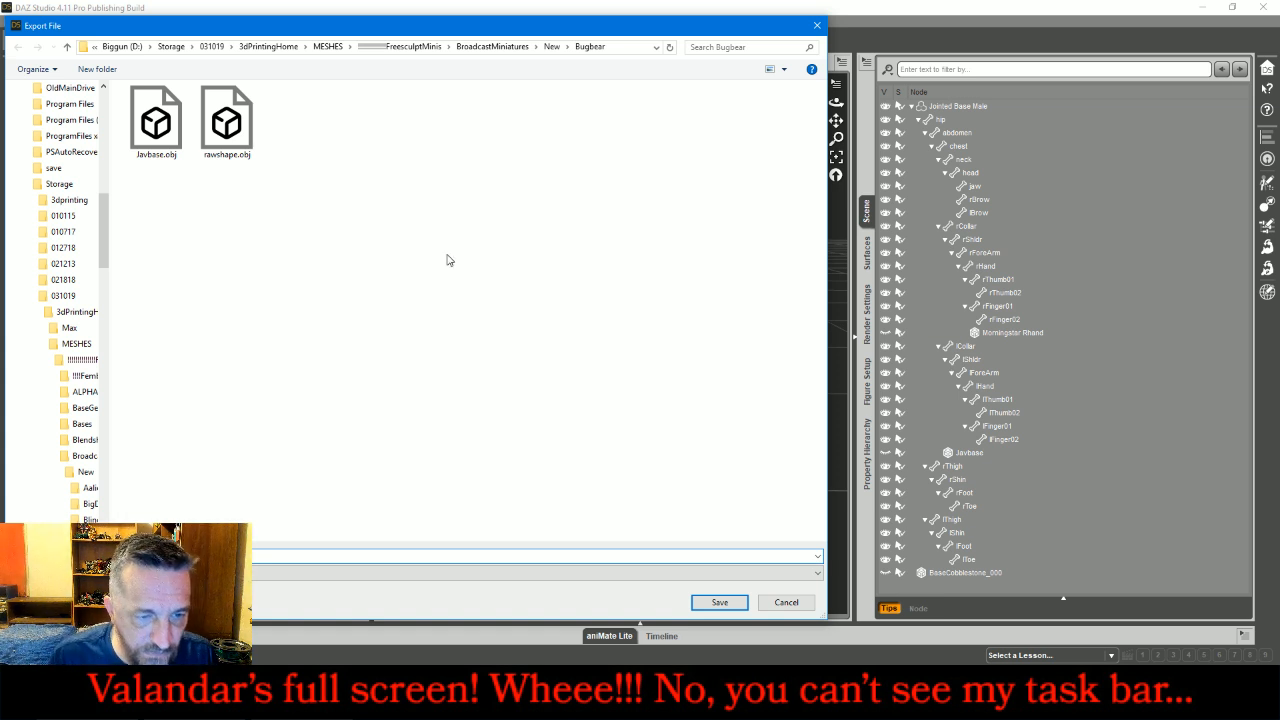
pyautogui.press('Return')
pyautogui.click(735, 619)
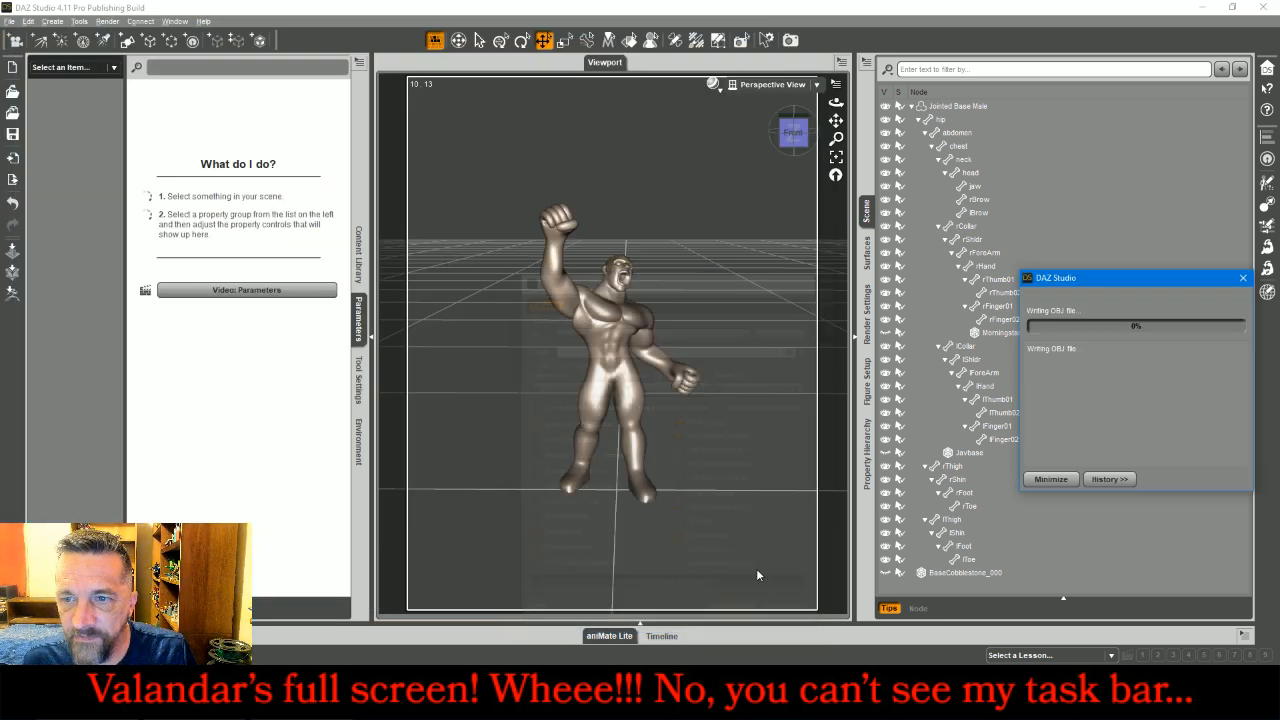
# Step: Show only the morningstar with the figure hidden, and export it to the Bugbear folder as BuggyMstar.obj
pyautogui.click(885, 333)
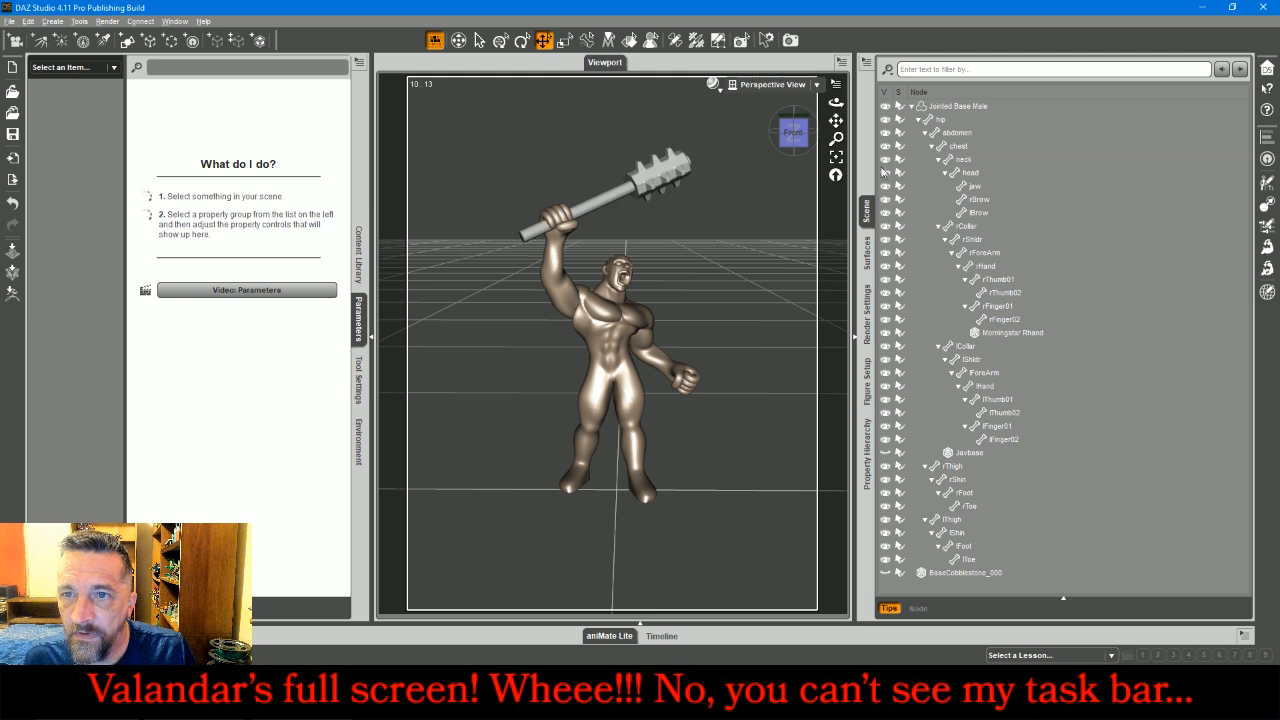
pyautogui.click(886, 106)
pyautogui.click(9, 21)
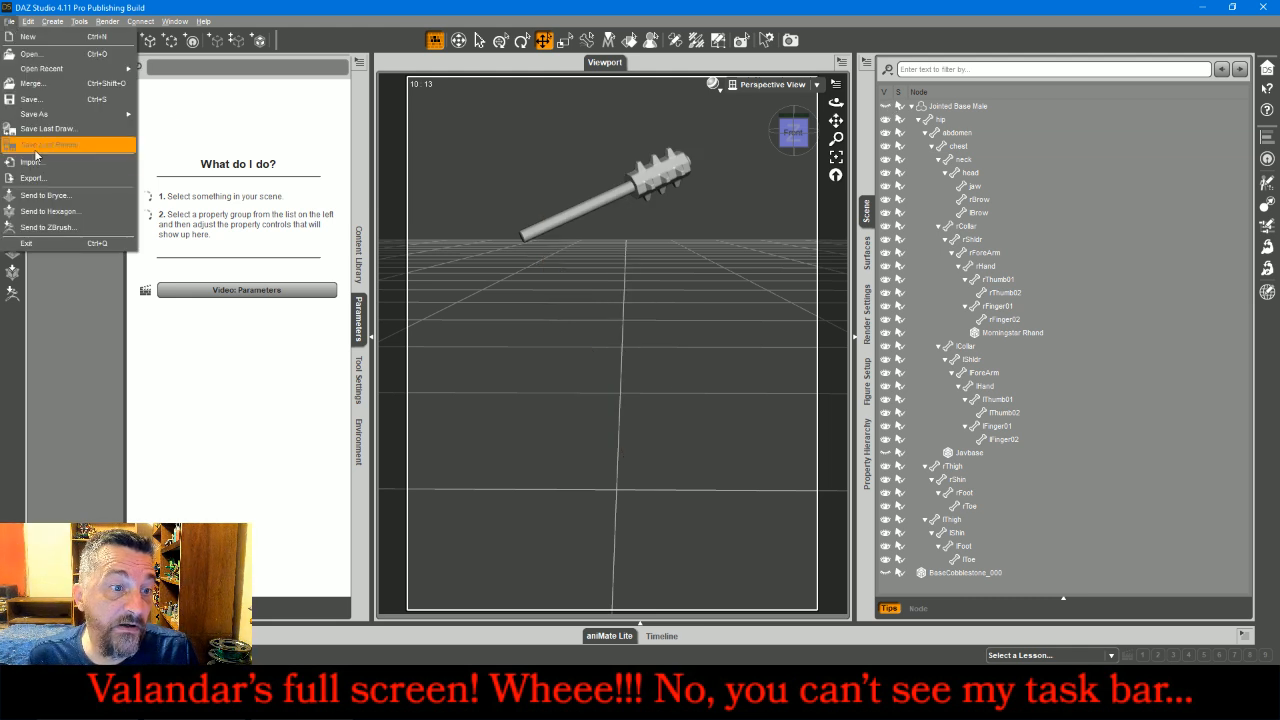
pyautogui.click(50, 178)
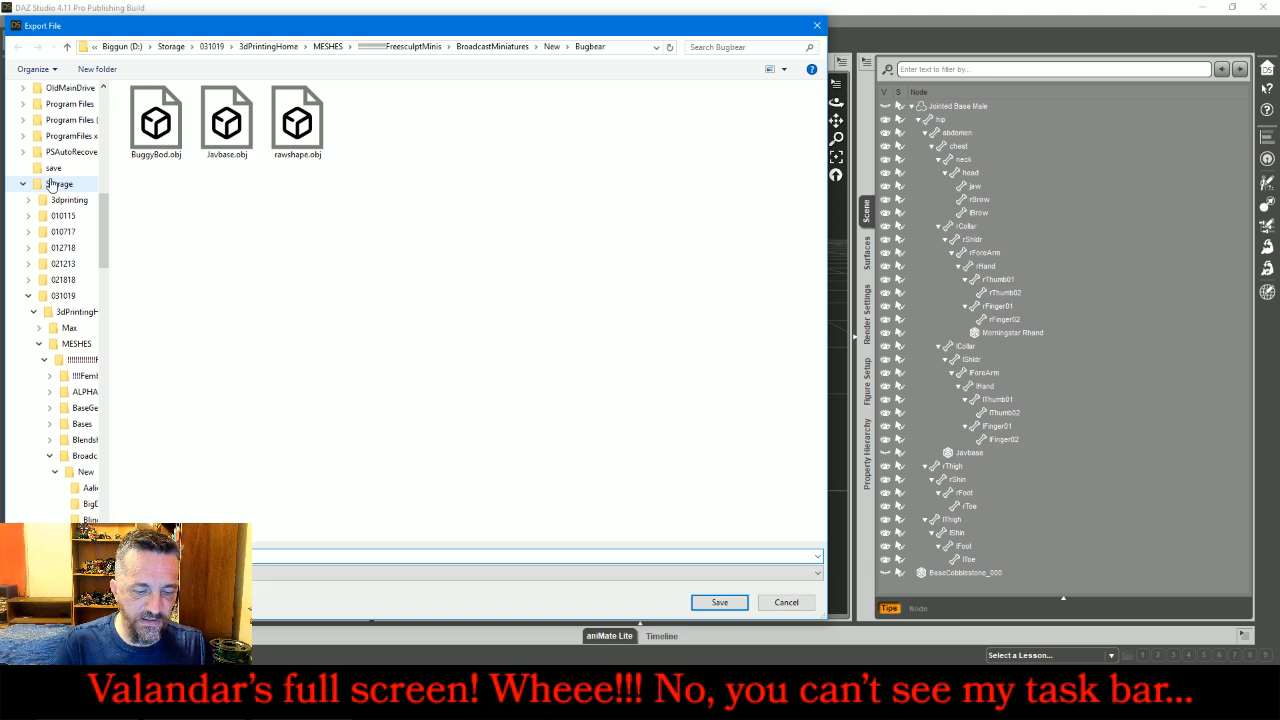
pyautogui.press('Return')
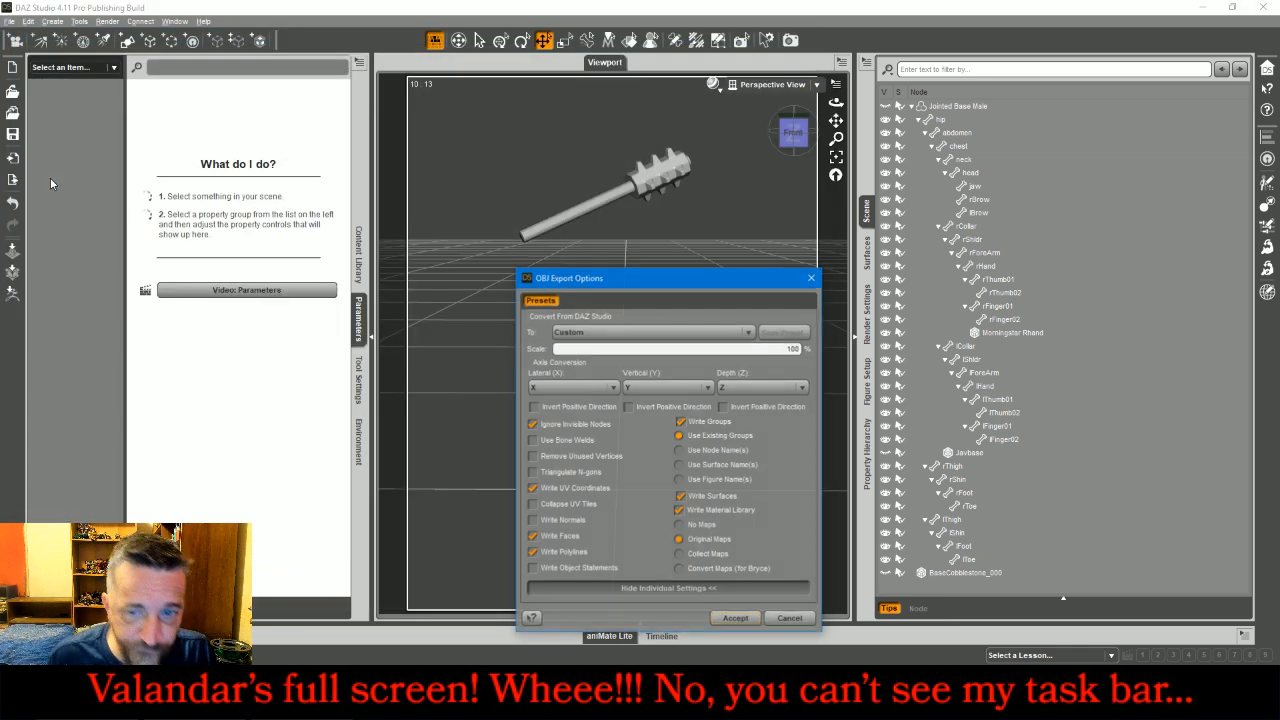
pyautogui.click(735, 619)
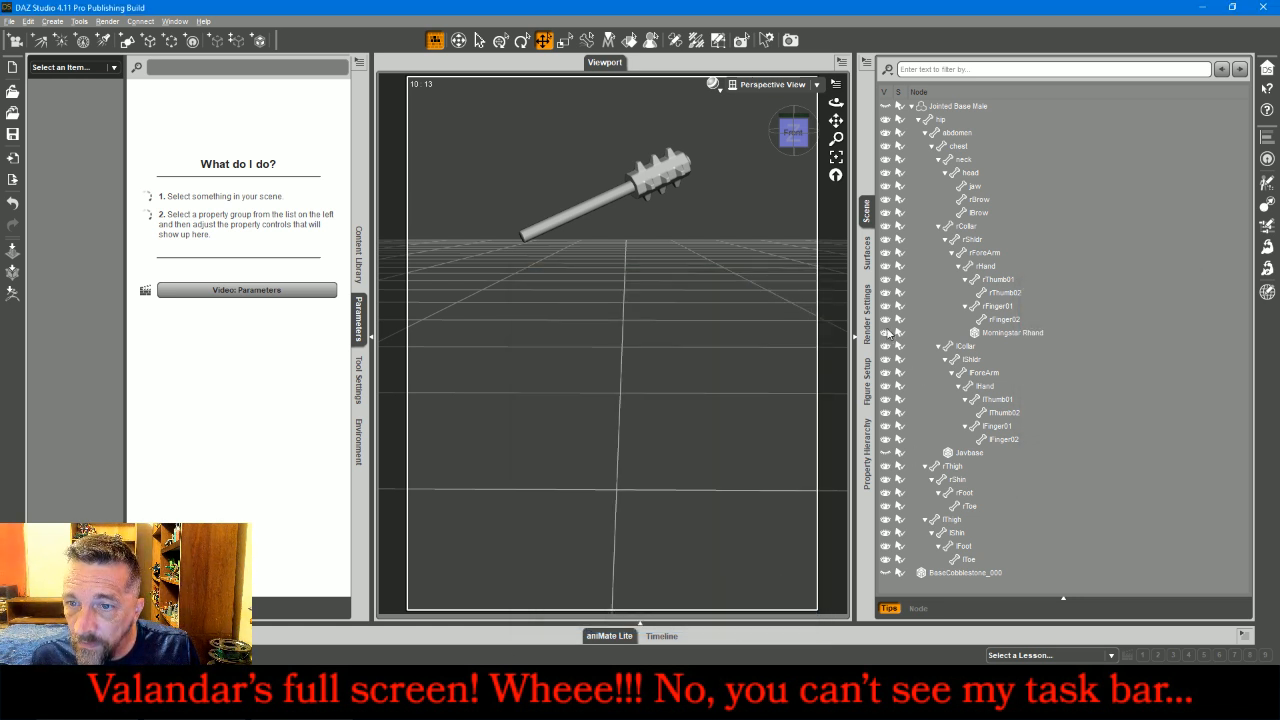
# Step: Hide the morningstar, show the Javbase javelins, and set their Y Scale and Z Scale to 77%
pyautogui.click(885, 332)
pyautogui.click(885, 453)
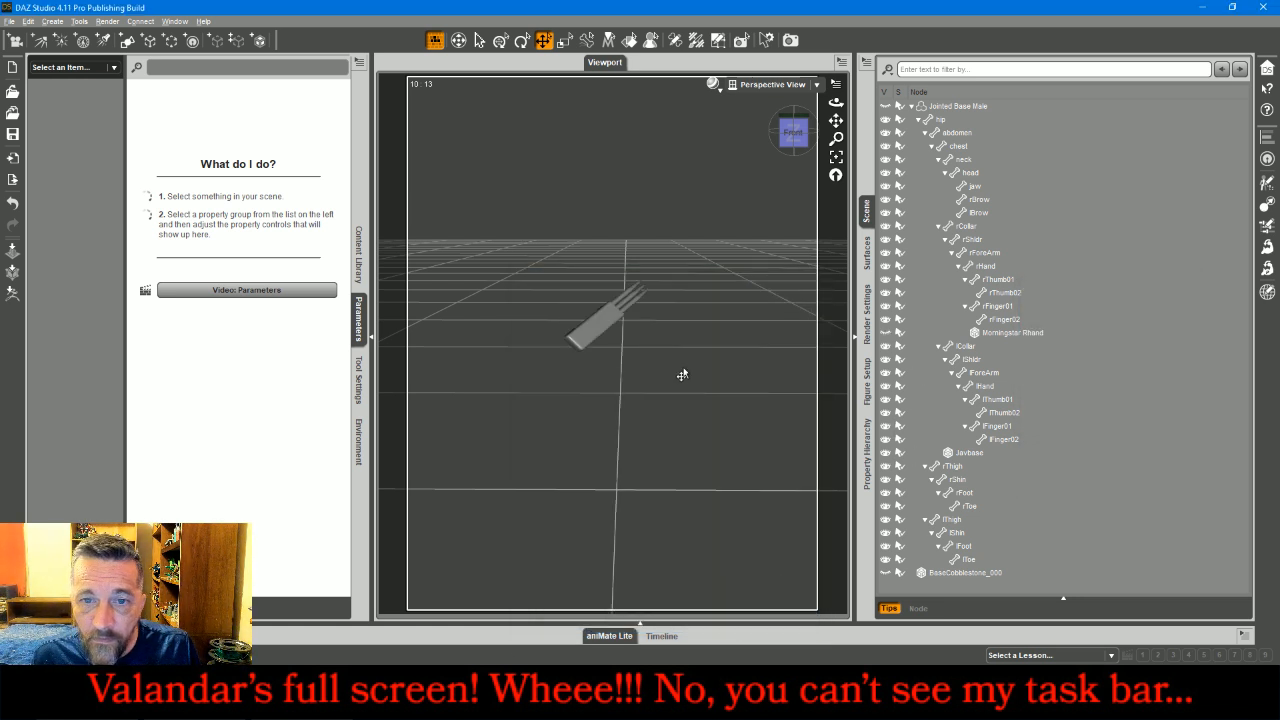
pyautogui.click(603, 320)
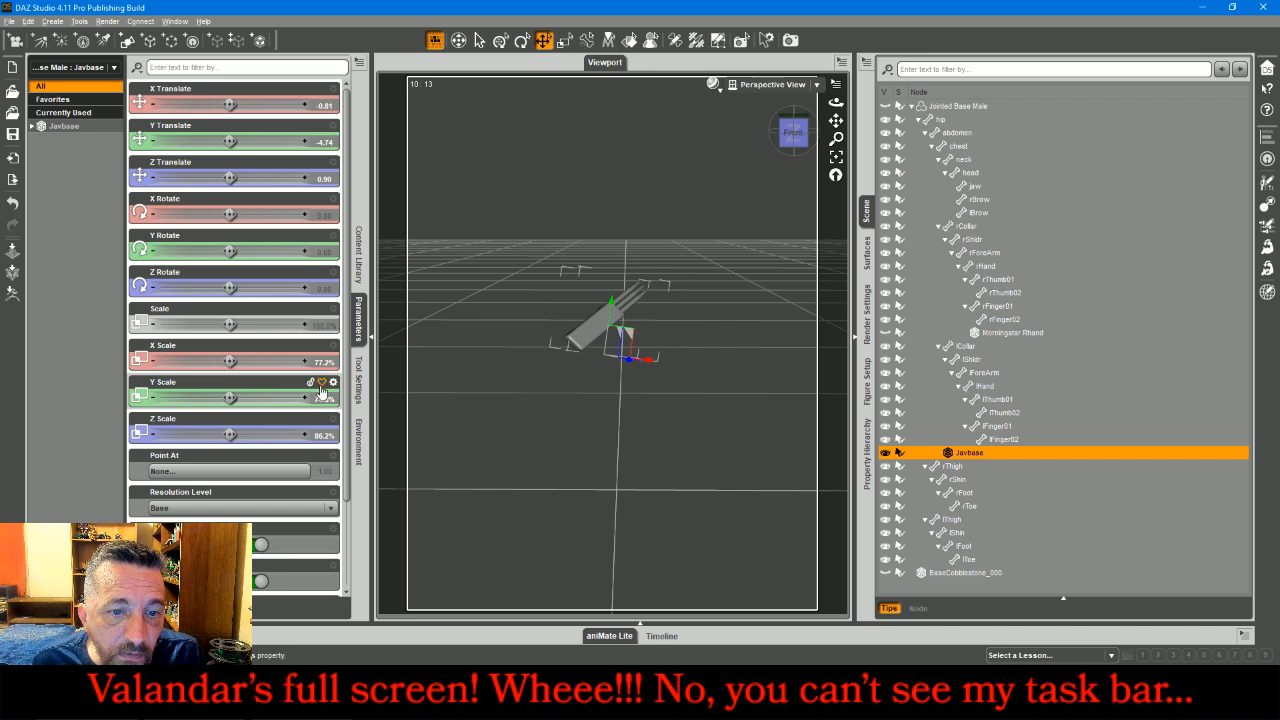
pyautogui.click(321, 404)
pyautogui.write('77')
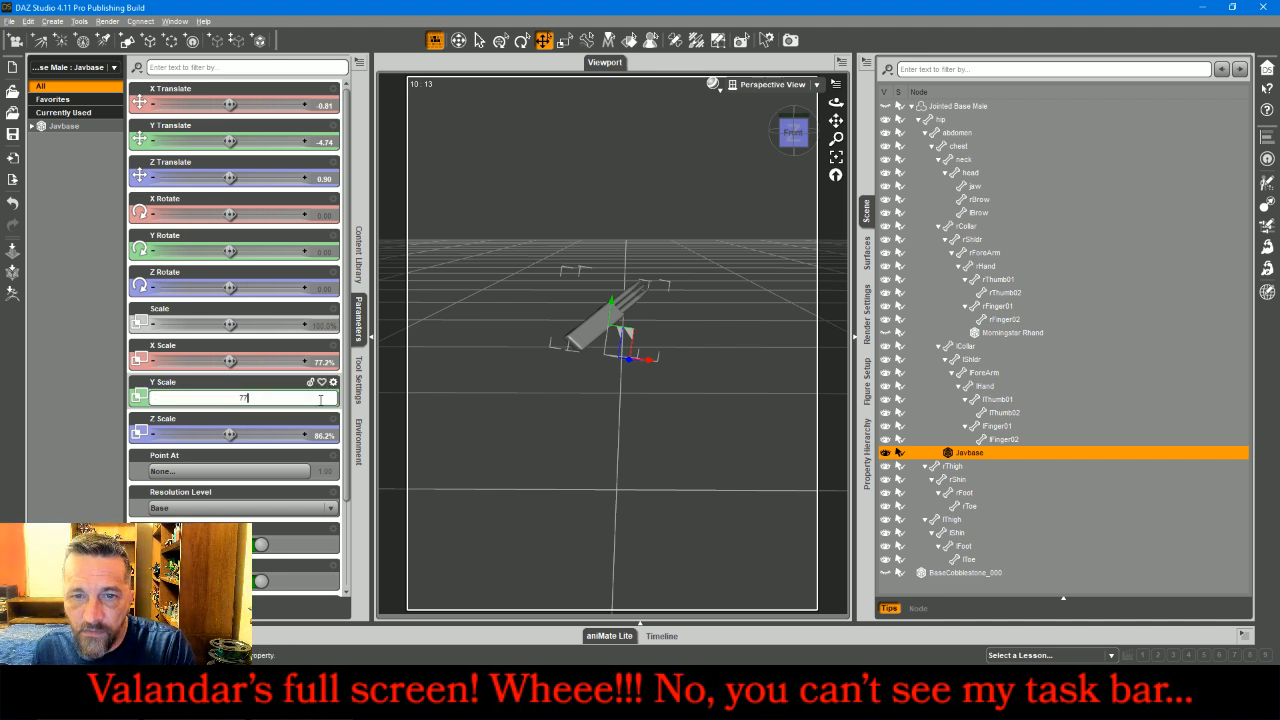
pyautogui.press('Return')
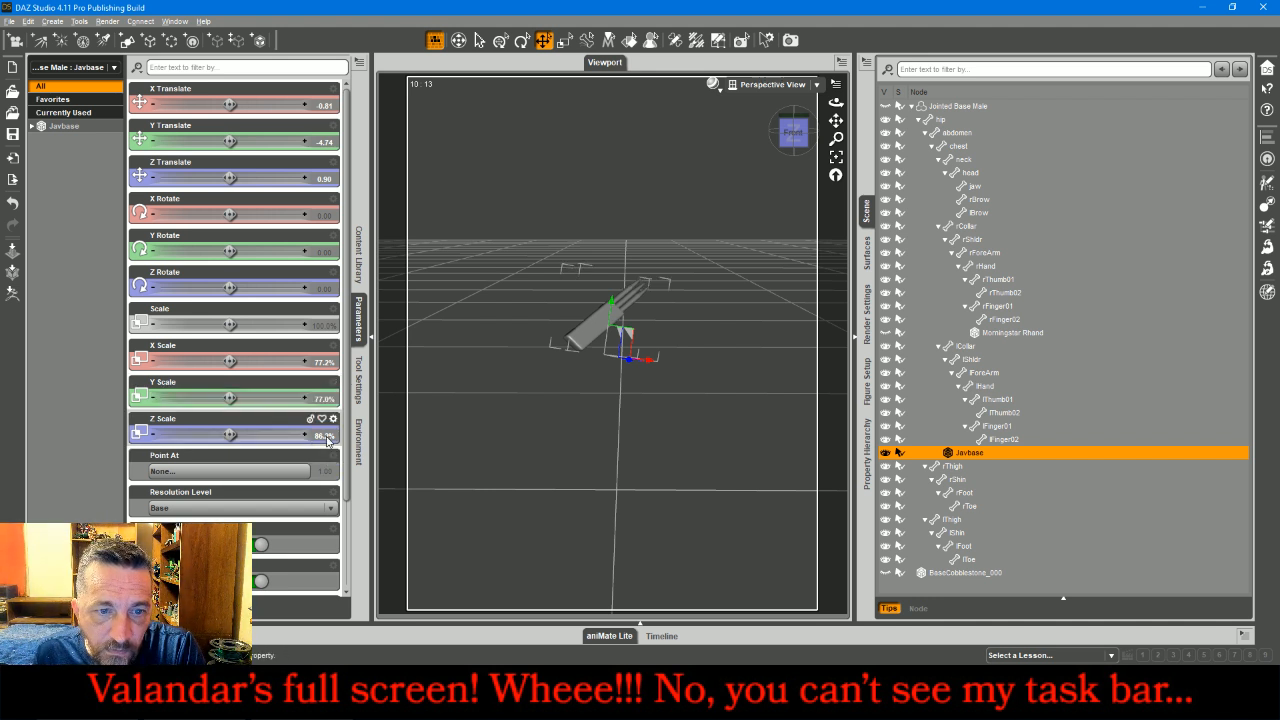
pyautogui.click(326, 438)
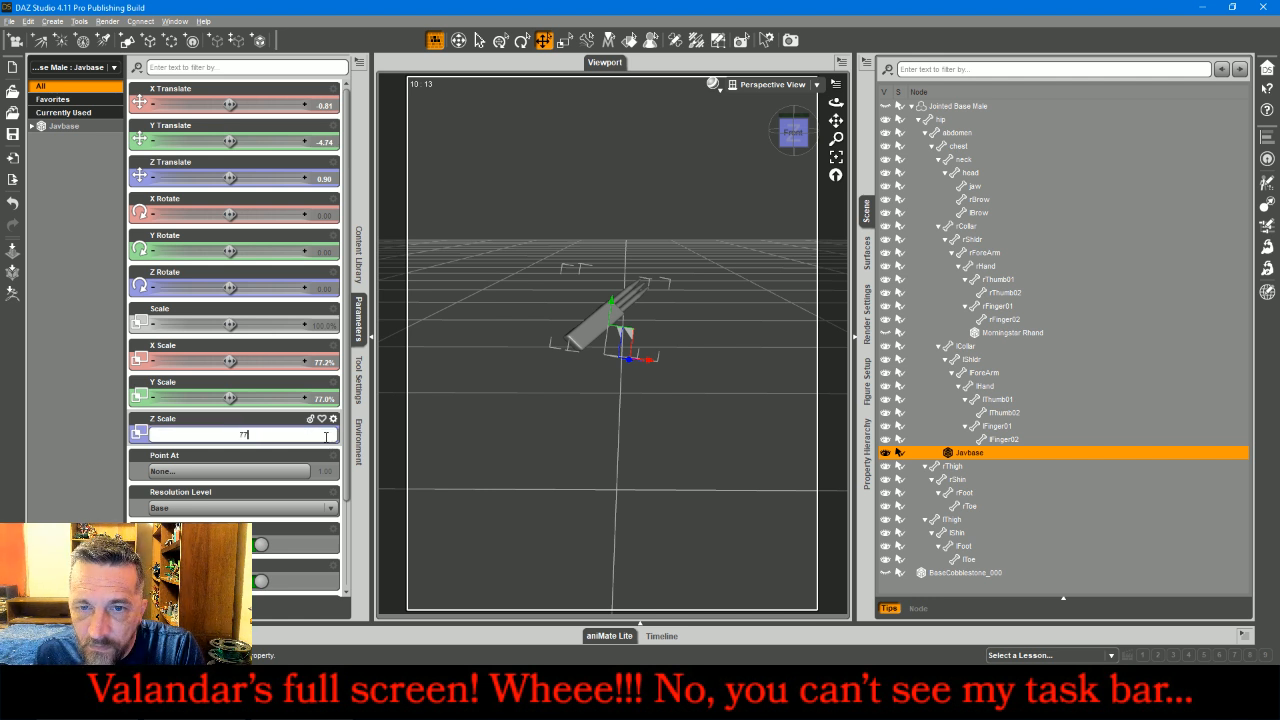
pyautogui.write('77')
pyautogui.press('Return')
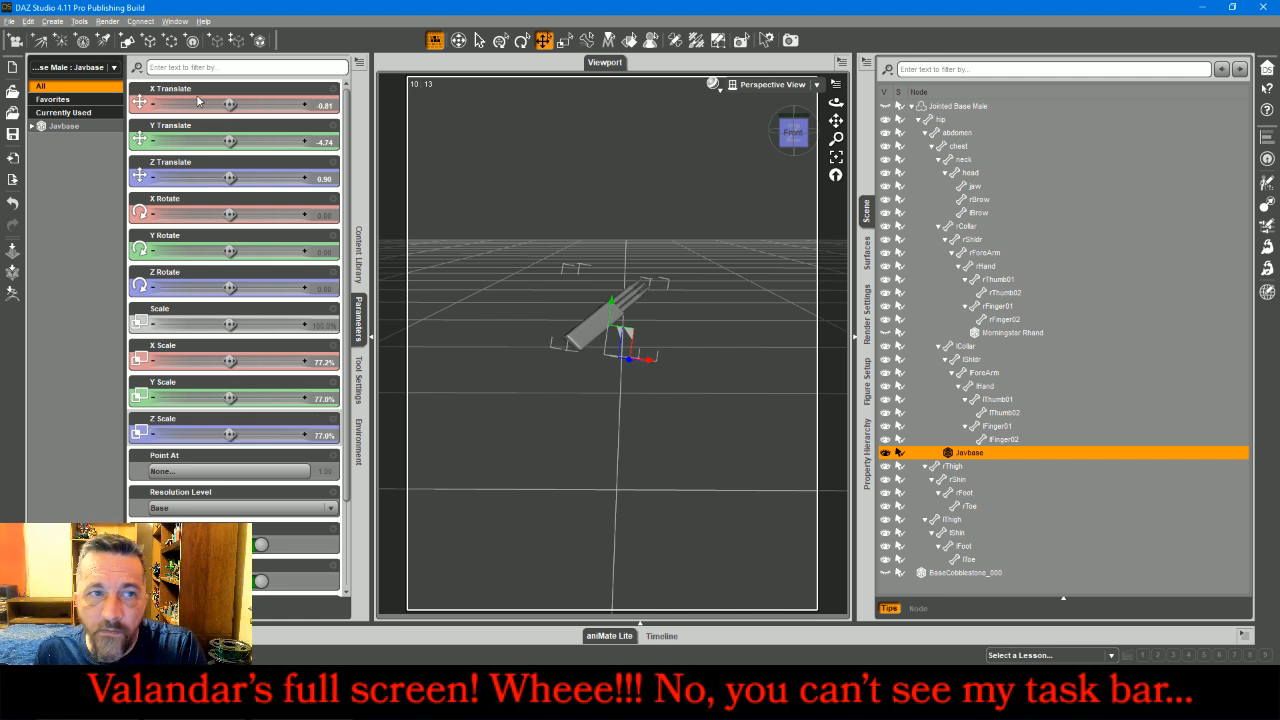
# Step: Export the visible javelins as an OBJ file to the Bugbear folder at 100% scale
pyautogui.click(8, 21)
pyautogui.click(55, 184)
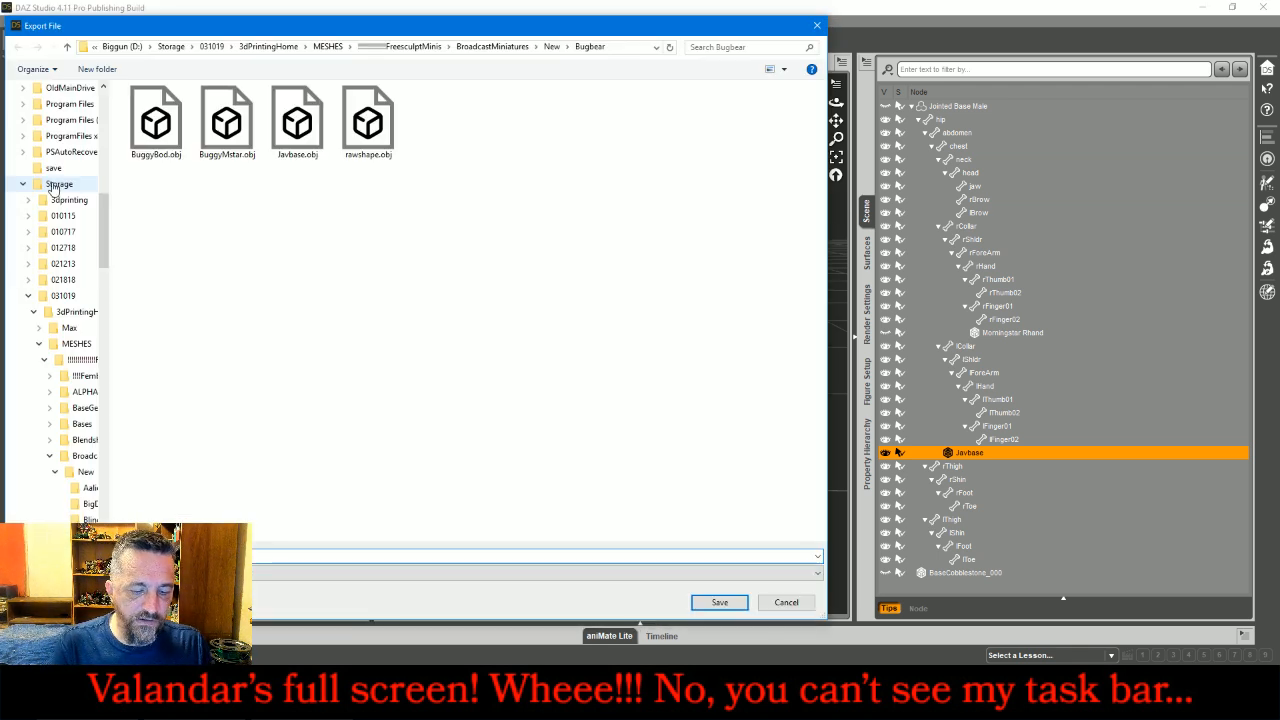
pyautogui.click(719, 602)
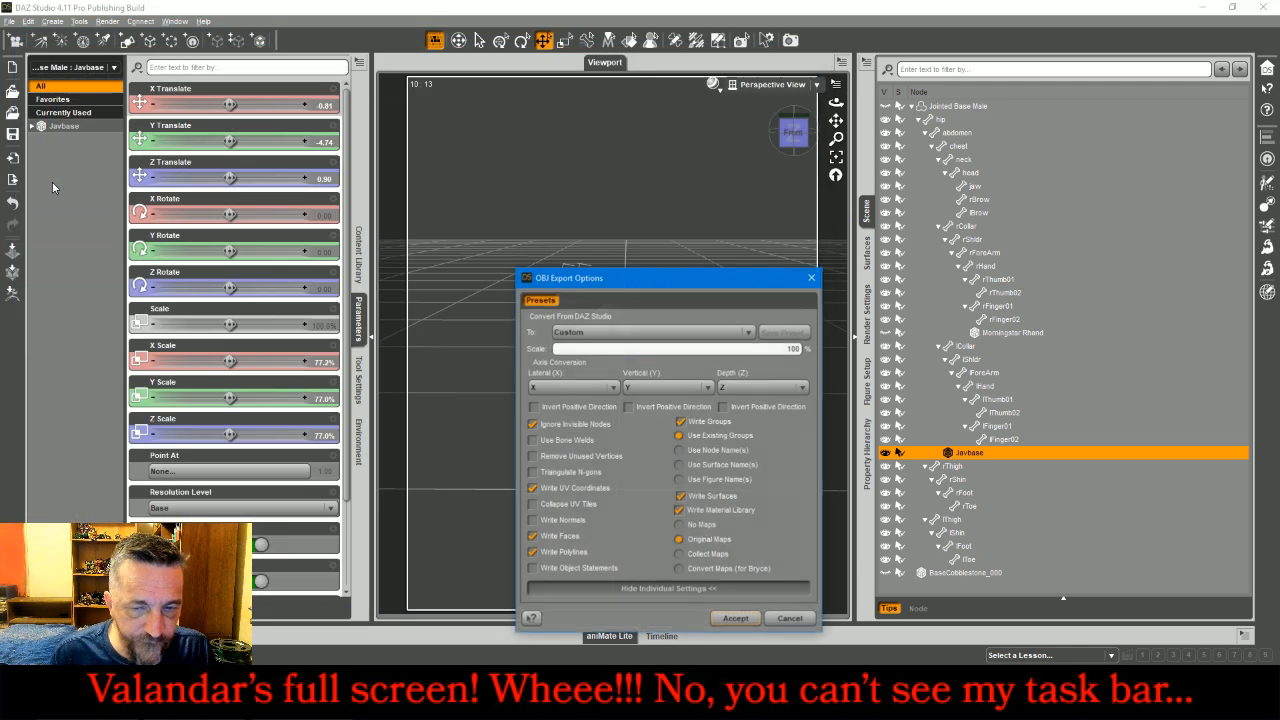
pyautogui.click(758, 619)
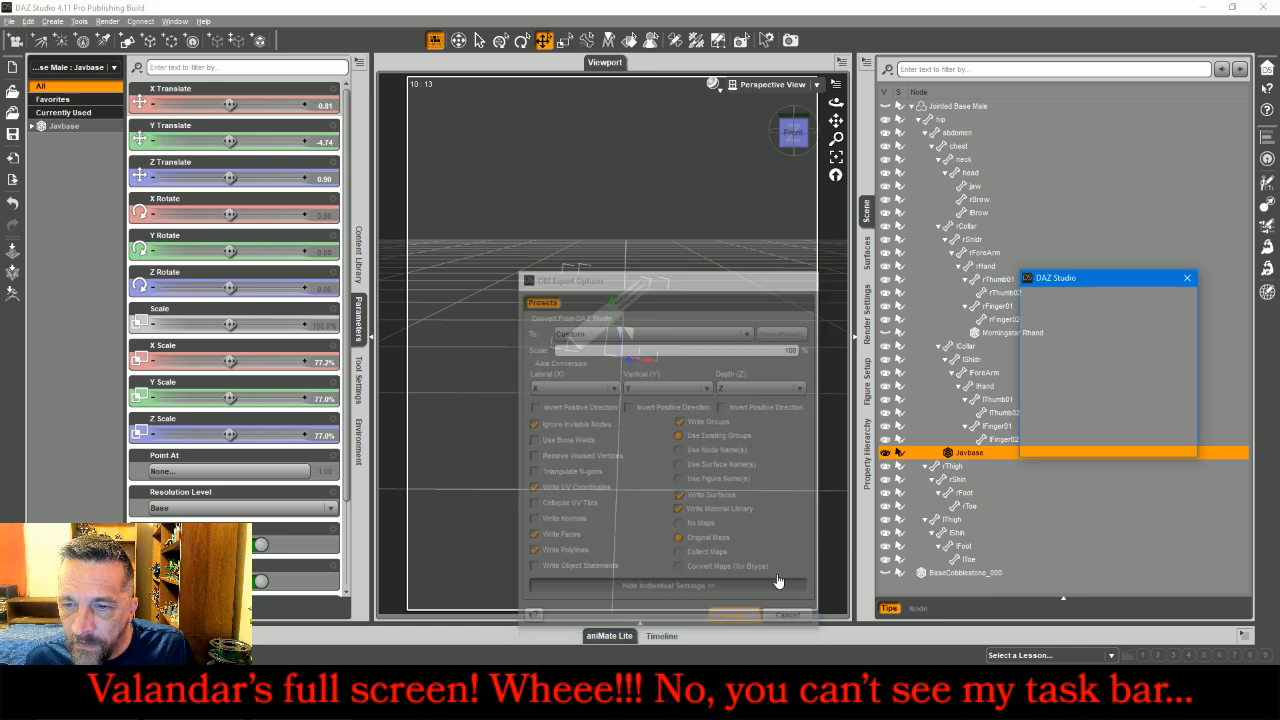
# Step: Hide the javelins, show the cobblestone base, and export it to the Bugbear folder as BuggyBase.obj at 100% scale
pyautogui.click(884, 452)
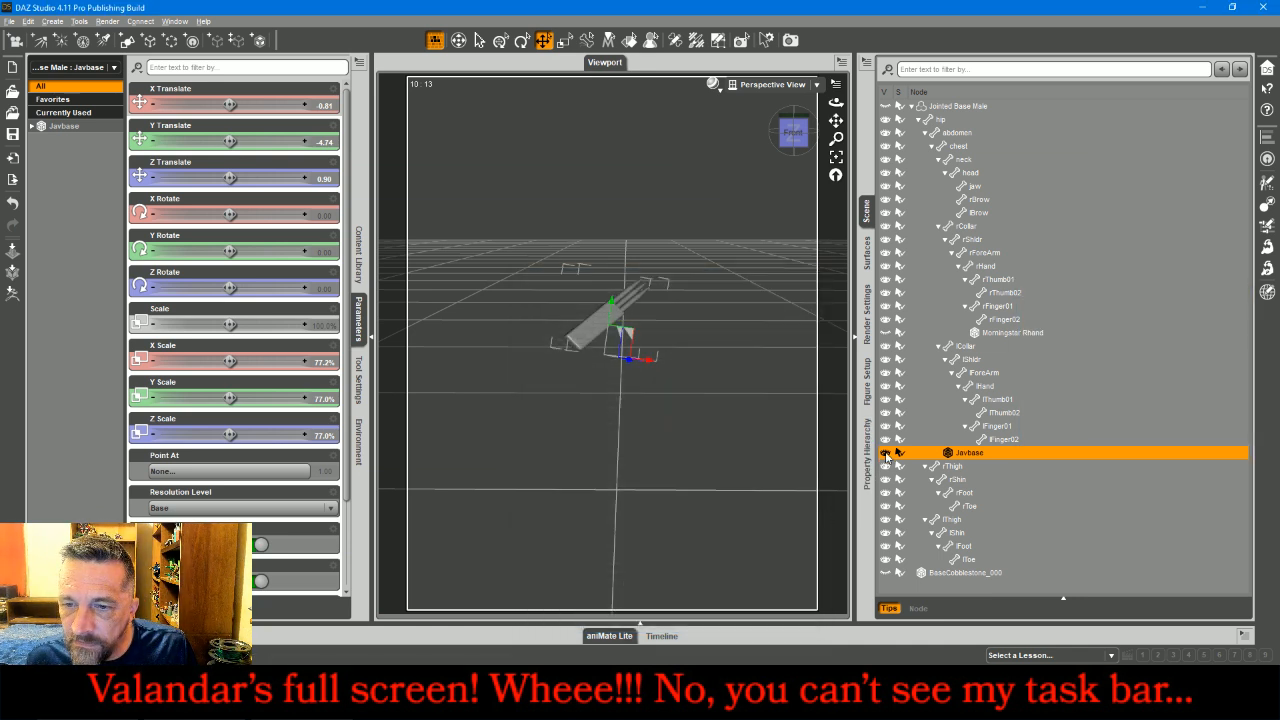
pyautogui.click(885, 572)
pyautogui.click(7, 21)
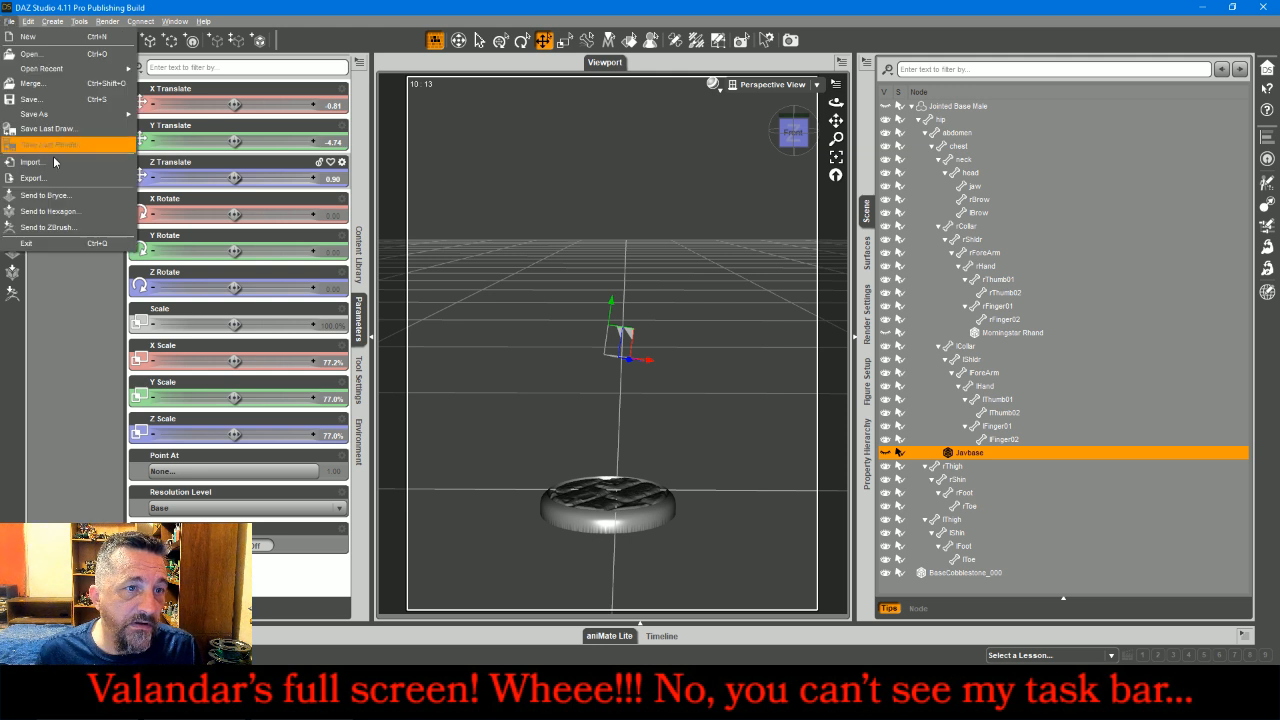
pyautogui.click(78, 184)
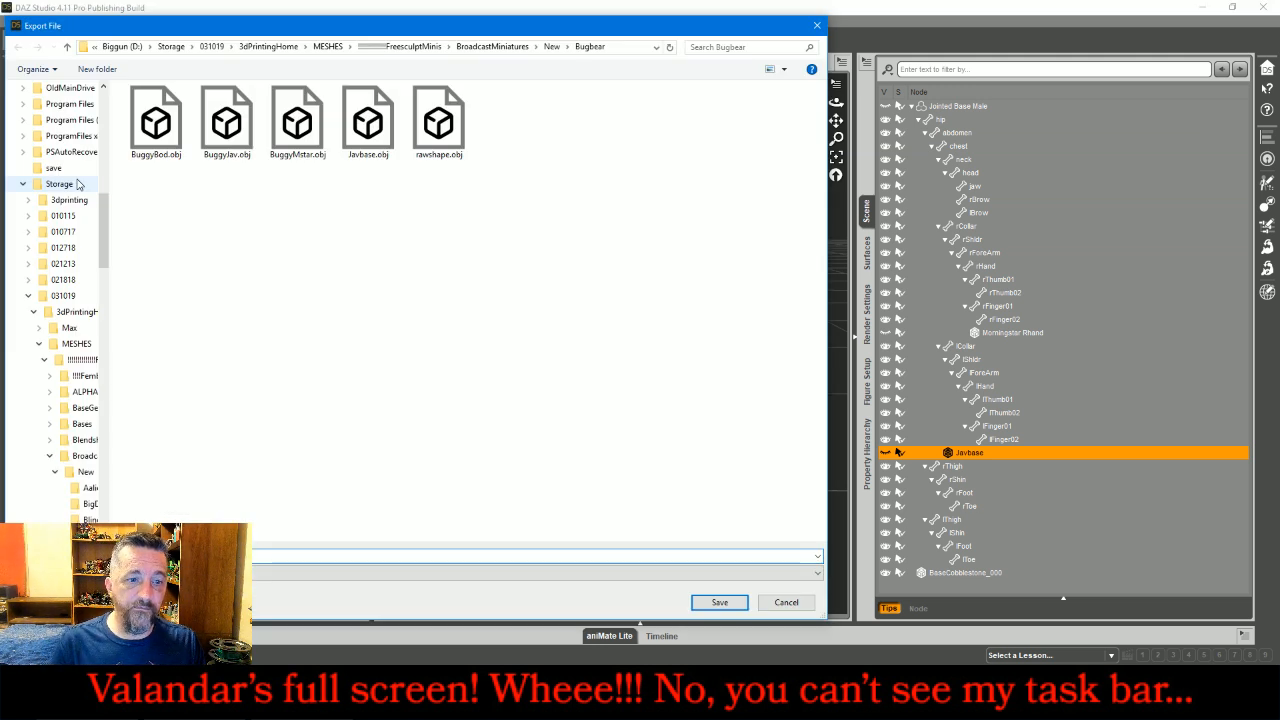
pyautogui.write('B')
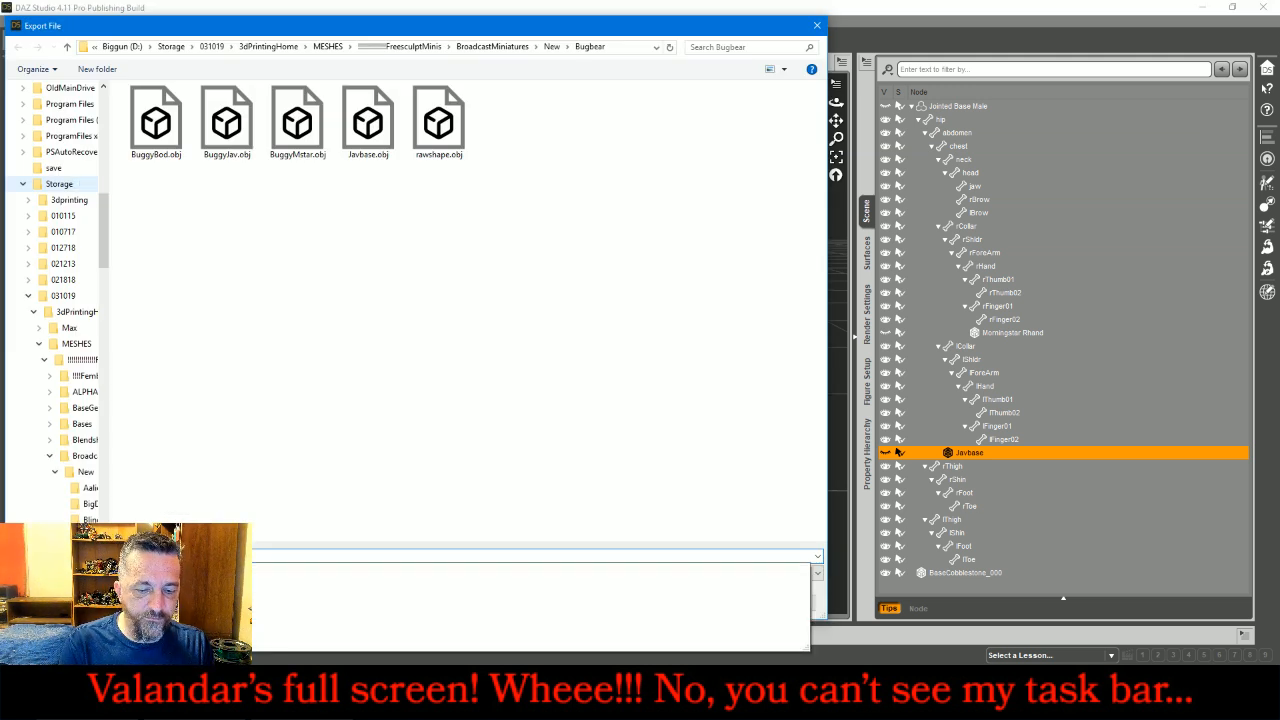
pyautogui.write('Ba')
pyautogui.press('Return')
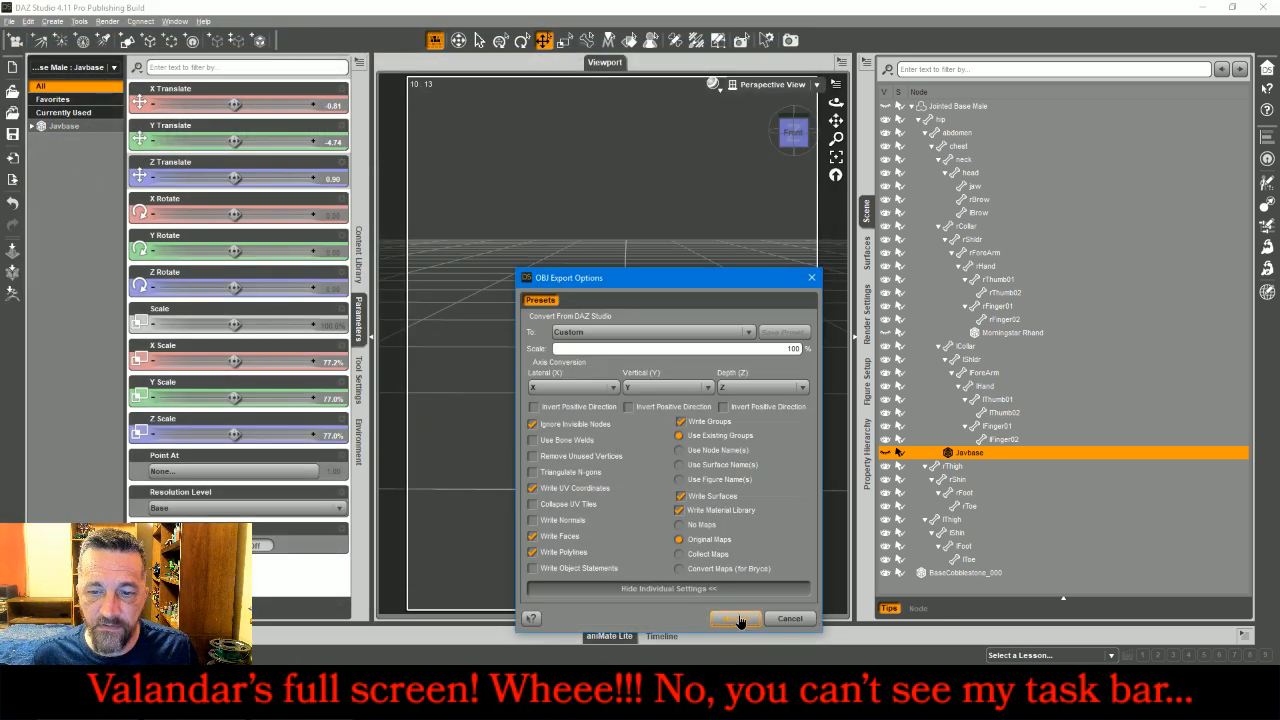
pyautogui.click(737, 619)
# Step: Switch to ZBrush and resize its restored window to fill the visible screen area
pyautogui.moveTo(794, 688)
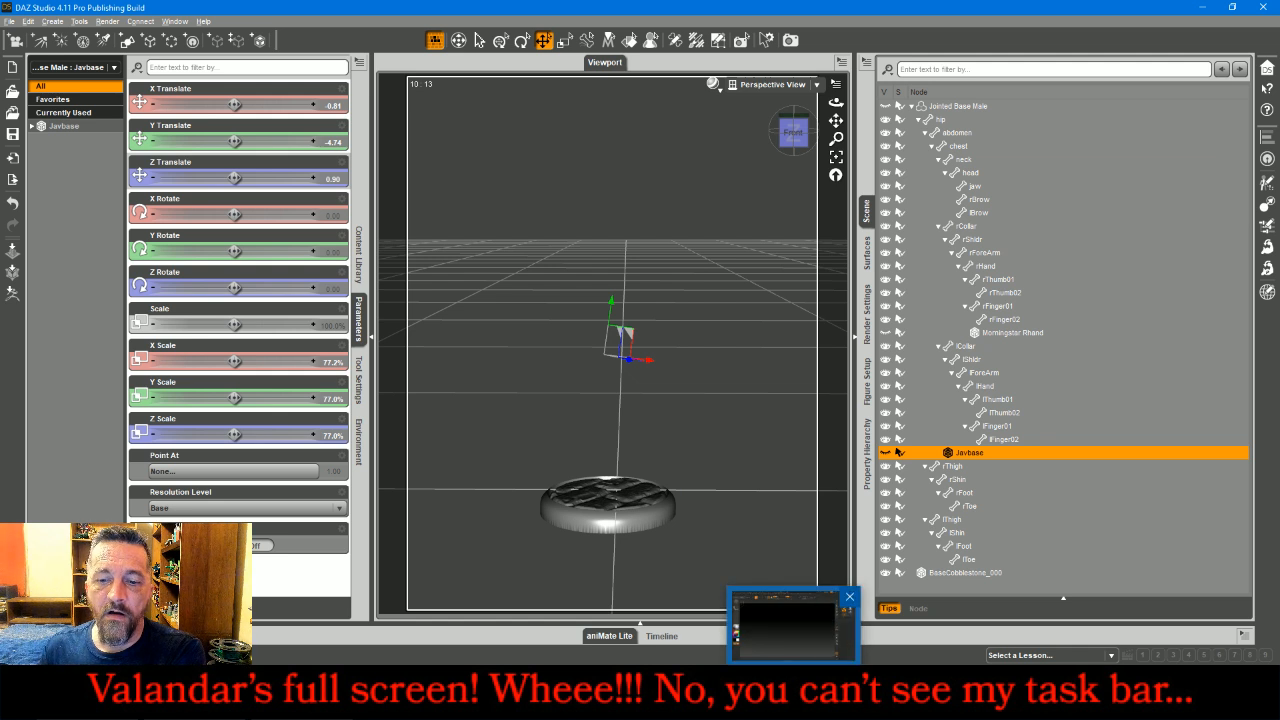
pyautogui.click(792, 625)
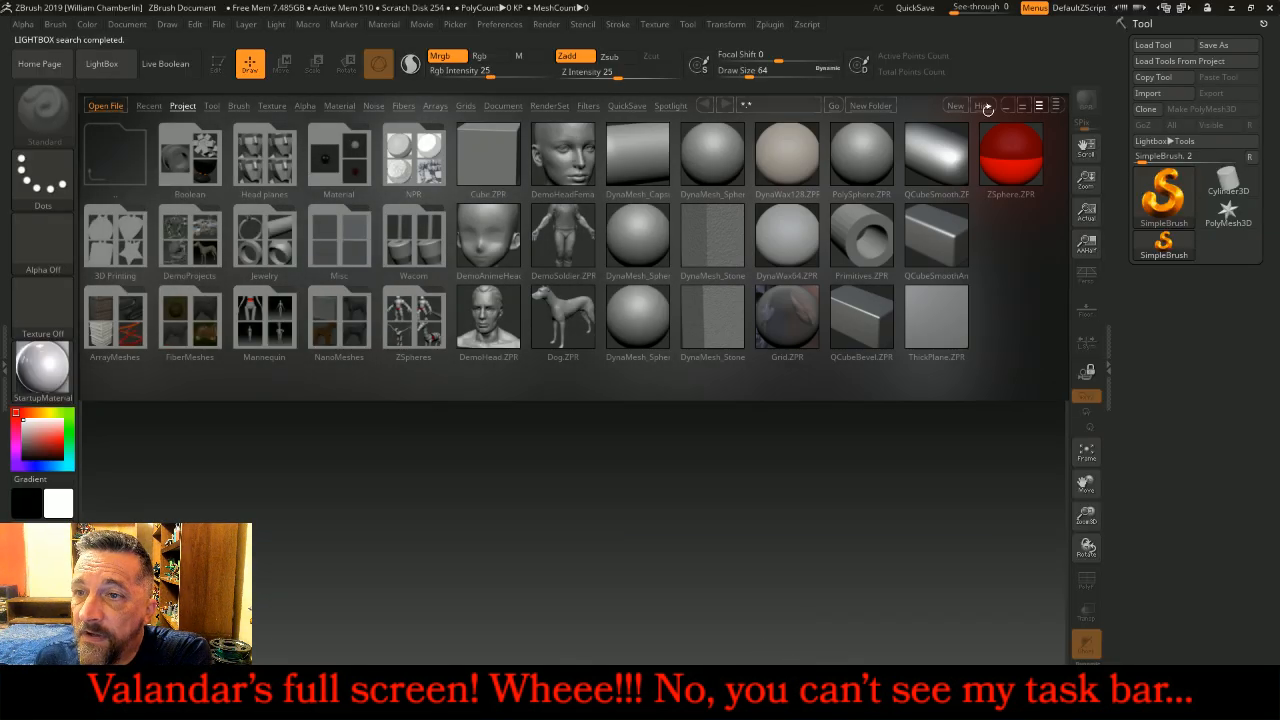
pyautogui.click(1250, 8)
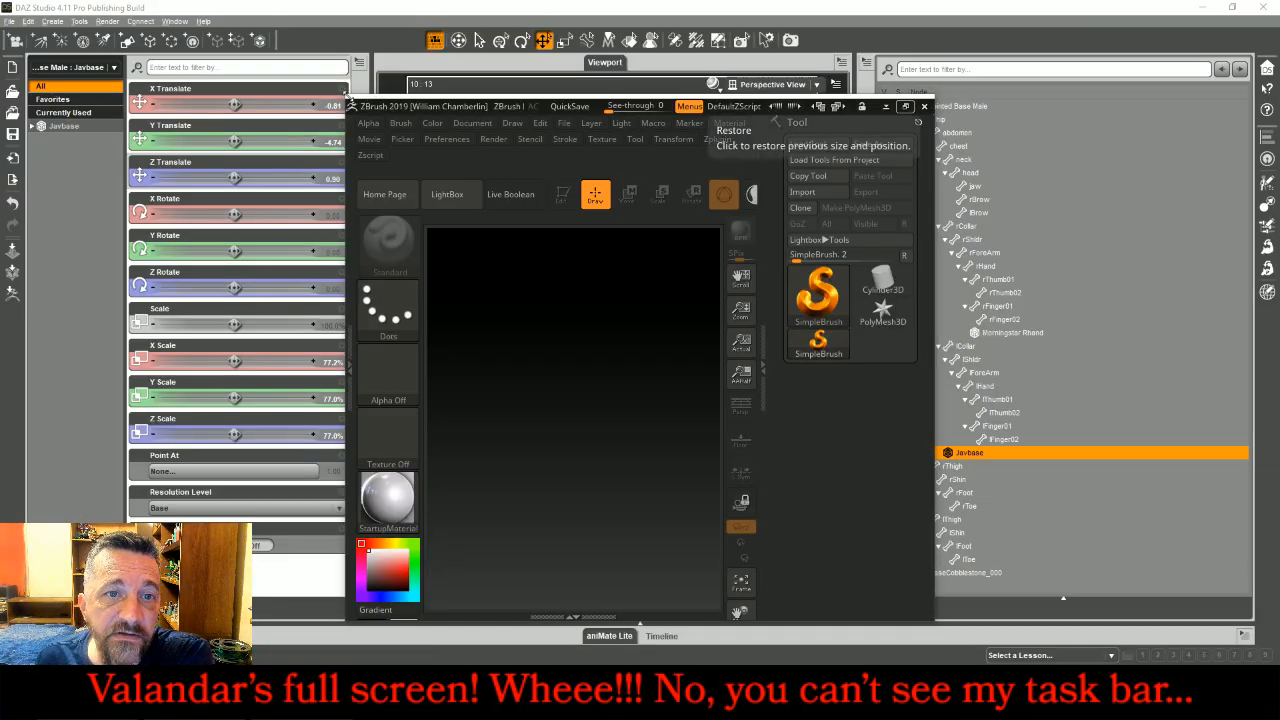
pyautogui.moveTo(347, 97); pyautogui.dragTo(2, 2)
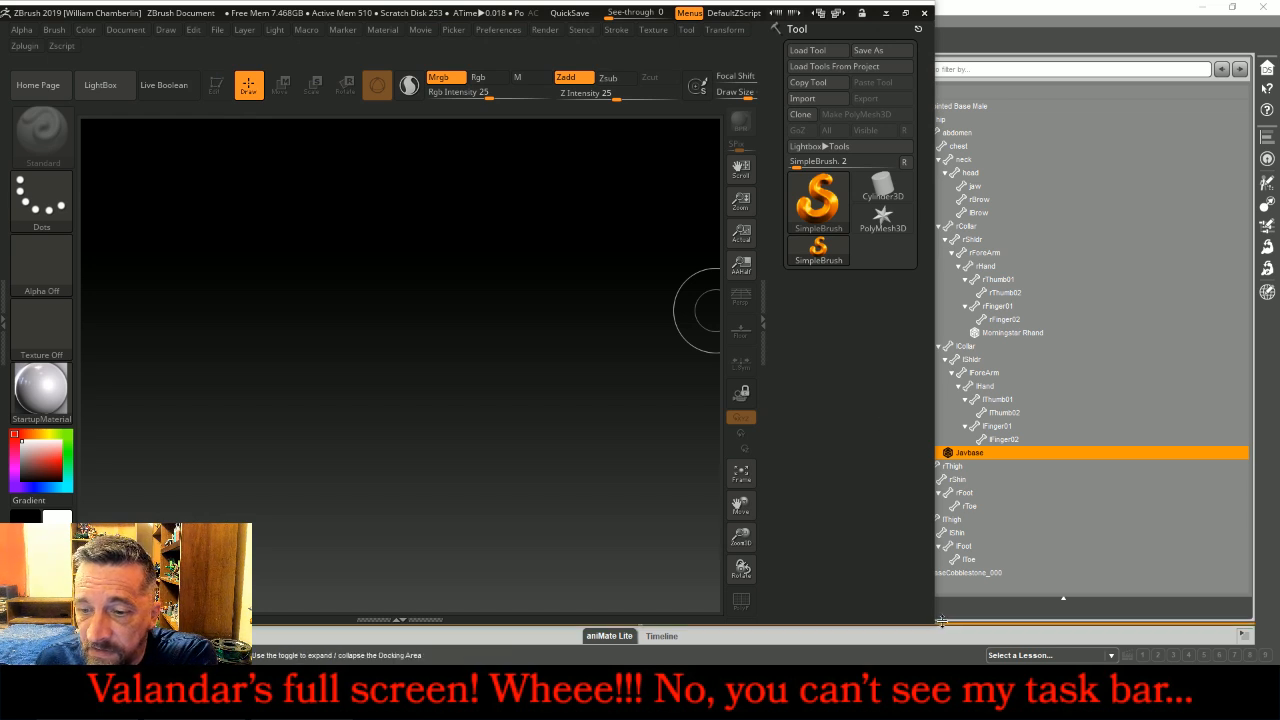
pyautogui.moveTo(935, 622); pyautogui.dragTo(1276, 662)
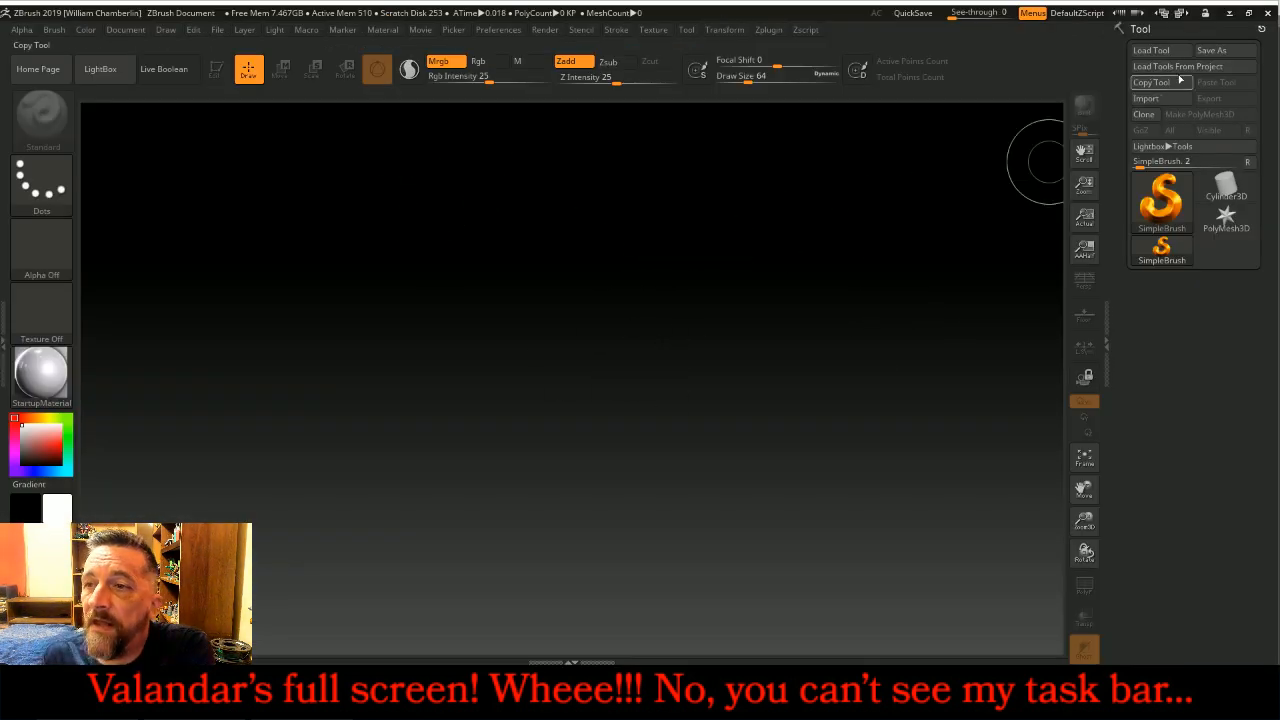
# Step: Import BuggyBod.obj from the Bugbear folder inside BroadcastMiniatures > New
pyautogui.click(1146, 98)
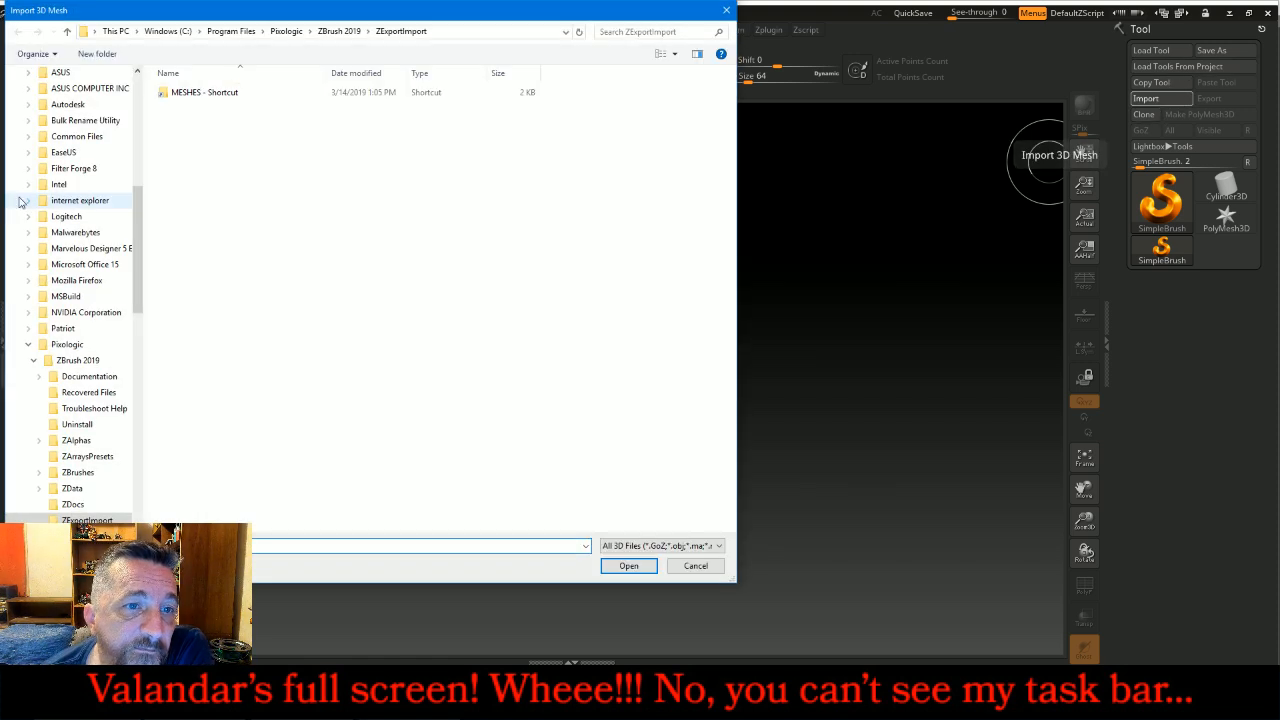
pyautogui.doubleClick(168, 93)
pyautogui.doubleClick(170, 95)
pyautogui.doubleClick(531, 106)
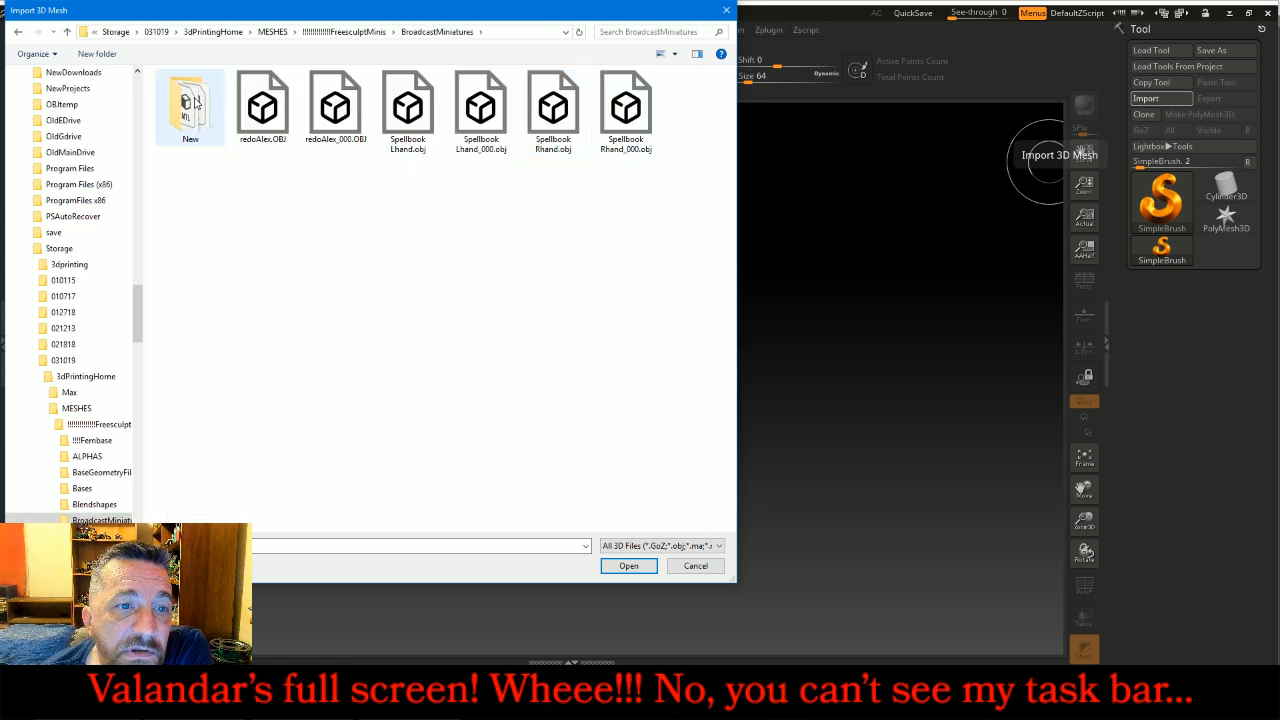
pyautogui.doubleClick(200, 102)
pyautogui.doubleClick(416, 112)
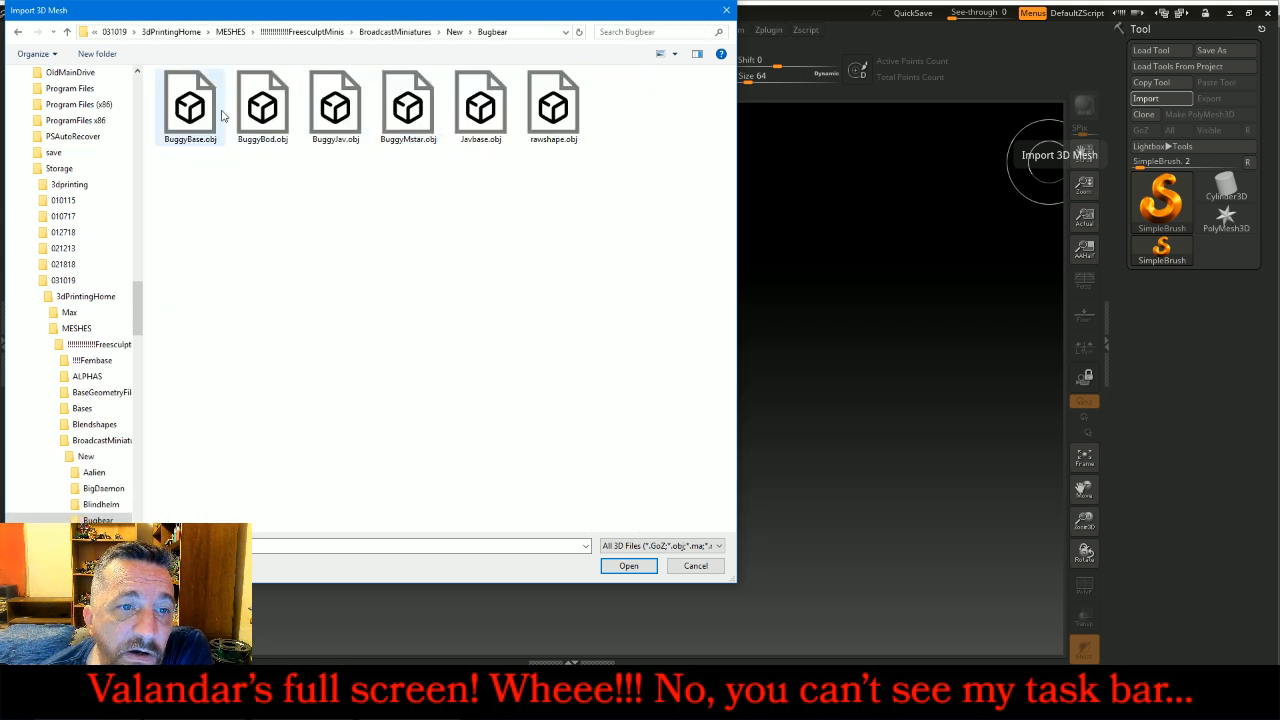
pyautogui.doubleClick(256, 110)
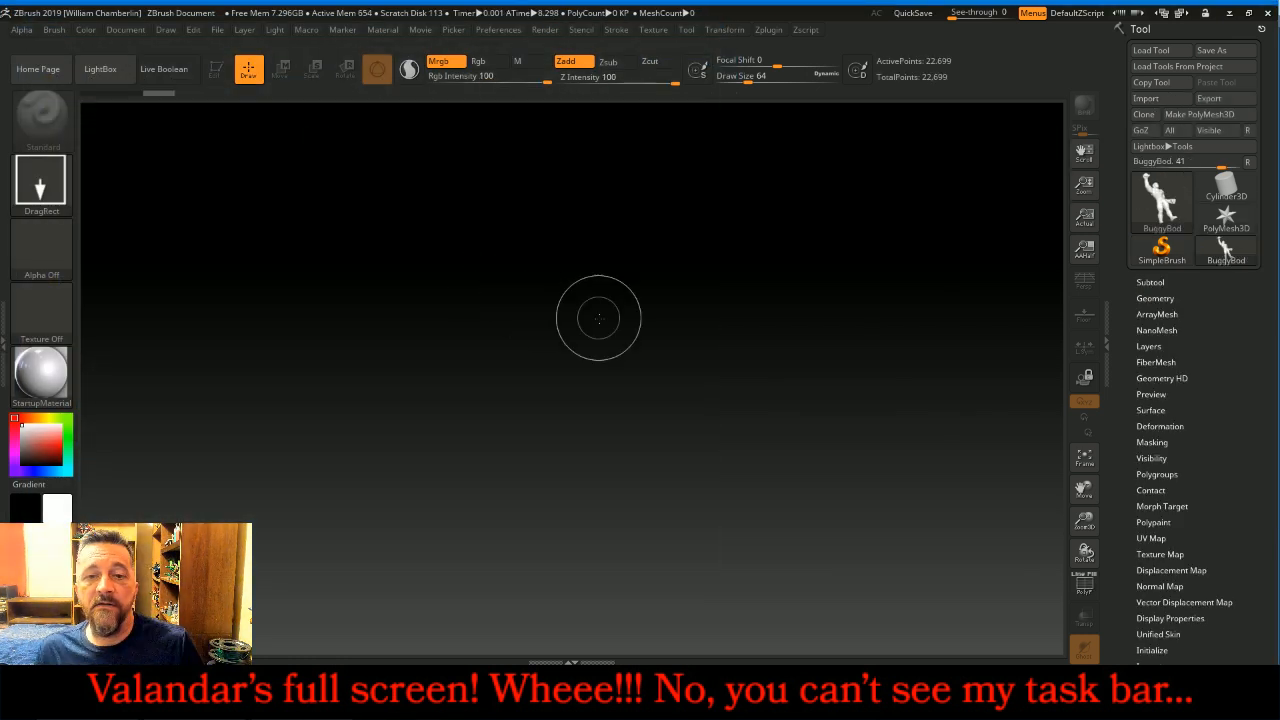
# Step: Draw the imported body upright in the centre of the canvas and enter Edit mode
pyautogui.moveTo(614, 349); pyautogui.dragTo(622, 625)
pyautogui.press('t')
pyautogui.click(226, 70)
pyautogui.moveTo(842, 254)
pyautogui.mouseDown()
pyautogui.moveTo(678, 250)
pyautogui.moveTo(660, 270)
pyautogui.moveTo(754, 290)
pyautogui.moveTo(866, 277)
pyautogui.moveTo(852, 254)
pyautogui.mouseUp()
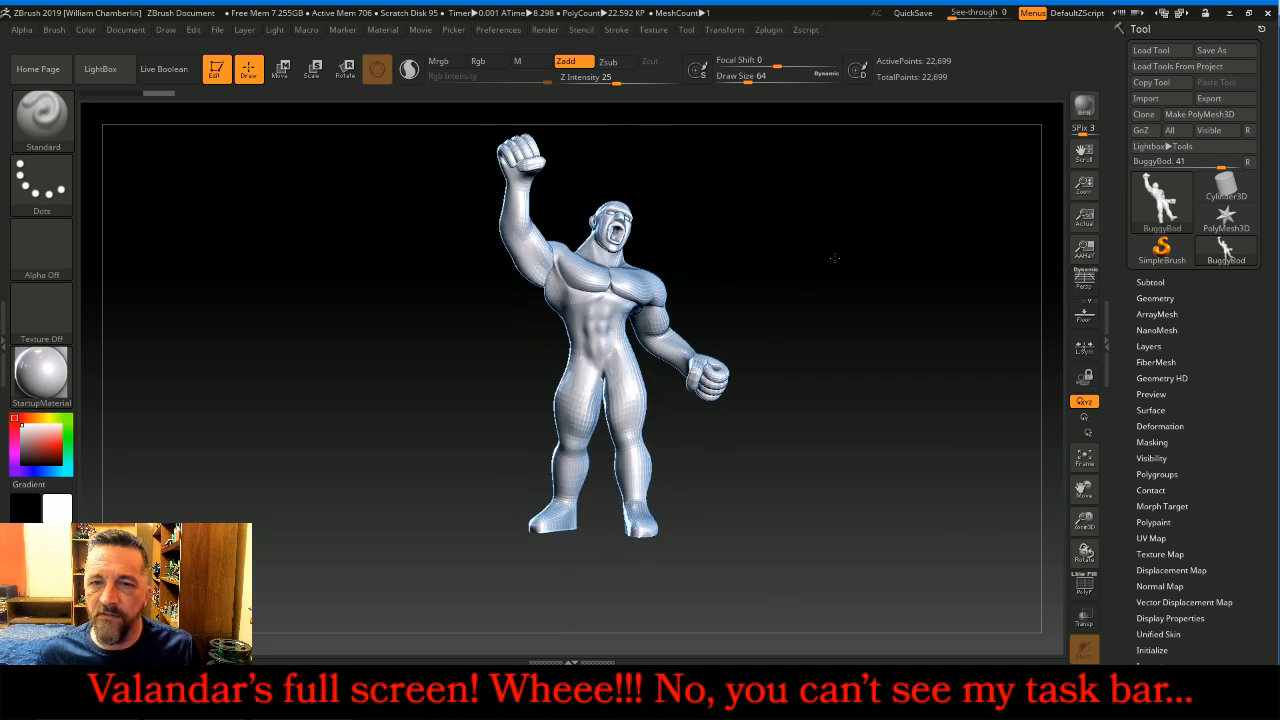
# Step: Append a PolyMesh3D star as a subtool and replace it with the imported BuggyJav.obj
pyautogui.click(1152, 282)
pyautogui.moveTo(1269, 481); pyautogui.dragTo(1271, 405)
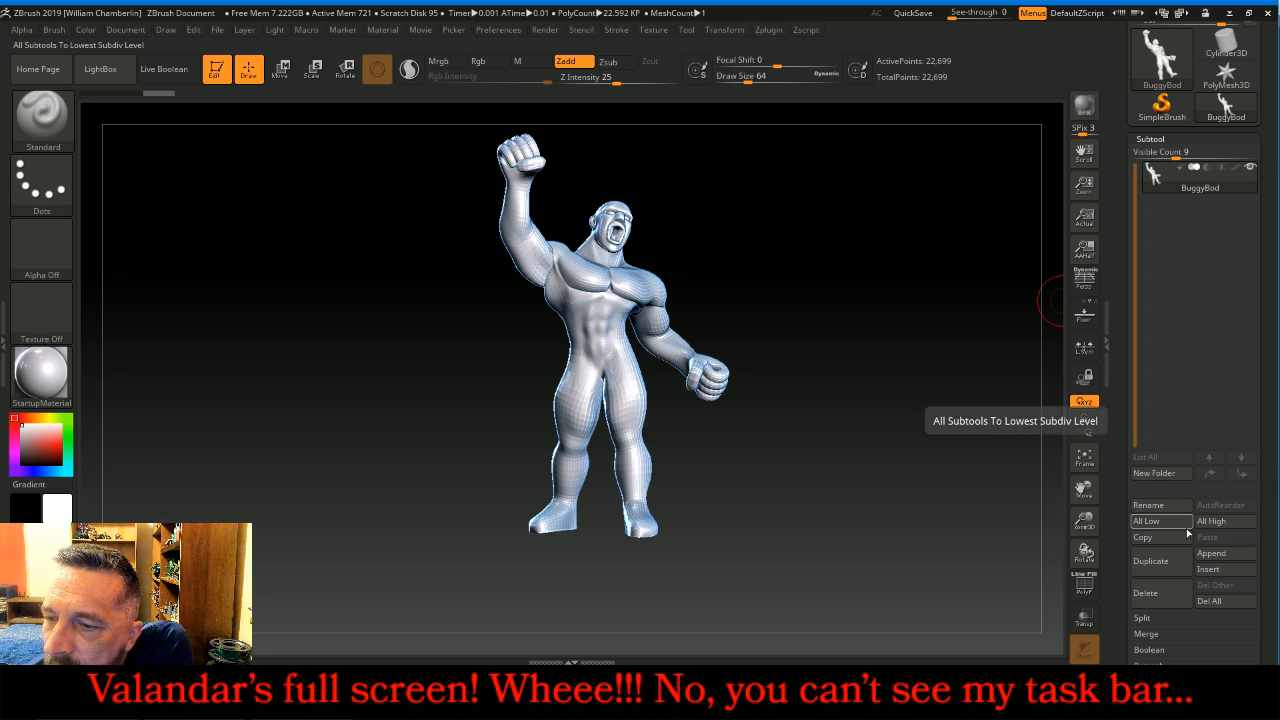
pyautogui.click(1215, 554)
pyautogui.click(952, 326)
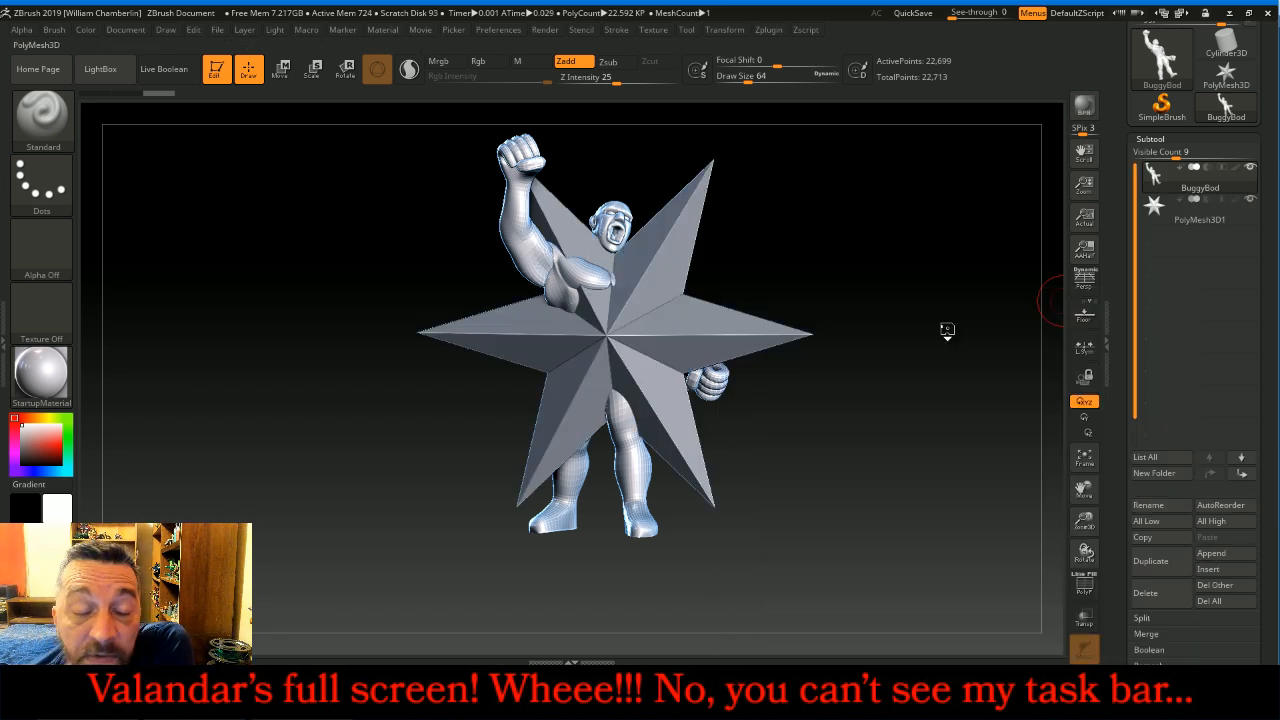
pyautogui.click(1200, 210)
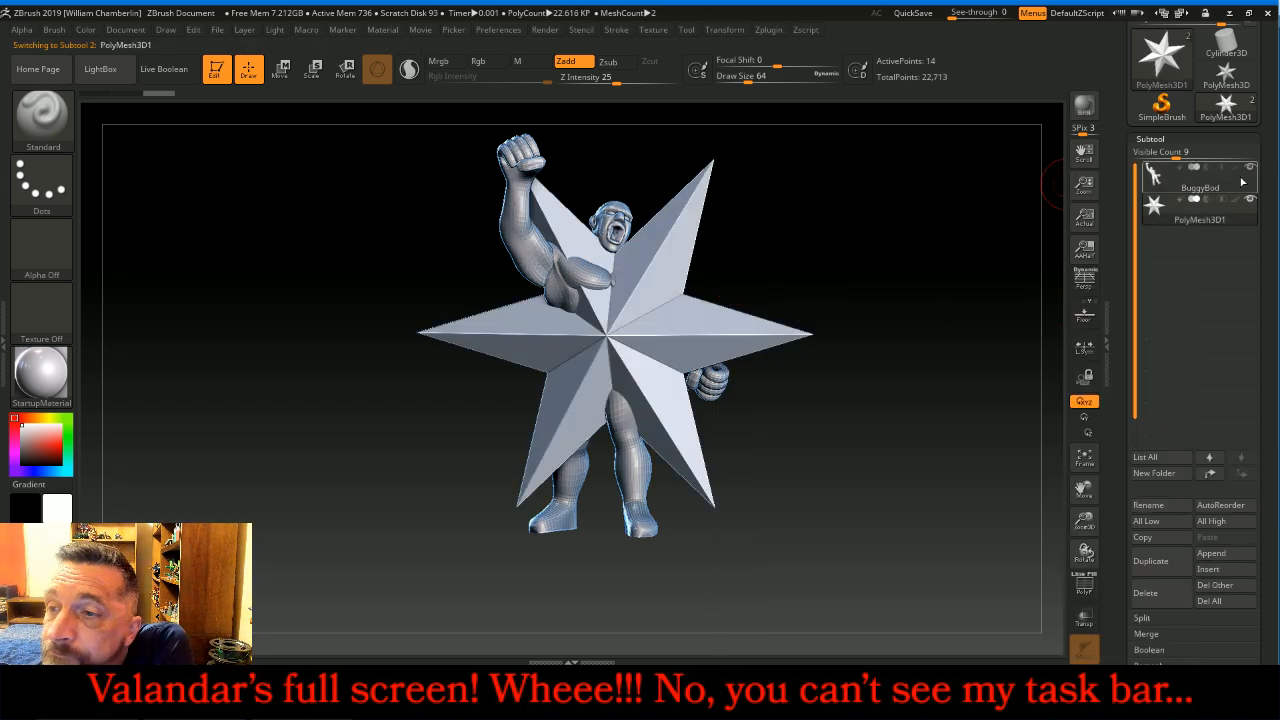
pyautogui.scroll(3, 1267, 148)
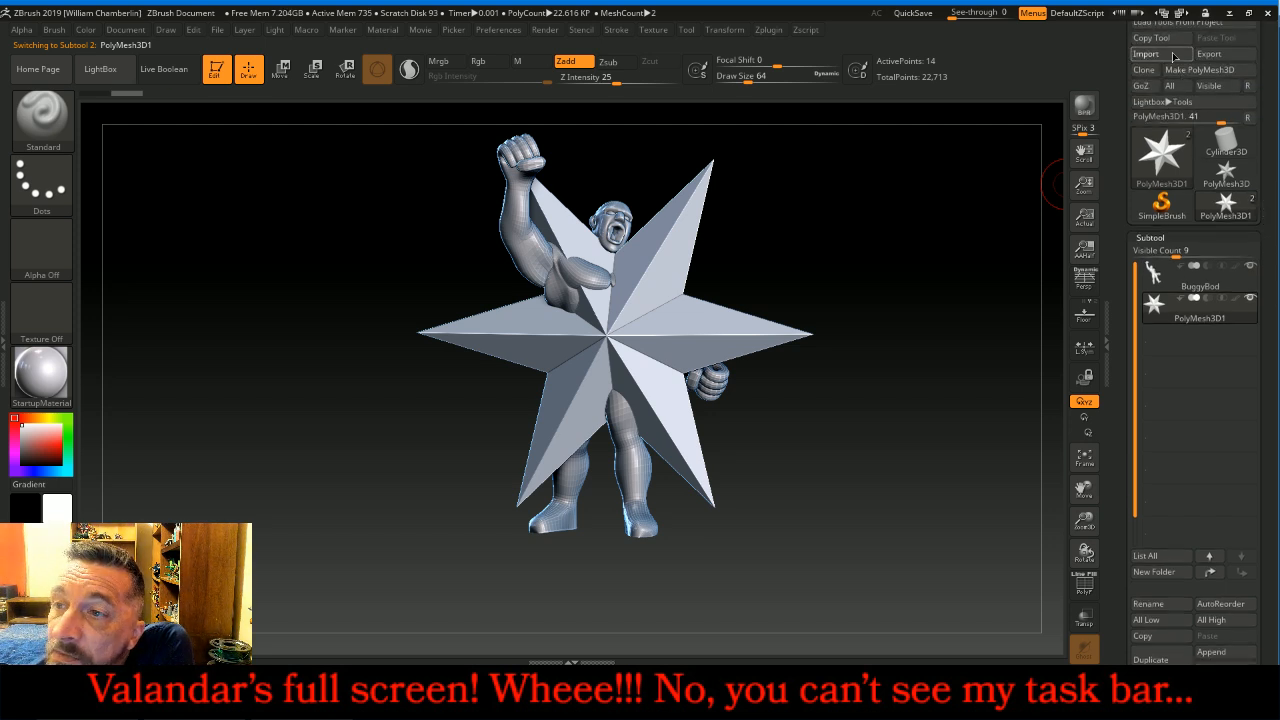
pyautogui.click(1145, 54)
pyautogui.doubleClick(330, 104)
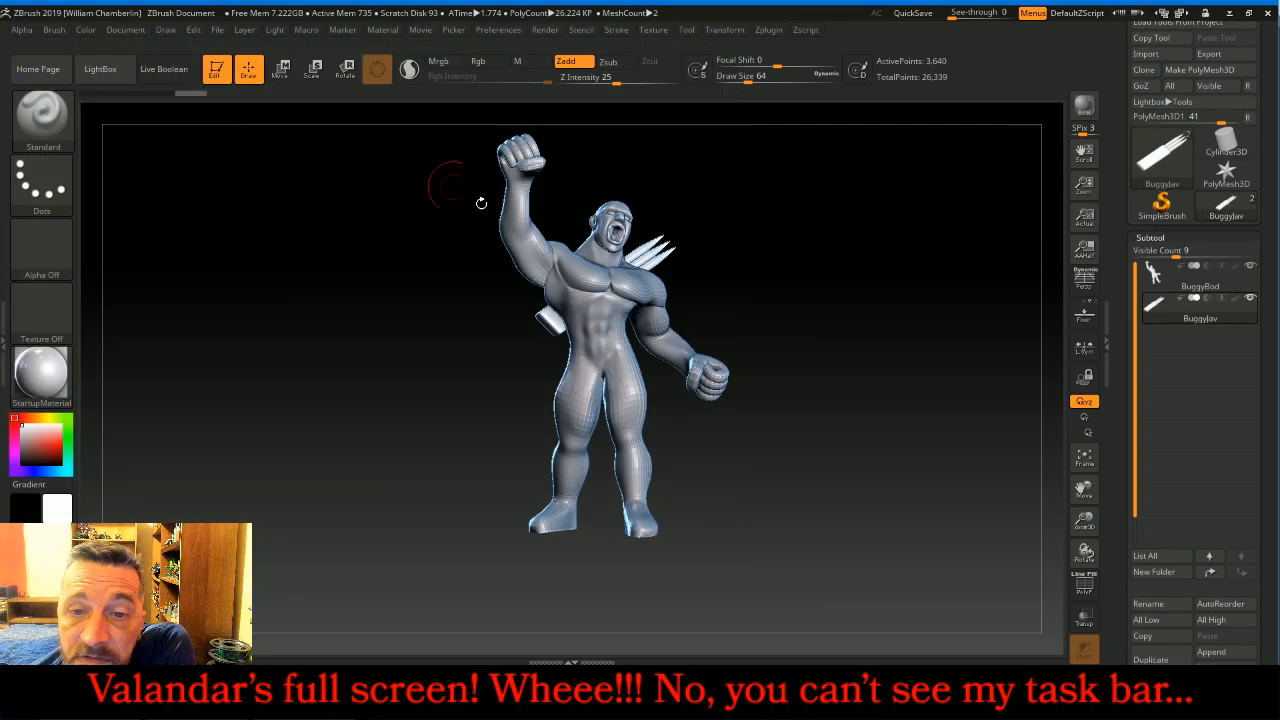
# Step: Append another PolyMesh3D star subtool and replace it with the imported BuggyMstar.obj
pyautogui.click(1211, 652)
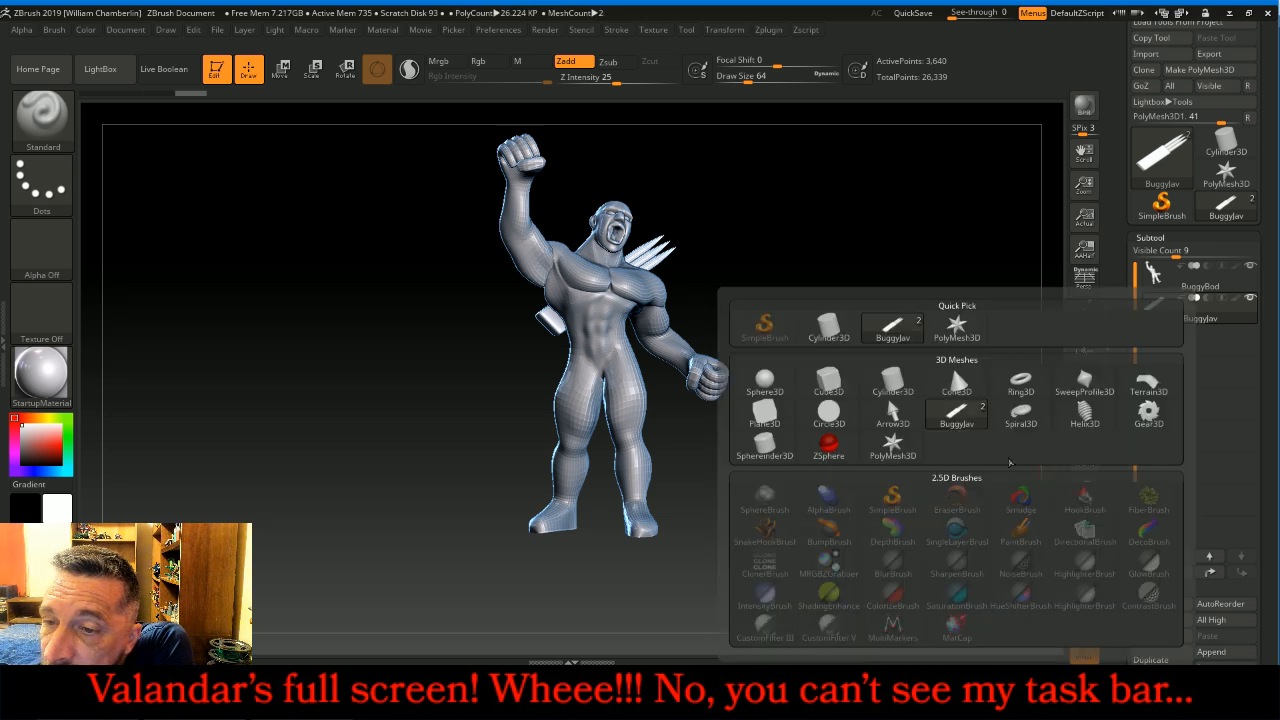
pyautogui.click(956, 330)
pyautogui.click(1154, 345)
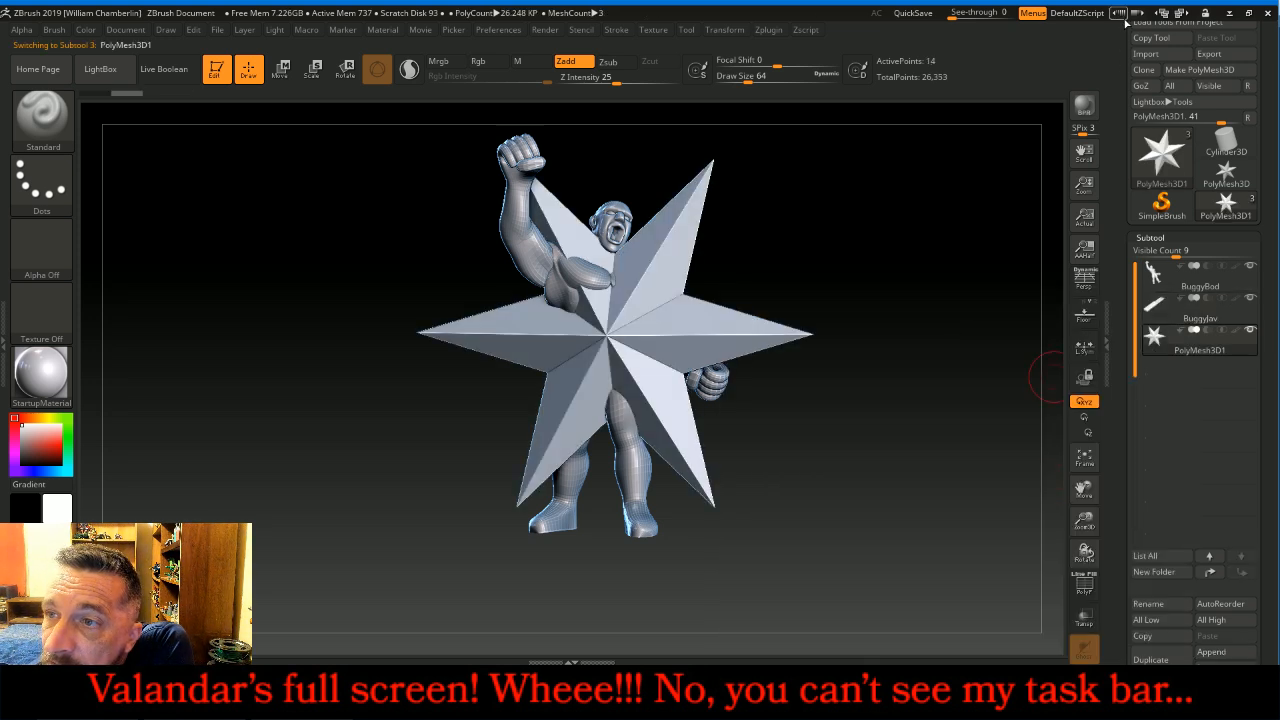
pyautogui.click(1150, 54)
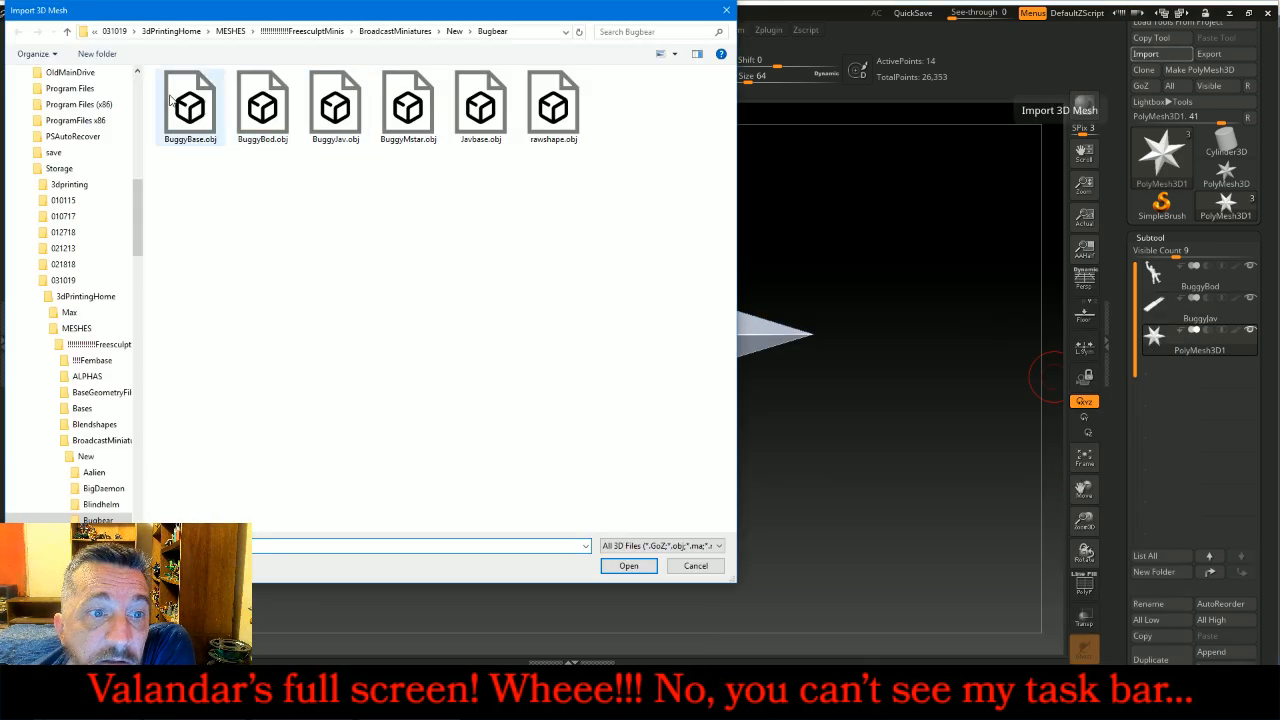
pyautogui.doubleClick(409, 107)
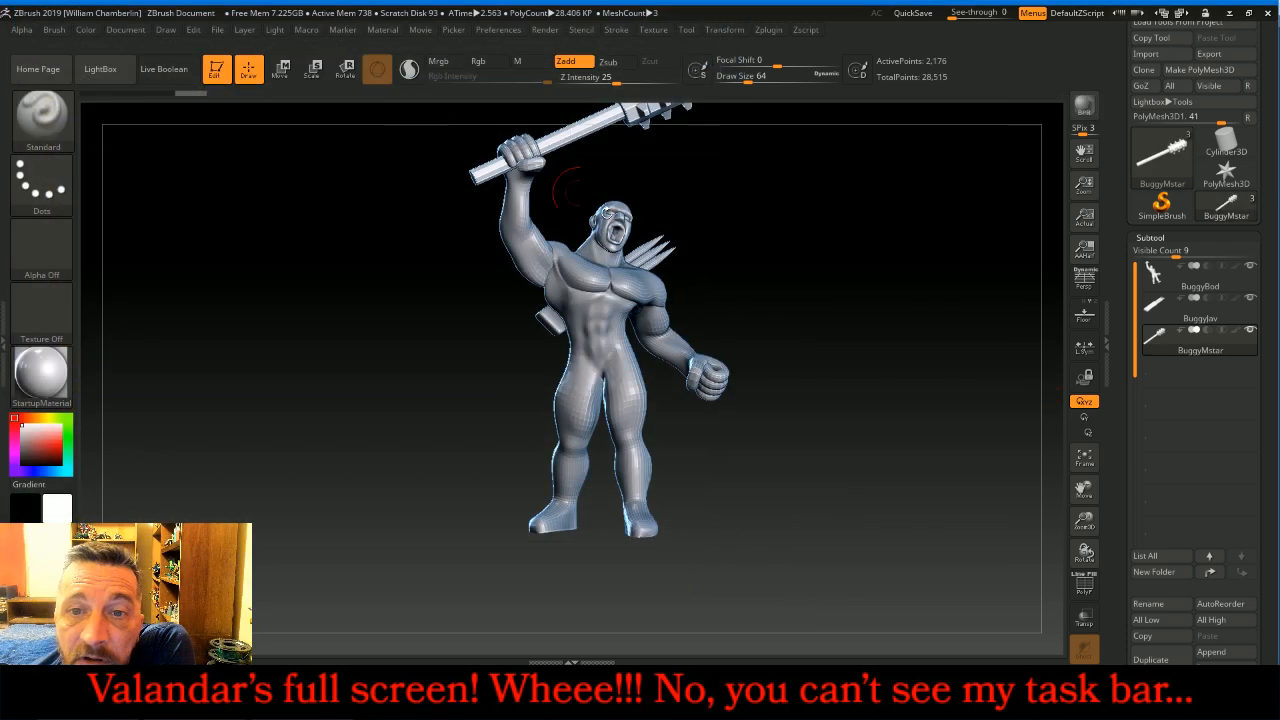
# Step: Append a fourth subtool from the PolyMesh3D star and replace it with the imported BuggyBase.obj
pyautogui.click(1214, 651)
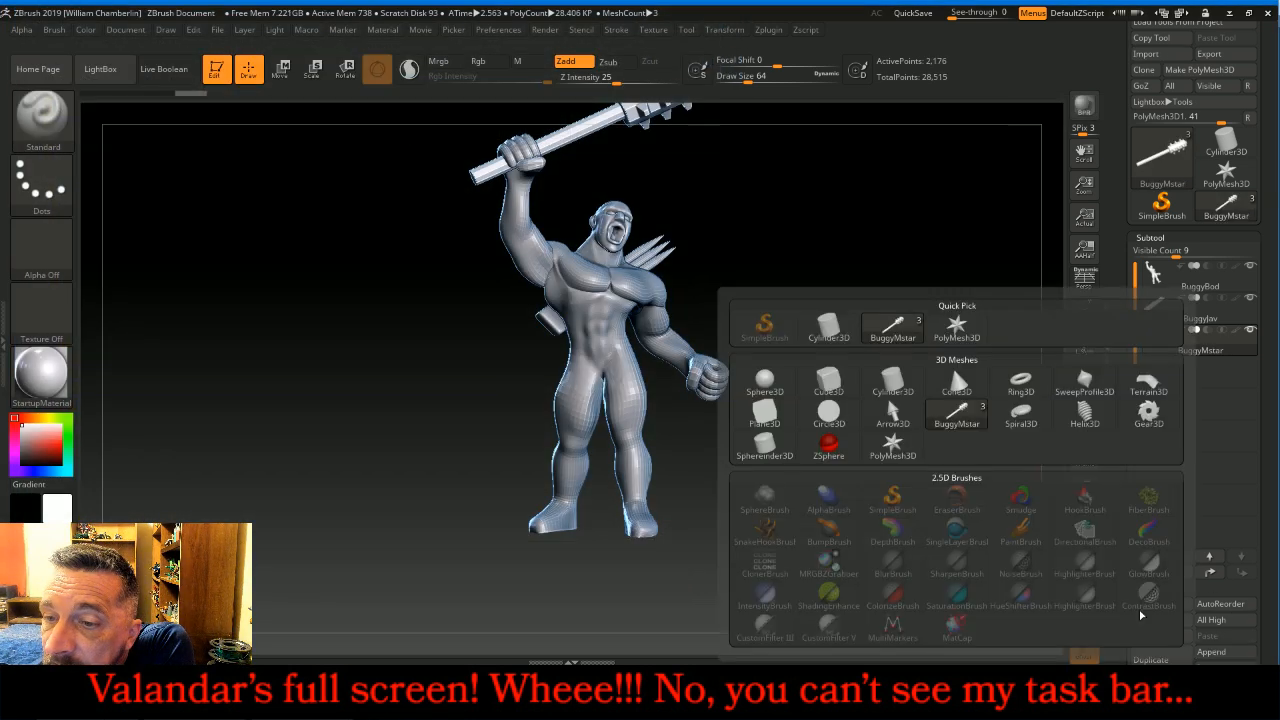
pyautogui.click(962, 330)
pyautogui.click(1157, 377)
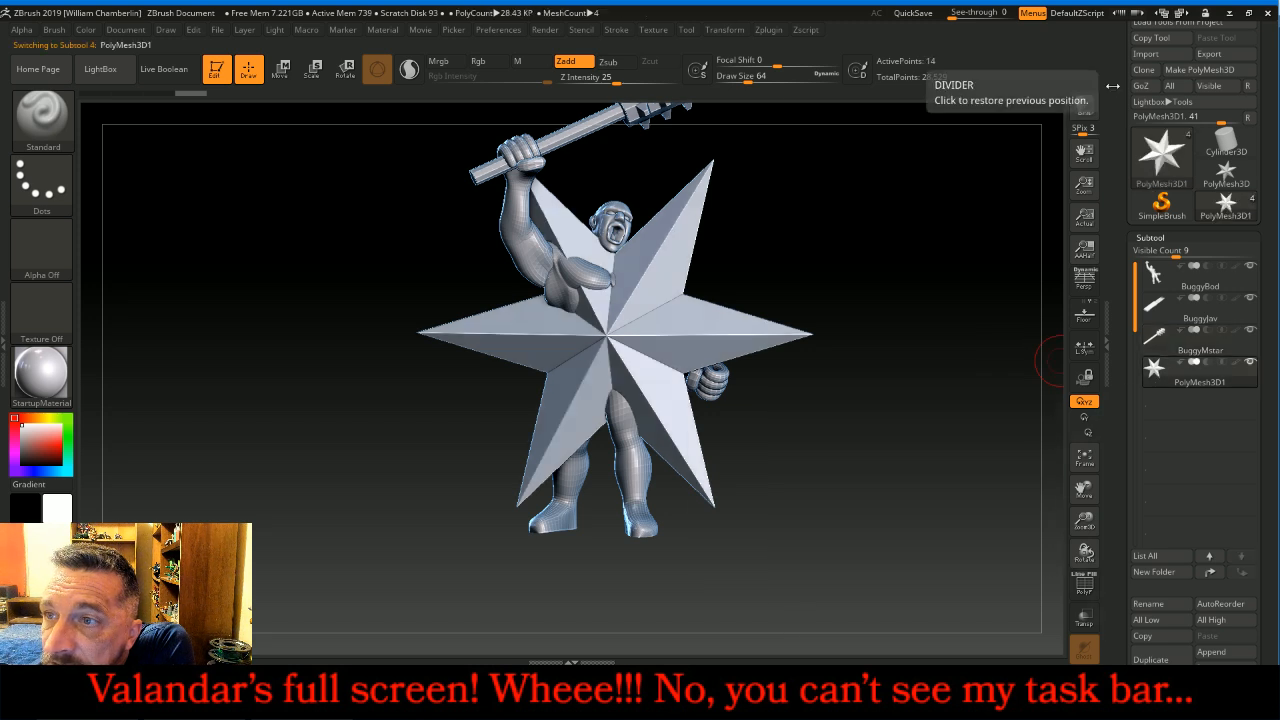
pyautogui.click(1148, 55)
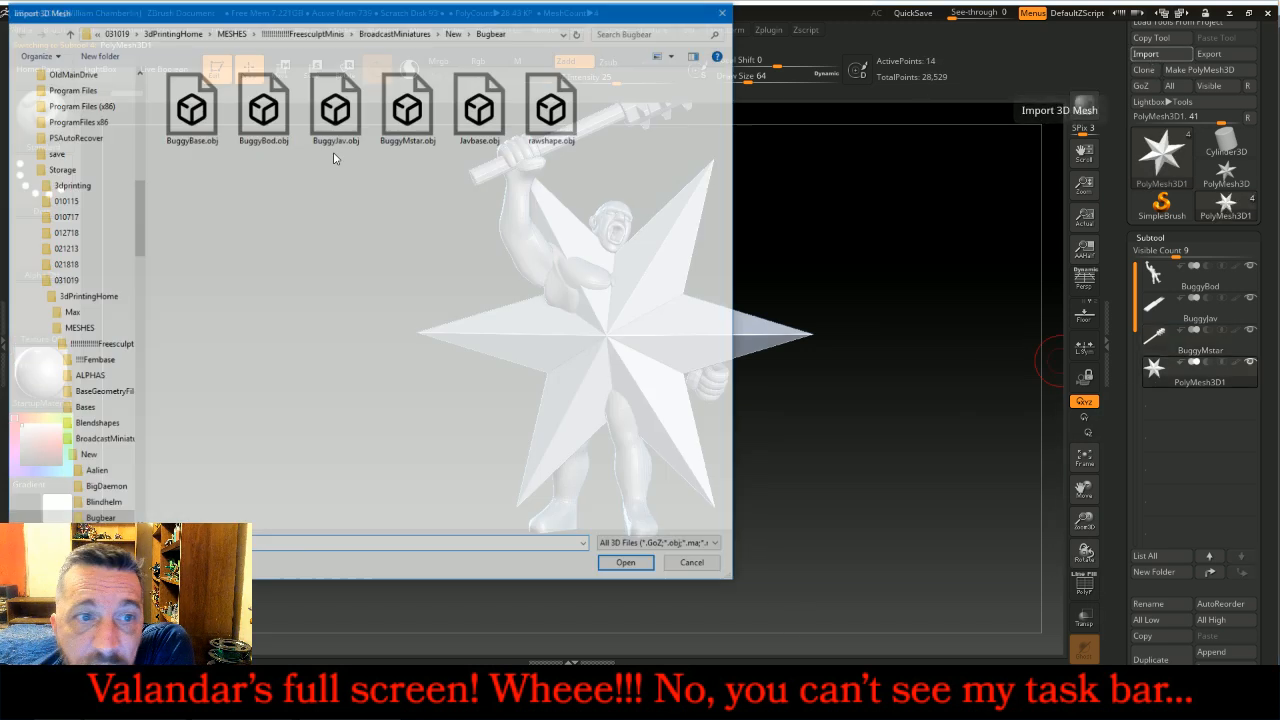
pyautogui.doubleClick(200, 105)
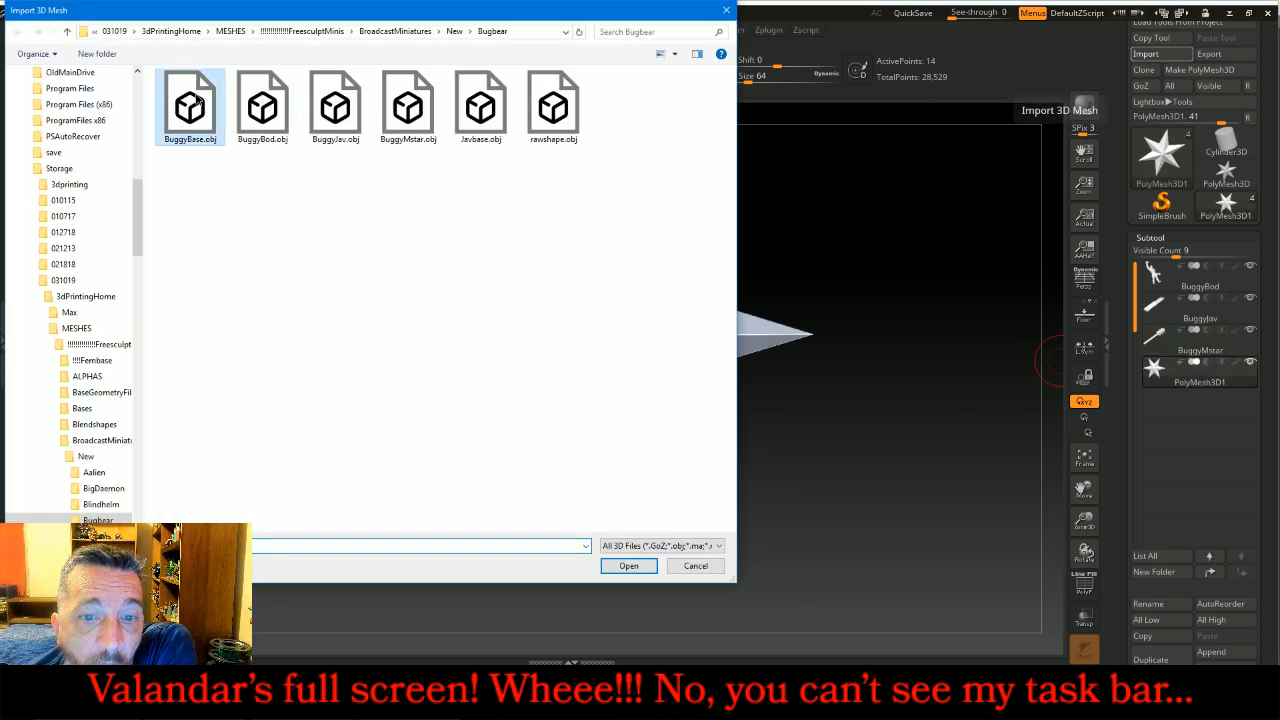
pyautogui.moveTo(1003, 471)
pyautogui.mouseDown()
pyautogui.moveTo(1053, 463)
pyautogui.moveTo(1010, 461)
pyautogui.mouseUp()
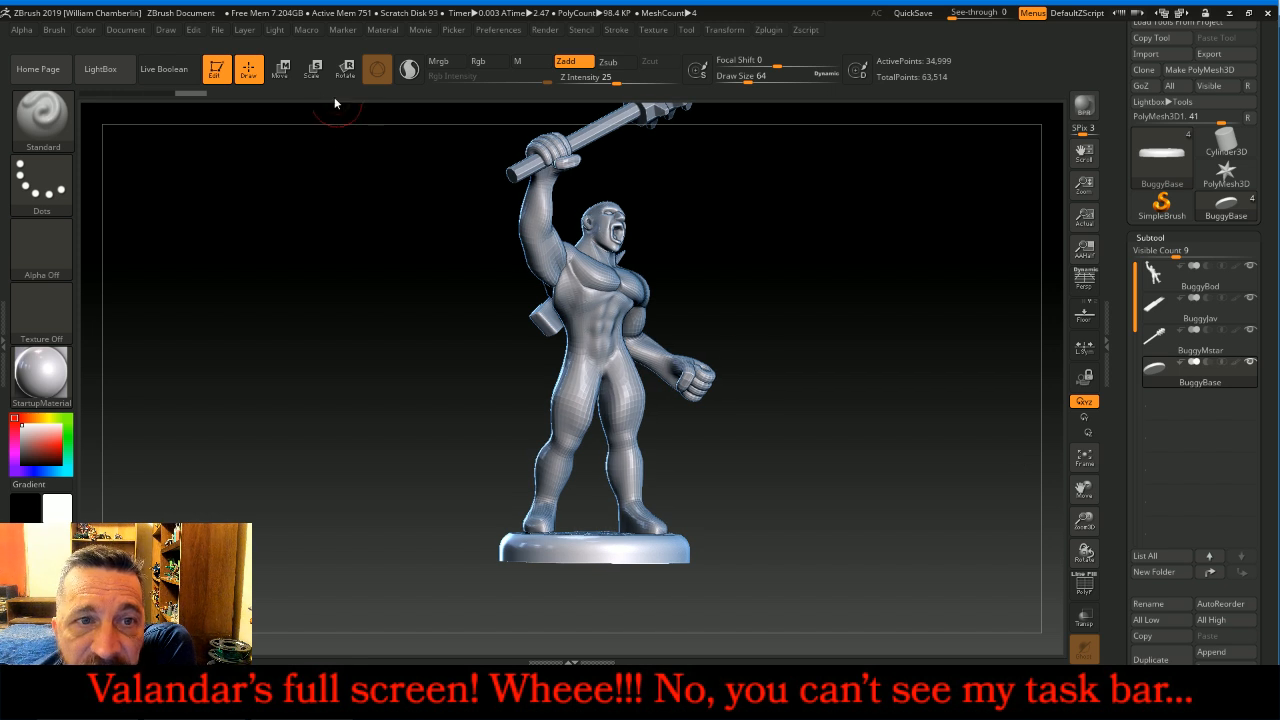
# Step: Nudge the cobblestone base slightly along Y against the figure's feet, and return to Draw mode
pyautogui.click(287, 68)
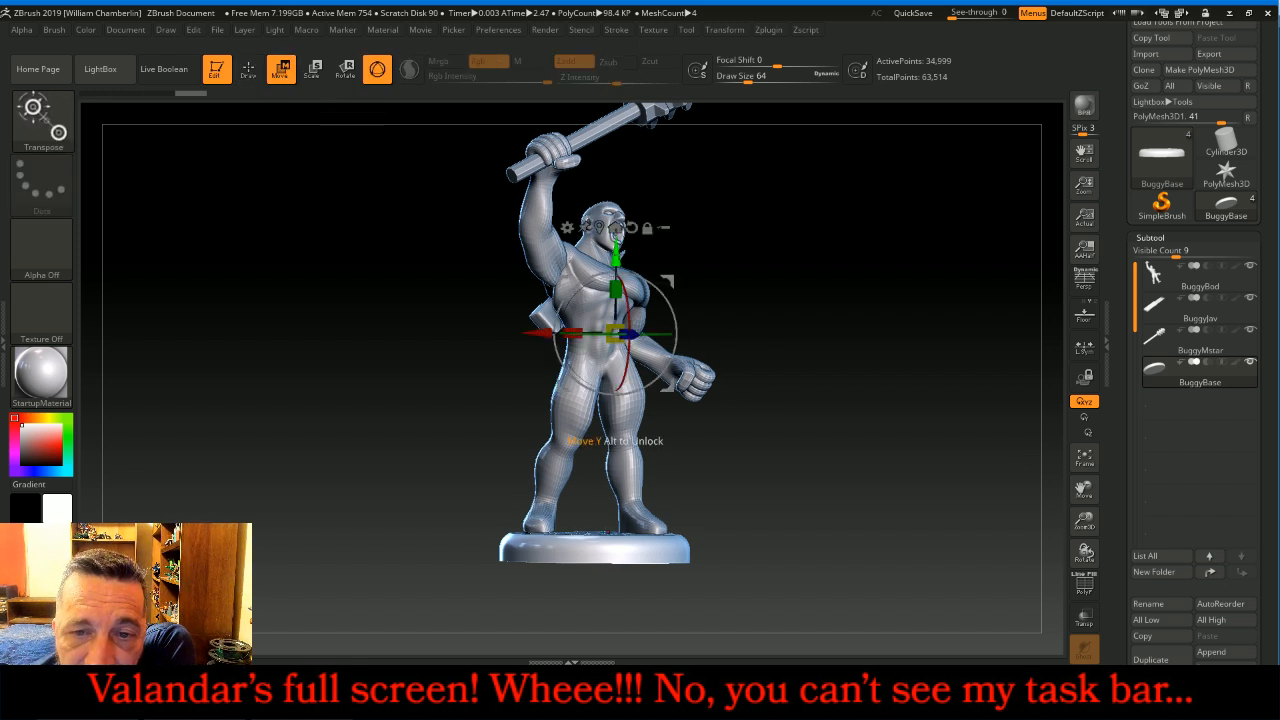
pyautogui.moveTo(618, 440); pyautogui.dragTo(615, 437)
pyautogui.moveTo(800, 290); pyautogui.dragTo(791, 263)
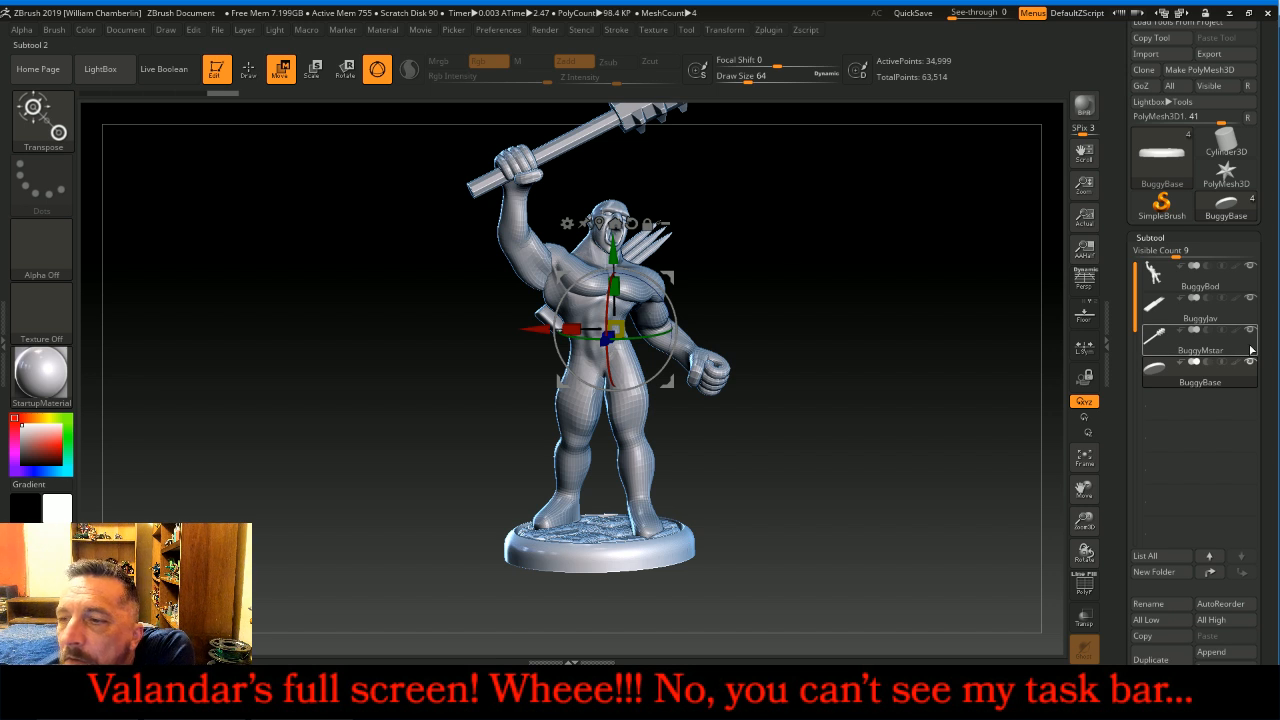
pyautogui.click(250, 69)
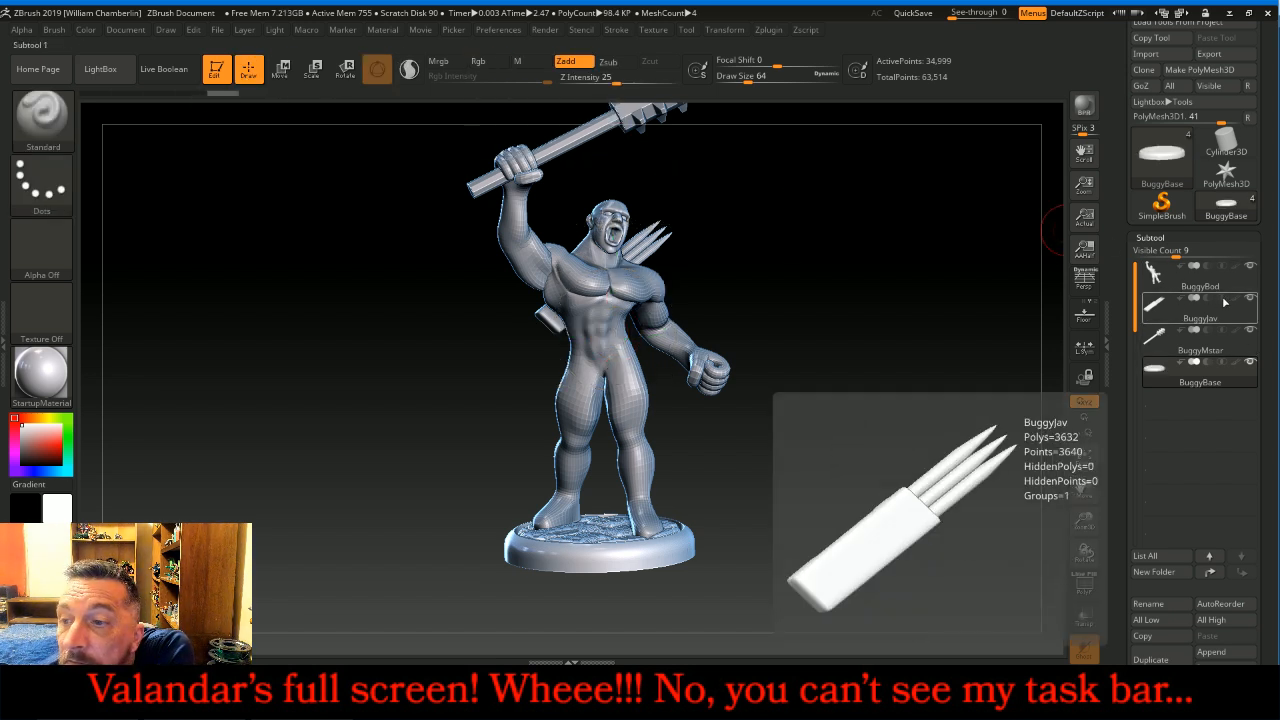
# Step: Select the BuggyBod subtool and hide the javelins, morningstar and base subtools
pyautogui.click(1152, 275)
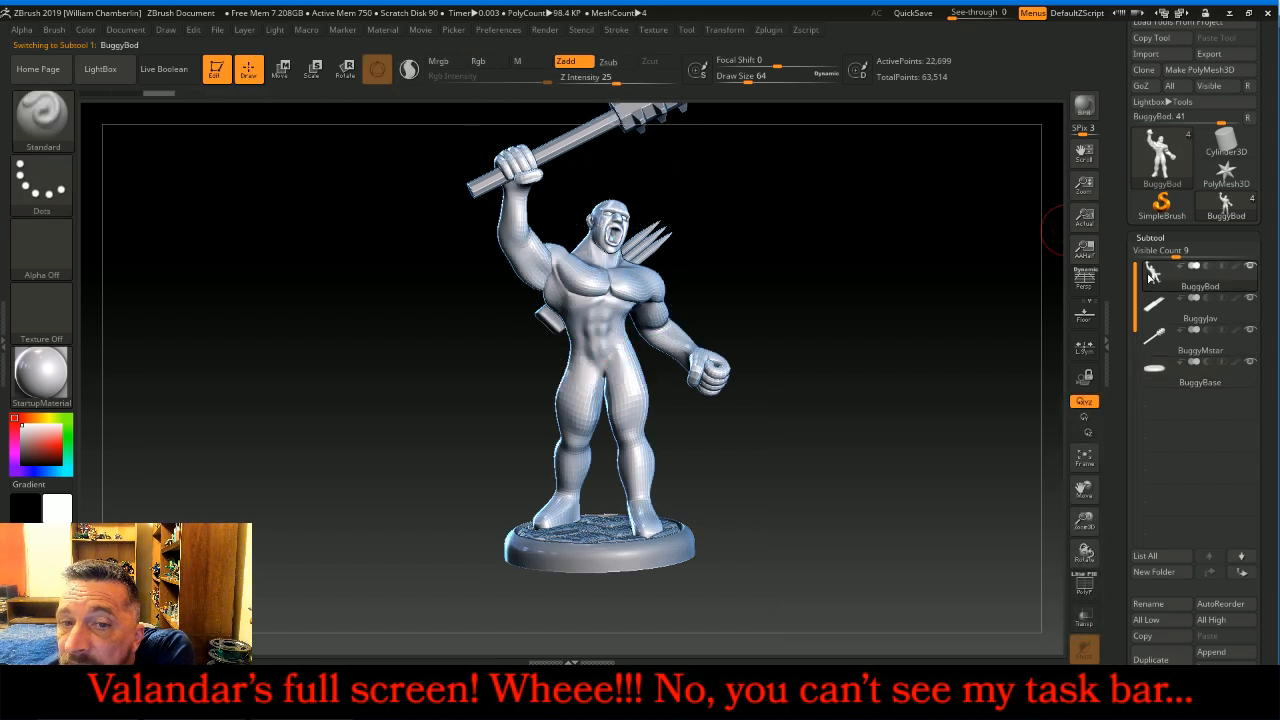
pyautogui.click(1250, 297)
pyautogui.click(1250, 329)
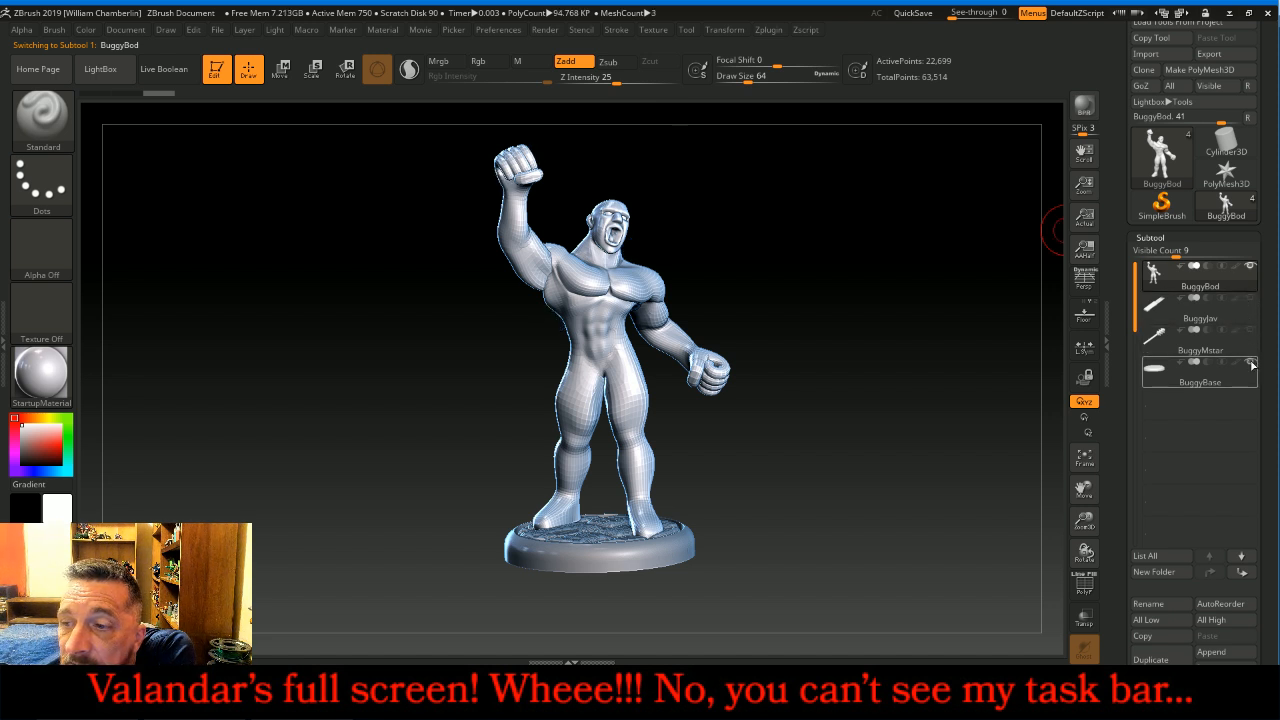
pyautogui.click(1251, 364)
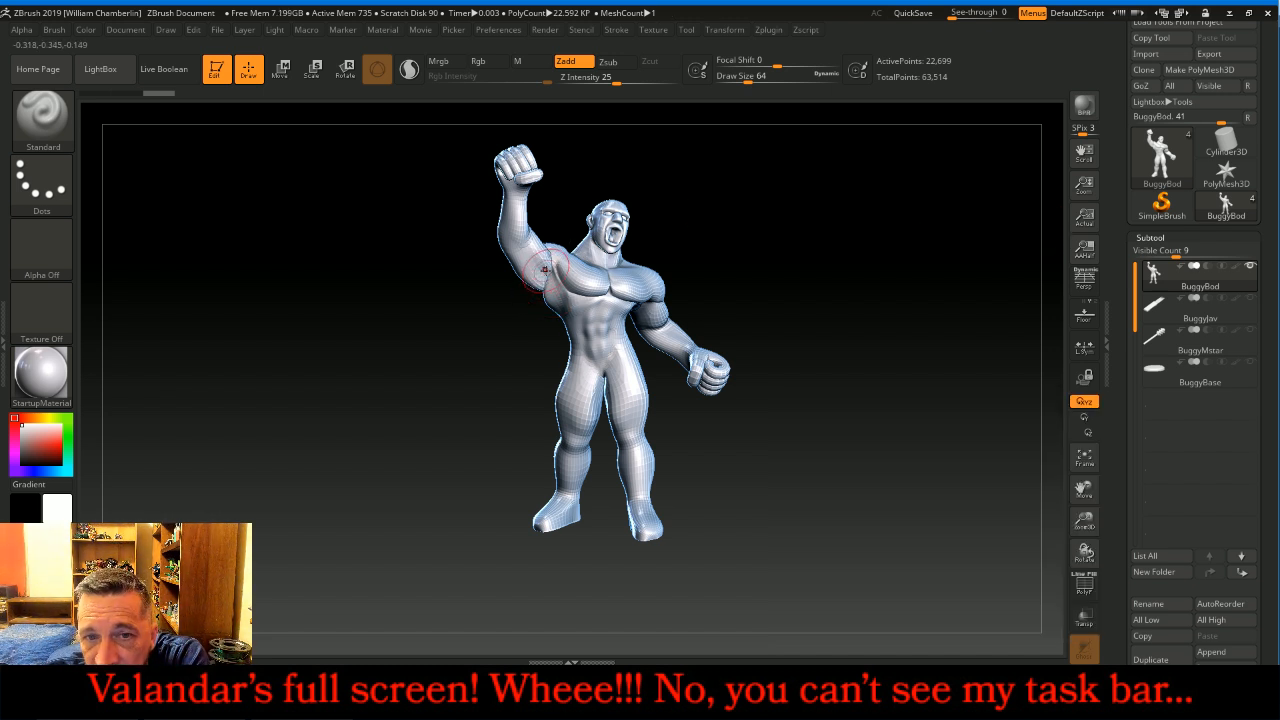
# Step: Frame the BuggyBod torso up close and set the Standard brush's draw size to 17
pyautogui.moveTo(814, 300)
pyautogui.mouseDown()
pyautogui.moveTo(768, 286)
pyautogui.moveTo(809, 309)
pyautogui.mouseUp()
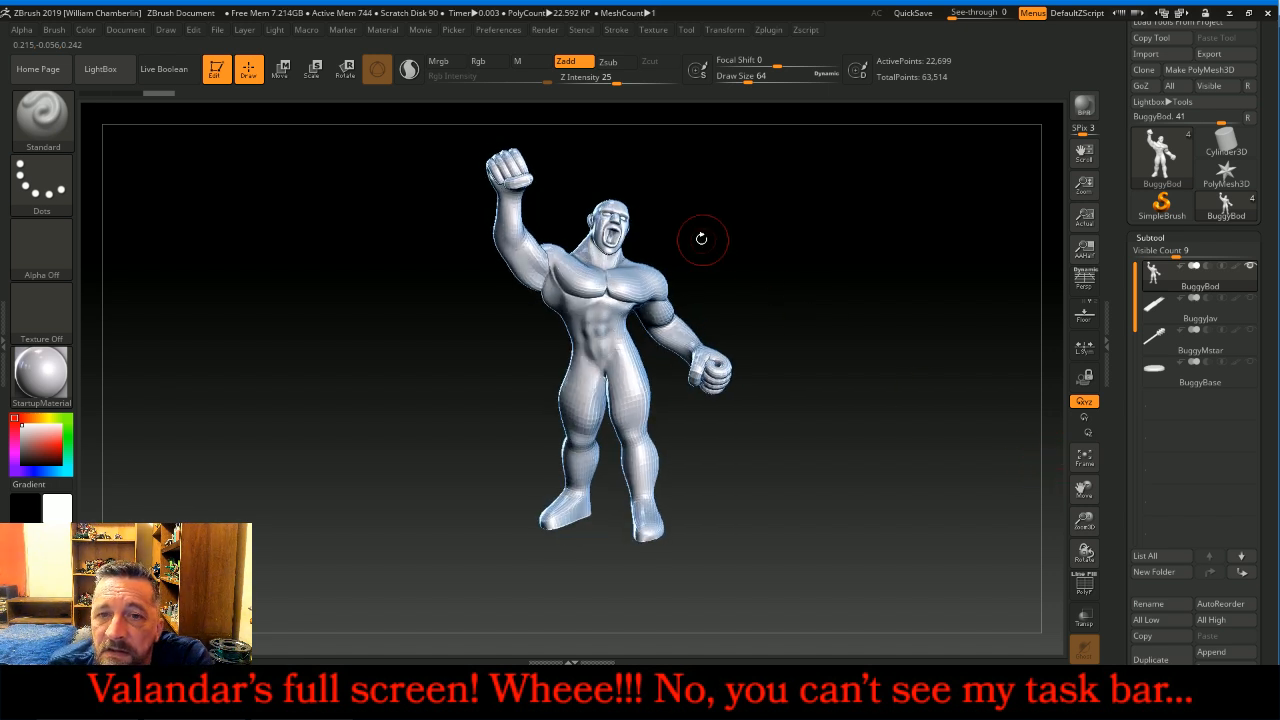
pyautogui.moveTo(1084, 520); pyautogui.dragTo(1086, 590)
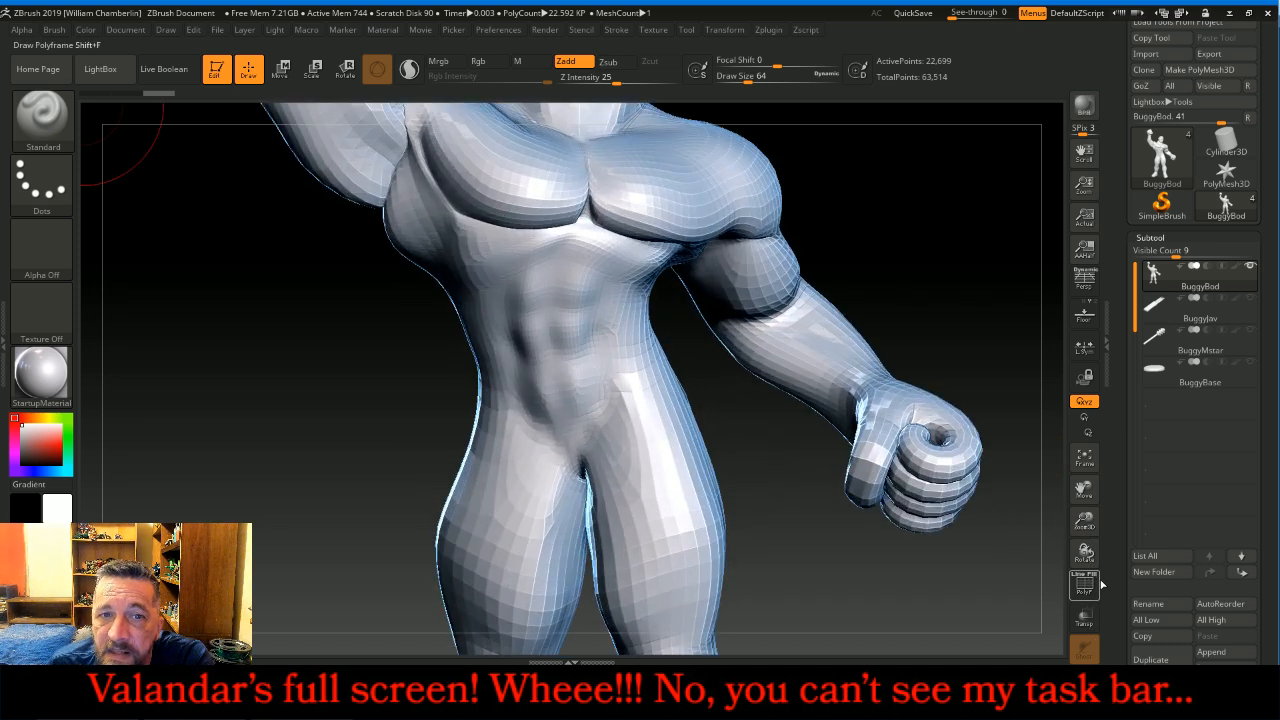
pyautogui.moveTo(1084, 489); pyautogui.dragTo(1108, 628)
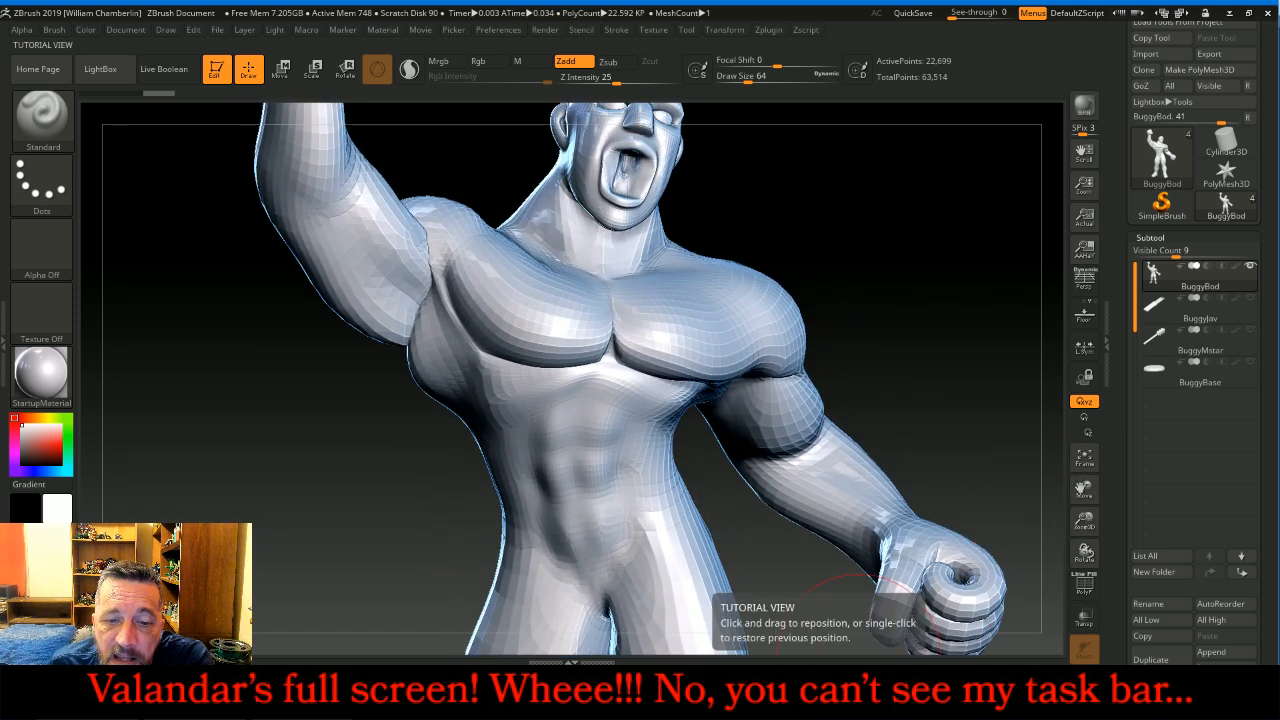
pyautogui.click(855, 690)
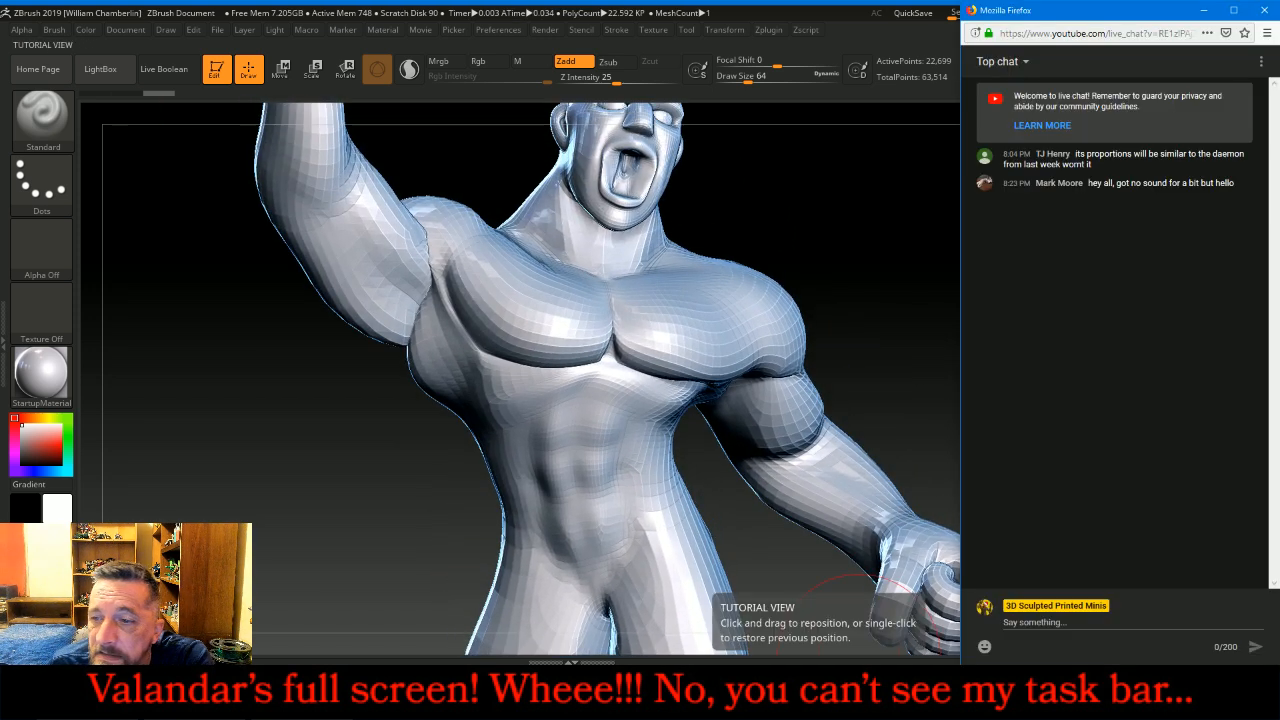
pyautogui.click(880, 203)
pyautogui.moveTo(745, 79); pyautogui.dragTo(733, 79)
pyautogui.click(698, 70)
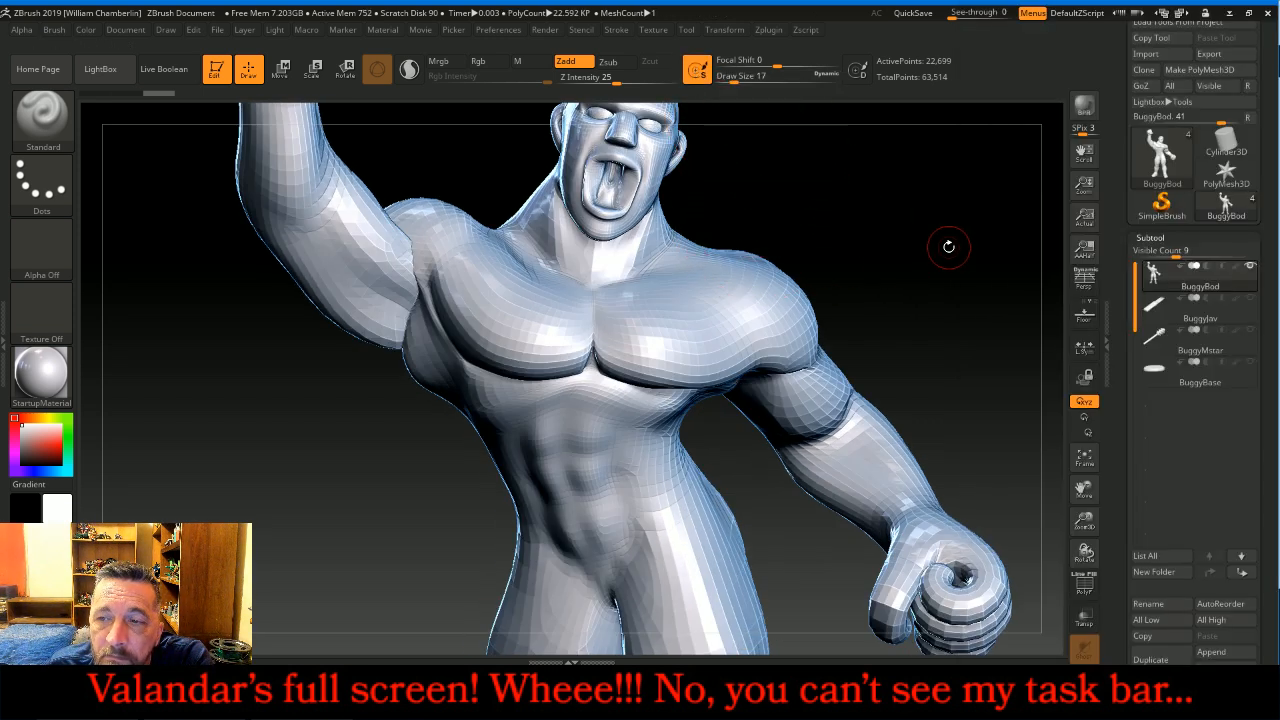
# Step: Disable LazyMouse for the Standard brush and switch it to Zsub with a Z intensity of 6
pyautogui.moveTo(949, 246); pyautogui.dragTo(959, 253)
pyautogui.click(618, 31)
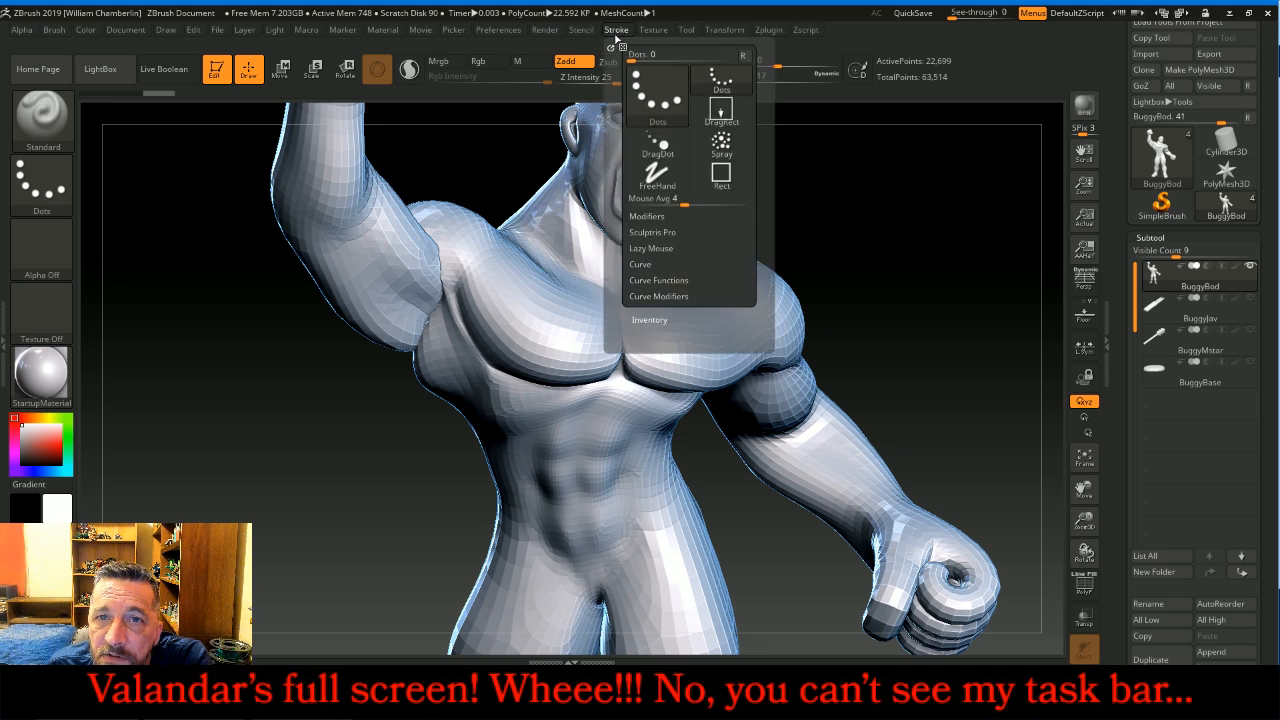
pyautogui.click(1158, 198)
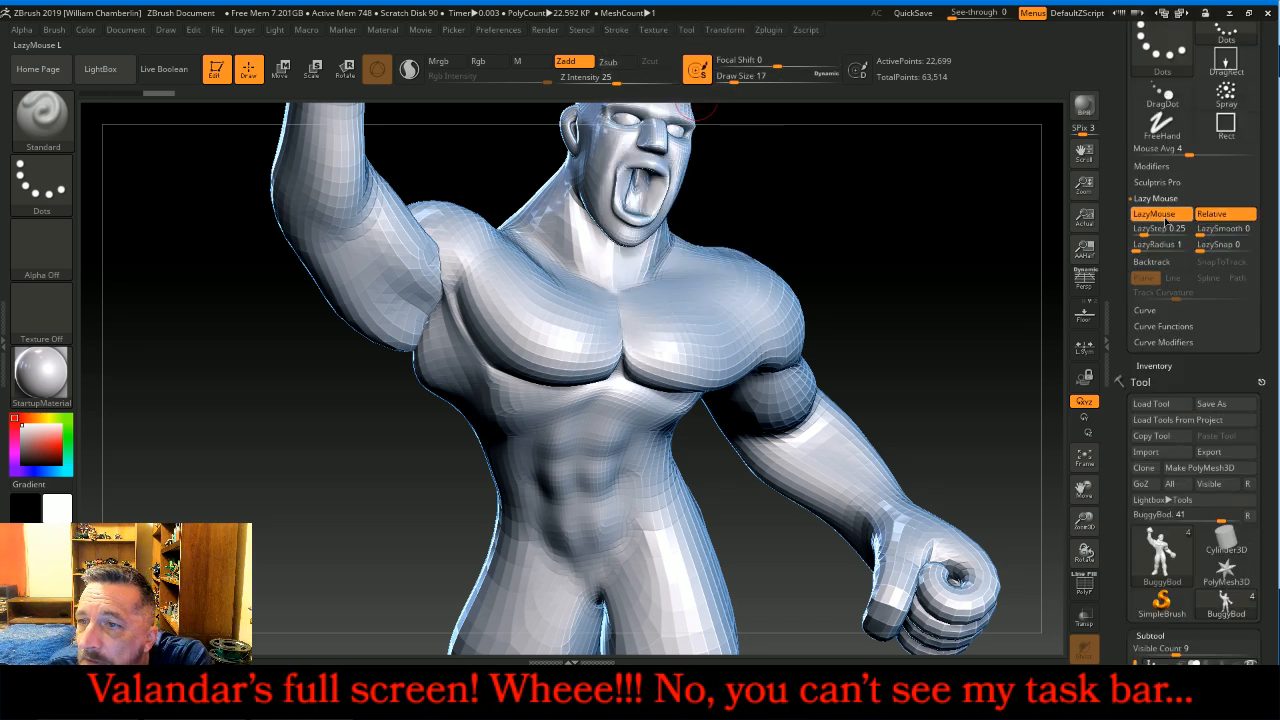
pyautogui.click(608, 62)
pyautogui.moveTo(600, 83); pyautogui.dragTo(575, 83)
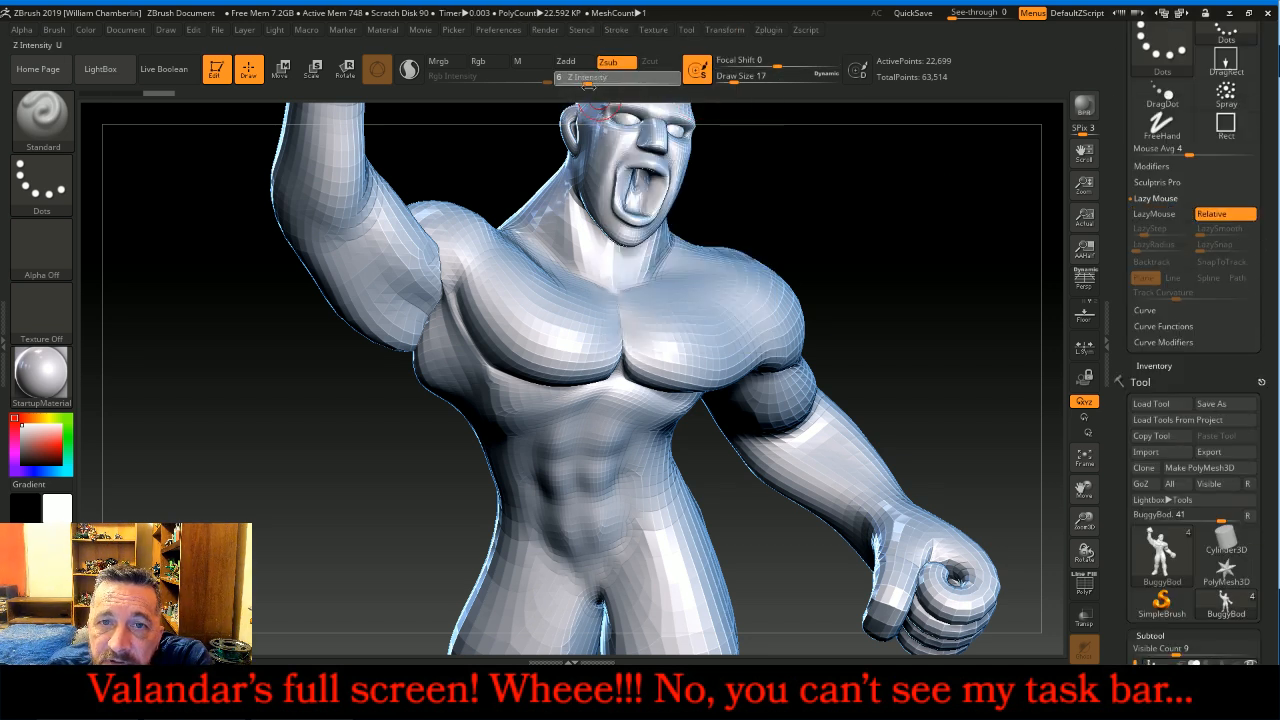
# Step: Soften the crease where the raised arm meets the chest, using the Smooth brush at Z intensity 15 and draw size 33
pyautogui.moveTo(749, 177)
pyautogui.mouseDown()
pyautogui.moveTo(1036, 264)
pyautogui.moveTo(1052, 233)
pyautogui.moveTo(1020, 248)
pyautogui.mouseUp()
pyautogui.press('shift')
pyautogui.keyDown('shift'); pyautogui.moveTo(438, 254); pyautogui.dragTo(431, 241); pyautogui.keyUp('shift')
pyautogui.keyDown('shift'); pyautogui.moveTo(632, 83); pyautogui.dragTo(606, 83); pyautogui.keyUp('shift')
pyautogui.moveTo(498, 162); pyautogui.dragTo(477, 213)
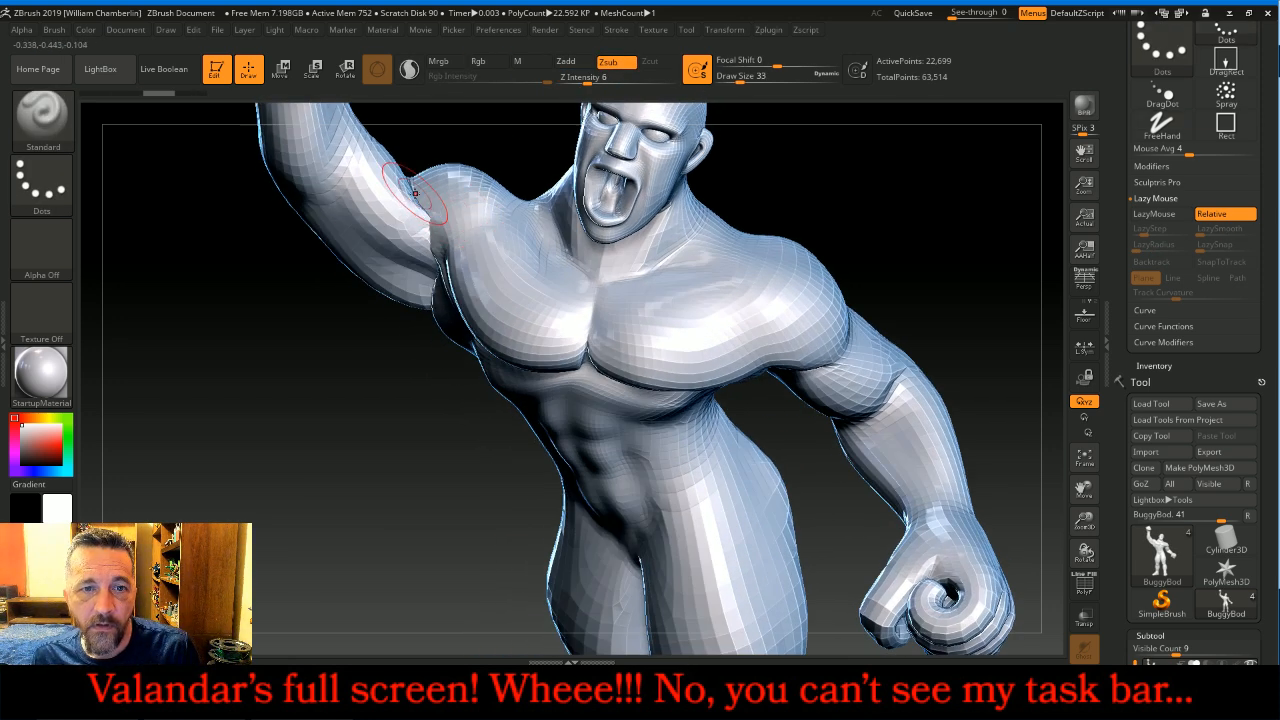
pyautogui.press('shift')
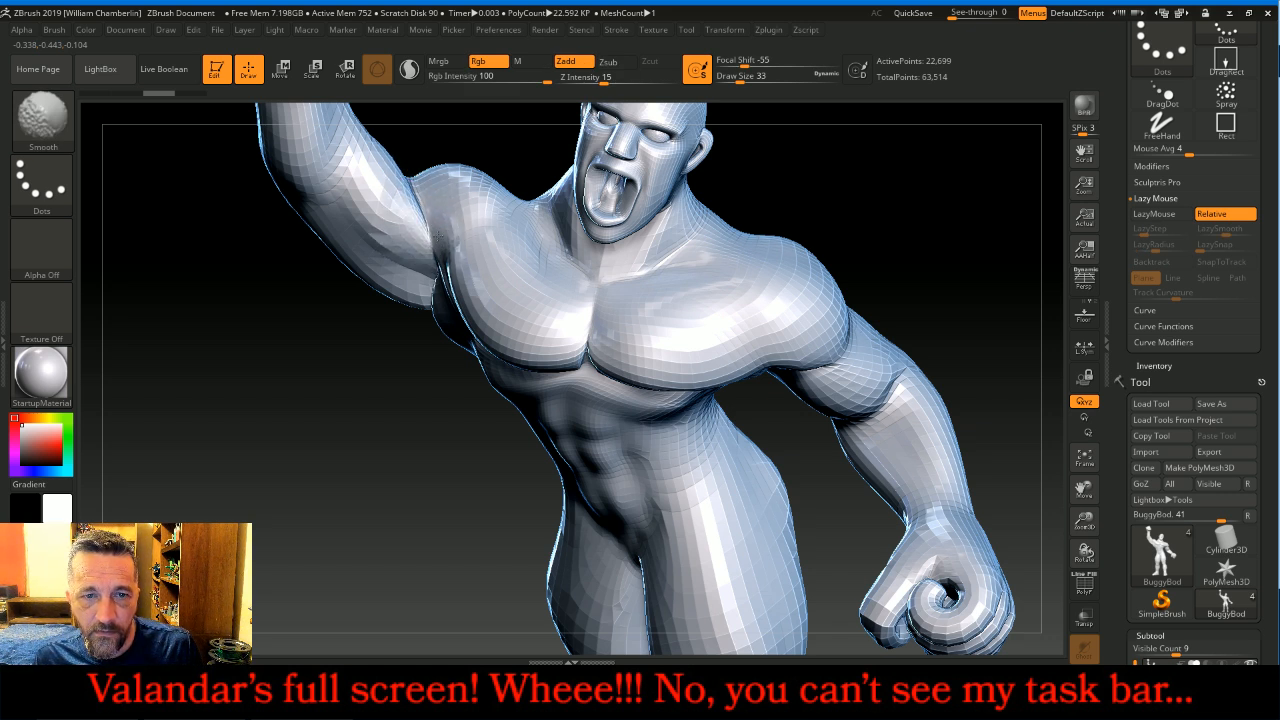
# Step: Smooth the side of the torso and rework the rib area beneath the raised arm with short Standard brush strokes
pyautogui.moveTo(975, 287); pyautogui.dragTo(963, 177)
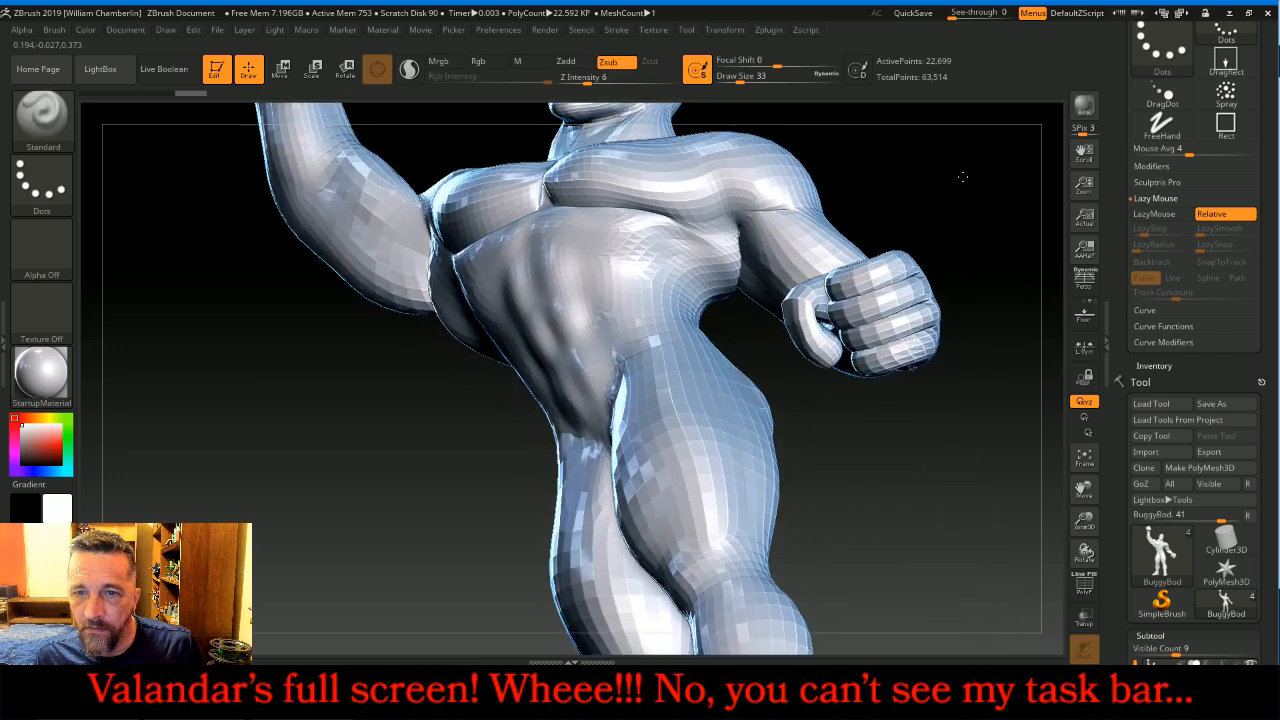
pyautogui.press('shift')
pyautogui.keyDown('shift'); pyautogui.moveTo(708, 272); pyautogui.dragTo(706, 247); pyautogui.keyUp('shift')
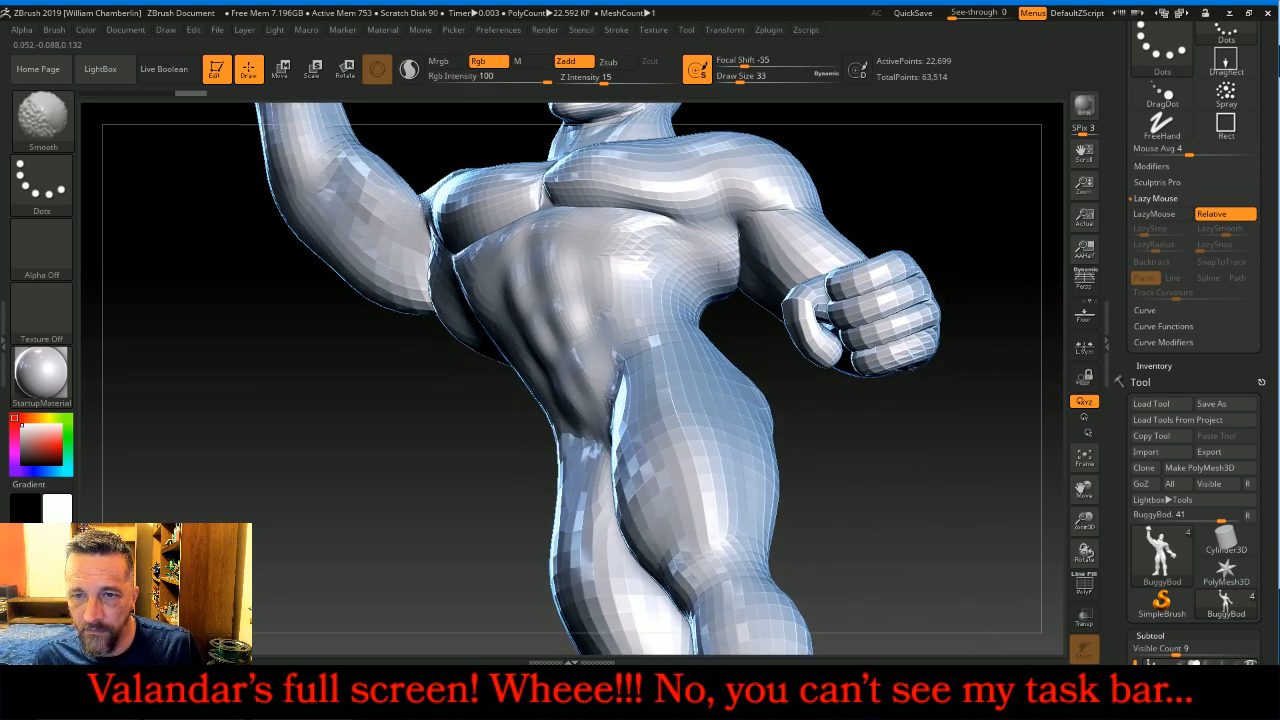
pyautogui.moveTo(943, 194); pyautogui.dragTo(630, 370)
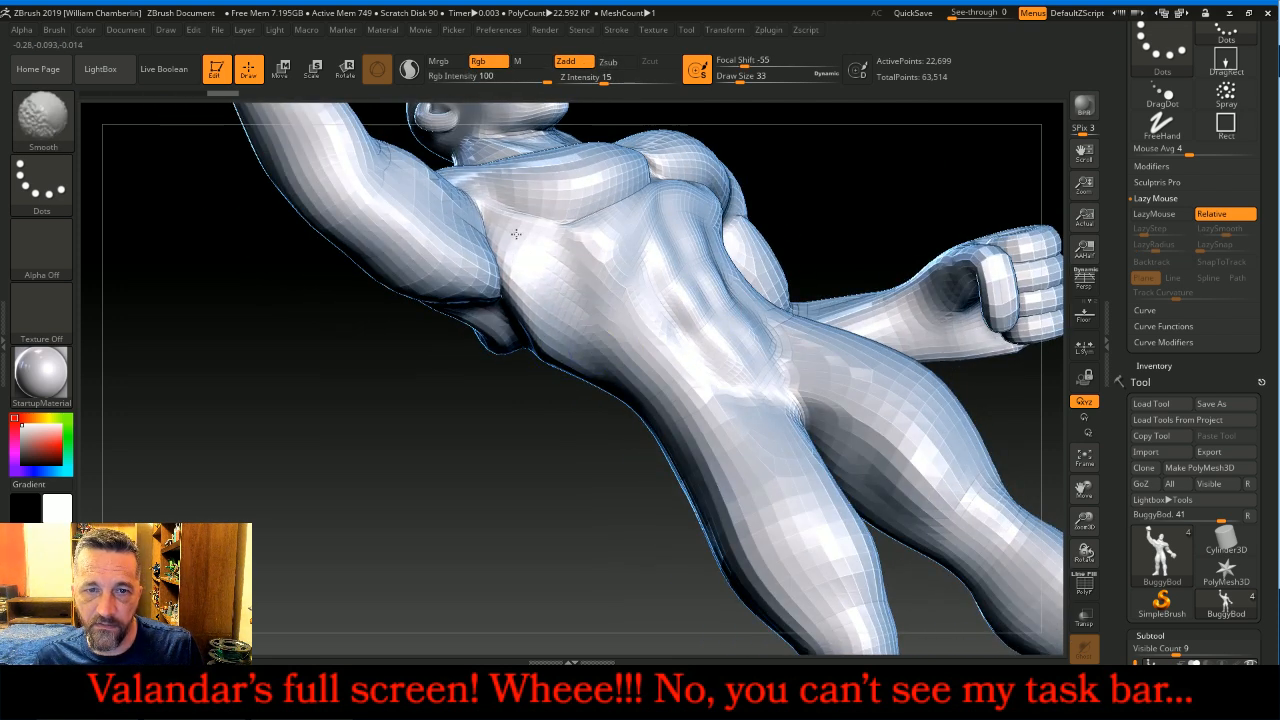
pyautogui.moveTo(501, 241)
pyautogui.keyDown('alt'); pyautogui.mouseDown()
pyautogui.moveTo(536, 284)
pyautogui.moveTo(508, 235)
pyautogui.mouseUp(); pyautogui.keyUp('alt')
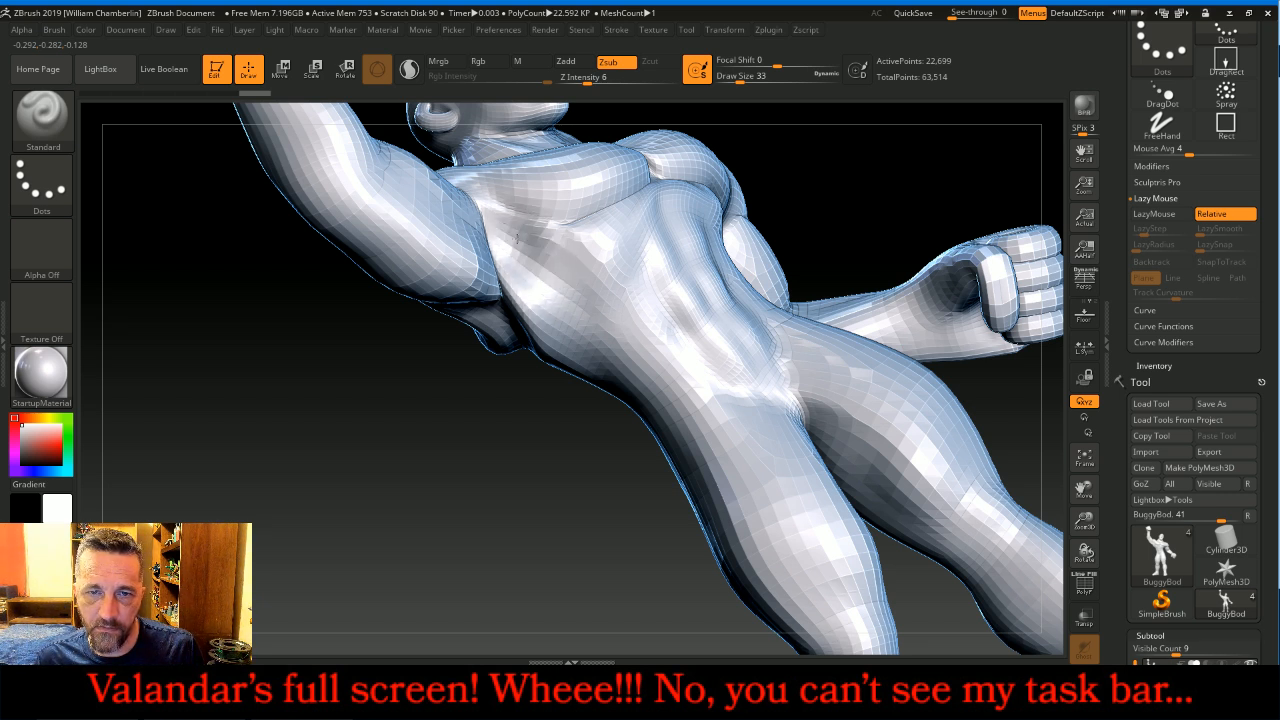
pyautogui.moveTo(516, 262)
pyautogui.mouseDown()
pyautogui.moveTo(556, 306)
pyautogui.moveTo(526, 262)
pyautogui.mouseUp()
pyautogui.moveTo(870, 204)
pyautogui.mouseDown()
pyautogui.moveTo(945, 260)
pyautogui.moveTo(913, 377)
pyautogui.moveTo(870, 200)
pyautogui.mouseUp()
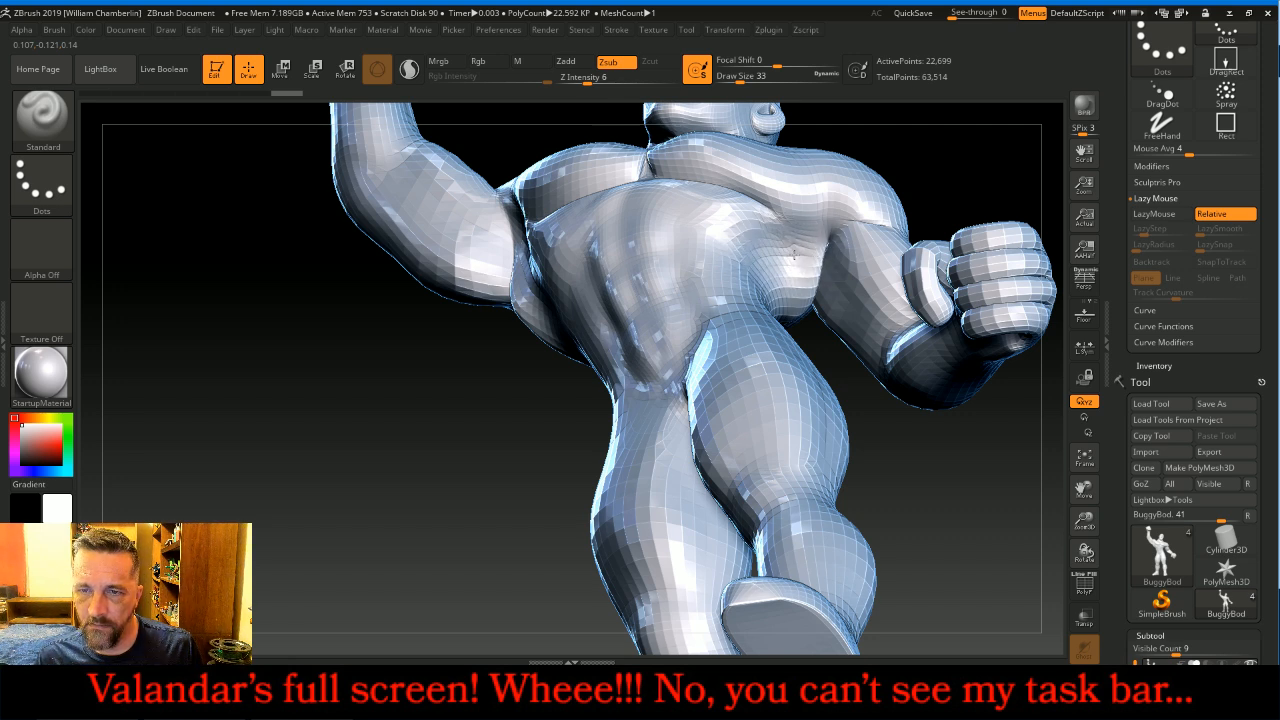
# Step: Smooth and lightly reshape the outer edge of the upper back just below the raised arm at draw size 33
pyautogui.moveTo(214, 334); pyautogui.dragTo(285, 345)
pyautogui.moveTo(286, 273); pyautogui.dragTo(428, 110)
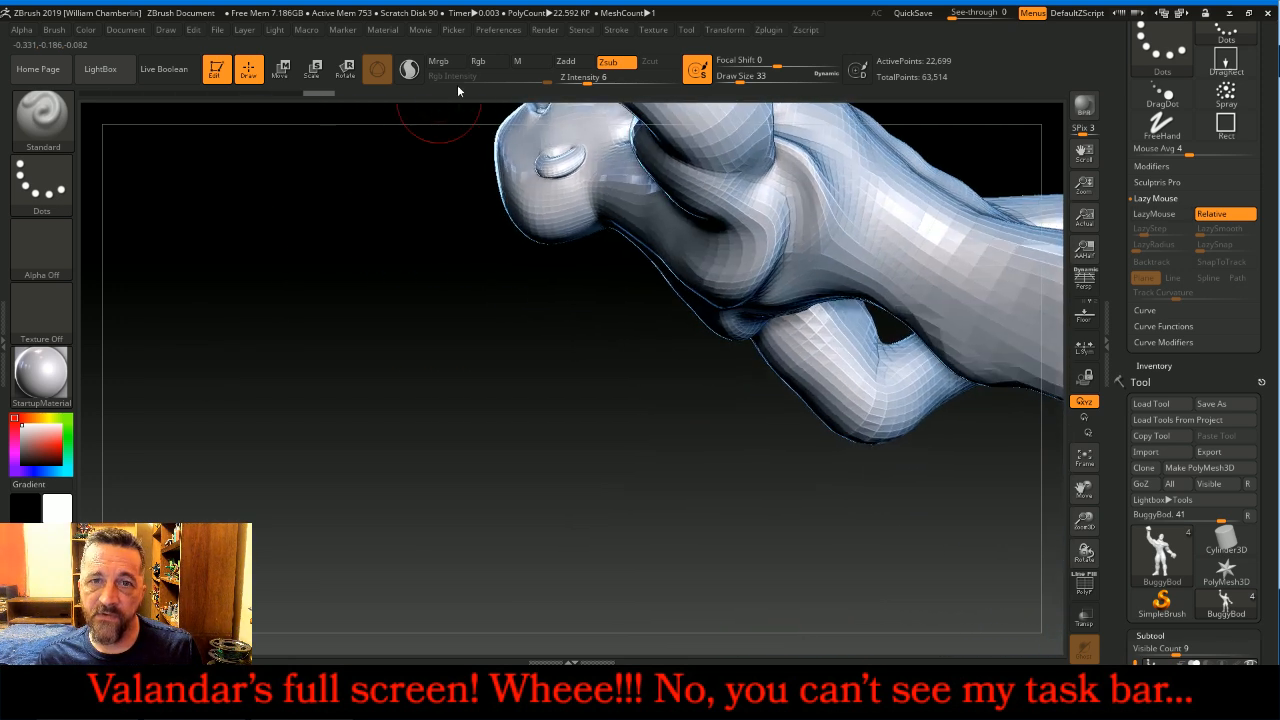
pyautogui.press('alt')
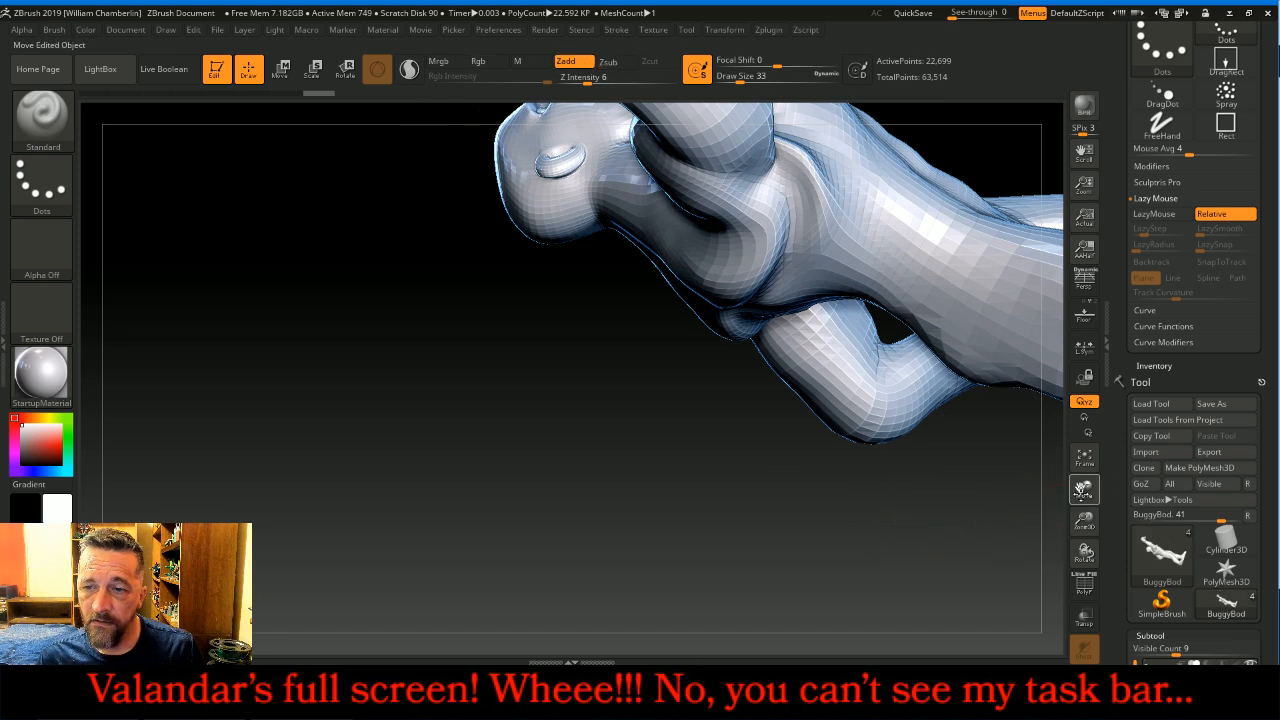
pyautogui.moveTo(1082, 492); pyautogui.dragTo(986, 544)
pyautogui.moveTo(933, 266); pyautogui.dragTo(931, 180)
pyautogui.press('shift')
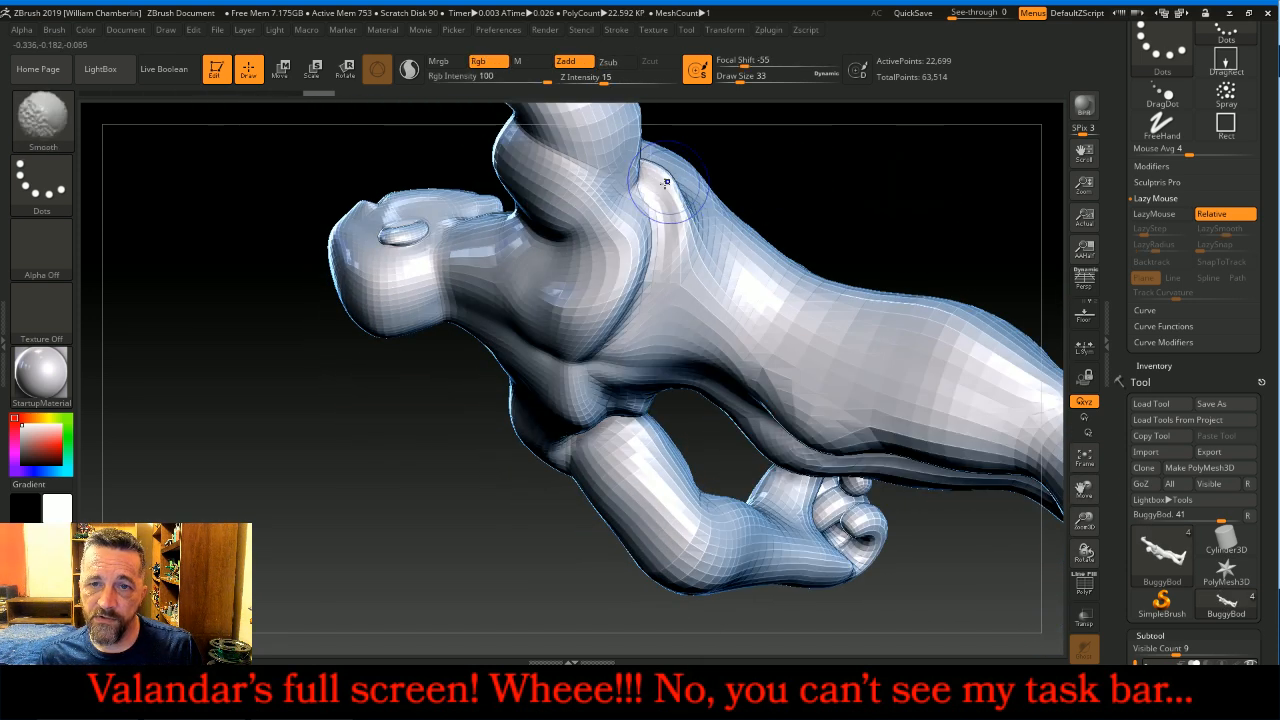
pyautogui.moveTo(654, 199)
pyautogui.keyDown('shift'); pyautogui.mouseDown()
pyautogui.moveTo(643, 173)
pyautogui.moveTo(678, 245)
pyautogui.mouseUp(); pyautogui.keyUp('shift')
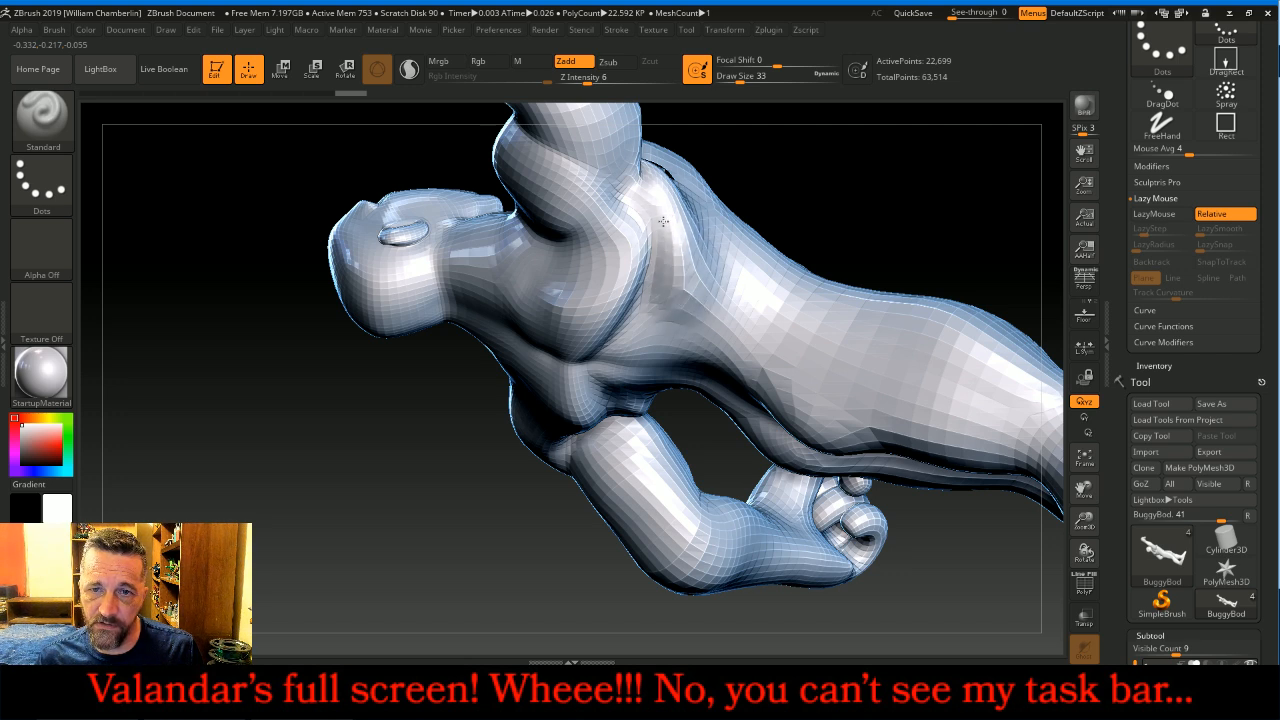
pyautogui.moveTo(643, 184); pyautogui.dragTo(643, 166)
pyautogui.moveTo(927, 251); pyautogui.dragTo(930, 170)
pyautogui.moveTo(659, 188)
pyautogui.mouseDown()
pyautogui.moveTo(653, 178)
pyautogui.moveTo(656, 188)
pyautogui.mouseUp()
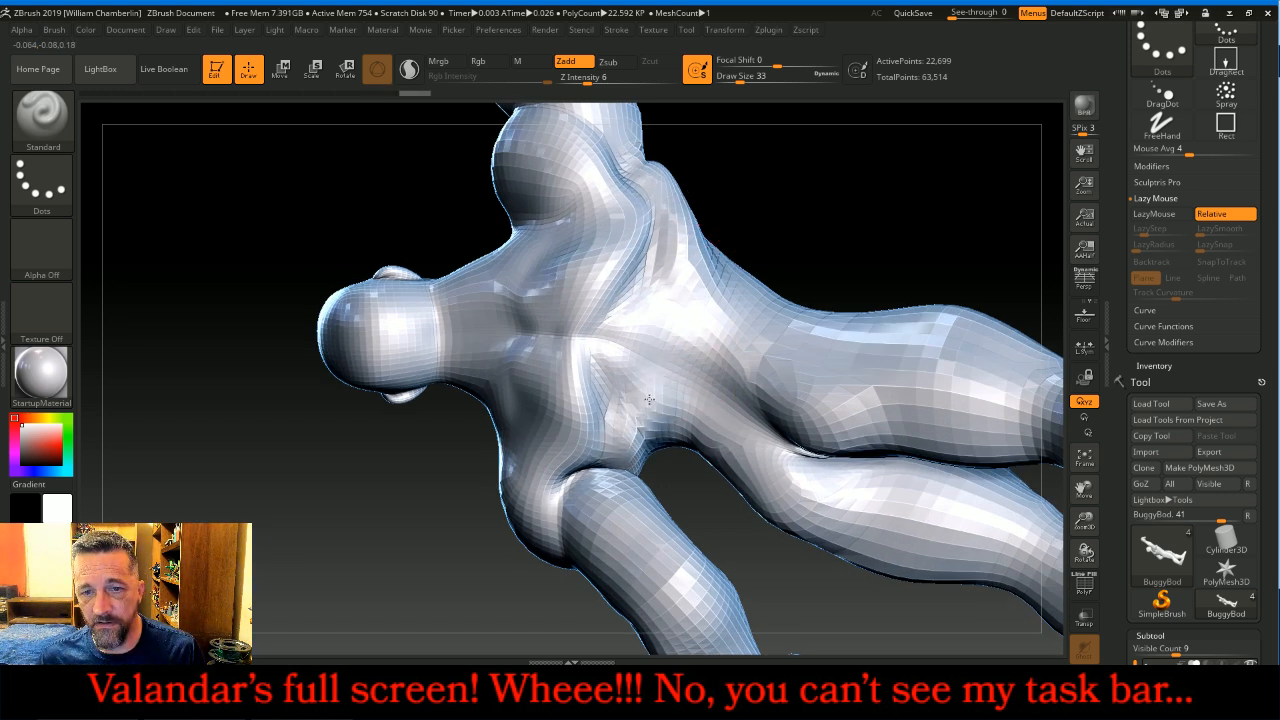
# Step: Smooth the shoulder blades and the middle of the upper back with the Smooth brush
pyautogui.press('shift')
pyautogui.keyDown('shift'); pyautogui.moveTo(622, 442); pyautogui.dragTo(648, 402); pyautogui.keyUp('shift')
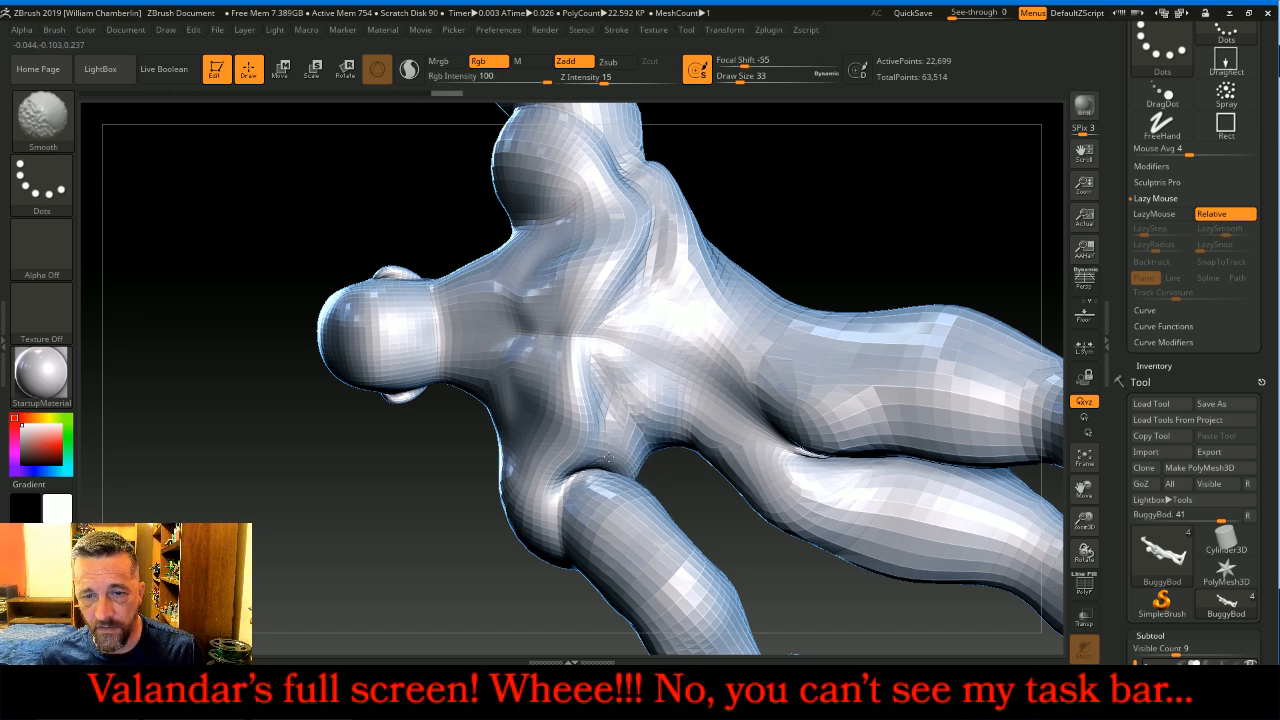
pyautogui.moveTo(608, 455)
pyautogui.mouseDown()
pyautogui.moveTo(632, 412)
pyautogui.moveTo(704, 400)
pyautogui.moveTo(652, 384)
pyautogui.moveTo(604, 413)
pyautogui.moveTo(601, 397)
pyautogui.moveTo(624, 390)
pyautogui.moveTo(599, 366)
pyautogui.mouseUp()
pyautogui.keyDown('shift'); pyautogui.moveTo(599, 365); pyautogui.dragTo(606, 401); pyautogui.keyUp('shift')
pyautogui.moveTo(917, 227); pyautogui.dragTo(896, 245)
pyautogui.keyDown('shift'); pyautogui.moveTo(622, 240); pyautogui.dragTo(660, 282); pyautogui.keyUp('shift')
# Step: Temporarily isolate the head's polygroup to frame the view on the face, and restore the whole body's visibility
pyautogui.moveTo(955, 228)
pyautogui.mouseDown()
pyautogui.moveTo(878, 356)
pyautogui.moveTo(960, 410)
pyautogui.moveTo(927, 396)
pyautogui.moveTo(925, 381)
pyautogui.moveTo(963, 373)
pyautogui.mouseUp()
pyautogui.click(1084, 458)
pyautogui.press('shift')
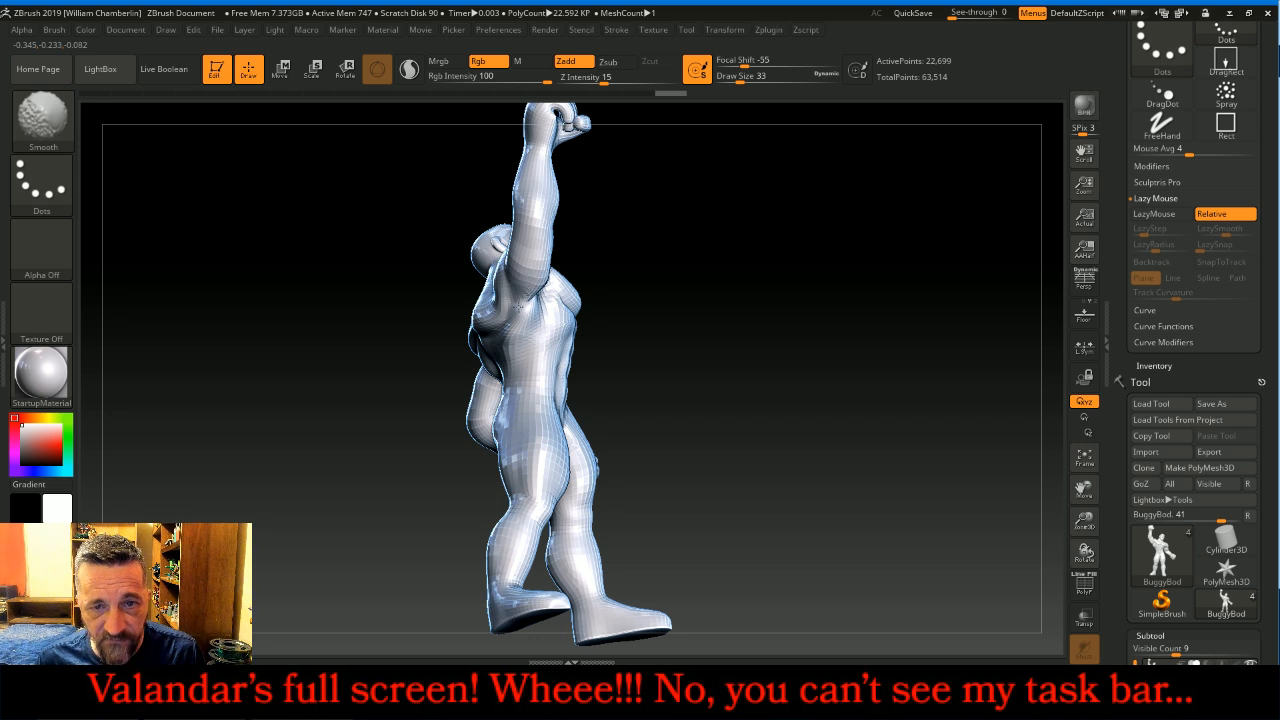
pyautogui.moveTo(840, 350)
pyautogui.mouseDown()
pyautogui.moveTo(871, 349)
pyautogui.moveTo(860, 357)
pyautogui.mouseUp()
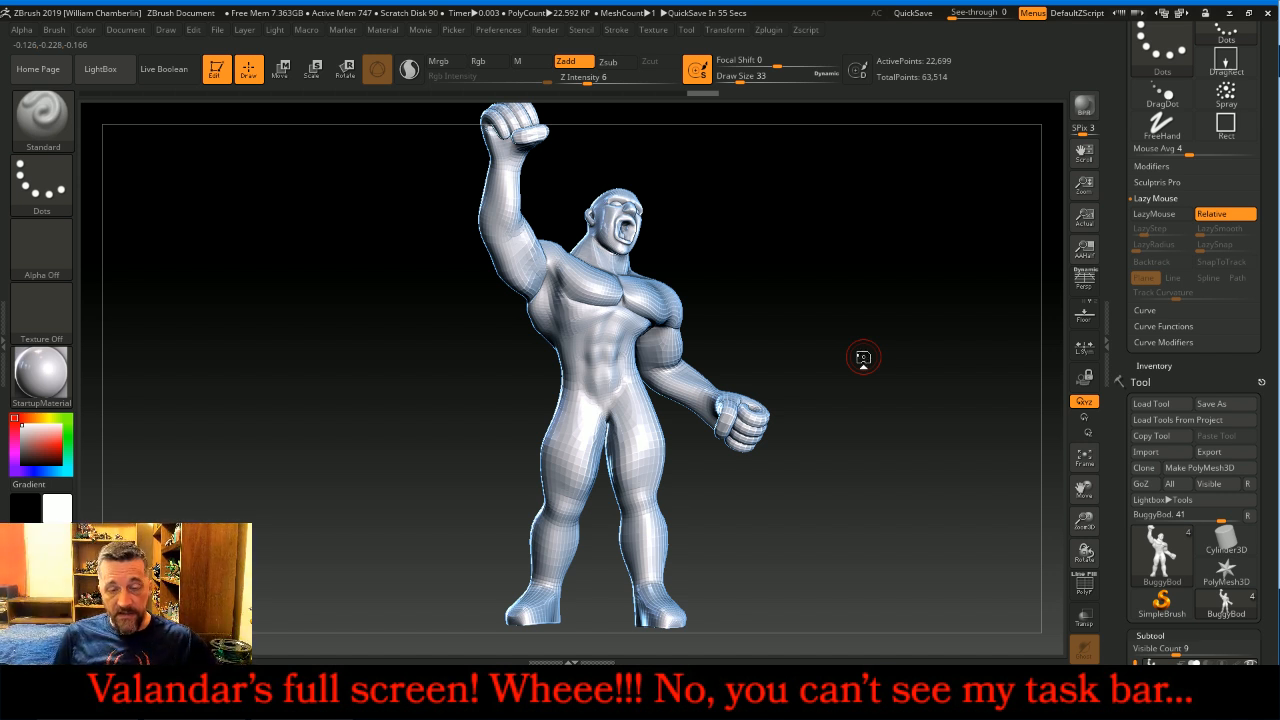
pyautogui.keyDown('ctrl'); pyautogui.keyDown('shift'); pyautogui.click(632, 197); pyautogui.keyUp('shift'); pyautogui.keyUp('ctrl')
pyautogui.click(1084, 457)
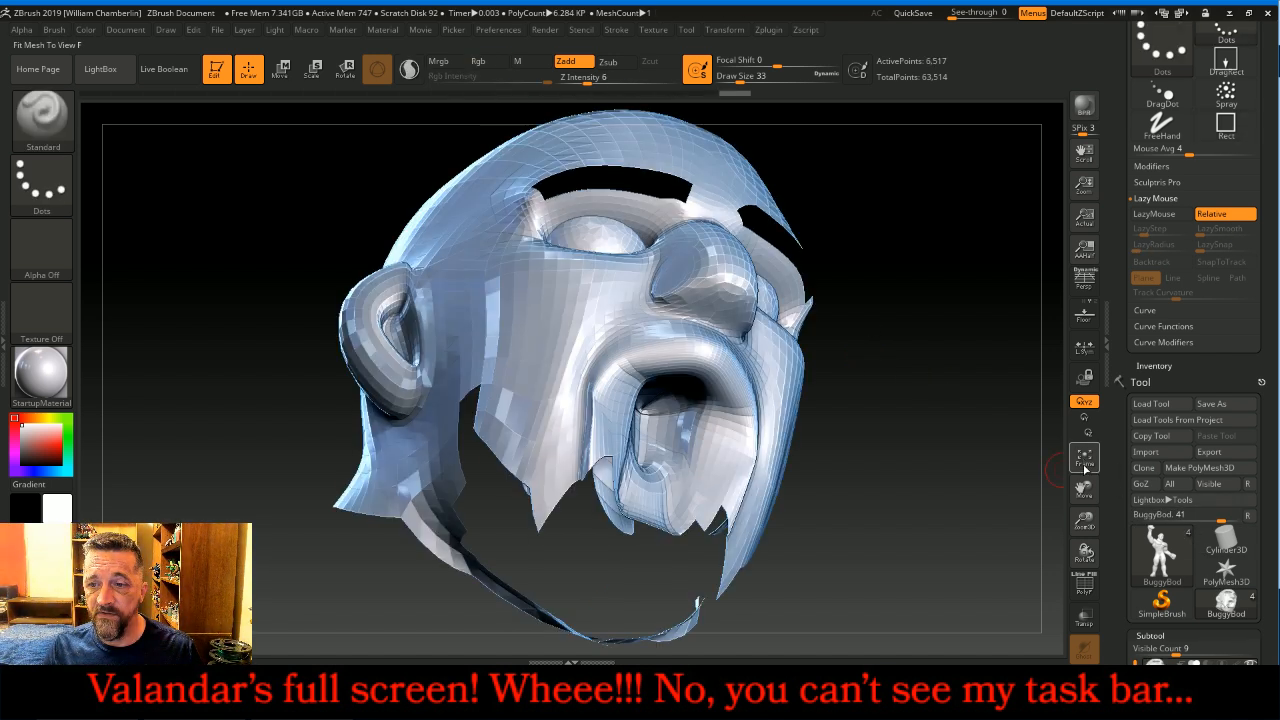
pyautogui.moveTo(954, 306); pyautogui.dragTo(937, 300)
pyautogui.hotkey('ctrl', 'shift')
pyautogui.keyDown('ctrl'); pyautogui.keyDown('shift'); pyautogui.click(942, 312); pyautogui.keyUp('shift'); pyautogui.keyUp('ctrl')
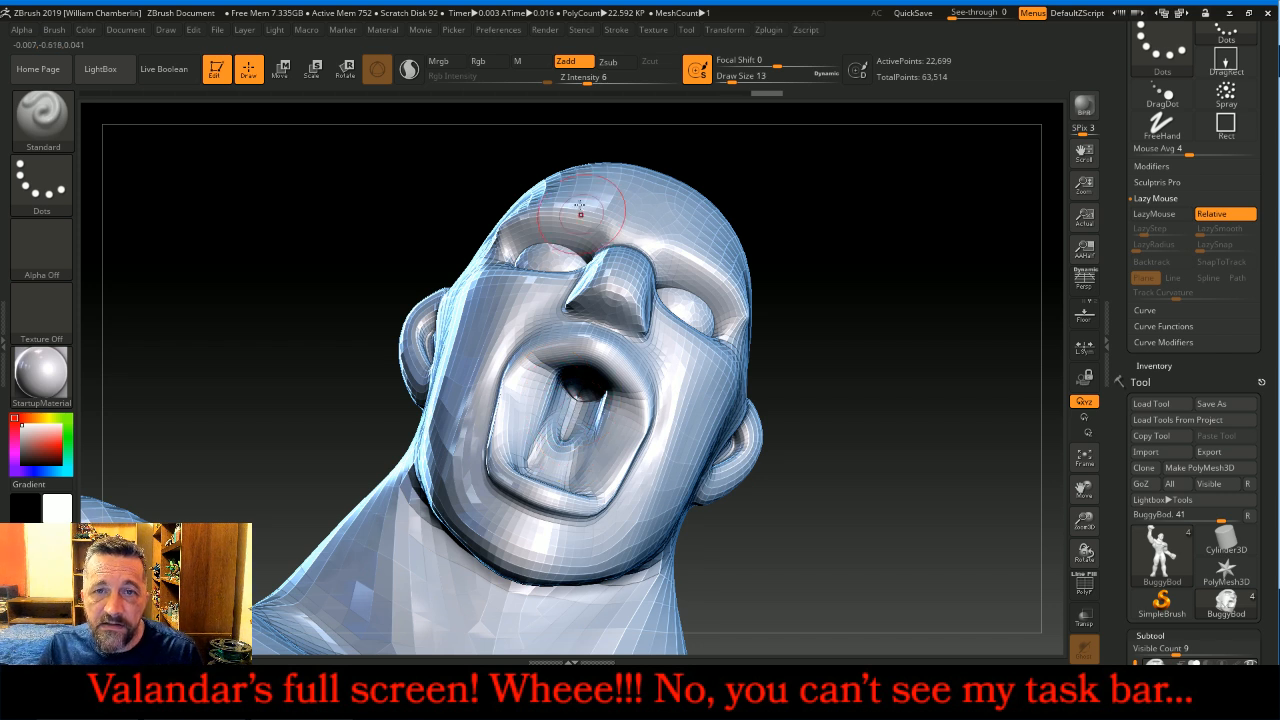
# Step: Smooth the inner surface of the open mouth with the Smooth brush at draw size 13
pyautogui.press('shift')
pyautogui.moveTo(546, 423)
pyautogui.keyDown('shift'); pyautogui.mouseDown()
pyautogui.moveTo(571, 417)
pyautogui.moveTo(583, 389)
pyautogui.moveTo(541, 446)
pyautogui.mouseUp(); pyautogui.keyUp('shift')
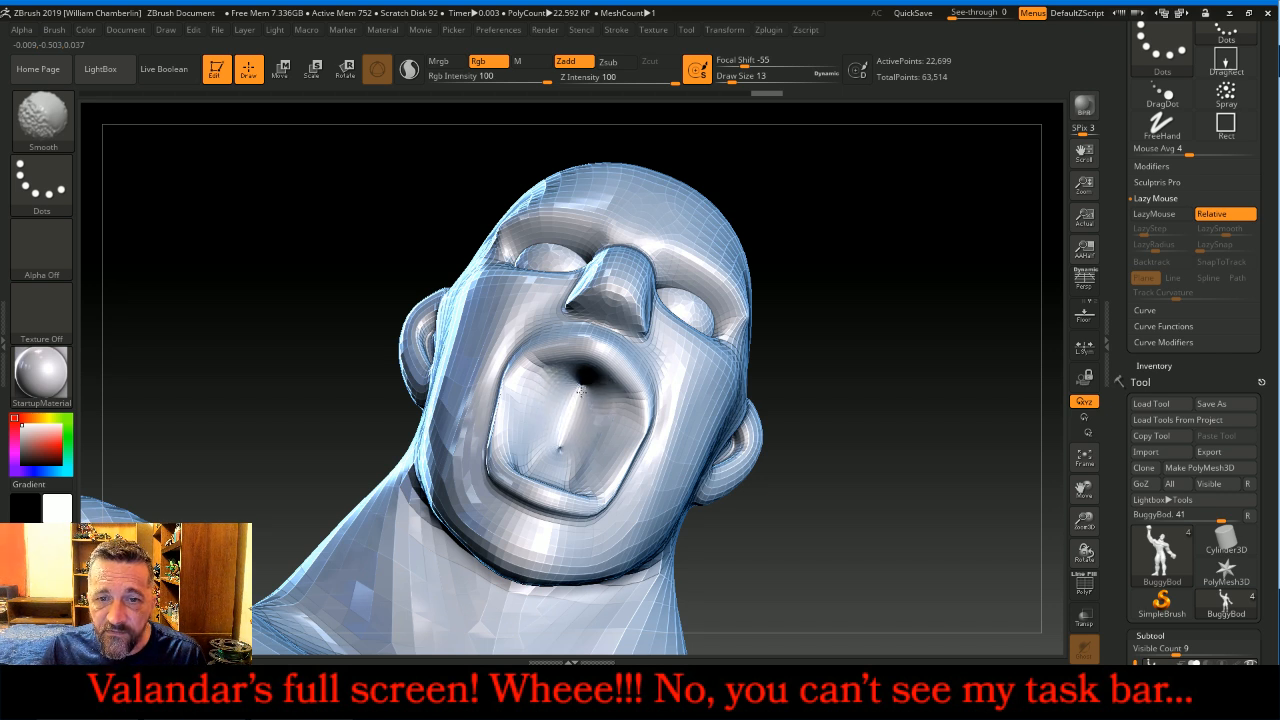
pyautogui.keyDown('shift'); pyautogui.moveTo(559, 467); pyautogui.dragTo(536, 449); pyautogui.keyUp('shift')
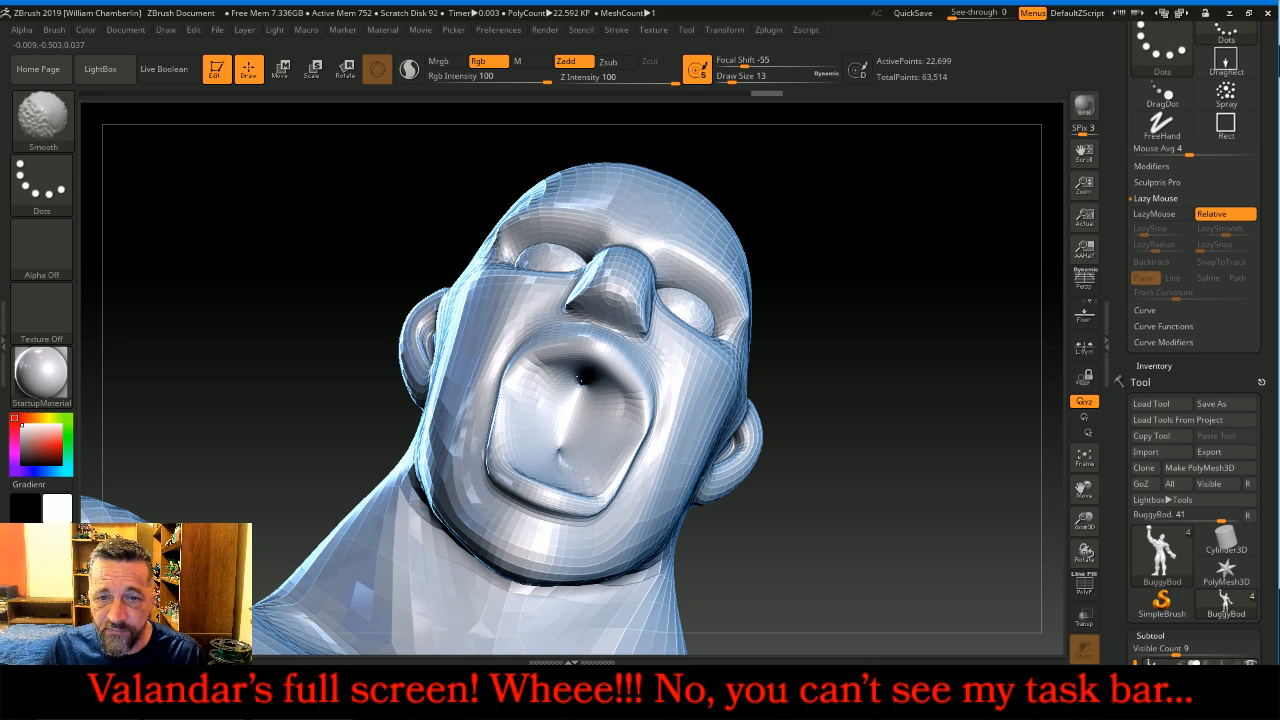
# Step: Switch to the Move brush, reduce the draw size to 21 and reshape the outer corner of the eye socket
pyautogui.moveTo(911, 311)
pyautogui.mouseDown()
pyautogui.moveTo(966, 374)
pyautogui.moveTo(938, 370)
pyautogui.mouseUp()
pyautogui.moveTo(1045, 468); pyautogui.dragTo(912, 401)
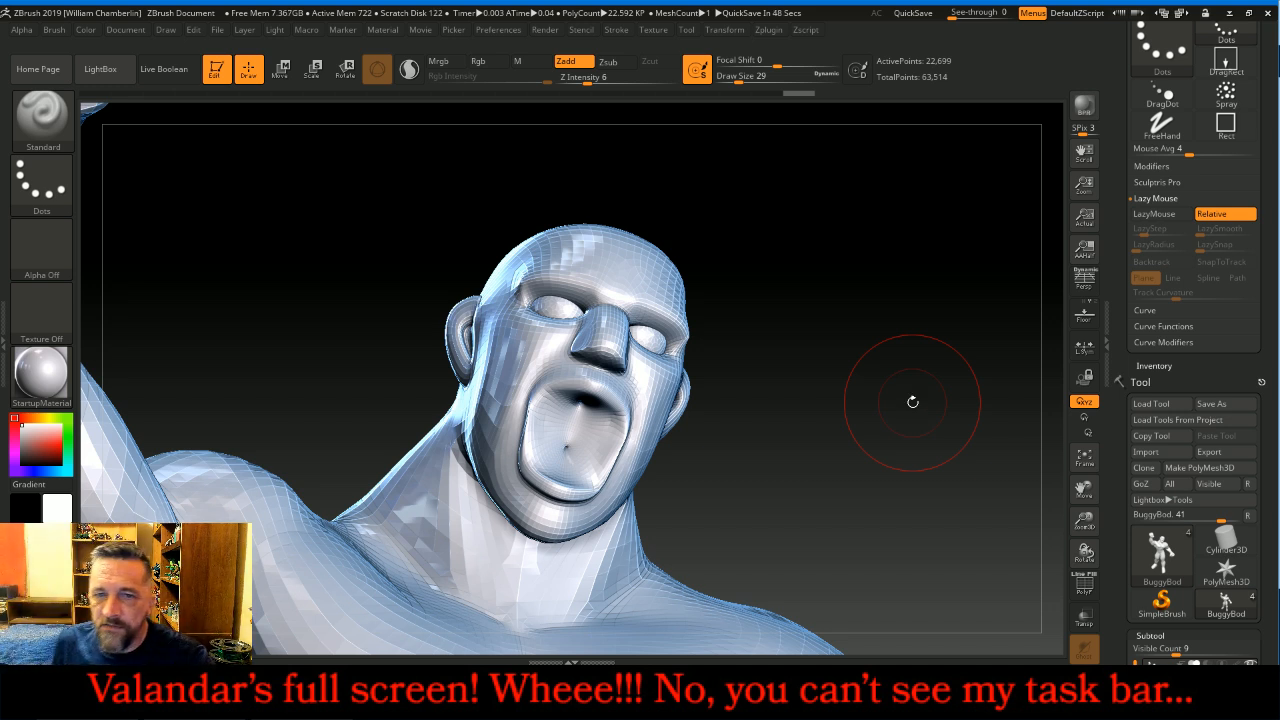
pyautogui.moveTo(917, 368); pyautogui.dragTo(921, 375)
pyautogui.click(41, 118)
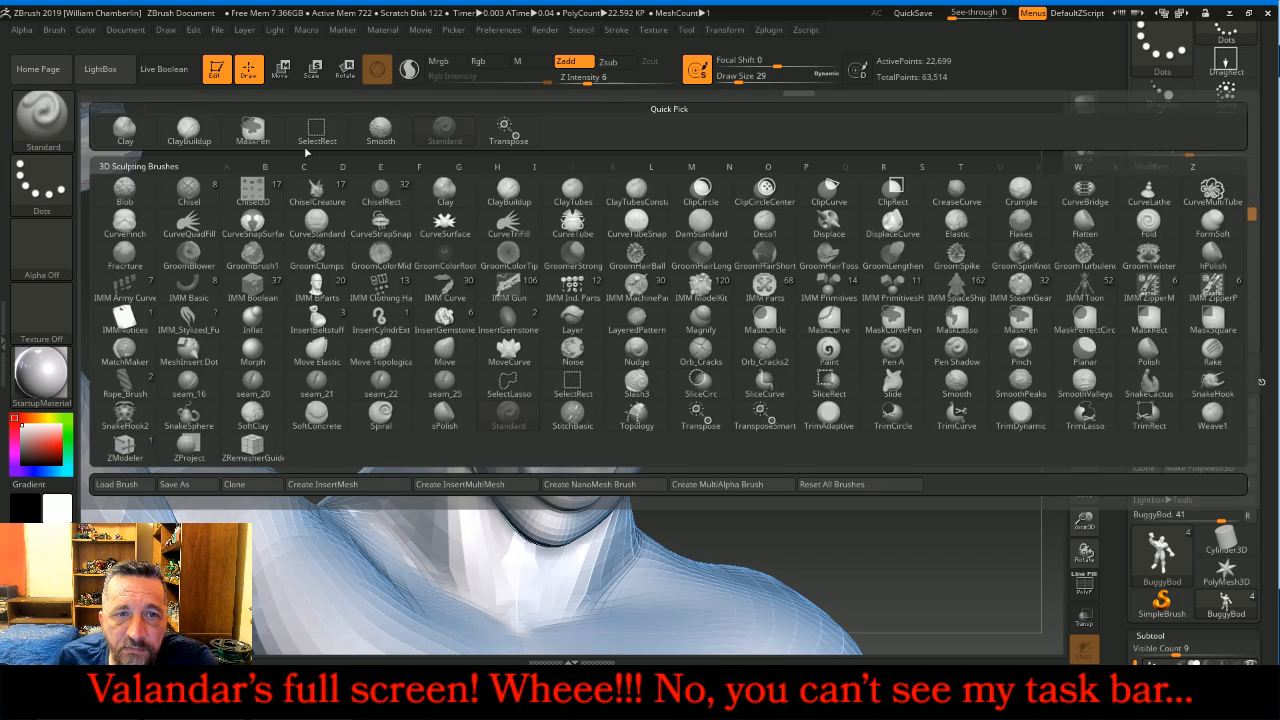
pyautogui.click(444, 345)
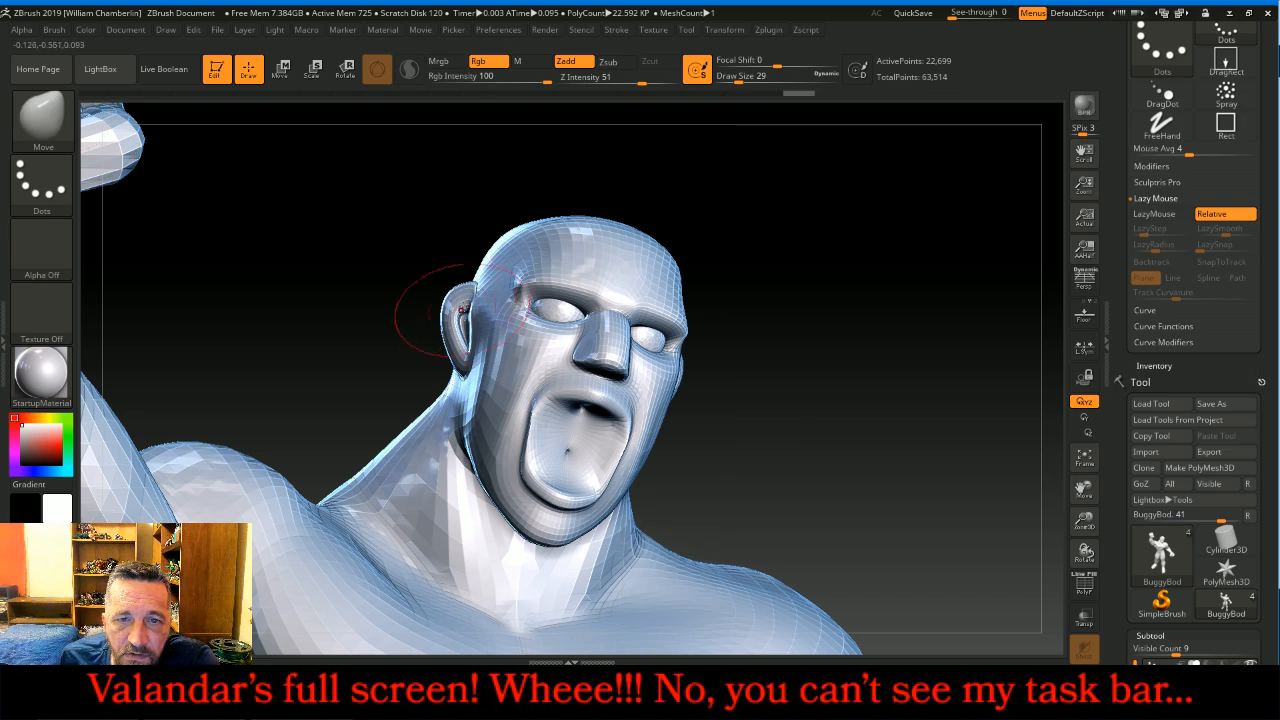
pyautogui.click(735, 79)
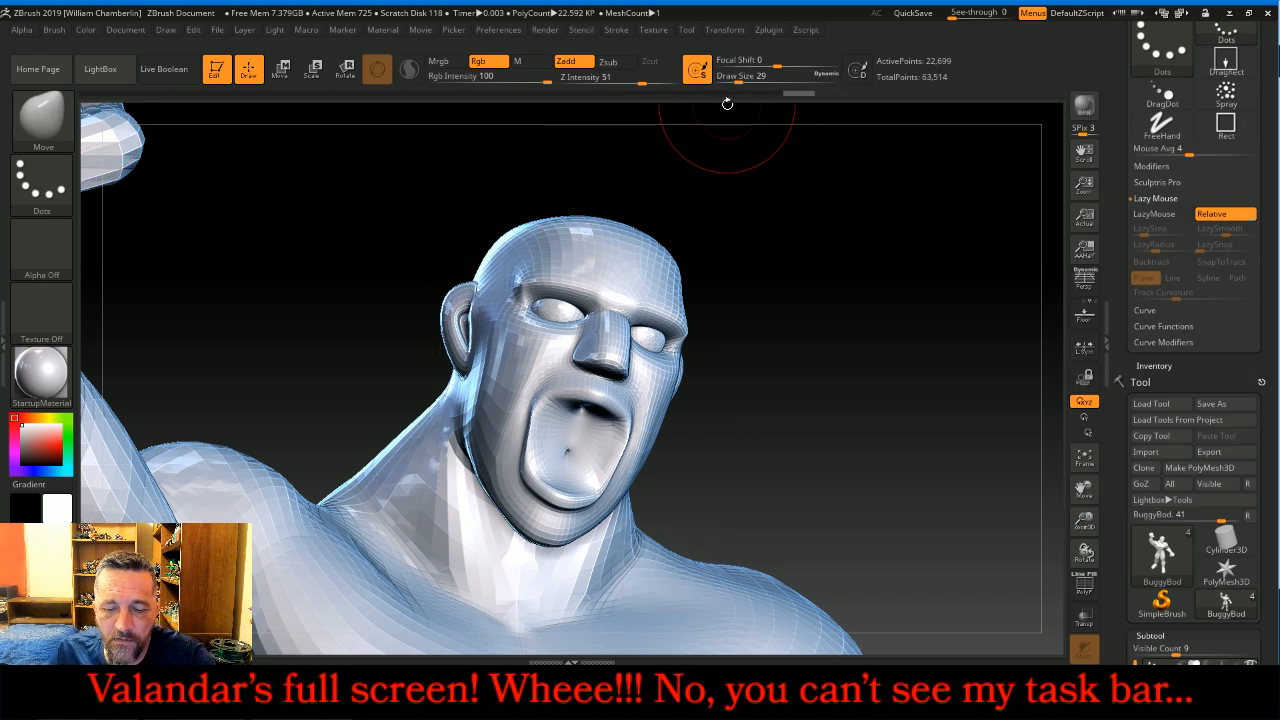
pyautogui.moveTo(531, 311); pyautogui.dragTo(544, 307)
# Step: Pull the cheekbones outward on both sides of the face with the Move brush
pyautogui.moveTo(760, 372)
pyautogui.mouseDown()
pyautogui.moveTo(665, 370)
pyautogui.moveTo(676, 367)
pyautogui.mouseUp()
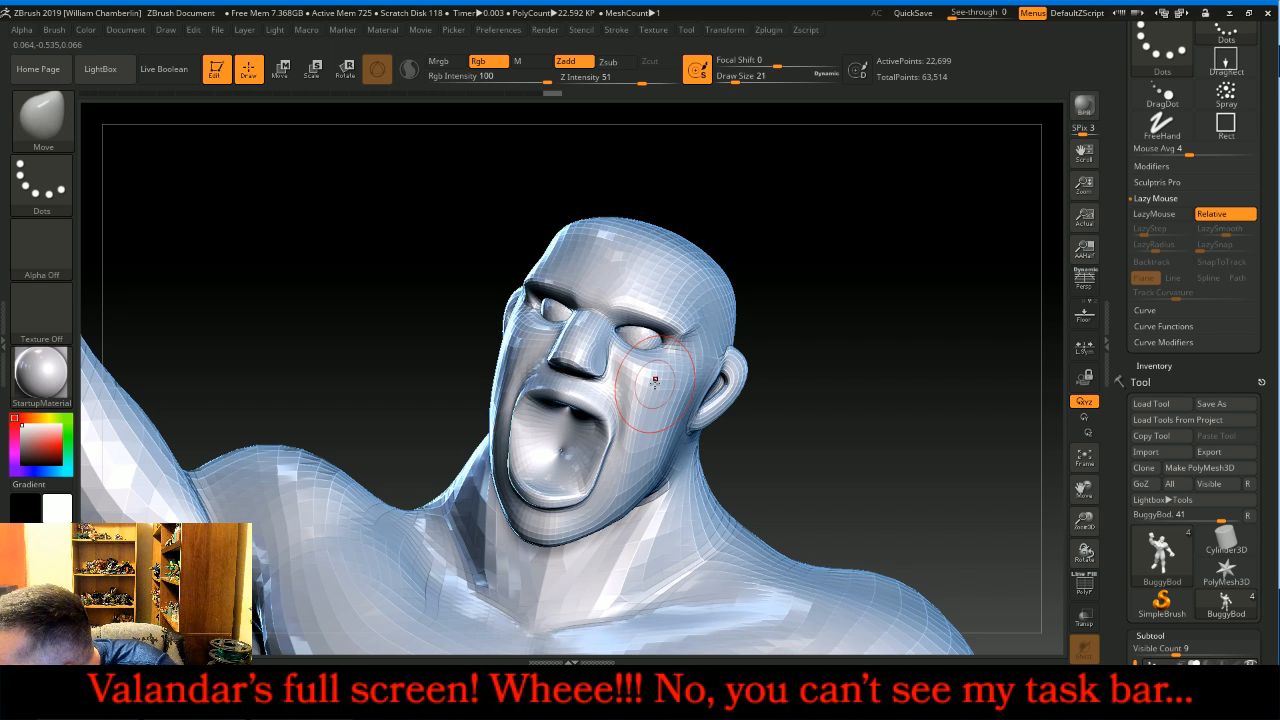
pyautogui.moveTo(797, 355); pyautogui.dragTo(836, 342)
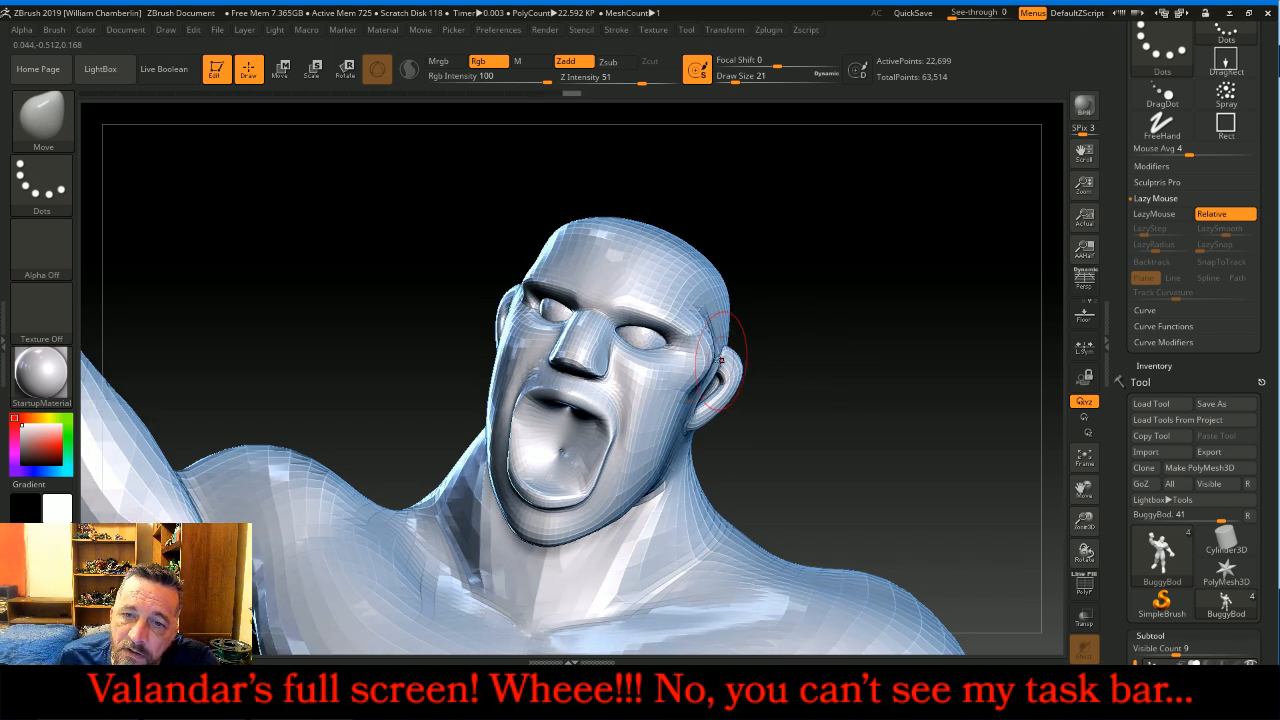
pyautogui.moveTo(672, 371)
pyautogui.mouseDown()
pyautogui.moveTo(694, 400)
pyautogui.moveTo(656, 404)
pyautogui.moveTo(711, 363)
pyautogui.moveTo(837, 360)
pyautogui.mouseUp()
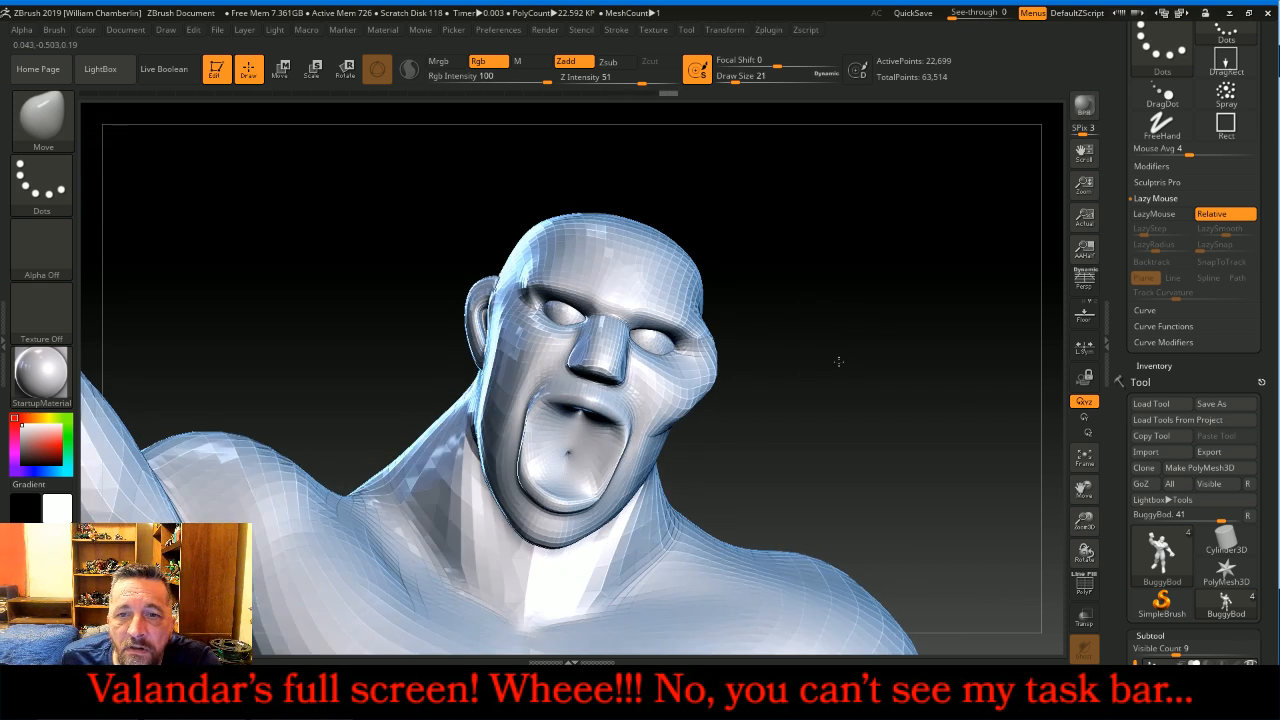
pyautogui.moveTo(500, 262)
pyautogui.mouseDown()
pyautogui.moveTo(528, 346)
pyautogui.moveTo(512, 346)
pyautogui.mouseUp()
pyautogui.moveTo(350, 306); pyautogui.dragTo(410, 315)
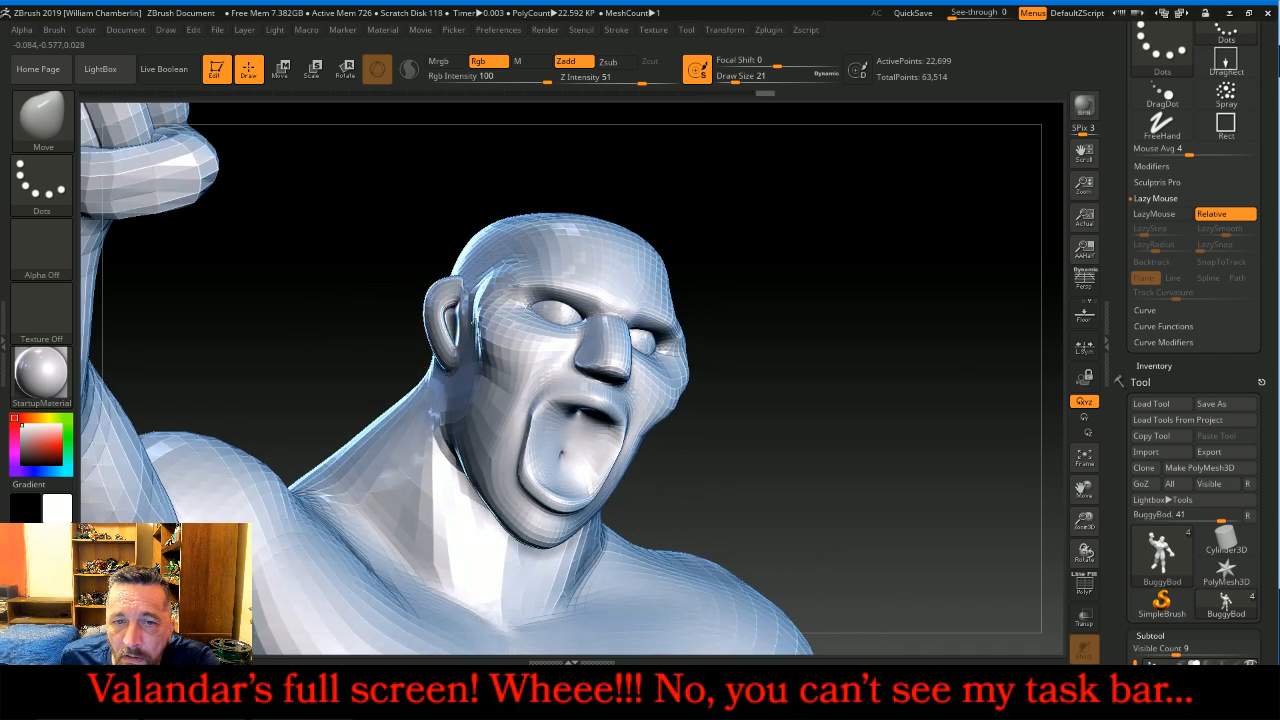
pyautogui.moveTo(485, 297); pyautogui.dragTo(494, 295)
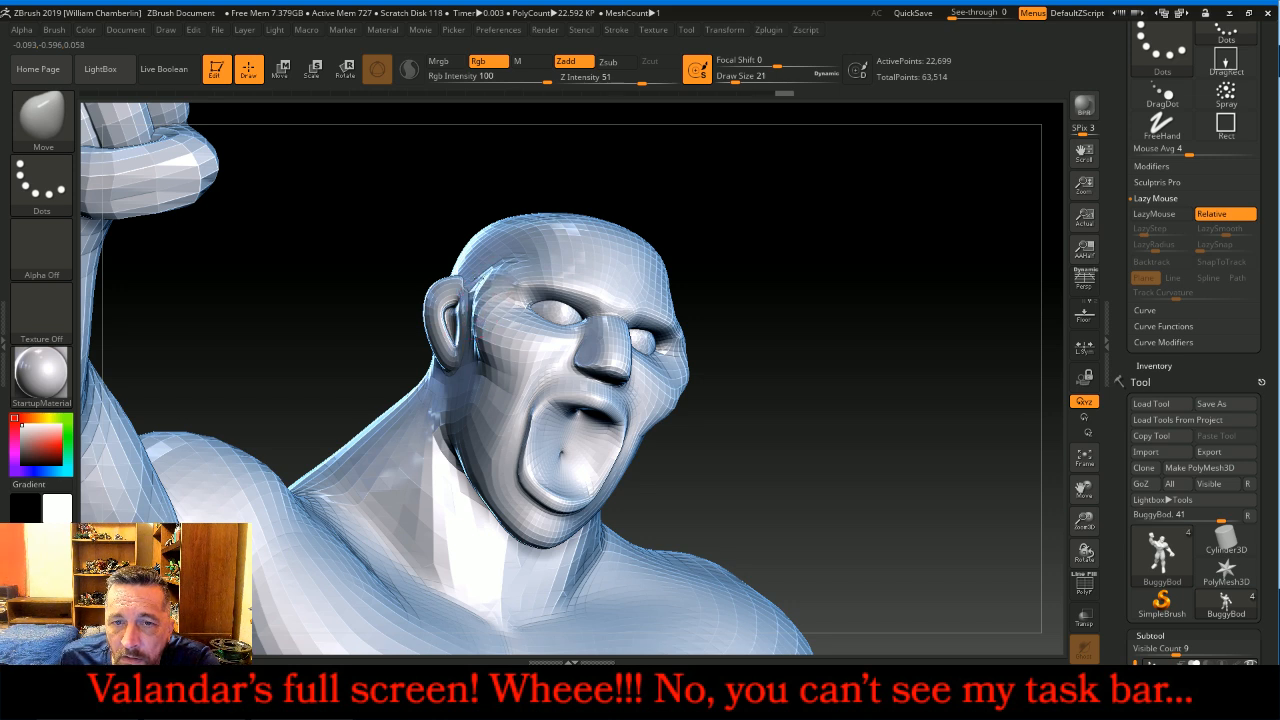
# Step: Smooth the forehead, brow ridge and temples with the Smooth brush at draw size 21
pyautogui.moveTo(954, 358)
pyautogui.mouseDown()
pyautogui.moveTo(929, 330)
pyautogui.moveTo(922, 368)
pyautogui.moveTo(934, 385)
pyautogui.moveTo(940, 375)
pyautogui.mouseUp()
pyautogui.moveTo(672, 236)
pyautogui.keyDown('shift'); pyautogui.mouseDown()
pyautogui.moveTo(642, 252)
pyautogui.moveTo(551, 224)
pyautogui.mouseUp(); pyautogui.keyUp('shift')
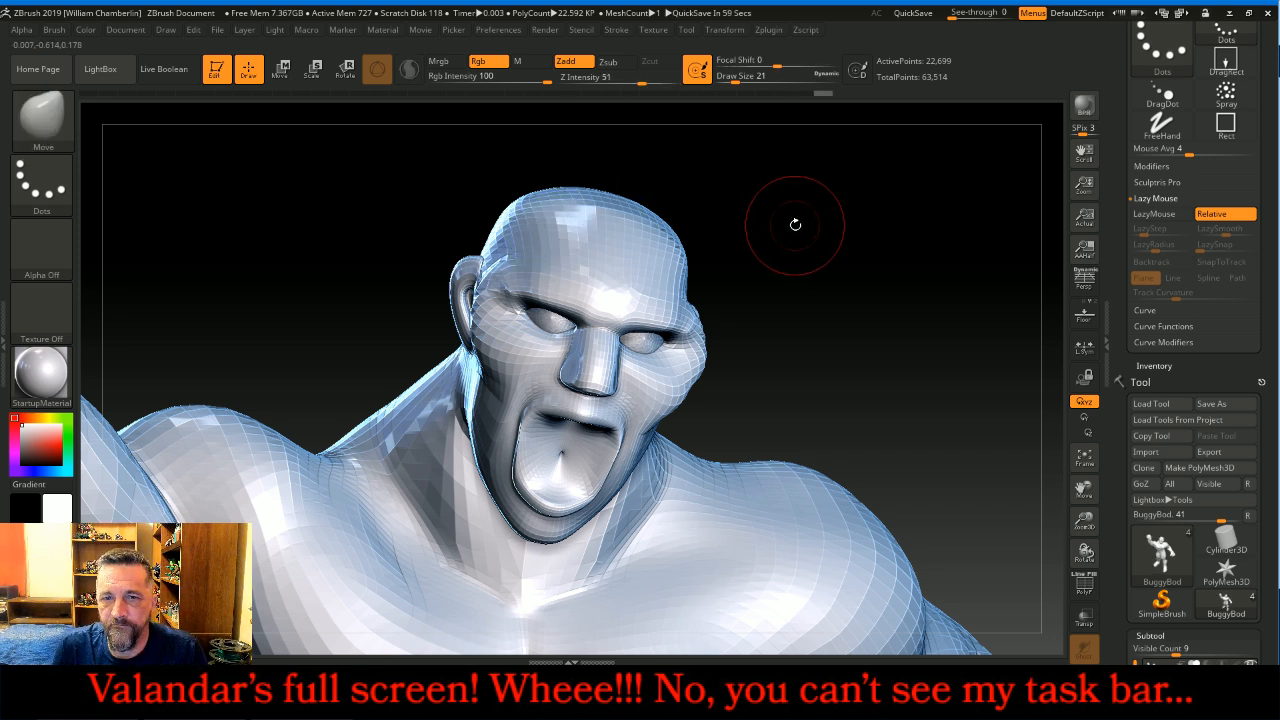
pyautogui.press('shift')
pyautogui.moveTo(516, 318)
pyautogui.keyDown('shift'); pyautogui.mouseDown()
pyautogui.moveTo(535, 263)
pyautogui.moveTo(657, 301)
pyautogui.moveTo(688, 279)
pyautogui.moveTo(615, 218)
pyautogui.mouseUp(); pyautogui.keyUp('shift')
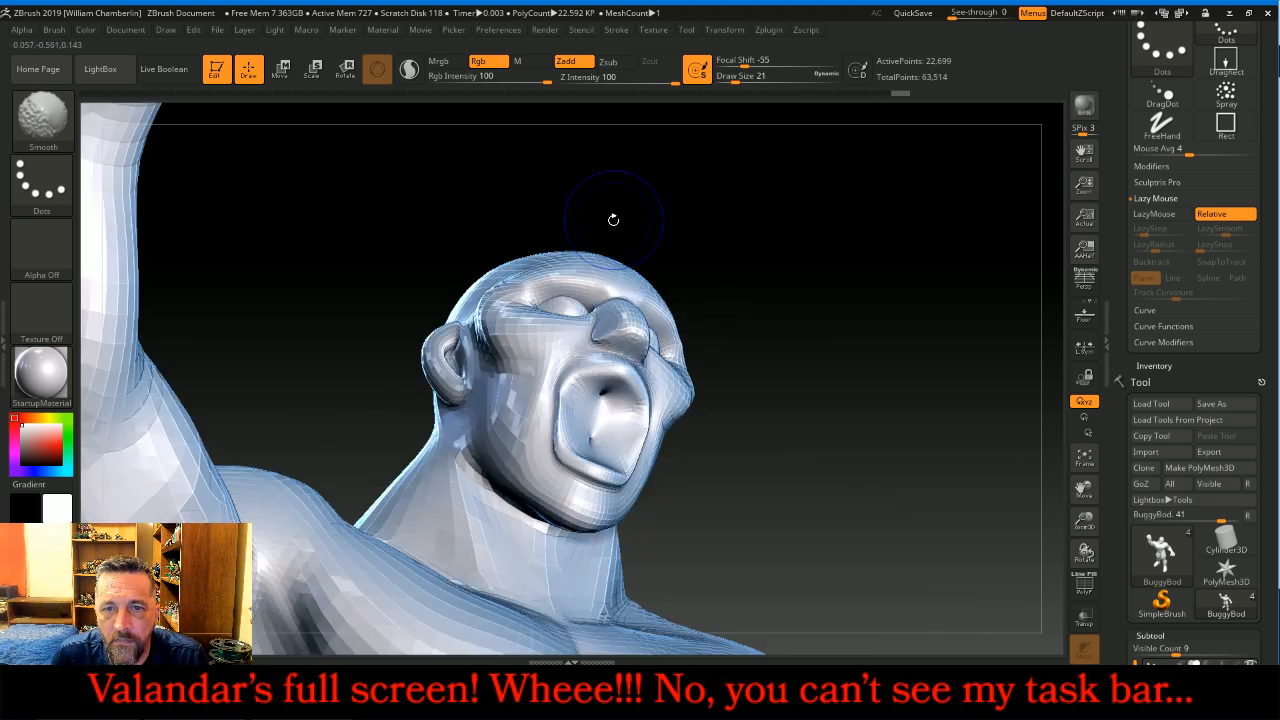
pyautogui.moveTo(793, 254); pyautogui.dragTo(742, 338)
pyautogui.moveTo(630, 206)
pyautogui.keyDown('shift'); pyautogui.mouseDown()
pyautogui.moveTo(687, 262)
pyautogui.moveTo(660, 216)
pyautogui.mouseUp(); pyautogui.keyUp('shift')
pyautogui.moveTo(840, 250); pyautogui.dragTo(760, 240)
pyautogui.moveTo(635, 225)
pyautogui.keyDown('shift'); pyautogui.mouseDown()
pyautogui.moveTo(690, 221)
pyautogui.moveTo(623, 223)
pyautogui.mouseUp(); pyautogui.keyUp('shift')
# Step: Reshape the bridge of the nose with the Move brush at draw size 13 and smooth it
pyautogui.moveTo(826, 400); pyautogui.dragTo(915, 393)
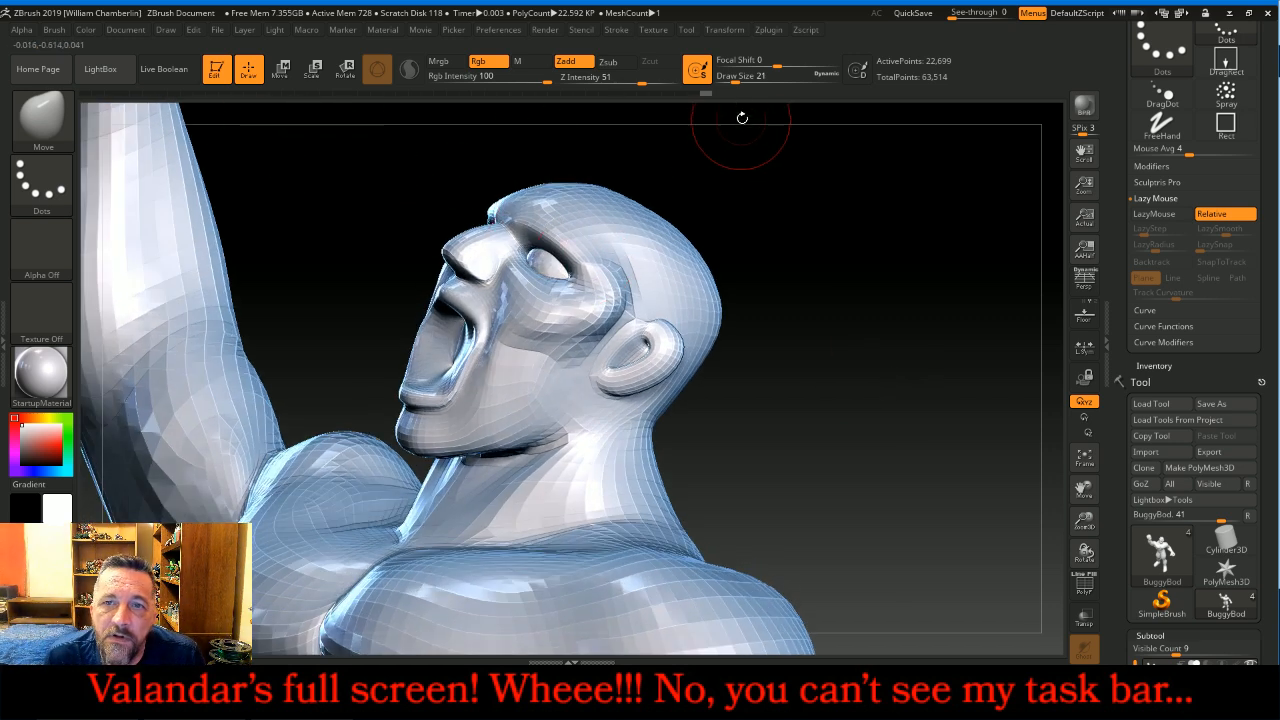
pyautogui.moveTo(739, 78); pyautogui.dragTo(730, 77)
pyautogui.moveTo(771, 149)
pyautogui.mouseDown()
pyautogui.moveTo(786, 177)
pyautogui.moveTo(666, 183)
pyautogui.mouseUp()
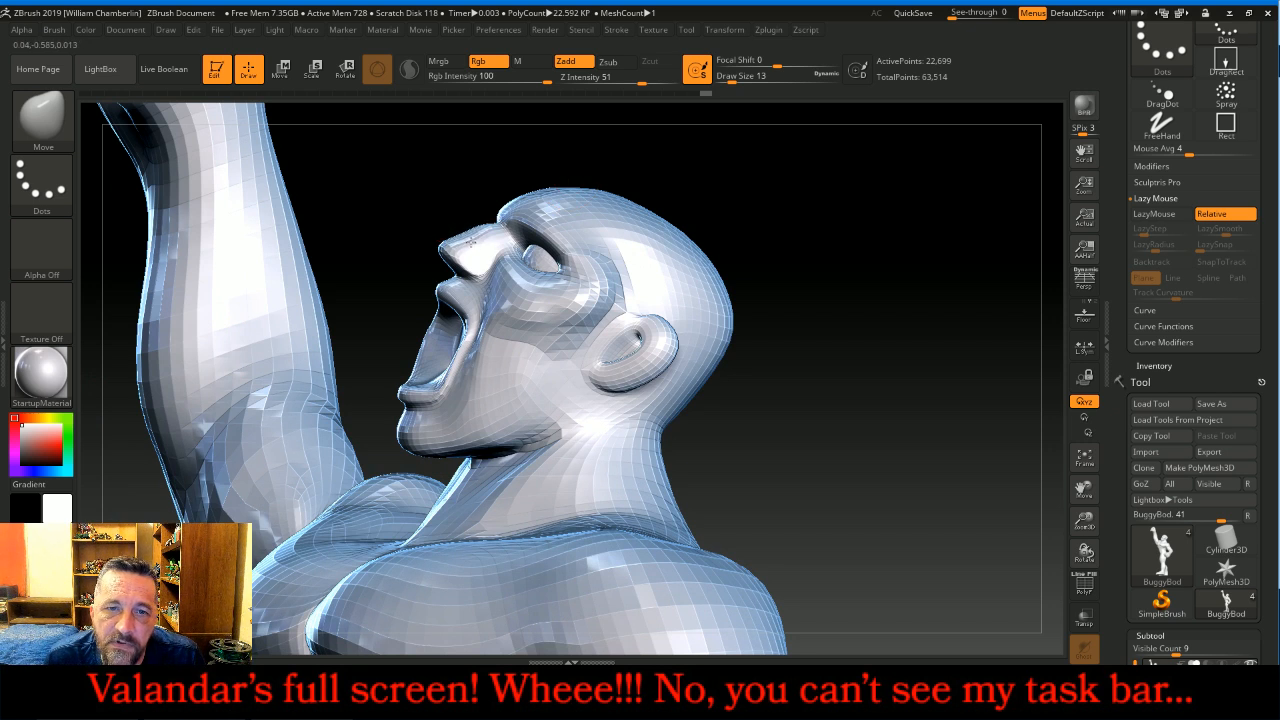
pyautogui.moveTo(429, 194); pyautogui.dragTo(455, 218)
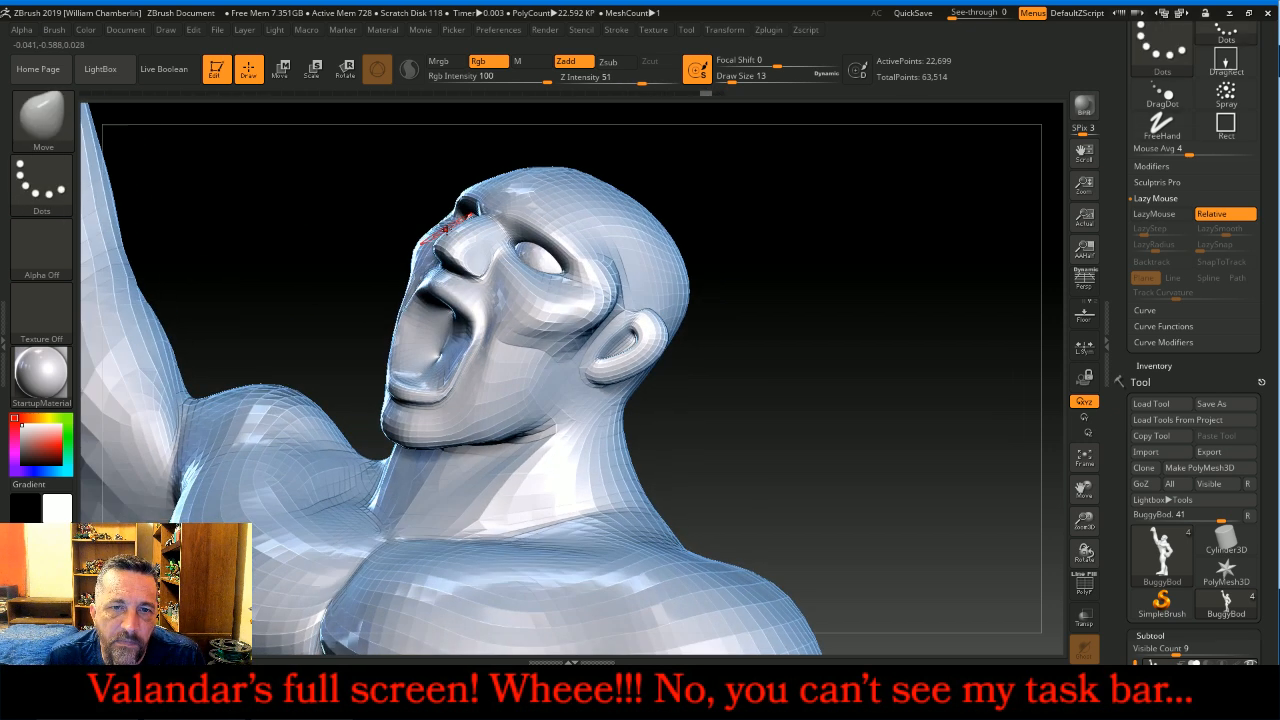
pyautogui.press('shift')
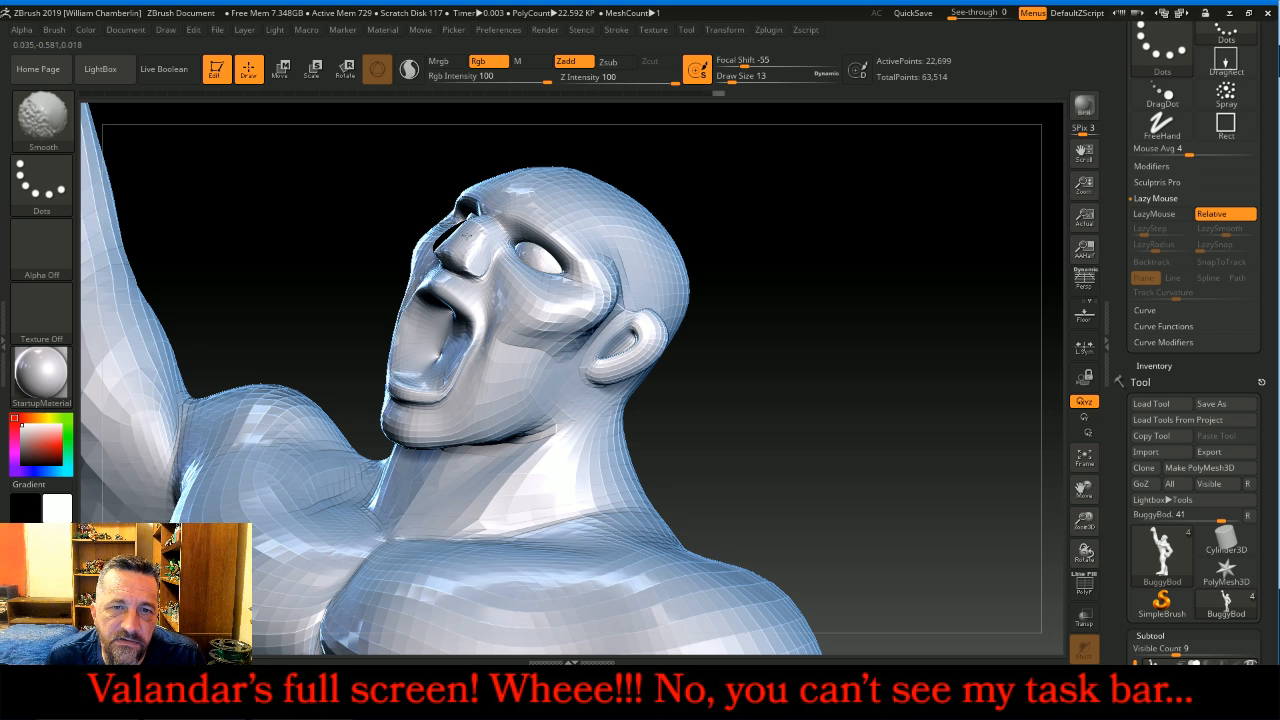
# Step: Set the Move brush's draw size to 18 and pull the nostrils wider on both sides of the nose
pyautogui.moveTo(764, 233)
pyautogui.mouseDown()
pyautogui.moveTo(778, 248)
pyautogui.moveTo(781, 217)
pyautogui.mouseUp()
pyautogui.moveTo(735, 83); pyautogui.dragTo(734, 83)
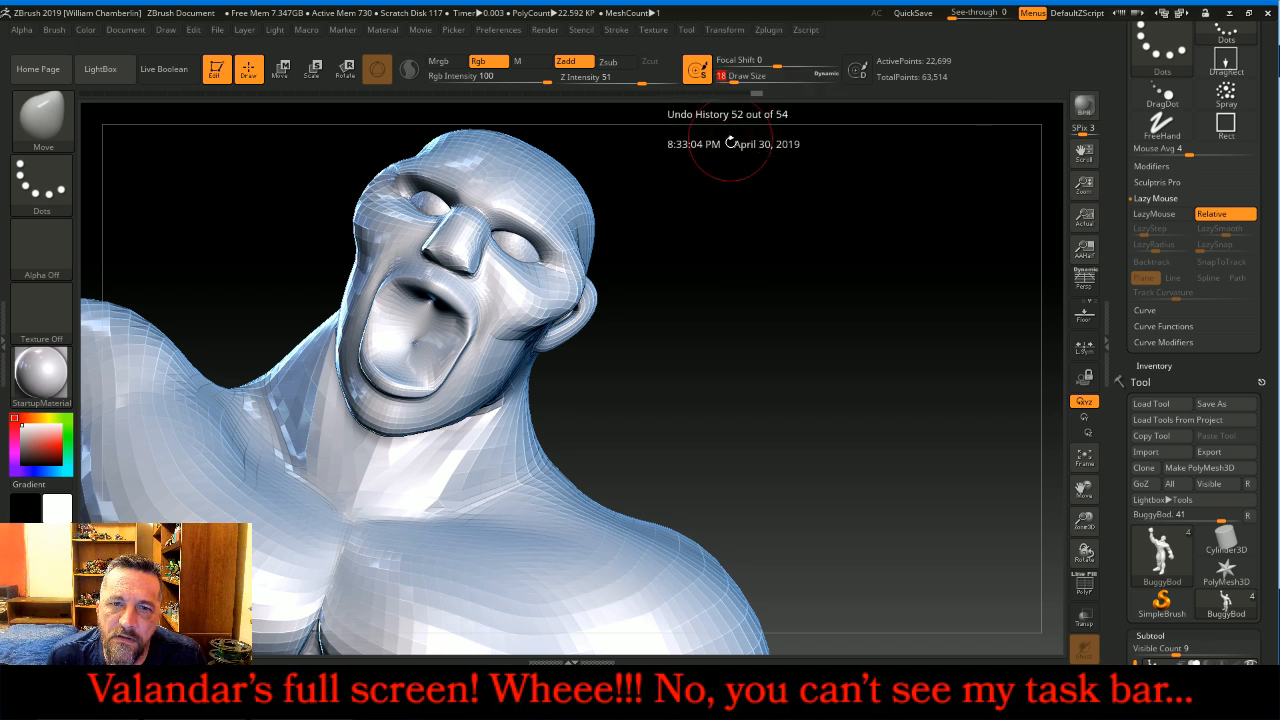
pyautogui.moveTo(718, 158); pyautogui.dragTo(710, 171)
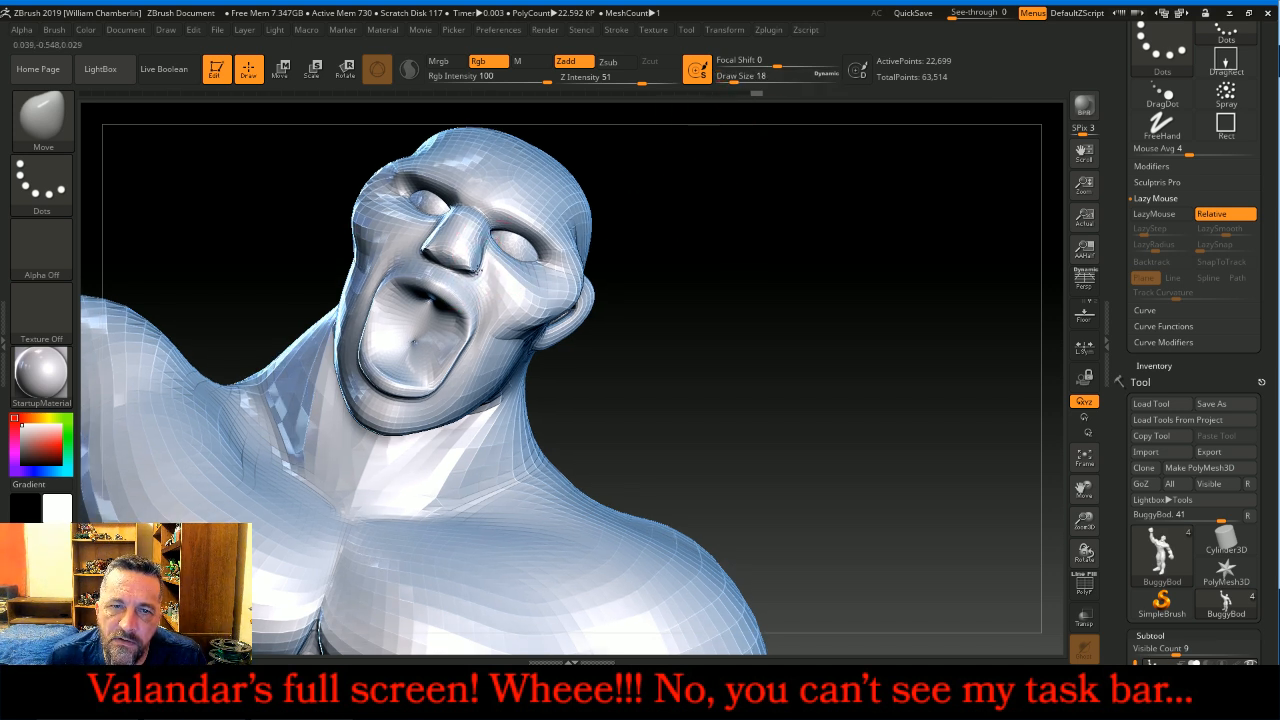
pyautogui.moveTo(660, 275)
pyautogui.mouseDown()
pyautogui.moveTo(446, 278)
pyautogui.moveTo(421, 247)
pyautogui.mouseUp()
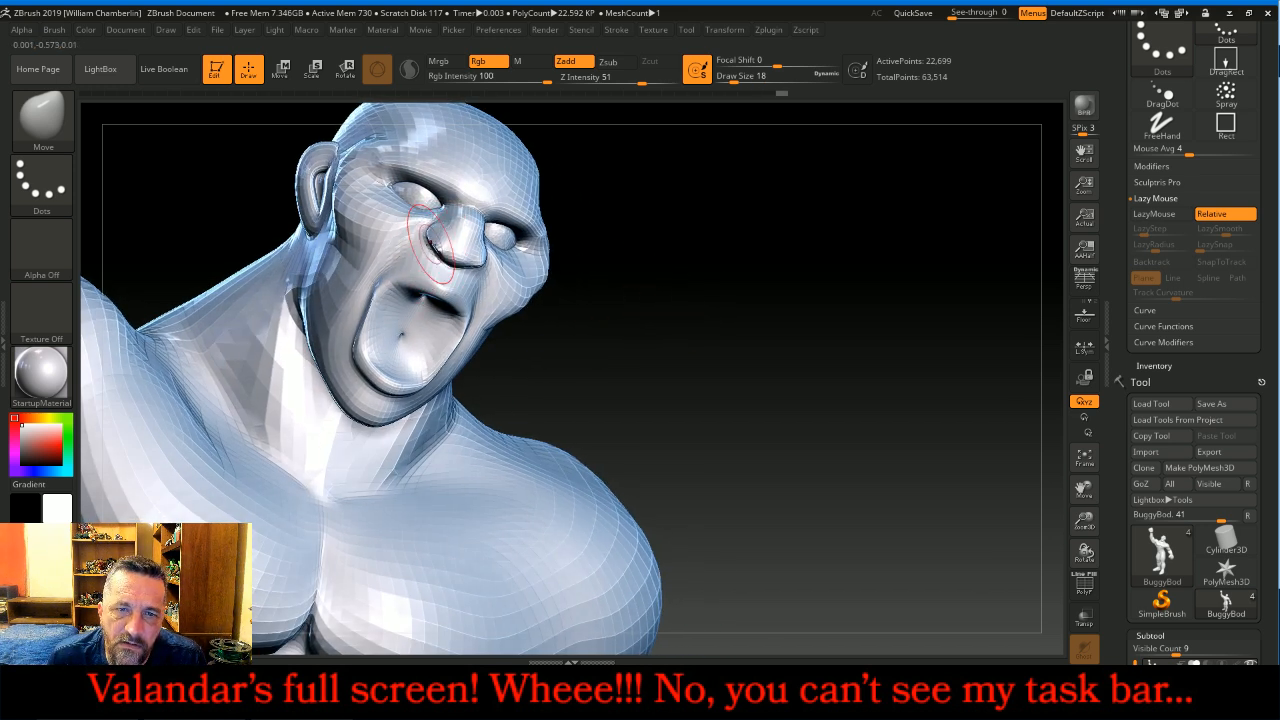
pyautogui.moveTo(655, 332); pyautogui.dragTo(540, 318)
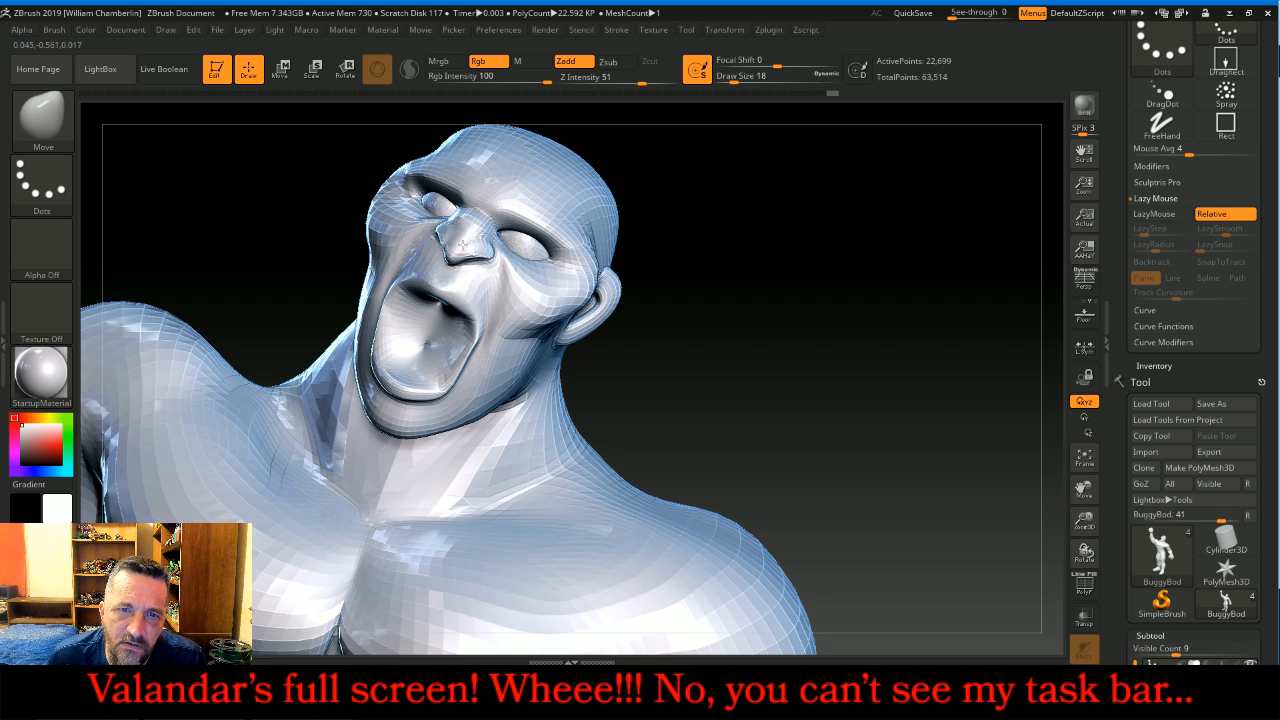
# Step: Pull both ears outward into long pointed tips with the Move brush at draw size 18
pyautogui.moveTo(763, 343)
pyautogui.mouseDown()
pyautogui.moveTo(900, 347)
pyautogui.moveTo(872, 320)
pyautogui.moveTo(883, 337)
pyautogui.mouseUp()
pyautogui.moveTo(652, 275); pyautogui.dragTo(652, 275)
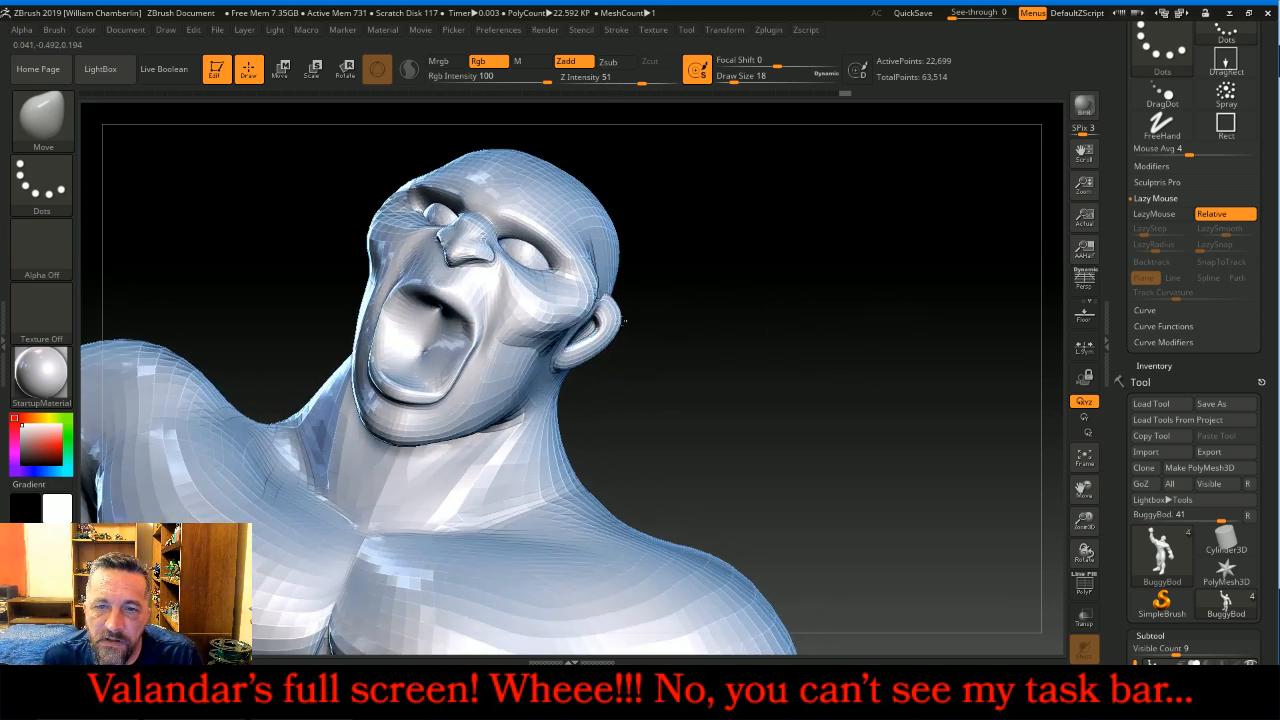
pyautogui.moveTo(646, 323); pyautogui.dragTo(698, 331)
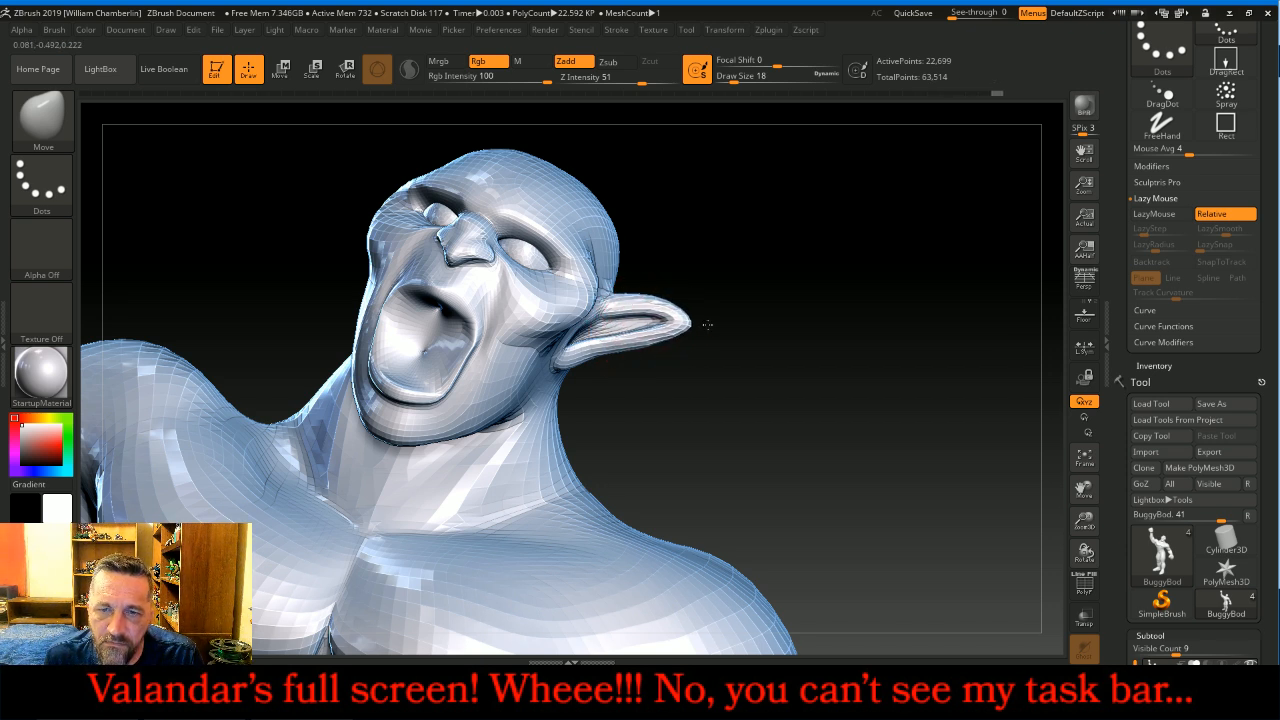
pyautogui.moveTo(742, 330)
pyautogui.mouseDown()
pyautogui.moveTo(480, 345)
pyautogui.moveTo(756, 326)
pyautogui.moveTo(870, 353)
pyautogui.moveTo(879, 389)
pyautogui.mouseUp()
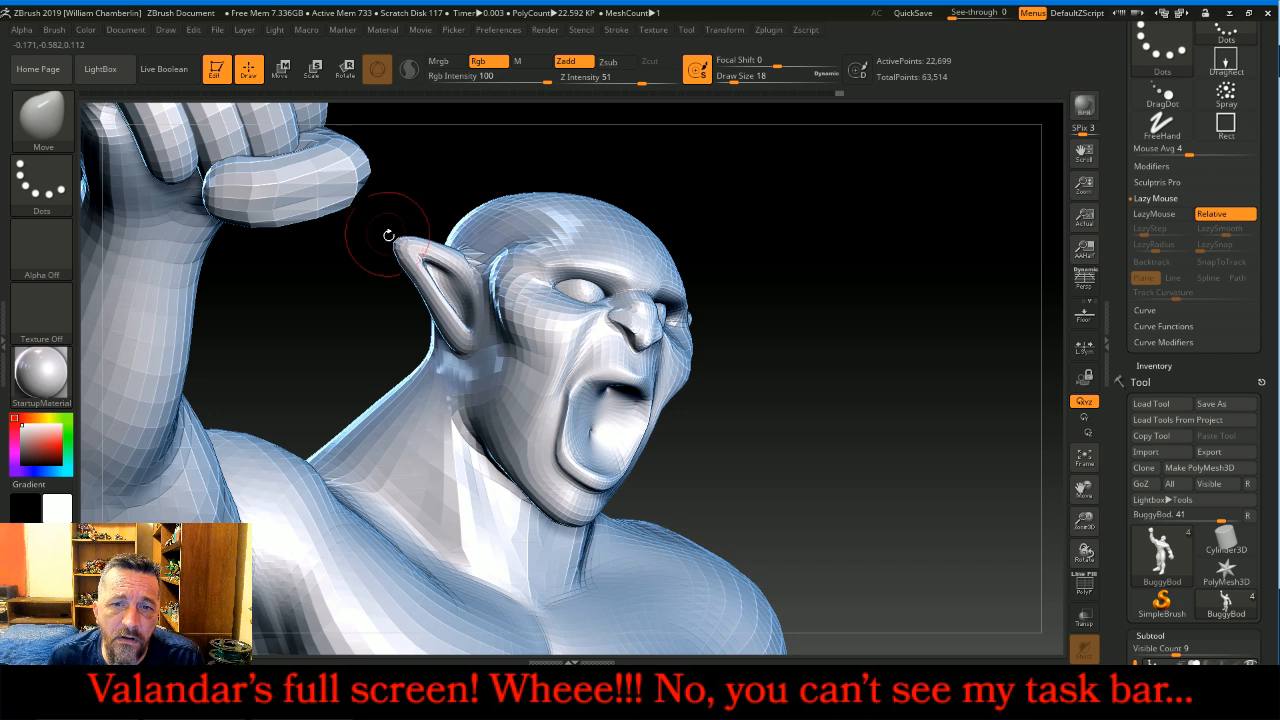
pyautogui.moveTo(720, 349); pyautogui.dragTo(759, 330)
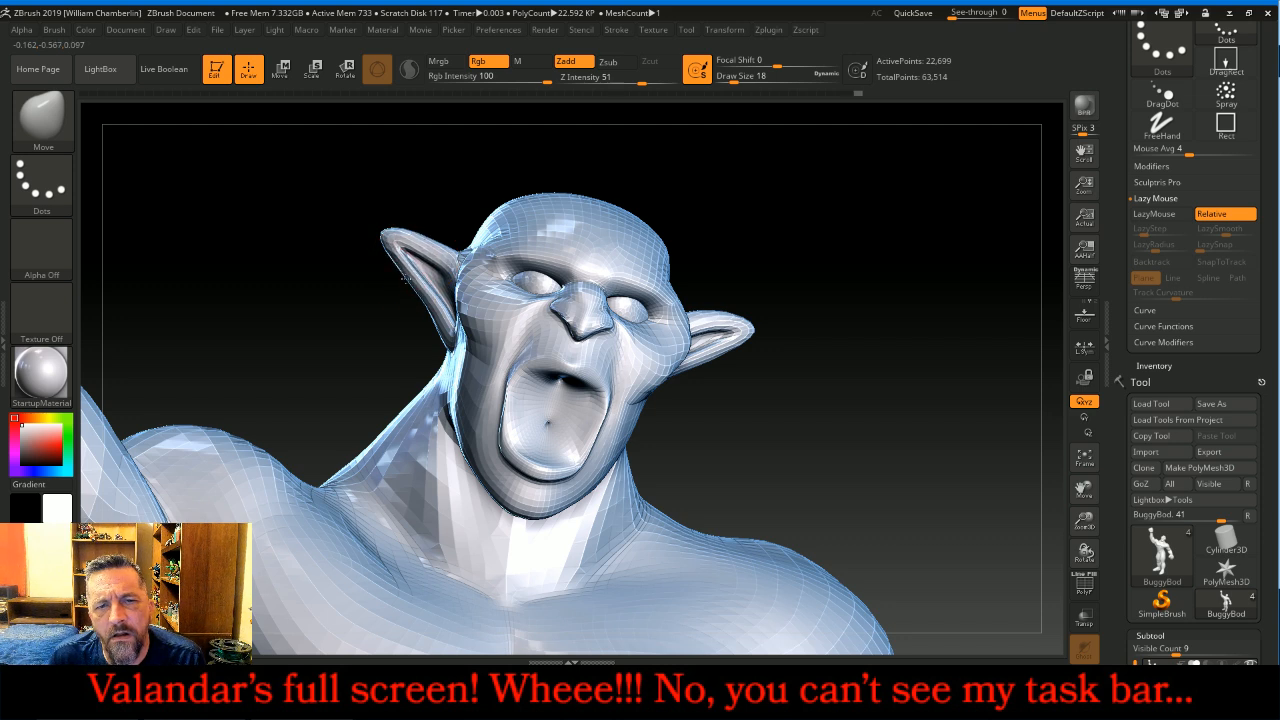
# Step: Build up the brow ridges above both eyes with the Inflat brush at draw size 10
pyautogui.moveTo(874, 380); pyautogui.dragTo(923, 340)
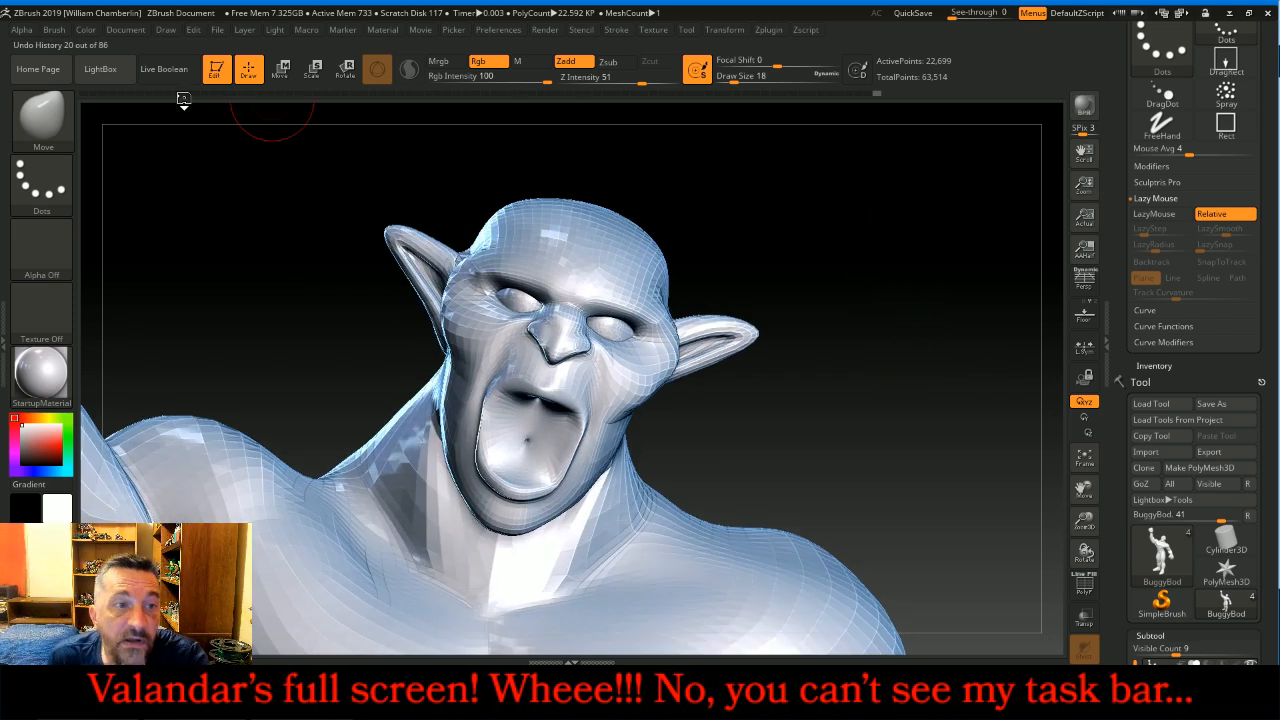
pyautogui.click(55, 115)
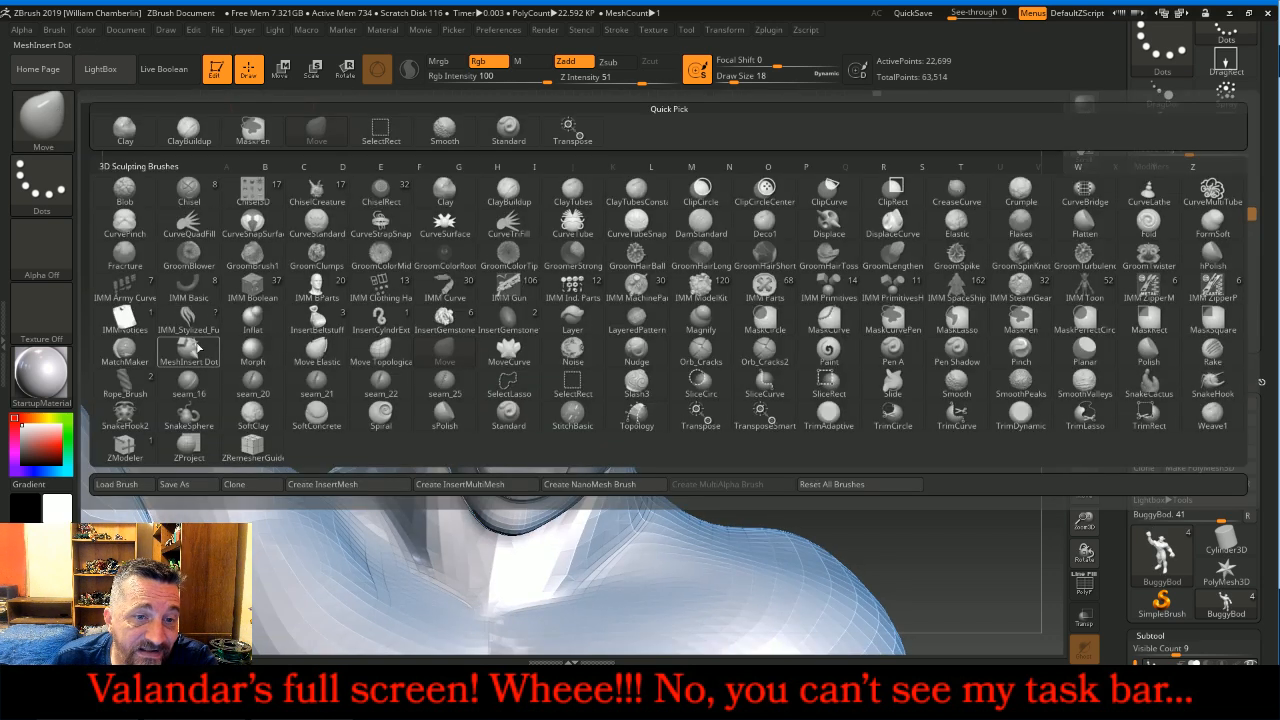
pyautogui.click(252, 318)
pyautogui.press('[')
pyautogui.press('[')
pyautogui.moveTo(495, 259); pyautogui.dragTo(487, 257)
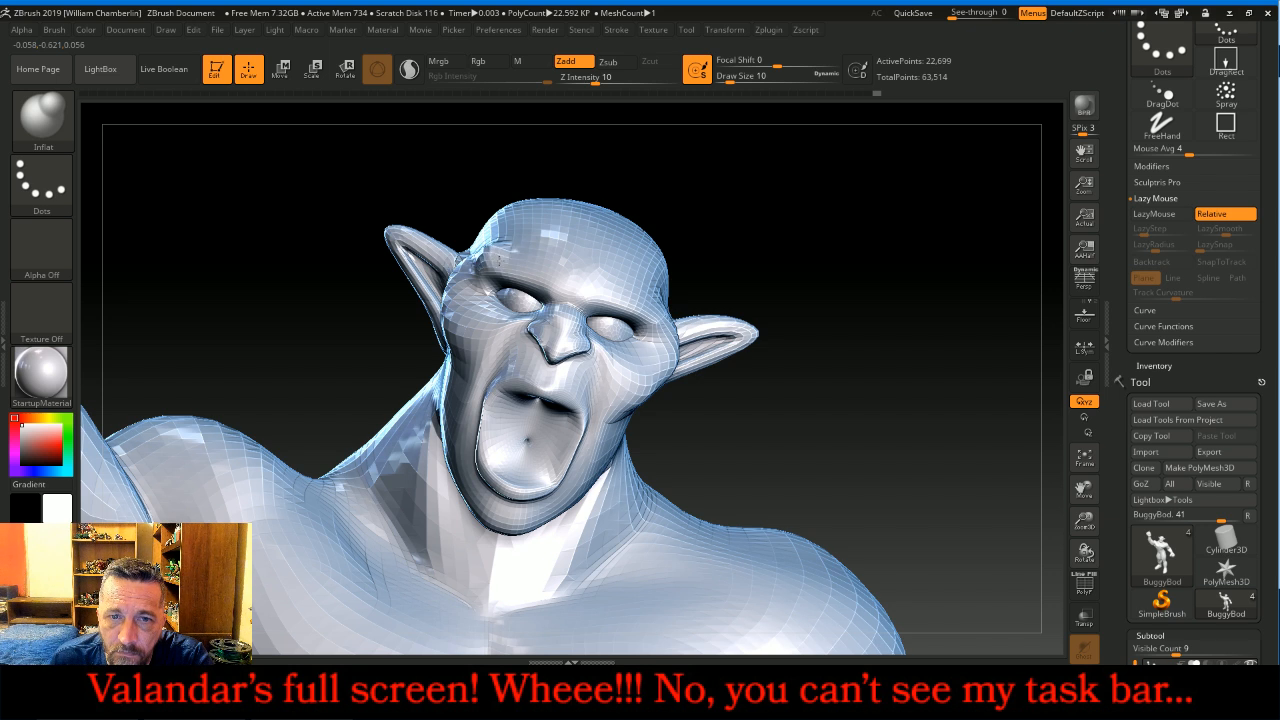
pyautogui.moveTo(515, 267)
pyautogui.mouseDown()
pyautogui.moveTo(551, 288)
pyautogui.moveTo(490, 251)
pyautogui.mouseUp()
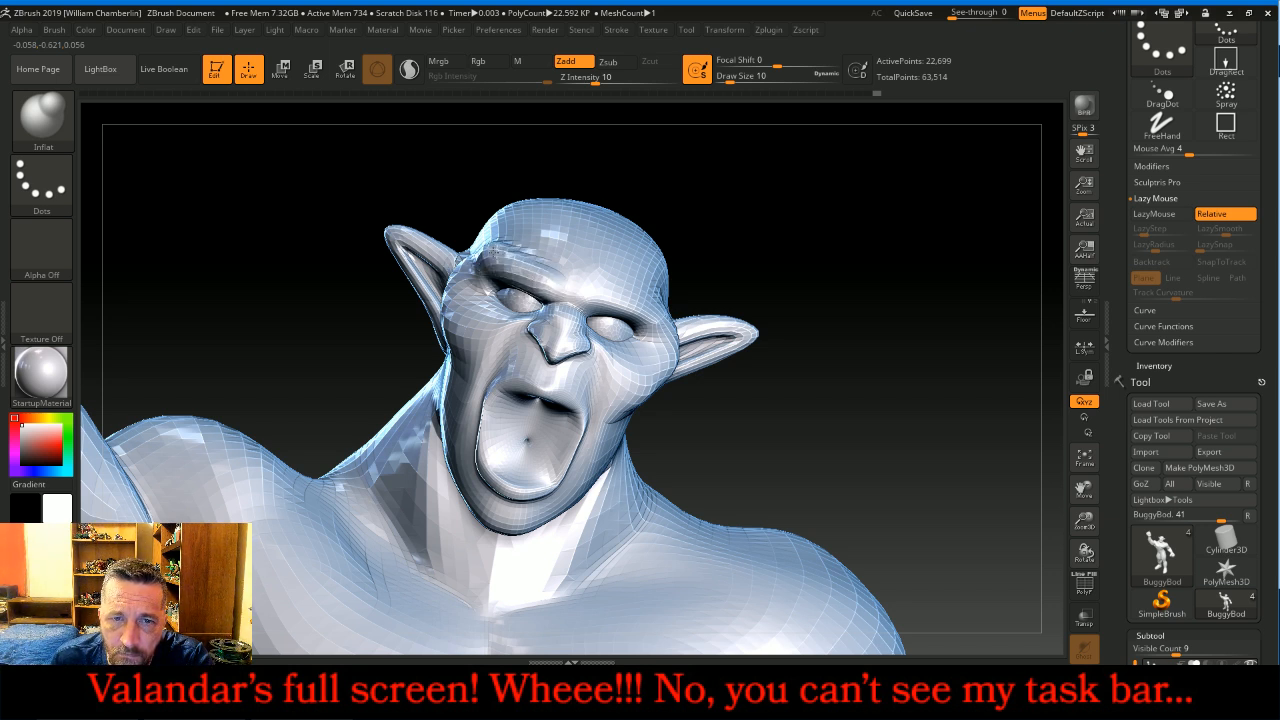
pyautogui.moveTo(800, 266); pyautogui.dragTo(685, 290)
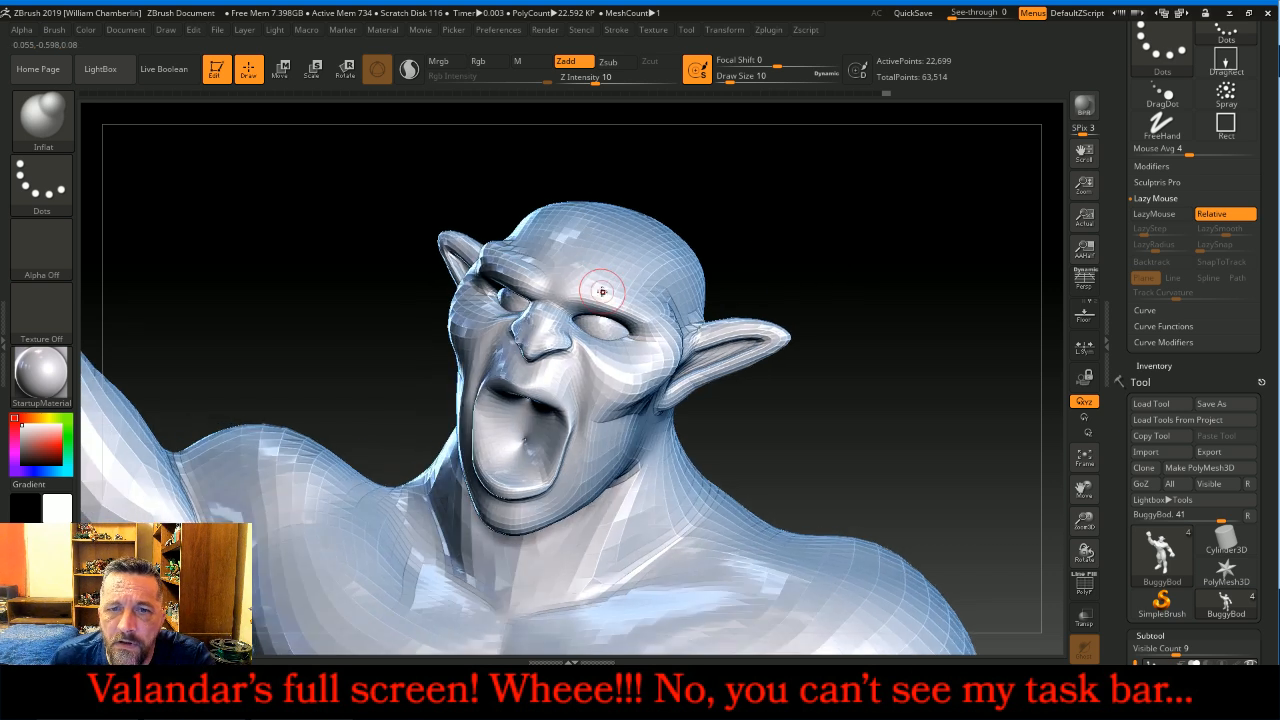
pyautogui.moveTo(582, 290)
pyautogui.mouseDown()
pyautogui.moveTo(661, 314)
pyautogui.moveTo(586, 290)
pyautogui.moveTo(650, 298)
pyautogui.mouseUp()
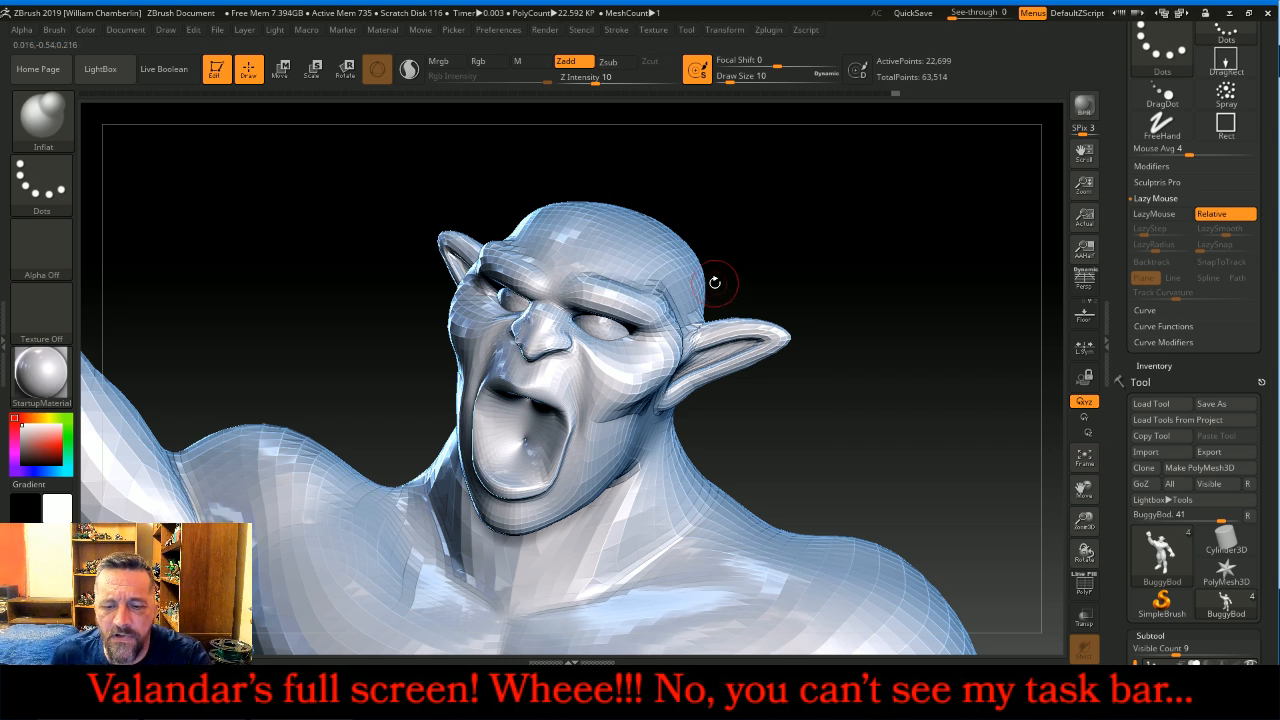
# Step: Set the Inflat brush's draw size to 22 and thicken the brows and lower forehead on both sides
pyautogui.press(']')
pyautogui.moveTo(826, 220); pyautogui.dragTo(834, 238)
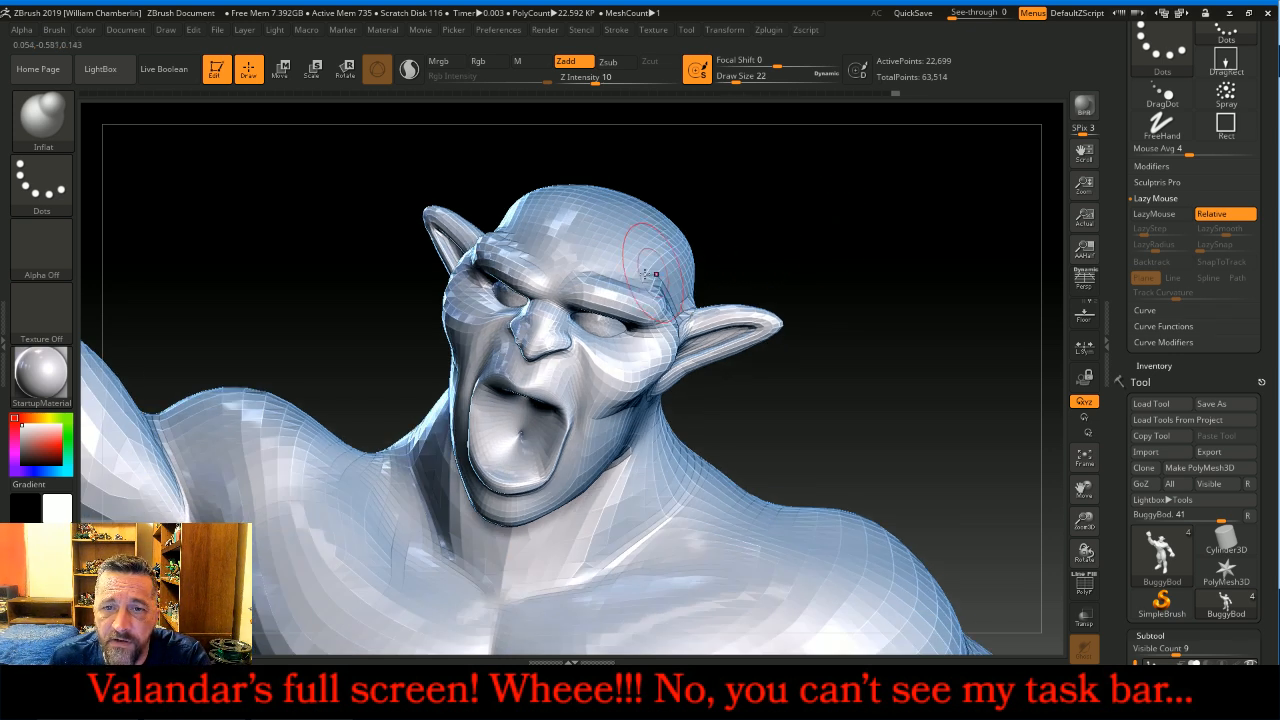
pyautogui.moveTo(592, 274); pyautogui.dragTo(652, 286)
pyautogui.moveTo(714, 243); pyautogui.dragTo(837, 243)
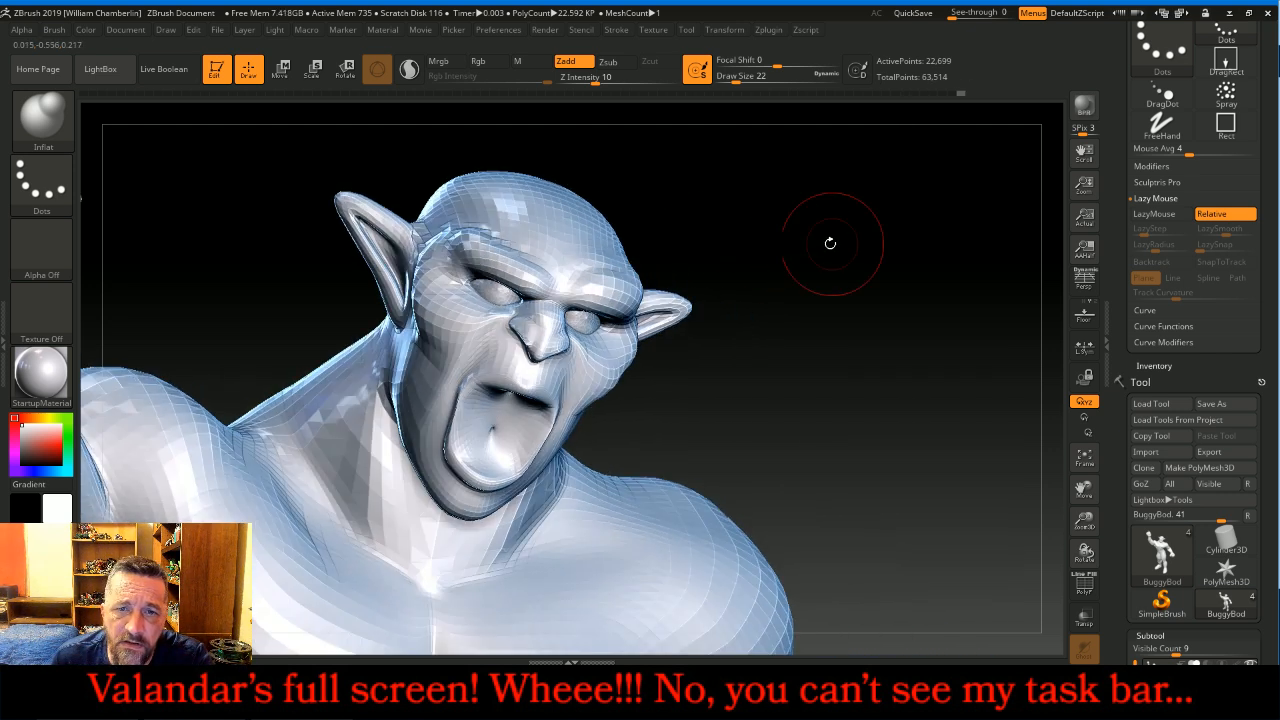
pyautogui.moveTo(468, 230); pyautogui.dragTo(570, 280)
# Step: Reshape the brow and forehead above the figure's right eye into a scowl with the Move brush at draw size 18
pyautogui.moveTo(857, 334)
pyautogui.mouseDown()
pyautogui.moveTo(860, 297)
pyautogui.moveTo(922, 285)
pyautogui.mouseUp()
pyautogui.click(42, 118)
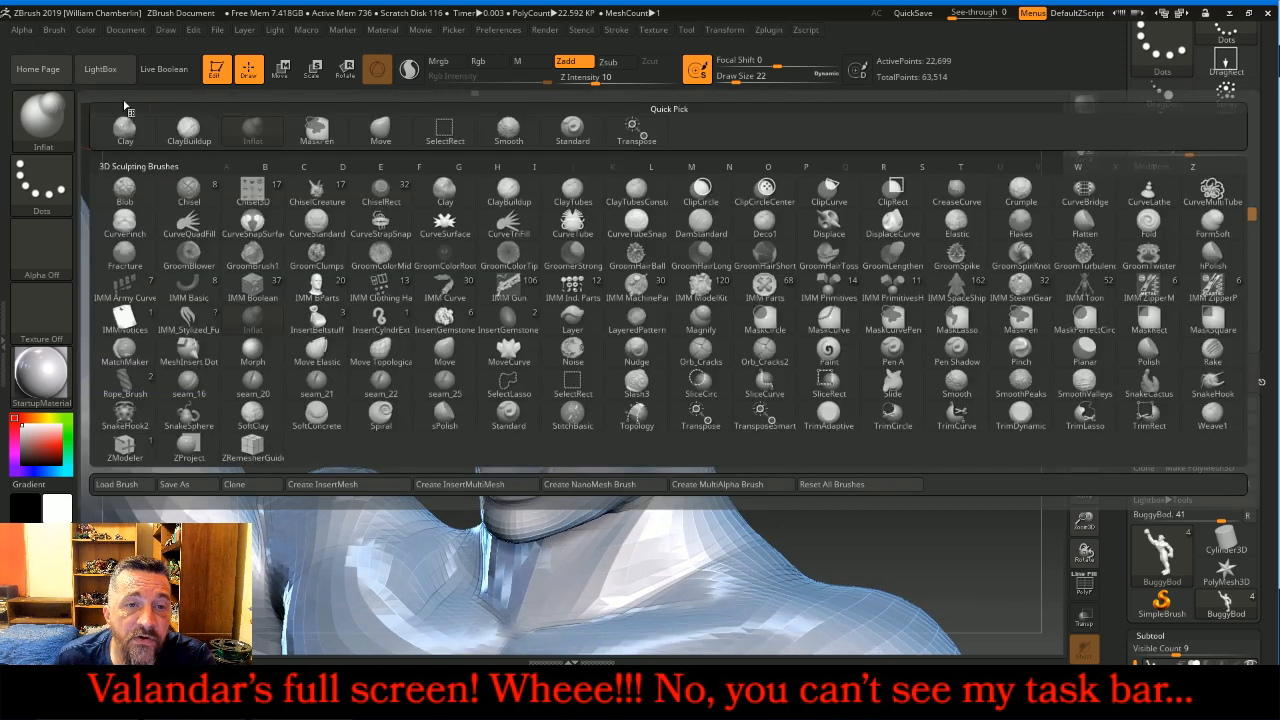
pyautogui.click(380, 128)
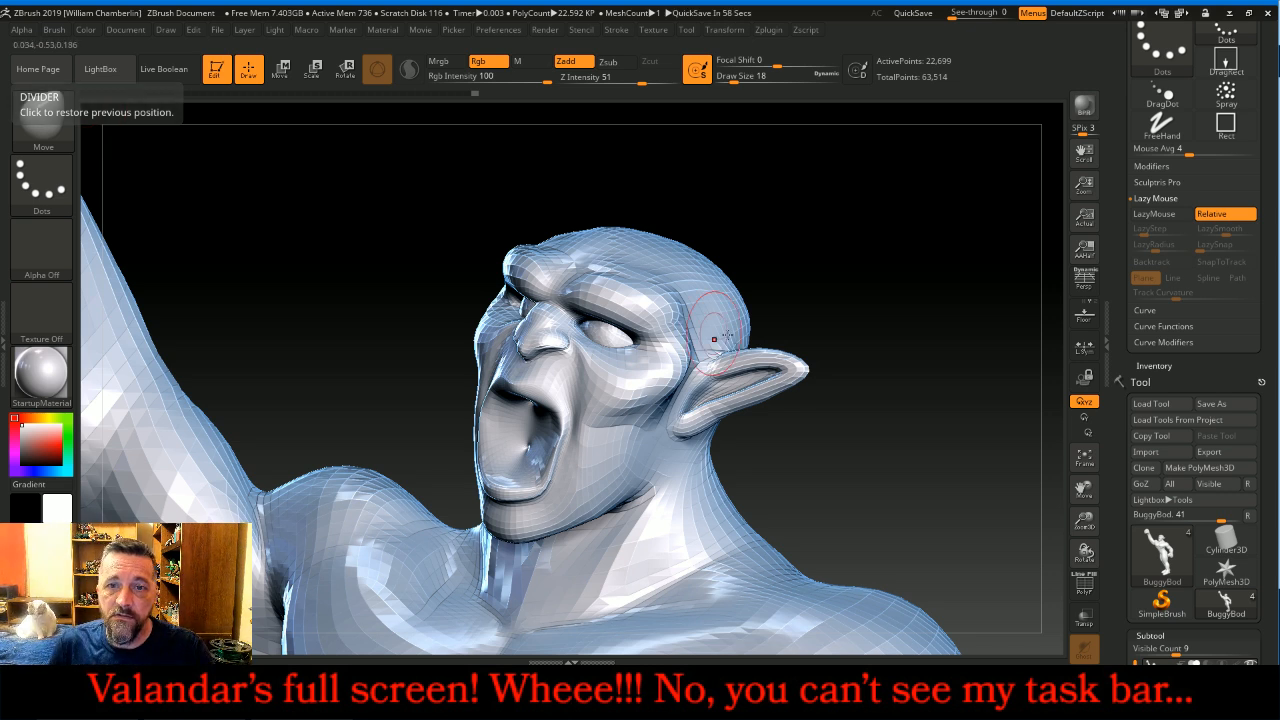
pyautogui.moveTo(860, 291); pyautogui.dragTo(922, 267)
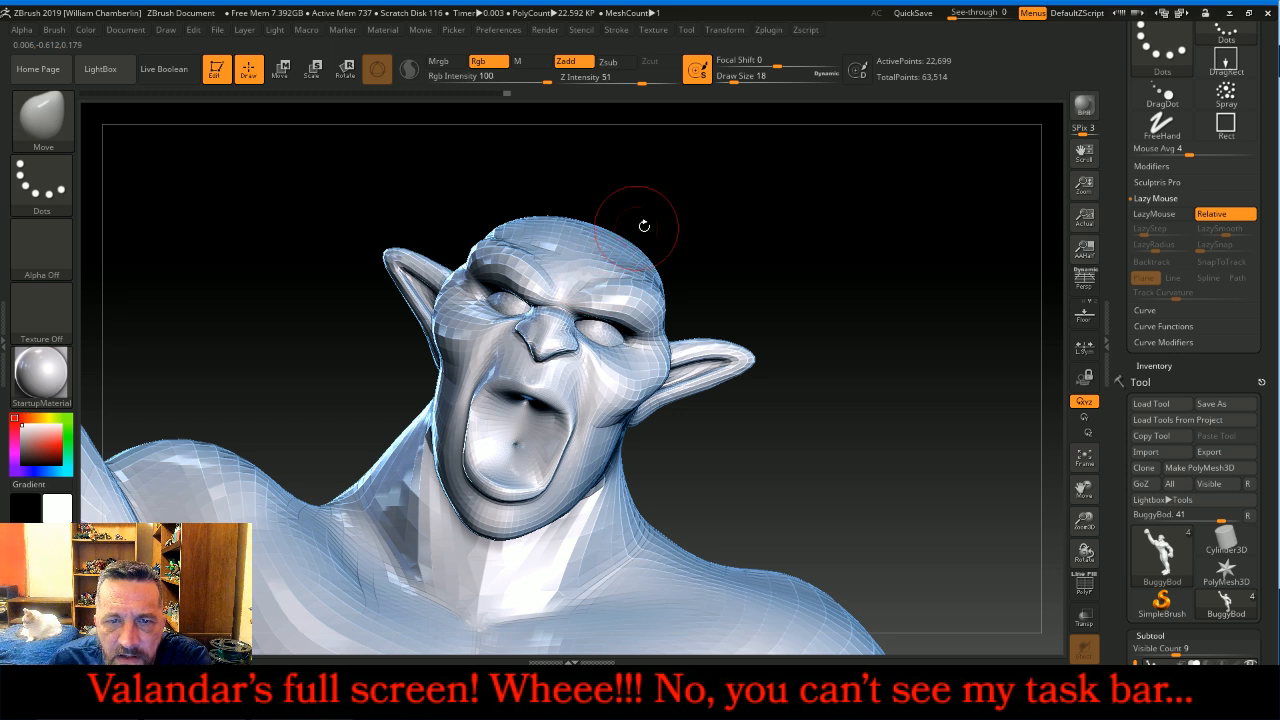
pyautogui.moveTo(699, 221); pyautogui.dragTo(740, 218)
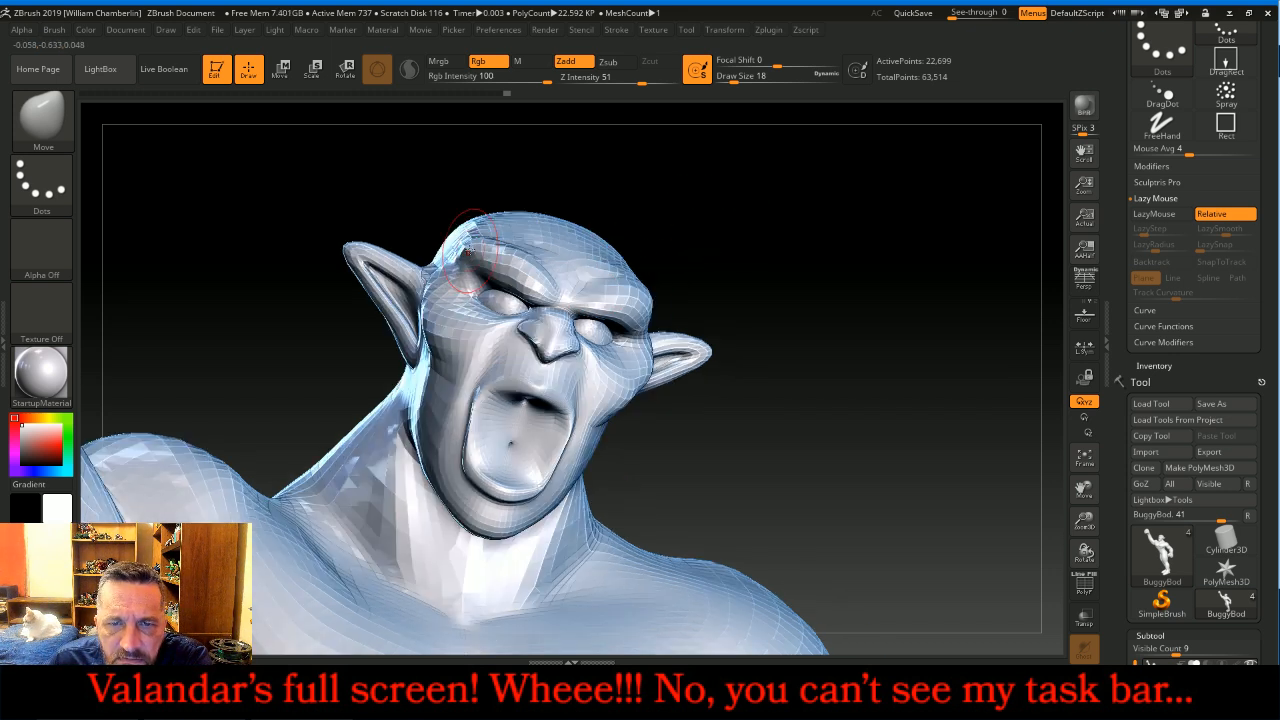
pyautogui.moveTo(500, 240); pyautogui.dragTo(520, 262)
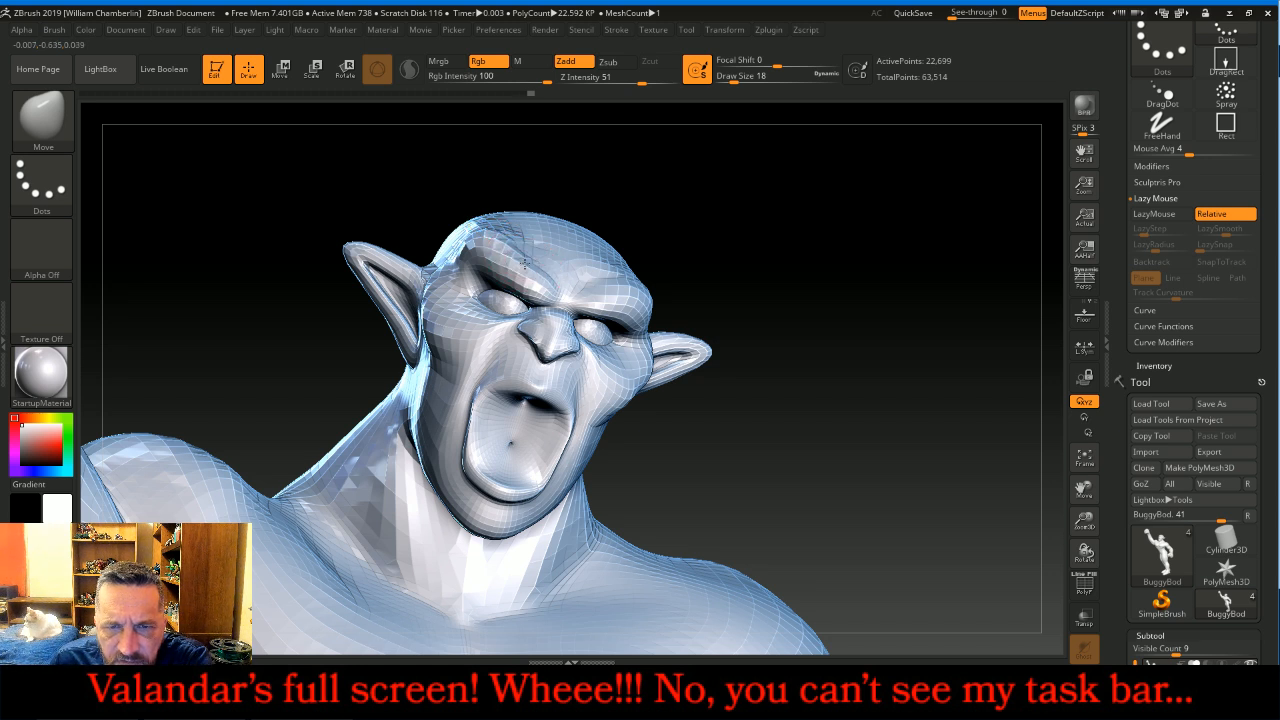
# Step: Shape the brow above the figure's left eye to match and refine the front of the brow in profile with the Move brush
pyautogui.moveTo(815, 350); pyautogui.dragTo(784, 340)
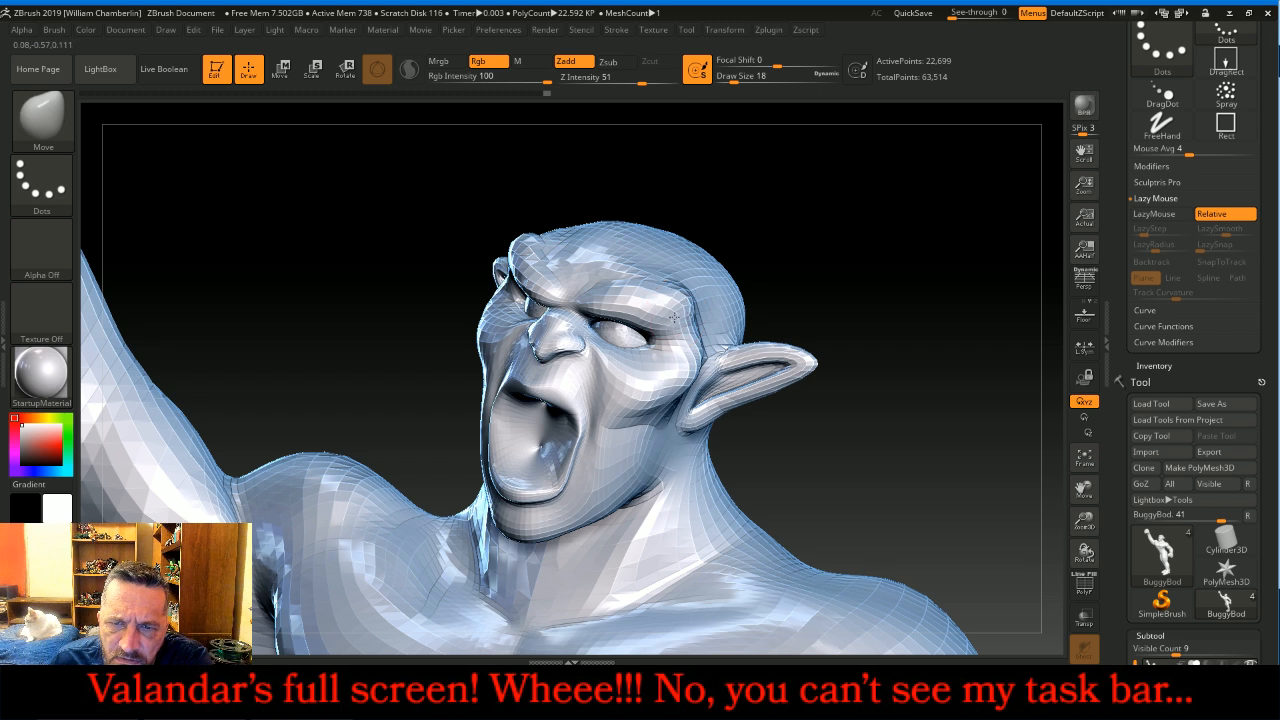
pyautogui.moveTo(672, 302)
pyautogui.mouseDown()
pyautogui.moveTo(660, 314)
pyautogui.moveTo(669, 291)
pyautogui.moveTo(584, 281)
pyautogui.mouseUp()
pyautogui.moveTo(935, 252); pyautogui.dragTo(864, 251)
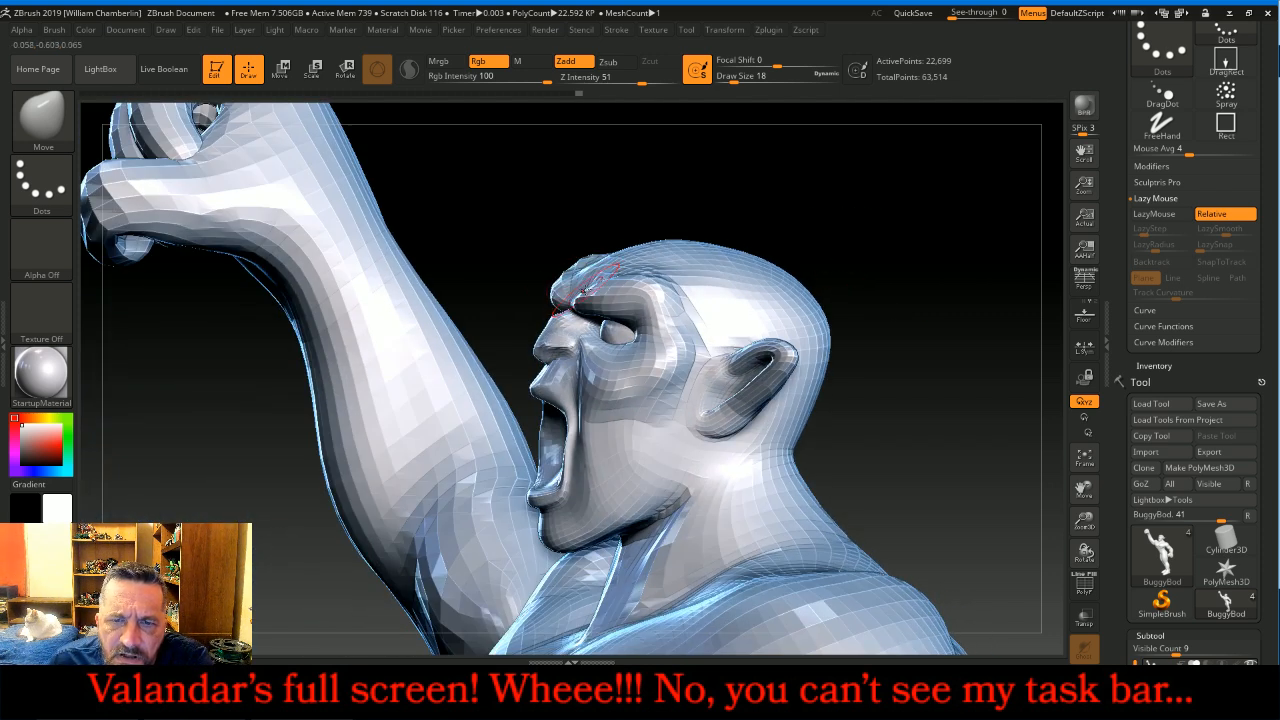
pyautogui.moveTo(575, 297); pyautogui.dragTo(568, 300)
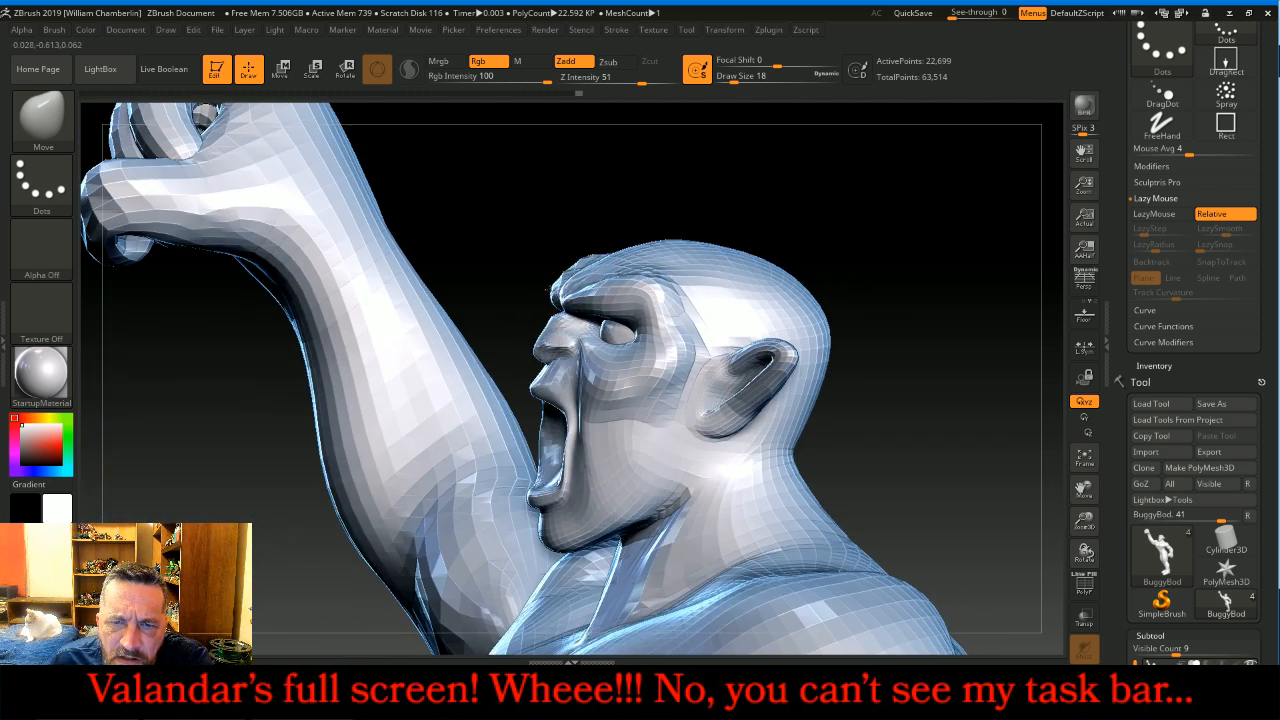
pyautogui.moveTo(786, 189)
pyautogui.mouseDown()
pyautogui.moveTo(877, 200)
pyautogui.moveTo(923, 229)
pyautogui.moveTo(881, 216)
pyautogui.moveTo(891, 223)
pyautogui.mouseUp()
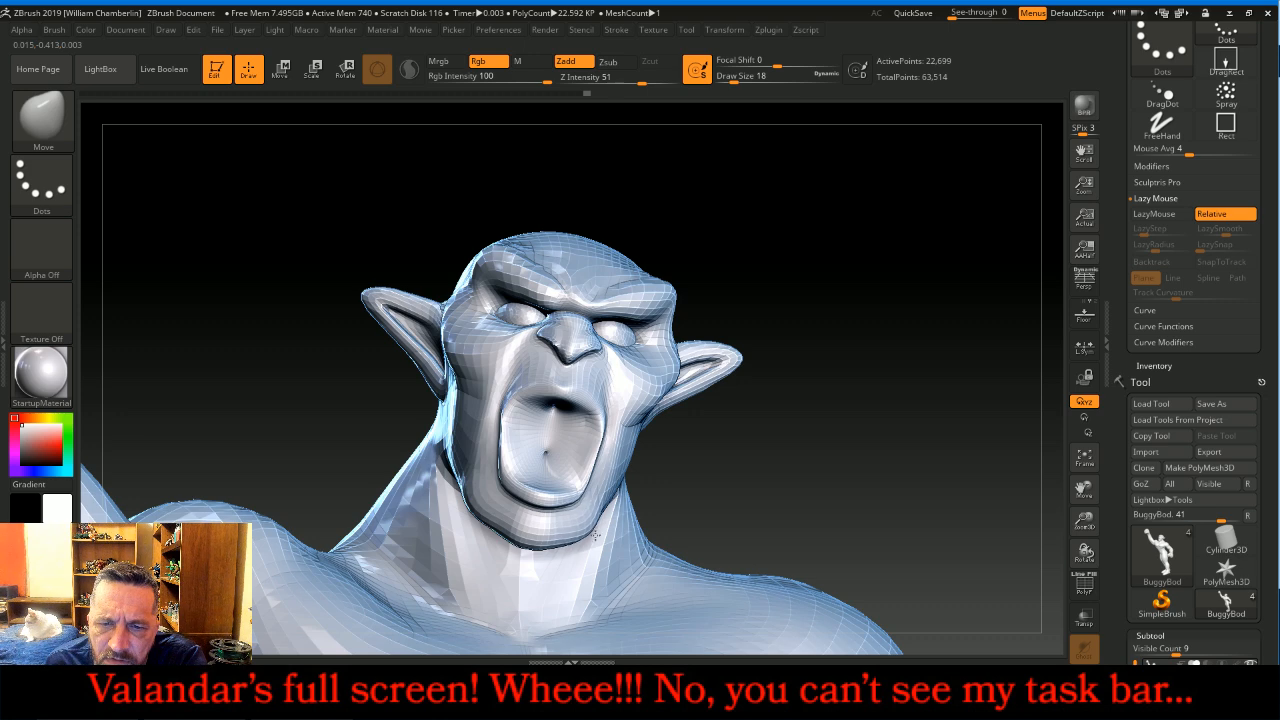
# Step: Set the Move brush's draw size to 46 and pull the upper lip, lower lip and chin forward into a protruding muzzle
pyautogui.moveTo(1014, 426); pyautogui.dragTo(954, 415)
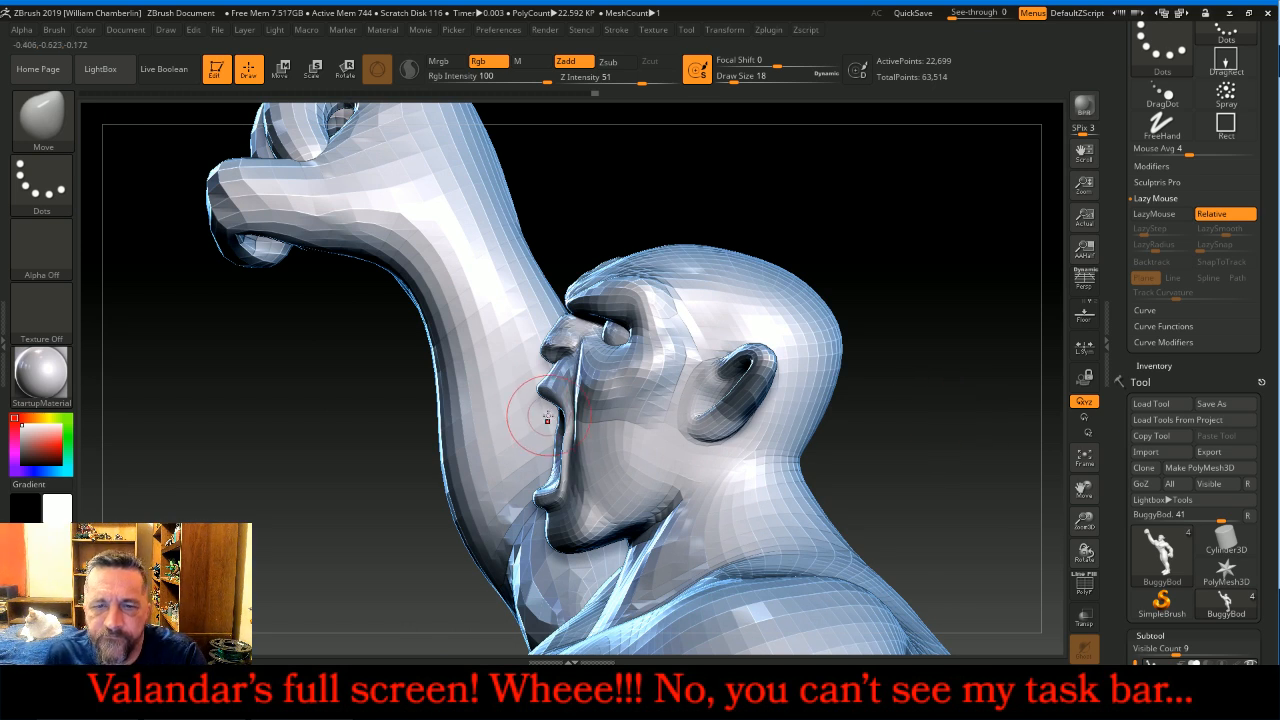
pyautogui.press(']')
pyautogui.press(']')
pyautogui.press(']')
pyautogui.press(']')
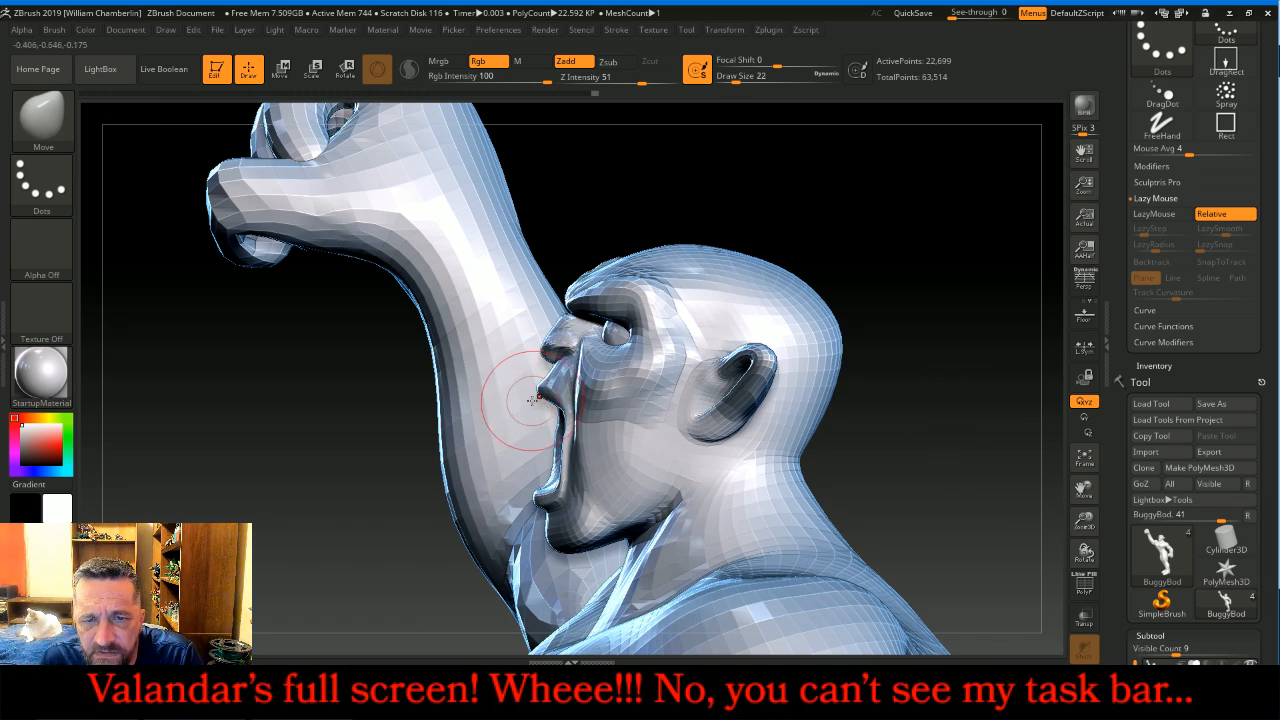
pyautogui.press('[')
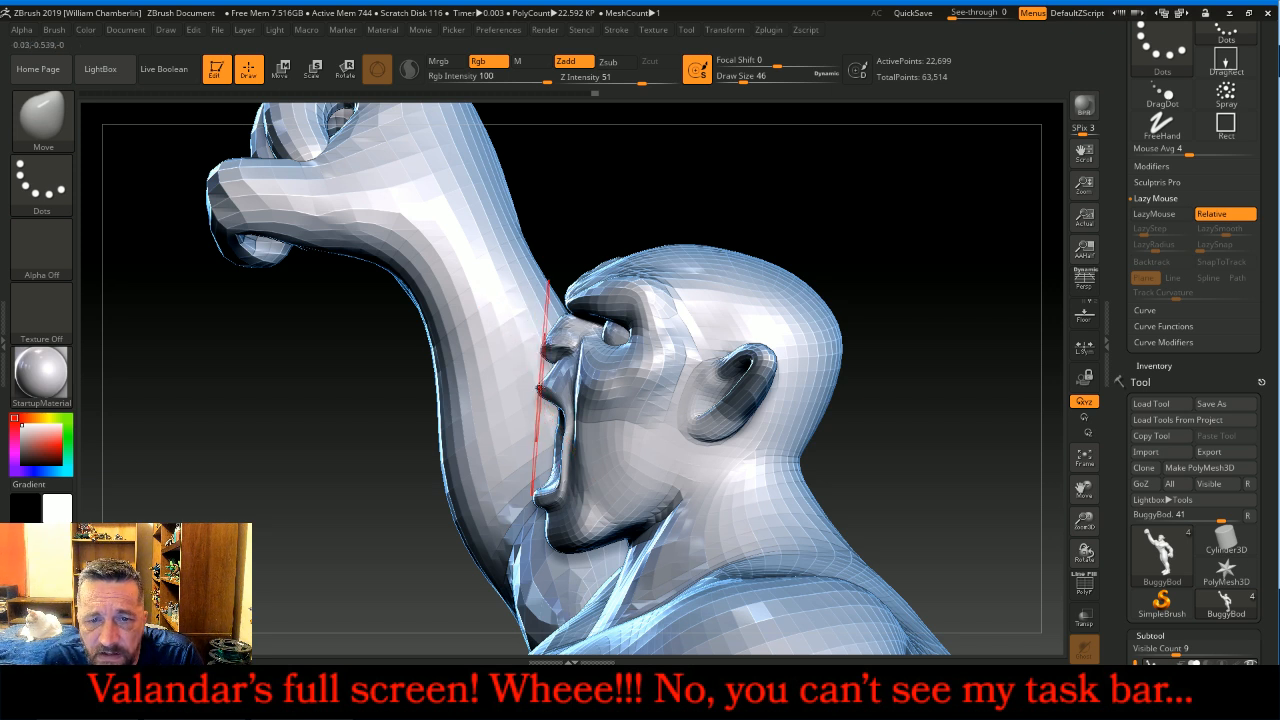
pyautogui.moveTo(548, 390)
pyautogui.mouseDown(button='right')
pyautogui.moveTo(514, 300)
pyautogui.moveTo(649, 189)
pyautogui.moveTo(571, 245)
pyautogui.mouseUp(button='right')
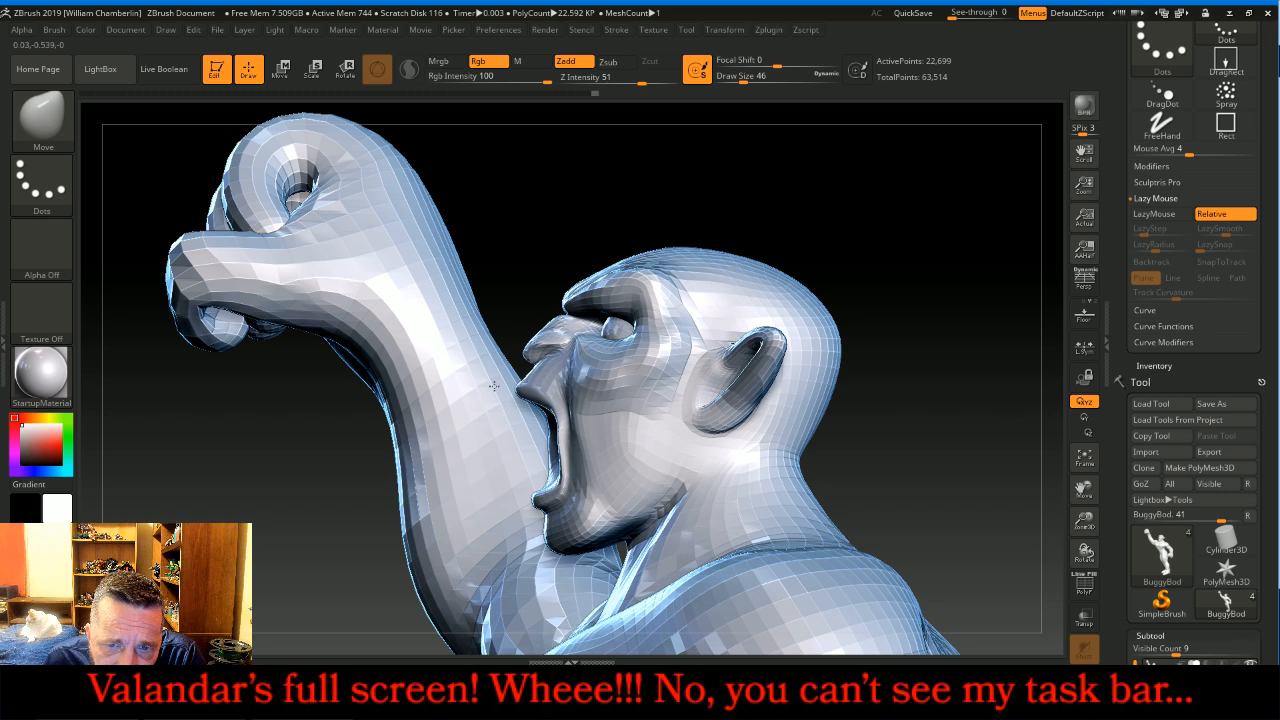
pyautogui.moveTo(485, 386); pyautogui.dragTo(486, 381)
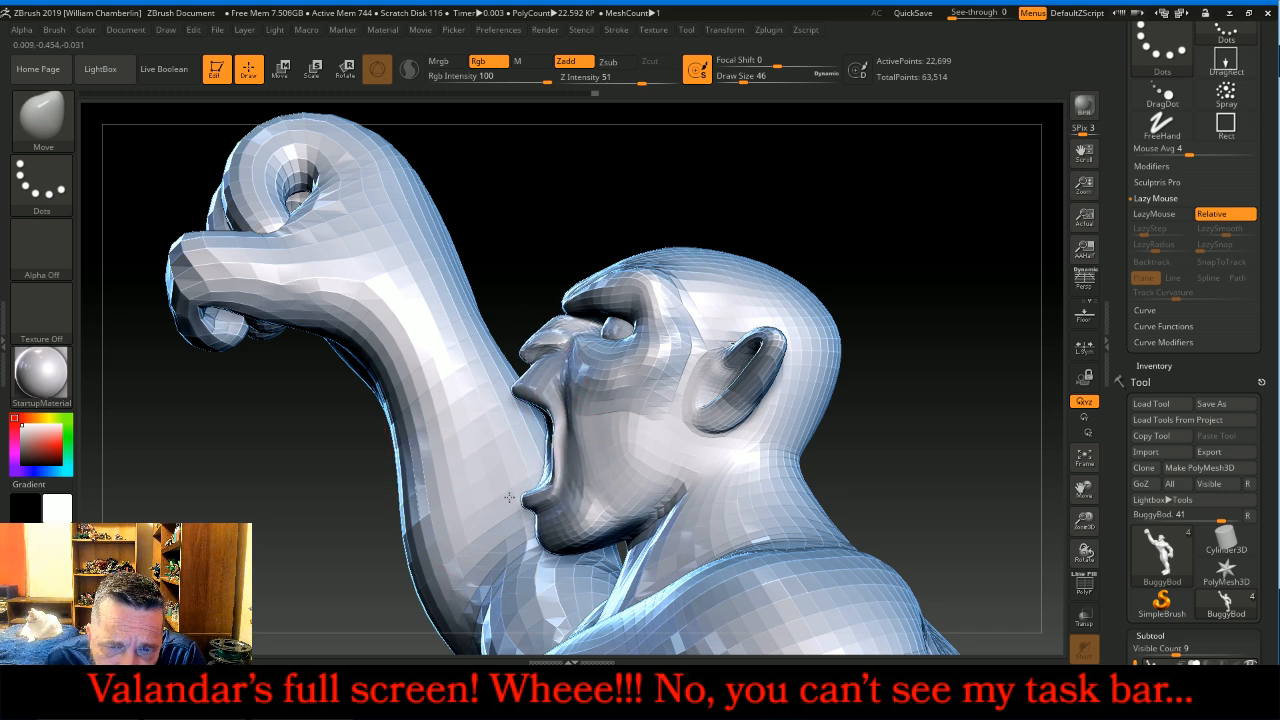
pyautogui.moveTo(559, 446); pyautogui.dragTo(556, 449)
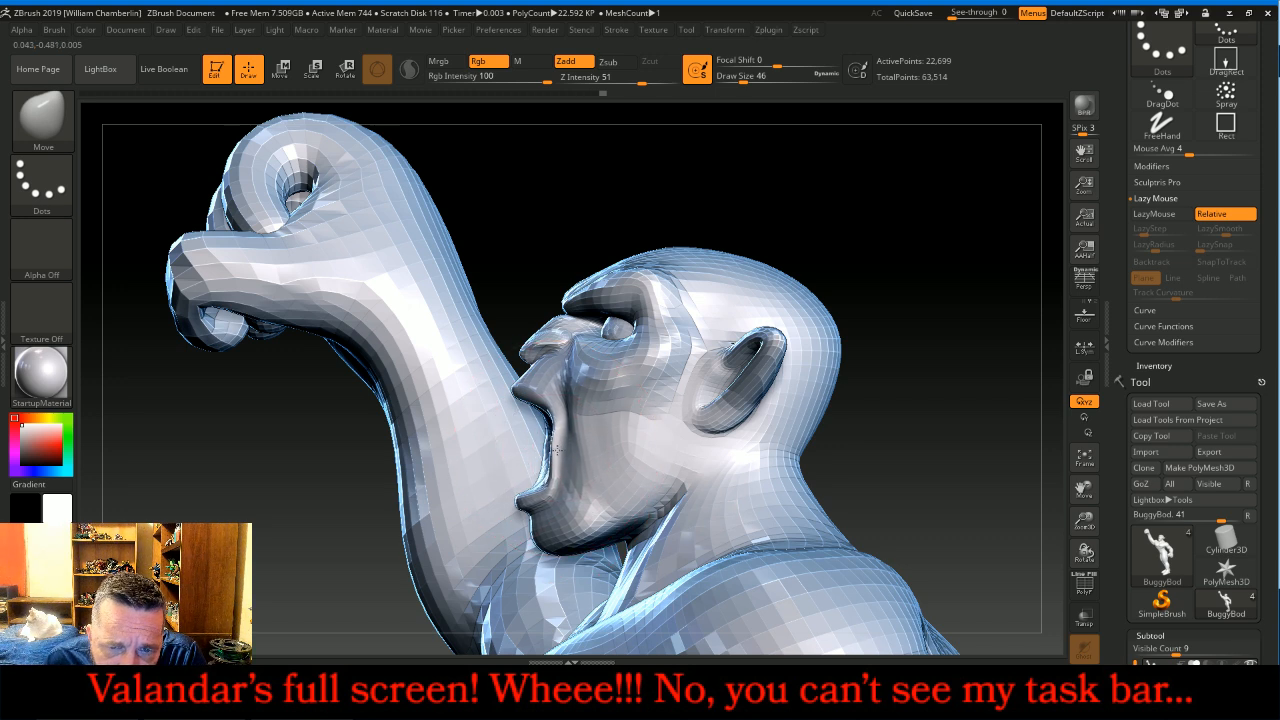
pyautogui.moveTo(850, 320); pyautogui.dragTo(906, 329)
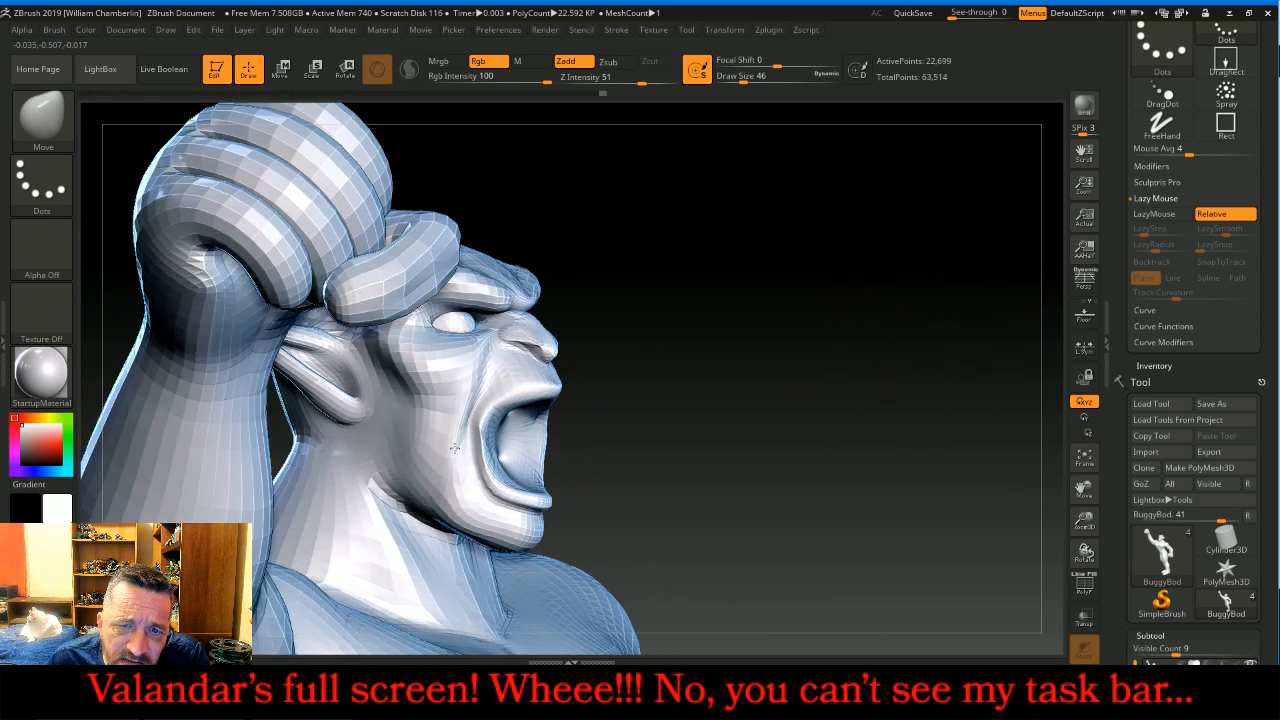
pyautogui.moveTo(840, 370); pyautogui.dragTo(918, 386)
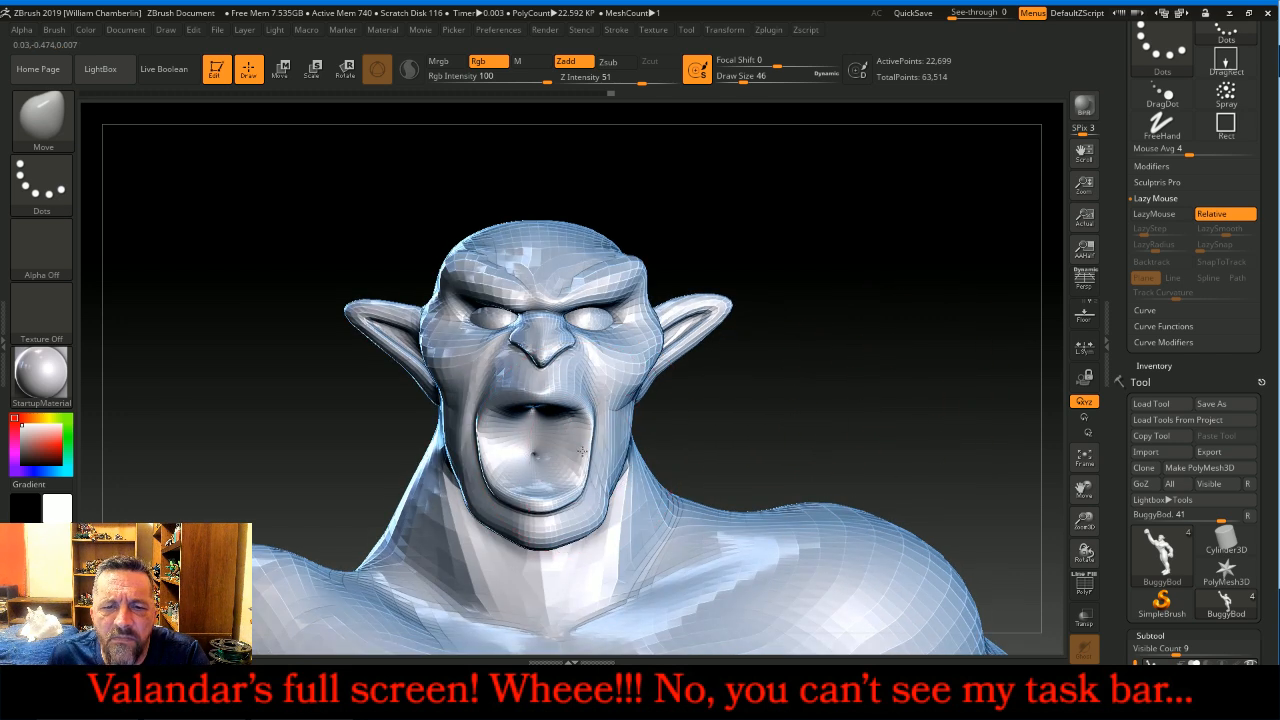
pyautogui.moveTo(900, 371); pyautogui.dragTo(931, 334)
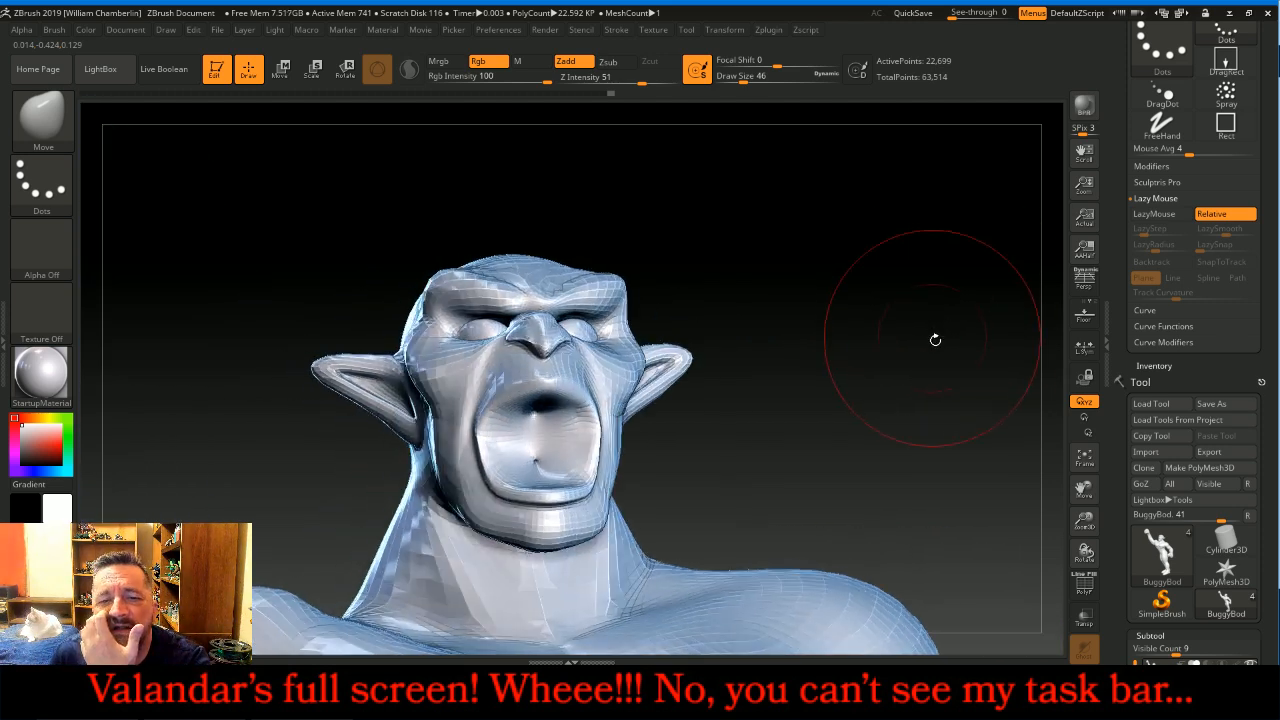
# Step: Smooth the crotch, inner thighs and hips of the whole figure with the Smooth brush at draw size 46 and intensity 24
pyautogui.click(1084, 457)
pyautogui.moveTo(1000, 481); pyautogui.dragTo(958, 430)
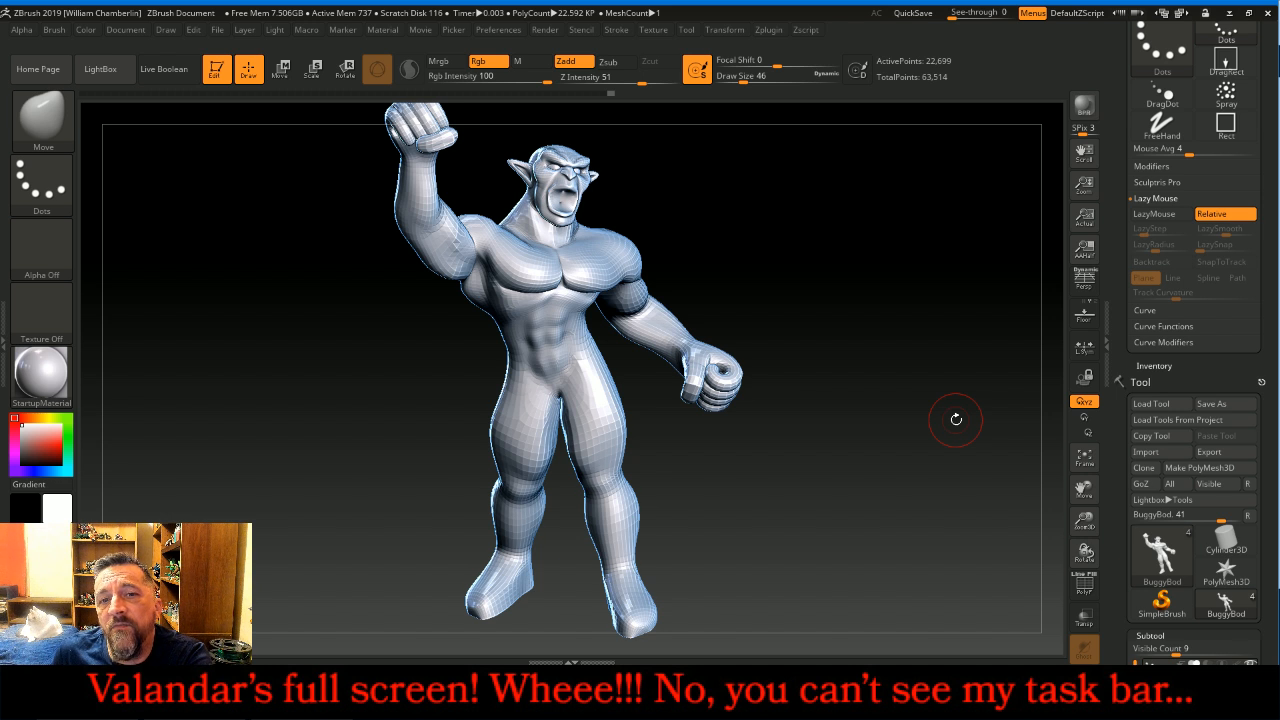
pyautogui.moveTo(924, 383)
pyautogui.mouseDown()
pyautogui.moveTo(923, 366)
pyautogui.moveTo(937, 375)
pyautogui.moveTo(923, 361)
pyautogui.mouseUp()
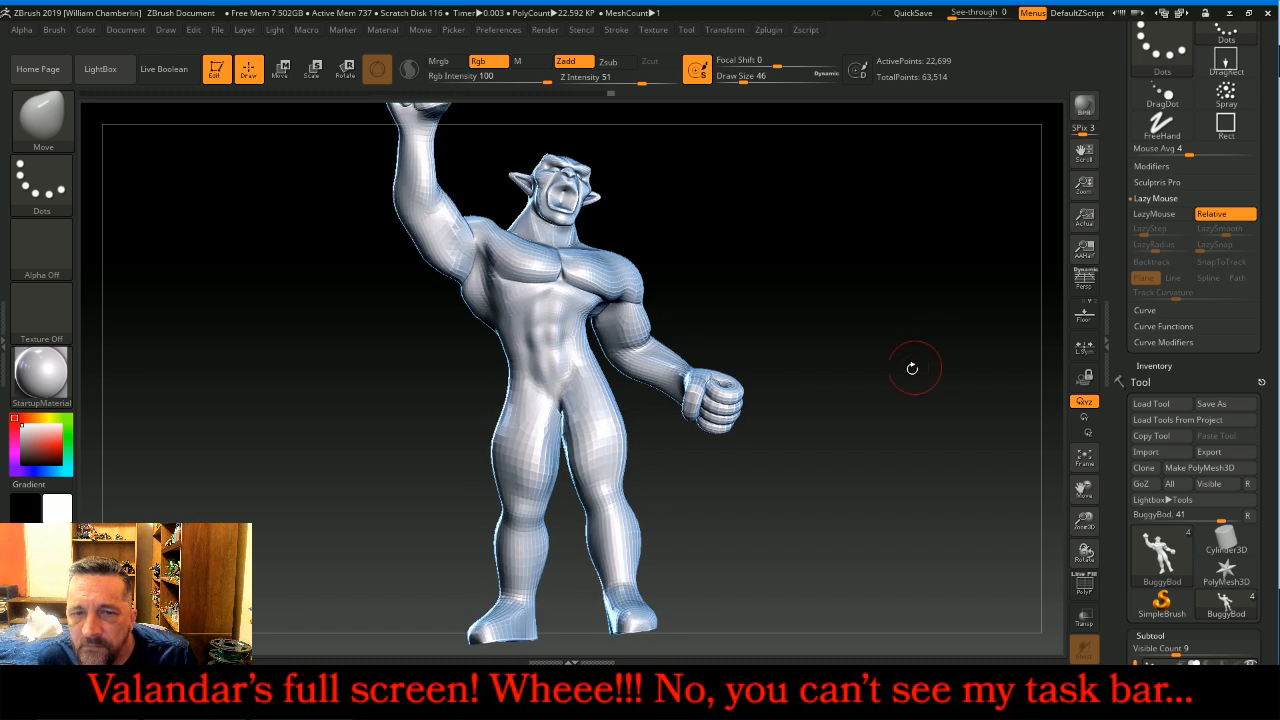
pyautogui.keyDown('shift'); pyautogui.moveTo(561, 394); pyautogui.dragTo(551, 444); pyautogui.keyUp('shift')
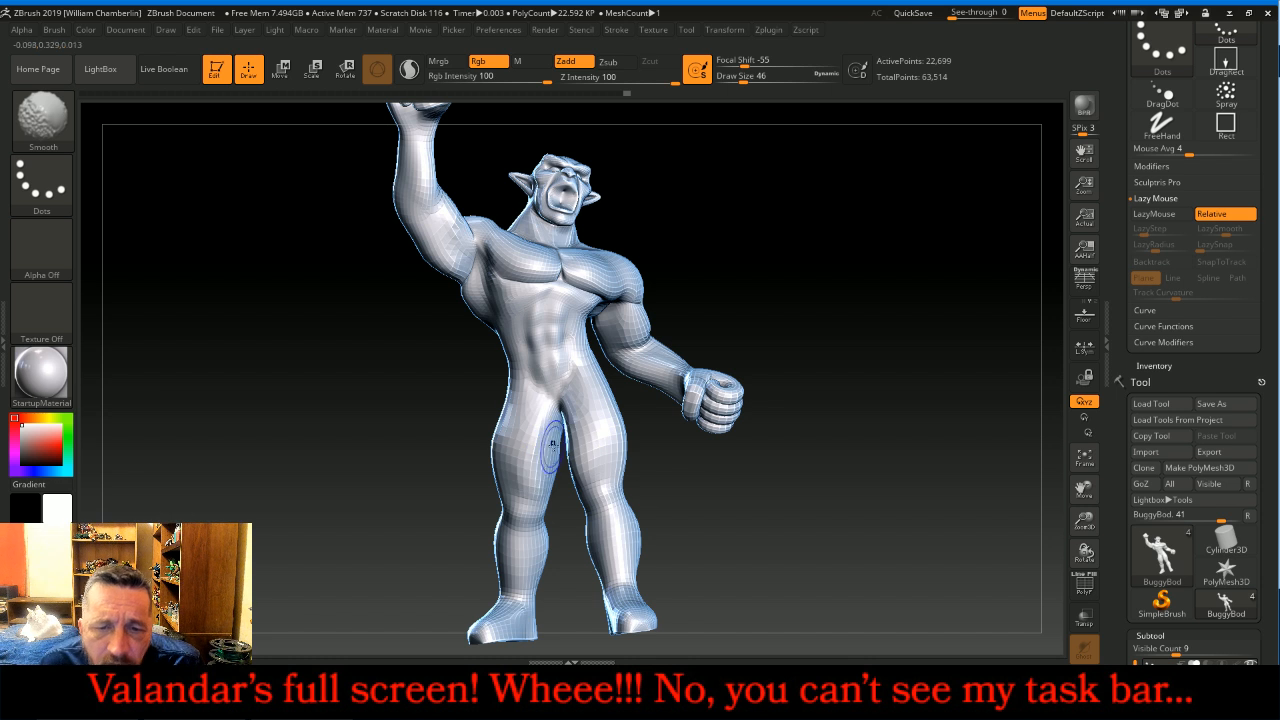
pyautogui.press('ctrl')
pyautogui.press('shift')
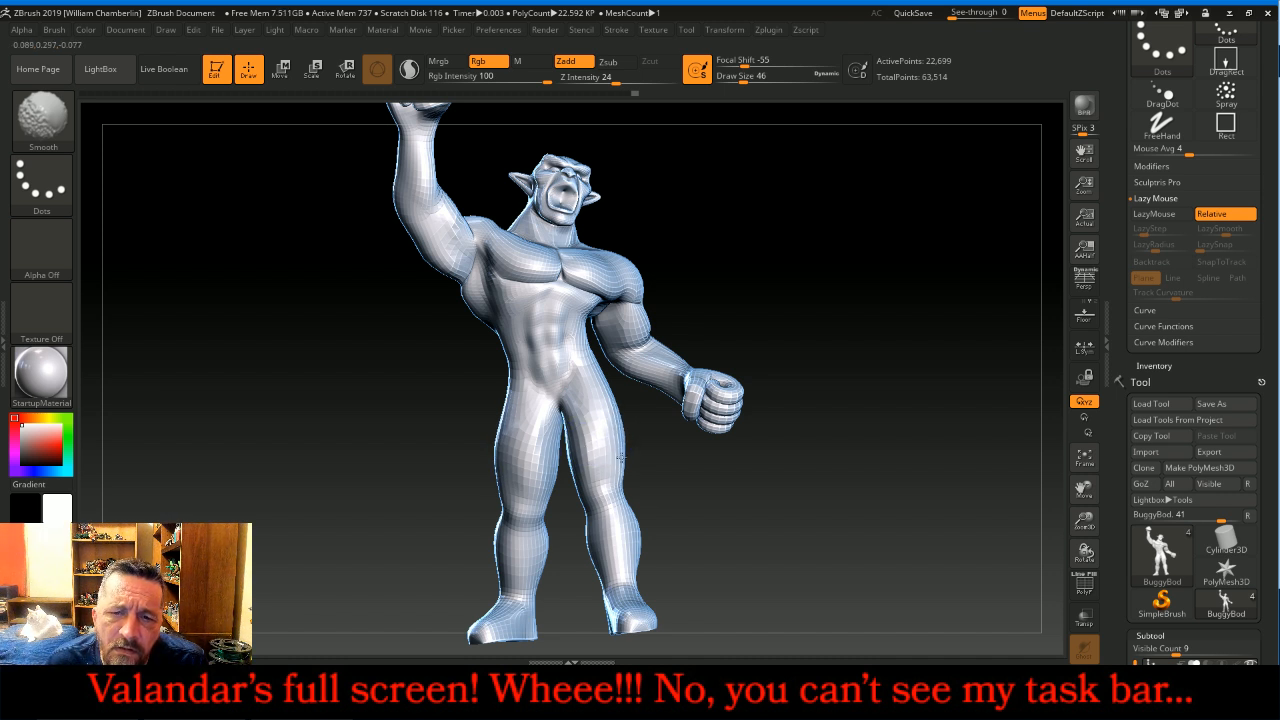
pyautogui.moveTo(888, 290); pyautogui.dragTo(835, 292)
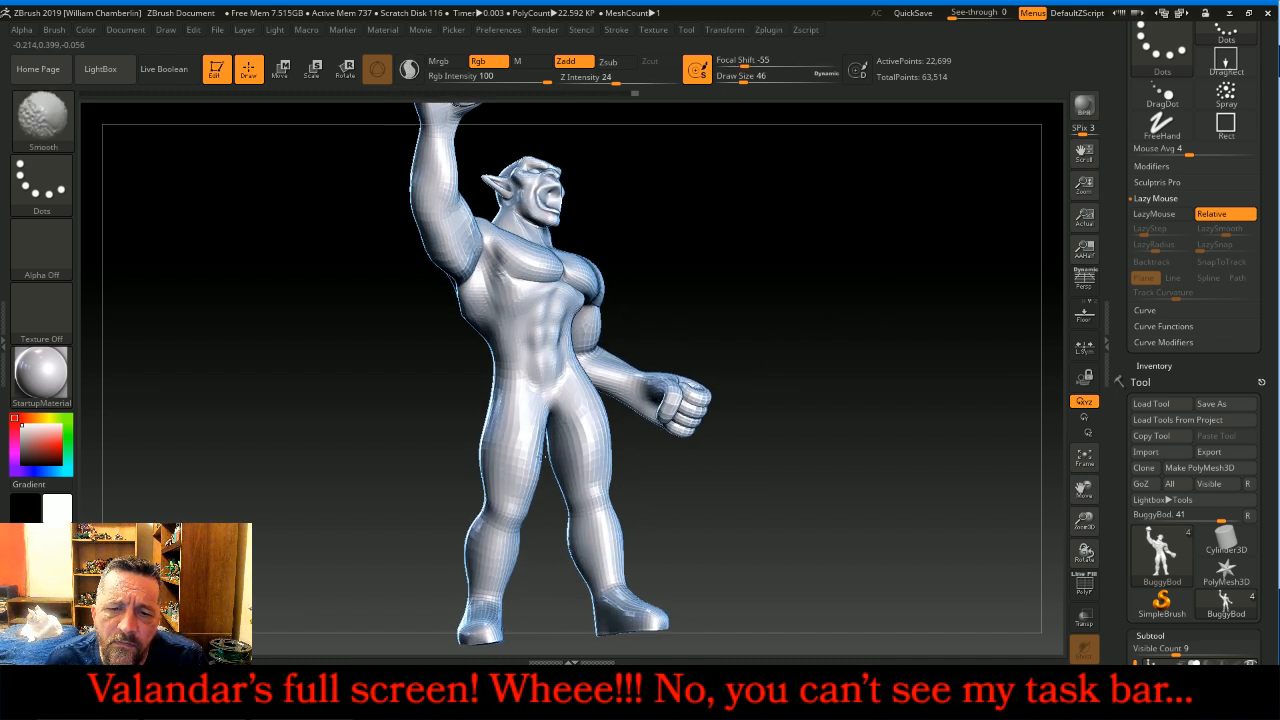
pyautogui.moveTo(420, 442); pyautogui.dragTo(460, 440)
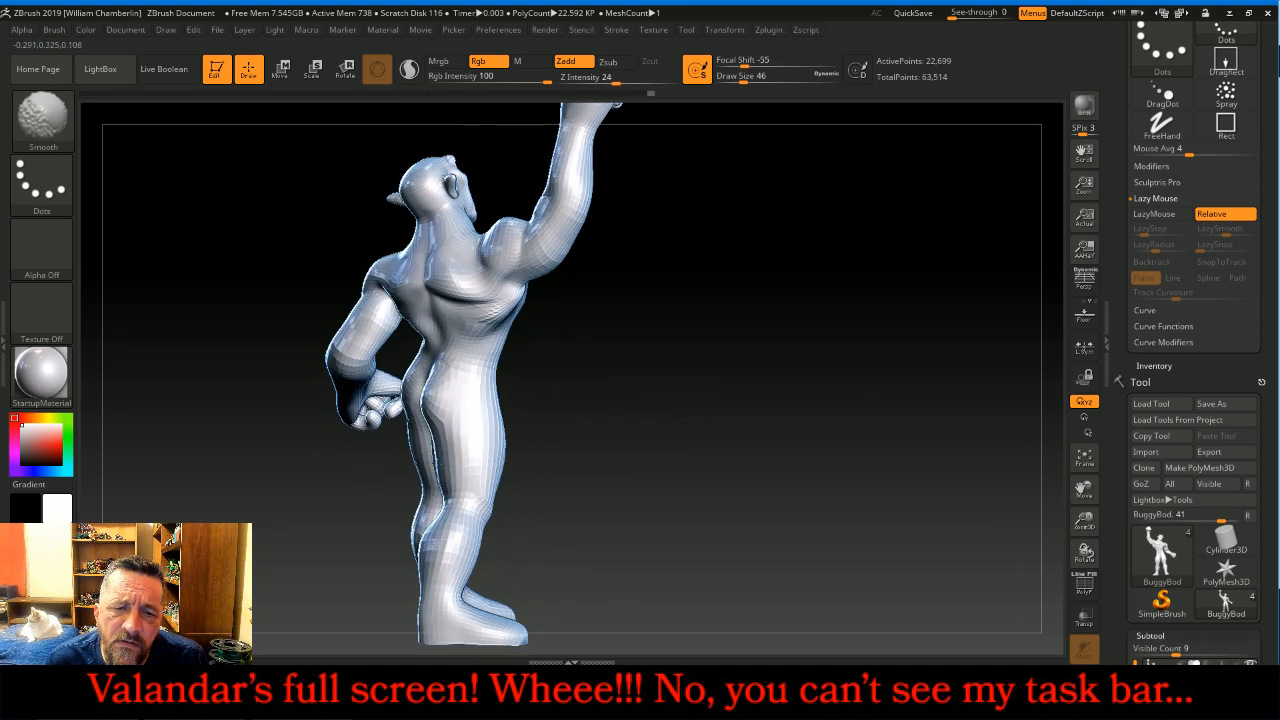
# Step: Build up the figure's buttocks with the Inflat brush at intensity 10, using draw sizes from 22 up to 82
pyautogui.moveTo(654, 386)
pyautogui.mouseDown()
pyautogui.moveTo(449, 451)
pyautogui.moveTo(362, 455)
pyautogui.mouseUp()
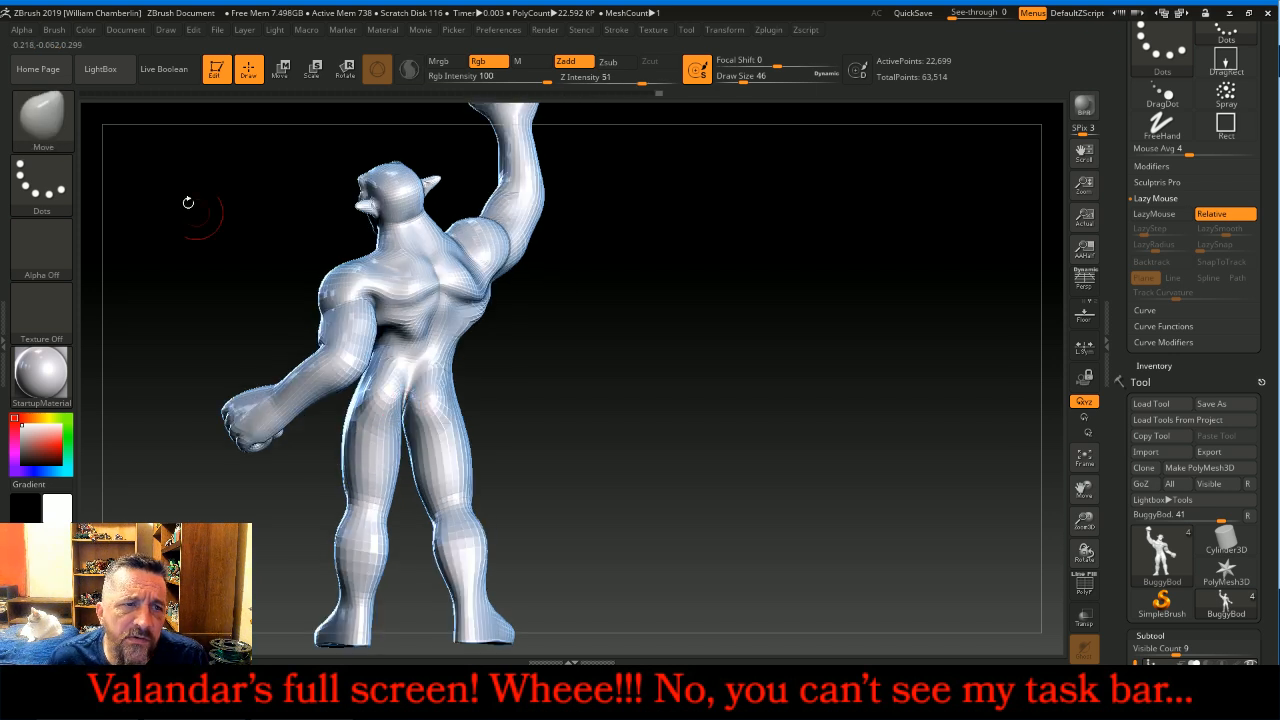
pyautogui.click(46, 112)
pyautogui.click(258, 128)
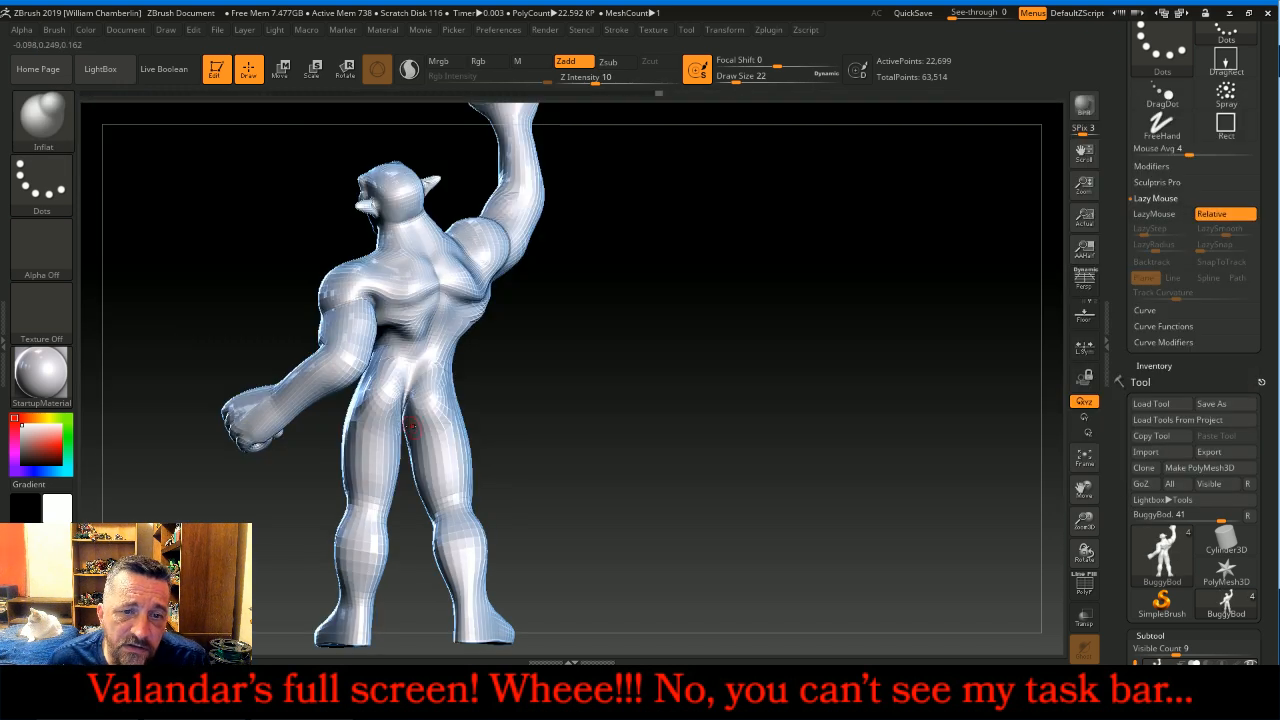
pyautogui.moveTo(409, 383); pyautogui.dragTo(404, 400)
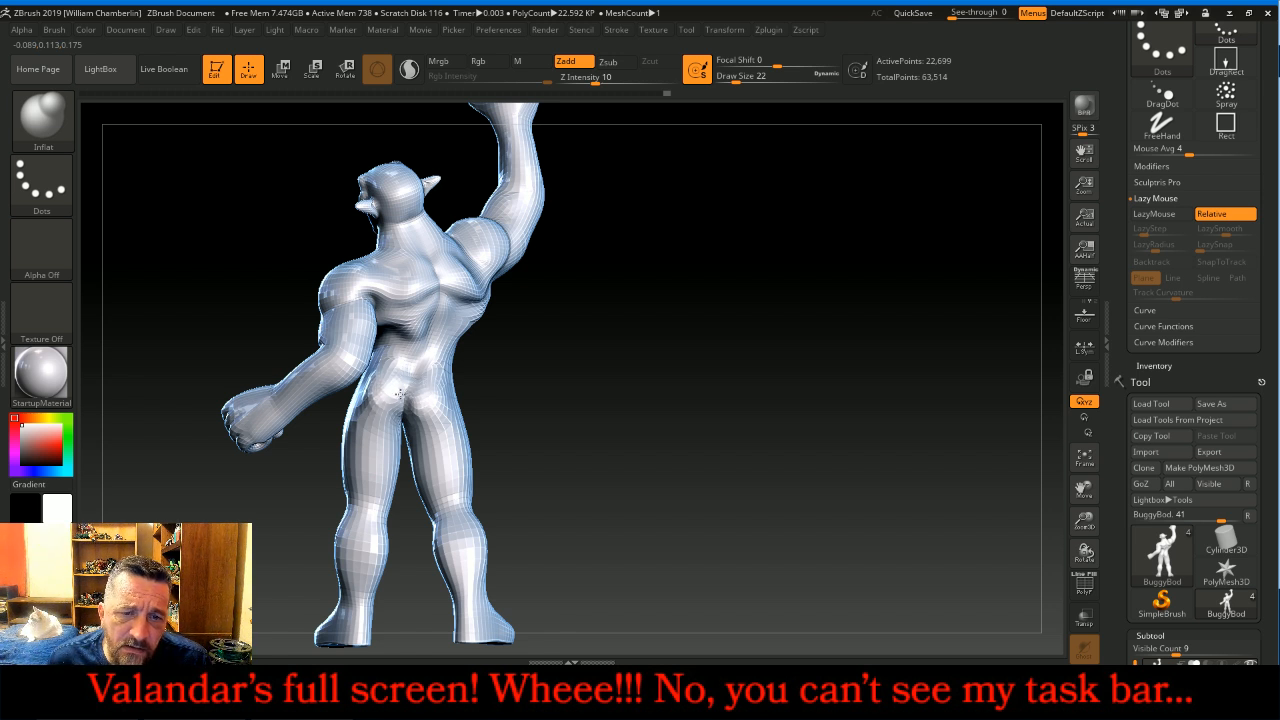
pyautogui.moveTo(608, 438)
pyautogui.mouseDown()
pyautogui.moveTo(572, 429)
pyautogui.moveTo(581, 434)
pyautogui.mouseUp()
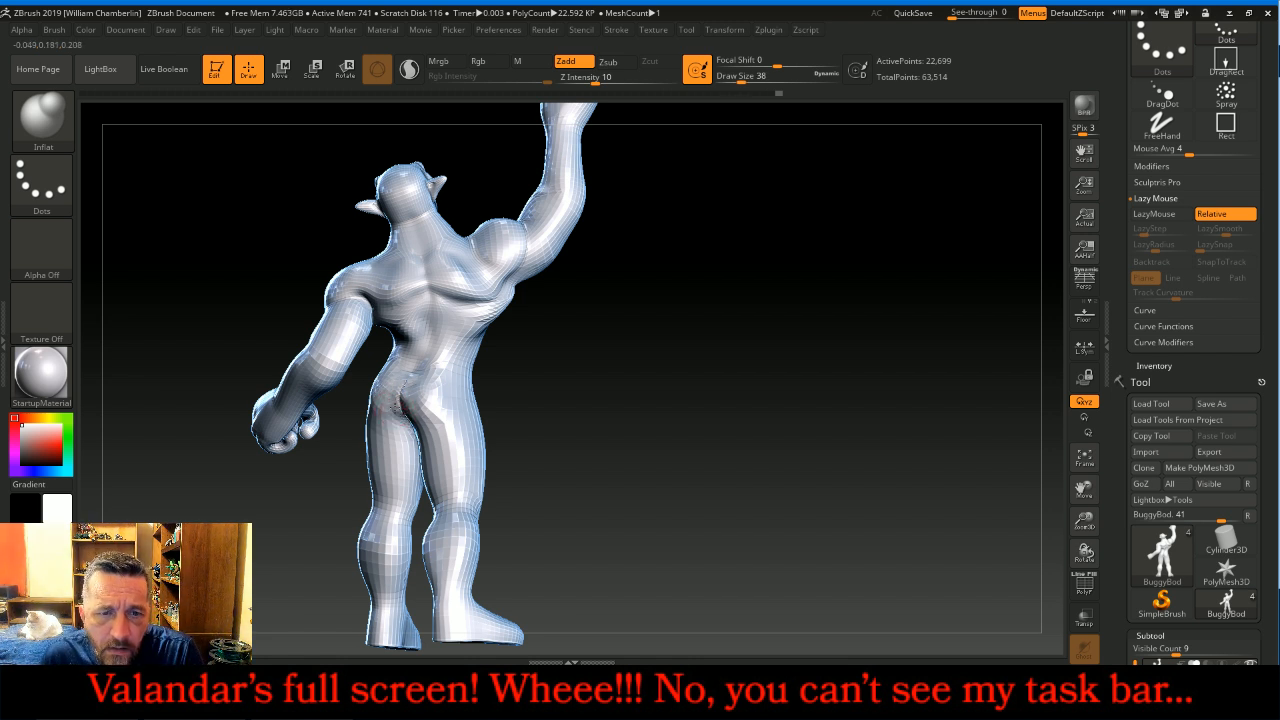
pyautogui.press('shift')
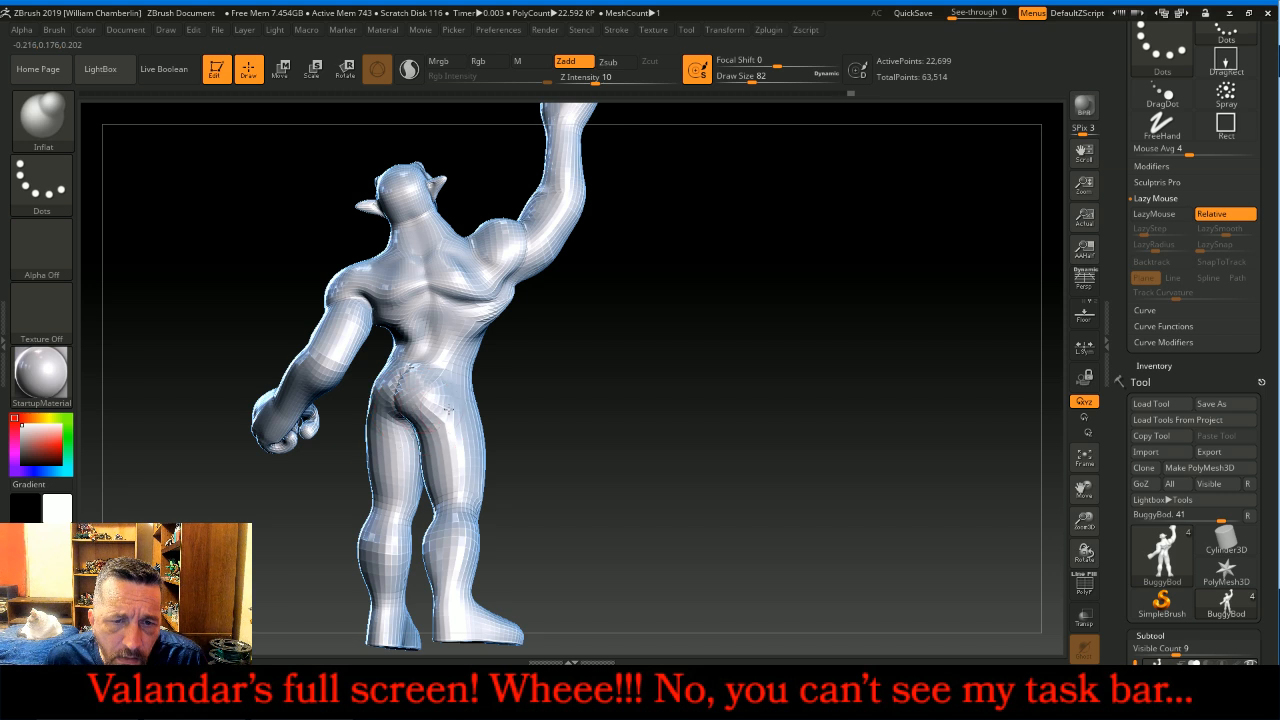
pyautogui.moveTo(575, 410); pyautogui.dragTo(537, 398)
pyautogui.moveTo(379, 382)
pyautogui.mouseDown()
pyautogui.moveTo(390, 408)
pyautogui.moveTo(440, 405)
pyautogui.moveTo(388, 386)
pyautogui.moveTo(364, 398)
pyautogui.mouseUp()
pyautogui.moveTo(720, 304)
pyautogui.mouseDown()
pyautogui.moveTo(808, 314)
pyautogui.moveTo(789, 334)
pyautogui.moveTo(808, 383)
pyautogui.moveTo(823, 374)
pyautogui.moveTo(786, 389)
pyautogui.moveTo(805, 383)
pyautogui.mouseUp()
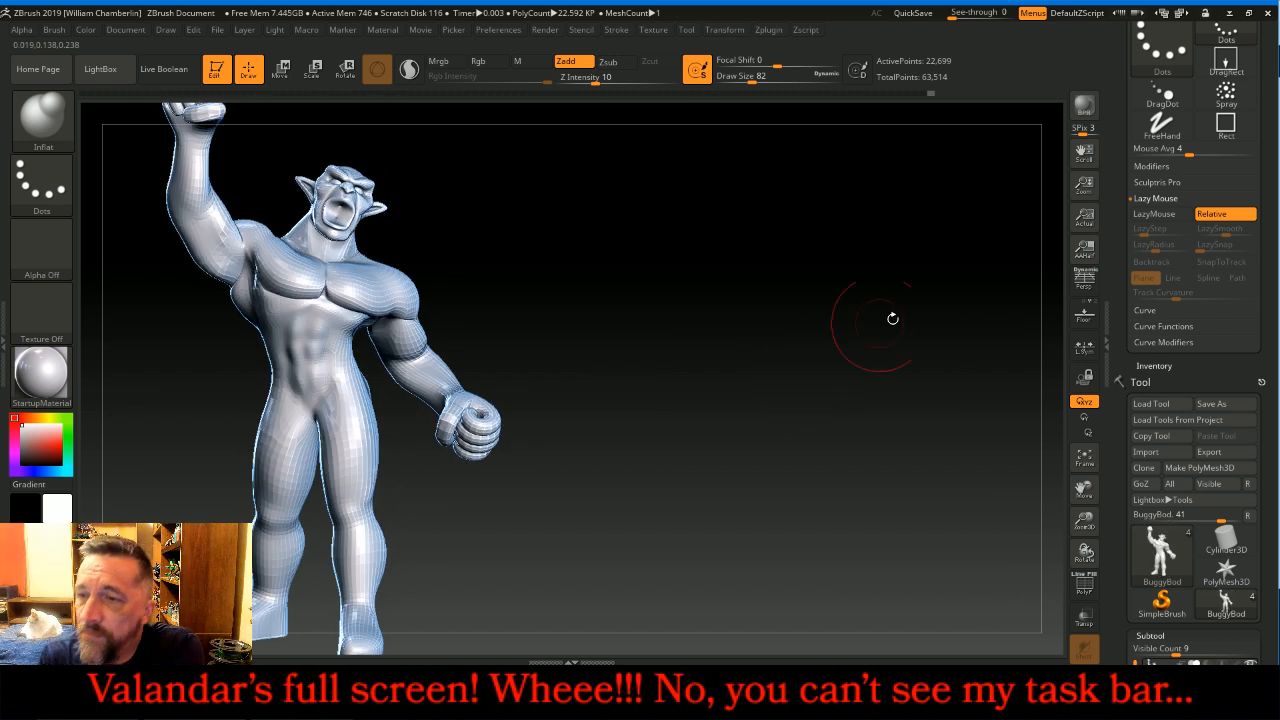
# Step: Subdivide the BuggyBod mesh up to level 4 with smoothing on and delete its lower subdivision levels
pyautogui.moveTo(1274, 396); pyautogui.dragTo(1272, 163)
pyautogui.click(1175, 166)
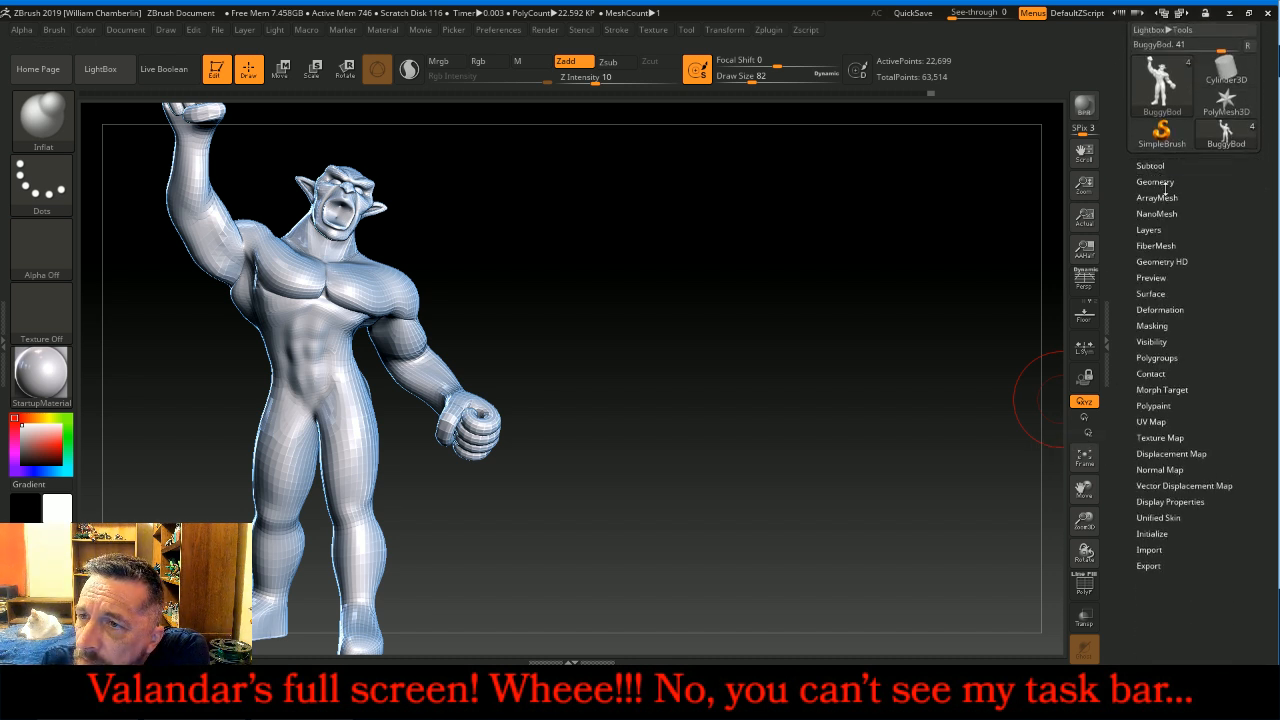
pyautogui.click(1155, 182)
pyautogui.click(1084, 457)
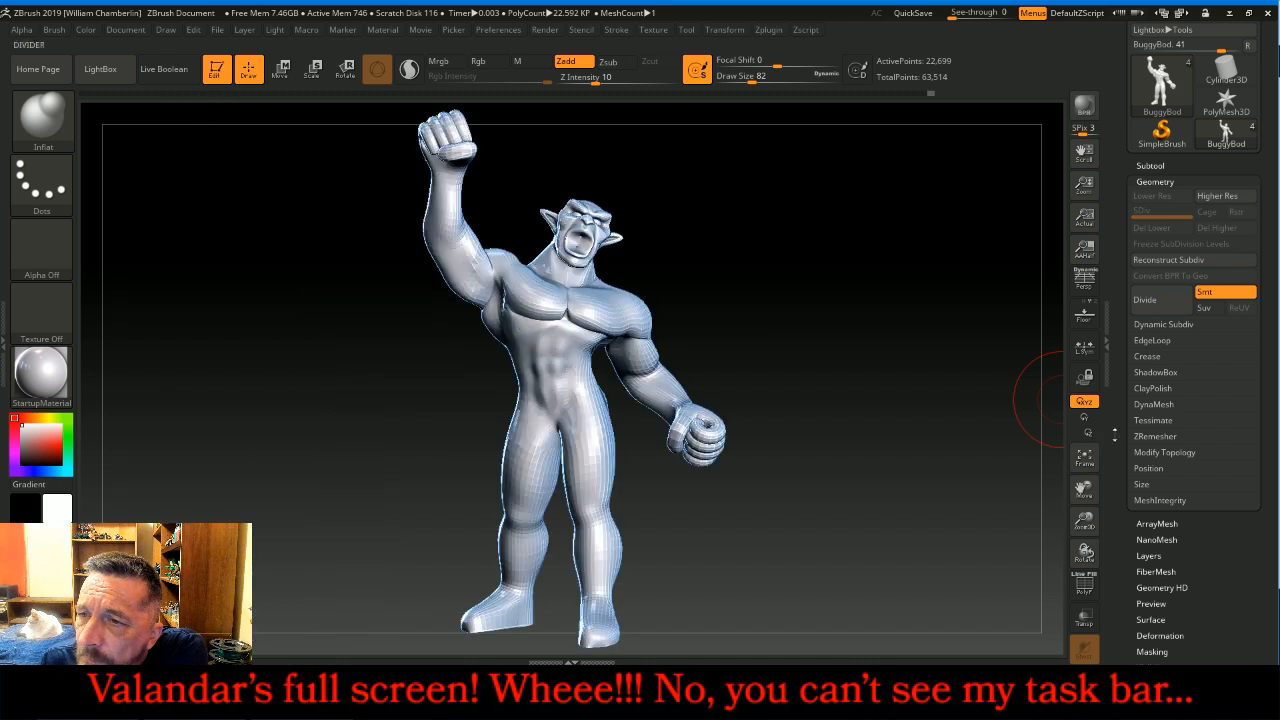
pyautogui.click(1180, 309)
pyautogui.click(1179, 308)
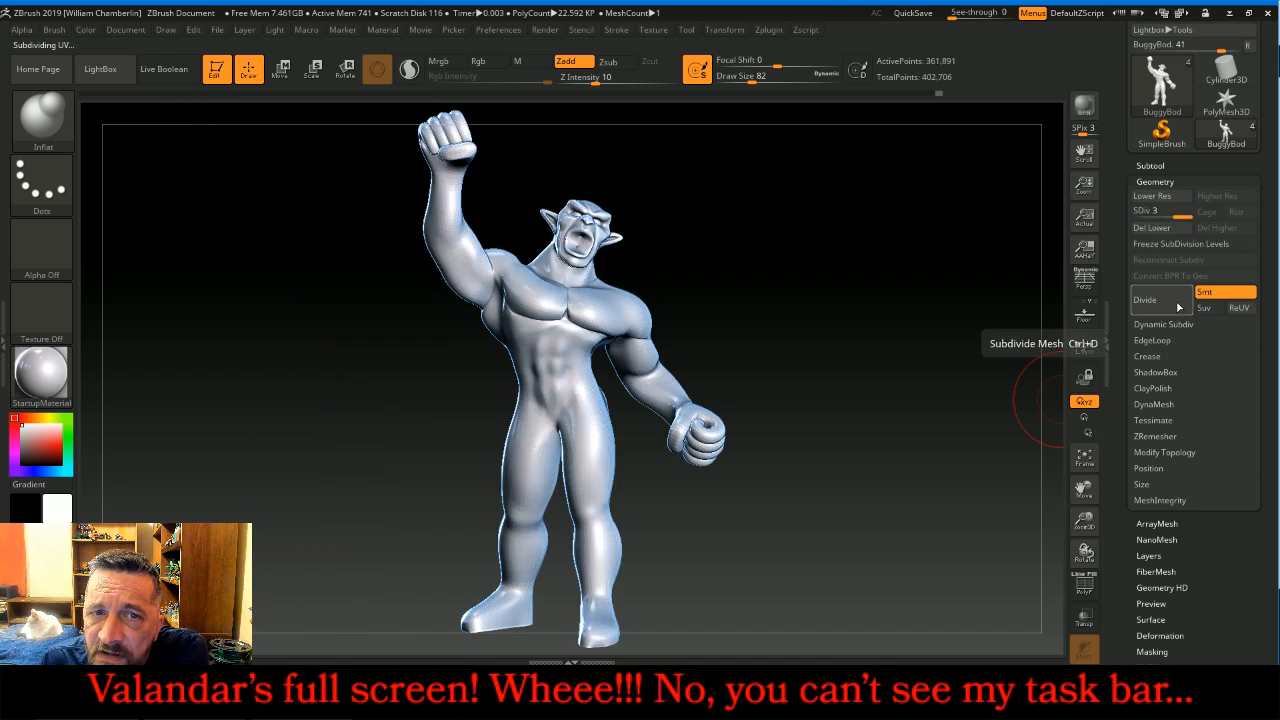
pyautogui.click(1179, 308)
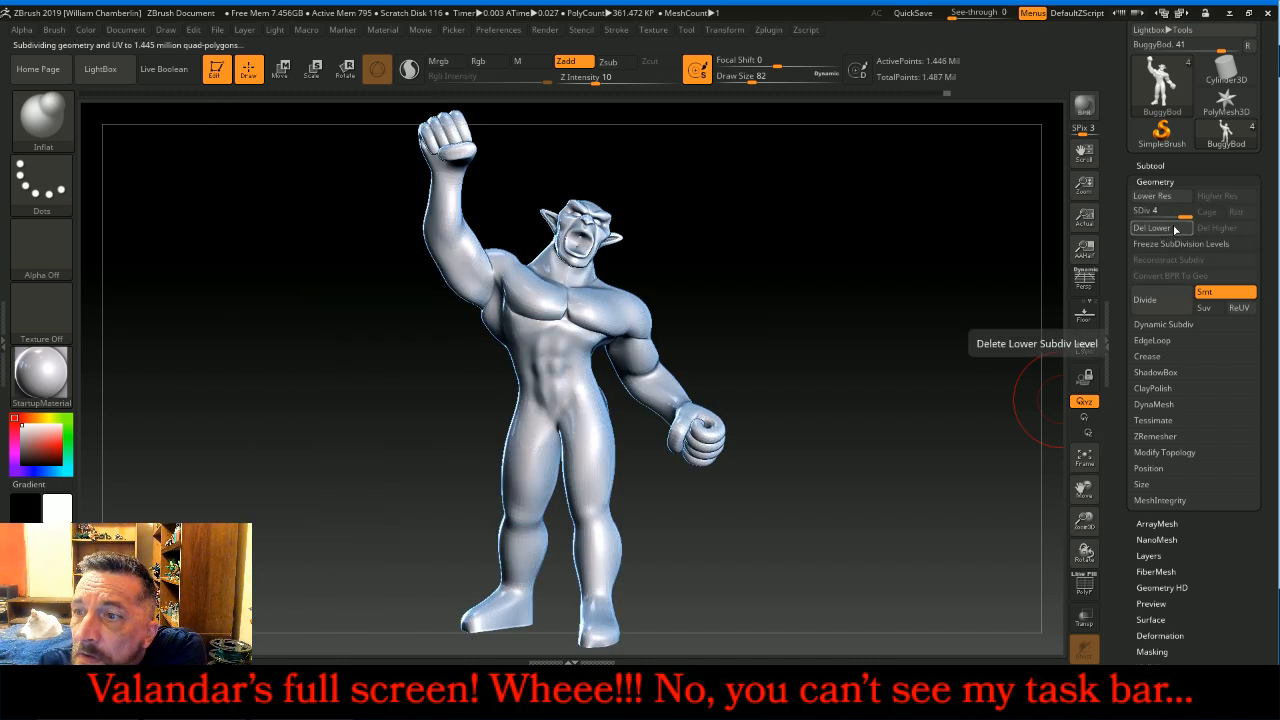
pyautogui.click(1156, 230)
# Step: Remesh the BuggyBod body with DynaMesh at a resolution of 768
pyautogui.click(1154, 404)
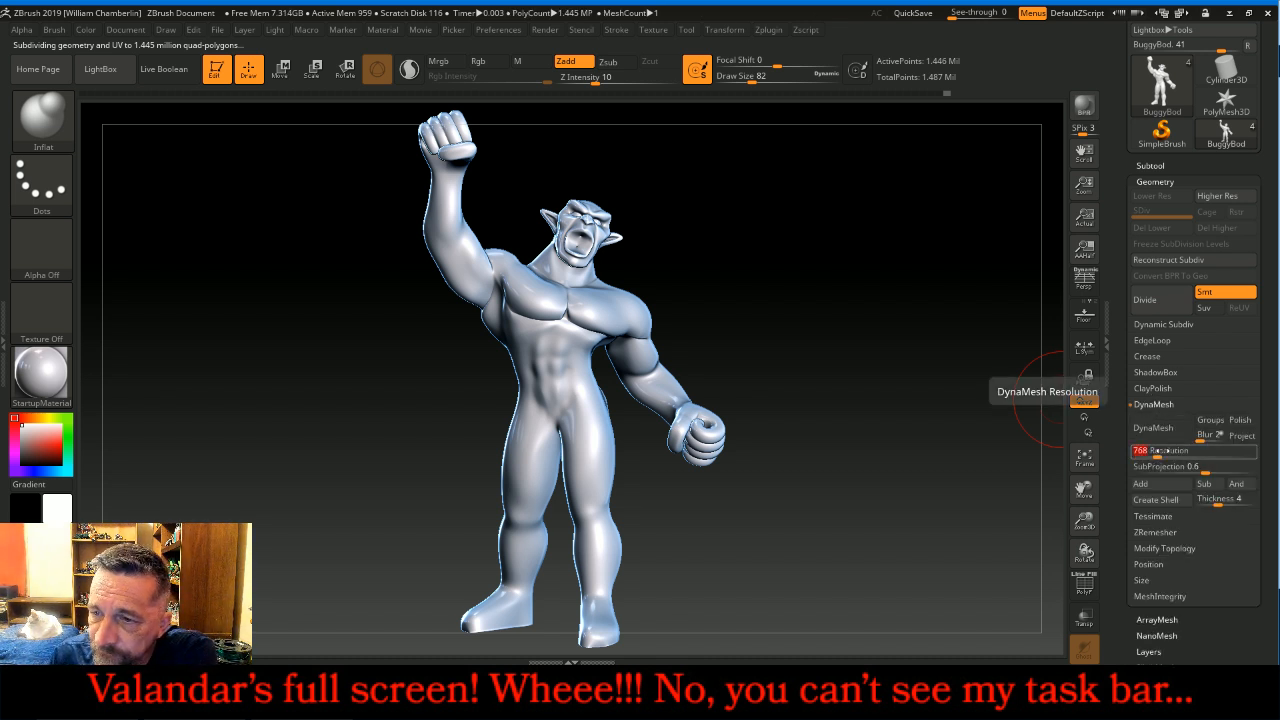
pyautogui.press('Return')
pyautogui.click(1148, 430)
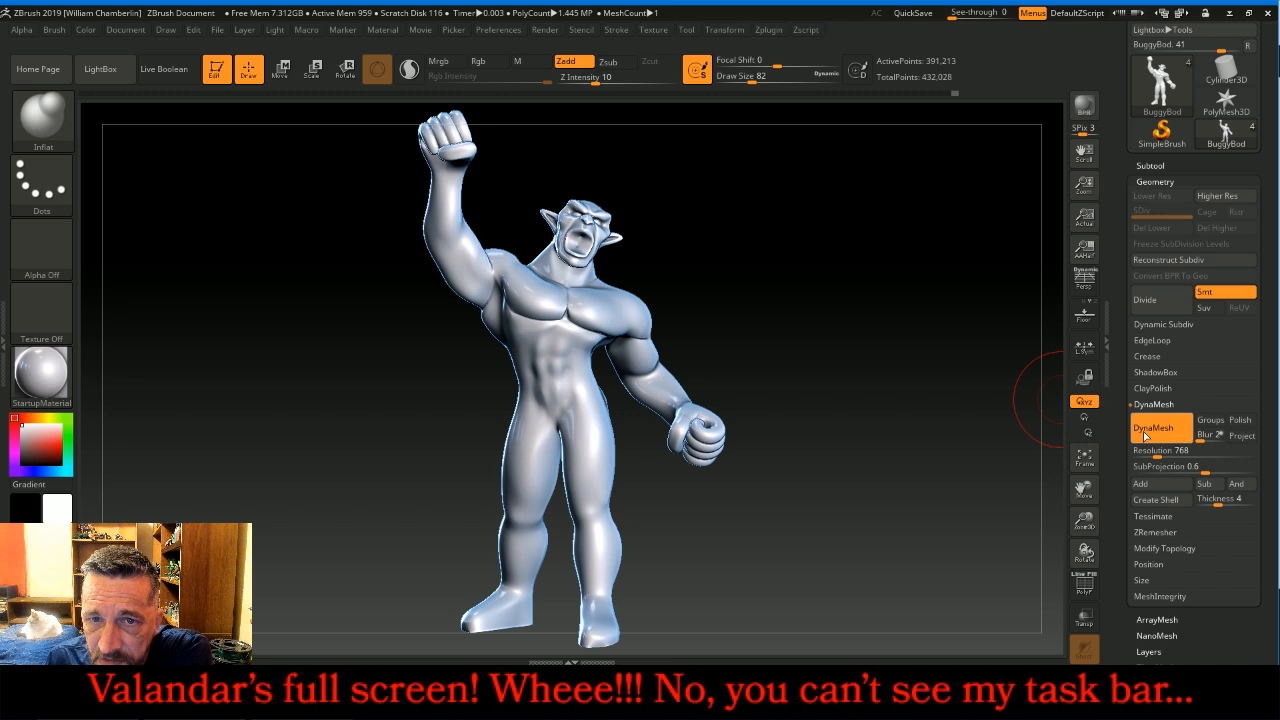
# Step: Smooth the inside of the screaming mouth with the Smooth brush at draw size 14 and intensity 24
pyautogui.moveTo(1088, 516); pyautogui.dragTo(1074, 646)
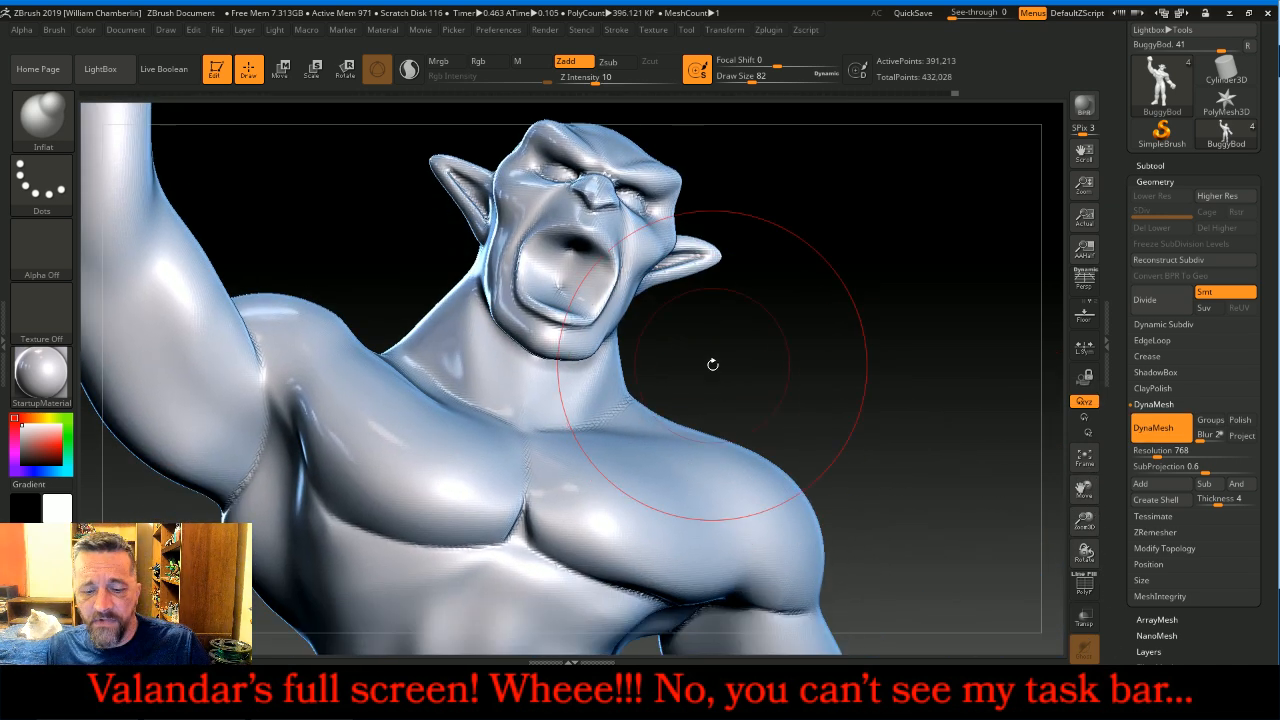
pyautogui.press('[')
pyautogui.press('[')
pyautogui.press('[')
pyautogui.press('[')
pyautogui.press('[')
pyautogui.press('[')
pyautogui.press('[')
pyautogui.press('[')
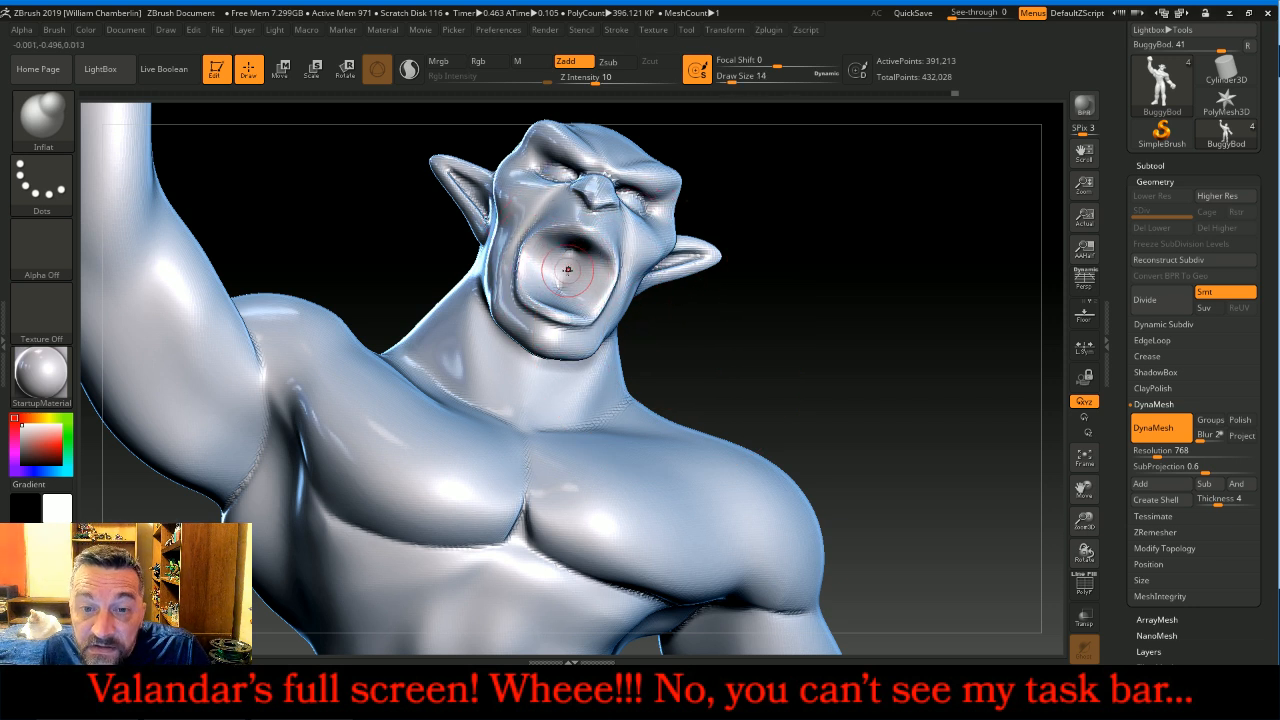
pyautogui.moveTo(785, 366); pyautogui.dragTo(826, 364)
pyautogui.keyDown('shift'); pyautogui.moveTo(574, 268); pyautogui.dragTo(570, 253); pyautogui.keyUp('shift')
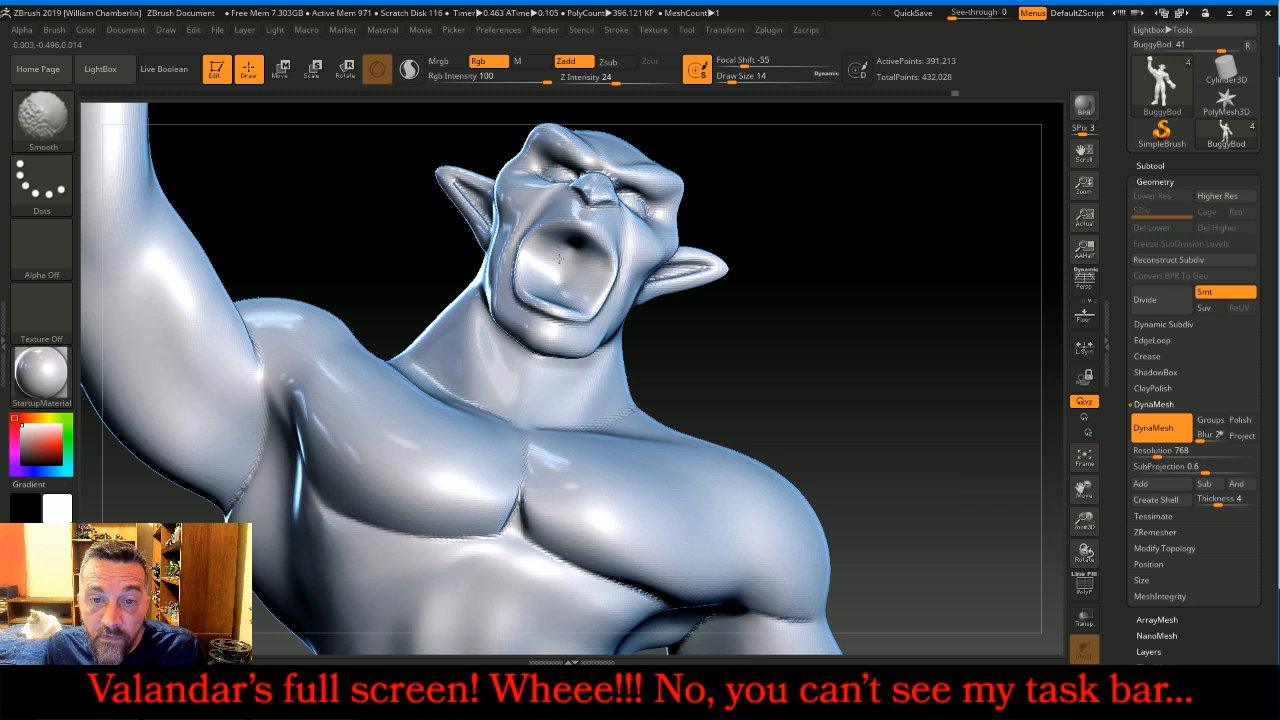
# Step: Switch DynaMesh off for the body and show the BuggyJav javelin quiver alongside it
pyautogui.click(1084, 458)
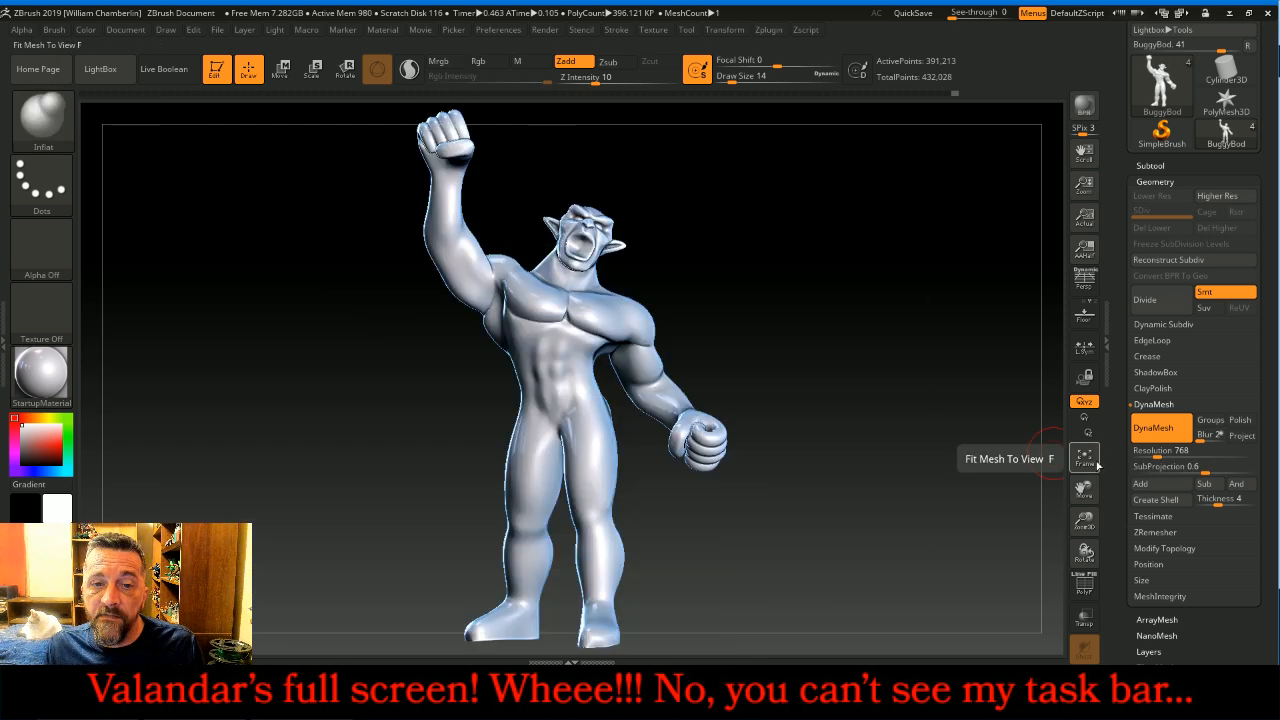
pyautogui.click(1161, 427)
pyautogui.click(1168, 165)
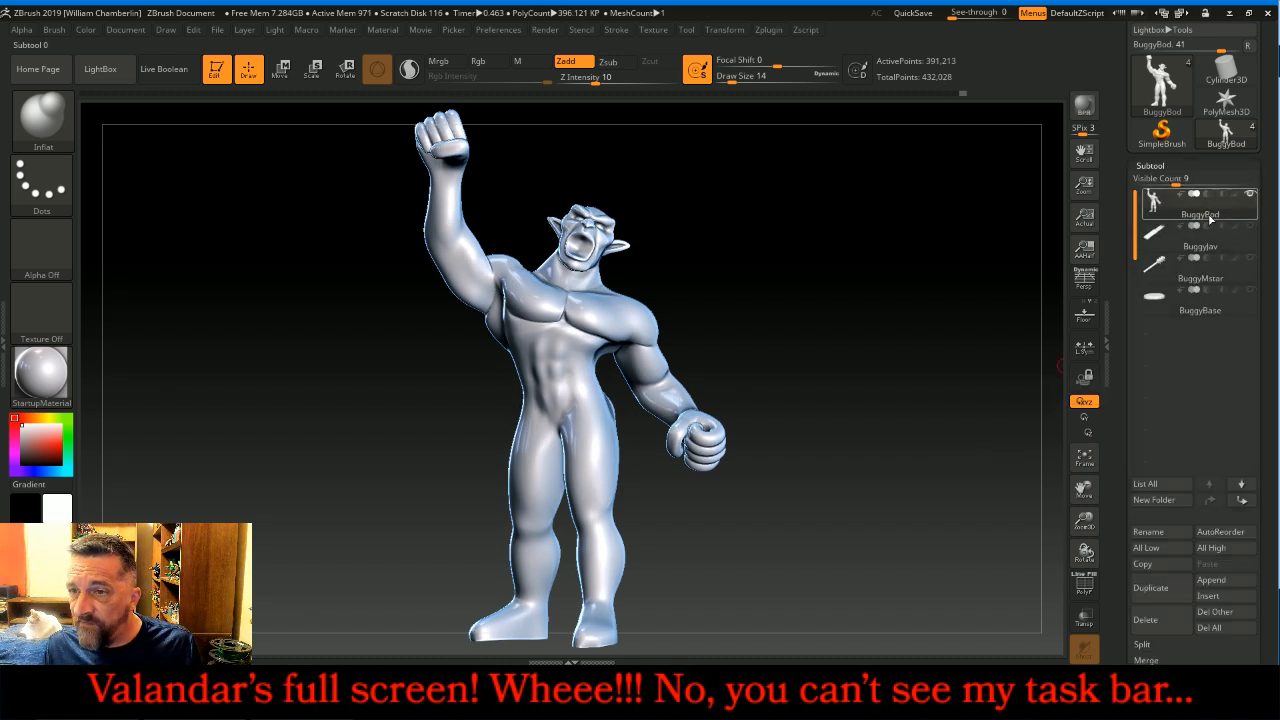
pyautogui.click(1250, 227)
pyautogui.moveTo(923, 263); pyautogui.dragTo(684, 312)
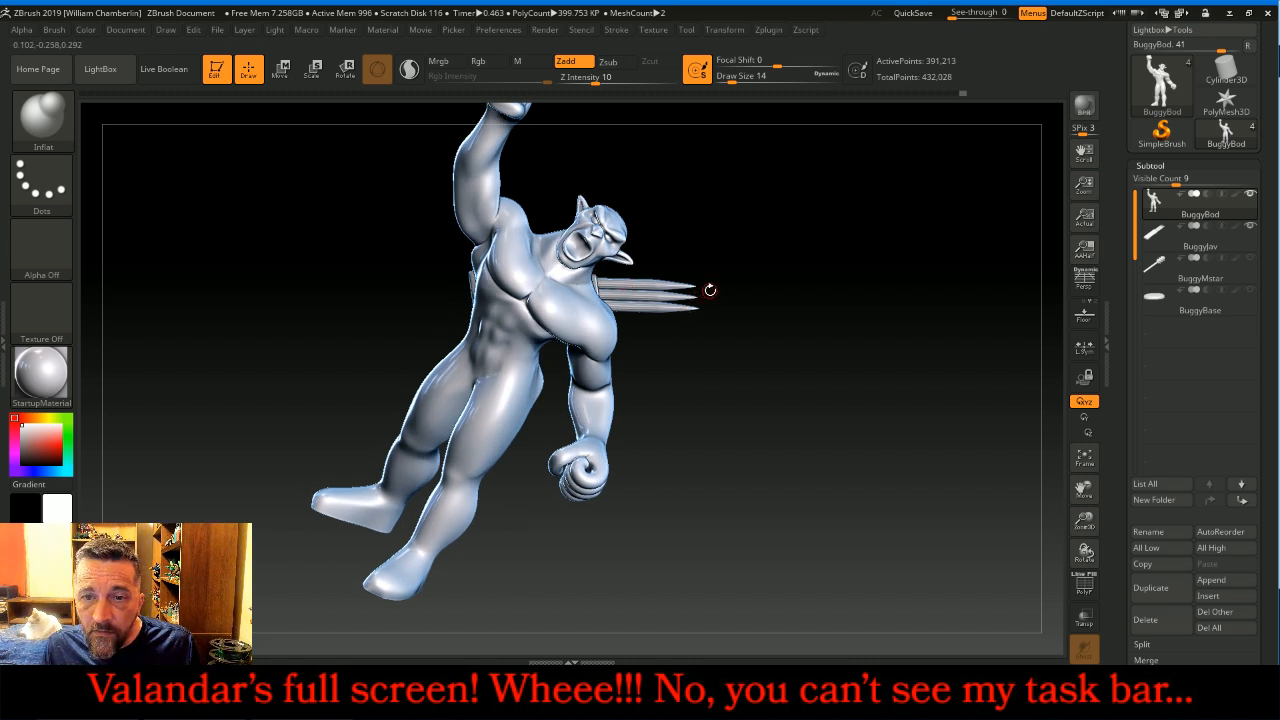
pyautogui.press('ctrl')
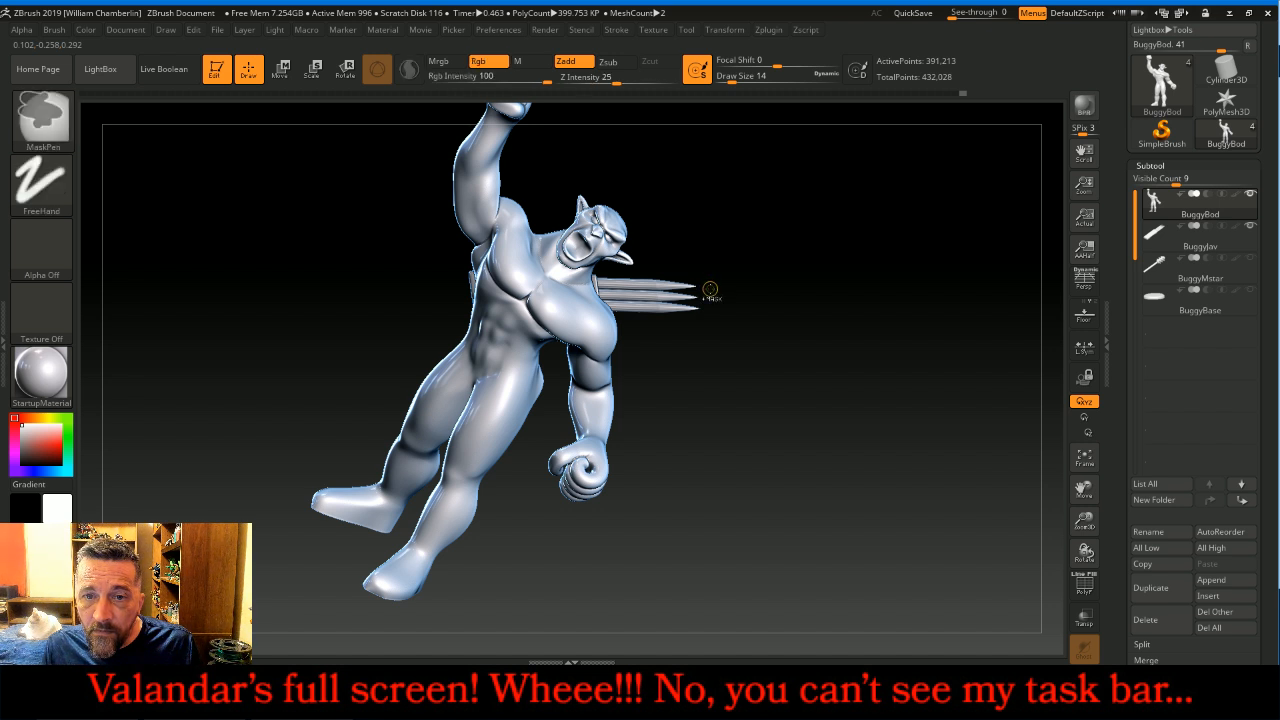
pyautogui.keyDown('ctrl'); pyautogui.moveTo(708, 289); pyautogui.dragTo(414, 300); pyautogui.keyUp('ctrl')
pyautogui.moveTo(837, 477)
pyautogui.mouseDown()
pyautogui.moveTo(879, 462)
pyautogui.moveTo(861, 412)
pyautogui.moveTo(914, 442)
pyautogui.mouseUp()
pyautogui.moveTo(911, 386); pyautogui.dragTo(835, 401)
pyautogui.moveTo(857, 287); pyautogui.dragTo(930, 342)
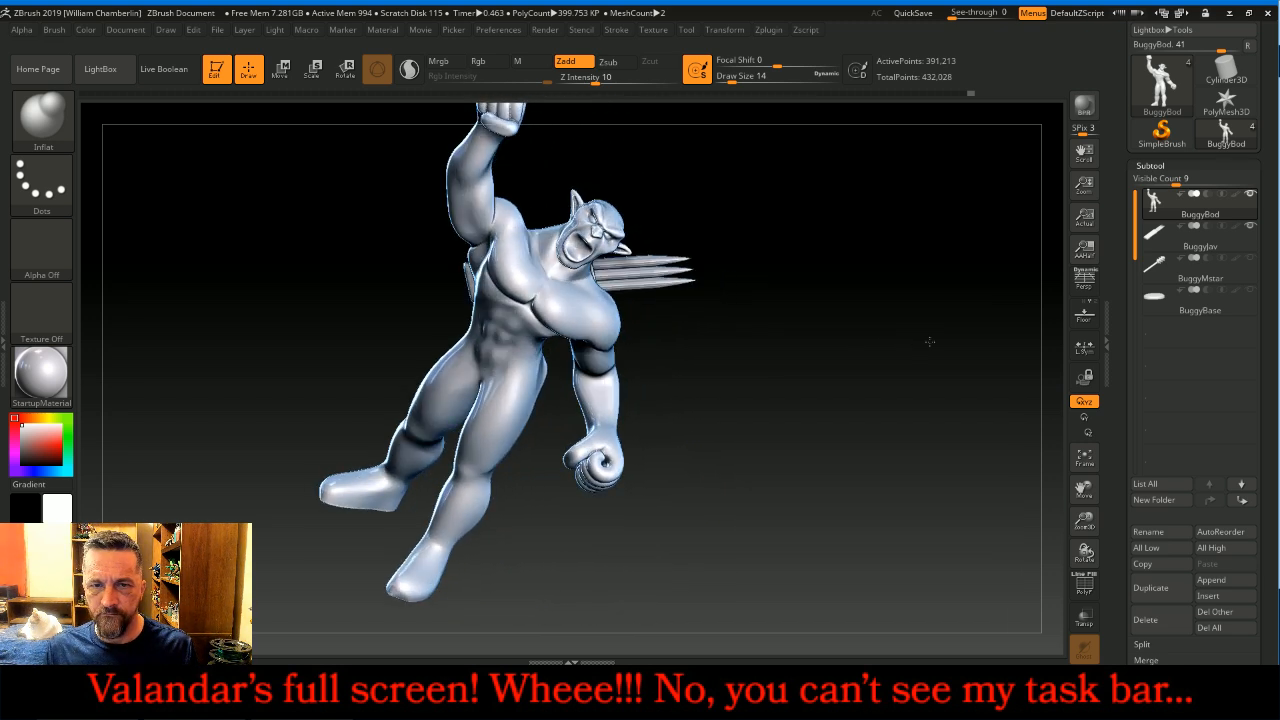
# Step: Mask a diagonal strap band across the body's chest, in line with the javelin quiver
pyautogui.moveTo(766, 232); pyautogui.dragTo(825, 385)
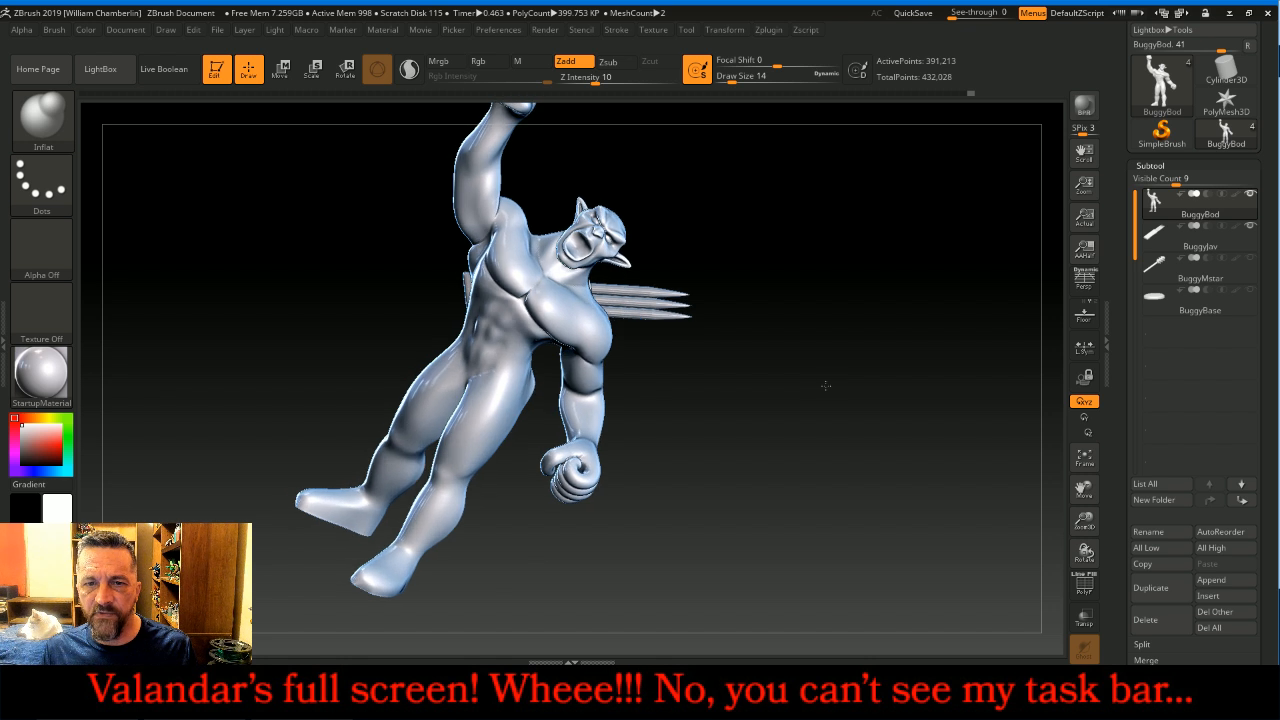
pyautogui.press('ctrl')
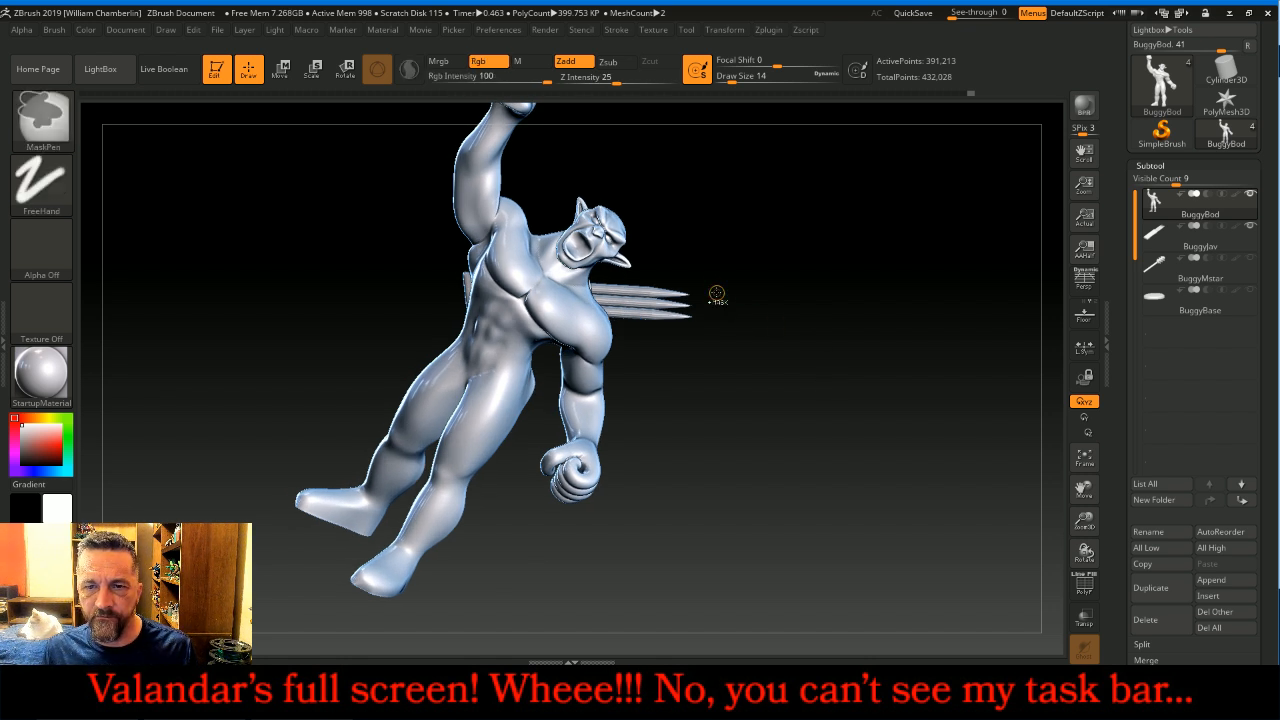
pyautogui.keyDown('ctrl'); pyautogui.moveTo(715, 292); pyautogui.dragTo(668, 287); pyautogui.keyUp('ctrl')
pyautogui.moveTo(849, 376); pyautogui.dragTo(909, 359)
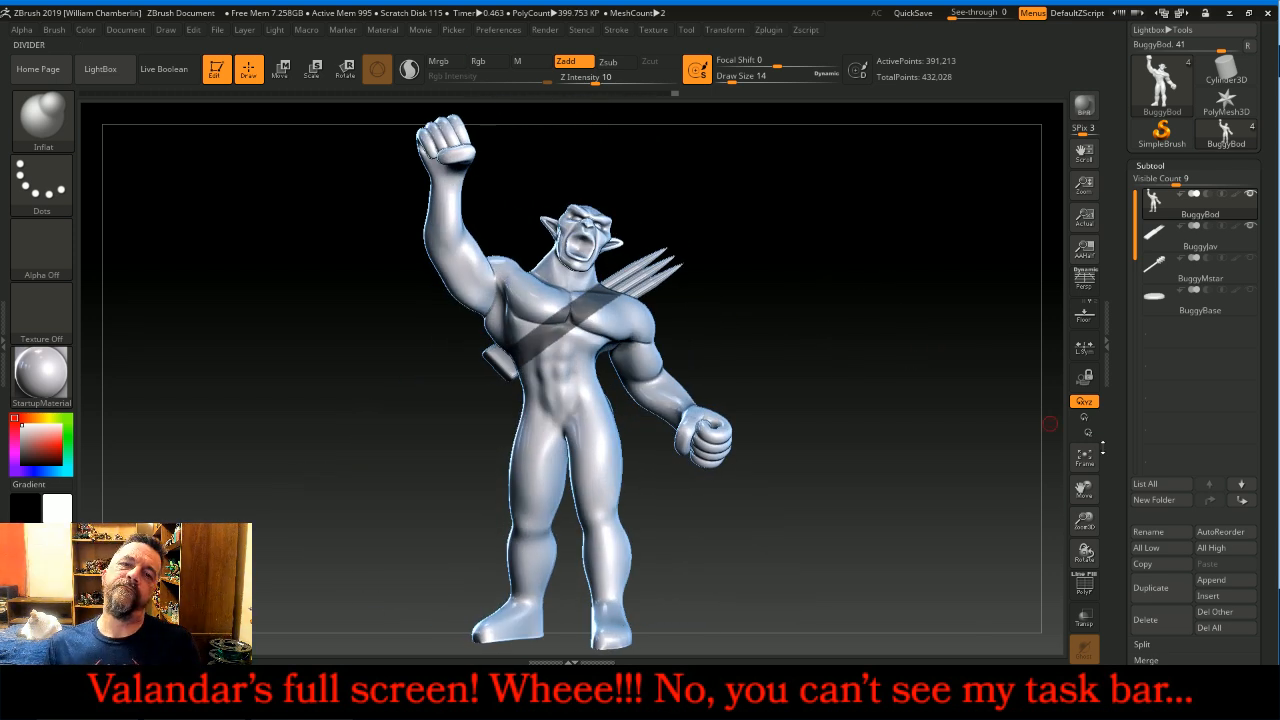
# Step: Extract the masked band as a new strap subtool with a thickness of 0.03 and accept it
pyautogui.moveTo(1263, 457); pyautogui.dragTo(1276, 353)
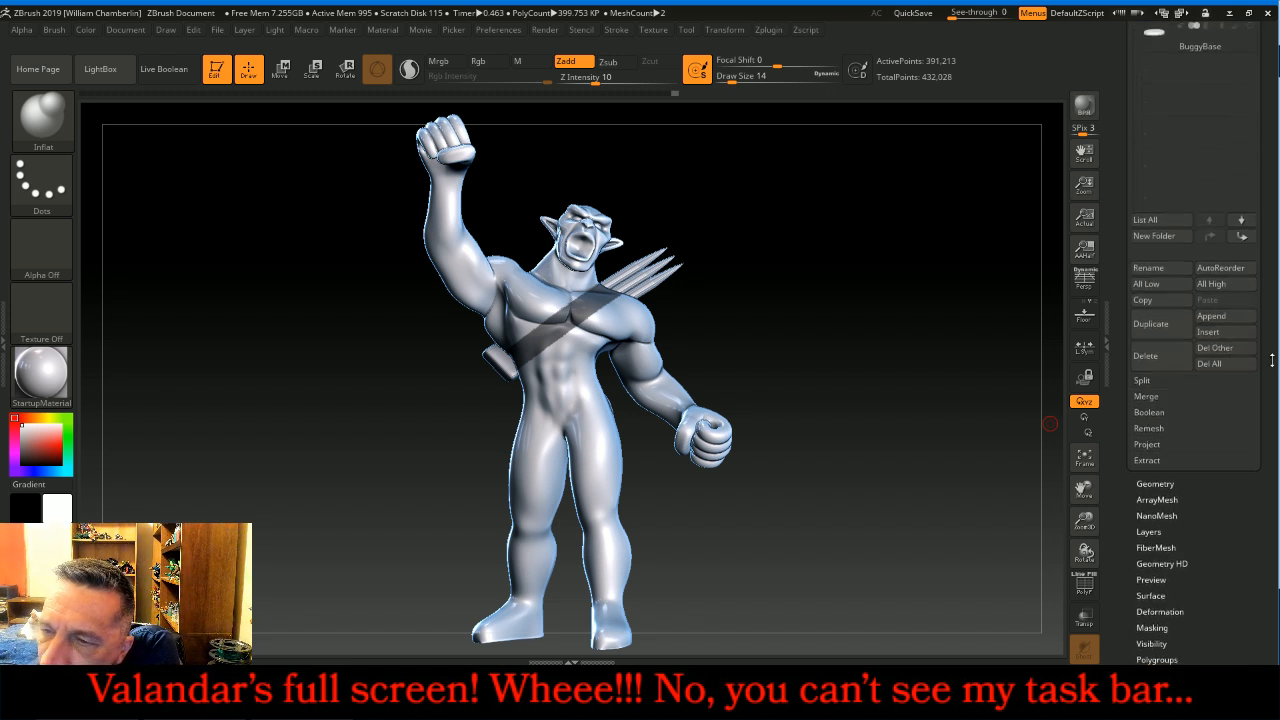
pyautogui.click(1172, 462)
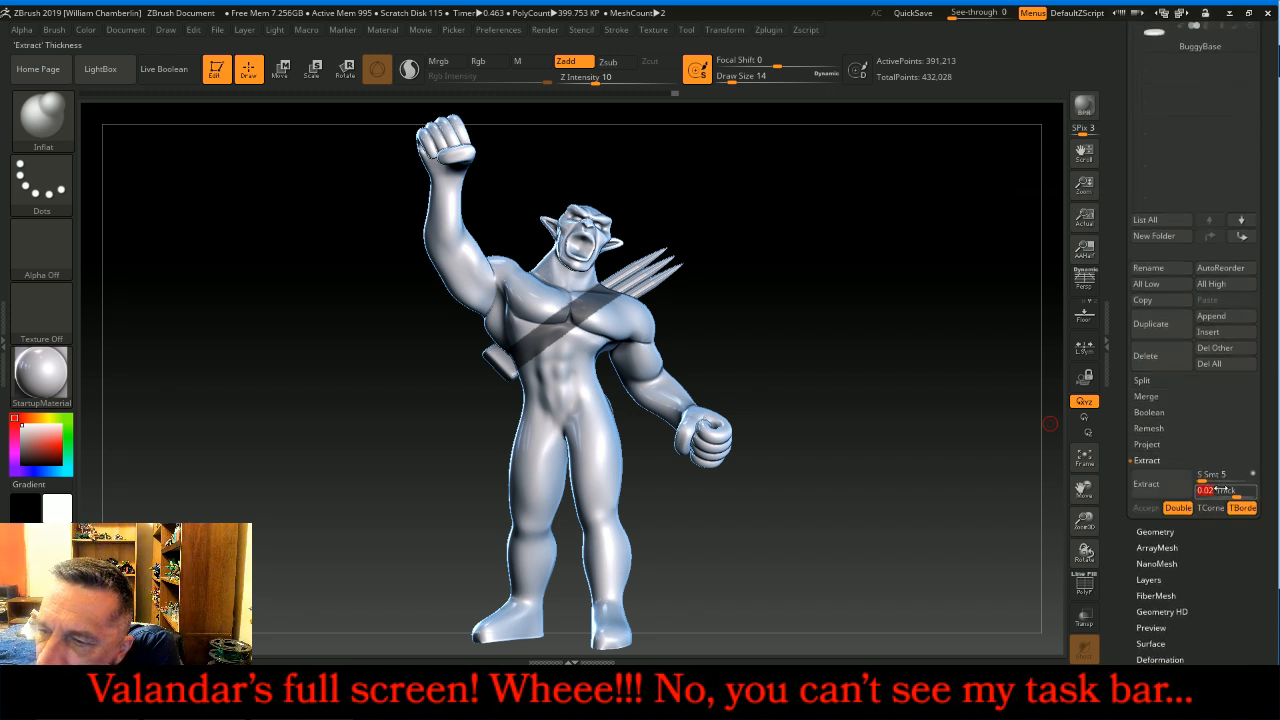
pyautogui.write('0.03')
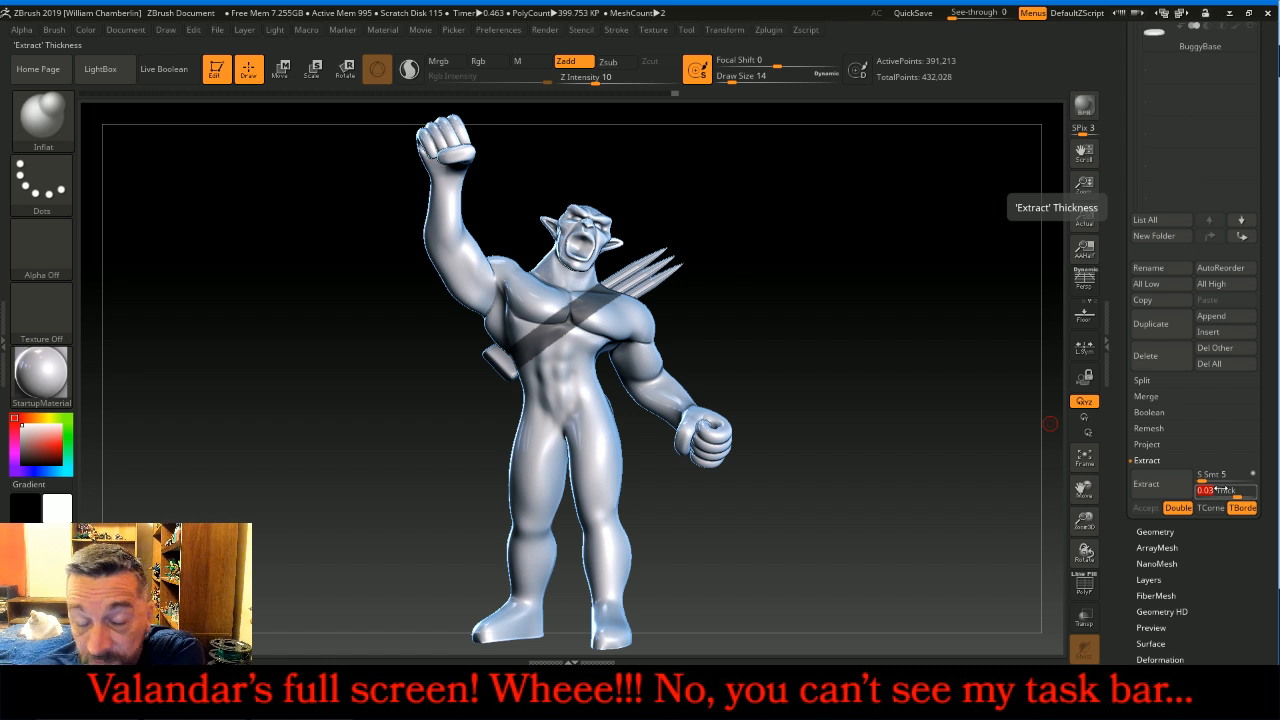
pyautogui.click(1146, 484)
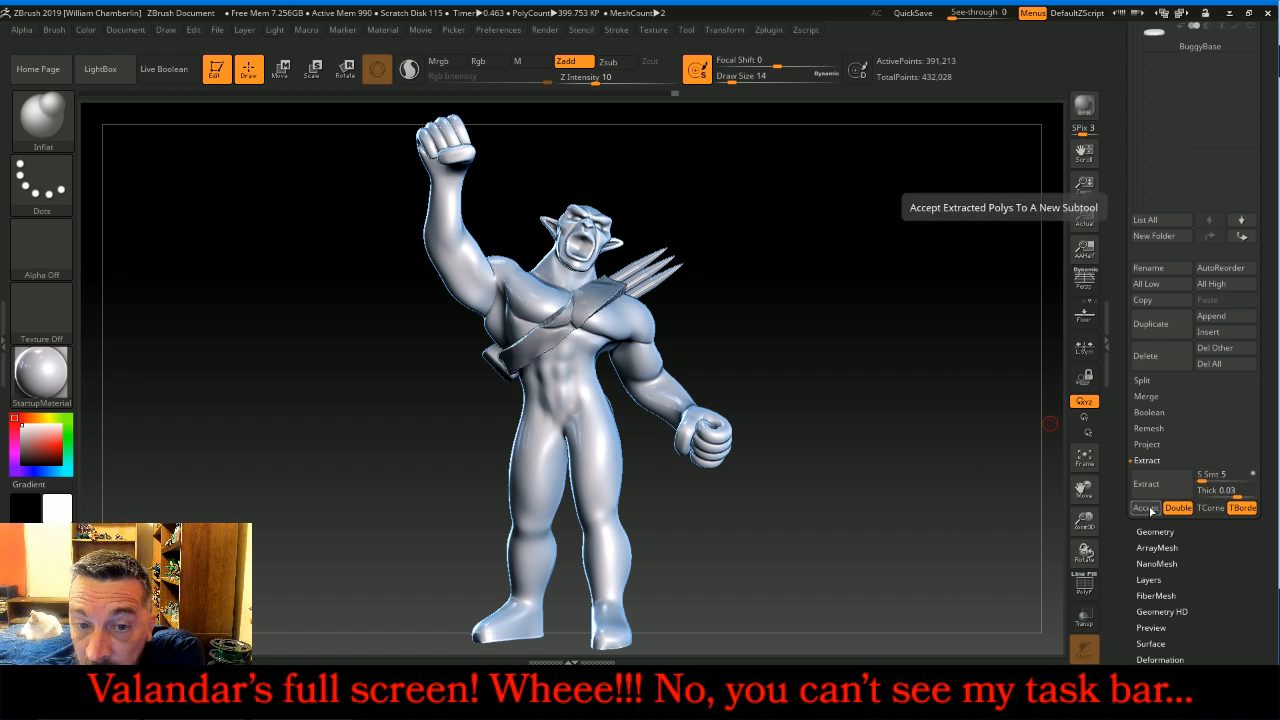
pyautogui.click(1146, 508)
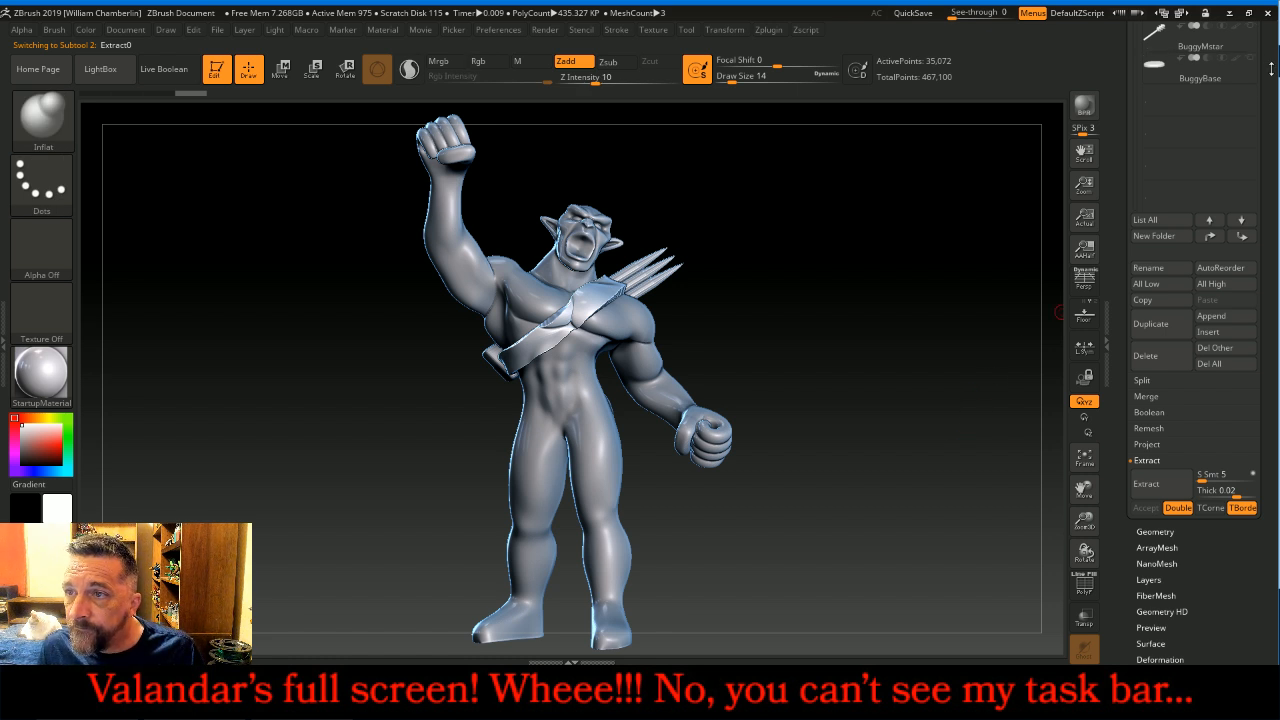
# Step: Clear the mask on the BuggyBod body and make the extracted strap, Extract0, the active subtool
pyautogui.scroll(3, 1272, 68)
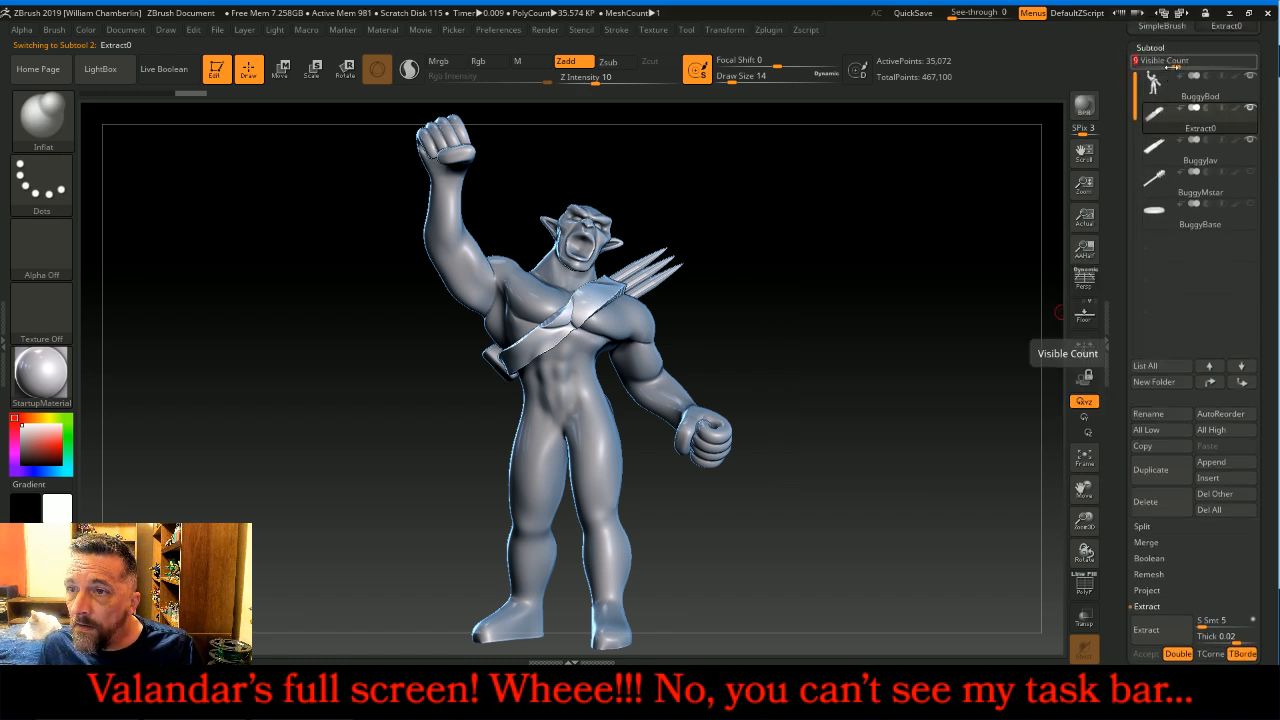
pyautogui.click(1176, 86)
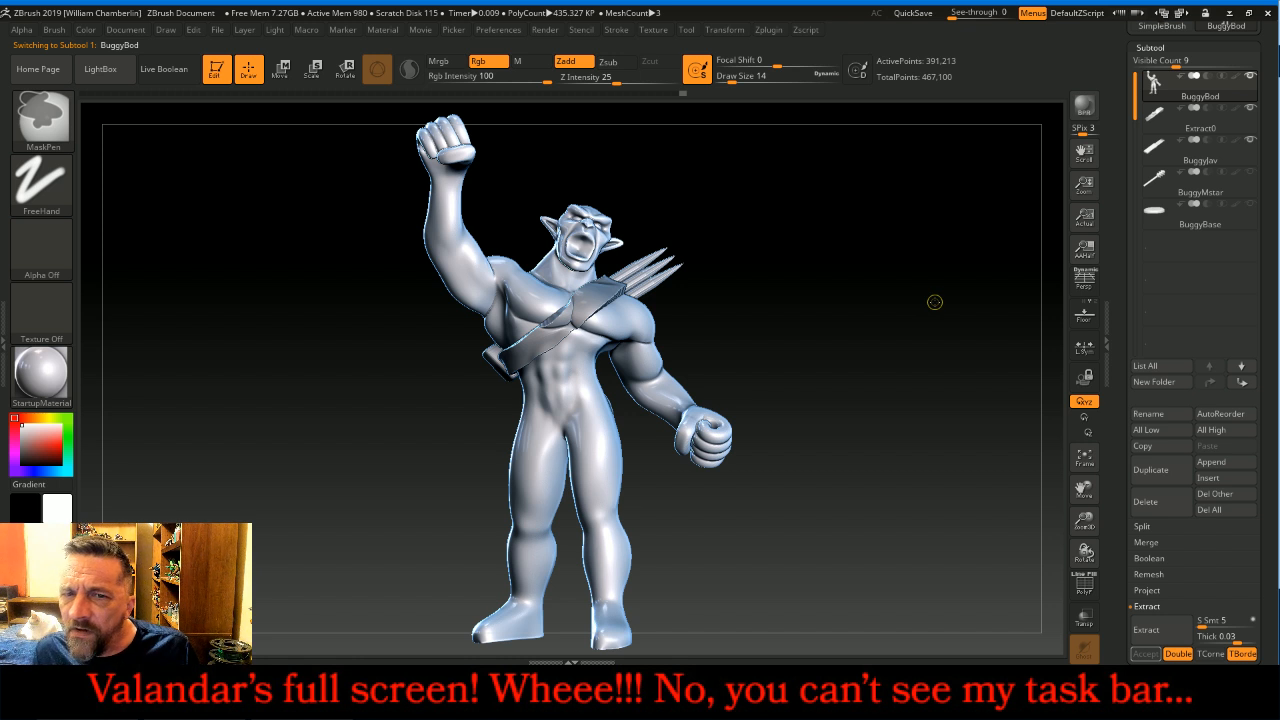
pyautogui.click(1165, 117)
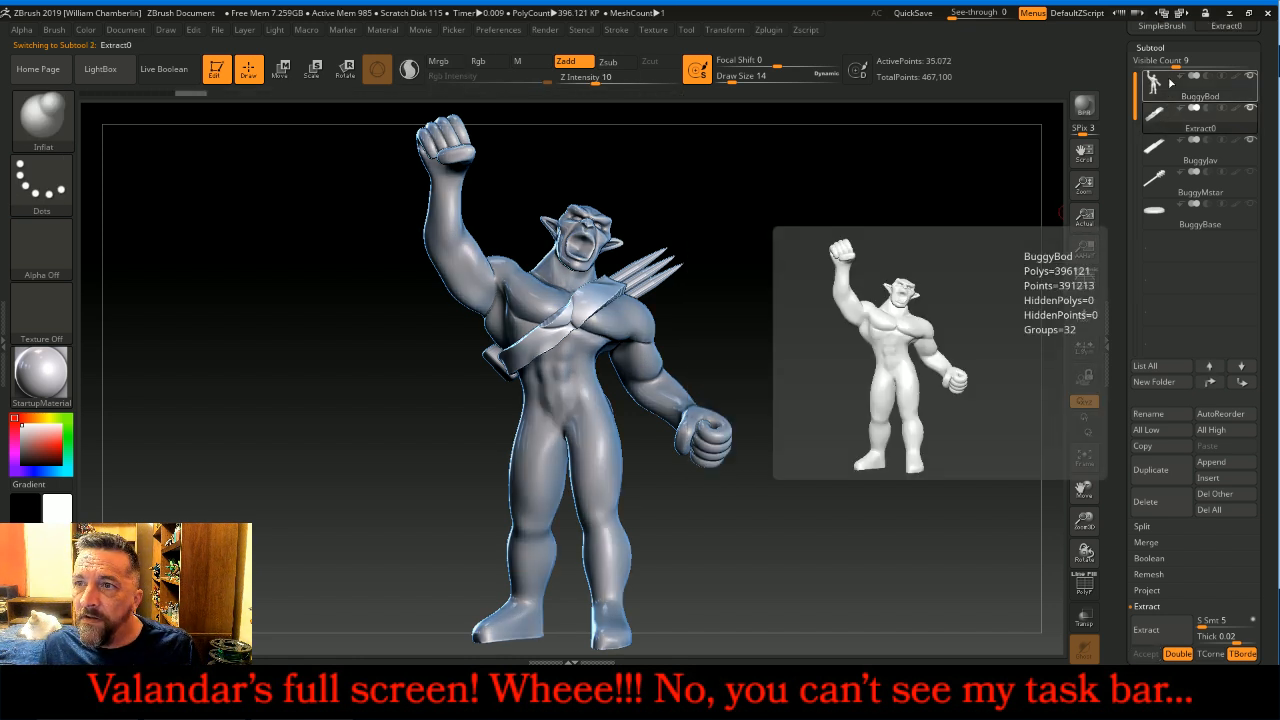
# Step: Remesh the extracted strap with DynaMesh at a resolution of 256, and switch DynaMesh off again
pyautogui.click(1163, 48)
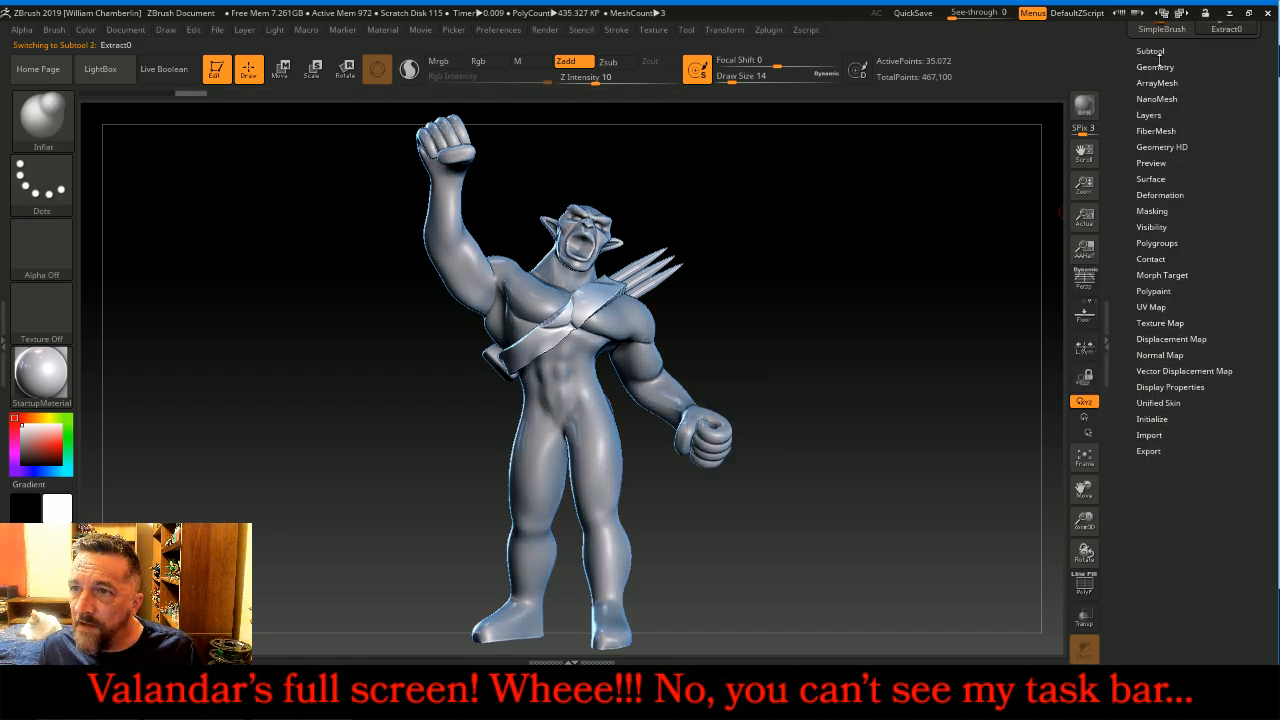
pyautogui.click(1155, 68)
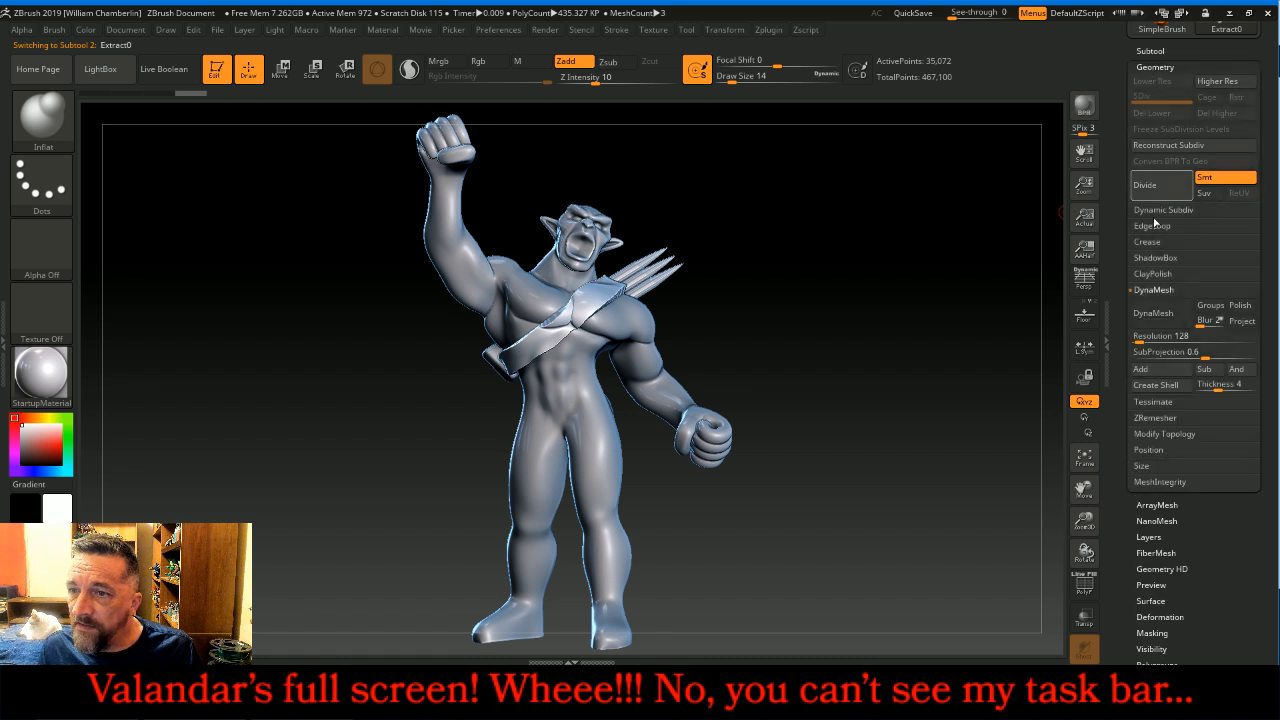
pyautogui.click(1155, 337)
pyautogui.write('256')
pyautogui.press('Return')
pyautogui.click(1154, 320)
pyautogui.click(1154, 320)
# Step: Smooth the rough surface of the extracted chest strap where it crosses the chest and ribs
pyautogui.moveTo(1084, 519); pyautogui.dragTo(1112, 418)
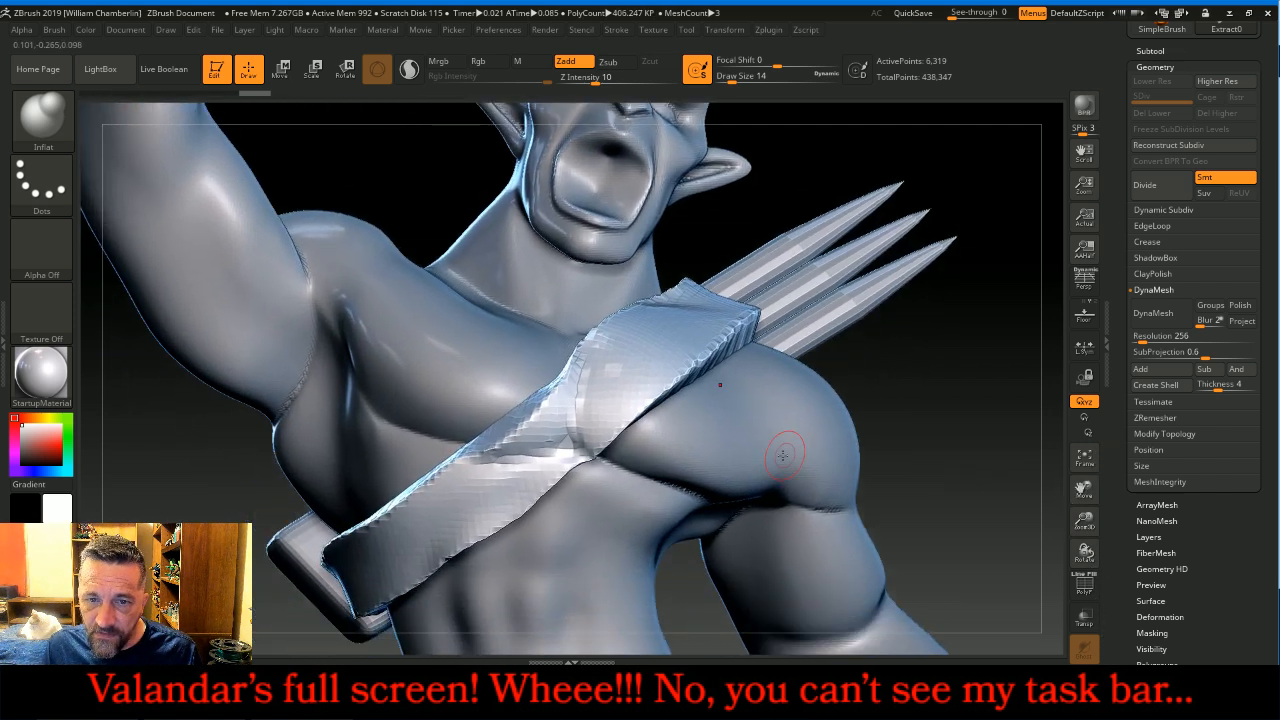
pyautogui.moveTo(556, 428)
pyautogui.keyDown('shift'); pyautogui.mouseDown()
pyautogui.moveTo(570, 420)
pyautogui.moveTo(560, 450)
pyautogui.moveTo(572, 424)
pyautogui.mouseUp(); pyautogui.keyUp('shift')
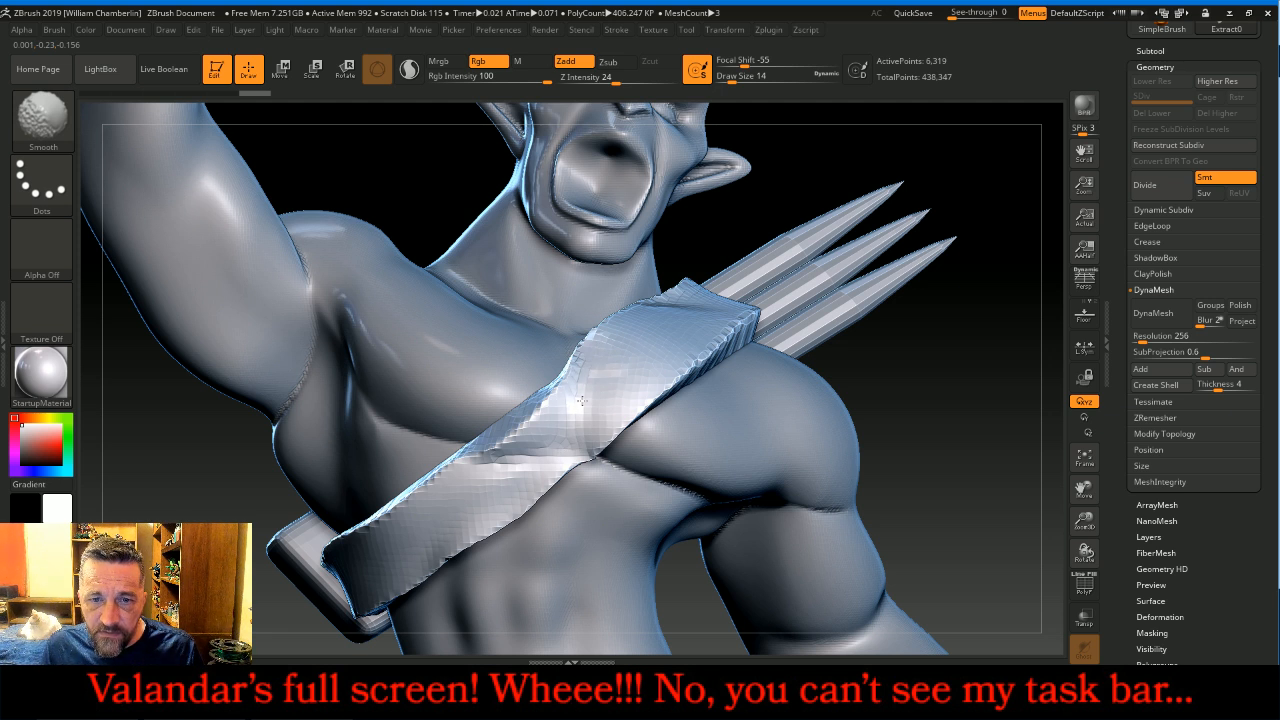
pyautogui.keyDown('shift'); pyautogui.moveTo(501, 481); pyautogui.dragTo(479, 480); pyautogui.keyUp('shift')
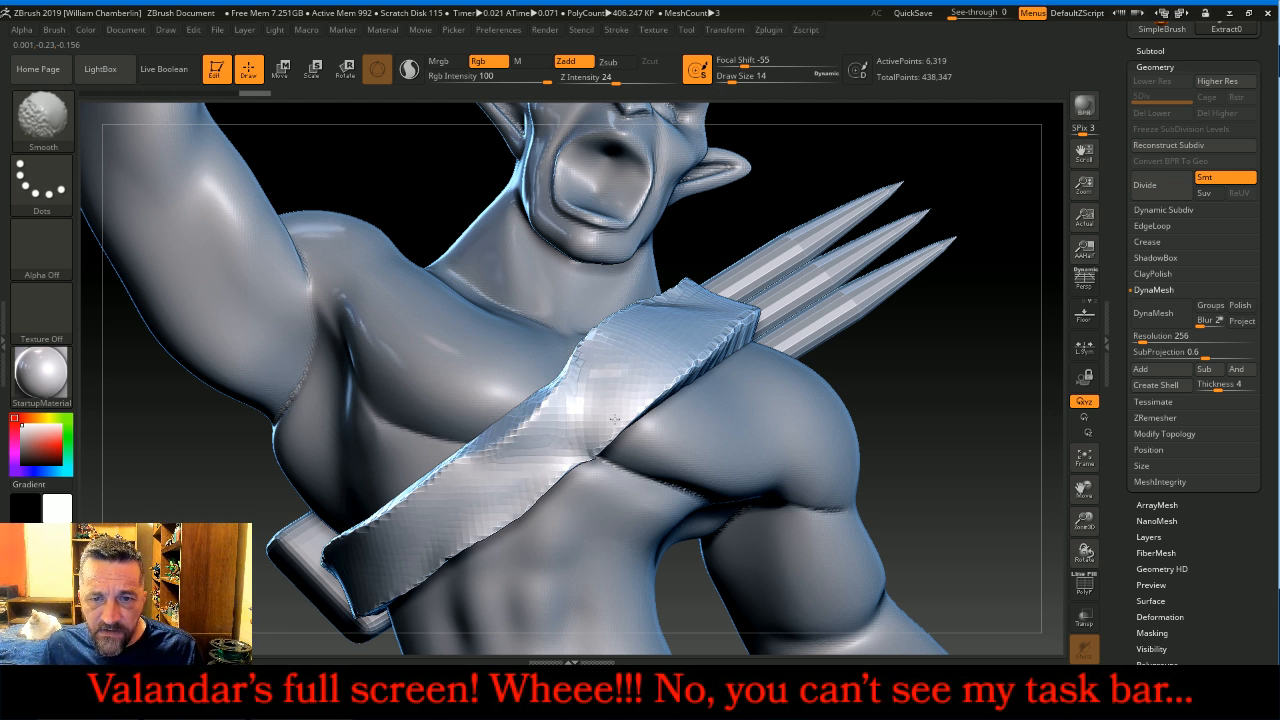
pyautogui.keyDown('shift'); pyautogui.moveTo(588, 436); pyautogui.dragTo(577, 451); pyautogui.keyUp('shift')
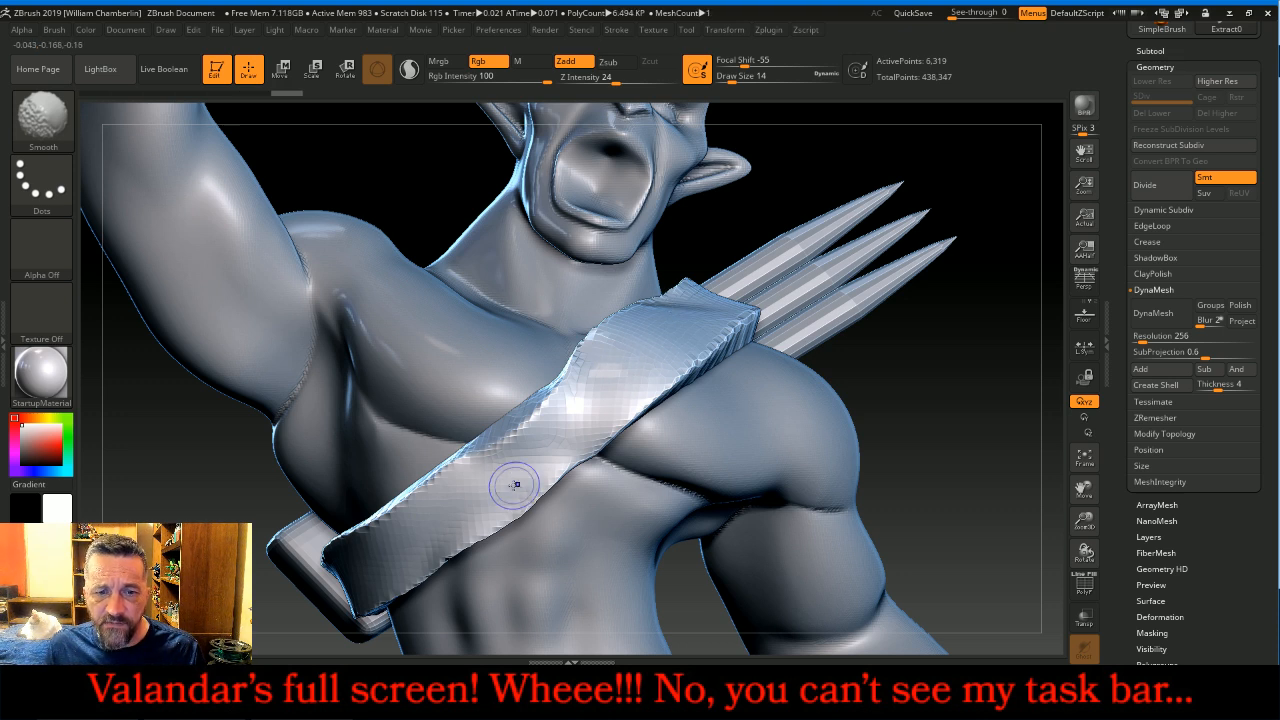
pyautogui.moveTo(983, 394)
pyautogui.mouseDown()
pyautogui.moveTo(1004, 397)
pyautogui.moveTo(988, 388)
pyautogui.moveTo(986, 409)
pyautogui.mouseUp()
# Step: Frame the whole figure, subdivide the strap twice, and delete its lower subdivision levels
pyautogui.click(1084, 457)
pyautogui.click(1084, 457)
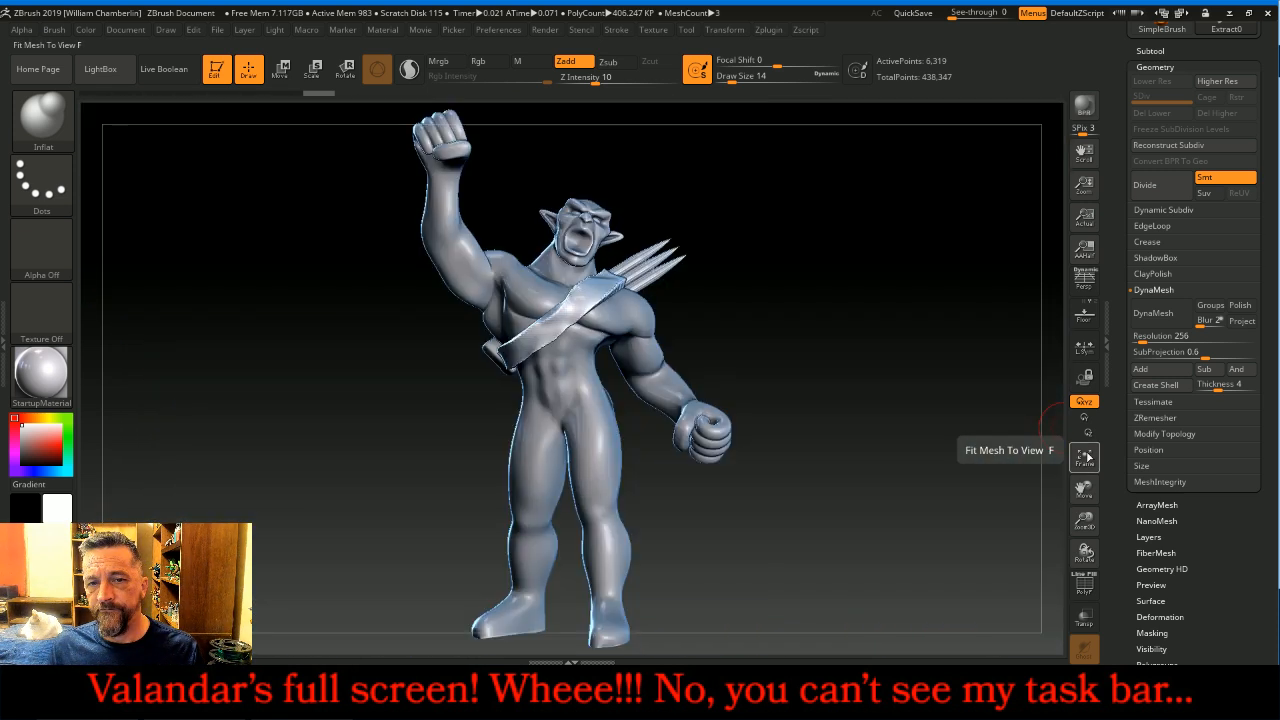
pyautogui.doubleClick(1155, 185)
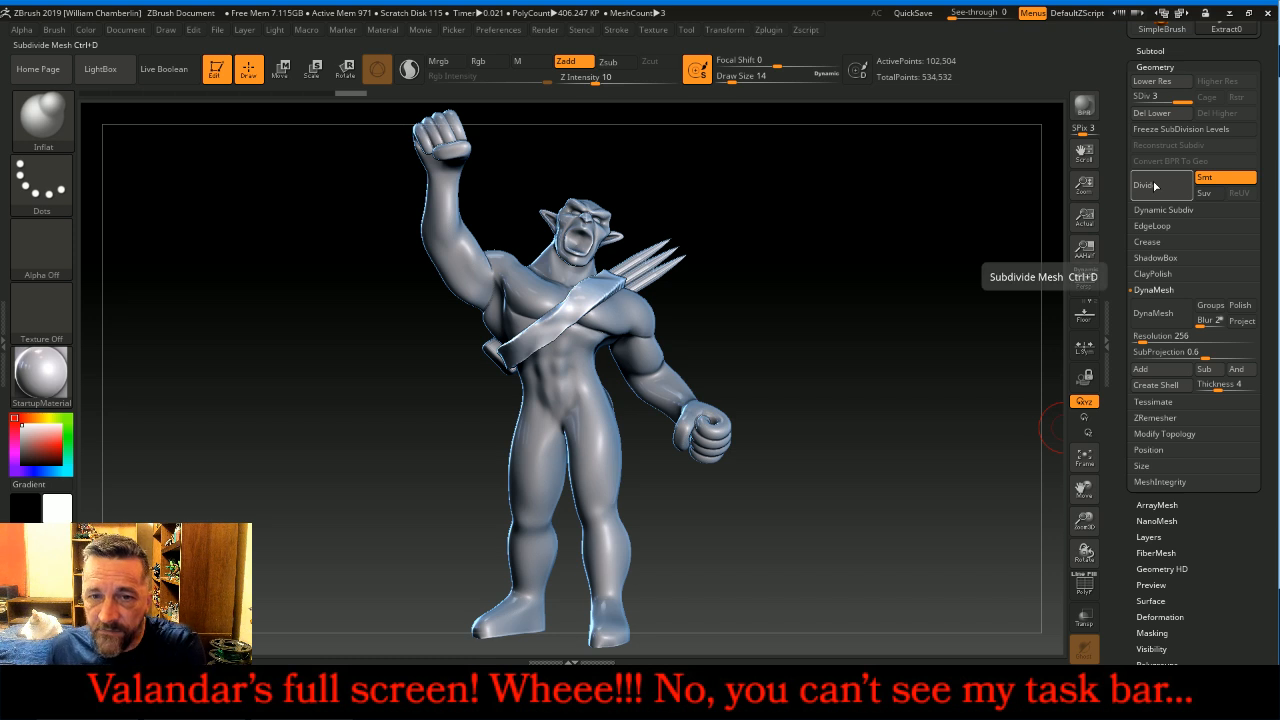
pyautogui.click(1155, 113)
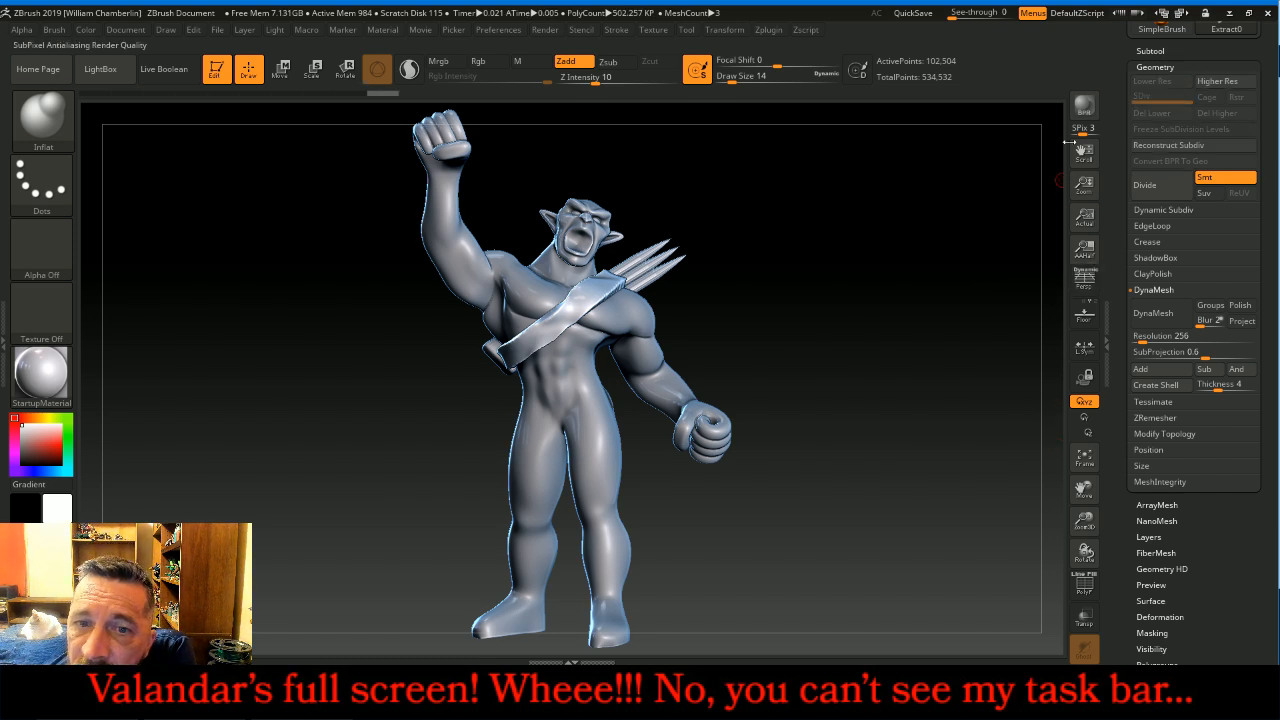
# Step: Make BuggyBod the active subtool and smooth the crease between its buttocks at a draw size of 34
pyautogui.moveTo(817, 312); pyautogui.dragTo(963, 335)
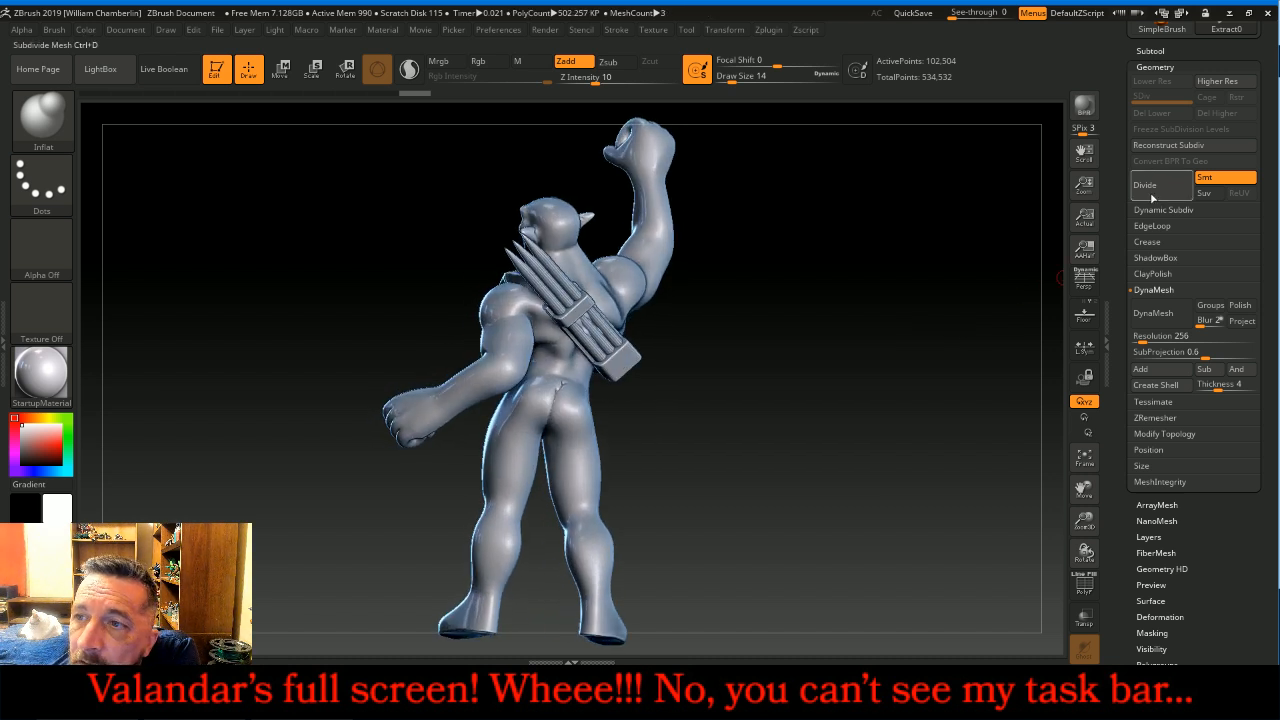
pyautogui.click(1150, 50)
pyautogui.click(1195, 90)
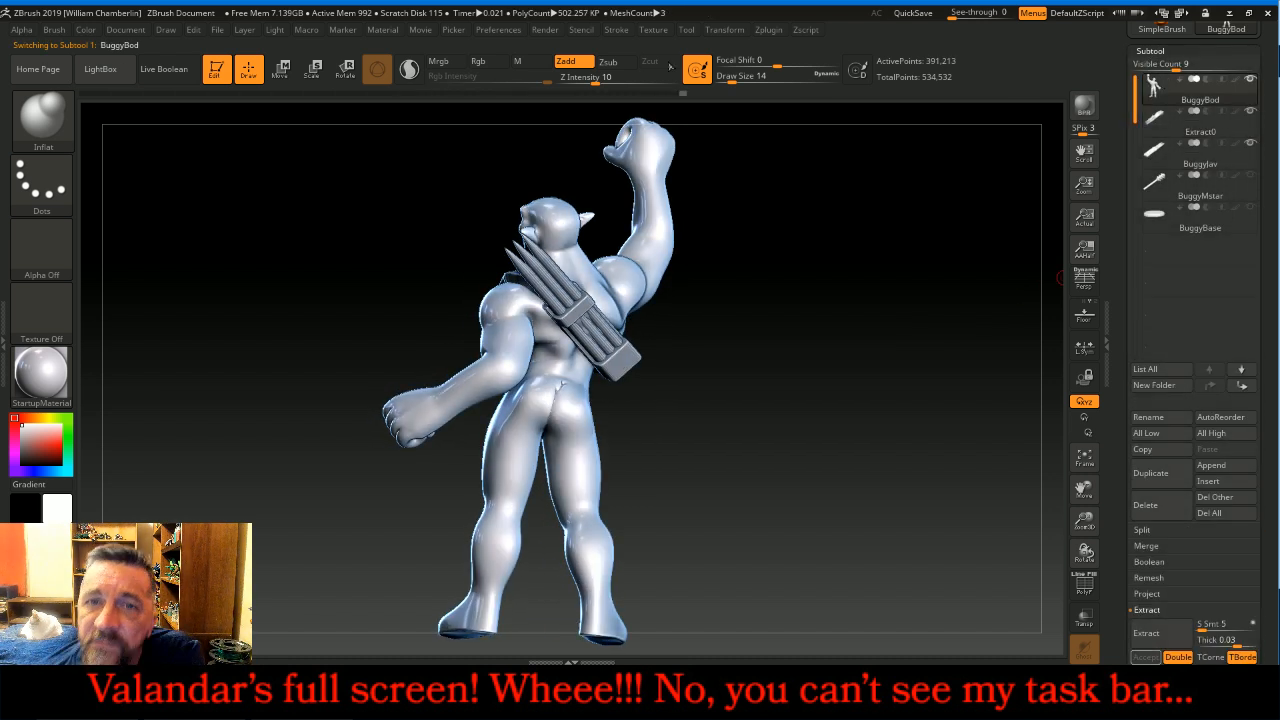
pyautogui.press('shift')
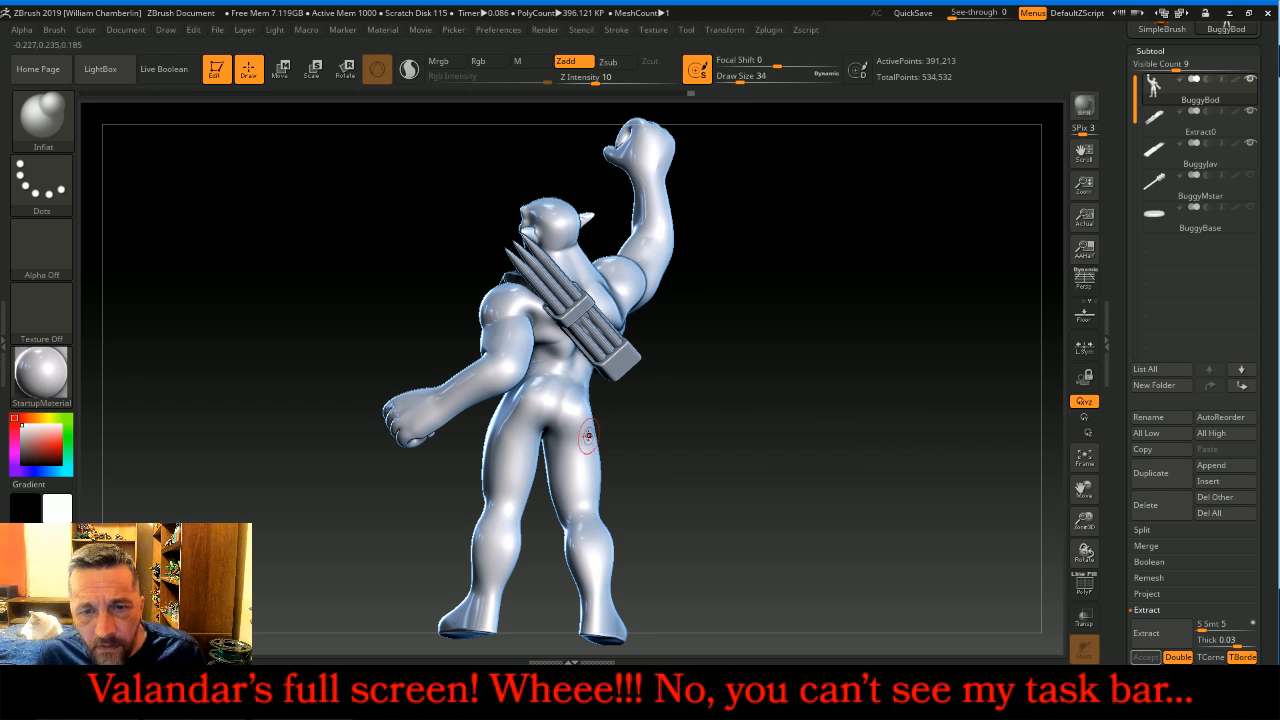
pyautogui.press('shift')
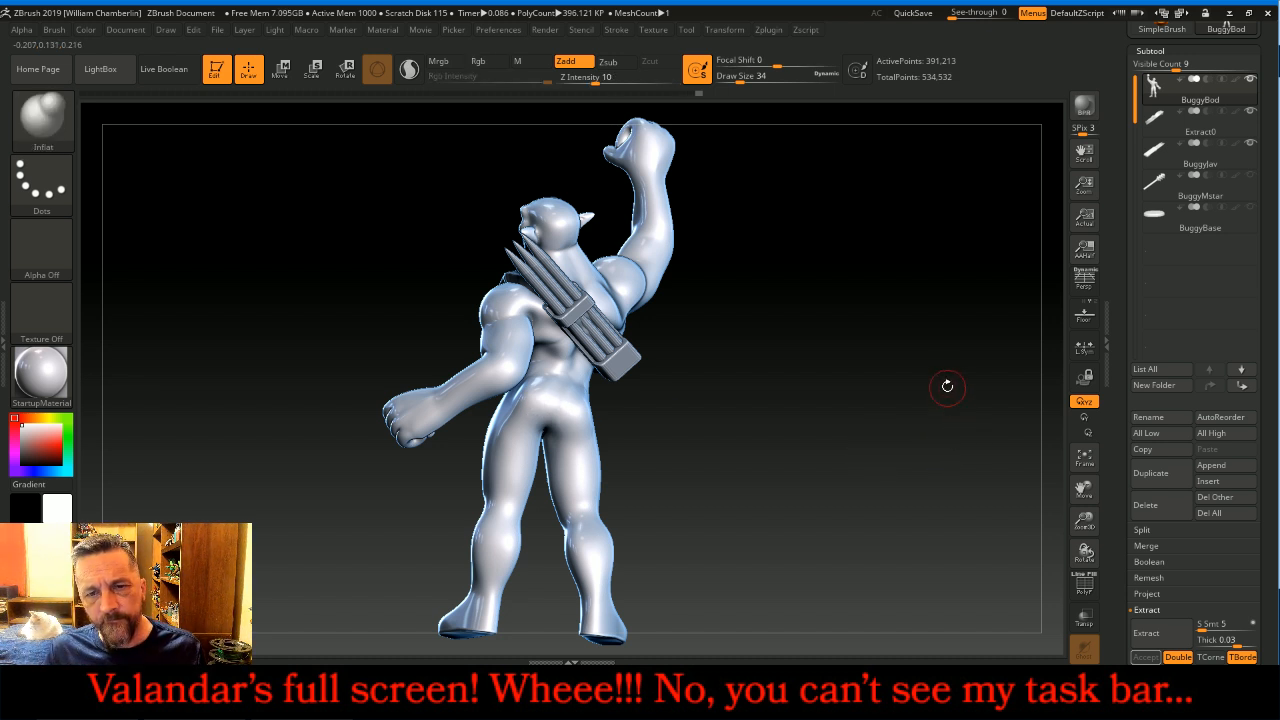
pyautogui.moveTo(910, 381); pyautogui.dragTo(846, 371)
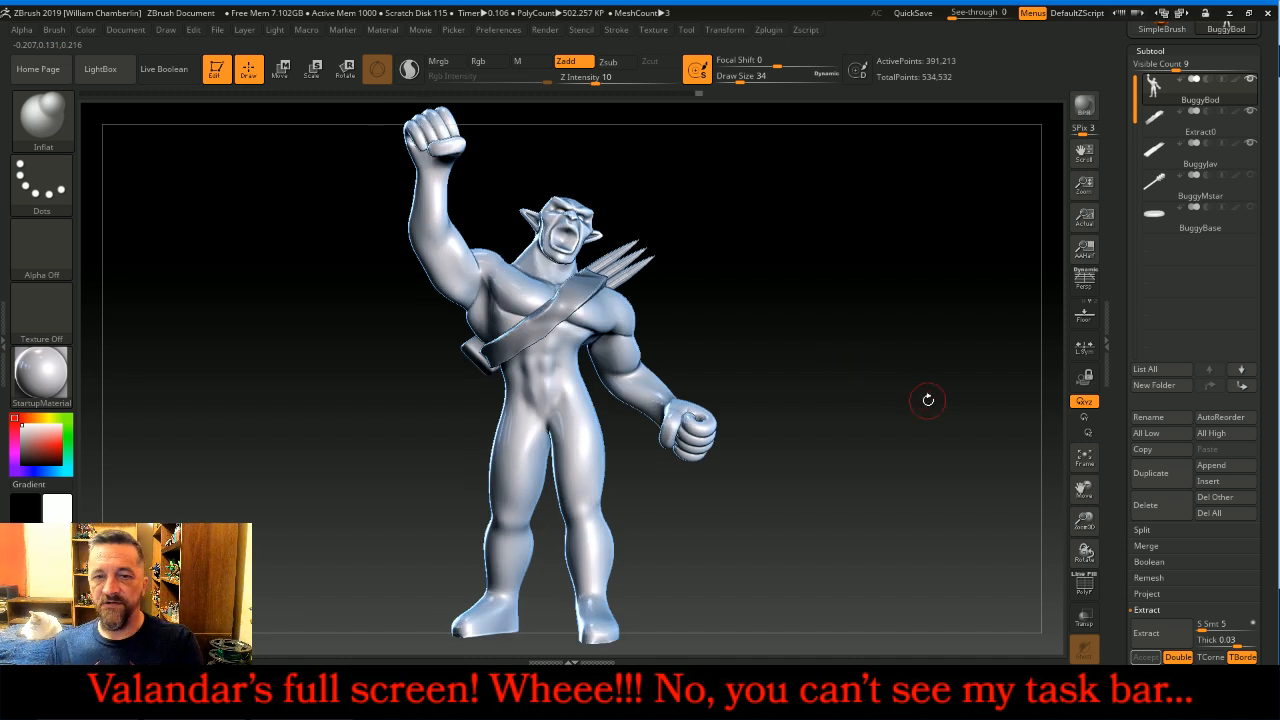
pyautogui.moveTo(430, 692)
pyautogui.click(603, 628)
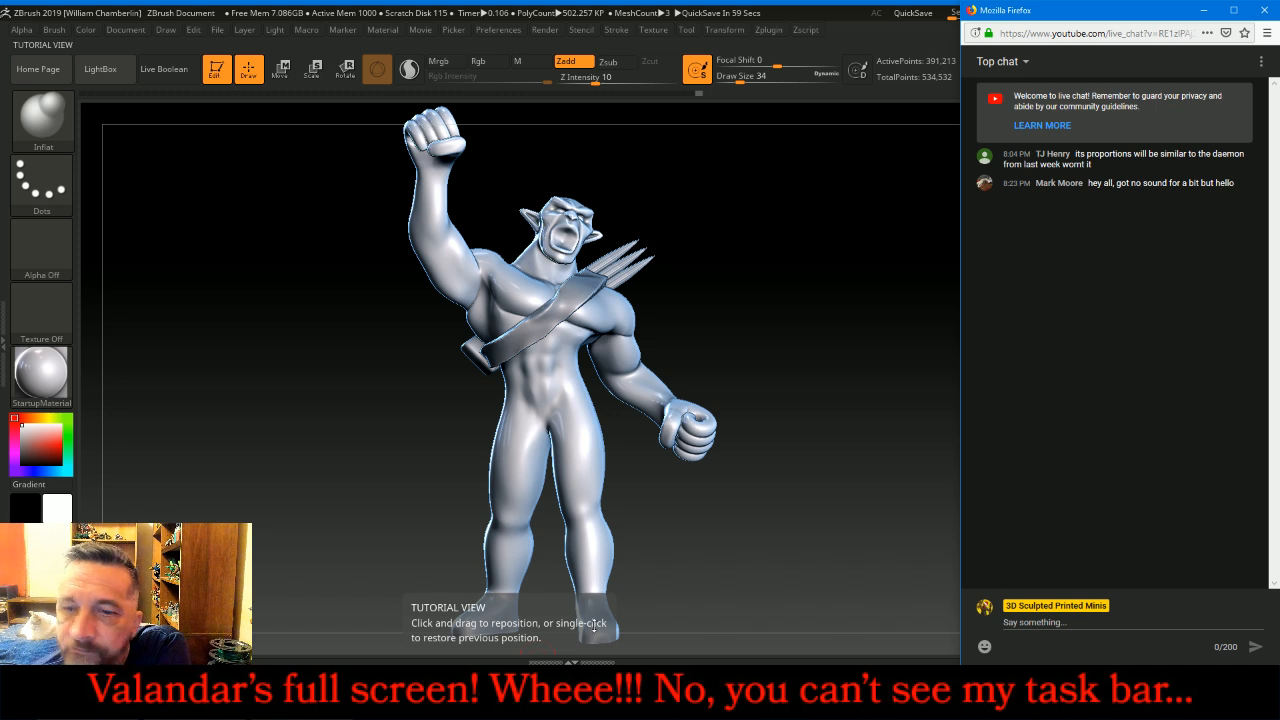
pyautogui.click(724, 557)
# Step: Mask a horizontal band across the front of the body's hips, just below the abdomen
pyautogui.moveTo(1080, 522); pyautogui.dragTo(1089, 557)
pyautogui.moveTo(991, 486); pyautogui.dragTo(994, 451)
pyautogui.moveTo(943, 314); pyautogui.dragTo(910, 317)
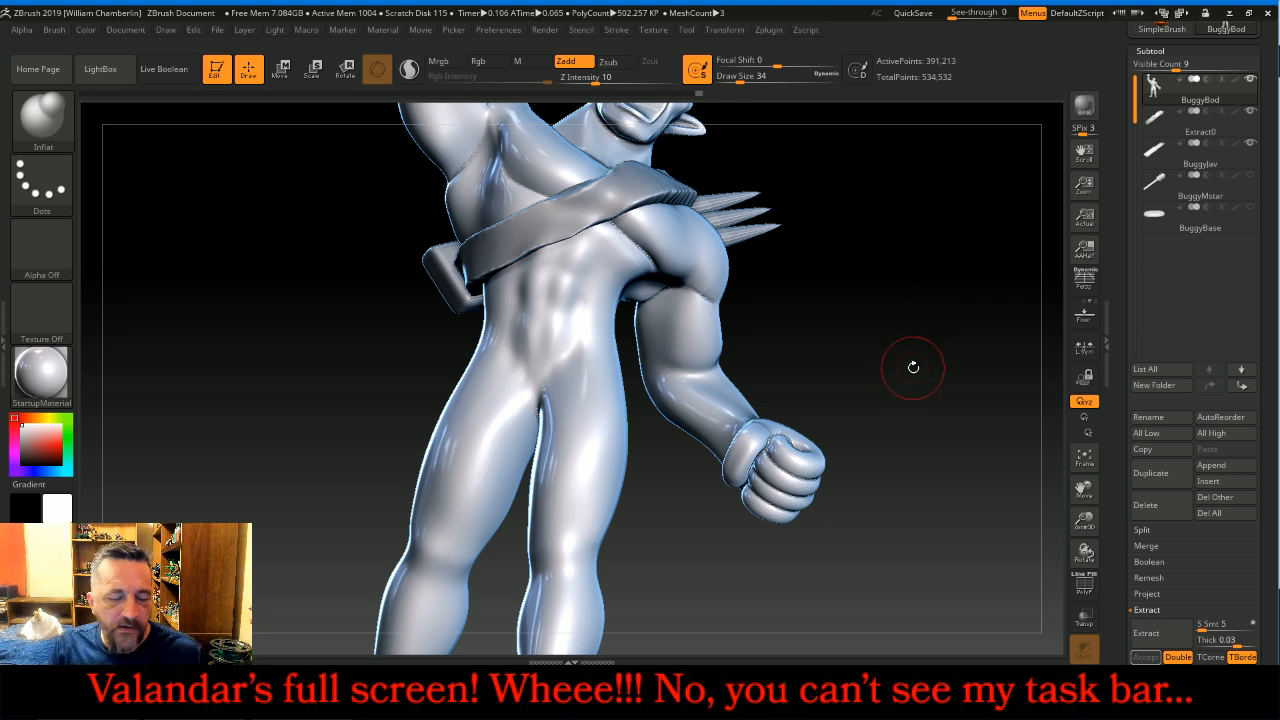
pyautogui.press('ctrl')
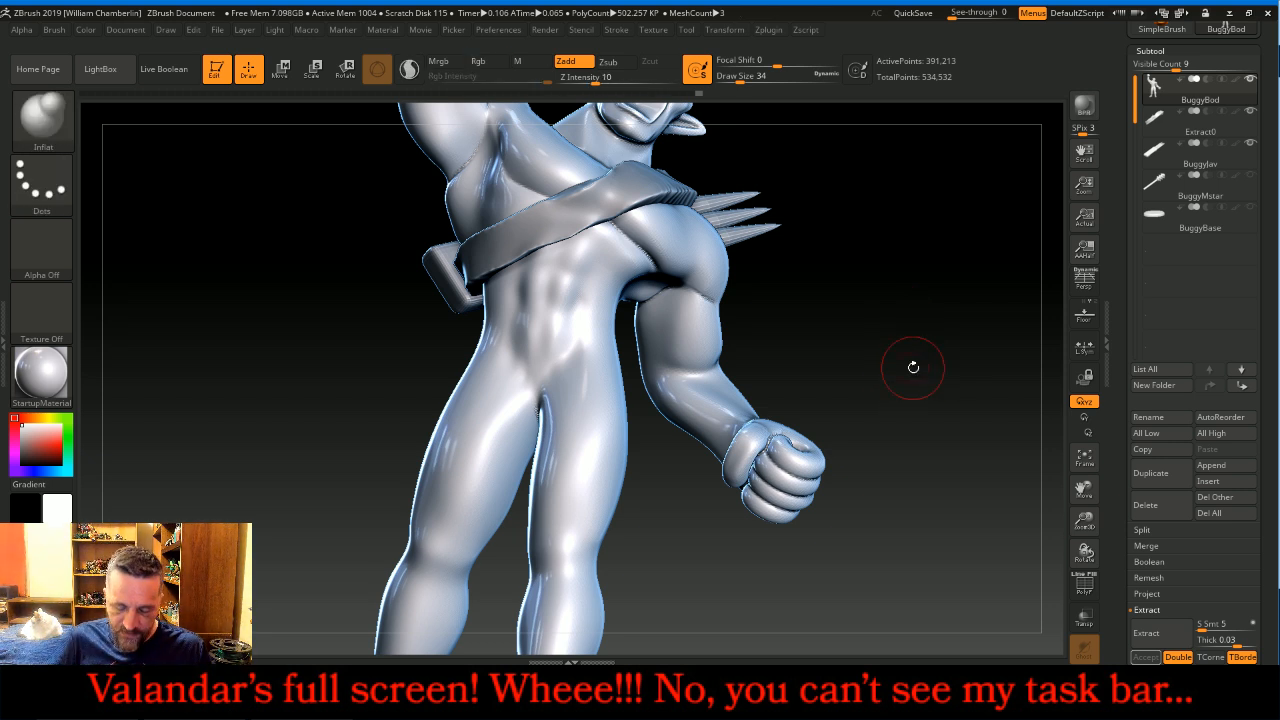
pyautogui.moveTo(923, 271)
pyautogui.mouseDown()
pyautogui.moveTo(926, 300)
pyautogui.moveTo(900, 320)
pyautogui.mouseUp()
pyautogui.press('ctrl')
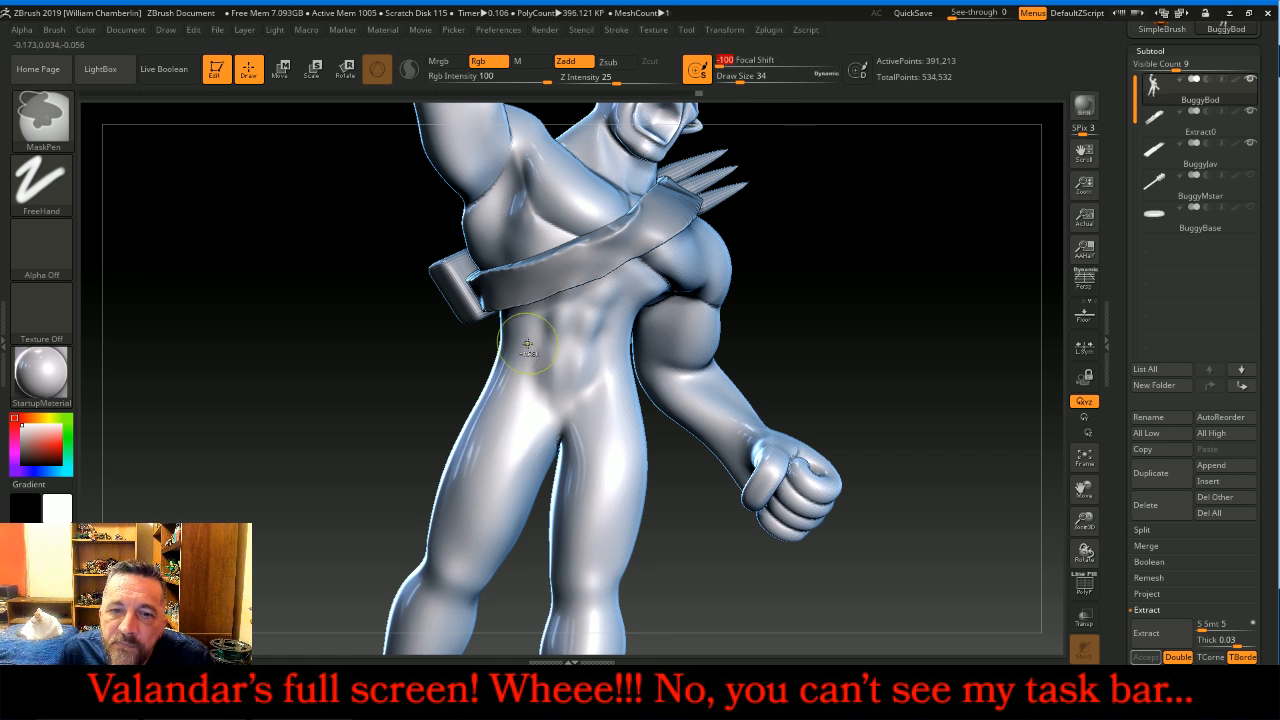
pyautogui.keyDown('ctrl'); pyautogui.moveTo(504, 388); pyautogui.dragTo(625, 403); pyautogui.keyUp('ctrl')
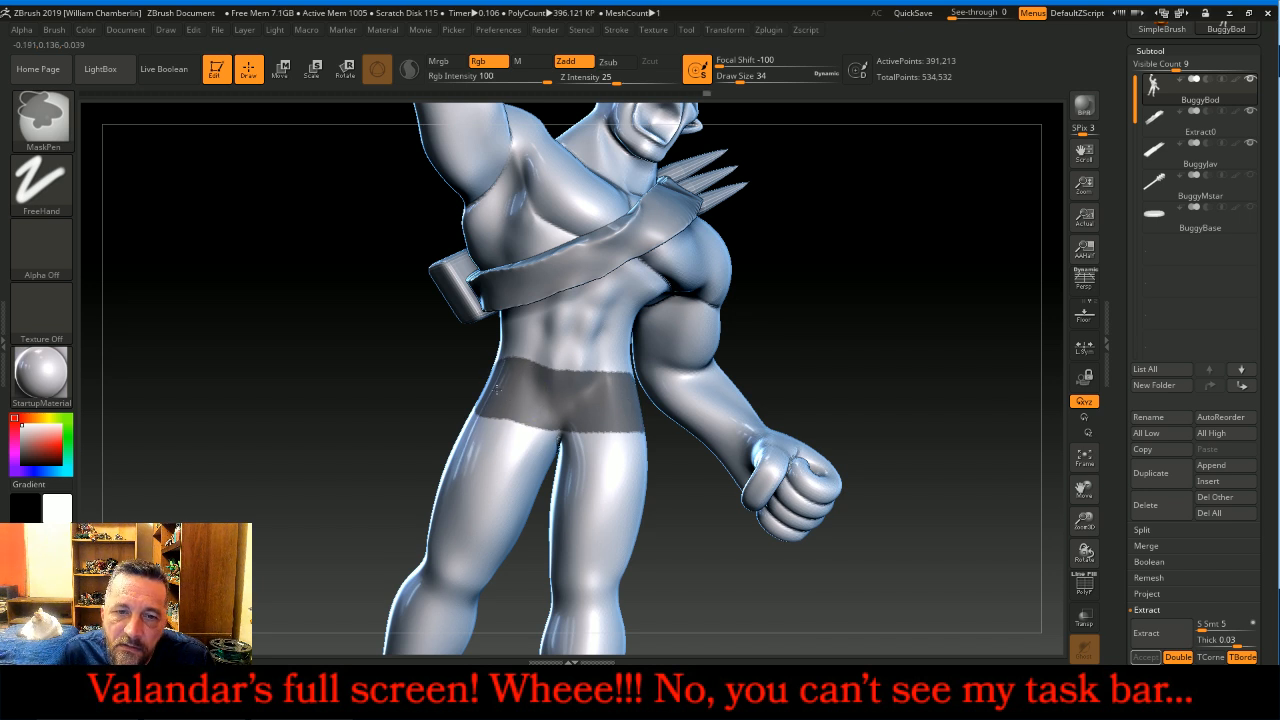
# Step: Extend the hip mask around both sides of the pelvis
pyautogui.moveTo(428, 386)
pyautogui.mouseDown()
pyautogui.moveTo(398, 378)
pyautogui.moveTo(420, 360)
pyautogui.moveTo(440, 370)
pyautogui.mouseUp()
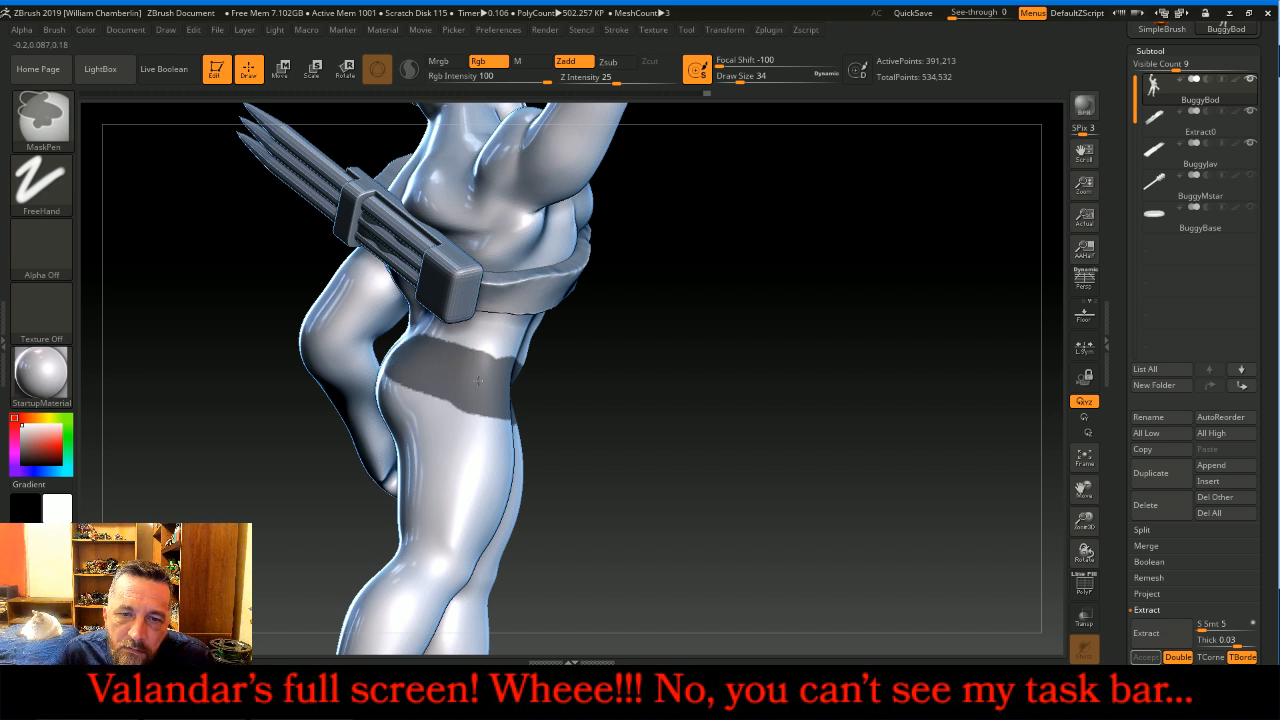
pyautogui.moveTo(640, 380)
pyautogui.mouseDown()
pyautogui.moveTo(843, 371)
pyautogui.moveTo(765, 379)
pyautogui.mouseUp()
pyautogui.press('ctrl')
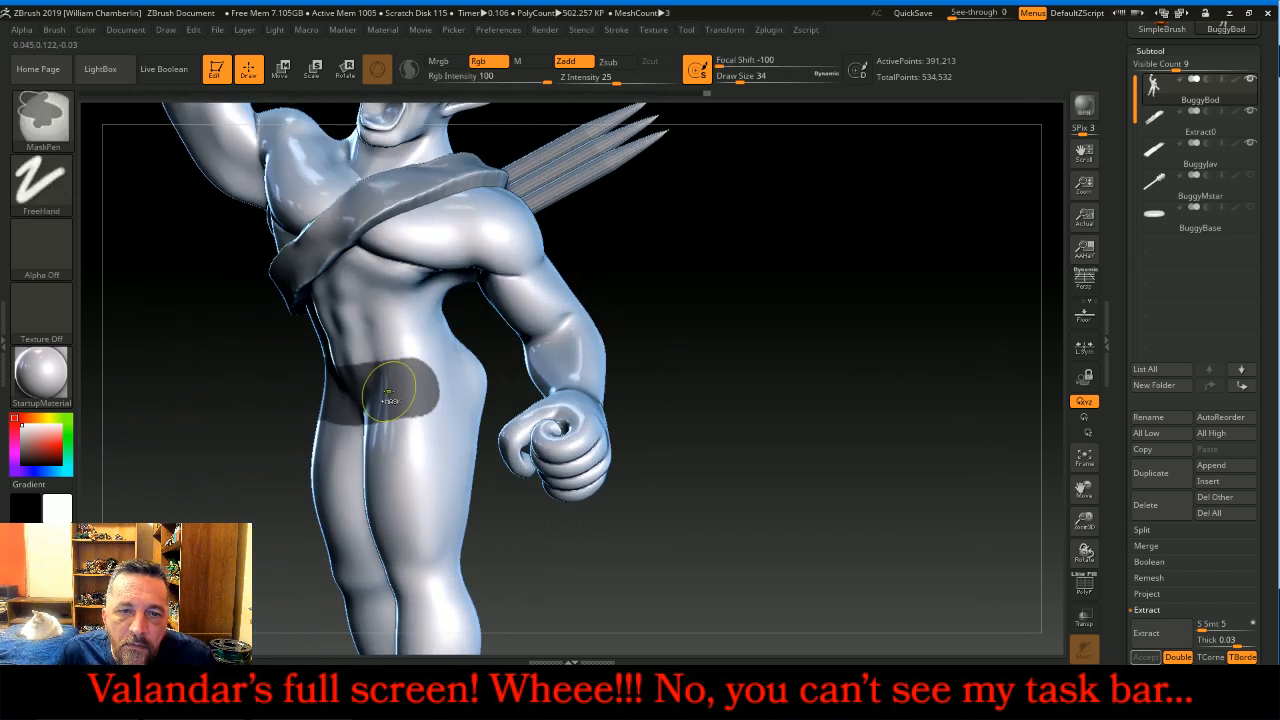
pyautogui.keyDown('ctrl'); pyautogui.moveTo(412, 380); pyautogui.dragTo(462, 361); pyautogui.keyUp('ctrl')
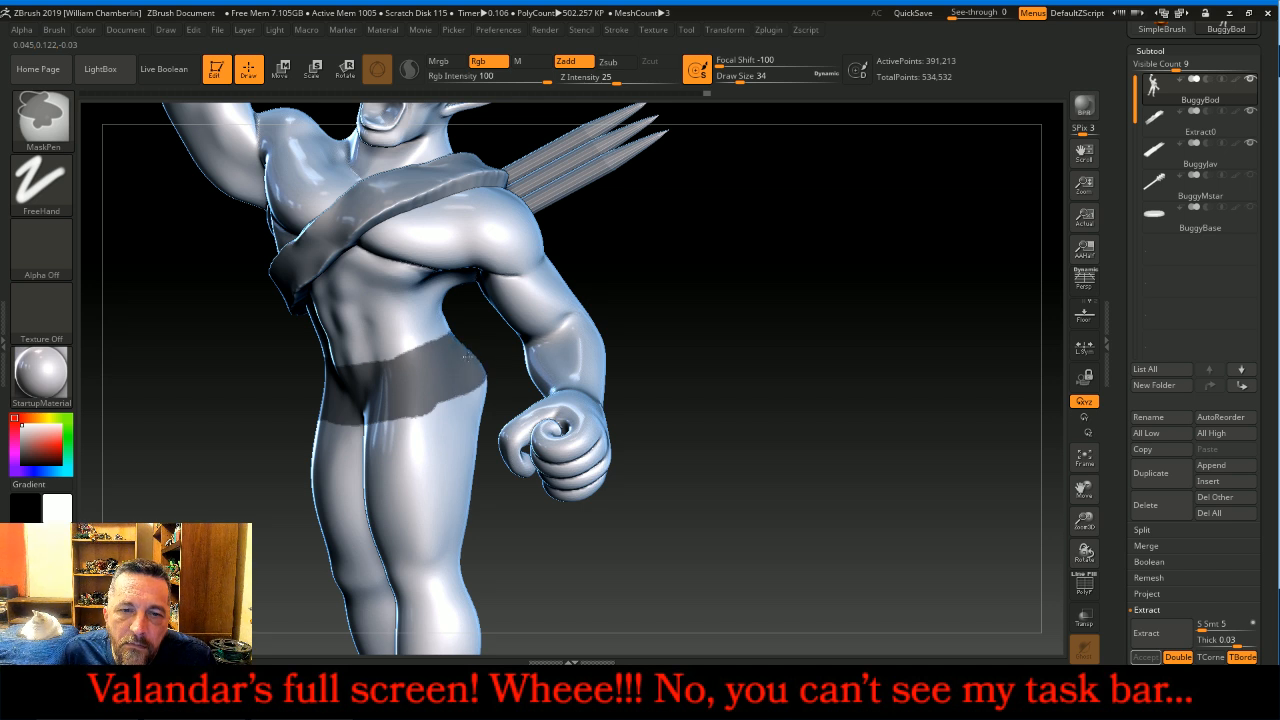
# Step: Mask the lower back, the buttocks and the backs of both upper thighs
pyautogui.moveTo(797, 354); pyautogui.dragTo(740, 380)
pyautogui.press('ctrl')
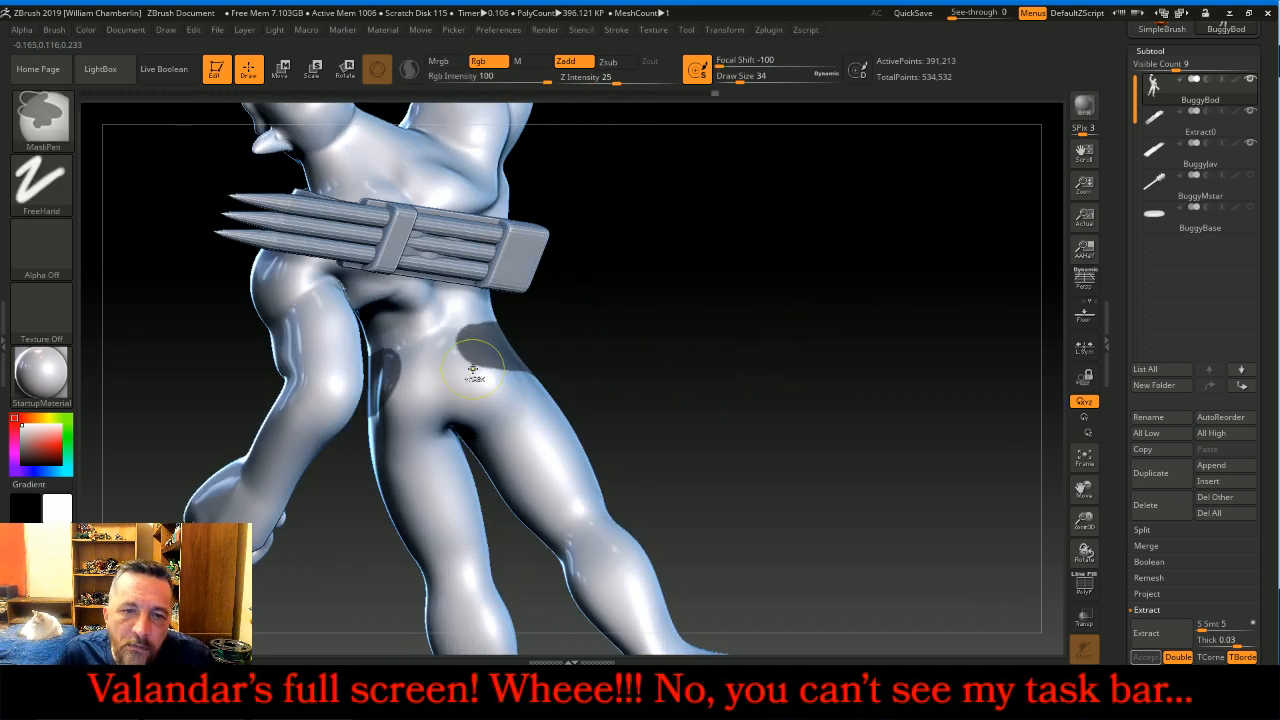
pyautogui.moveTo(380, 374)
pyautogui.keyDown('ctrl'); pyautogui.mouseDown()
pyautogui.moveTo(446, 354)
pyautogui.moveTo(490, 374)
pyautogui.moveTo(445, 495)
pyautogui.moveTo(438, 474)
pyautogui.moveTo(388, 480)
pyautogui.moveTo(407, 399)
pyautogui.mouseUp(); pyautogui.keyUp('ctrl')
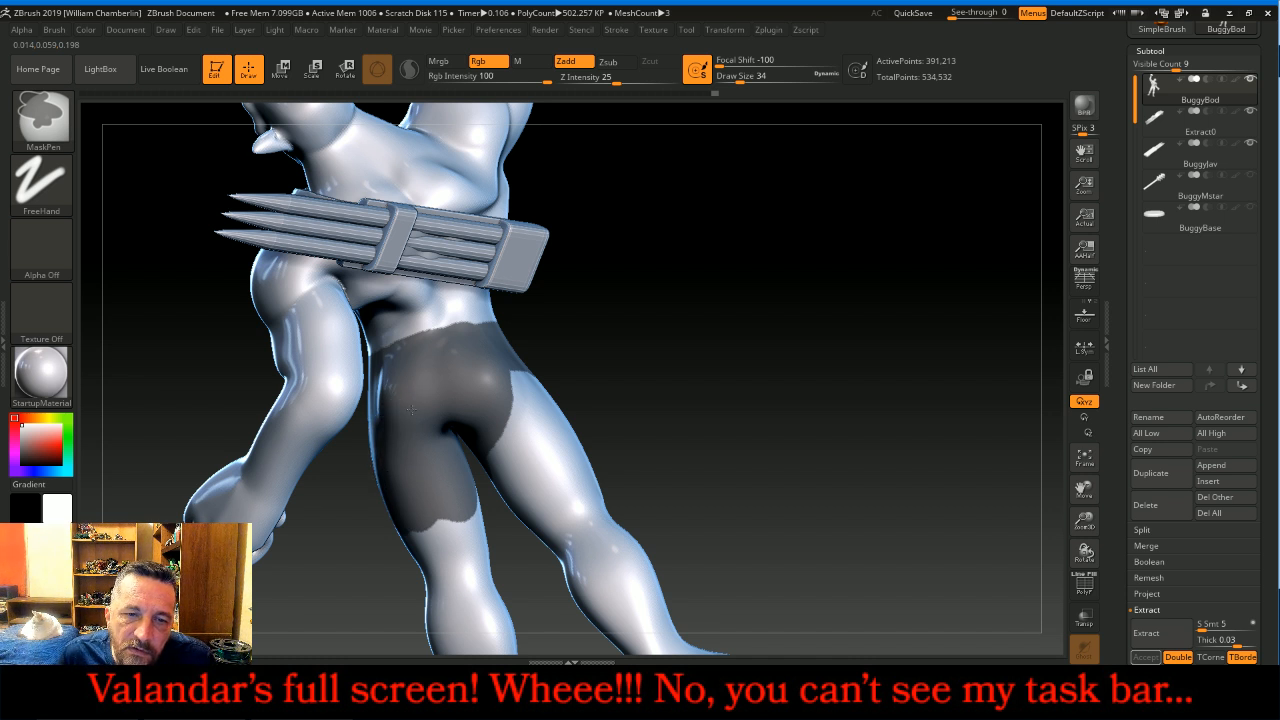
pyautogui.moveTo(481, 434)
pyautogui.keyDown('ctrl'); pyautogui.mouseDown()
pyautogui.moveTo(515, 455)
pyautogui.moveTo(528, 488)
pyautogui.moveTo(538, 436)
pyautogui.moveTo(526, 394)
pyautogui.moveTo(543, 395)
pyautogui.mouseUp(); pyautogui.keyUp('ctrl')
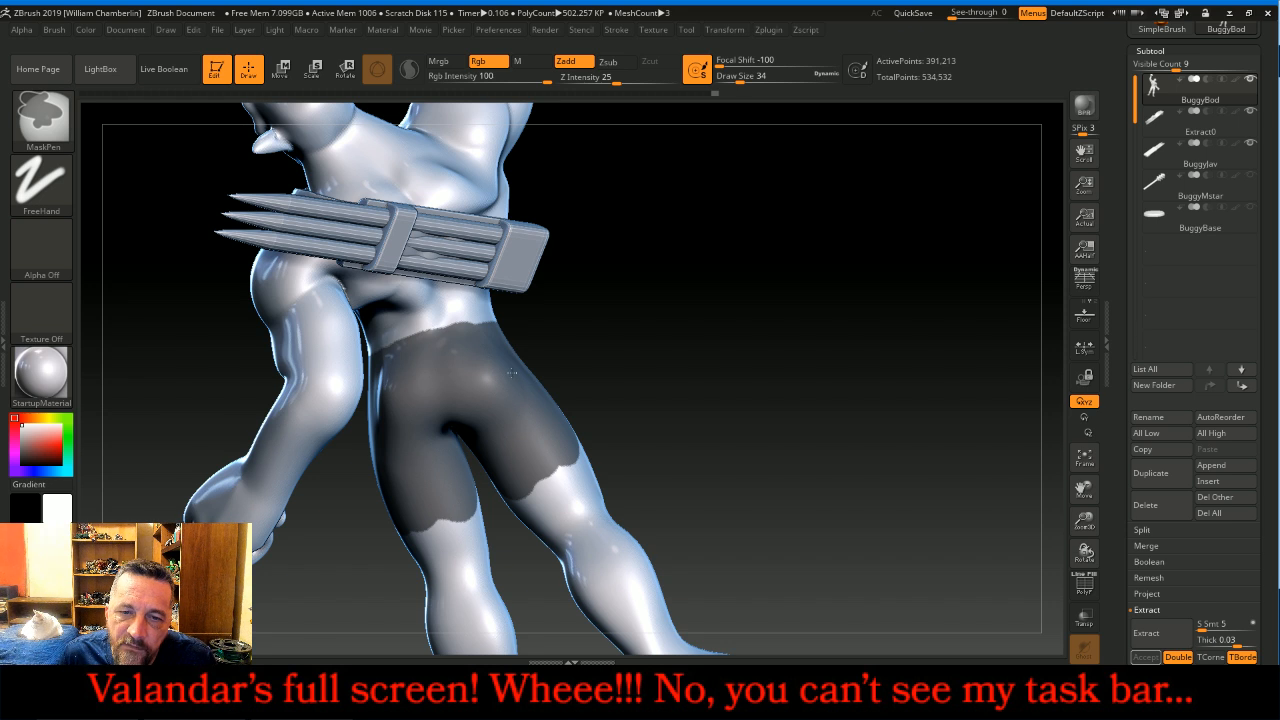
# Step: Mask the inner, outer and front surfaces of both thighs down to just above the knees, completing a shorts shape
pyautogui.moveTo(709, 366); pyautogui.dragTo(629, 403)
pyautogui.keyDown('ctrl'); pyautogui.click(449, 464); pyautogui.keyUp('ctrl')
pyautogui.moveTo(449, 464)
pyautogui.keyDown('ctrl'); pyautogui.mouseDown()
pyautogui.moveTo(410, 505)
pyautogui.moveTo(452, 420)
pyautogui.moveTo(482, 462)
pyautogui.moveTo(496, 413)
pyautogui.mouseUp(); pyautogui.keyUp('ctrl')
pyautogui.moveTo(690, 410)
pyautogui.mouseDown()
pyautogui.moveTo(543, 430)
pyautogui.moveTo(549, 456)
pyautogui.moveTo(490, 478)
pyautogui.moveTo(484, 458)
pyautogui.mouseUp()
pyautogui.moveTo(585, 392)
pyautogui.keyDown('ctrl'); pyautogui.mouseDown()
pyautogui.moveTo(592, 462)
pyautogui.moveTo(577, 464)
pyautogui.moveTo(612, 470)
pyautogui.moveTo(617, 394)
pyautogui.mouseUp(); pyautogui.keyUp('ctrl')
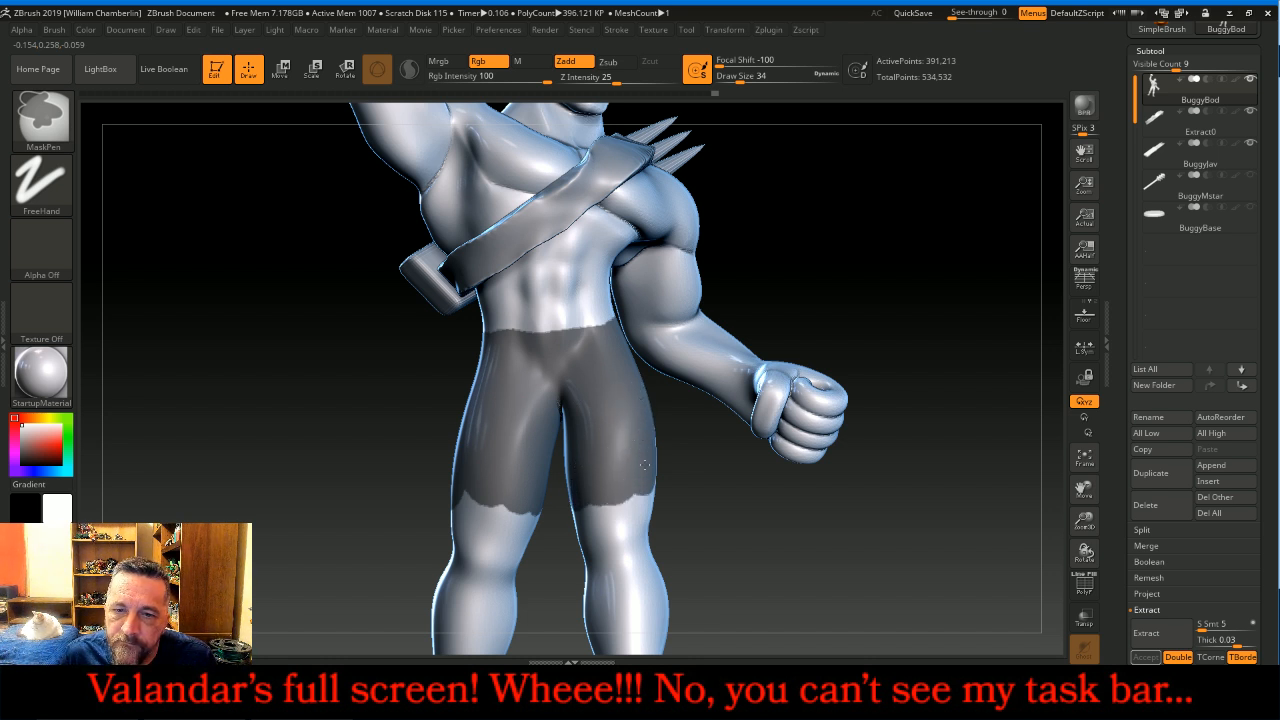
pyautogui.moveTo(658, 425)
pyautogui.mouseDown()
pyautogui.moveTo(645, 380)
pyautogui.moveTo(656, 397)
pyautogui.moveTo(647, 460)
pyautogui.moveTo(560, 457)
pyautogui.mouseUp()
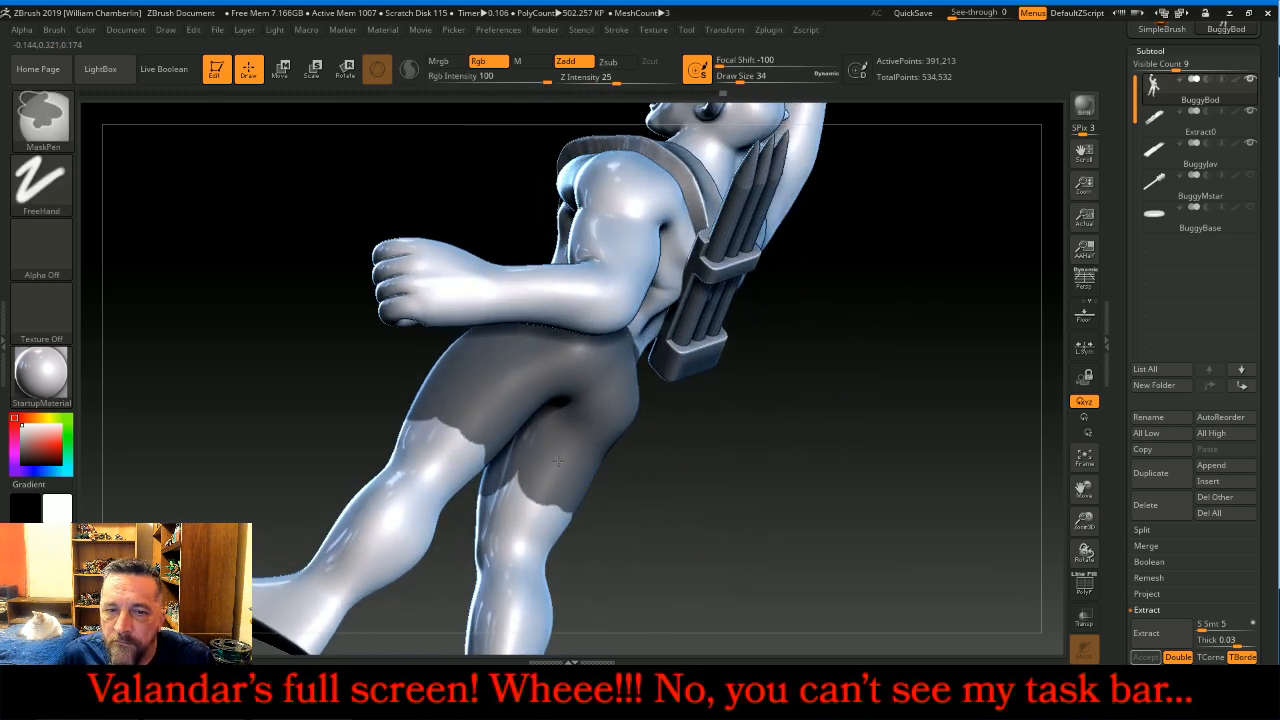
pyautogui.moveTo(756, 437); pyautogui.dragTo(943, 360)
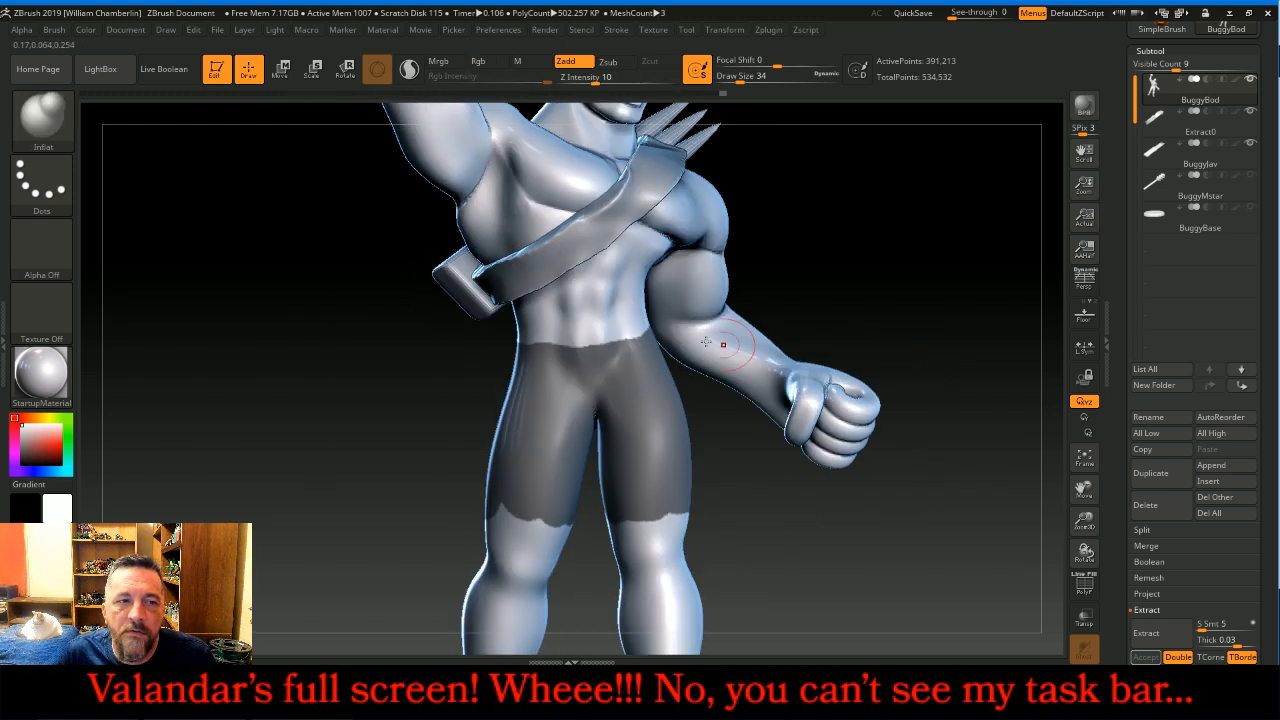
# Step: Import TornCloth04_000.bmp from the ALPHAS folder as an alpha, and undo the plain mask stroke on the thigh hem
pyautogui.press('ctrl')
pyautogui.click(41, 250)
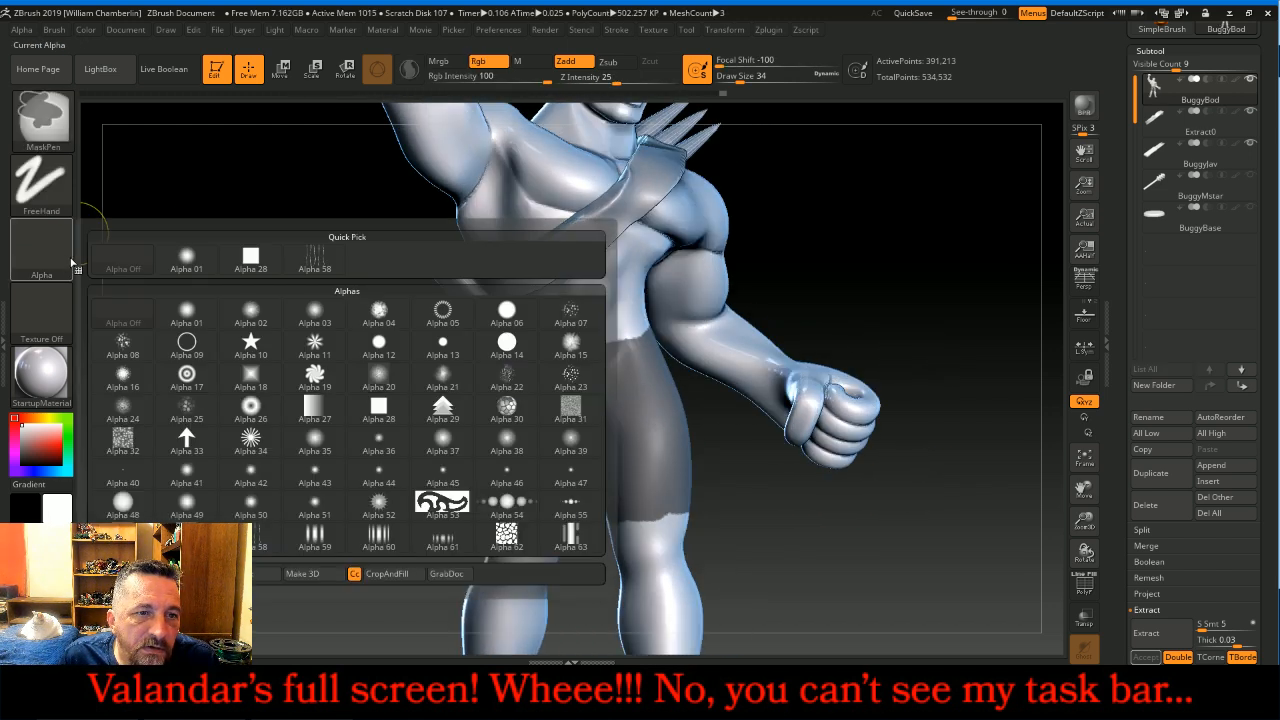
pyautogui.click(123, 573)
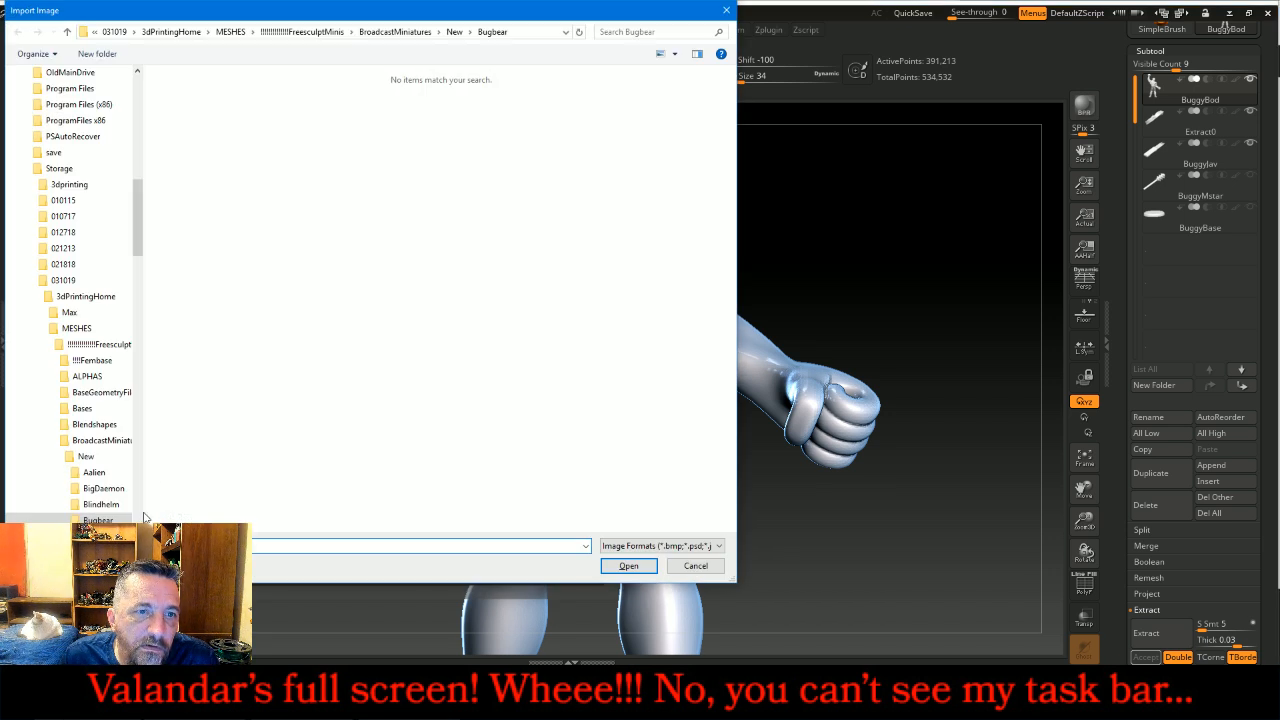
pyautogui.click(109, 381)
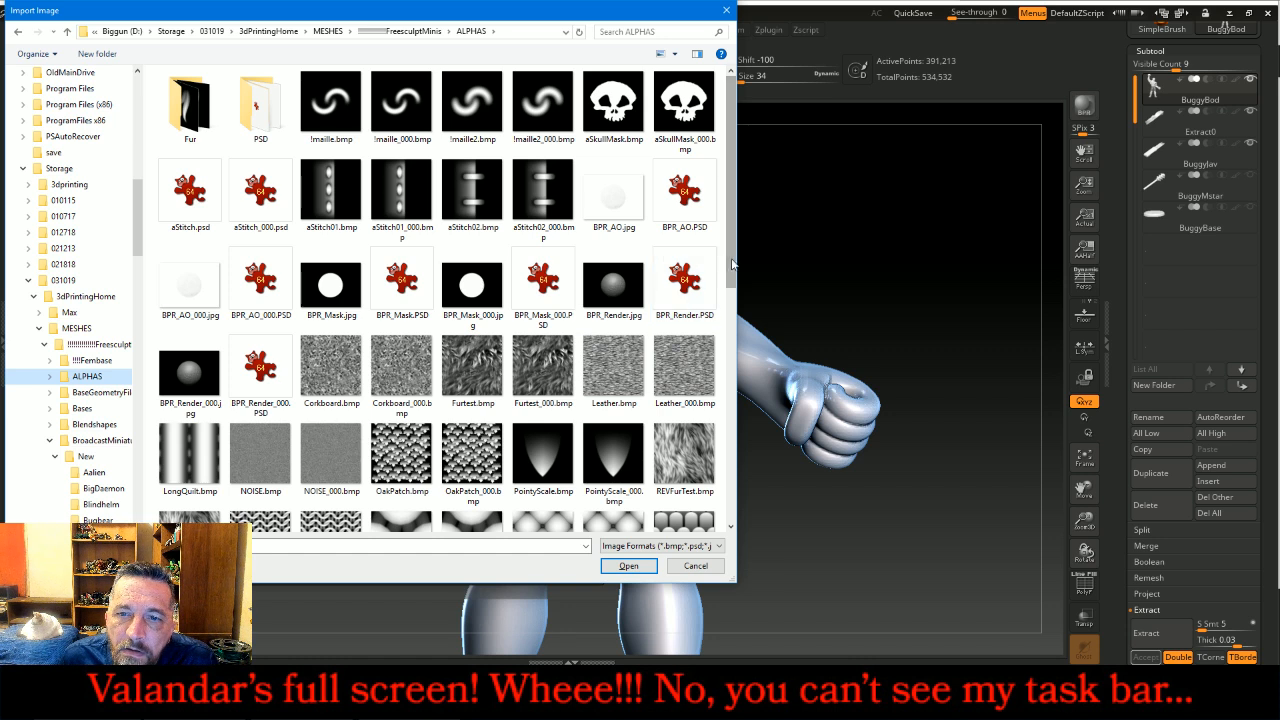
pyautogui.moveTo(733, 271); pyautogui.dragTo(733, 496)
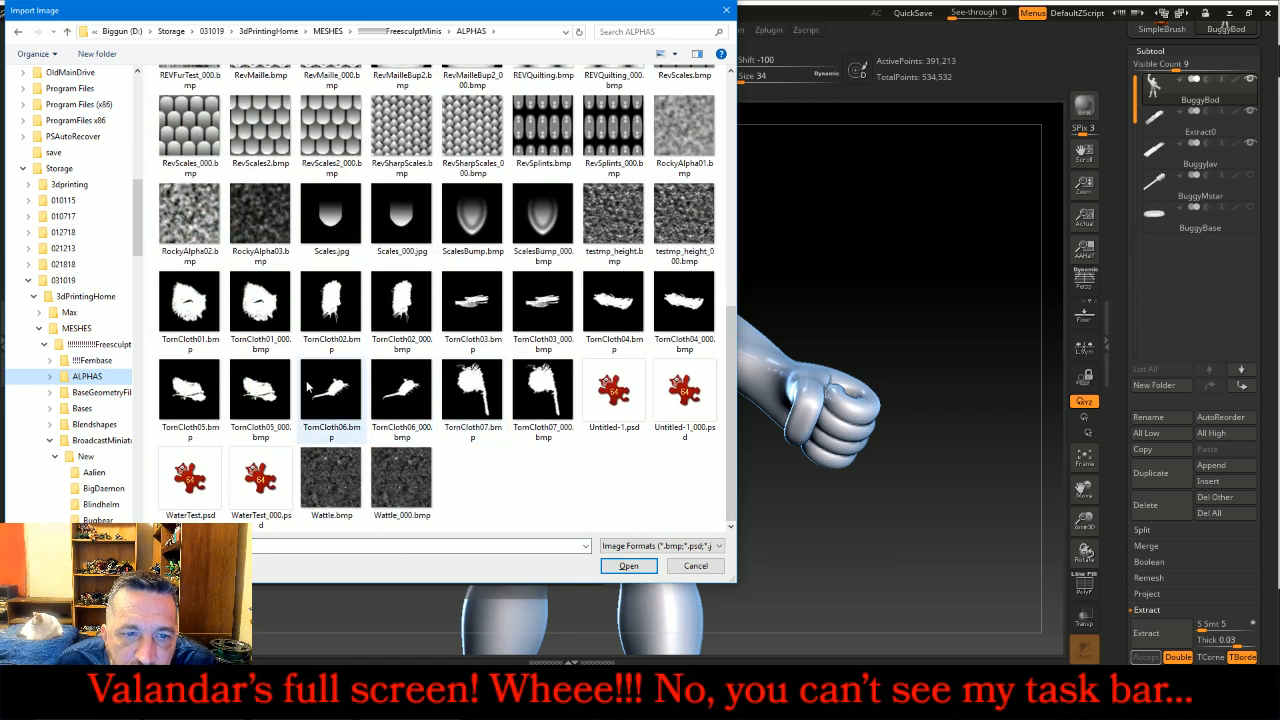
pyautogui.click(704, 317)
pyautogui.click(609, 567)
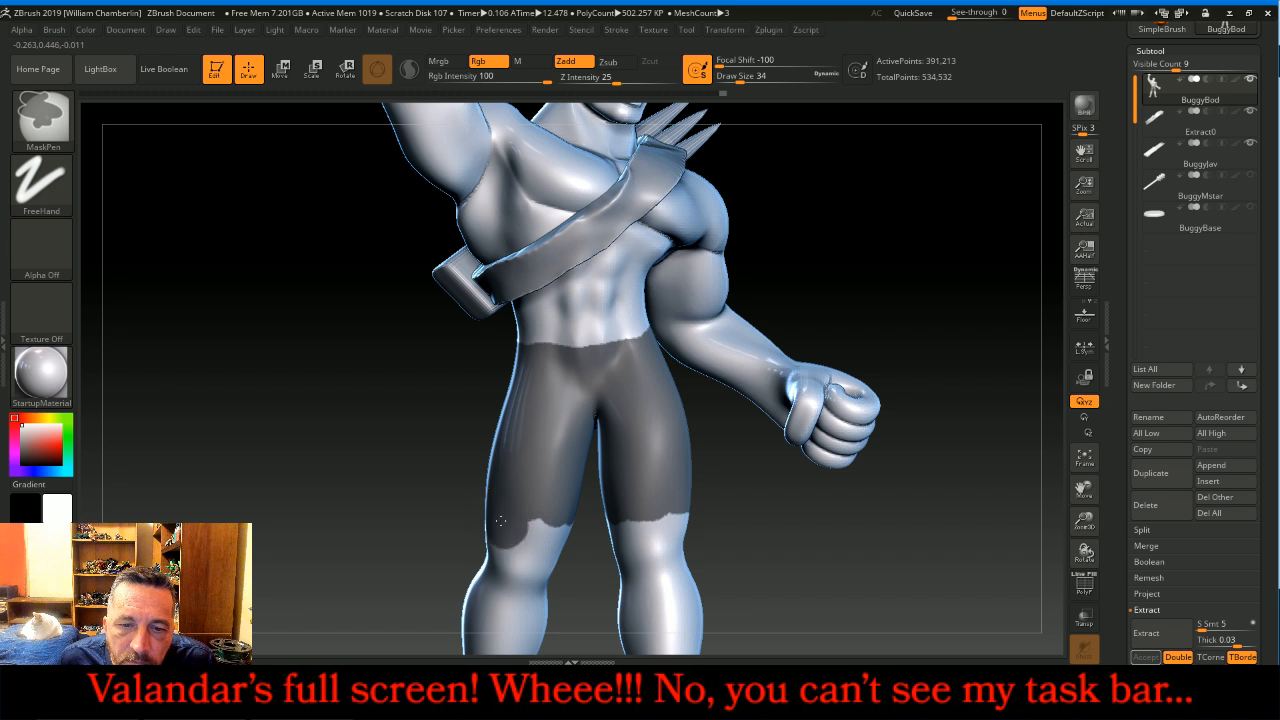
pyautogui.hotkey('ctrl', 'z')
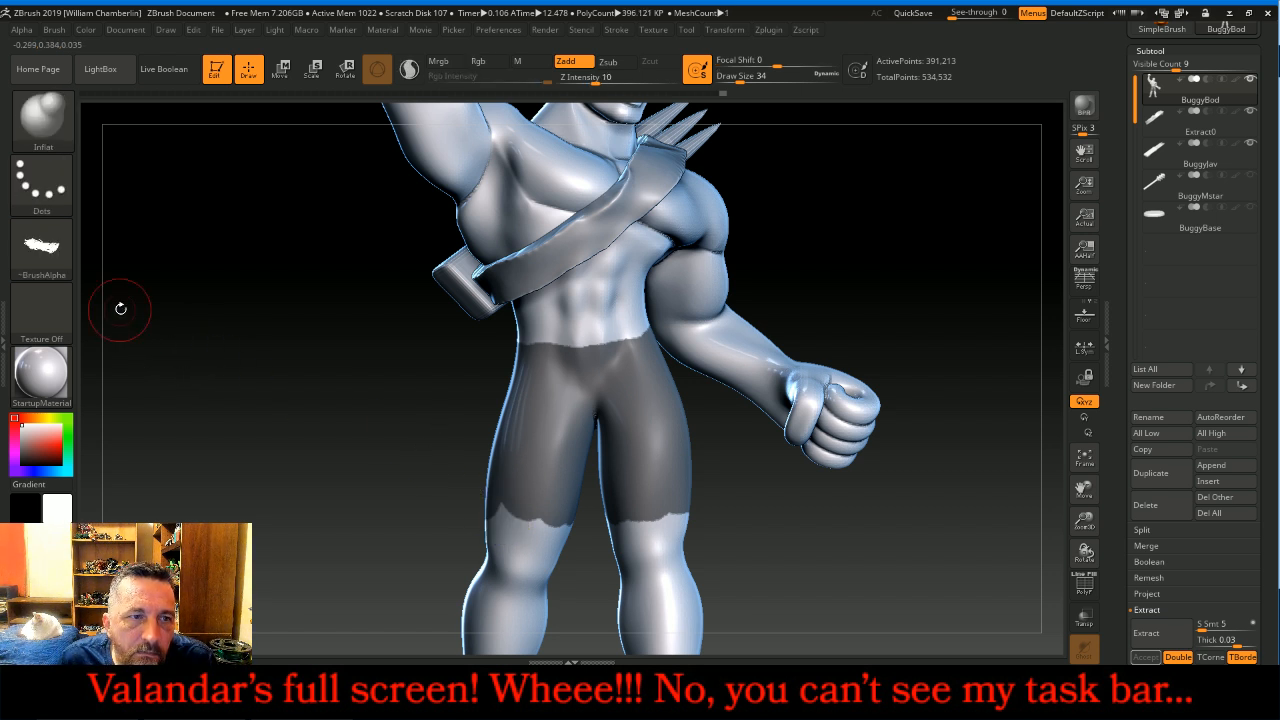
# Step: Assign ~BrushAlpha to the MaskPen and mask ragged tears along the front hem of the figure's right thigh
pyautogui.press('ctrl')
pyautogui.click(53, 250)
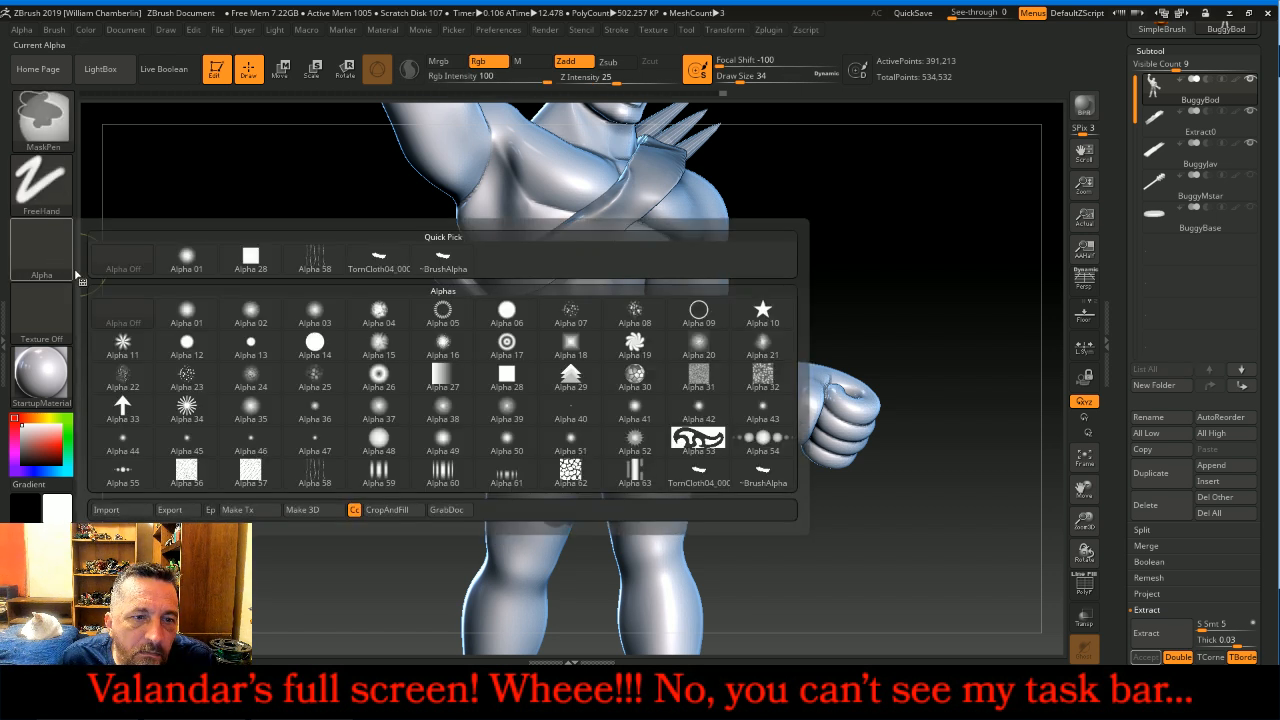
pyautogui.click(440, 272)
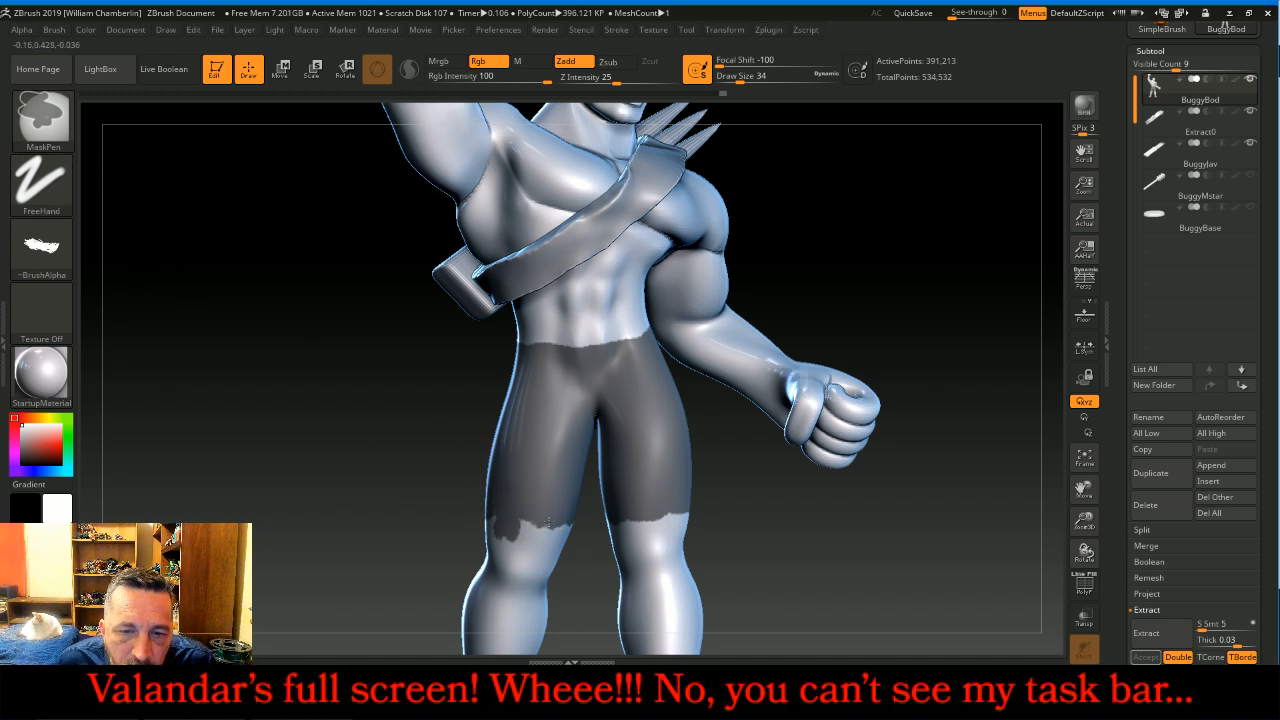
pyautogui.keyDown('ctrl'); pyautogui.moveTo(548, 541); pyautogui.dragTo(552, 545); pyautogui.keyUp('ctrl')
pyautogui.moveTo(746, 540); pyautogui.dragTo(780, 506)
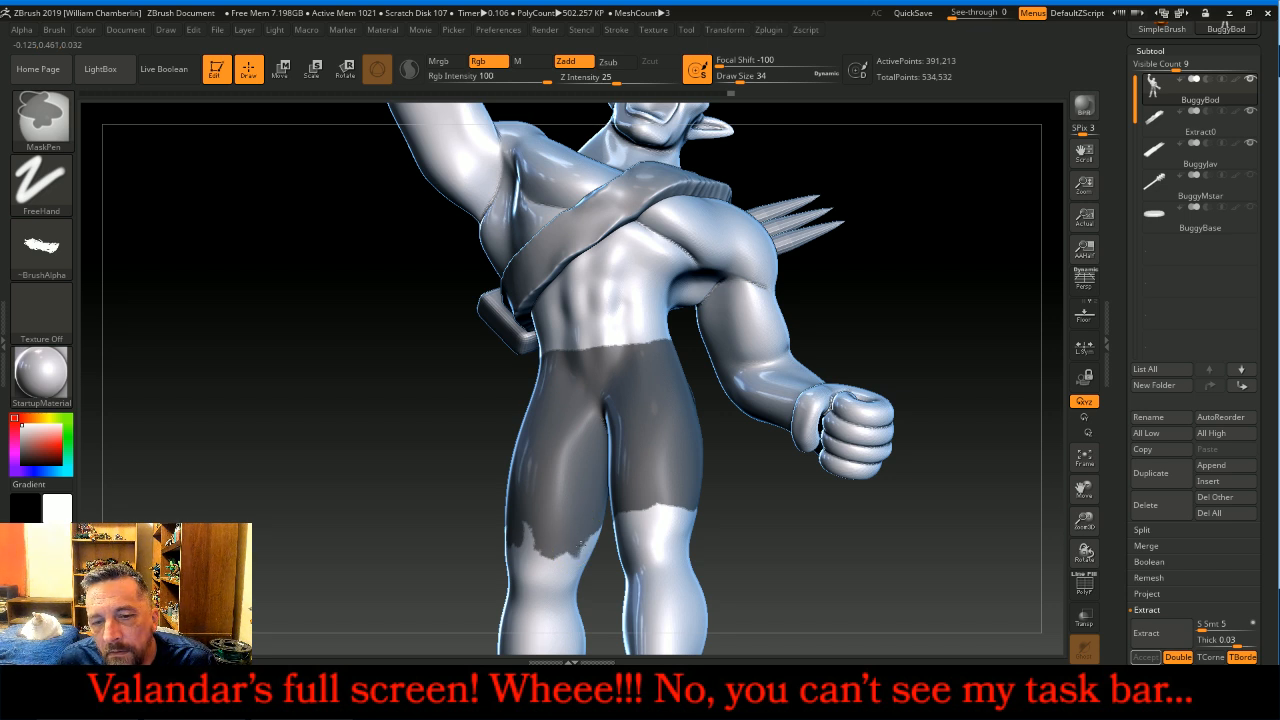
pyautogui.moveTo(809, 543)
pyautogui.mouseDown()
pyautogui.moveTo(724, 504)
pyautogui.moveTo(629, 521)
pyautogui.mouseUp()
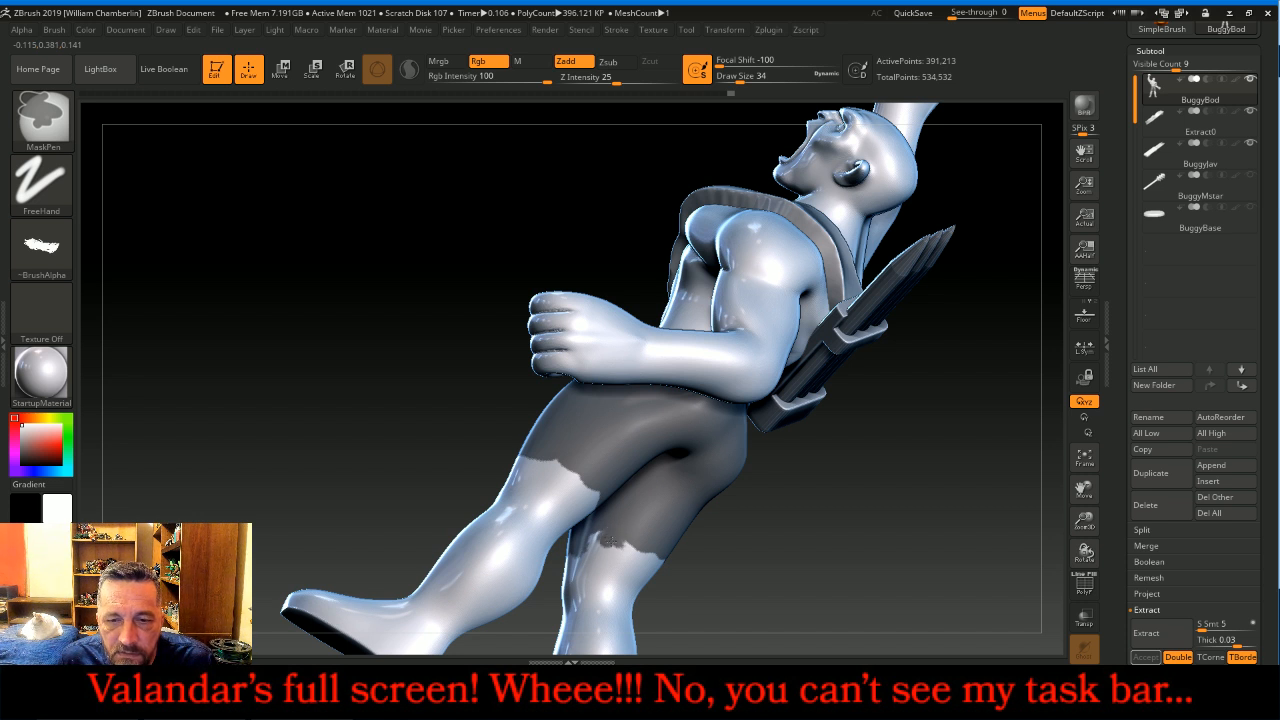
# Step: Continue the ragged mask edge around the inner, back and outer hem of the right thigh
pyautogui.moveTo(607, 553)
pyautogui.keyDown('ctrl'); pyautogui.mouseDown()
pyautogui.moveTo(612, 528)
pyautogui.moveTo(660, 557)
pyautogui.mouseUp(); pyautogui.keyUp('ctrl')
pyautogui.moveTo(805, 552); pyautogui.dragTo(673, 580)
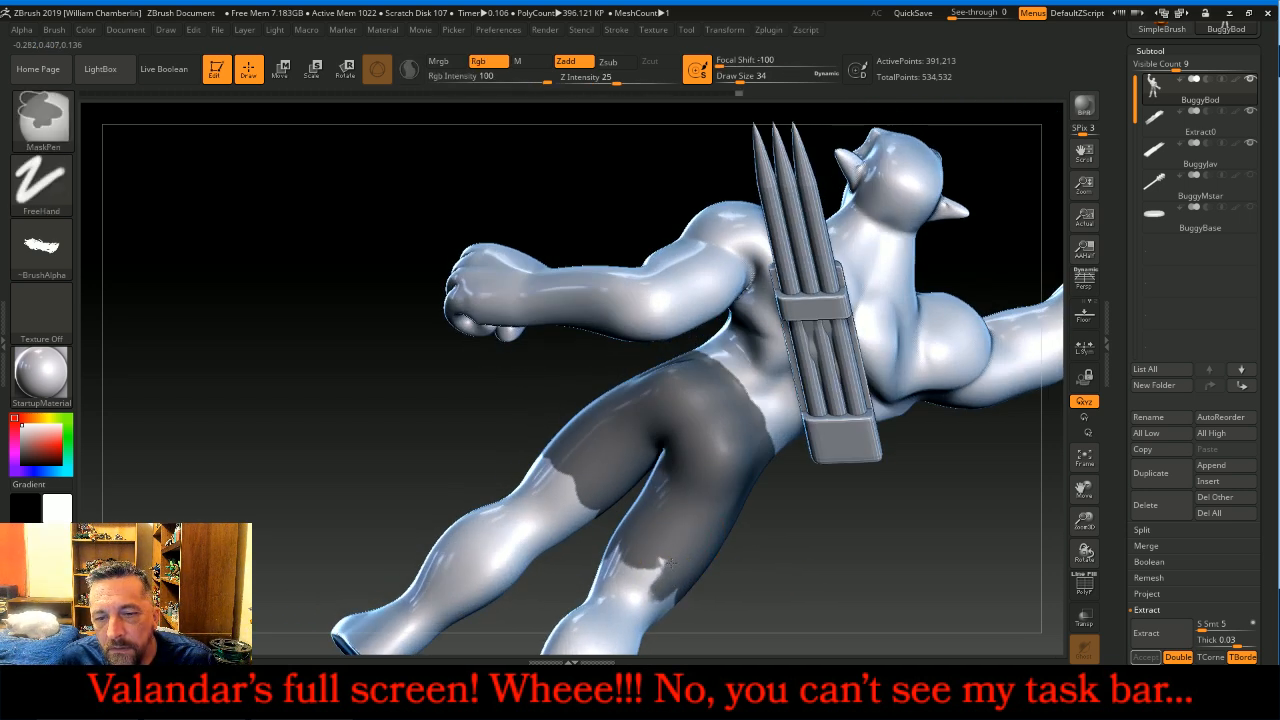
pyautogui.moveTo(757, 571); pyautogui.dragTo(746, 497, button='right')
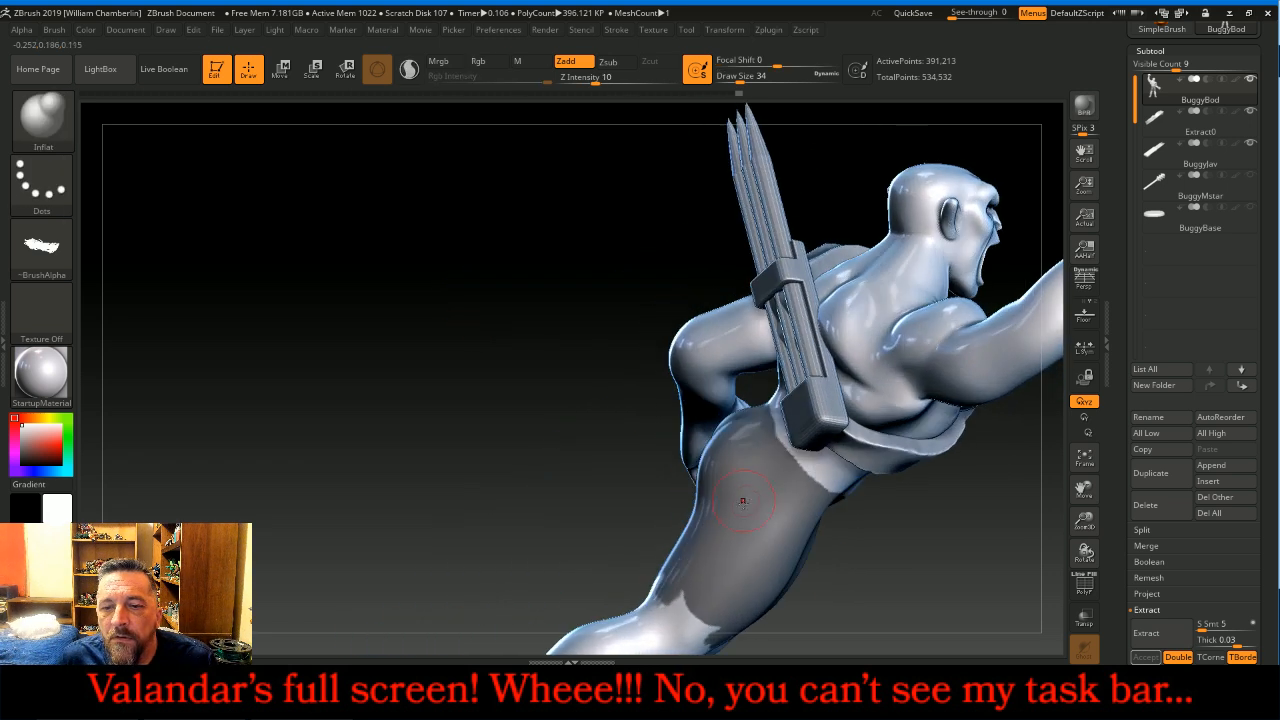
pyautogui.moveTo(1084, 489); pyautogui.dragTo(1048, 356)
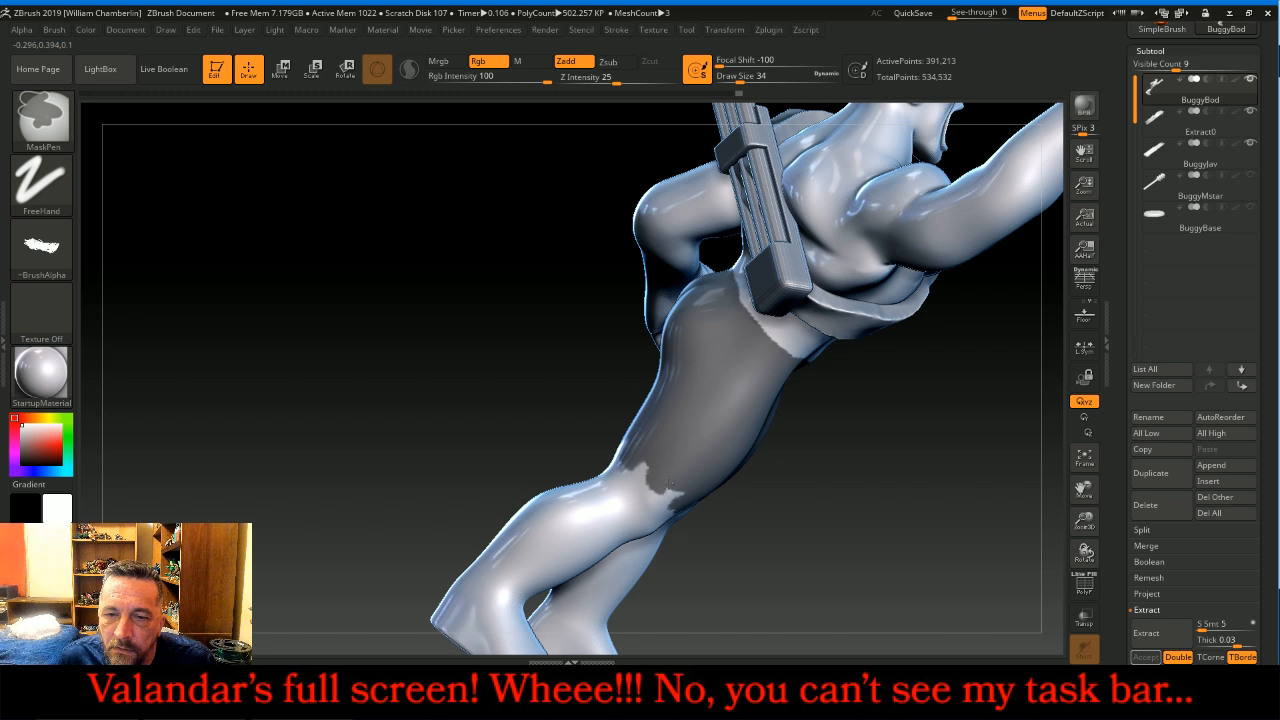
pyautogui.moveTo(683, 489); pyautogui.dragTo(750, 520, button='right')
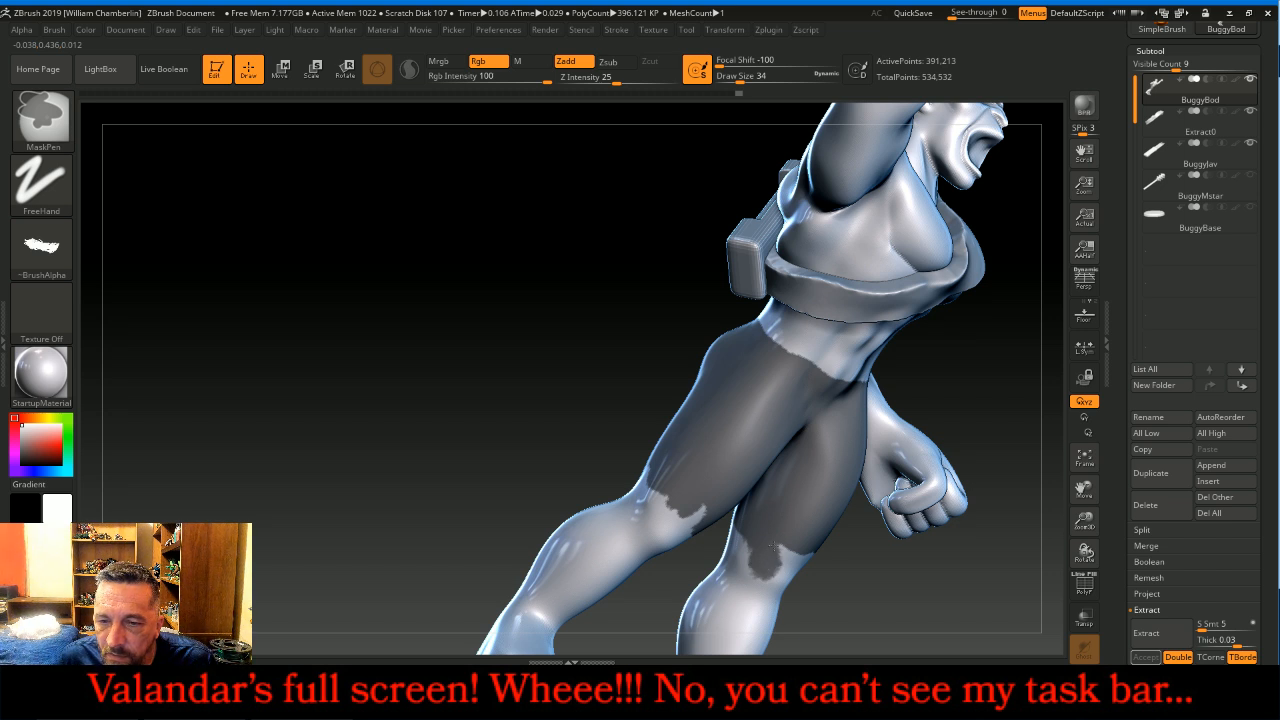
# Step: Mask ragged tears around the left thigh's hem and touch up the torn hem at the back
pyautogui.keyDown('ctrl'); pyautogui.moveTo(799, 556); pyautogui.dragTo(807, 560); pyautogui.keyUp('ctrl')
pyautogui.moveTo(880, 591)
pyautogui.mouseDown()
pyautogui.moveTo(785, 575)
pyautogui.moveTo(818, 556)
pyautogui.moveTo(788, 604)
pyautogui.moveTo(733, 598)
pyautogui.mouseUp()
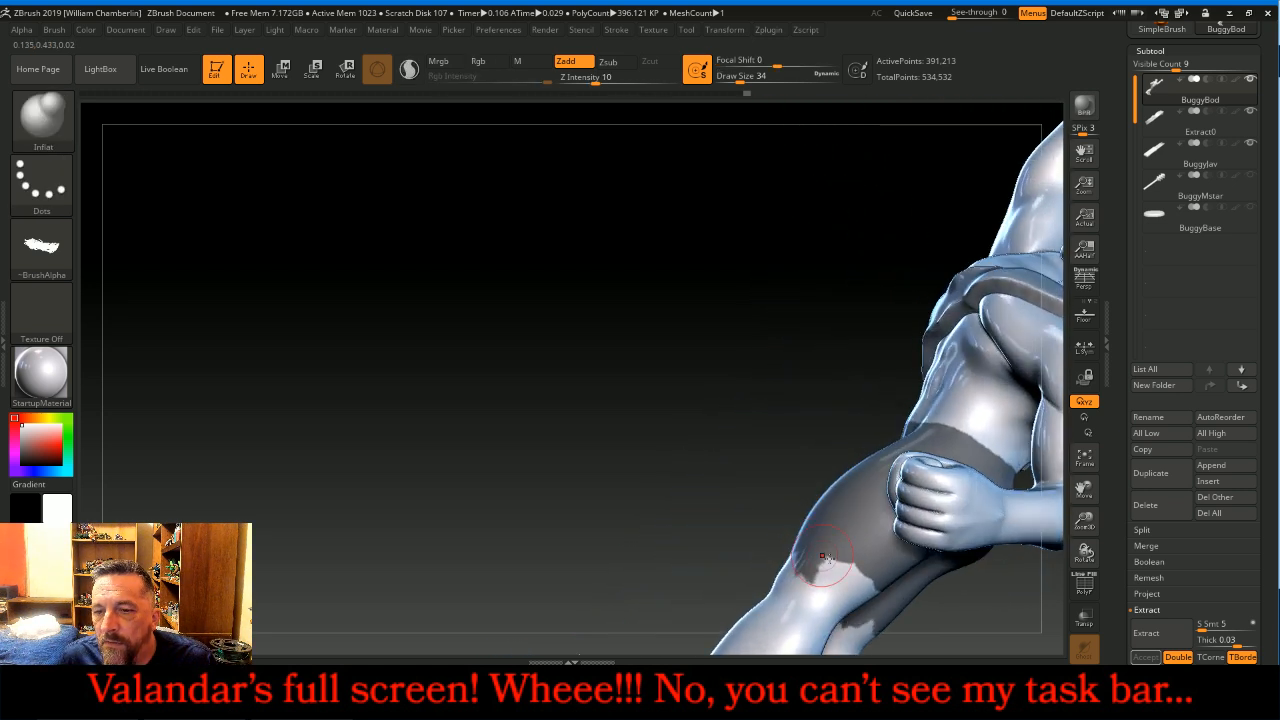
pyautogui.keyDown('ctrl'); pyautogui.moveTo(854, 557); pyautogui.dragTo(849, 559); pyautogui.keyUp('ctrl')
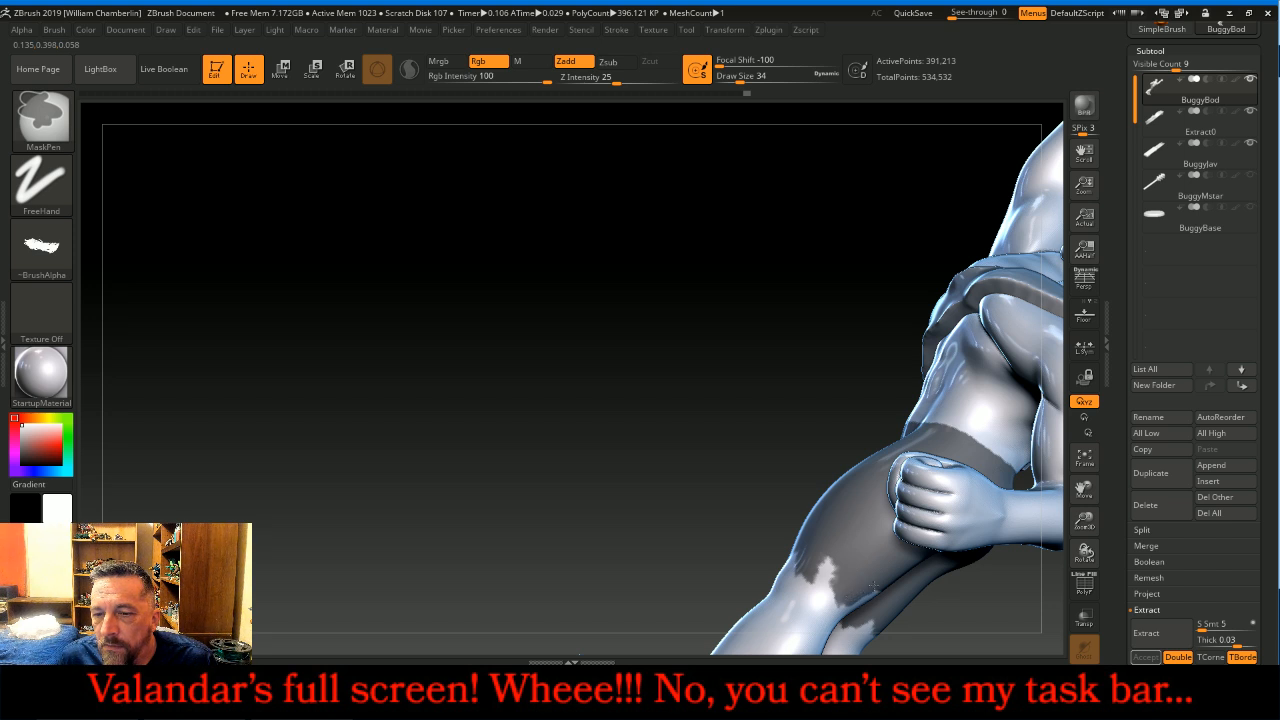
pyautogui.moveTo(1084, 491); pyautogui.dragTo(982, 372)
pyautogui.moveTo(940, 517)
pyautogui.mouseDown()
pyautogui.moveTo(850, 485)
pyautogui.moveTo(736, 418)
pyautogui.mouseUp()
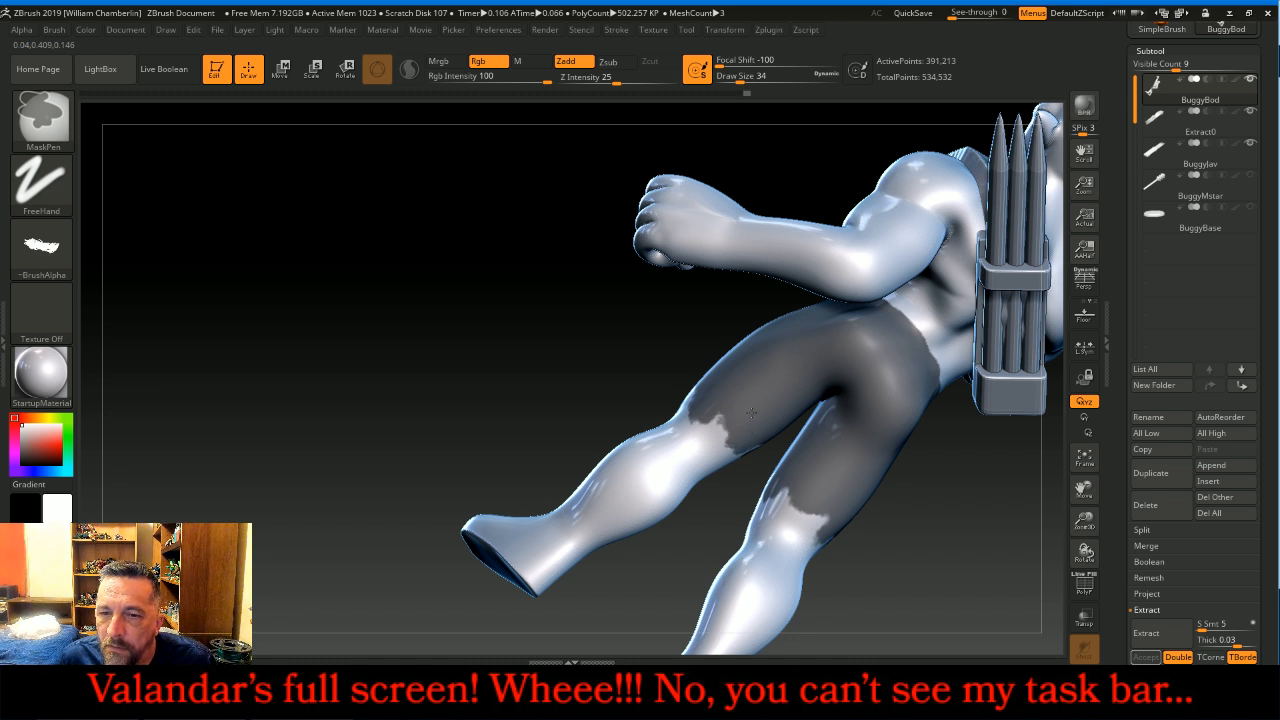
pyautogui.keyDown('ctrl'); pyautogui.click(826, 500); pyautogui.keyUp('ctrl')
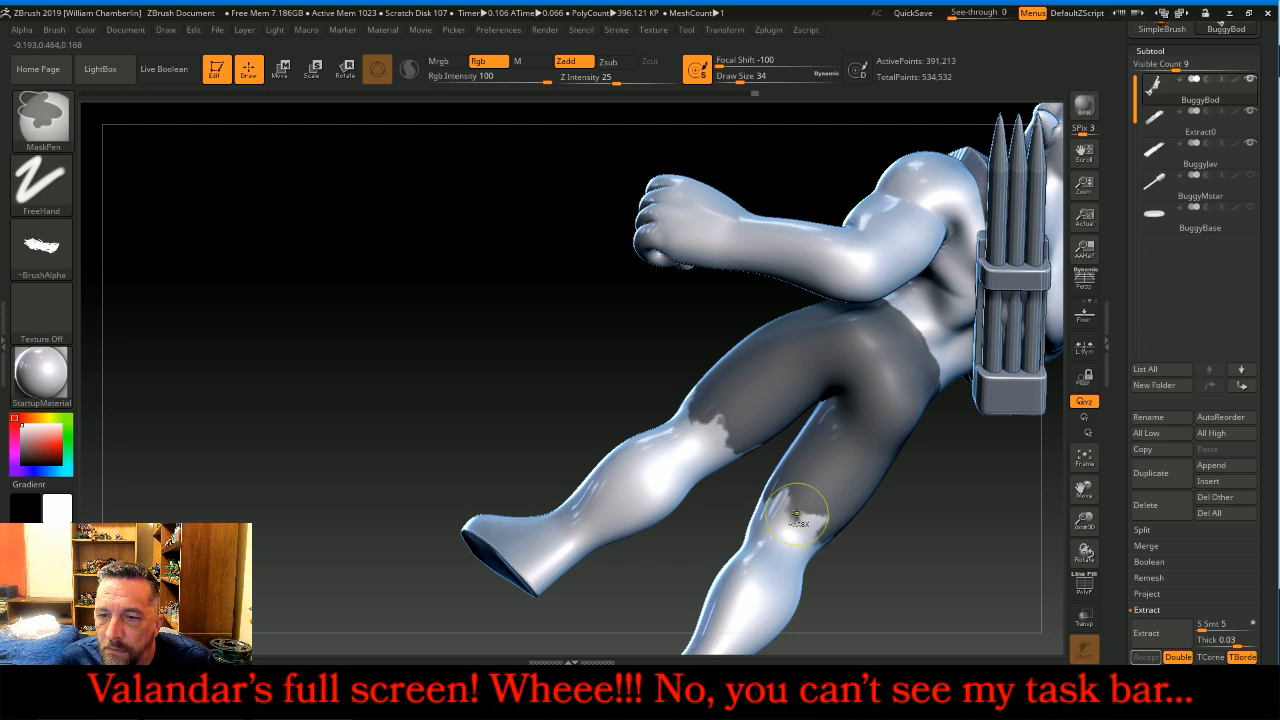
pyautogui.moveTo(923, 531); pyautogui.dragTo(905, 460)
pyautogui.moveTo(583, 397)
pyautogui.mouseDown()
pyautogui.moveTo(908, 484)
pyautogui.moveTo(950, 466)
pyautogui.mouseUp()
# Step: Extract the masked shorts from BuggyBod at a thickness of 0.02 and accept them as a new subtool
pyautogui.click(1084, 457)
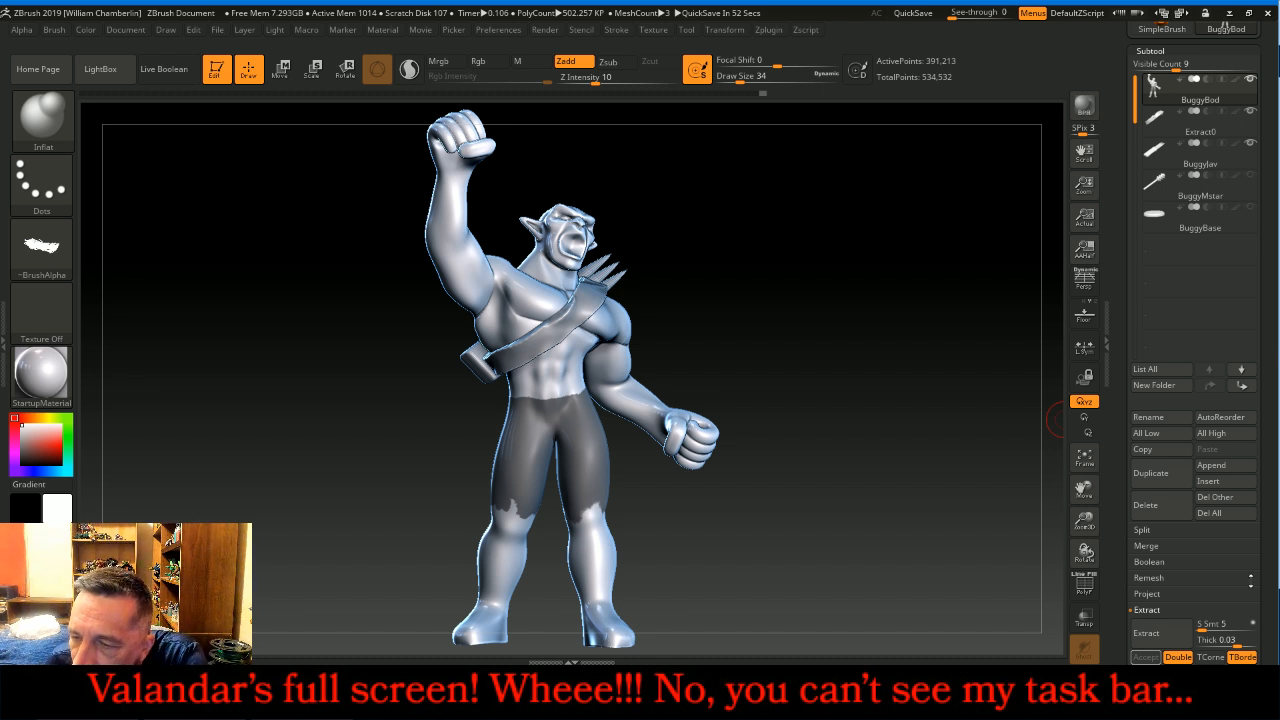
pyautogui.click(1226, 640)
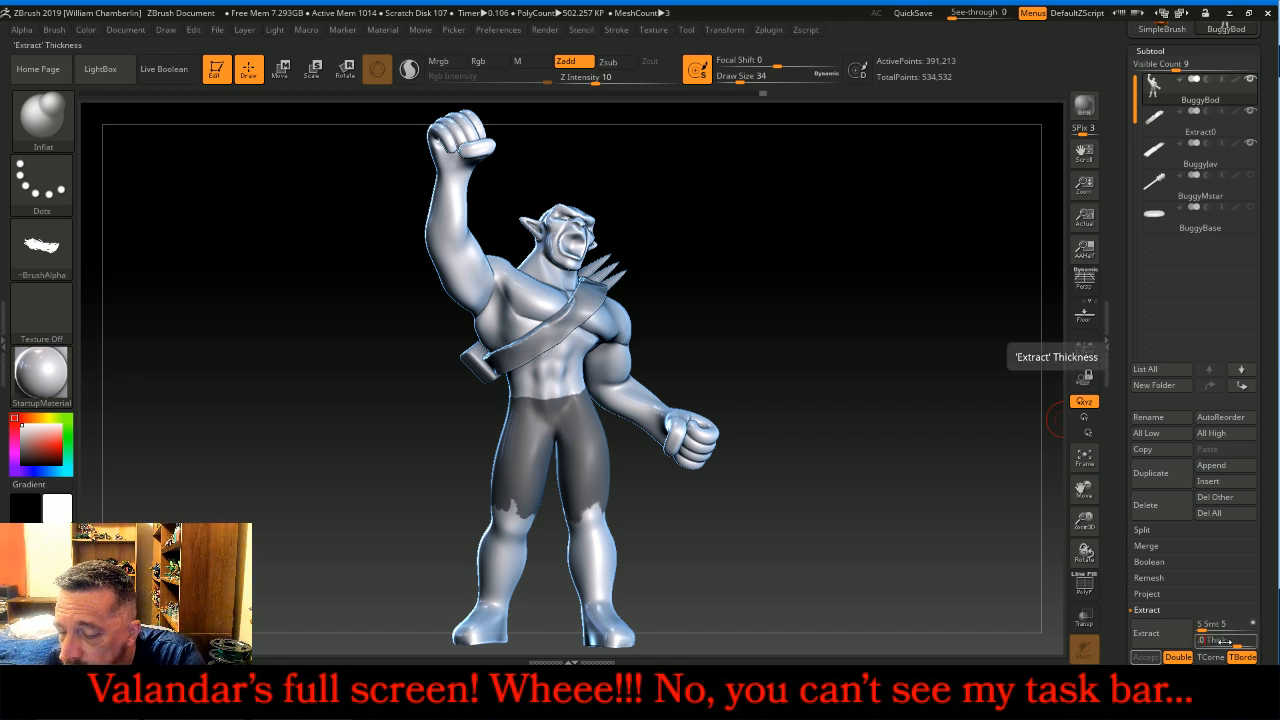
pyautogui.write('.02')
pyautogui.press('Return')
pyautogui.click(1148, 633)
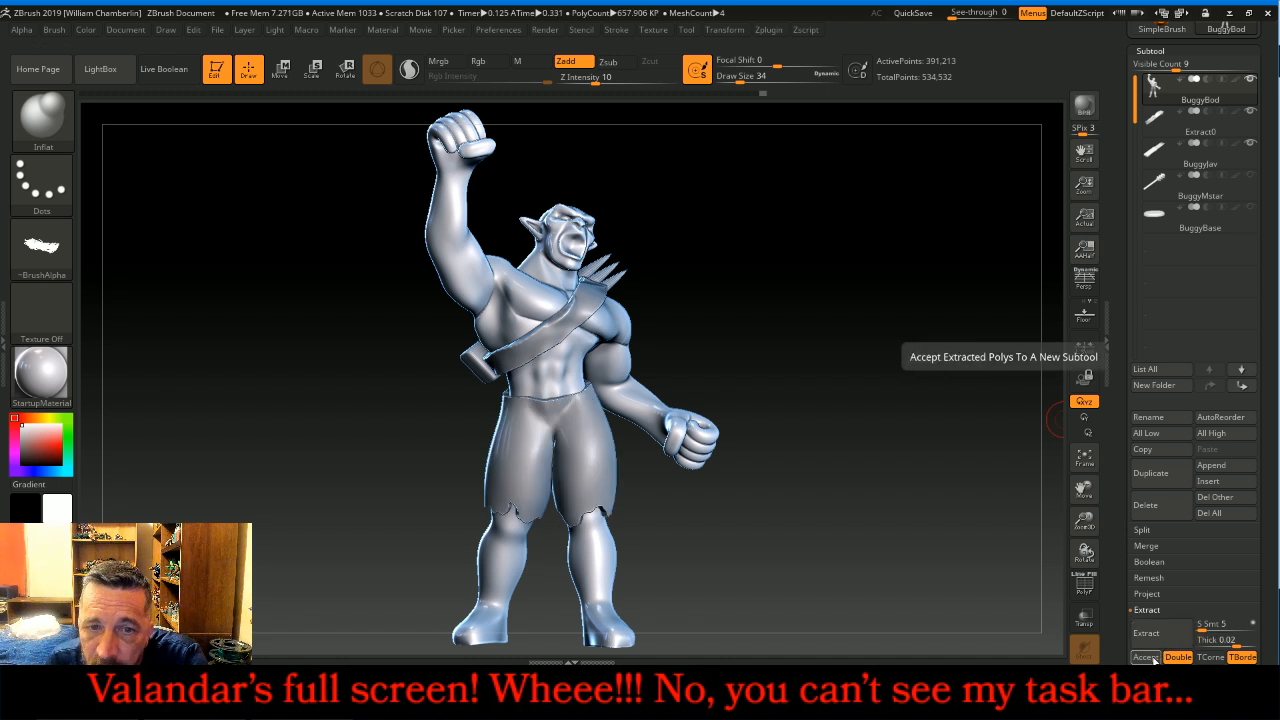
pyautogui.click(1147, 657)
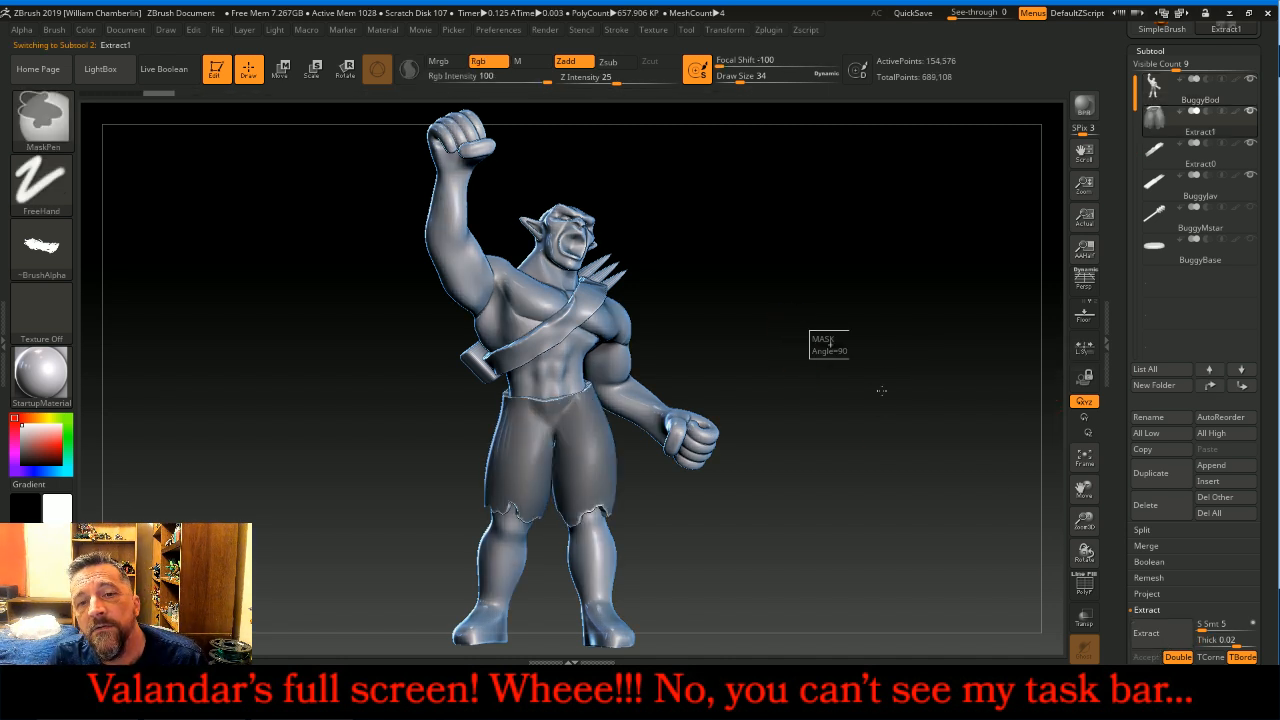
# Step: Delete the 0.02-thick shorts subtool
pyautogui.moveTo(842, 383)
pyautogui.mouseDown()
pyautogui.moveTo(849, 371)
pyautogui.moveTo(978, 380)
pyautogui.moveTo(845, 376)
pyautogui.mouseUp()
pyautogui.press('ctrl')
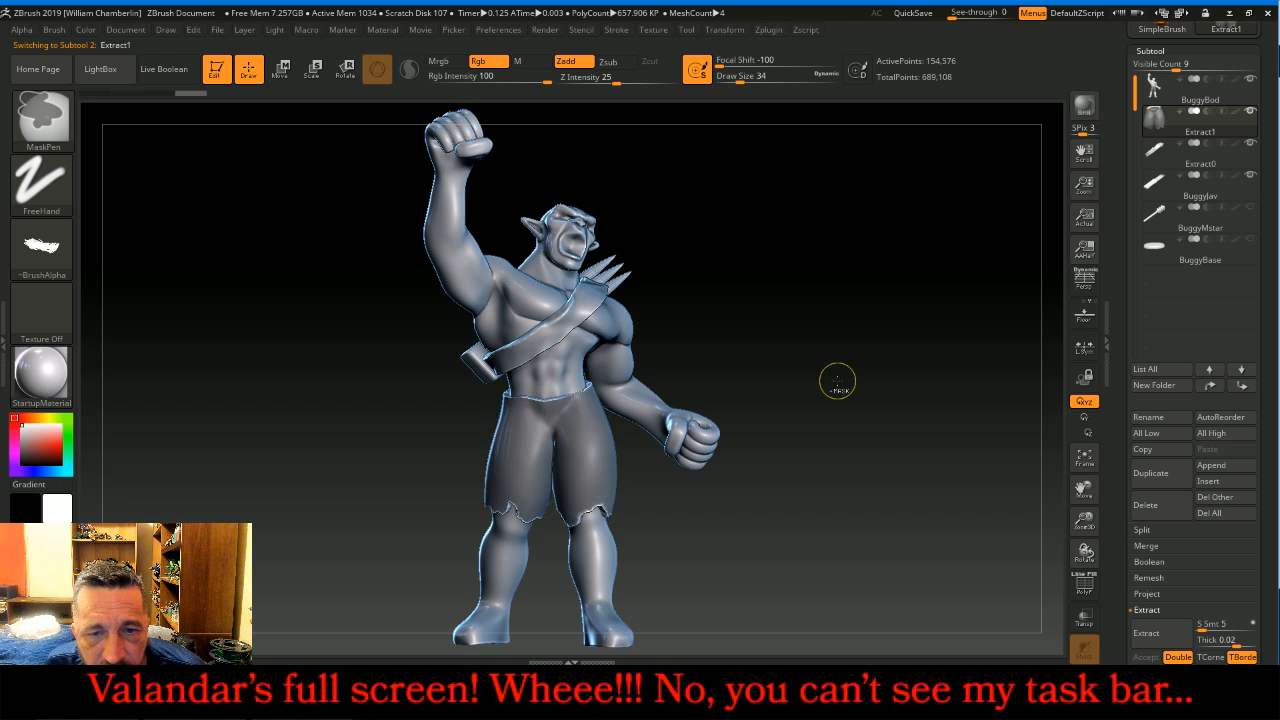
pyautogui.click(1164, 508)
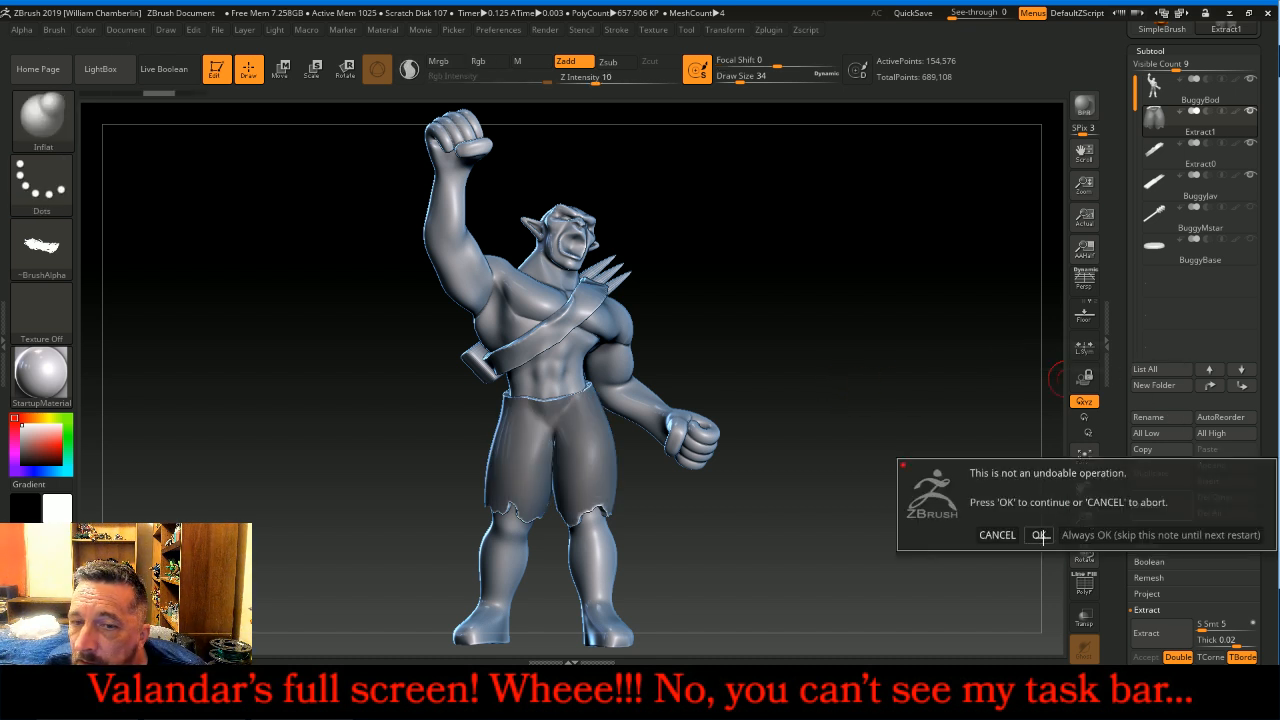
pyautogui.click(1040, 535)
# Step: Extract the masked shorts from BuggyBod at a thickness of 0.015 and accept them as a new subtool
pyautogui.click(1152, 87)
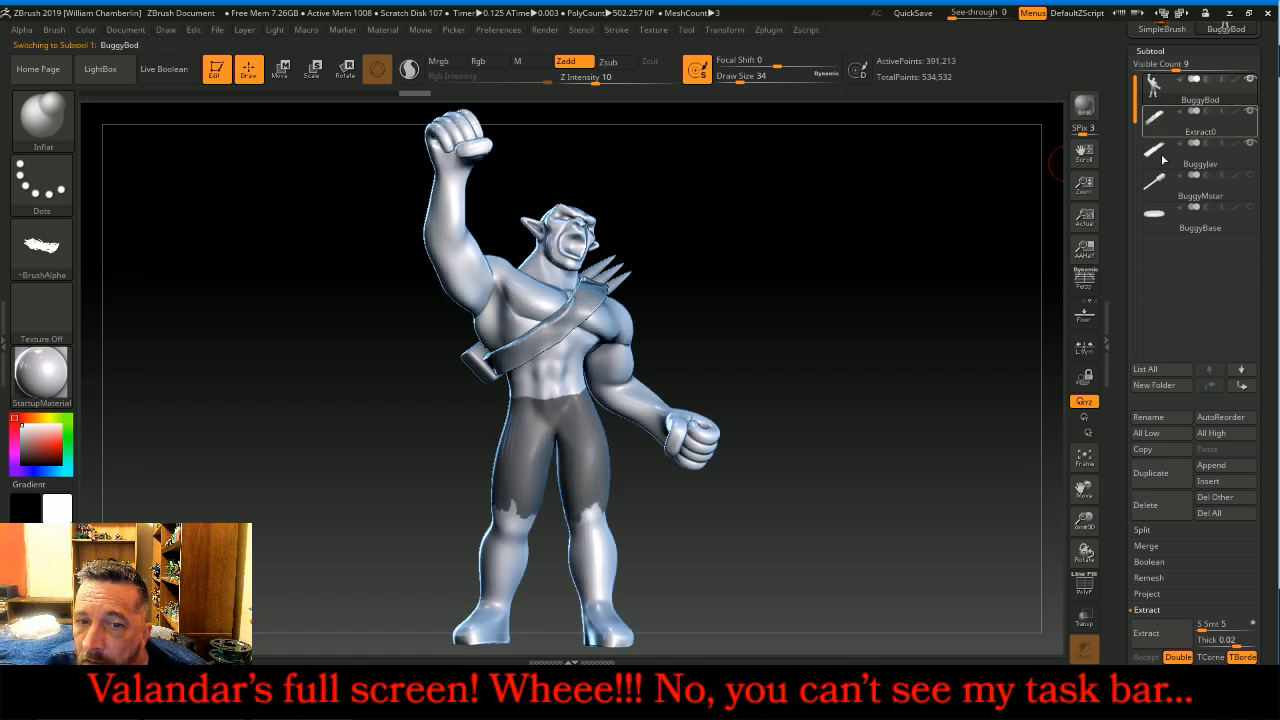
pyautogui.click(1218, 640)
pyautogui.write('.0')
pyautogui.press('Return')
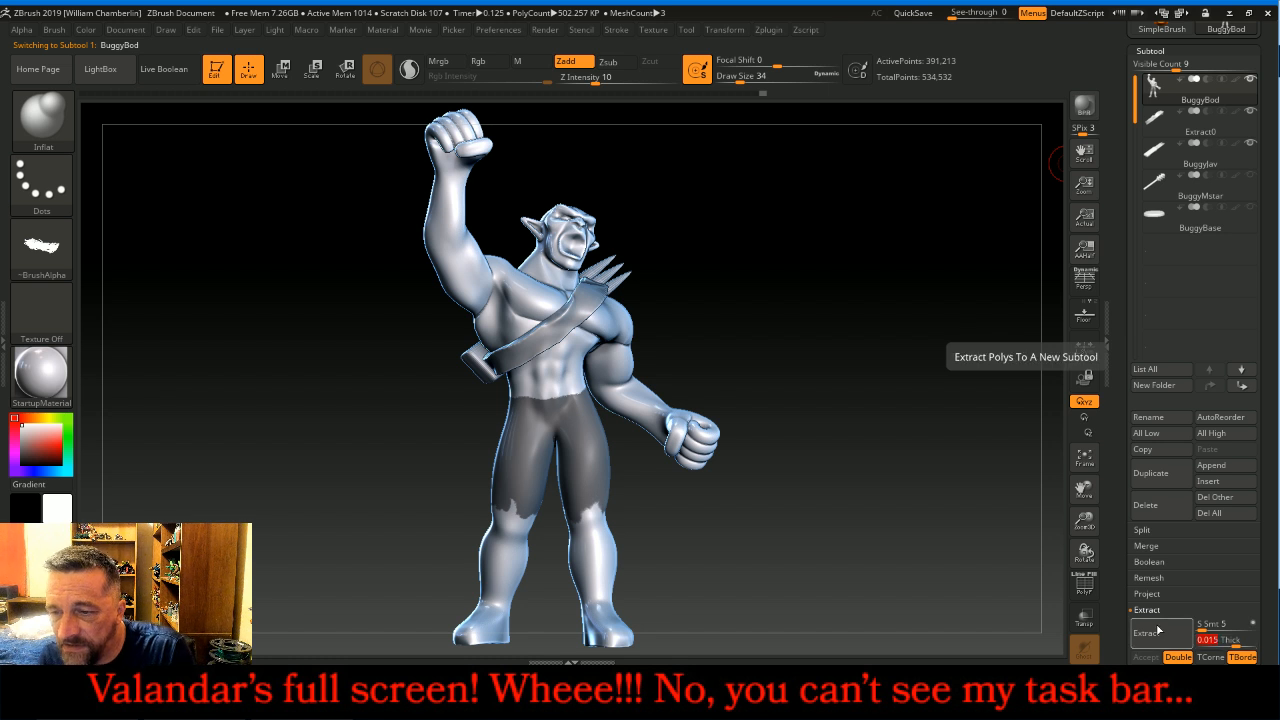
pyautogui.click(1157, 634)
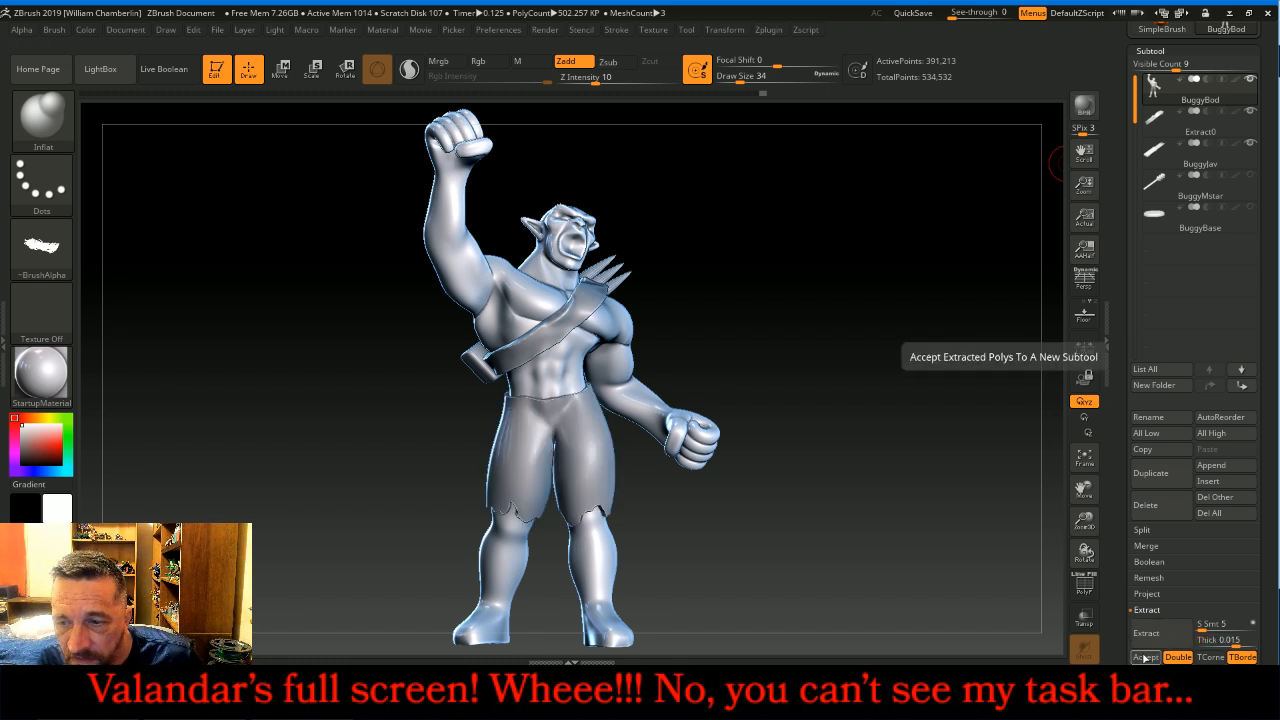
pyautogui.click(1145, 657)
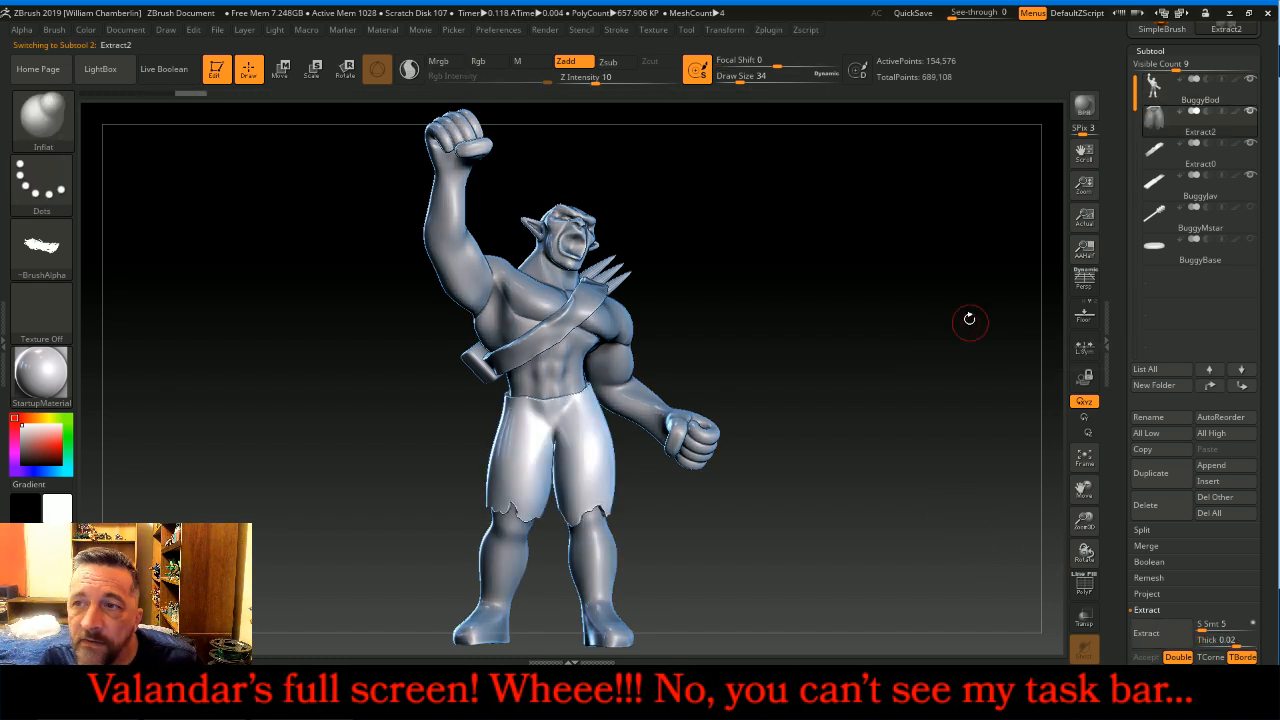
# Step: Select the extracted shorts subtool and choose the Rope_Brush
pyautogui.click(1190, 92)
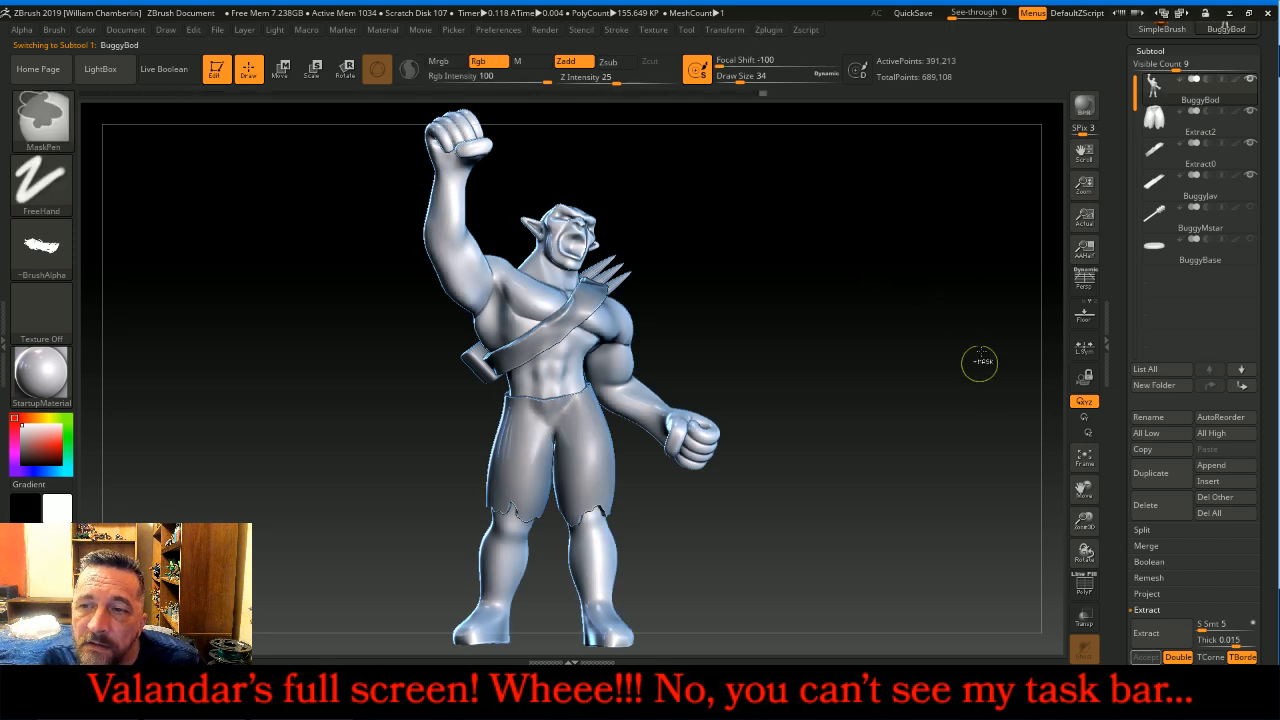
pyautogui.click(1155, 122)
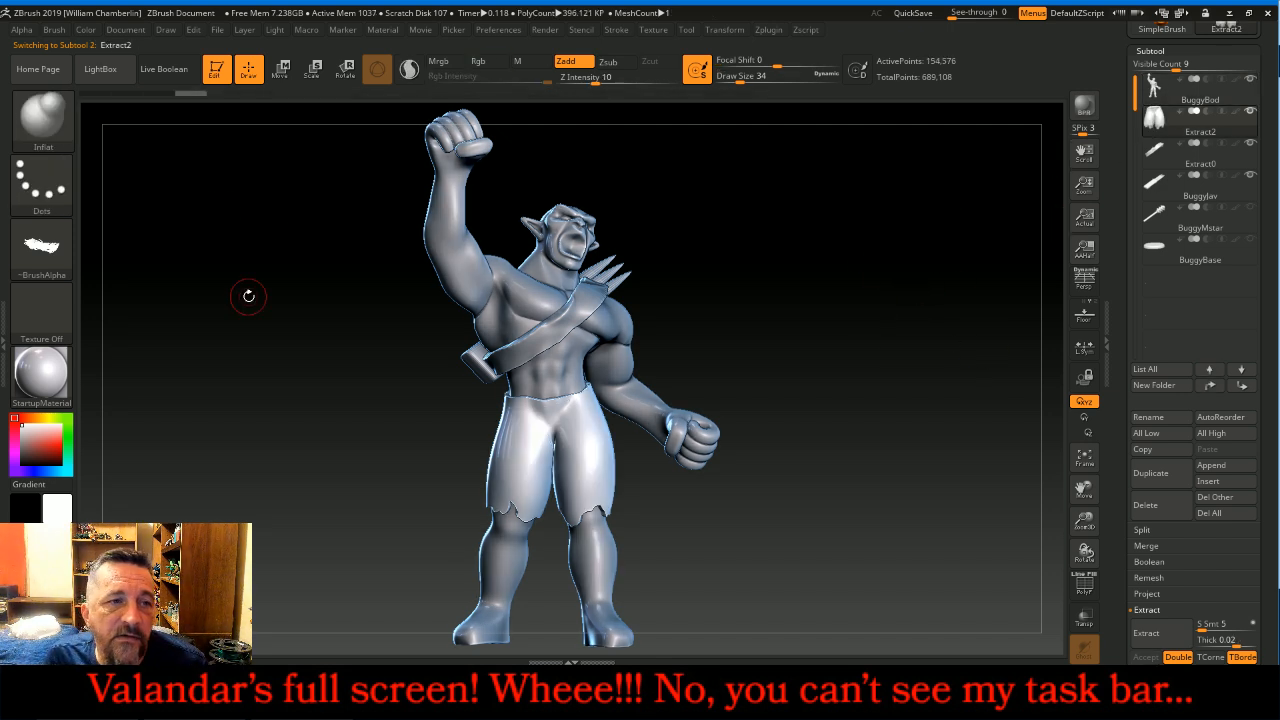
pyautogui.click(43, 118)
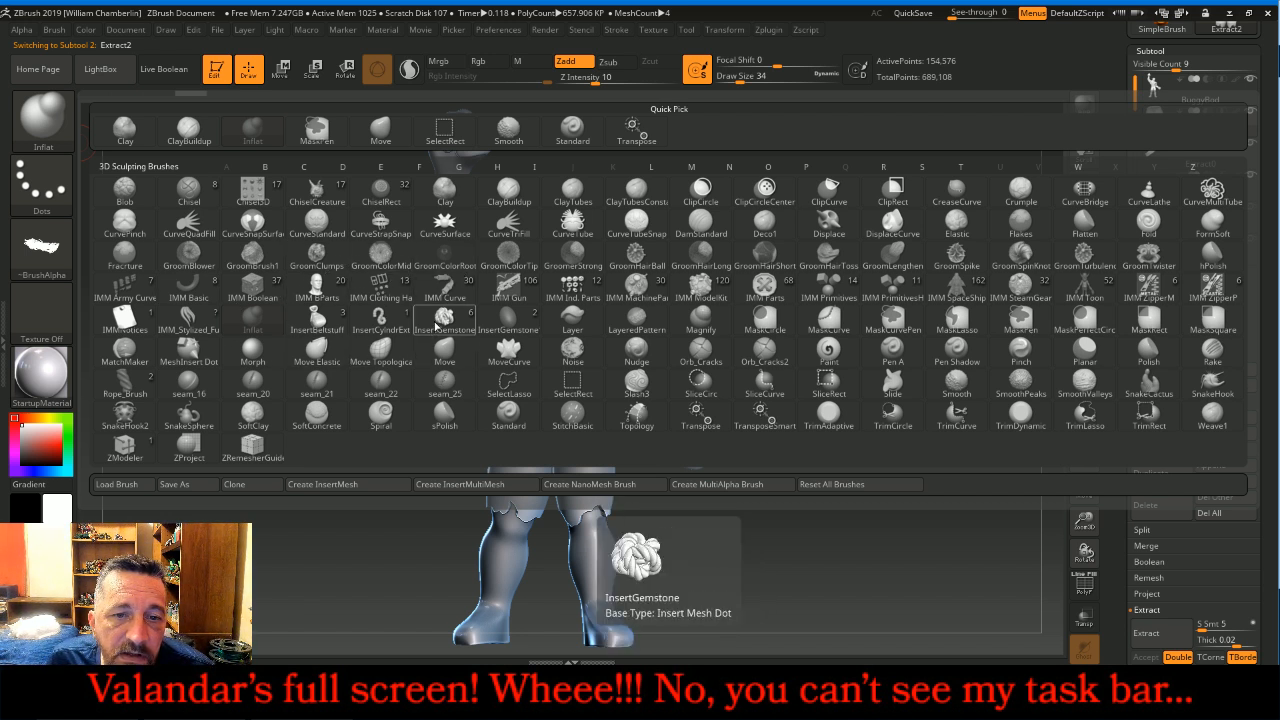
pyautogui.click(436, 326)
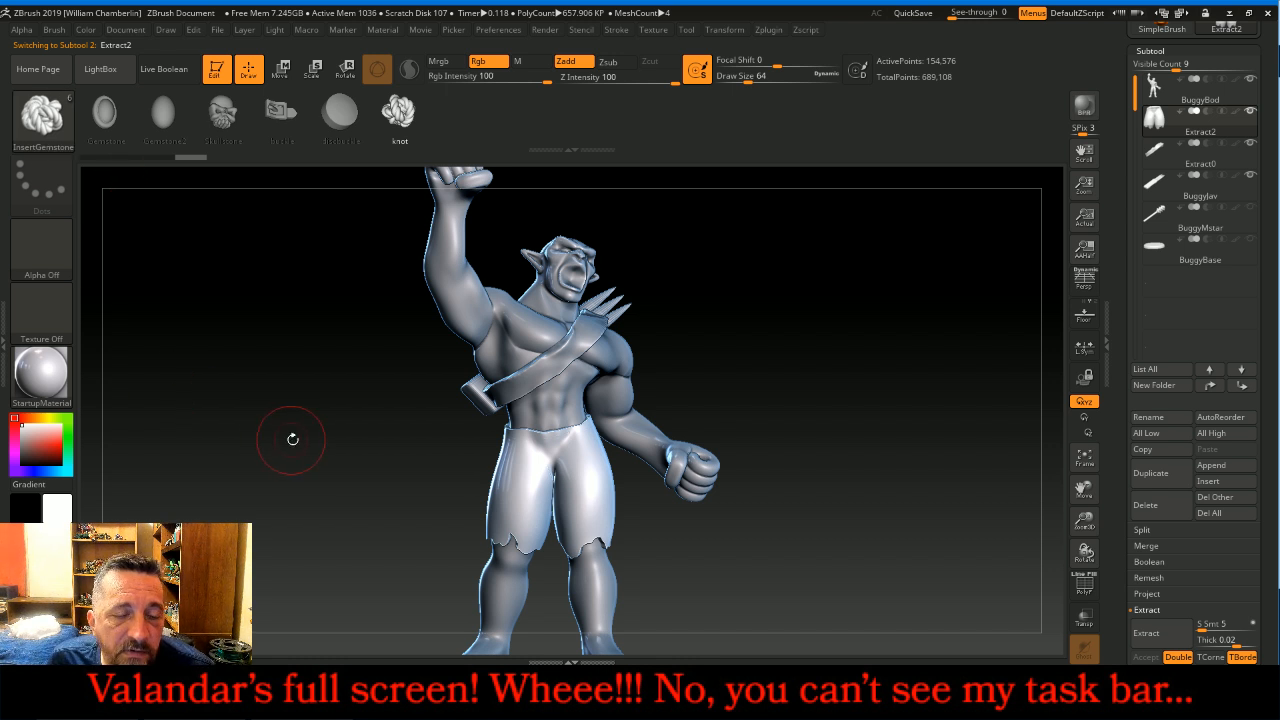
pyautogui.click(42, 115)
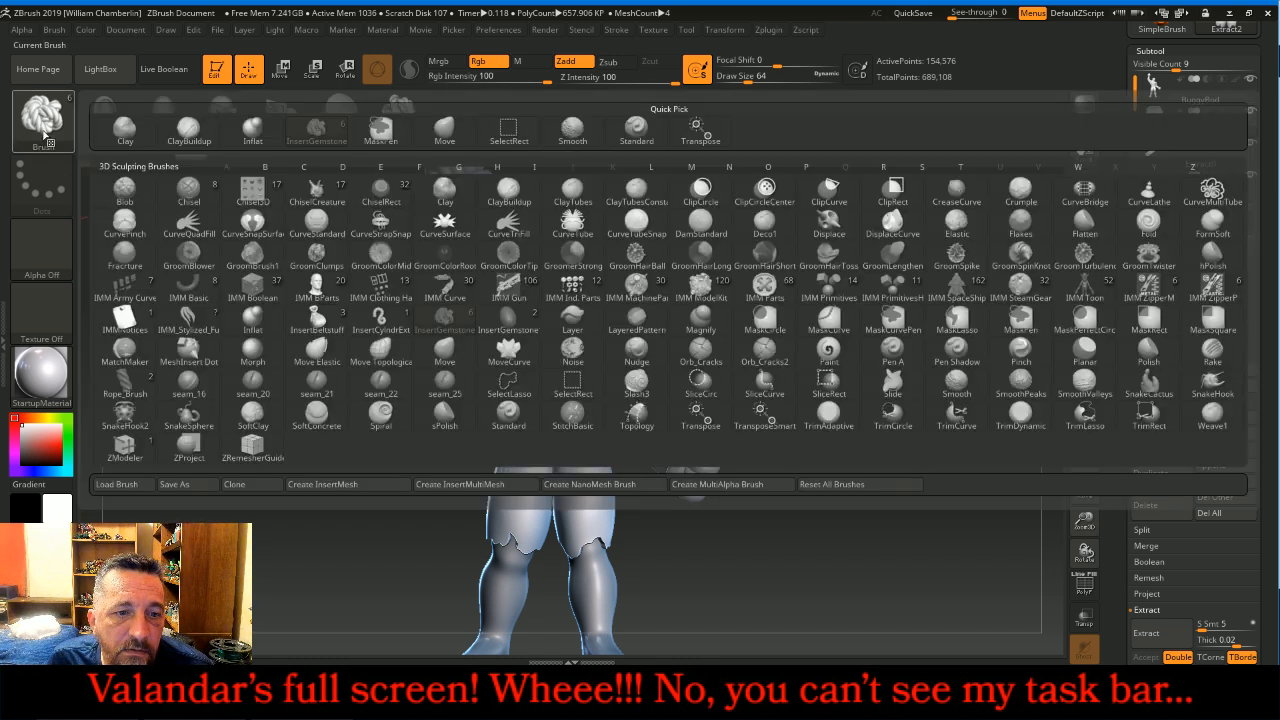
pyautogui.click(125, 381)
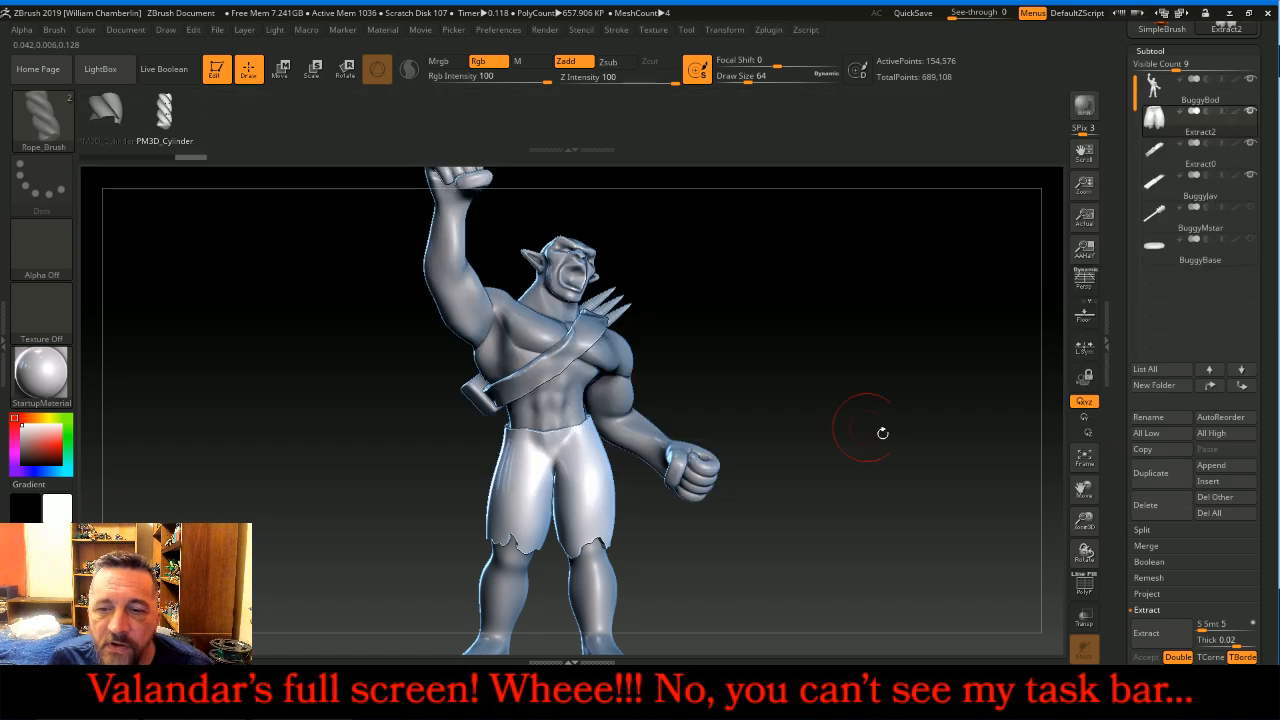
# Step: Hide the body, chest strap and javelin subtools, leaving only the shorts visible
pyautogui.click(1251, 80)
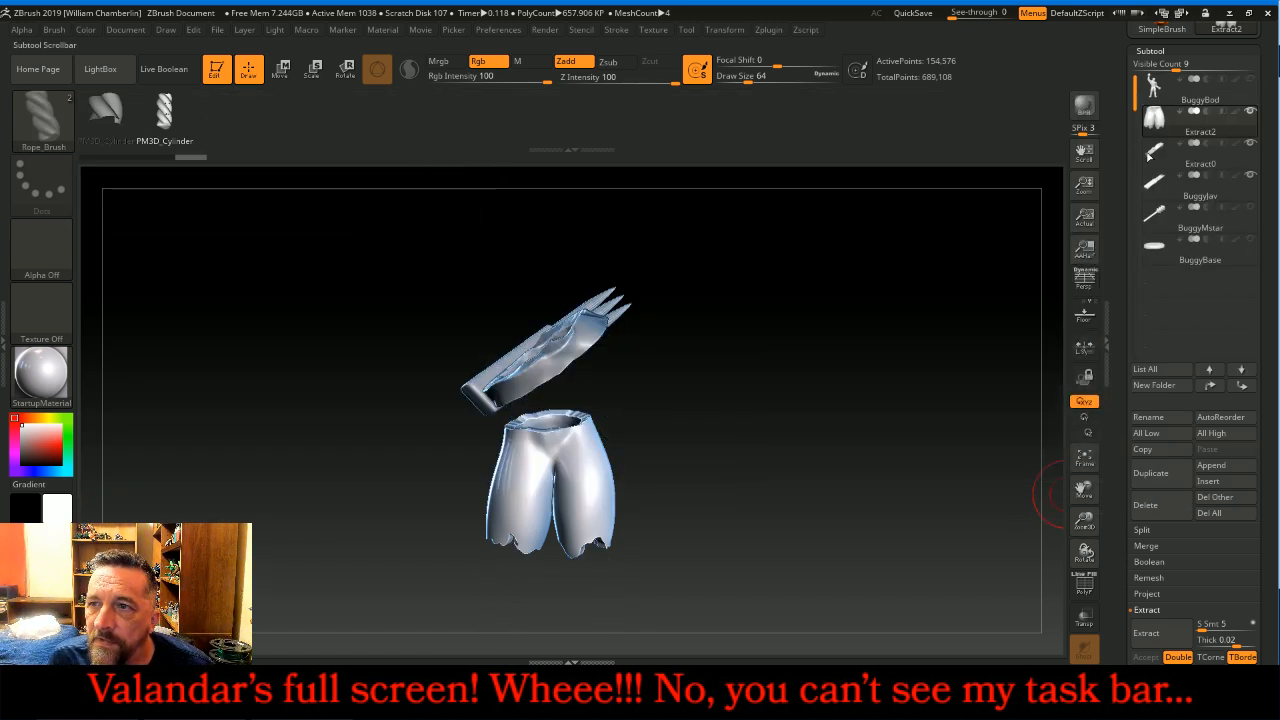
pyautogui.click(1251, 143)
pyautogui.click(1251, 175)
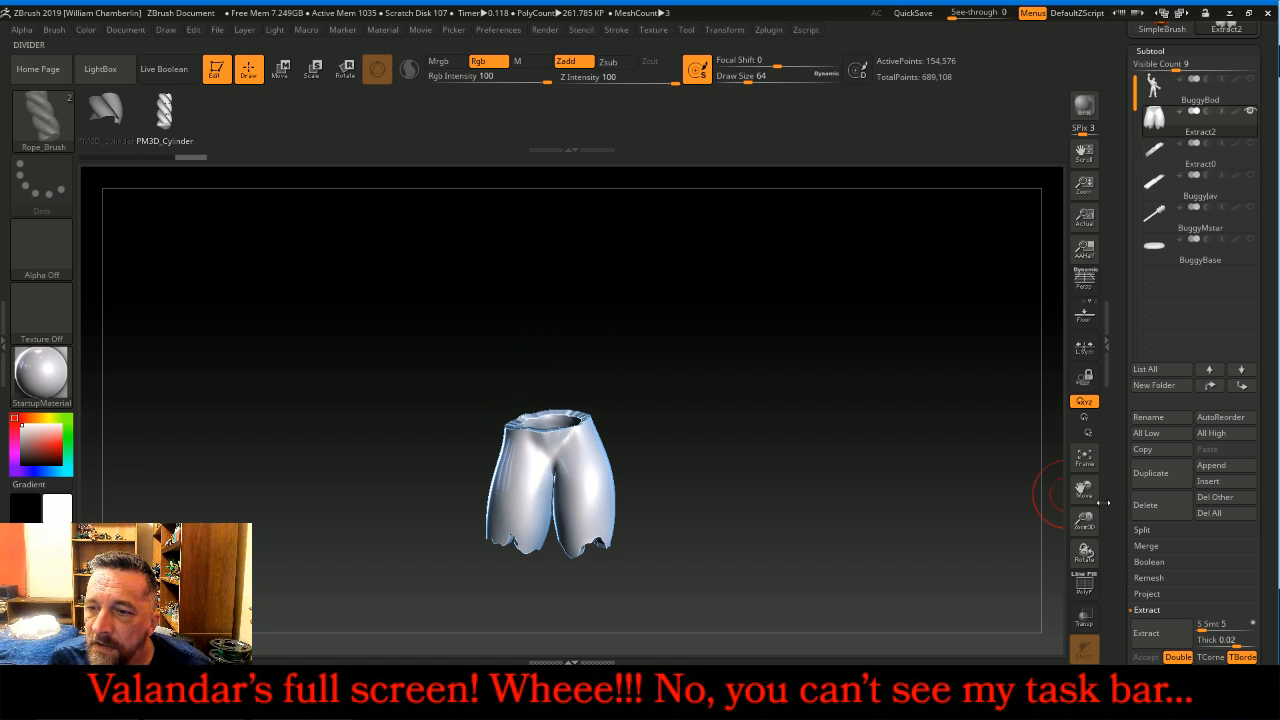
pyautogui.click(1084, 458)
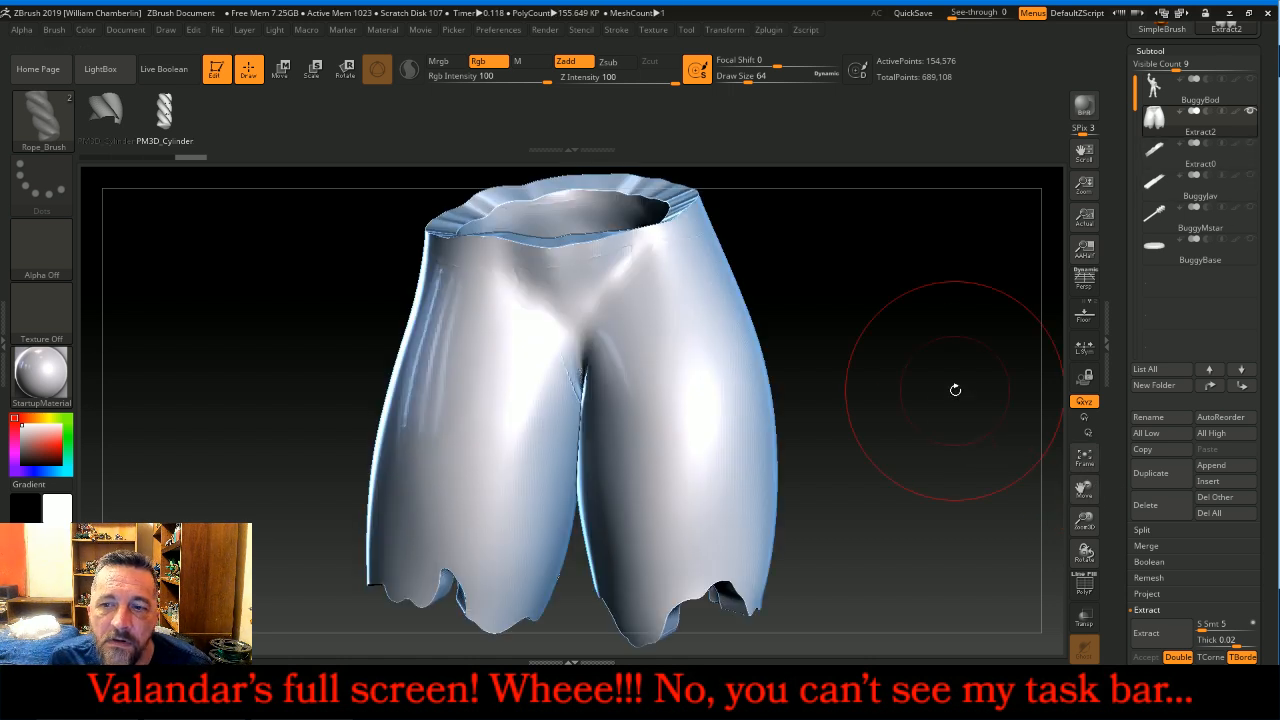
# Step: Reduce the Draw Size to 24 and lay a twisted rope across the front of the shorts' waistband toward the left hip
pyautogui.press('[')
pyautogui.press('[')
pyautogui.press('[')
pyautogui.press('[')
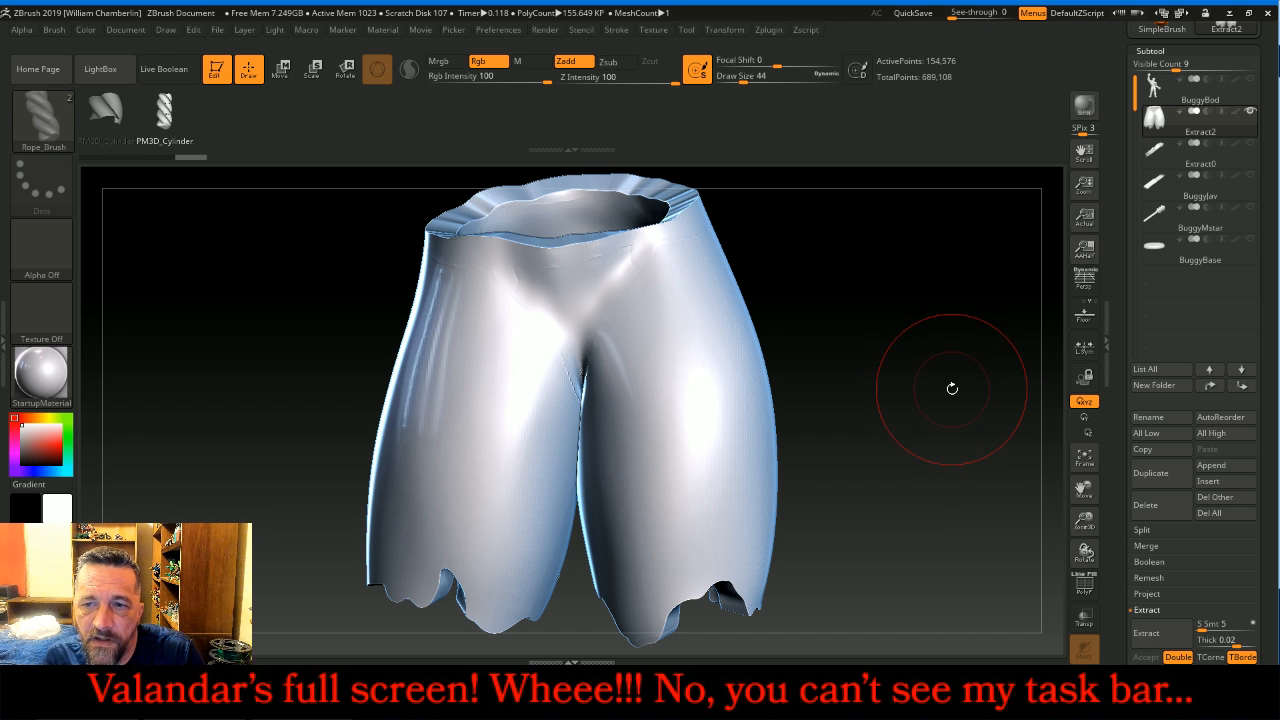
pyautogui.press('[')
pyautogui.moveTo(952, 388); pyautogui.dragTo(936, 376)
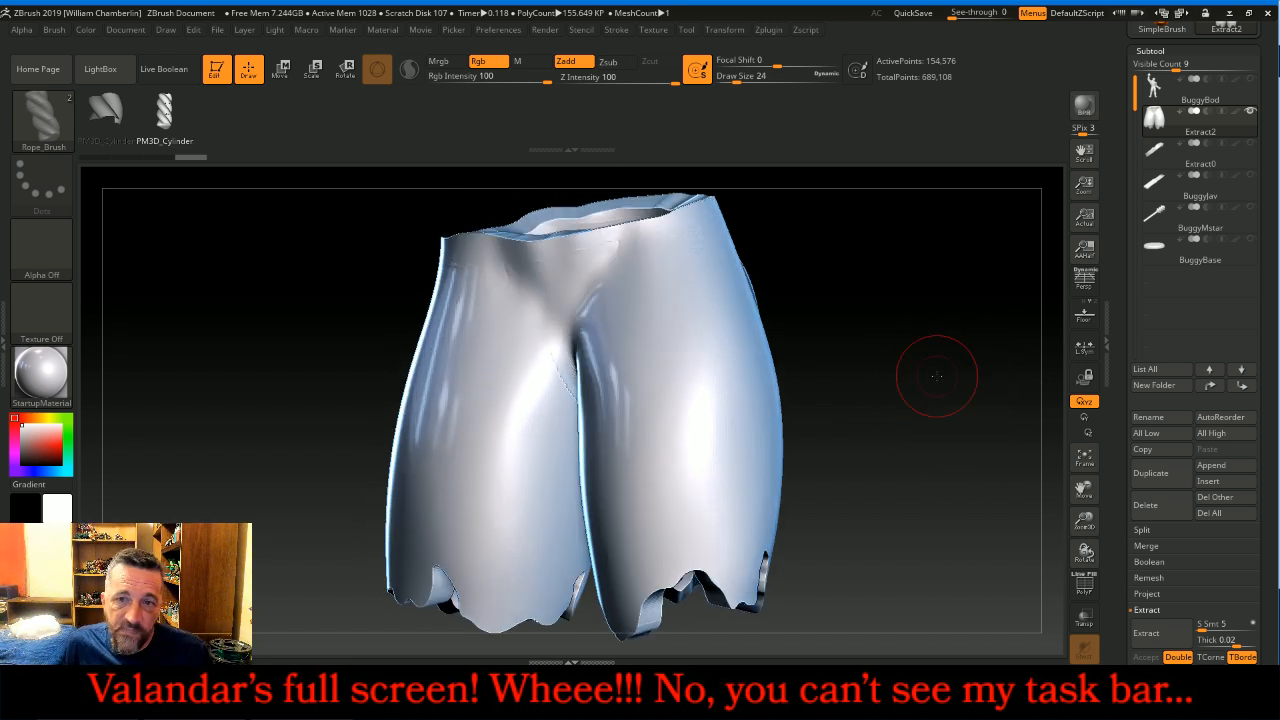
pyautogui.moveTo(894, 337); pyautogui.dragTo(912, 337)
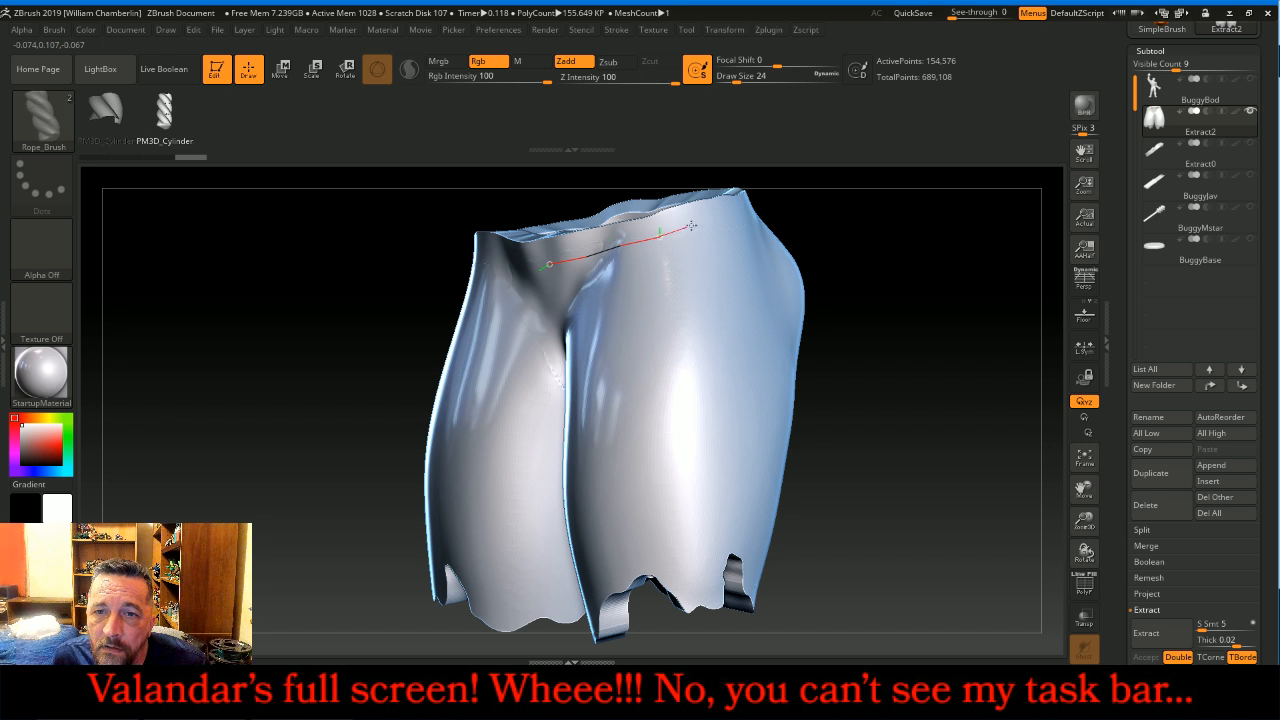
pyautogui.moveTo(740, 213); pyautogui.dragTo(748, 211)
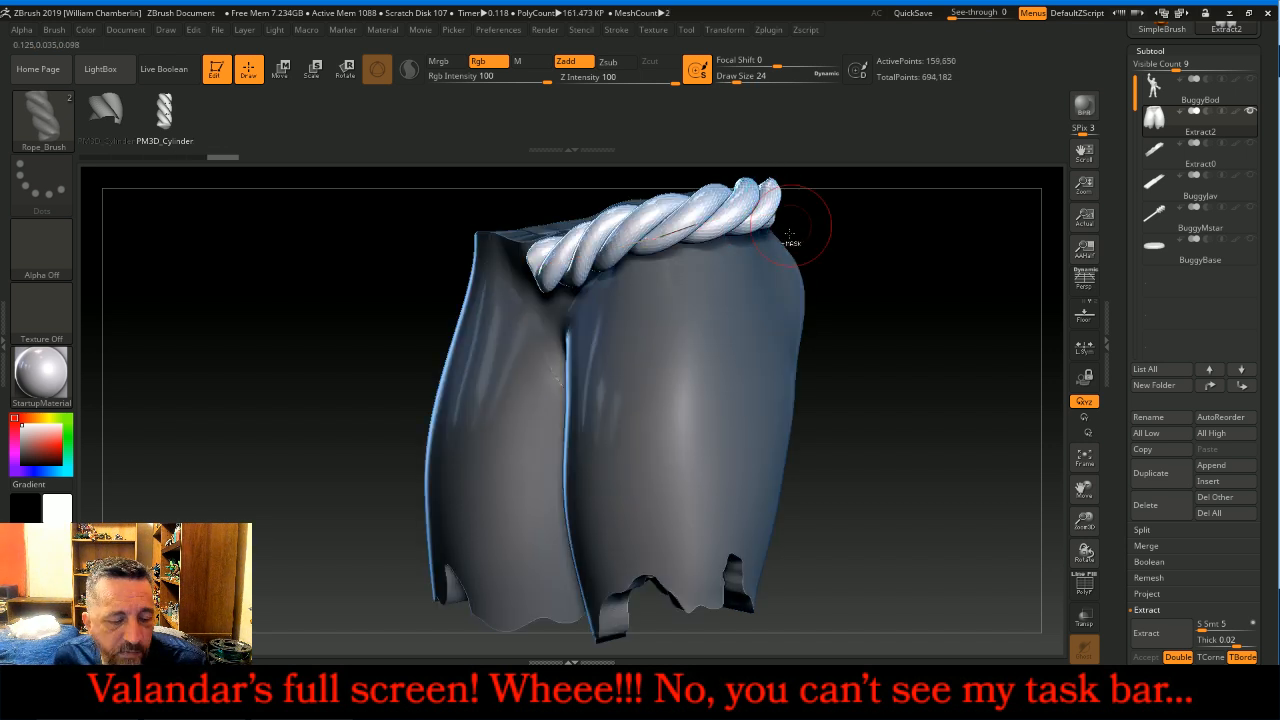
# Step: Undo the thick rope and lay a thinner one at Draw Size 12 across the front waistband toward the left hip
pyautogui.hotkey('ctrl', 'z')
pyautogui.press('[')
pyautogui.press('[')
pyautogui.press('[')
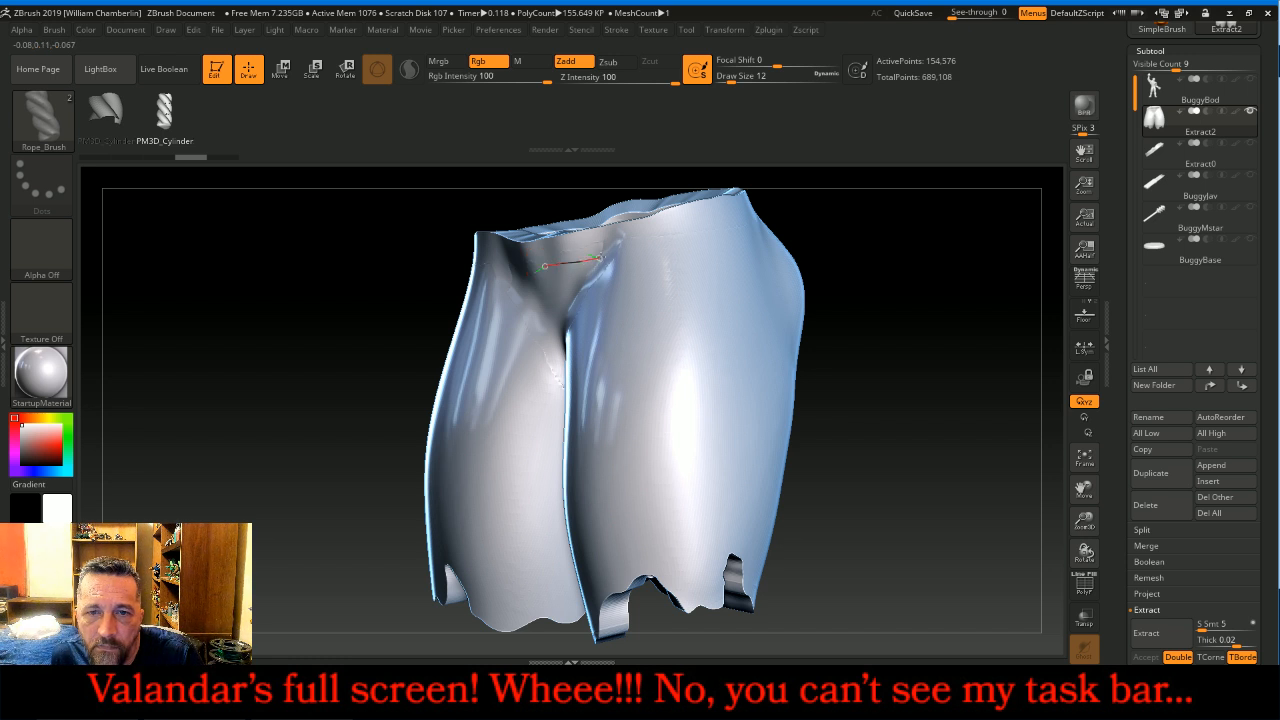
pyautogui.click(748, 211)
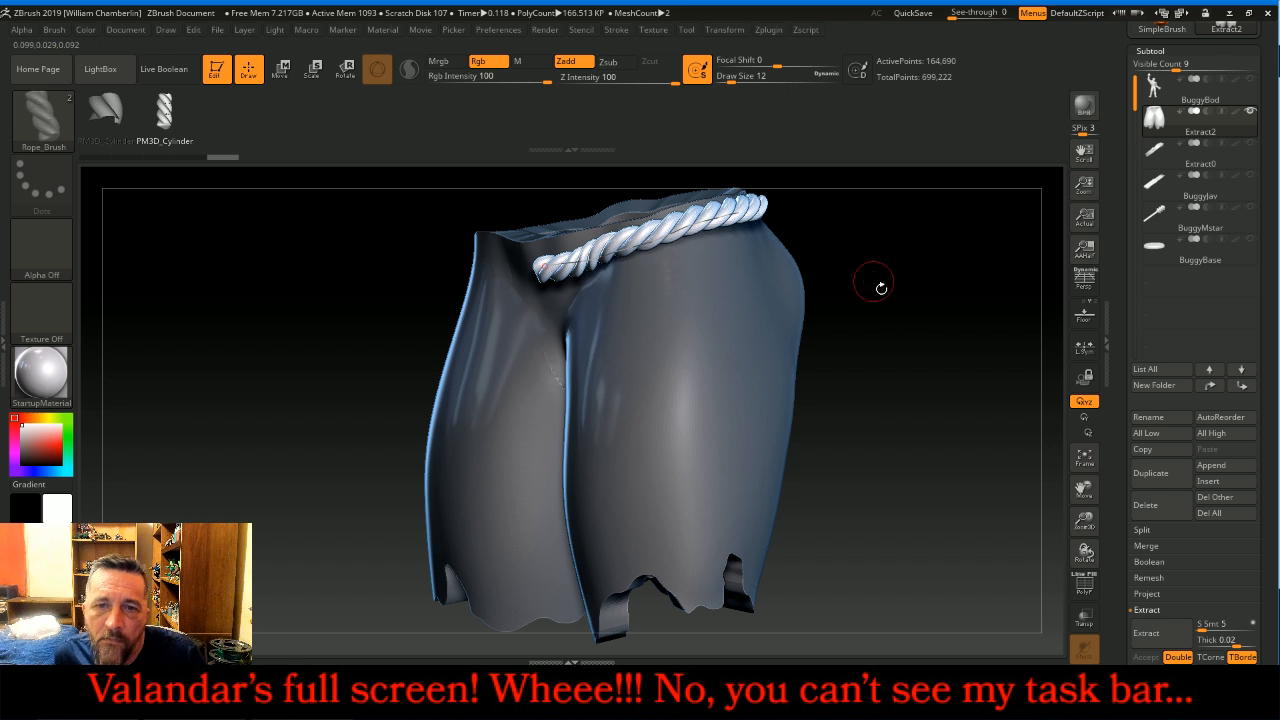
# Step: Extend the rope from its end at the left hip along the waistband onto the back of the shorts
pyautogui.moveTo(909, 380); pyautogui.dragTo(833, 449)
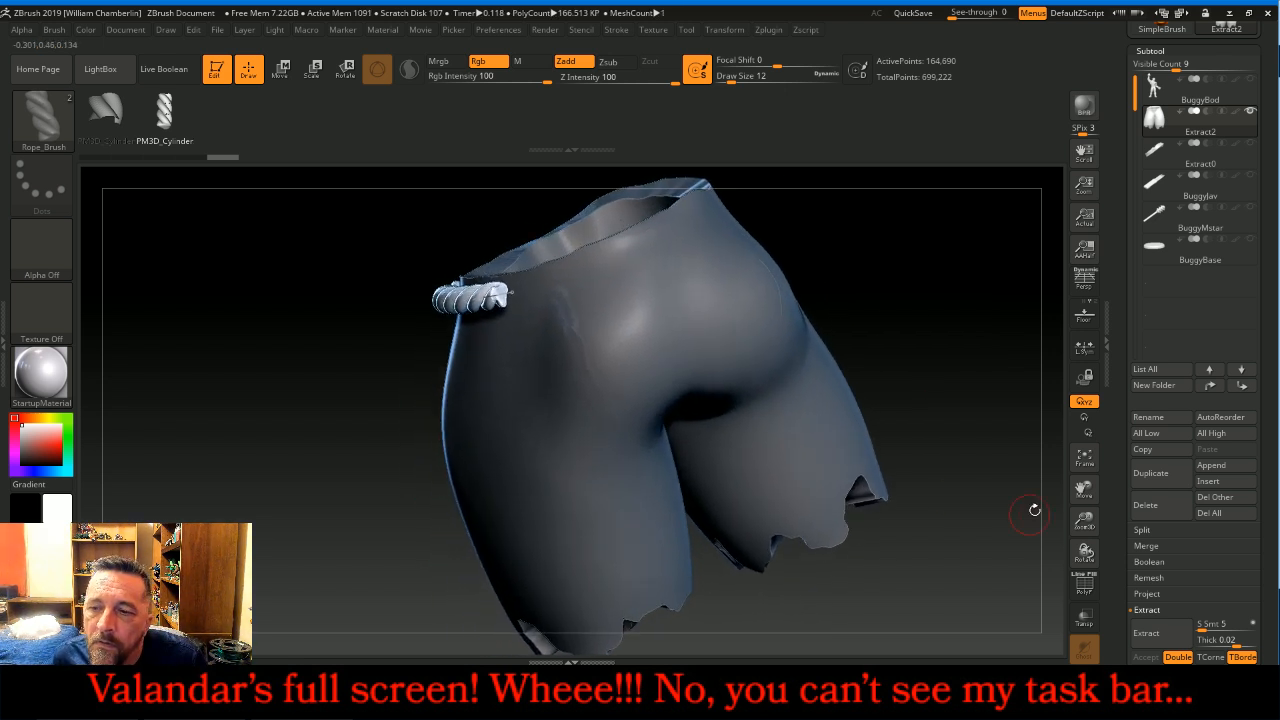
pyautogui.moveTo(1027, 514)
pyautogui.mouseDown()
pyautogui.moveTo(1014, 517)
pyautogui.moveTo(1035, 508)
pyautogui.mouseUp()
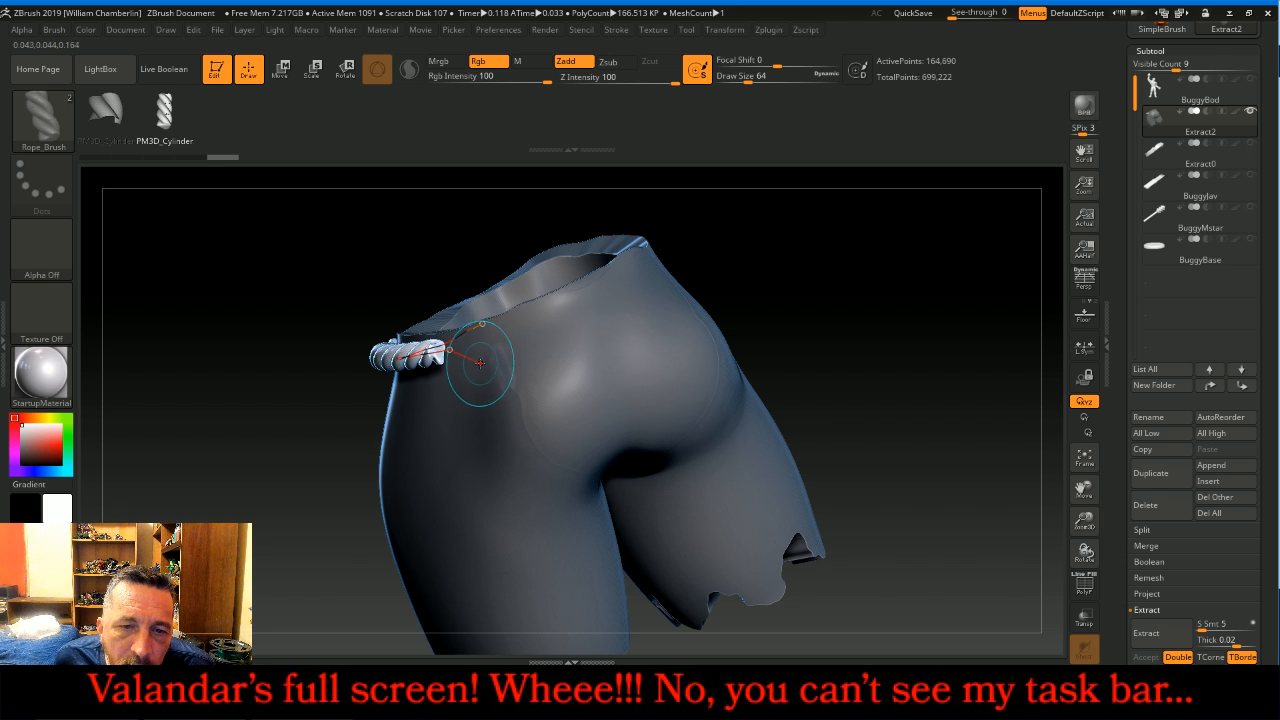
pyautogui.moveTo(739, 259); pyautogui.dragTo(775, 289)
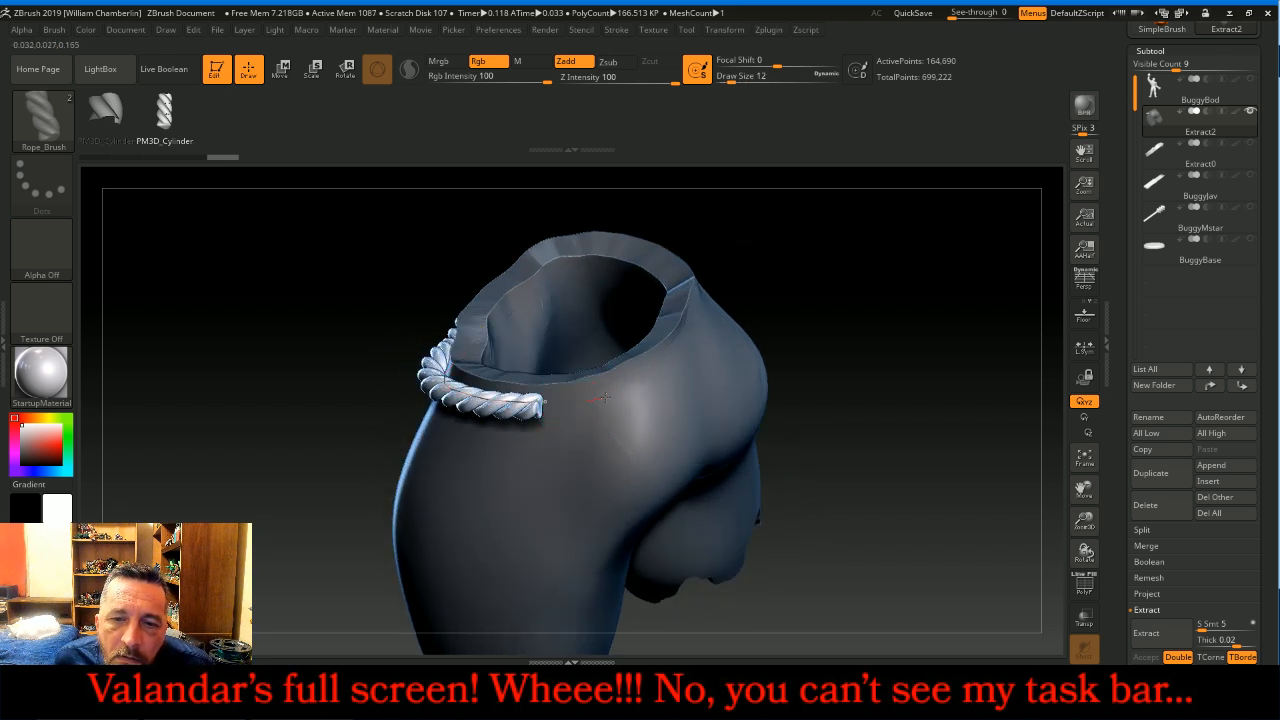
pyautogui.hotkey('ctrl', 'z')
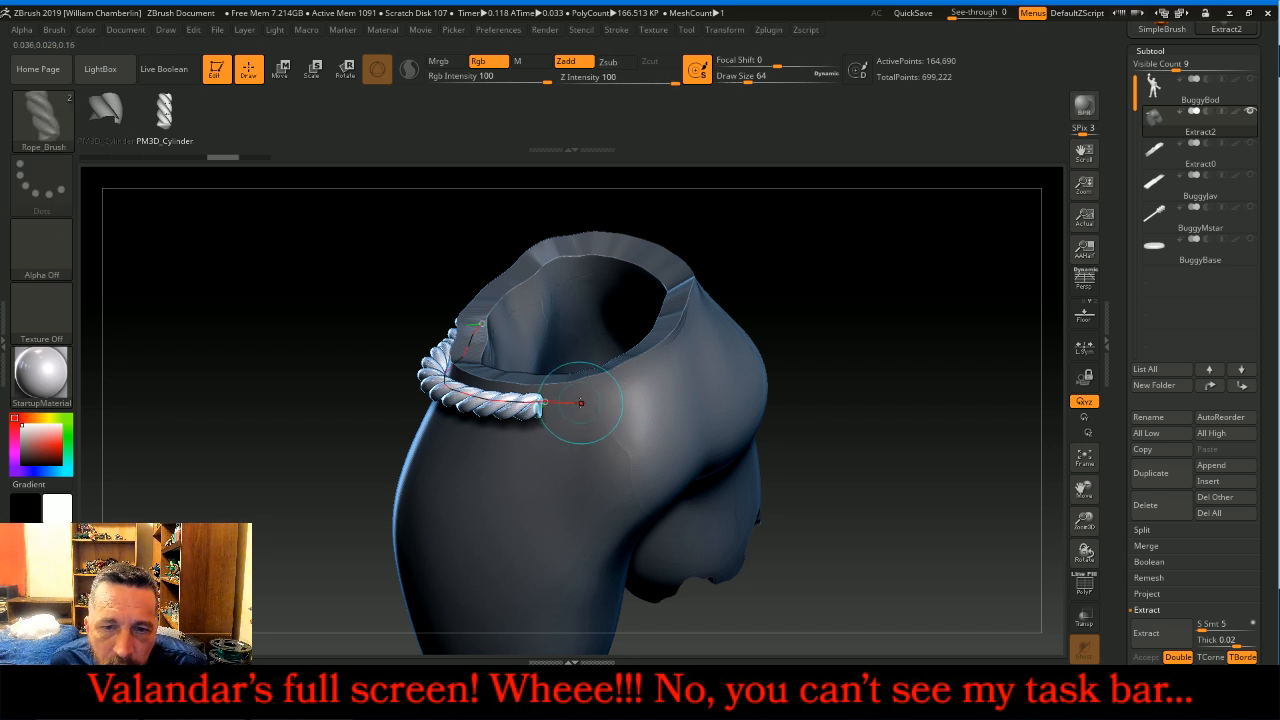
pyautogui.moveTo(576, 401); pyautogui.dragTo(580, 403)
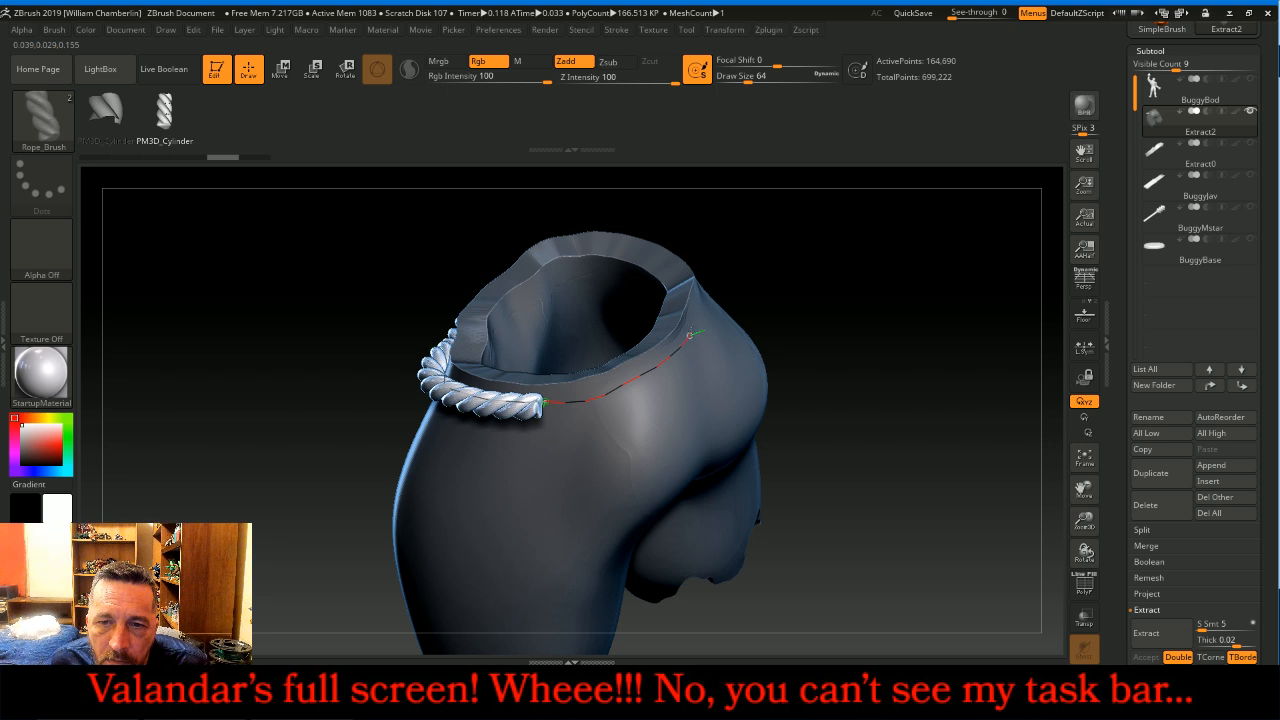
pyautogui.moveTo(701, 311); pyautogui.dragTo(717, 304)
# Step: Continue the rope around the right hip to the front until it meets its starting end
pyautogui.moveTo(930, 370); pyautogui.dragTo(862, 387)
pyautogui.moveTo(474, 328)
pyautogui.mouseDown()
pyautogui.moveTo(489, 380)
pyautogui.moveTo(480, 397)
pyautogui.mouseUp()
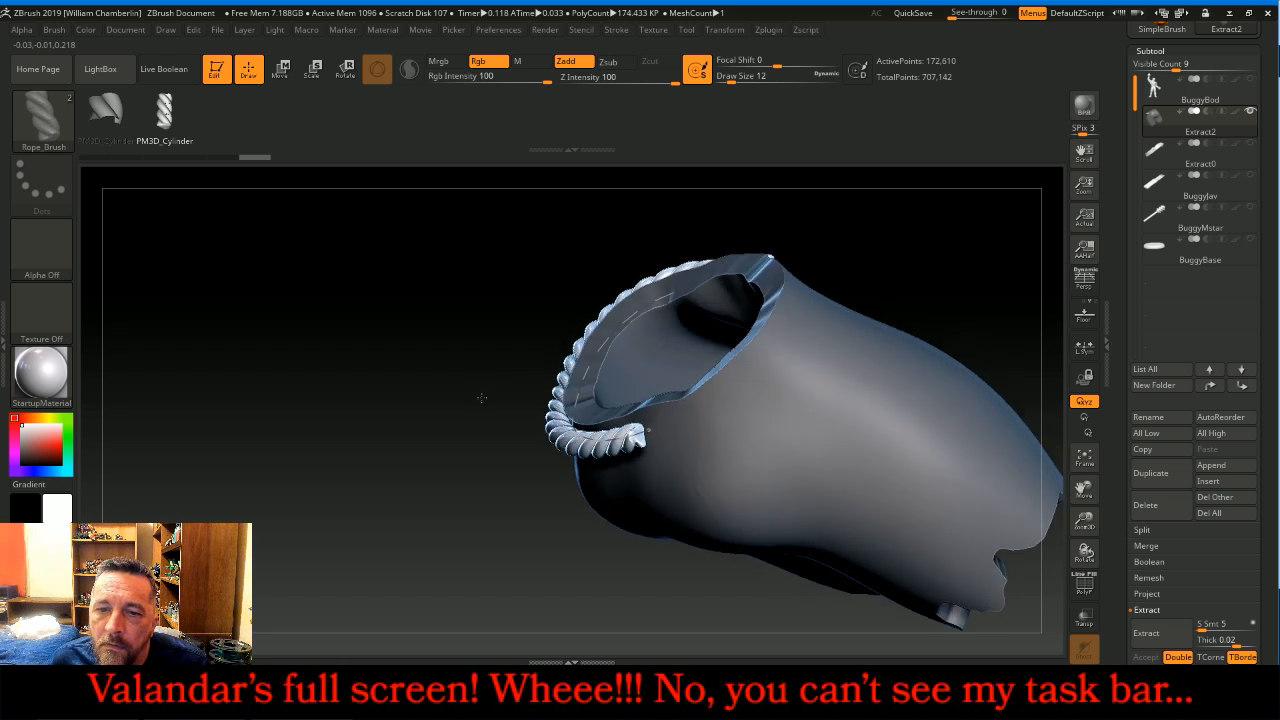
pyautogui.click(666, 426)
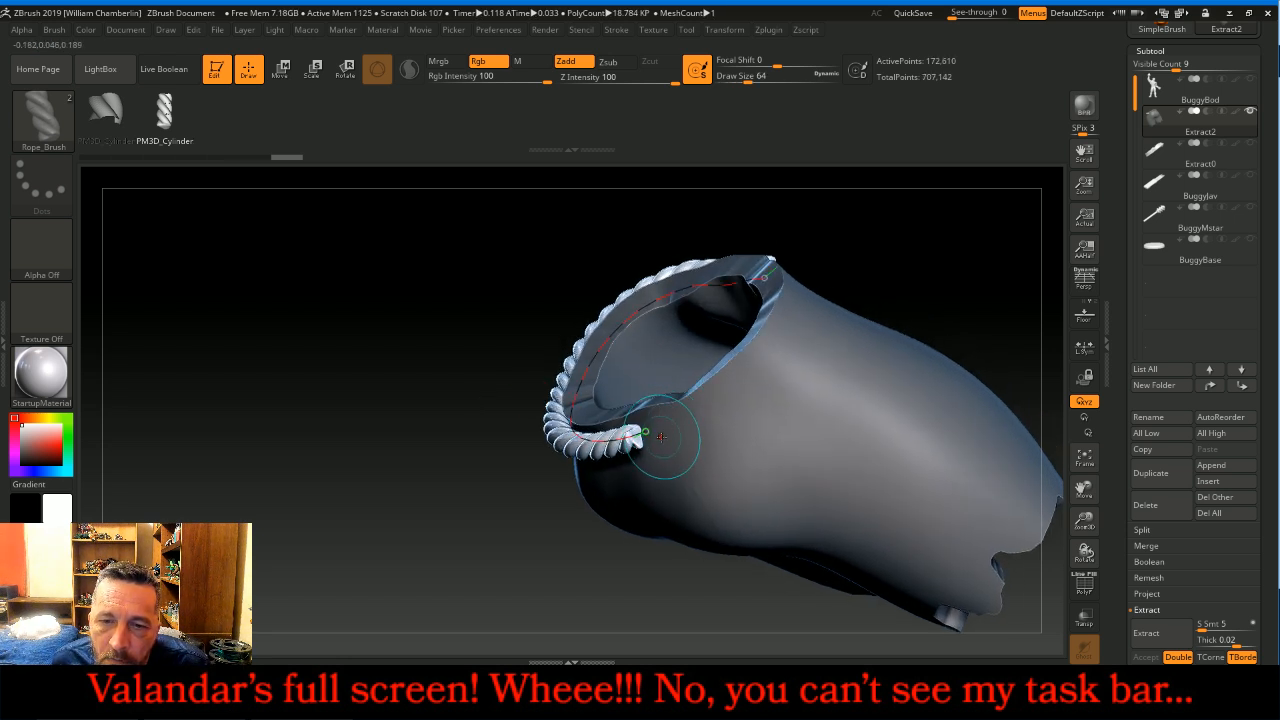
pyautogui.hotkey('ctrl', 'z')
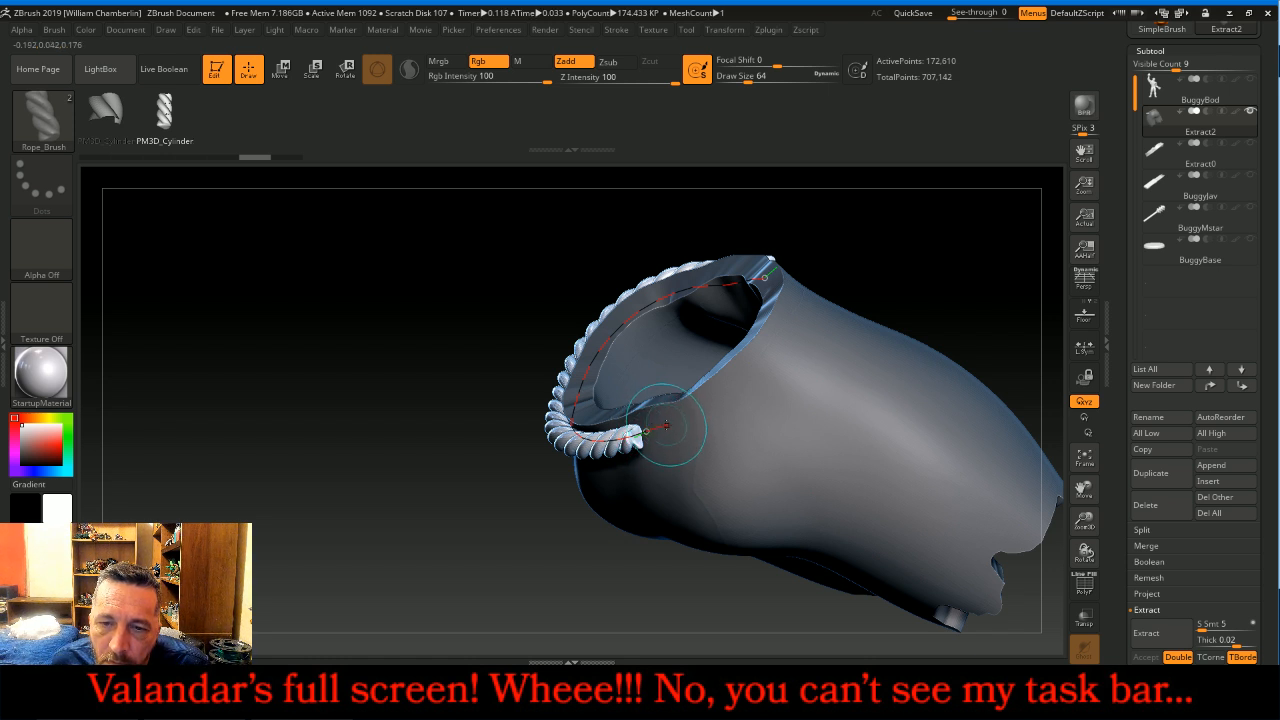
pyautogui.click(667, 425)
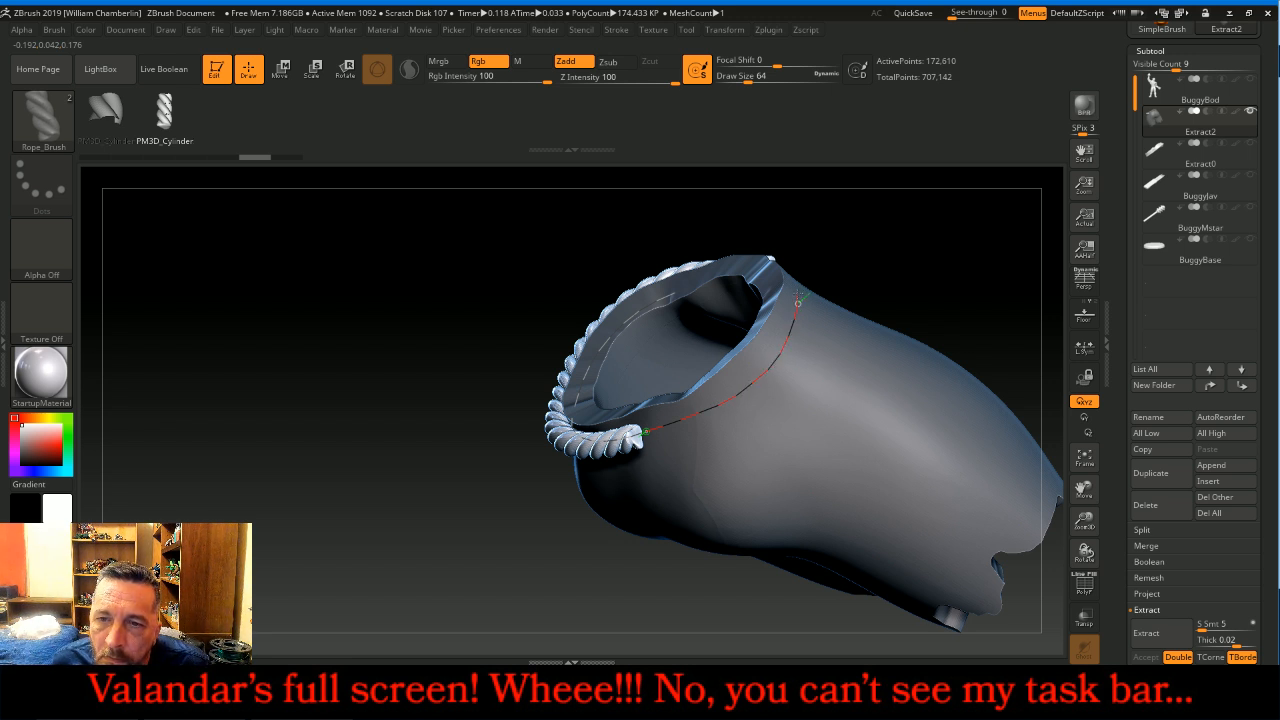
pyautogui.click(797, 300)
pyautogui.moveTo(963, 240); pyautogui.dragTo(957, 310)
pyautogui.moveTo(957, 311); pyautogui.dragTo(937, 354, button='right')
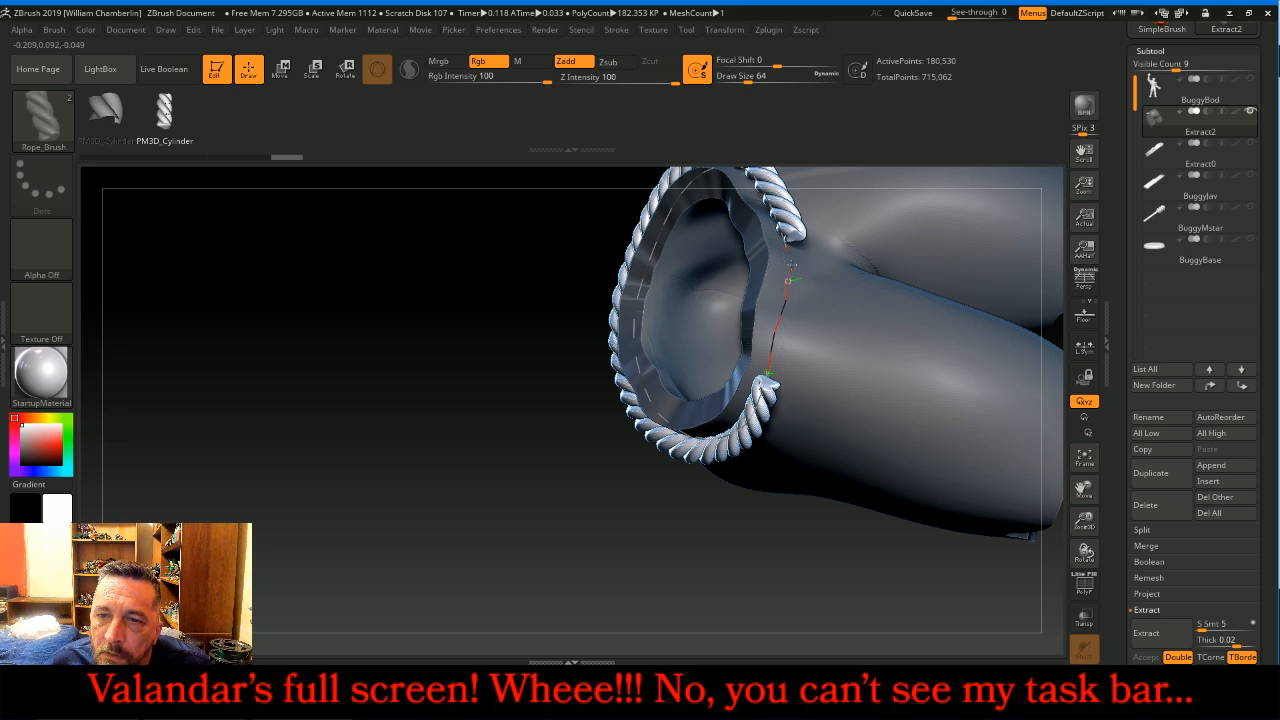
pyautogui.moveTo(792, 263); pyautogui.dragTo(799, 257)
# Step: Split the finished rope belt off the shorts into its own subtool
pyautogui.moveTo(468, 491)
pyautogui.mouseDown()
pyautogui.moveTo(490, 390)
pyautogui.moveTo(487, 325)
pyautogui.mouseUp()
pyautogui.moveTo(917, 363); pyautogui.dragTo(800, 378)
pyautogui.moveTo(602, 387); pyautogui.dragTo(597, 420)
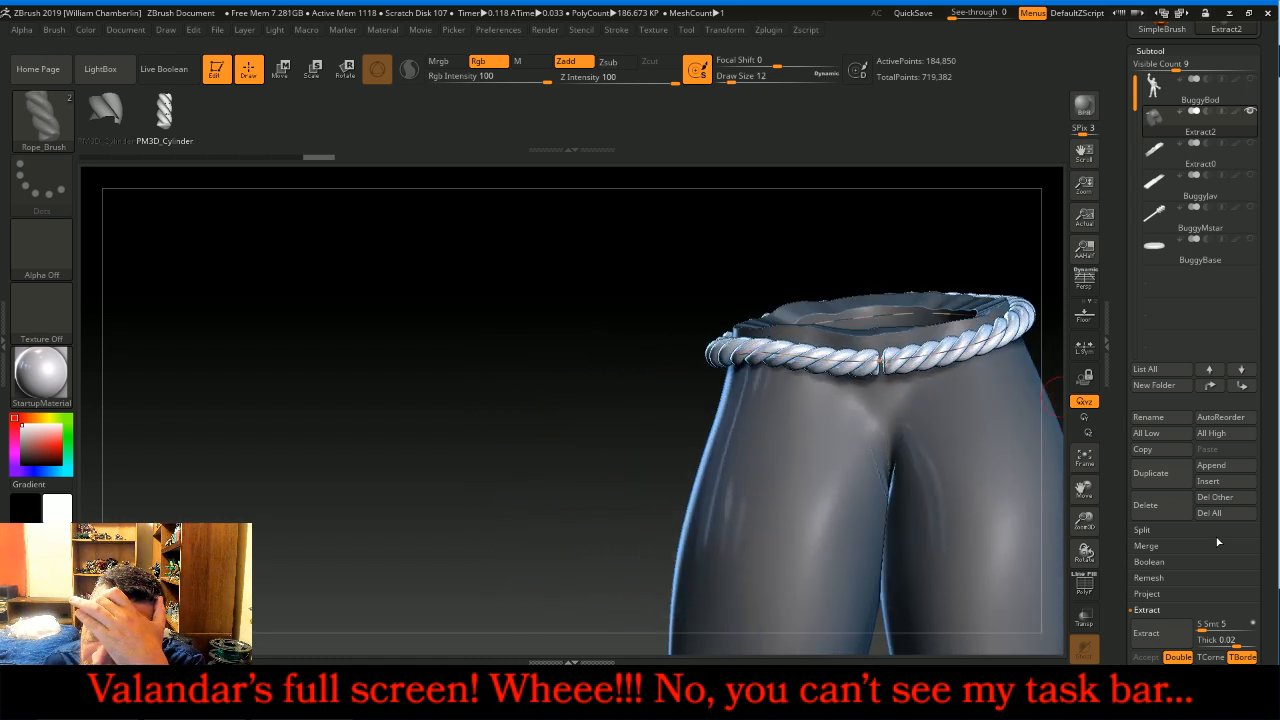
pyautogui.click(1142, 530)
pyautogui.click(1196, 579)
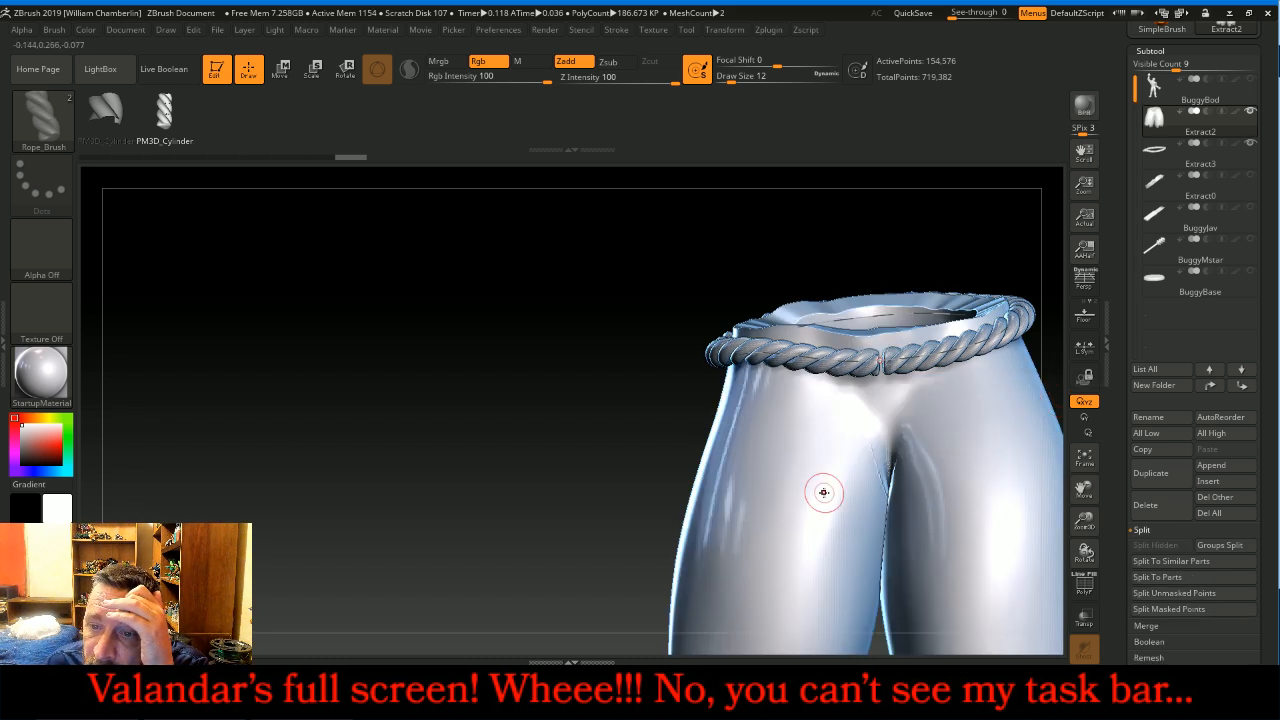
# Step: Choose the InsertGemstone brush with its knot mesh and turn on transparency with the shorts active
pyautogui.moveTo(500, 326); pyautogui.dragTo(522, 336)
pyautogui.click(43, 118)
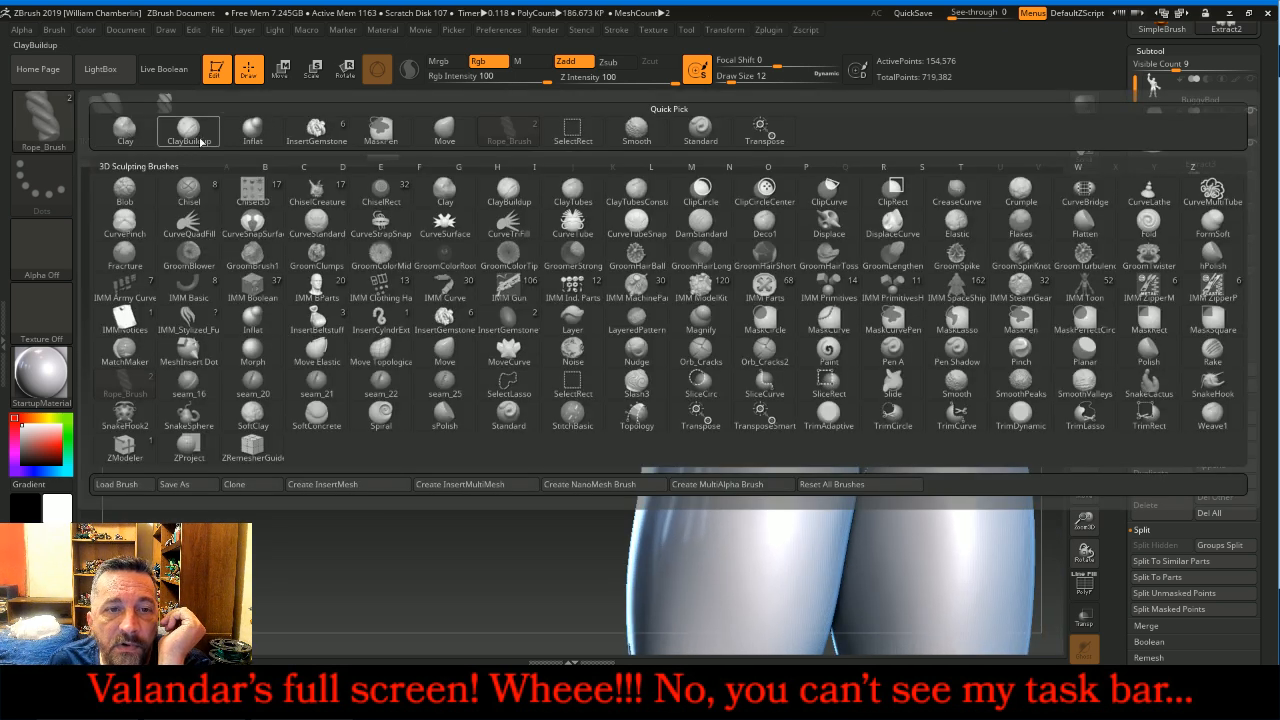
pyautogui.click(463, 327)
pyautogui.click(1084, 620)
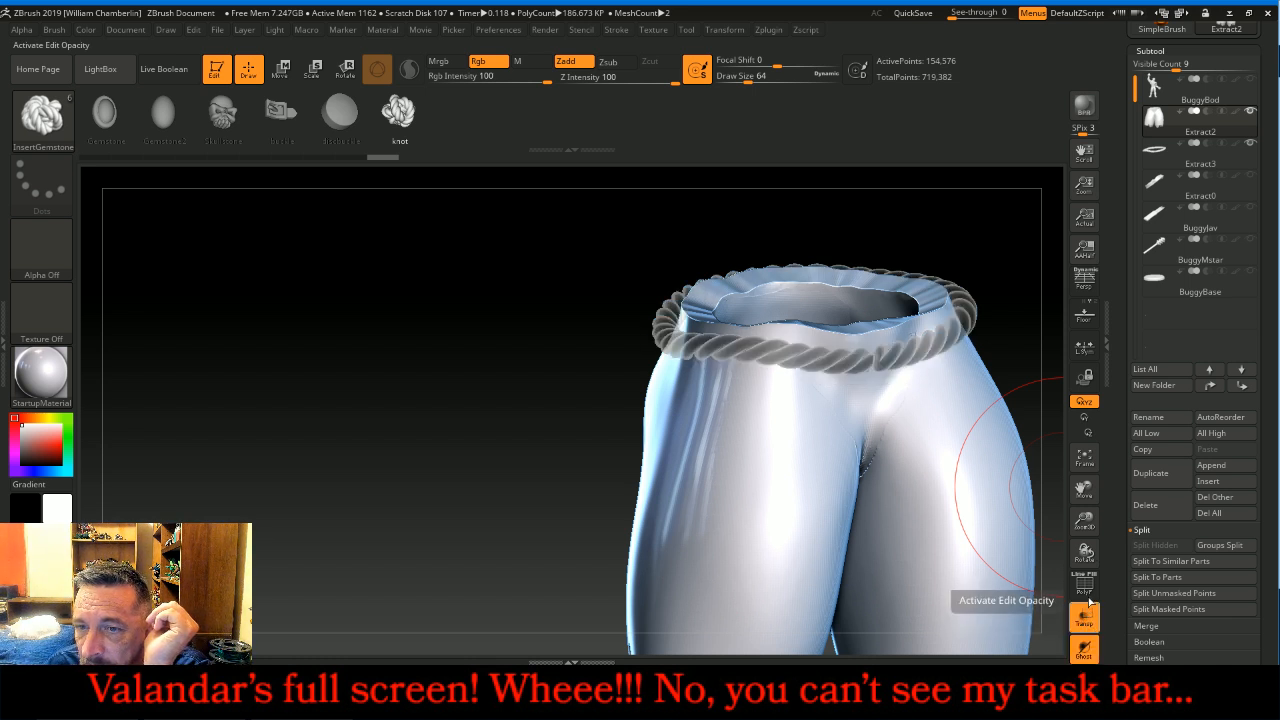
pyautogui.moveTo(1084, 488); pyautogui.dragTo(989, 481)
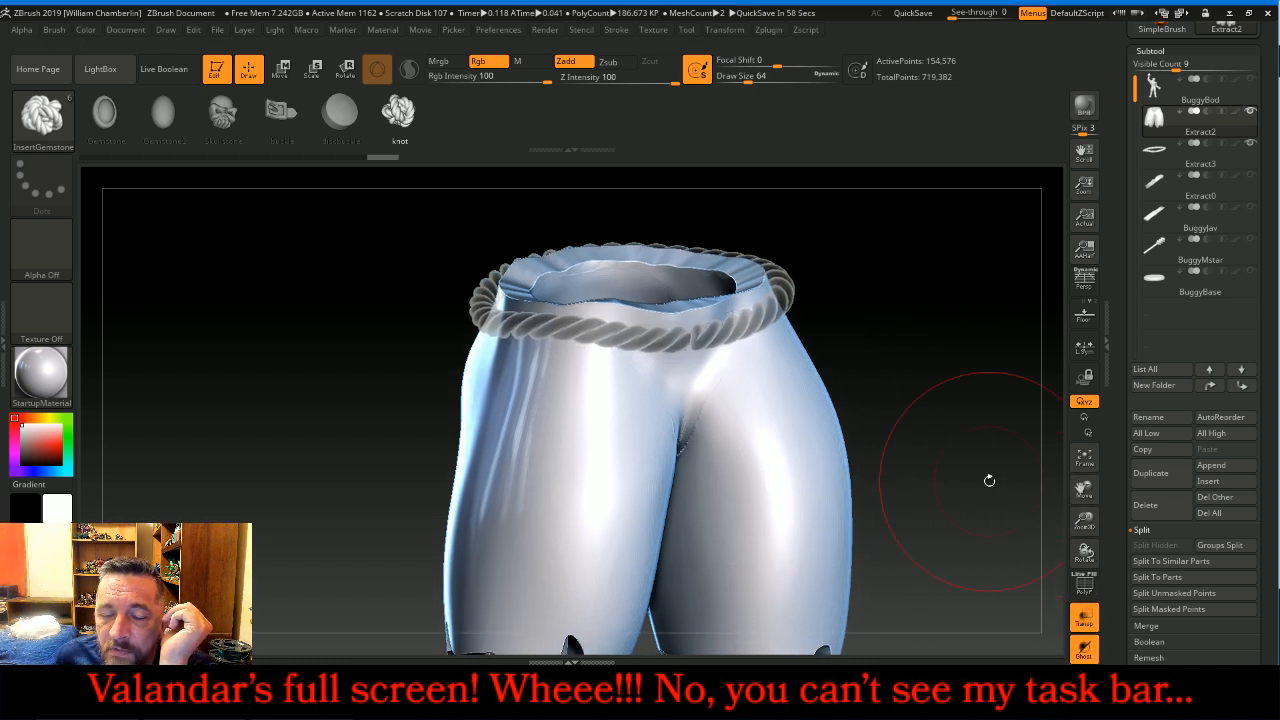
# Step: Try inserting a knot over the front joint of the rope belt and undo it
pyautogui.keyDown('alt'); pyautogui.click(686, 343); pyautogui.keyUp('alt')
pyautogui.moveTo(686, 345); pyautogui.dragTo(714, 366)
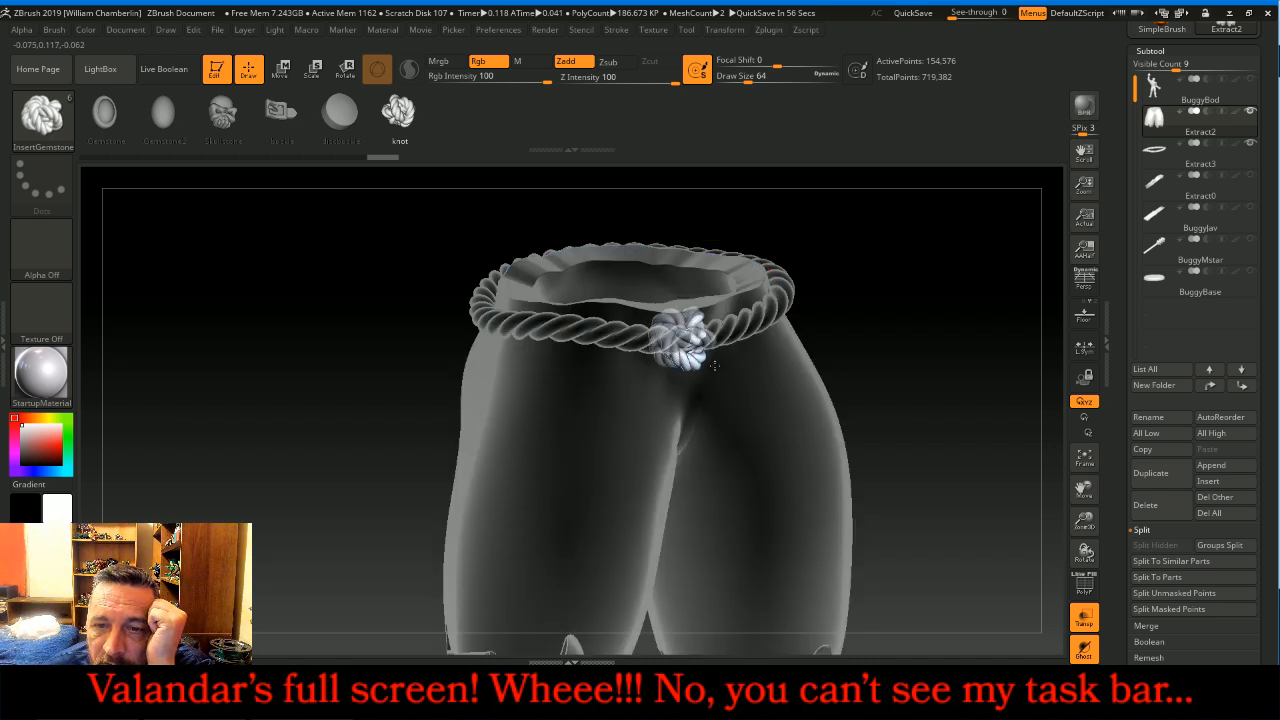
pyautogui.hotkey('ctrl', 'z')
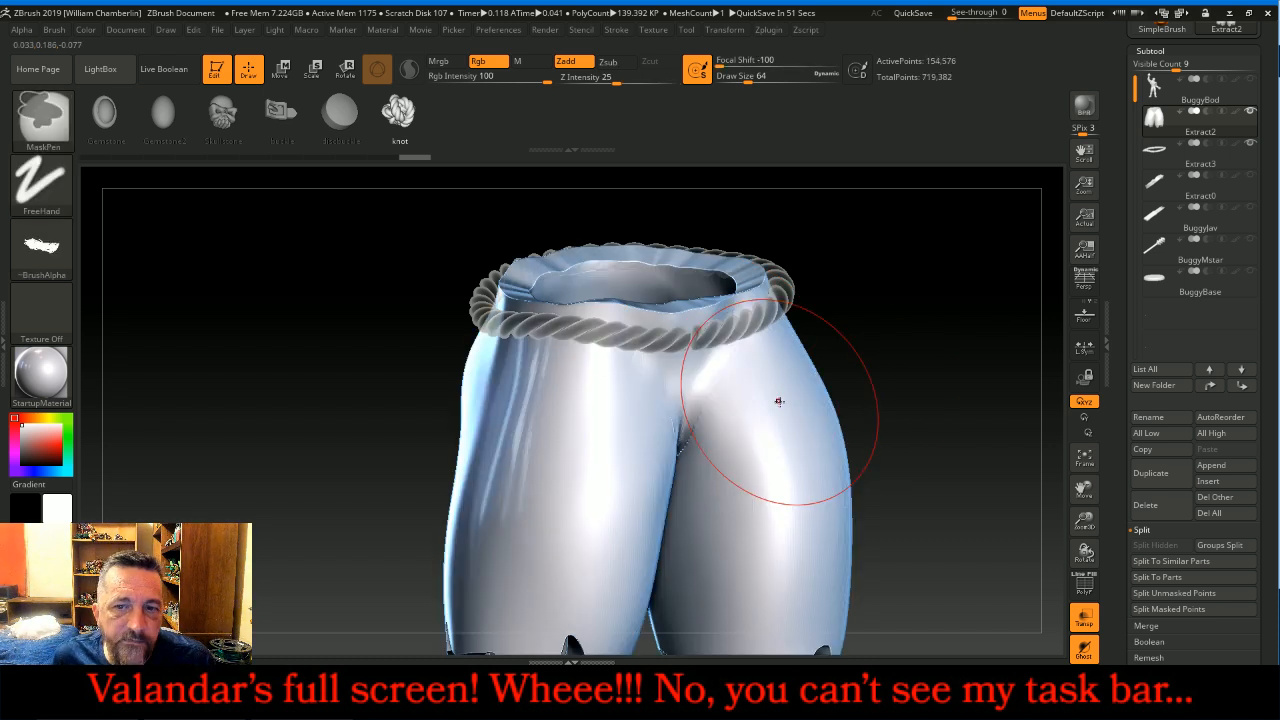
# Step: Set the brush's Imbed depth to -2 and insert a knot over the rope belt's front joint
pyautogui.doubleClick(5, 350)
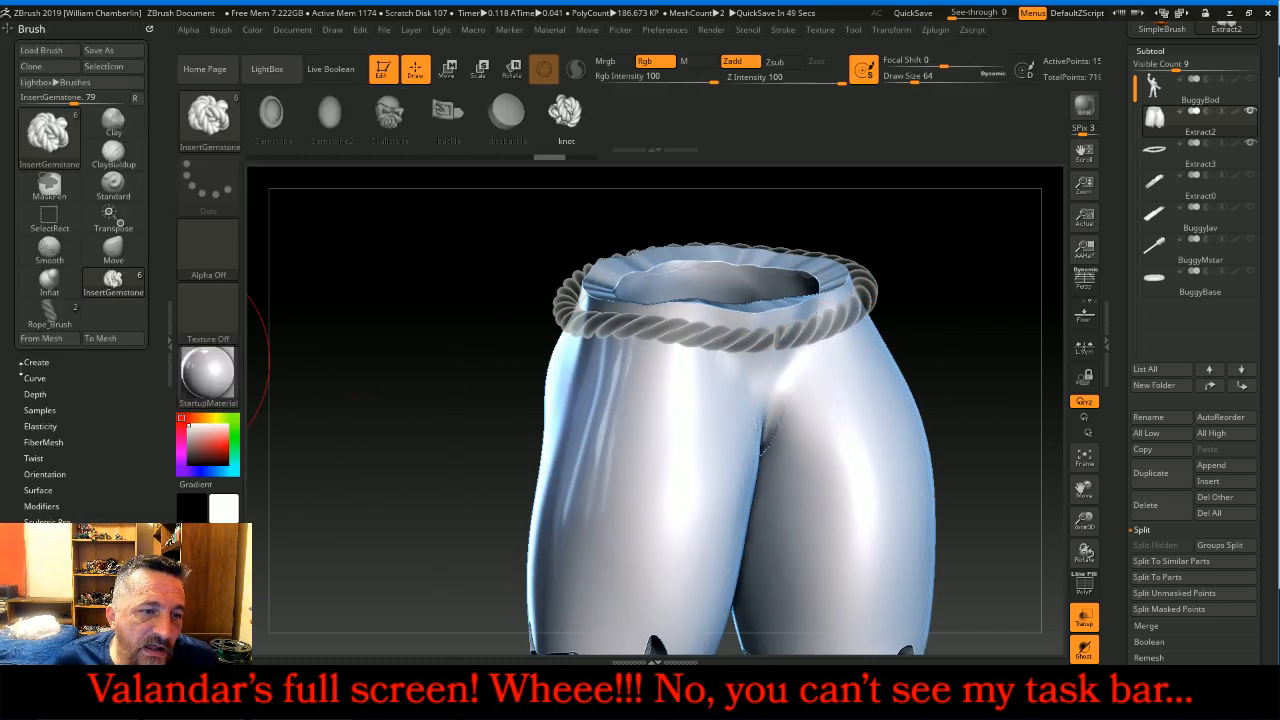
pyautogui.click(36, 394)
pyautogui.moveTo(95, 409); pyautogui.dragTo(110, 409)
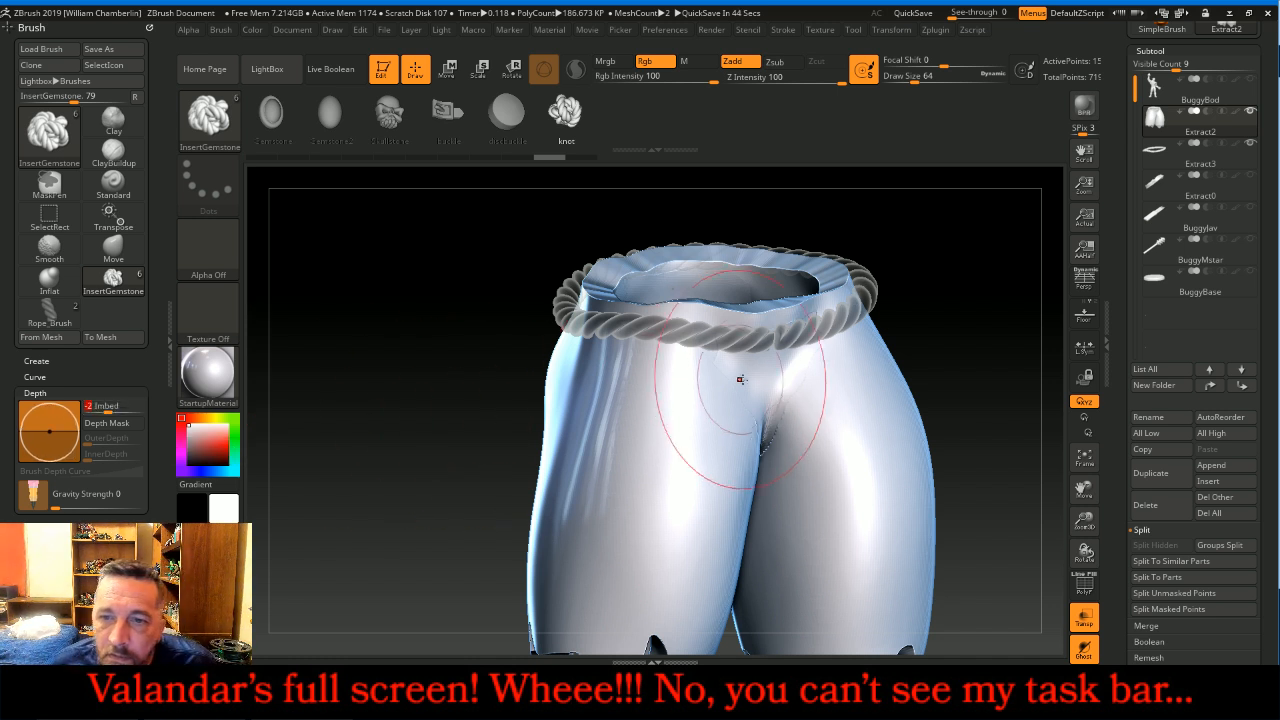
pyautogui.keyDown('alt'); pyautogui.click(773, 343); pyautogui.keyUp('alt')
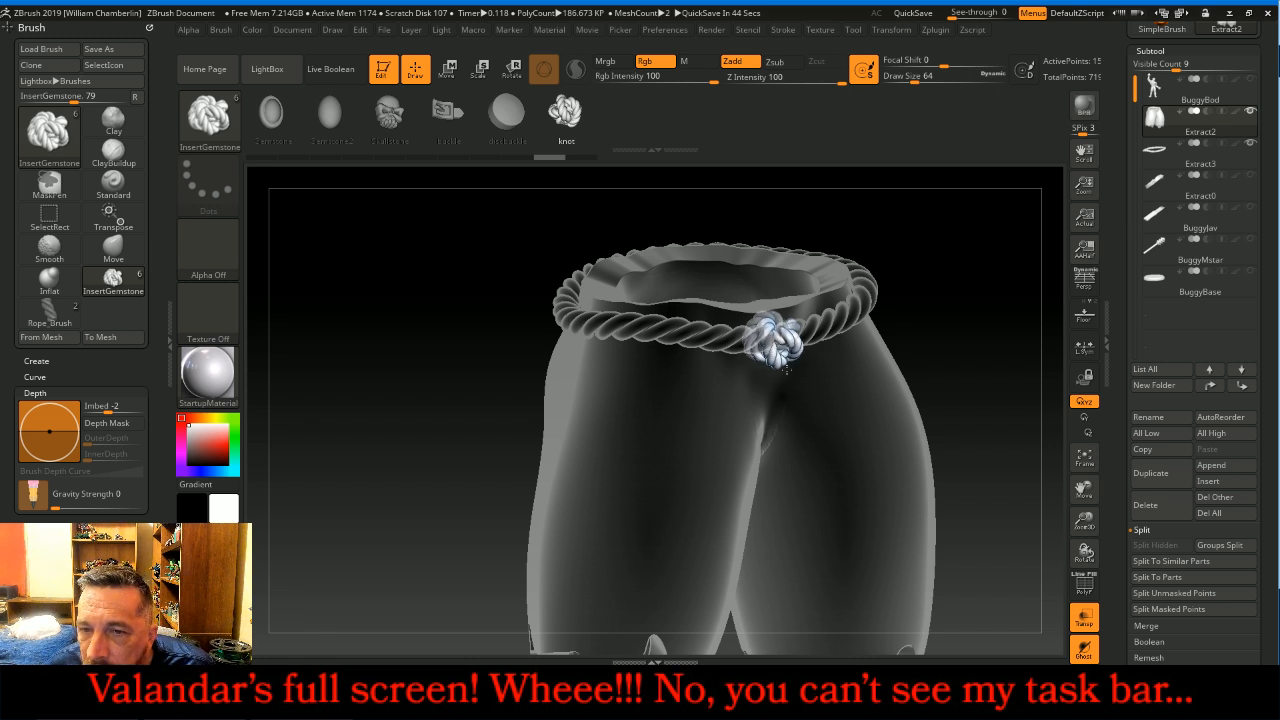
pyautogui.moveTo(790, 374); pyautogui.dragTo(794, 377)
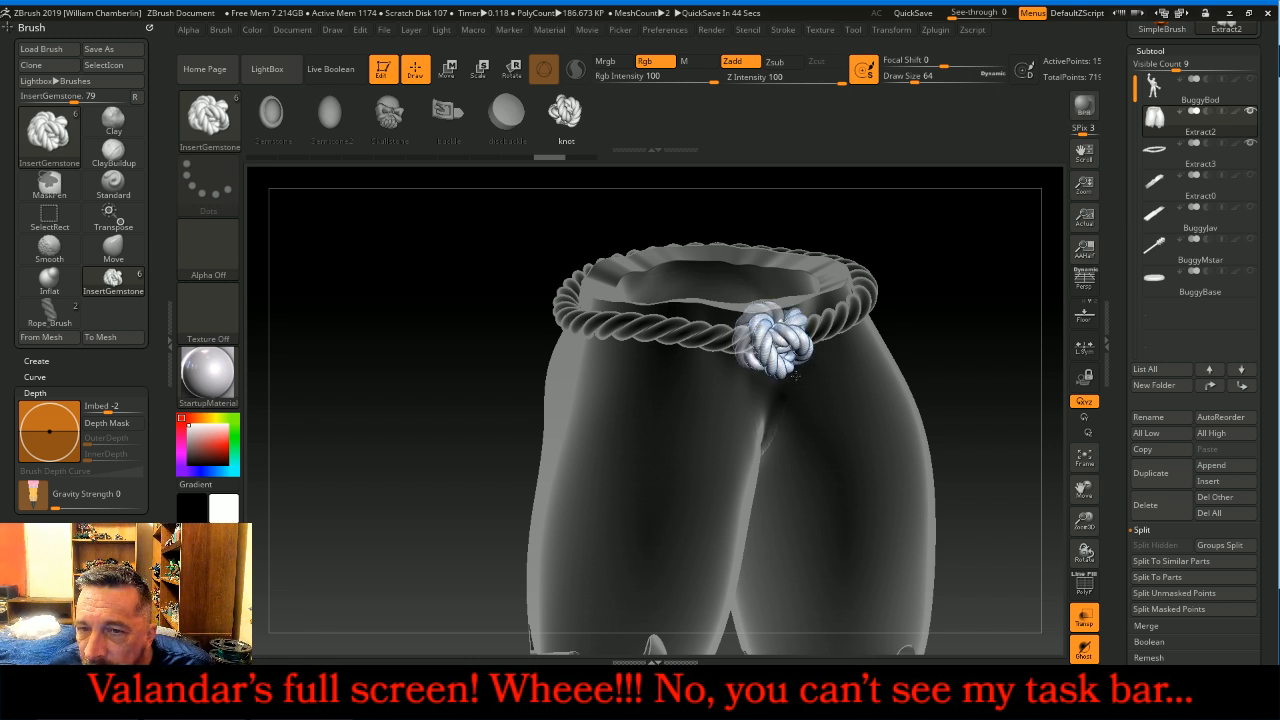
pyautogui.moveTo(796, 374); pyautogui.dragTo(800, 378)
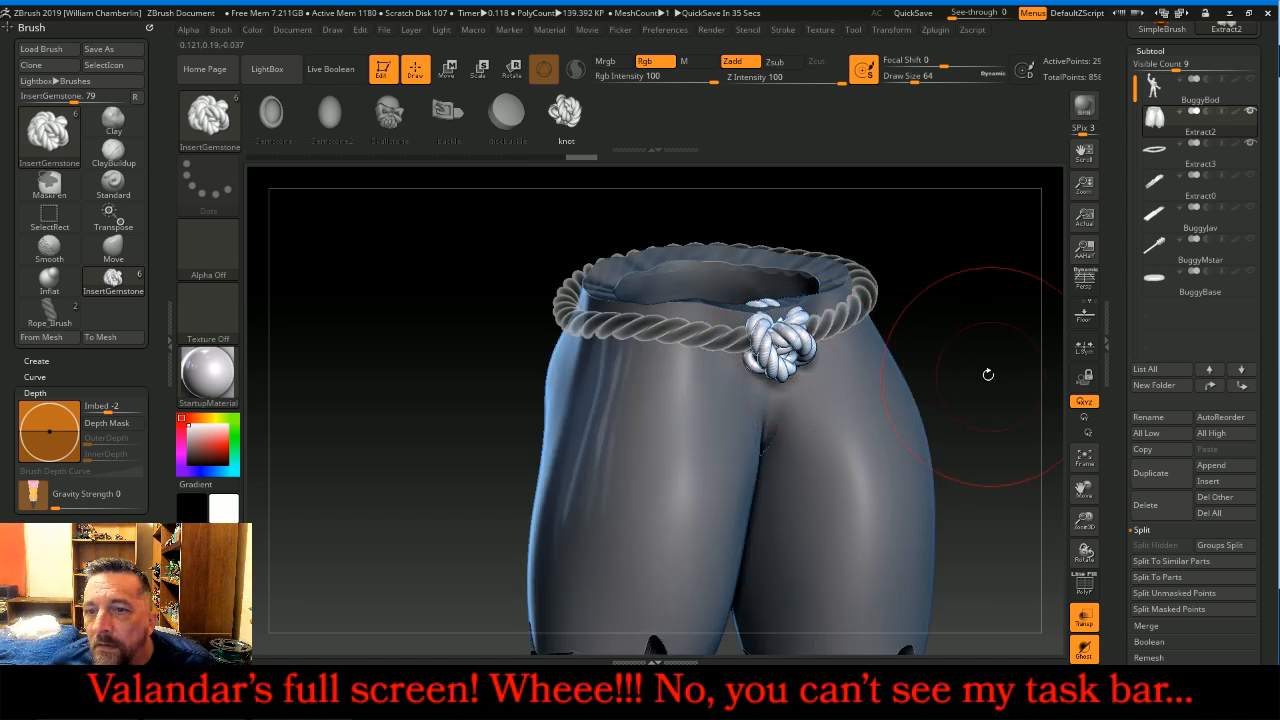
# Step: Turn off transparency and split the knot from the shorts into its own subtool using Split Masked Points
pyautogui.click(1084, 617)
pyautogui.moveTo(1037, 422); pyautogui.dragTo(1062, 403)
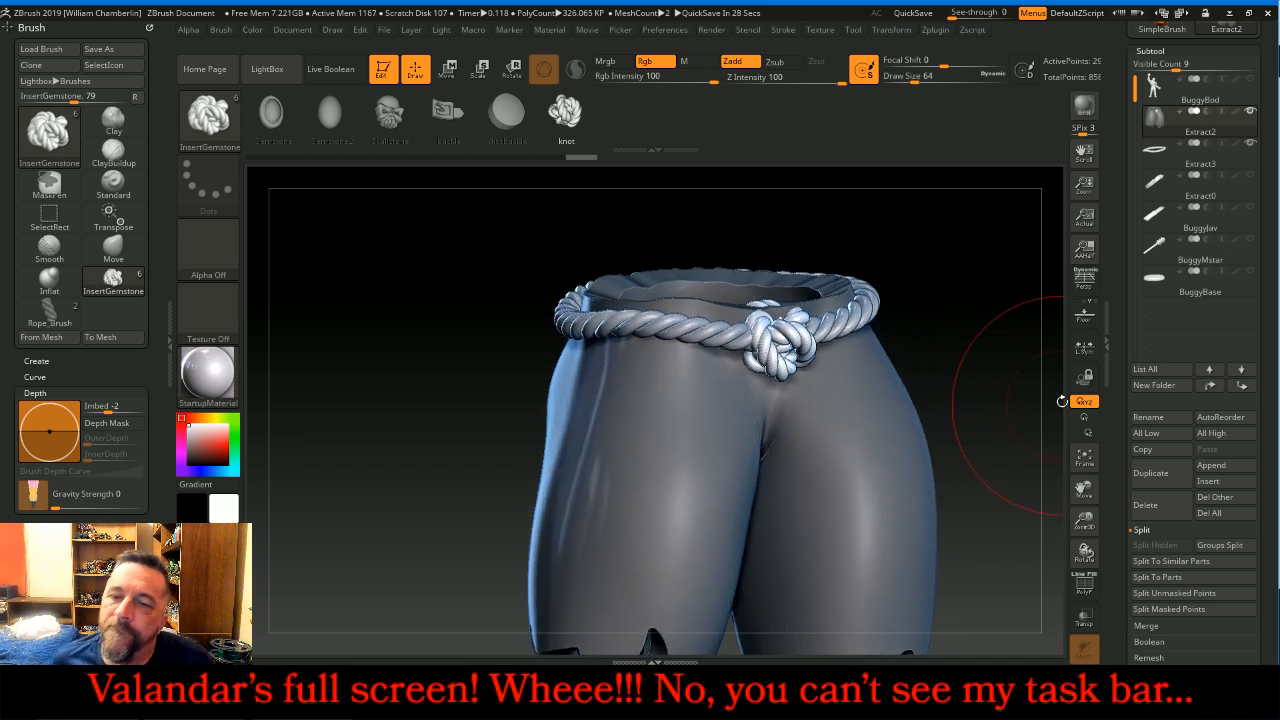
pyautogui.click(1186, 607)
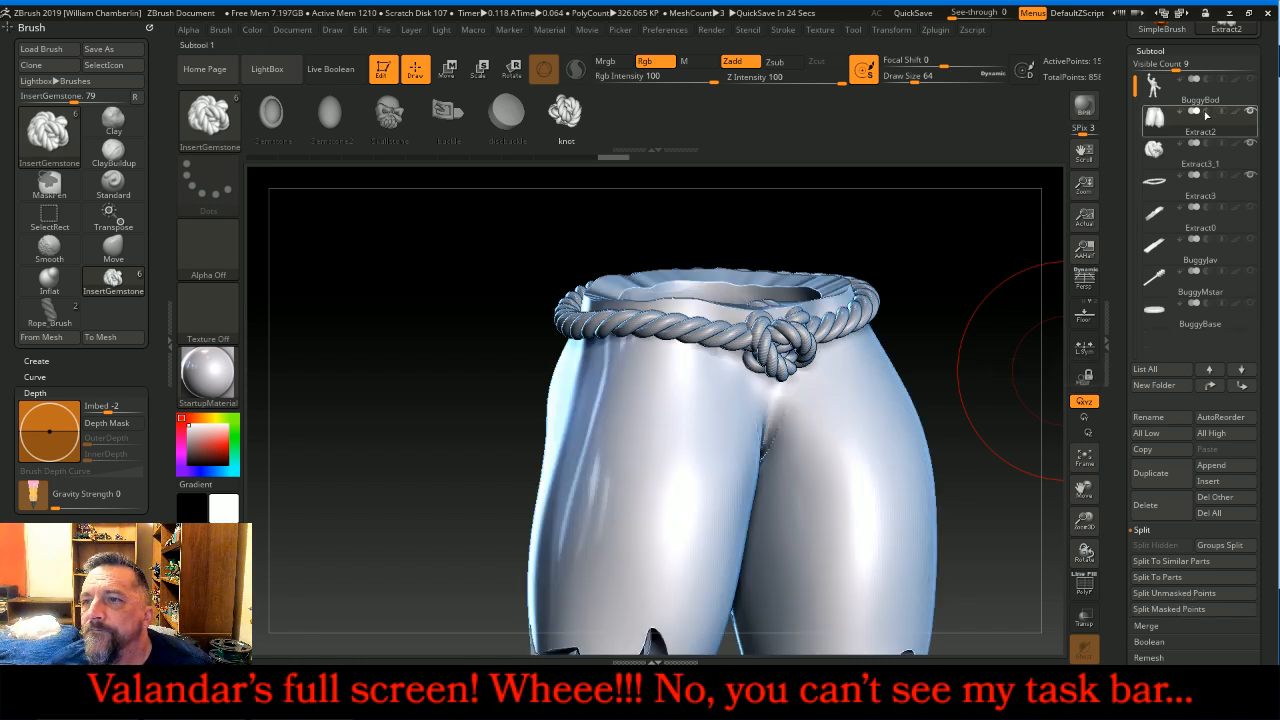
# Step: Show BuggyBod and use the Move brush at Draw Size 31 to reshape the shorts' front waistband edge above the rope
pyautogui.click(1250, 79)
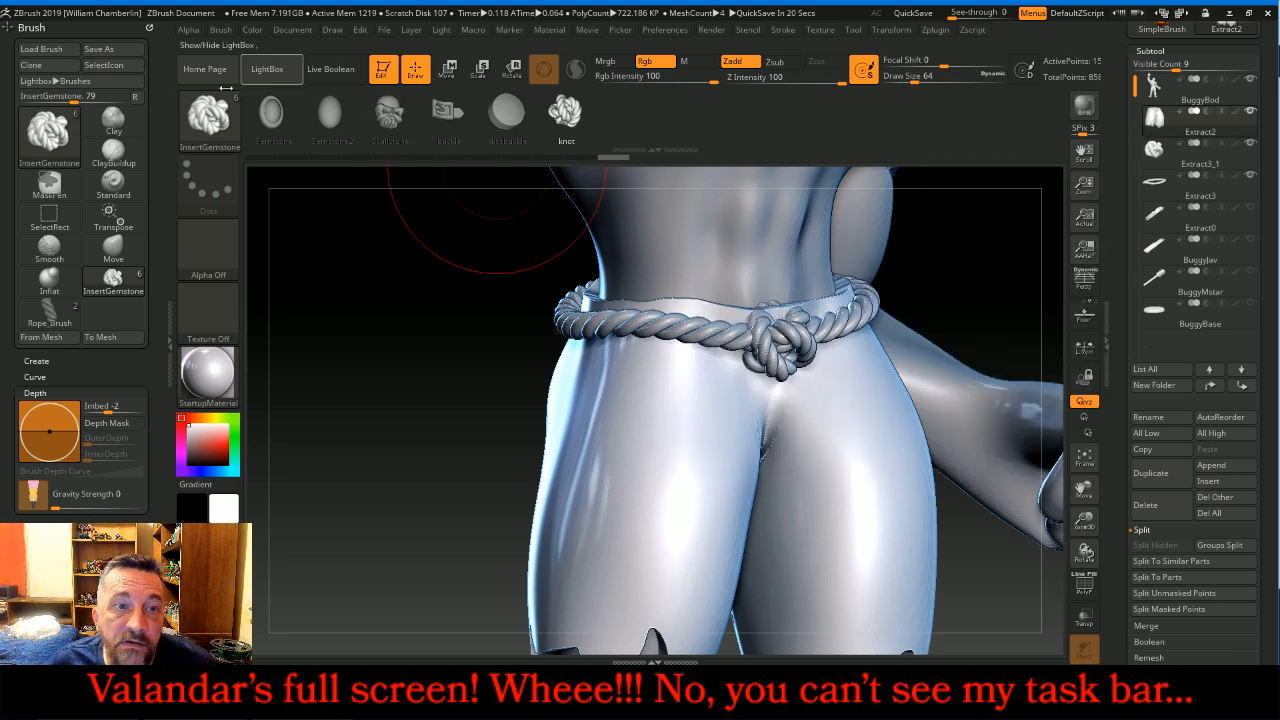
pyautogui.click(209, 115)
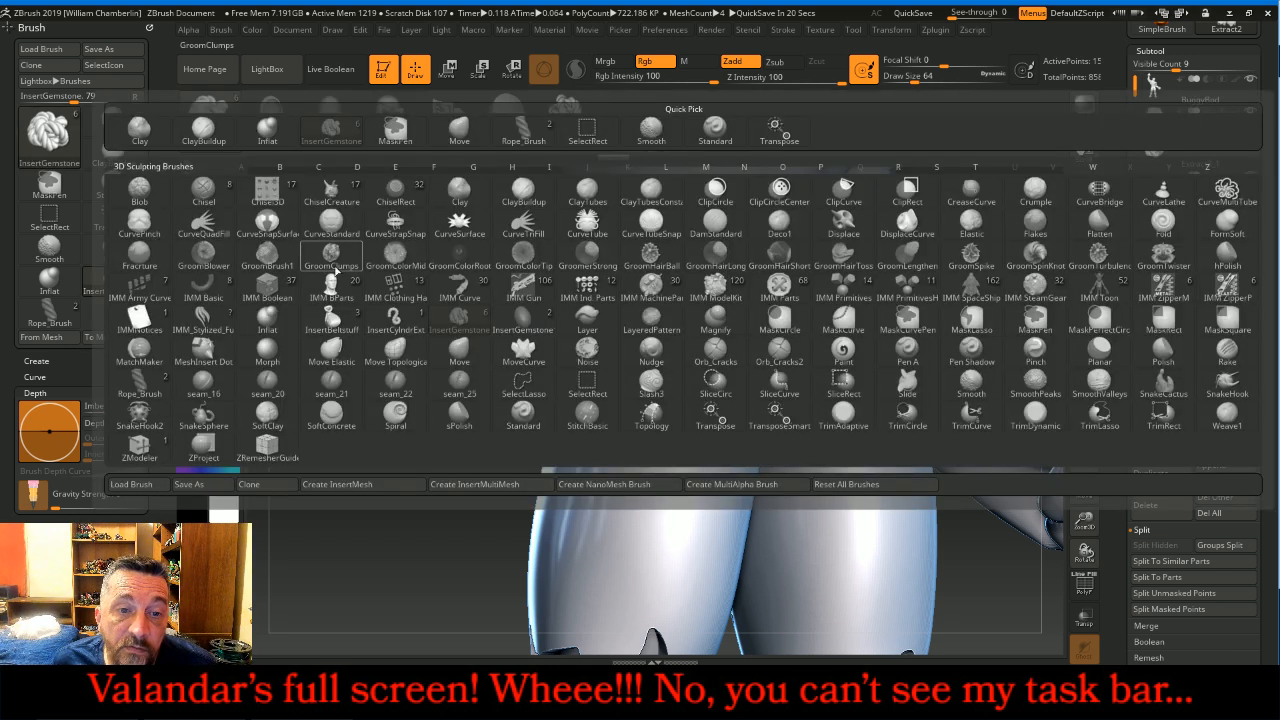
pyautogui.click(457, 355)
pyautogui.moveTo(910, 78); pyautogui.dragTo(905, 78)
pyautogui.moveTo(978, 197); pyautogui.dragTo(984, 187)
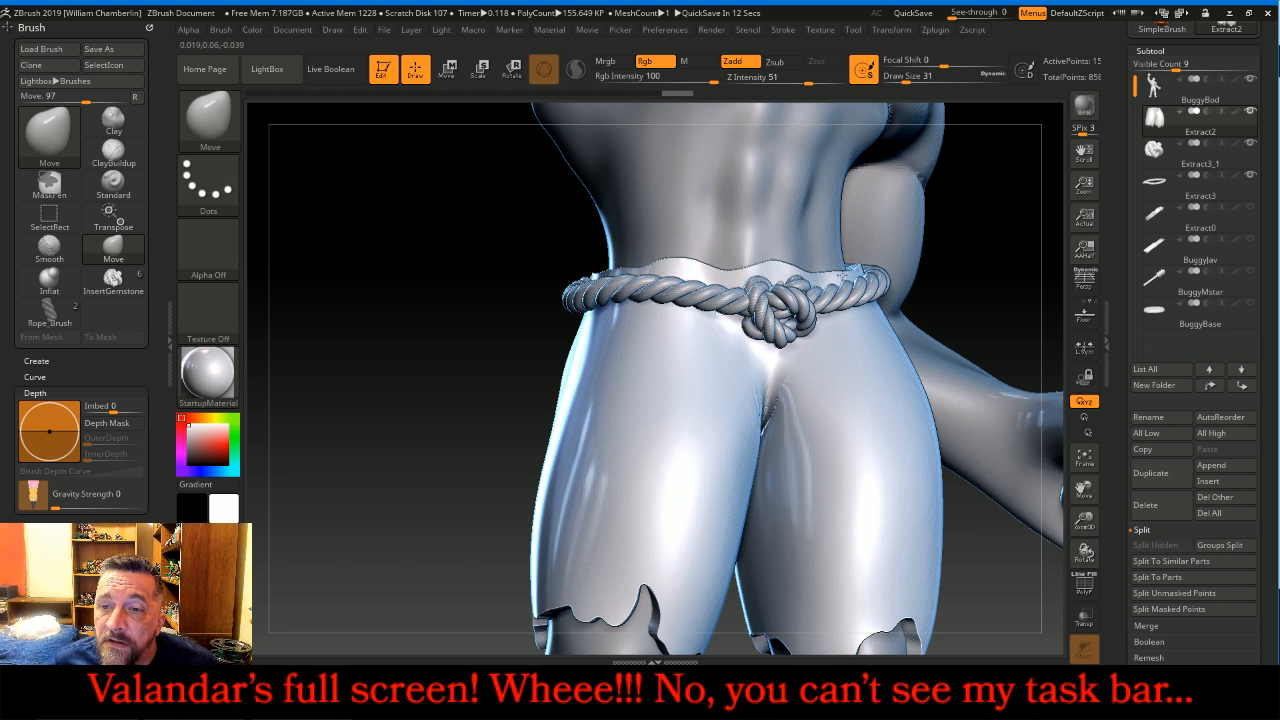
# Step: Pull the waistband's upper edge into an uneven line around the sides and back, and frame the whole figure
pyautogui.moveTo(975, 255); pyautogui.dragTo(891, 257)
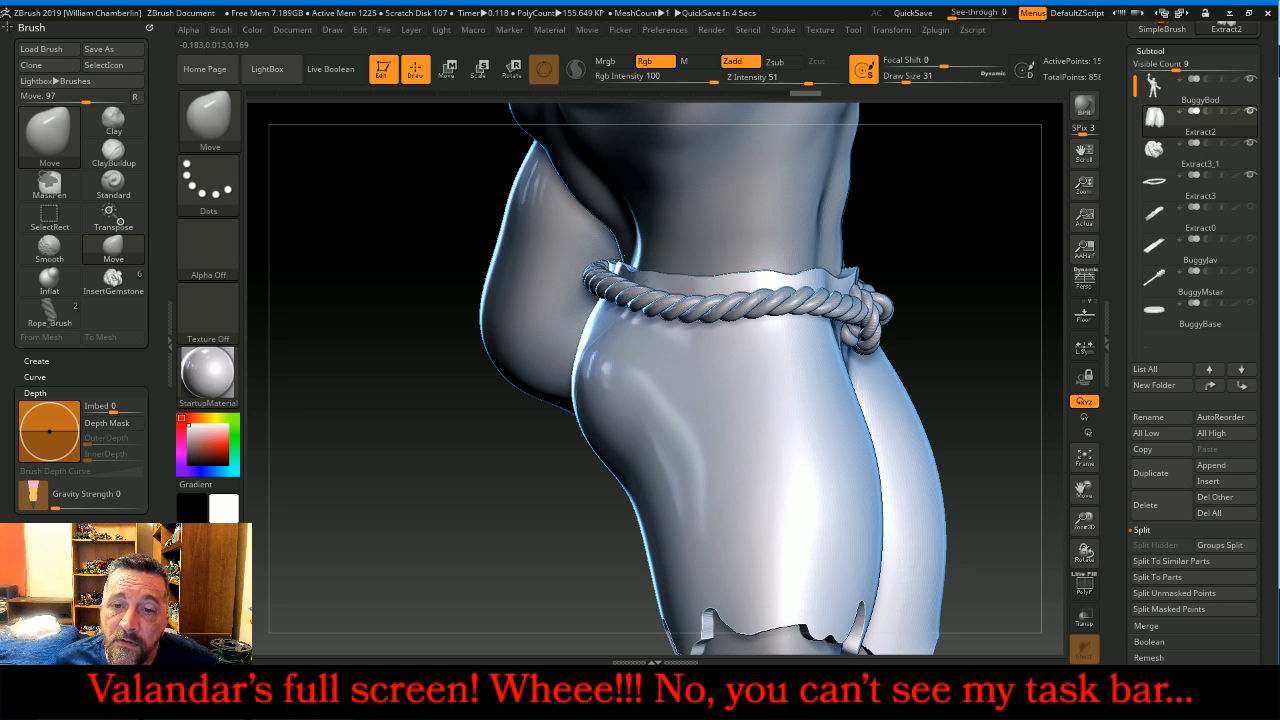
pyautogui.moveTo(891, 243); pyautogui.dragTo(954, 222)
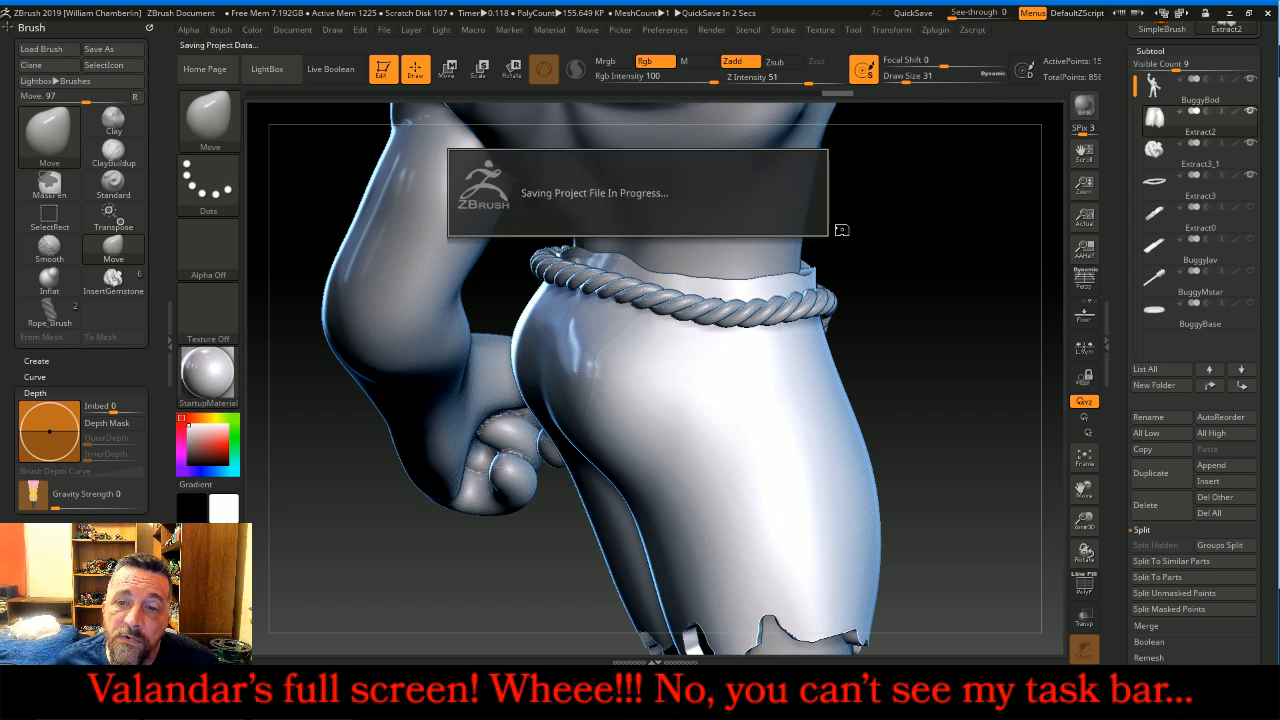
pyautogui.moveTo(923, 222); pyautogui.dragTo(920, 265)
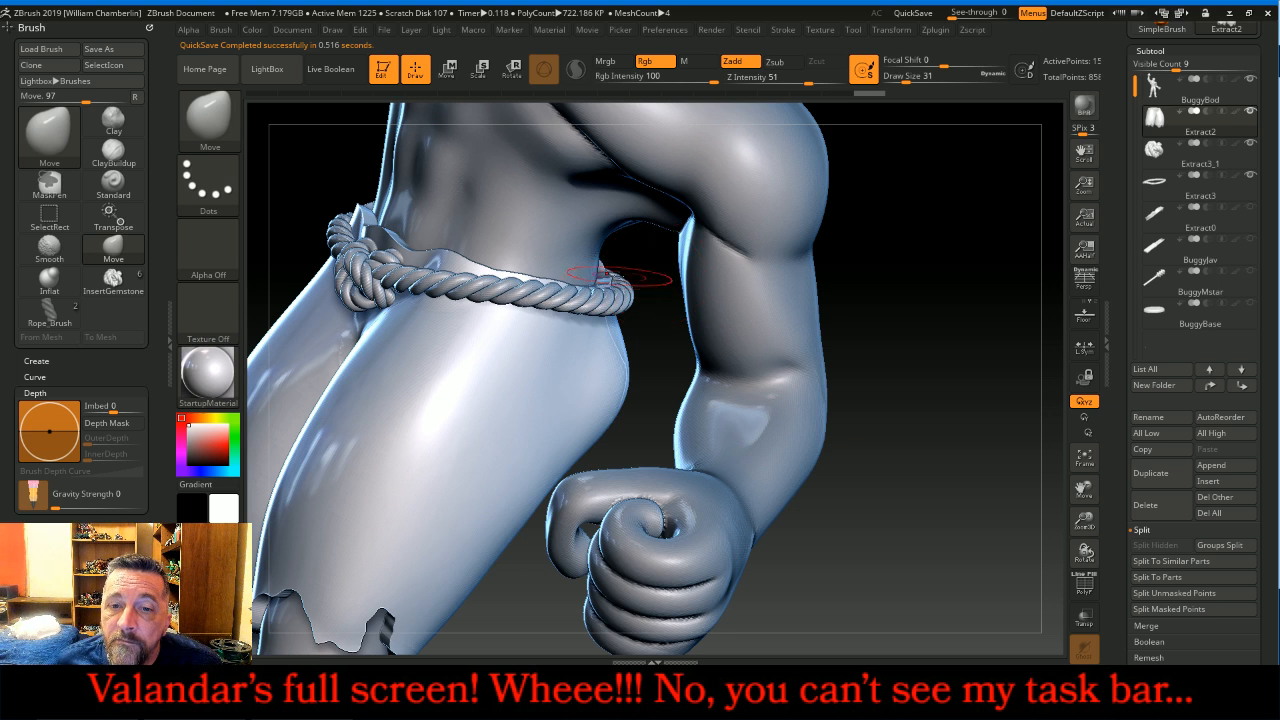
pyautogui.moveTo(643, 281); pyautogui.dragTo(684, 308)
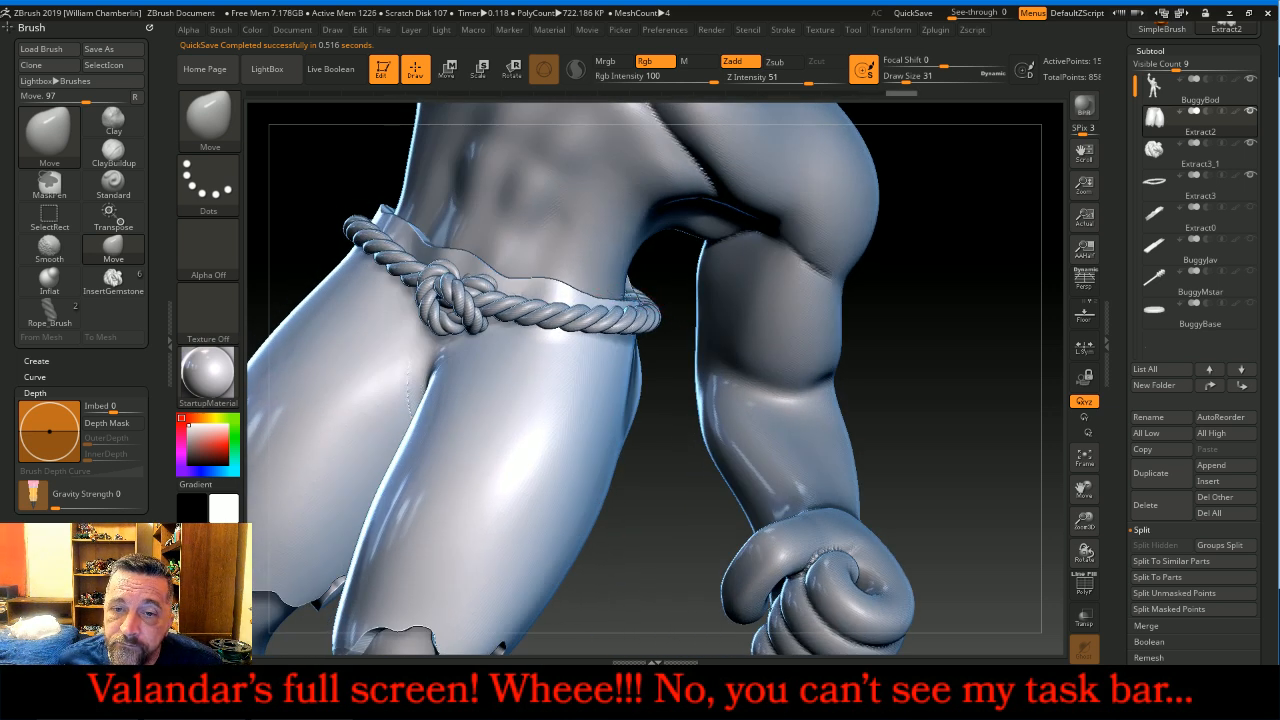
pyautogui.moveTo(971, 371); pyautogui.dragTo(1053, 450)
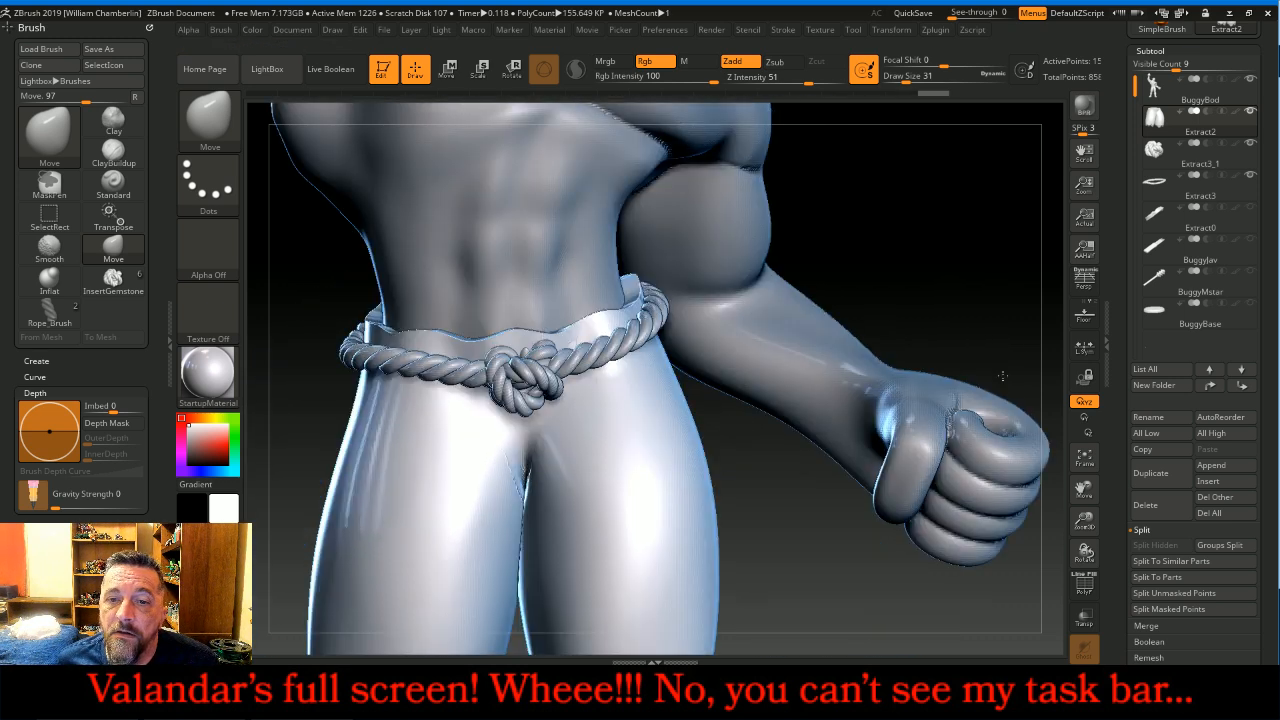
pyautogui.click(1086, 466)
pyautogui.click(1086, 466)
pyautogui.moveTo(1016, 431); pyautogui.dragTo(922, 376)
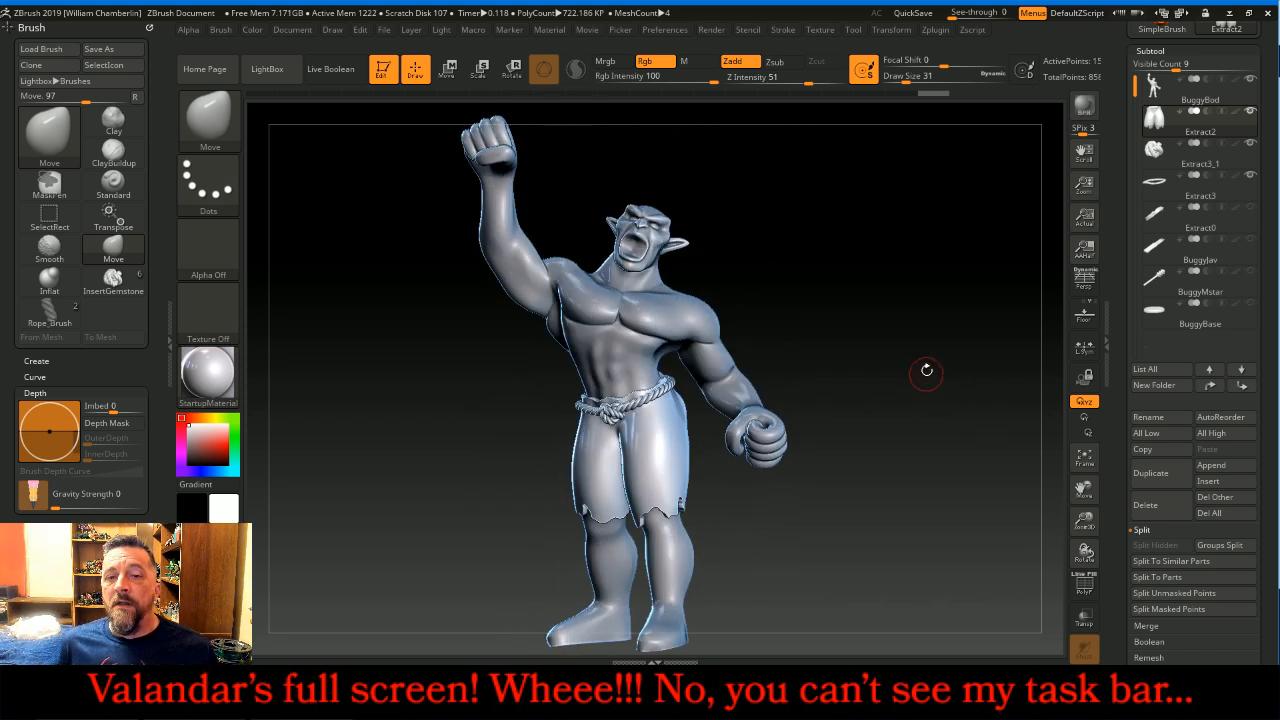
# Step: Select BuggyBod and use MaskPen at Draw Size 15 to mask the shoulder blade and rear shoulder of the raised arm
pyautogui.click(1172, 98)
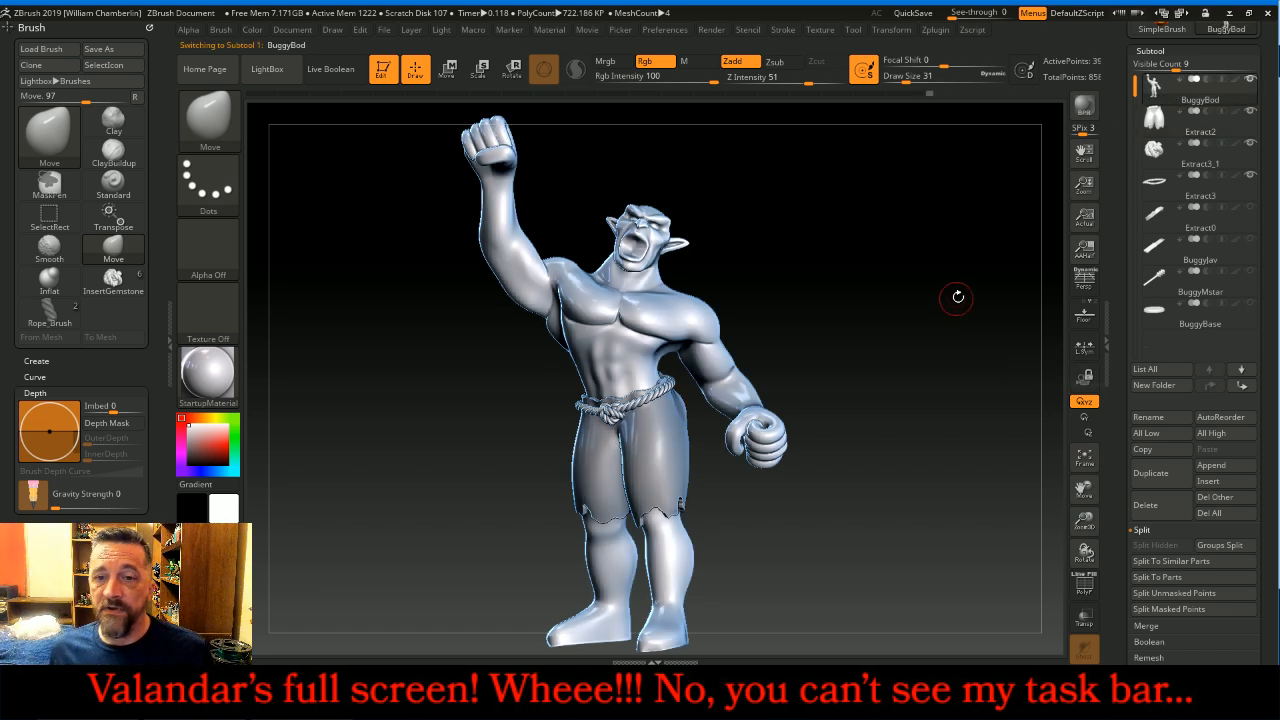
pyautogui.moveTo(940, 309); pyautogui.dragTo(921, 273)
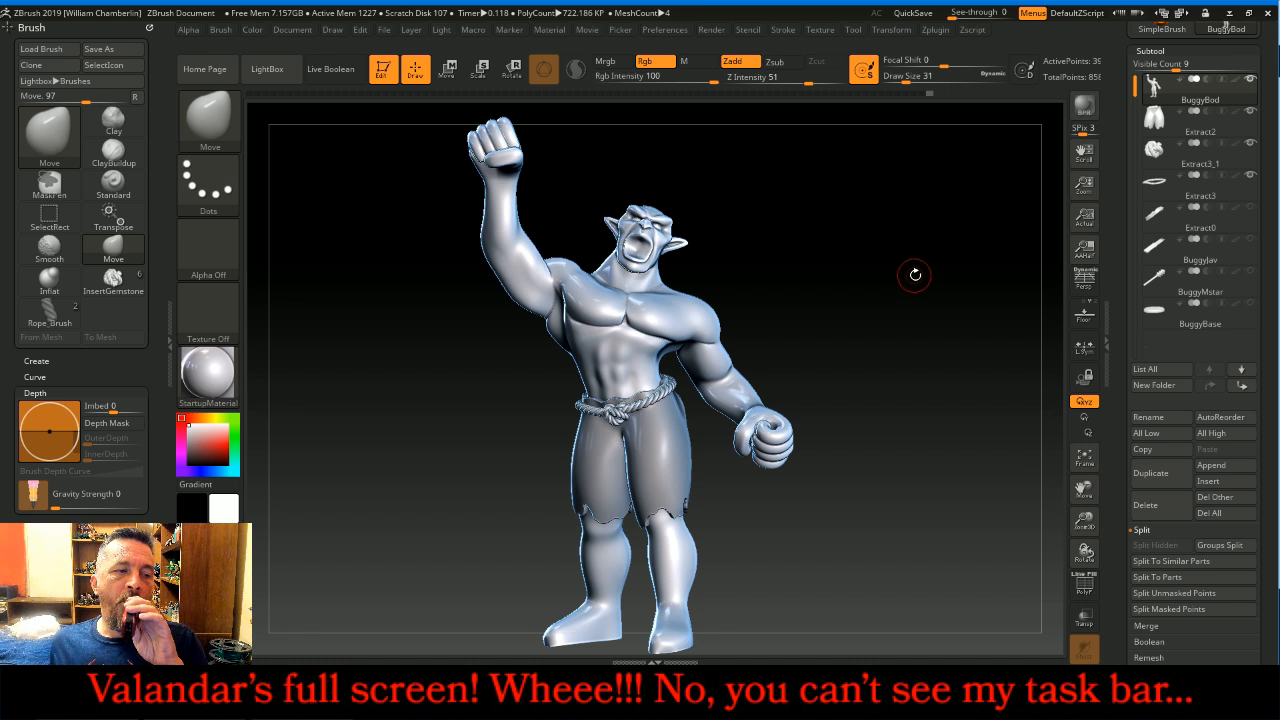
pyautogui.moveTo(918, 263); pyautogui.dragTo(958, 278)
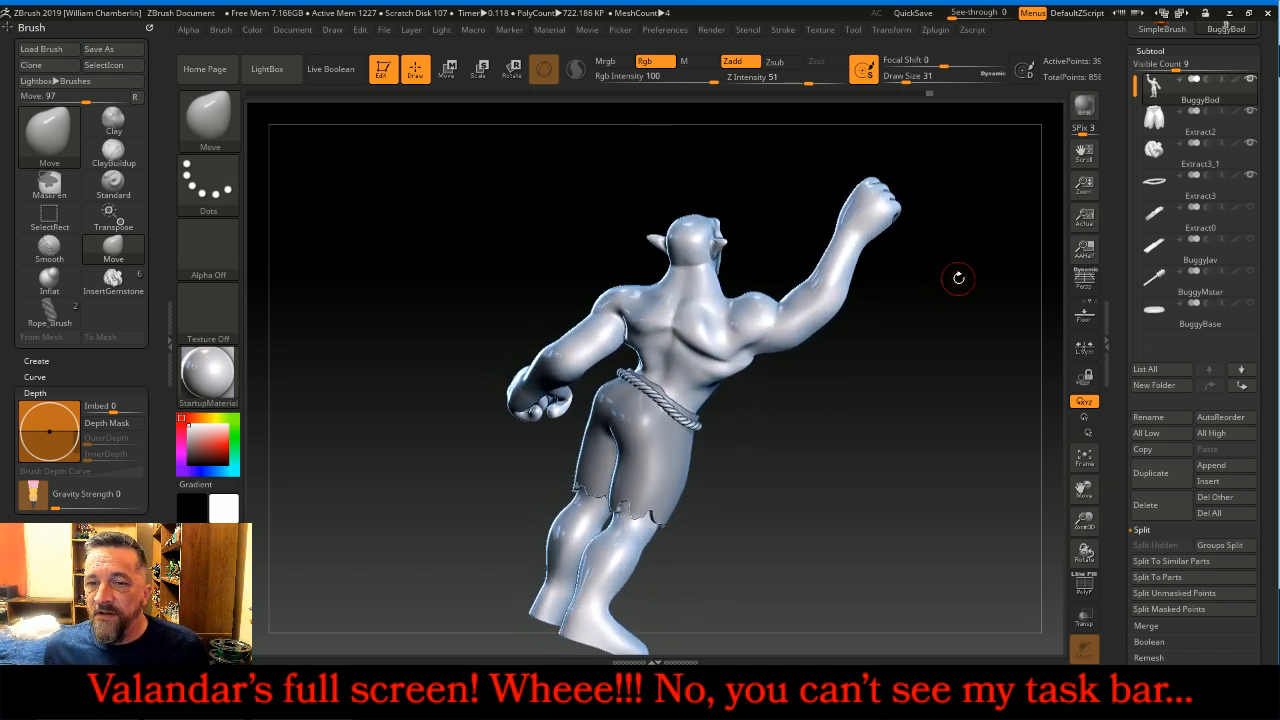
pyautogui.moveTo(1086, 522); pyautogui.dragTo(1096, 576)
pyautogui.moveTo(1084, 490); pyautogui.dragTo(980, 558)
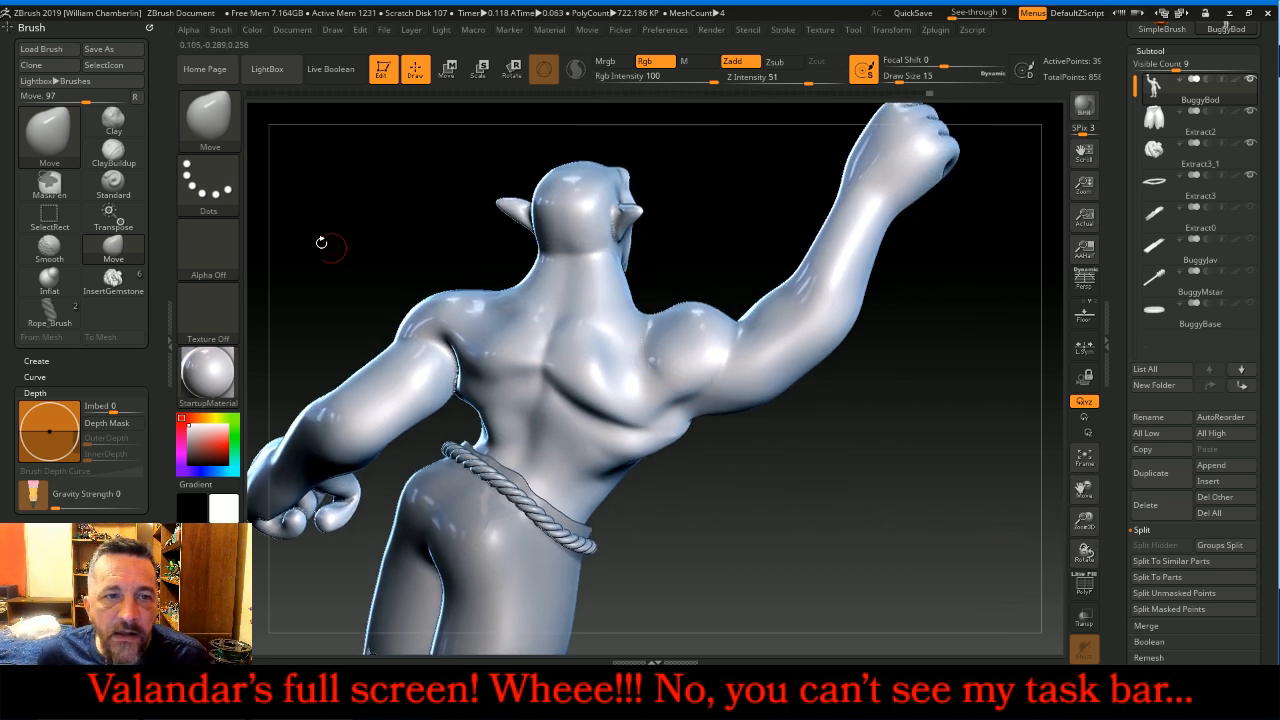
pyautogui.keyDown('ctrl'); pyautogui.click(215, 252); pyautogui.keyUp('ctrl')
pyautogui.click(280, 260)
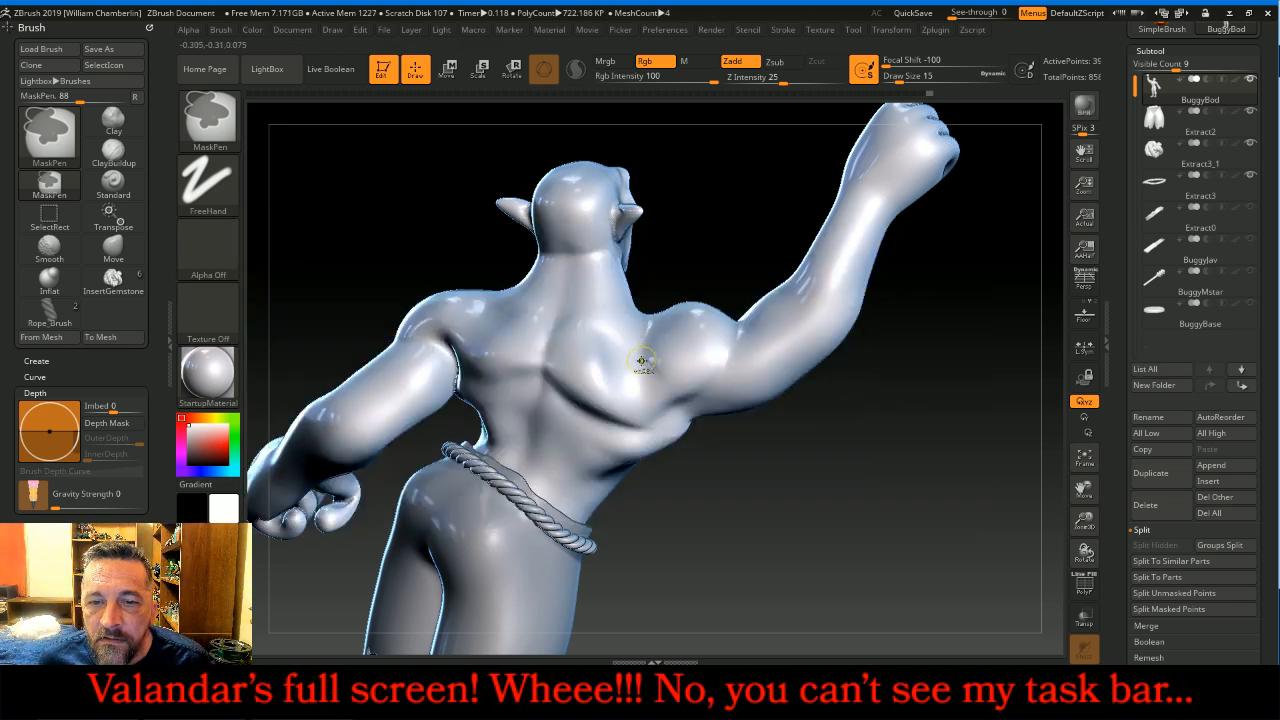
pyautogui.moveTo(649, 368)
pyautogui.keyDown('ctrl'); pyautogui.mouseDown()
pyautogui.moveTo(622, 370)
pyautogui.moveTo(630, 394)
pyautogui.mouseUp(); pyautogui.keyUp('ctrl')
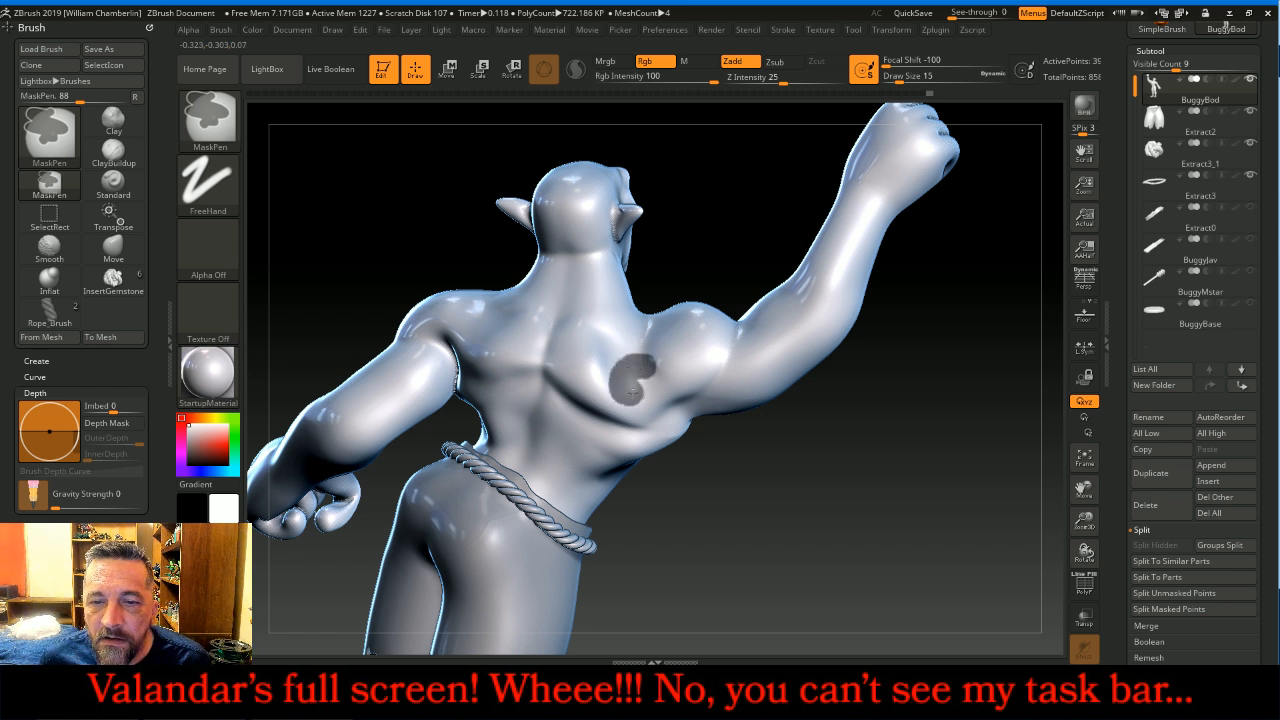
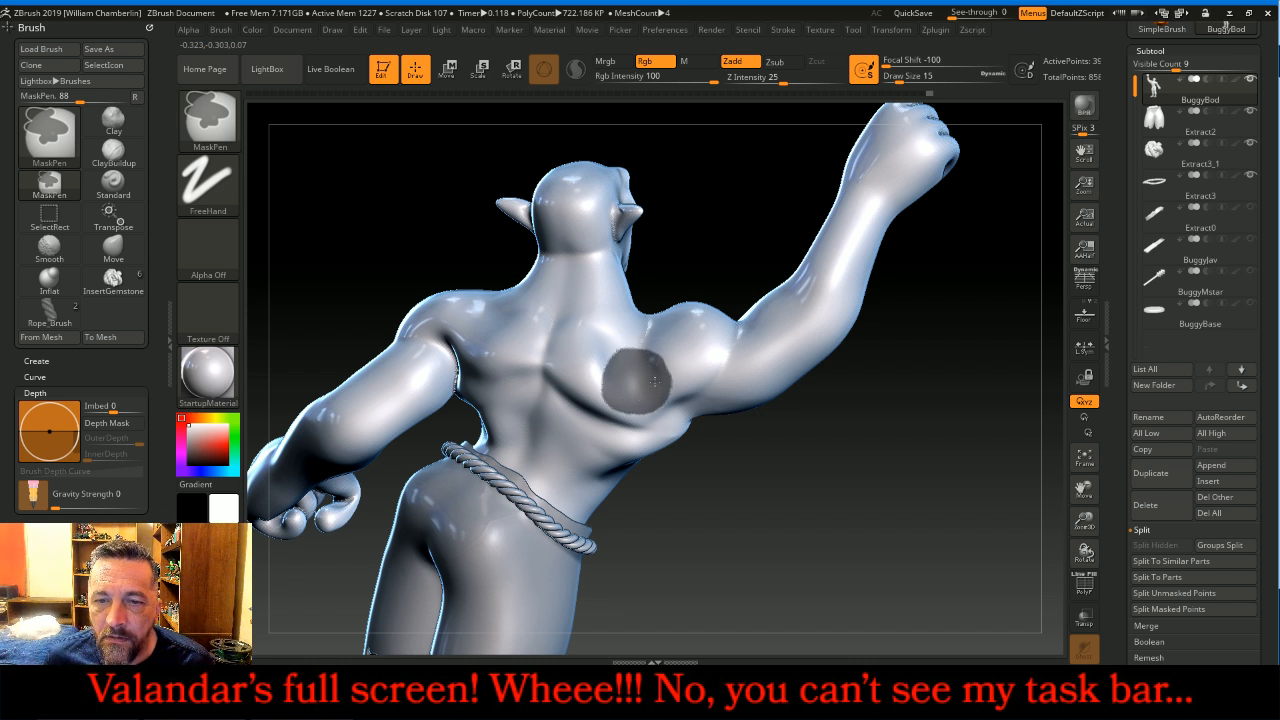
pyautogui.moveTo(652, 355); pyautogui.dragTo(656, 340)
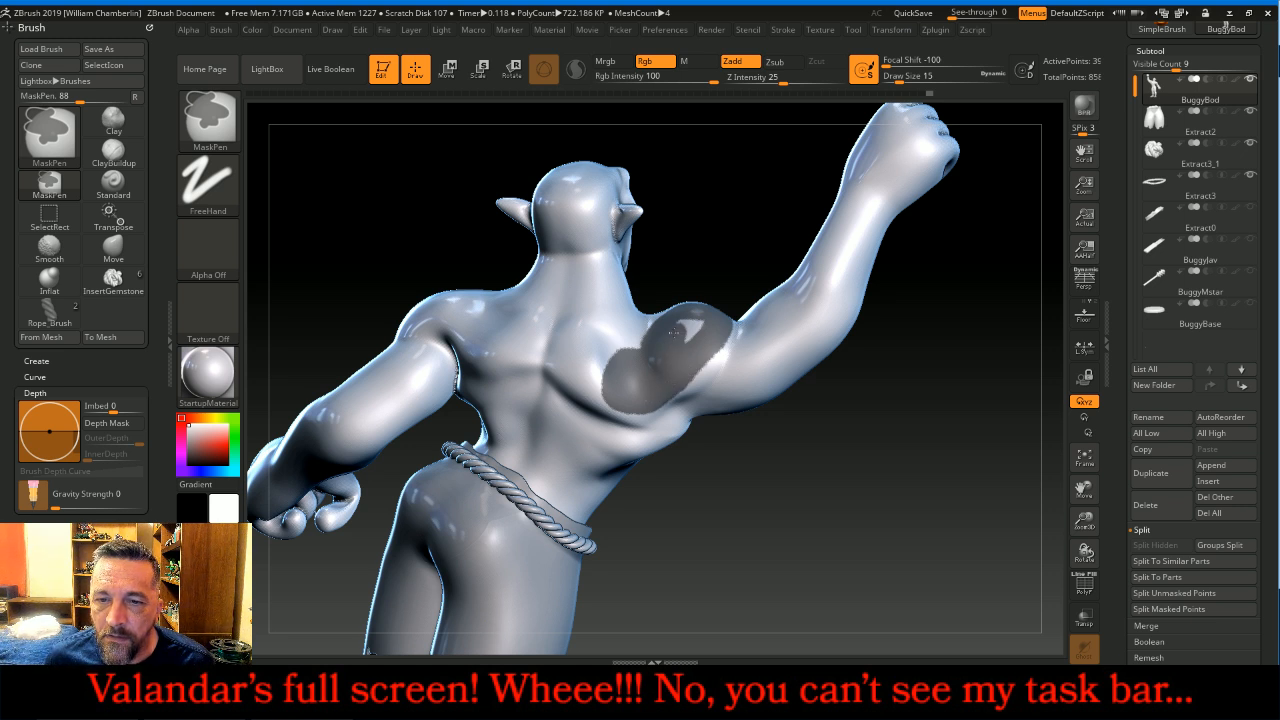
# Step: Extend the mask around the raised arm's shoulder and across the chest to form one connected shoulder-pad area
pyautogui.moveTo(893, 401); pyautogui.dragTo(755, 424)
pyautogui.moveTo(576, 276)
pyautogui.mouseDown()
pyautogui.moveTo(572, 252)
pyautogui.moveTo(563, 266)
pyautogui.mouseUp()
pyautogui.moveTo(709, 397)
pyautogui.keyDown('ctrl'); pyautogui.mouseDown()
pyautogui.moveTo(709, 380)
pyautogui.moveTo(718, 398)
pyautogui.mouseUp(); pyautogui.keyUp('ctrl')
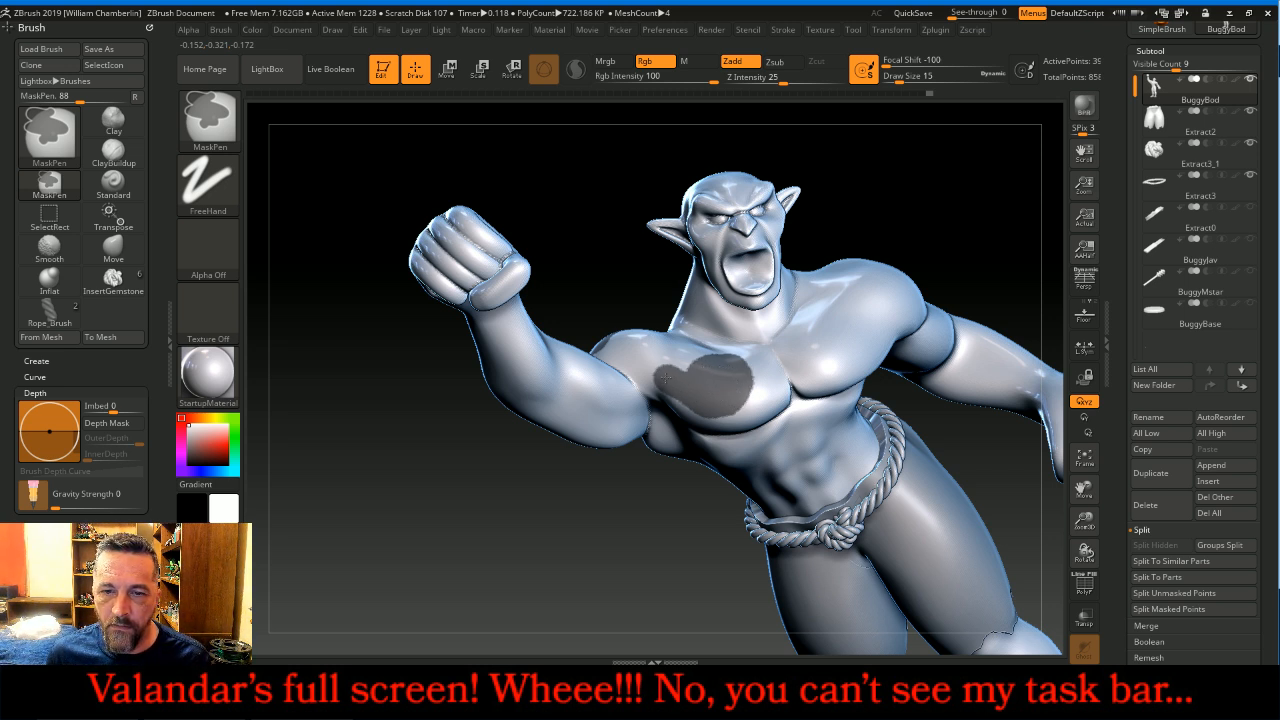
pyautogui.moveTo(588, 236); pyautogui.dragTo(592, 310)
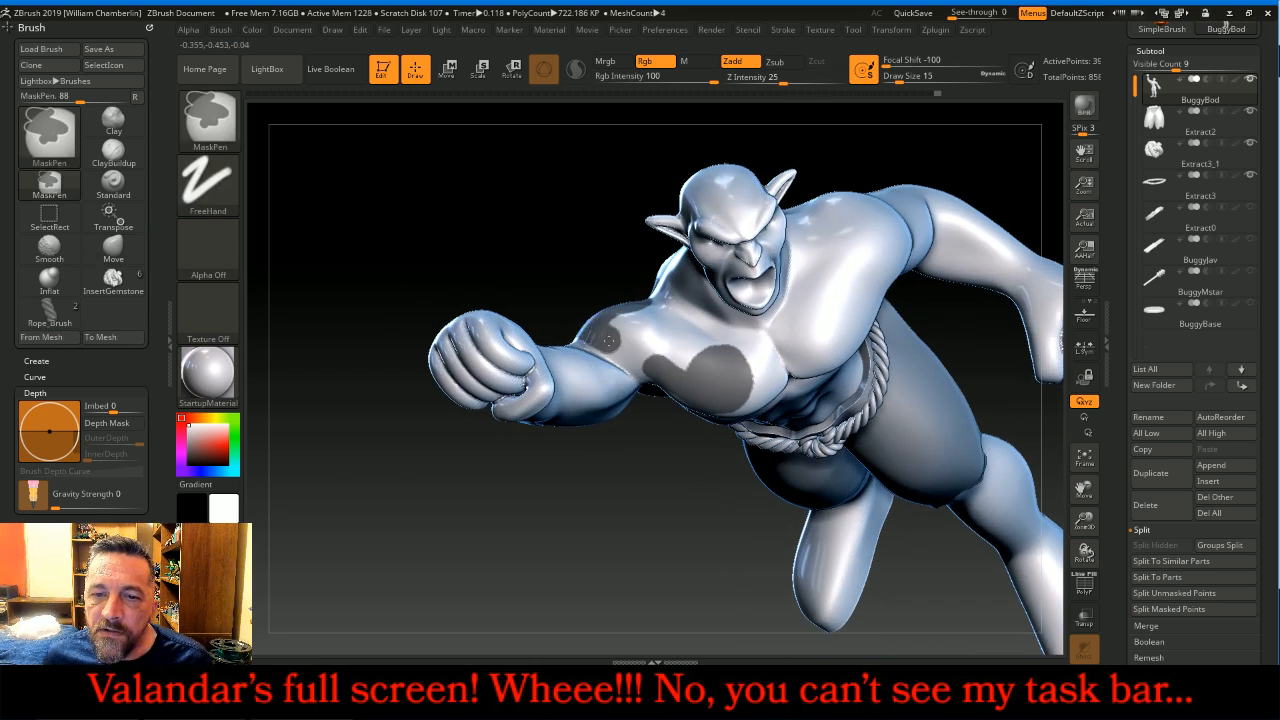
pyautogui.moveTo(586, 263); pyautogui.dragTo(600, 300)
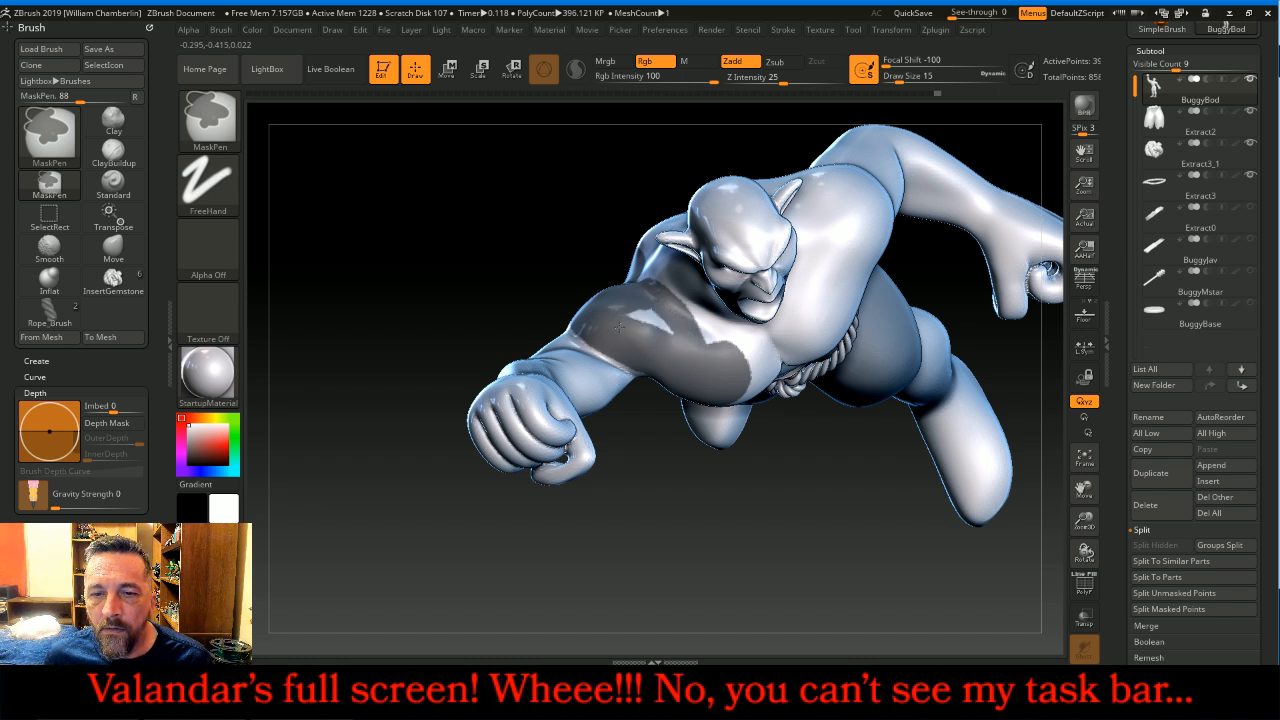
pyautogui.moveTo(594, 268)
pyautogui.mouseDown()
pyautogui.moveTo(601, 295)
pyautogui.moveTo(580, 262)
pyautogui.mouseUp()
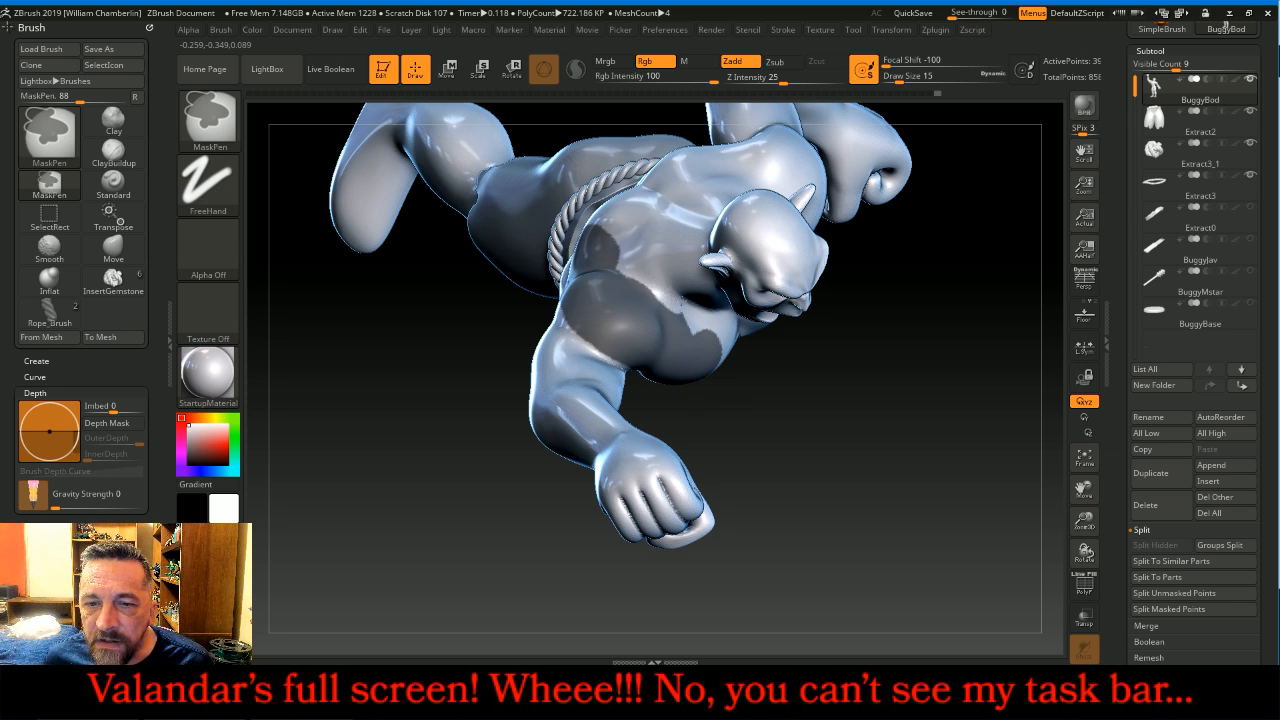
# Step: Extract the masked shoulder area as a new subtool with a thickness of 0.025 and accept it
pyautogui.moveTo(800, 394)
pyautogui.mouseDown()
pyautogui.moveTo(920, 463)
pyautogui.moveTo(896, 391)
pyautogui.moveTo(815, 362)
pyautogui.moveTo(858, 273)
pyautogui.mouseUp()
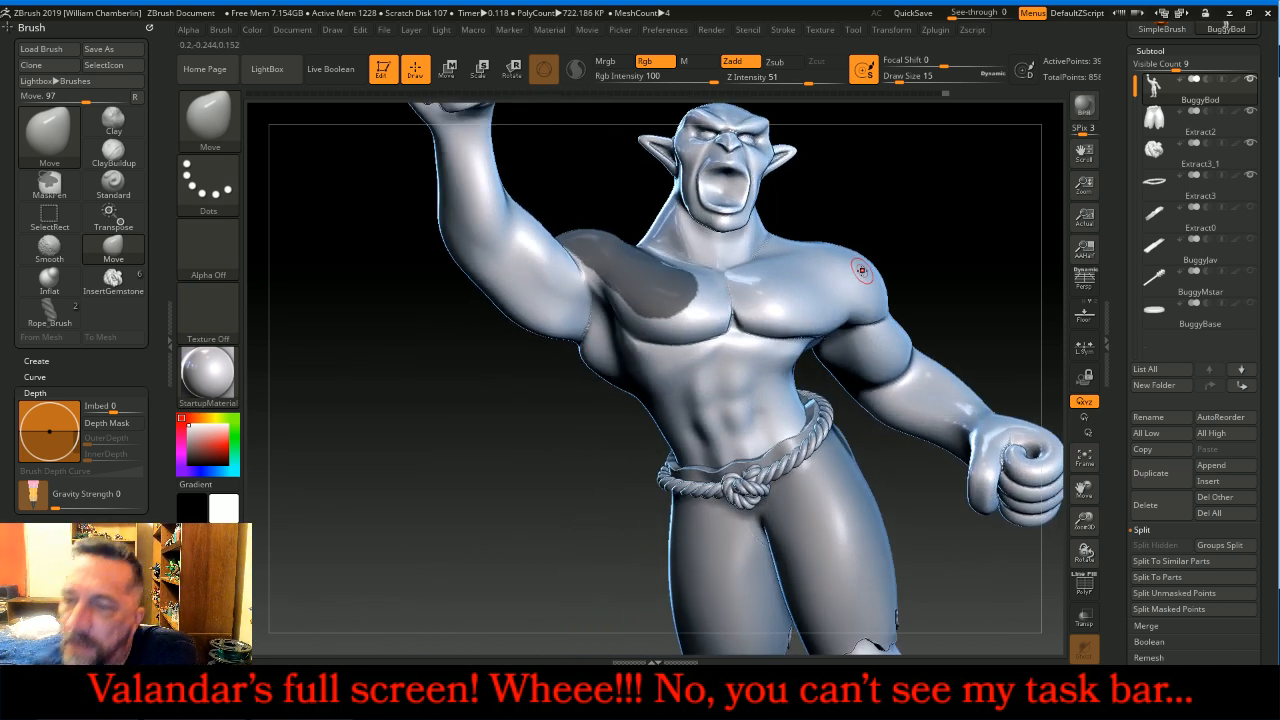
pyautogui.scroll(-5, 1273, 456)
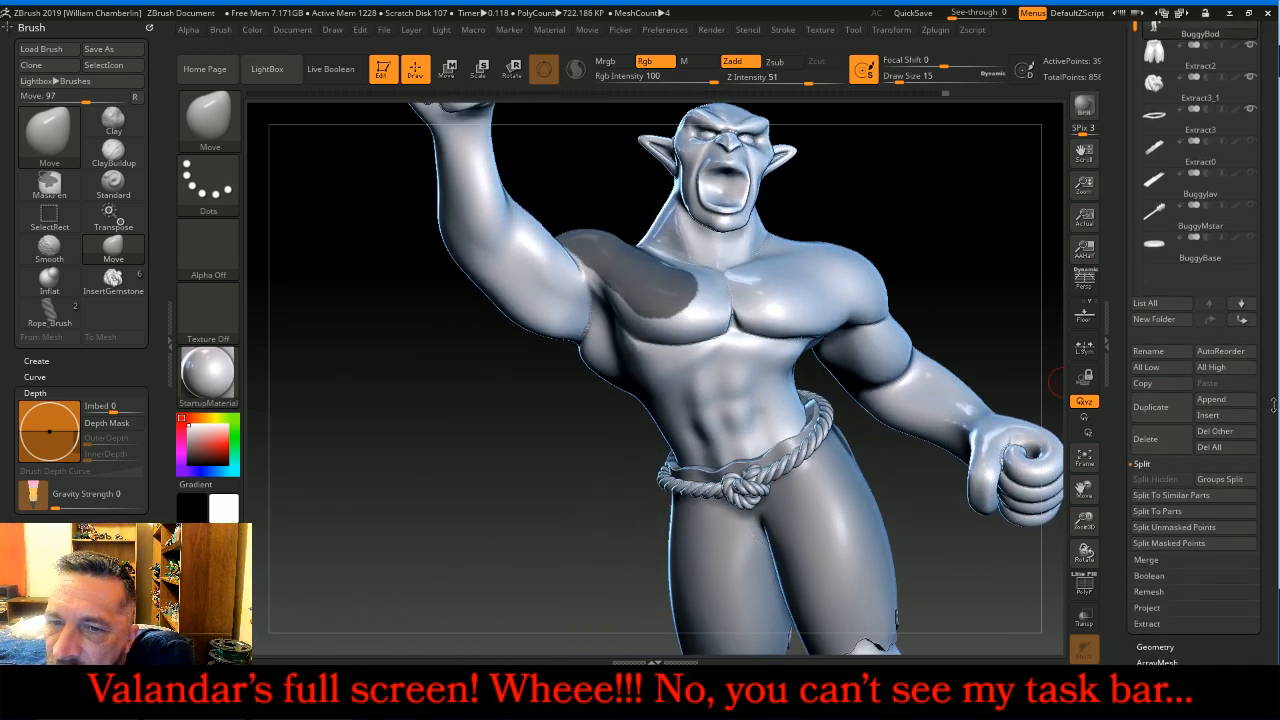
pyautogui.click(1200, 450)
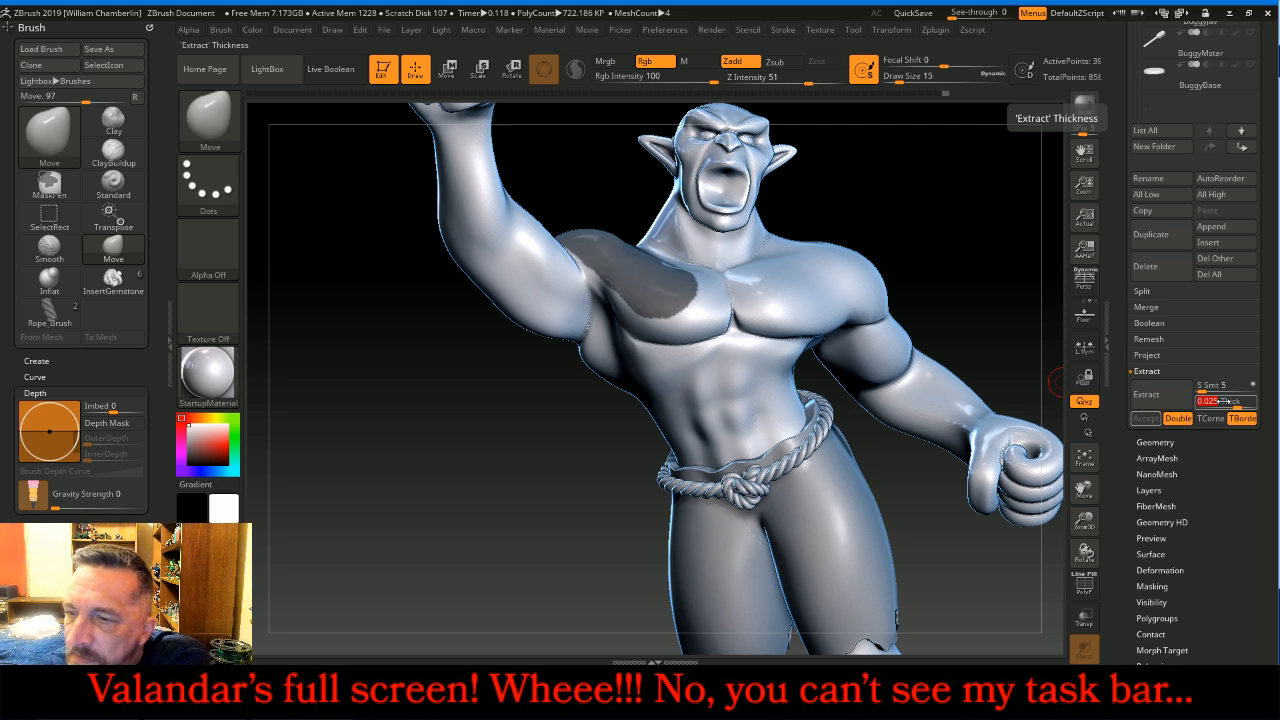
pyautogui.click(1146, 394)
pyautogui.click(1145, 418)
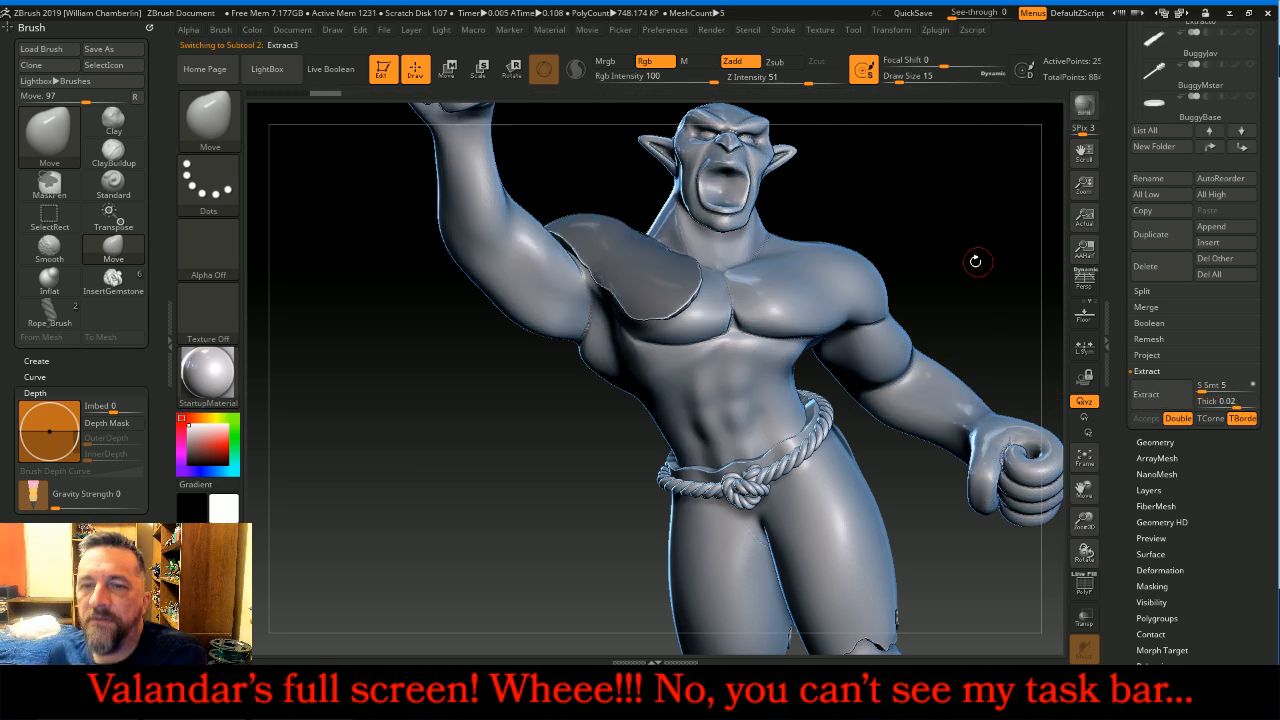
# Step: Clear the mask on the extracted shoulder piece and on BuggyBod
pyautogui.keyDown('ctrl'); pyautogui.moveTo(919, 223); pyautogui.dragTo(965, 252); pyautogui.keyUp('ctrl')
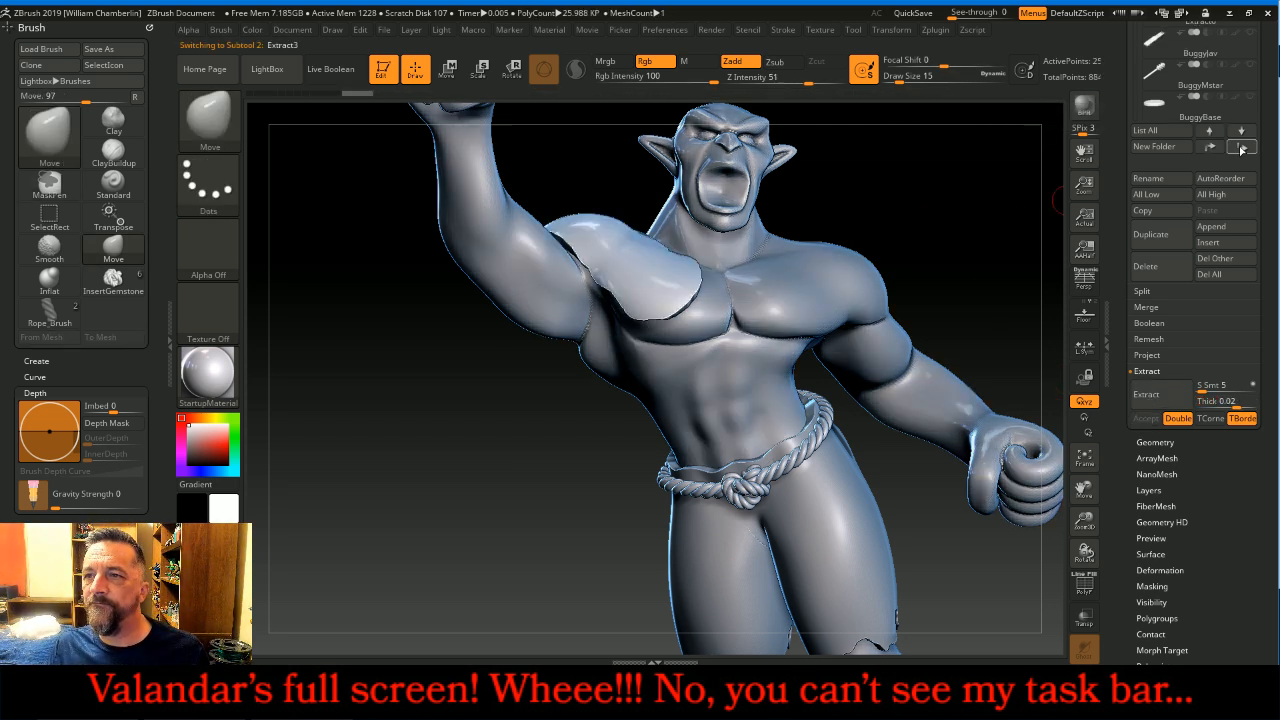
pyautogui.scroll(4, 1273, 138)
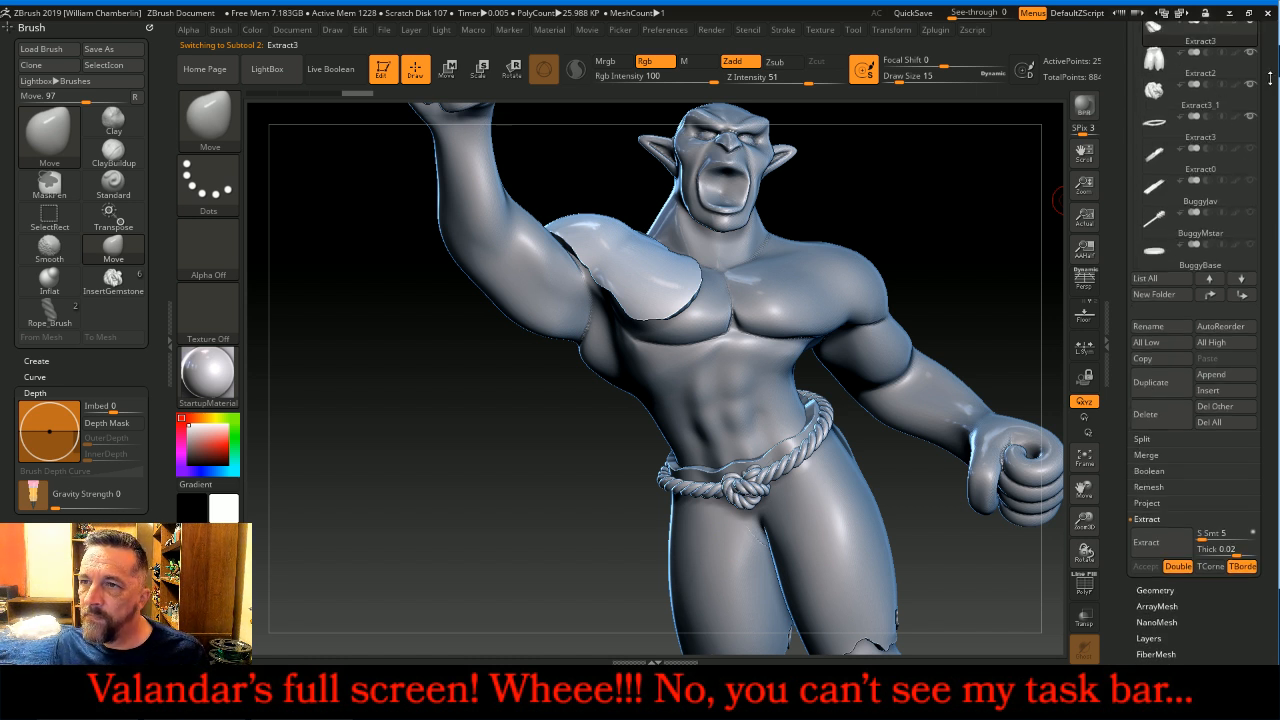
pyautogui.scroll(2, 1277, 150)
pyautogui.click(1165, 139)
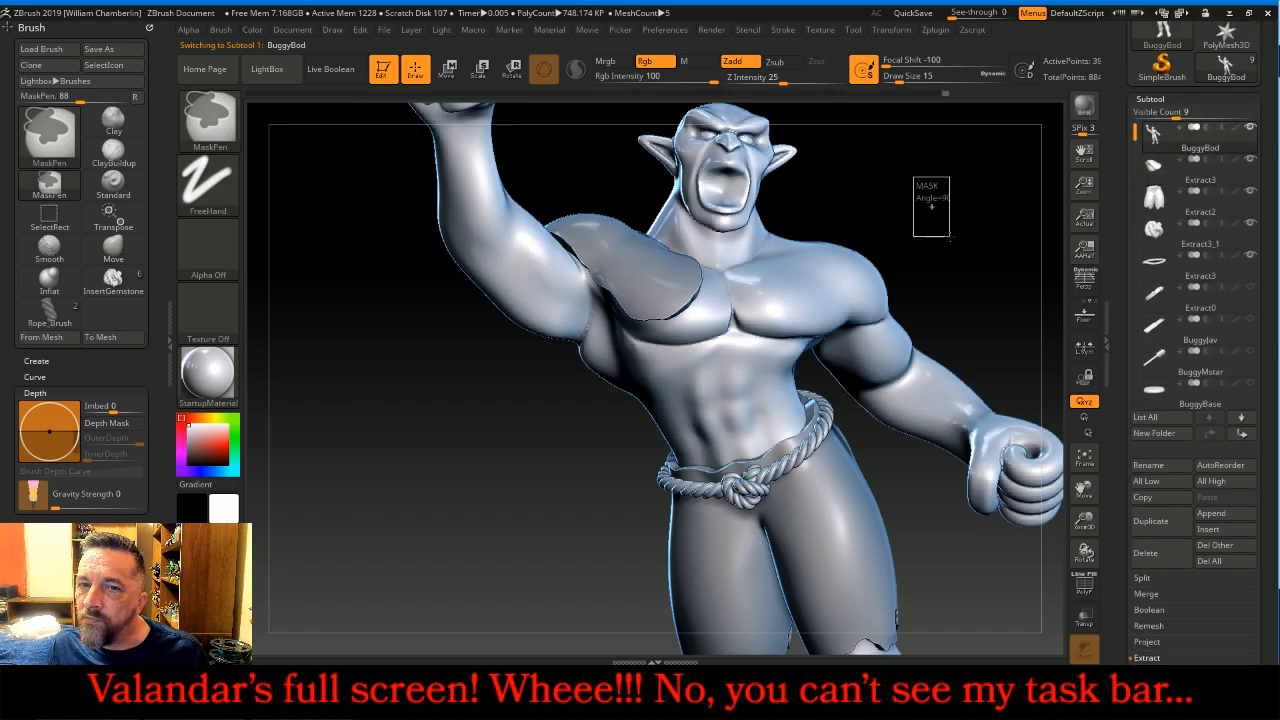
# Step: Select the shoulder piece and pull its neck-side edge upward with the Move brush at Draw Size 94
pyautogui.click(1150, 165)
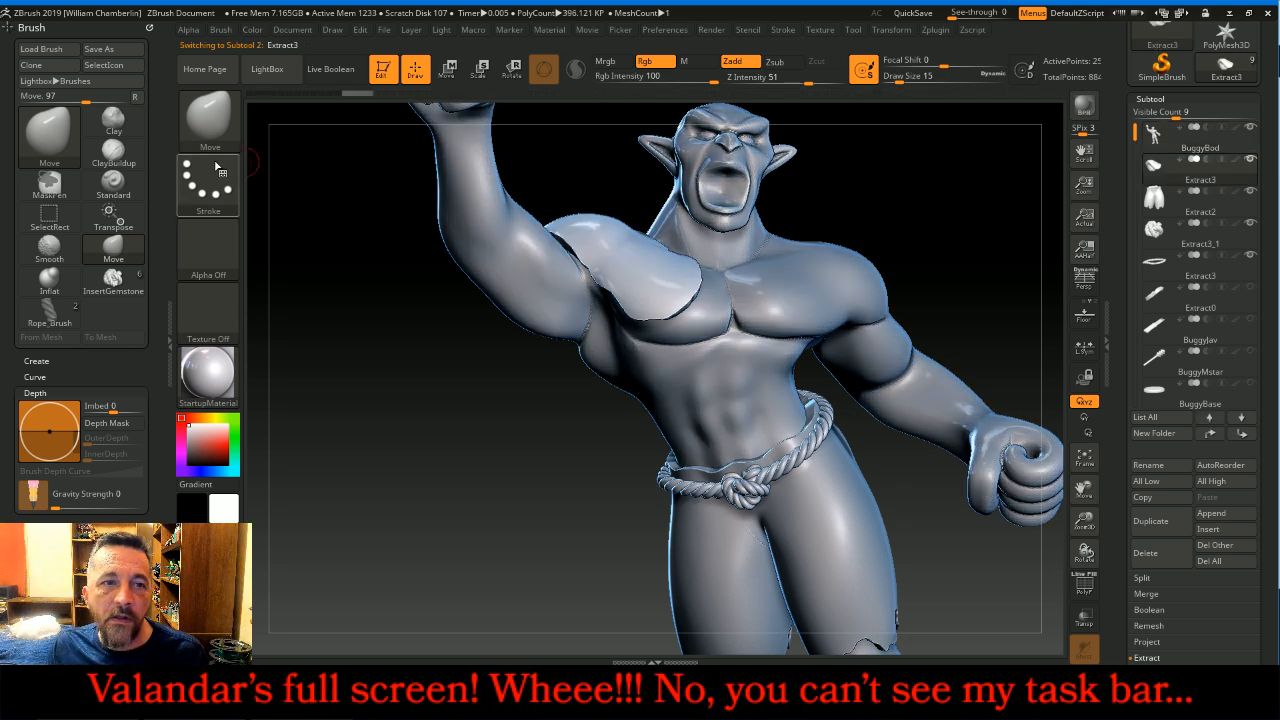
pyautogui.moveTo(899, 76)
pyautogui.mouseDown()
pyautogui.moveTo(922, 105)
pyautogui.moveTo(857, 251)
pyautogui.mouseUp()
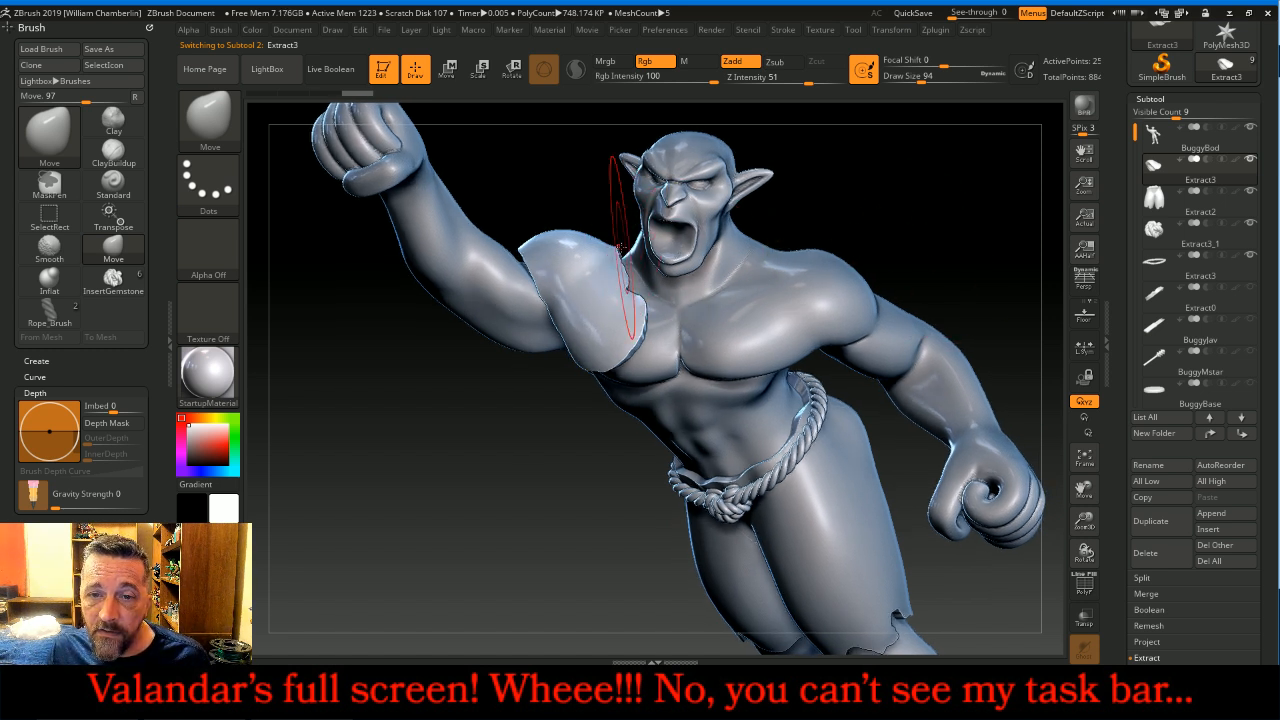
pyautogui.moveTo(616, 249); pyautogui.dragTo(635, 226)
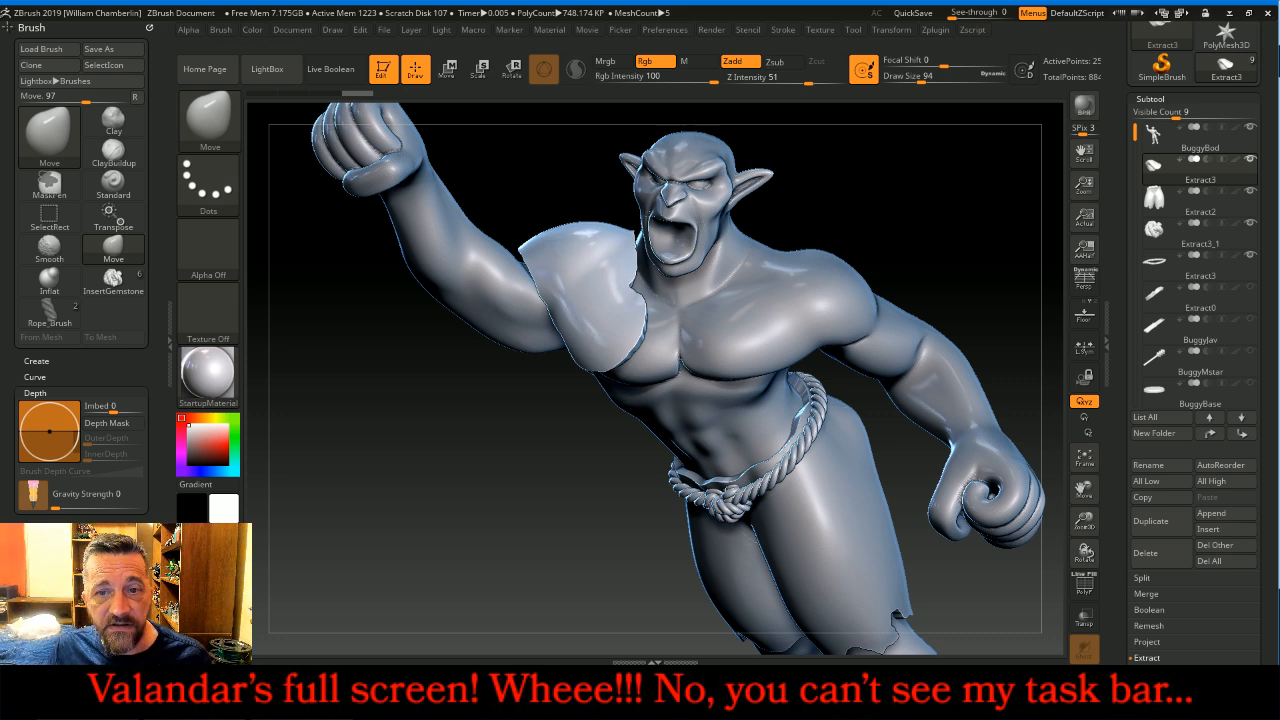
# Step: Try to smooth the crease on the back of the shoulder piece at Draw Size 22
pyautogui.moveTo(880, 209); pyautogui.dragTo(981, 493)
pyautogui.press('[')
pyautogui.press('[')
pyautogui.press('[')
pyautogui.press('[')
pyautogui.press('[')
pyautogui.press('[')
pyautogui.press('[')
pyautogui.press('[')
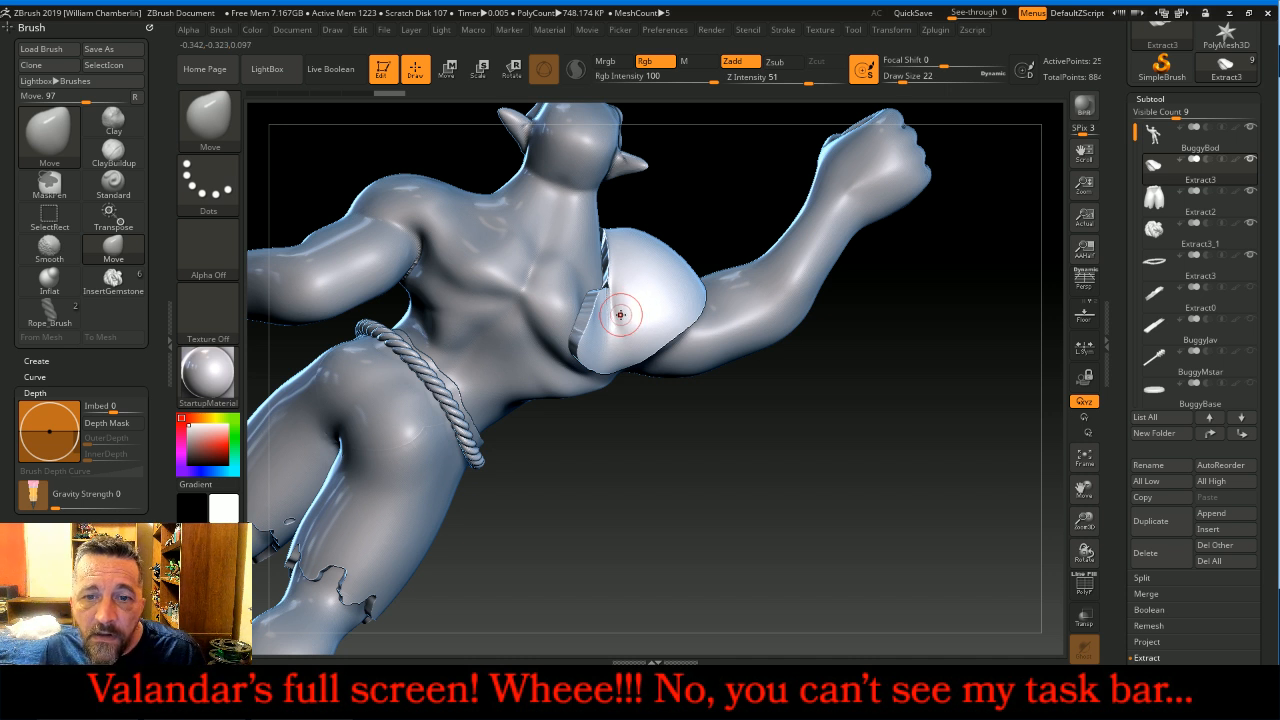
pyautogui.press('shift')
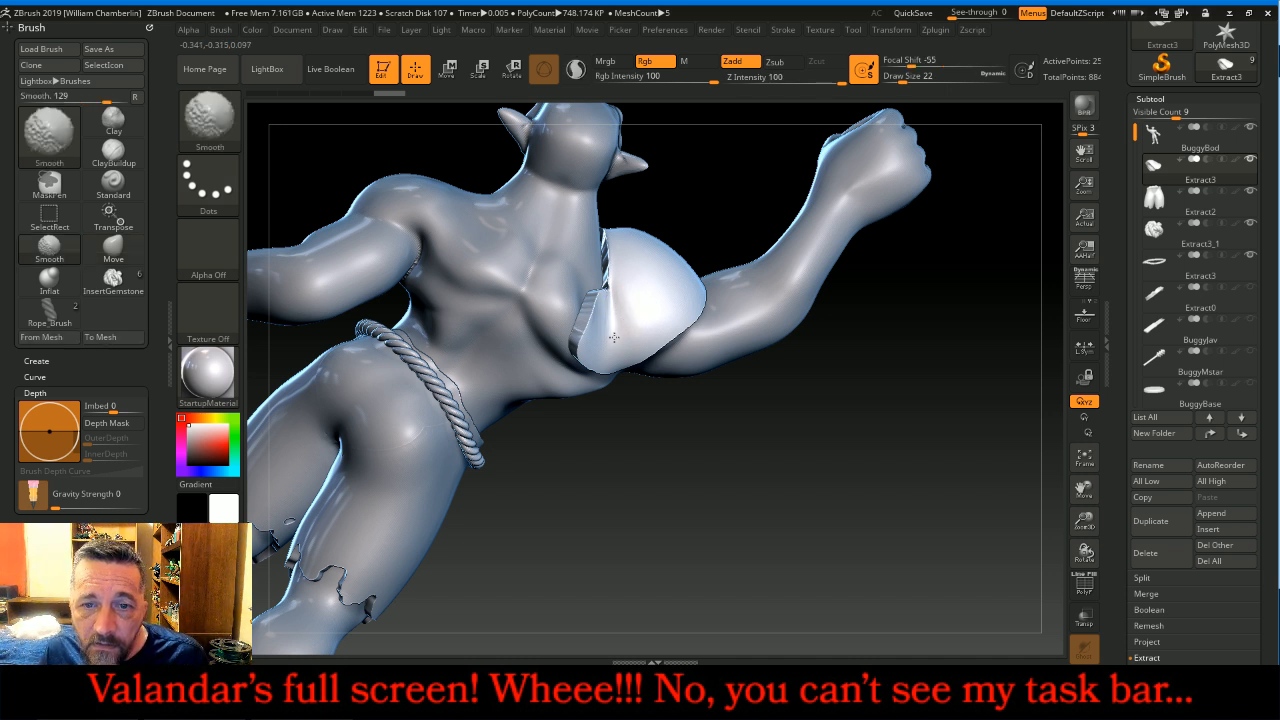
pyautogui.hotkey('ctrl', 'z')
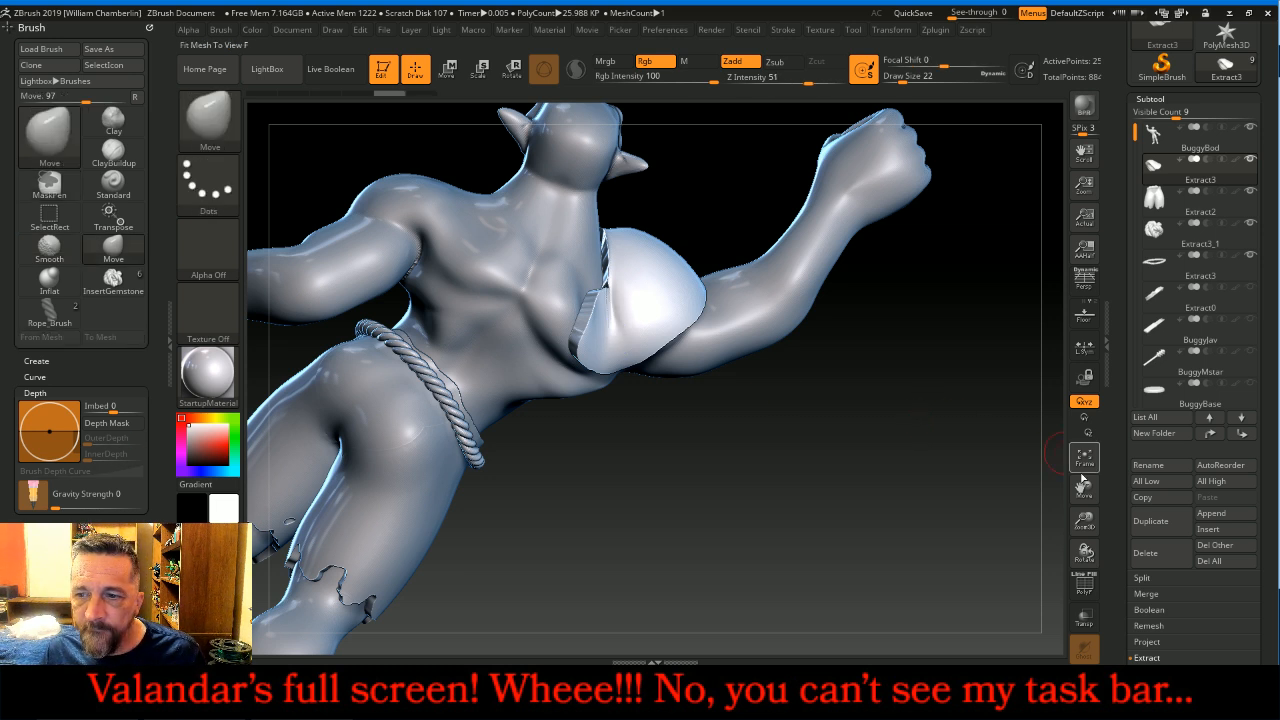
# Step: Frame the shoulder piece and smooth its rear crease, reducing the Draw Size to 8
pyautogui.click(1084, 462)
pyautogui.moveTo(616, 466); pyautogui.dragTo(629, 451)
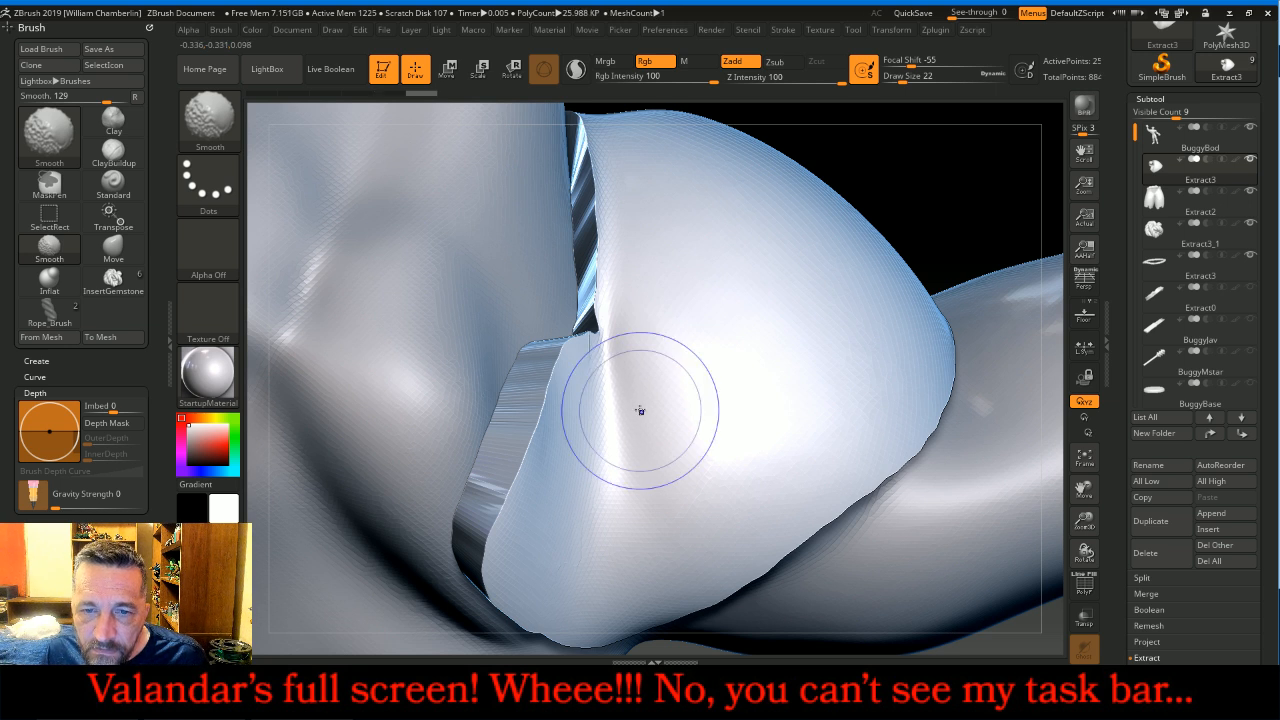
pyautogui.press('[')
pyautogui.press('[')
pyautogui.press('[')
pyautogui.press('[')
pyautogui.press('[')
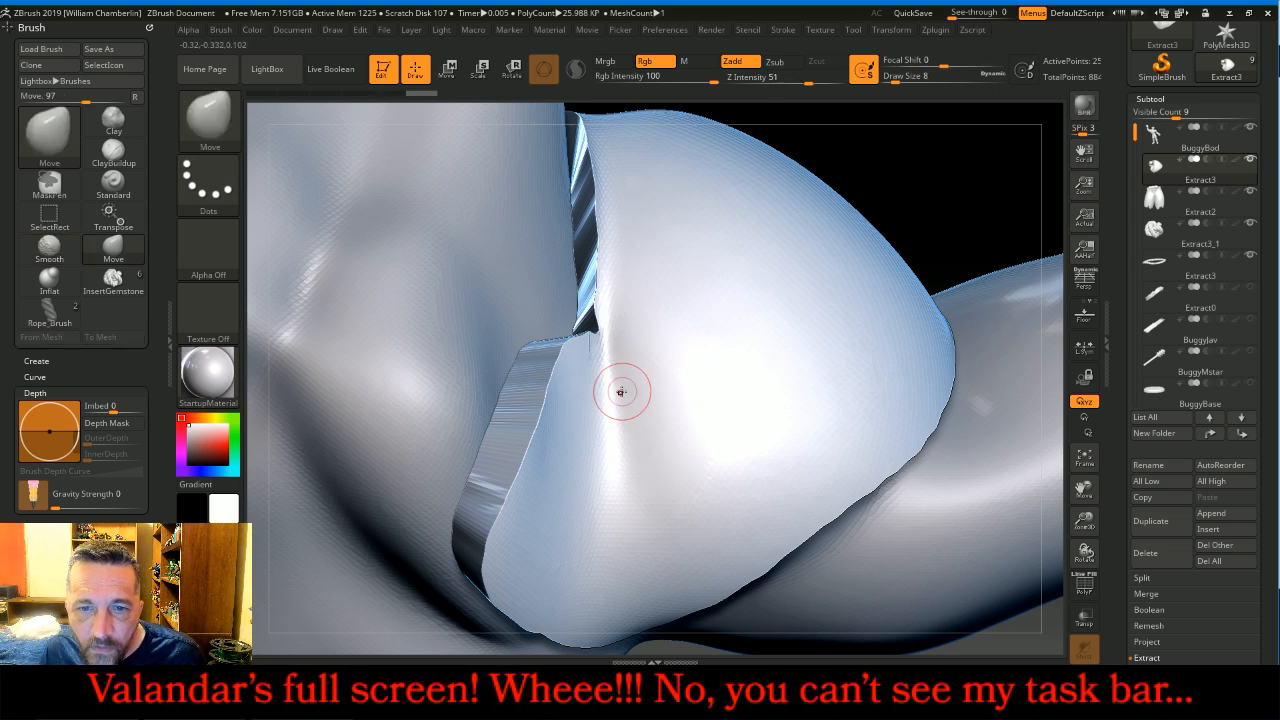
pyautogui.press('shift')
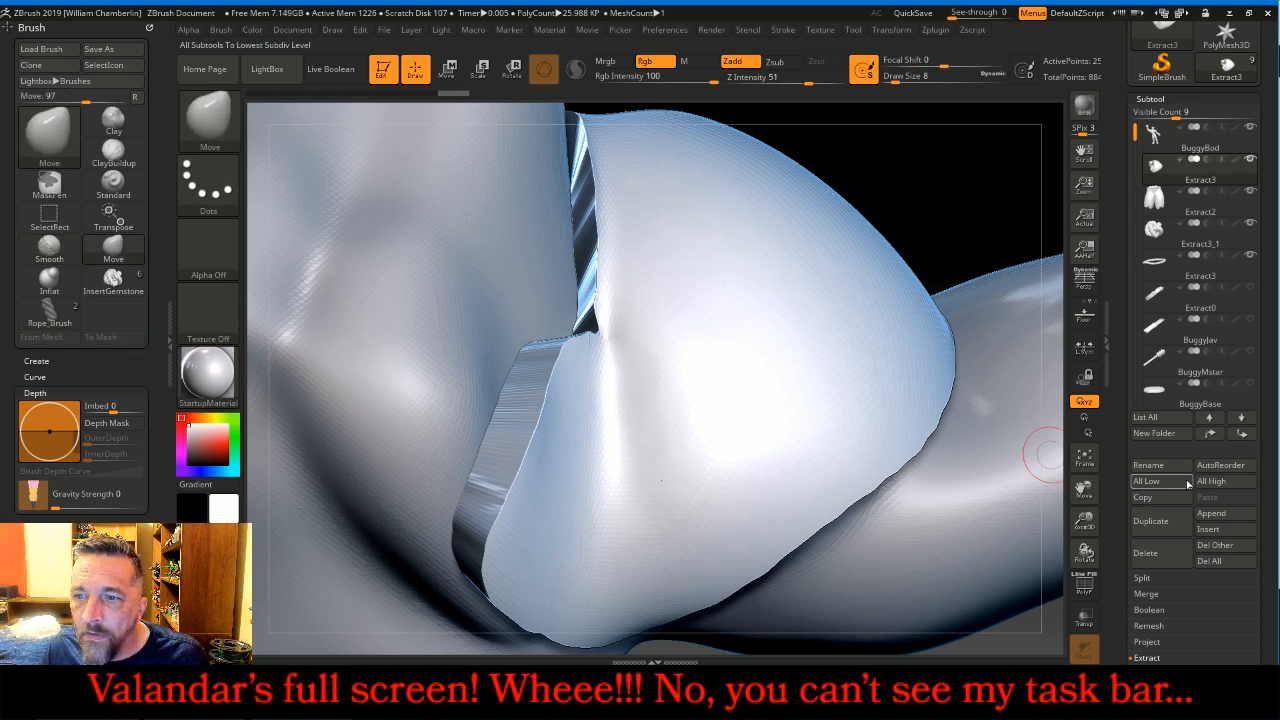
# Step: Apply Auto Groups to the shoulder piece and check its polygroups with the polyframe display
pyautogui.click(1084, 458)
pyautogui.moveTo(985, 495); pyautogui.dragTo(853, 491)
pyautogui.scroll(-5, 1200, 540)
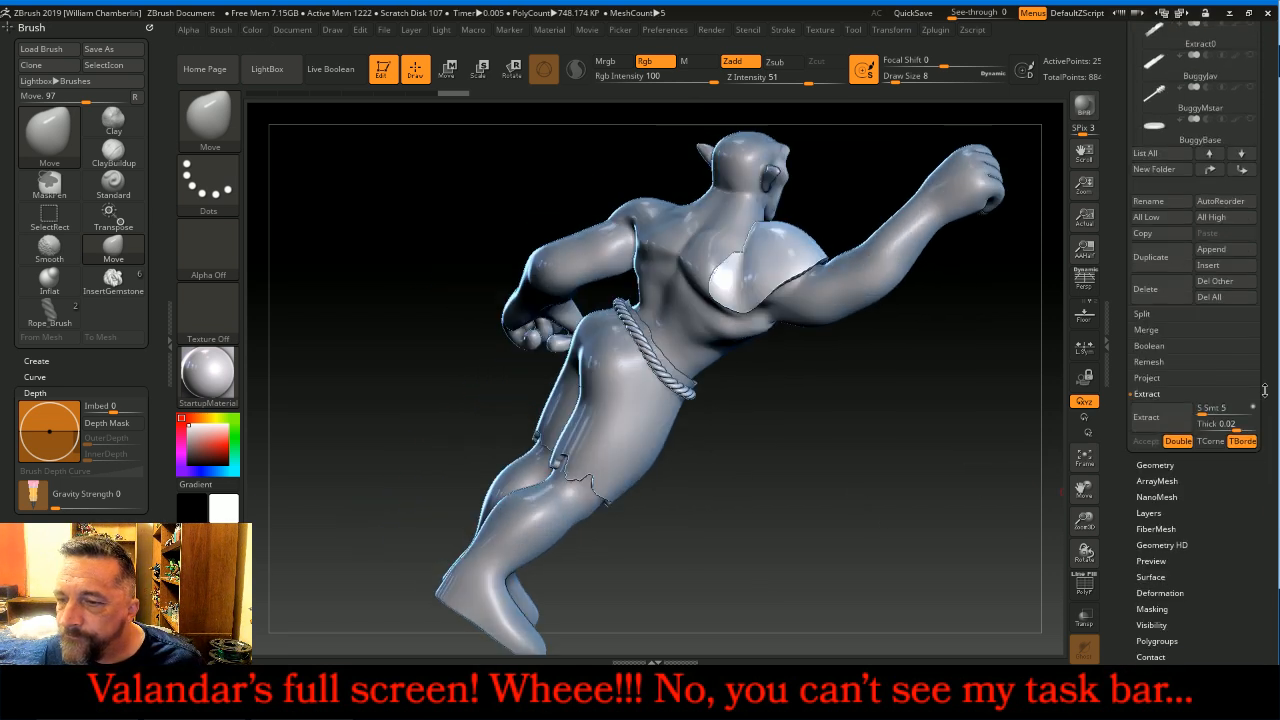
pyautogui.click(1168, 641)
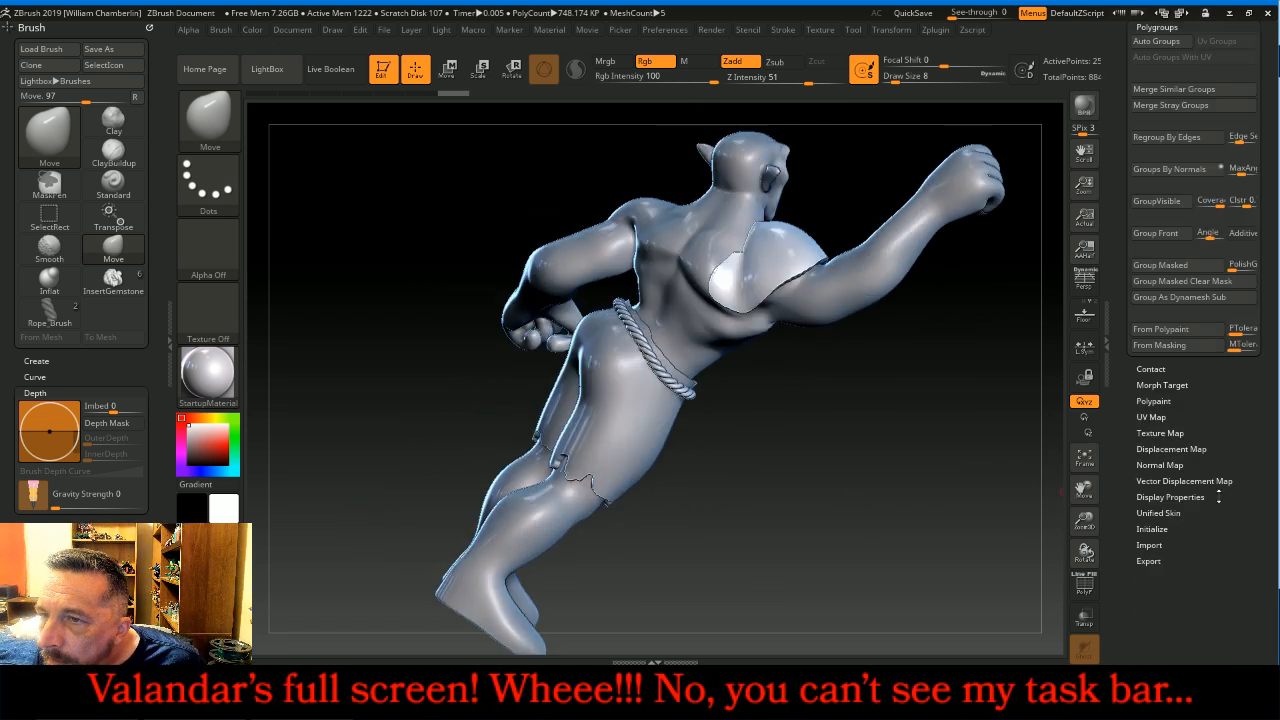
pyautogui.scroll(3, 1234, 433)
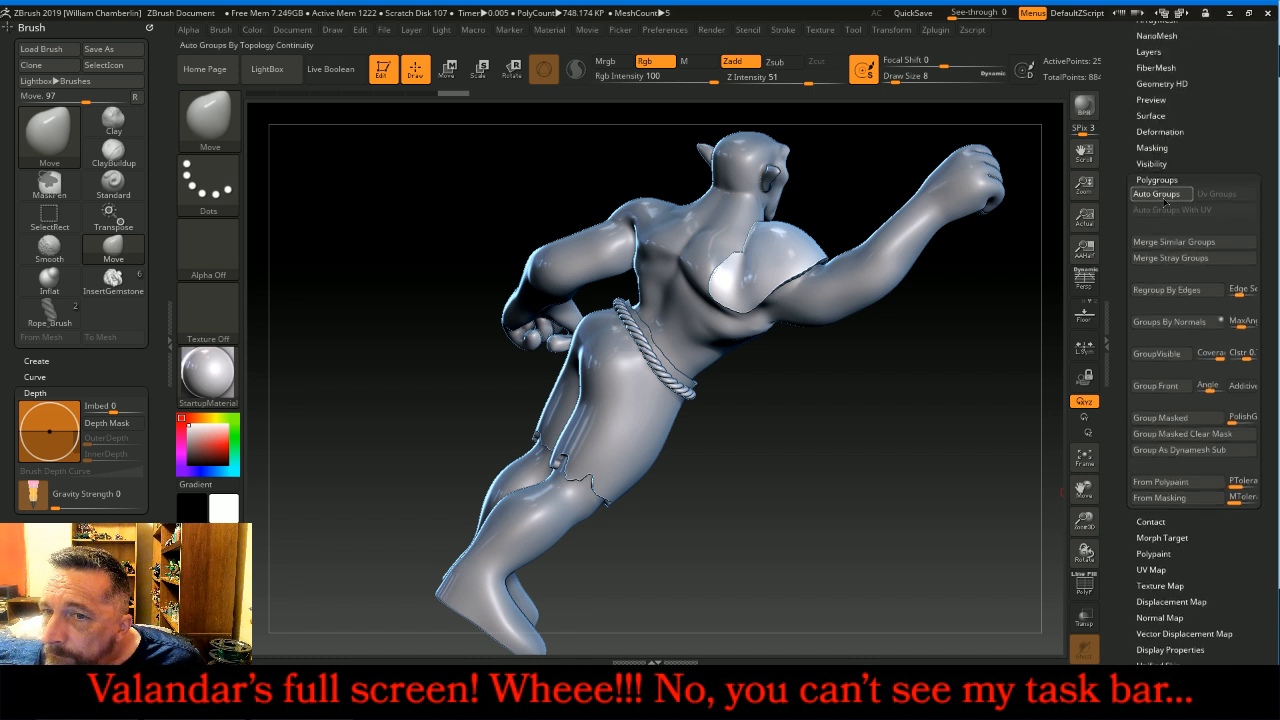
pyautogui.click(1084, 585)
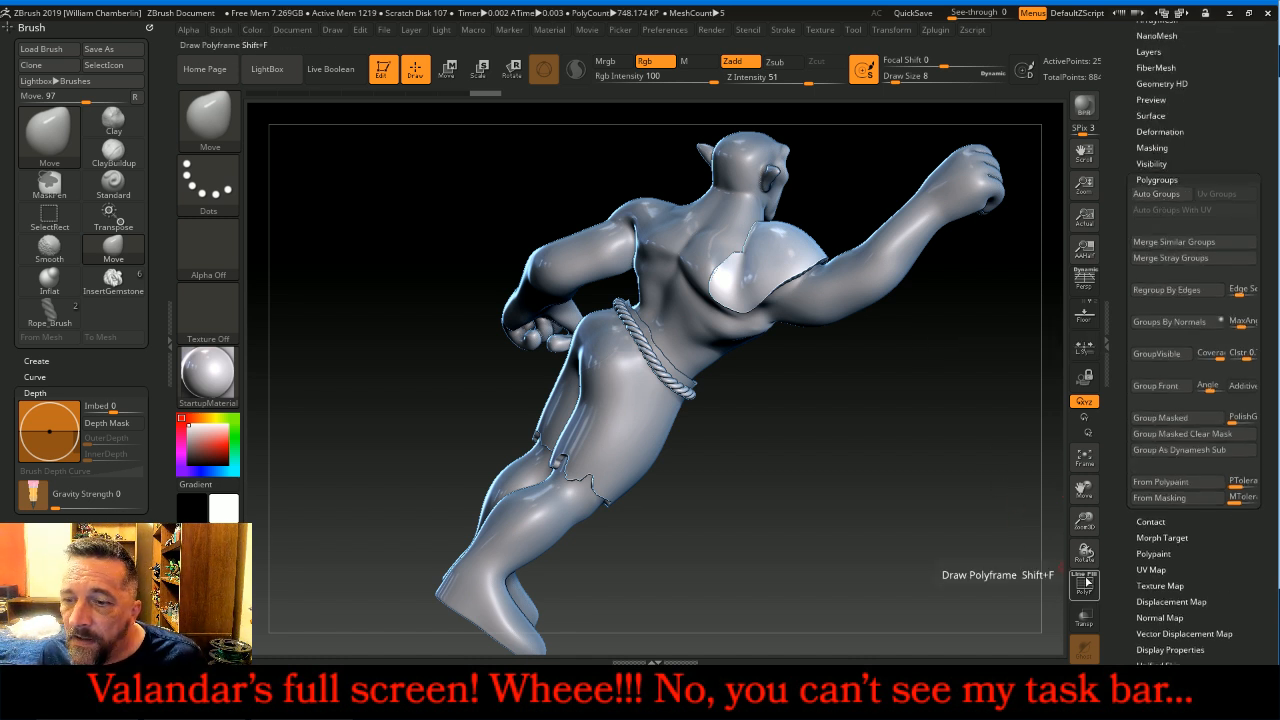
pyautogui.moveTo(955, 562); pyautogui.dragTo(1010, 592)
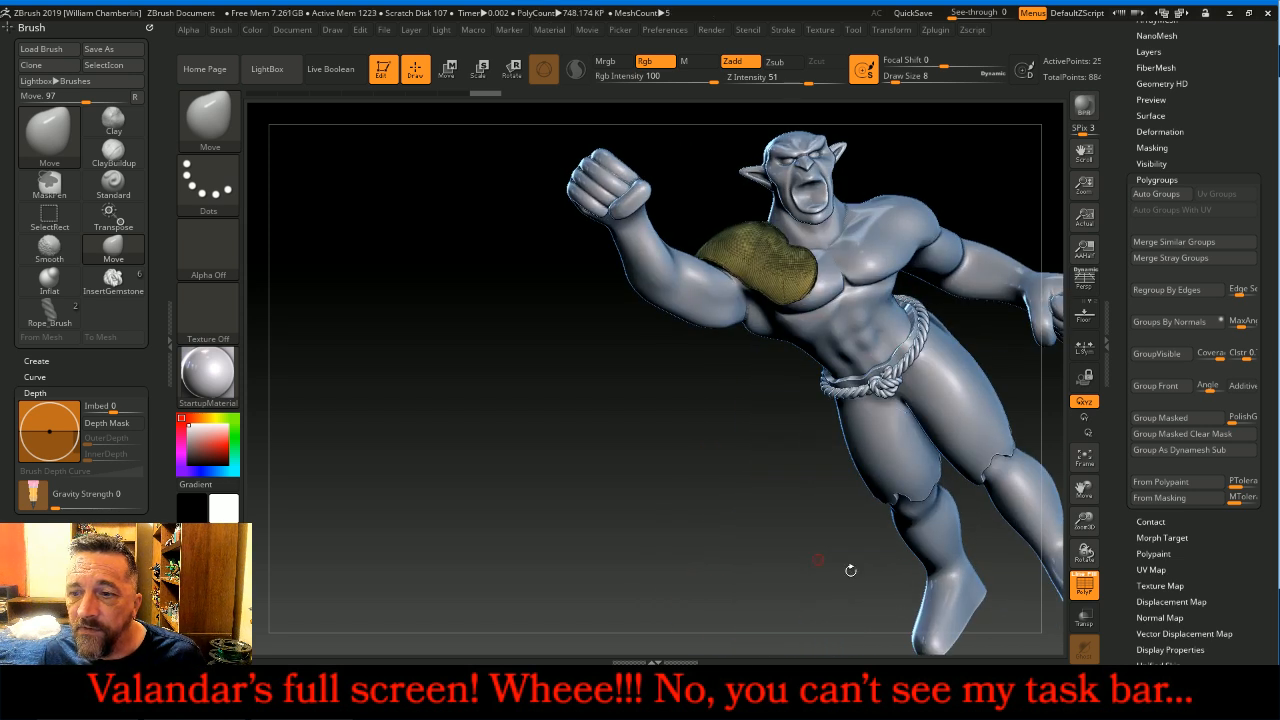
pyautogui.click(1084, 586)
# Step: Frame the shoulder piece's mesh with curves, using Border, Polygroups and Creased edges
pyautogui.scroll(5, 1211, 375)
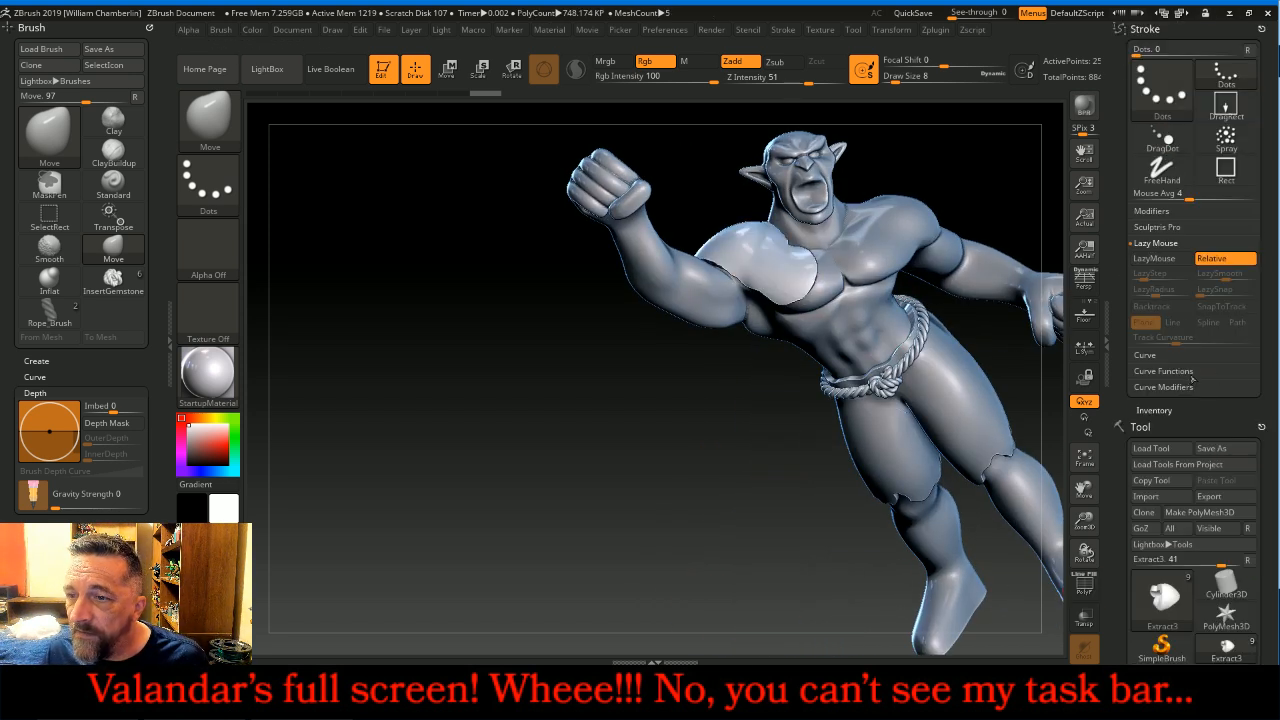
pyautogui.click(1190, 373)
pyautogui.click(1180, 366)
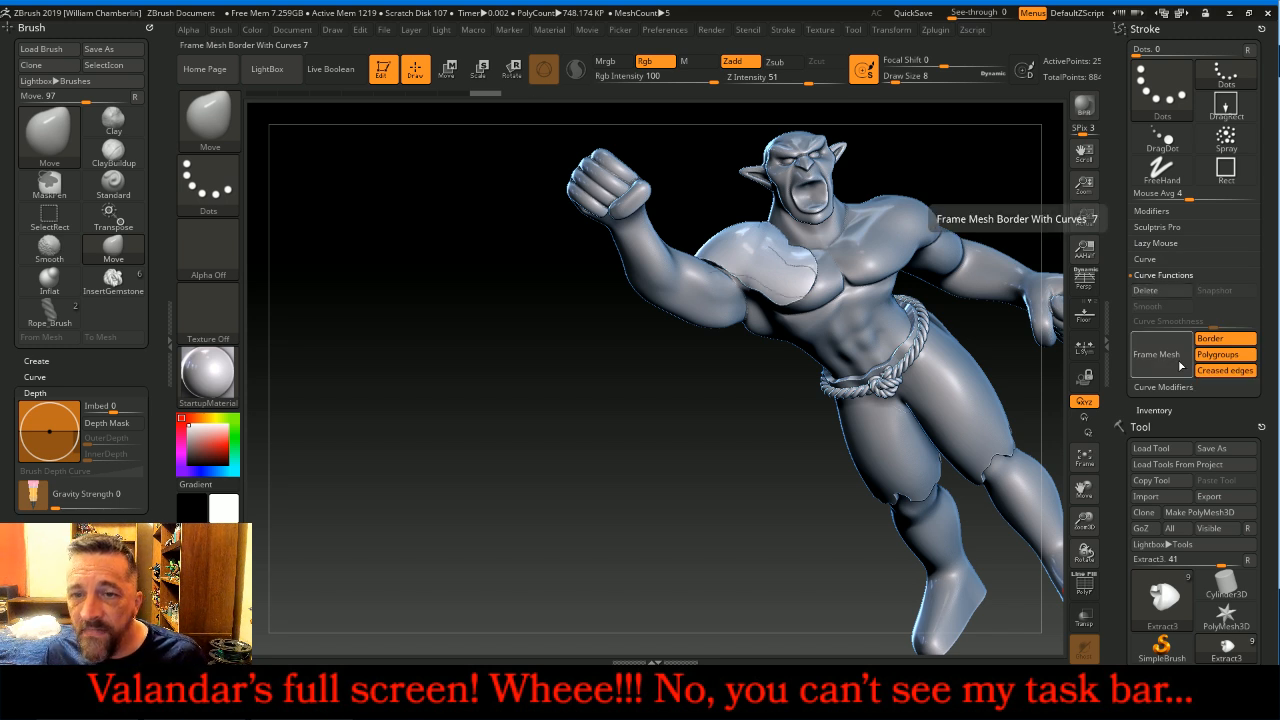
# Step: Run a tube along the shoulder pad's framed border curve with the CurveTube brush at Draw Size 9
pyautogui.click(208, 122)
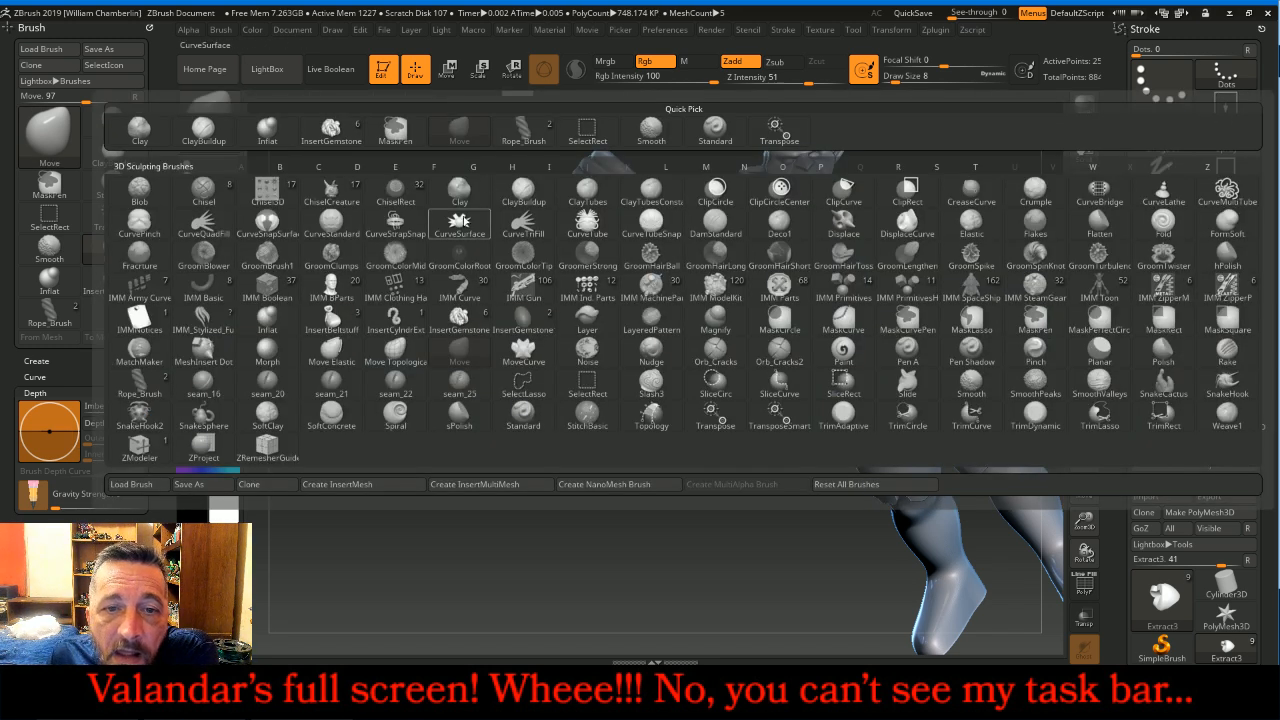
pyautogui.click(523, 222)
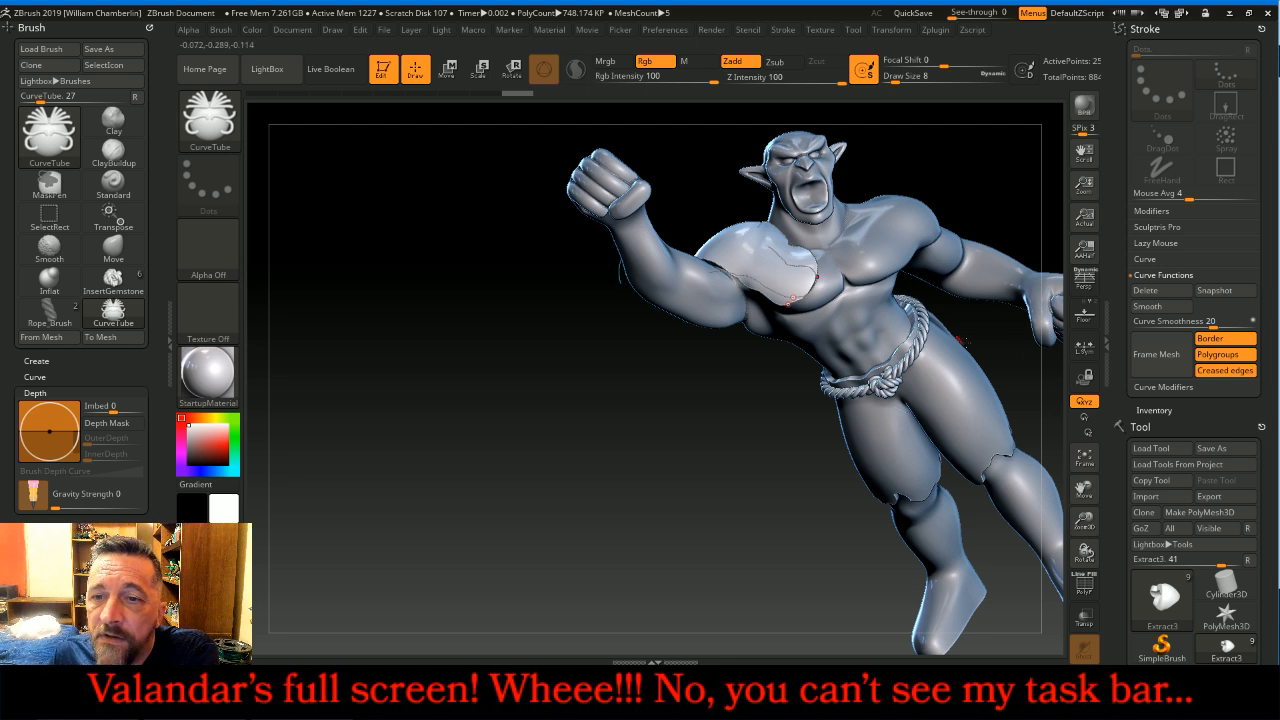
pyautogui.press(']')
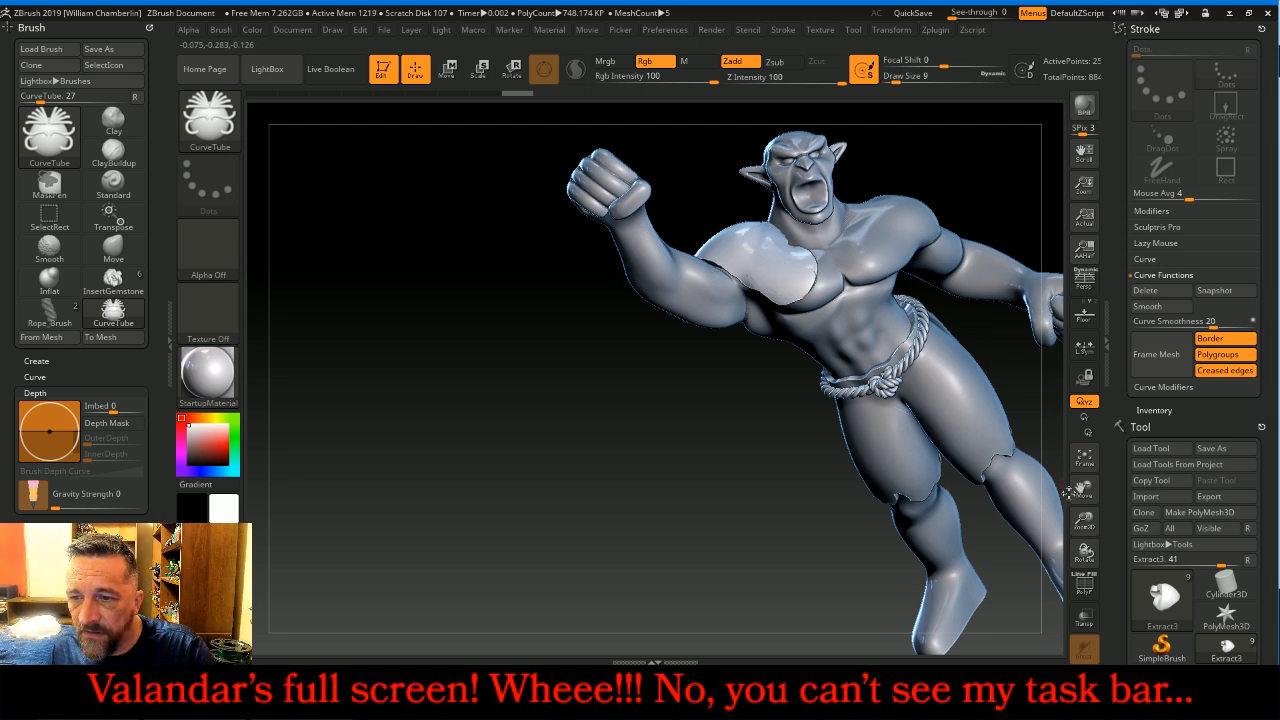
pyautogui.moveTo(1084, 522); pyautogui.dragTo(1060, 604)
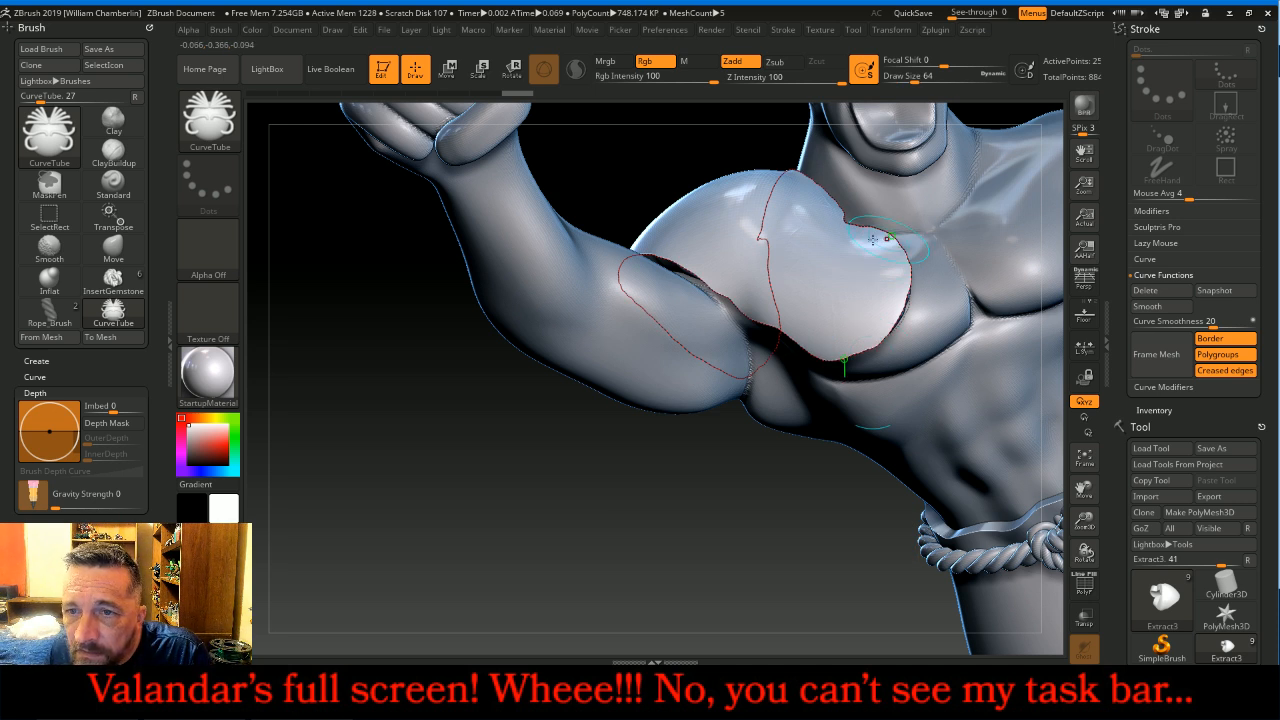
pyautogui.click(841, 212)
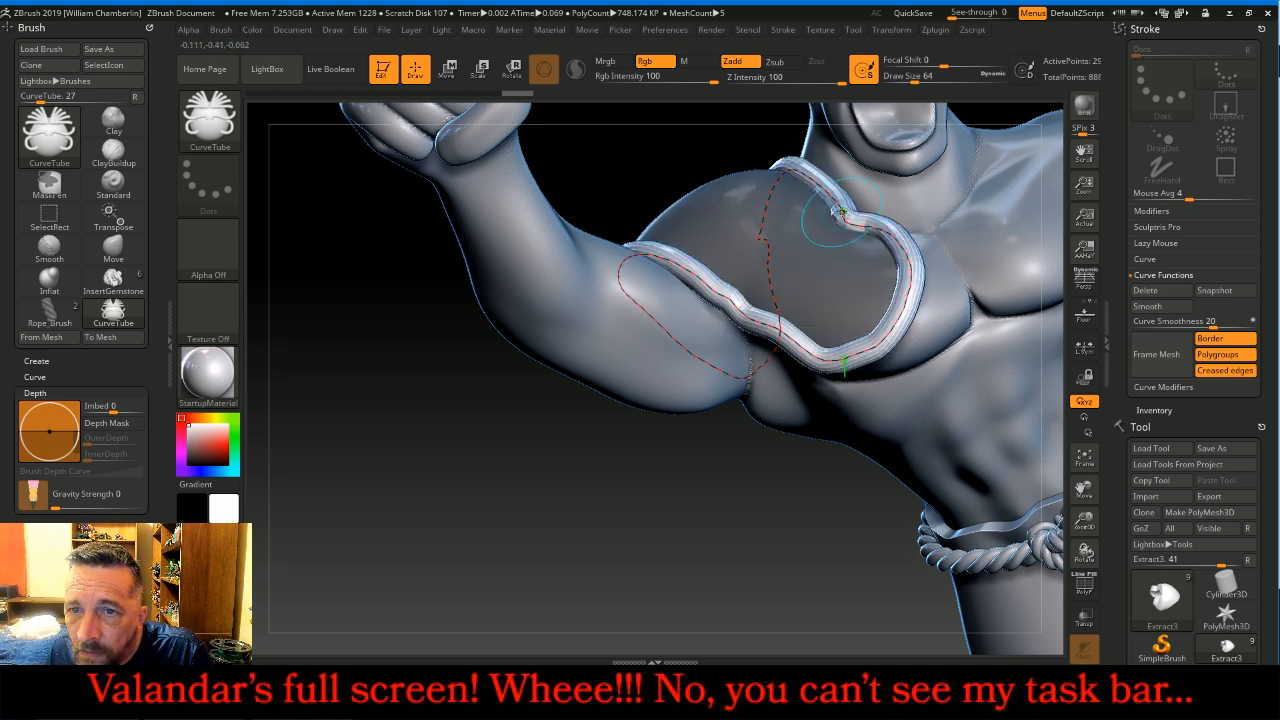
pyautogui.moveTo(753, 548); pyautogui.dragTo(743, 508)
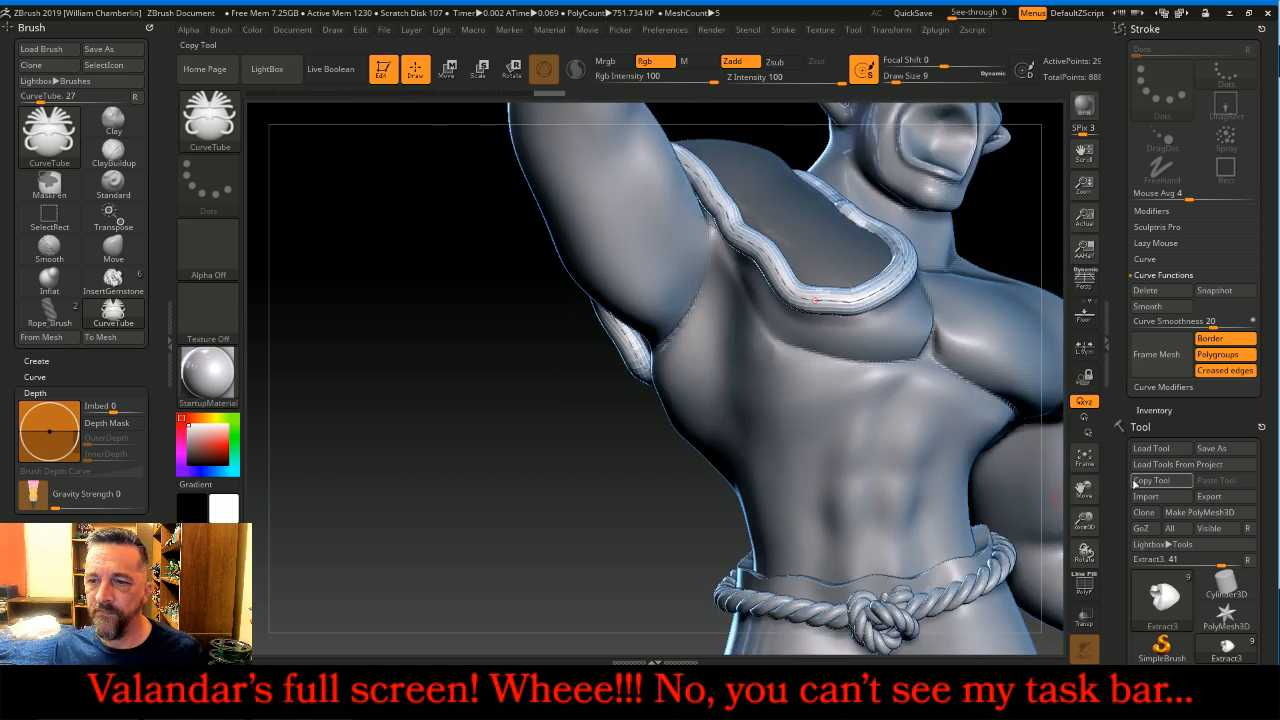
# Step: Split the tube trim and the shoulder pad into separate subtools with Split Unmasked Points
pyautogui.click(1085, 460)
pyautogui.click(1085, 460)
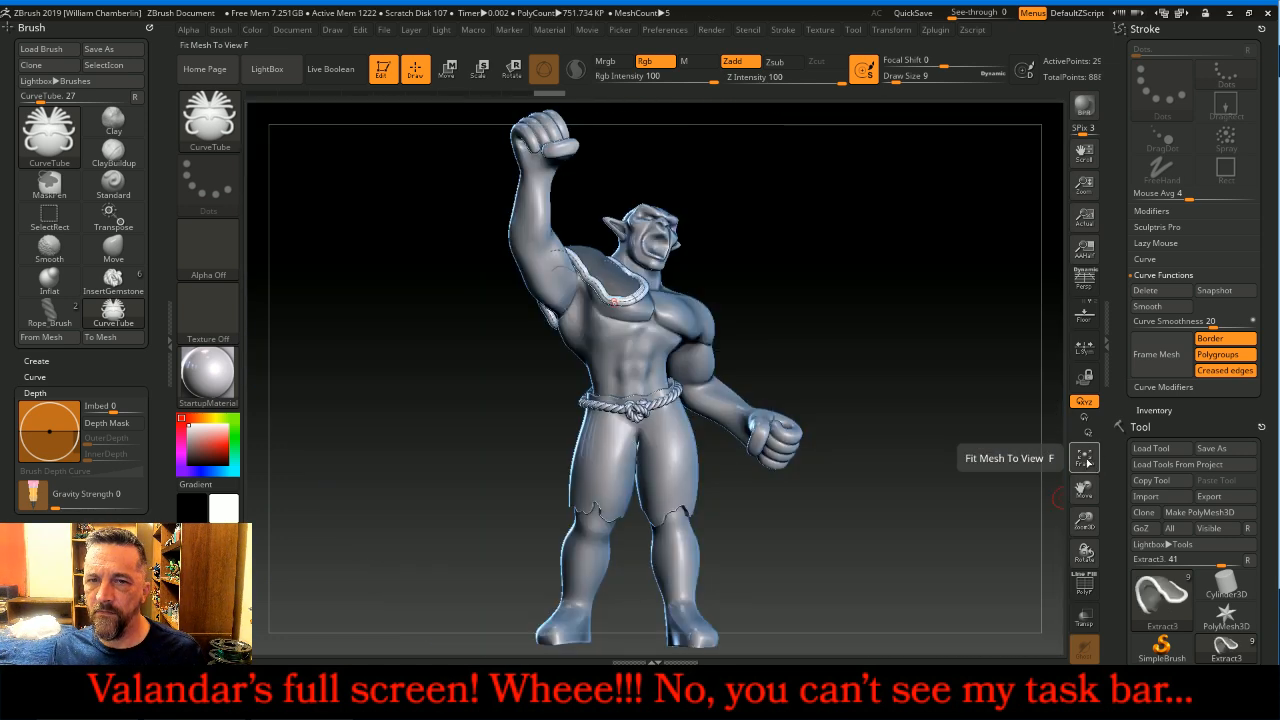
pyautogui.moveTo(1021, 445)
pyautogui.mouseDown()
pyautogui.moveTo(843, 463)
pyautogui.moveTo(827, 479)
pyautogui.moveTo(980, 478)
pyautogui.mouseUp()
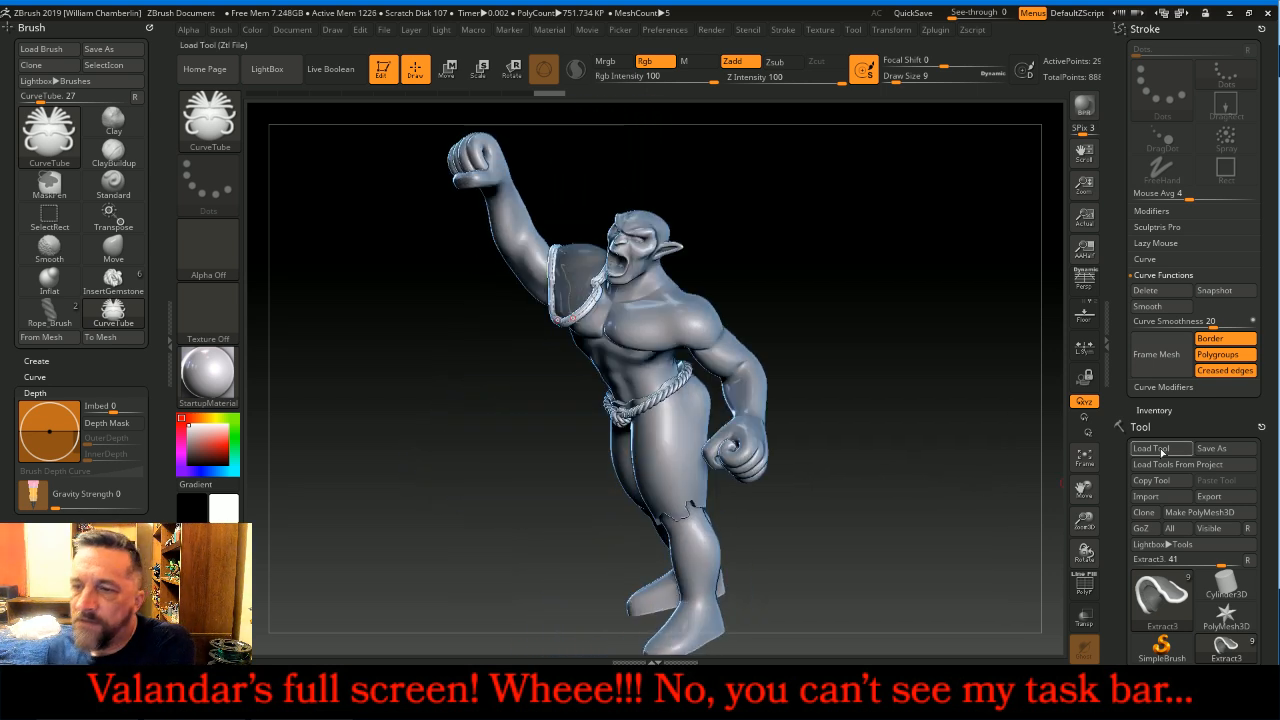
pyautogui.scroll(-5, 1176, 415)
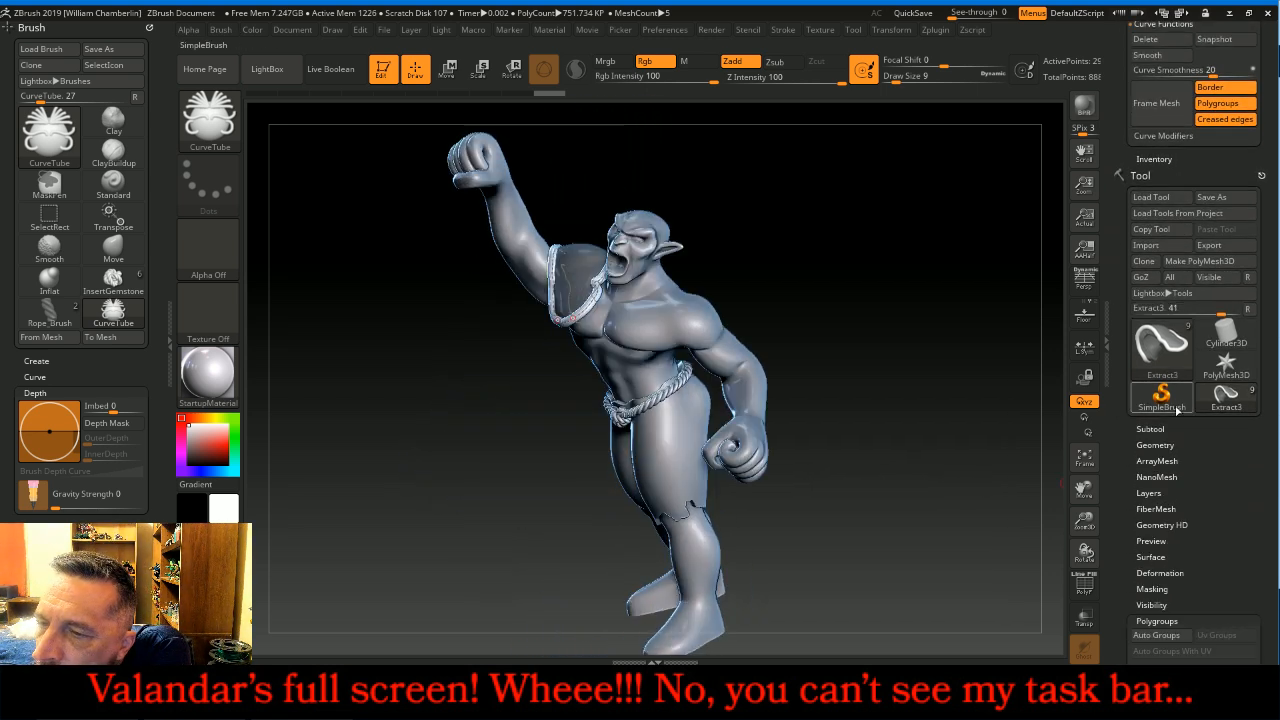
pyautogui.click(1158, 429)
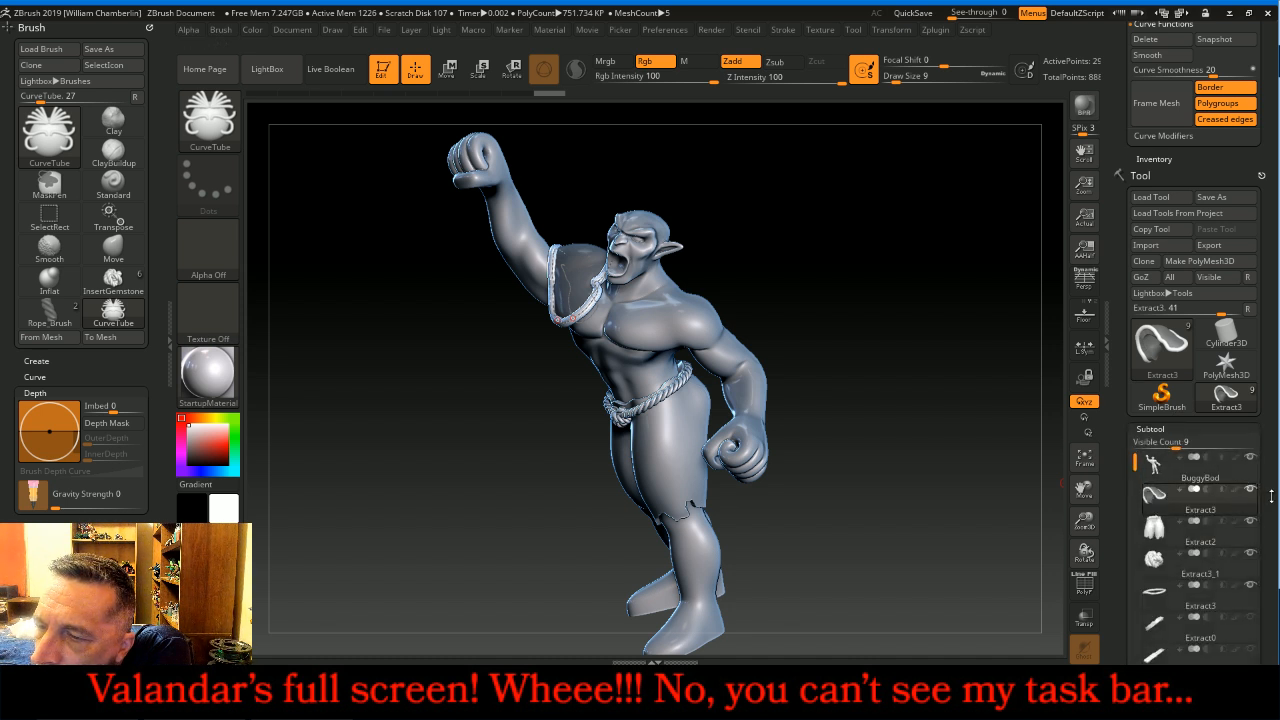
pyautogui.scroll(-6, 1272, 497)
pyautogui.click(1180, 613)
pyautogui.moveTo(1270, 598); pyautogui.dragTo(1270, 553)
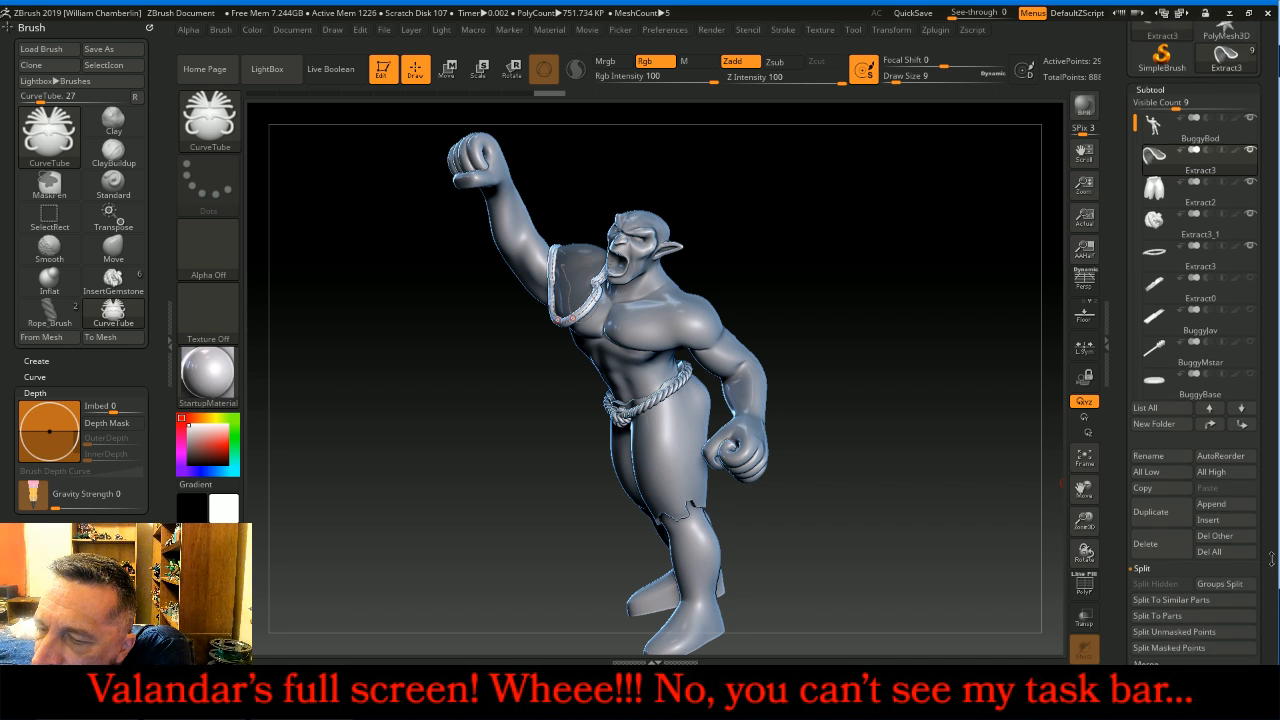
pyautogui.click(1158, 631)
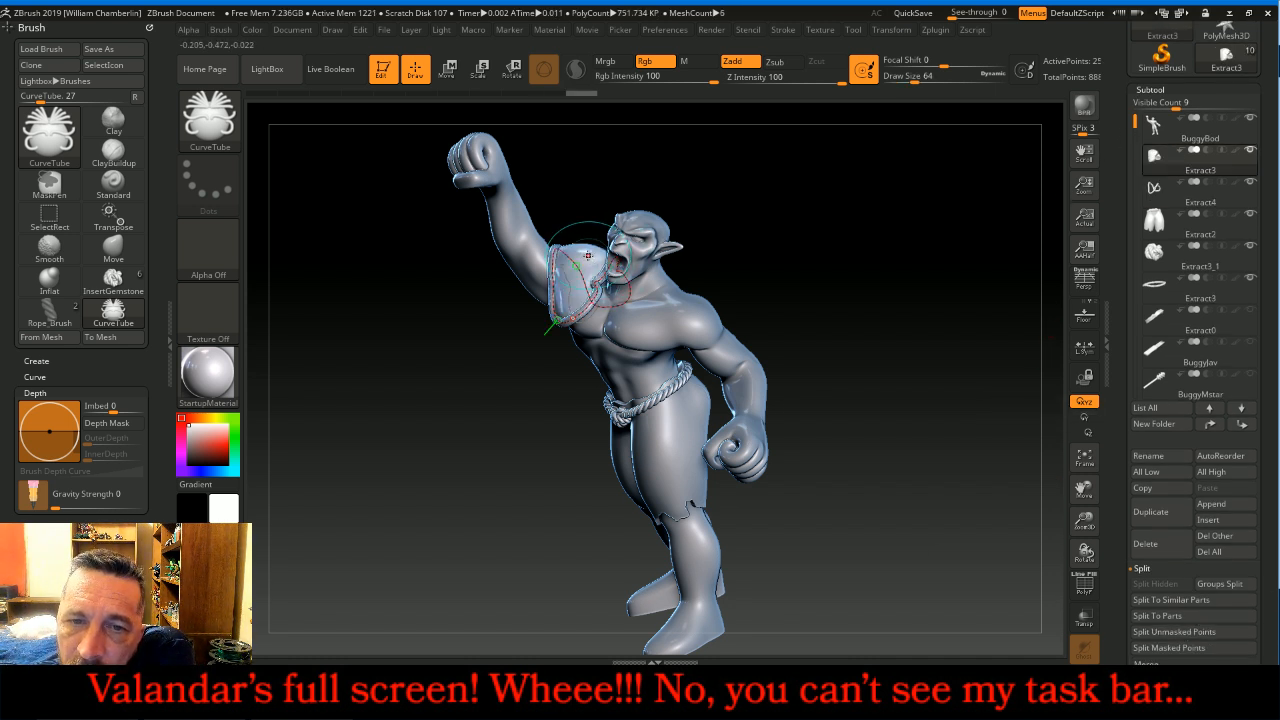
# Step: Select the separated tube trim and subdivide it to subdivision level 3
pyautogui.click(1089, 461)
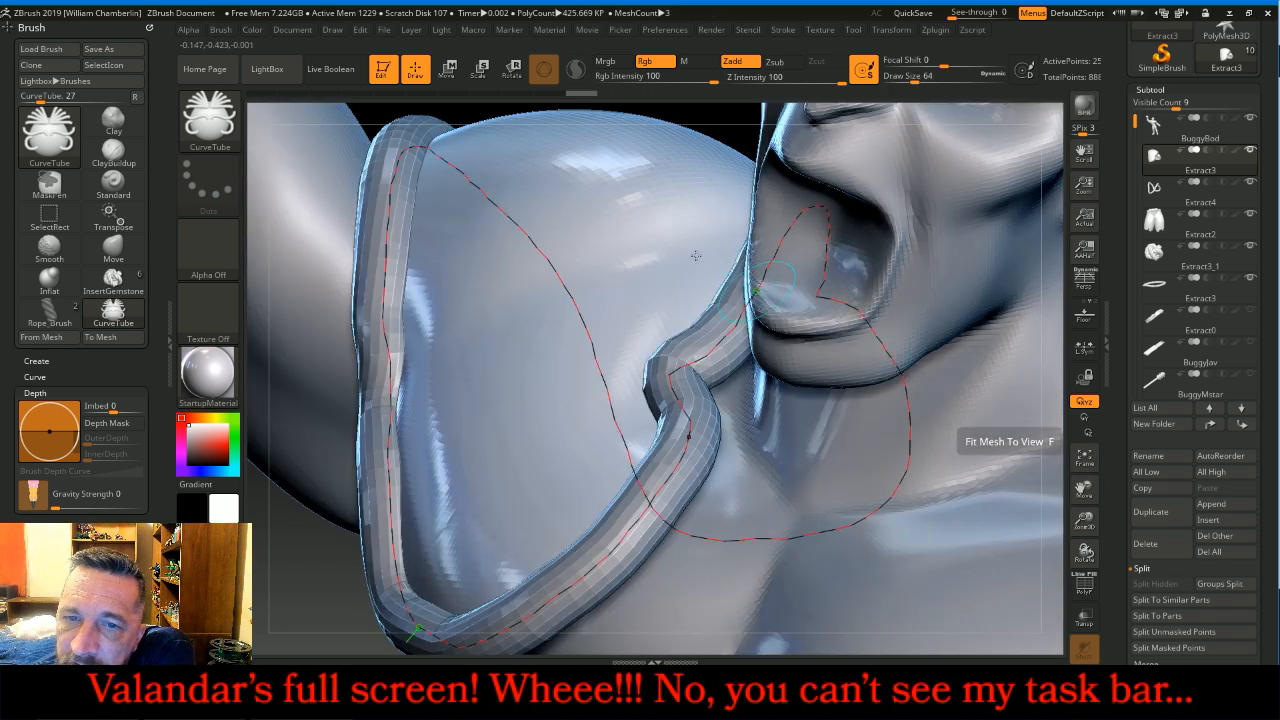
pyautogui.click(1085, 460)
pyautogui.moveTo(1003, 400); pyautogui.dragTo(1017, 393)
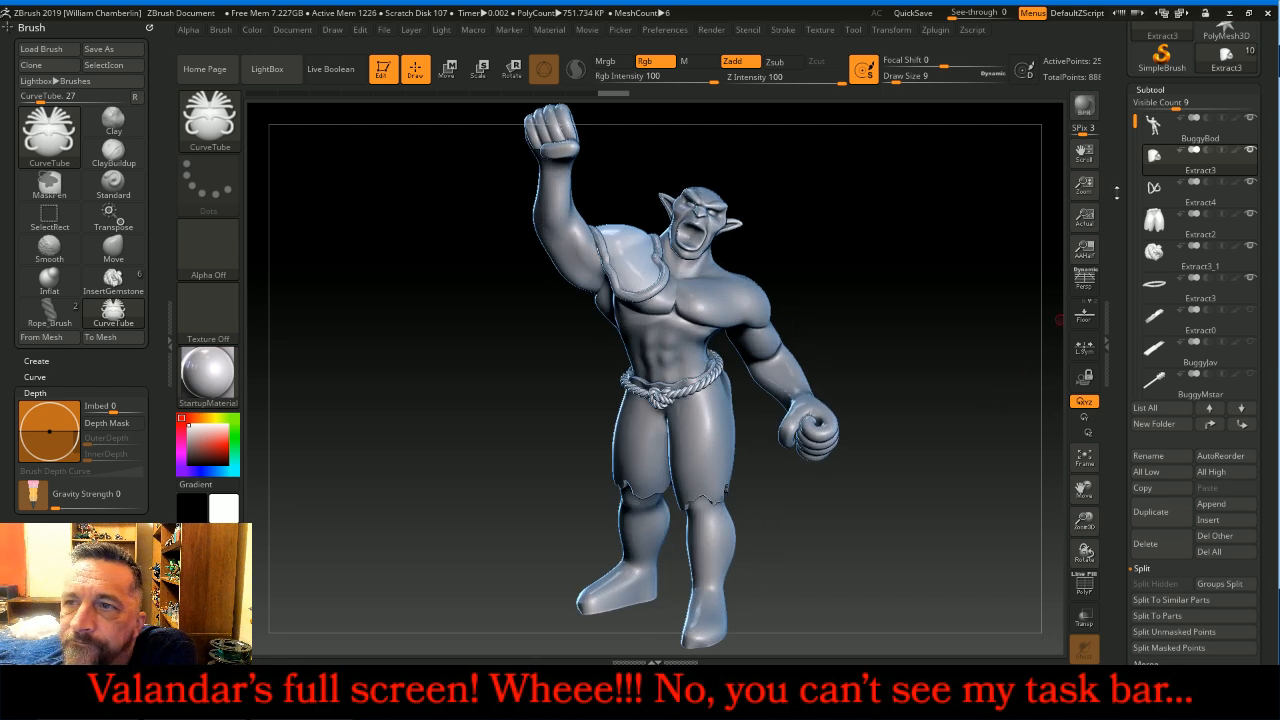
pyautogui.click(1177, 180)
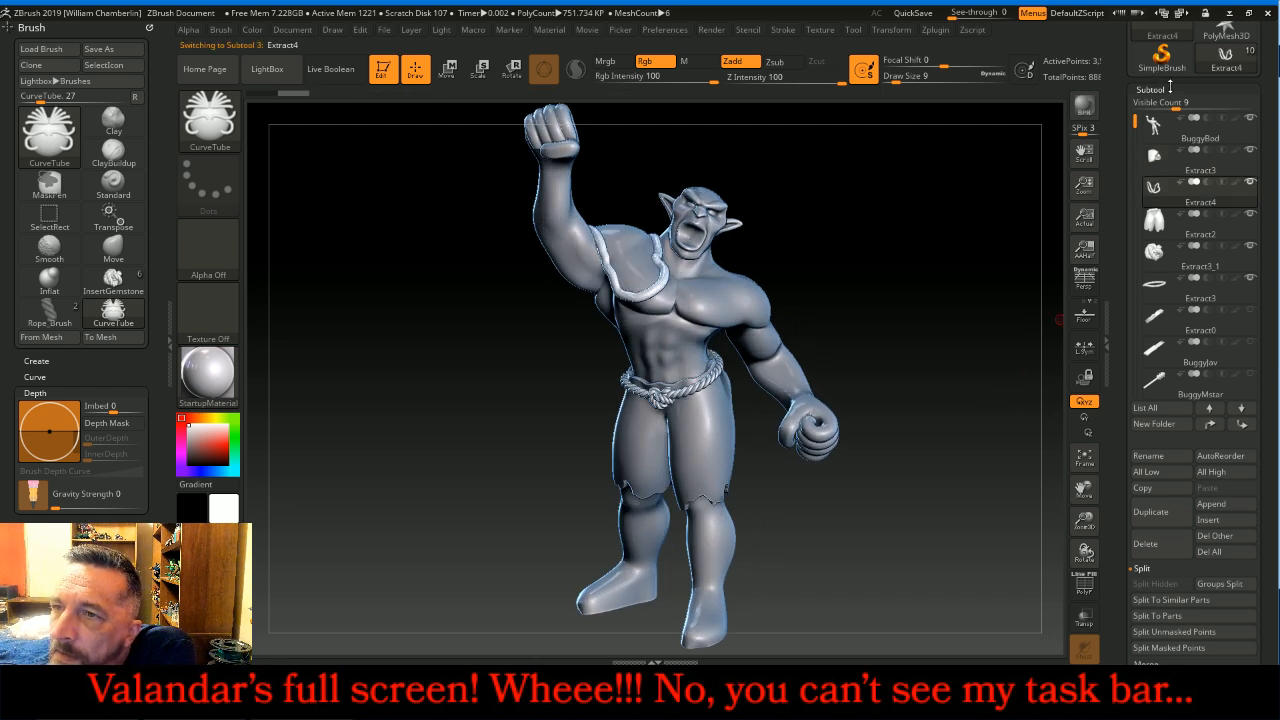
pyautogui.click(1169, 89)
pyautogui.click(1166, 106)
pyautogui.click(1176, 230)
pyautogui.click(1176, 230)
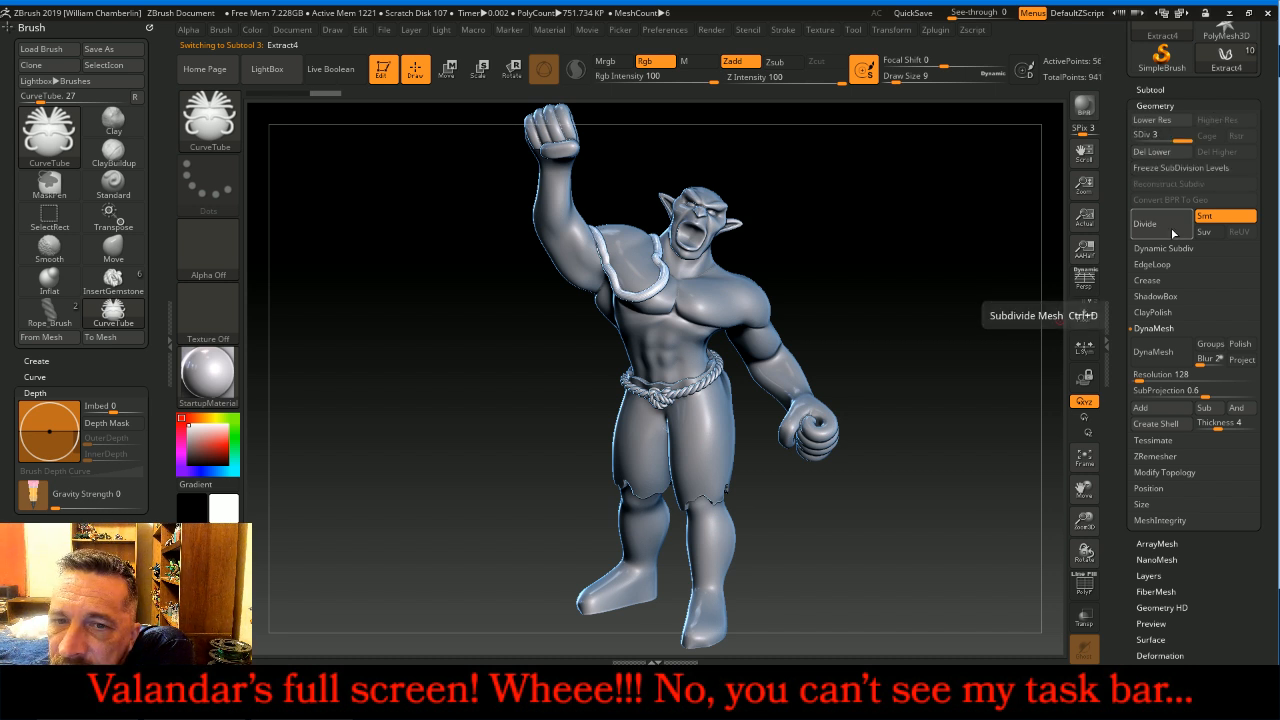
pyautogui.click(1158, 172)
pyautogui.click(1150, 89)
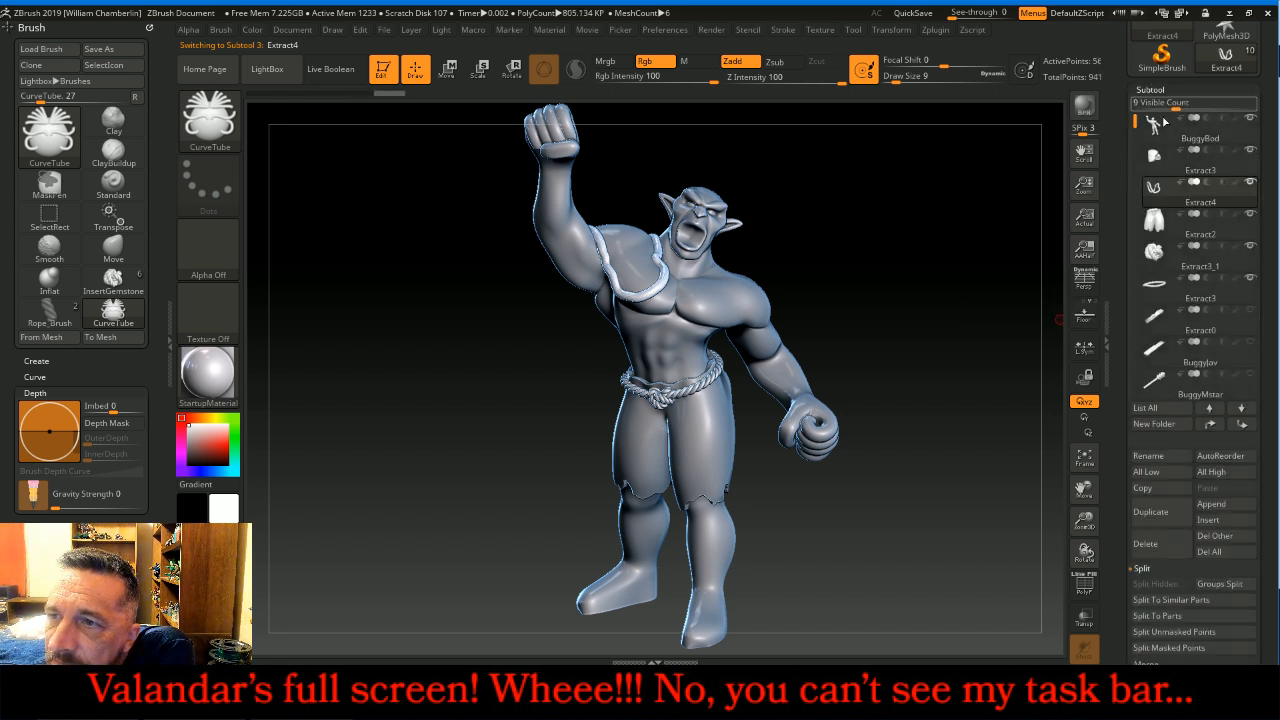
# Step: Select the shoulder pad subtool and remesh it with DynaMesh at a resolution of 512
pyautogui.click(1156, 158)
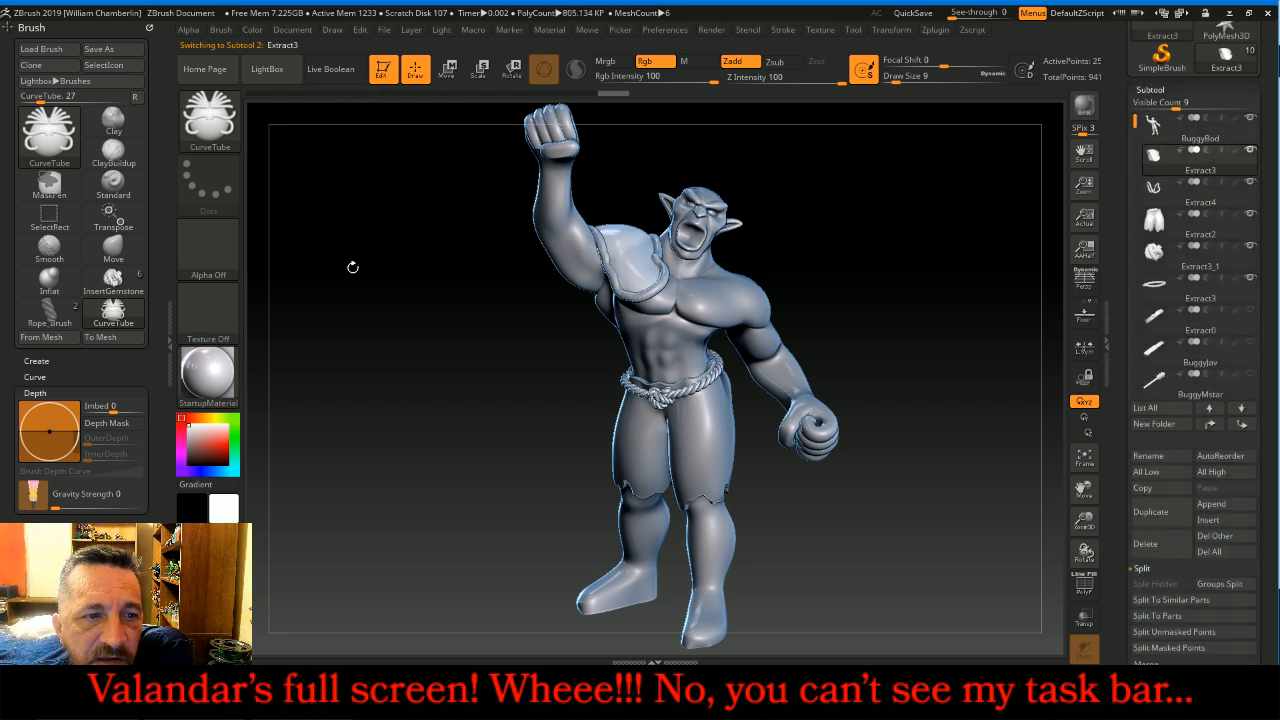
pyautogui.click(173, 357)
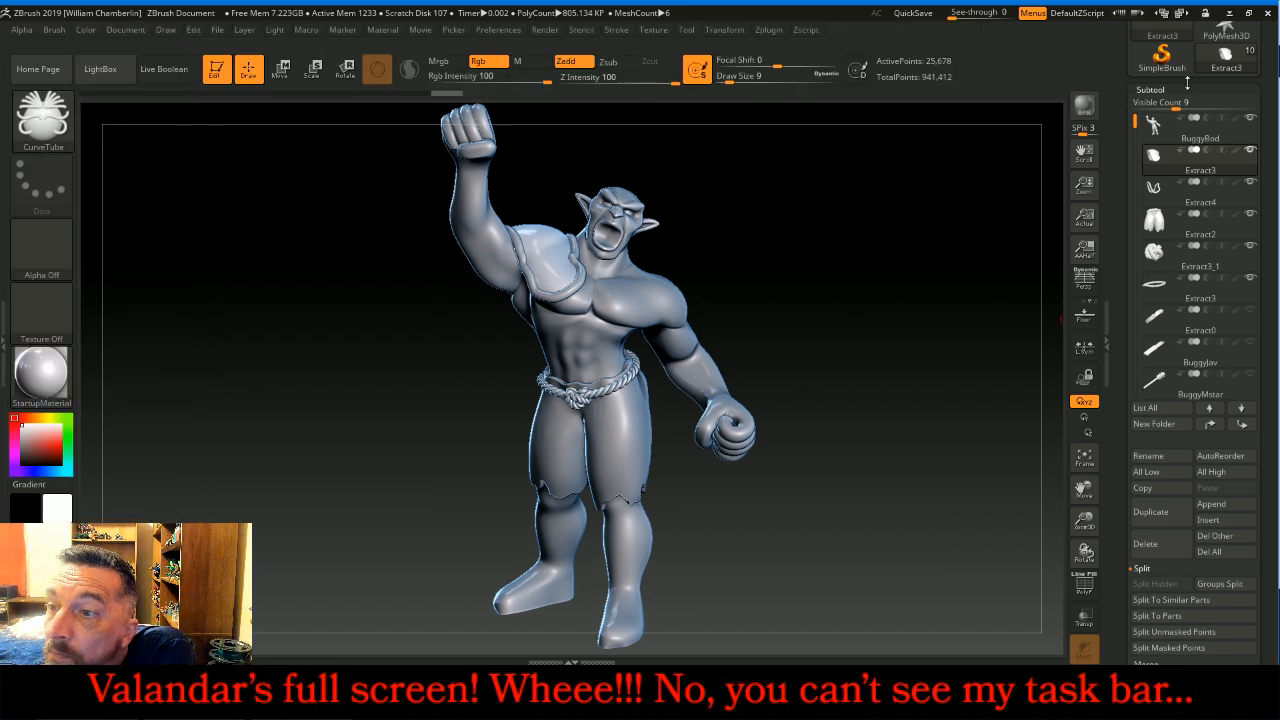
pyautogui.click(1182, 90)
pyautogui.click(1184, 106)
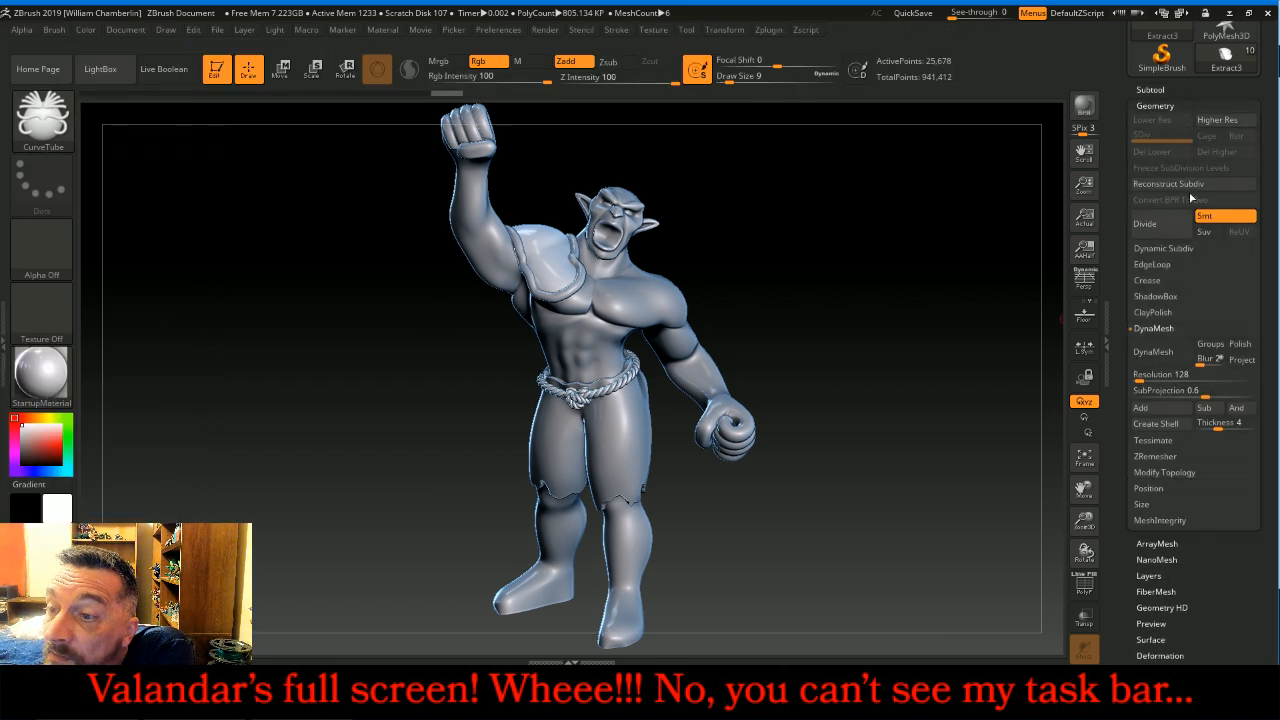
pyautogui.click(1166, 373)
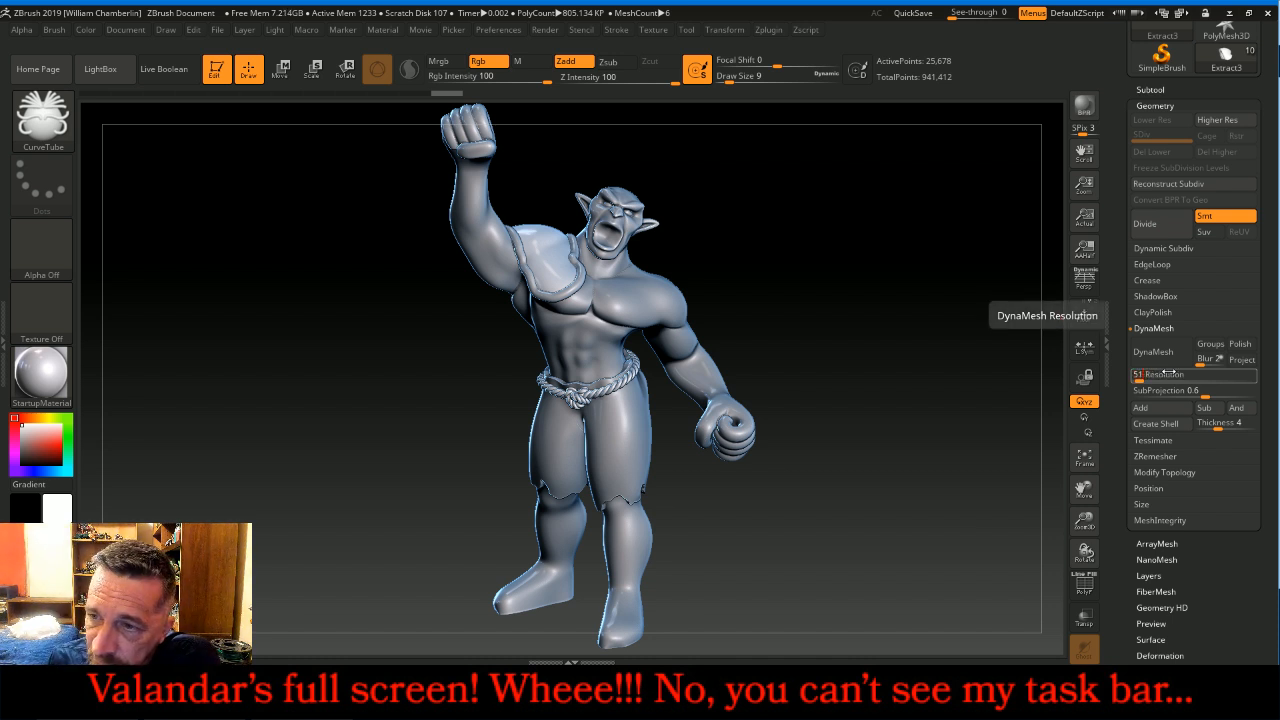
pyautogui.write('512')
pyautogui.click(1160, 352)
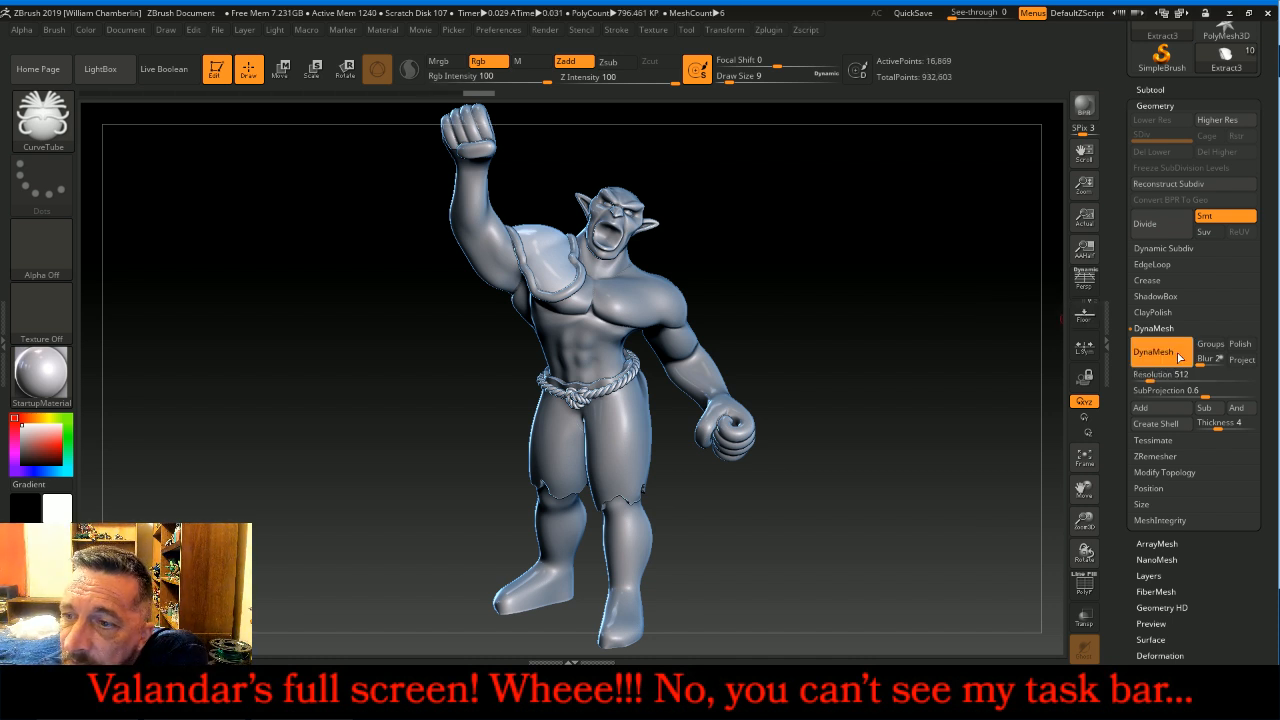
pyautogui.click(1179, 357)
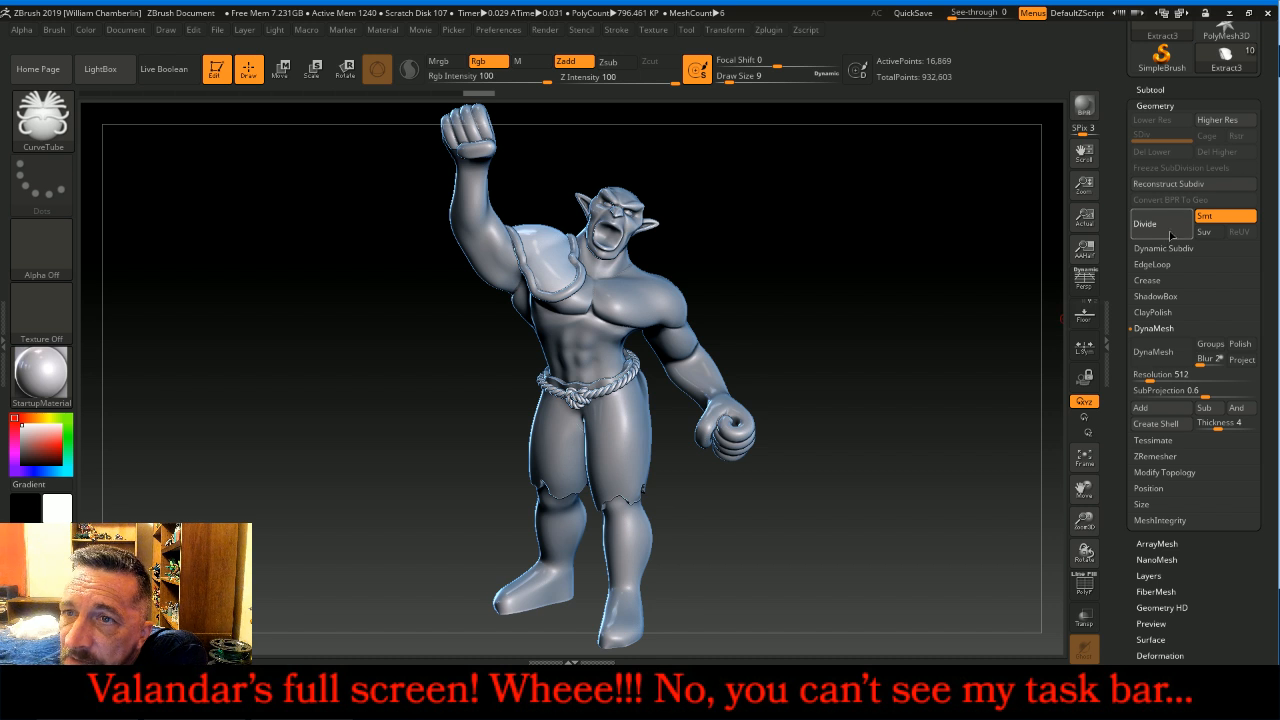
# Step: Divide the remeshed shoulder pad to subdivision level 4 and delete its lower levels
pyautogui.click(1171, 235)
pyautogui.click(1171, 235)
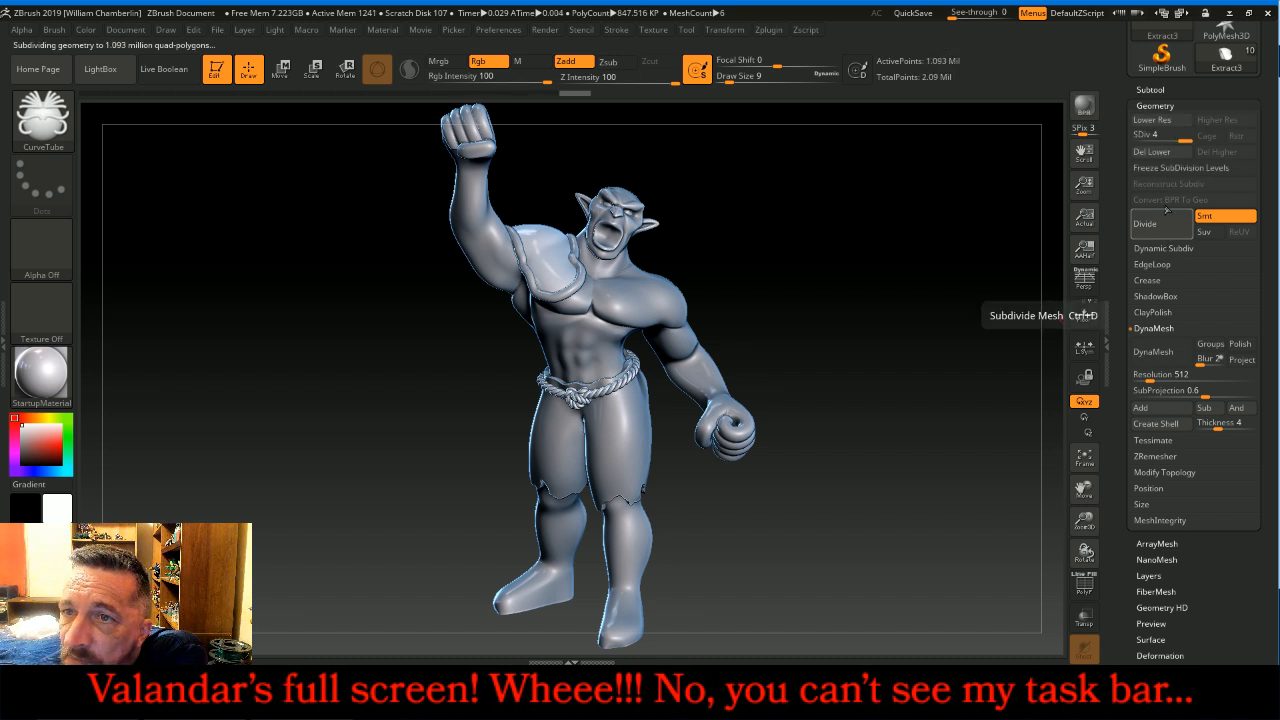
pyautogui.click(1160, 153)
# Step: Select the BuggyBod subtool and mask a diagonal band across the forearm of the raised arm
pyautogui.moveTo(916, 226); pyautogui.dragTo(925, 163)
pyautogui.moveTo(918, 242); pyautogui.dragTo(918, 325)
pyautogui.moveTo(1085, 488); pyautogui.dragTo(1092, 588)
pyautogui.press('ctrl')
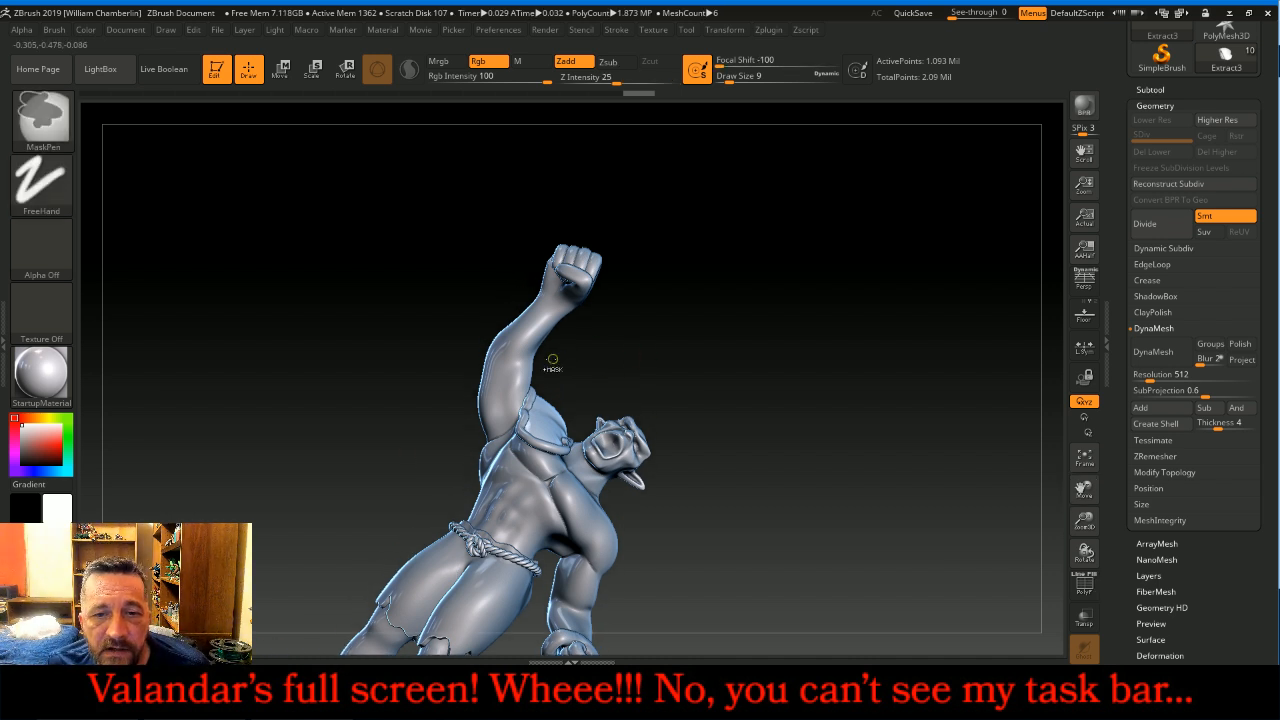
pyautogui.moveTo(539, 354); pyautogui.dragTo(454, 311)
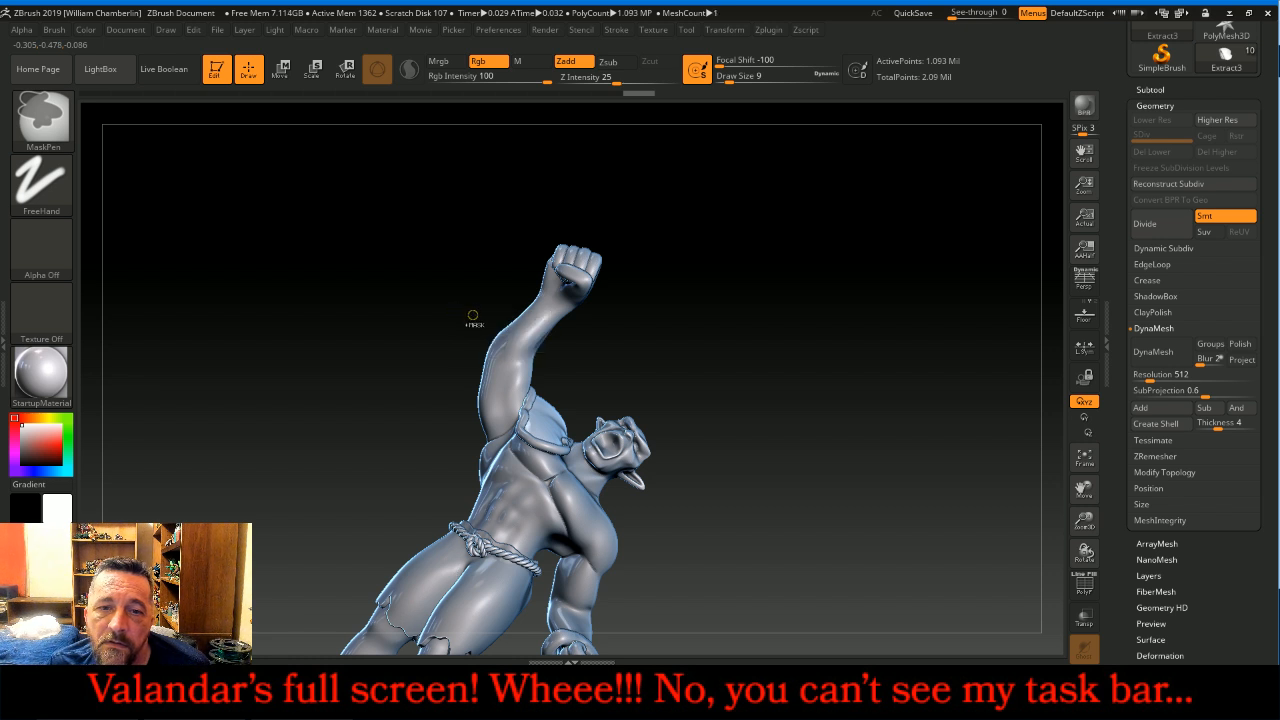
pyautogui.click(1183, 89)
pyautogui.click(1170, 124)
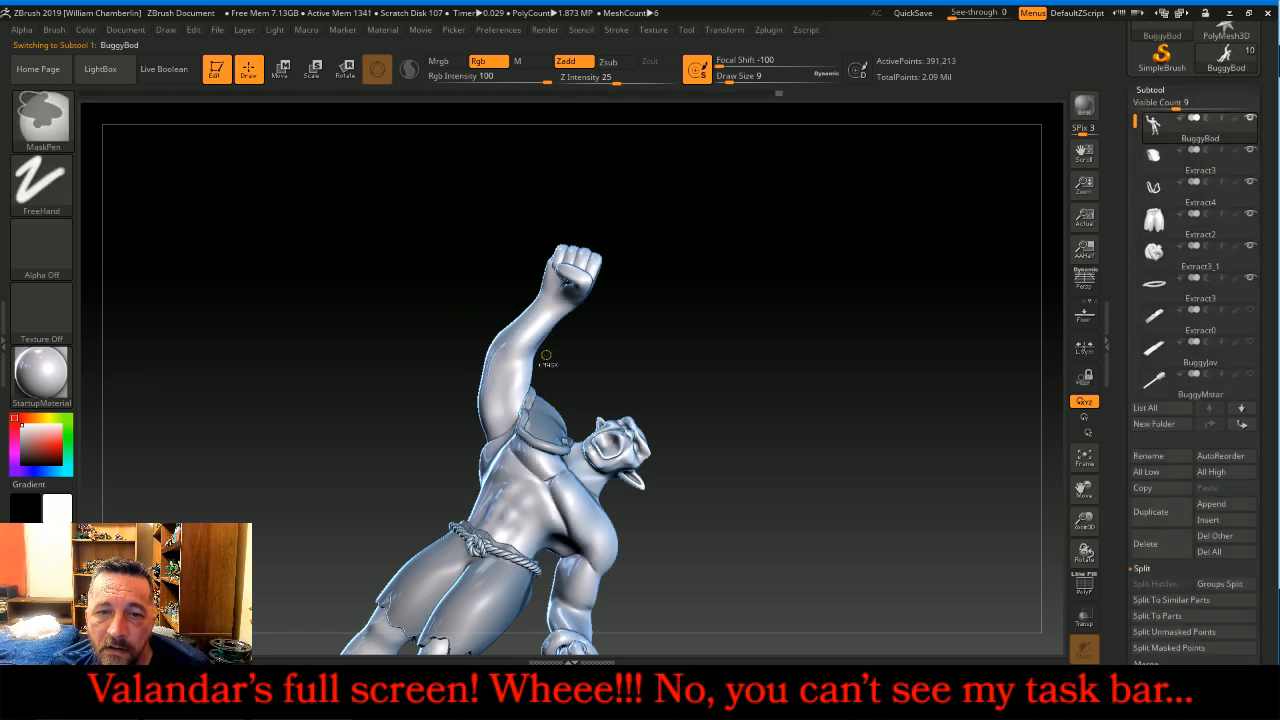
pyautogui.moveTo(513, 340)
pyautogui.keyDown('ctrl'); pyautogui.mouseDown()
pyautogui.moveTo(470, 328)
pyautogui.moveTo(517, 329)
pyautogui.mouseUp(); pyautogui.keyUp('ctrl')
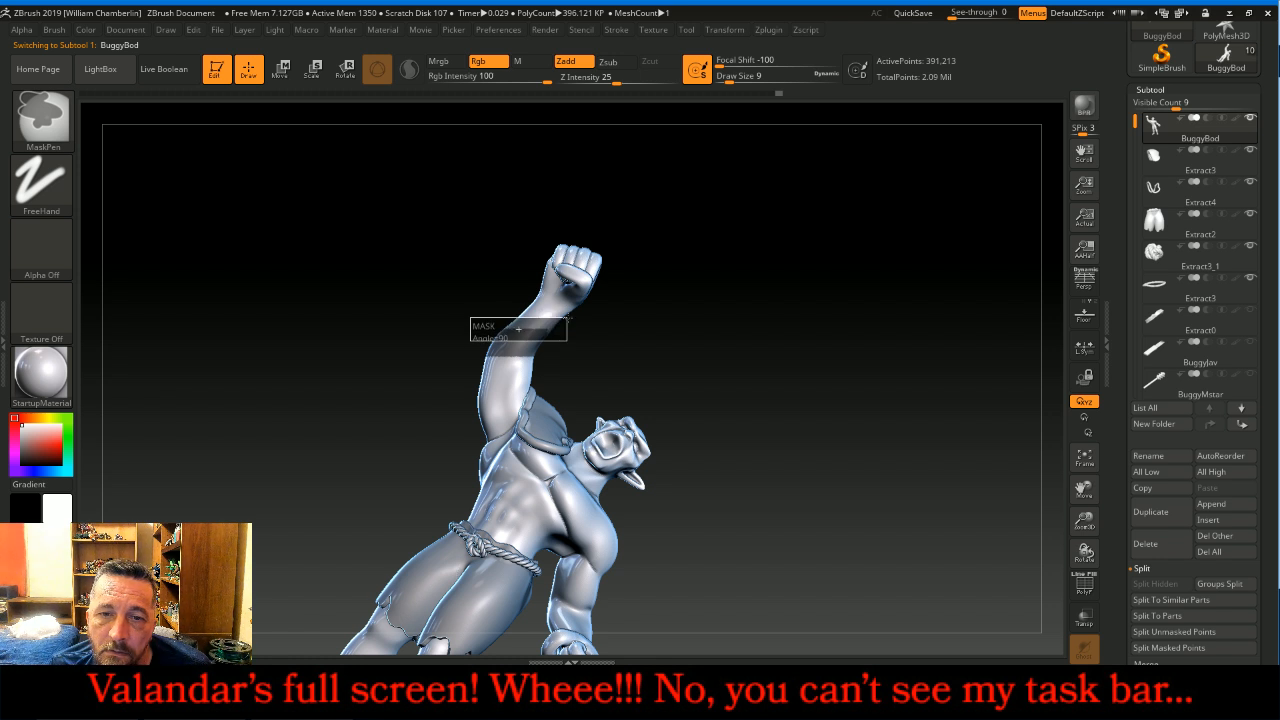
pyautogui.keyDown('ctrl'); pyautogui.moveTo(603, 320); pyautogui.dragTo(604, 321); pyautogui.keyUp('ctrl')
# Step: Extend the forearm mask toward the wrist so that the band's upper edge is squared off
pyautogui.moveTo(789, 309)
pyautogui.mouseDown()
pyautogui.moveTo(844, 290)
pyautogui.moveTo(925, 340)
pyautogui.moveTo(920, 380)
pyautogui.moveTo(934, 380)
pyautogui.moveTo(772, 381)
pyautogui.mouseUp()
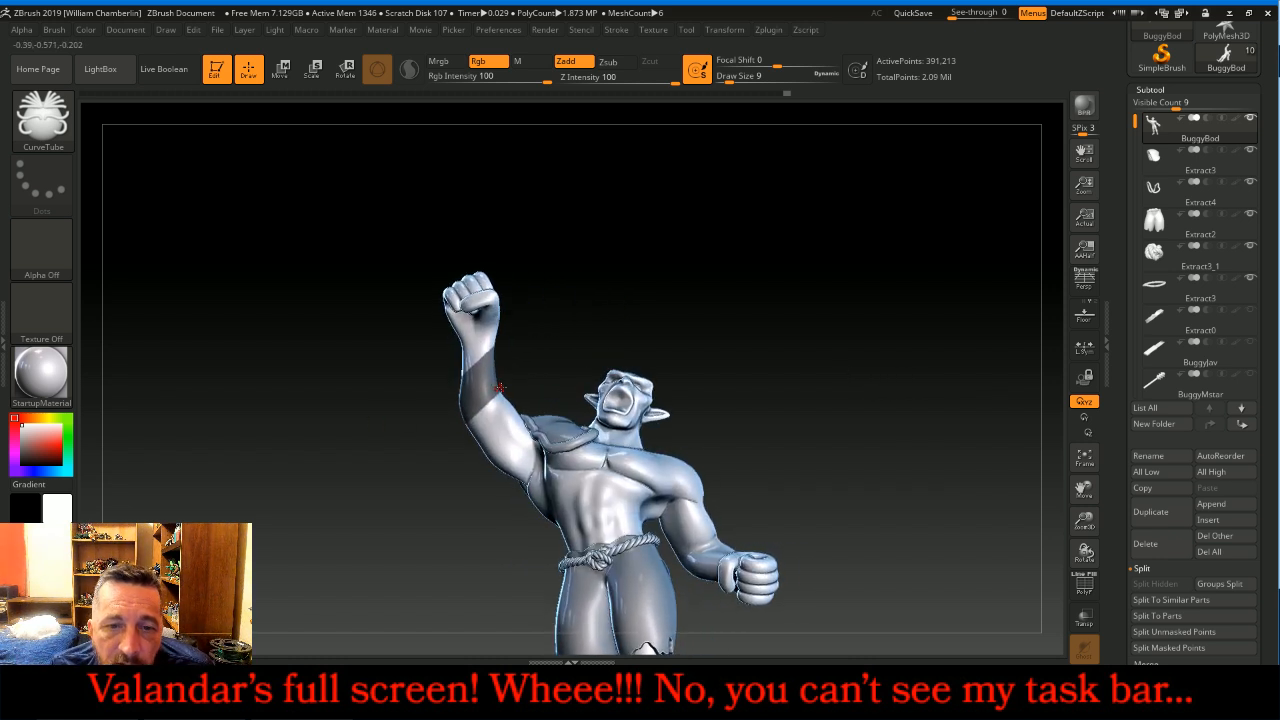
pyautogui.press('ctrl')
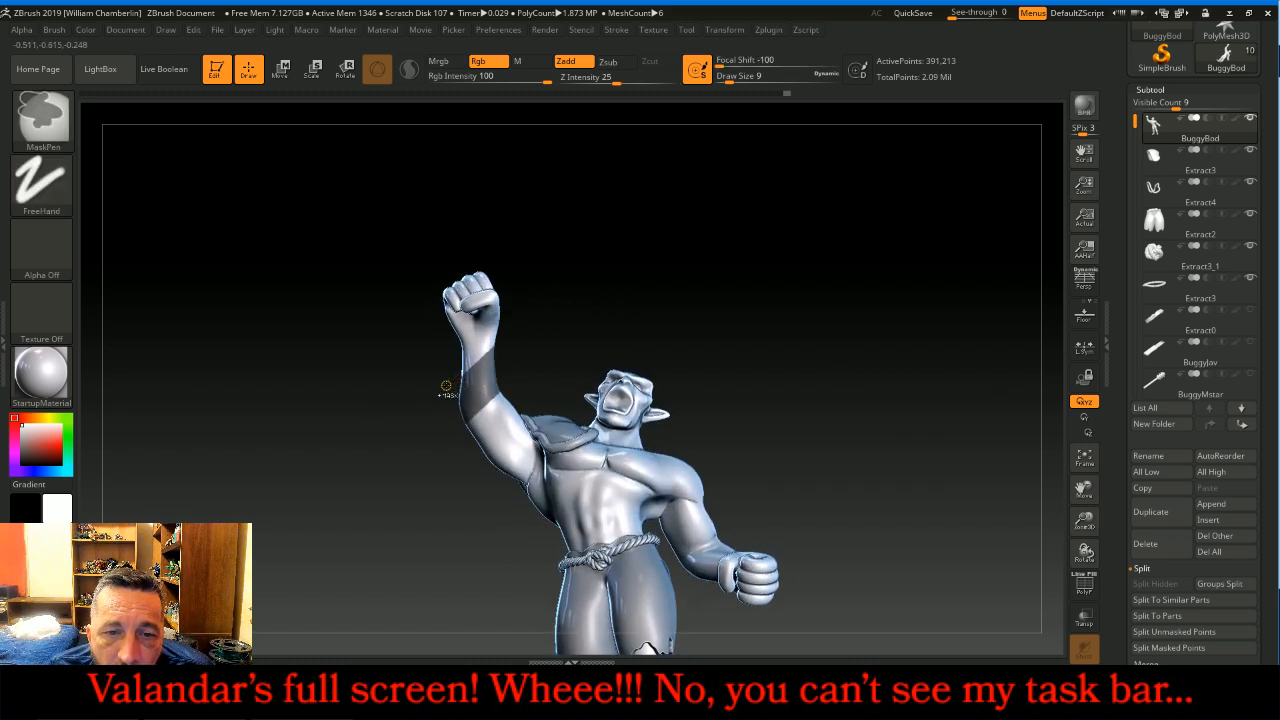
pyautogui.keyDown('ctrl'); pyautogui.moveTo(445, 385); pyautogui.dragTo(526, 344); pyautogui.keyUp('ctrl')
pyautogui.moveTo(690, 279)
pyautogui.mouseDown()
pyautogui.moveTo(940, 277)
pyautogui.moveTo(846, 289)
pyautogui.moveTo(734, 257)
pyautogui.moveTo(880, 283)
pyautogui.moveTo(840, 320)
pyautogui.mouseUp()
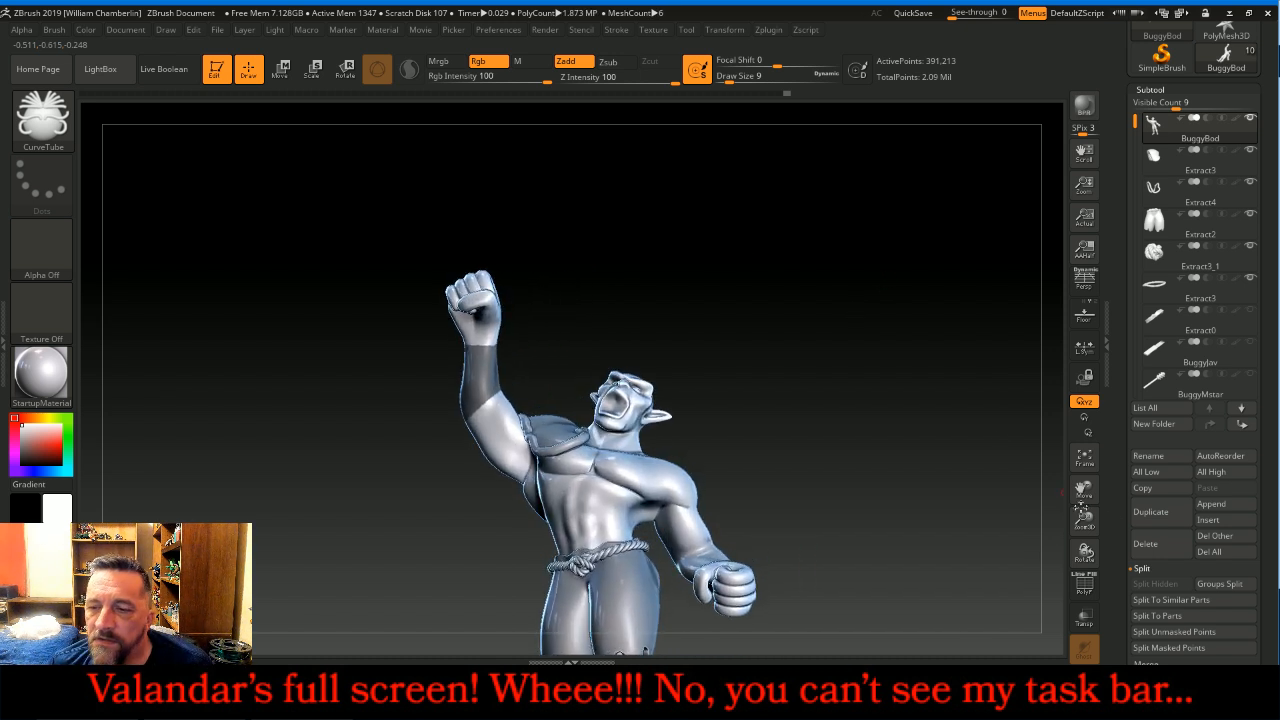
# Step: Extract a bracer from the masked forearm with Double and TBorder enabled, and accept it as a new subtool
pyautogui.moveTo(1263, 562); pyautogui.dragTo(1258, 464)
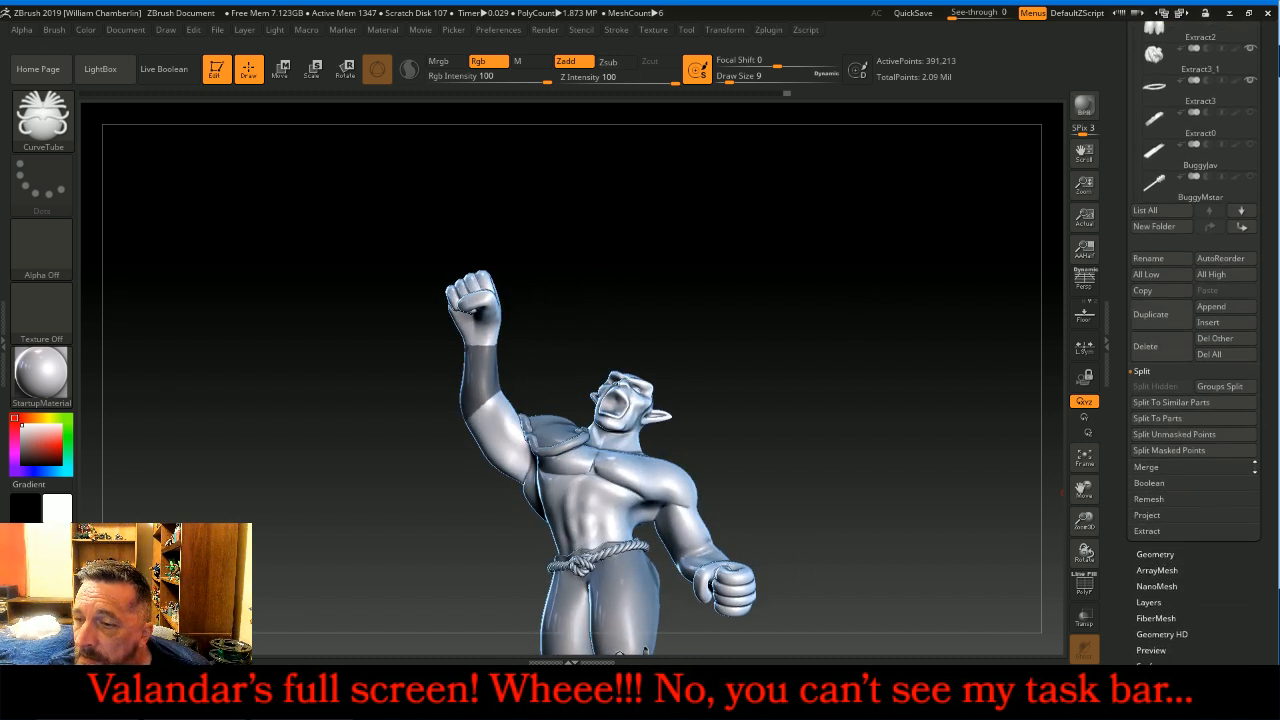
pyautogui.click(1184, 533)
pyautogui.click(1146, 474)
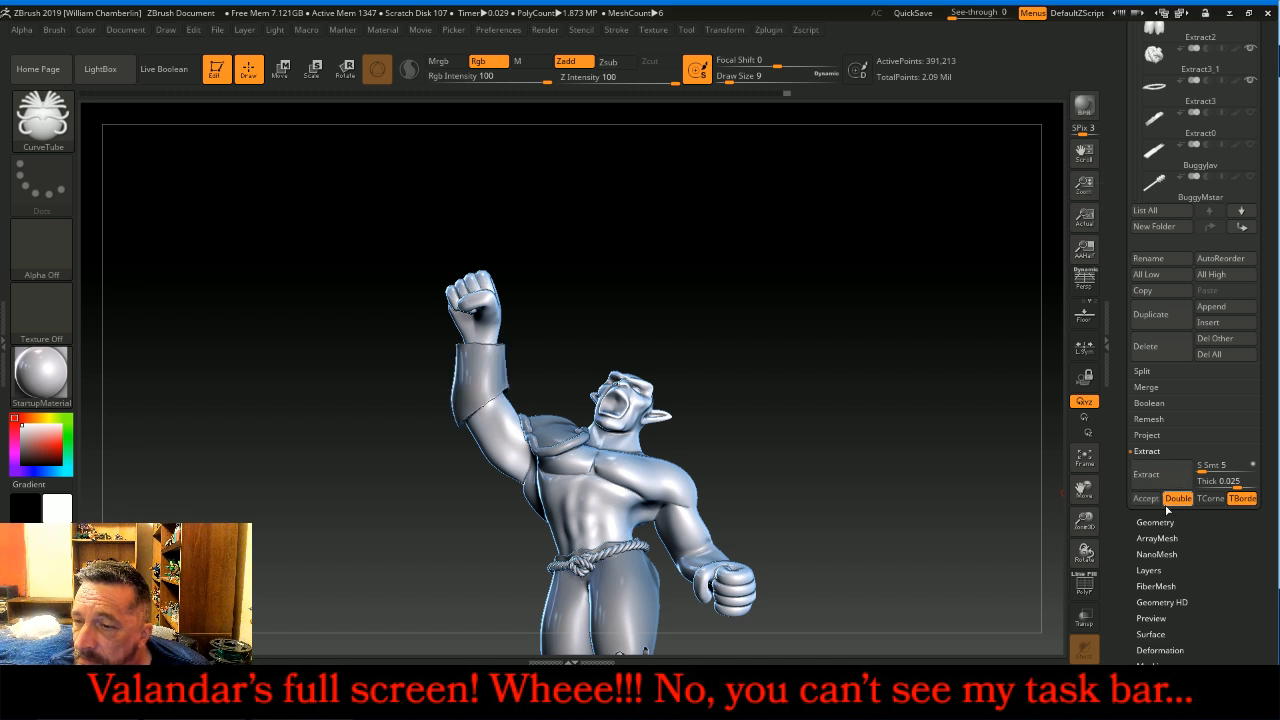
pyautogui.click(1145, 498)
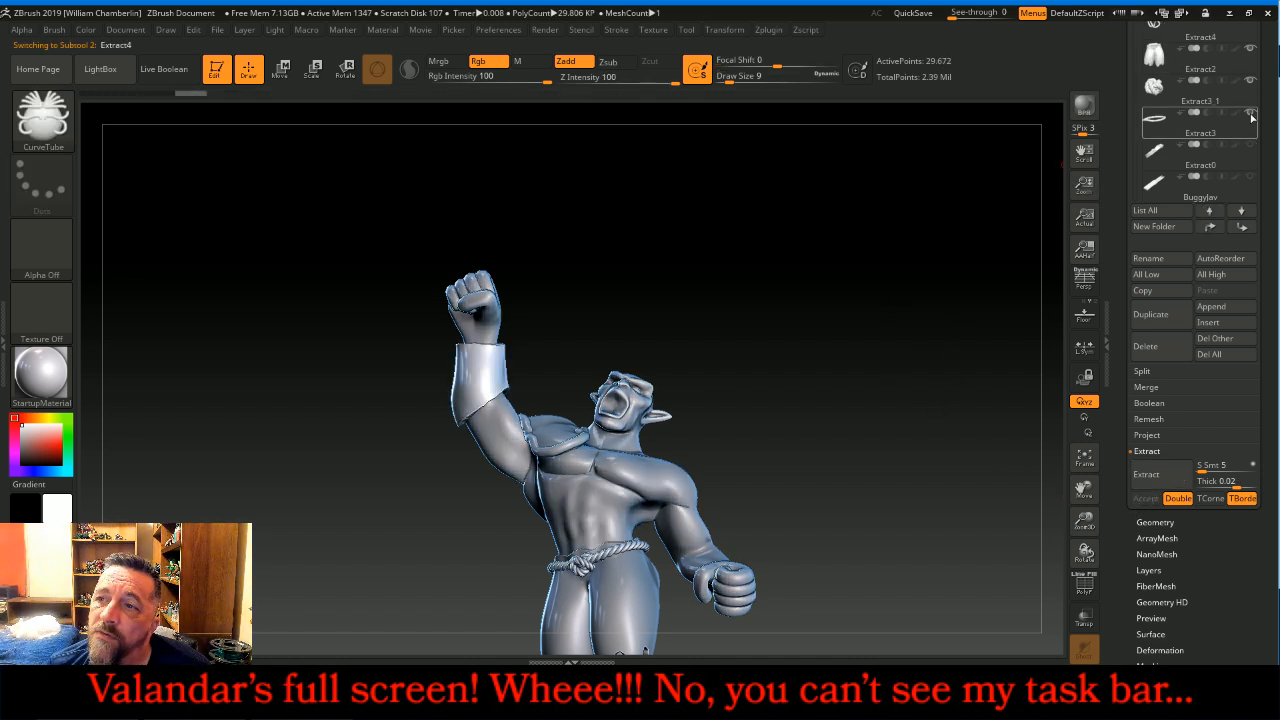
# Step: Clear the forearm mask from the BuggyBod body and reselect the extracted bracer subtool
pyautogui.scroll(4, 1274, 117)
pyautogui.click(1170, 64)
pyautogui.press('ctrl')
pyautogui.keyDown('ctrl'); pyautogui.moveTo(842, 228); pyautogui.dragTo(888, 210); pyautogui.keyUp('ctrl')
pyautogui.click(1155, 100)
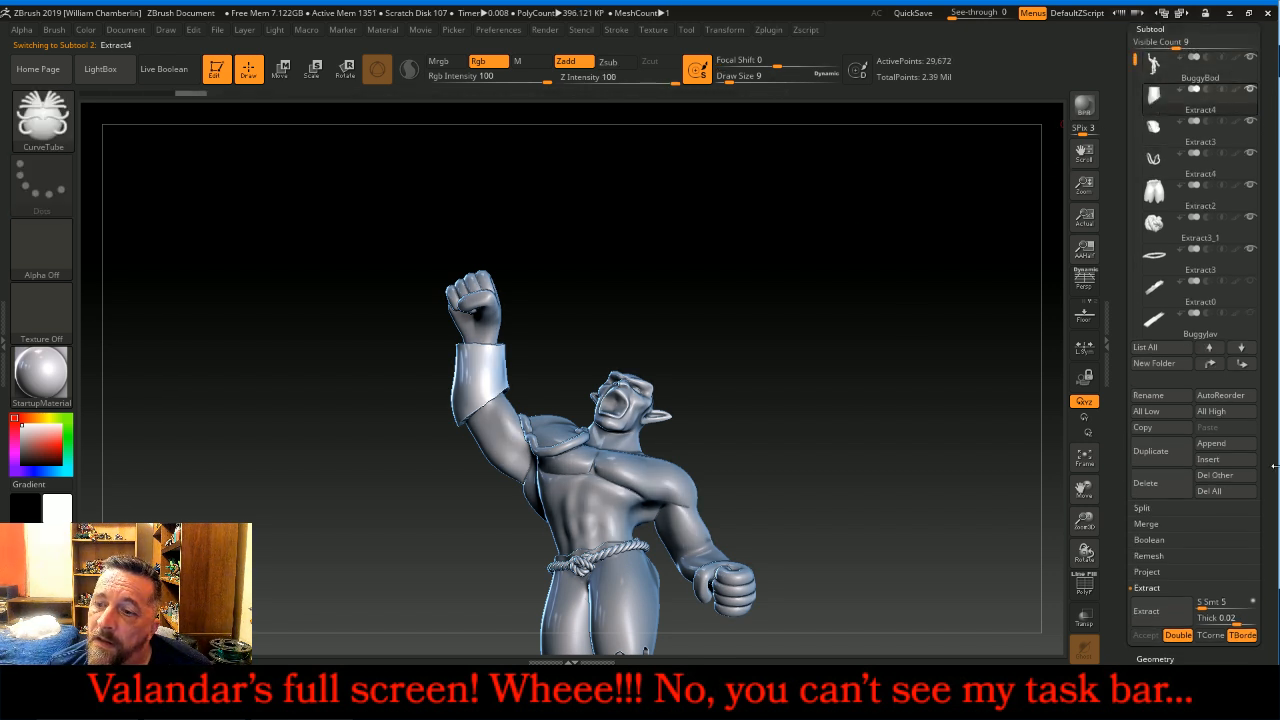
# Step: Frame the bracer's edges with curves using Border, Polygroups and Creased edges, and generate a CurveTube trim along the elbow-side edge
pyautogui.click(1155, 659)
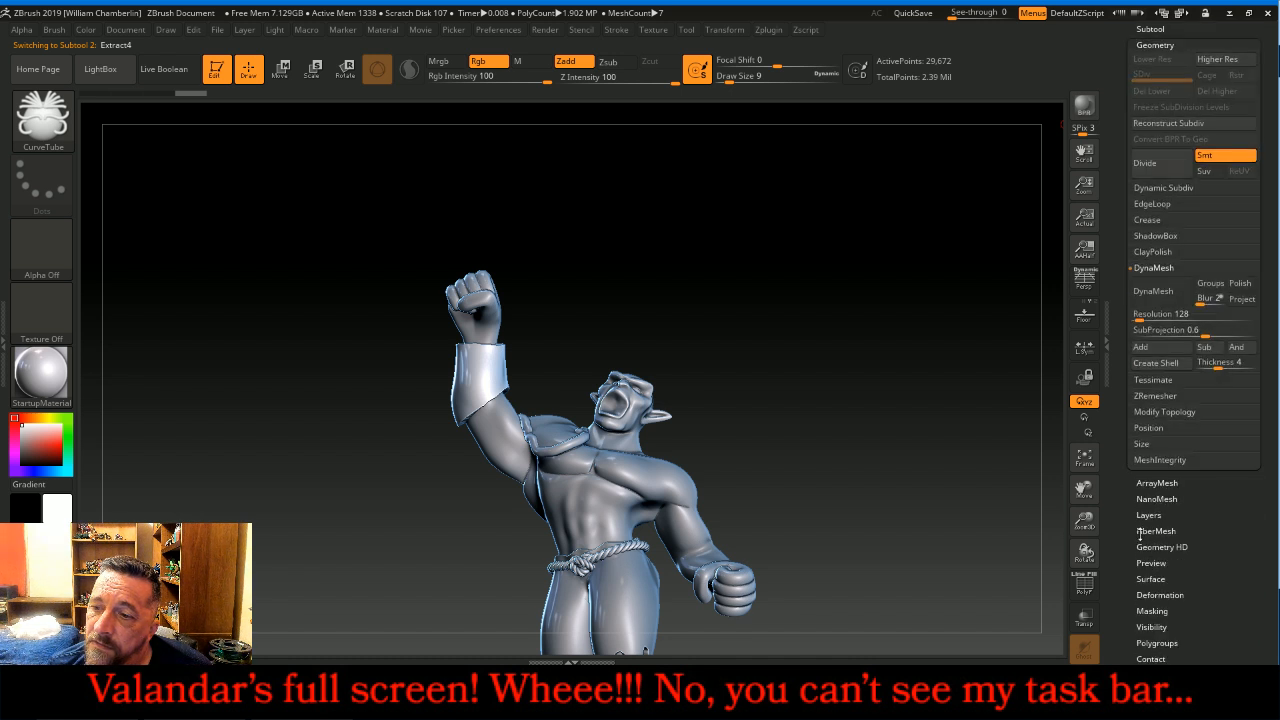
pyautogui.click(1157, 643)
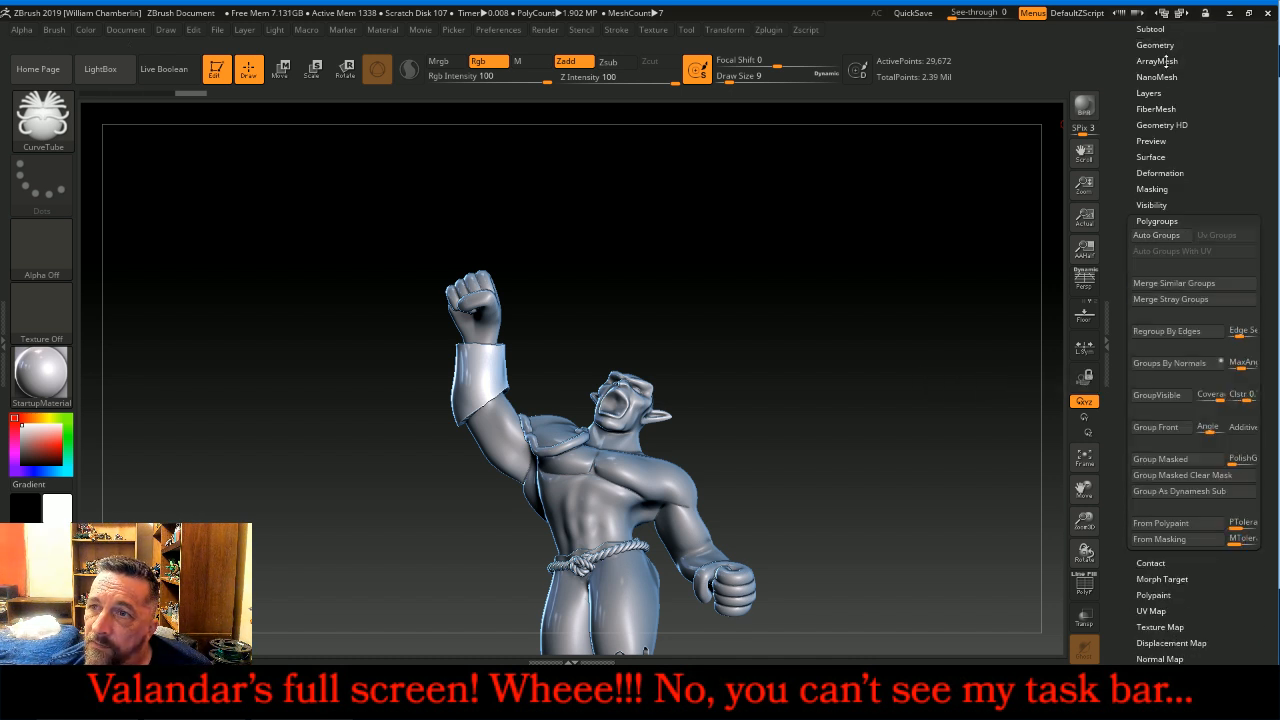
pyautogui.moveTo(1160, 31); pyautogui.dragTo(1212, 281)
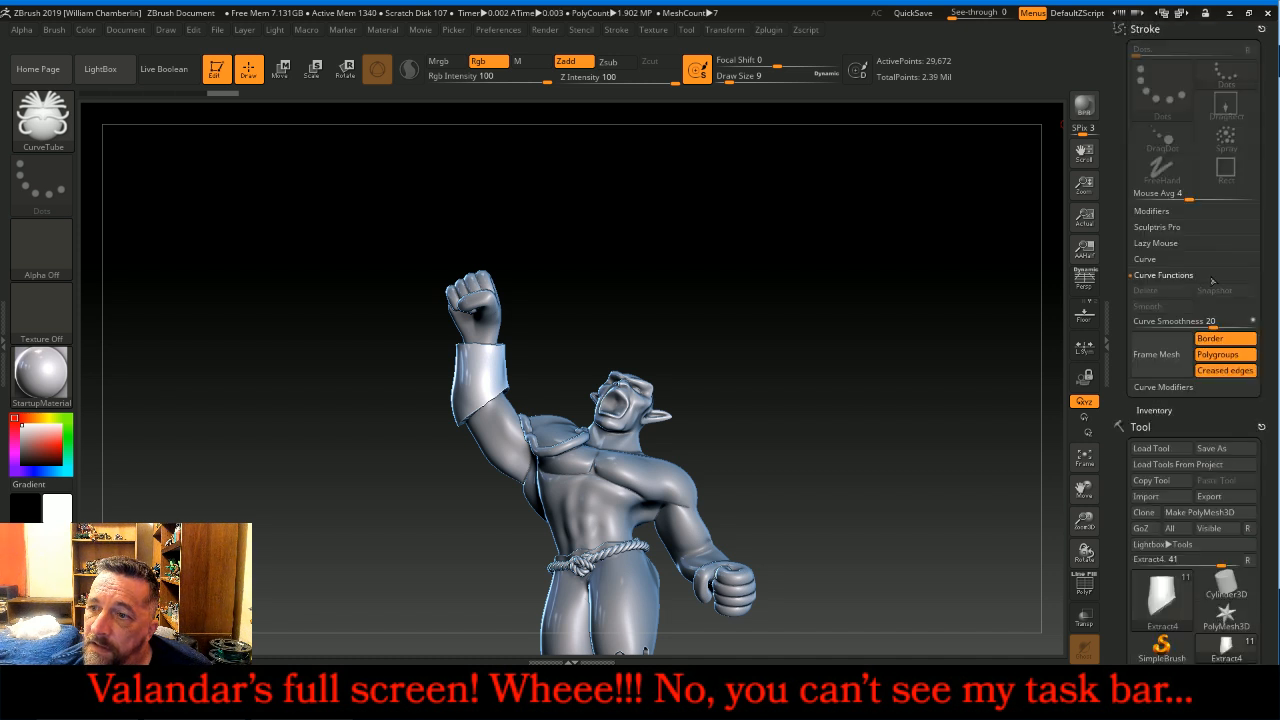
pyautogui.click(1155, 356)
pyautogui.moveTo(834, 304); pyautogui.dragTo(894, 366)
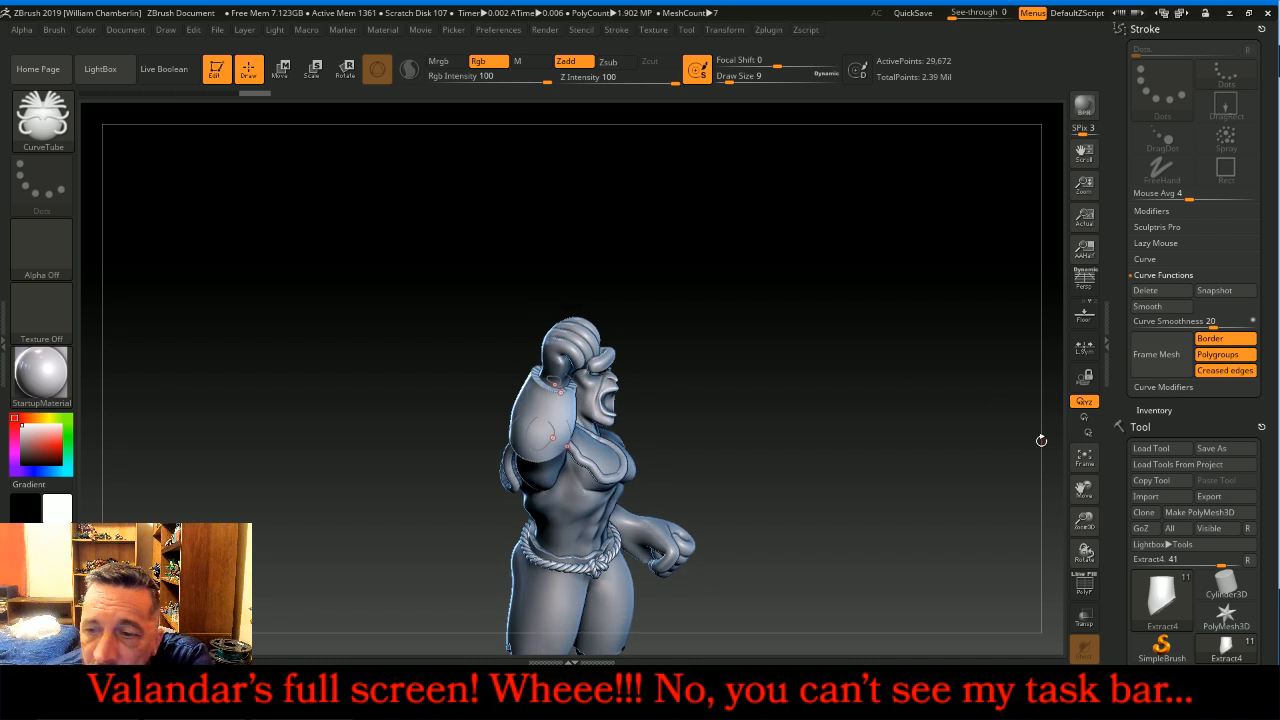
pyautogui.moveTo(1088, 516); pyautogui.dragTo(1088, 599)
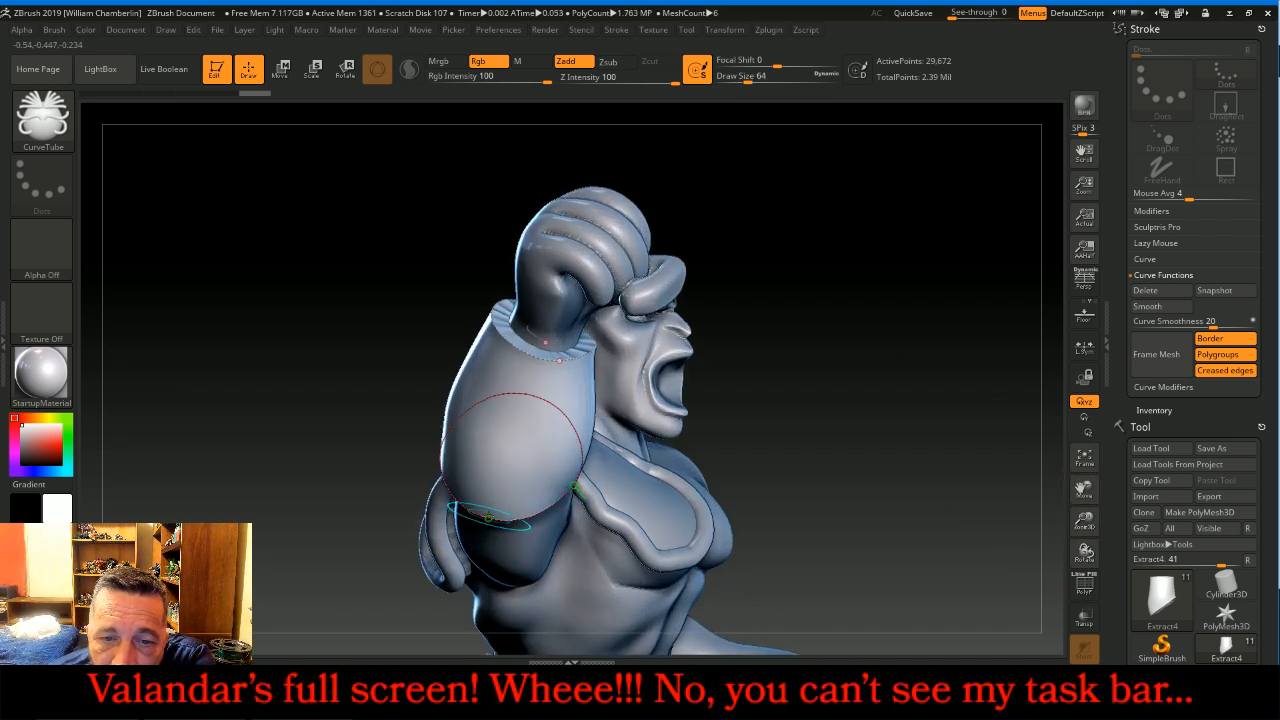
pyautogui.click(487, 517)
# Step: Split the unmasked elbow-side tube off the bracer into its own subtool
pyautogui.moveTo(1269, 528); pyautogui.dragTo(1266, 247)
pyautogui.click(1171, 399)
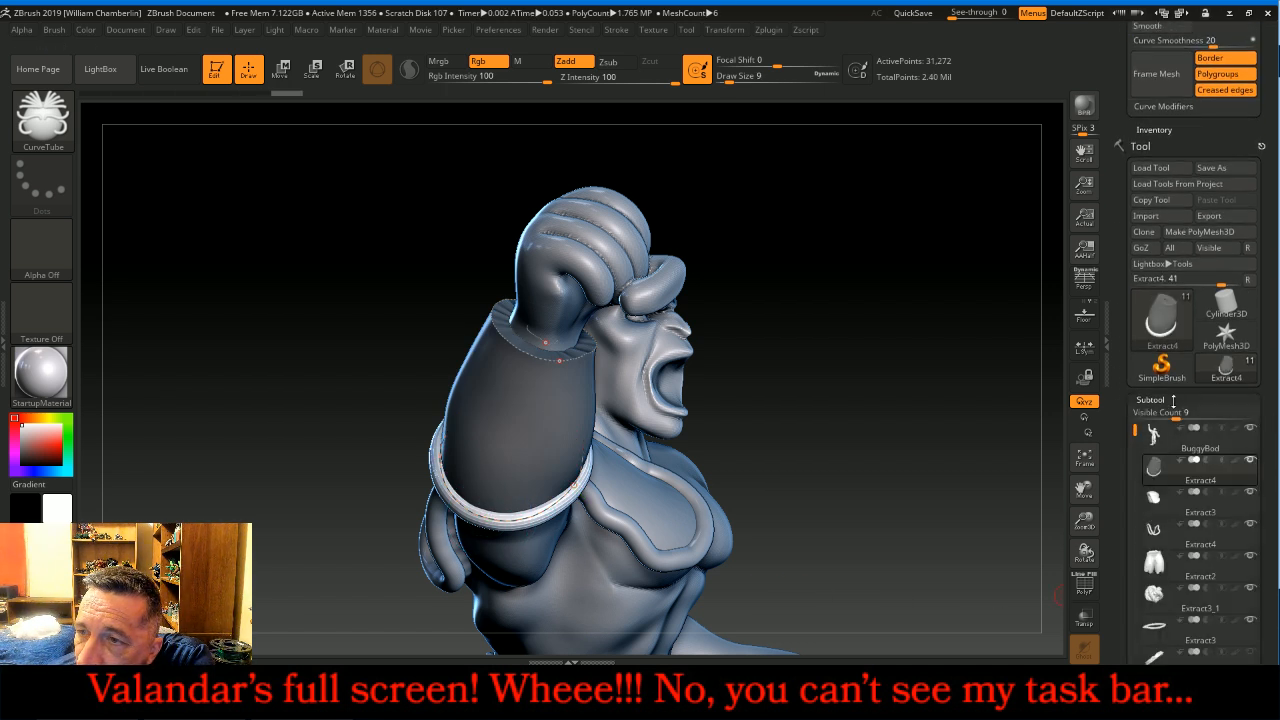
pyautogui.moveTo(1271, 525); pyautogui.dragTo(1266, 384)
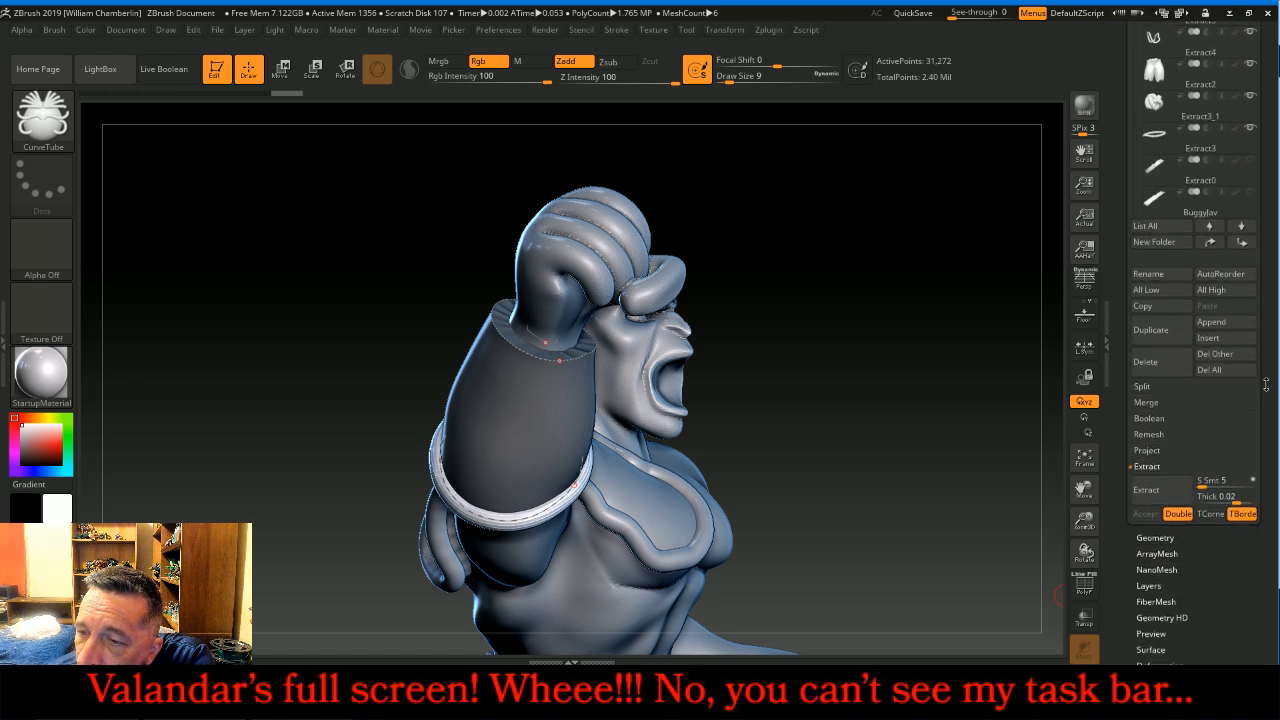
pyautogui.click(1168, 385)
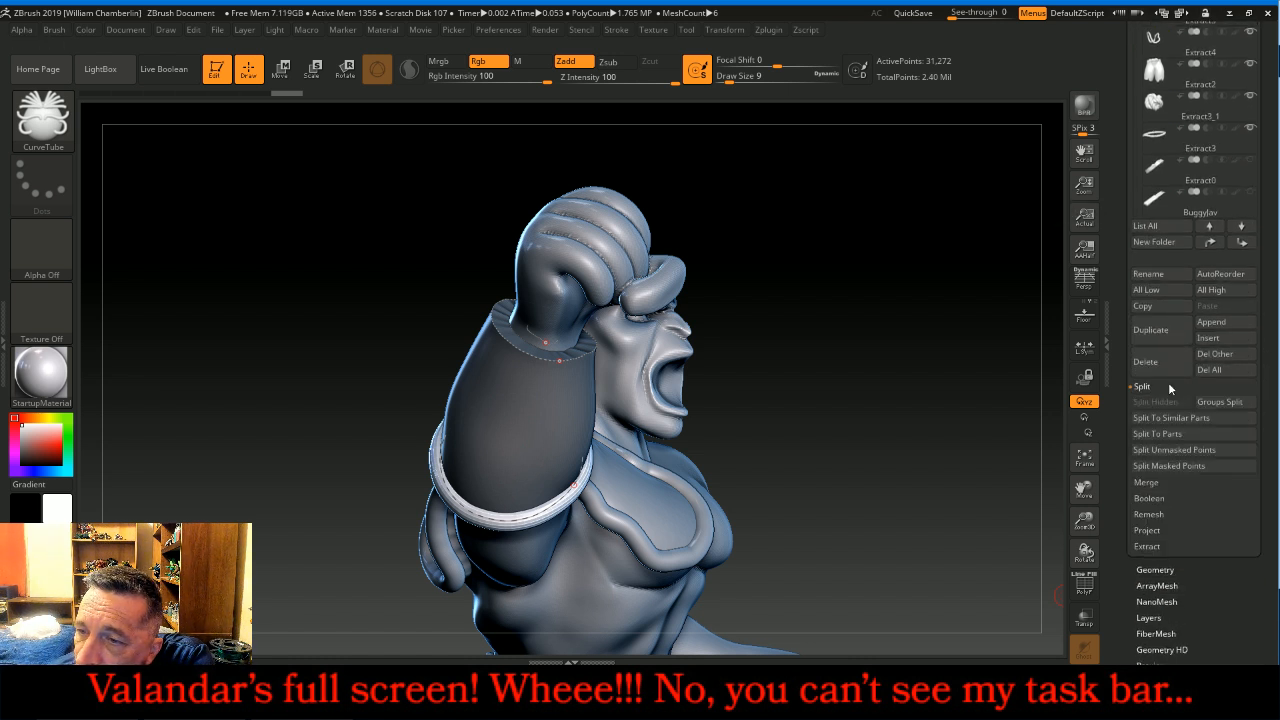
pyautogui.click(1175, 450)
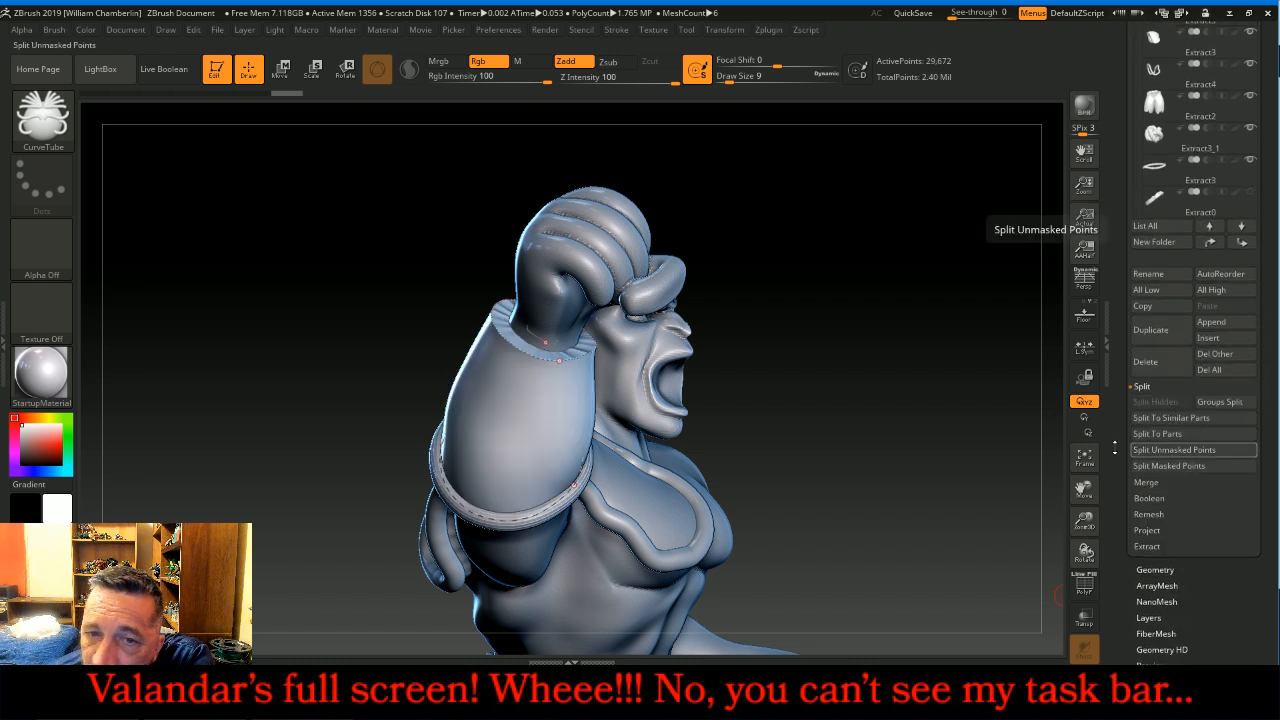
# Step: Generate a second tube along the bracer's wrist edge and split its unmasked points into a separate subtool
pyautogui.click(562, 359)
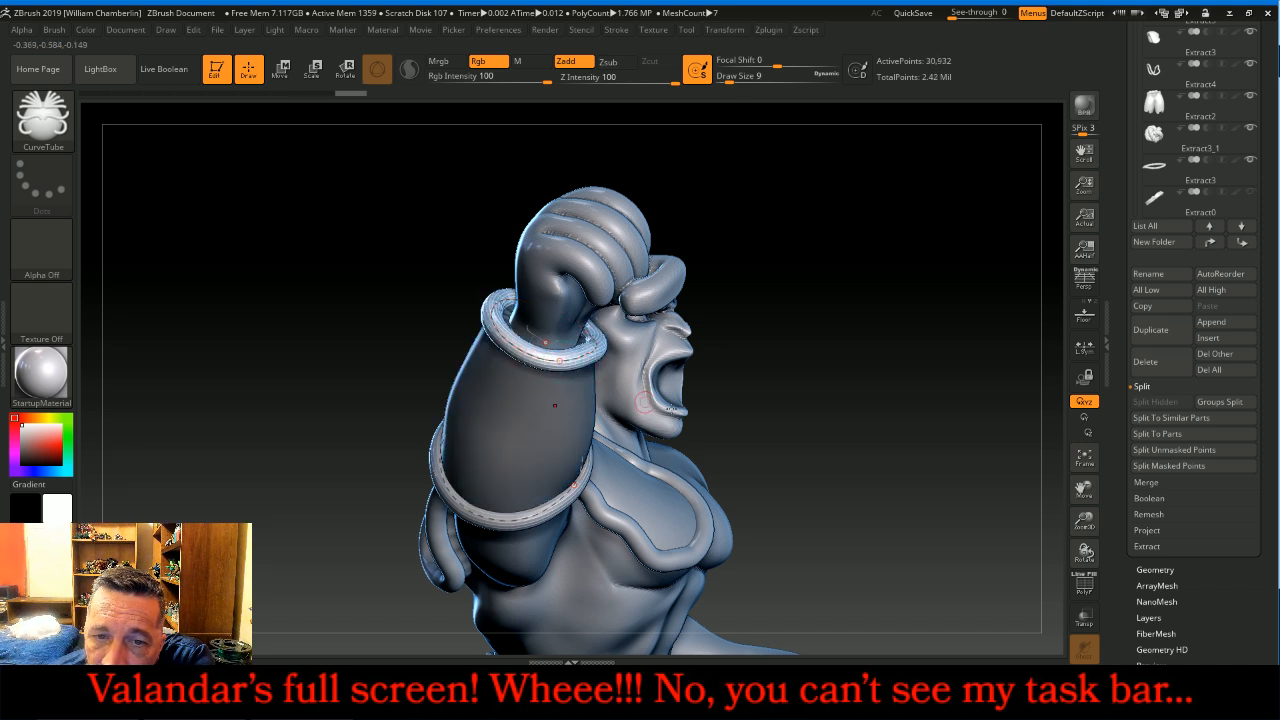
pyautogui.click(1196, 450)
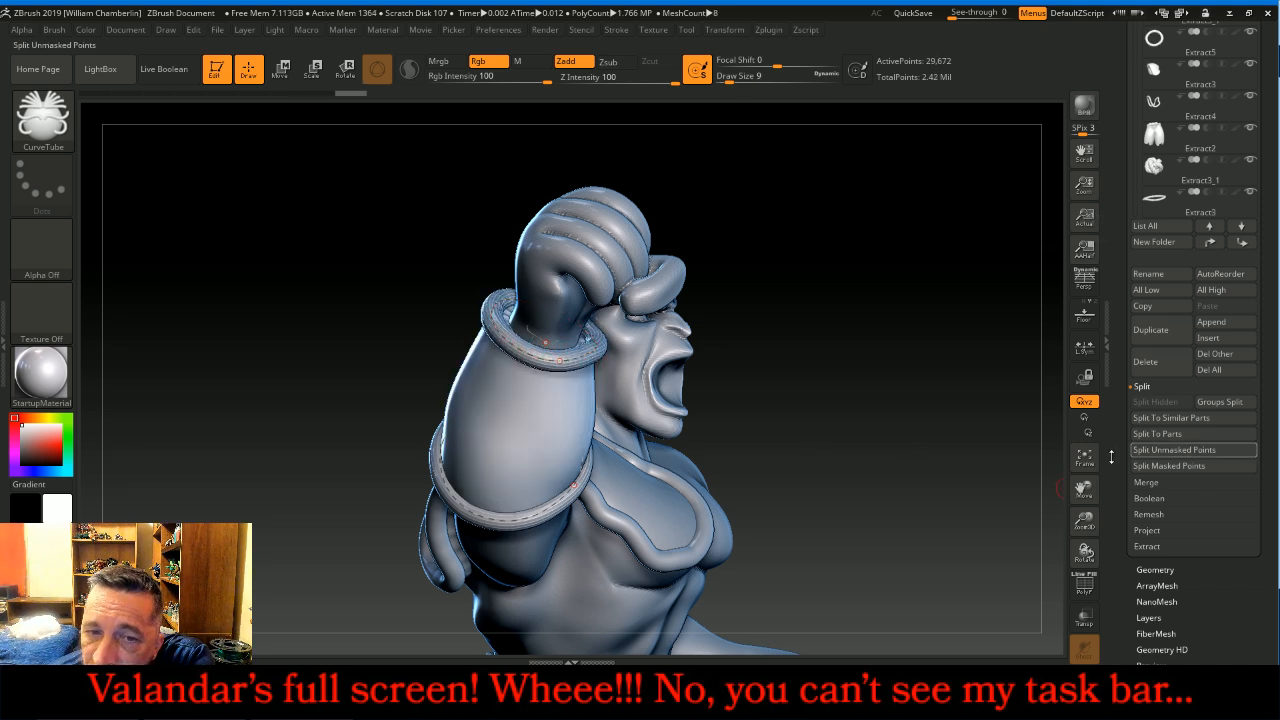
pyautogui.moveTo(1000, 492); pyautogui.dragTo(795, 446)
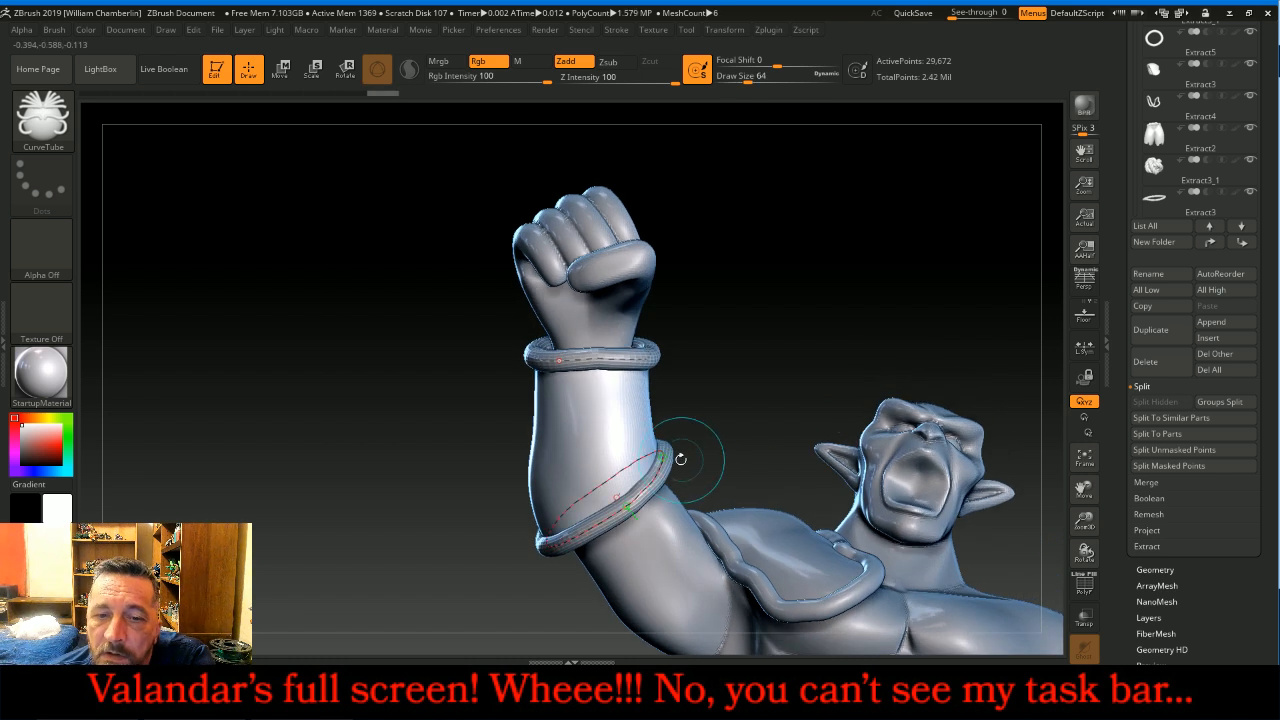
pyautogui.press('[')
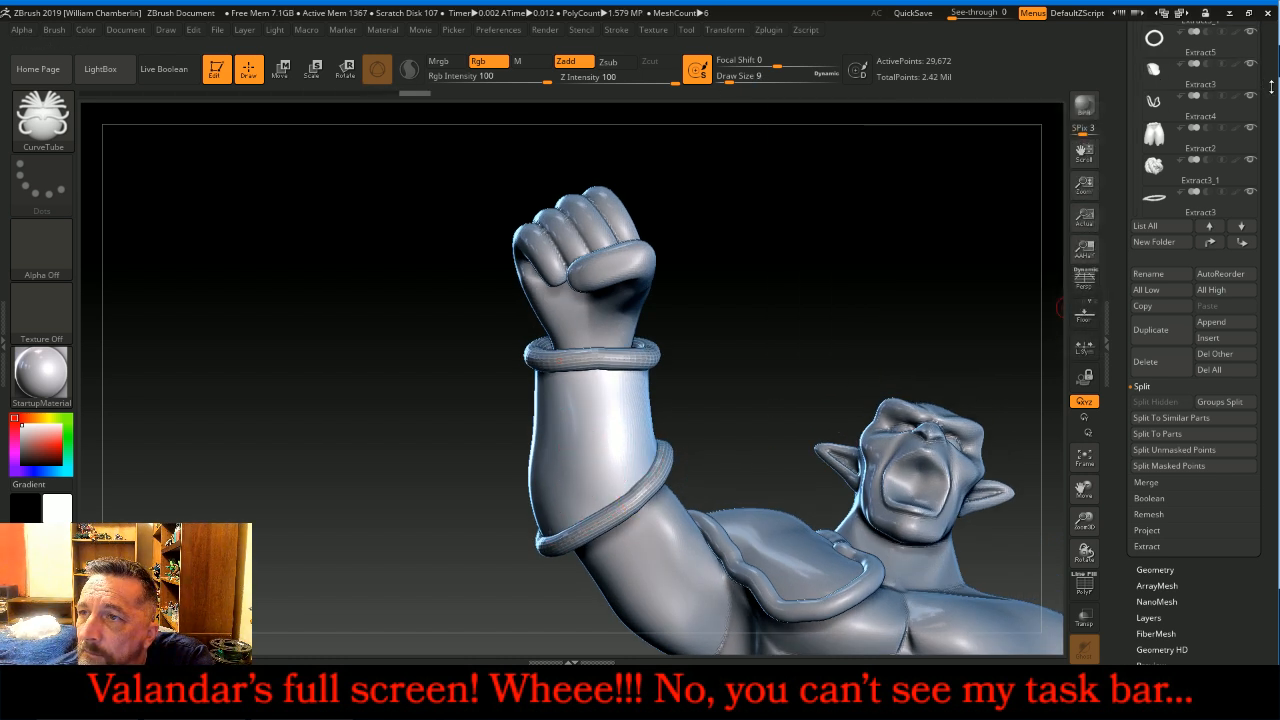
# Step: Select the wrist tube subtool Extract5_1 and merge it down with the elbow-side tube subtool Extract5
pyautogui.moveTo(1273, 54); pyautogui.dragTo(1274, 153)
pyautogui.click(1156, 104)
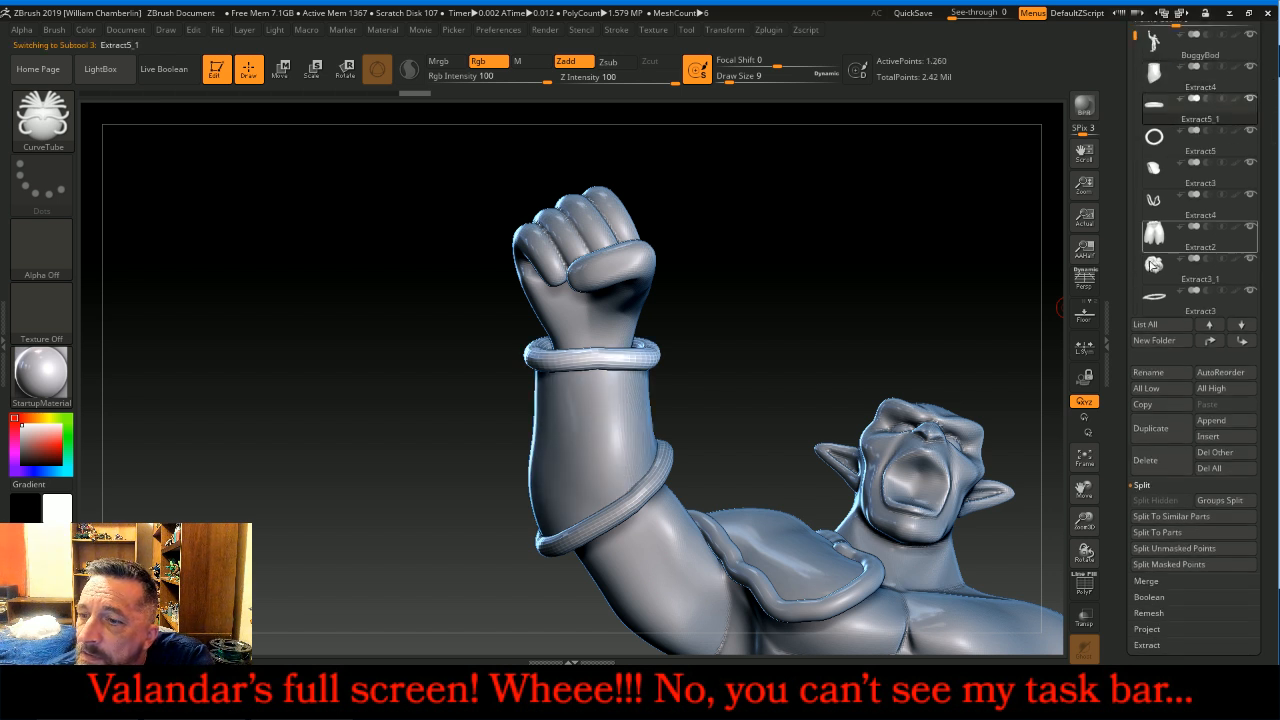
pyautogui.click(1167, 582)
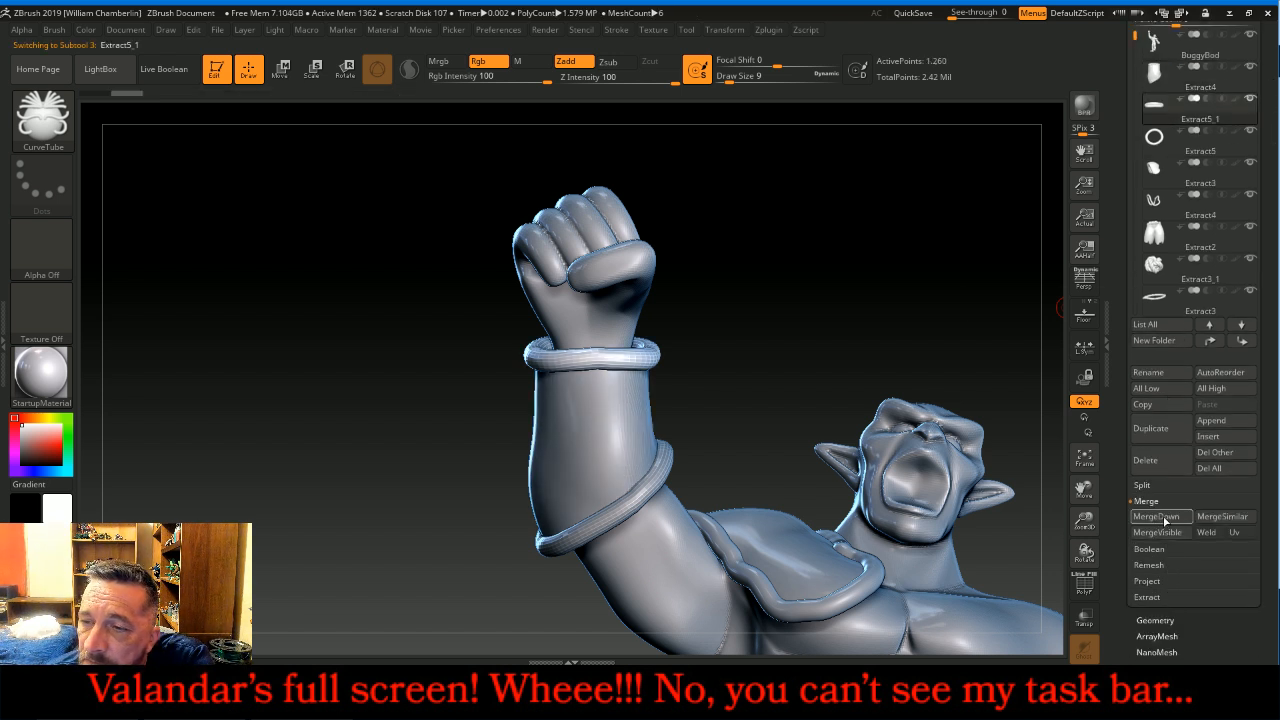
pyautogui.click(1163, 517)
pyautogui.click(1133, 546)
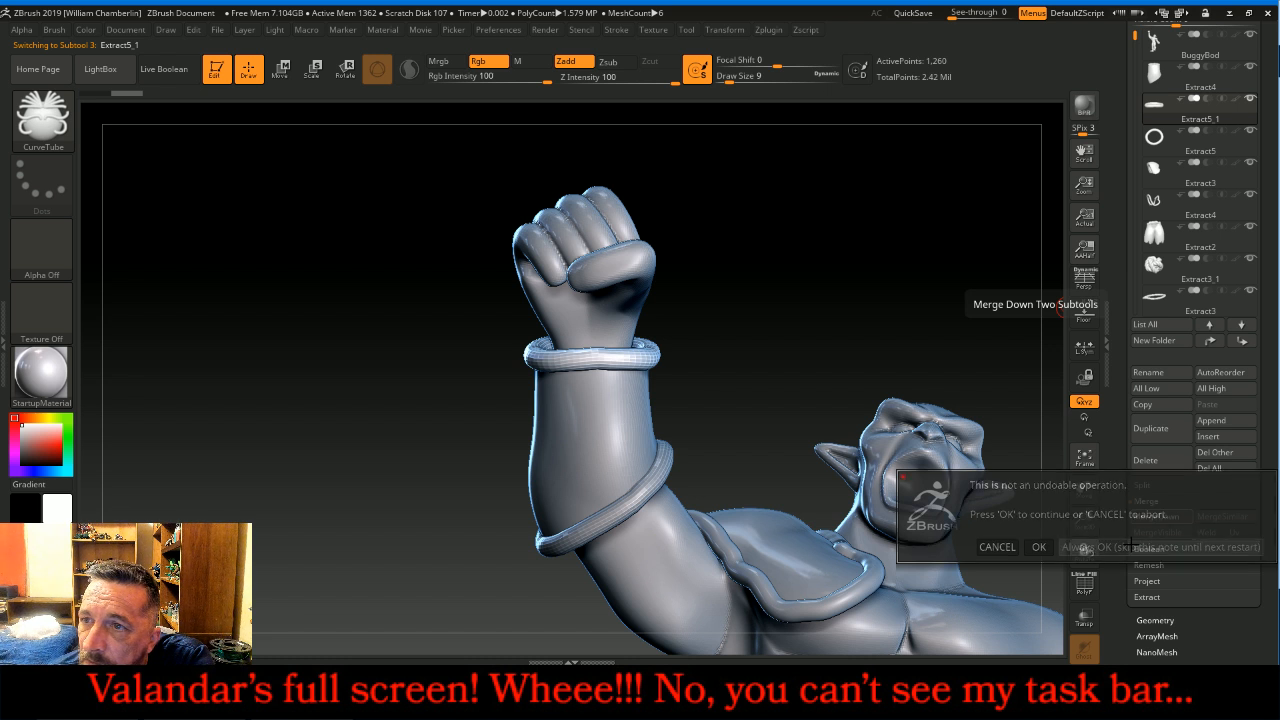
# Step: Subdivide the merged bracer trim tubes twice and delete their lower subdivision levels
pyautogui.click(1155, 620)
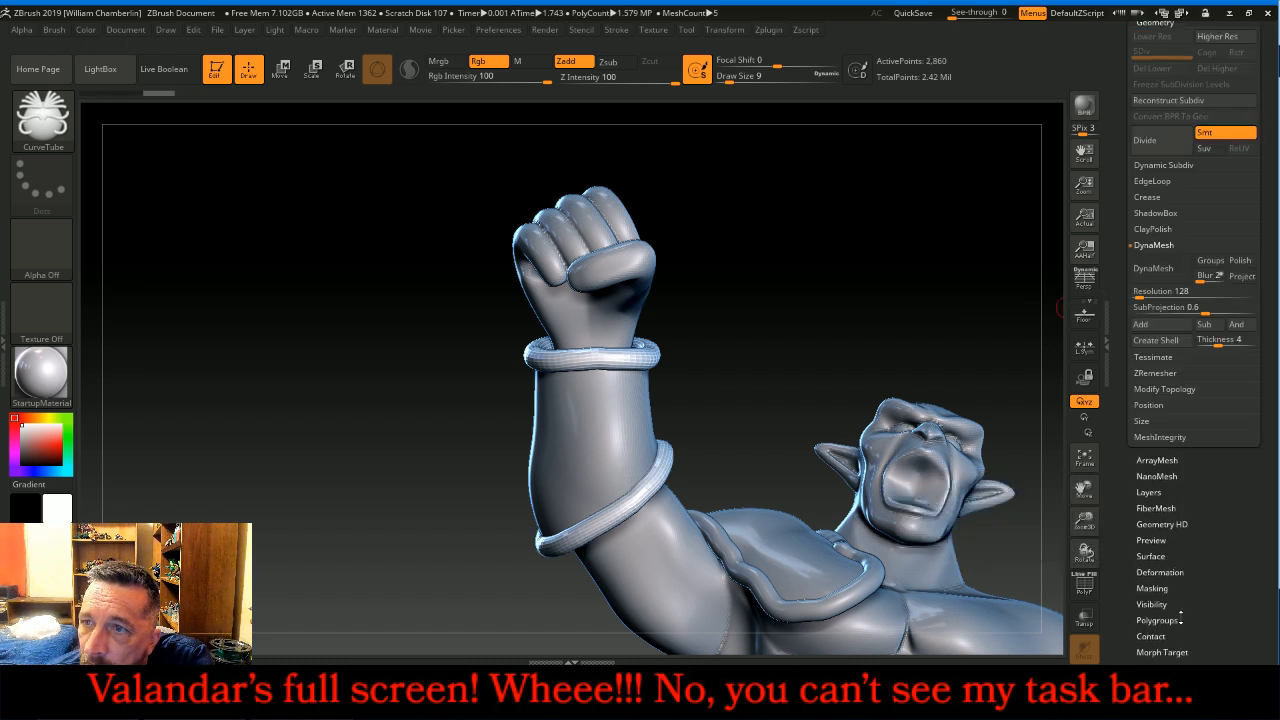
pyautogui.click(1155, 141)
pyautogui.click(1155, 141)
pyautogui.click(1156, 72)
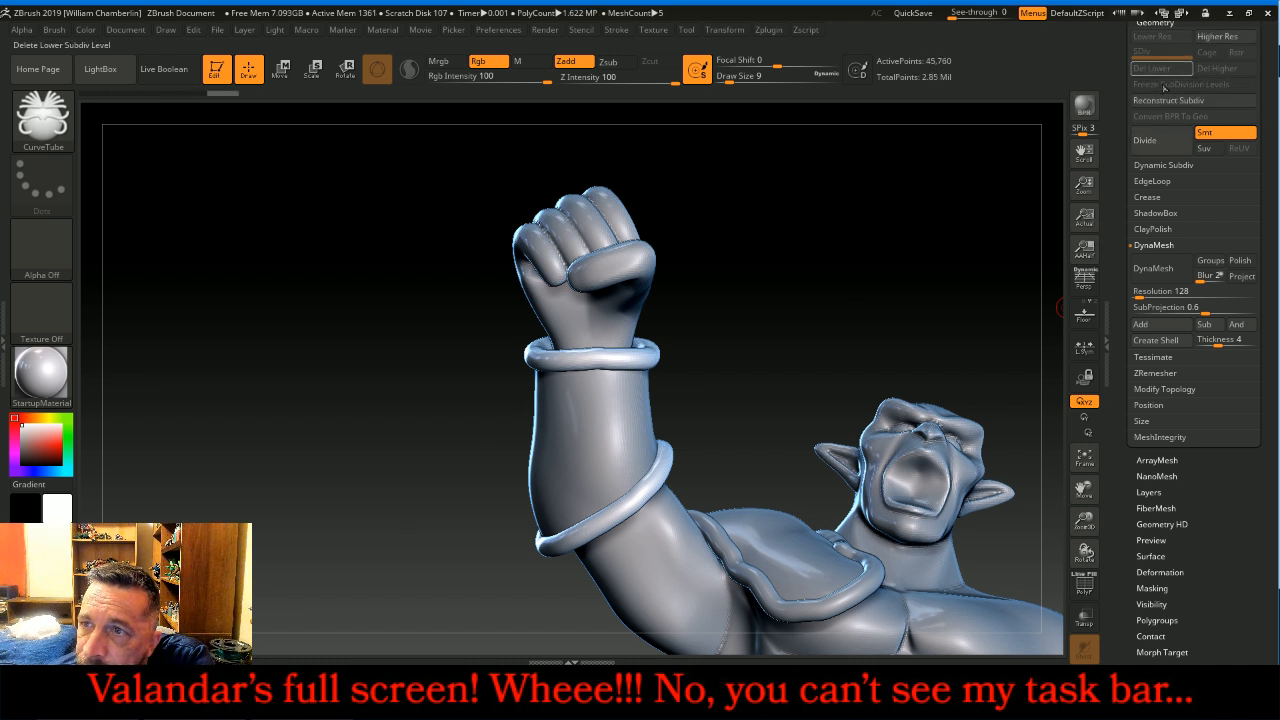
# Step: Move the bracer trim subtool below Extract3 and merge it down with the shoulder pad's trim subtool
pyautogui.scroll(5, 1262, 232)
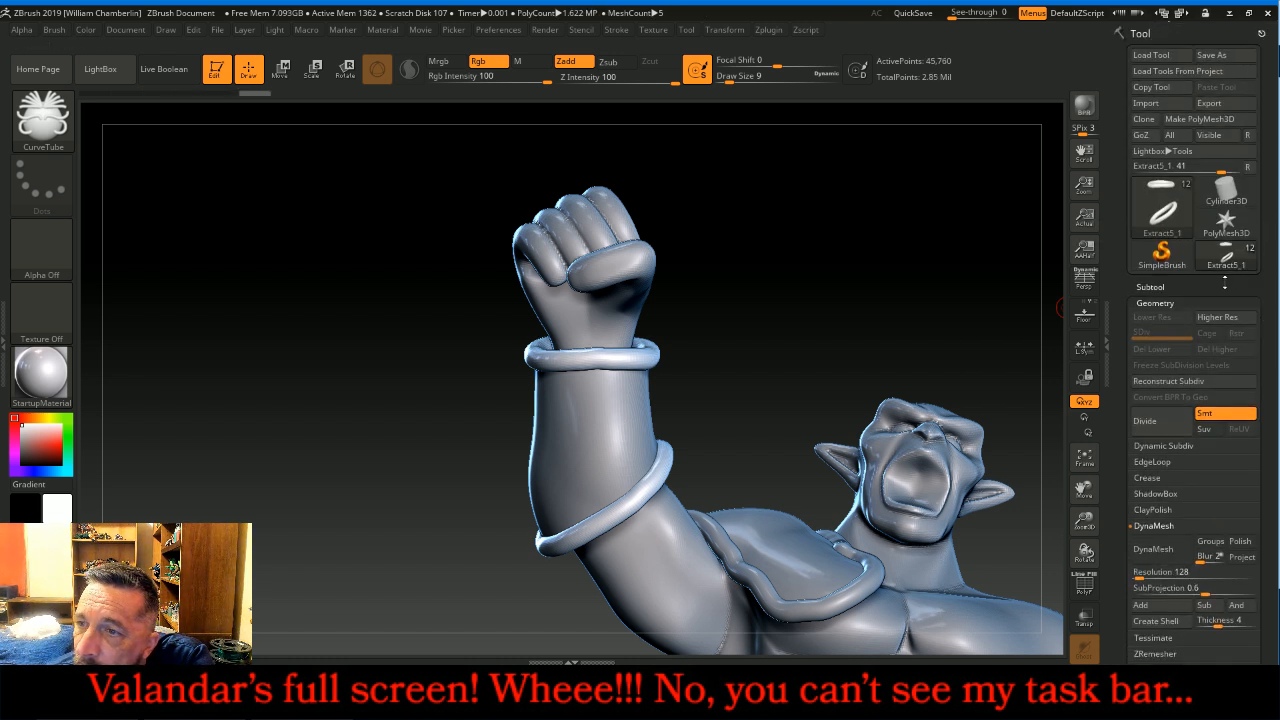
pyautogui.click(1150, 286)
pyautogui.scroll(-3, 1278, 408)
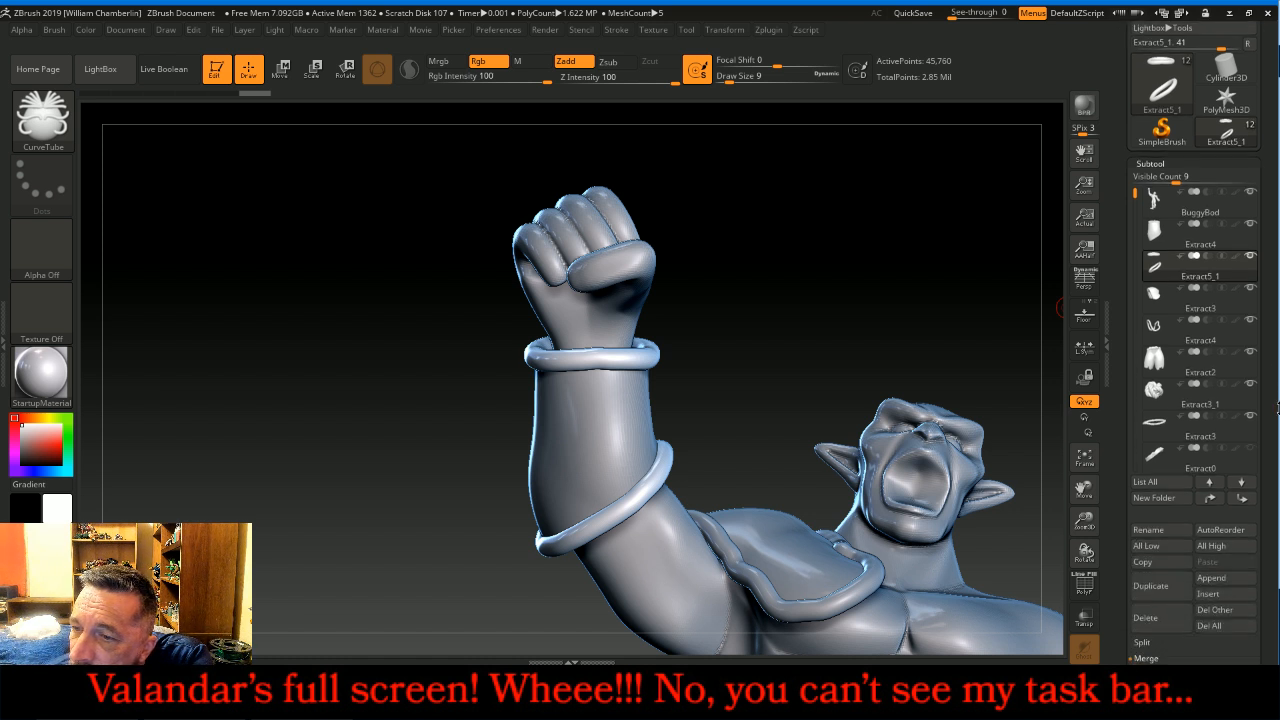
pyautogui.click(1242, 499)
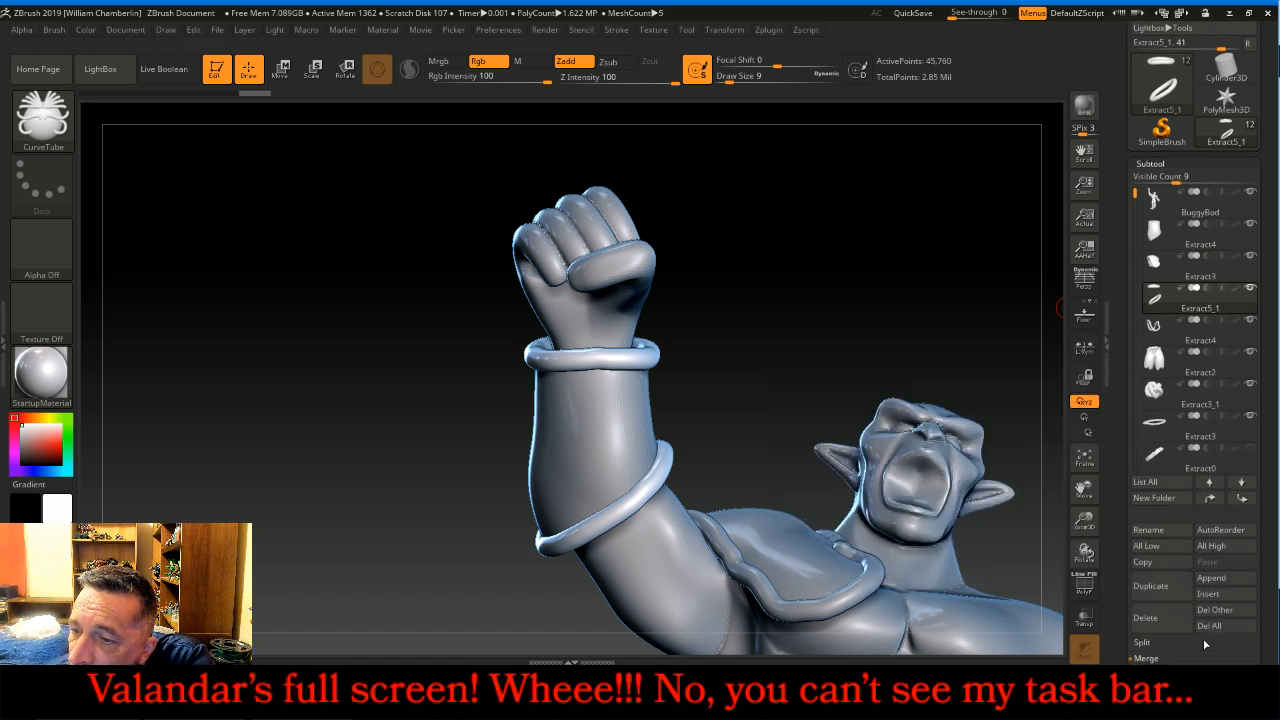
pyautogui.scroll(-2, 1275, 598)
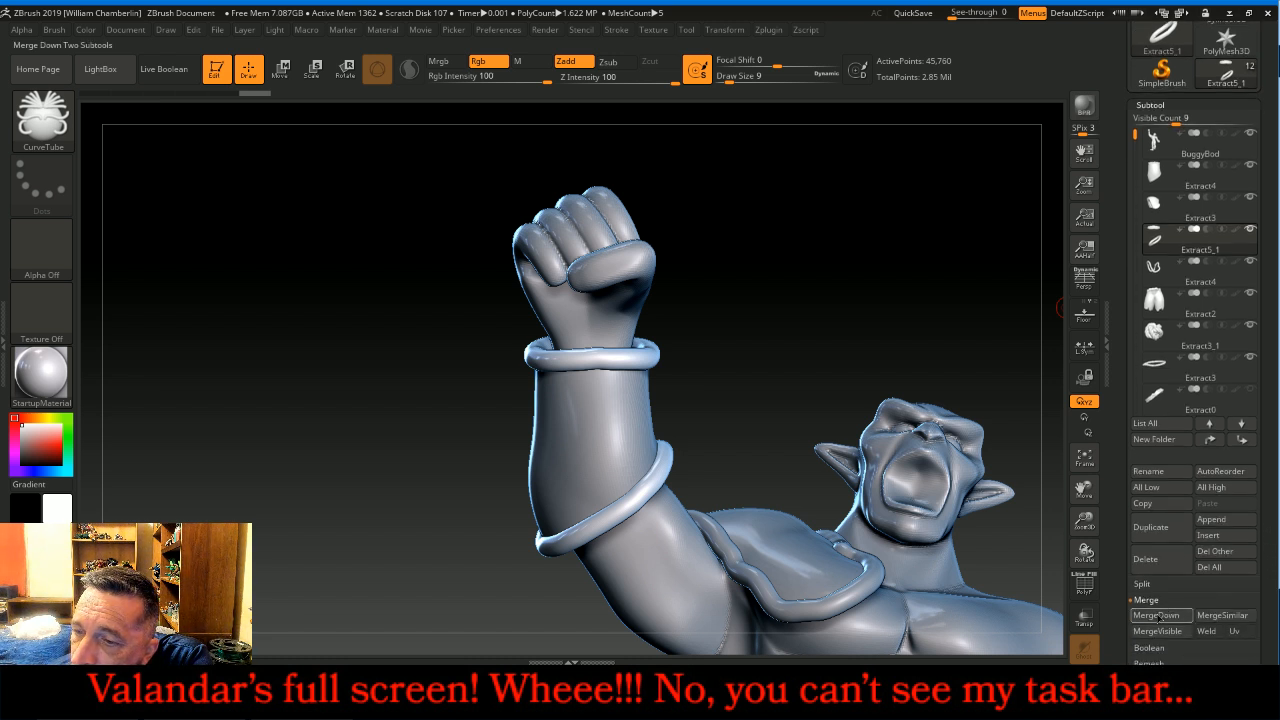
pyautogui.click(1157, 616)
# Step: Select the rope knot subtool Extract3_1 and merge it down with the rope belt subtool Extract3
pyautogui.click(1166, 303)
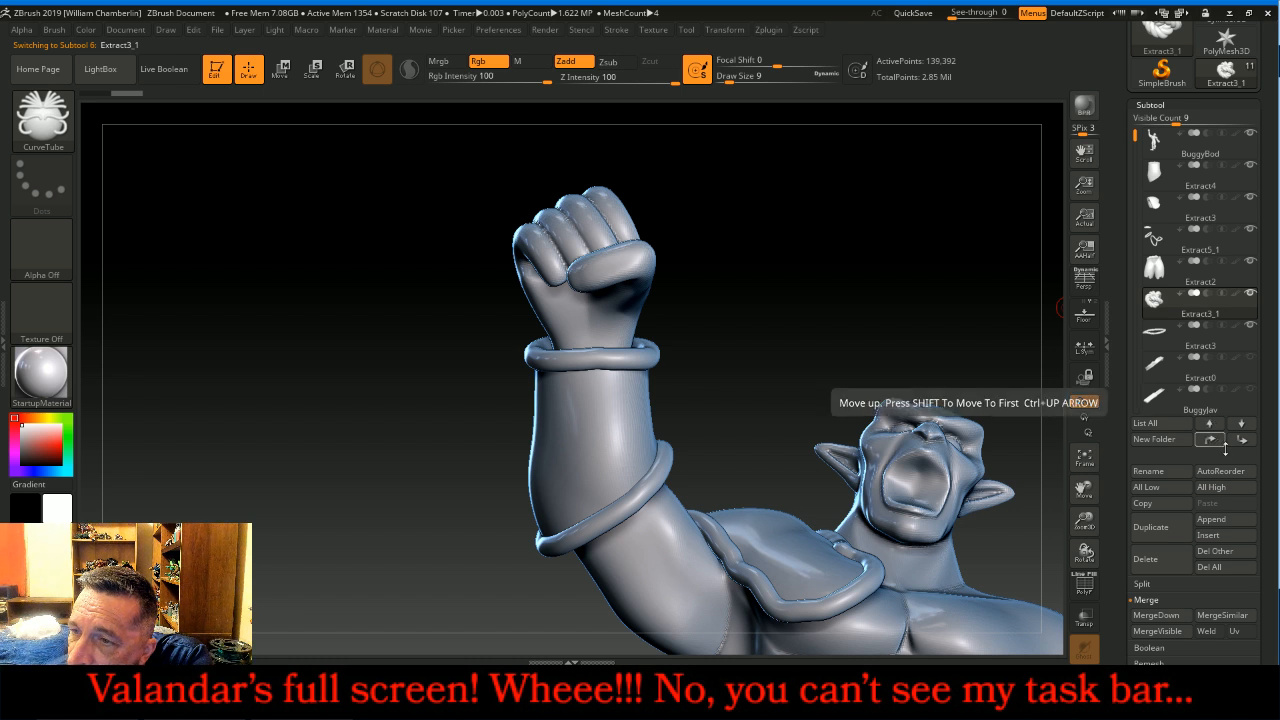
pyautogui.click(1156, 615)
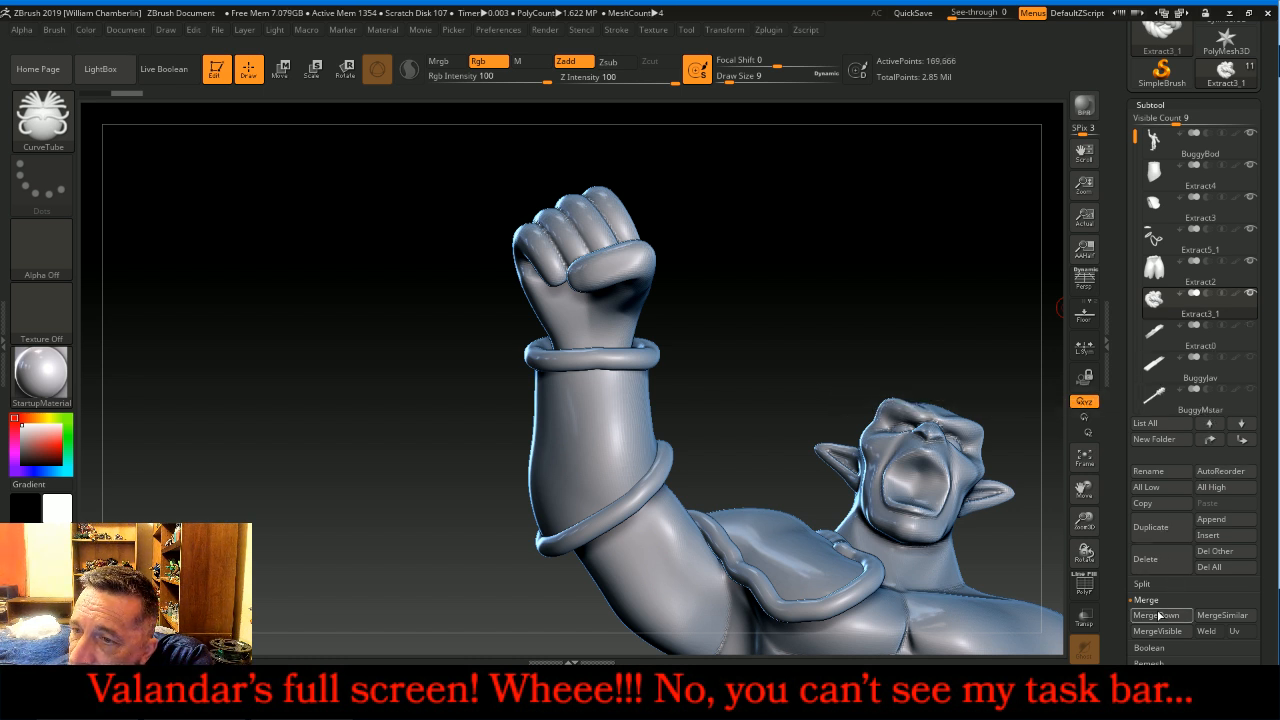
pyautogui.click(1085, 460)
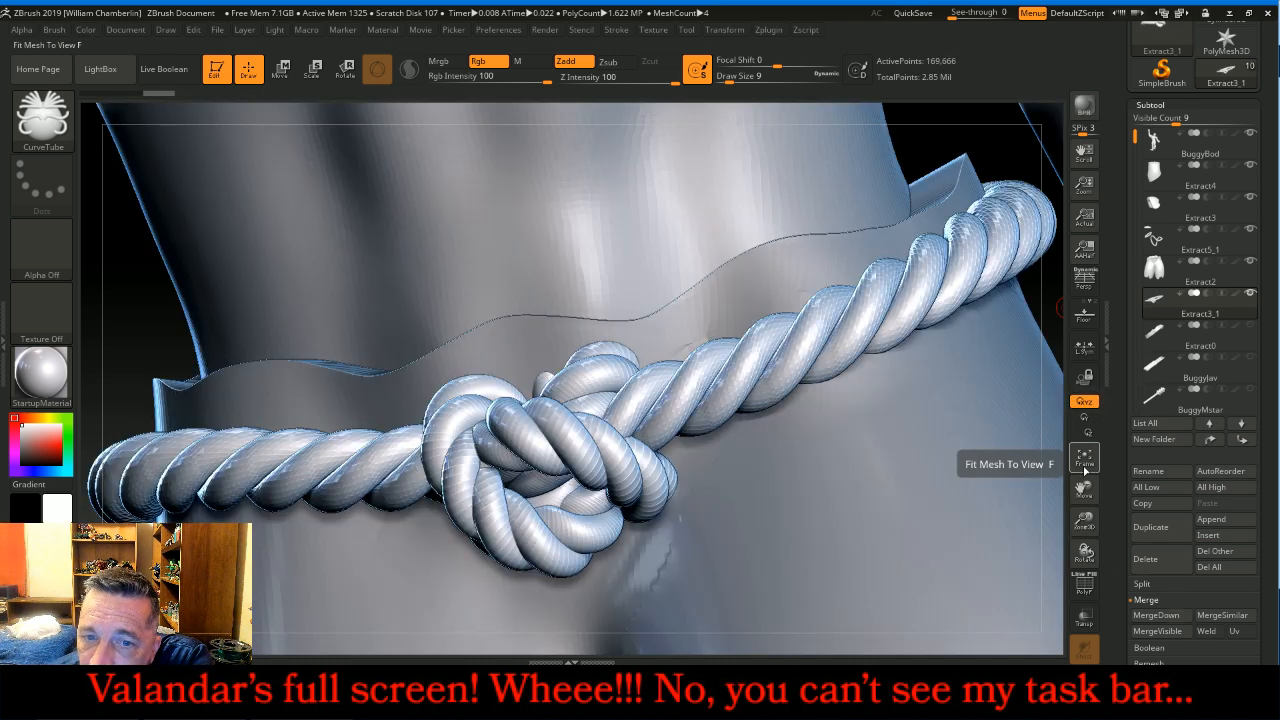
# Step: Subdivide the merged rope belt and knot once and delete the lower subdivision level
pyautogui.moveTo(1217, 275)
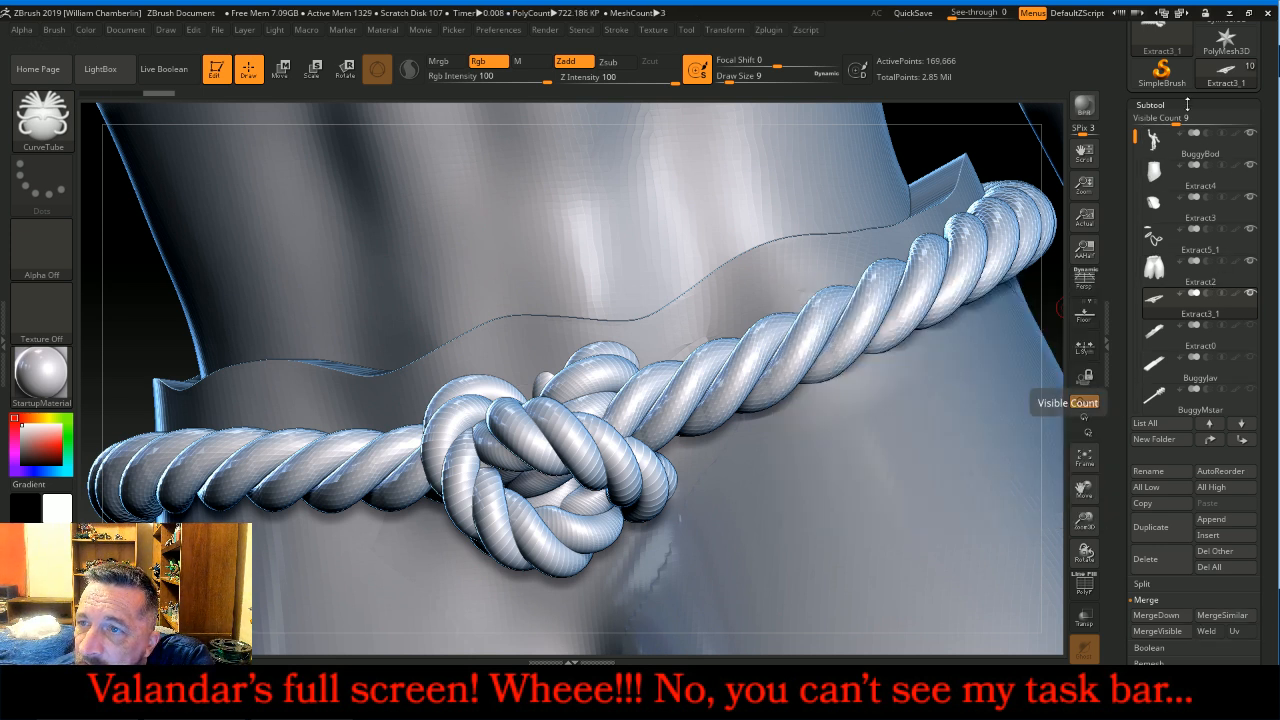
pyautogui.click(1168, 106)
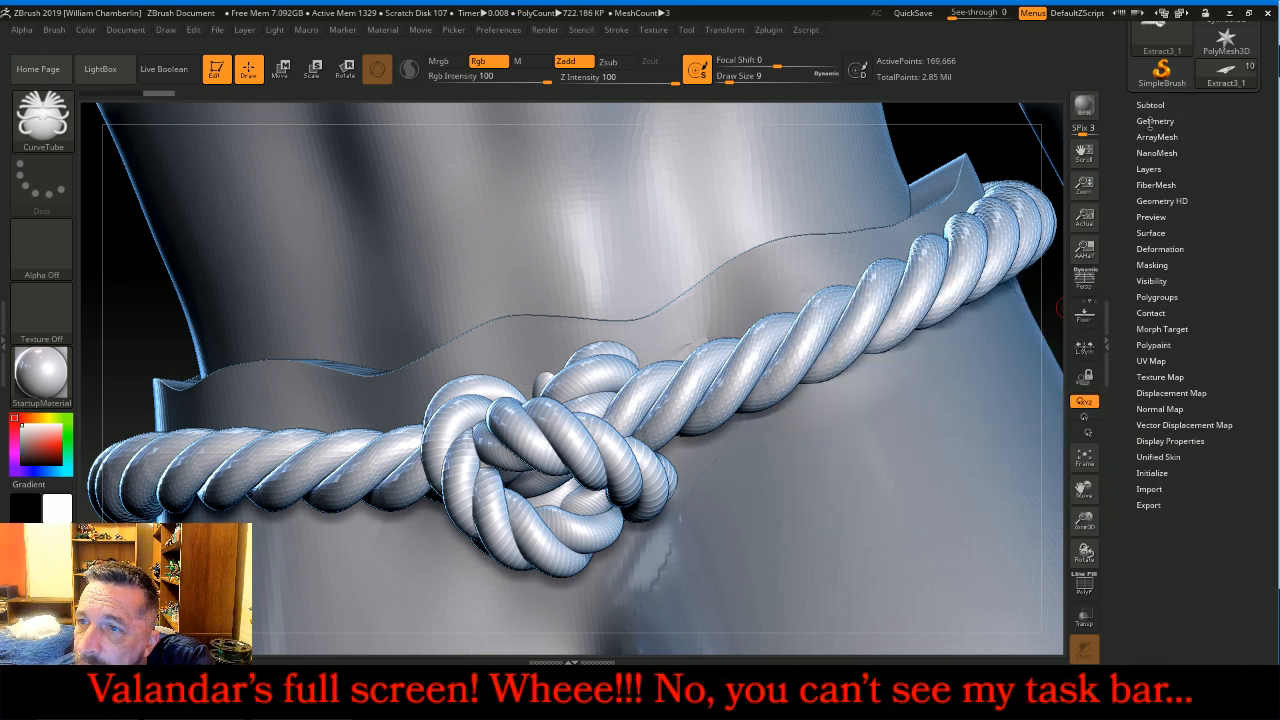
pyautogui.click(1155, 121)
pyautogui.click(1151, 241)
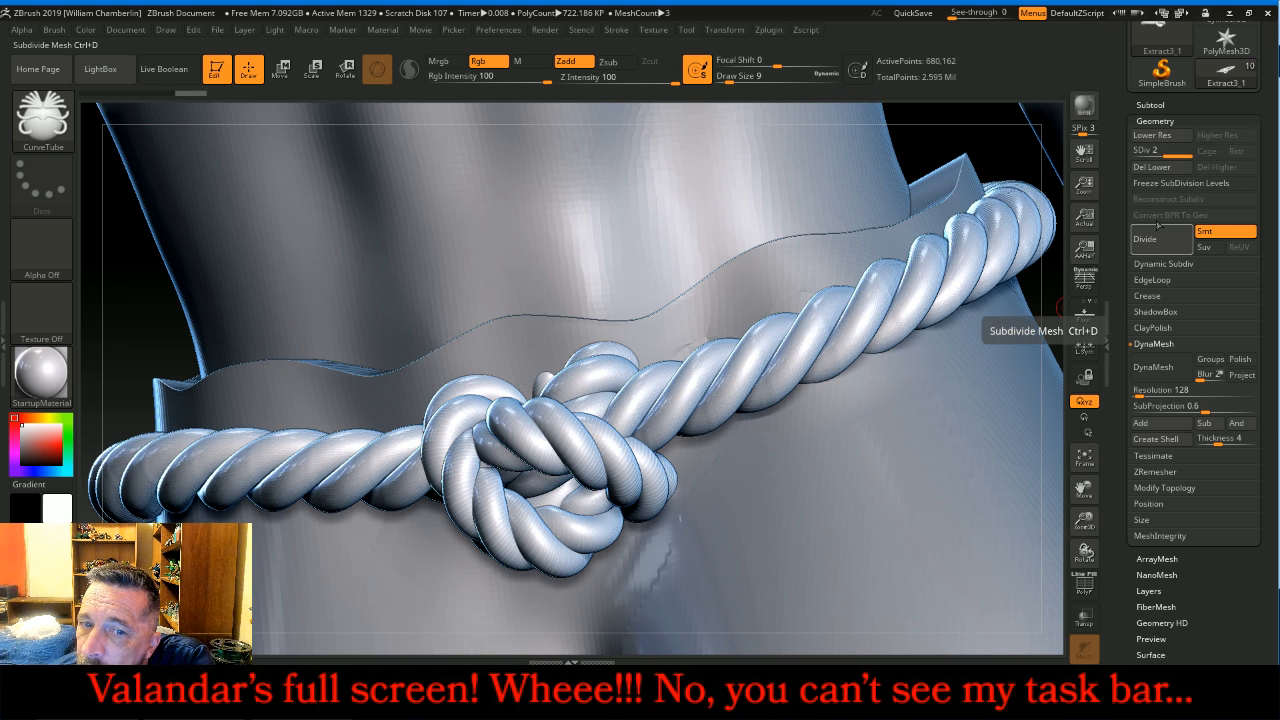
pyautogui.click(1162, 167)
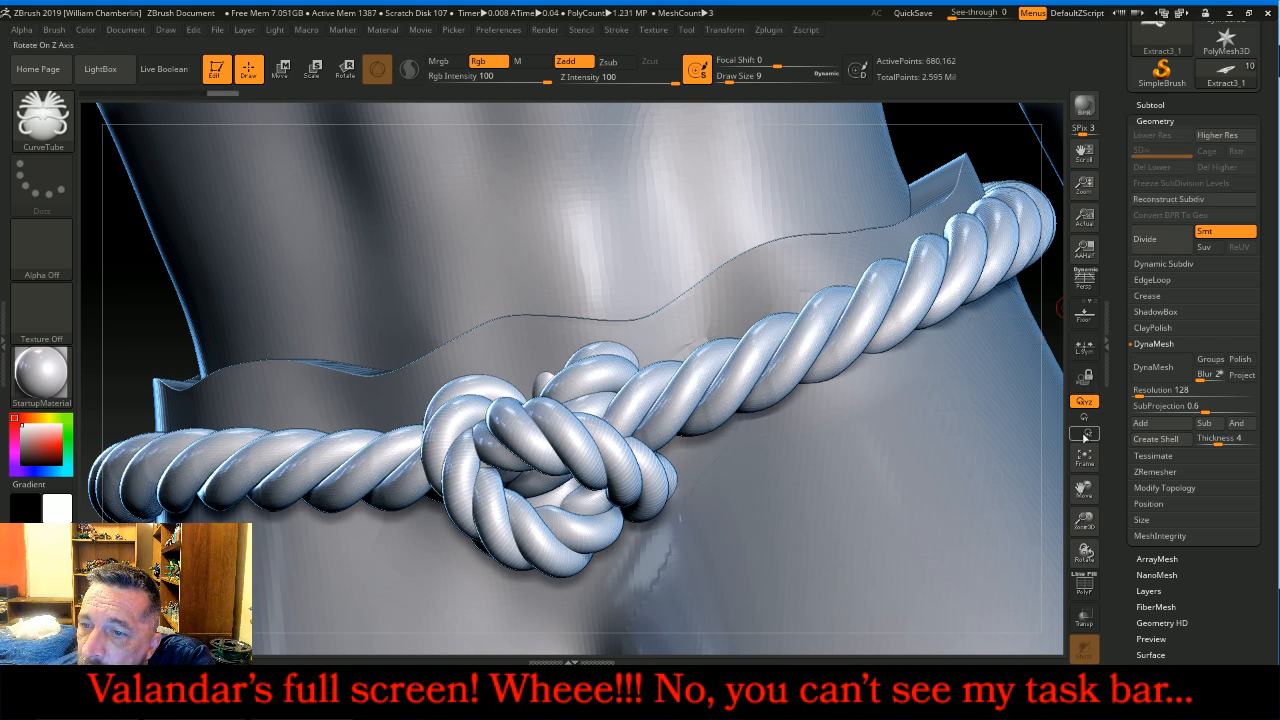
# Step: Examine the whole figure and switch to the Firefox live chat window to read the viewers' messages
pyautogui.click(1084, 457)
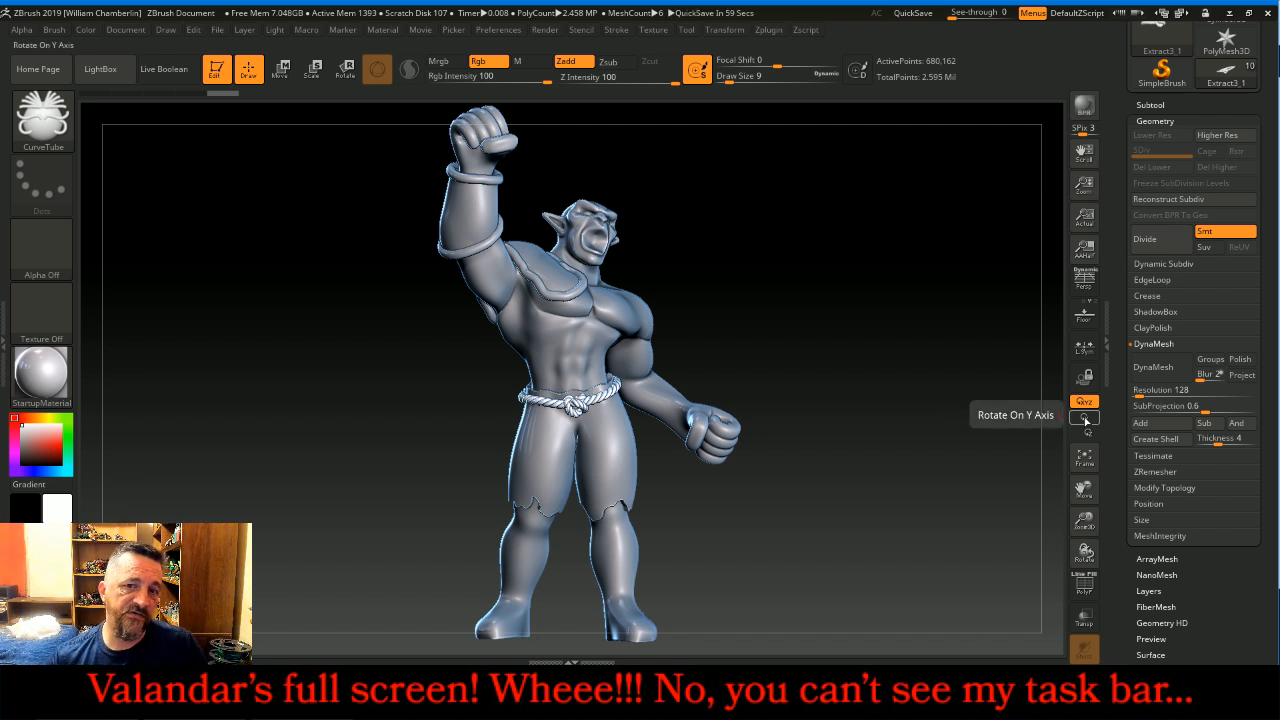
pyautogui.moveTo(1022, 358); pyautogui.dragTo(969, 344)
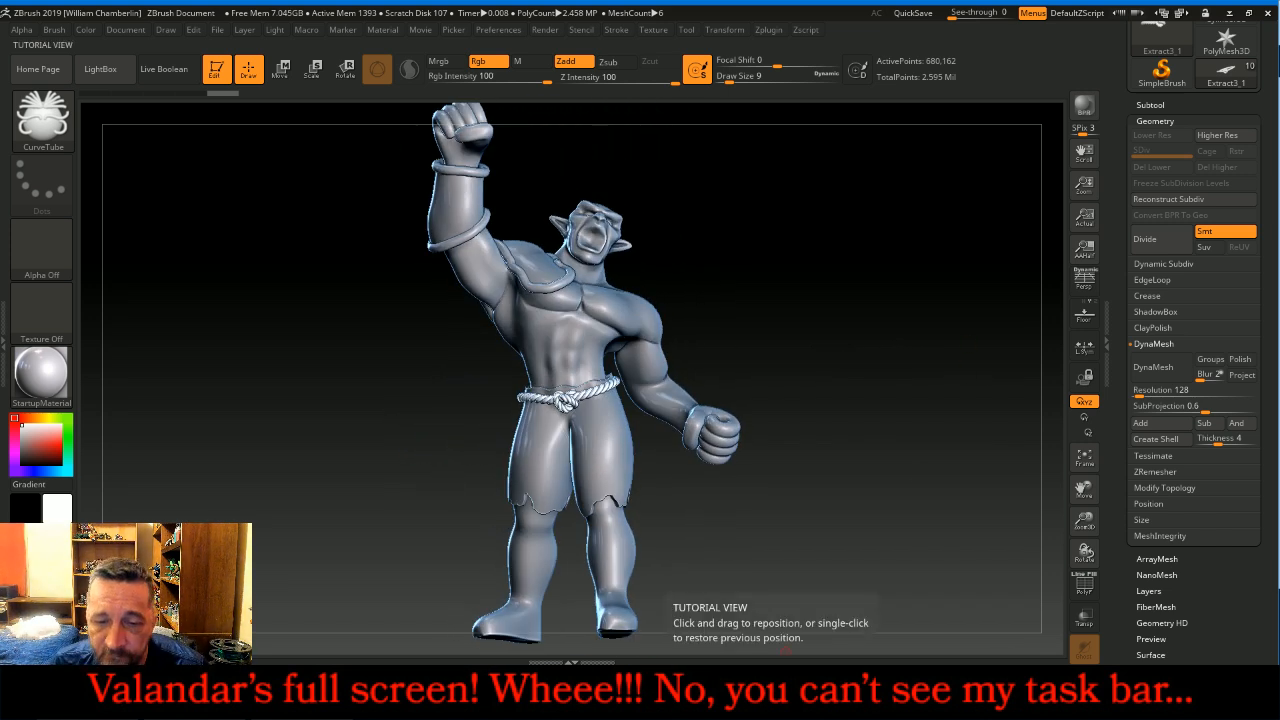
pyautogui.moveTo(445, 708)
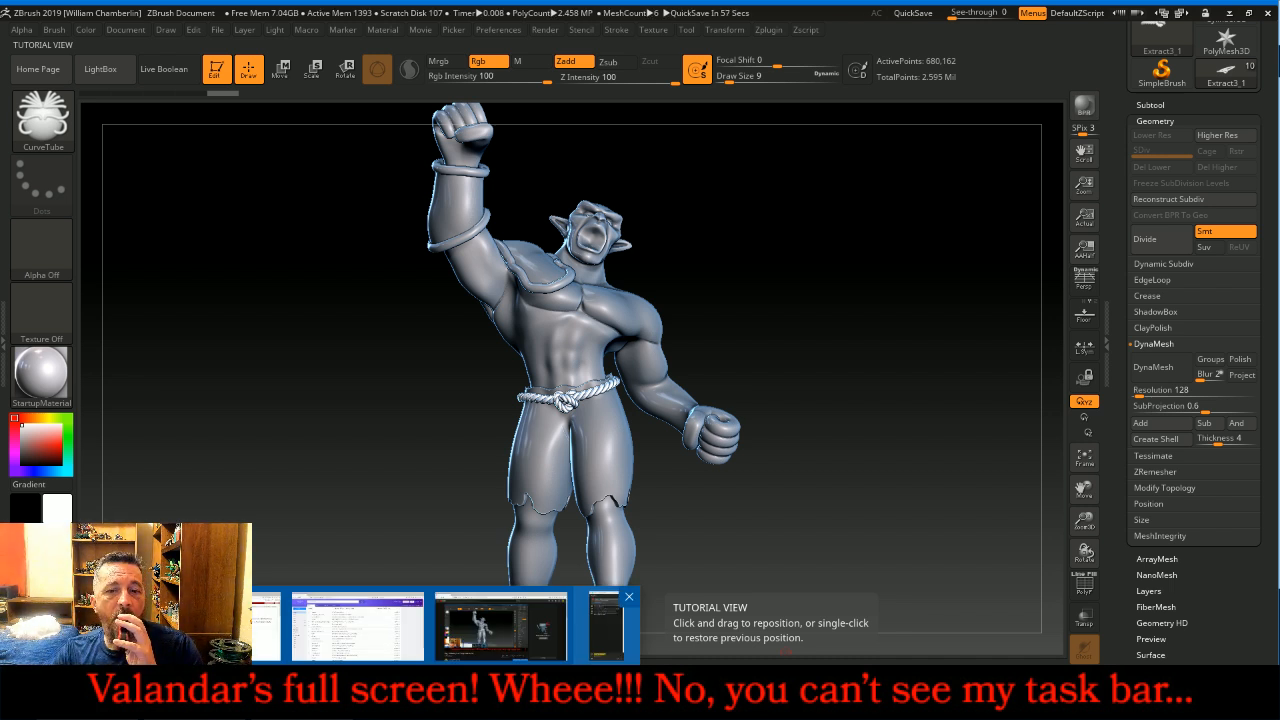
pyautogui.click(606, 628)
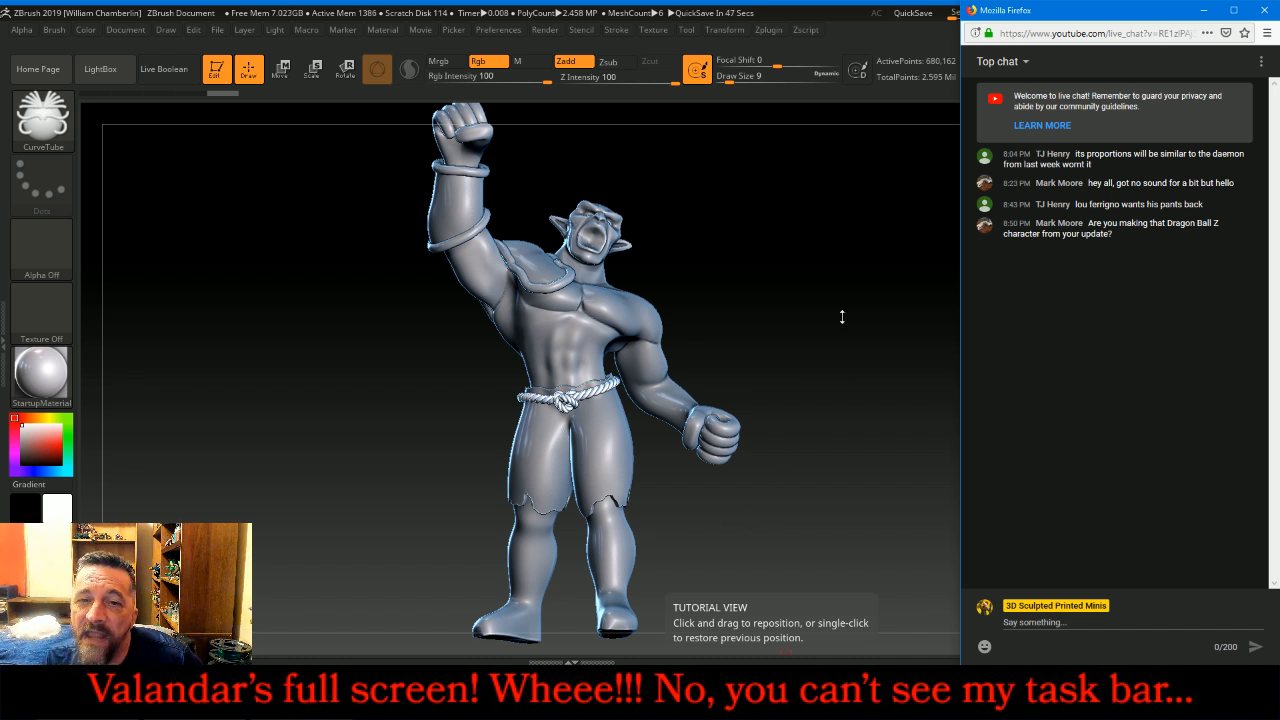
# Step: Select the BuggyBod subtool and mask a horizontal band around the middle of the figure's left calf
pyautogui.moveTo(850, 282); pyautogui.dragTo(931, 320)
pyautogui.moveTo(868, 355); pyautogui.dragTo(870, 289)
pyautogui.moveTo(1084, 490); pyautogui.dragTo(1090, 432)
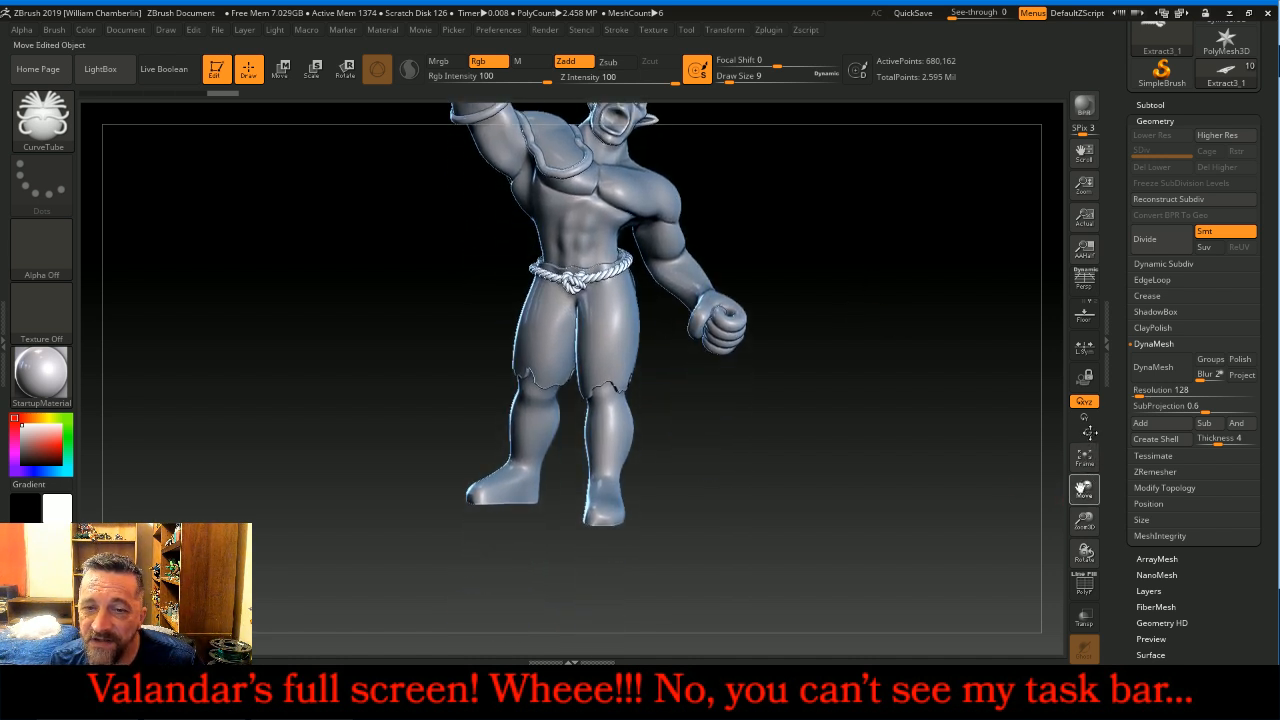
pyautogui.moveTo(1084, 521); pyautogui.dragTo(1086, 550)
pyautogui.moveTo(1084, 488); pyautogui.dragTo(1078, 348)
pyautogui.press('ctrl')
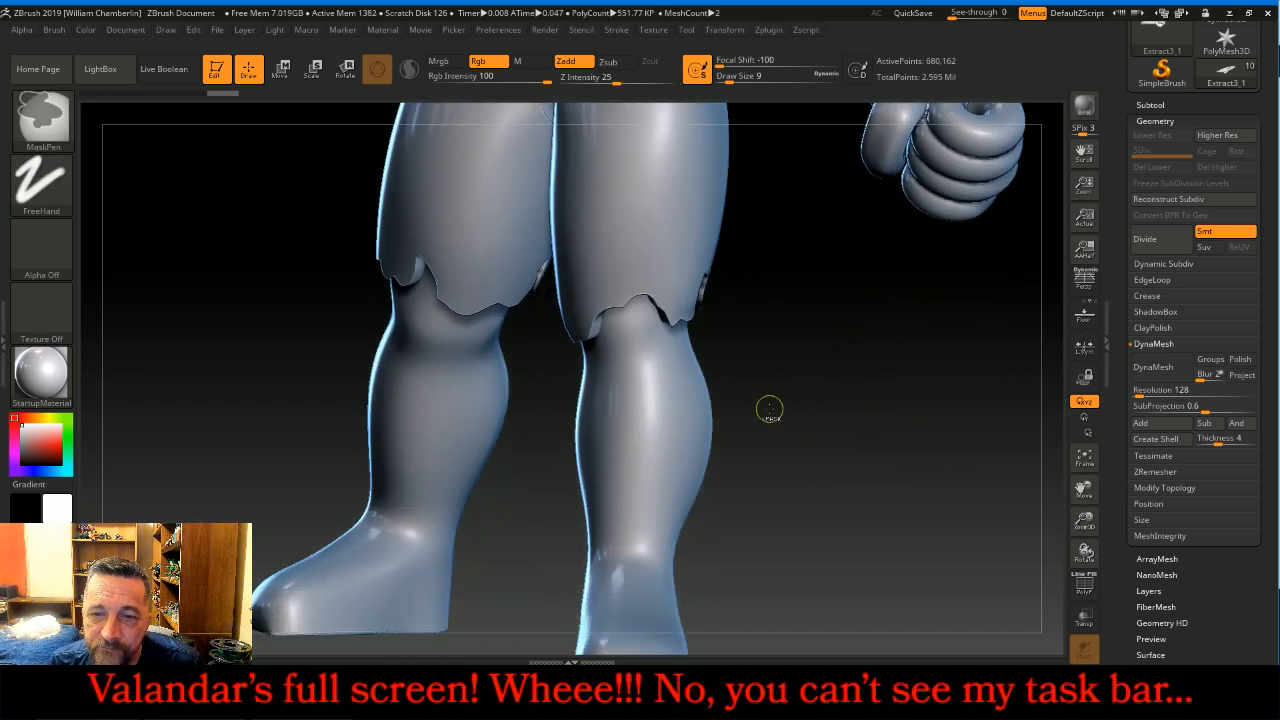
pyautogui.keyDown('ctrl'); pyautogui.moveTo(763, 403); pyautogui.dragTo(534, 536); pyautogui.keyUp('ctrl')
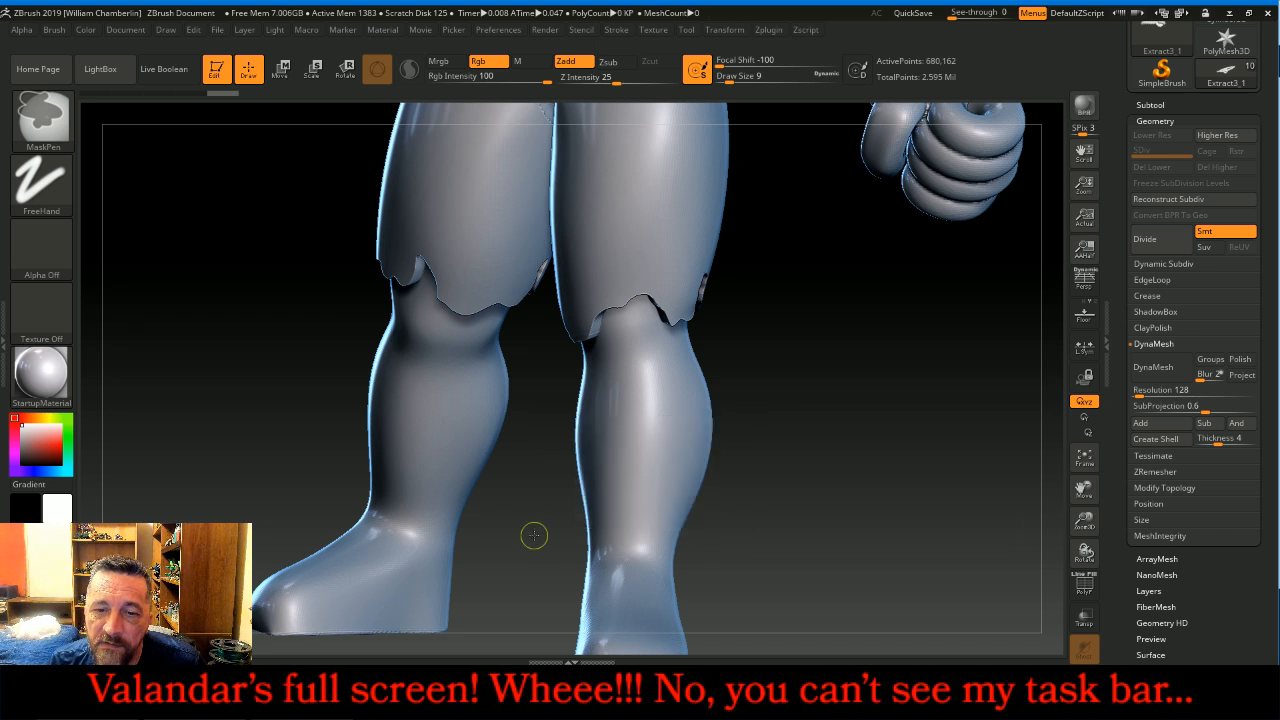
pyautogui.click(1189, 104)
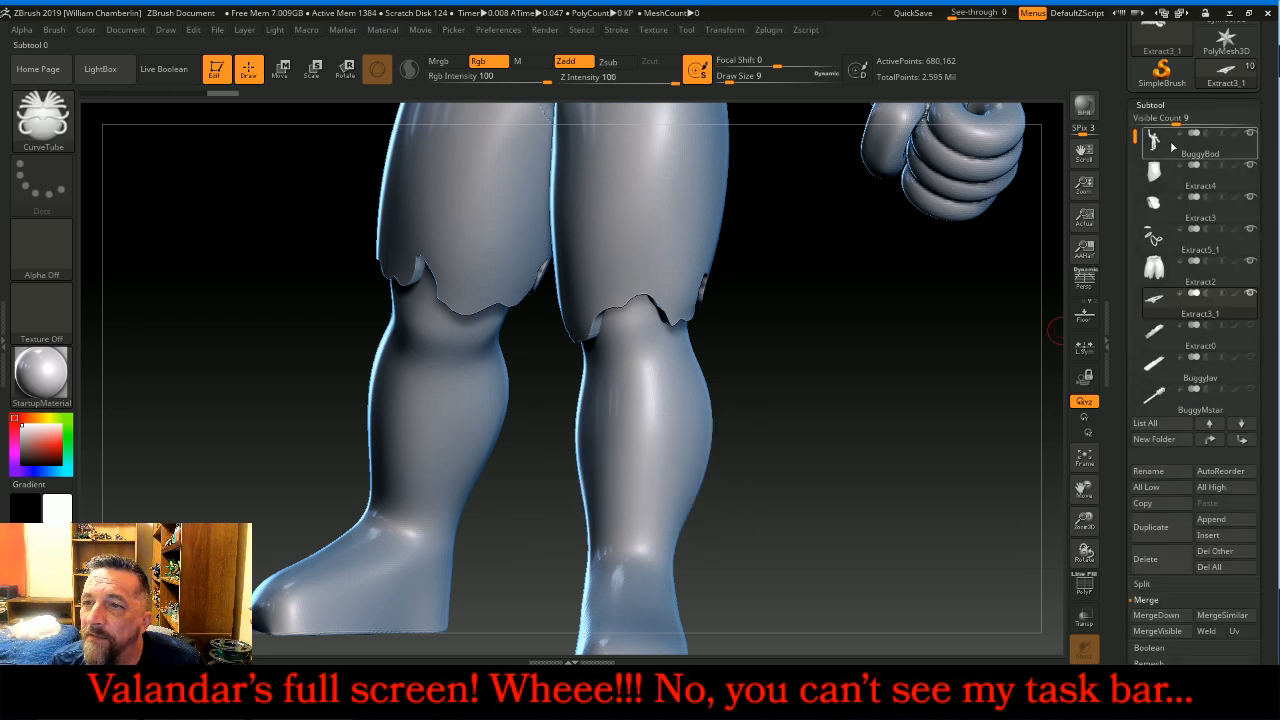
pyautogui.click(1175, 148)
pyautogui.keyDown('ctrl'); pyautogui.moveTo(738, 422); pyautogui.dragTo(540, 535); pyautogui.keyUp('ctrl')
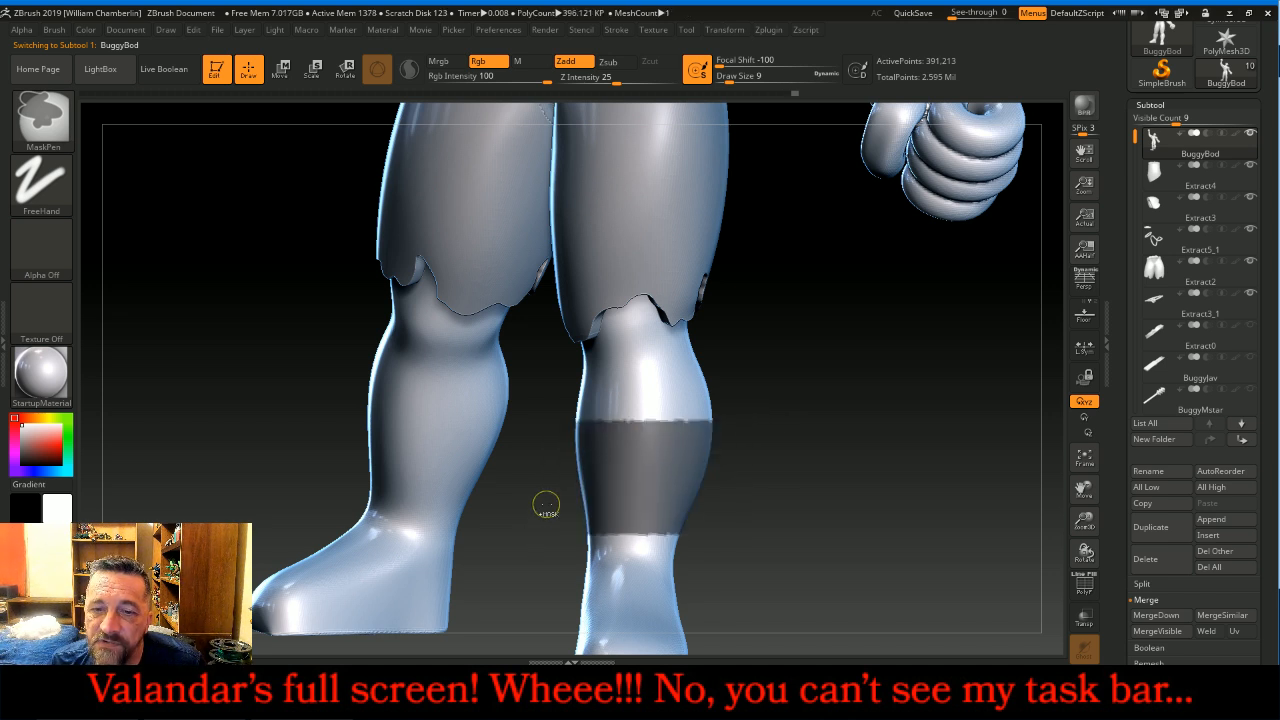
# Step: Mask a matching band around the middle of the figure's right calf
pyautogui.moveTo(826, 517)
pyautogui.mouseDown()
pyautogui.moveTo(894, 509)
pyautogui.moveTo(958, 390)
pyautogui.moveTo(1005, 423)
pyautogui.moveTo(929, 364)
pyautogui.moveTo(938, 393)
pyautogui.moveTo(937, 377)
pyautogui.moveTo(794, 446)
pyautogui.moveTo(763, 483)
pyautogui.moveTo(907, 462)
pyautogui.mouseUp()
pyautogui.press('ctrl')
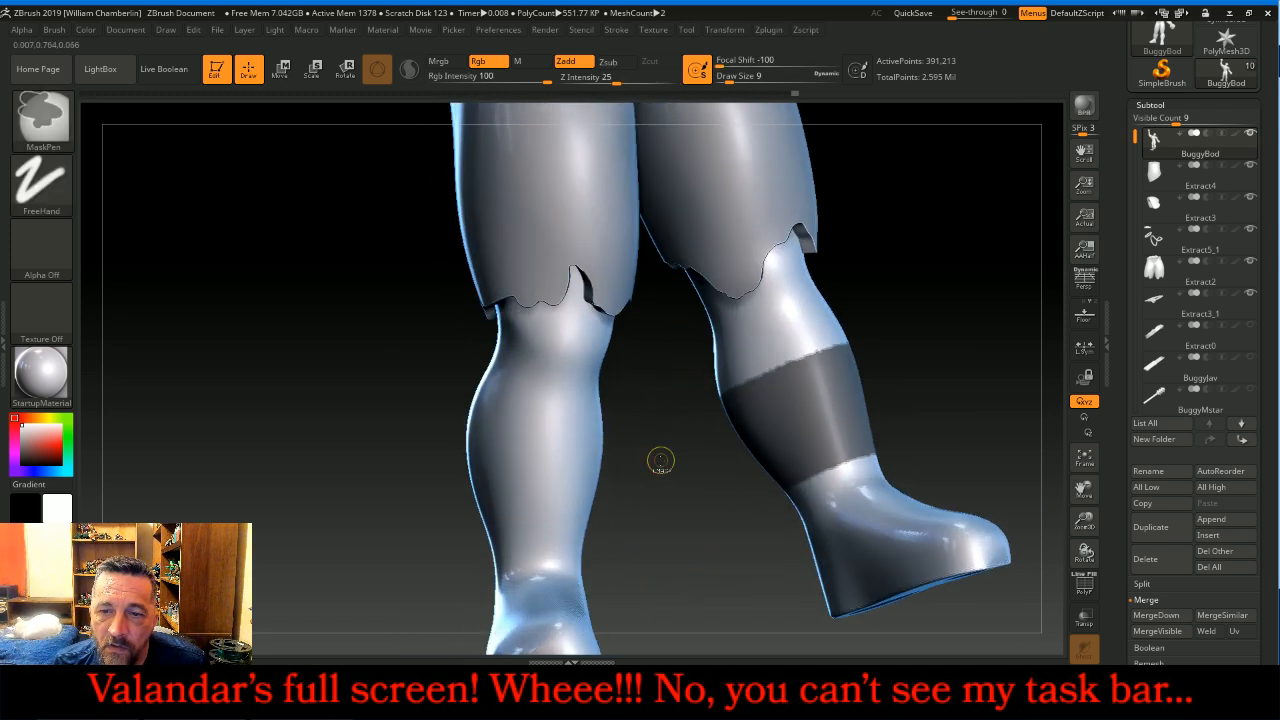
pyautogui.keyDown('ctrl'); pyautogui.moveTo(620, 422); pyautogui.dragTo(359, 533); pyautogui.keyUp('ctrl')
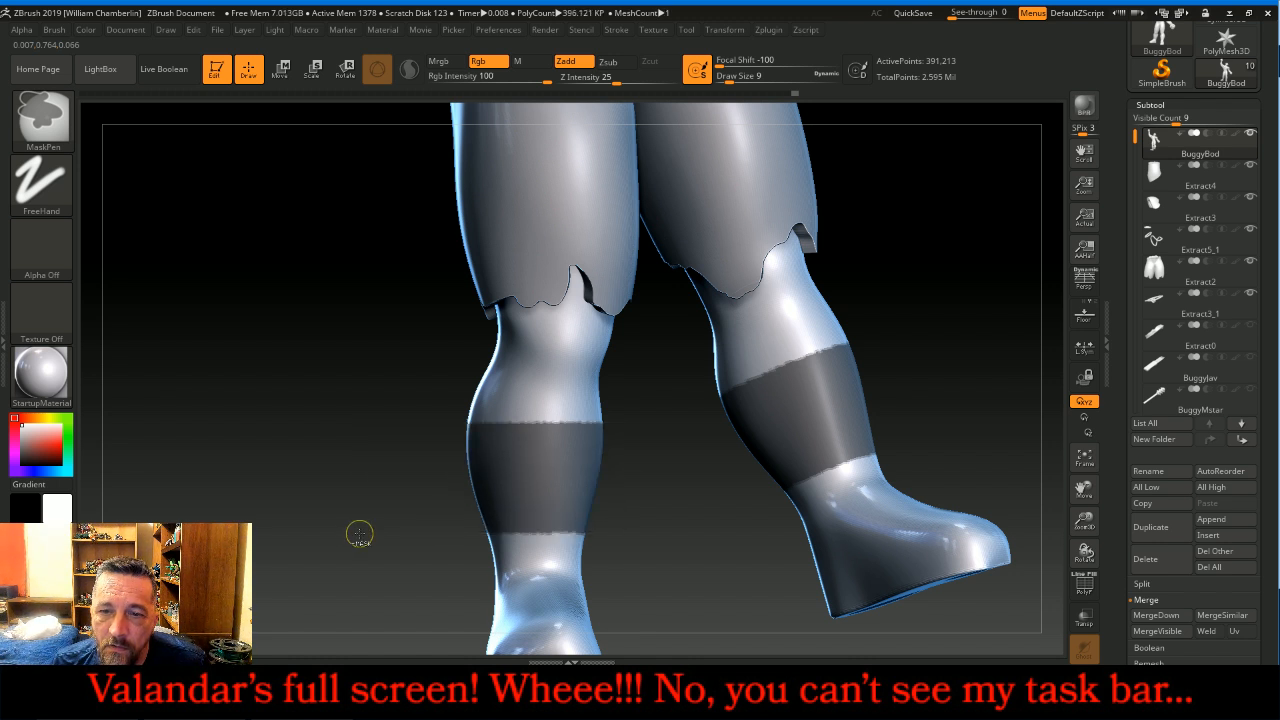
pyautogui.moveTo(975, 318); pyautogui.dragTo(949, 348)
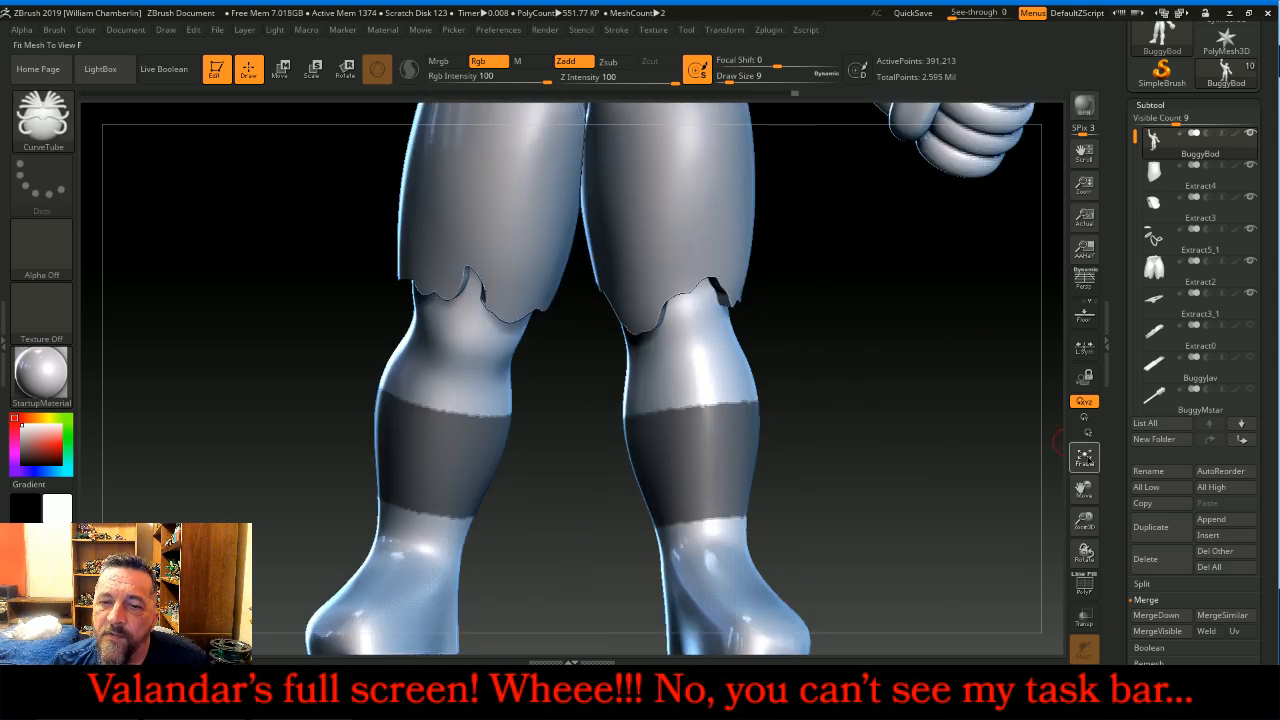
# Step: Extract the masked calf bands into a new subtool with thickness 0.025 and clear the mask on BuggyBod
pyautogui.click(1085, 458)
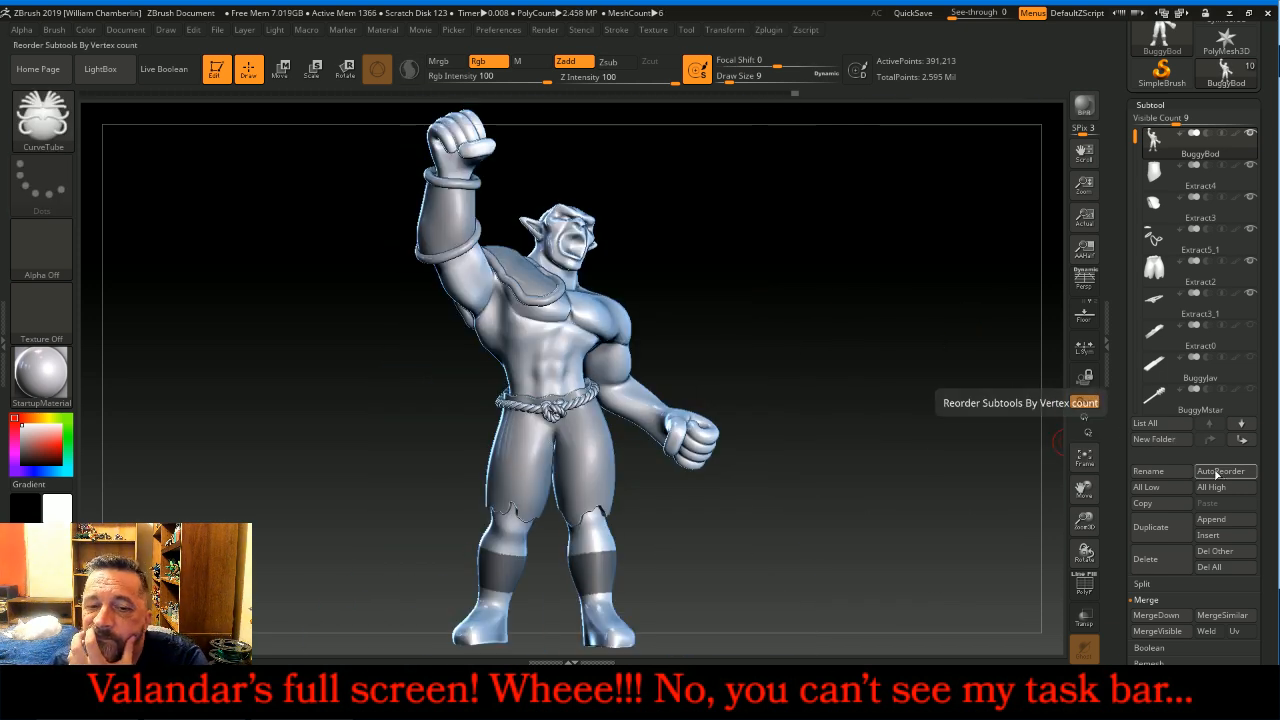
pyautogui.scroll(-5, 1192, 470)
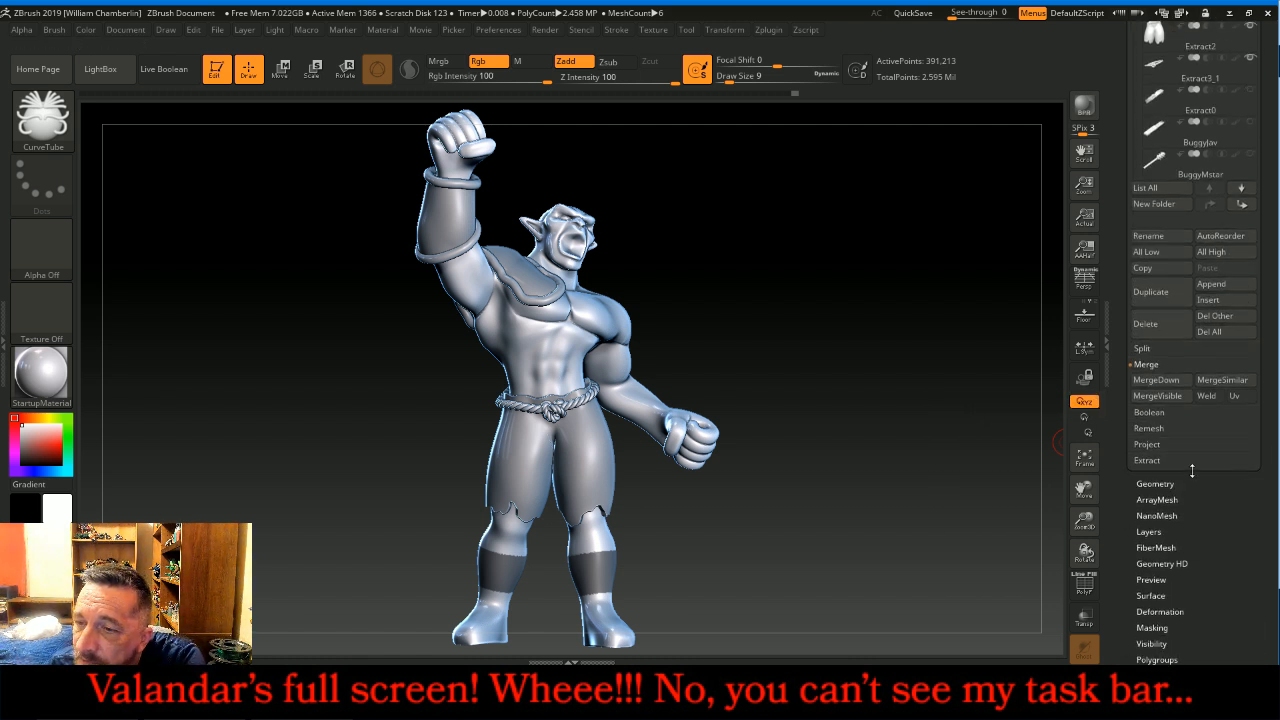
pyautogui.click(1170, 460)
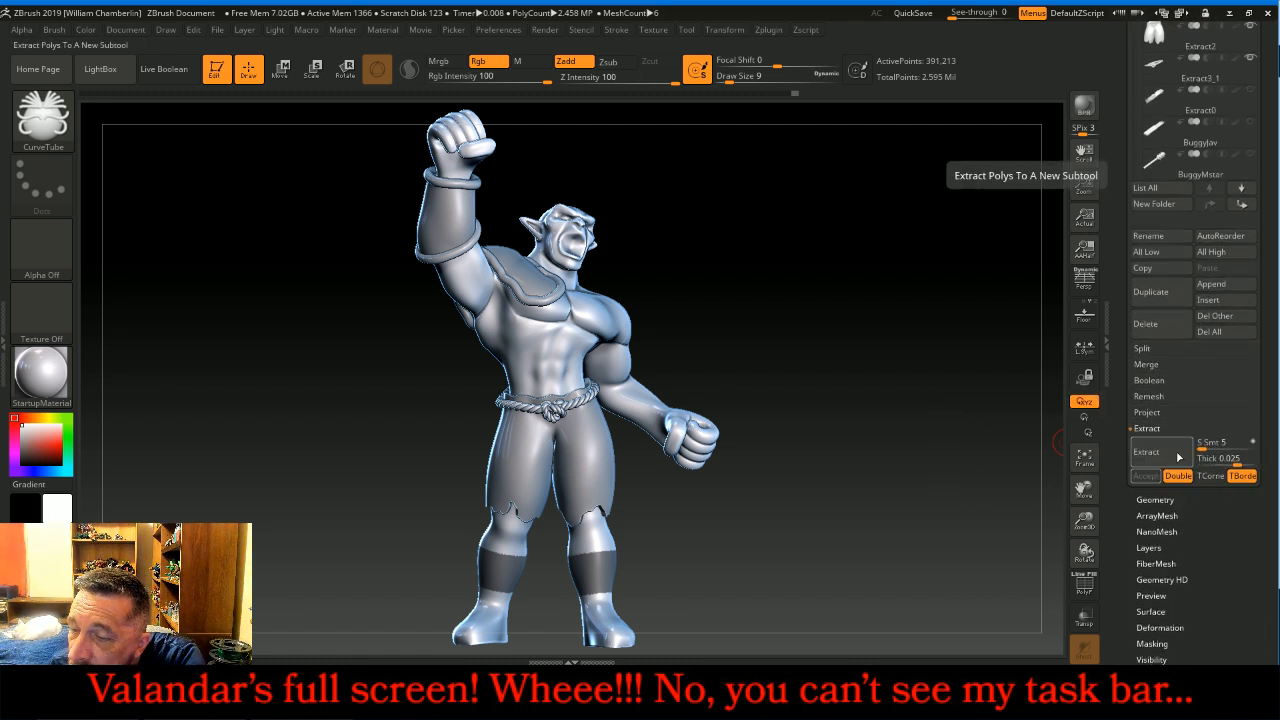
pyautogui.click(1176, 457)
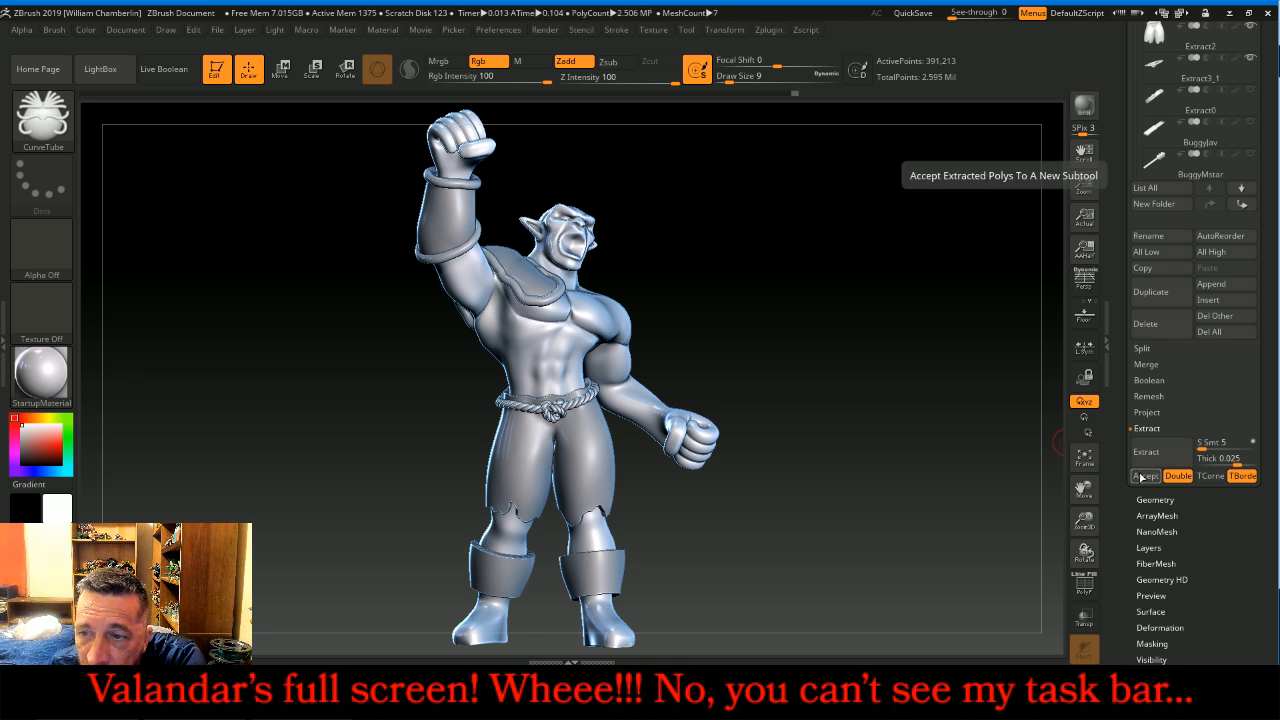
pyautogui.click(1142, 477)
pyautogui.click(1060, 446)
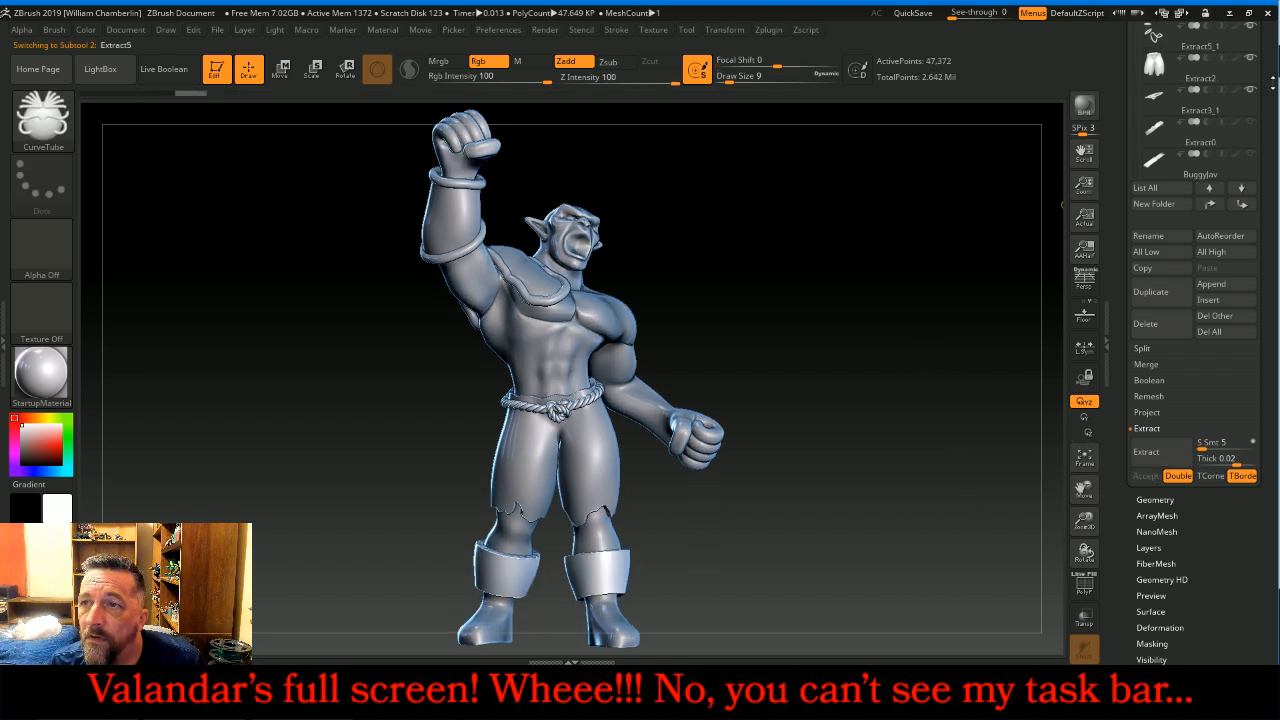
pyautogui.scroll(5, 1257, 196)
pyautogui.click(1155, 222)
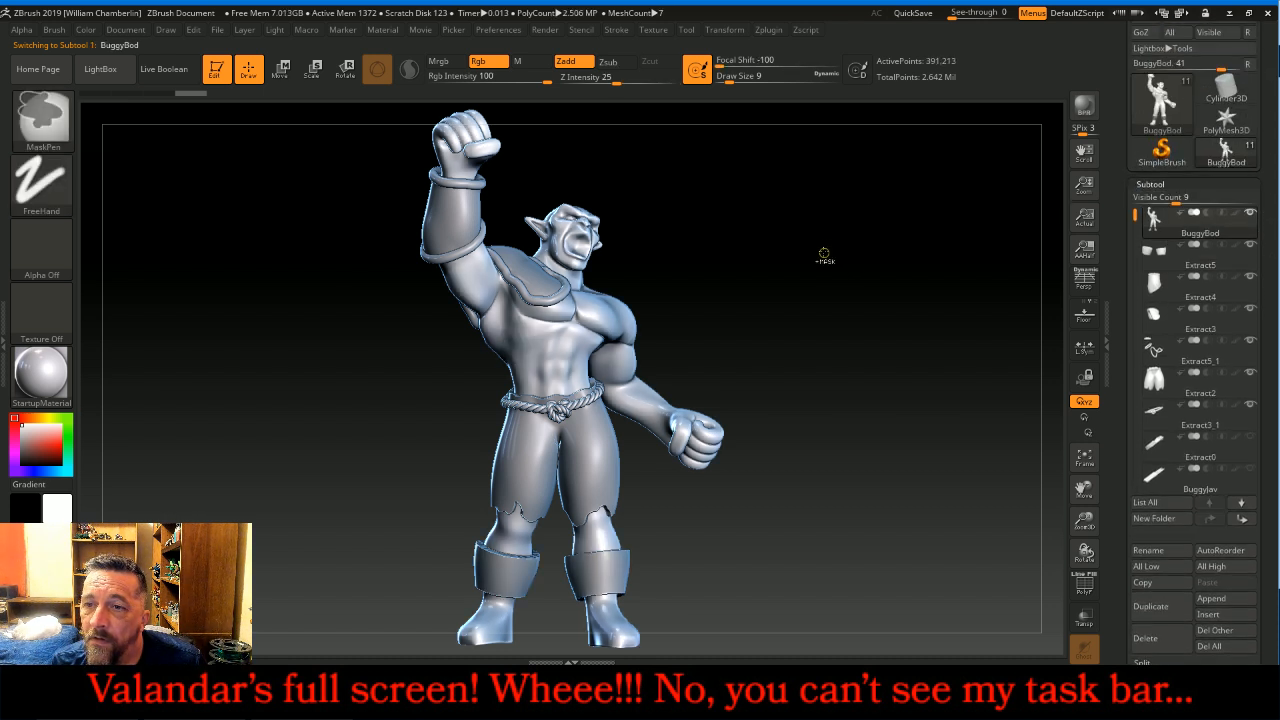
# Step: Select the calf cuffs subtool Extract5, remesh it with DynaMesh at resolution 256, and turn DynaMesh off
pyautogui.click(1157, 256)
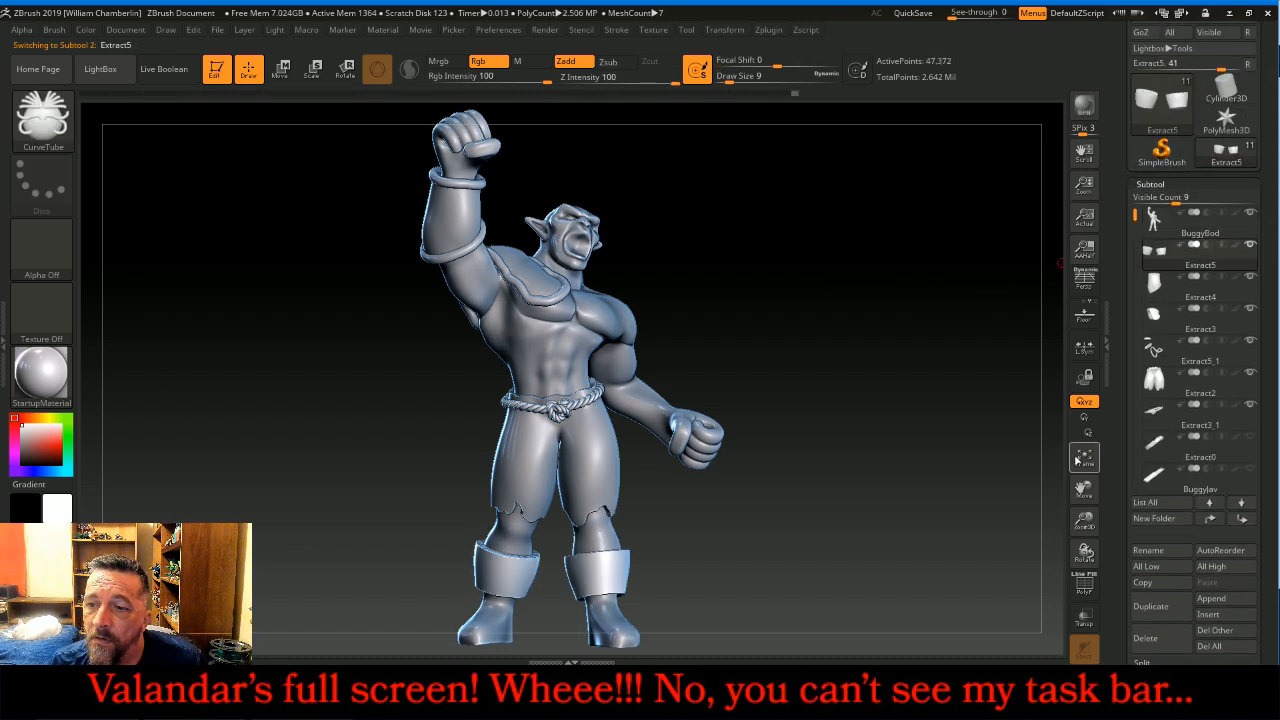
pyautogui.click(1084, 458)
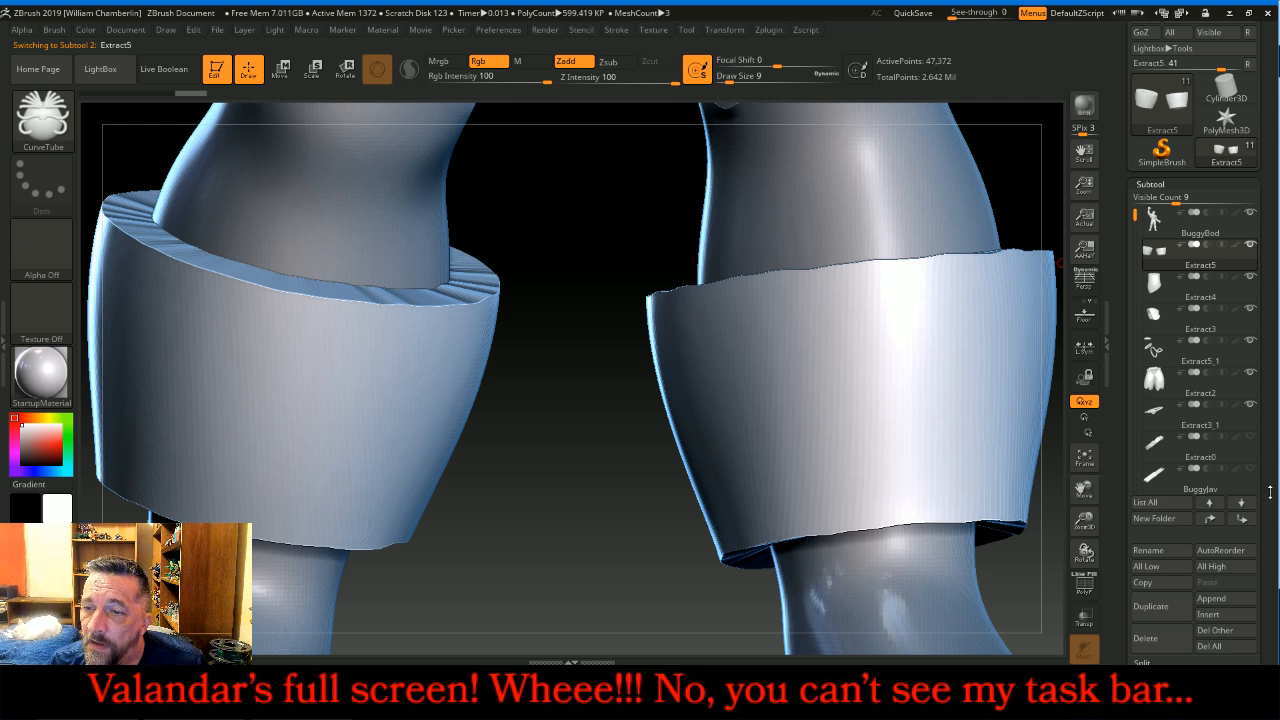
pyautogui.scroll(-5, 1160, 521)
pyautogui.click(1156, 517)
pyautogui.scroll(-3, 1210, 515)
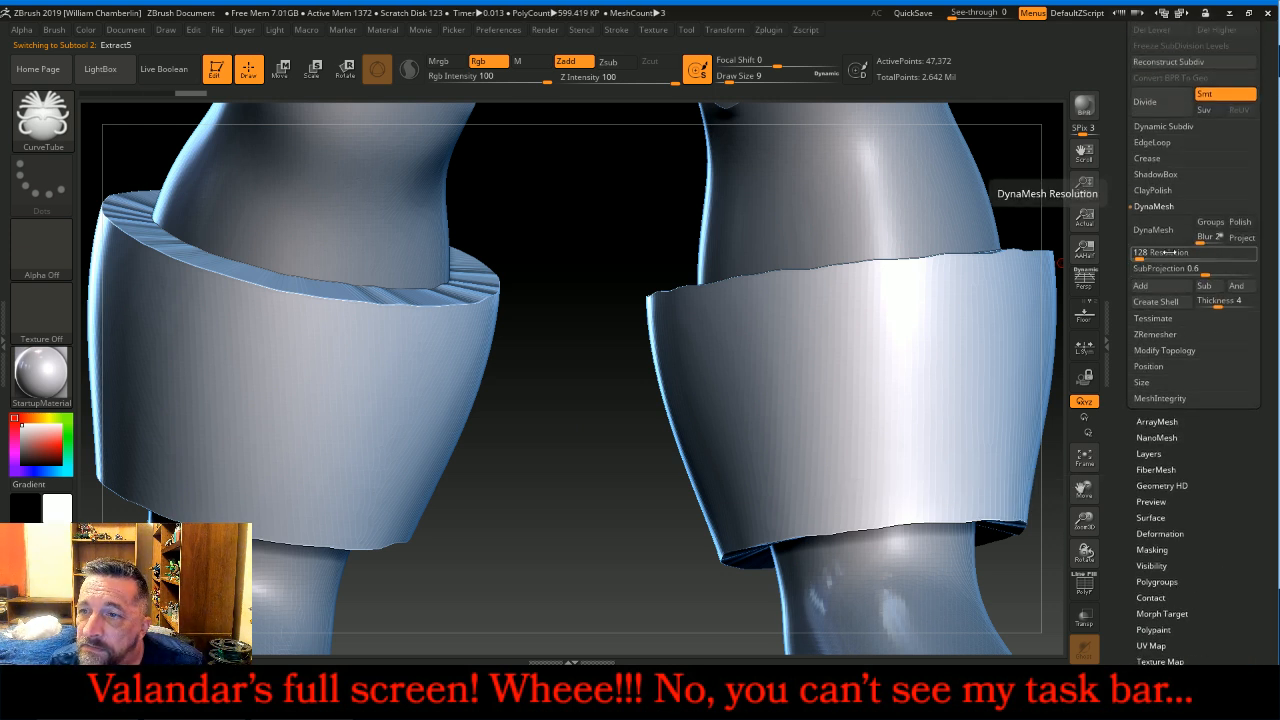
pyautogui.click(1162, 232)
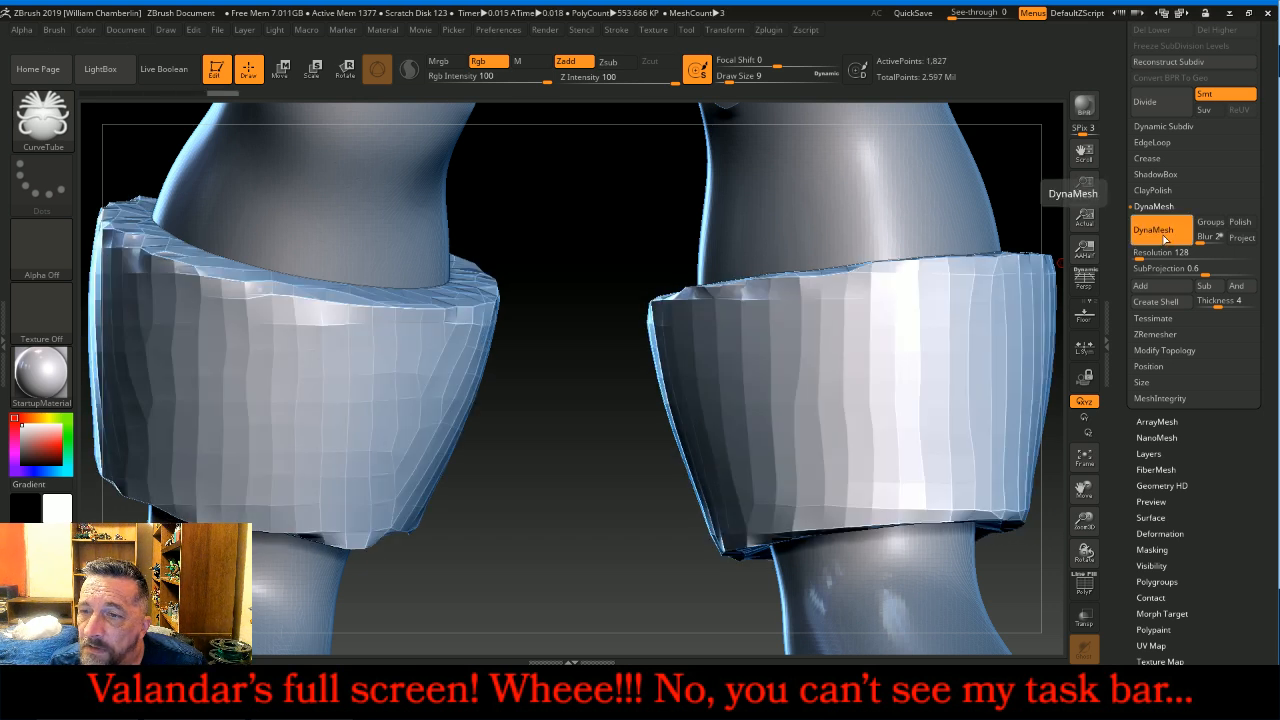
pyautogui.hotkey('ctrl', 'z')
pyautogui.click(1160, 253)
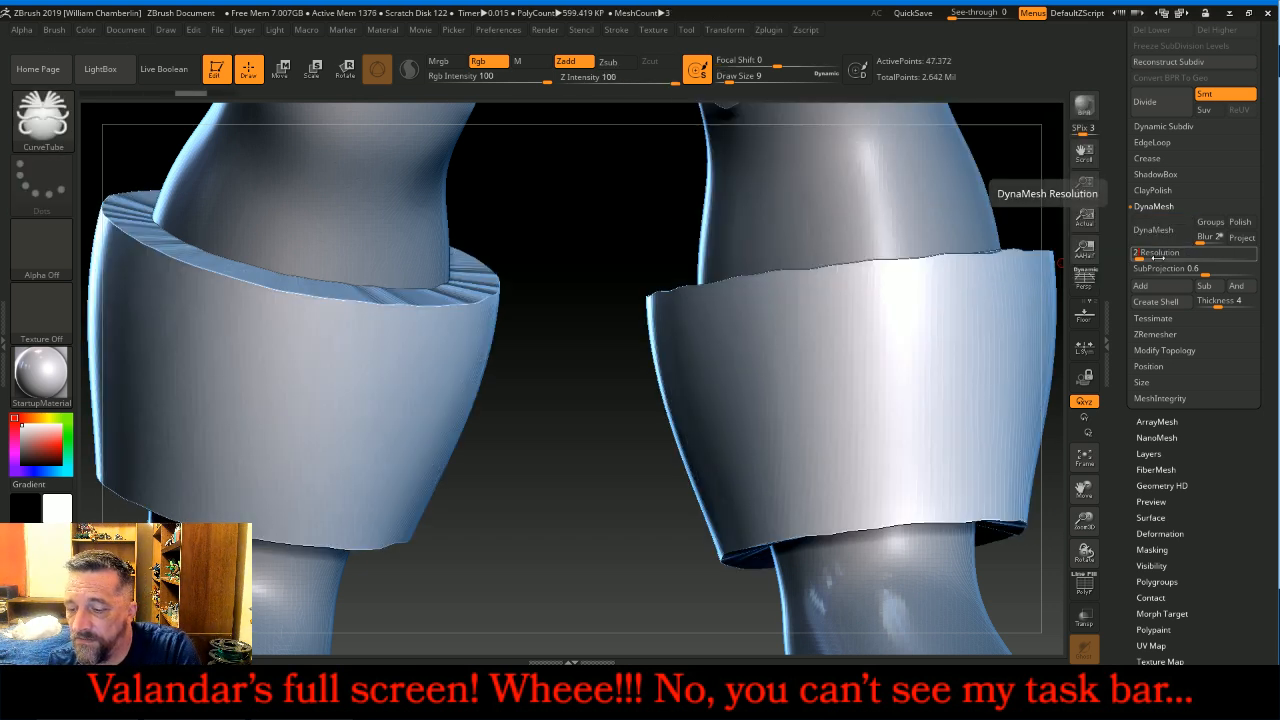
pyautogui.click(1164, 232)
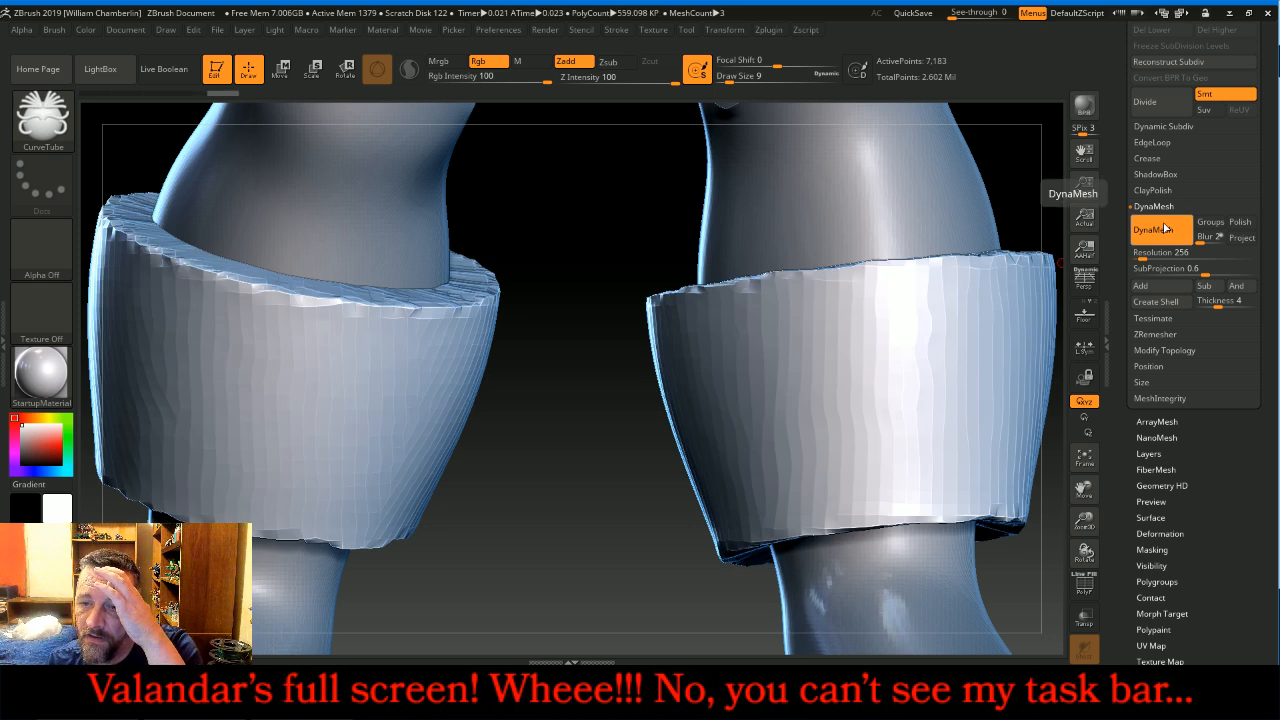
pyautogui.click(1166, 230)
# Step: Smooth the front of both calf cuffs' upper rims with the Smooth brush at draw size 62
pyautogui.moveTo(1084, 515); pyautogui.dragTo(1080, 476)
pyautogui.press(']')
pyautogui.press(']')
pyautogui.press(']')
pyautogui.press(']')
pyautogui.press(']')
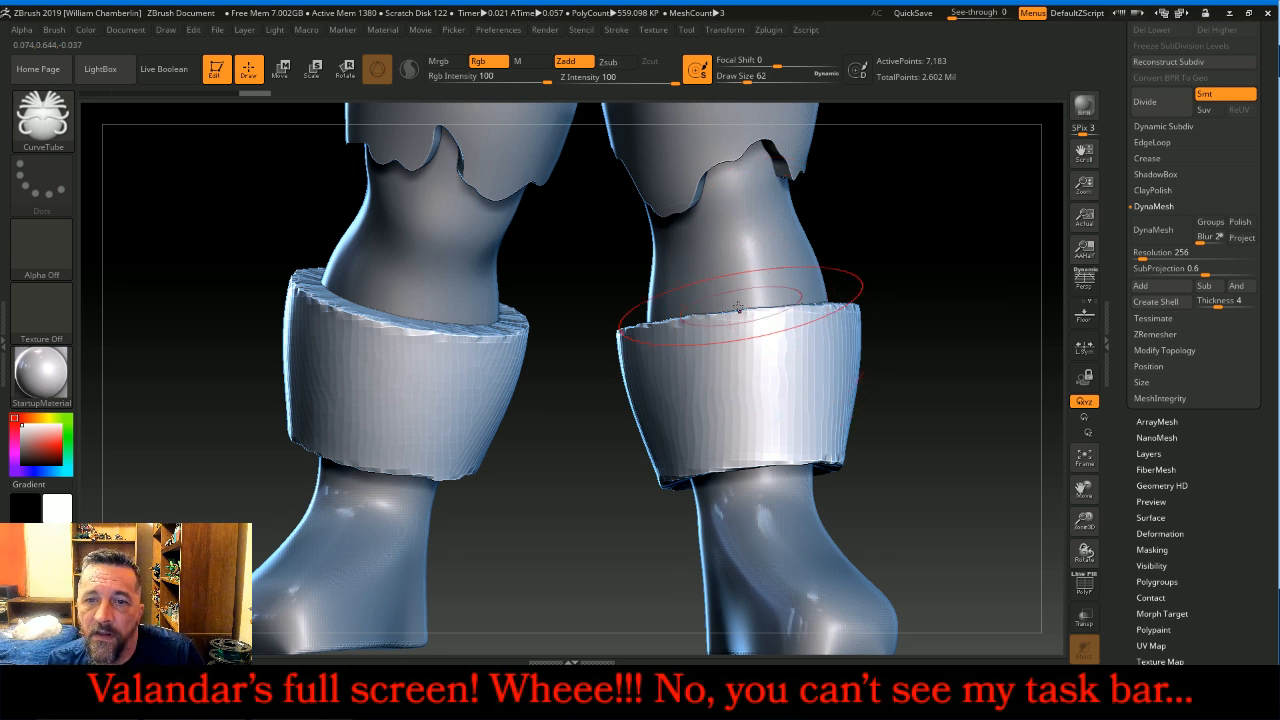
pyautogui.press('shift')
pyautogui.keyDown('shift'); pyautogui.moveTo(645, 325); pyautogui.dragTo(833, 300); pyautogui.keyUp('shift')
pyautogui.moveTo(458, 328)
pyautogui.keyDown('shift'); pyautogui.mouseDown()
pyautogui.moveTo(518, 325)
pyautogui.moveTo(508, 328)
pyautogui.mouseUp(); pyautogui.keyUp('shift')
pyautogui.keyDown('shift'); pyautogui.moveTo(402, 323); pyautogui.dragTo(359, 311); pyautogui.keyUp('shift')
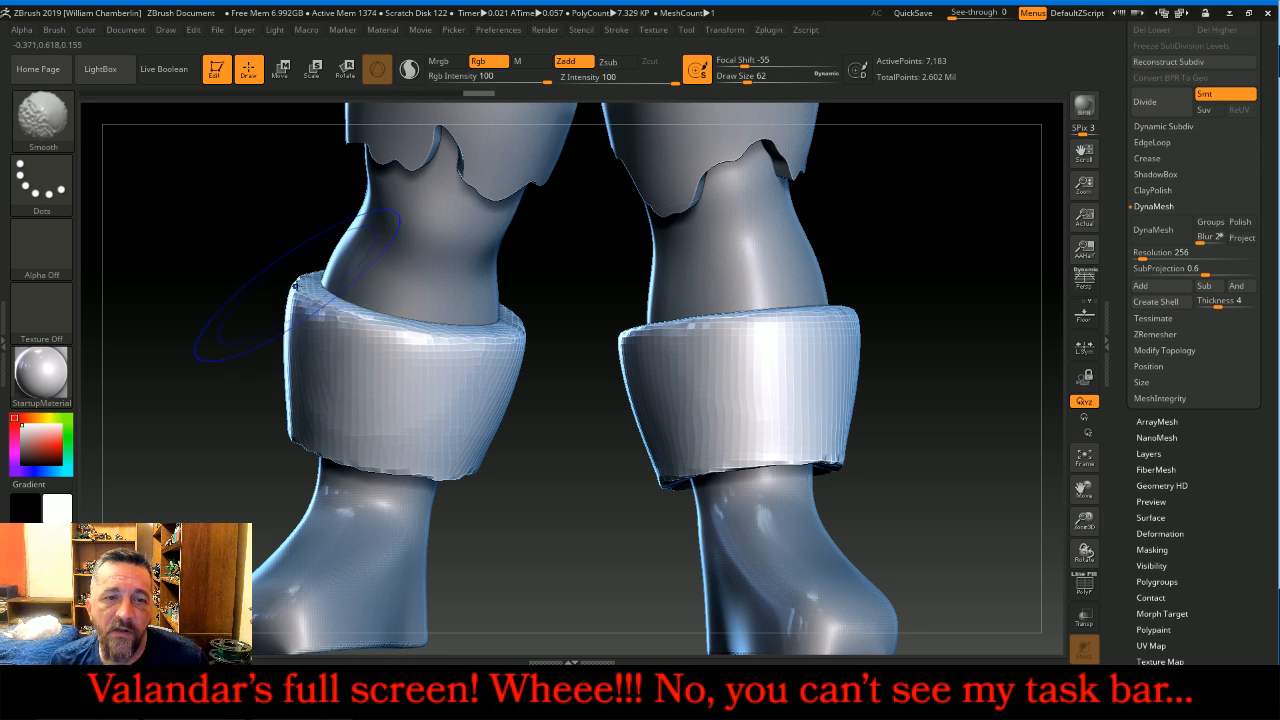
# Step: Smooth the upper rims of both calf cuffs along the sides, undoing a stray stroke
pyautogui.moveTo(194, 270)
pyautogui.mouseDown()
pyautogui.moveTo(512, 315)
pyautogui.moveTo(523, 372)
pyautogui.mouseUp()
pyautogui.moveTo(308, 380)
pyautogui.keyDown('shift'); pyautogui.mouseDown()
pyautogui.moveTo(246, 400)
pyautogui.moveTo(200, 396)
pyautogui.mouseUp(); pyautogui.keyUp('shift')
pyautogui.moveTo(390, 362)
pyautogui.mouseDown()
pyautogui.moveTo(517, 350)
pyautogui.moveTo(549, 371)
pyautogui.moveTo(689, 403)
pyautogui.moveTo(557, 477)
pyautogui.mouseUp()
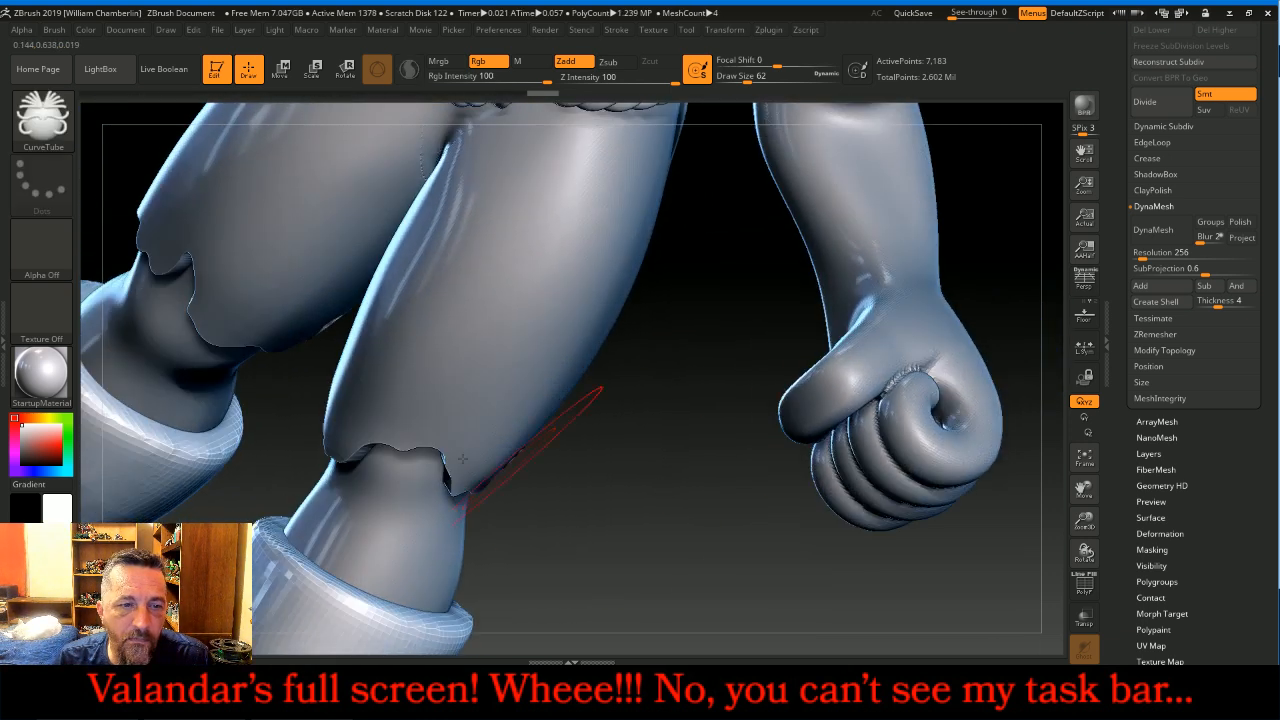
pyautogui.press('shift')
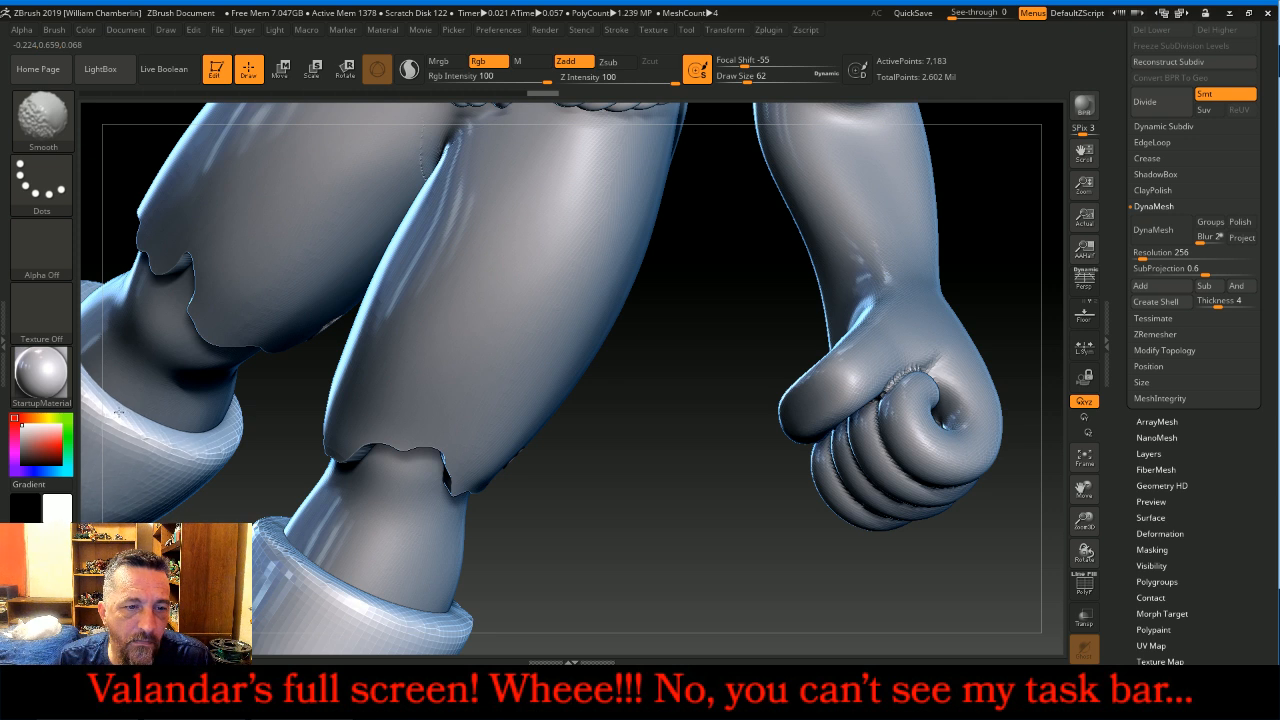
pyautogui.moveTo(1079, 481); pyautogui.dragTo(1194, 429)
pyautogui.hotkey('ctrl', 'z')
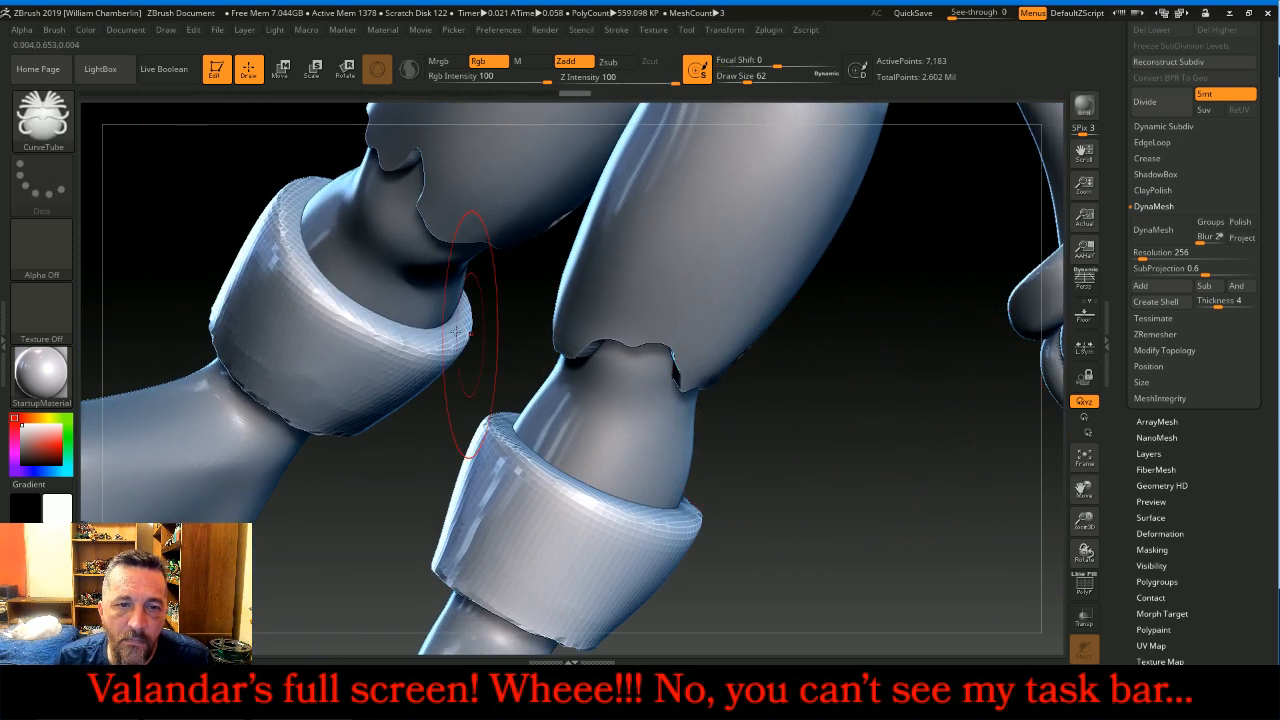
pyautogui.press('shift')
pyautogui.keyDown('shift'); pyautogui.moveTo(363, 320); pyautogui.dragTo(312, 281); pyautogui.keyUp('shift')
pyautogui.keyDown('shift'); pyautogui.moveTo(285, 233); pyautogui.dragTo(282, 232); pyautogui.keyUp('shift')
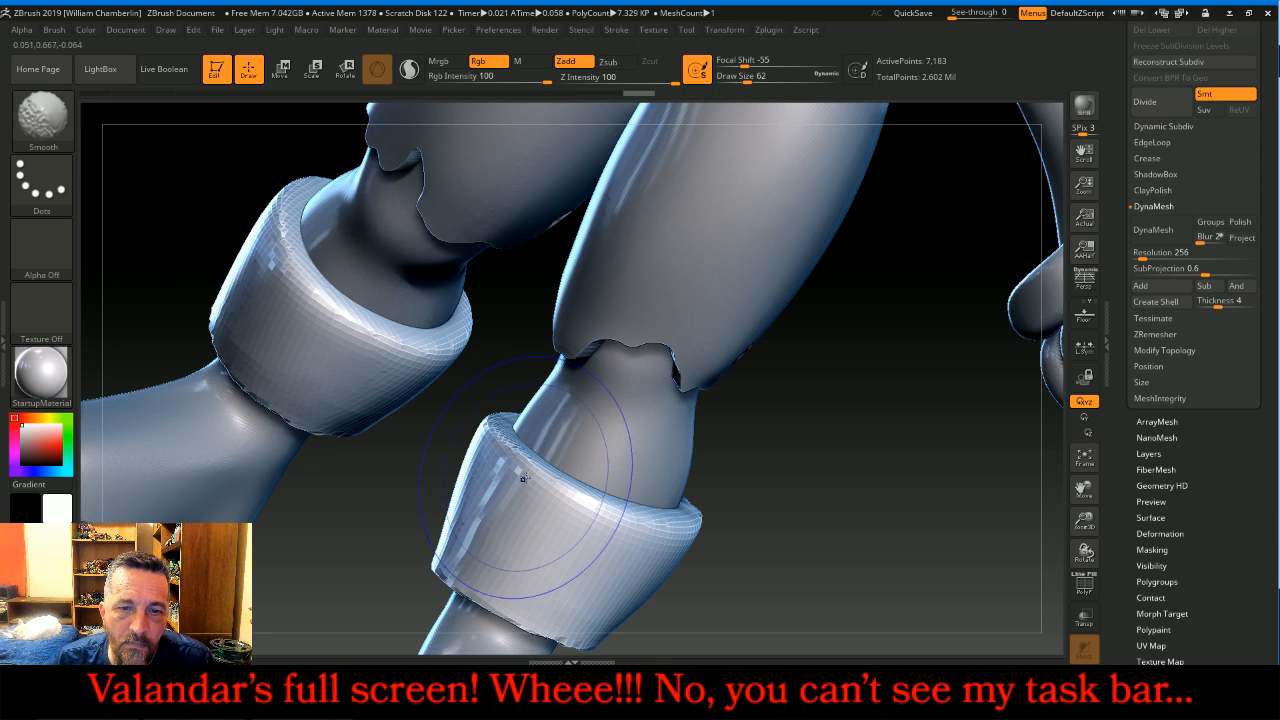
pyautogui.moveTo(500, 450)
pyautogui.keyDown('shift'); pyautogui.mouseDown()
pyautogui.moveTo(498, 438)
pyautogui.moveTo(635, 508)
pyautogui.moveTo(678, 512)
pyautogui.mouseUp(); pyautogui.keyUp('shift')
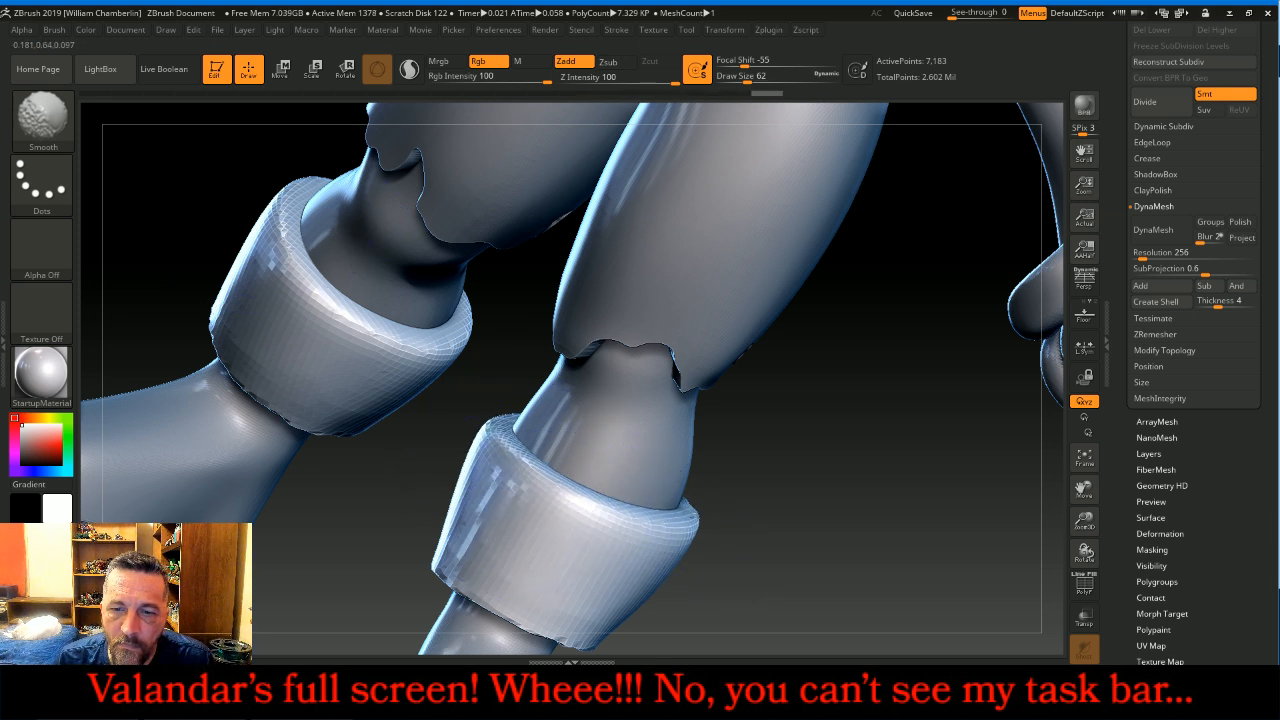
# Step: Smooth the back of the calf cuffs' upper rims and return to a front view of the legs
pyautogui.moveTo(816, 518)
pyautogui.mouseDown()
pyautogui.moveTo(874, 506)
pyautogui.moveTo(851, 443)
pyautogui.moveTo(789, 453)
pyautogui.moveTo(803, 520)
pyautogui.mouseUp()
pyautogui.keyDown('shift'); pyautogui.moveTo(789, 457); pyautogui.dragTo(809, 445); pyautogui.keyUp('shift')
pyautogui.moveTo(829, 400)
pyautogui.keyDown('shift'); pyautogui.mouseDown()
pyautogui.moveTo(746, 481)
pyautogui.moveTo(673, 520)
pyautogui.moveTo(721, 506)
pyautogui.moveTo(820, 381)
pyautogui.mouseUp(); pyautogui.keyUp('shift')
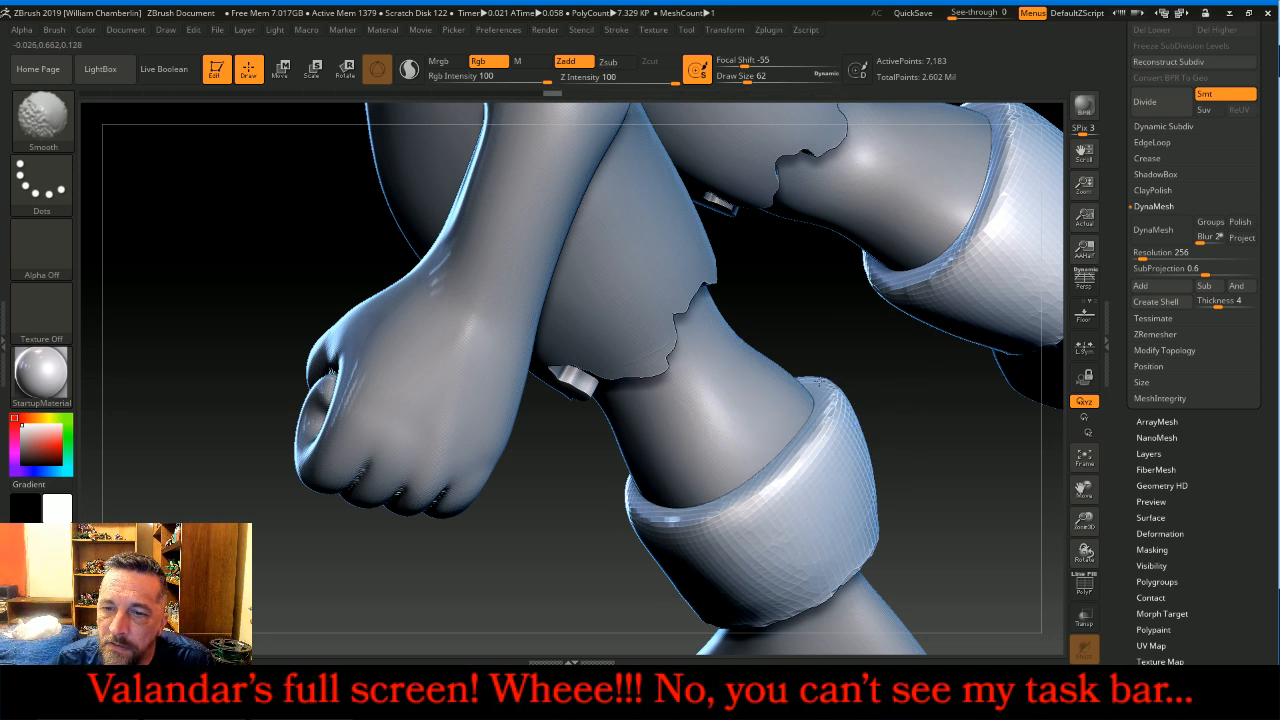
pyautogui.keyDown('shift'); pyautogui.moveTo(213, 243); pyautogui.dragTo(223, 220); pyautogui.keyUp('shift')
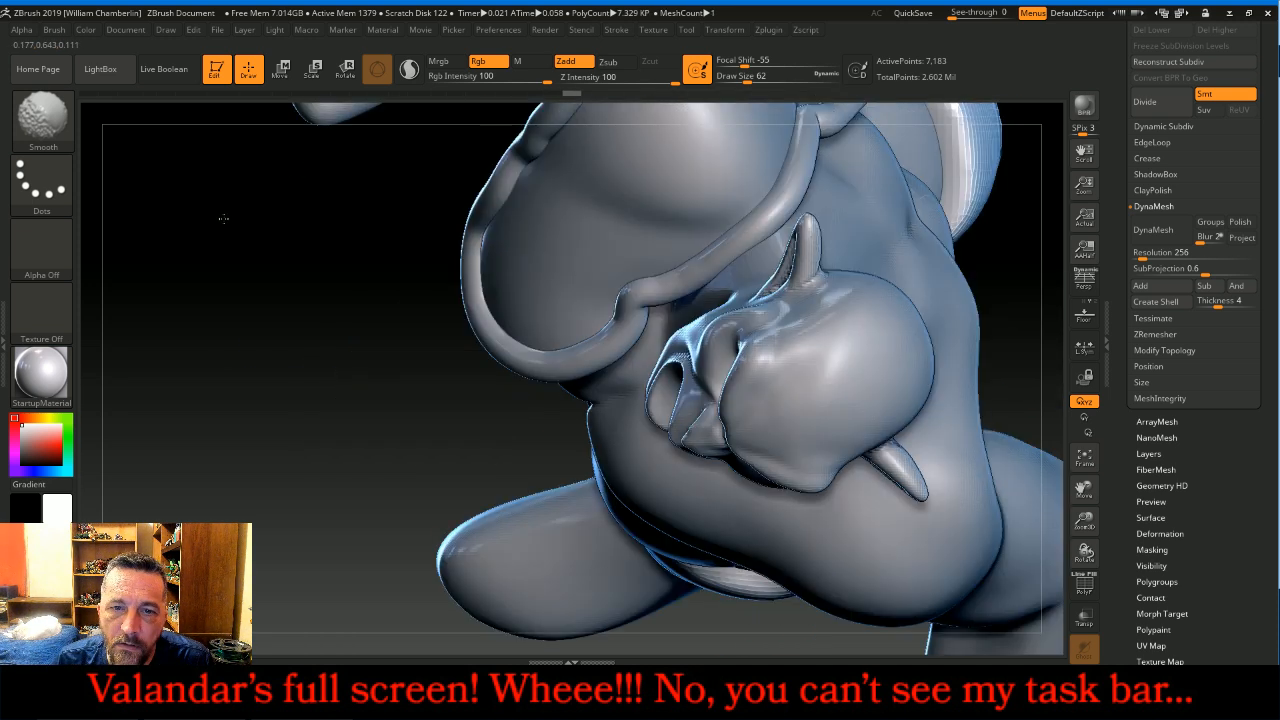
pyautogui.moveTo(303, 346)
pyautogui.mouseDown()
pyautogui.moveTo(306, 204)
pyautogui.moveTo(326, 209)
pyautogui.moveTo(308, 251)
pyautogui.moveTo(360, 305)
pyautogui.mouseUp()
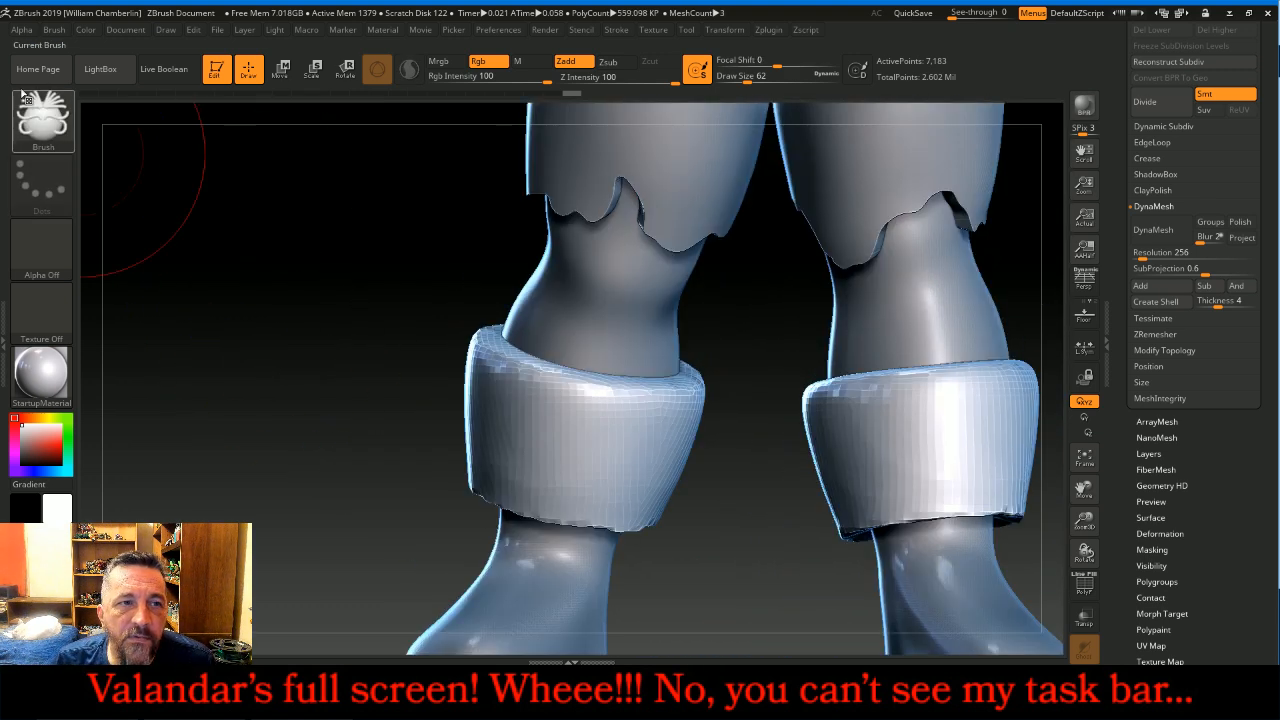
# Step: Flare both sides of the right calf cuff's lower edge outward with the Move brush at draw size 47
pyautogui.click(50, 118)
pyautogui.click(495, 130)
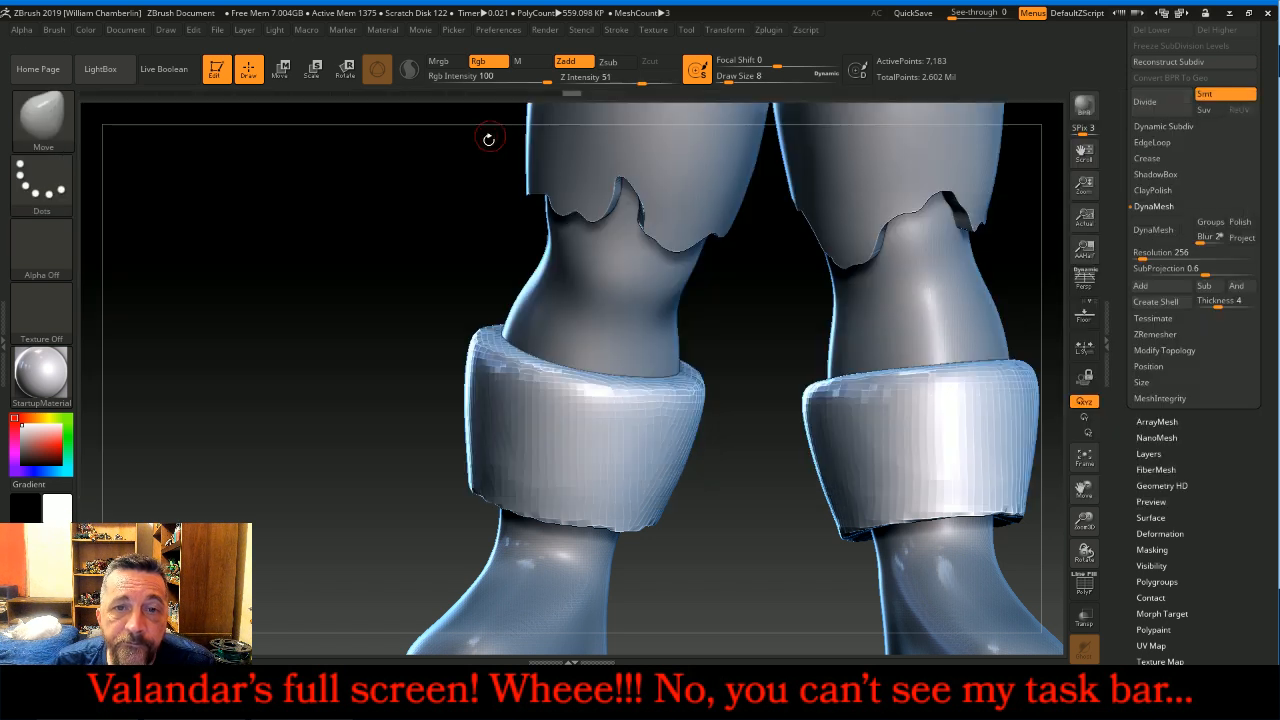
pyautogui.moveTo(729, 86); pyautogui.dragTo(752, 85)
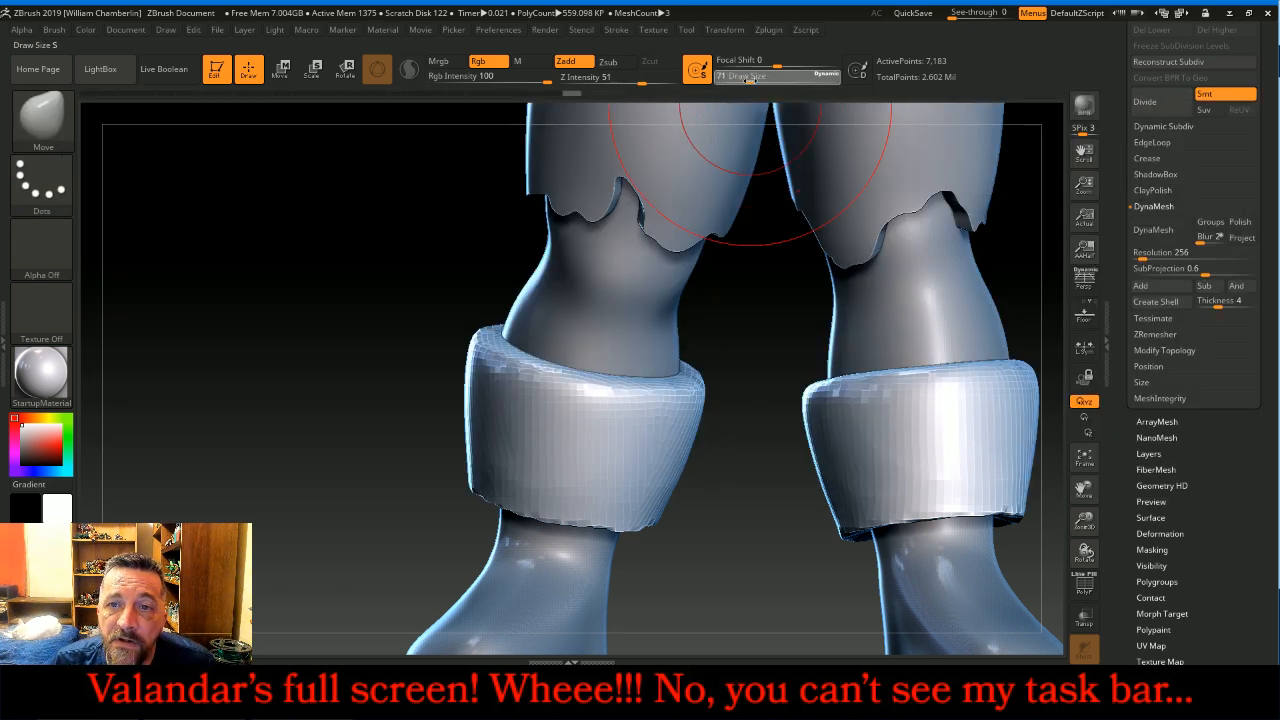
pyautogui.press('[')
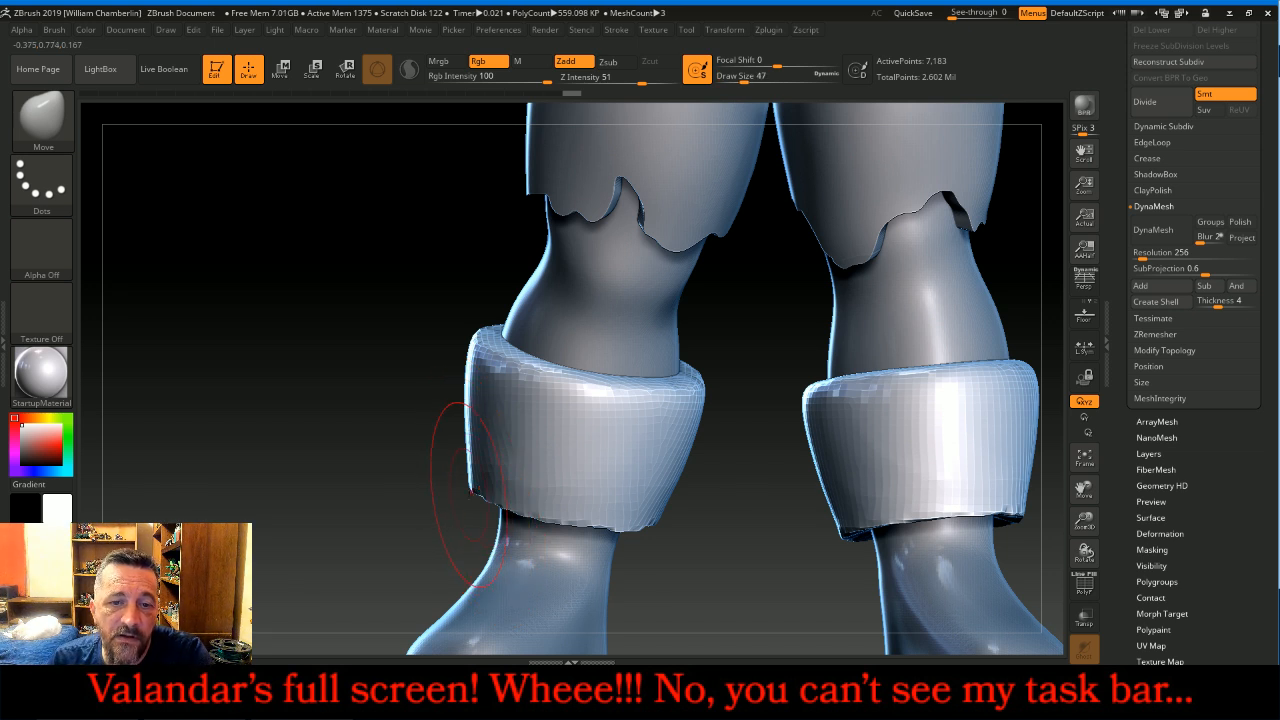
pyautogui.moveTo(465, 494); pyautogui.dragTo(428, 487)
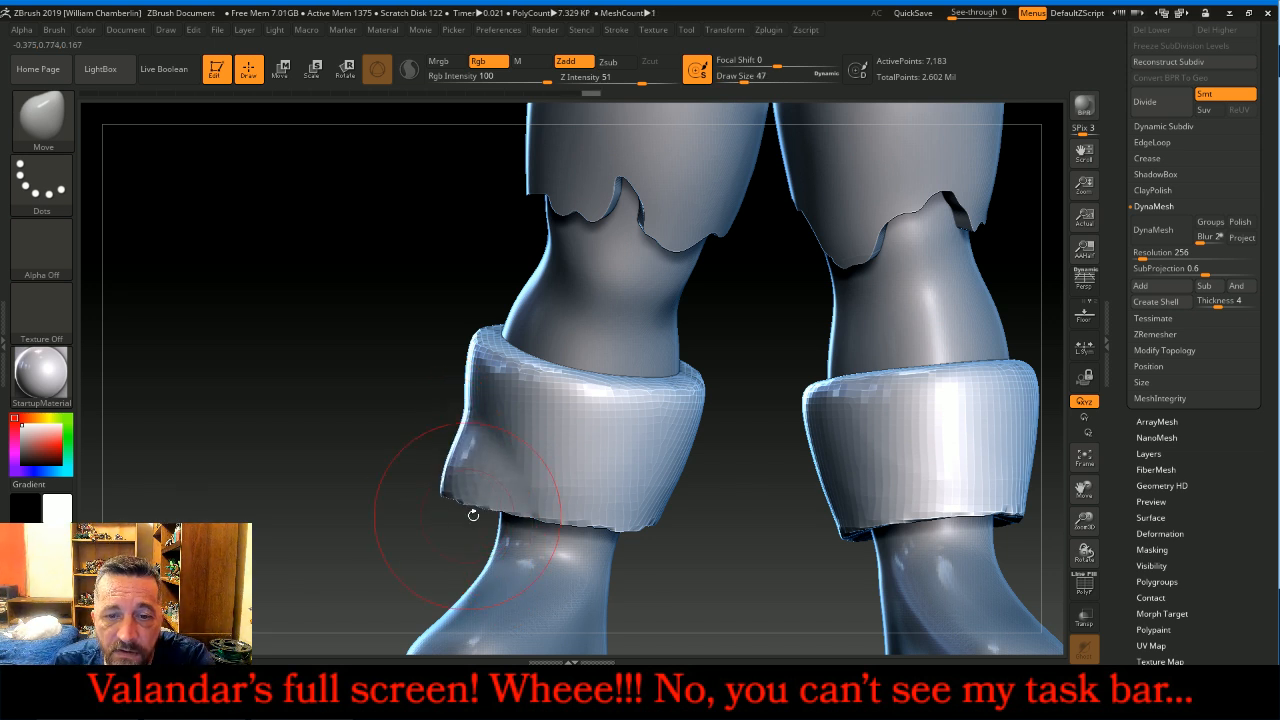
pyautogui.moveTo(606, 486); pyautogui.dragTo(701, 556)
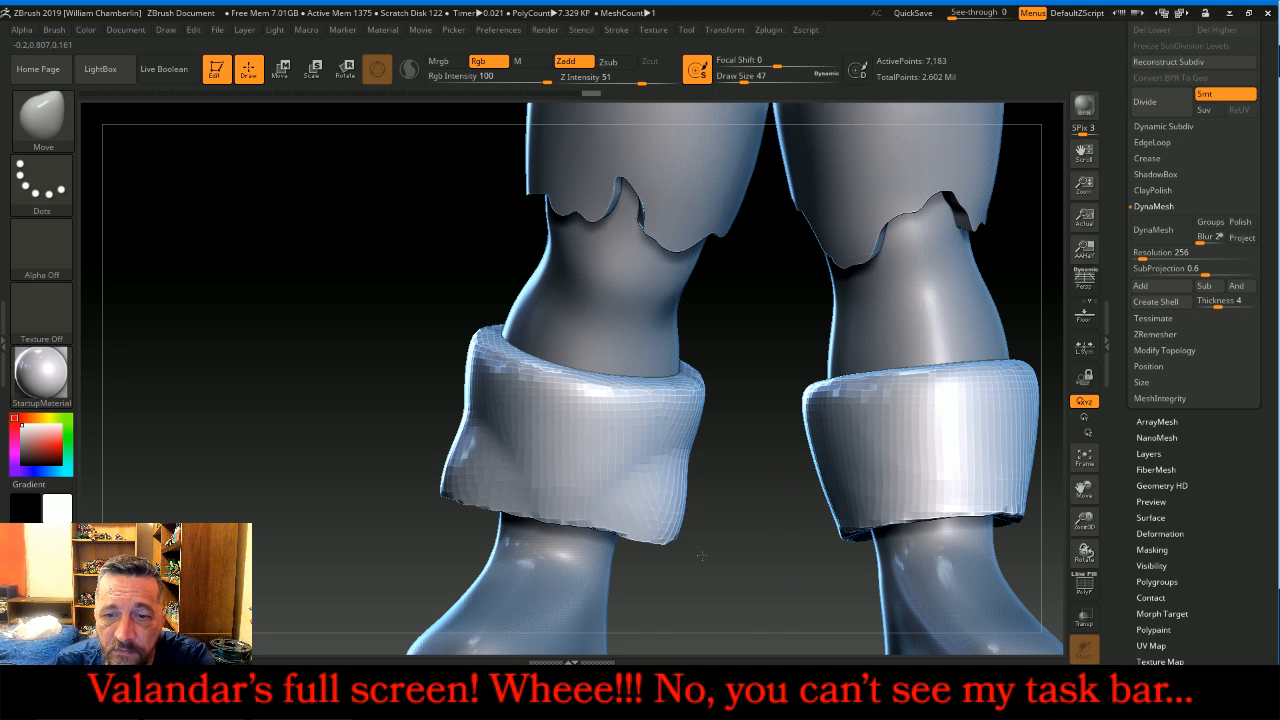
# Step: Flare the left calf cuff's lower edge on both sides and adjust the right cuff's lower edge at the back
pyautogui.moveTo(836, 532); pyautogui.dragTo(784, 556)
pyautogui.moveTo(1083, 490); pyautogui.dragTo(1006, 503)
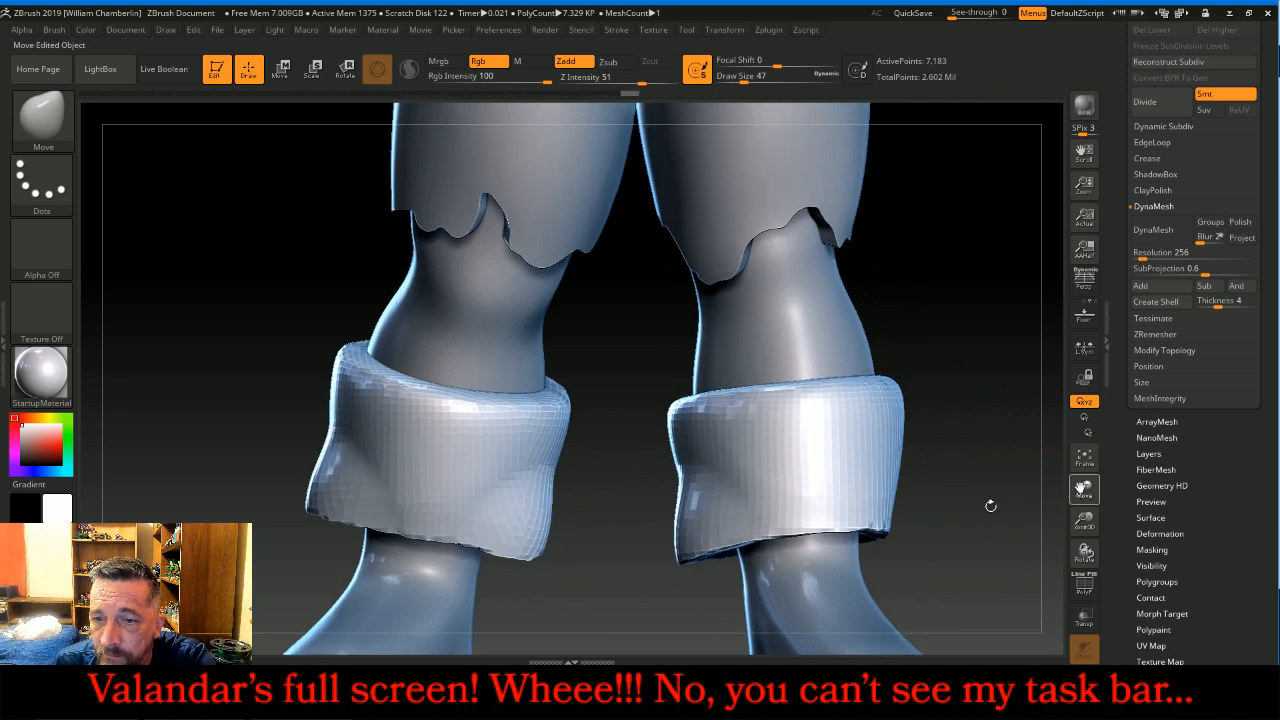
pyautogui.moveTo(885, 534)
pyautogui.mouseDown()
pyautogui.moveTo(925, 534)
pyautogui.moveTo(960, 505)
pyautogui.moveTo(1043, 492)
pyautogui.moveTo(923, 517)
pyautogui.moveTo(956, 546)
pyautogui.mouseUp()
pyautogui.moveTo(1011, 494); pyautogui.dragTo(1018, 488)
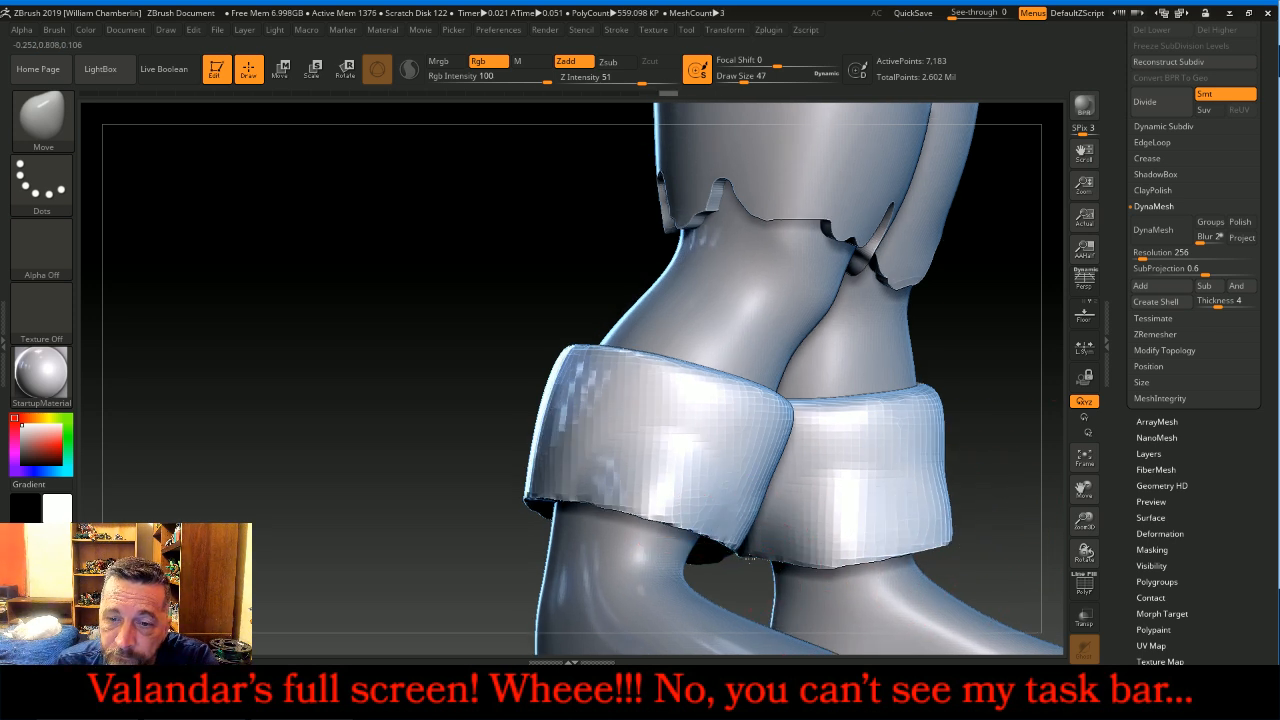
pyautogui.moveTo(704, 530); pyautogui.dragTo(710, 536)
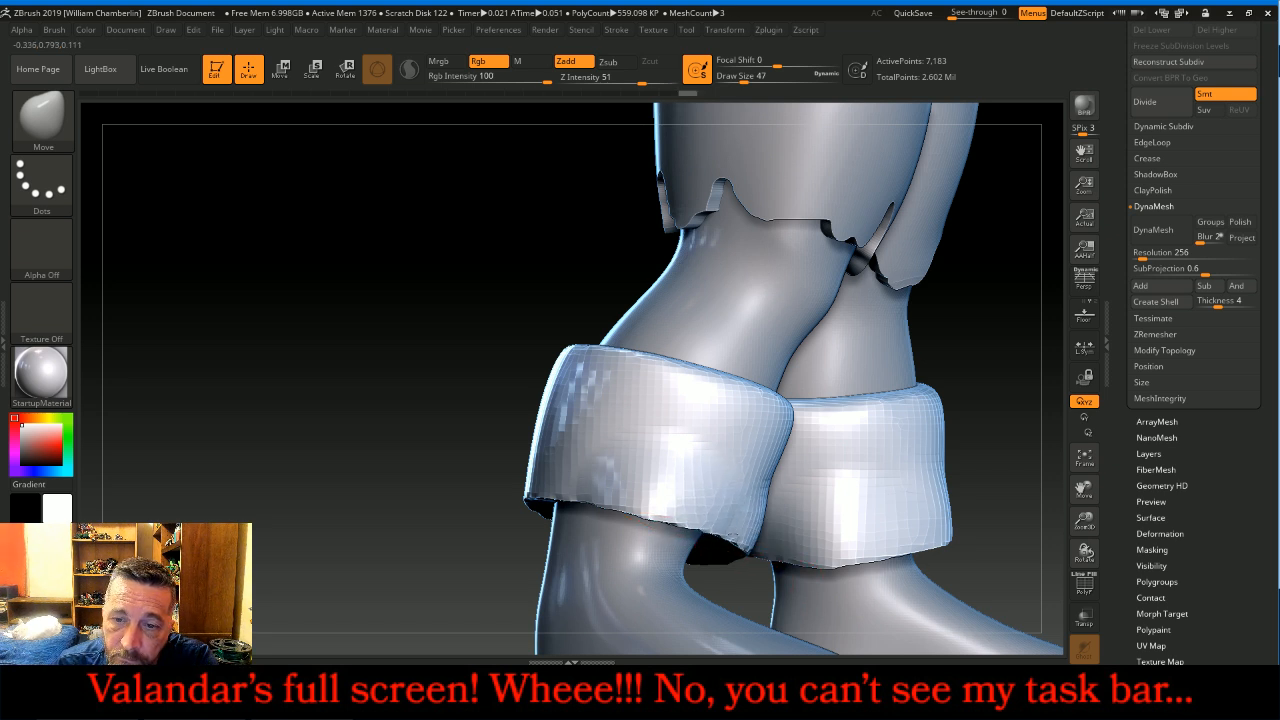
# Step: Reshape the bottom rims of both calf cuffs from below, pulling their edges outward with the Move brush
pyautogui.moveTo(397, 300)
pyautogui.mouseDown()
pyautogui.moveTo(446, 318)
pyautogui.moveTo(514, 297)
pyautogui.moveTo(368, 509)
pyautogui.moveTo(339, 487)
pyautogui.moveTo(271, 479)
pyautogui.moveTo(186, 522)
pyautogui.mouseUp()
pyautogui.moveTo(203, 578); pyautogui.dragTo(182, 576)
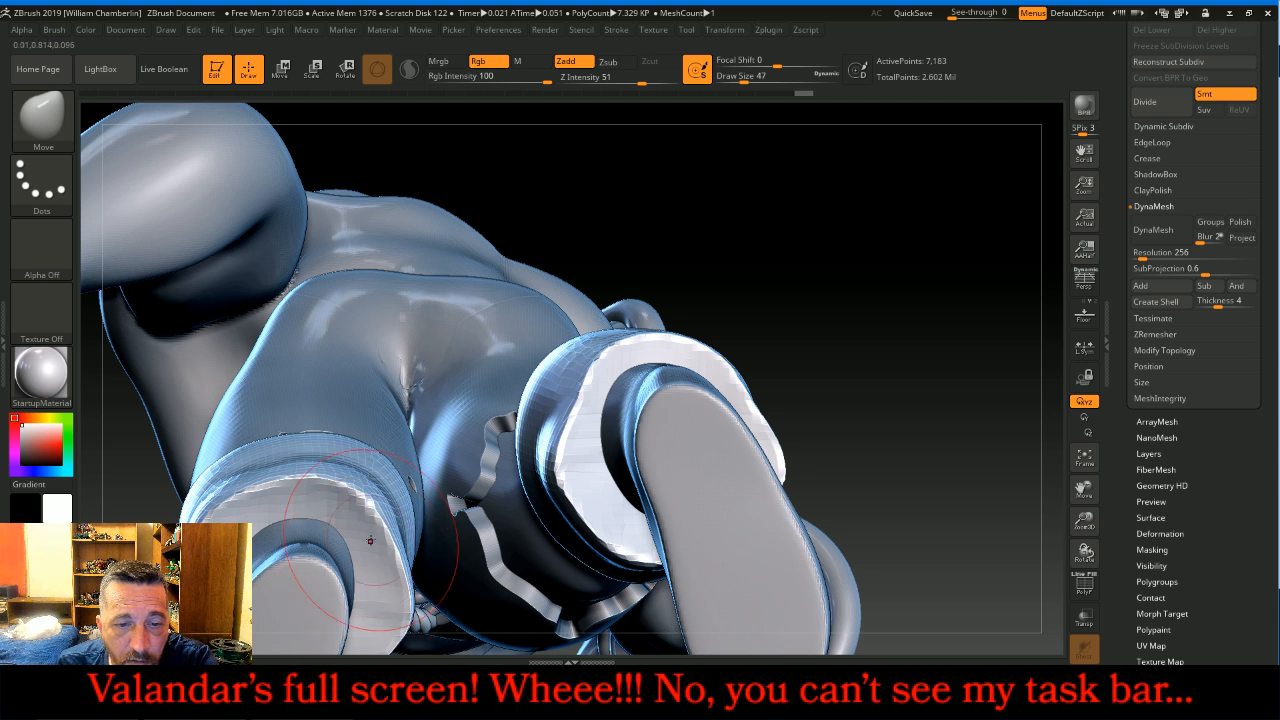
pyautogui.moveTo(372, 539); pyautogui.dragTo(385, 532)
pyautogui.moveTo(582, 416); pyautogui.dragTo(560, 400)
pyautogui.moveTo(728, 380)
pyautogui.mouseDown()
pyautogui.moveTo(745, 368)
pyautogui.moveTo(765, 394)
pyautogui.mouseUp()
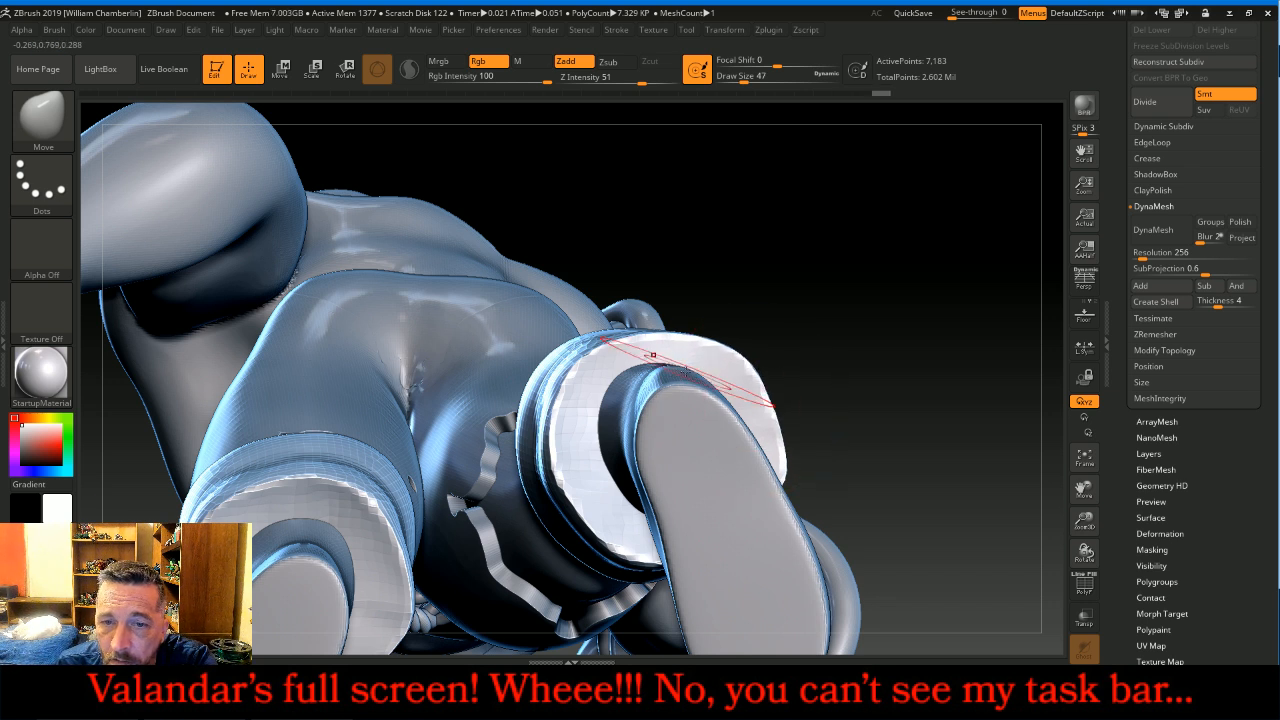
pyautogui.moveTo(637, 346); pyautogui.dragTo(632, 336)
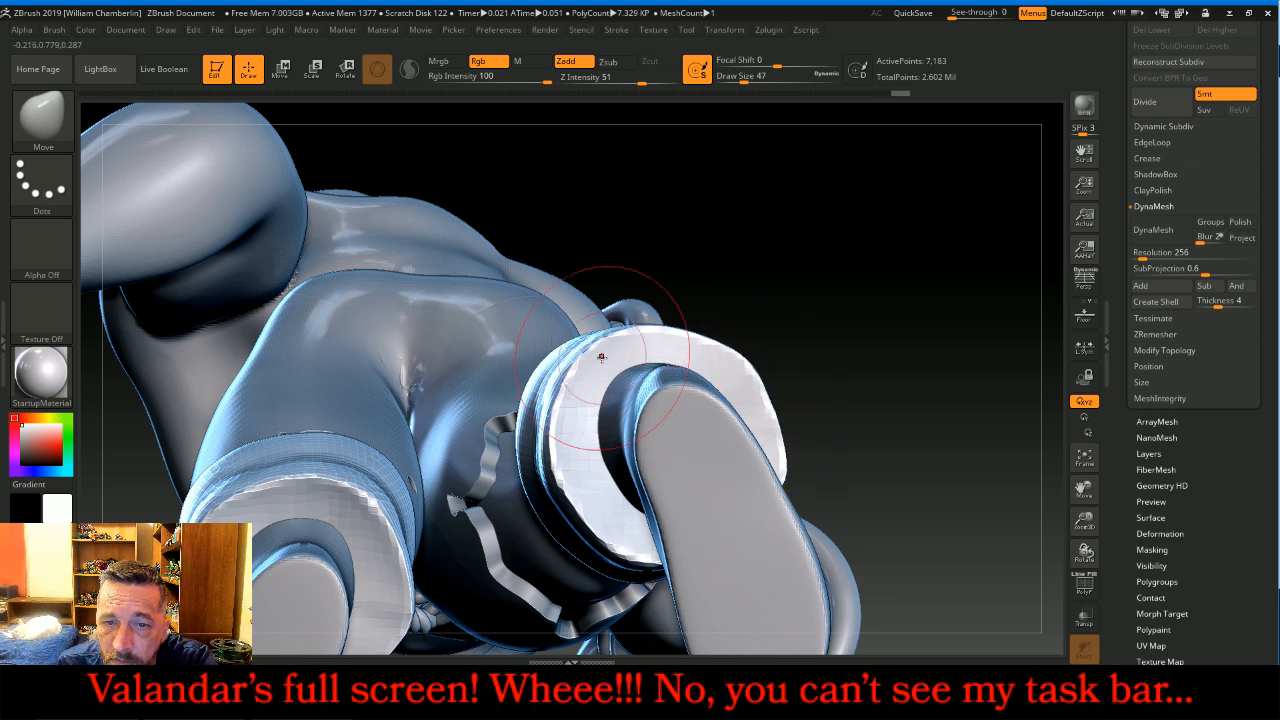
# Step: Frame the whole figure from the front and make the BuggyBod subtool active
pyautogui.moveTo(910, 200)
pyautogui.mouseDown()
pyautogui.moveTo(921, 346)
pyautogui.moveTo(945, 338)
pyautogui.mouseUp()
pyautogui.click(1084, 460)
pyautogui.moveTo(946, 453); pyautogui.dragTo(933, 314)
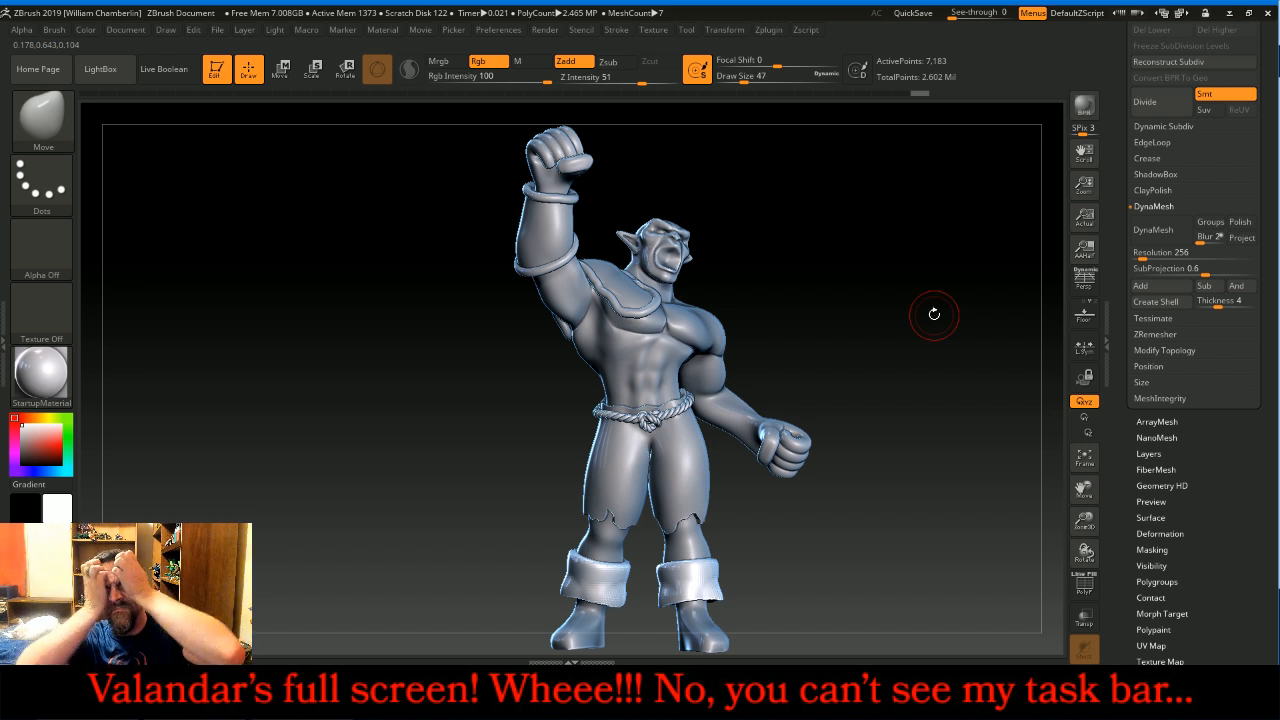
pyautogui.moveTo(1271, 171); pyautogui.dragTo(1264, 276)
pyautogui.click(1203, 240)
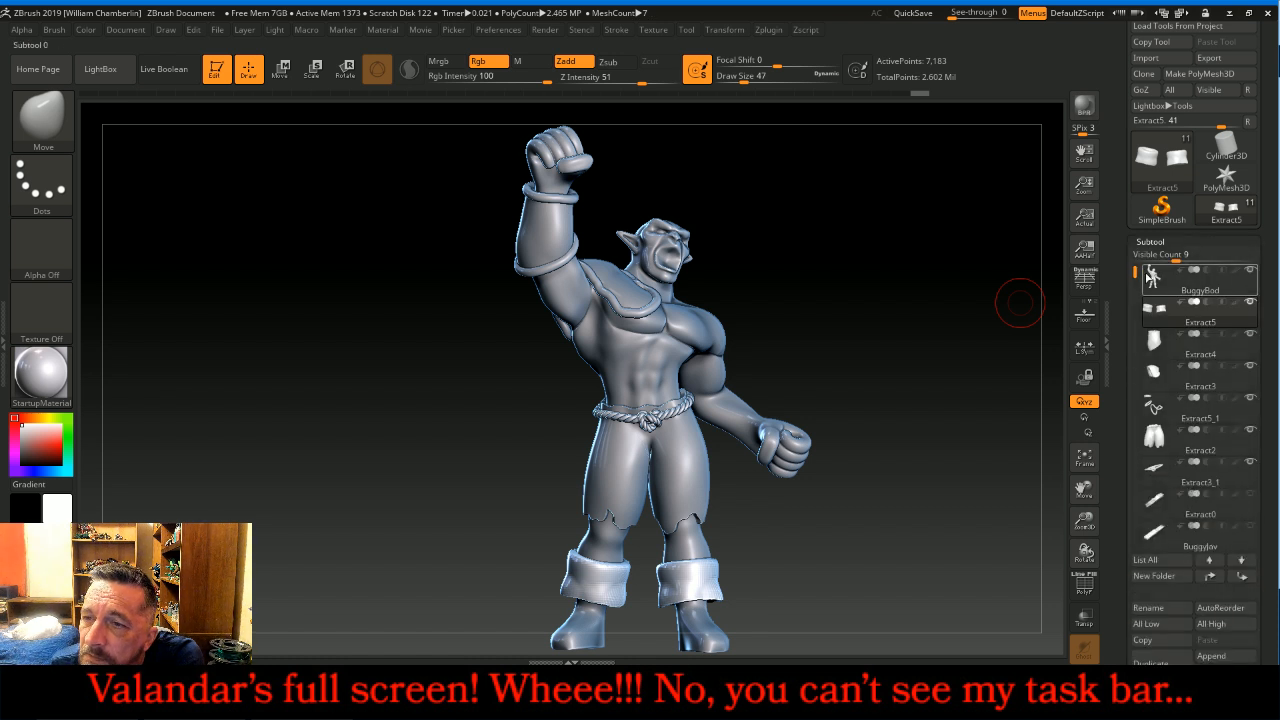
pyautogui.click(1152, 278)
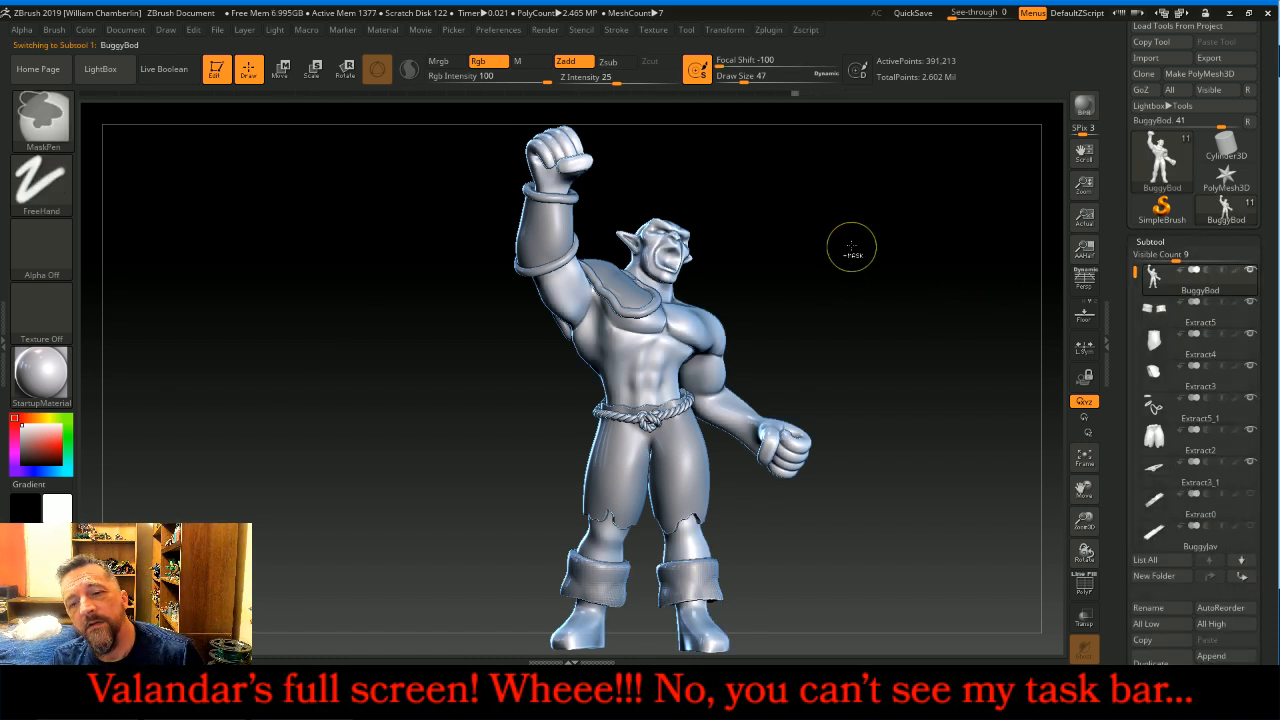
# Step: Show the hidden Extract0 chest strap and BuggyJav javelin subtools on the figure
pyautogui.moveTo(870, 398); pyautogui.dragTo(903, 355)
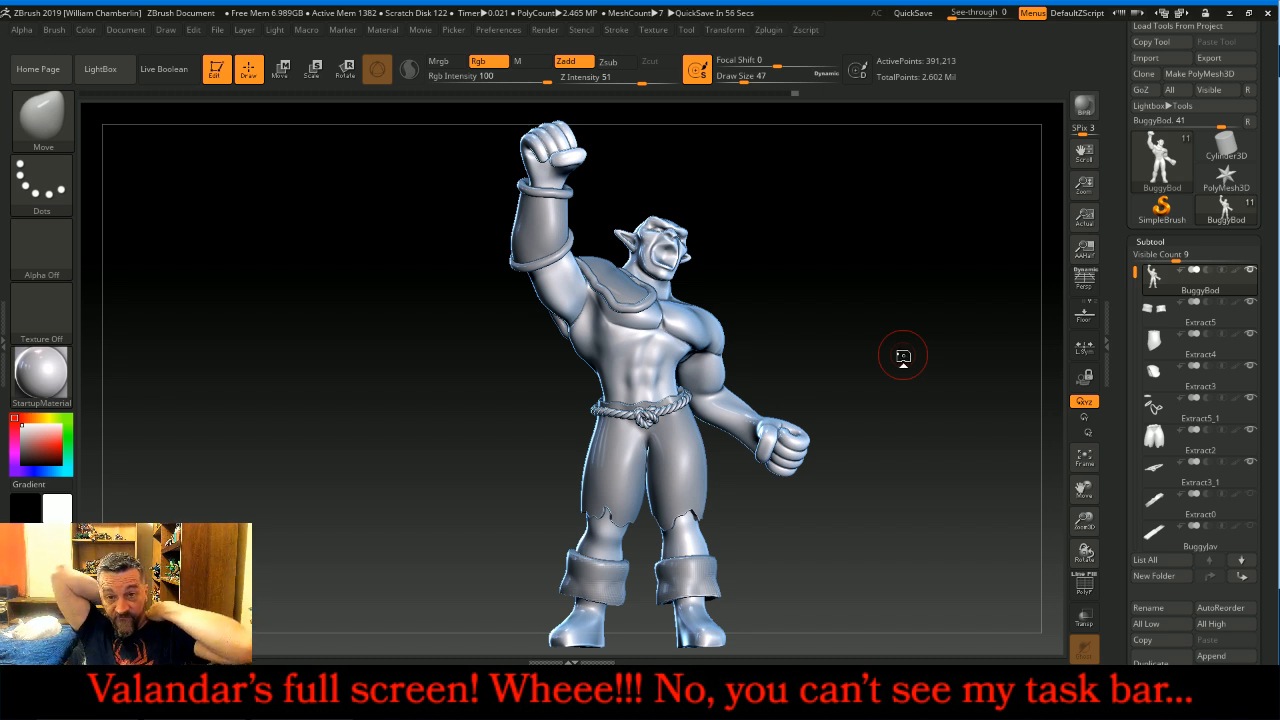
pyautogui.click(1250, 494)
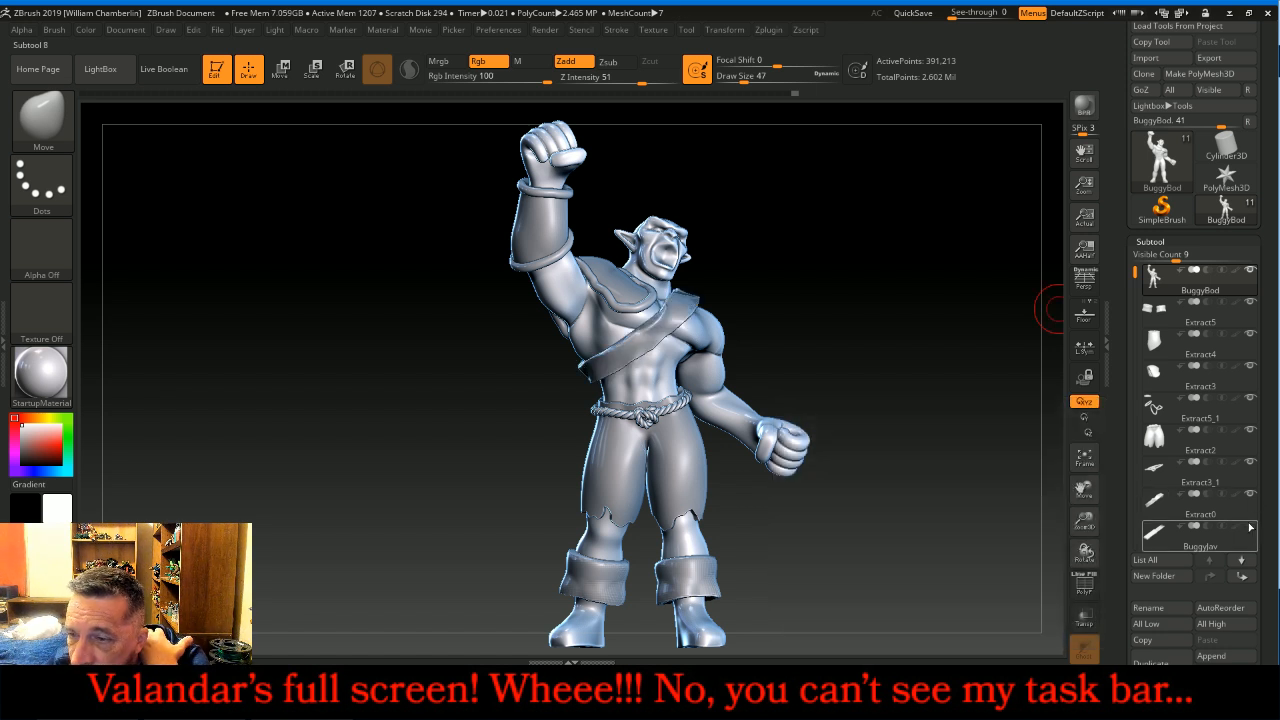
pyautogui.click(1250, 526)
pyautogui.moveTo(967, 330); pyautogui.dragTo(953, 332)
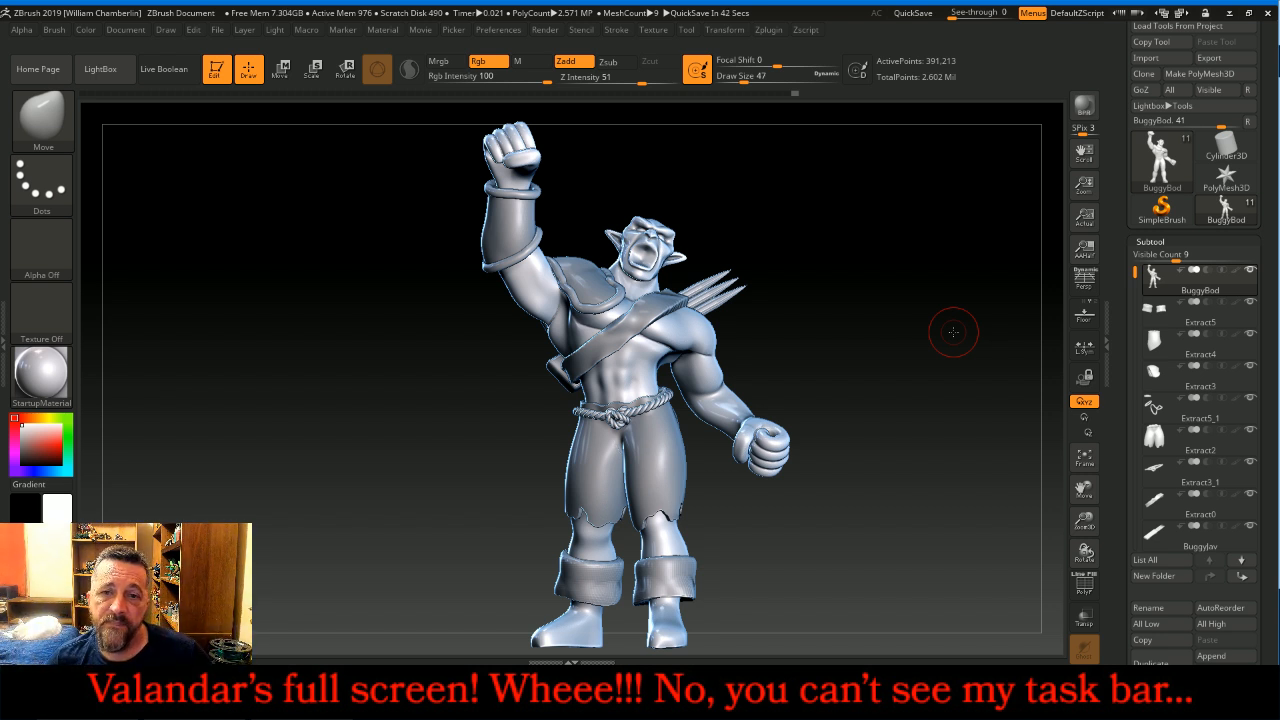
# Step: Bring the back of the BuggyBod's head and shoulders into close view and select the Standard brush
pyautogui.moveTo(914, 273); pyautogui.dragTo(1014, 314)
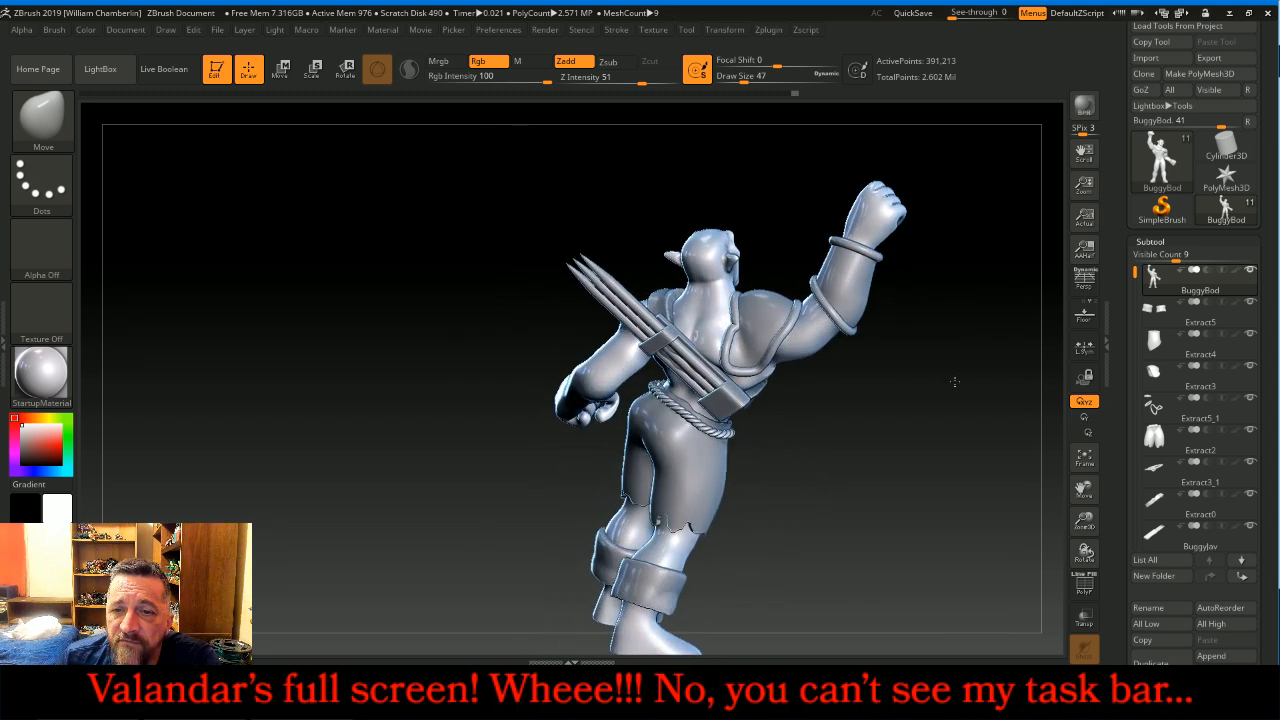
pyautogui.moveTo(1085, 522); pyautogui.dragTo(1085, 590)
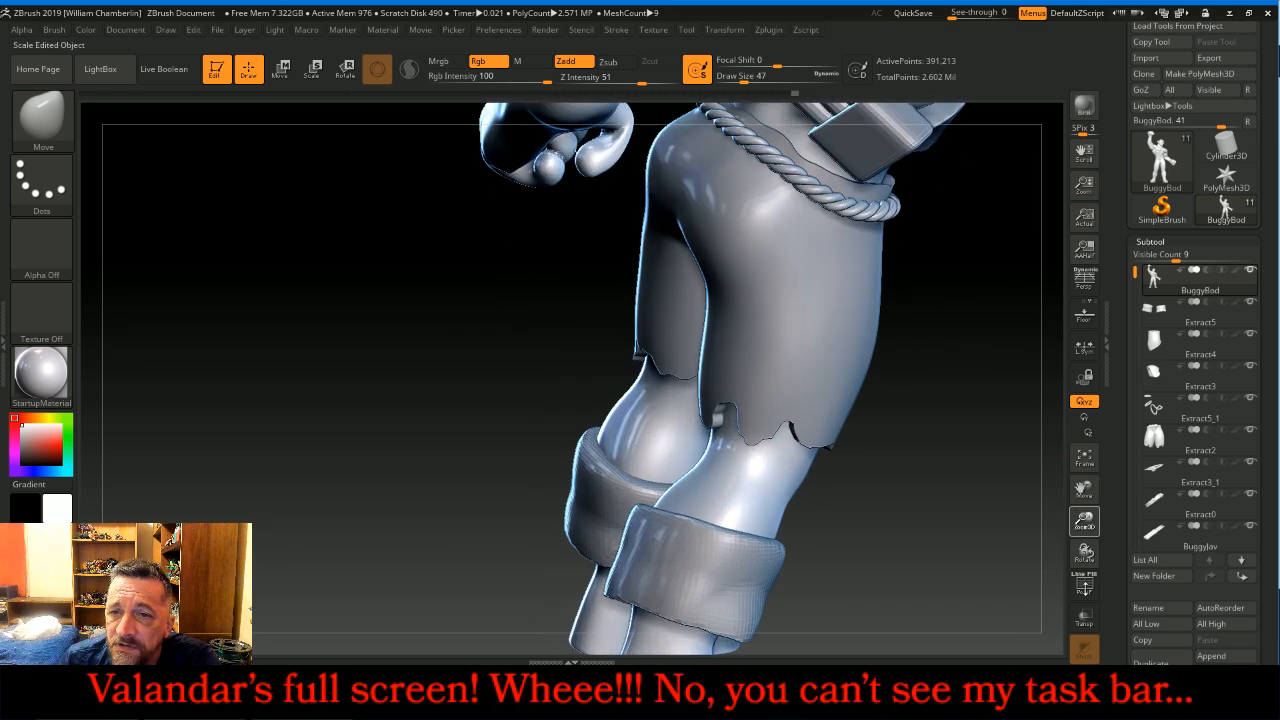
pyautogui.moveTo(1088, 500); pyautogui.dragTo(997, 556)
pyautogui.moveTo(934, 366); pyautogui.dragTo(834, 323)
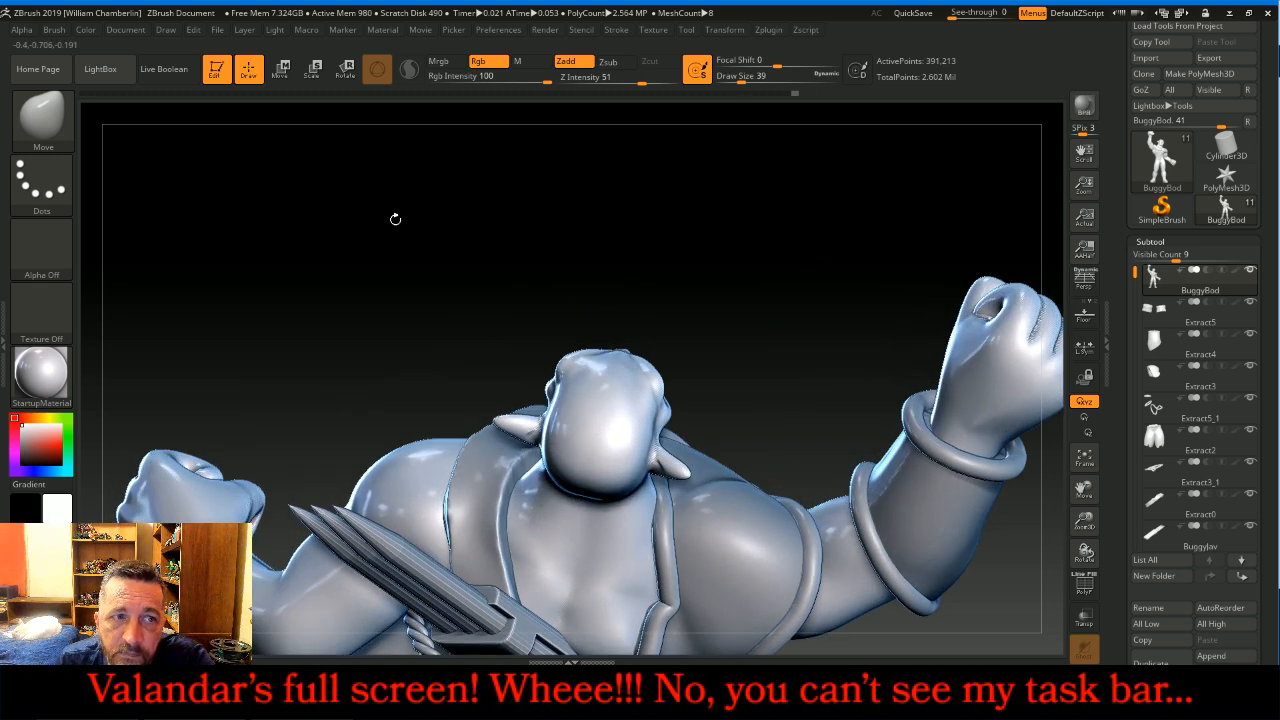
pyautogui.click(68, 136)
pyautogui.click(766, 128)
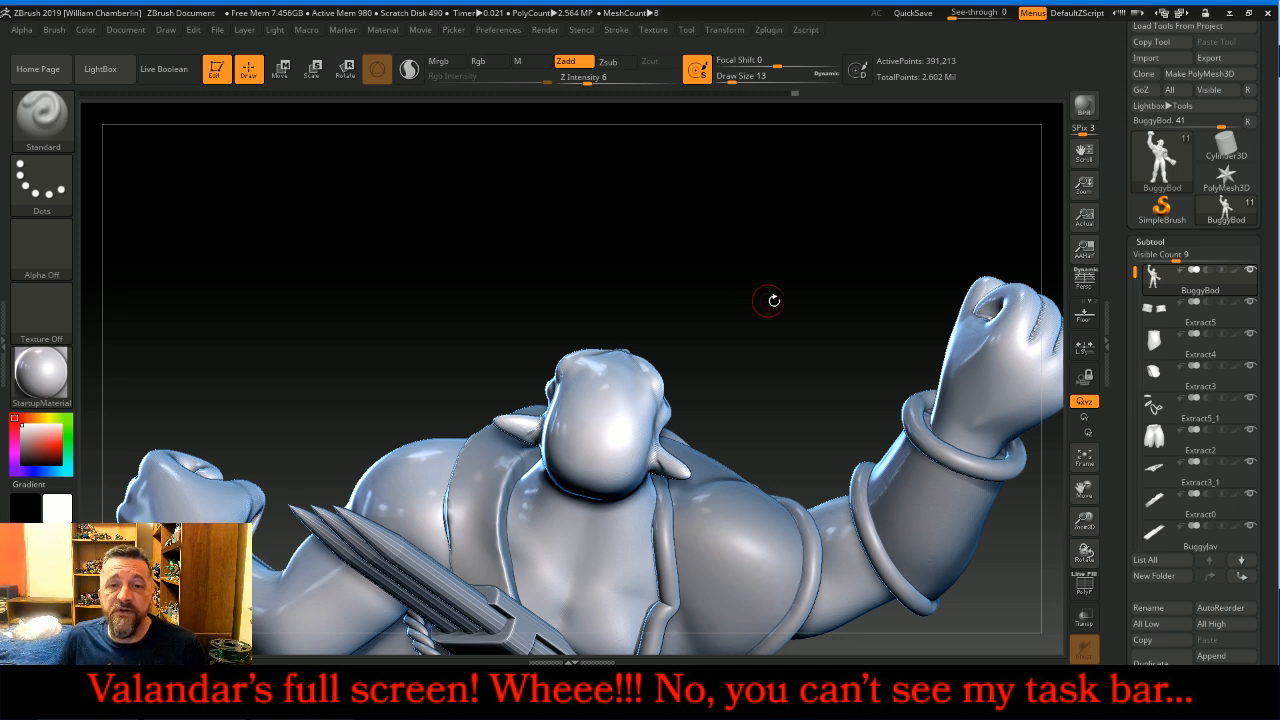
# Step: Mask the first strokes of a cap outline over the crown and side of the figure's head
pyautogui.moveTo(809, 237); pyautogui.dragTo(846, 261)
pyautogui.moveTo(1084, 489); pyautogui.dragTo(1012, 385)
pyautogui.moveTo(801, 226); pyautogui.dragTo(800, 237)
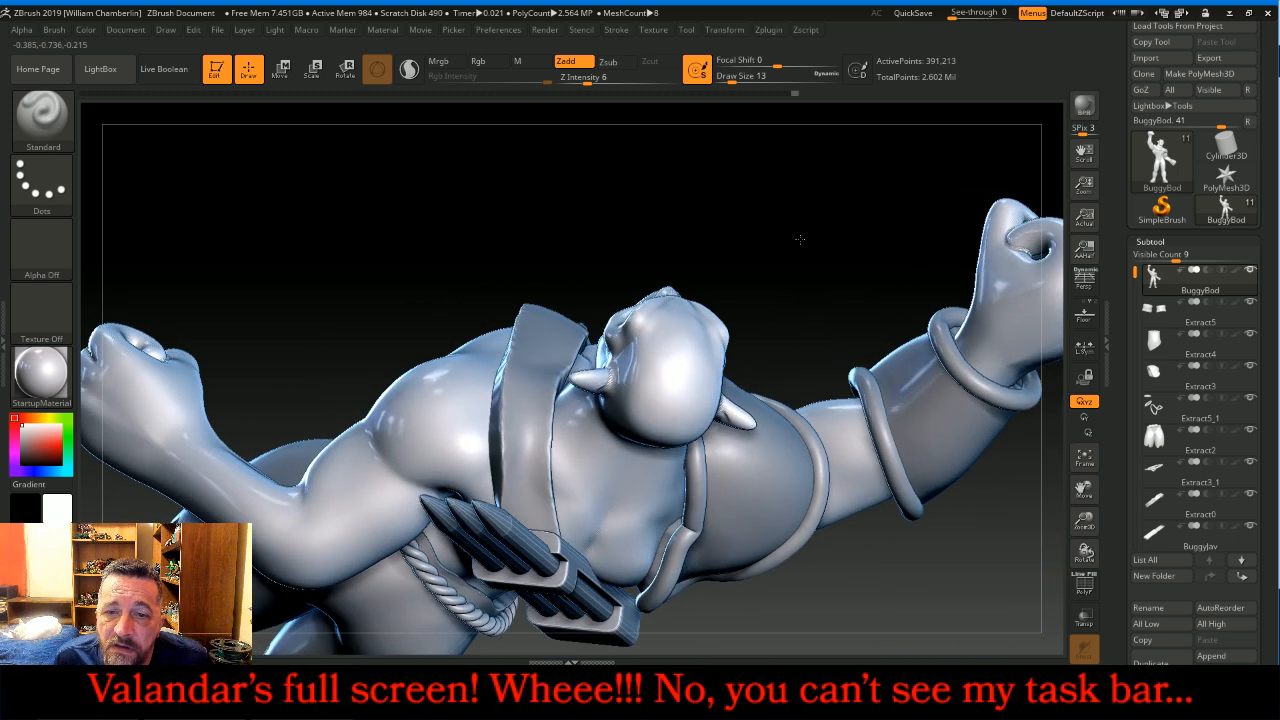
pyautogui.press('ctrl')
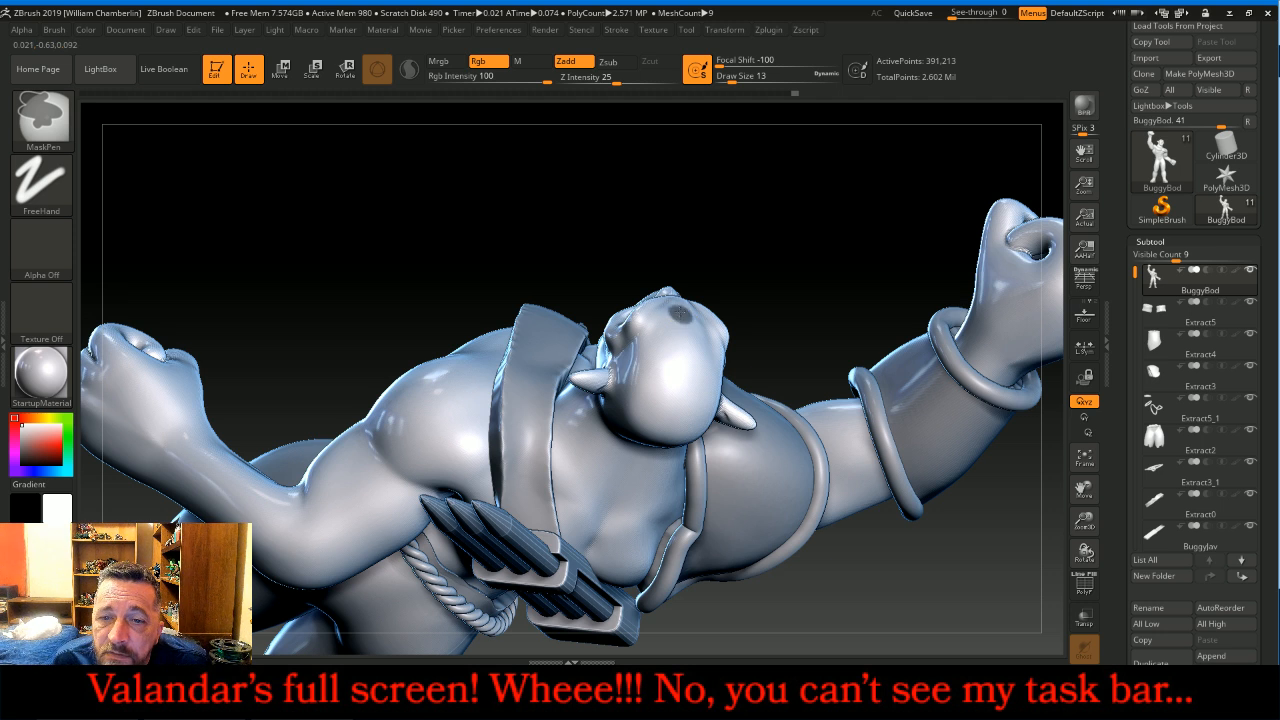
pyautogui.keyDown('ctrl'); pyautogui.moveTo(678, 312); pyautogui.dragTo(627, 417); pyautogui.keyUp('ctrl')
pyautogui.moveTo(838, 259); pyautogui.dragTo(794, 251)
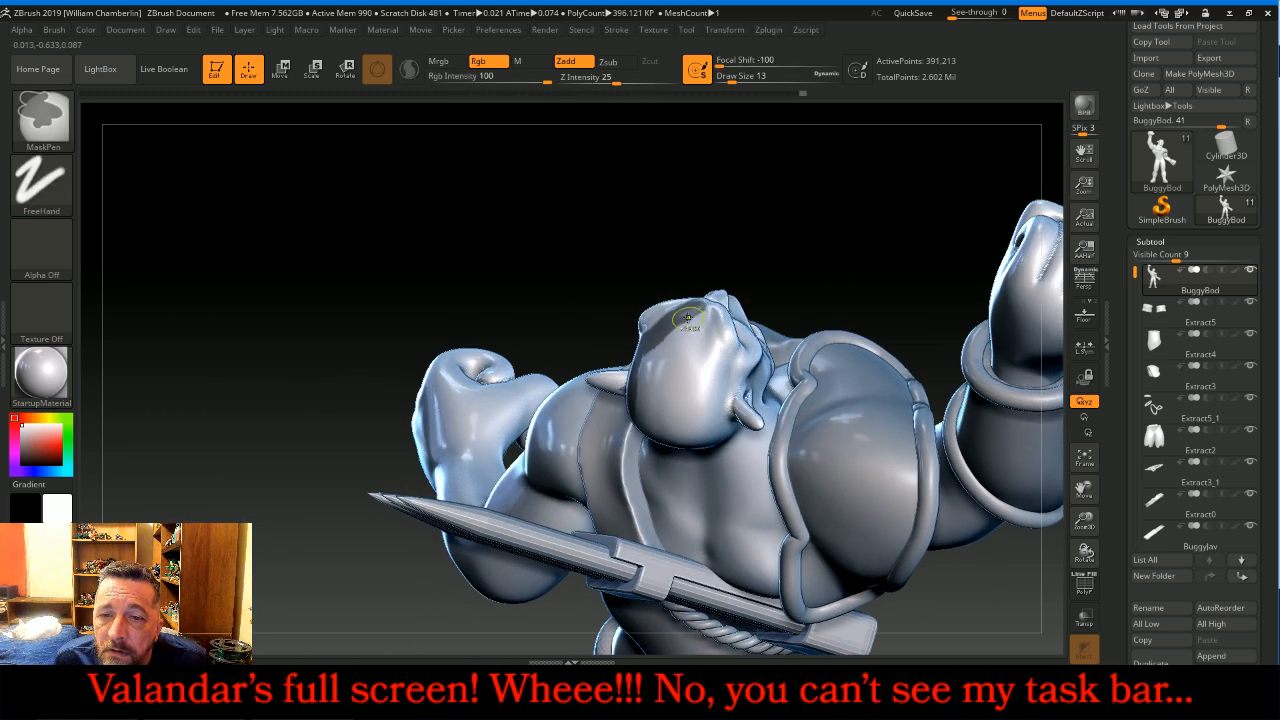
pyautogui.keyDown('ctrl'); pyautogui.moveTo(690, 316); pyautogui.dragTo(690, 359); pyautogui.keyUp('ctrl')
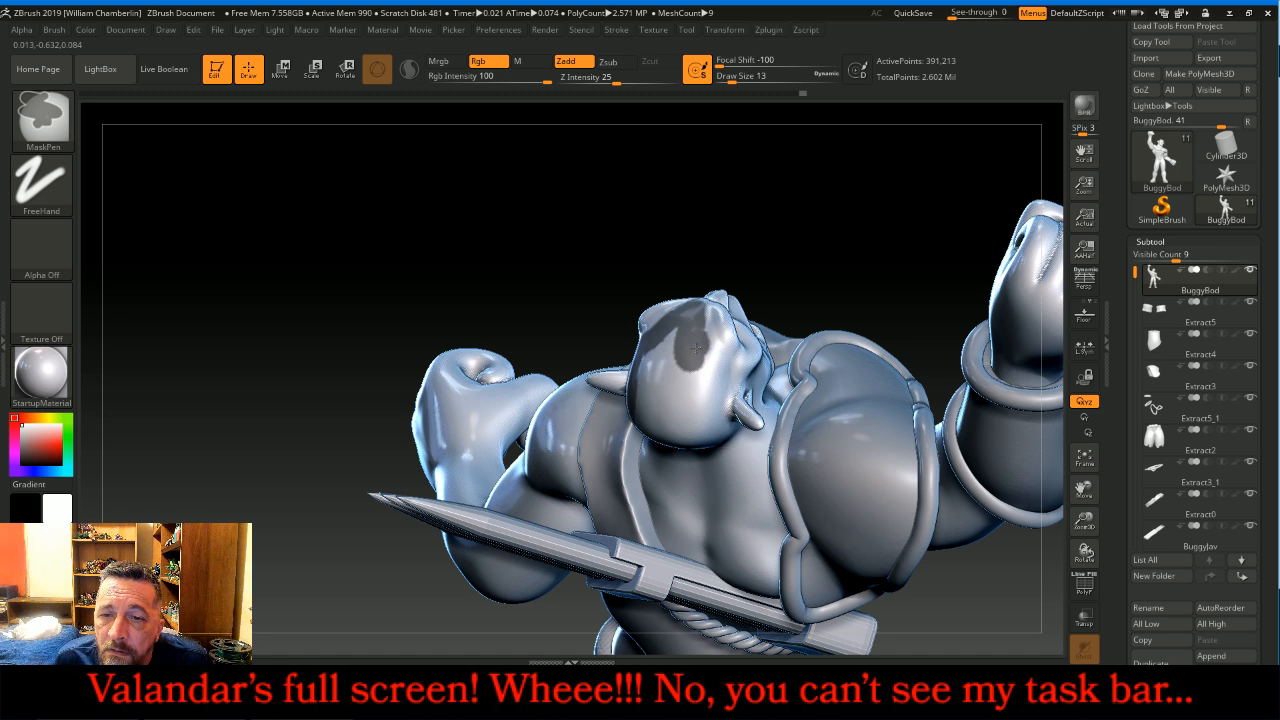
pyautogui.keyDown('ctrl'); pyautogui.moveTo(713, 378); pyautogui.dragTo(709, 428); pyautogui.keyUp('ctrl')
# Step: Complete and fill the mask over the back of the head down to the nape, and extend it across the crown
pyautogui.moveTo(852, 254)
pyautogui.mouseDown()
pyautogui.moveTo(841, 248)
pyautogui.moveTo(858, 155)
pyautogui.mouseUp()
pyautogui.moveTo(657, 397)
pyautogui.keyDown('ctrl'); pyautogui.mouseDown()
pyautogui.moveTo(652, 497)
pyautogui.moveTo(690, 555)
pyautogui.moveTo(730, 478)
pyautogui.moveTo(721, 404)
pyautogui.mouseUp(); pyautogui.keyUp('ctrl')
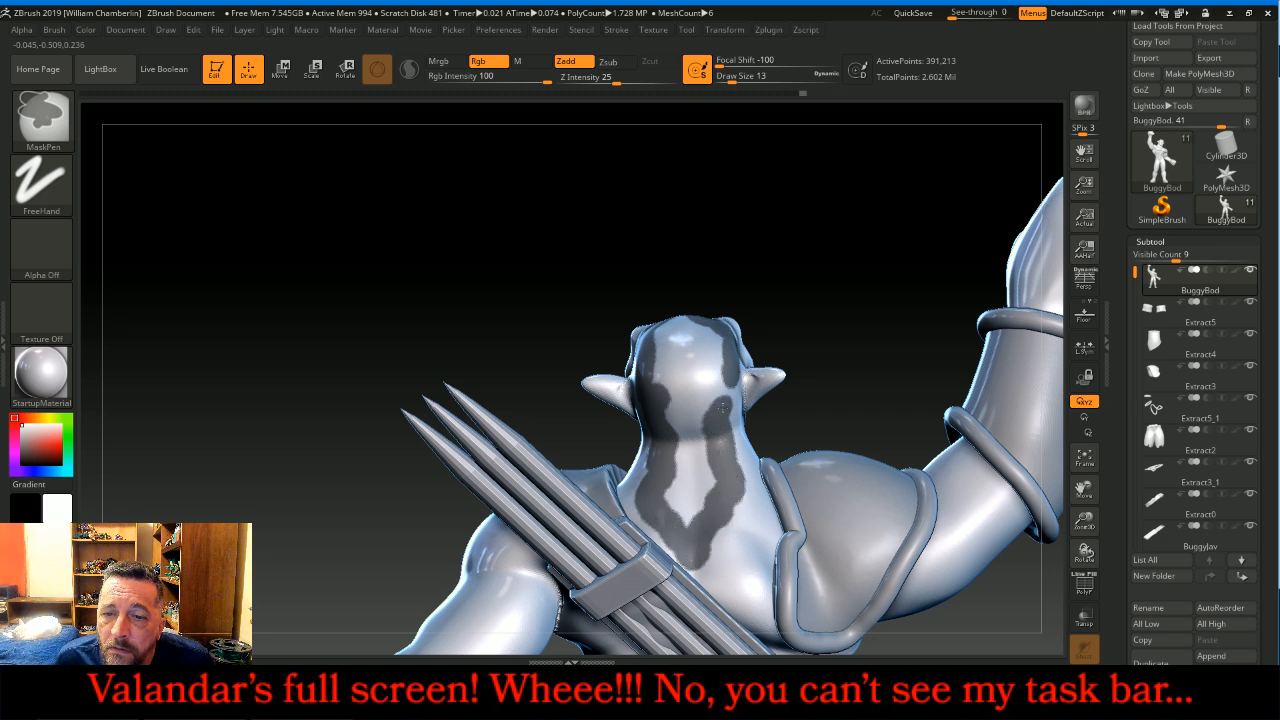
pyautogui.moveTo(716, 339)
pyautogui.keyDown('ctrl'); pyautogui.mouseDown()
pyautogui.moveTo(676, 331)
pyautogui.moveTo(664, 352)
pyautogui.moveTo(666, 400)
pyautogui.moveTo(688, 361)
pyautogui.moveTo(699, 384)
pyautogui.moveTo(692, 434)
pyautogui.moveTo(678, 432)
pyautogui.moveTo(702, 490)
pyautogui.moveTo(685, 484)
pyautogui.mouseUp(); pyautogui.keyUp('ctrl')
pyautogui.moveTo(819, 270)
pyautogui.mouseDown()
pyautogui.moveTo(868, 305)
pyautogui.moveTo(862, 356)
pyautogui.mouseUp()
pyautogui.keyDown('ctrl'); pyautogui.moveTo(668, 323); pyautogui.dragTo(663, 294); pyautogui.keyUp('ctrl')
# Step: Reduce the draw size to 8 and extend the head mask around the ears and down both sides of the face
pyautogui.moveTo(823, 220)
pyautogui.mouseDown()
pyautogui.moveTo(889, 257)
pyautogui.moveTo(897, 292)
pyautogui.mouseUp()
pyautogui.press('[')
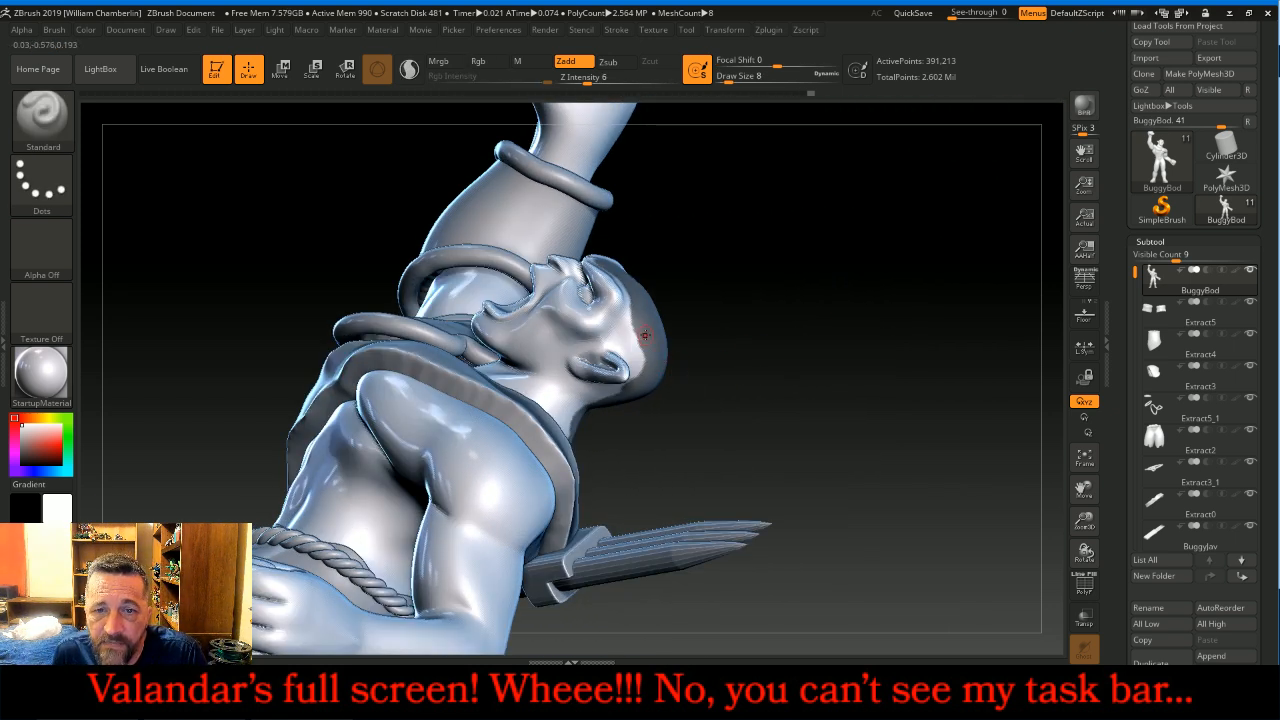
pyautogui.press('ctrl')
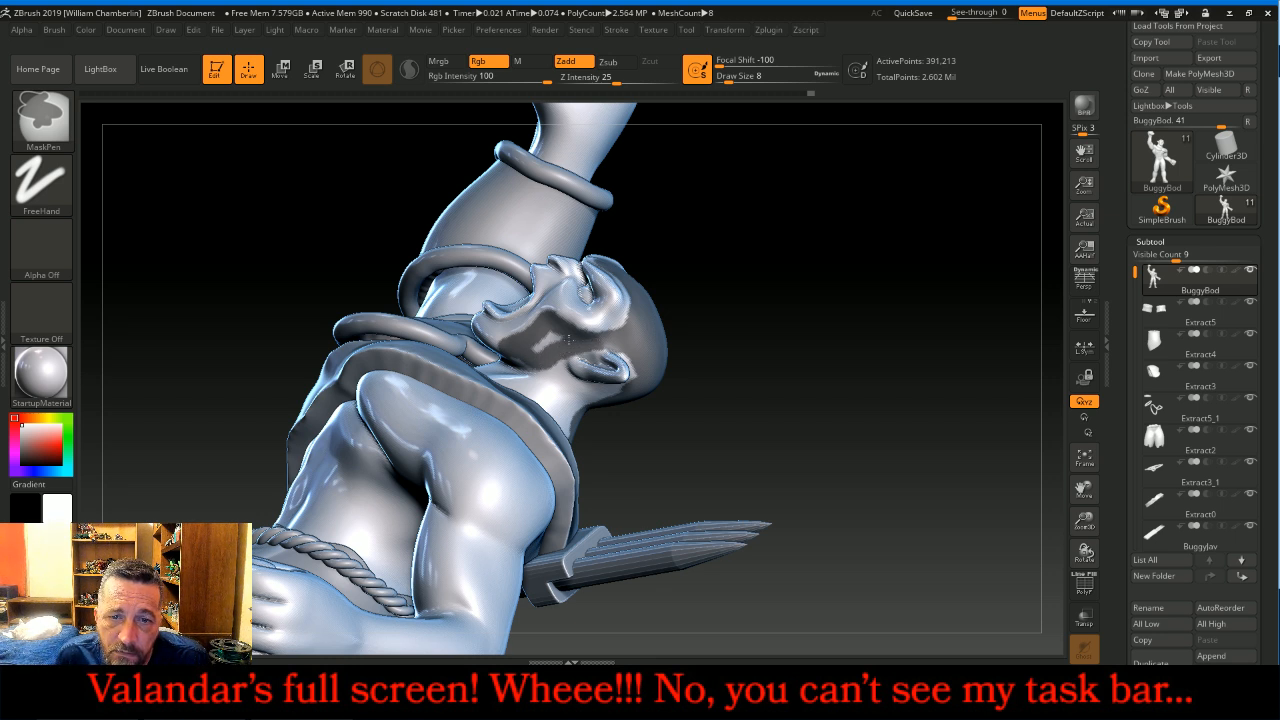
pyautogui.moveTo(780, 274)
pyautogui.mouseDown()
pyautogui.moveTo(836, 290)
pyautogui.moveTo(857, 320)
pyautogui.moveTo(840, 373)
pyautogui.moveTo(863, 343)
pyautogui.moveTo(860, 380)
pyautogui.moveTo(664, 325)
pyautogui.mouseUp()
pyautogui.press('ctrl')
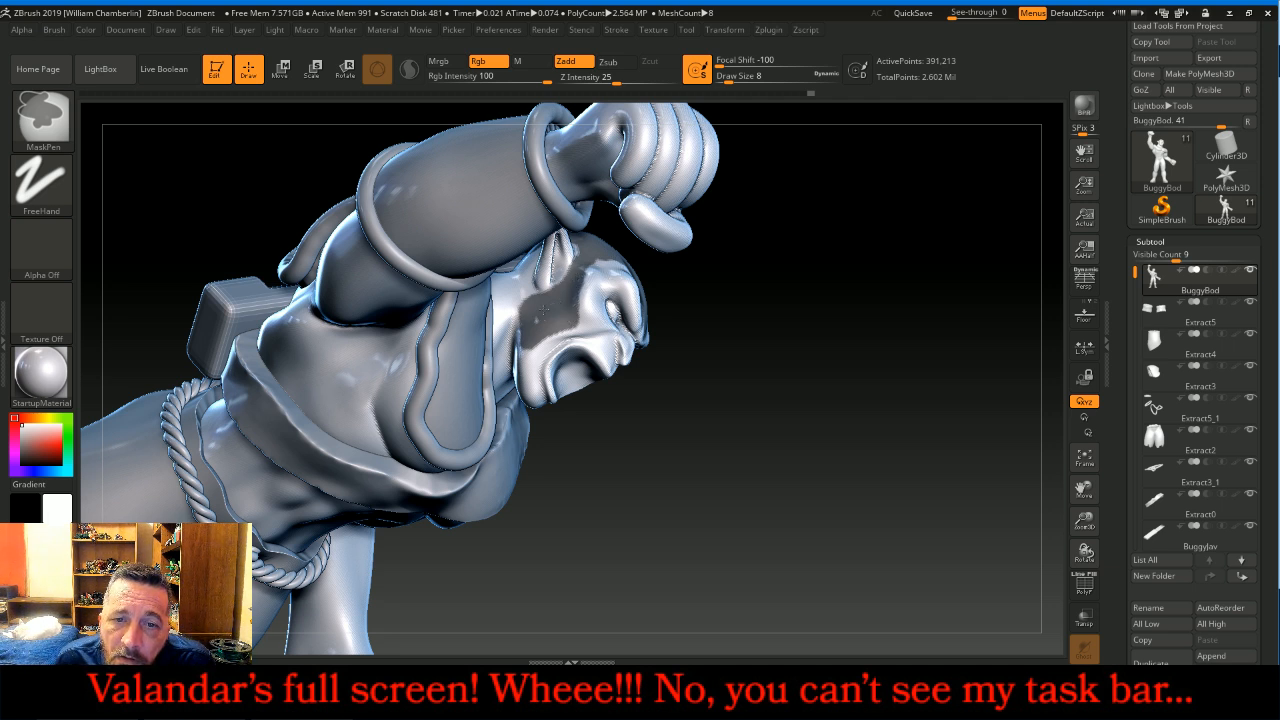
# Step: Extract the masked head area as a new subtool with a thickness of 0.015 and accept it
pyautogui.moveTo(826, 437)
pyautogui.mouseDown()
pyautogui.moveTo(919, 355)
pyautogui.moveTo(886, 288)
pyautogui.moveTo(908, 289)
pyautogui.moveTo(897, 274)
pyautogui.moveTo(960, 352)
pyautogui.moveTo(949, 372)
pyautogui.mouseUp()
pyautogui.moveTo(1083, 488); pyautogui.dragTo(1042, 403)
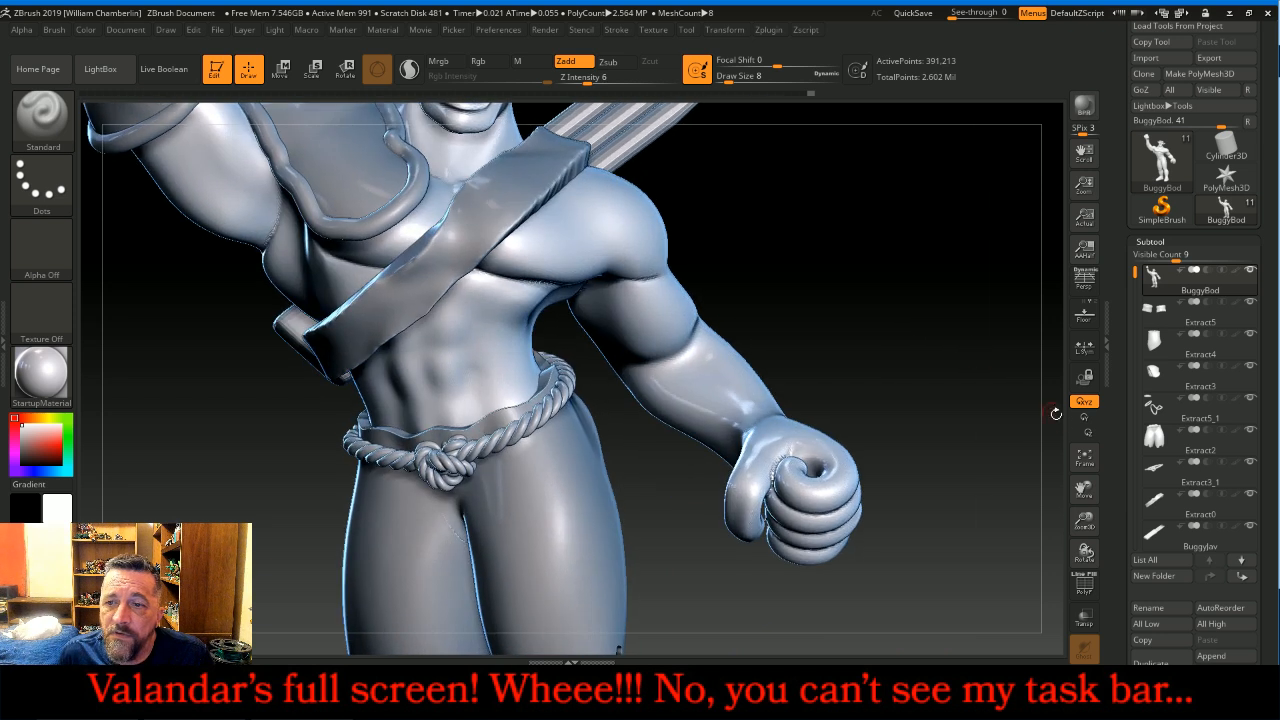
pyautogui.moveTo(1084, 488); pyautogui.dragTo(1116, 592)
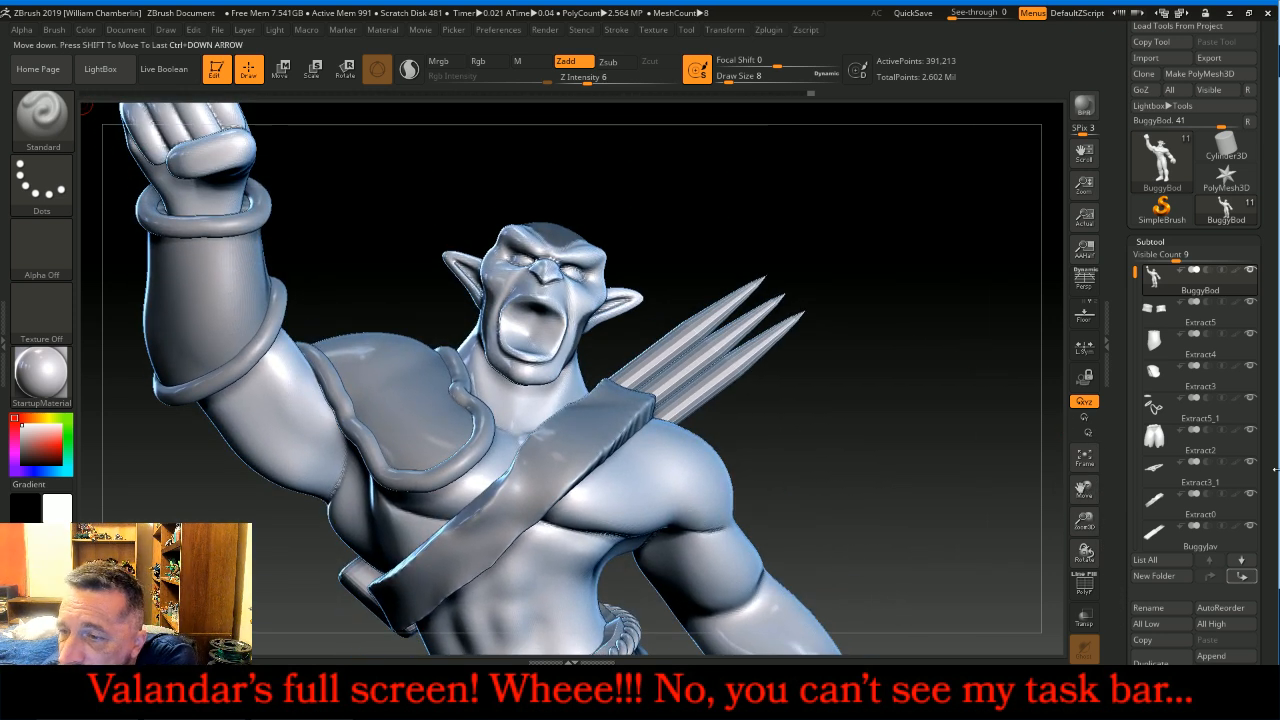
pyautogui.click(1150, 241)
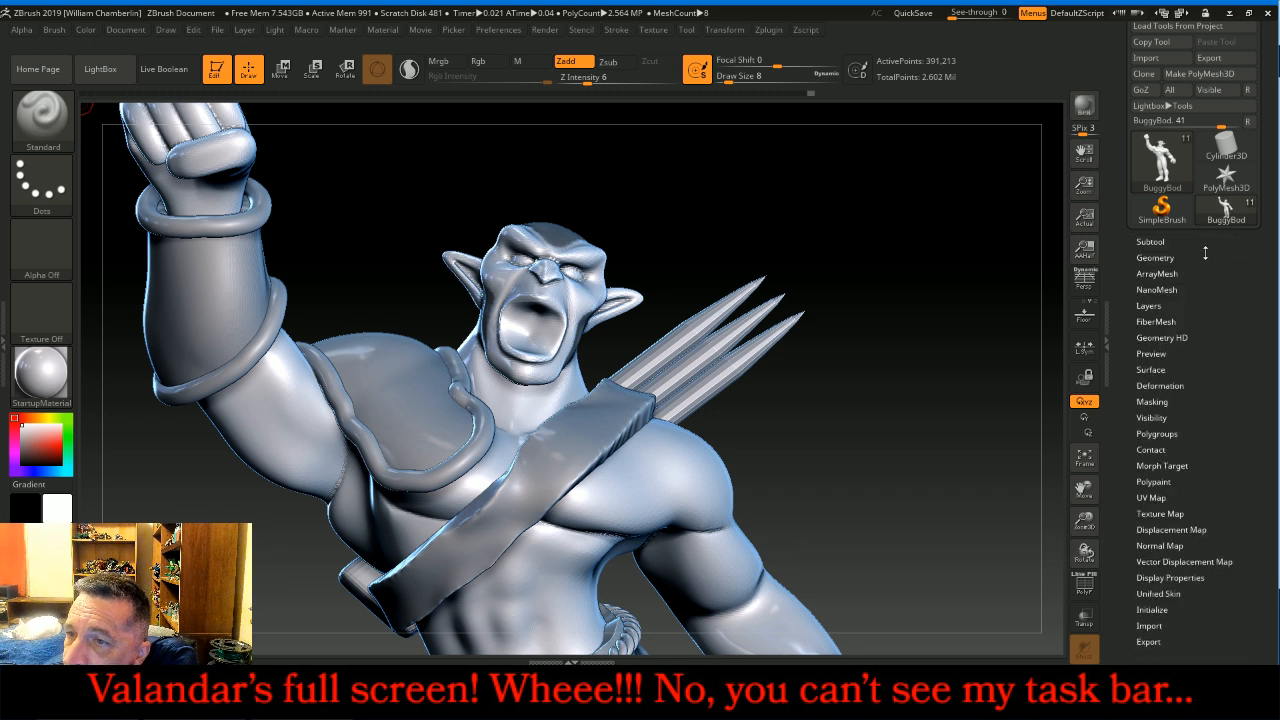
pyautogui.click(1217, 241)
pyautogui.scroll(-5, 1270, 300)
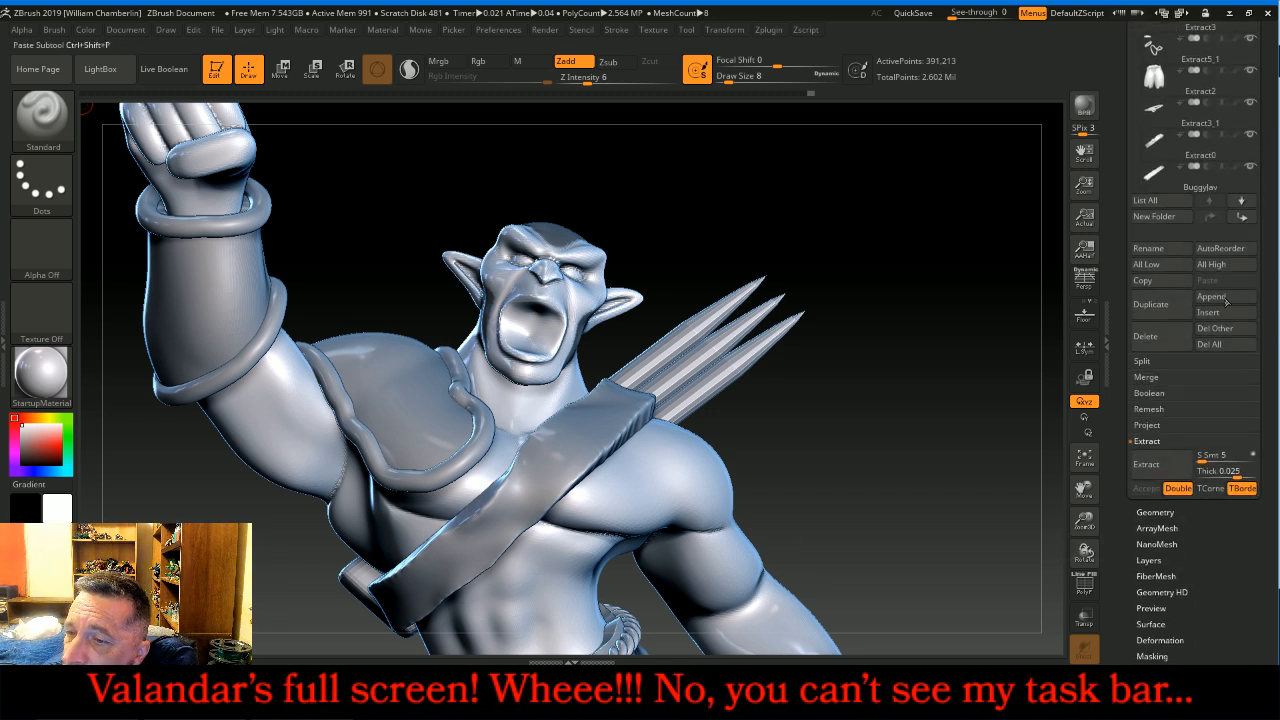
pyautogui.press('BackSpace')
pyautogui.press('Return')
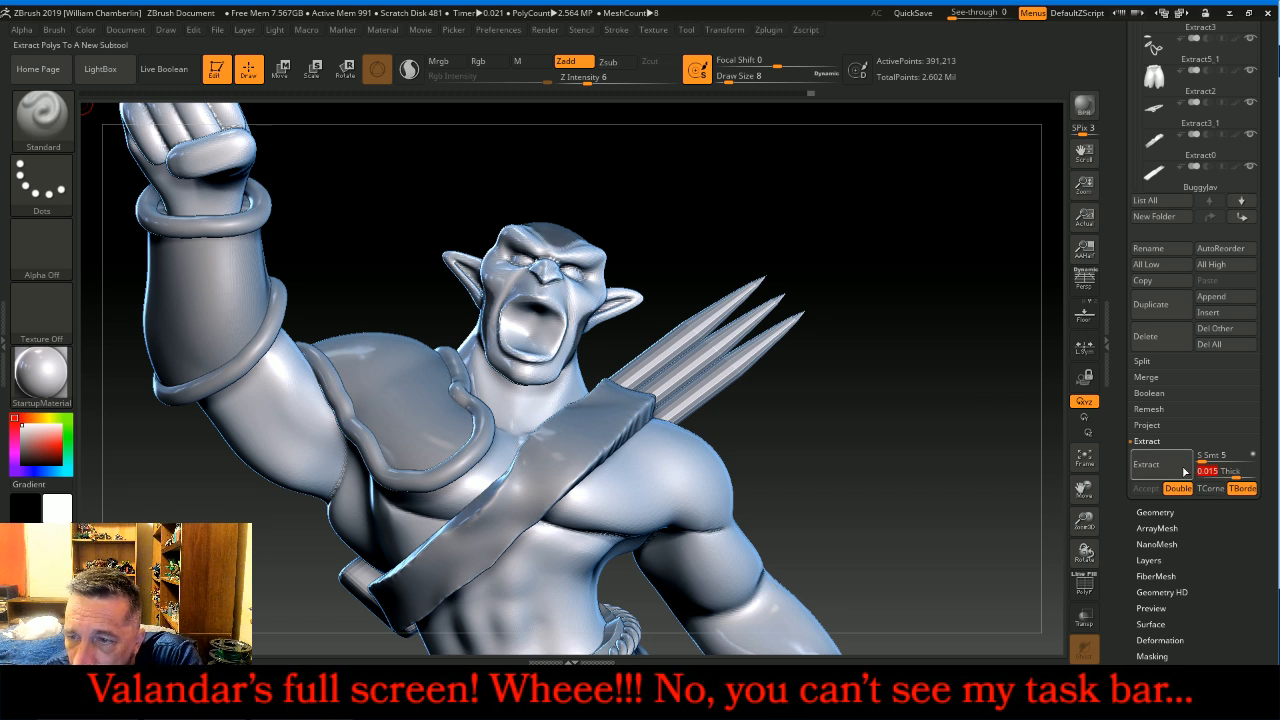
pyautogui.click(1183, 467)
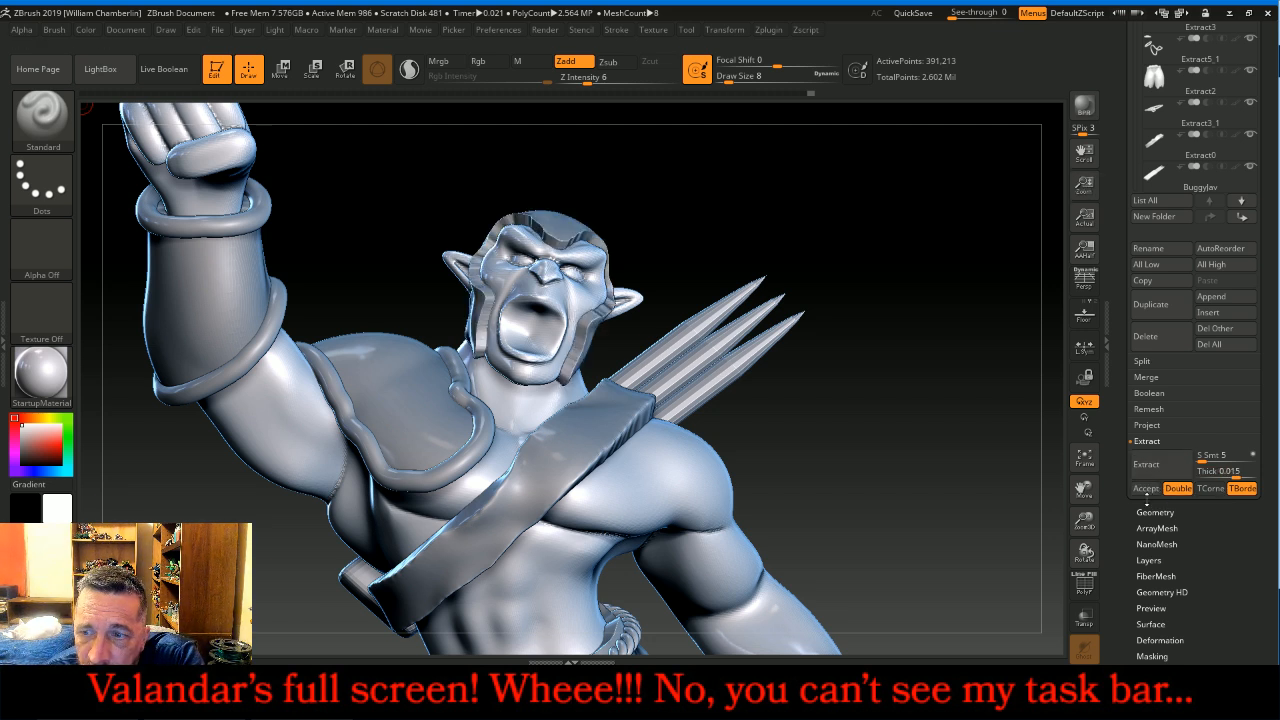
pyautogui.click(1146, 489)
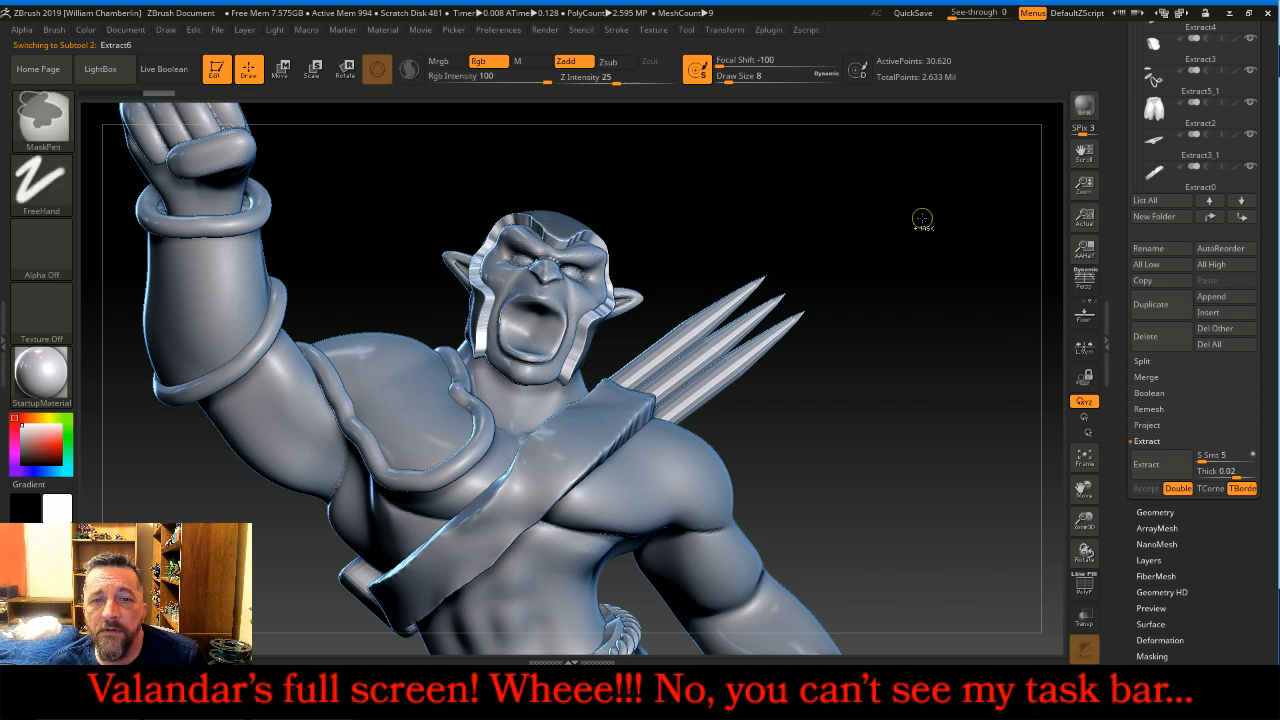
# Step: Make the extracted head covering the active subtool and DynaMesh it at resolution 128
pyautogui.click(1221, 121)
pyautogui.scroll(5, 1187, 225)
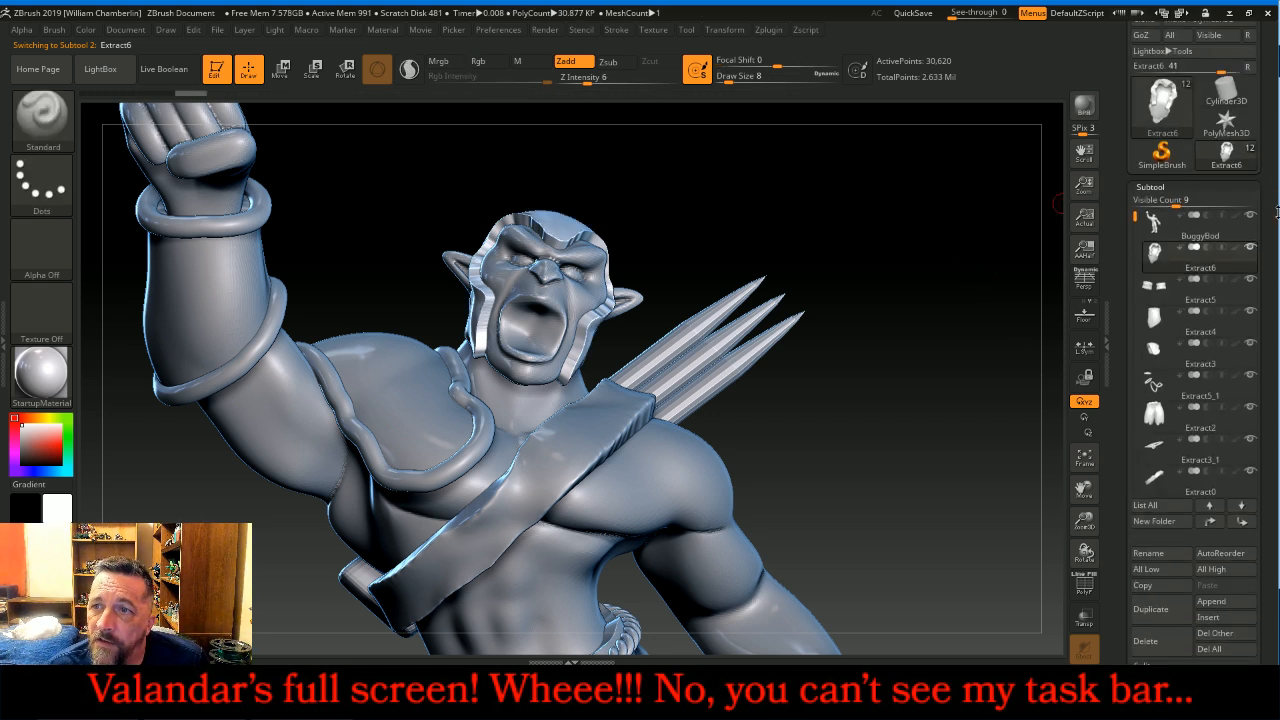
pyautogui.click(1174, 230)
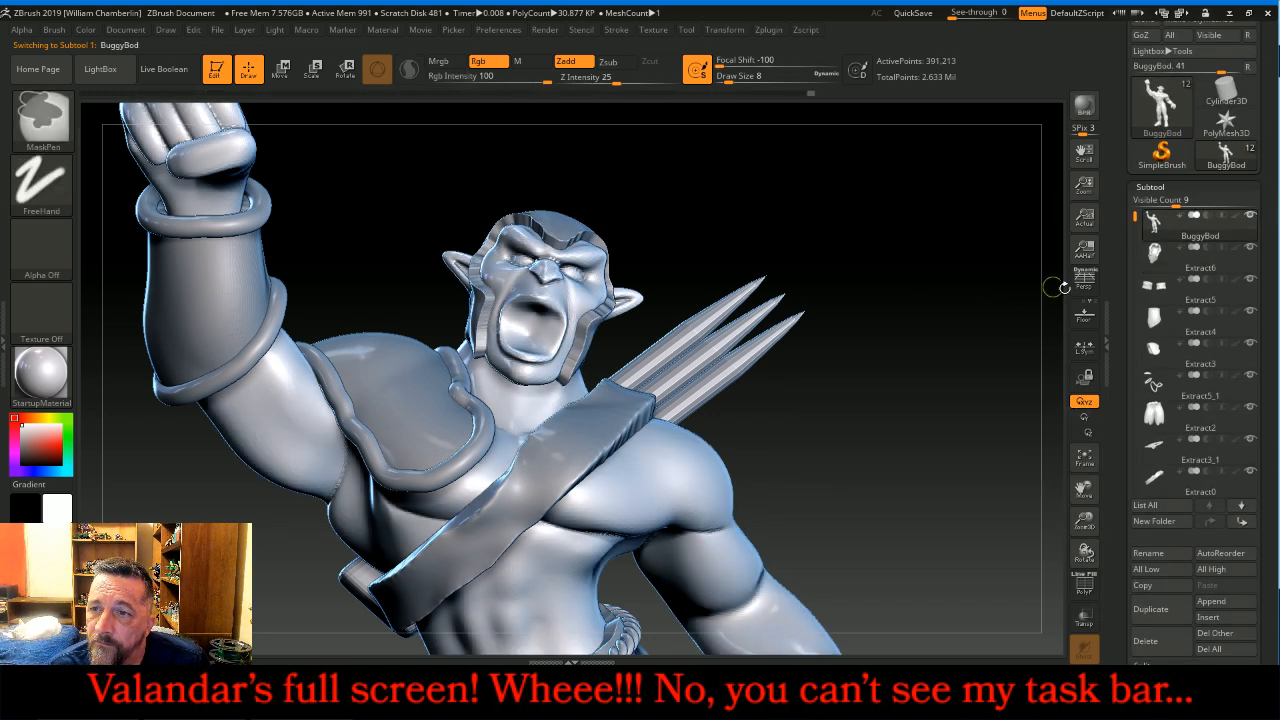
pyautogui.moveTo(984, 225); pyautogui.dragTo(960, 208)
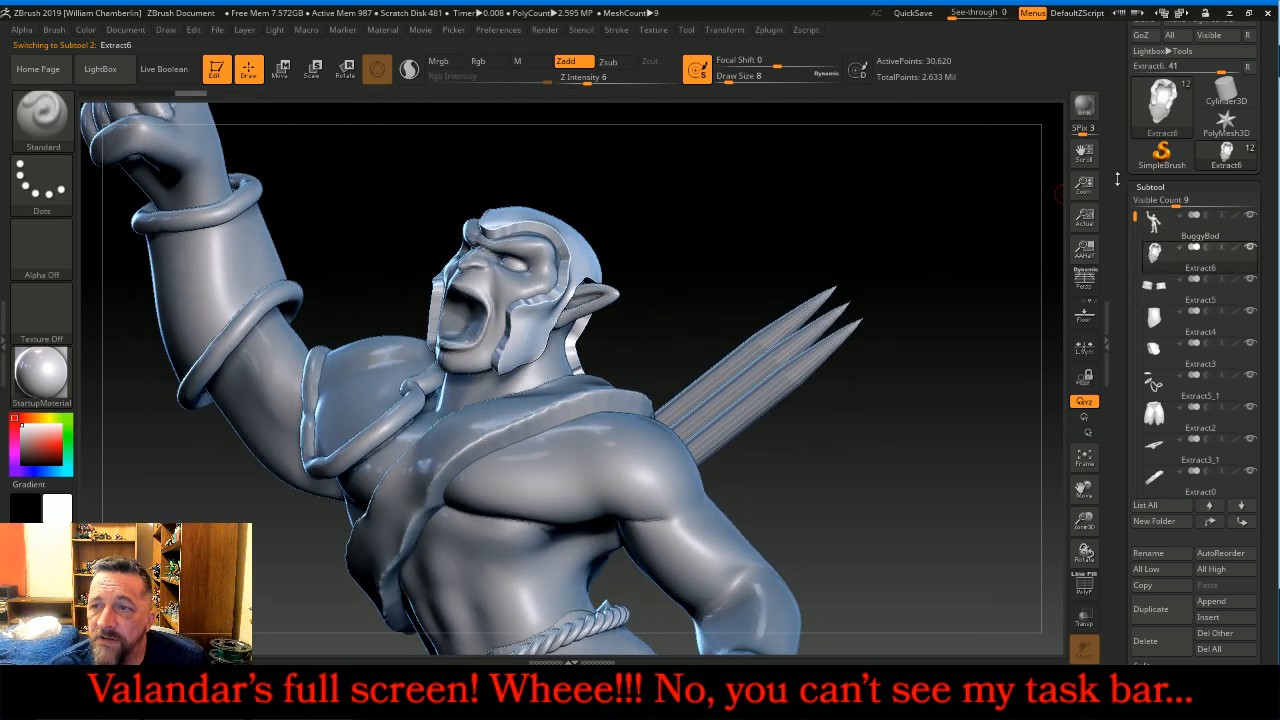
pyautogui.click(1178, 188)
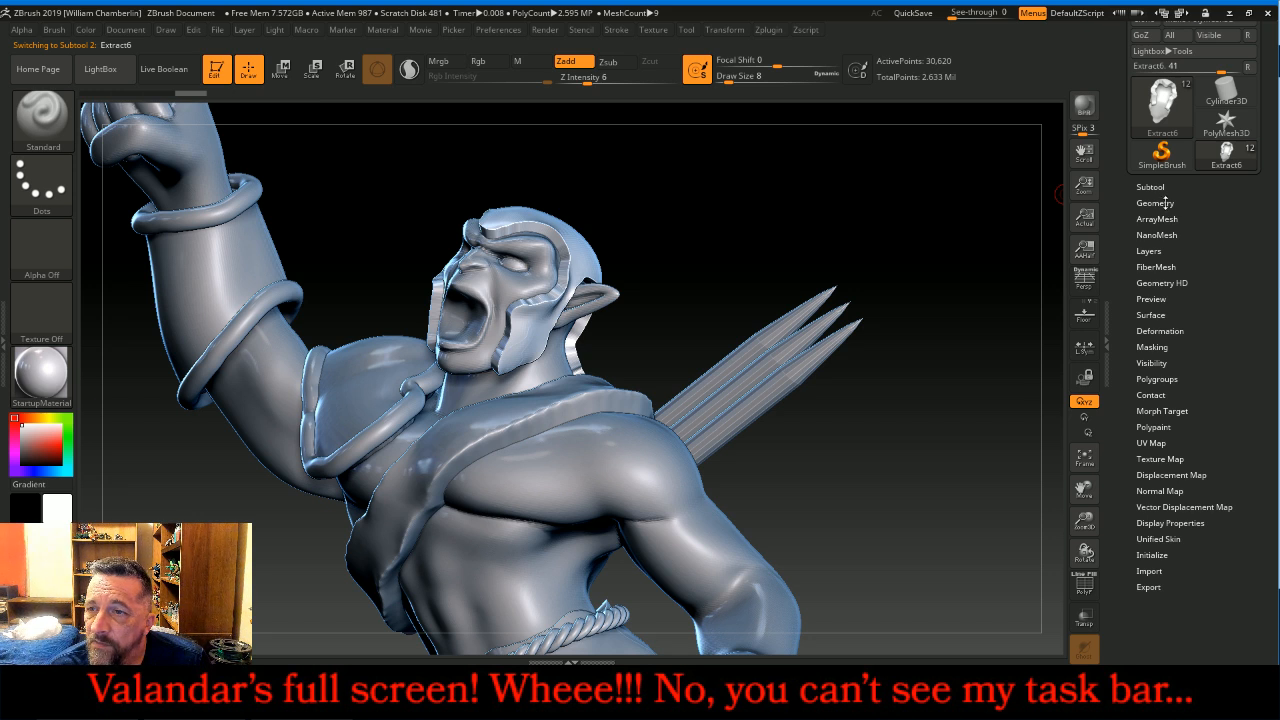
pyautogui.click(1154, 203)
pyautogui.click(1162, 449)
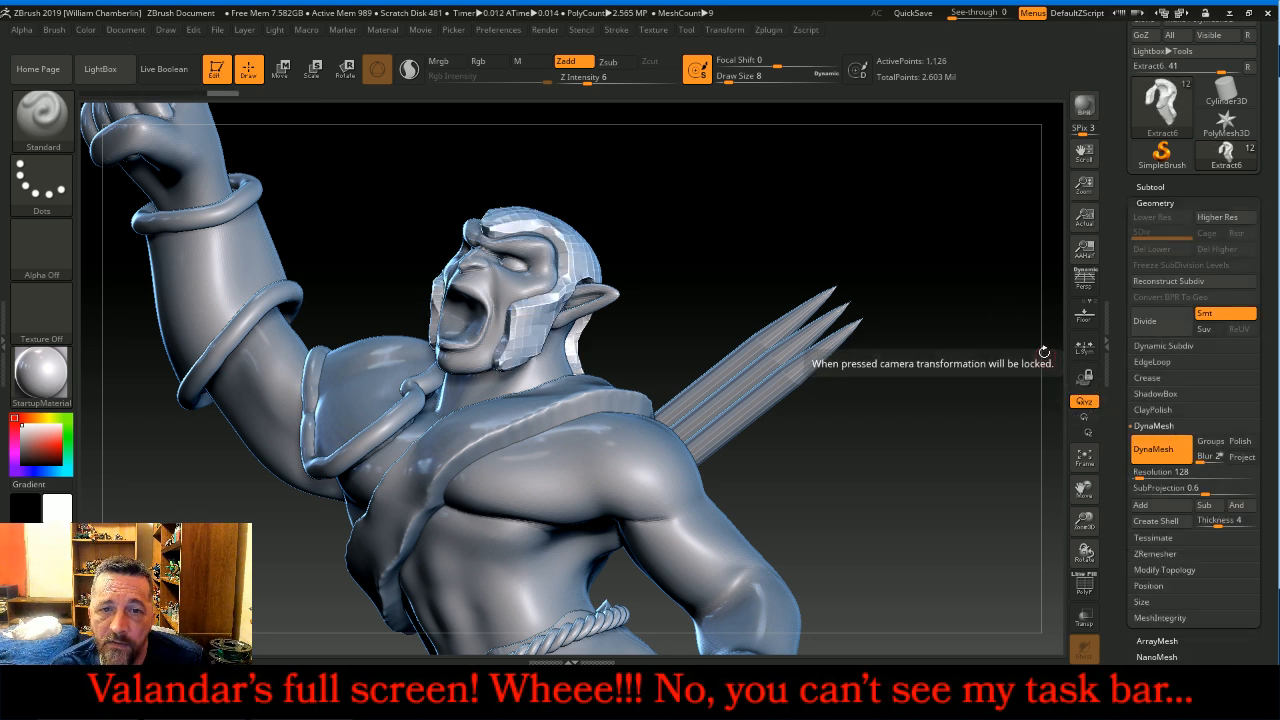
# Step: Smooth the surface and edges of the head covering all around using a draw size of 30
pyautogui.moveTo(980, 266); pyautogui.dragTo(924, 261)
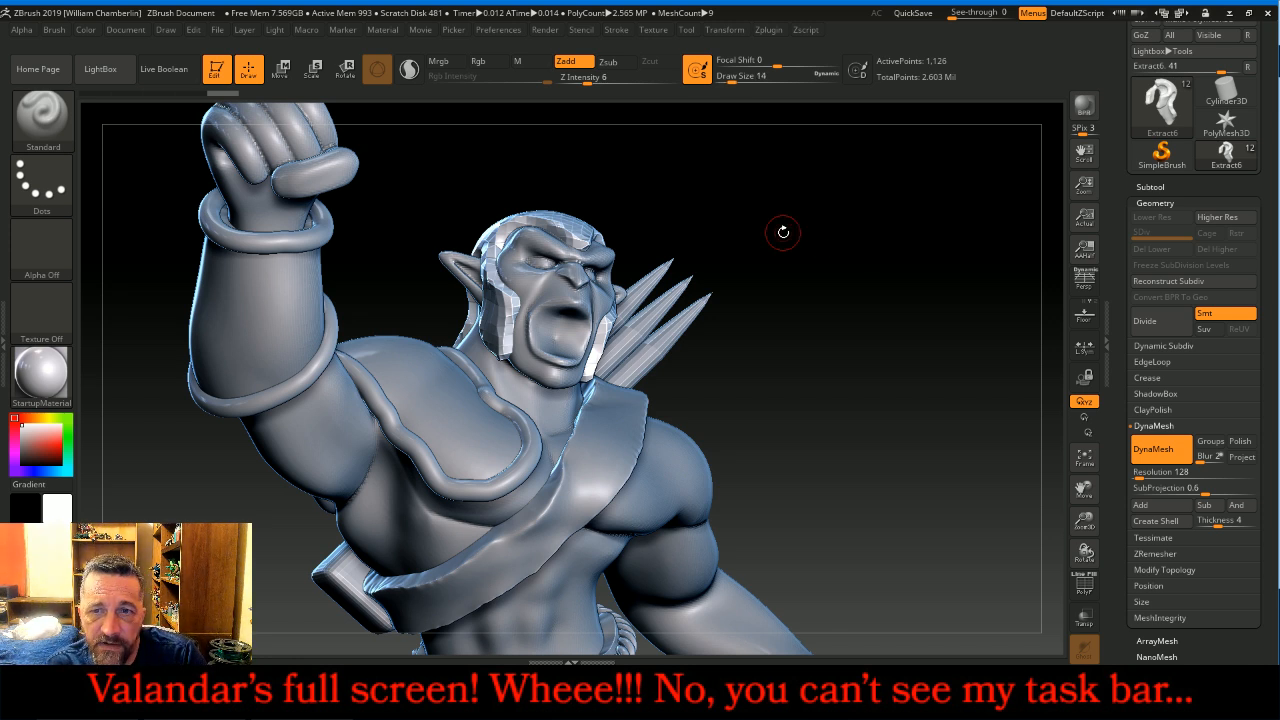
pyautogui.press('shift')
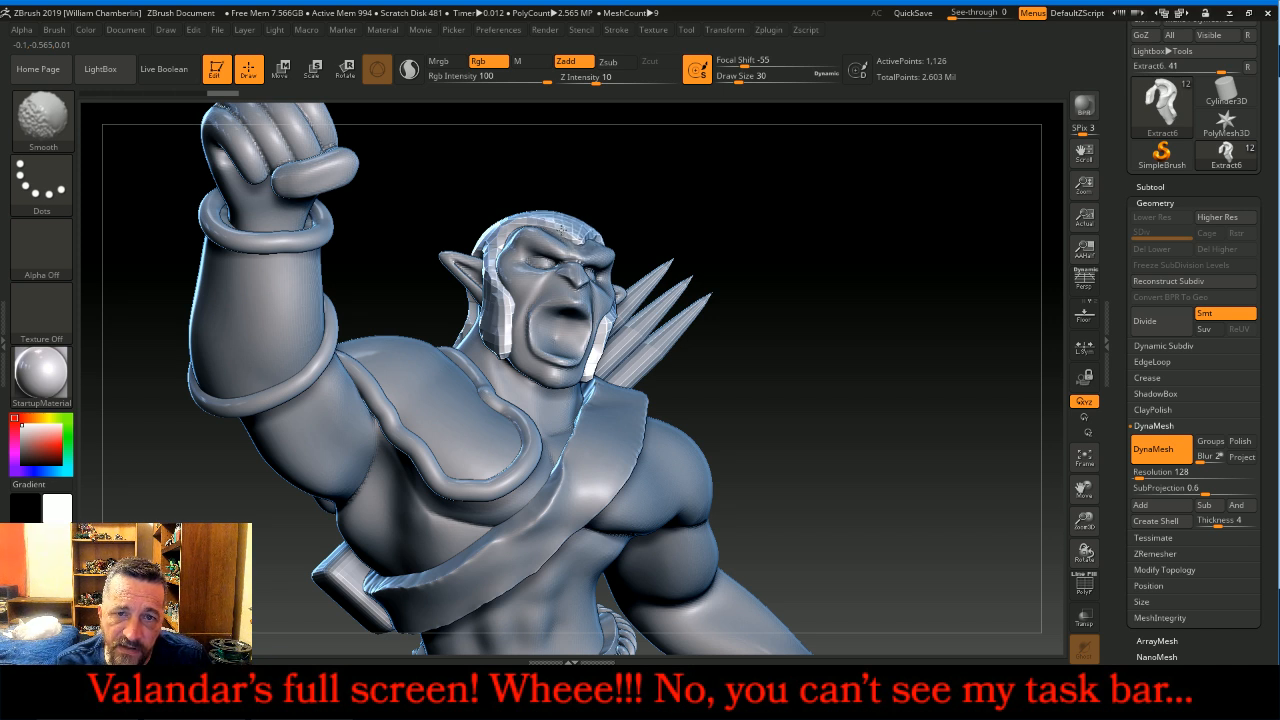
pyautogui.moveTo(843, 286); pyautogui.dragTo(790, 284)
pyautogui.keyDown('shift'); pyautogui.moveTo(596, 254); pyautogui.dragTo(549, 240); pyautogui.keyUp('shift')
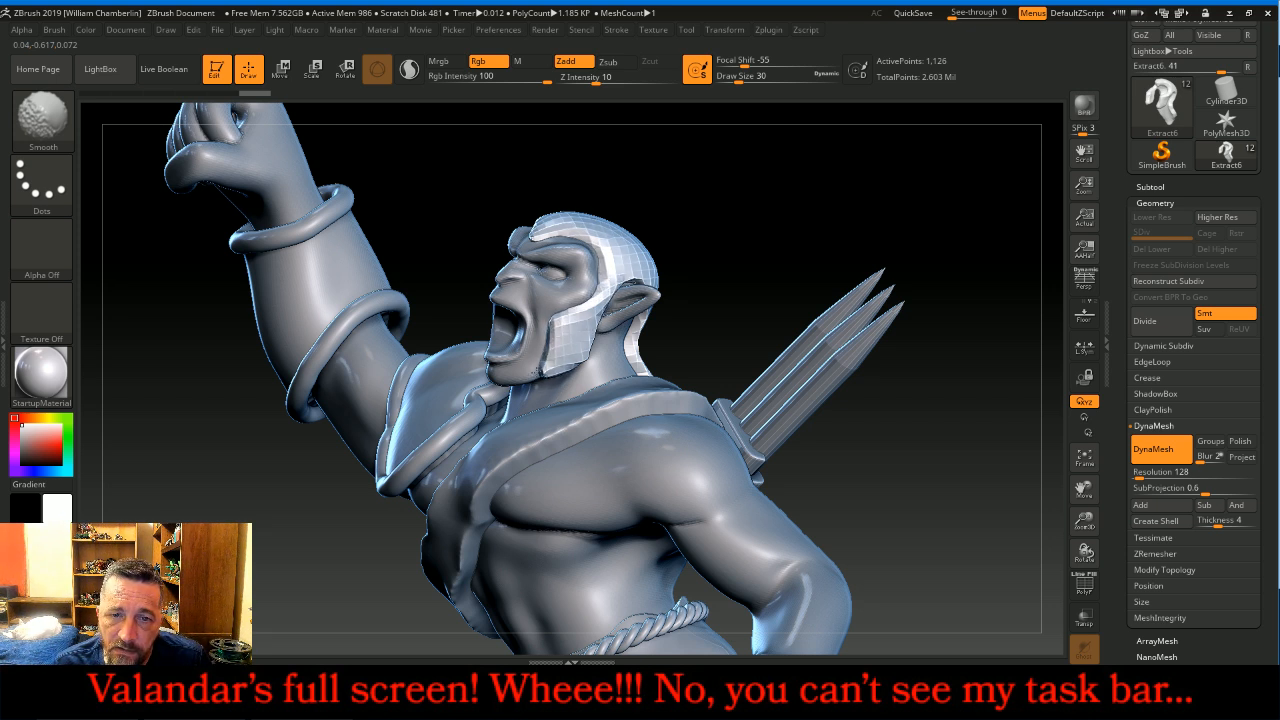
pyautogui.moveTo(826, 163)
pyautogui.mouseDown()
pyautogui.moveTo(860, 194)
pyautogui.moveTo(885, 193)
pyautogui.mouseUp()
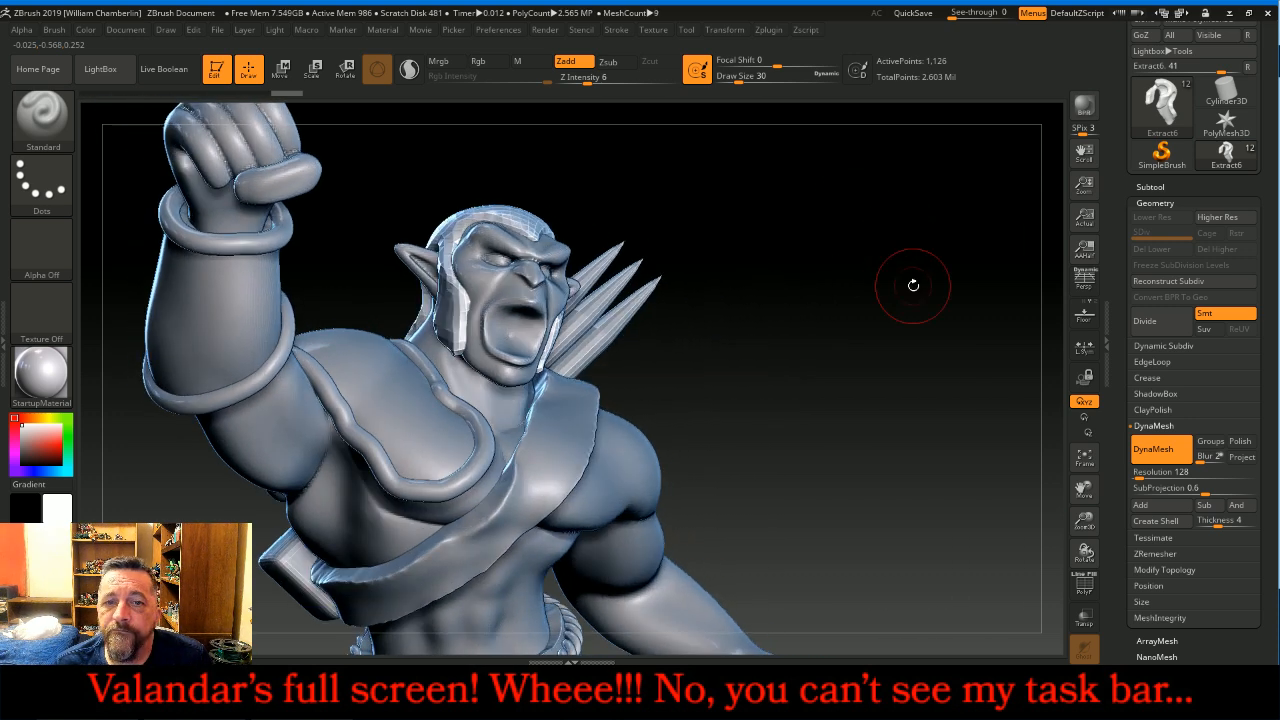
pyautogui.moveTo(909, 286); pyautogui.dragTo(600, 320)
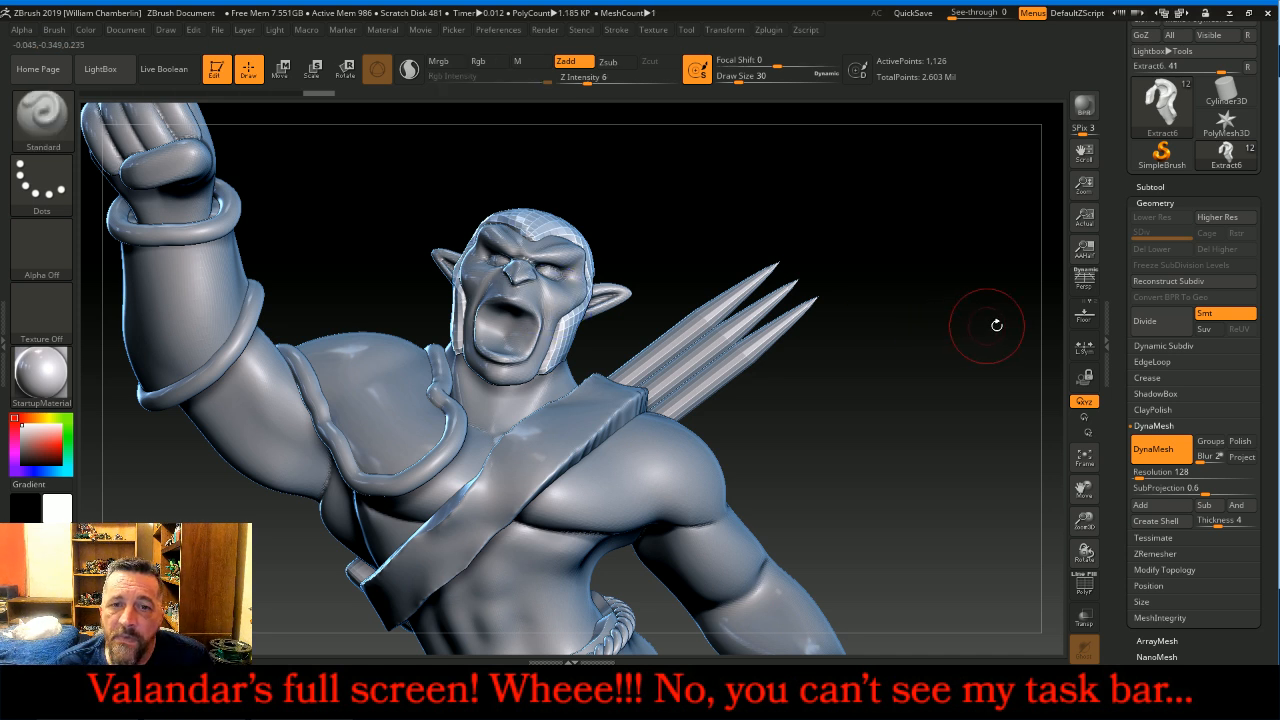
# Step: Turn off DynaMesh on the head covering, subdivide it to level 5 and delete the lower subdivision levels
pyautogui.click(1155, 446)
pyautogui.click(1150, 320)
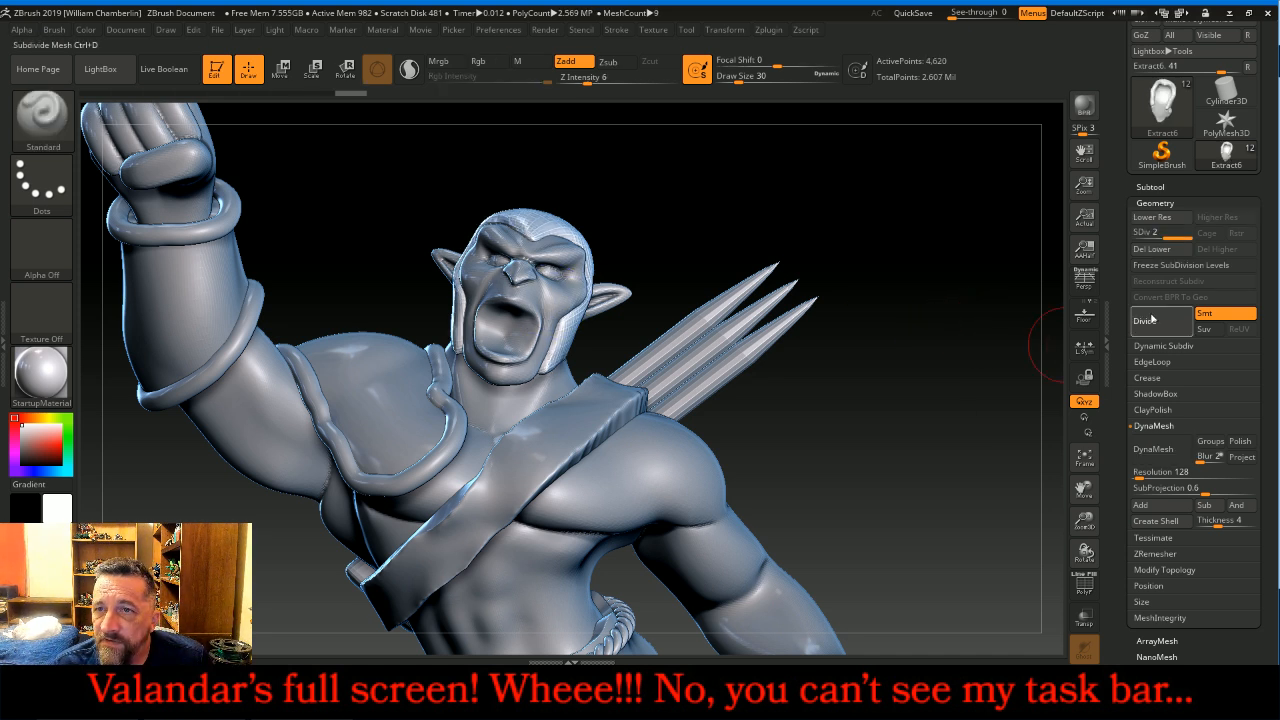
pyautogui.click(1152, 319)
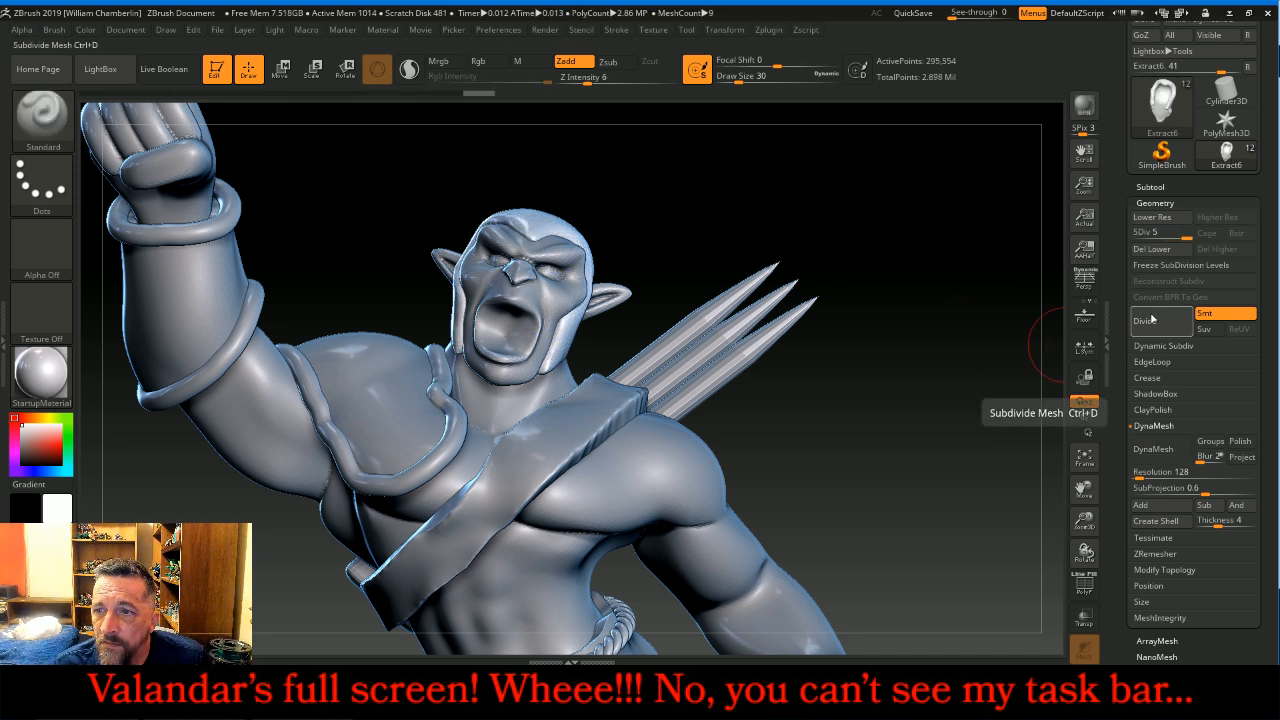
pyautogui.click(1150, 249)
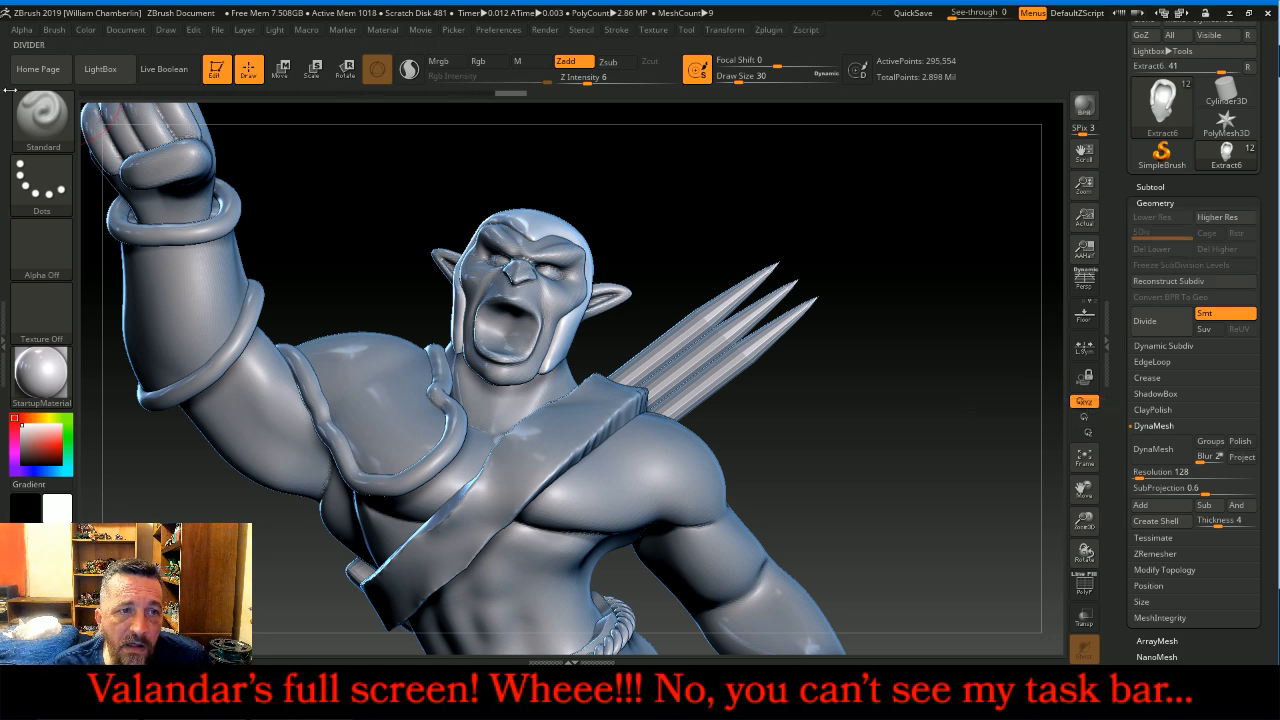
# Step: Choose the ClayBuildup brush and give it the soft round Alpha 01
pyautogui.click(41, 117)
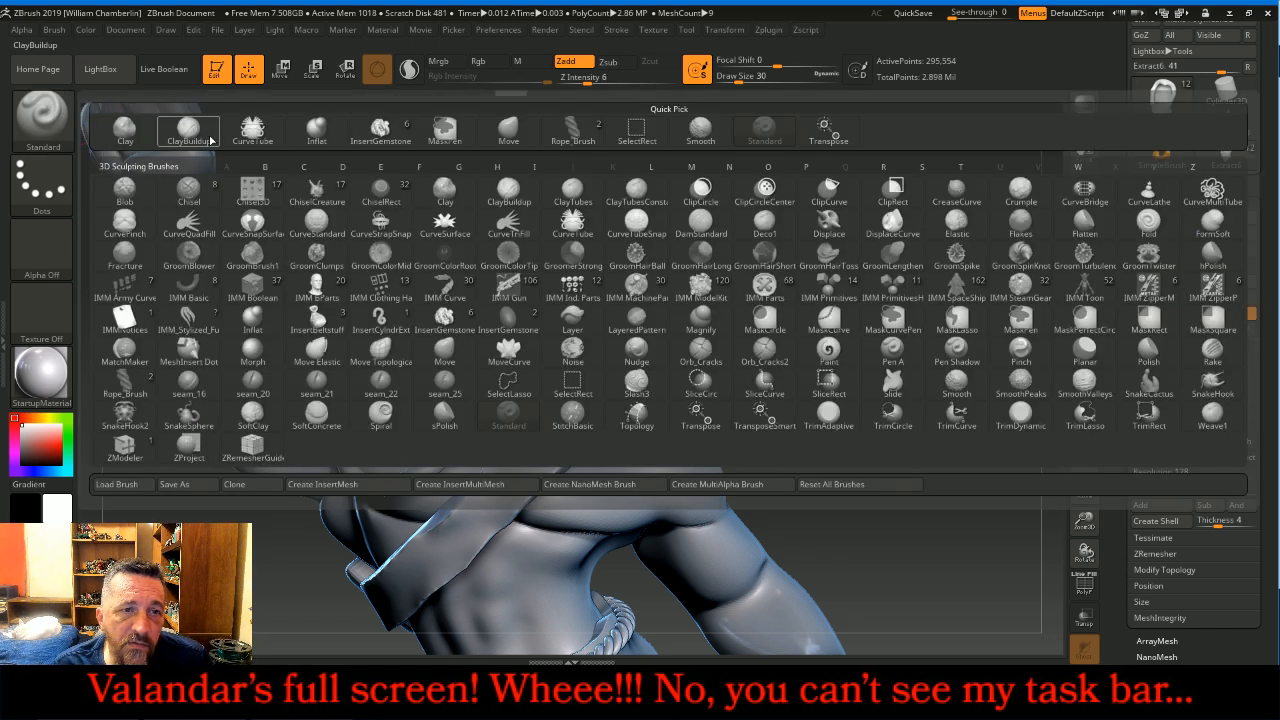
pyautogui.click(188, 133)
pyautogui.click(45, 250)
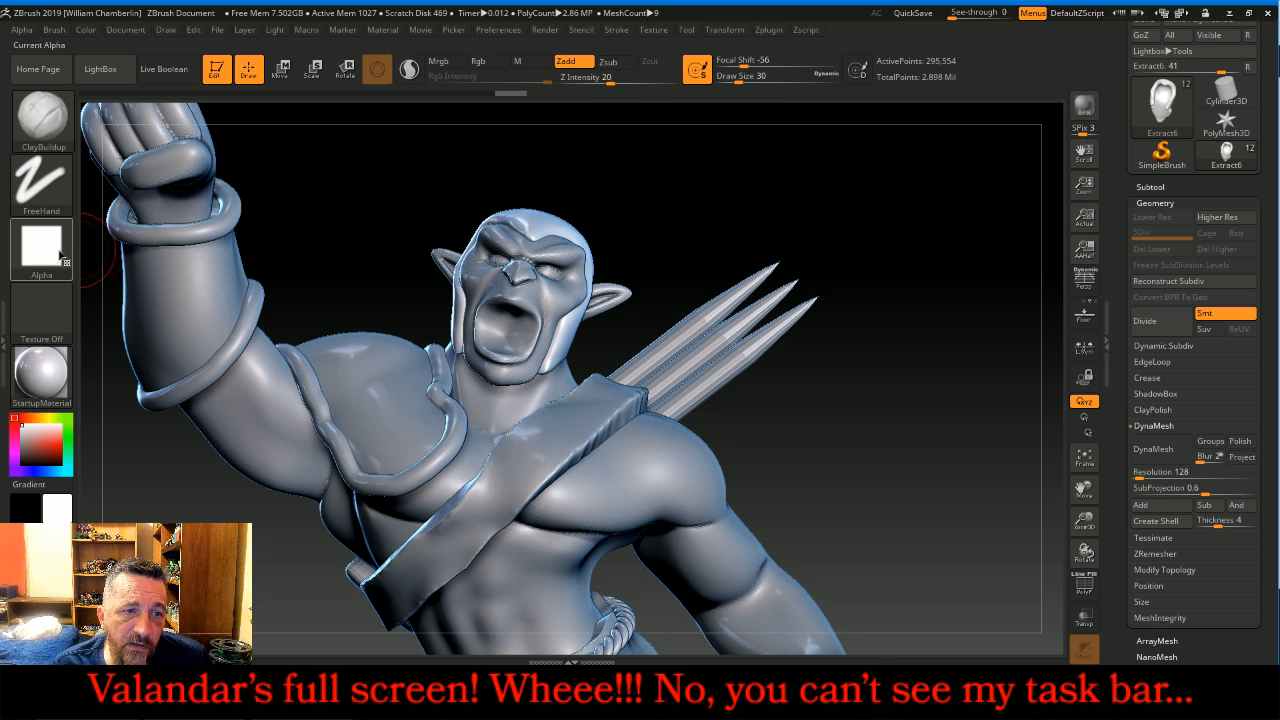
pyautogui.click(60, 255)
pyautogui.click(187, 258)
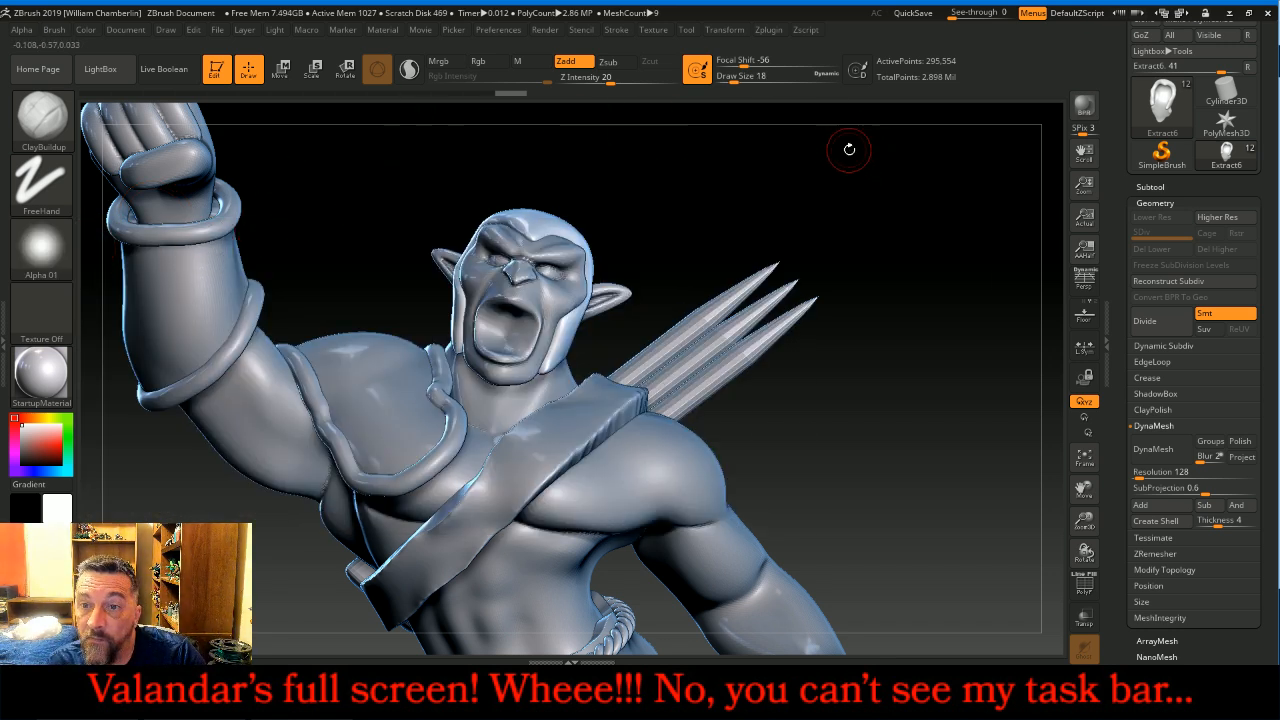
# Step: Reduce the draw size to 14 and turn off LazyMouse for the ClayBuildup brush
pyautogui.scroll(6, 1200, 150)
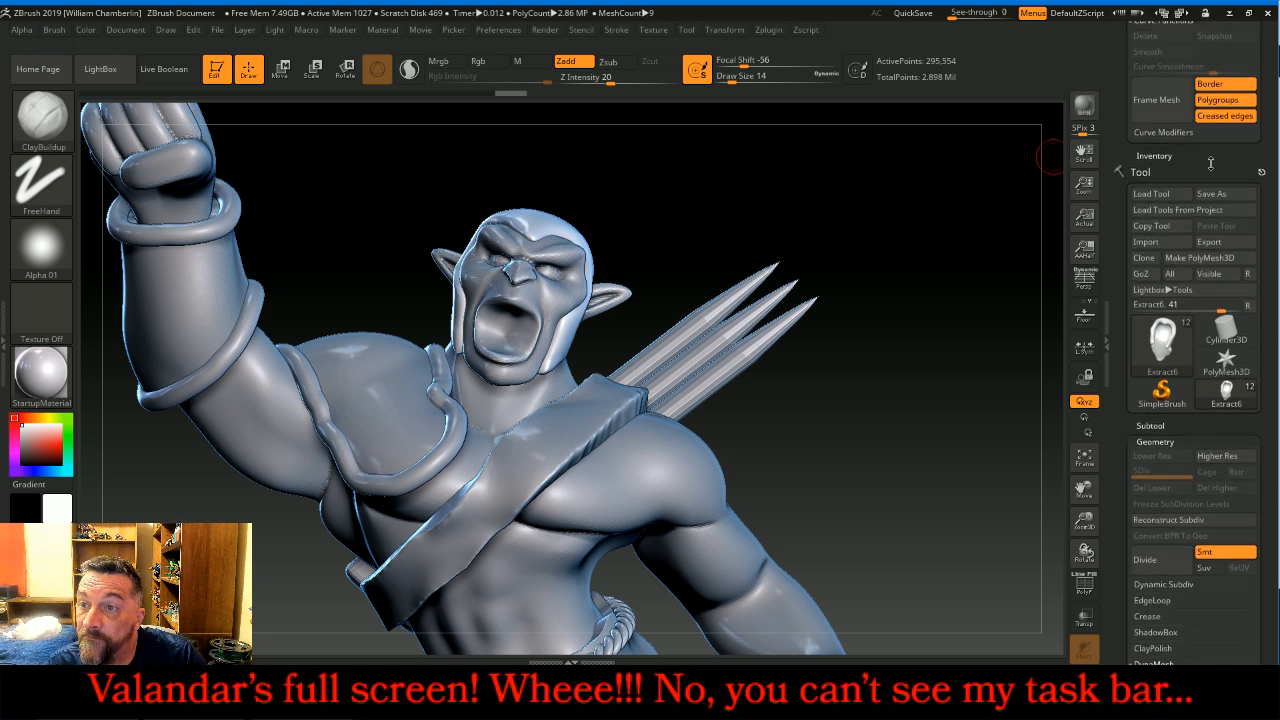
pyautogui.click(1203, 28)
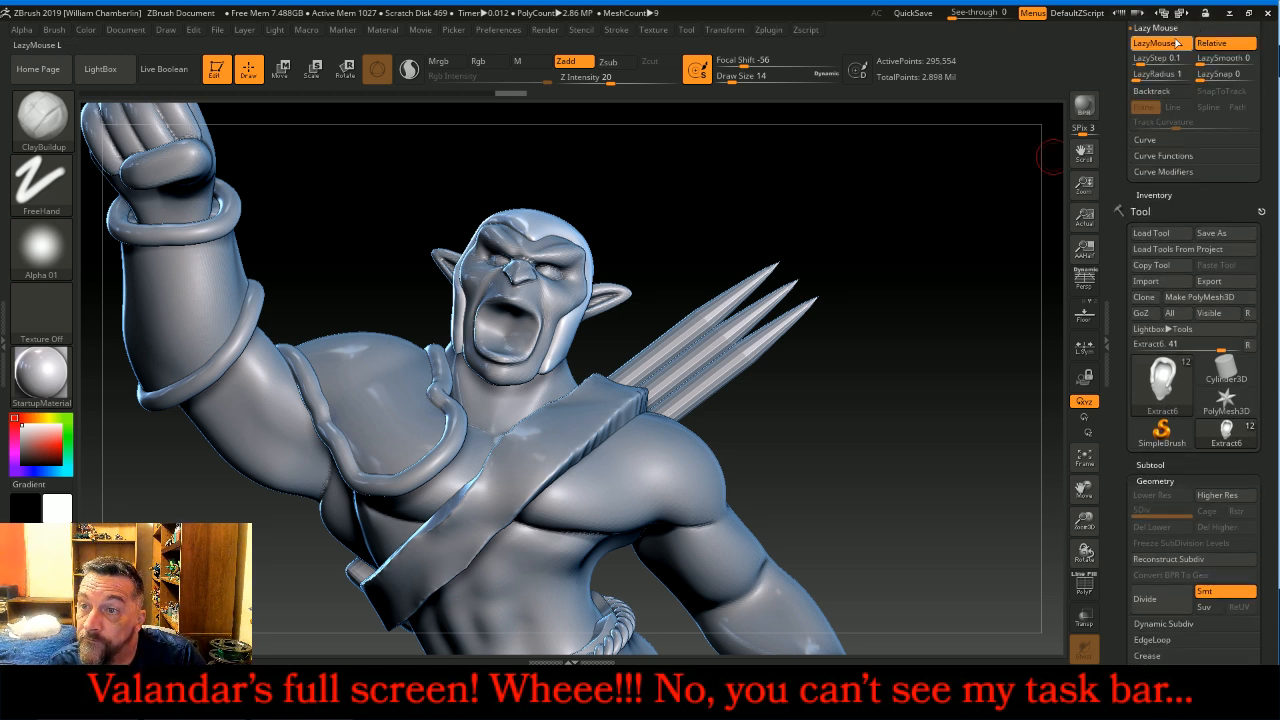
pyautogui.moveTo(938, 319); pyautogui.dragTo(968, 326)
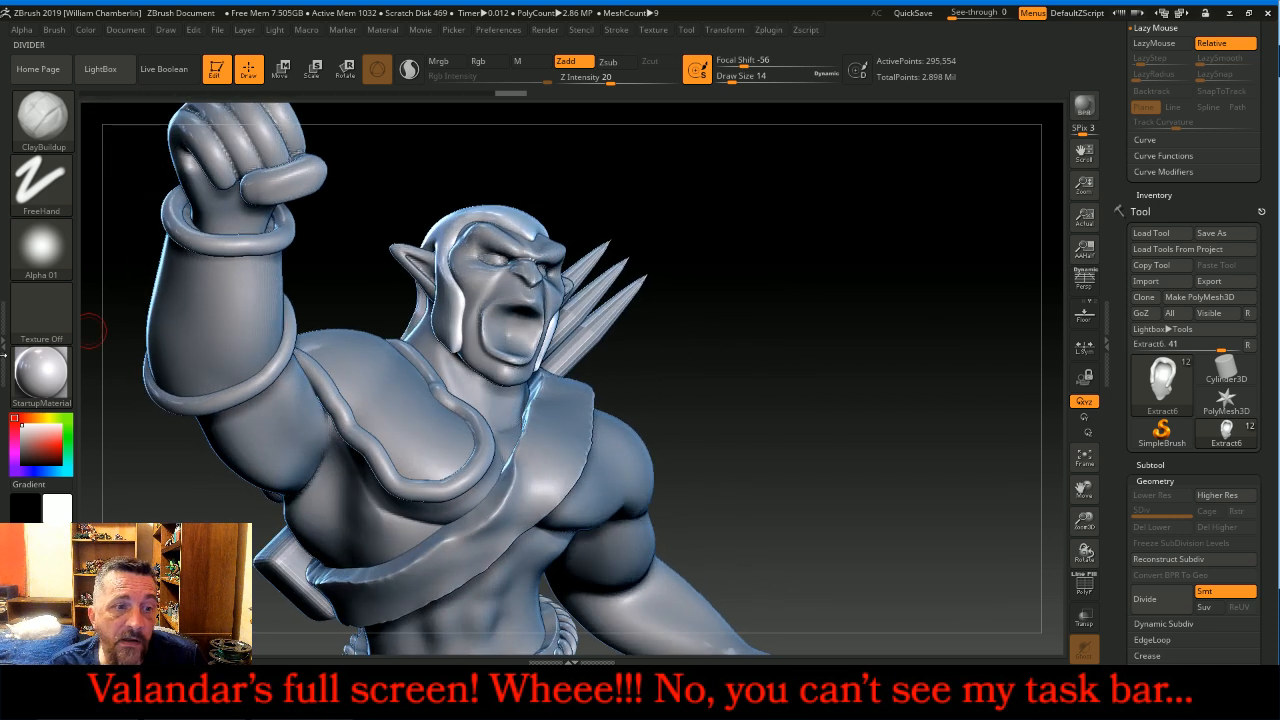
# Step: Turn on BackfaceMask in the ClayBuildup brush's auto masking settings
pyautogui.click(3, 347)
pyautogui.scroll(-5, 65, 290)
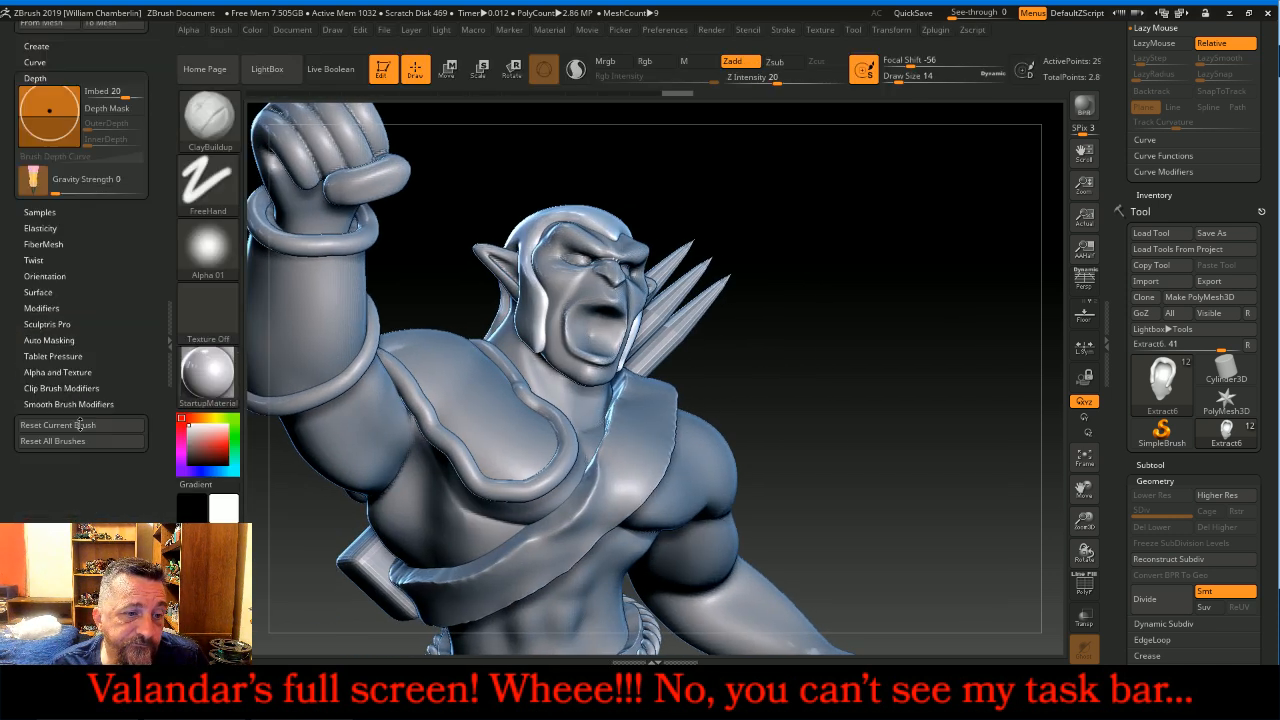
pyautogui.click(49, 264)
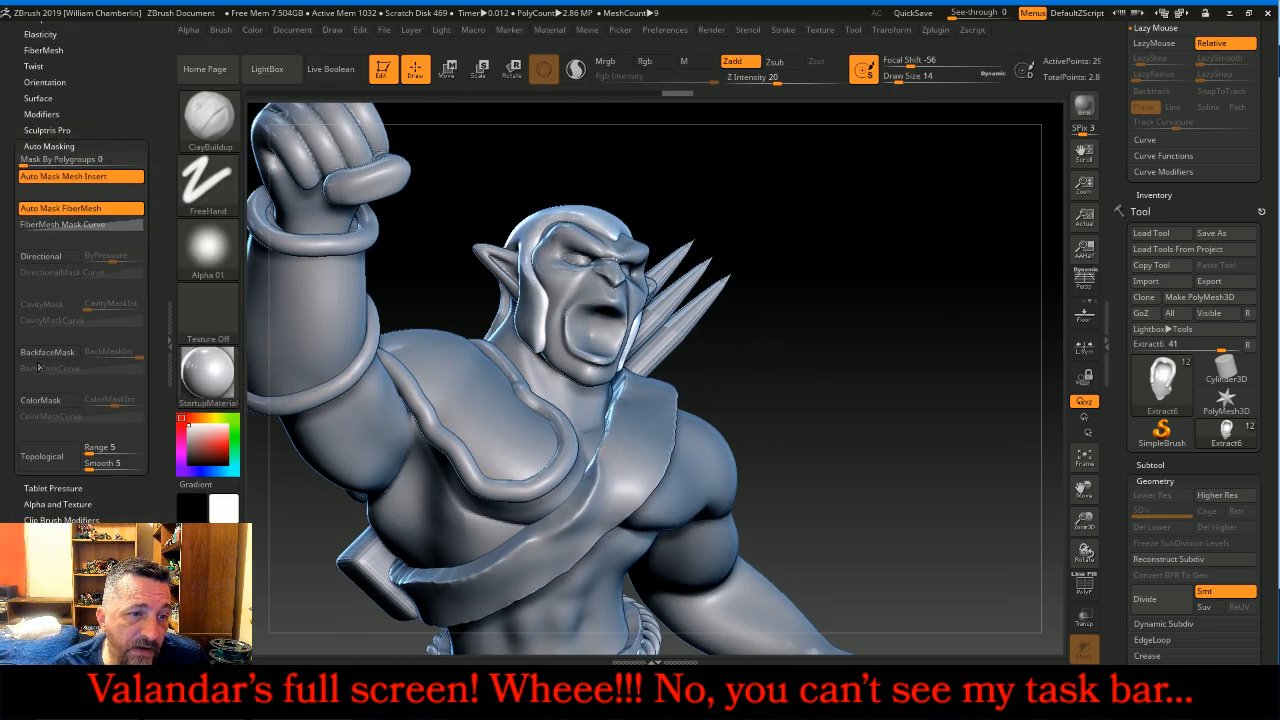
pyautogui.click(46, 352)
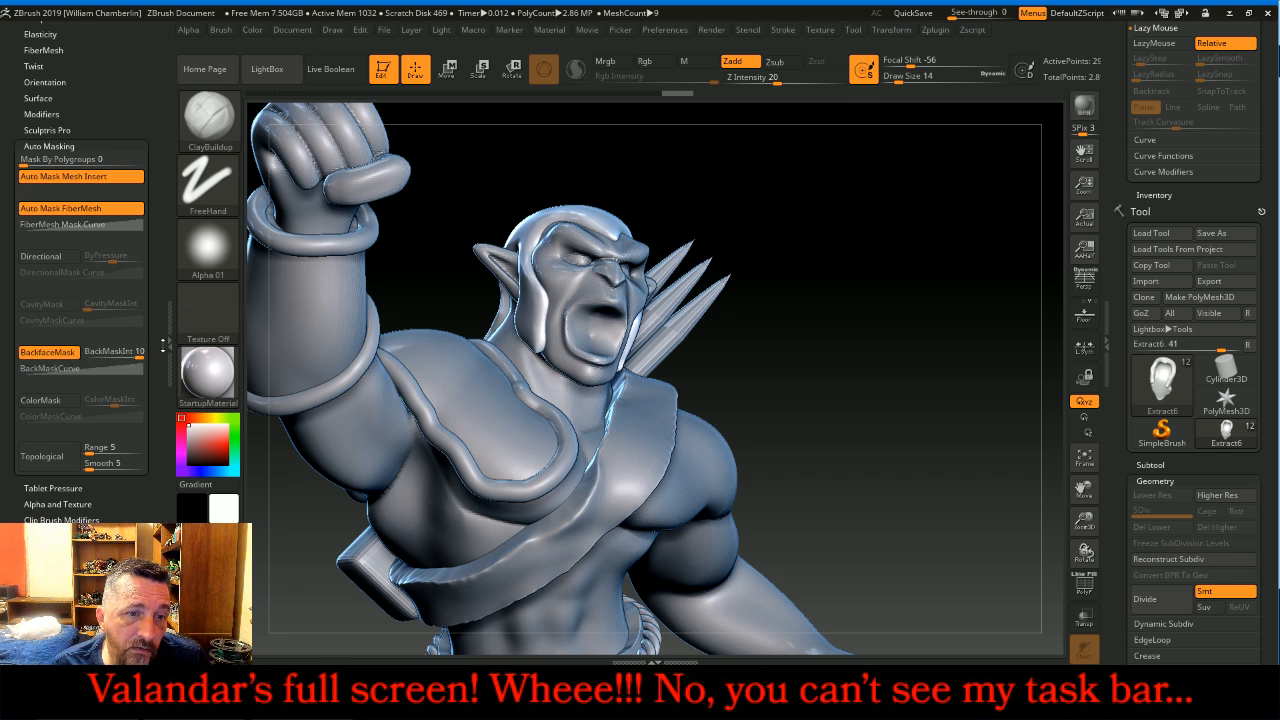
pyautogui.click(166, 340)
# Step: Hide the BuggyBod body and the subtools for the bracers, trim and shoulder pad to expose the head covering
pyautogui.moveTo(839, 333); pyautogui.dragTo(851, 326)
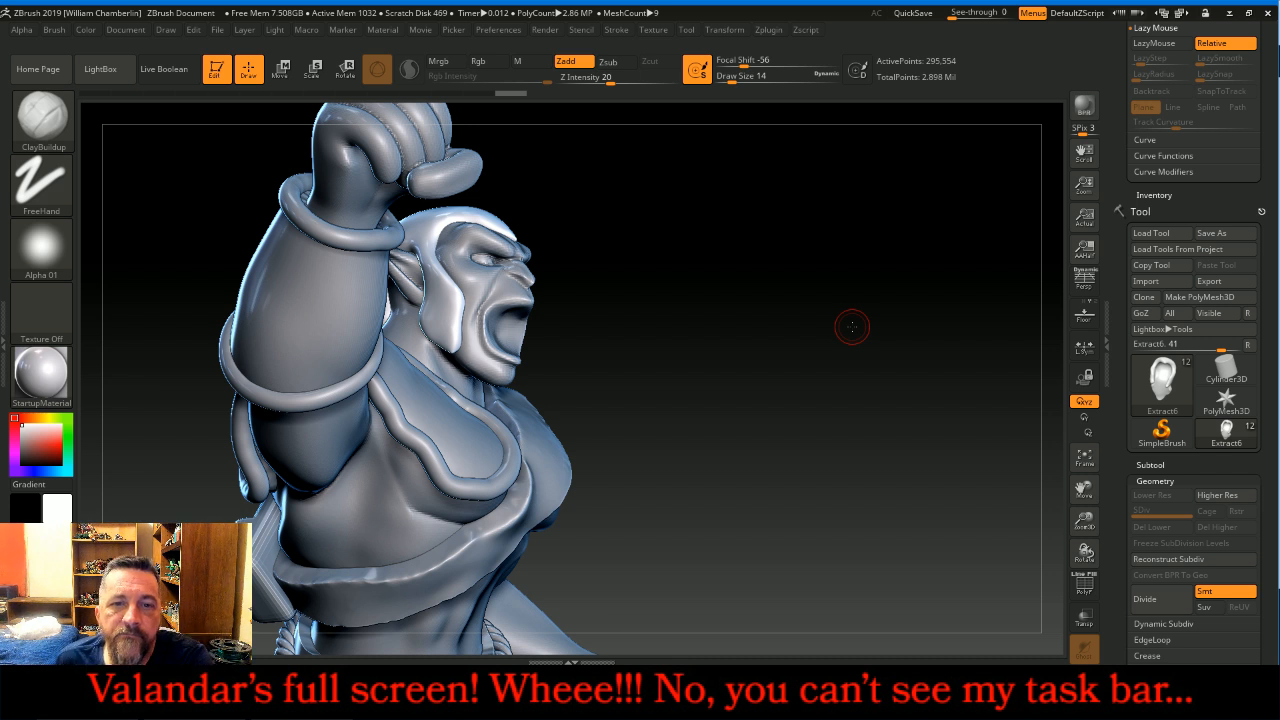
pyautogui.moveTo(578, 238); pyautogui.dragTo(798, 278)
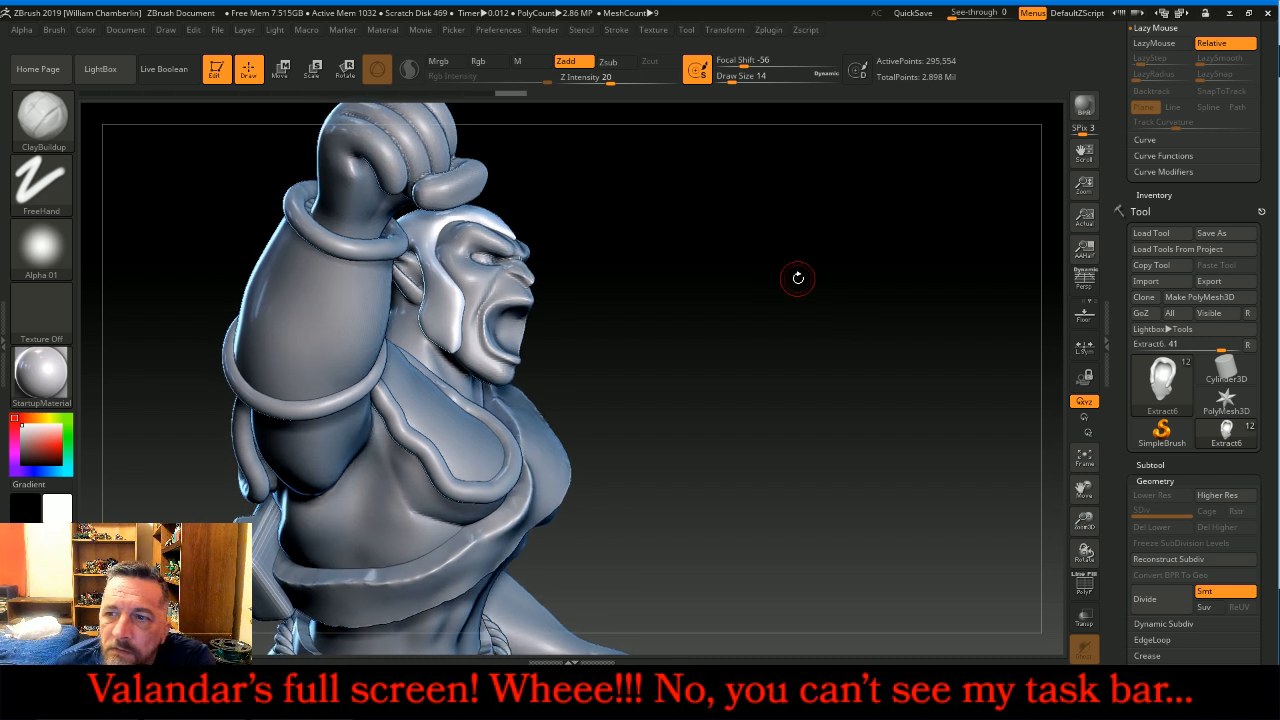
pyautogui.click(1197, 464)
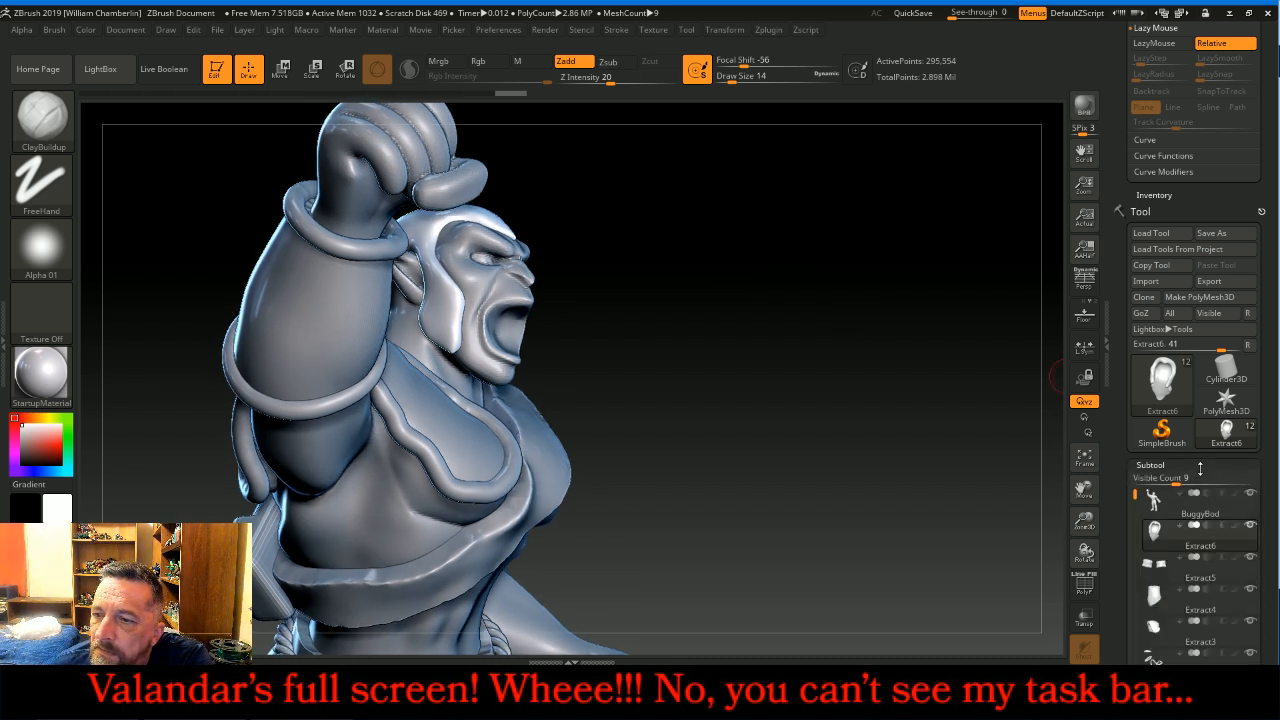
pyautogui.moveTo(1225, 511)
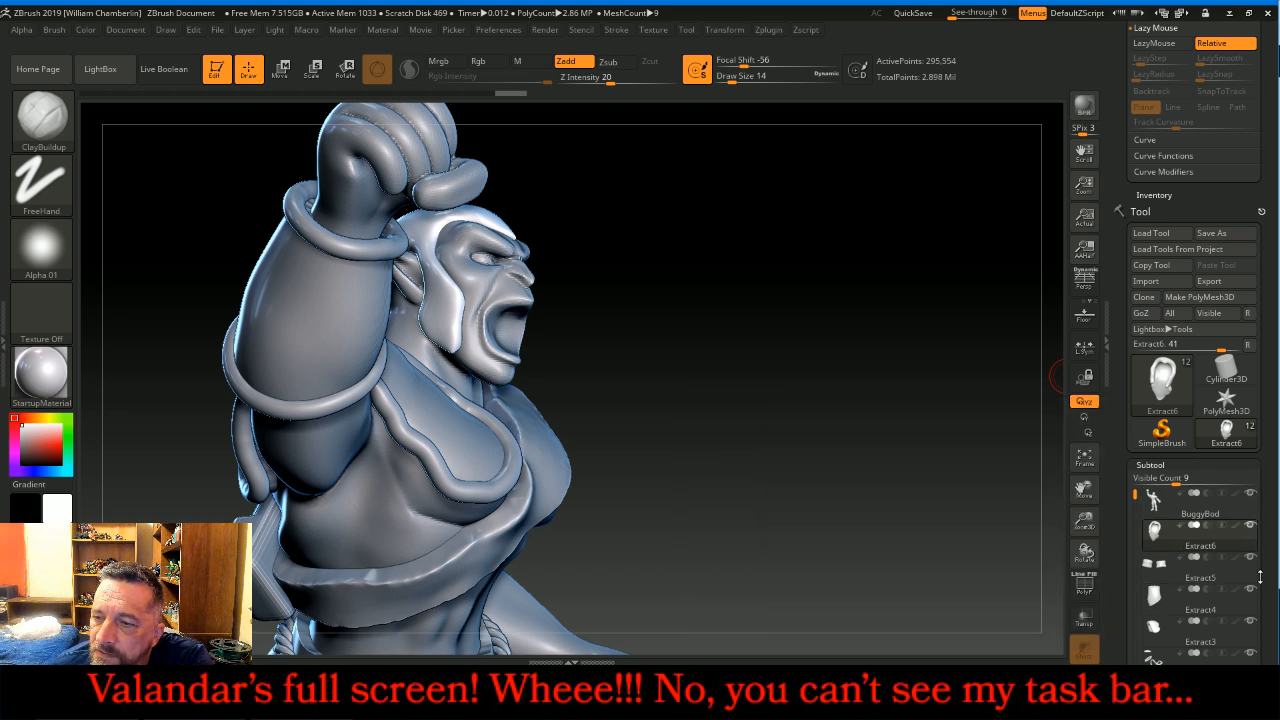
pyautogui.moveTo(1256, 566)
pyautogui.scroll(-2, 1256, 558)
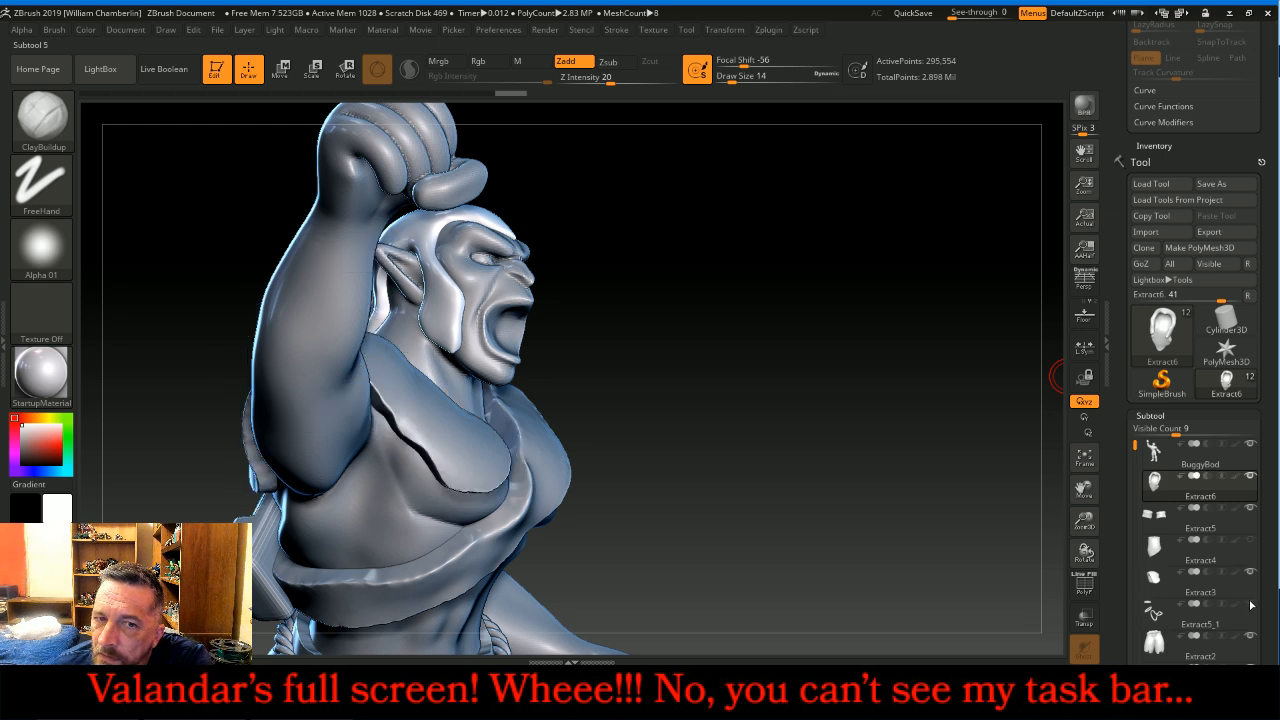
pyautogui.click(1249, 444)
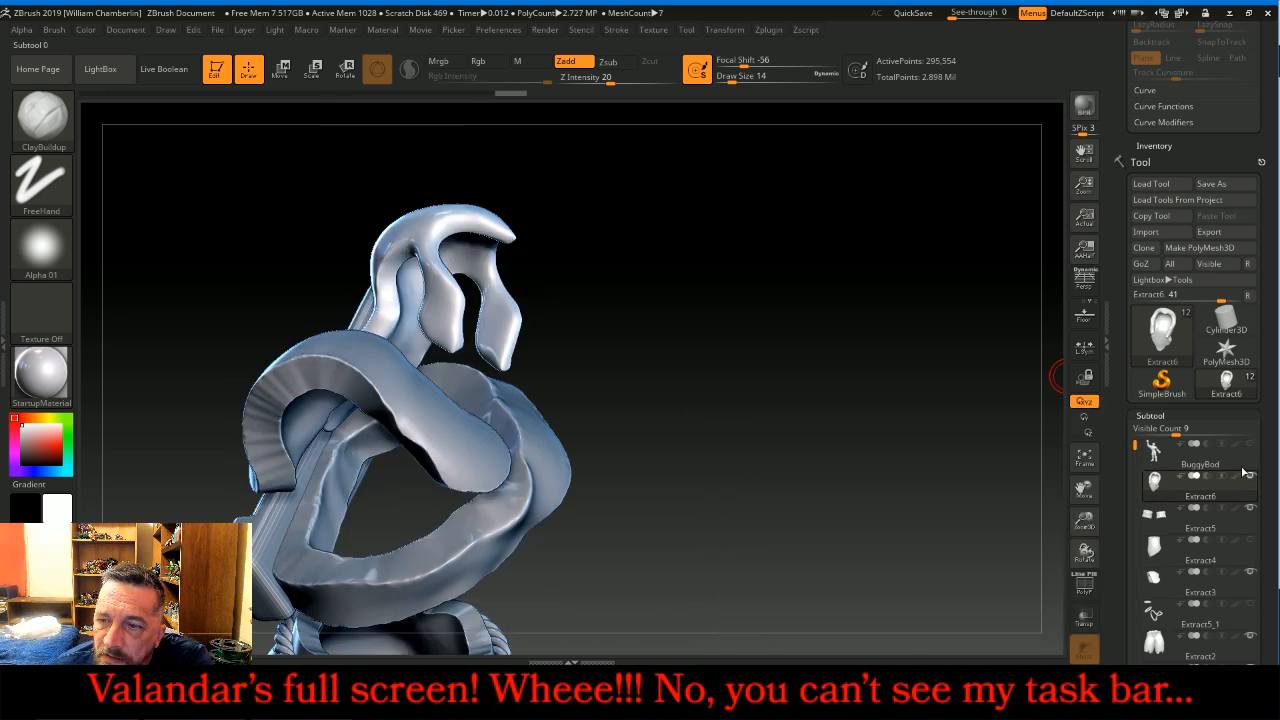
pyautogui.click(1258, 592)
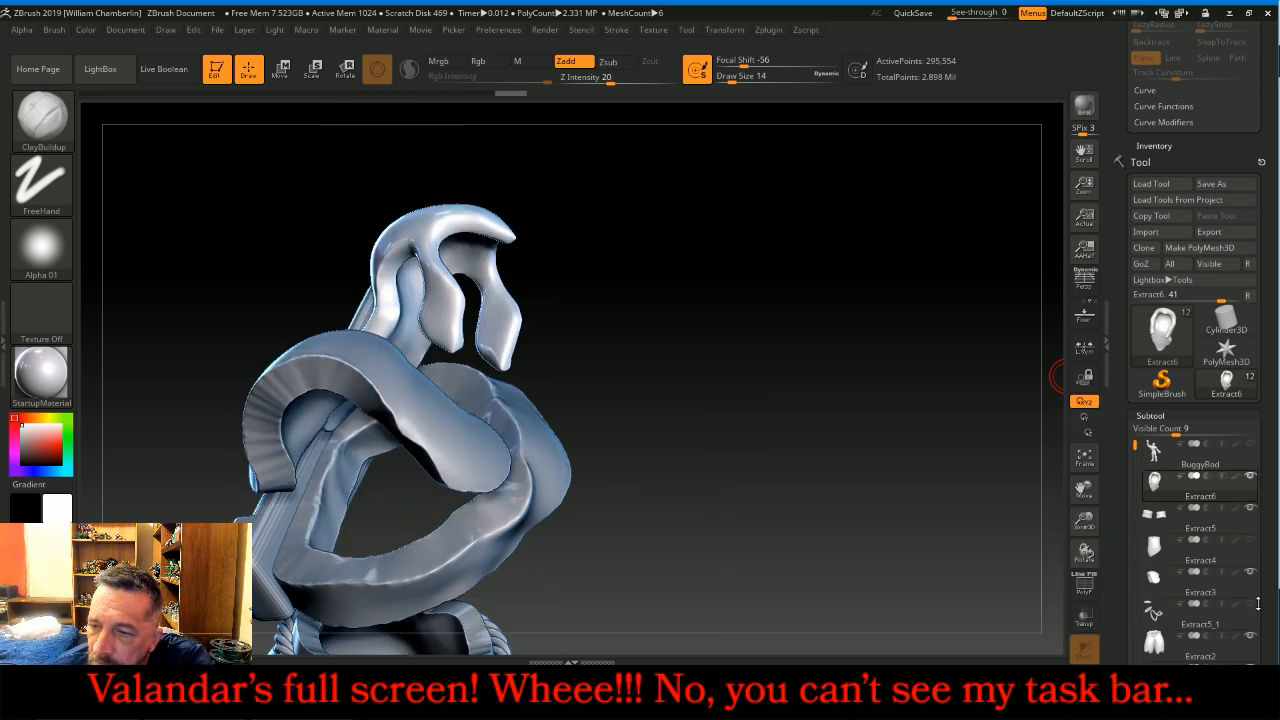
pyautogui.click(1250, 574)
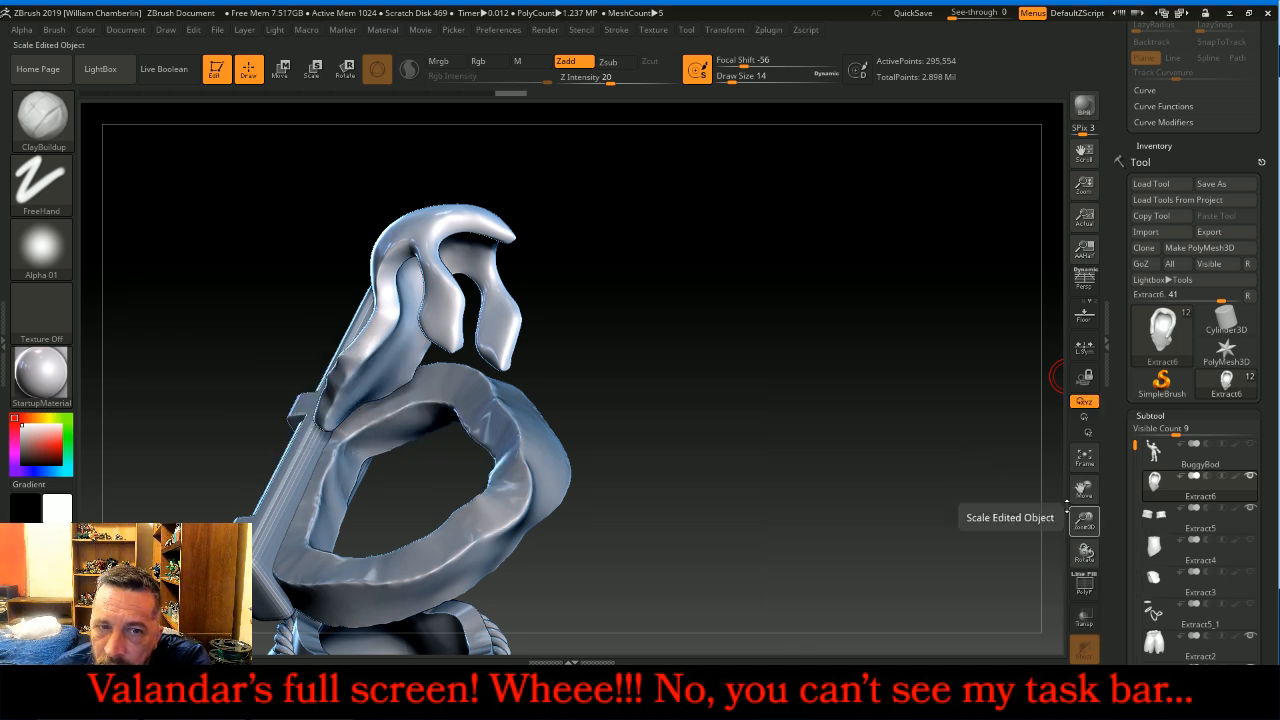
# Step: Set the ClayBuildup draw size to 10 and undo the trial stroke on the head covering's temple
pyautogui.moveTo(900, 388); pyautogui.dragTo(662, 317)
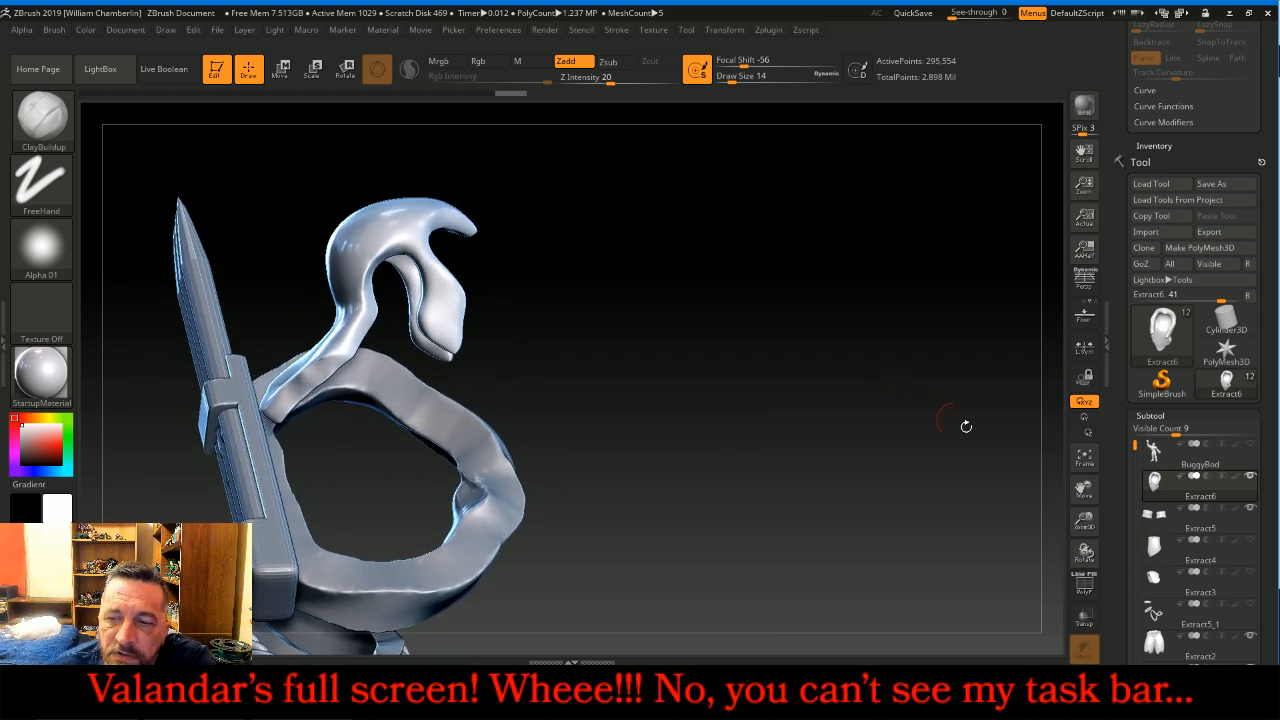
pyautogui.moveTo(1084, 488); pyautogui.dragTo(1222, 565)
pyautogui.moveTo(1085, 521); pyautogui.dragTo(1089, 615)
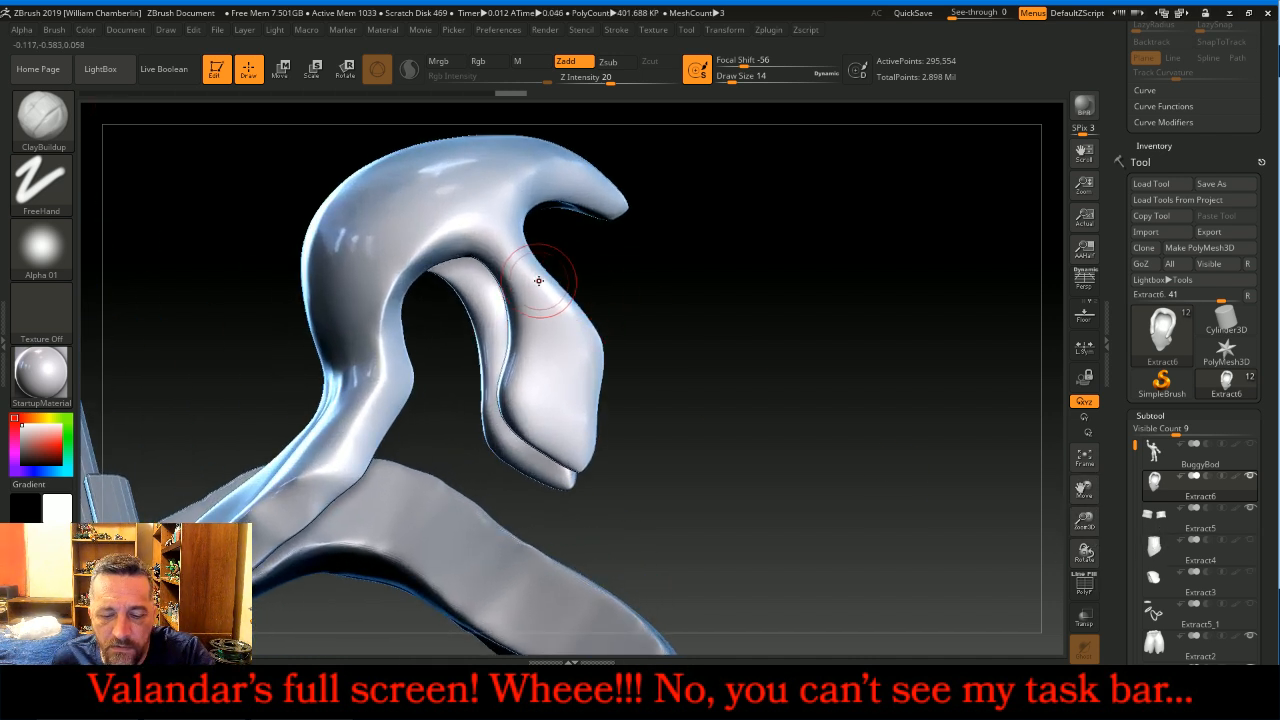
pyautogui.press('[')
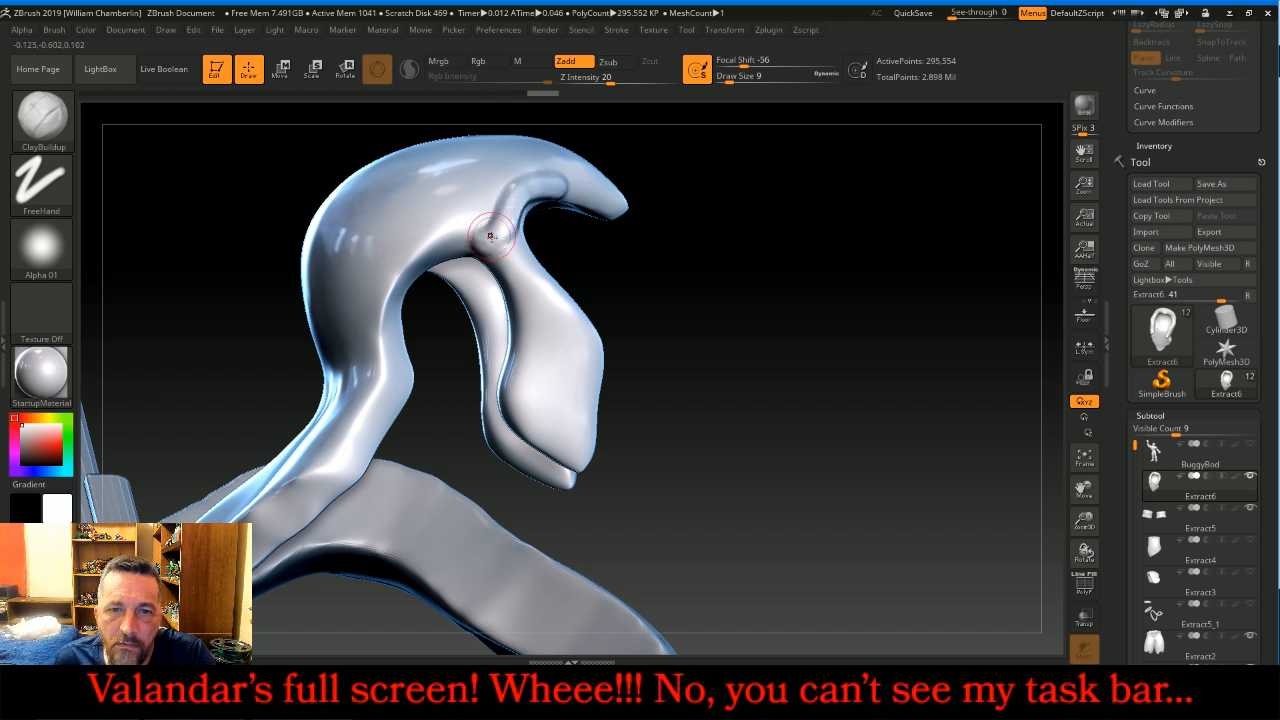
pyautogui.hotkey('ctrl', 'z')
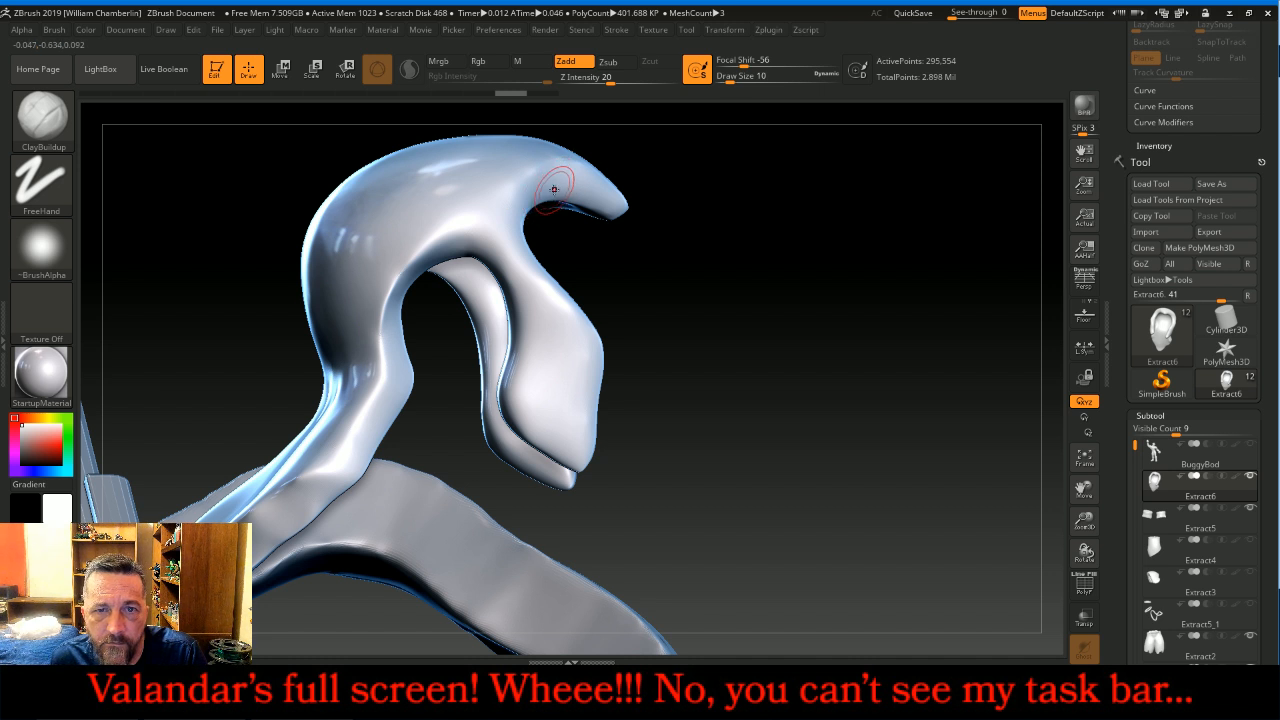
# Step: Sculpt short raised locks down the front edge of the head covering's flap on the goblin's right cheek
pyautogui.moveTo(533, 198)
pyautogui.mouseDown()
pyautogui.moveTo(482, 250)
pyautogui.moveTo(548, 262)
pyautogui.moveTo(552, 316)
pyautogui.moveTo(580, 315)
pyautogui.moveTo(567, 356)
pyautogui.moveTo(521, 367)
pyautogui.moveTo(550, 382)
pyautogui.moveTo(535, 408)
pyautogui.moveTo(559, 410)
pyautogui.moveTo(546, 444)
pyautogui.mouseUp()
pyautogui.moveTo(602, 363)
pyautogui.mouseDown()
pyautogui.moveTo(580, 379)
pyautogui.moveTo(581, 462)
pyautogui.mouseUp()
pyautogui.moveTo(728, 434); pyautogui.dragTo(662, 407)
pyautogui.moveTo(915, 278); pyautogui.dragTo(839, 262)
pyautogui.moveTo(640, 497); pyautogui.dragTo(582, 503)
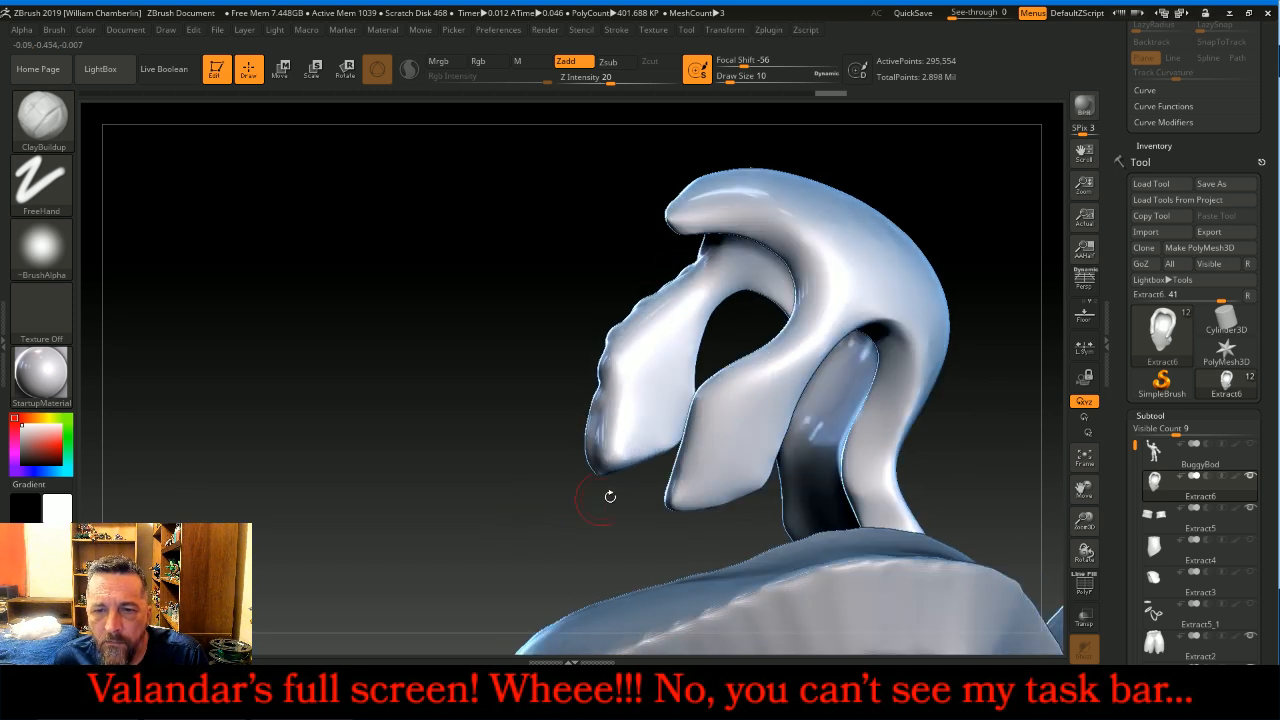
# Step: Build up rows of wavy locks over the left cheek flap, from its lower tip up to the temple
pyautogui.moveTo(689, 470)
pyautogui.mouseDown()
pyautogui.moveTo(718, 446)
pyautogui.moveTo(757, 487)
pyautogui.moveTo(748, 440)
pyautogui.moveTo(782, 400)
pyautogui.moveTo(783, 357)
pyautogui.moveTo(800, 405)
pyautogui.mouseUp()
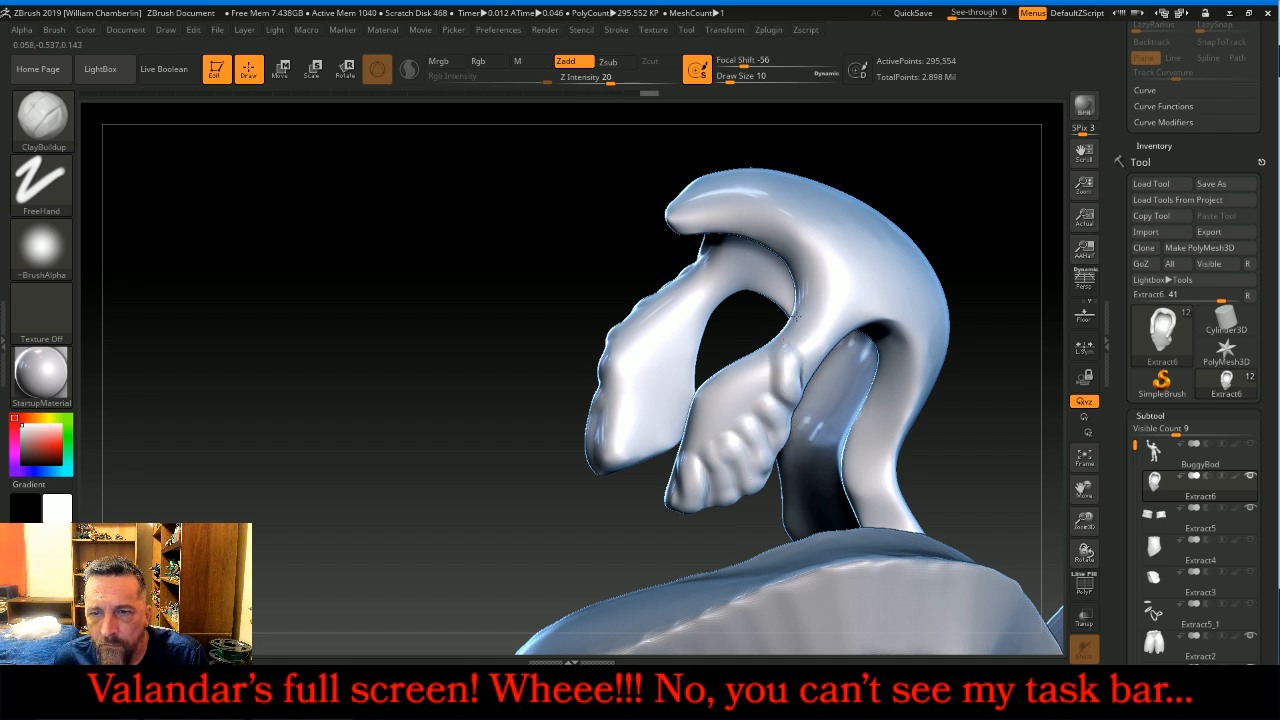
pyautogui.moveTo(795, 315); pyautogui.dragTo(806, 365)
pyautogui.moveTo(805, 278); pyautogui.dragTo(824, 336)
pyautogui.moveTo(785, 241)
pyautogui.mouseDown()
pyautogui.moveTo(880, 325)
pyautogui.moveTo(836, 354)
pyautogui.mouseUp()
pyautogui.moveTo(752, 361)
pyautogui.mouseDown()
pyautogui.moveTo(767, 391)
pyautogui.moveTo(735, 385)
pyautogui.moveTo(749, 414)
pyautogui.moveTo(732, 426)
pyautogui.mouseUp()
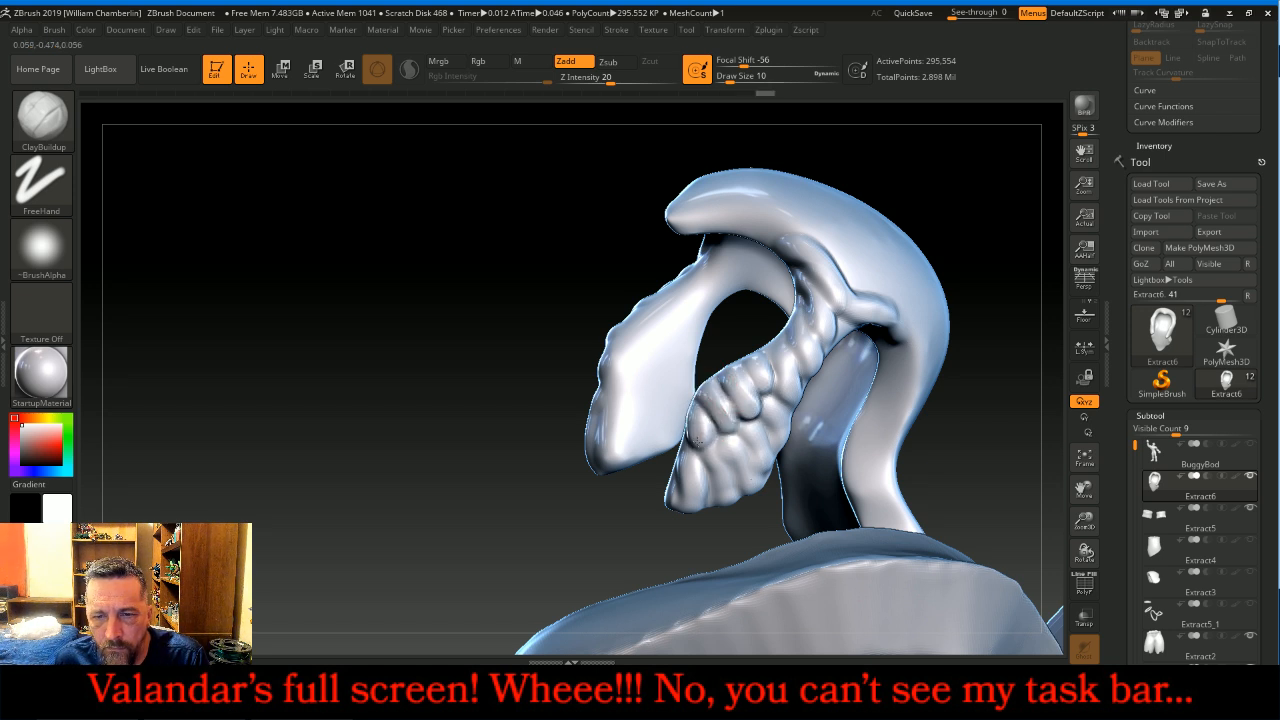
# Step: Sculpt wavy locks across the forehead edge of the head covering, from temple to temple and over the central peak
pyautogui.moveTo(410, 435); pyautogui.dragTo(712, 318)
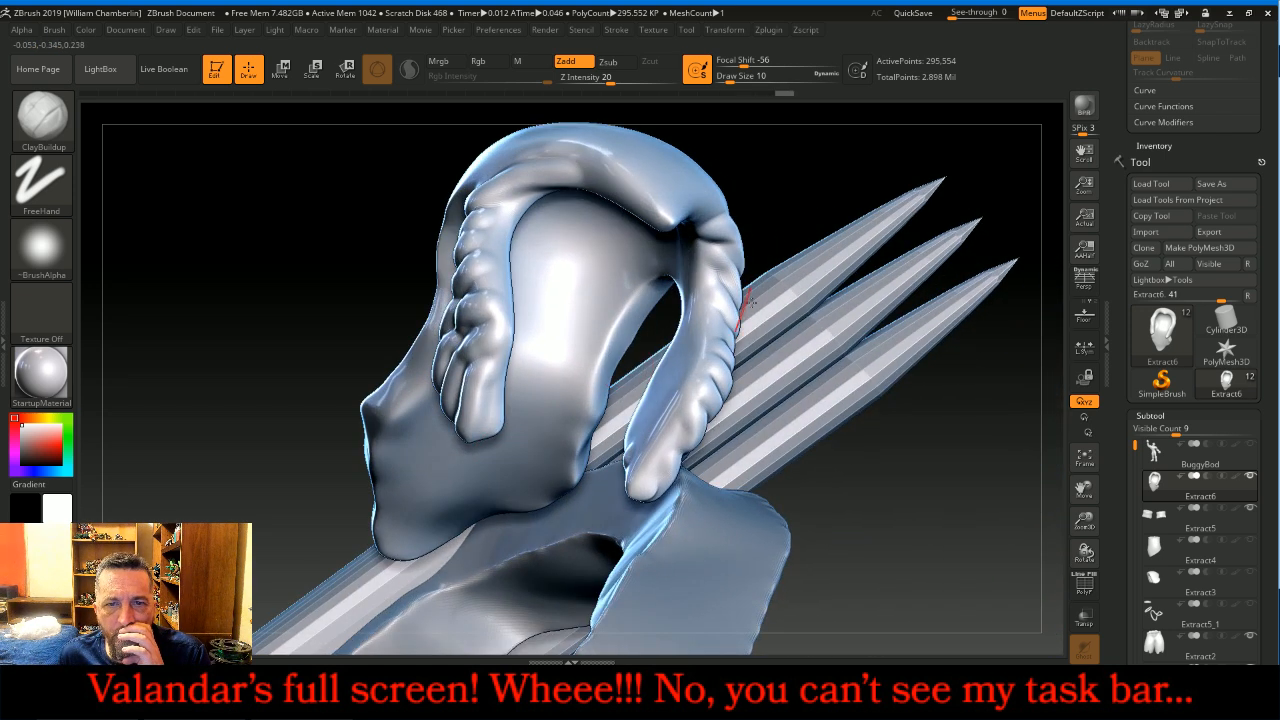
pyautogui.moveTo(1011, 297); pyautogui.dragTo(927, 446)
pyautogui.moveTo(680, 200)
pyautogui.mouseDown()
pyautogui.moveTo(640, 225)
pyautogui.moveTo(516, 197)
pyautogui.mouseUp()
pyautogui.moveTo(682, 247)
pyautogui.mouseDown()
pyautogui.moveTo(662, 206)
pyautogui.moveTo(606, 178)
pyautogui.mouseUp()
pyautogui.moveTo(700, 264); pyautogui.dragTo(699, 236)
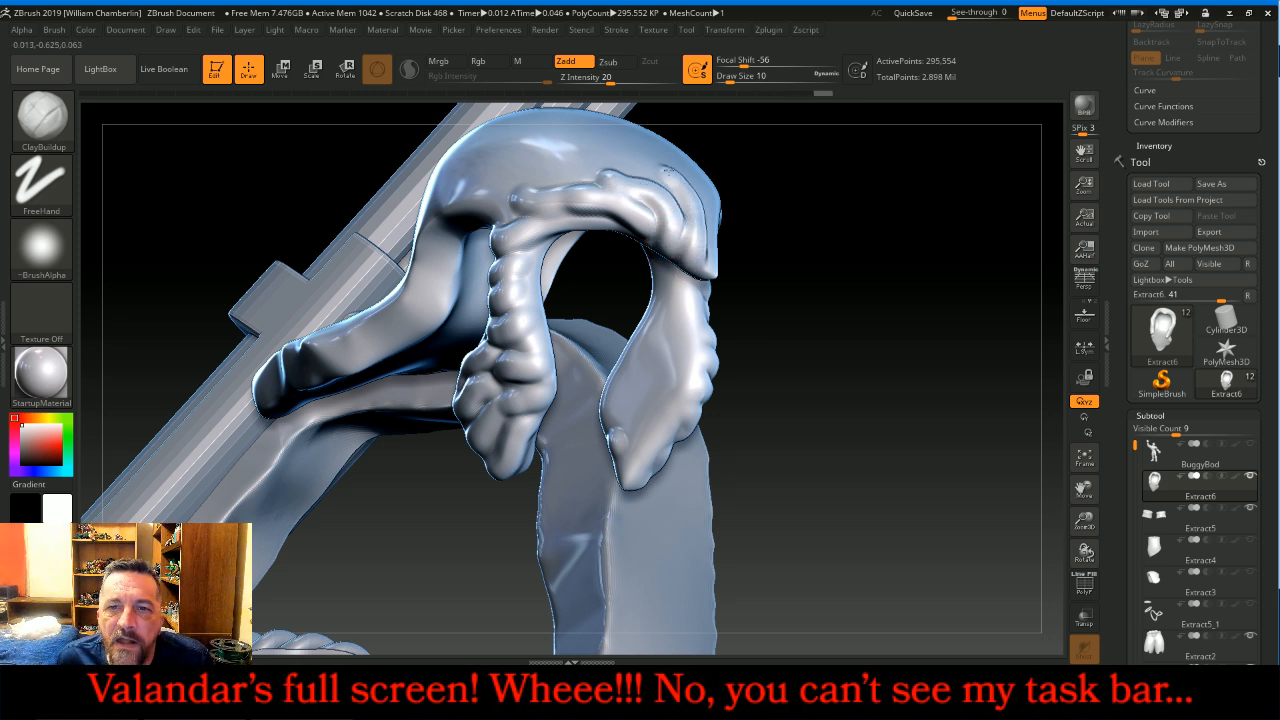
pyautogui.moveTo(823, 314); pyautogui.dragTo(660, 320)
pyautogui.moveTo(719, 257); pyautogui.dragTo(714, 173)
pyautogui.moveTo(746, 240); pyautogui.dragTo(746, 147)
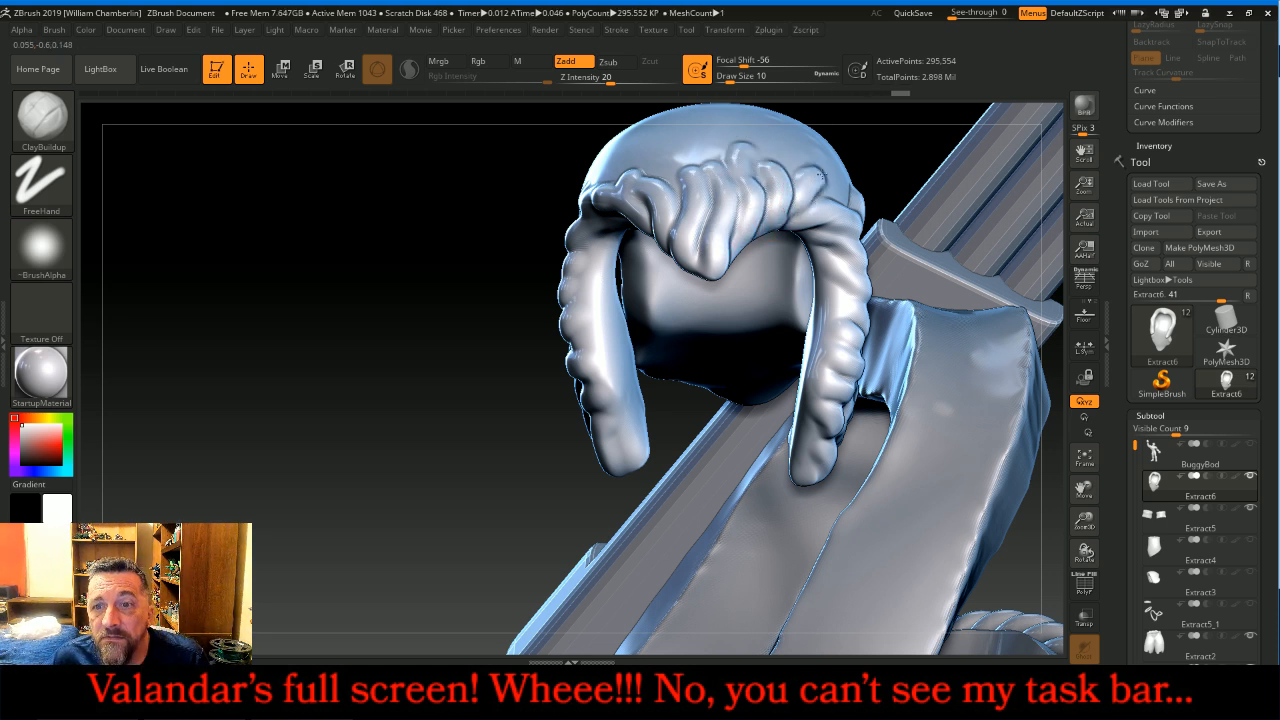
# Step: Show the BuggyBod body again beneath the head covering
pyautogui.moveTo(522, 323)
pyautogui.mouseDown()
pyautogui.moveTo(410, 336)
pyautogui.moveTo(446, 318)
pyautogui.moveTo(892, 406)
pyautogui.moveTo(921, 398)
pyautogui.moveTo(966, 434)
pyautogui.moveTo(1033, 393)
pyautogui.mouseUp()
pyautogui.click(1250, 443)
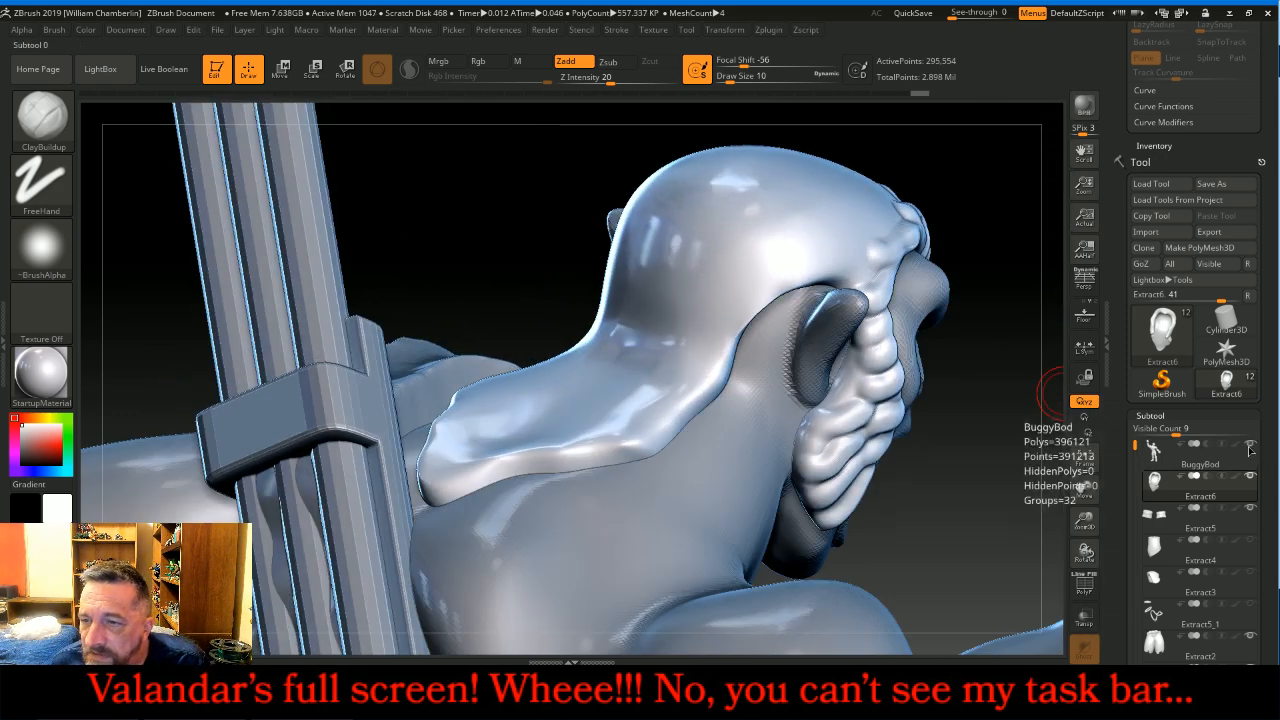
pyautogui.moveTo(1024, 508); pyautogui.dragTo(910, 466)
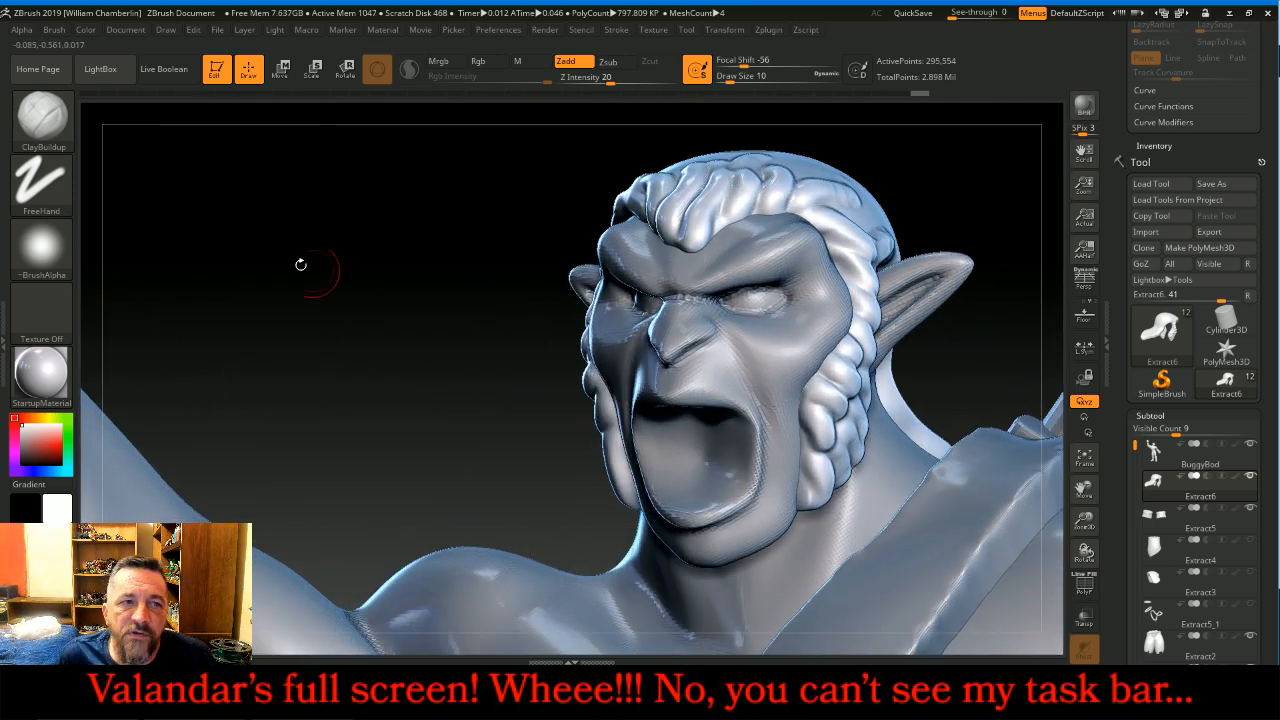
# Step: Pull the lower end of the left cheek flap outward and down with the Move brush at draw size 27
pyautogui.click(42, 118)
pyautogui.click(522, 136)
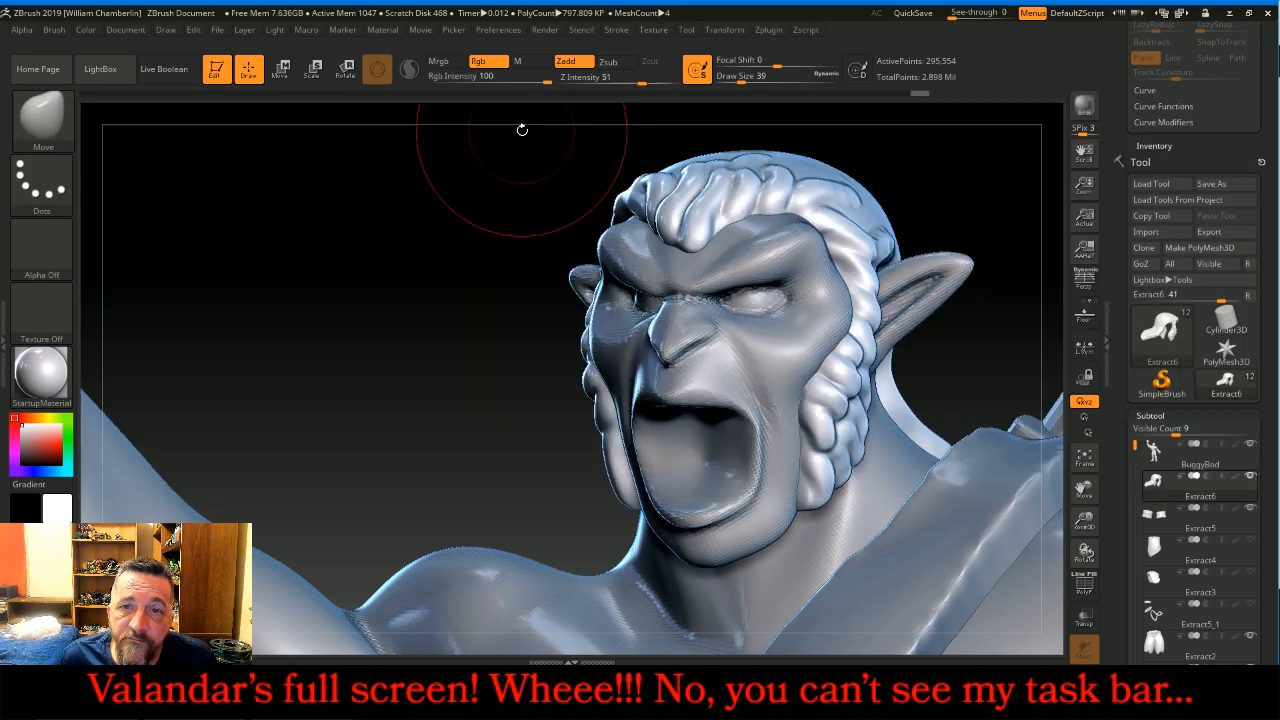
pyautogui.moveTo(980, 371); pyautogui.dragTo(959, 388)
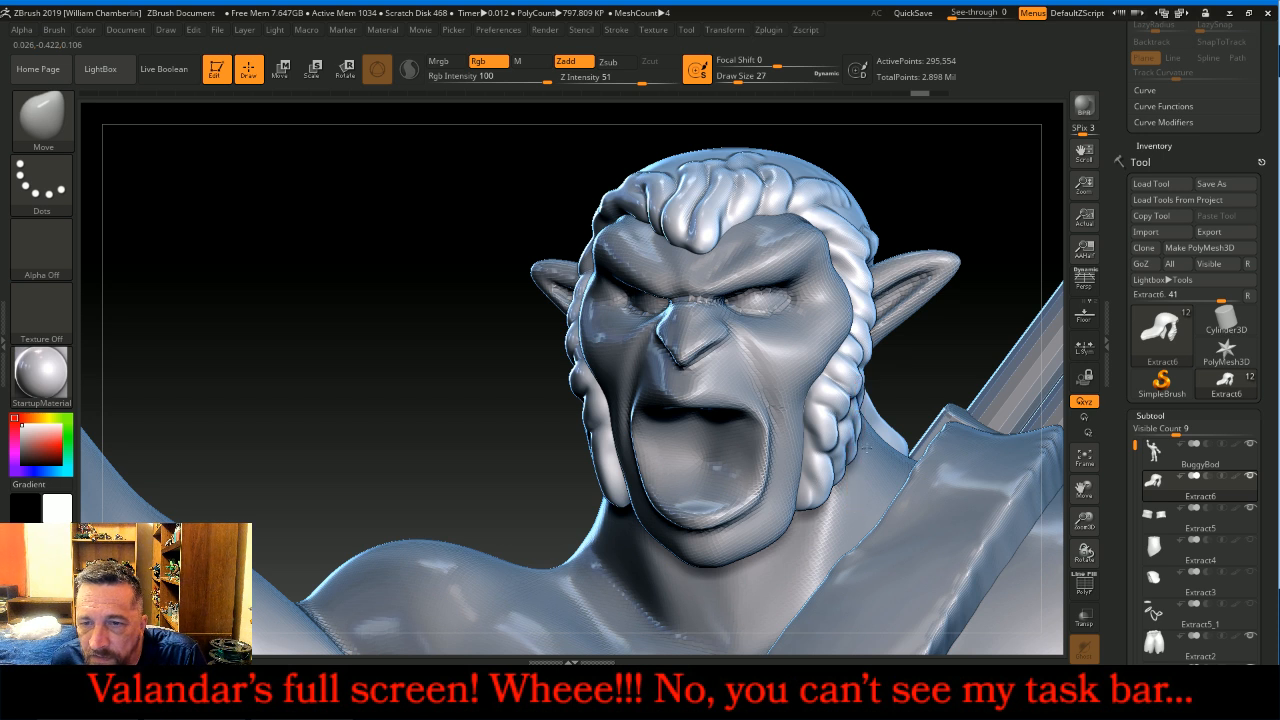
pyautogui.moveTo(880, 451); pyautogui.dragTo(884, 456)
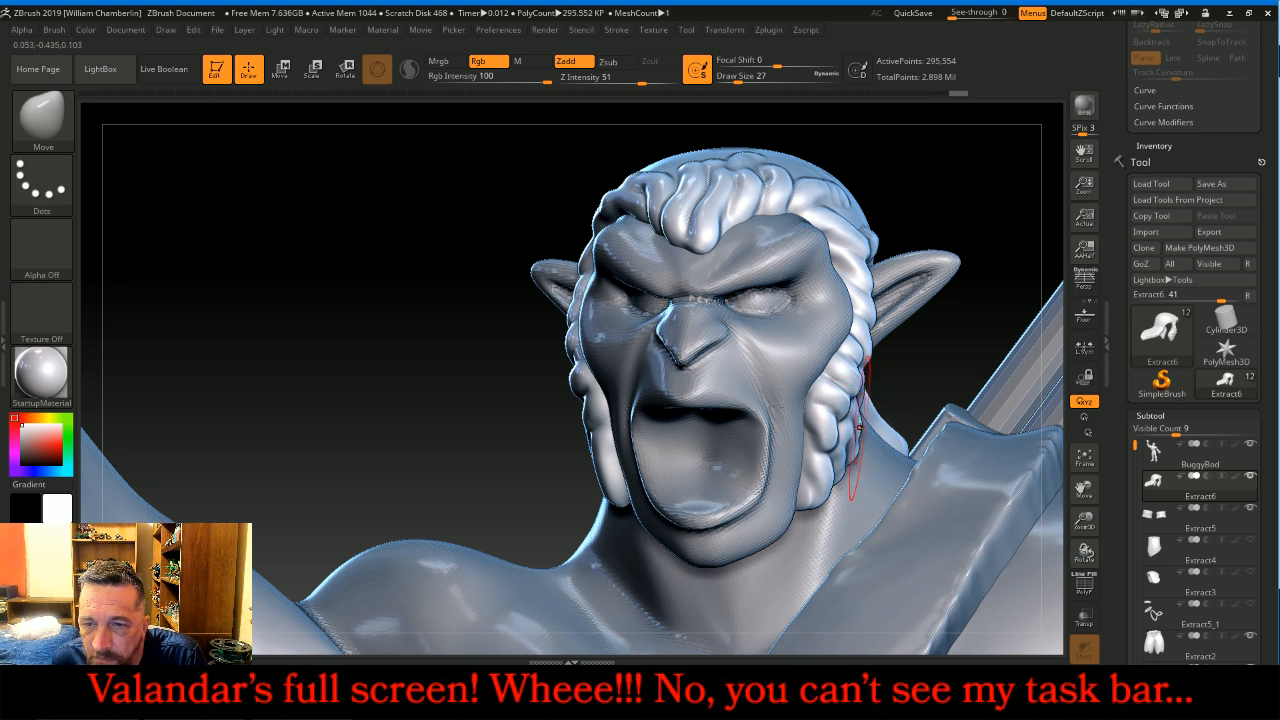
pyautogui.moveTo(895, 438); pyautogui.dragTo(905, 490)
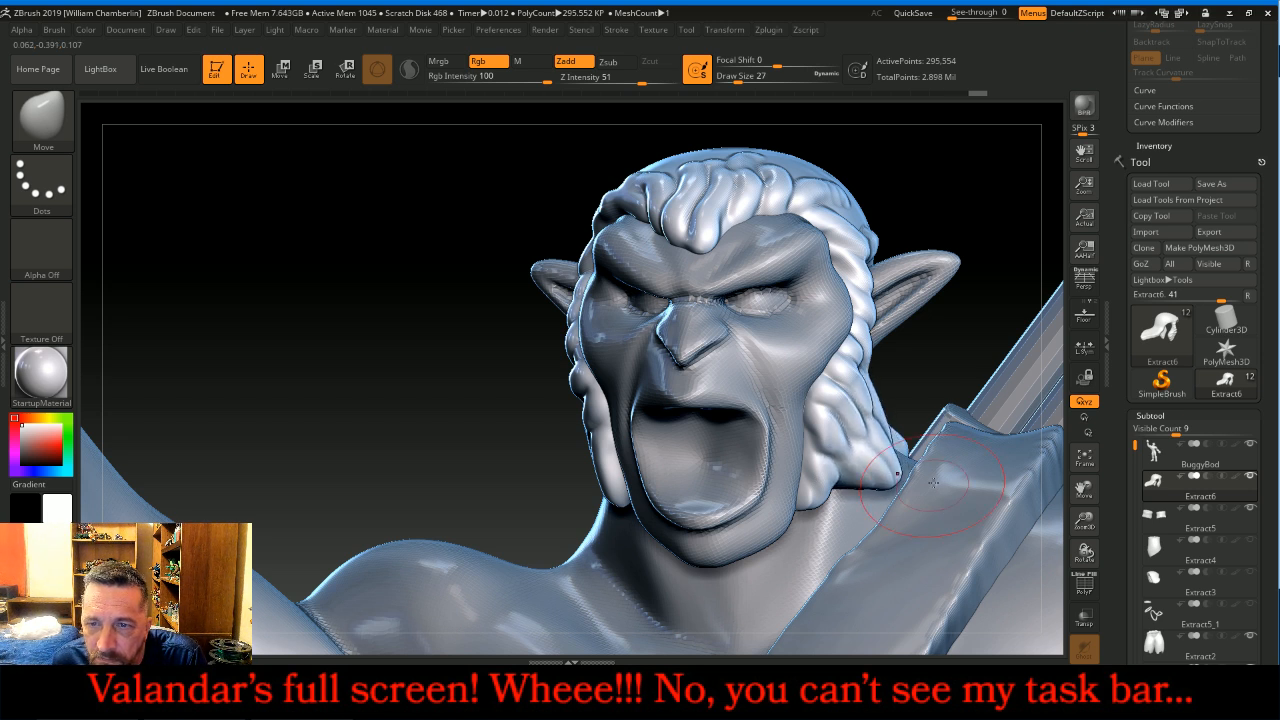
pyautogui.moveTo(957, 369); pyautogui.dragTo(1005, 385)
pyautogui.moveTo(855, 450); pyautogui.dragTo(870, 503)
pyautogui.moveTo(868, 445); pyautogui.dragTo(902, 498)
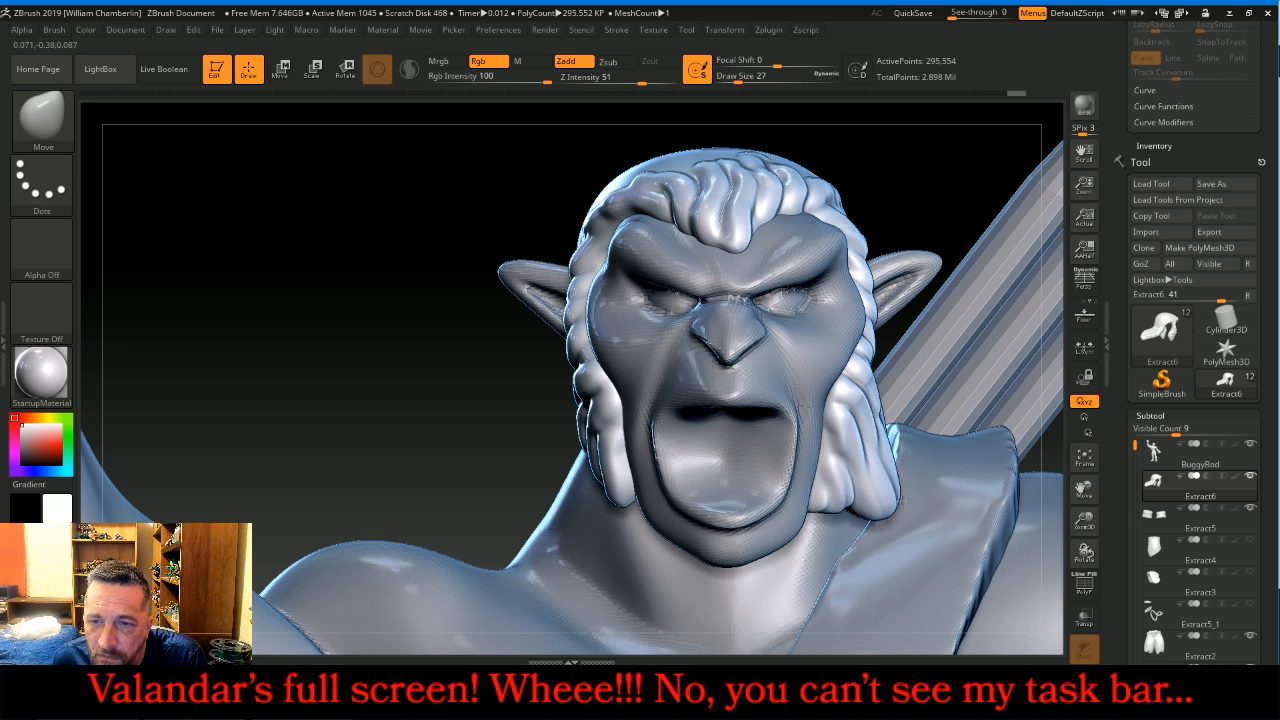
# Step: Pull the lower end of the right cheek flap outward and down with the Move brush to match the left one
pyautogui.moveTo(506, 457); pyautogui.dragTo(536, 435)
pyautogui.moveTo(610, 390)
pyautogui.mouseDown()
pyautogui.moveTo(612, 480)
pyautogui.moveTo(585, 515)
pyautogui.mouseUp()
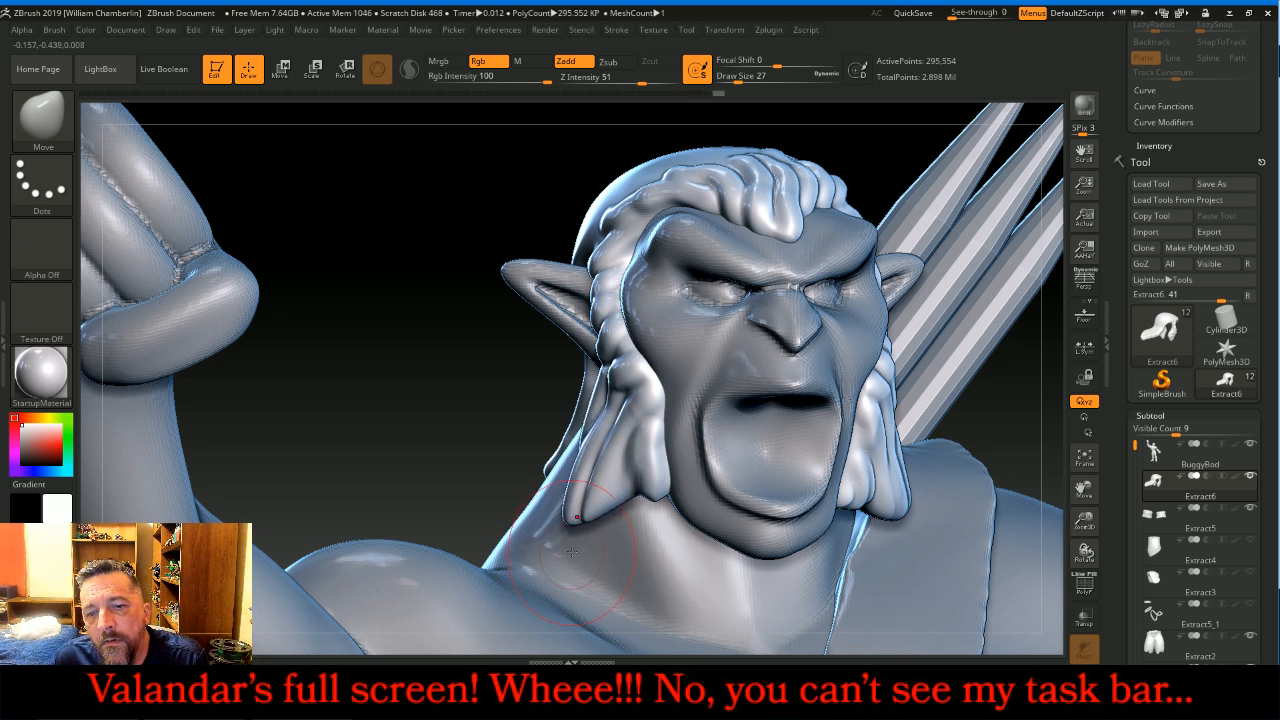
pyautogui.moveTo(608, 422); pyautogui.dragTo(605, 426)
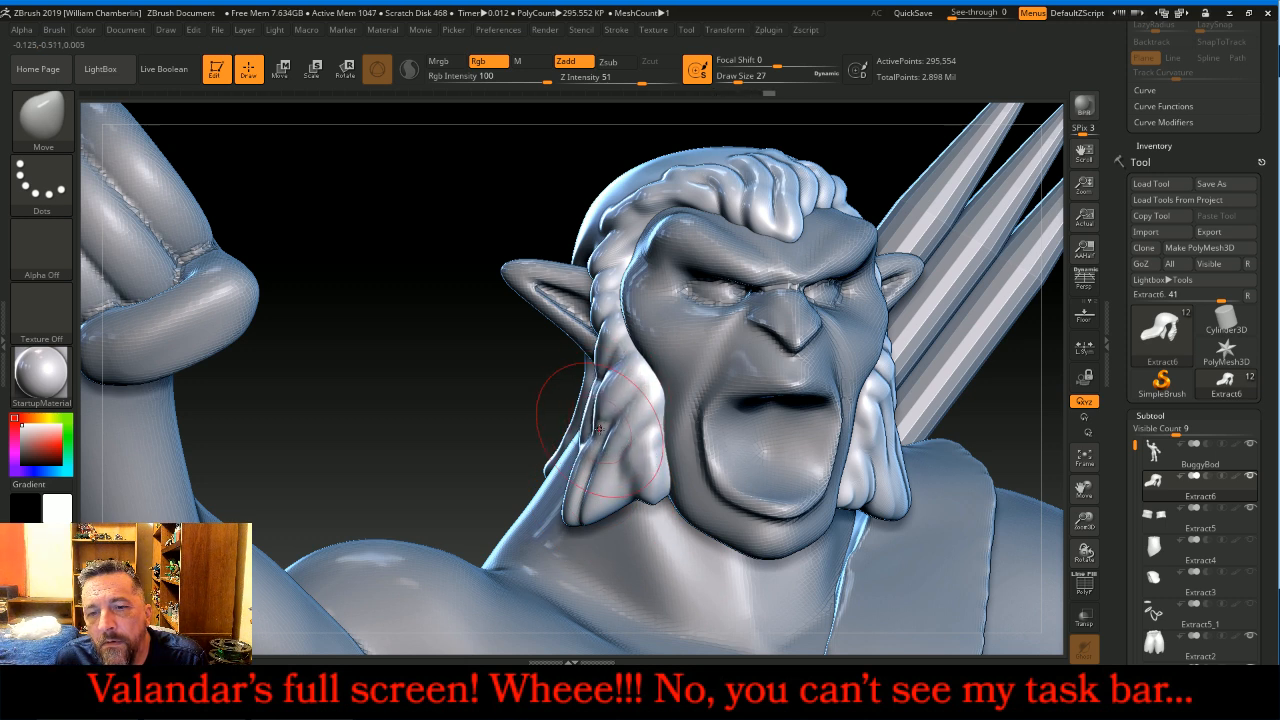
# Step: Return to the ClayBuildup brush at draw size 14 and sculpt wavy locks on the side of the head above the ear
pyautogui.moveTo(534, 433); pyautogui.dragTo(477, 413)
pyautogui.click(42, 118)
pyautogui.click(197, 130)
pyautogui.moveTo(908, 350); pyautogui.dragTo(1030, 448)
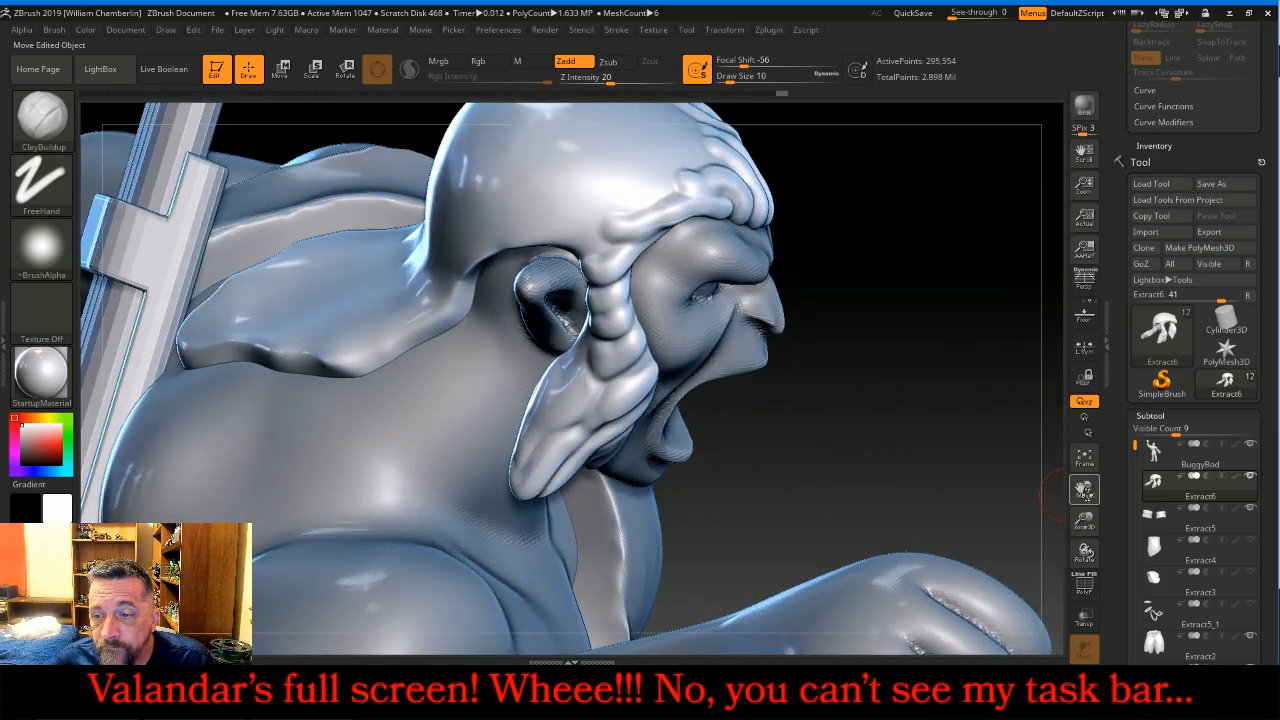
pyautogui.moveTo(1084, 489); pyautogui.dragTo(1056, 490)
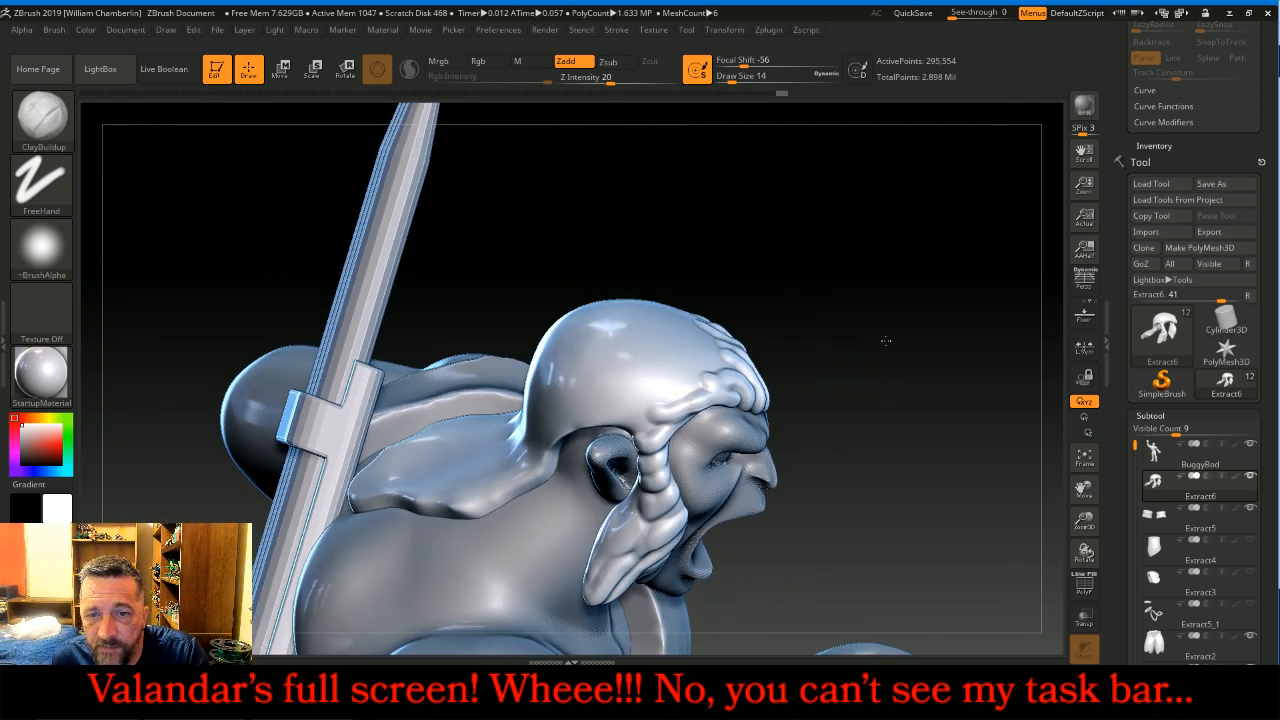
pyautogui.moveTo(885, 341); pyautogui.dragTo(846, 363)
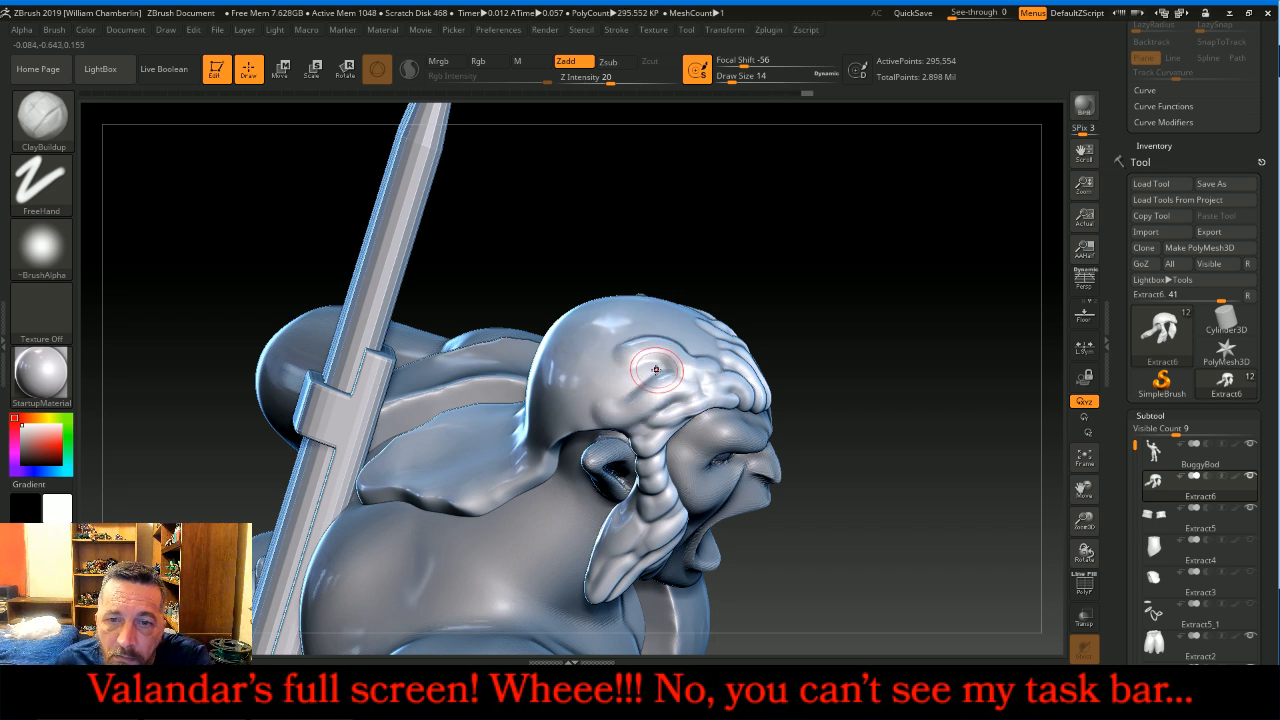
pyautogui.moveTo(816, 323); pyautogui.dragTo(750, 338)
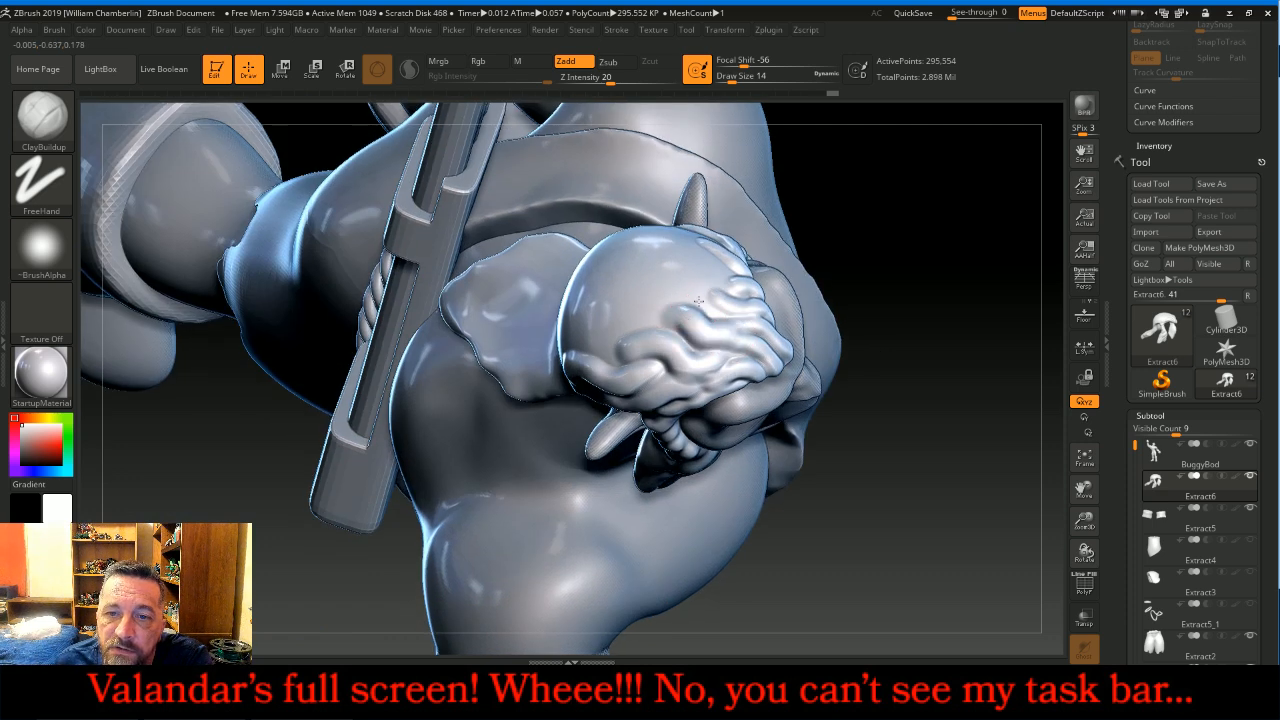
# Step: Sculpt more wavy ClayBuildup locks across the crown and back of the head until the smooth areas are covered
pyautogui.moveTo(699, 302); pyautogui.dragTo(638, 297)
pyautogui.moveTo(732, 282); pyautogui.dragTo(658, 259)
pyautogui.moveTo(859, 249); pyautogui.dragTo(905, 316)
pyautogui.moveTo(697, 215); pyautogui.dragTo(658, 229)
pyautogui.moveTo(720, 270)
pyautogui.mouseDown()
pyautogui.moveTo(669, 239)
pyautogui.moveTo(667, 212)
pyautogui.moveTo(612, 200)
pyautogui.mouseUp()
pyautogui.moveTo(651, 254)
pyautogui.mouseDown()
pyautogui.moveTo(585, 232)
pyautogui.moveTo(632, 322)
pyautogui.moveTo(604, 323)
pyautogui.moveTo(570, 268)
pyautogui.mouseUp()
pyautogui.moveTo(816, 389)
pyautogui.mouseDown()
pyautogui.moveTo(877, 420)
pyautogui.moveTo(864, 401)
pyautogui.mouseUp()
# Step: Continue the ClayBuildup locks down to the nape and along the hair edges behind the ears
pyautogui.moveTo(570, 335)
pyautogui.mouseDown()
pyautogui.moveTo(535, 299)
pyautogui.moveTo(541, 318)
pyautogui.moveTo(511, 319)
pyautogui.moveTo(468, 288)
pyautogui.moveTo(516, 264)
pyautogui.moveTo(488, 240)
pyautogui.mouseUp()
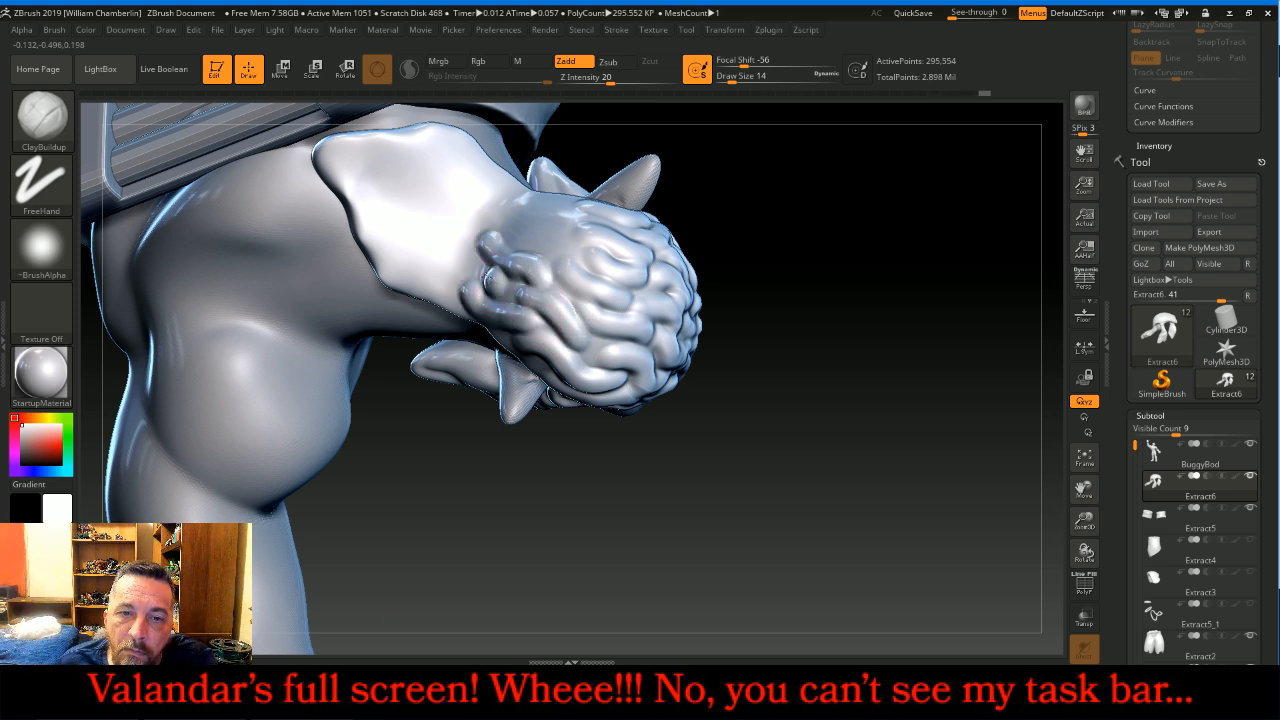
pyautogui.moveTo(492, 284); pyautogui.dragTo(454, 256)
pyautogui.moveTo(504, 221)
pyautogui.mouseDown()
pyautogui.moveTo(568, 244)
pyautogui.moveTo(516, 209)
pyautogui.mouseUp()
pyautogui.moveTo(843, 329); pyautogui.dragTo(700, 346)
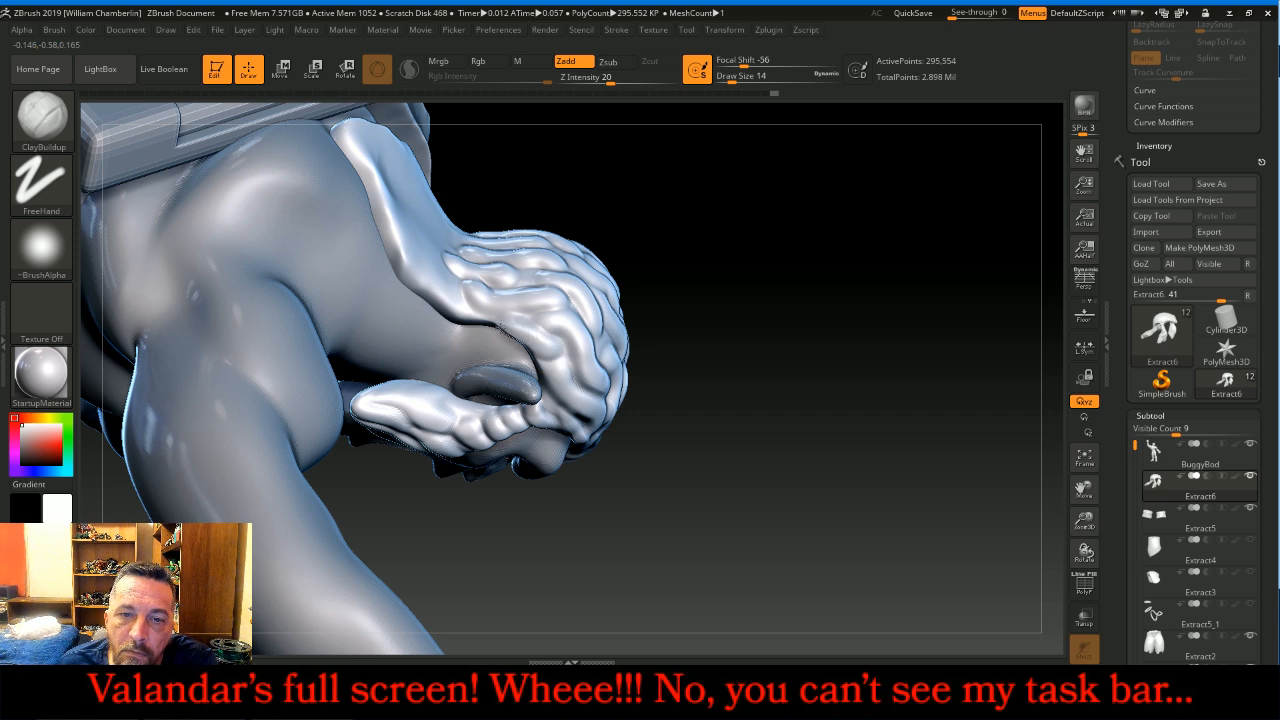
pyautogui.moveTo(466, 323)
pyautogui.mouseDown()
pyautogui.moveTo(446, 289)
pyautogui.moveTo(500, 331)
pyautogui.mouseUp()
pyautogui.moveTo(857, 317); pyautogui.dragTo(762, 330)
pyautogui.moveTo(900, 301); pyautogui.dragTo(720, 300)
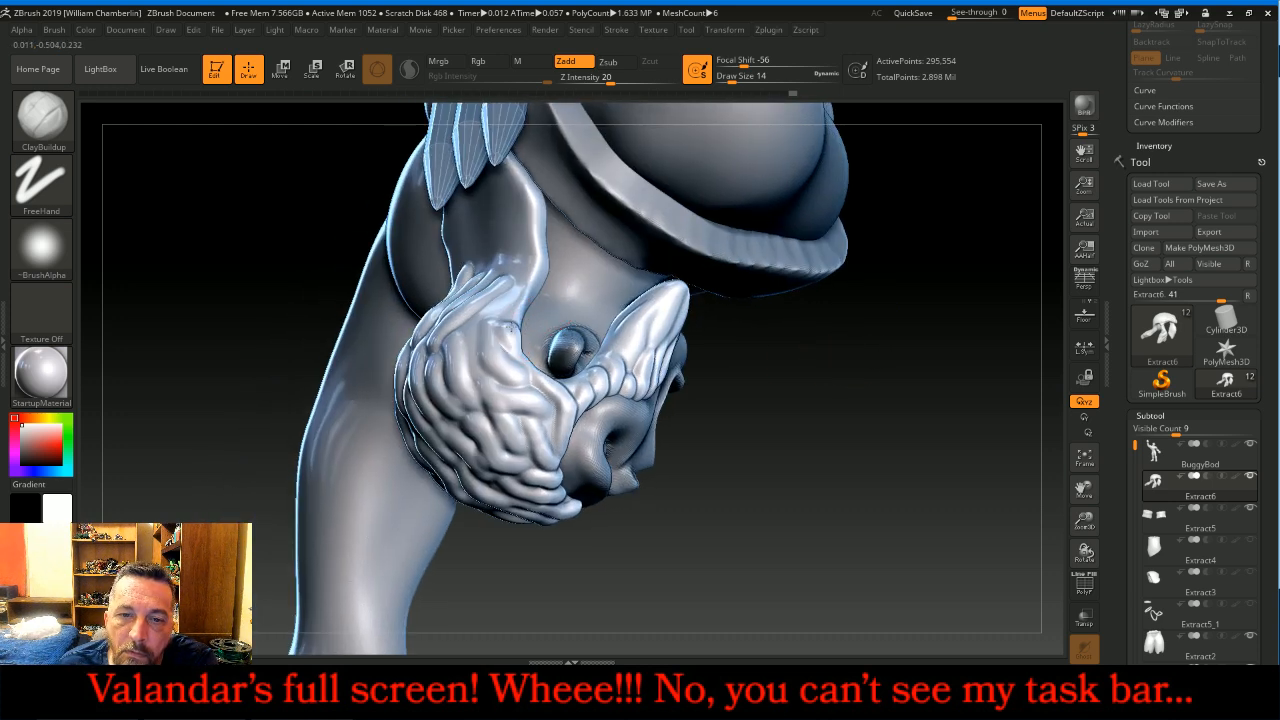
pyautogui.moveTo(520, 280); pyautogui.dragTo(516, 246)
# Step: Build up long wavy locks with ClayBuildup along the flap of hair hanging down the neck and back
pyautogui.moveTo(770, 295); pyautogui.dragTo(723, 394)
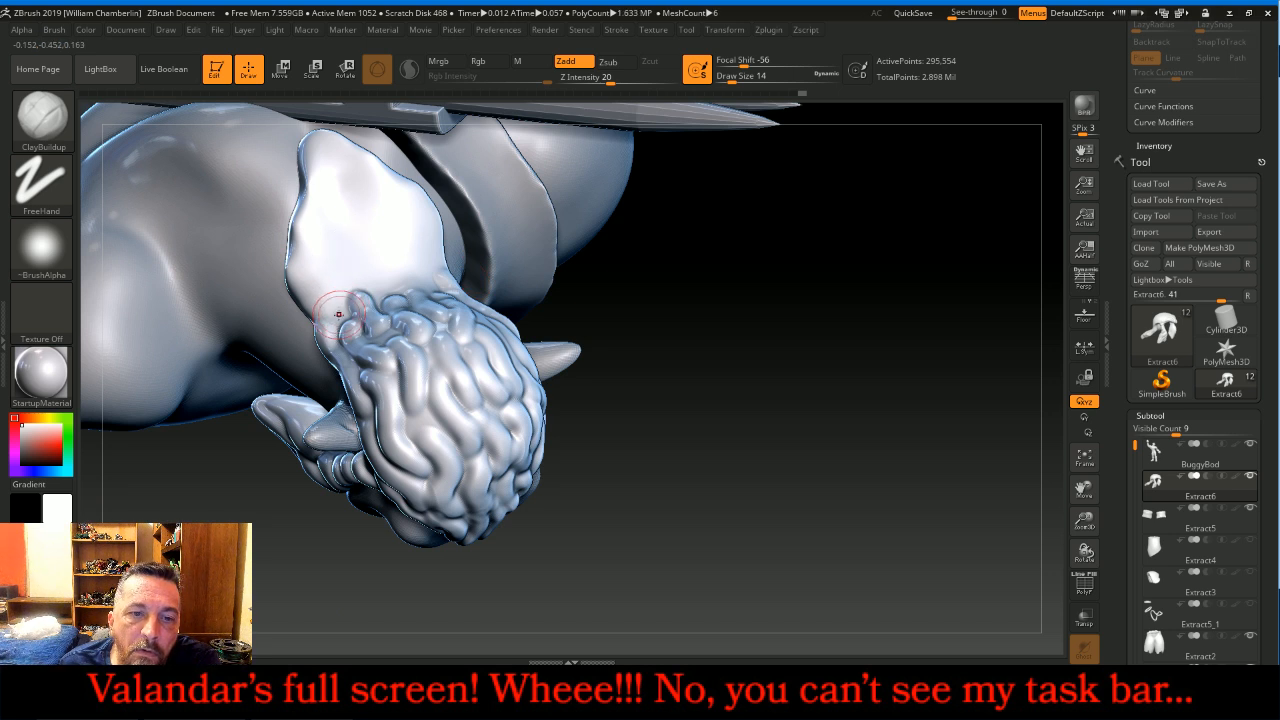
pyautogui.moveTo(314, 305)
pyautogui.mouseDown()
pyautogui.moveTo(297, 274)
pyautogui.moveTo(356, 281)
pyautogui.moveTo(305, 178)
pyautogui.moveTo(300, 135)
pyautogui.mouseUp()
pyautogui.moveTo(371, 246); pyautogui.dragTo(325, 146)
pyautogui.moveTo(365, 189)
pyautogui.mouseDown()
pyautogui.moveTo(348, 158)
pyautogui.moveTo(371, 166)
pyautogui.moveTo(353, 152)
pyautogui.moveTo(403, 200)
pyautogui.moveTo(413, 276)
pyautogui.moveTo(386, 215)
pyautogui.mouseUp()
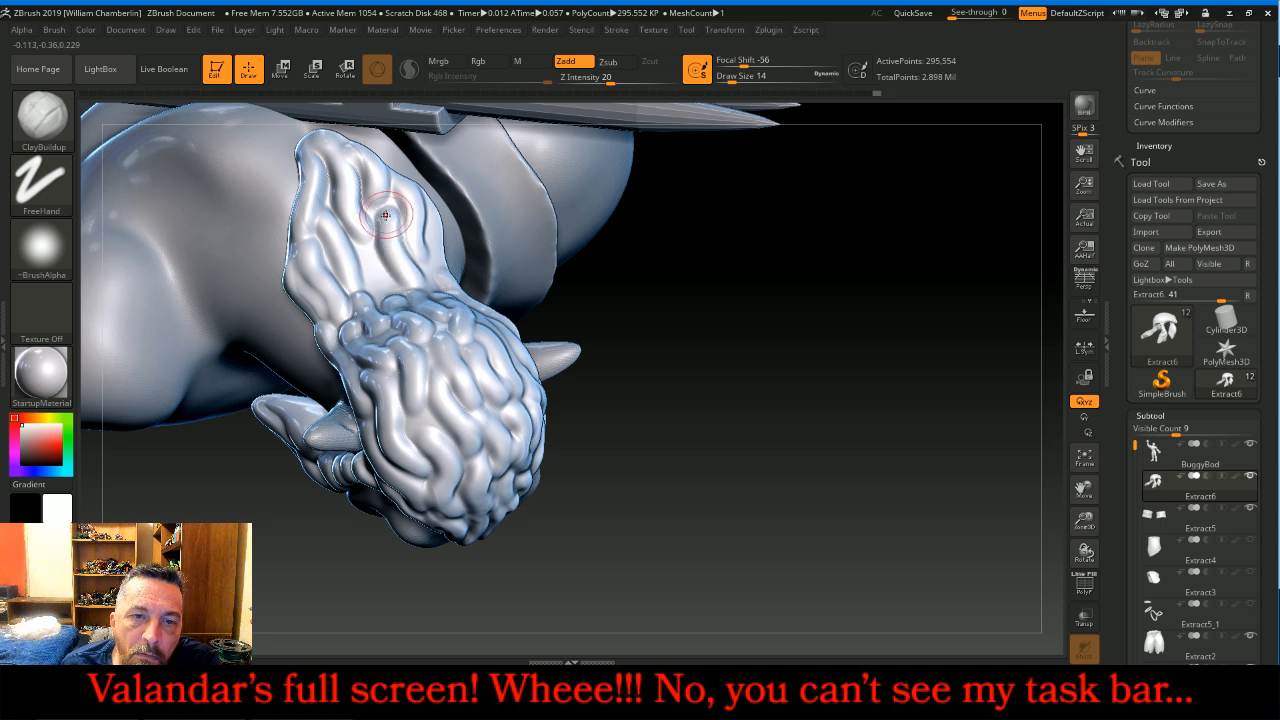
pyautogui.moveTo(388, 287); pyautogui.dragTo(370, 253)
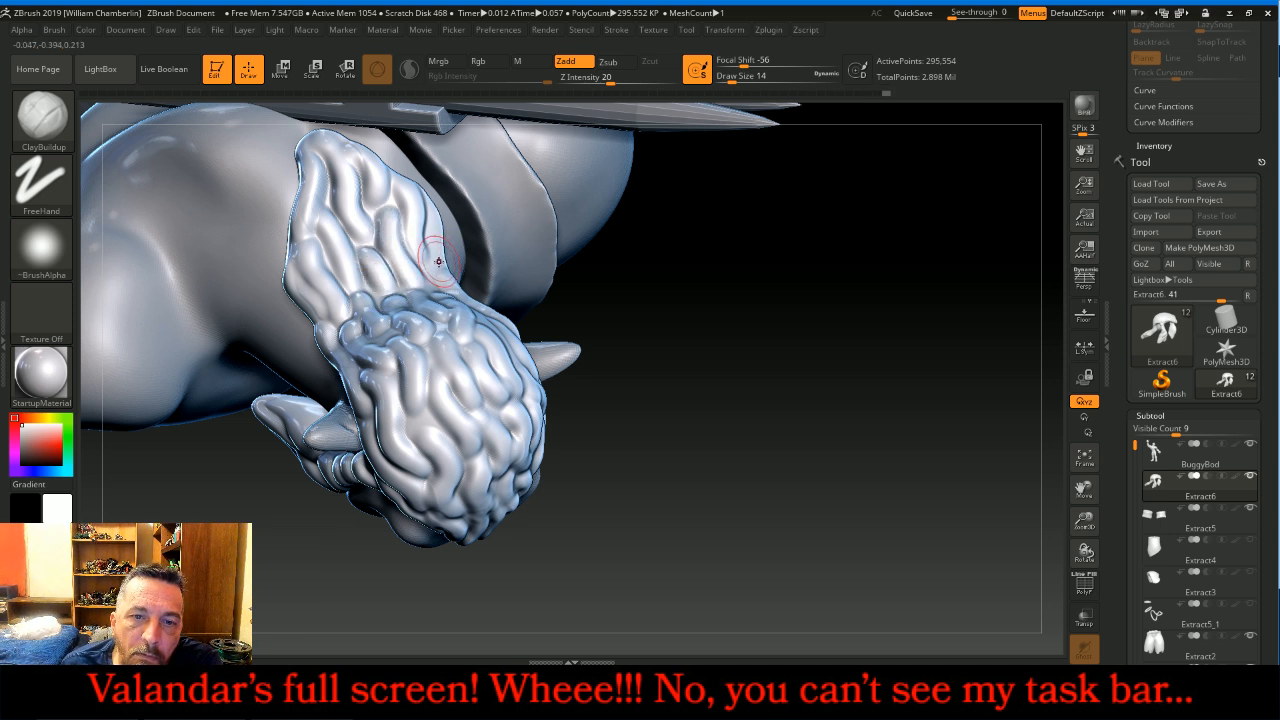
pyautogui.moveTo(830, 340)
pyautogui.mouseDown()
pyautogui.moveTo(771, 294)
pyautogui.moveTo(760, 228)
pyautogui.moveTo(495, 372)
pyautogui.moveTo(530, 360)
pyautogui.moveTo(524, 384)
pyautogui.mouseUp()
pyautogui.moveTo(874, 519)
pyautogui.mouseDown()
pyautogui.moveTo(960, 344)
pyautogui.moveTo(978, 370)
pyautogui.moveTo(914, 341)
pyautogui.moveTo(1046, 432)
pyautogui.mouseUp()
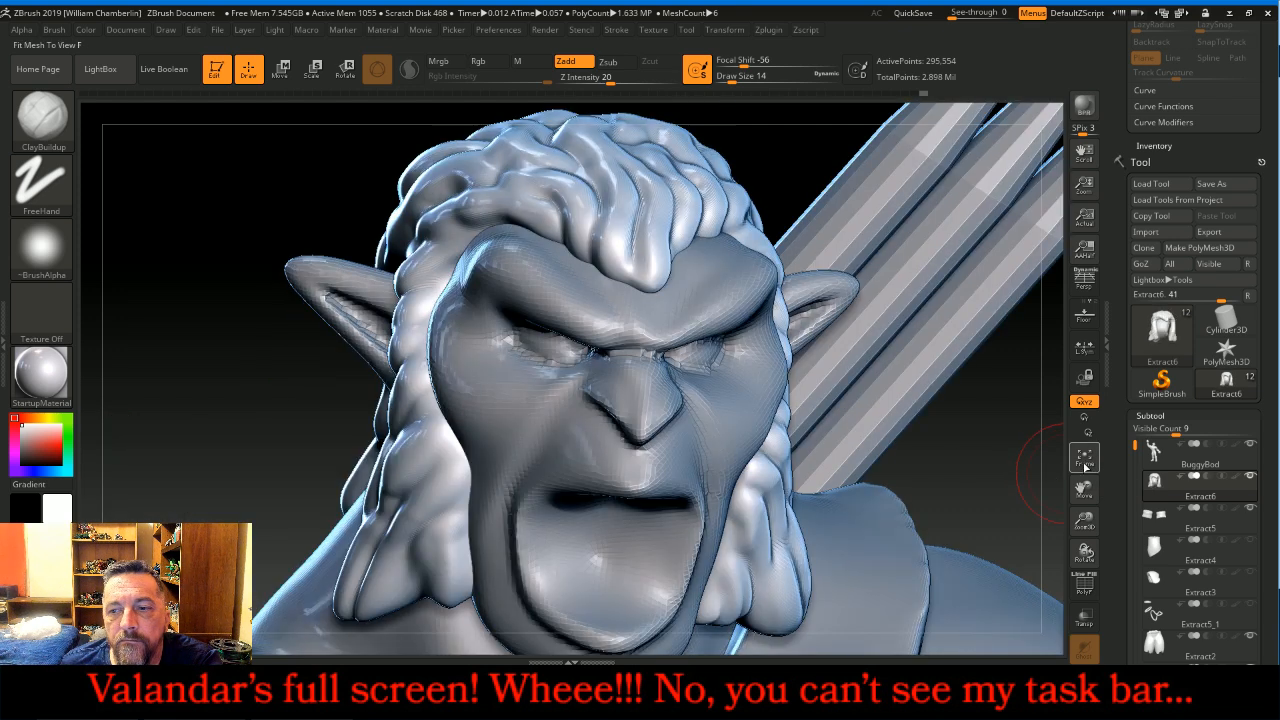
# Step: Remesh the hair subtool with DynaMesh at resolution 512
pyautogui.click(1084, 460)
pyautogui.moveTo(1006, 461); pyautogui.dragTo(1011, 437)
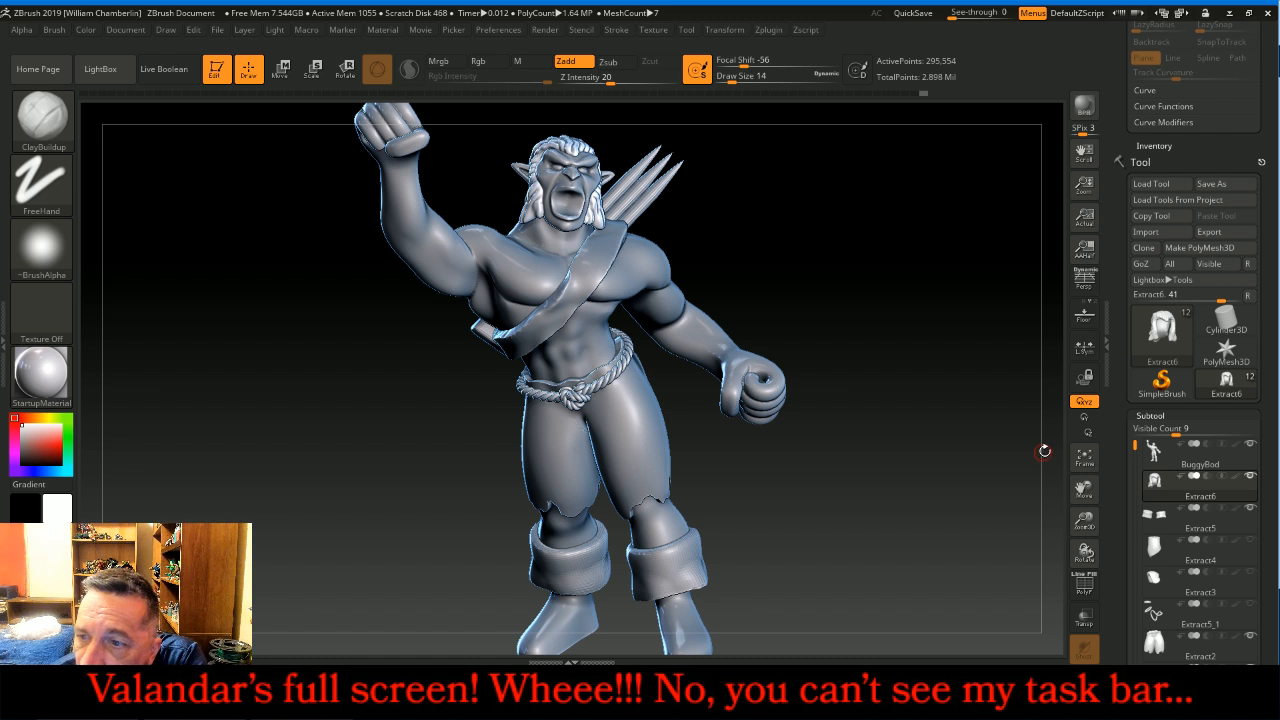
pyautogui.click(1158, 415)
pyautogui.click(1155, 431)
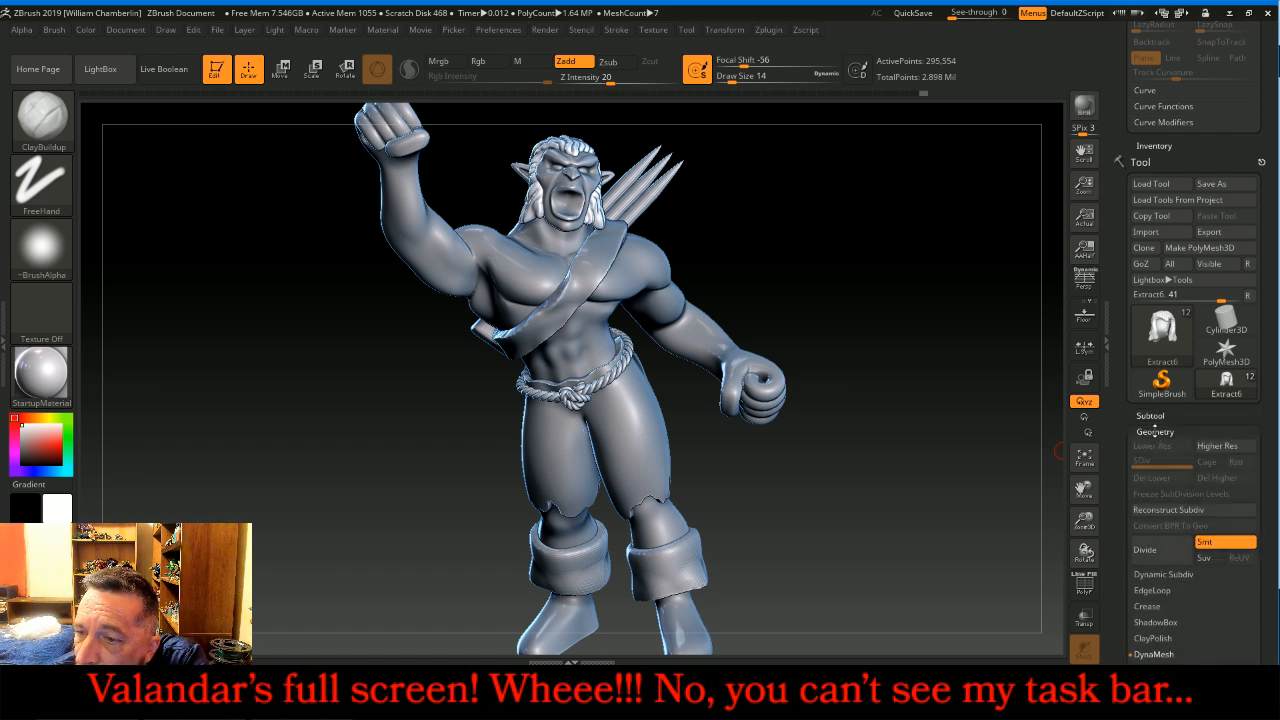
pyautogui.click(1153, 654)
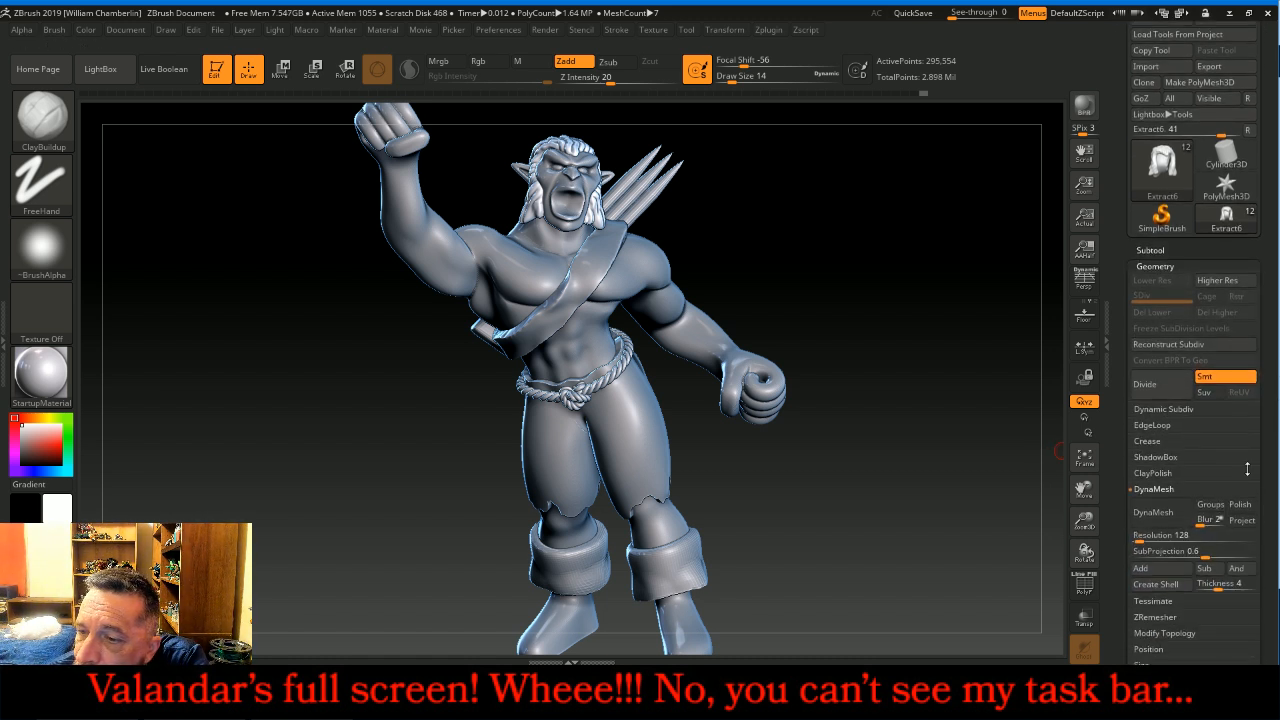
pyautogui.click(1170, 508)
# Step: Subdivide the remeshed hair and delete its lower subdivision levels
pyautogui.click(1157, 390)
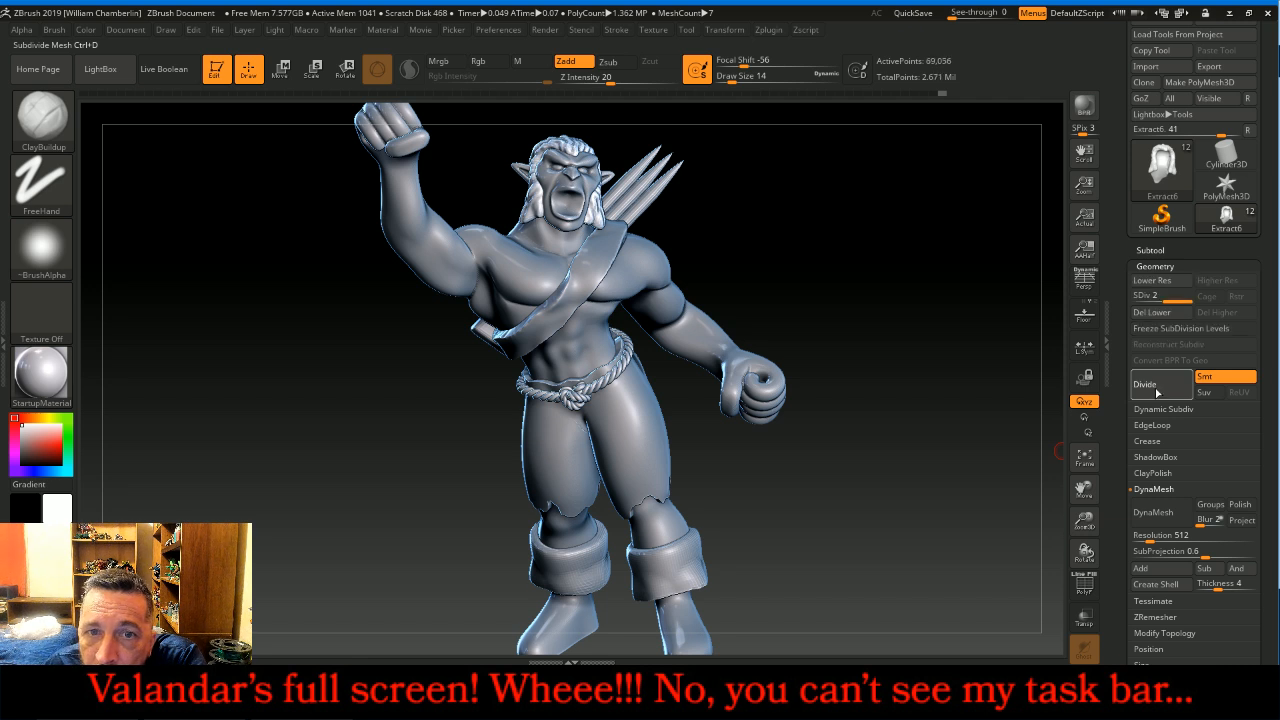
pyautogui.click(1157, 390)
pyautogui.click(1152, 312)
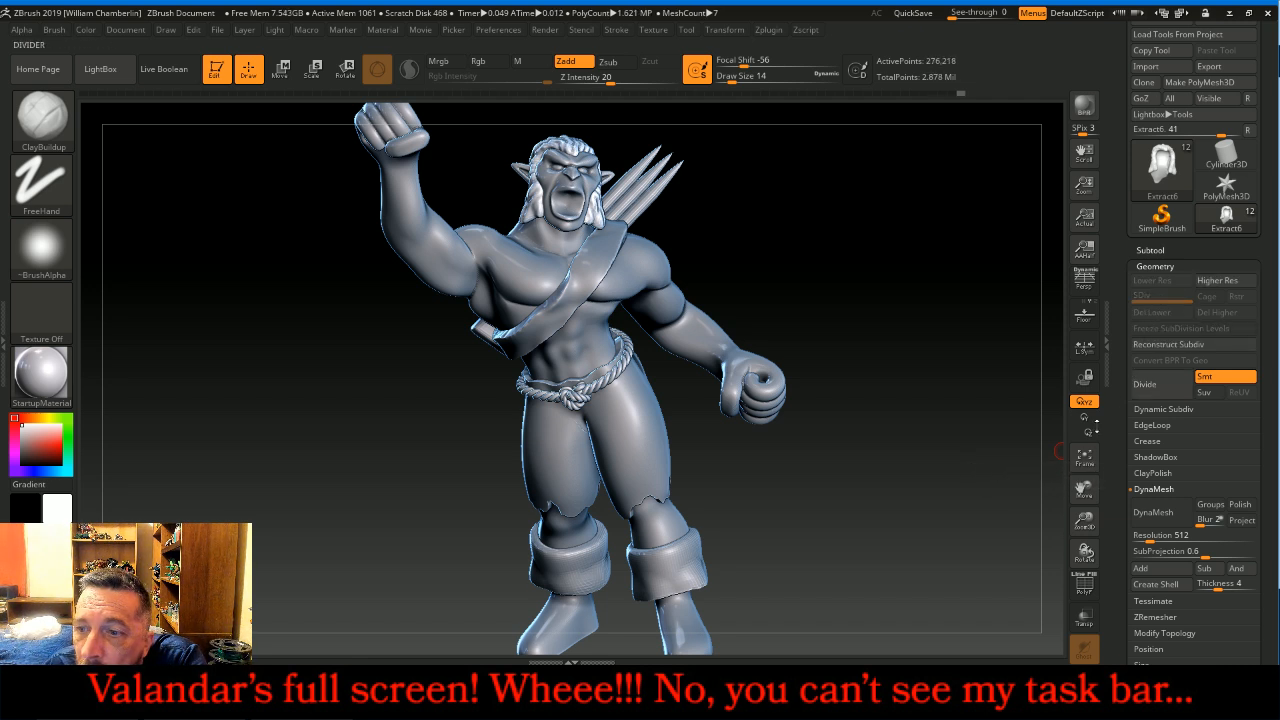
# Step: Switch to the Slash3 brush with LazyMouse turned off and Z Intensity set to 14
pyautogui.click(1085, 460)
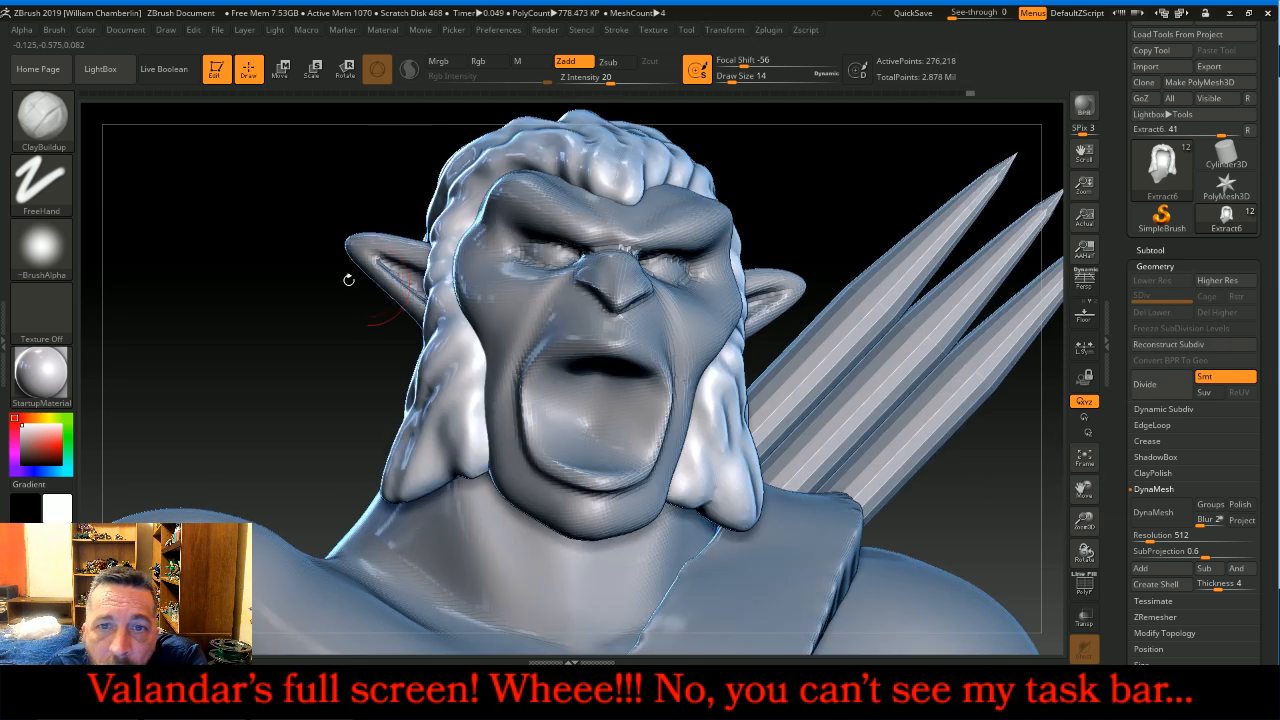
pyautogui.click(42, 118)
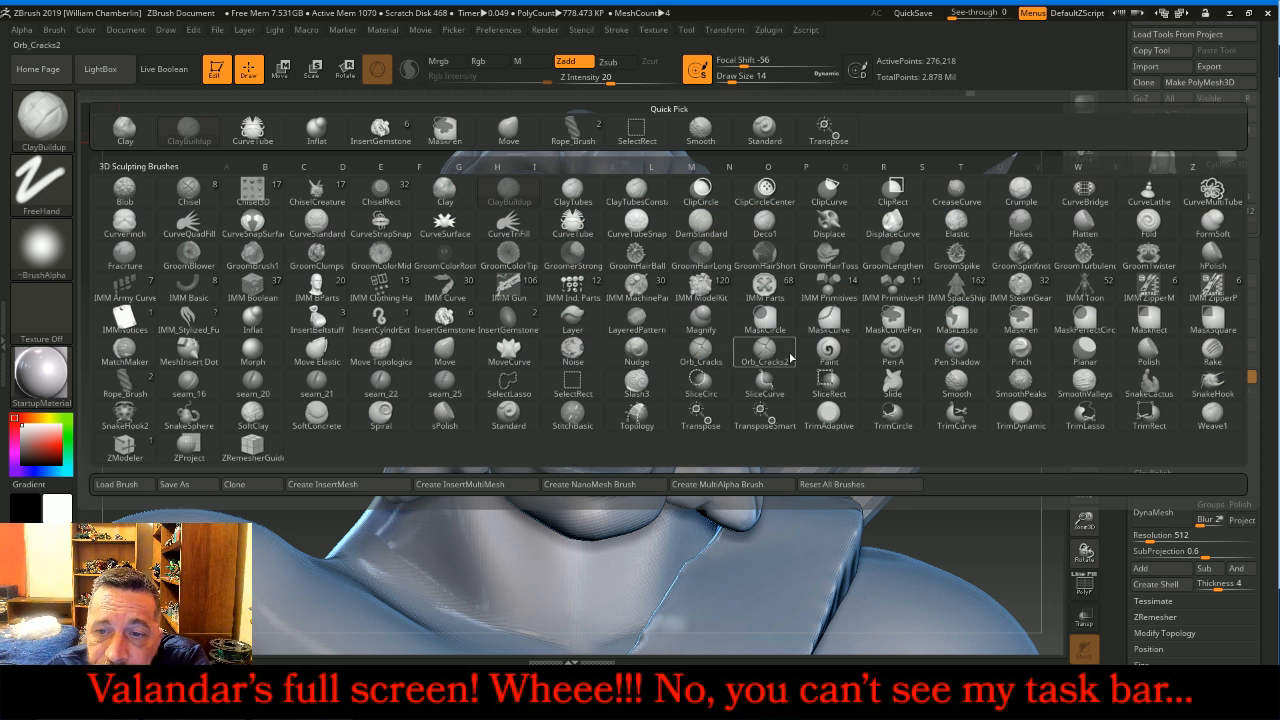
pyautogui.click(637, 383)
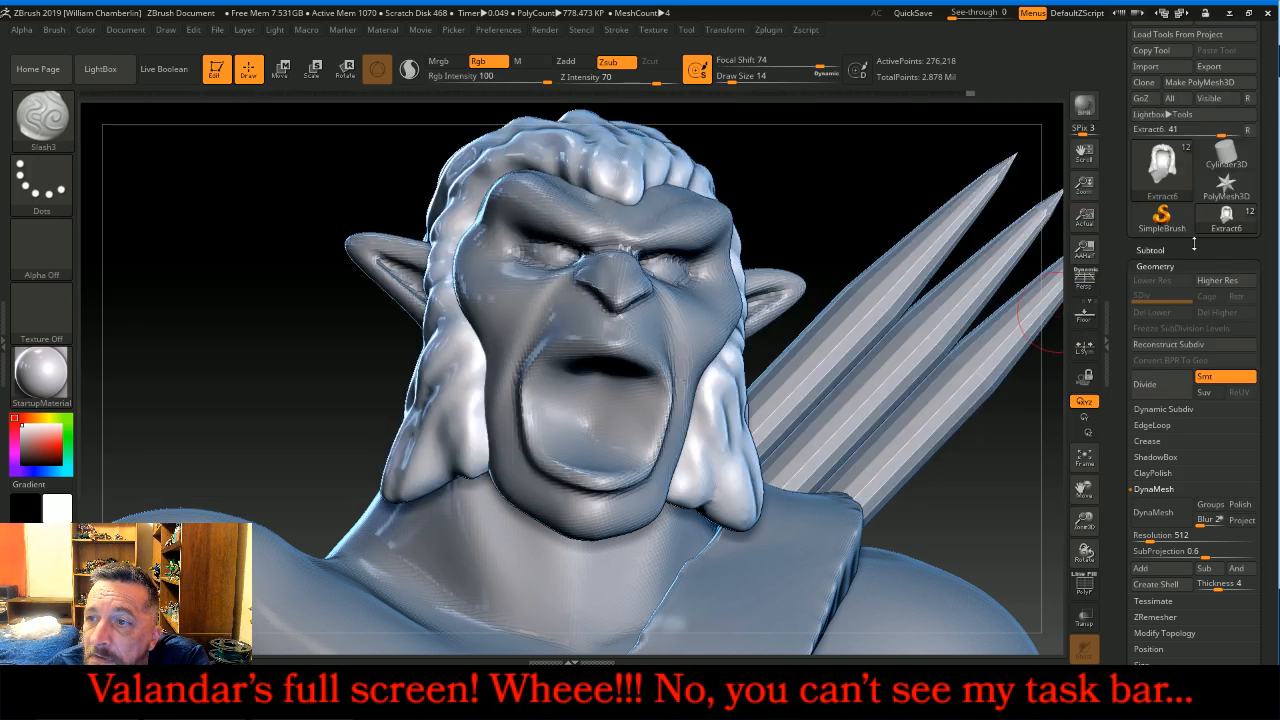
pyautogui.moveTo(1271, 203); pyautogui.dragTo(1277, 392)
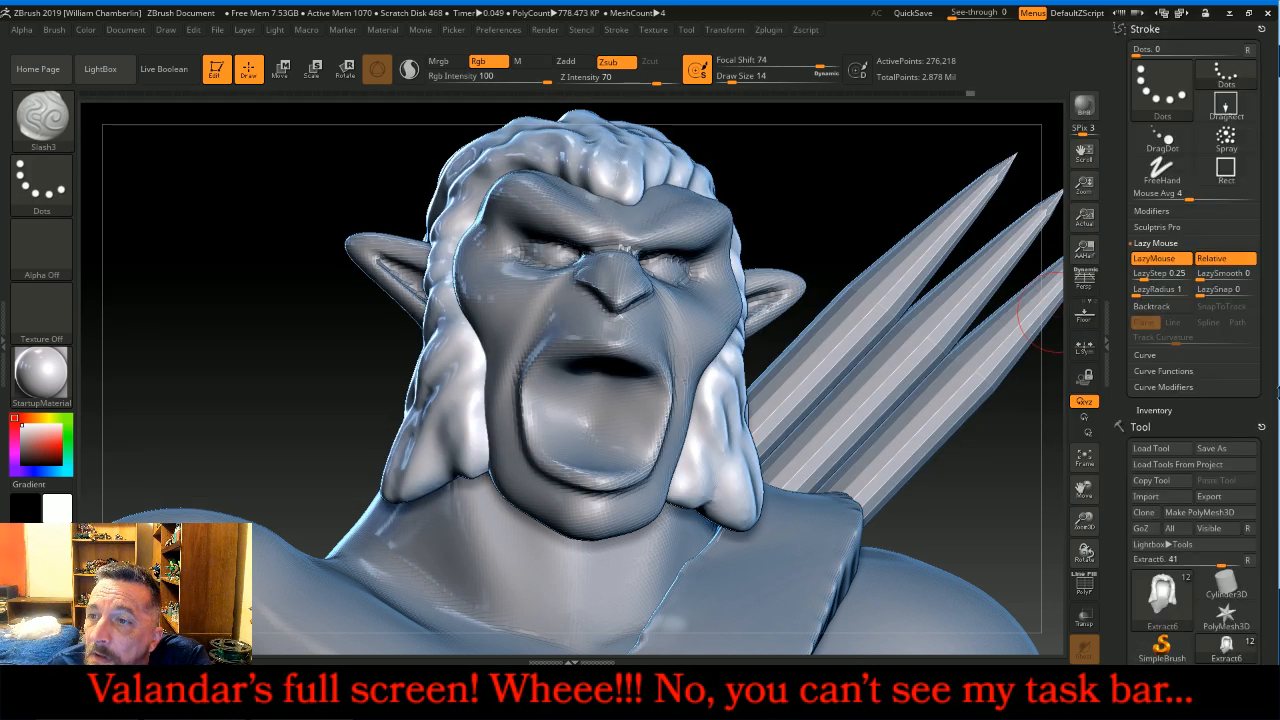
pyautogui.click(1154, 258)
pyautogui.click(617, 78)
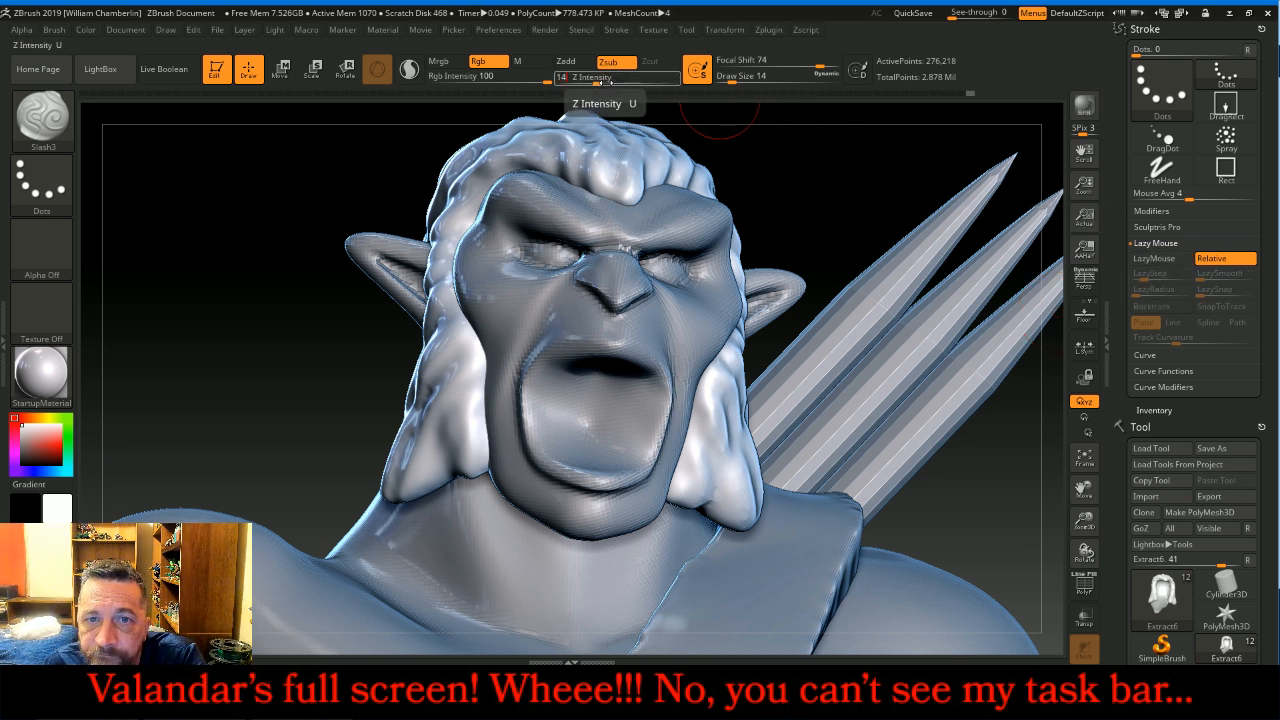
# Step: Carve slanted strand grooves into the goblin's right cheek flap up to the temple with Slash3 at draw size 9
pyautogui.moveTo(823, 177); pyautogui.dragTo(860, 201)
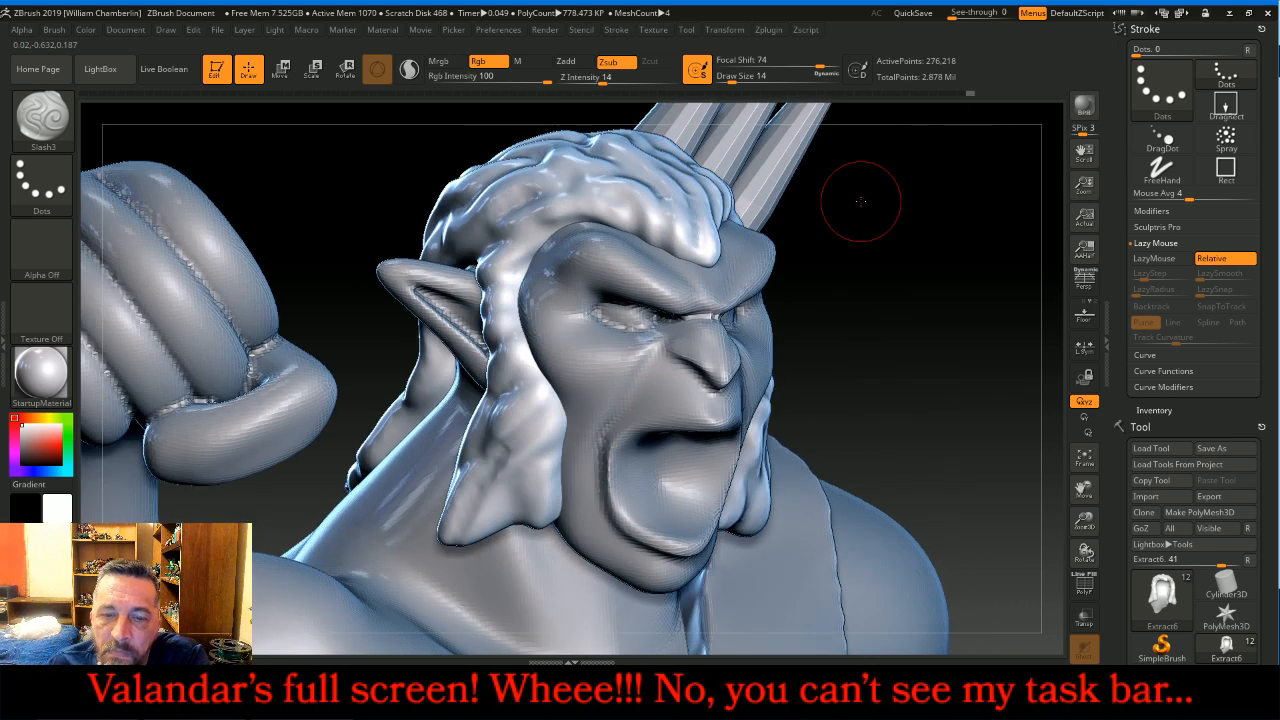
pyautogui.press('[')
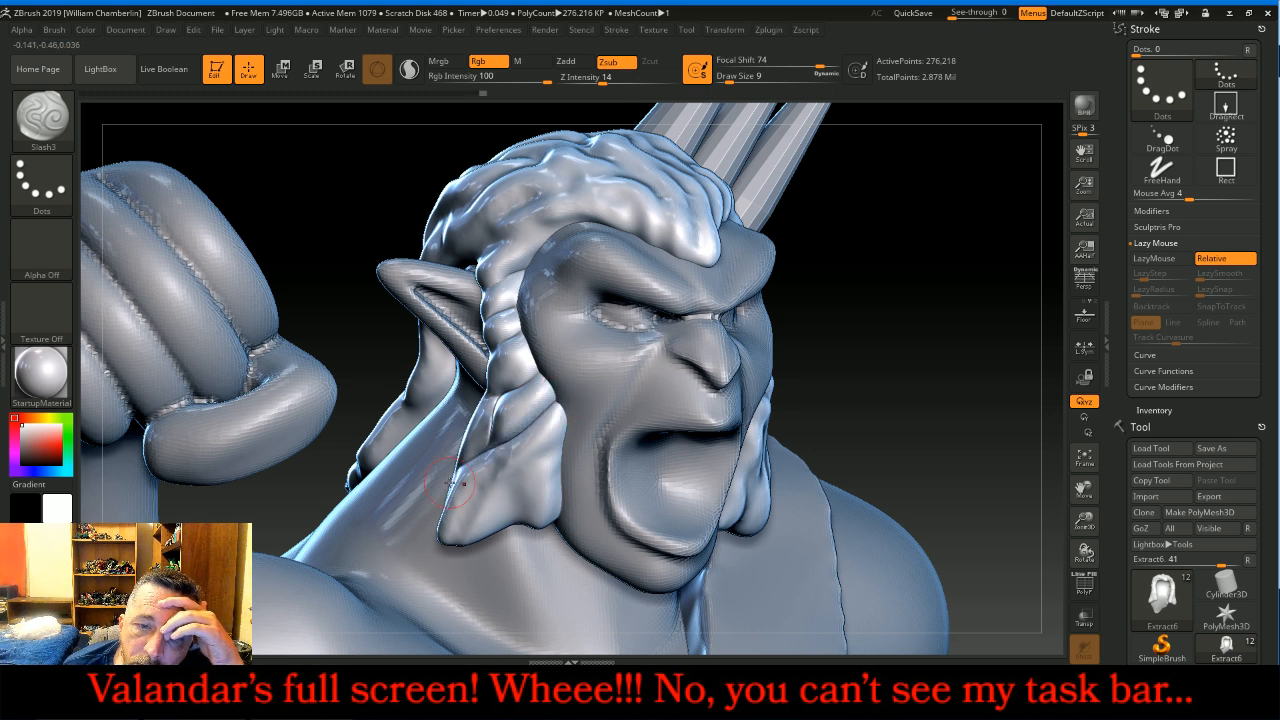
pyautogui.moveTo(497, 461); pyautogui.dragTo(456, 538)
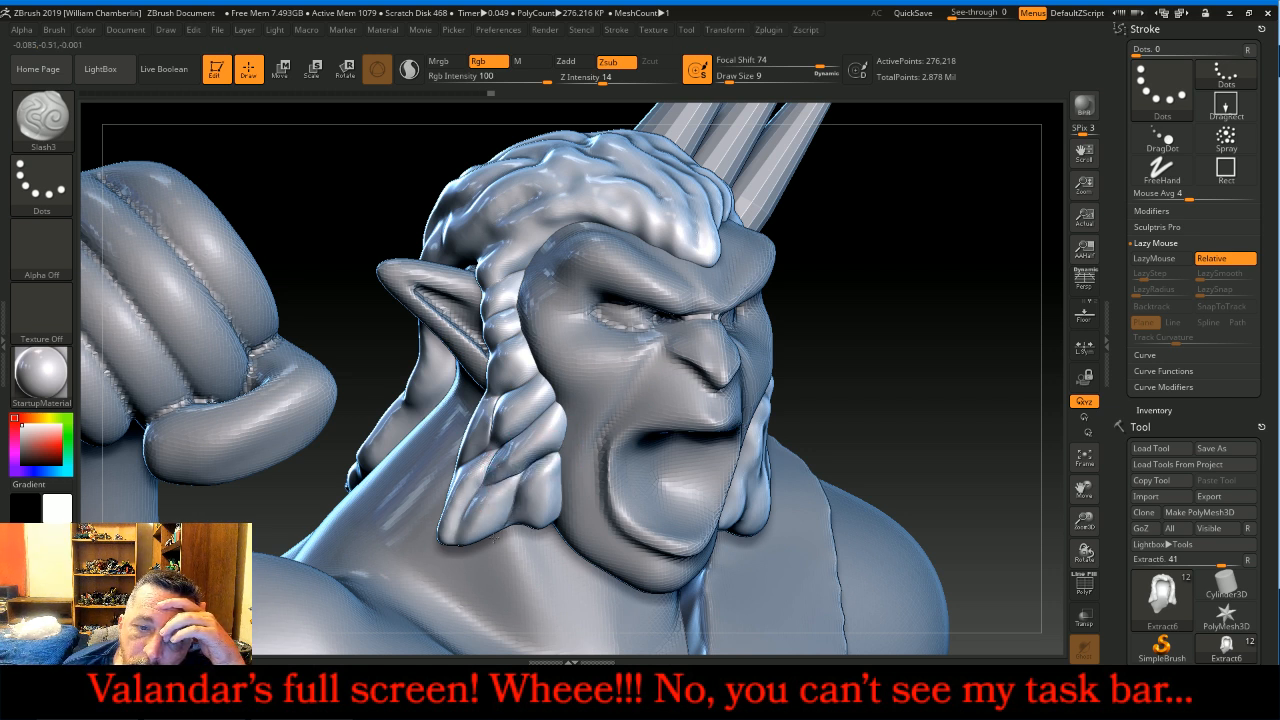
pyautogui.moveTo(939, 380)
pyautogui.mouseDown()
pyautogui.moveTo(960, 349)
pyautogui.moveTo(954, 321)
pyautogui.moveTo(966, 321)
pyautogui.moveTo(936, 390)
pyautogui.mouseUp()
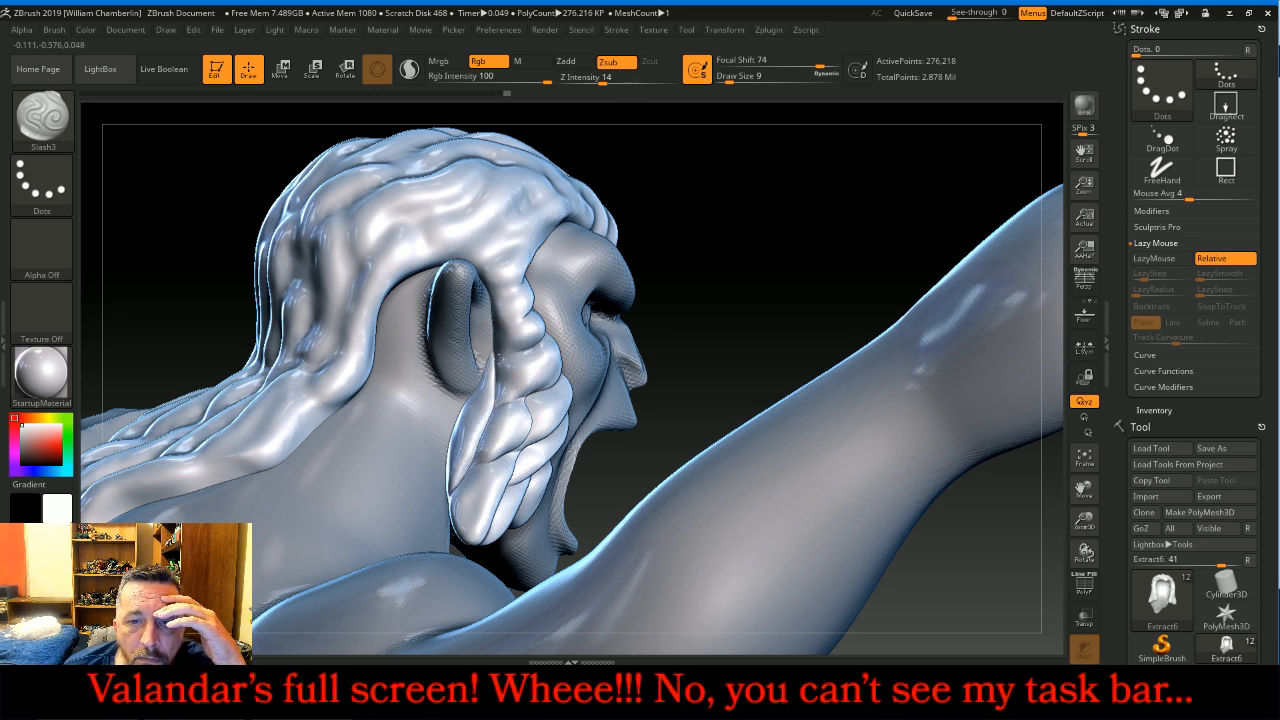
pyautogui.moveTo(531, 266); pyautogui.dragTo(537, 243)
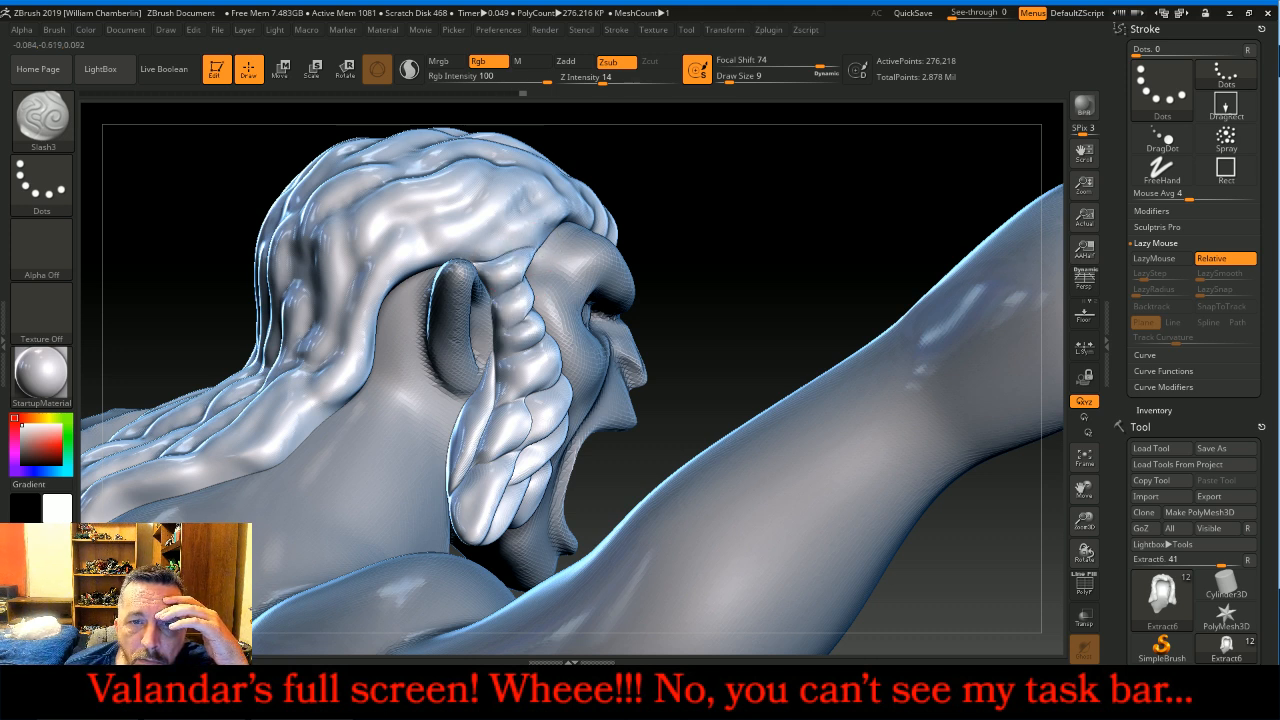
# Step: Carve matching Slash3 strand grooves into the goblin's left cheek flap and up in front of the ear
pyautogui.moveTo(816, 248); pyautogui.dragTo(800, 340)
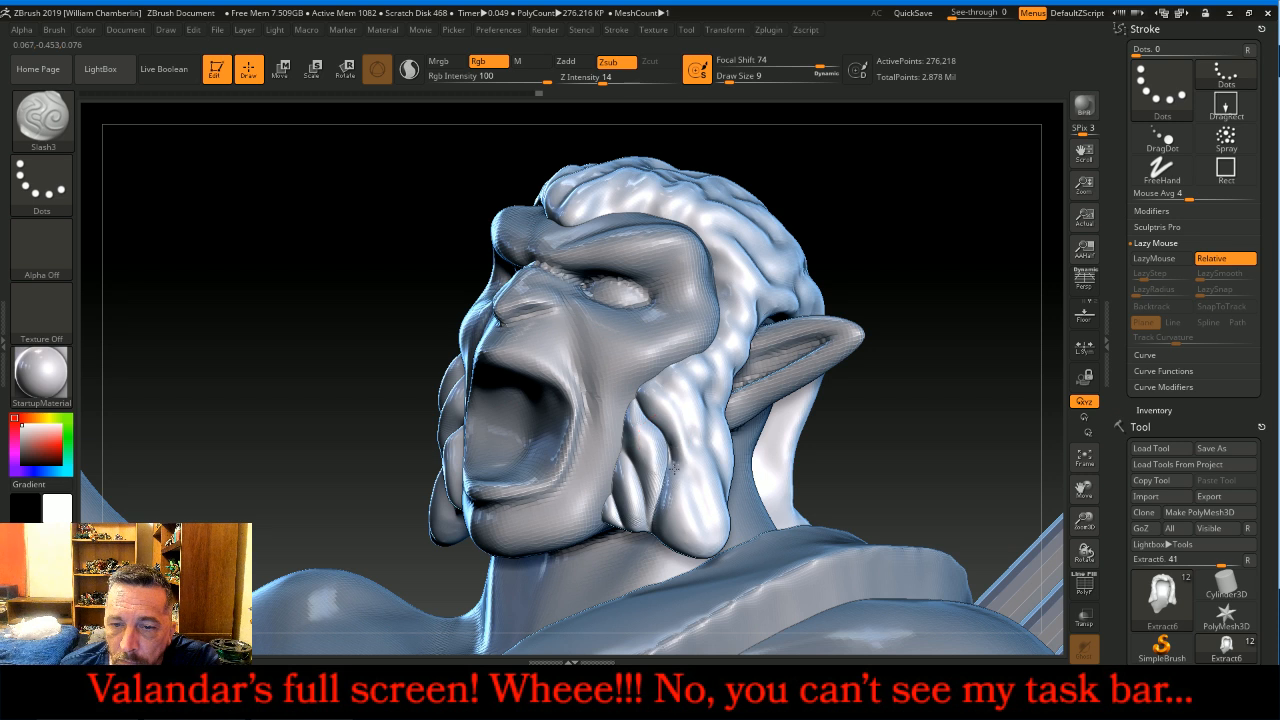
pyautogui.moveTo(931, 444); pyautogui.dragTo(700, 400)
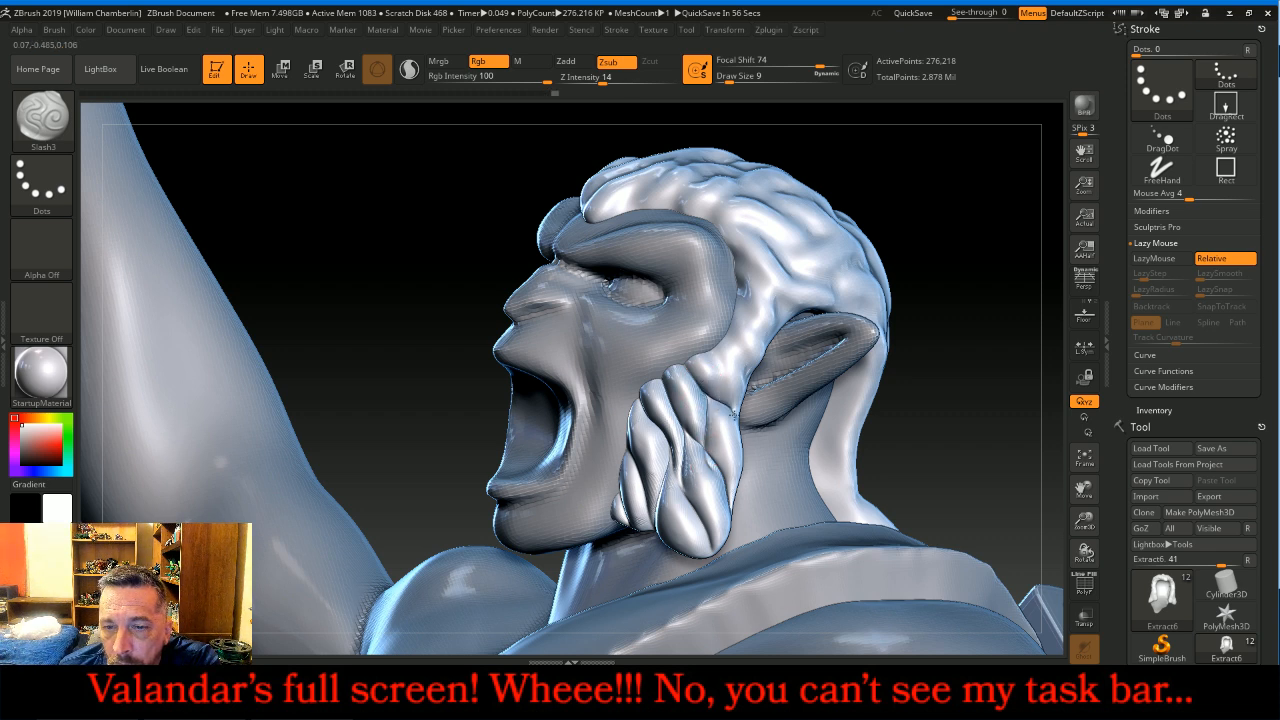
pyautogui.moveTo(996, 402); pyautogui.dragTo(742, 417)
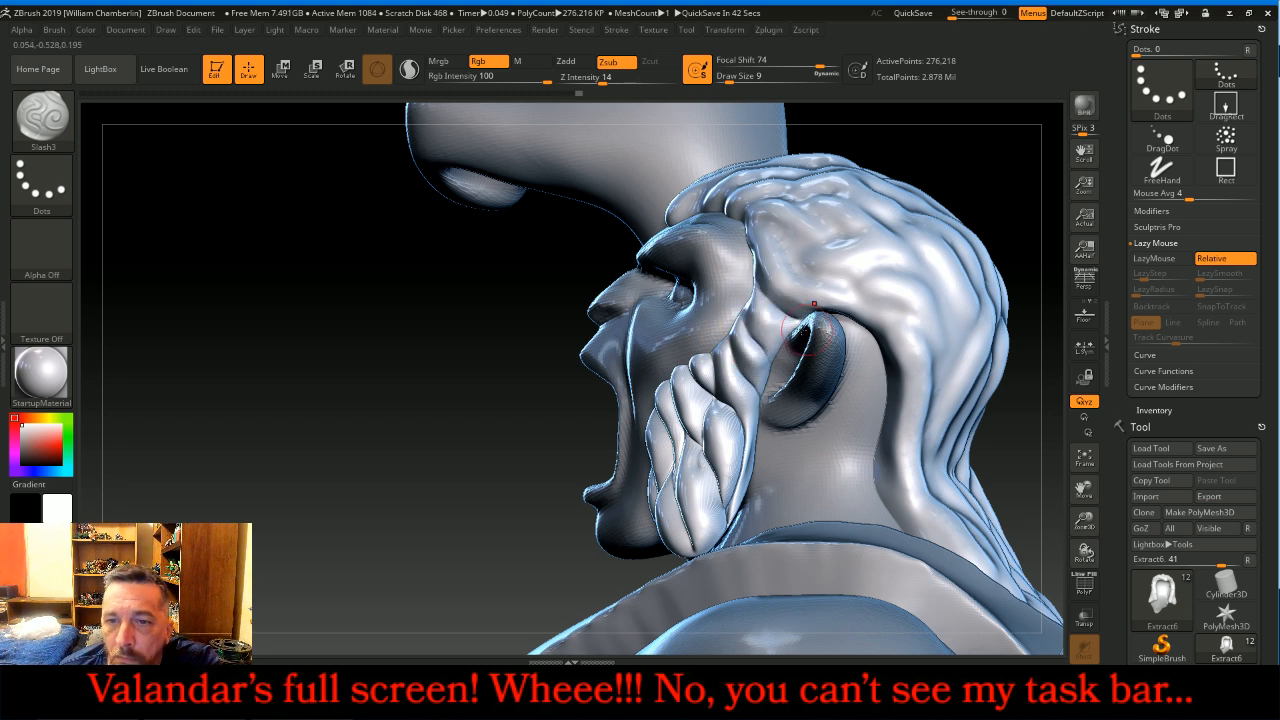
# Step: Cut Slash3 grooves along the hairline above the temples and ears on both sides of the head
pyautogui.moveTo(377, 431); pyautogui.dragTo(865, 292)
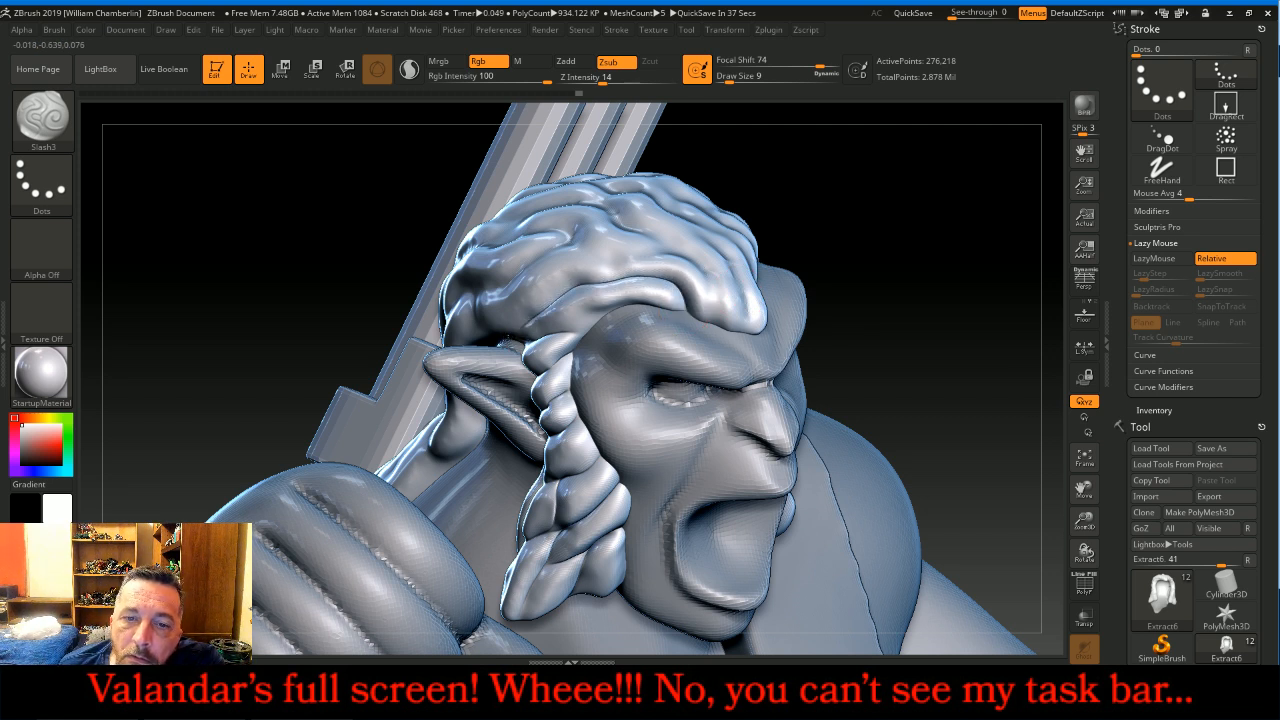
pyautogui.moveTo(903, 251); pyautogui.dragTo(688, 286)
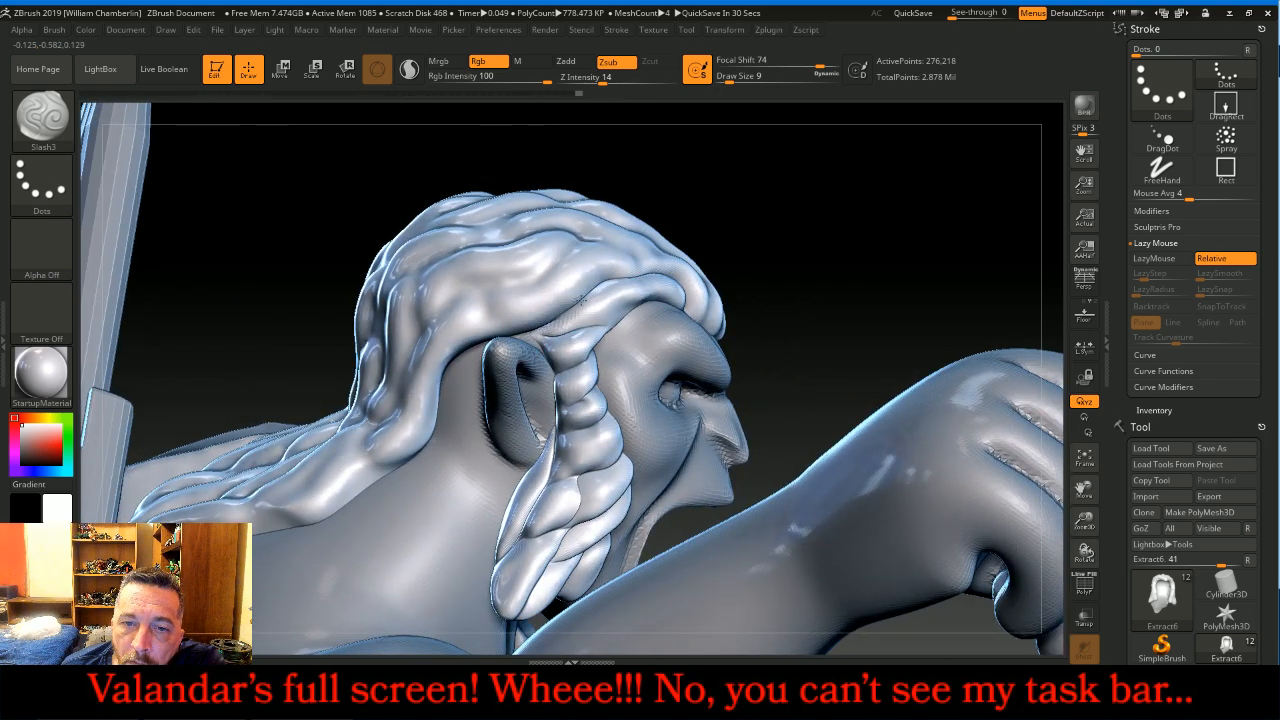
pyautogui.moveTo(831, 251); pyautogui.dragTo(882, 255)
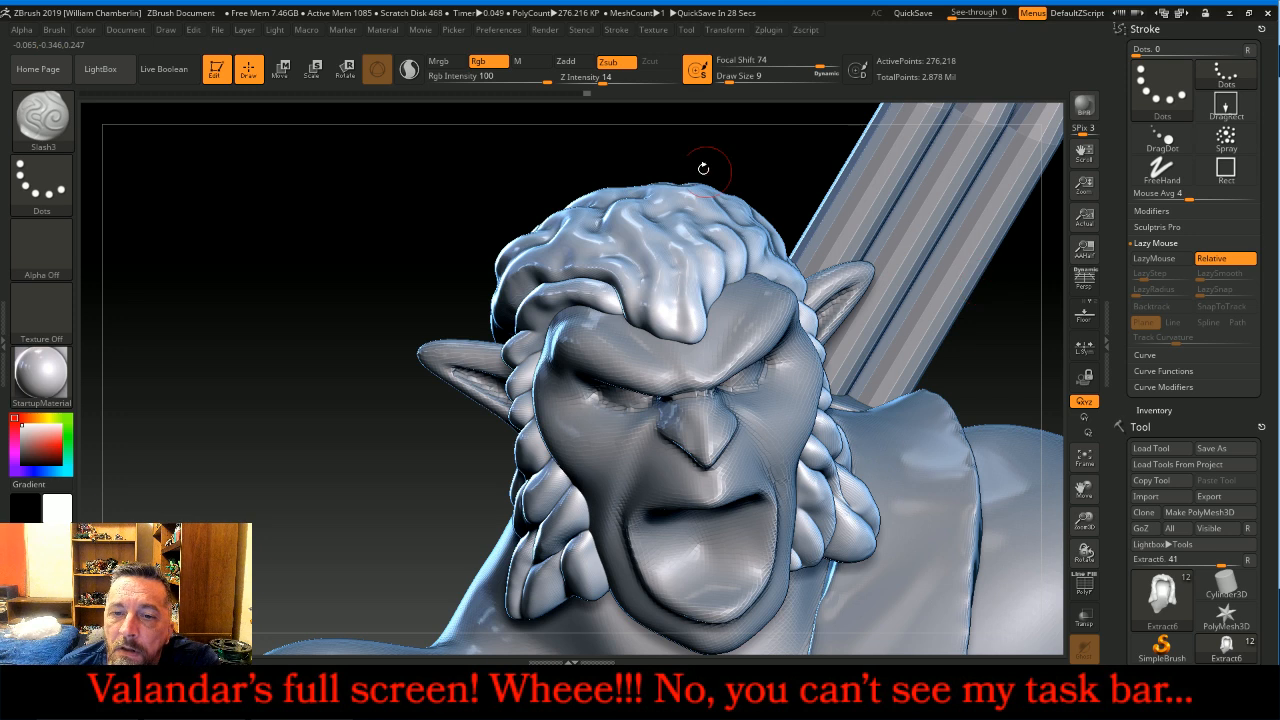
pyautogui.moveTo(740, 177); pyautogui.dragTo(650, 285)
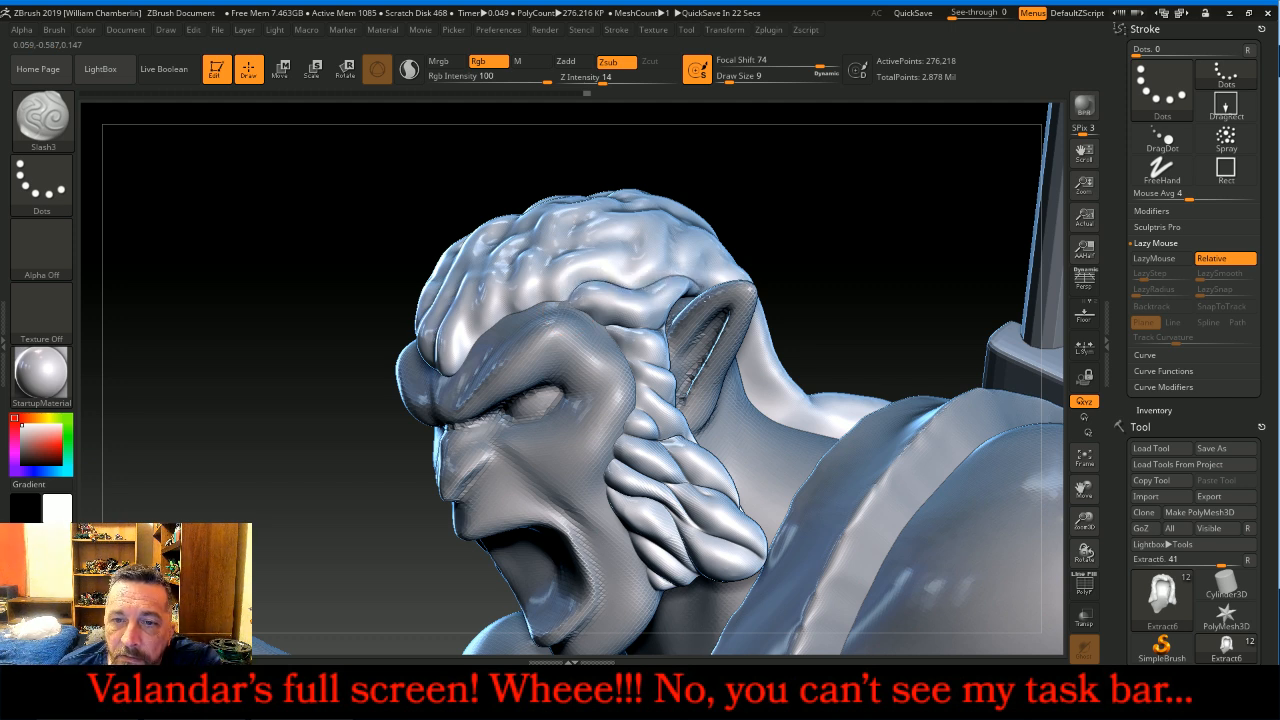
pyautogui.moveTo(836, 204); pyautogui.dragTo(890, 270)
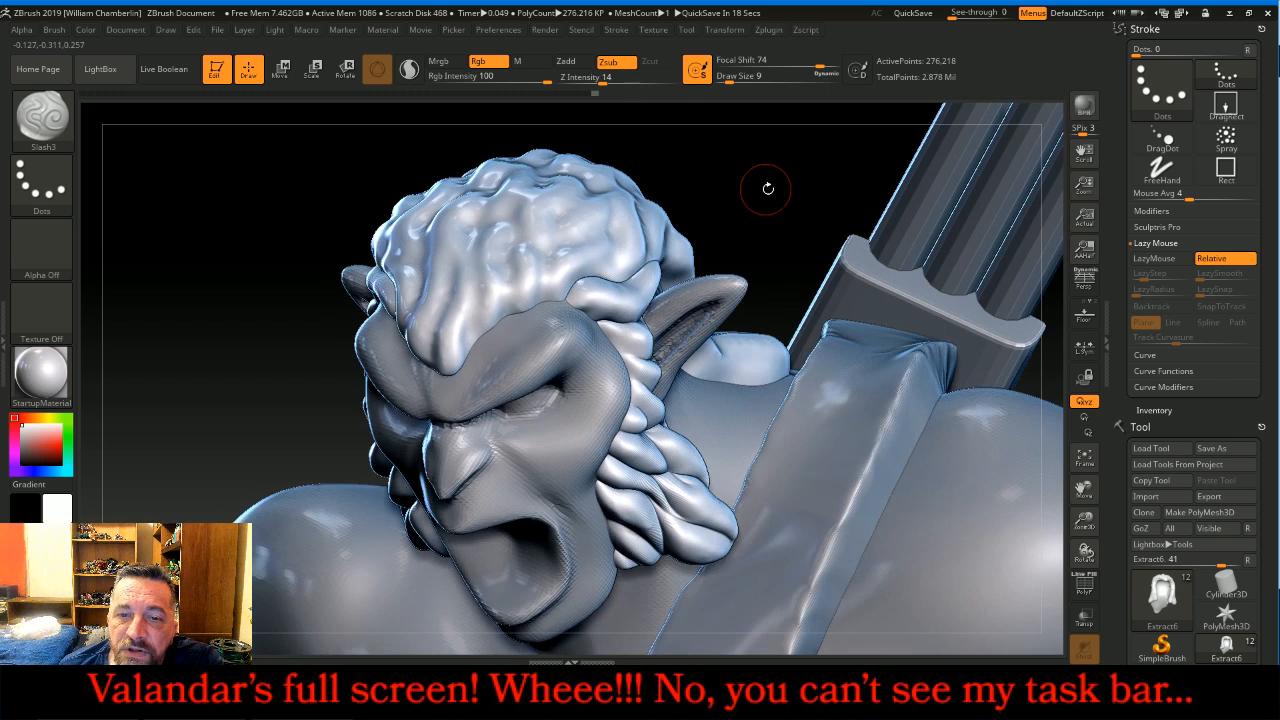
# Step: Carve Slash3 strand grooves through the front locks above the goblin's forehead, running from the hairline up toward the crown
pyautogui.moveTo(761, 190); pyautogui.dragTo(727, 214)
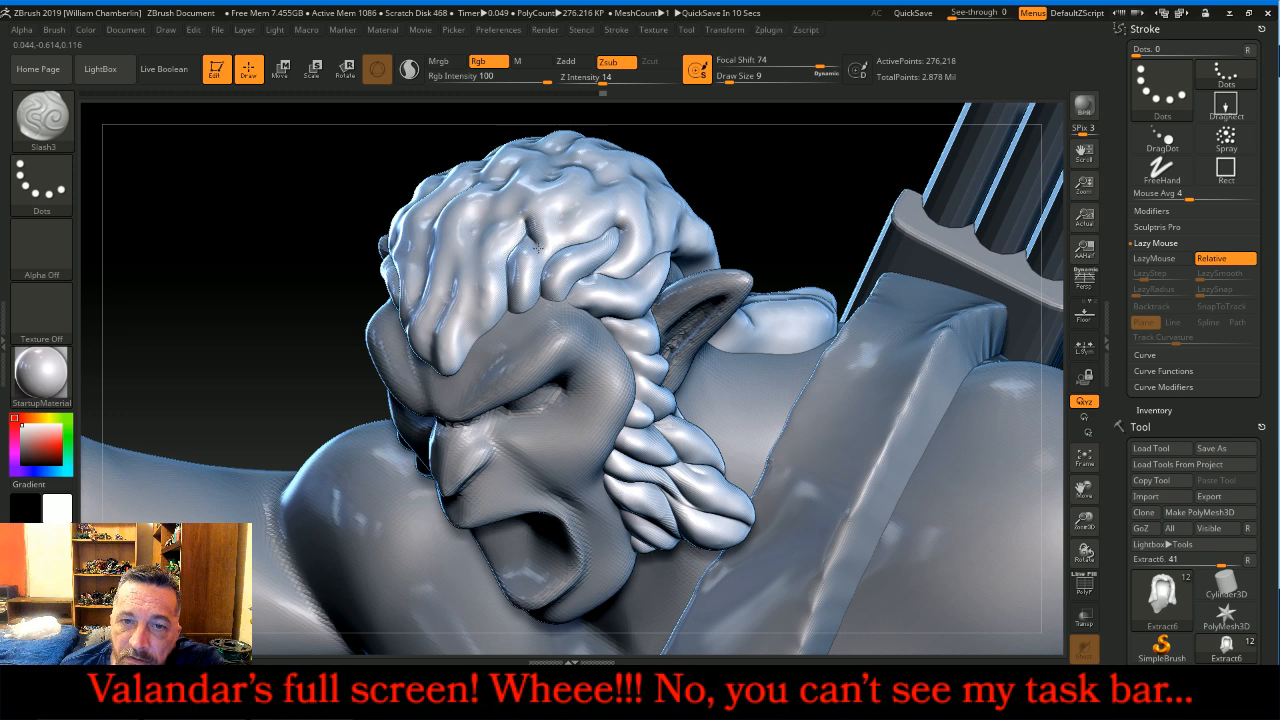
pyautogui.moveTo(769, 190); pyautogui.dragTo(824, 192)
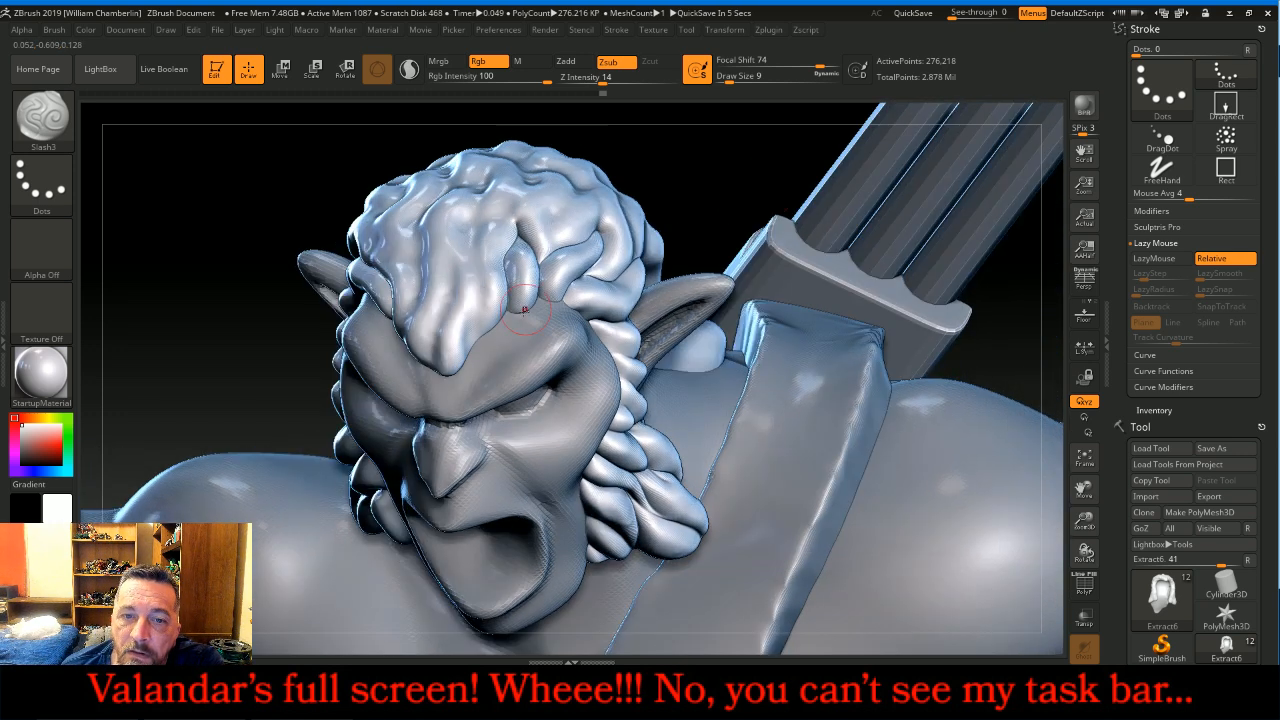
pyautogui.moveTo(462, 354)
pyautogui.mouseDown()
pyautogui.moveTo(478, 348)
pyautogui.moveTo(475, 248)
pyautogui.mouseUp()
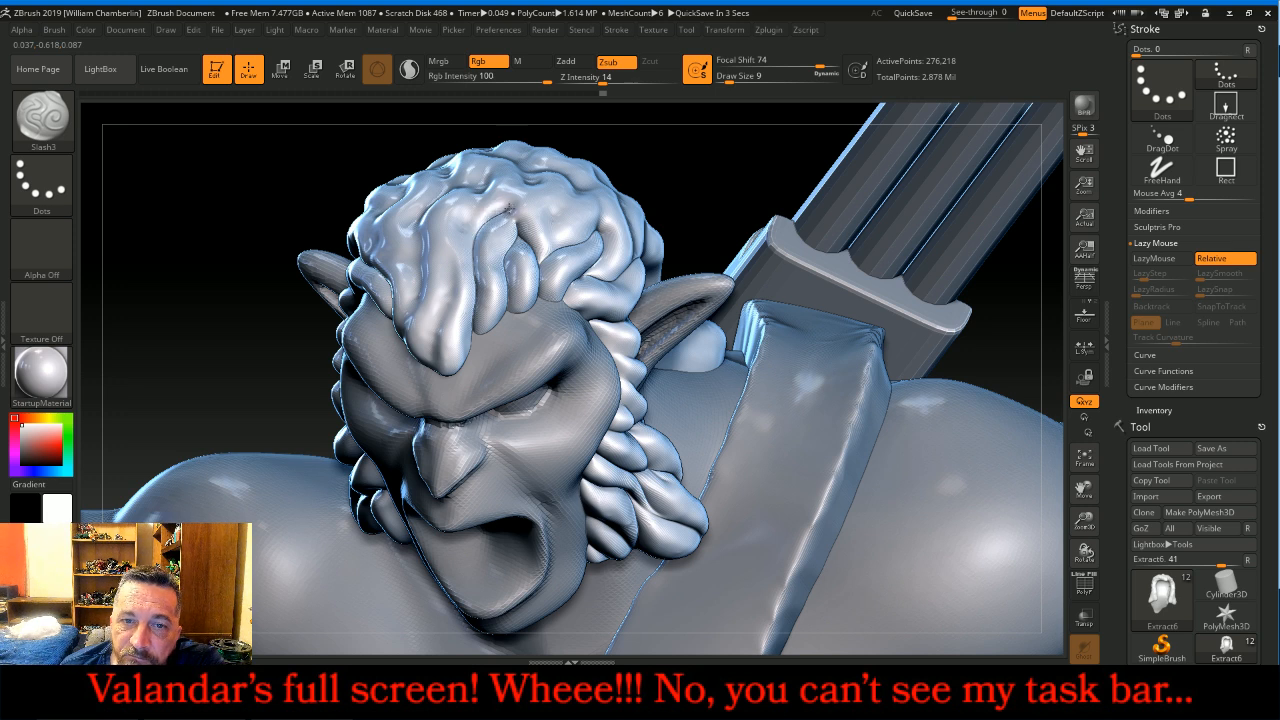
pyautogui.moveTo(709, 177)
pyautogui.mouseDown()
pyautogui.moveTo(735, 185)
pyautogui.moveTo(692, 211)
pyautogui.mouseUp()
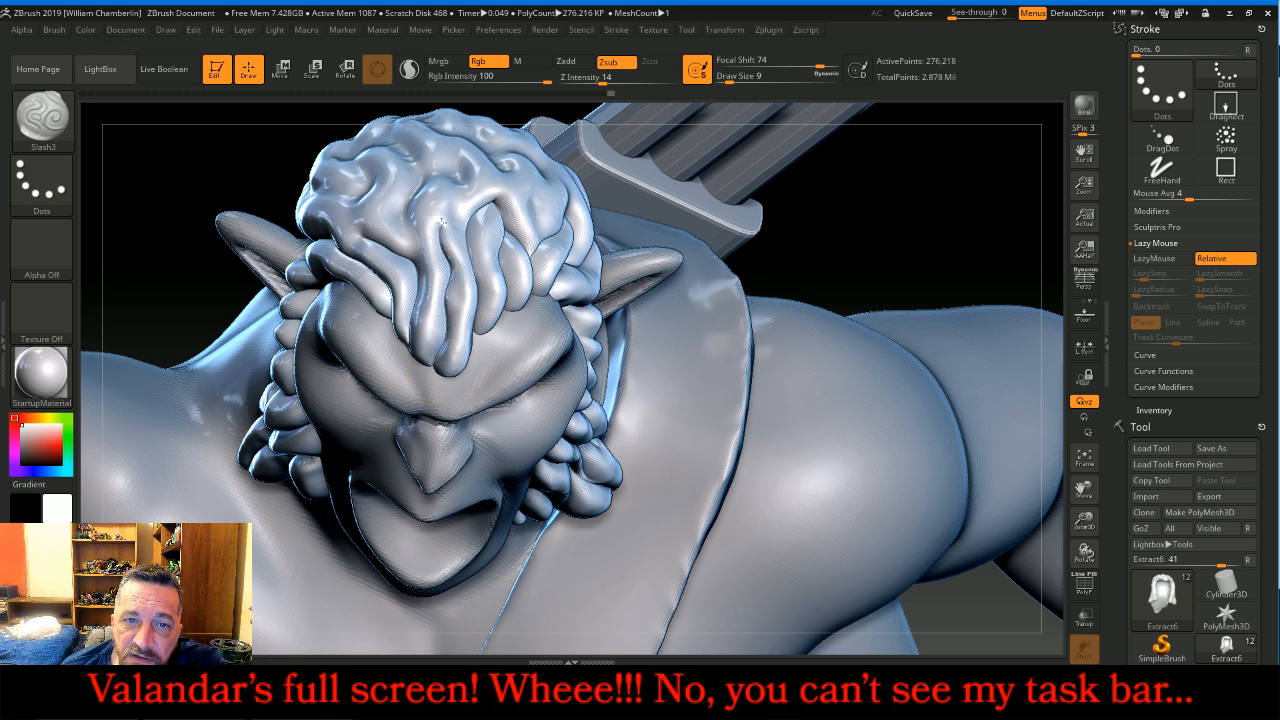
# Step: Carve long Slash3 grooves sweeping back from the forehead over the goblin's right temple and ear
pyautogui.moveTo(882, 247)
pyautogui.mouseDown()
pyautogui.moveTo(946, 200)
pyautogui.moveTo(930, 258)
pyautogui.moveTo(894, 266)
pyautogui.mouseUp()
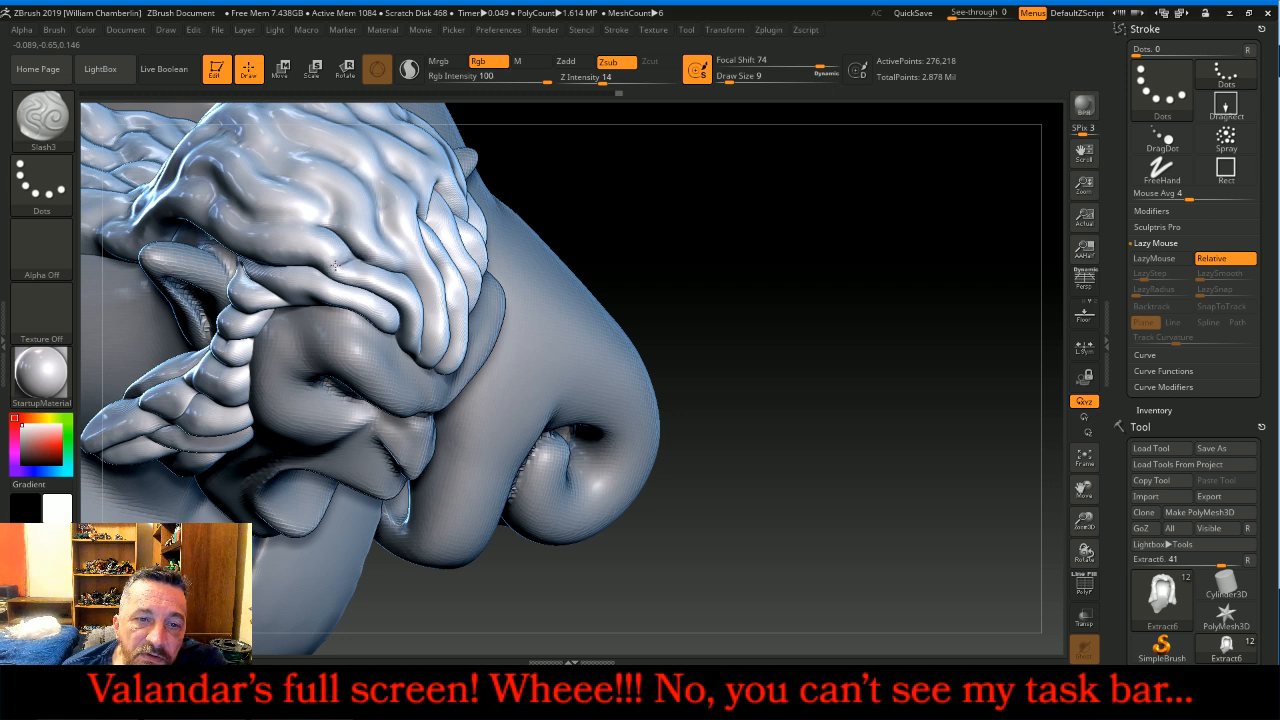
pyautogui.moveTo(620, 294); pyautogui.dragTo(930, 360)
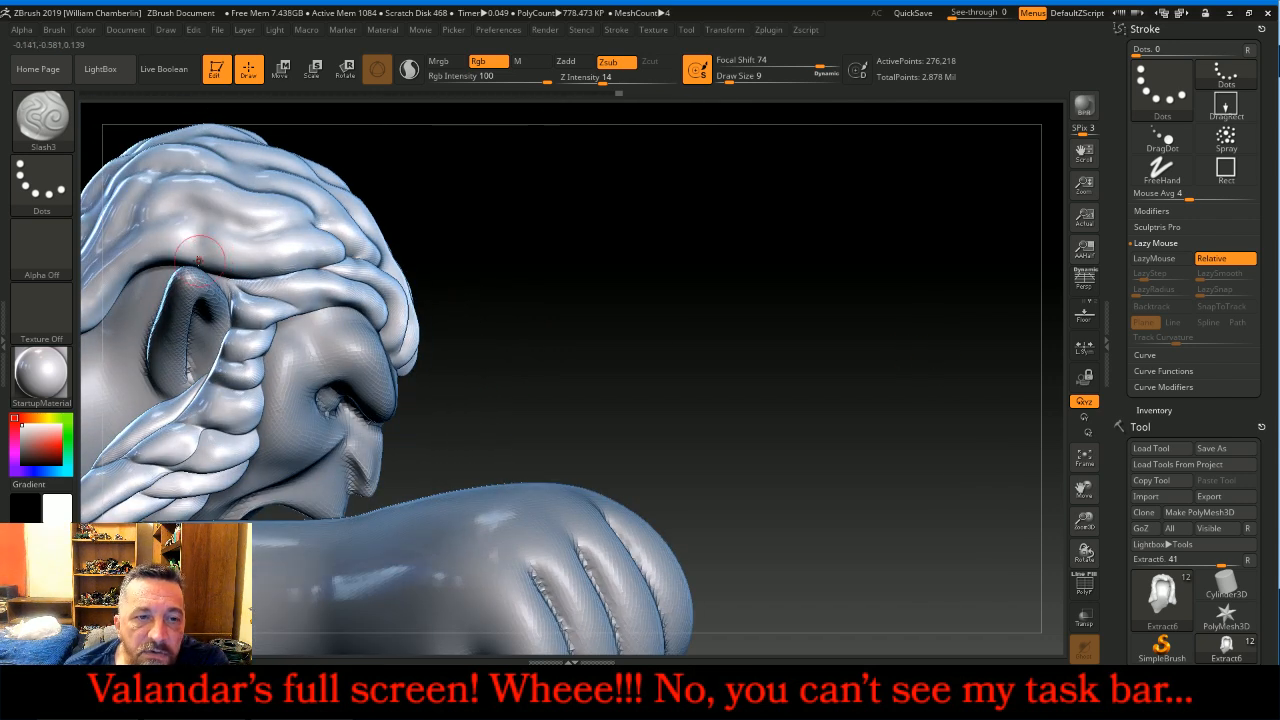
pyautogui.moveTo(205, 232); pyautogui.dragTo(265, 229)
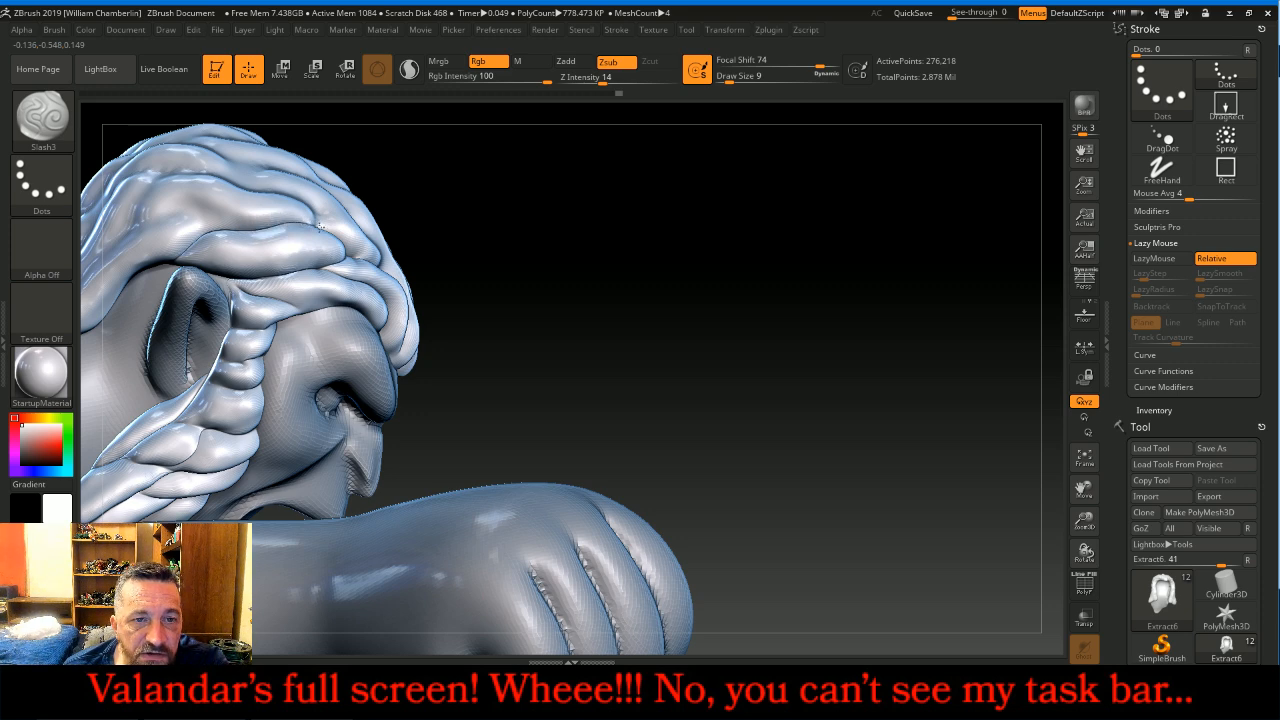
# Step: Carve curved Slash3 grooves into the hair above the goblin's left temple and ear
pyautogui.moveTo(617, 280); pyautogui.dragTo(552, 292)
pyautogui.moveTo(1086, 492); pyautogui.dragTo(1184, 507)
pyautogui.moveTo(798, 193); pyautogui.dragTo(640, 310)
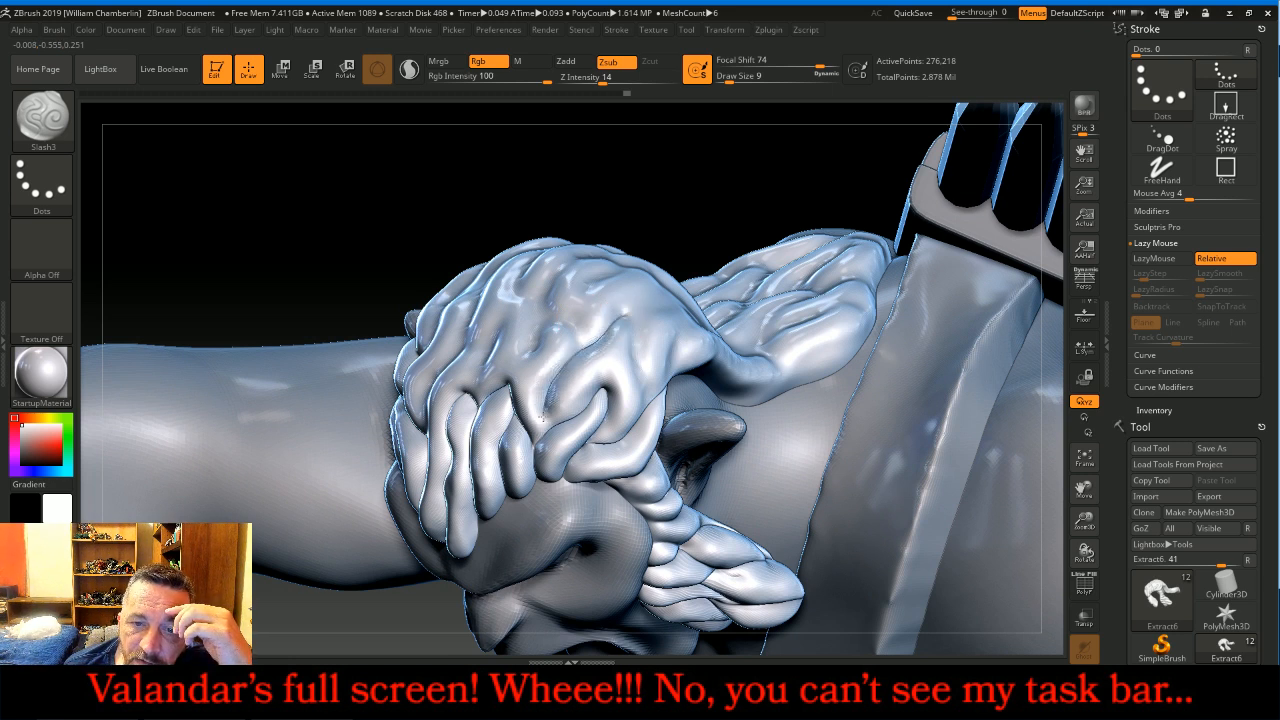
pyautogui.moveTo(674, 209)
pyautogui.mouseDown()
pyautogui.moveTo(636, 313)
pyautogui.moveTo(643, 382)
pyautogui.mouseUp()
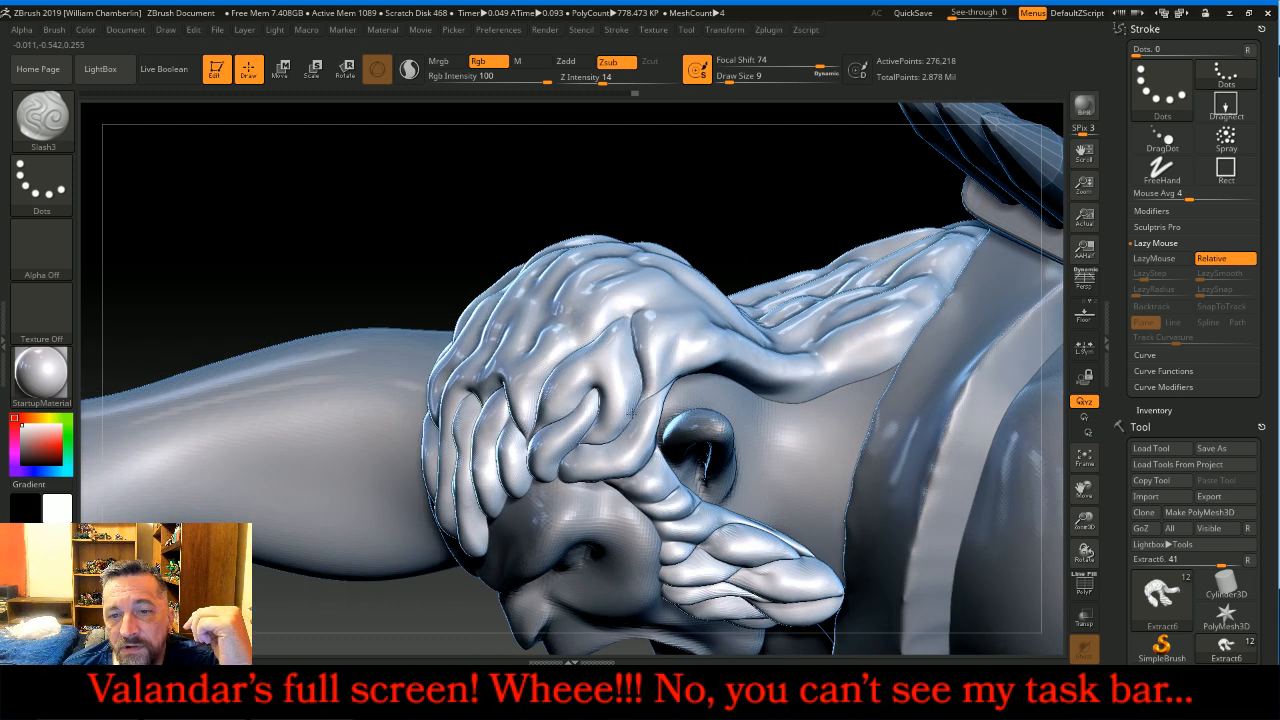
pyautogui.moveTo(751, 249); pyautogui.dragTo(651, 313)
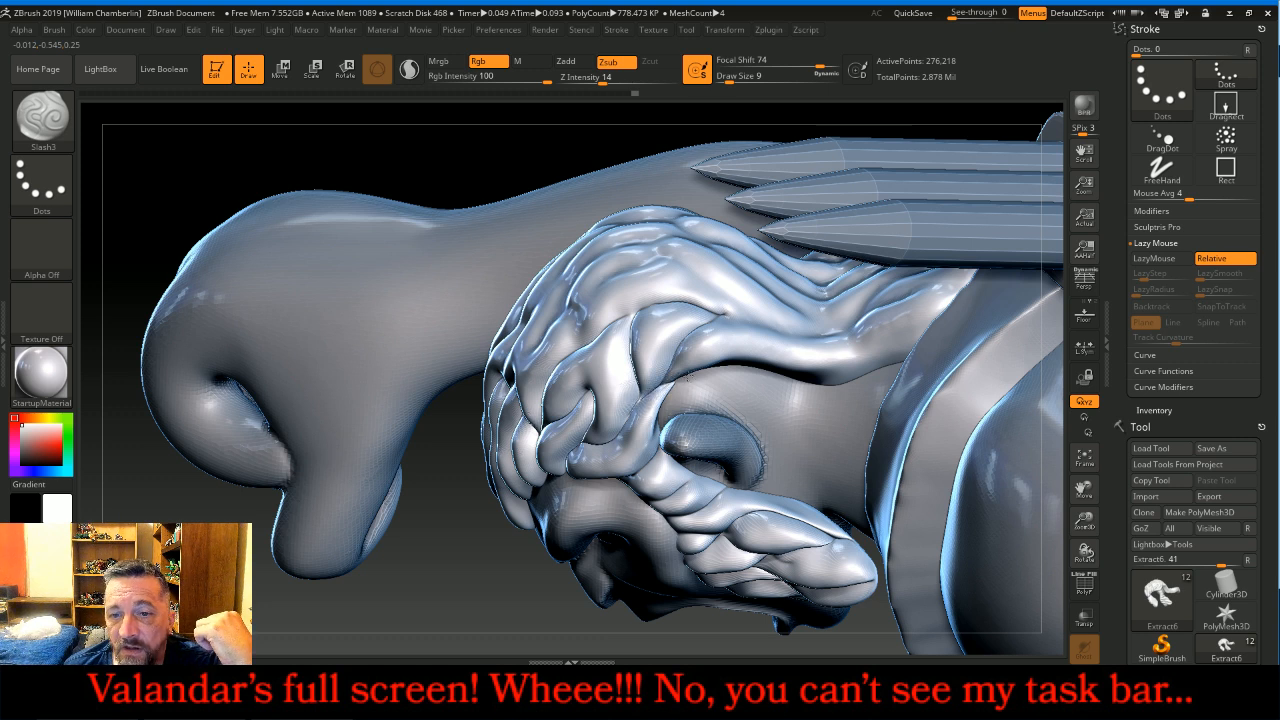
pyautogui.moveTo(456, 155); pyautogui.dragTo(636, 315)
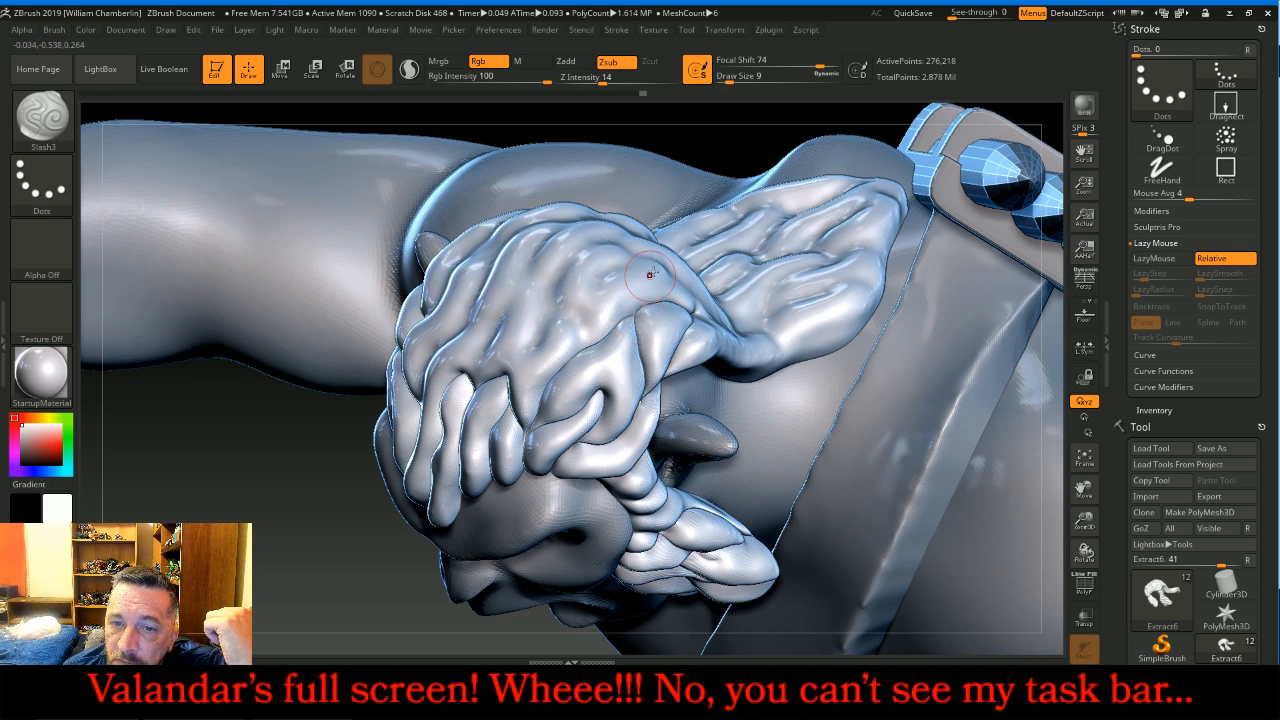
# Step: Extend the Slash3 grooves on the right side of the head from above the ear up to the crown and front hairline
pyautogui.moveTo(725, 152)
pyautogui.mouseDown()
pyautogui.moveTo(795, 211)
pyautogui.moveTo(791, 257)
pyautogui.moveTo(809, 249)
pyautogui.moveTo(803, 260)
pyautogui.moveTo(690, 240)
pyautogui.mouseUp()
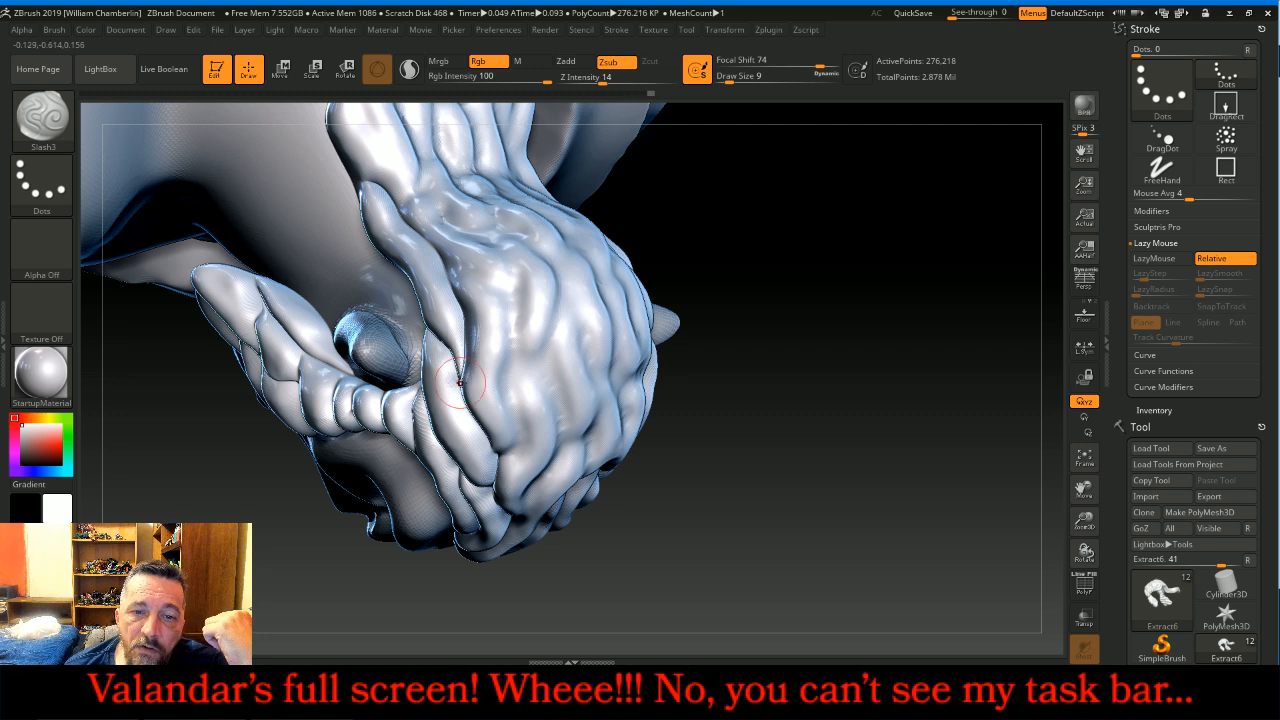
pyautogui.moveTo(849, 534)
pyautogui.mouseDown()
pyautogui.moveTo(894, 480)
pyautogui.moveTo(883, 489)
pyautogui.moveTo(860, 470)
pyautogui.mouseUp()
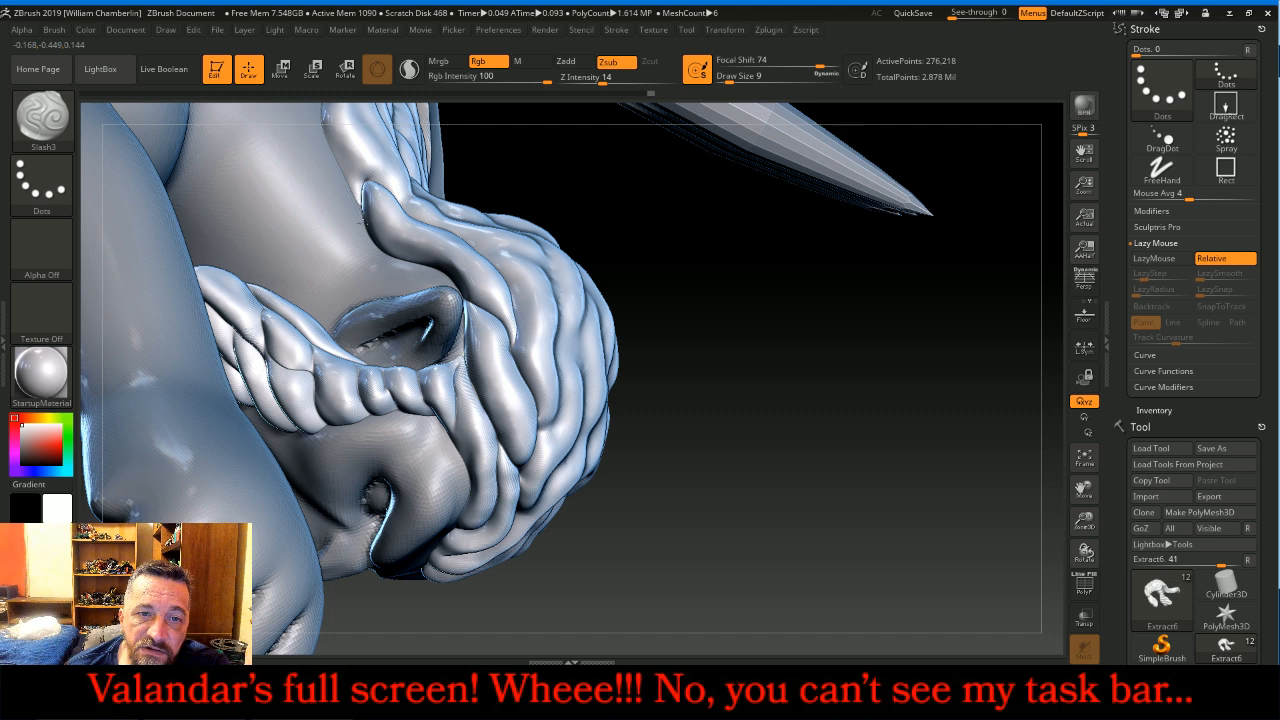
pyautogui.moveTo(829, 443); pyautogui.dragTo(803, 486)
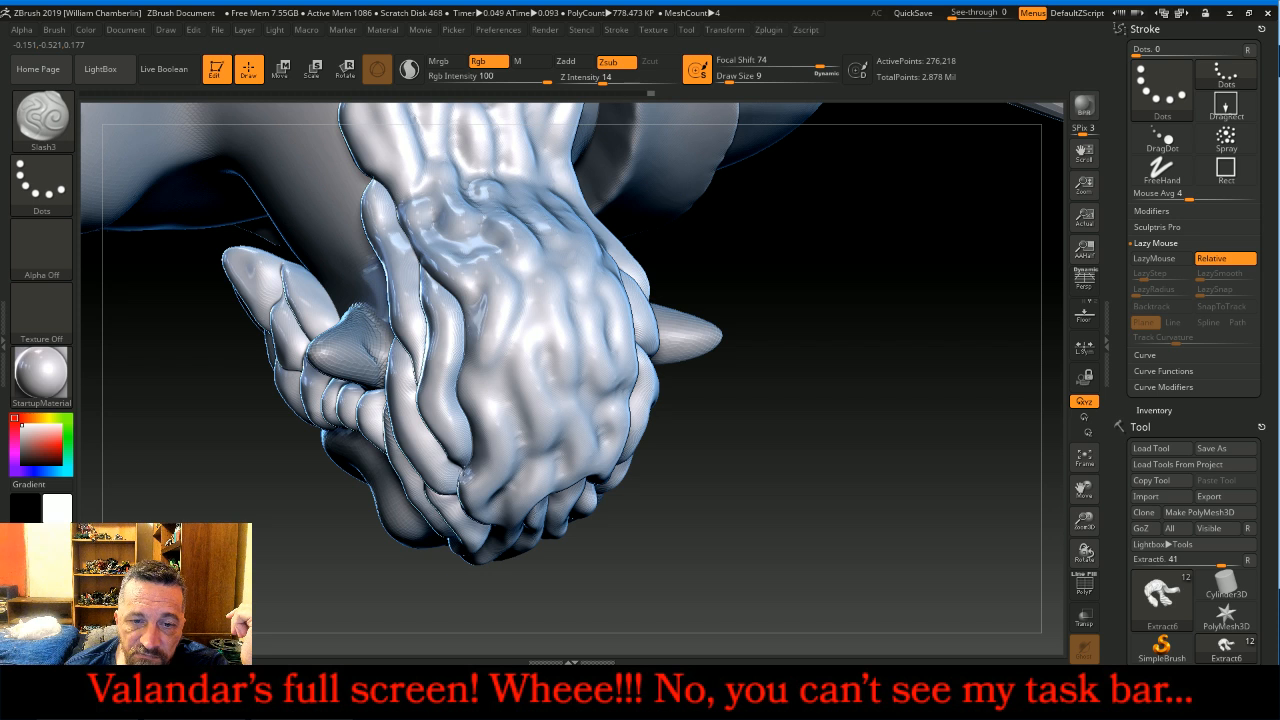
pyautogui.moveTo(766, 443); pyautogui.dragTo(791, 386)
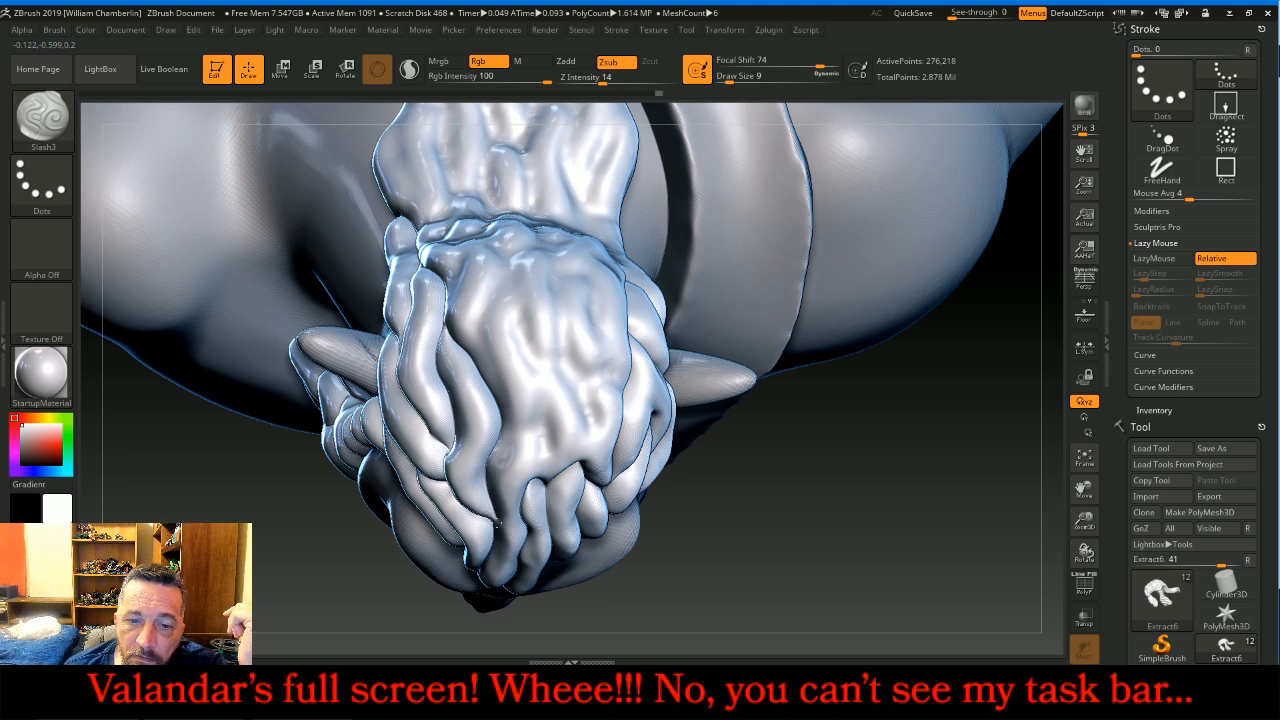
# Step: Carve wavy Slash3 grooves over the top of the head, separating the locks between the front hairline and the crown
pyautogui.moveTo(497, 533)
pyautogui.mouseDown(button='right')
pyautogui.moveTo(430, 471)
pyautogui.moveTo(534, 424)
pyautogui.moveTo(527, 386)
pyautogui.mouseUp(button='right')
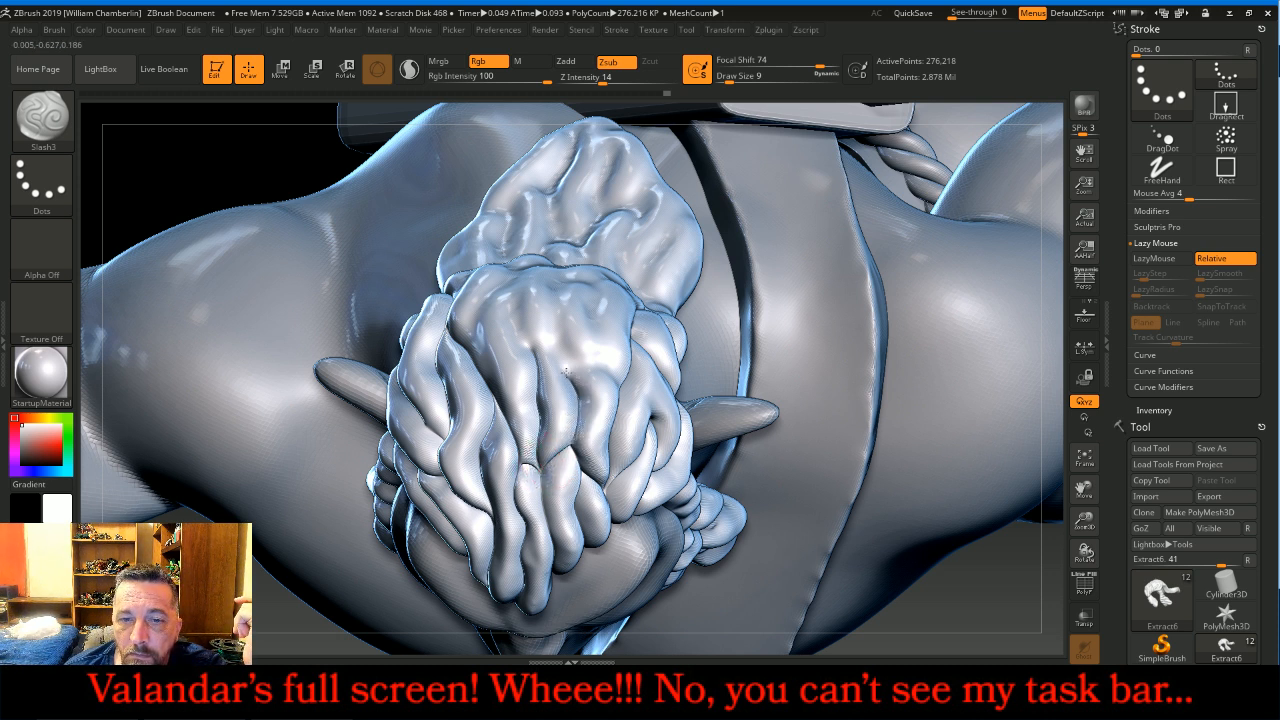
pyautogui.moveTo(518, 304); pyautogui.dragTo(522, 301)
pyautogui.moveTo(984, 595)
pyautogui.mouseDown()
pyautogui.moveTo(995, 592)
pyautogui.moveTo(938, 614)
pyautogui.moveTo(952, 600)
pyautogui.mouseUp()
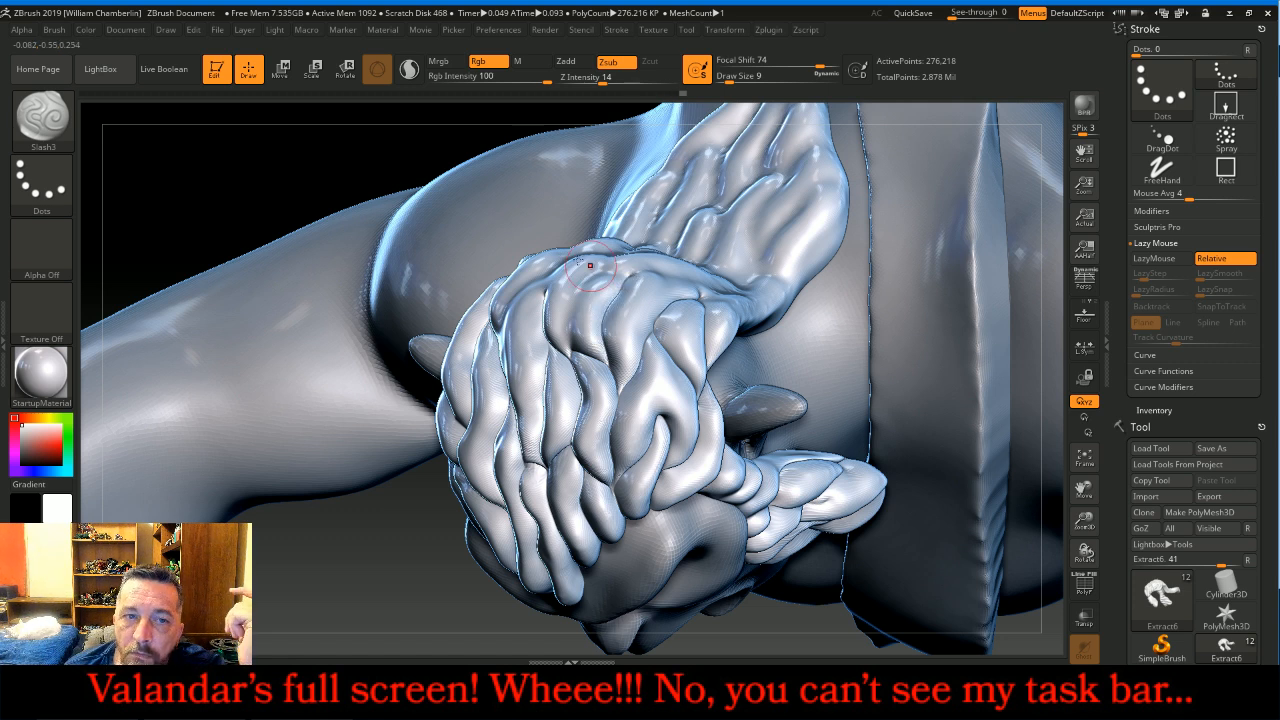
pyautogui.moveTo(297, 160)
pyautogui.mouseDown()
pyautogui.moveTo(338, 168)
pyautogui.moveTo(323, 215)
pyautogui.mouseUp()
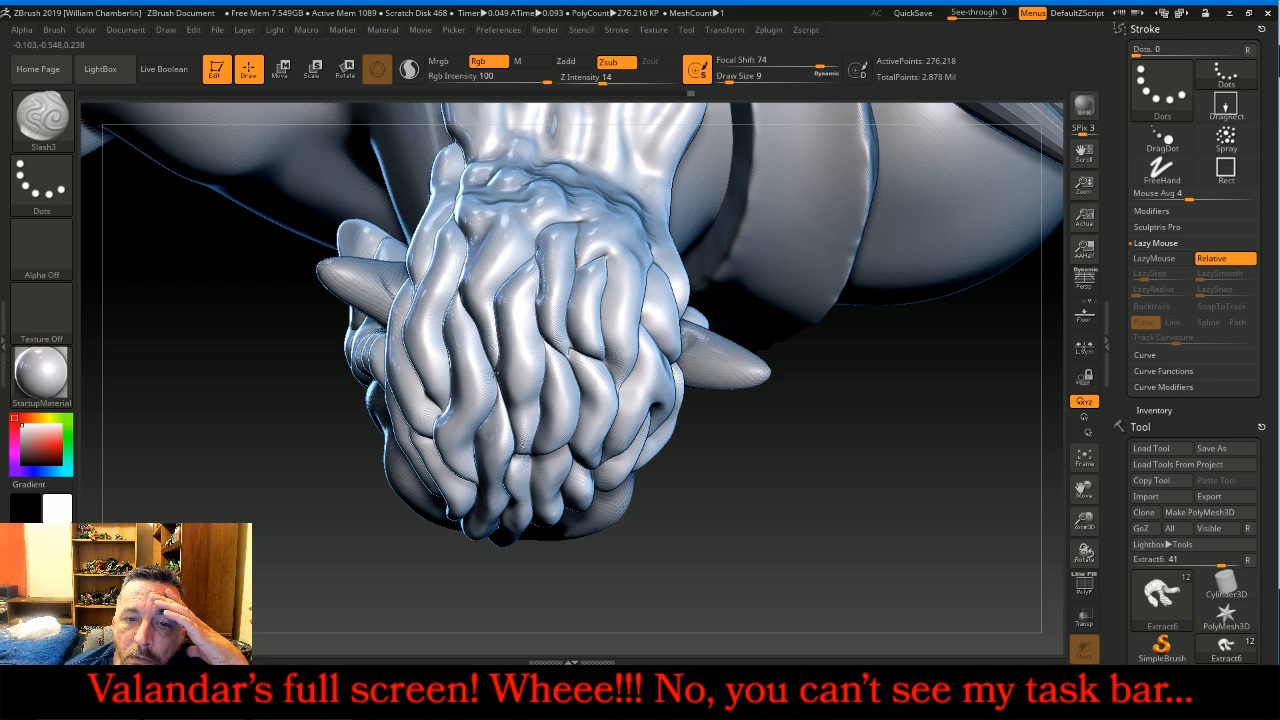
pyautogui.moveTo(780, 529)
pyautogui.mouseDown()
pyautogui.moveTo(830, 485)
pyautogui.moveTo(783, 382)
pyautogui.moveTo(769, 520)
pyautogui.moveTo(738, 489)
pyautogui.mouseUp()
# Step: Continue the Slash3 grooves behind the left ear and across the back of the head to the neck
pyautogui.moveTo(279, 355)
pyautogui.mouseDown()
pyautogui.moveTo(262, 379)
pyautogui.moveTo(272, 372)
pyautogui.mouseUp()
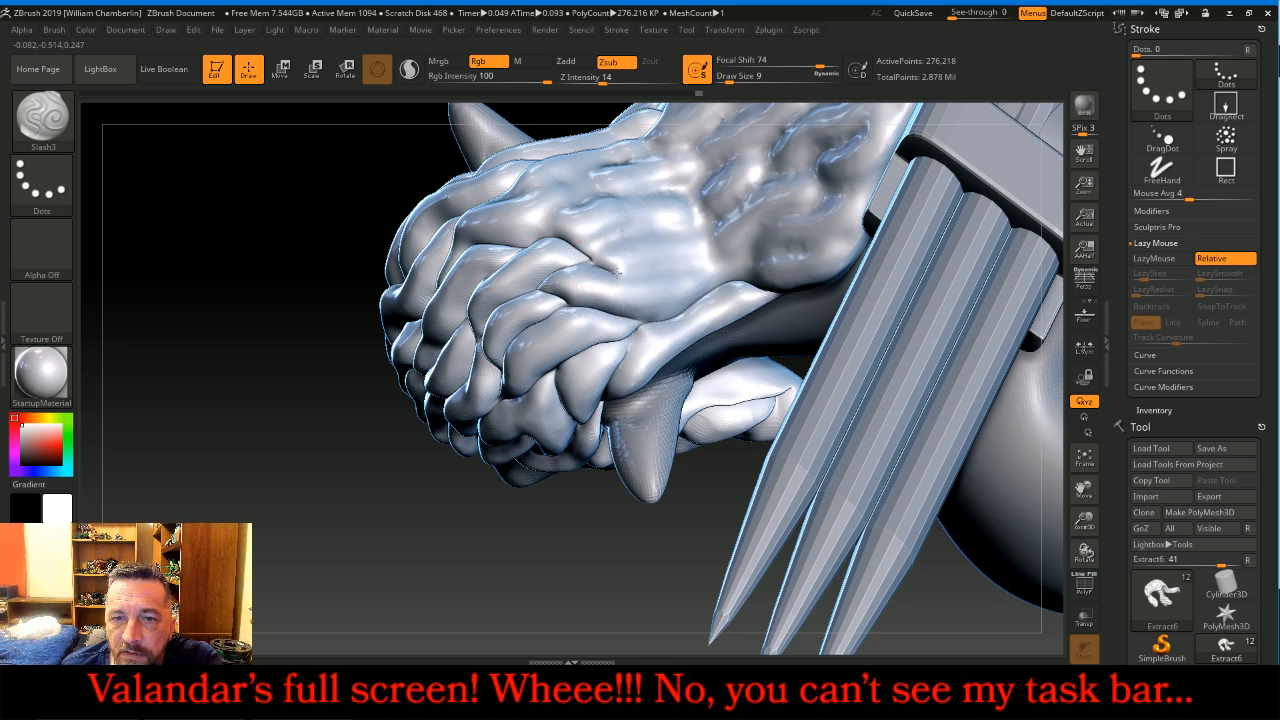
pyautogui.moveTo(654, 271); pyautogui.dragTo(737, 272)
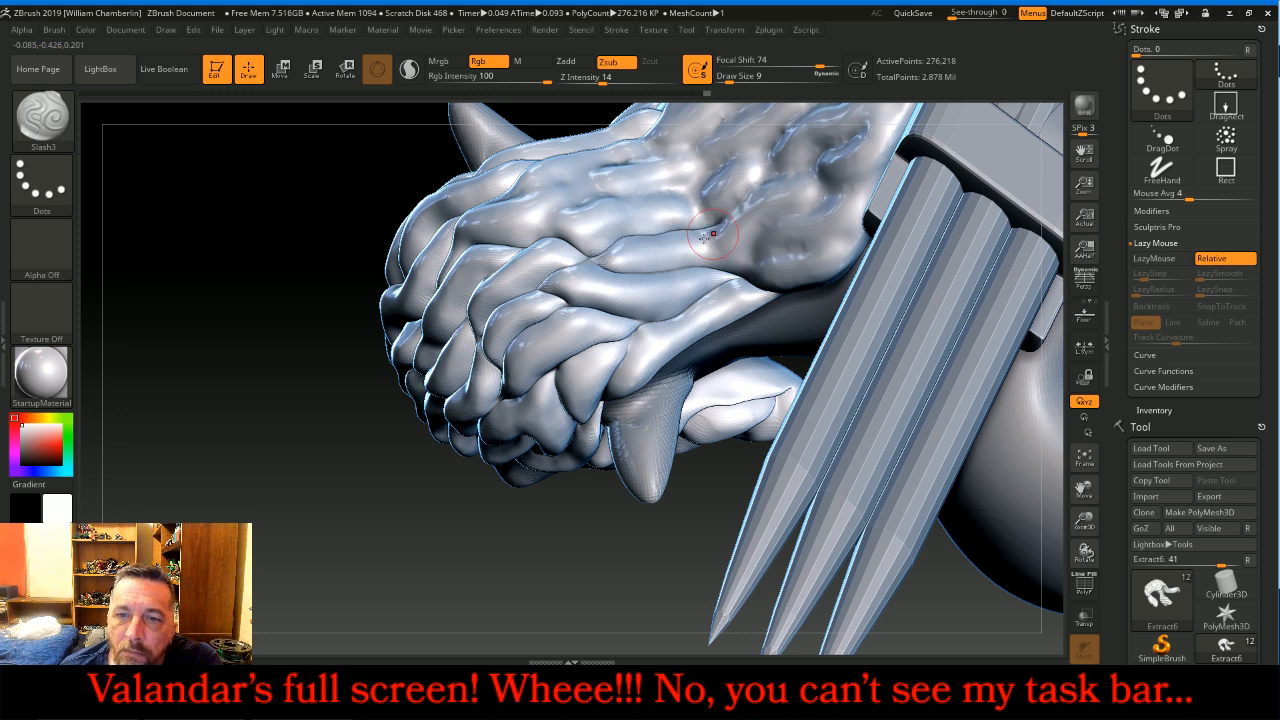
pyautogui.moveTo(384, 434)
pyautogui.mouseDown()
pyautogui.moveTo(391, 463)
pyautogui.moveTo(396, 445)
pyautogui.mouseUp()
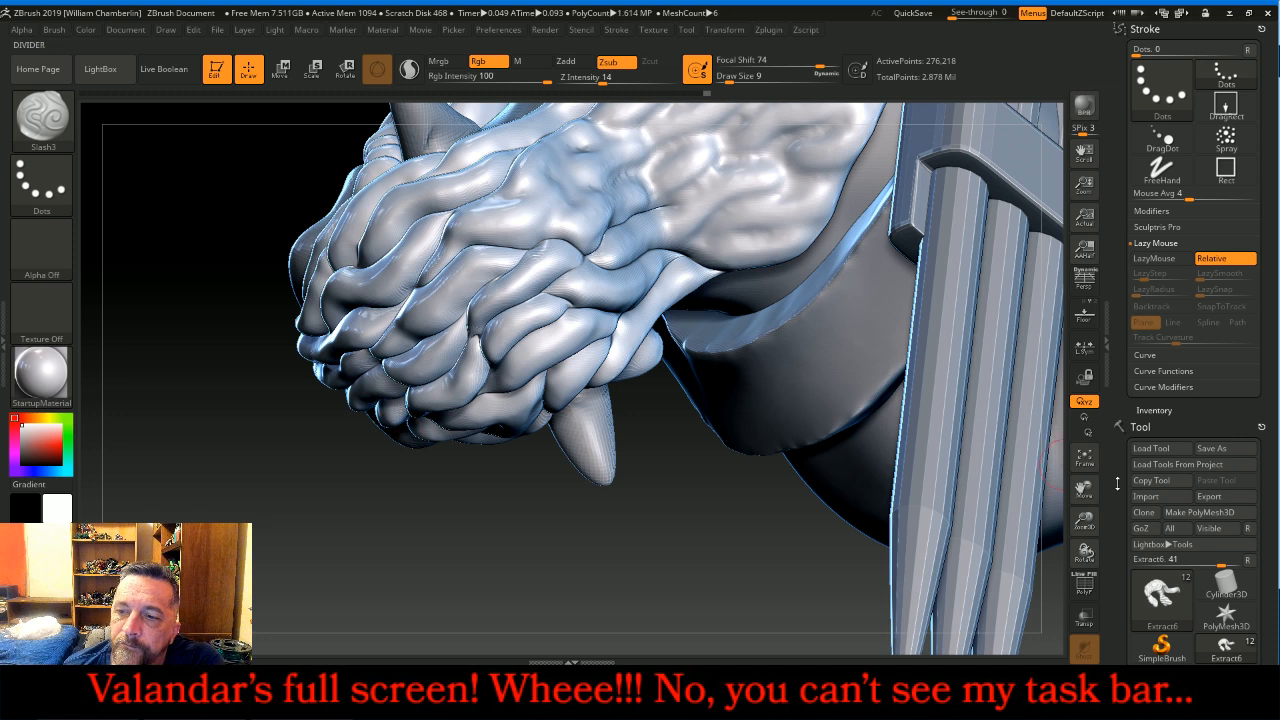
pyautogui.moveTo(1084, 491); pyautogui.dragTo(1120, 692)
pyautogui.moveTo(431, 197); pyautogui.dragTo(417, 211)
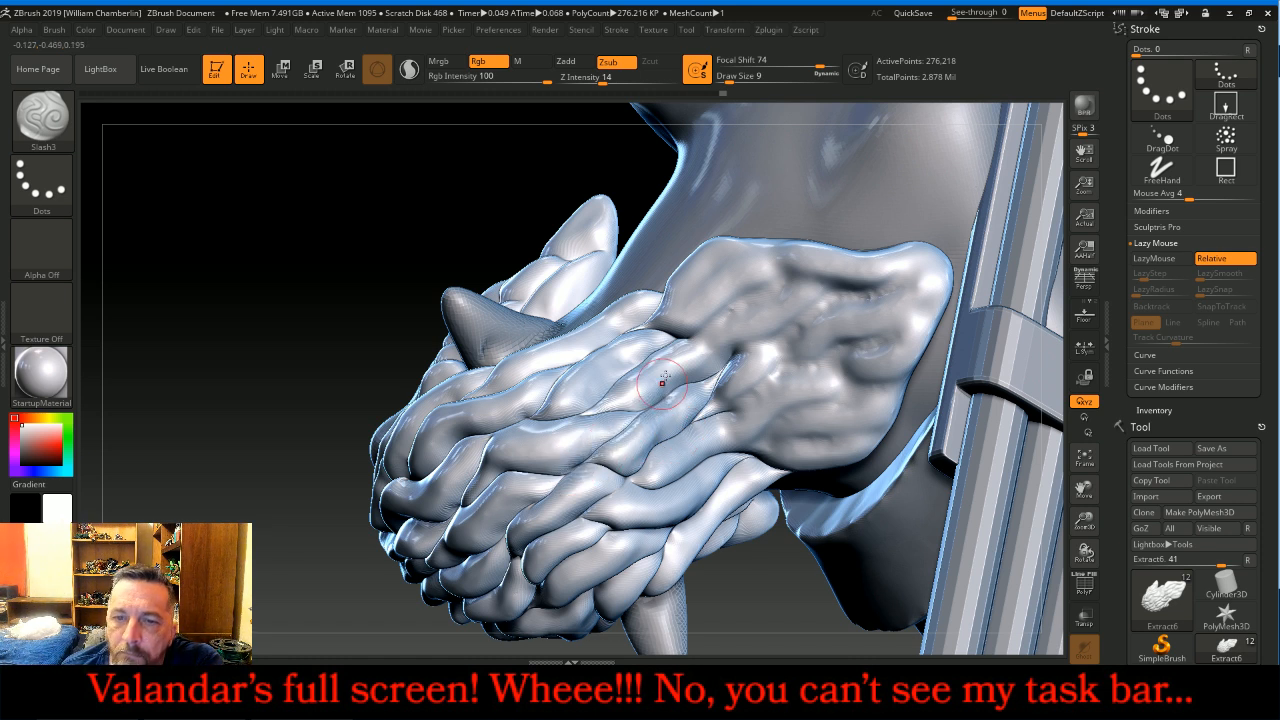
# Step: Carve flowing Slash3 grooves along the hair hanging over the nape, from the back of the head to its tips
pyautogui.moveTo(356, 267)
pyautogui.mouseDown()
pyautogui.moveTo(363, 235)
pyautogui.moveTo(566, 254)
pyautogui.mouseUp()
pyautogui.moveTo(604, 292); pyautogui.dragTo(706, 224)
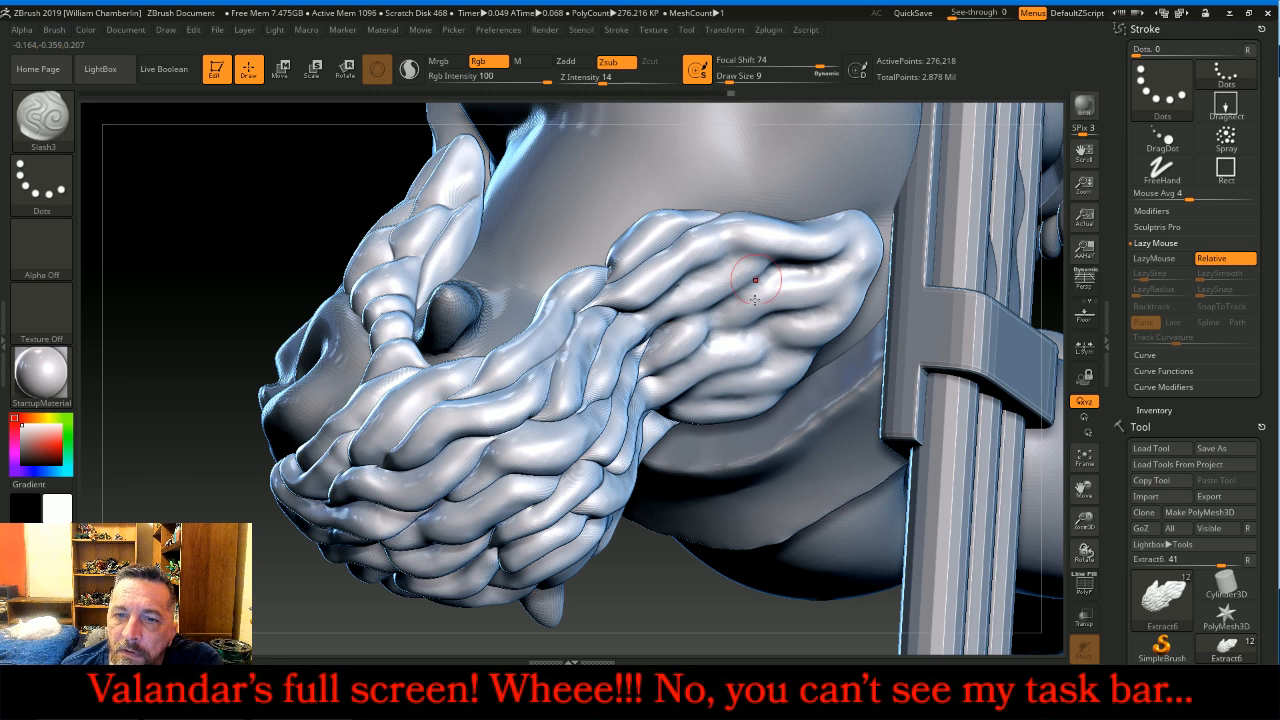
pyautogui.moveTo(684, 575); pyautogui.dragTo(612, 500)
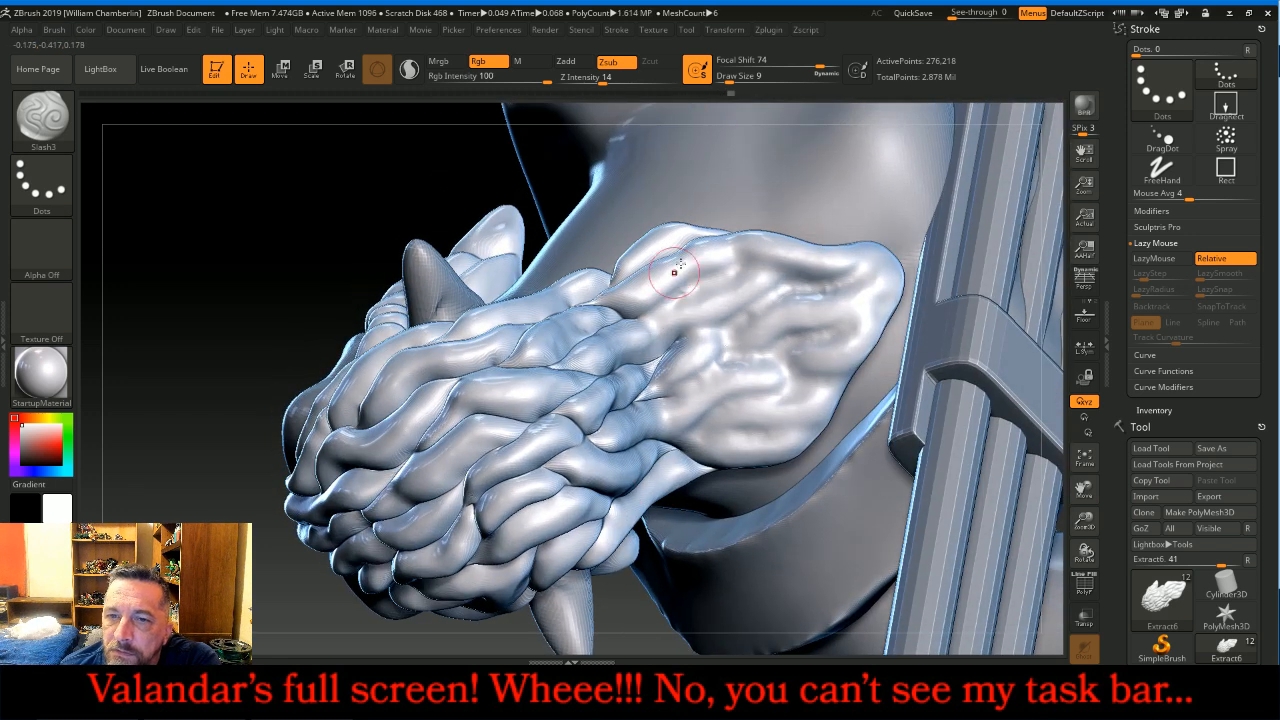
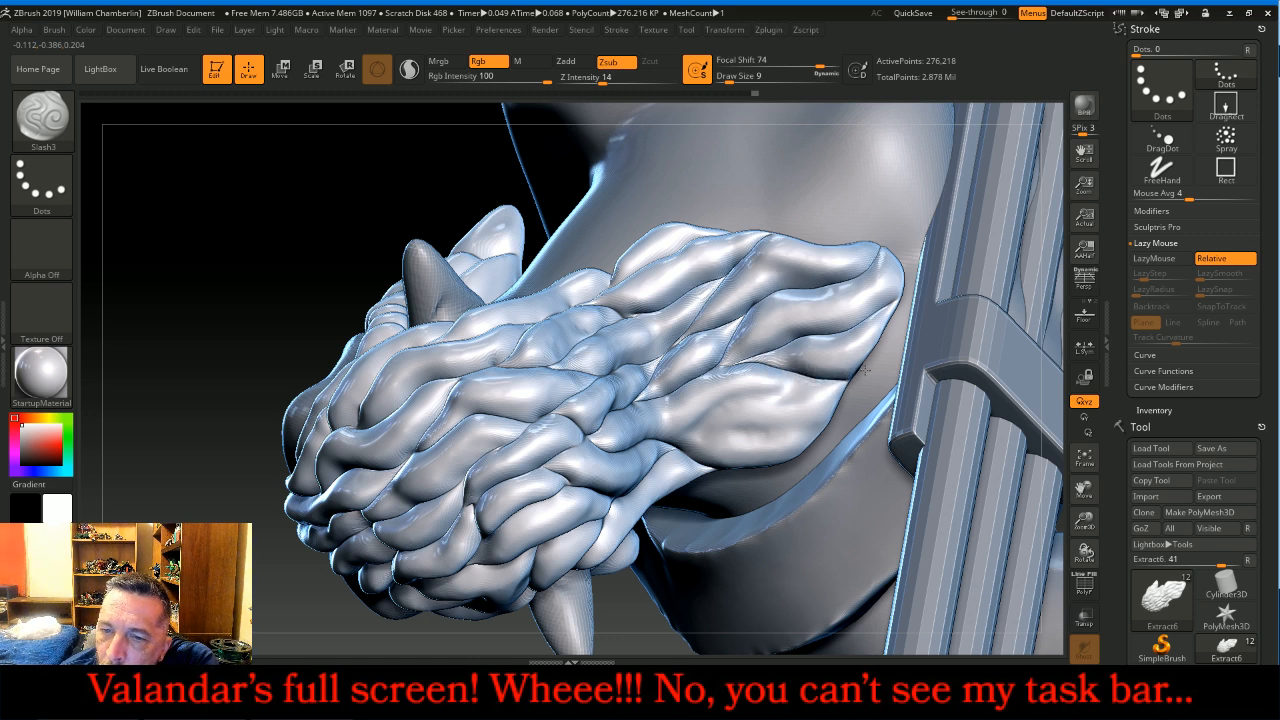
pyautogui.moveTo(371, 257); pyautogui.dragTo(337, 194)
pyautogui.moveTo(689, 418); pyautogui.dragTo(816, 376)
pyautogui.moveTo(710, 425); pyautogui.dragTo(815, 429)
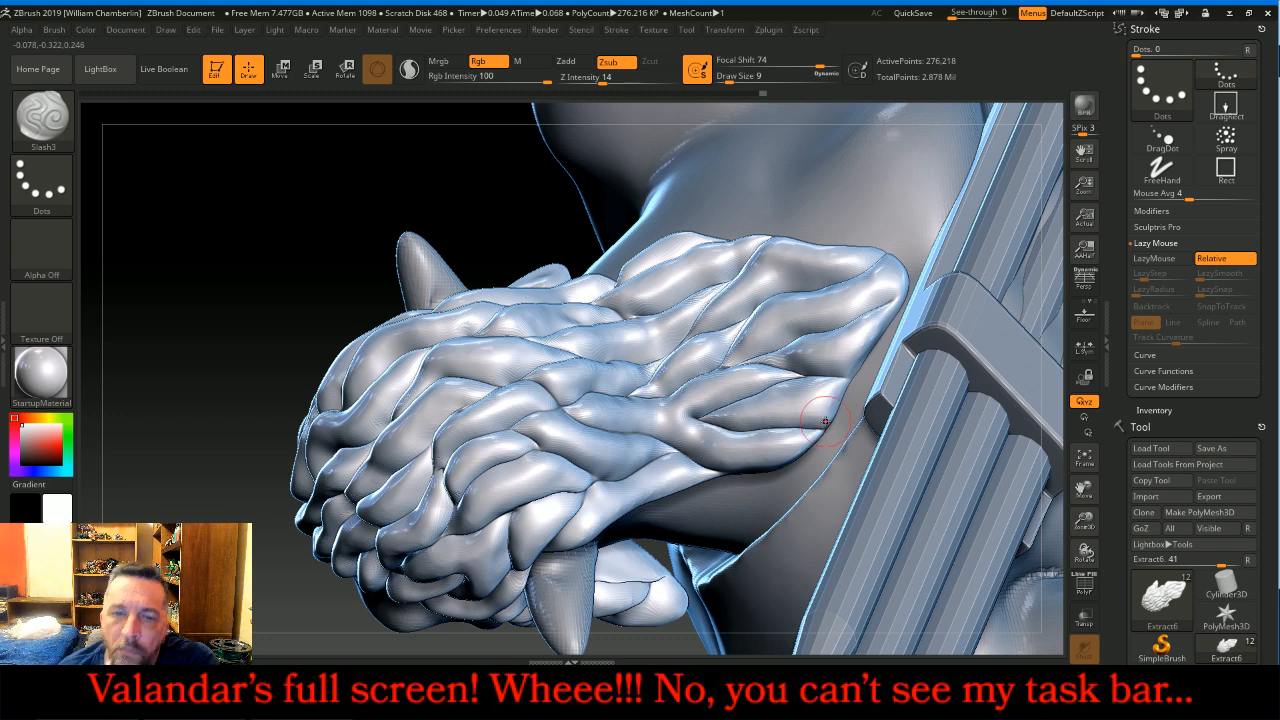
# Step: Review the hair on the whole figure, and set the Slash3 brush to Zadd with Z Intensity 9
pyautogui.moveTo(397, 223); pyautogui.dragTo(470, 120)
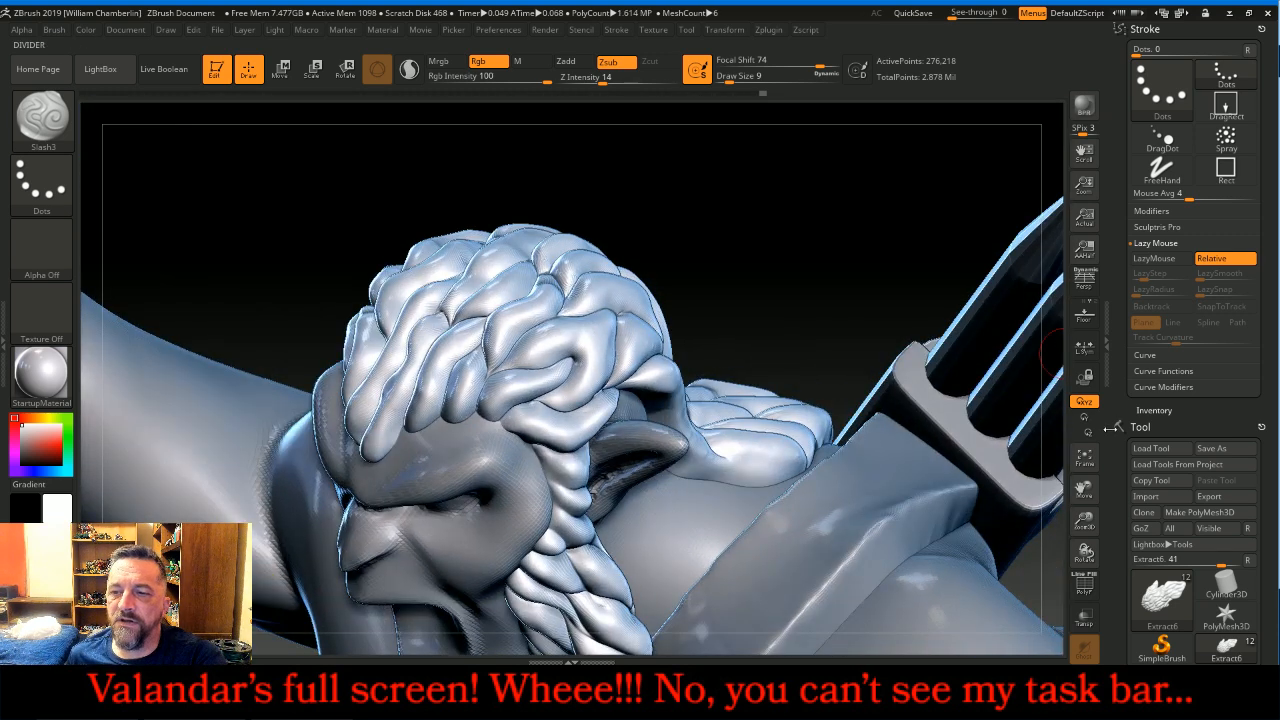
pyautogui.click(1084, 456)
pyautogui.moveTo(1050, 460); pyautogui.dragTo(840, 420)
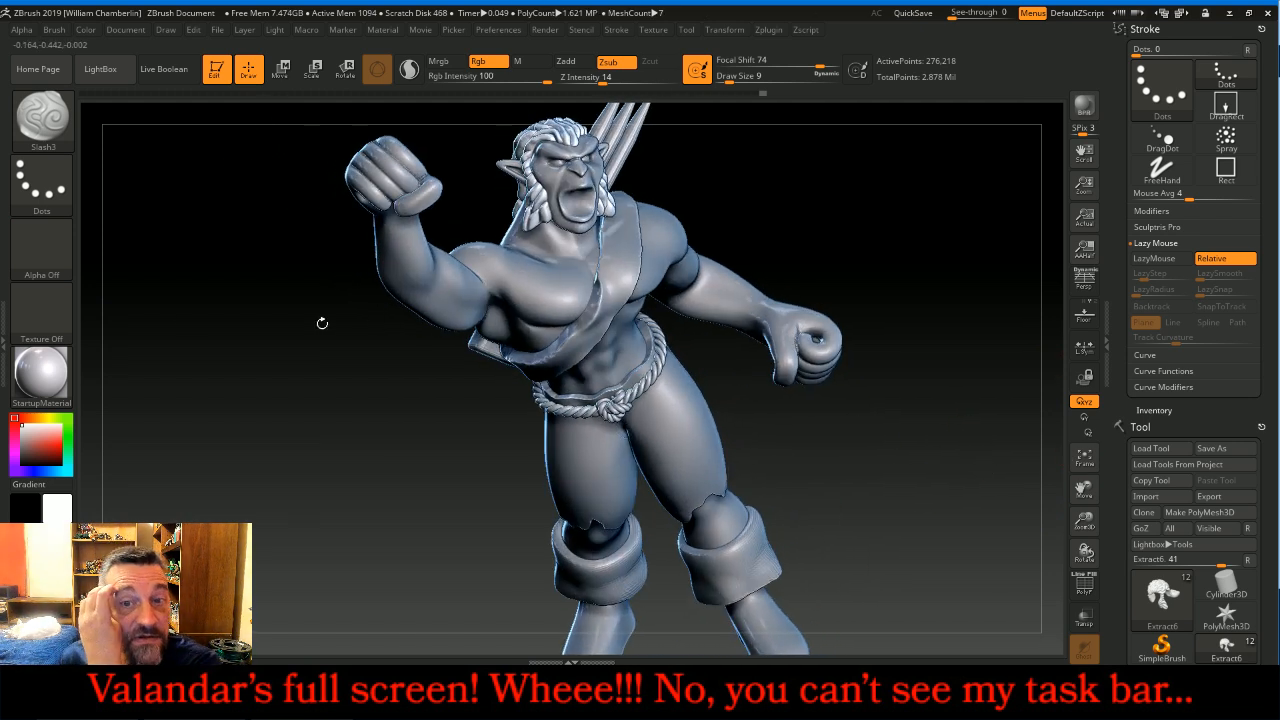
pyautogui.click(566, 61)
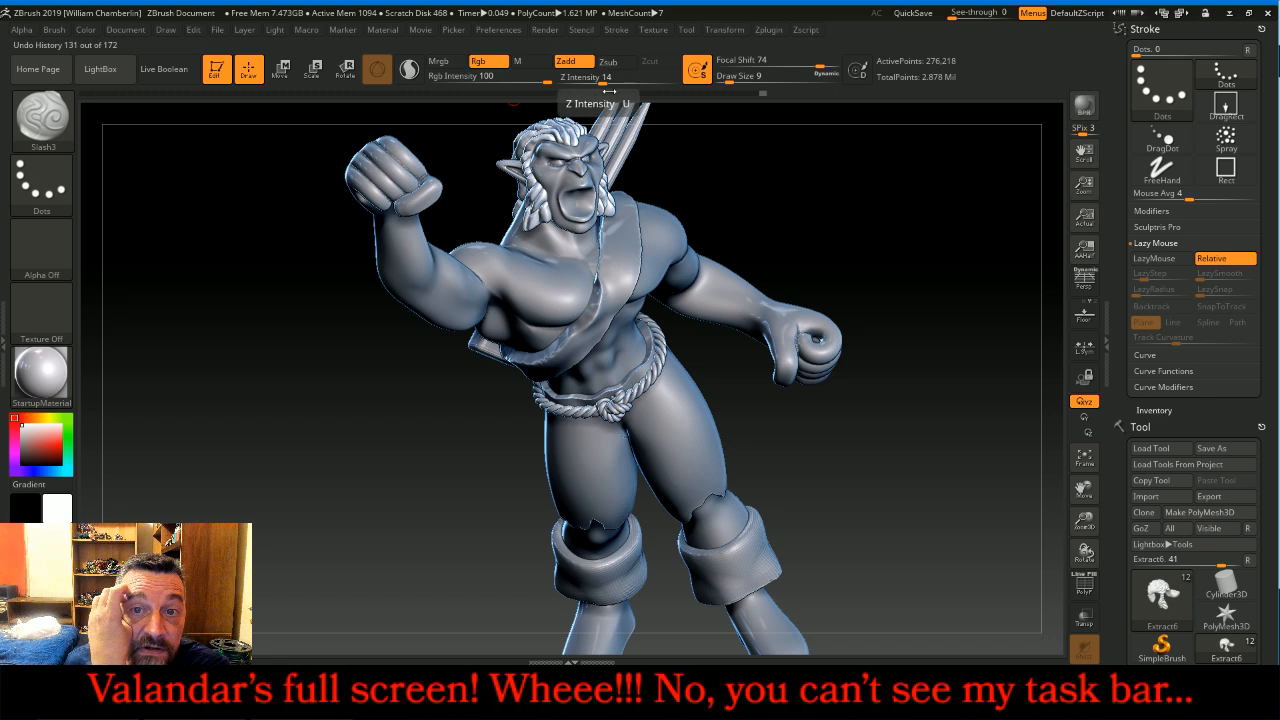
pyautogui.moveTo(600, 80); pyautogui.dragTo(594, 80)
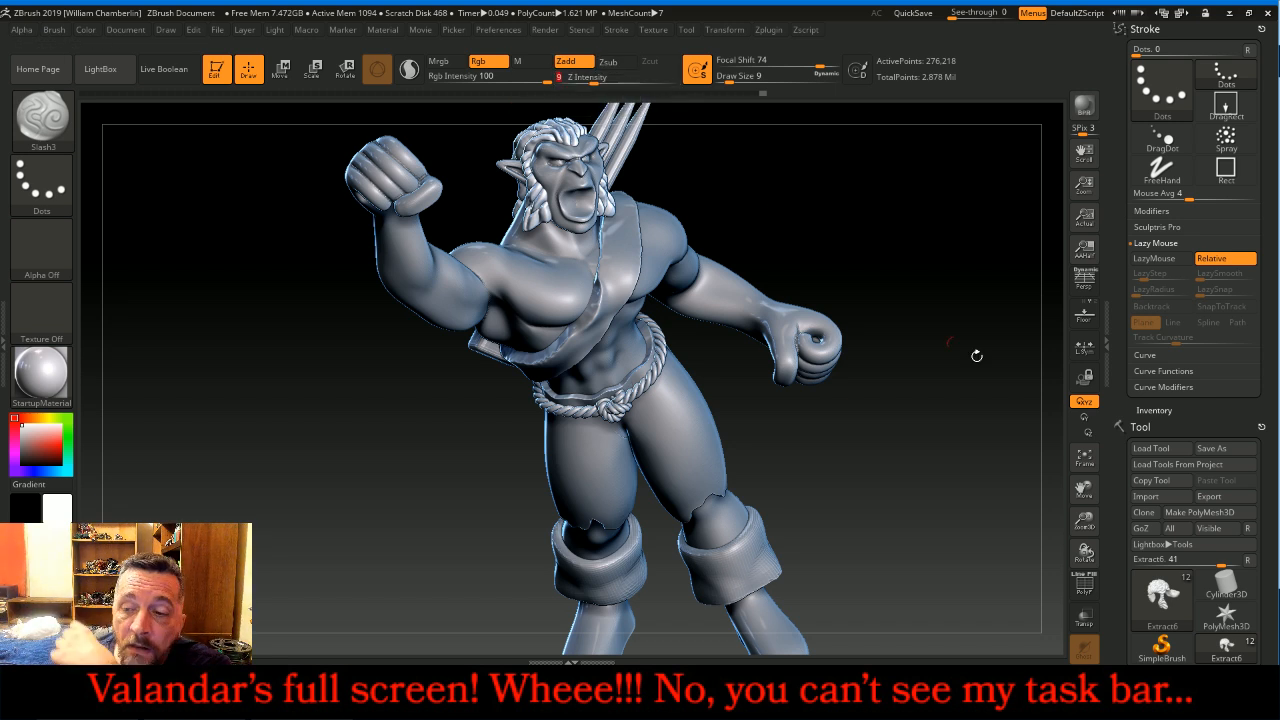
# Step: Add raised Slash3 strand ridges to the locks of both cheek flaps at draw size 10
pyautogui.click(1085, 459)
pyautogui.moveTo(998, 391); pyautogui.dragTo(782, 347)
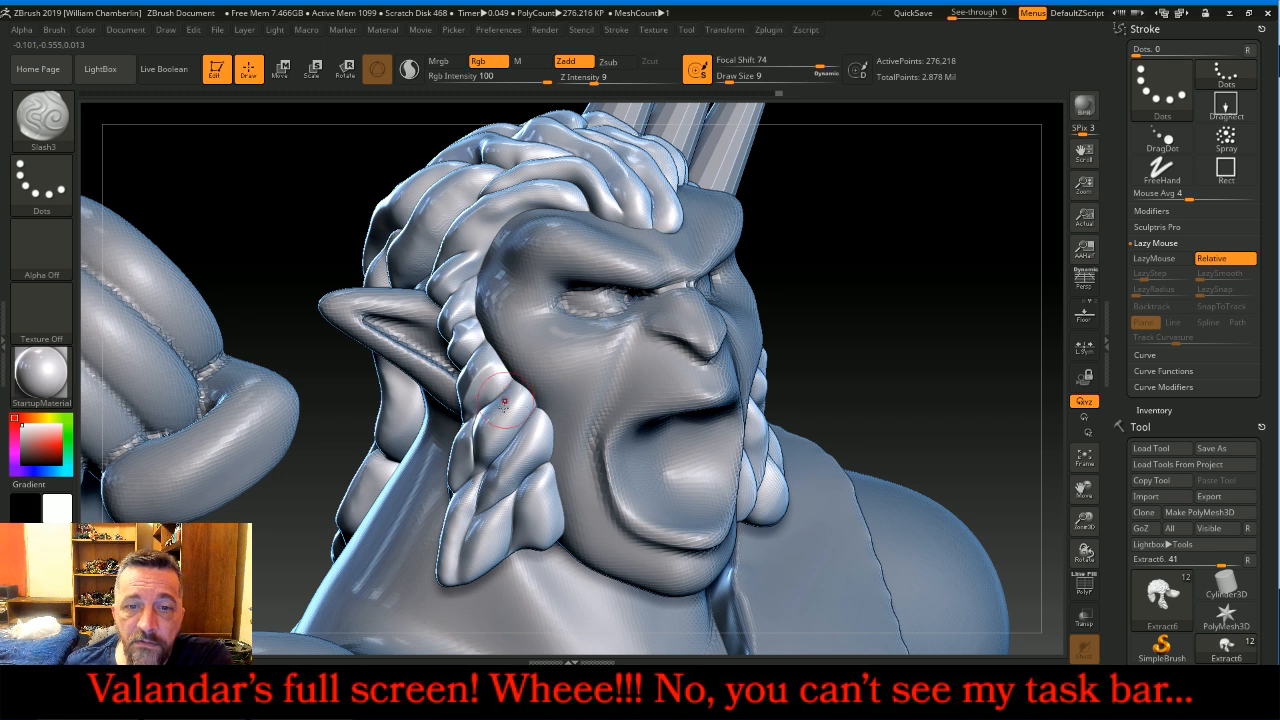
pyautogui.press(']')
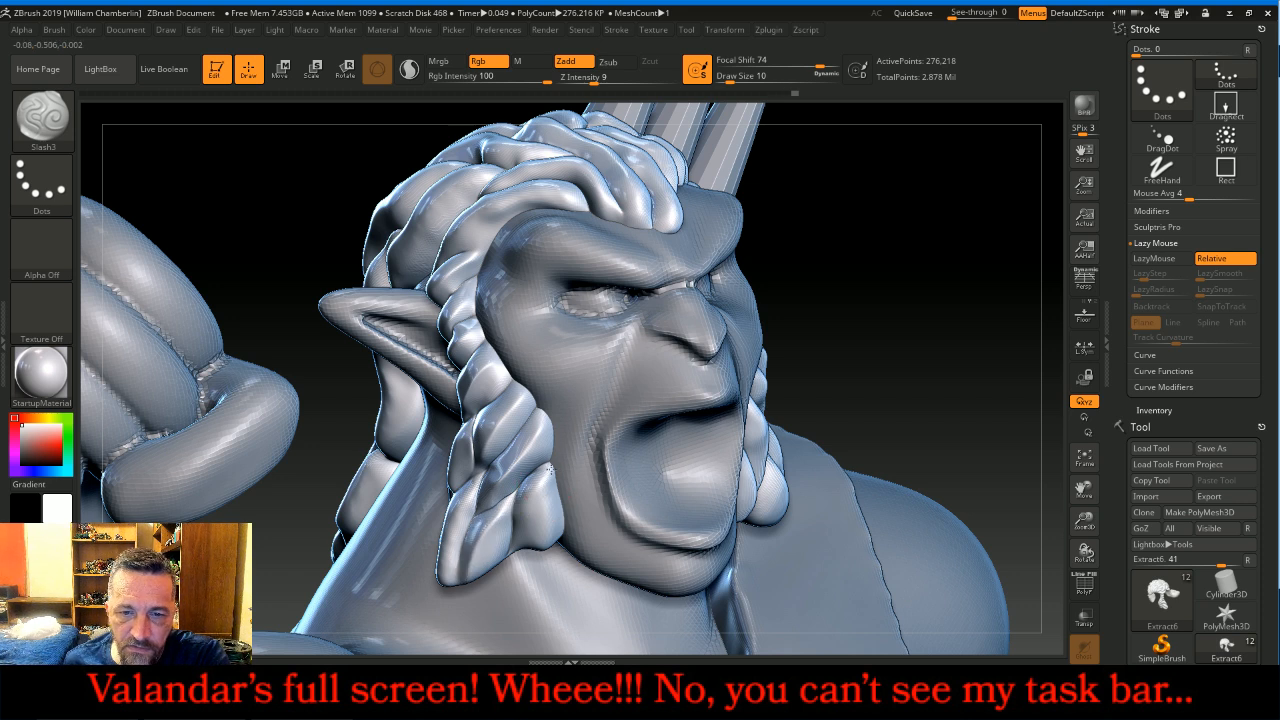
pyautogui.moveTo(918, 343); pyautogui.dragTo(775, 360)
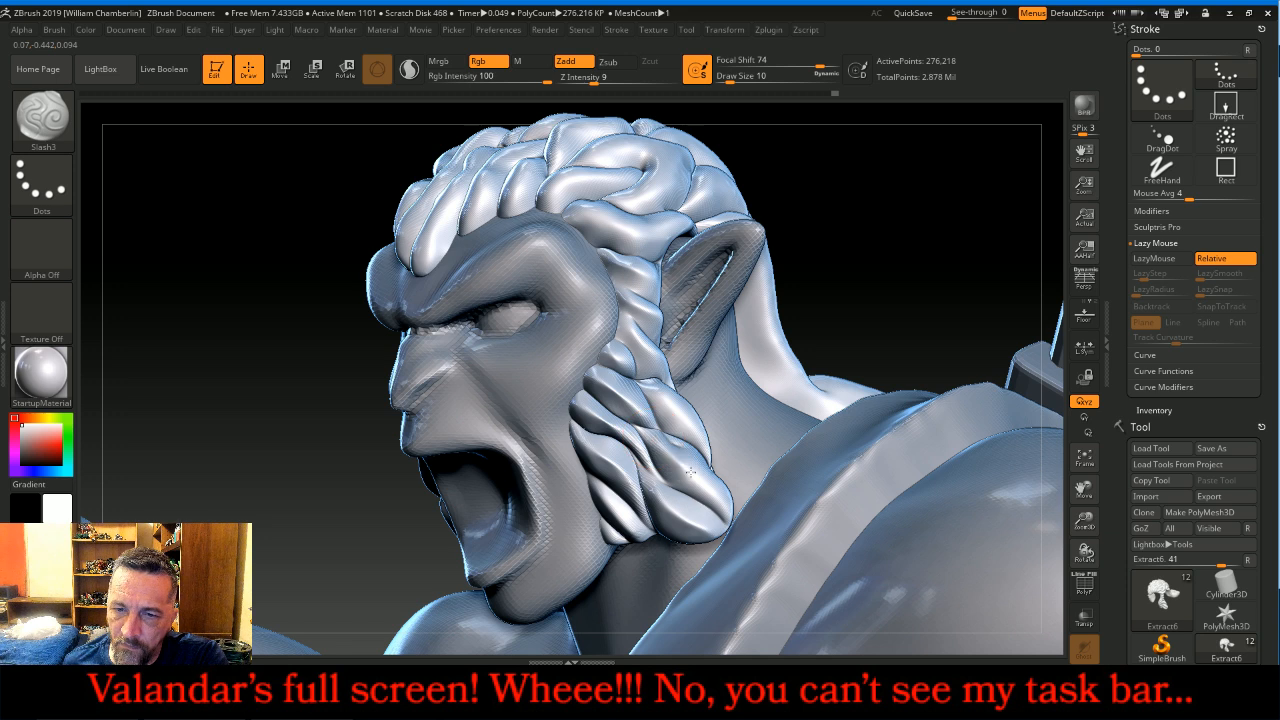
# Step: Add raised Slash3 strand ridges along the front locks above the forehead and right temple
pyautogui.moveTo(942, 245); pyautogui.dragTo(976, 270)
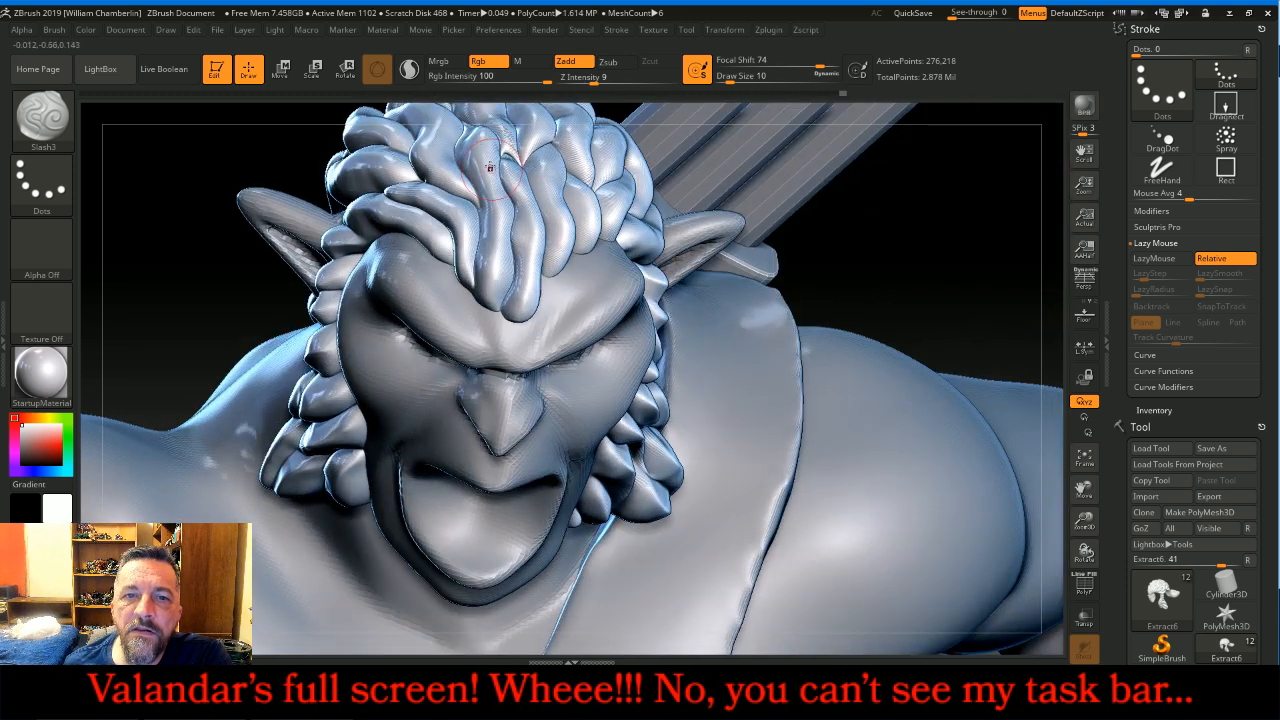
pyautogui.moveTo(521, 178); pyautogui.dragTo(527, 280)
pyautogui.moveTo(552, 204)
pyautogui.mouseDown()
pyautogui.moveTo(564, 240)
pyautogui.moveTo(591, 232)
pyautogui.mouseUp()
pyautogui.moveTo(402, 190)
pyautogui.mouseDown()
pyautogui.moveTo(450, 206)
pyautogui.moveTo(470, 250)
pyautogui.mouseUp()
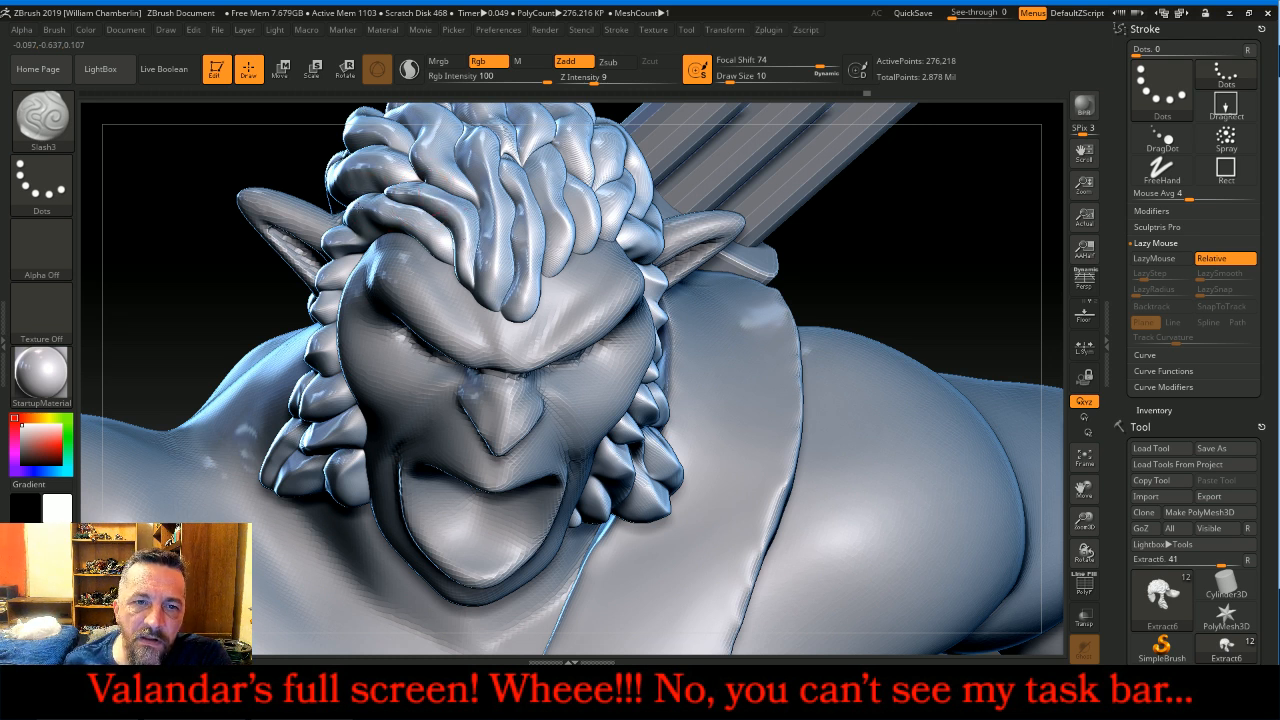
# Step: Add raised Slash3 strand ridges to the hair locks across the crown and above the ears
pyautogui.moveTo(1056, 490)
pyautogui.mouseDown()
pyautogui.moveTo(952, 425)
pyautogui.moveTo(968, 440)
pyautogui.moveTo(893, 484)
pyautogui.mouseUp()
pyautogui.moveTo(815, 490); pyautogui.dragTo(820, 463)
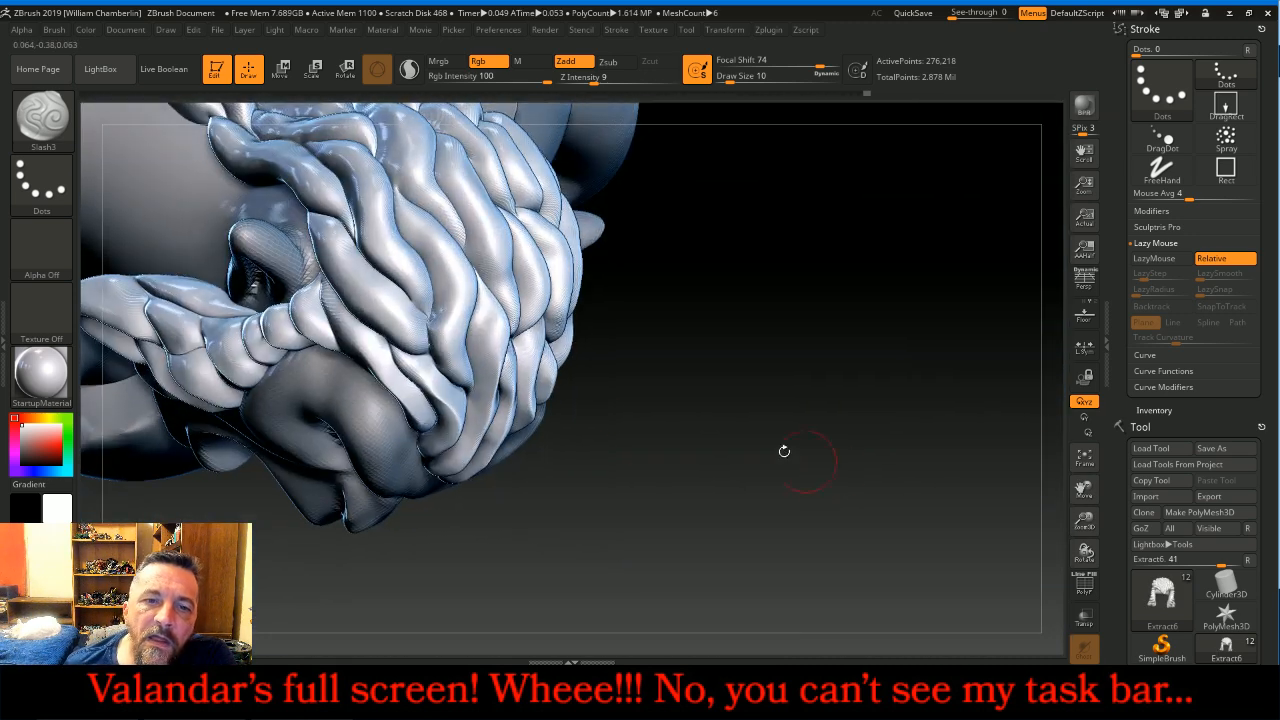
pyautogui.moveTo(331, 248); pyautogui.dragTo(422, 340)
pyautogui.moveTo(348, 154); pyautogui.dragTo(402, 260)
pyautogui.moveTo(416, 217); pyautogui.dragTo(468, 324)
pyautogui.moveTo(826, 398); pyautogui.dragTo(748, 423)
pyautogui.moveTo(466, 162); pyautogui.dragTo(508, 292)
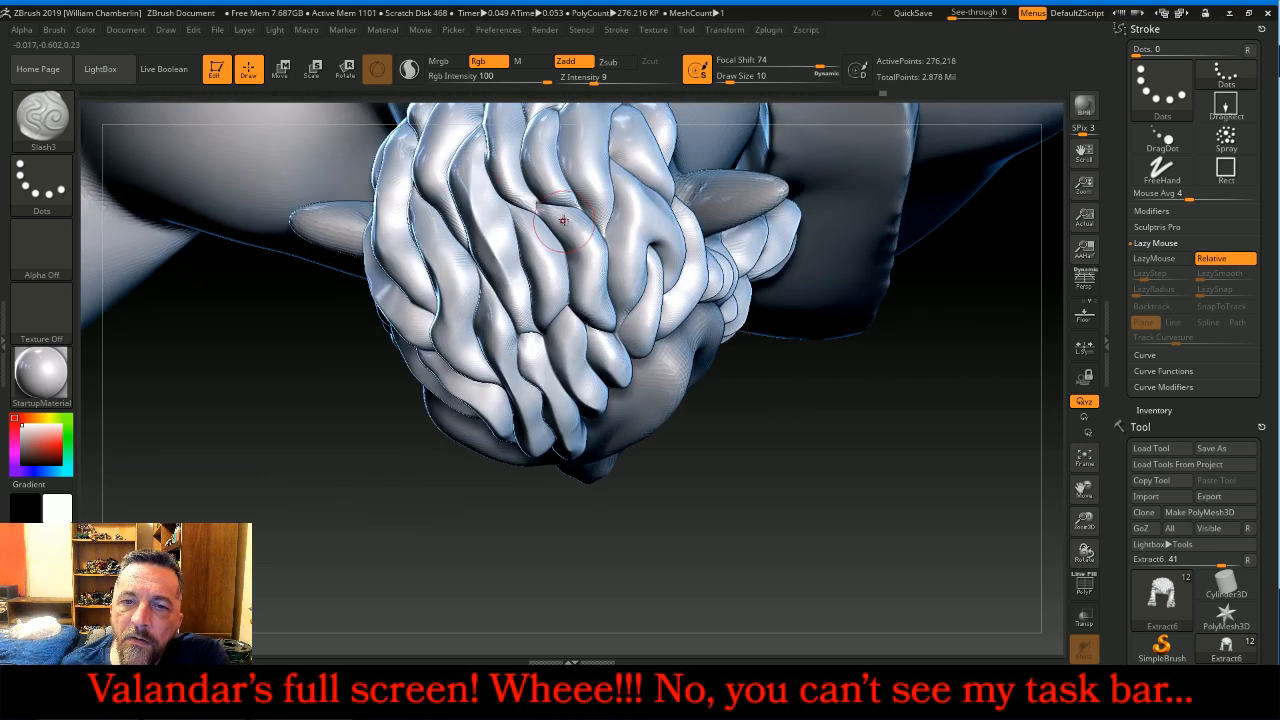
pyautogui.moveTo(816, 516)
pyautogui.mouseDown()
pyautogui.moveTo(615, 230)
pyautogui.moveTo(635, 250)
pyautogui.moveTo(635, 298)
pyautogui.mouseUp()
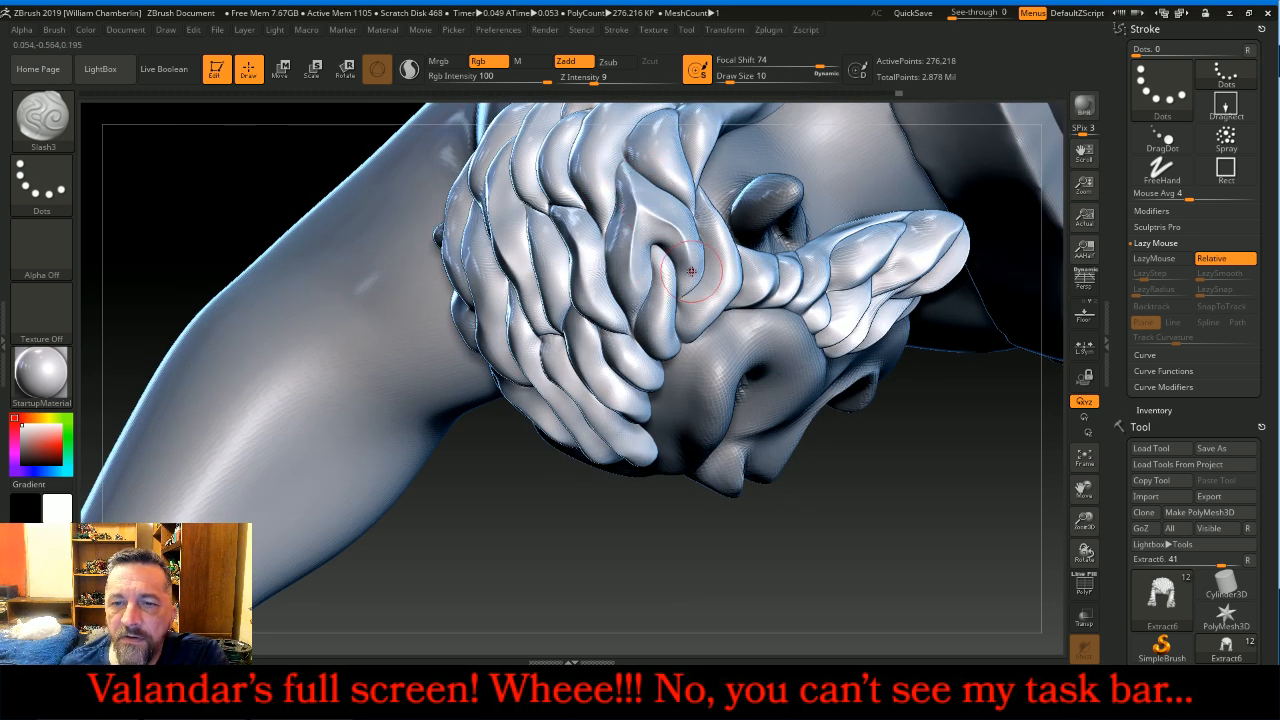
# Step: Add raised Slash3 strand ridges down the locks on the back of the head
pyautogui.moveTo(864, 527); pyautogui.dragTo(878, 523)
pyautogui.moveTo(961, 463)
pyautogui.mouseDown()
pyautogui.moveTo(985, 450)
pyautogui.moveTo(1017, 471)
pyautogui.moveTo(1025, 512)
pyautogui.moveTo(1012, 520)
pyautogui.mouseUp()
pyautogui.moveTo(684, 192); pyautogui.dragTo(688, 318)
pyautogui.moveTo(792, 172); pyautogui.dragTo(786, 326)
pyautogui.moveTo(866, 211); pyautogui.dragTo(834, 335)
pyautogui.moveTo(995, 375)
pyautogui.mouseDown()
pyautogui.moveTo(955, 320)
pyautogui.moveTo(967, 430)
pyautogui.mouseUp()
pyautogui.moveTo(881, 294); pyautogui.dragTo(939, 430)
pyautogui.moveTo(871, 364); pyautogui.dragTo(900, 516)
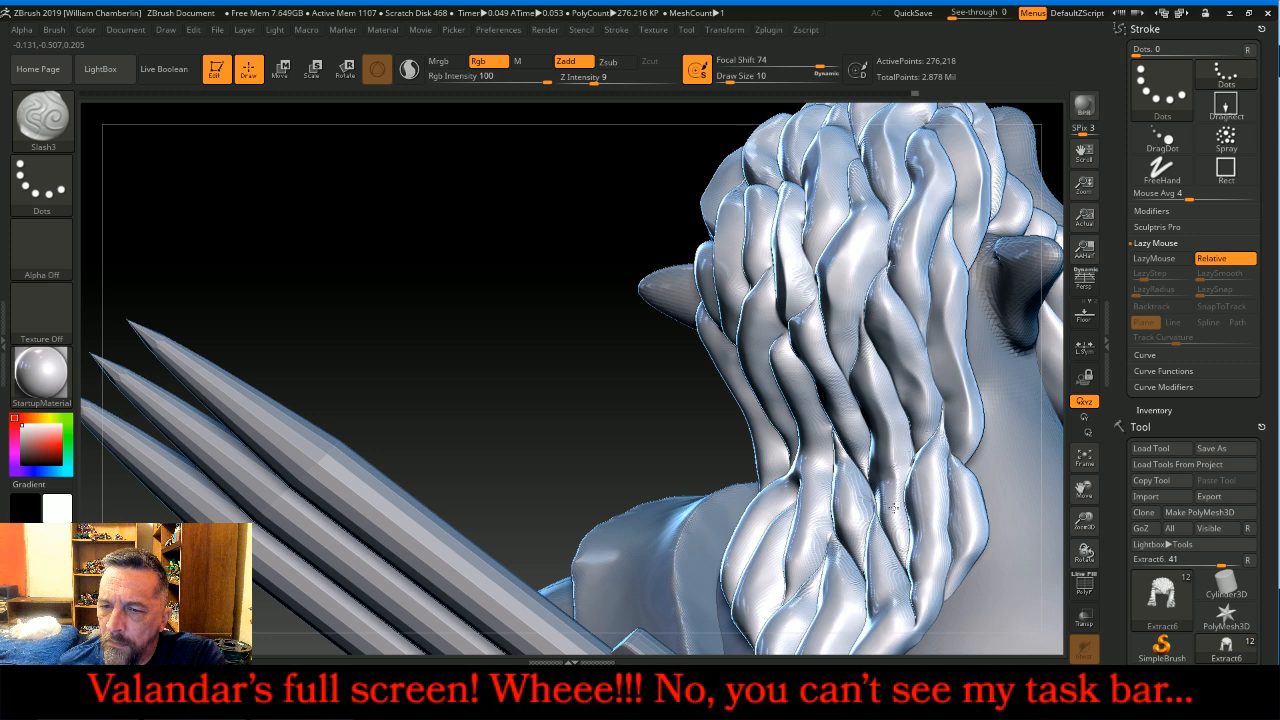
# Step: Add raised Slash3 strand ridges to the nape hair, from between the ears down to the hanging tips
pyautogui.moveTo(592, 421); pyautogui.dragTo(636, 405)
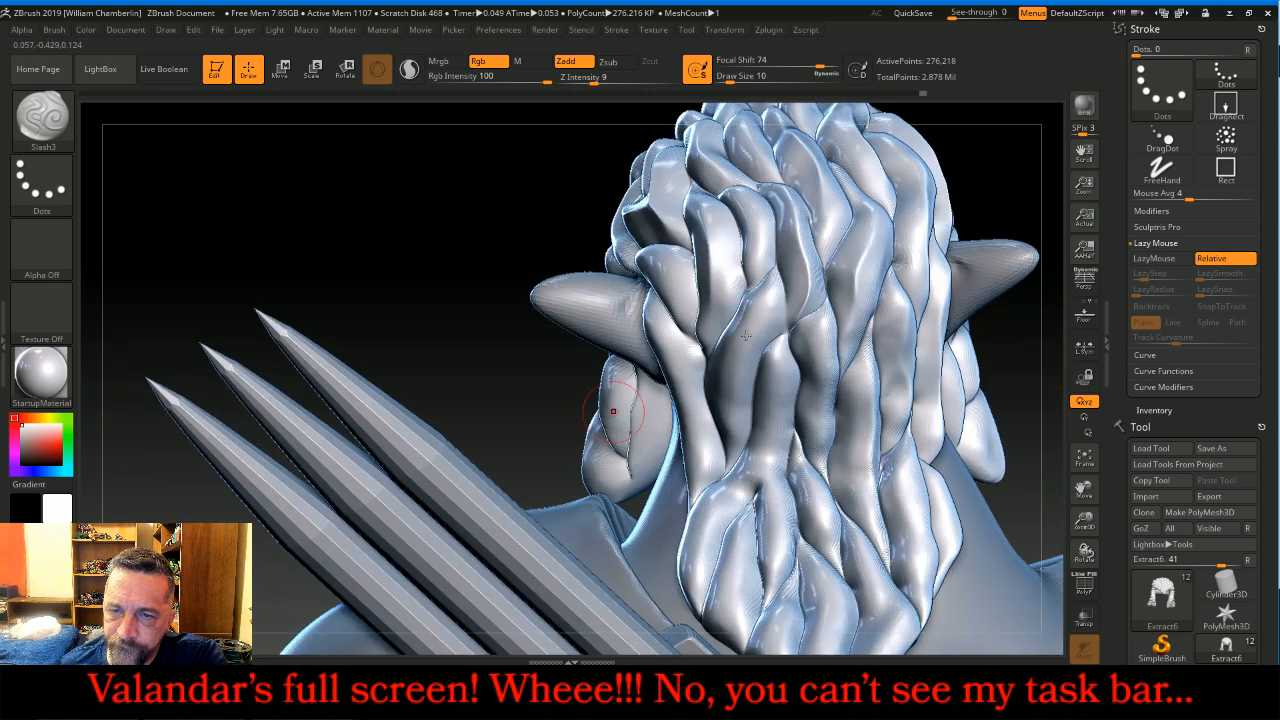
pyautogui.moveTo(767, 303); pyautogui.dragTo(733, 352)
pyautogui.moveTo(780, 390); pyautogui.dragTo(695, 562)
pyautogui.moveTo(760, 440); pyautogui.dragTo(780, 595)
pyautogui.moveTo(807, 494); pyautogui.dragTo(843, 520)
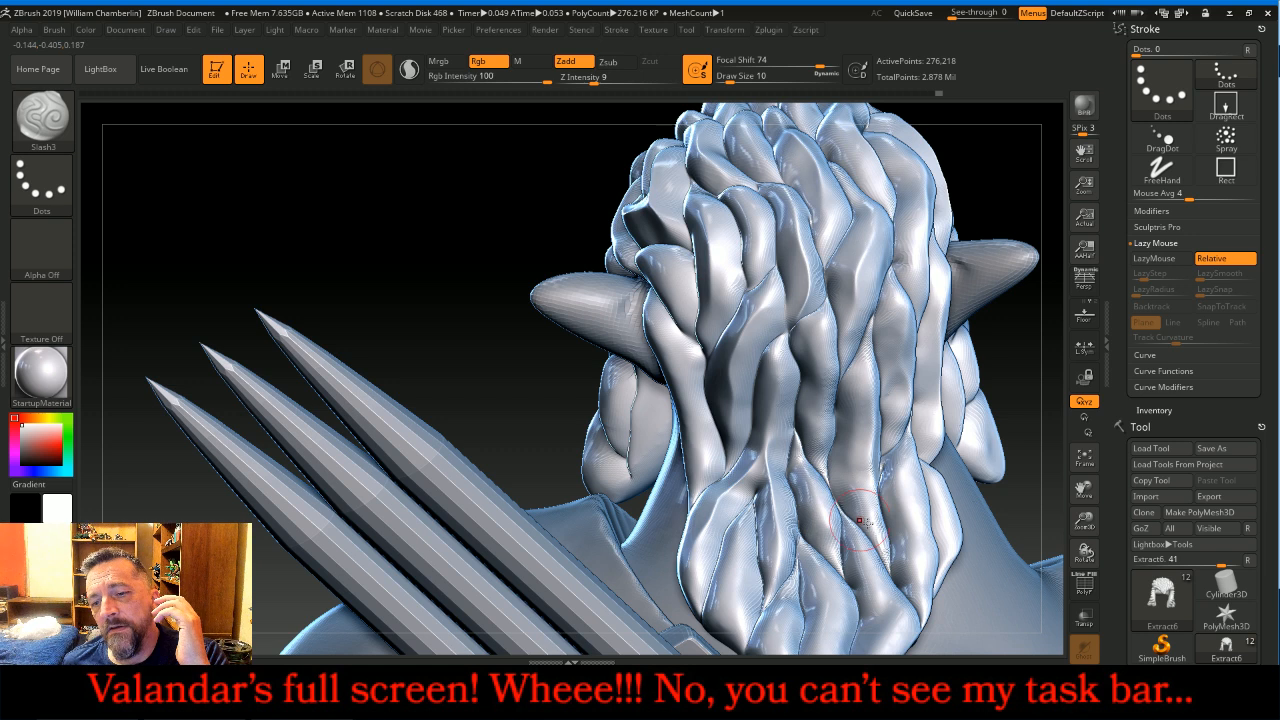
pyautogui.moveTo(1084, 488); pyautogui.dragTo(1045, 396)
pyautogui.moveTo(824, 397); pyautogui.dragTo(811, 509)
pyautogui.moveTo(768, 405)
pyautogui.mouseDown()
pyautogui.moveTo(778, 535)
pyautogui.moveTo(795, 555)
pyautogui.mouseUp()
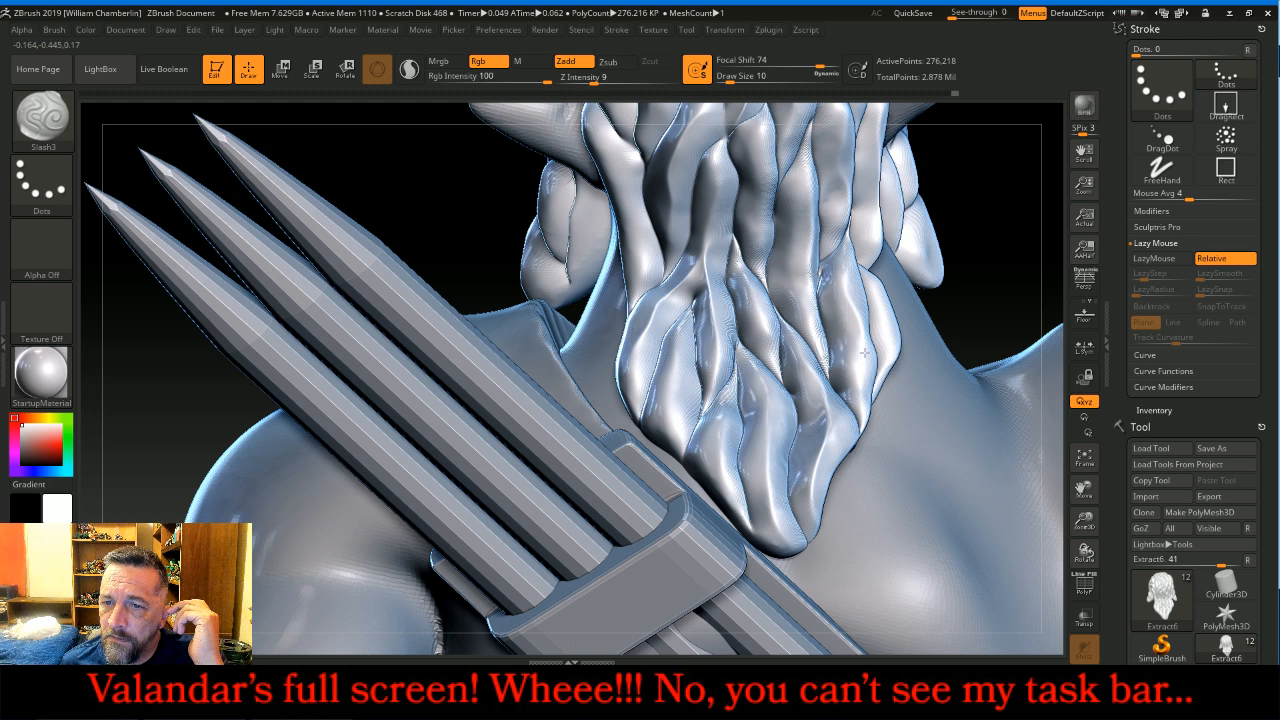
# Step: Make the BuggyBod body subtool active and choose the SnakeHook brush for work inside the open mouth
pyautogui.click(1084, 458)
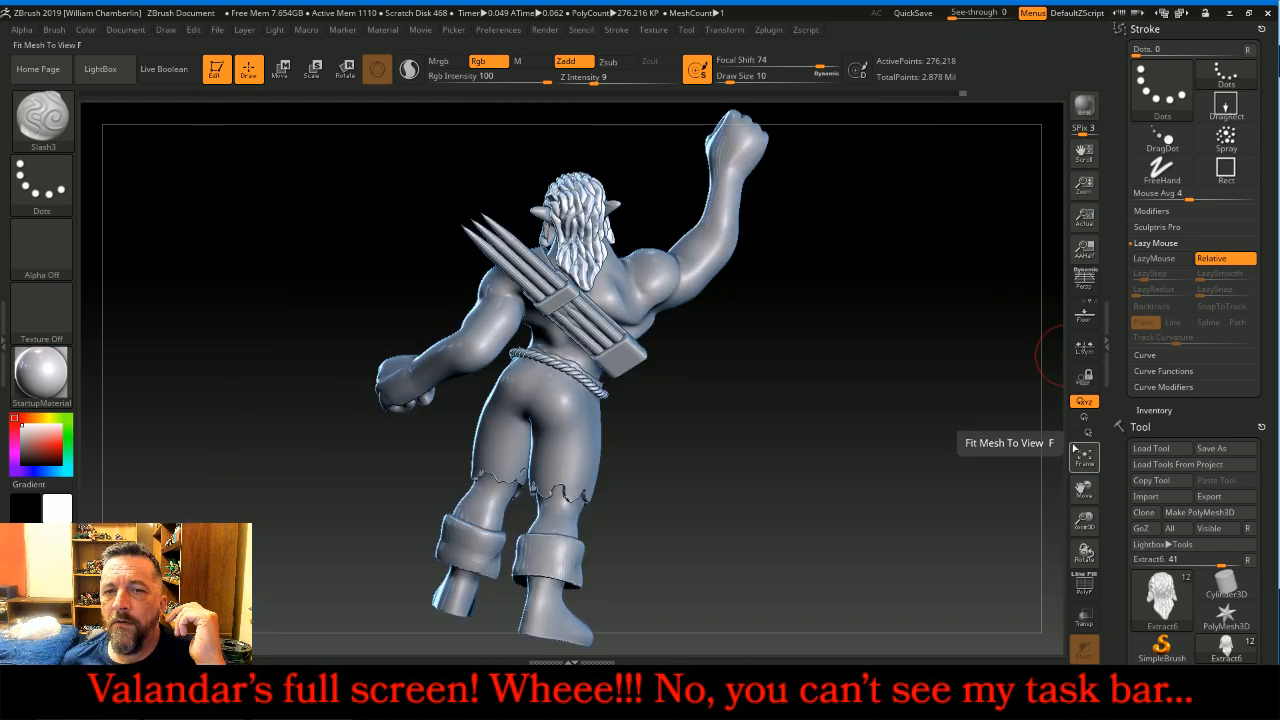
pyautogui.moveTo(943, 465); pyautogui.dragTo(869, 335)
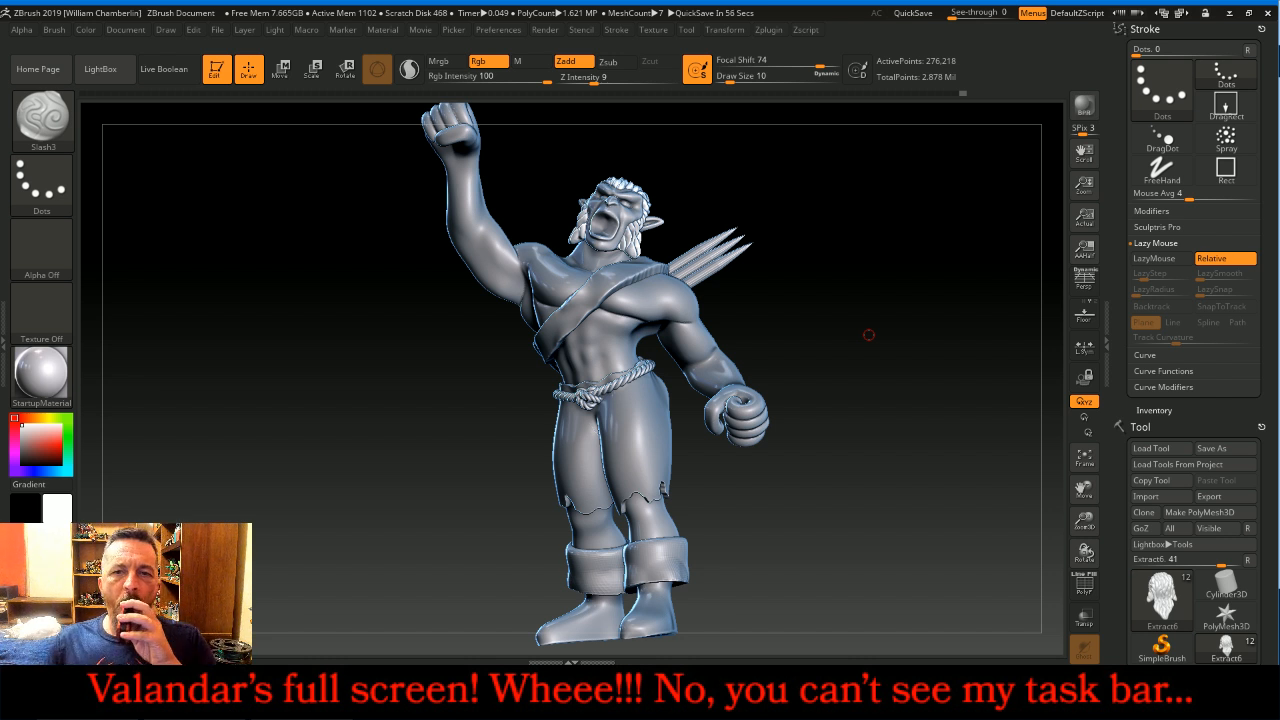
pyautogui.scroll(-10, 1160, 330)
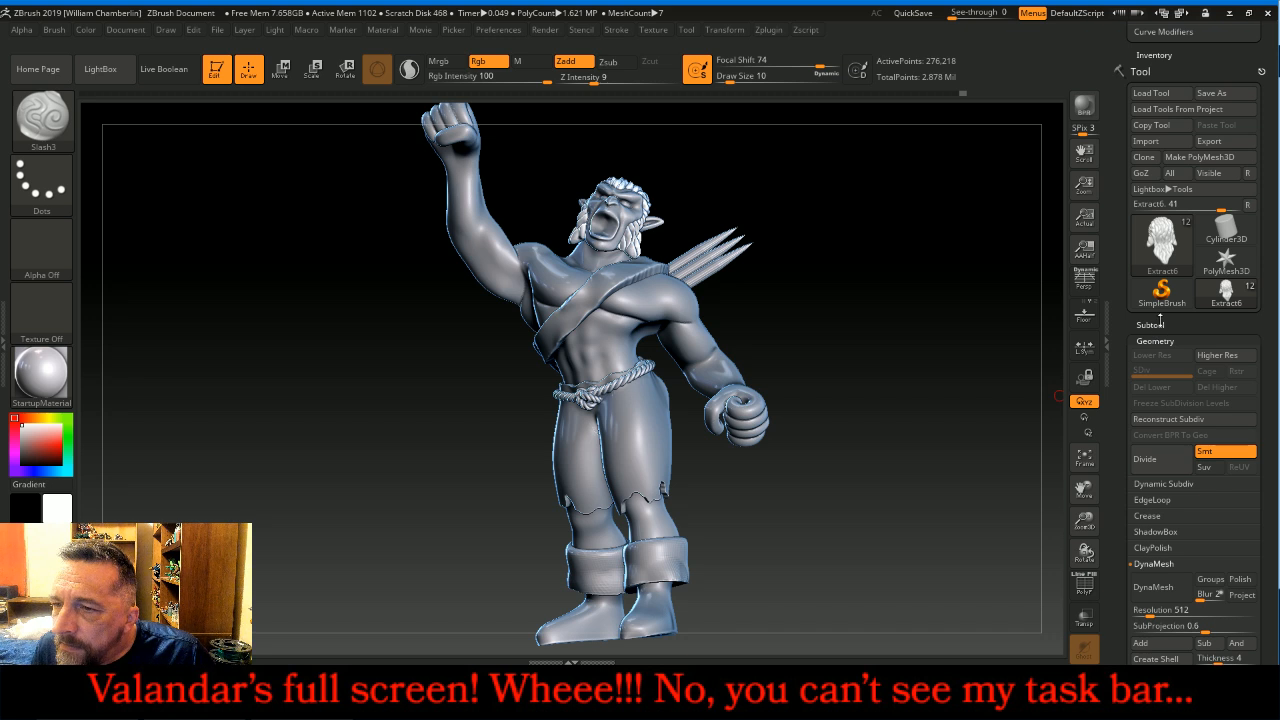
pyautogui.click(1150, 324)
pyautogui.click(1200, 362)
pyautogui.moveTo(1030, 335); pyautogui.dragTo(968, 330)
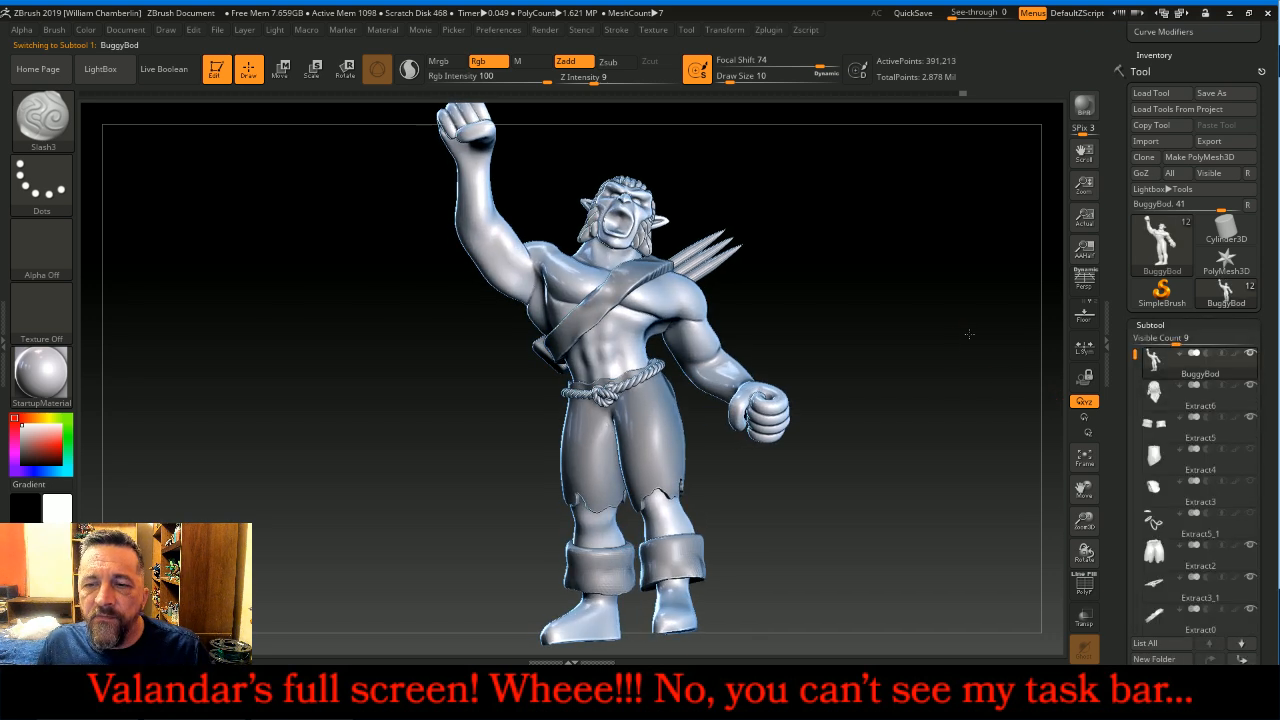
pyautogui.moveTo(1085, 519); pyautogui.dragTo(1081, 610)
pyautogui.moveTo(1083, 489); pyautogui.dragTo(1070, 600)
pyautogui.click(42, 115)
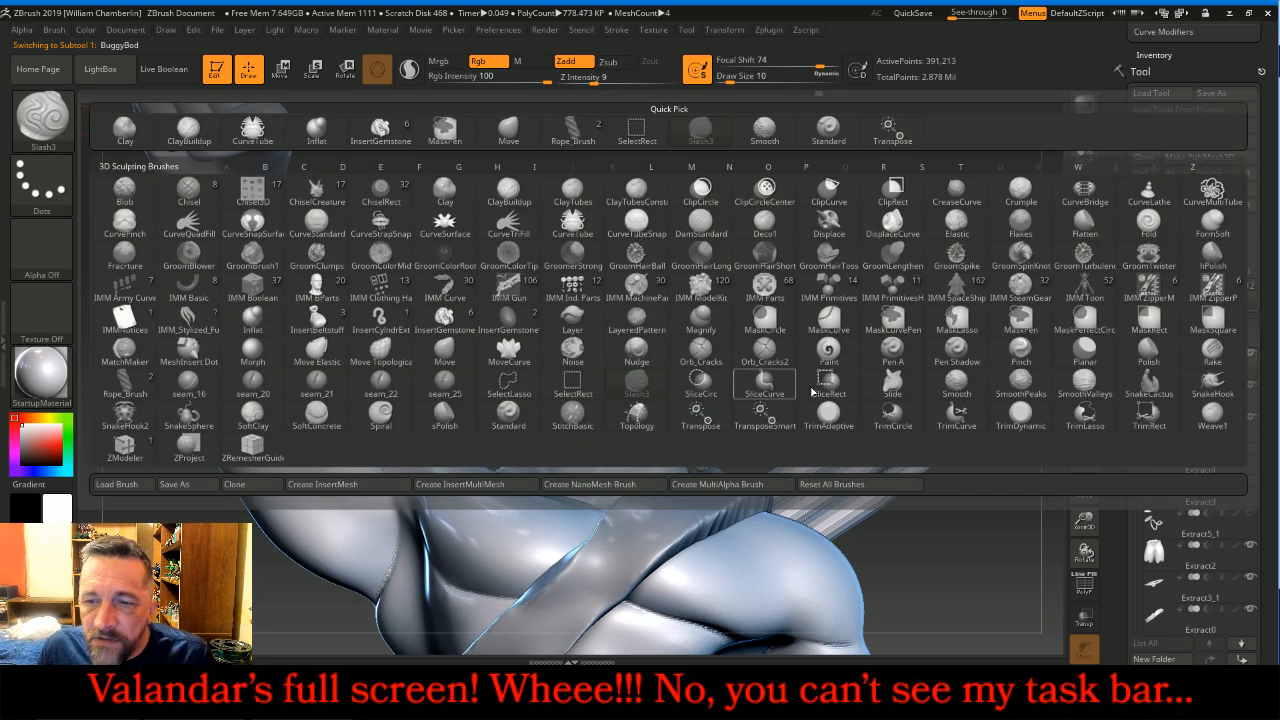
pyautogui.click(1212, 386)
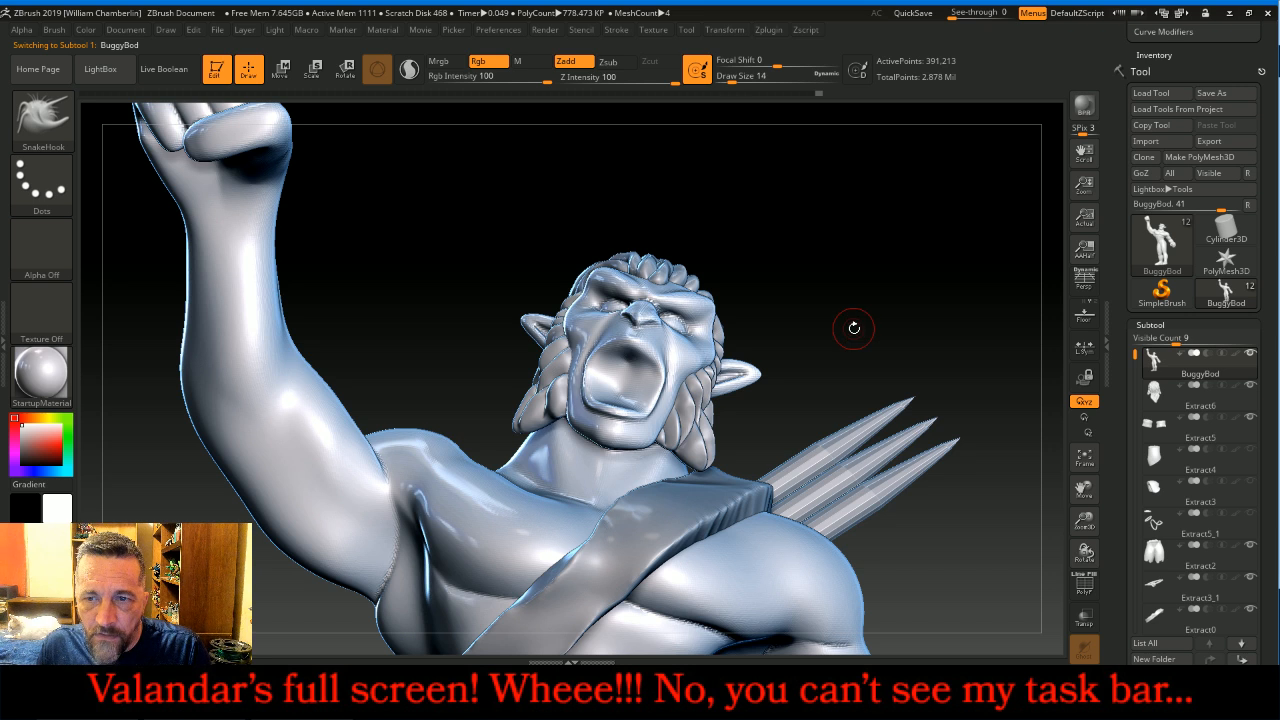
pyautogui.moveTo(1075, 521); pyautogui.dragTo(1074, 608)
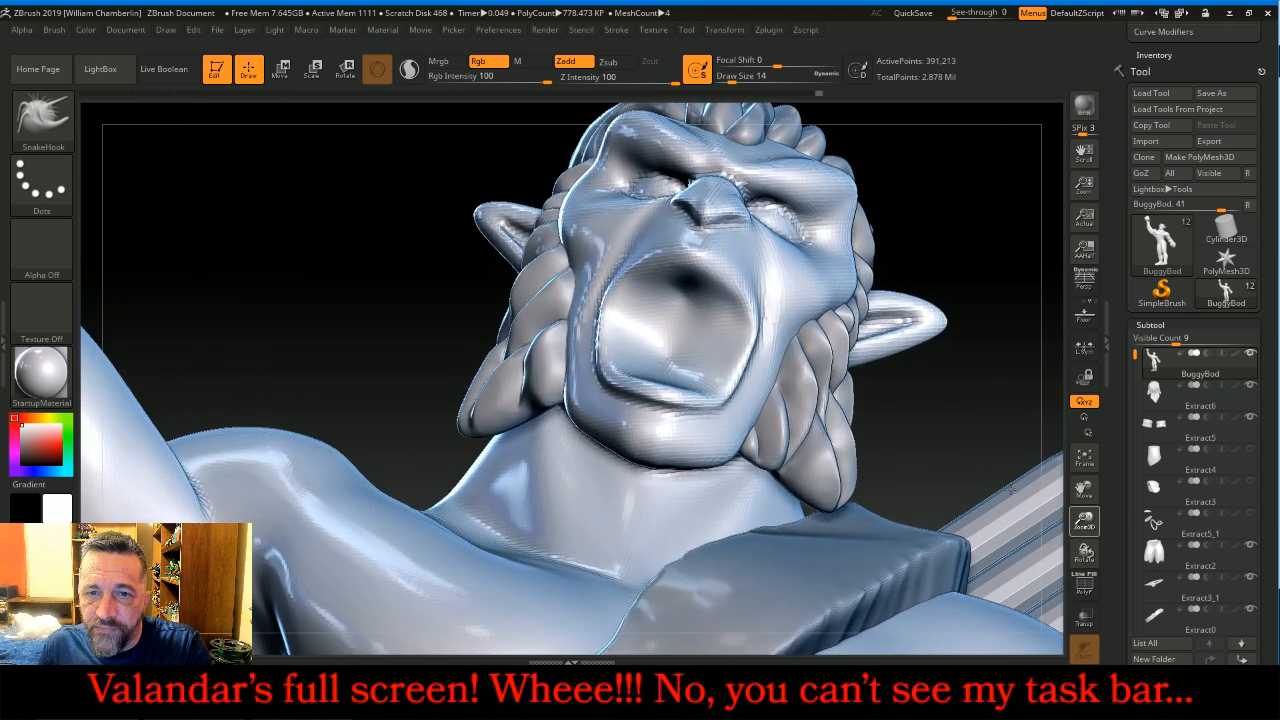
# Step: Pull two upper and two lower fangs inside the open mouth with SnakeHook at draw size 9, undoing the oversized first attempt
pyautogui.moveTo(650, 293); pyautogui.dragTo(648, 313)
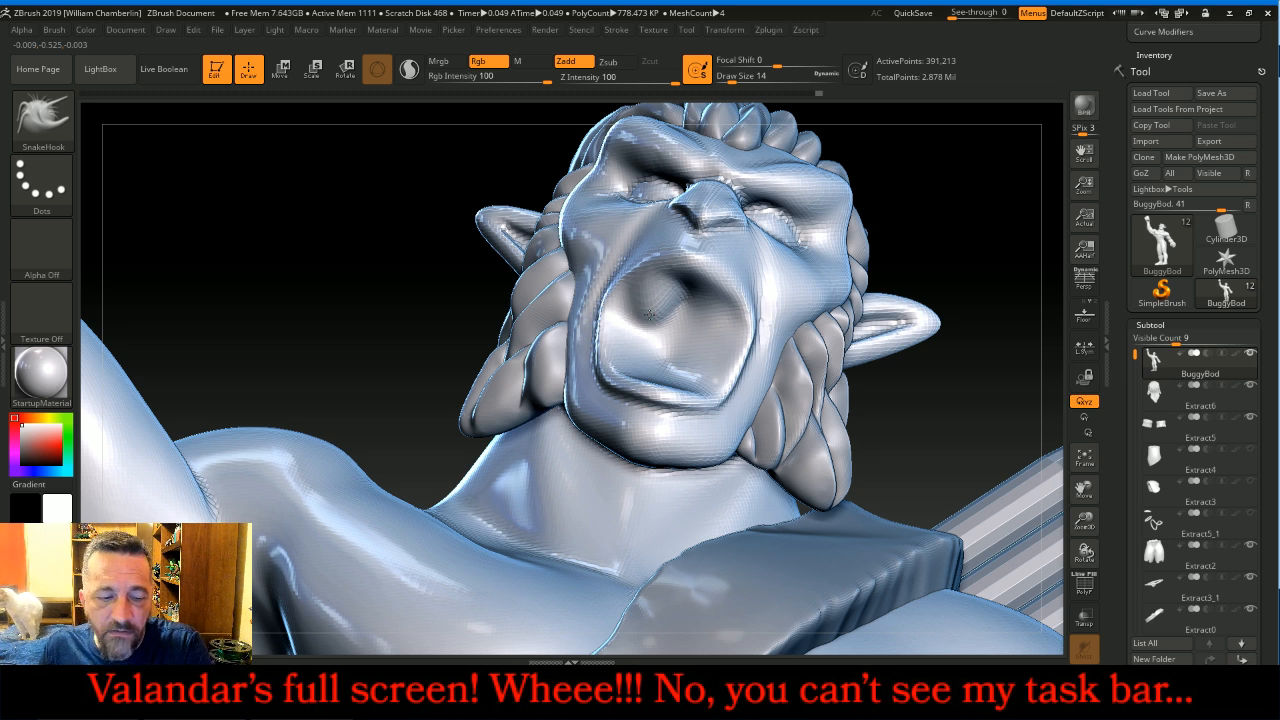
pyautogui.hotkey('ctrl', 'z')
pyautogui.press('[')
pyautogui.moveTo(649, 314)
pyautogui.mouseDown()
pyautogui.moveTo(652, 289)
pyautogui.moveTo(642, 315)
pyautogui.mouseUp()
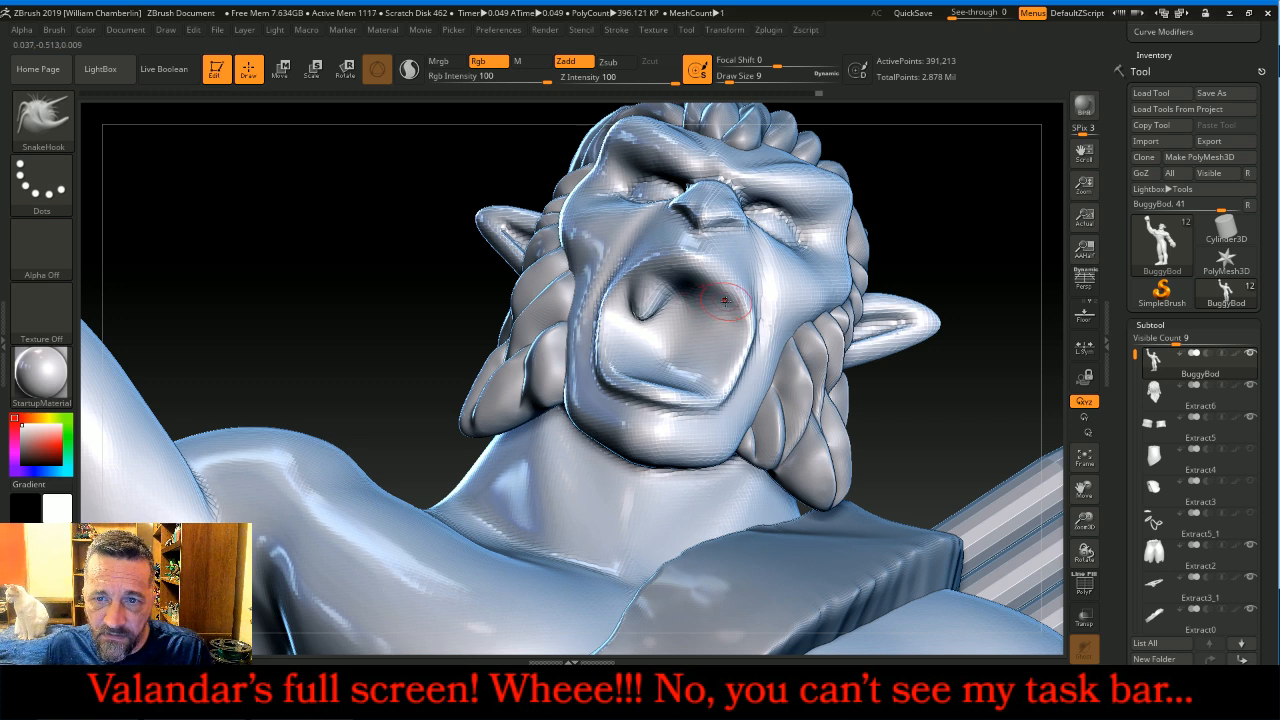
pyautogui.moveTo(968, 276); pyautogui.dragTo(780, 360)
pyautogui.moveTo(629, 372); pyautogui.dragTo(645, 323)
pyautogui.moveTo(689, 387); pyautogui.dragTo(697, 360)
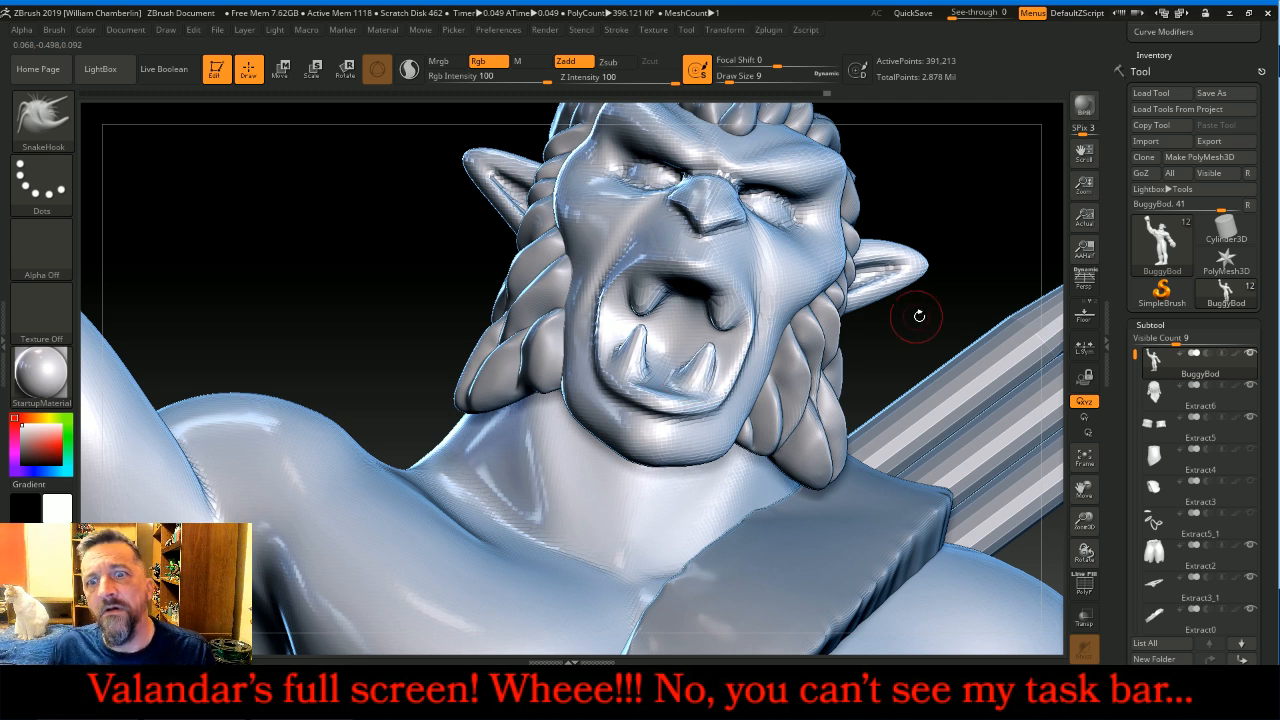
pyautogui.moveTo(989, 257); pyautogui.dragTo(978, 207)
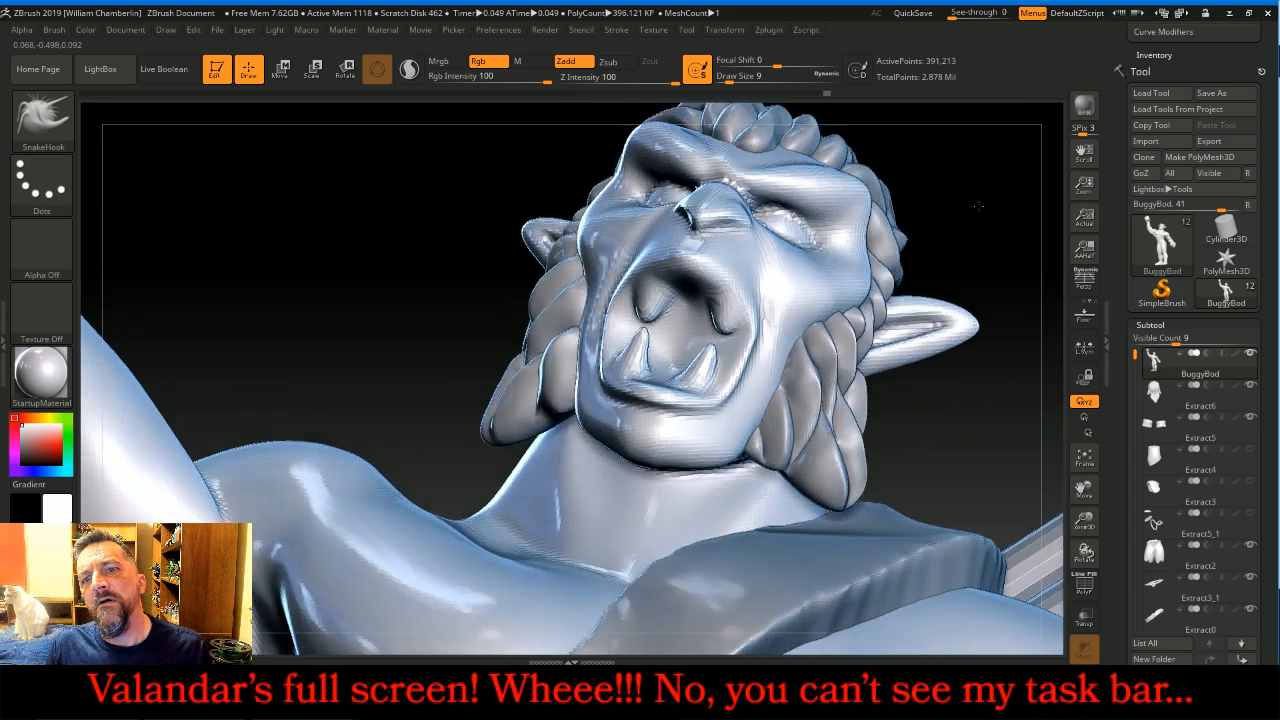
# Step: Review the whole figure, and switch to the ClayBuildup brush with Z Intensity 36
pyautogui.click(1084, 457)
pyautogui.moveTo(980, 390); pyautogui.dragTo(966, 394)
pyautogui.moveTo(896, 360); pyautogui.dragTo(966, 361)
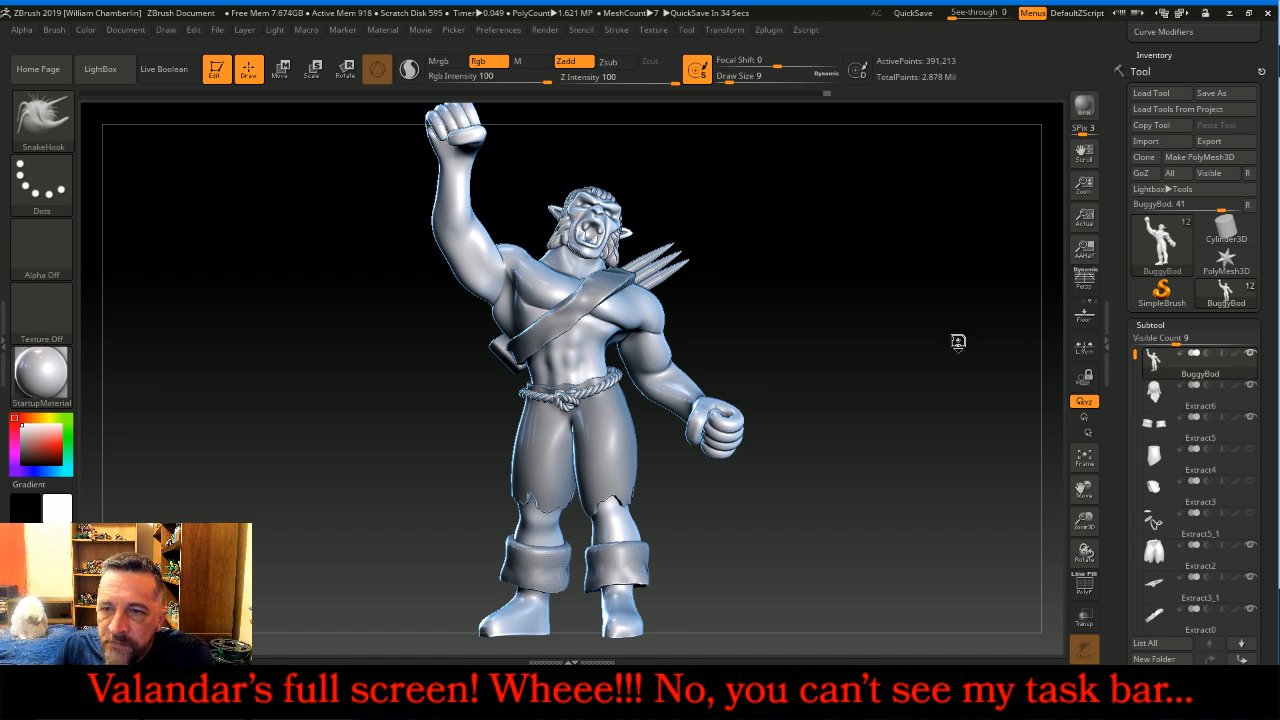
pyautogui.moveTo(962, 336); pyautogui.dragTo(944, 360)
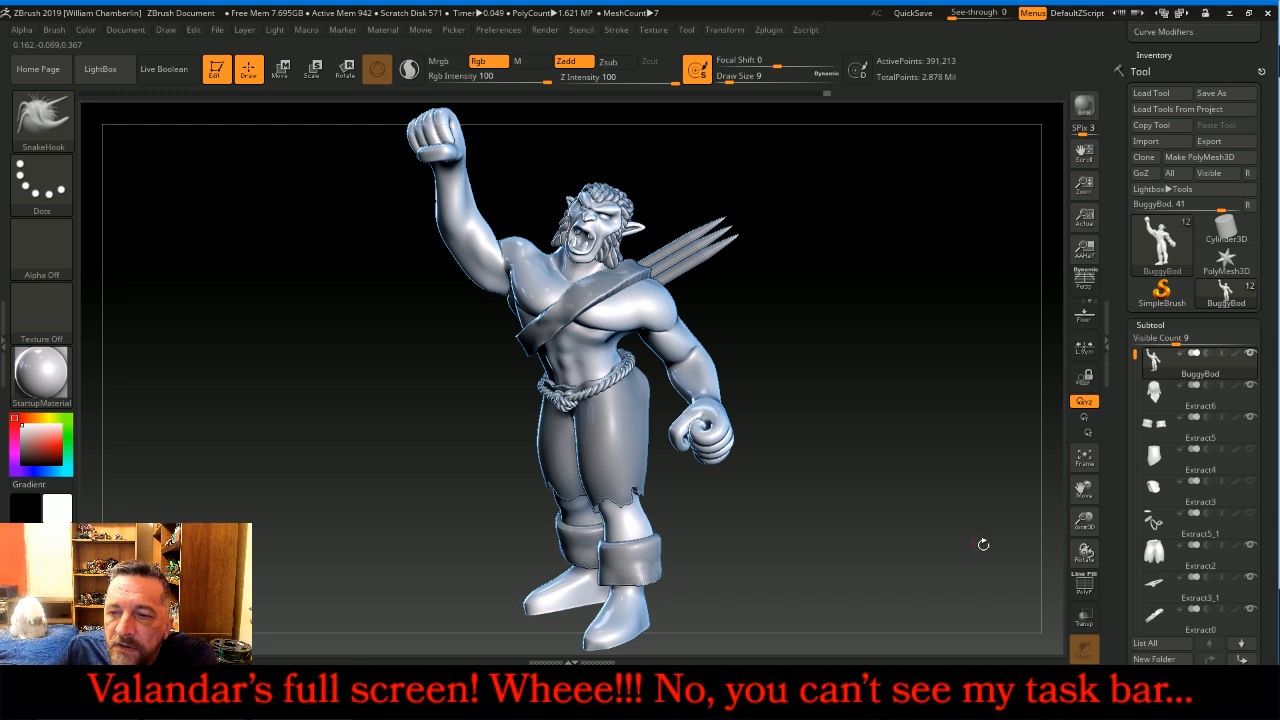
pyautogui.press('b')
pyautogui.press('c')
pyautogui.press('b')
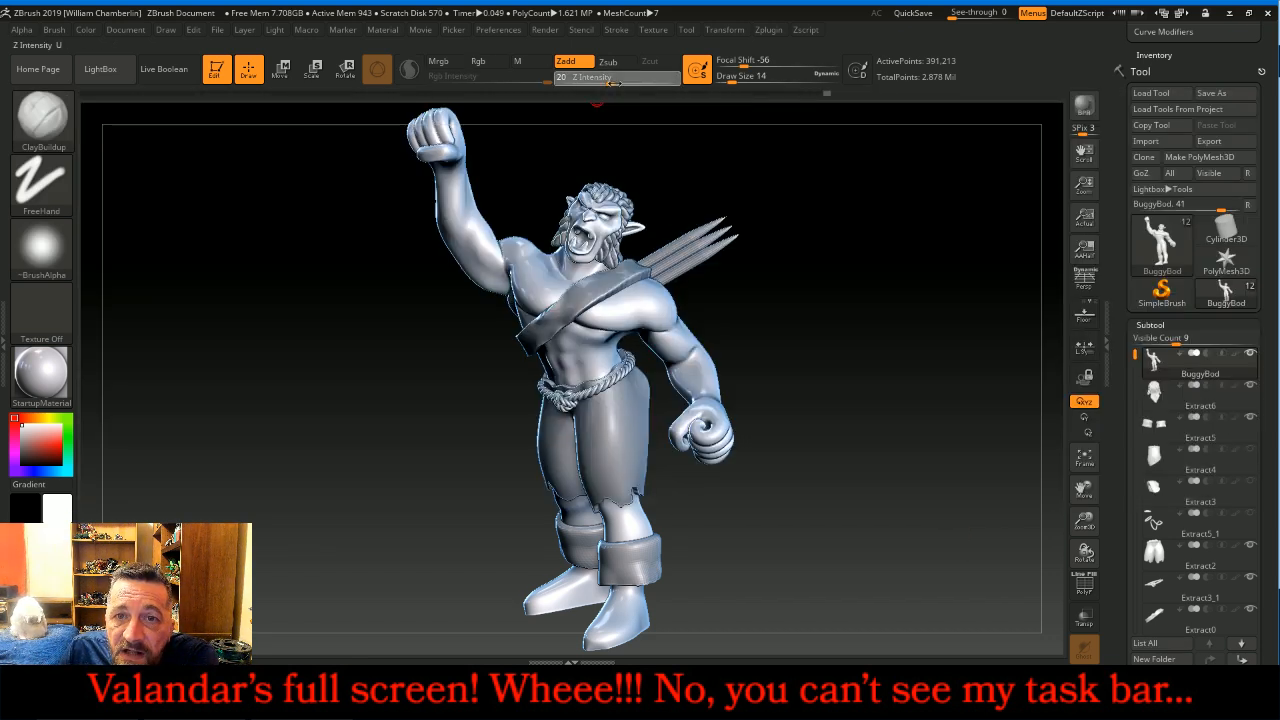
pyautogui.moveTo(617, 83); pyautogui.dragTo(621, 83)
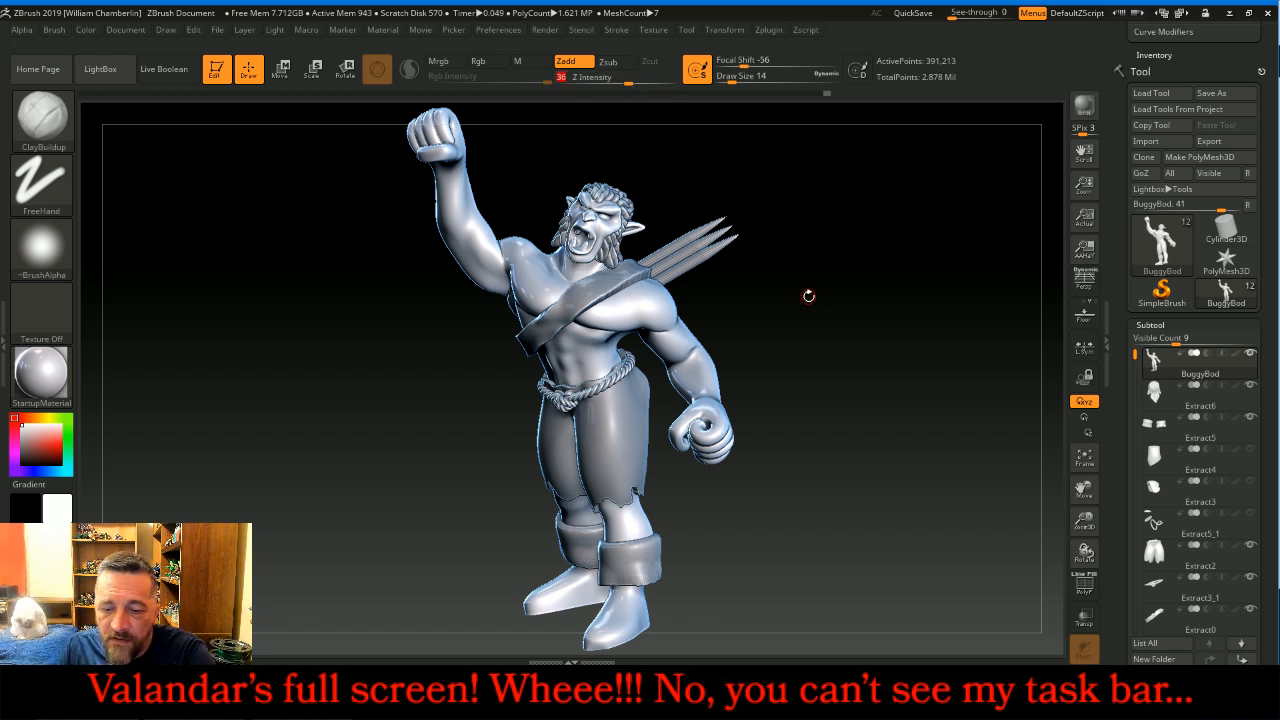
# Step: Build up a cluster of raised bumps on the outside of the lowered arm's shoulder with ClayBuildup at draw size 18
pyautogui.moveTo(1084, 488); pyautogui.dragTo(980, 396)
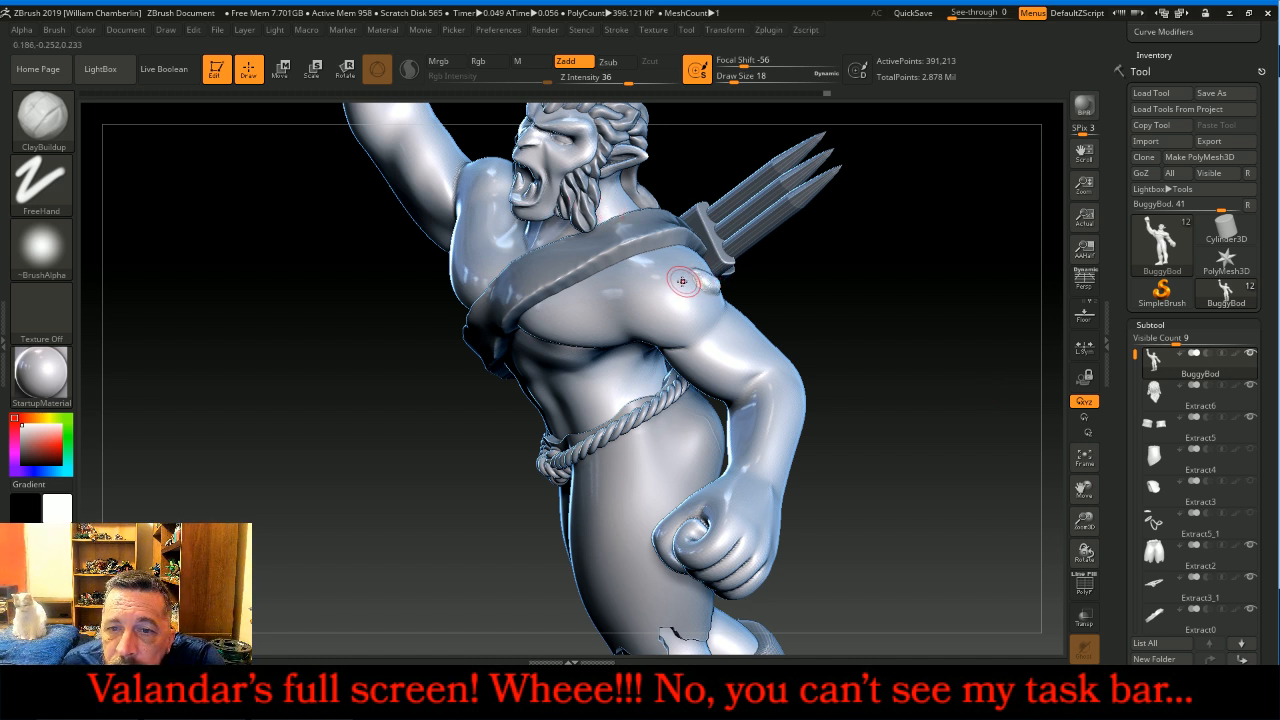
pyautogui.moveTo(684, 286)
pyautogui.mouseDown()
pyautogui.moveTo(706, 310)
pyautogui.moveTo(693, 317)
pyautogui.mouseUp()
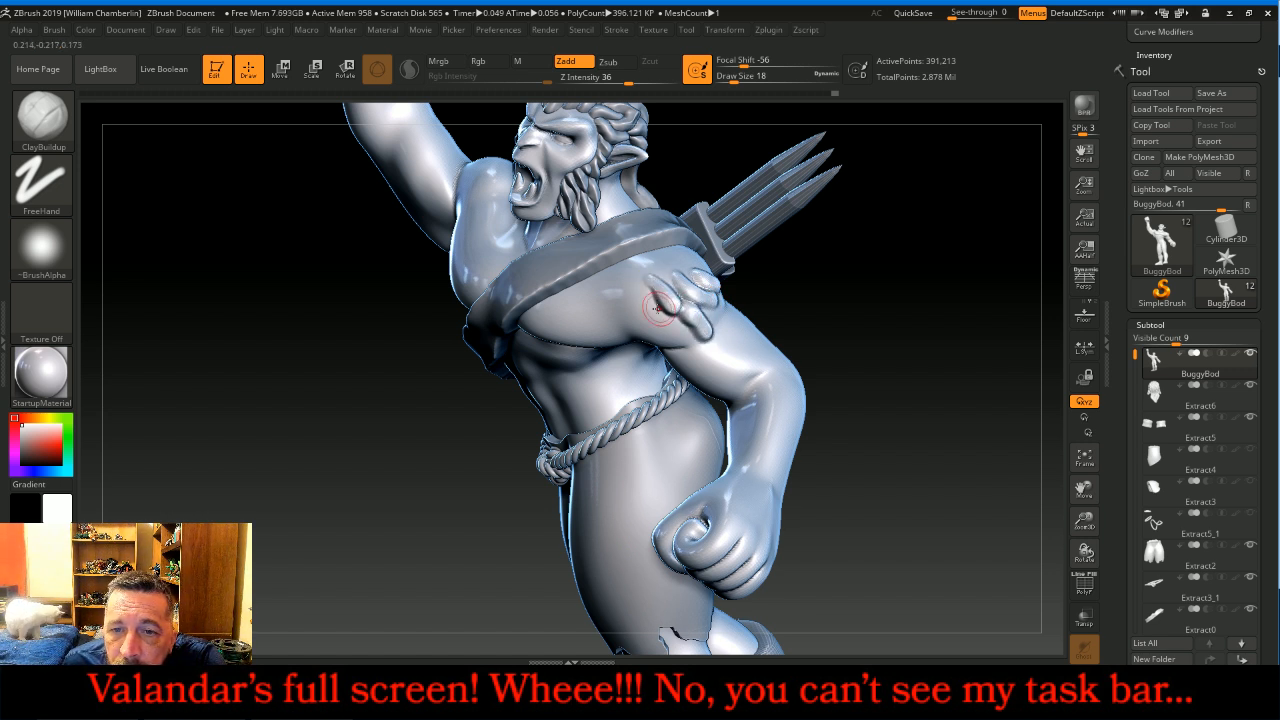
pyautogui.moveTo(654, 318); pyautogui.dragTo(668, 325)
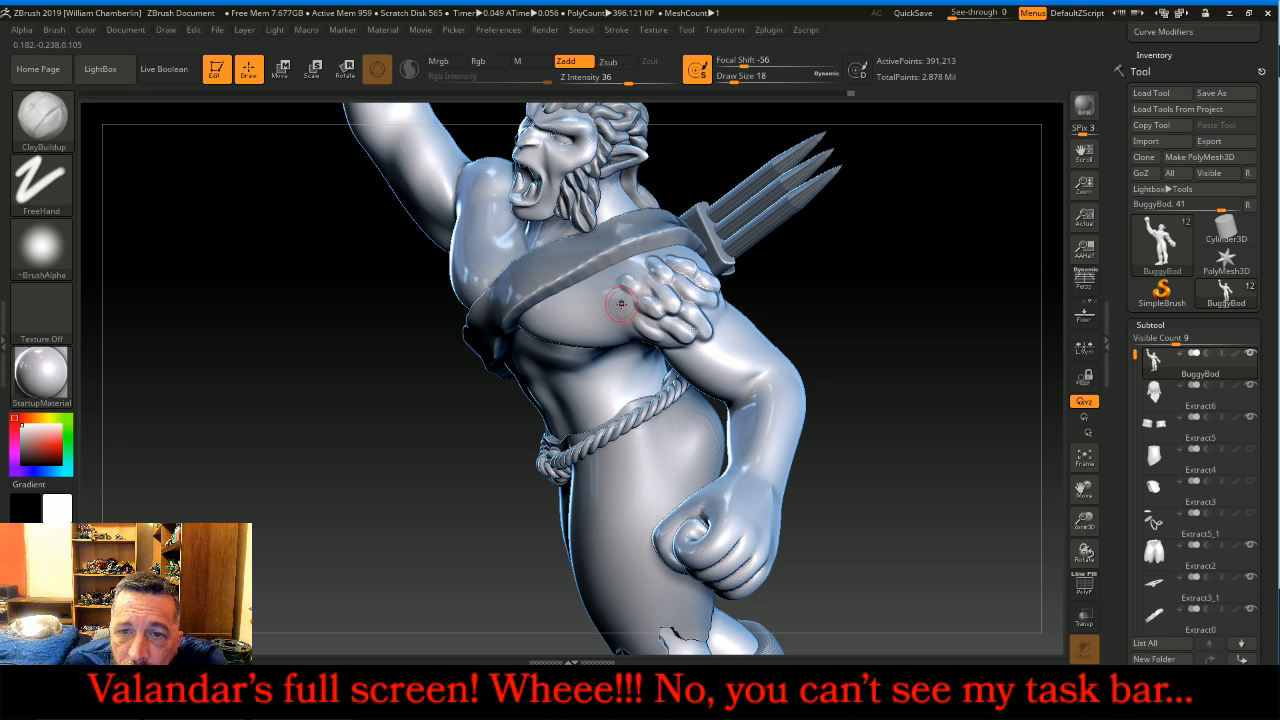
pyautogui.moveTo(895, 289)
pyautogui.mouseDown()
pyautogui.moveTo(880, 305)
pyautogui.moveTo(820, 295)
pyautogui.mouseUp()
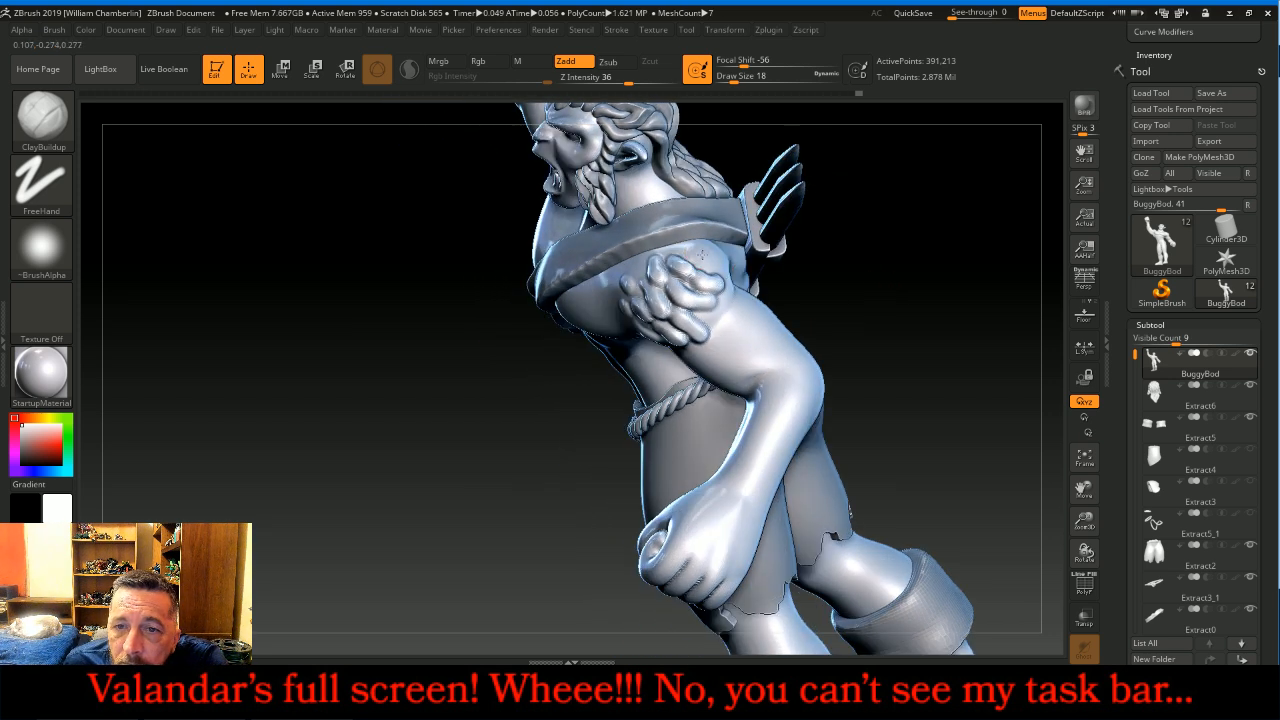
# Step: Build up a patch of raised ClayBuildup bumps around the lowered arm's outer forearm below the elbow
pyautogui.moveTo(935, 329); pyautogui.dragTo(722, 402)
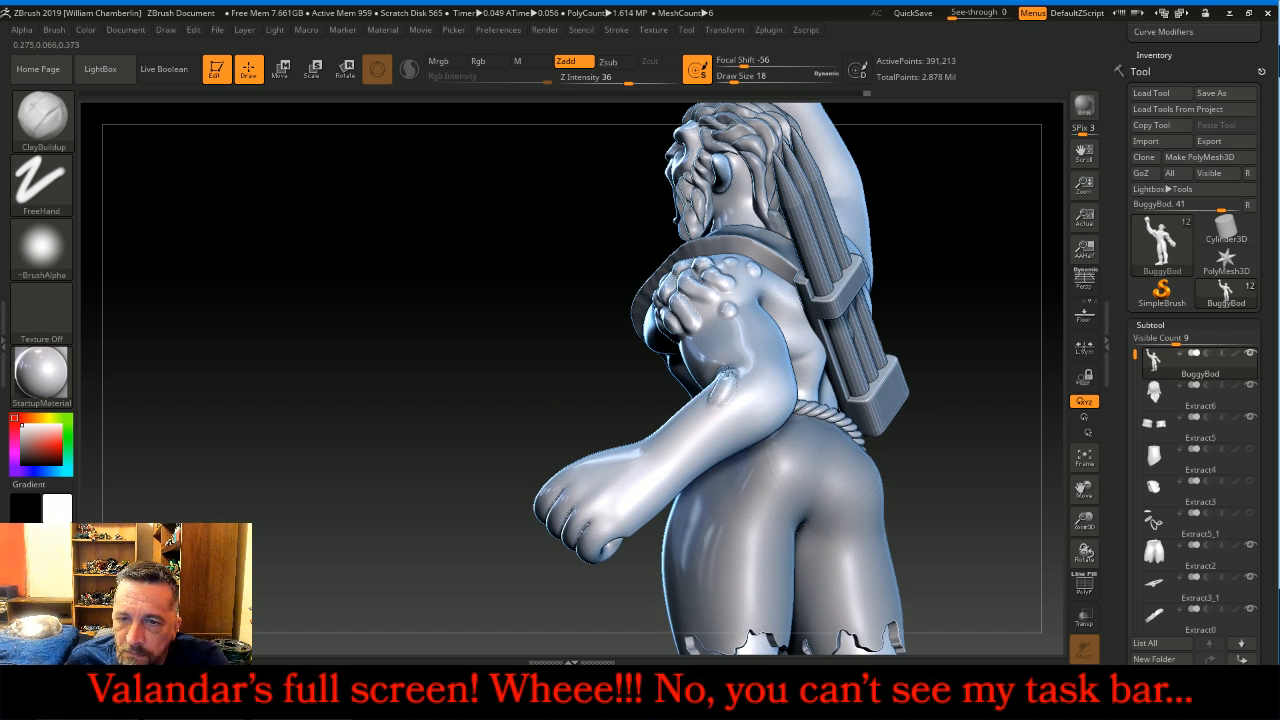
pyautogui.moveTo(746, 401)
pyautogui.mouseDown()
pyautogui.moveTo(755, 392)
pyautogui.moveTo(740, 430)
pyautogui.moveTo(771, 414)
pyautogui.mouseUp()
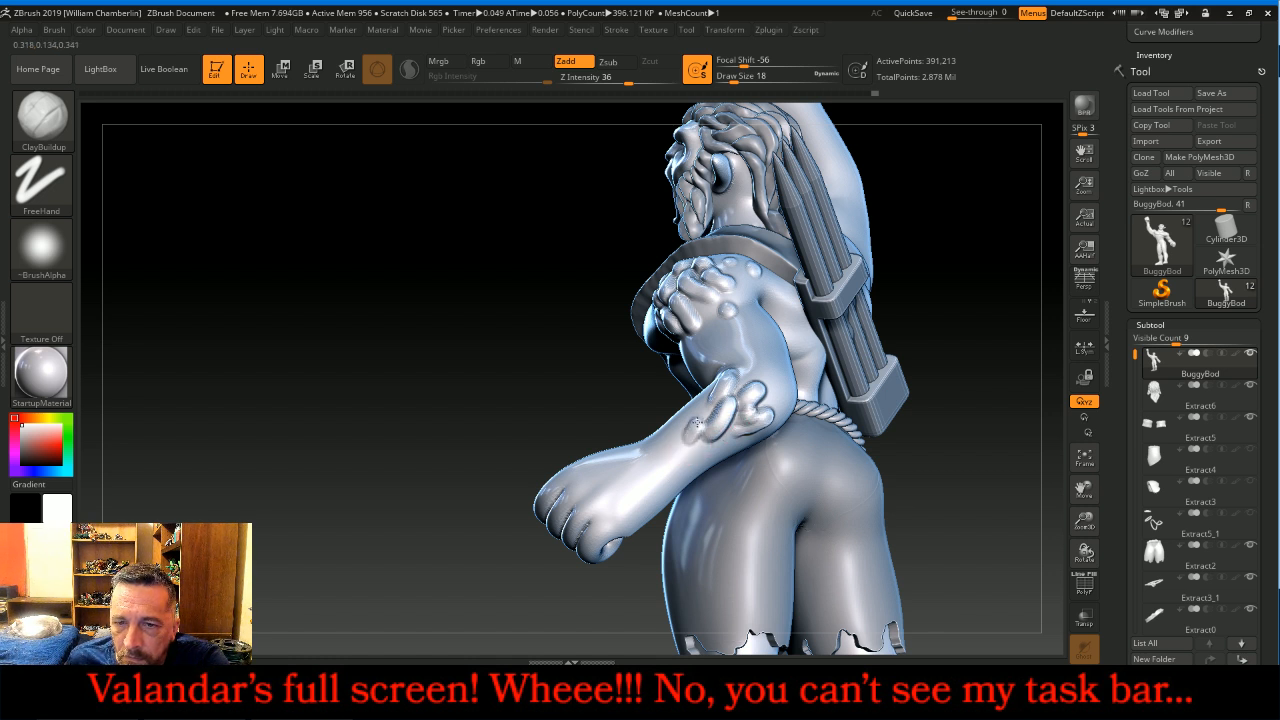
pyautogui.moveTo(595, 375); pyautogui.dragTo(670, 420)
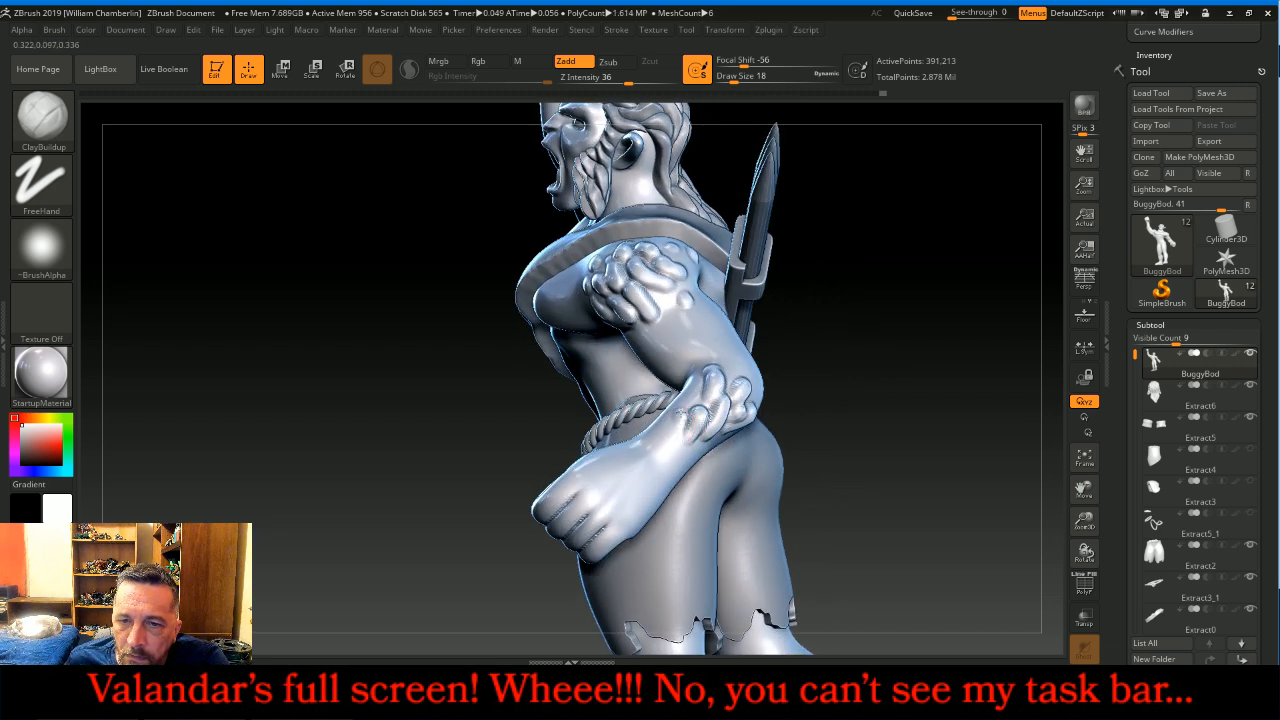
pyautogui.moveTo(900, 374); pyautogui.dragTo(796, 332)
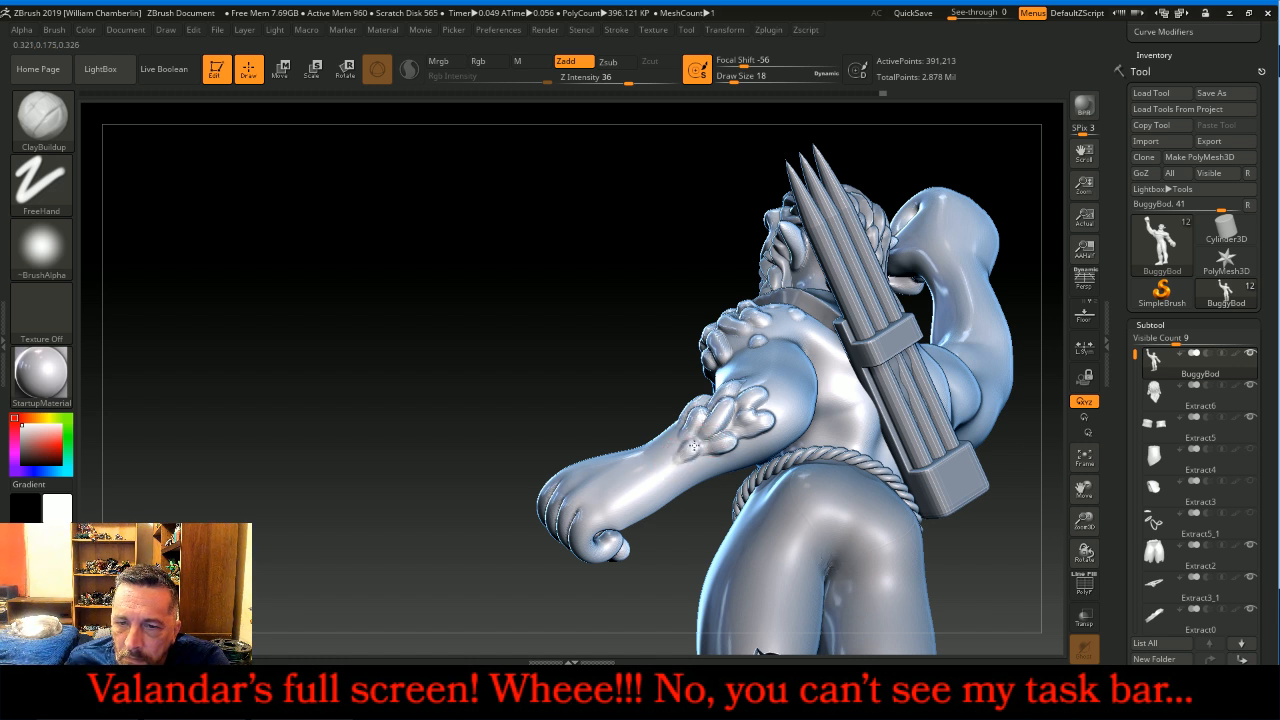
pyautogui.moveTo(551, 323)
pyautogui.mouseDown()
pyautogui.moveTo(820, 350)
pyautogui.moveTo(890, 393)
pyautogui.mouseUp()
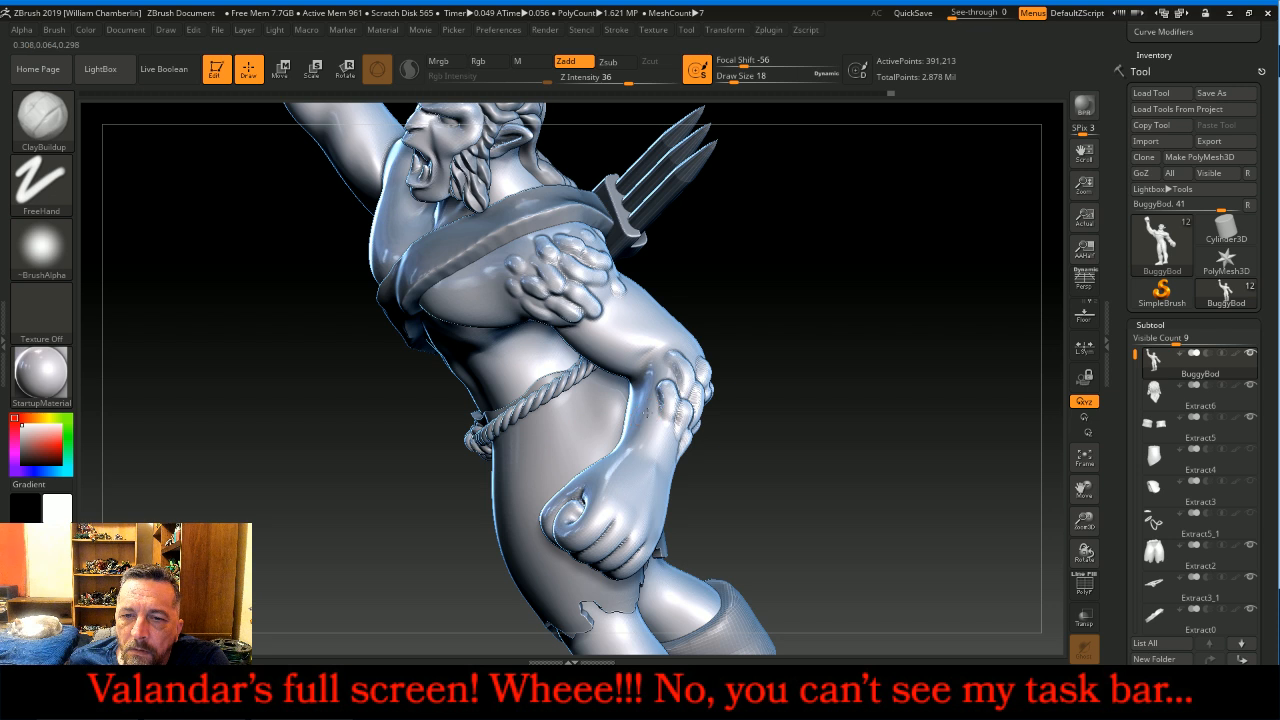
pyautogui.moveTo(828, 419); pyautogui.dragTo(842, 440)
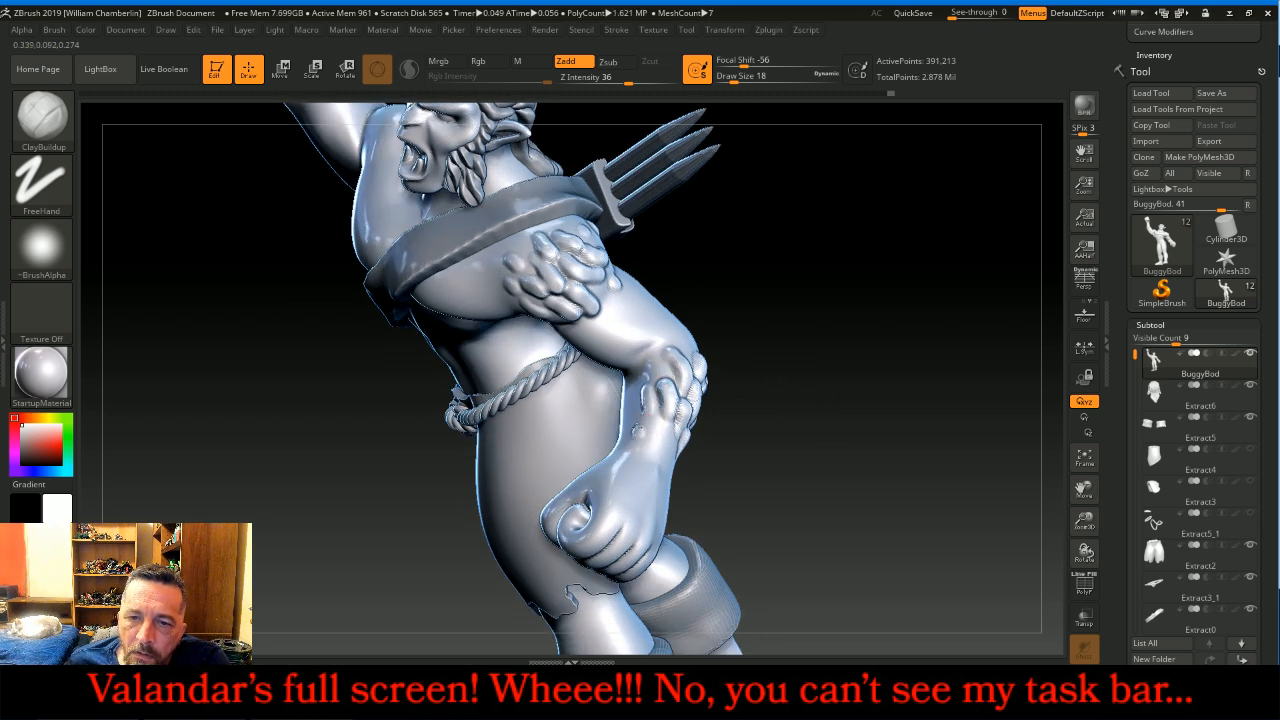
pyautogui.moveTo(806, 366)
pyautogui.mouseDown()
pyautogui.moveTo(765, 350)
pyautogui.moveTo(678, 384)
pyautogui.mouseUp()
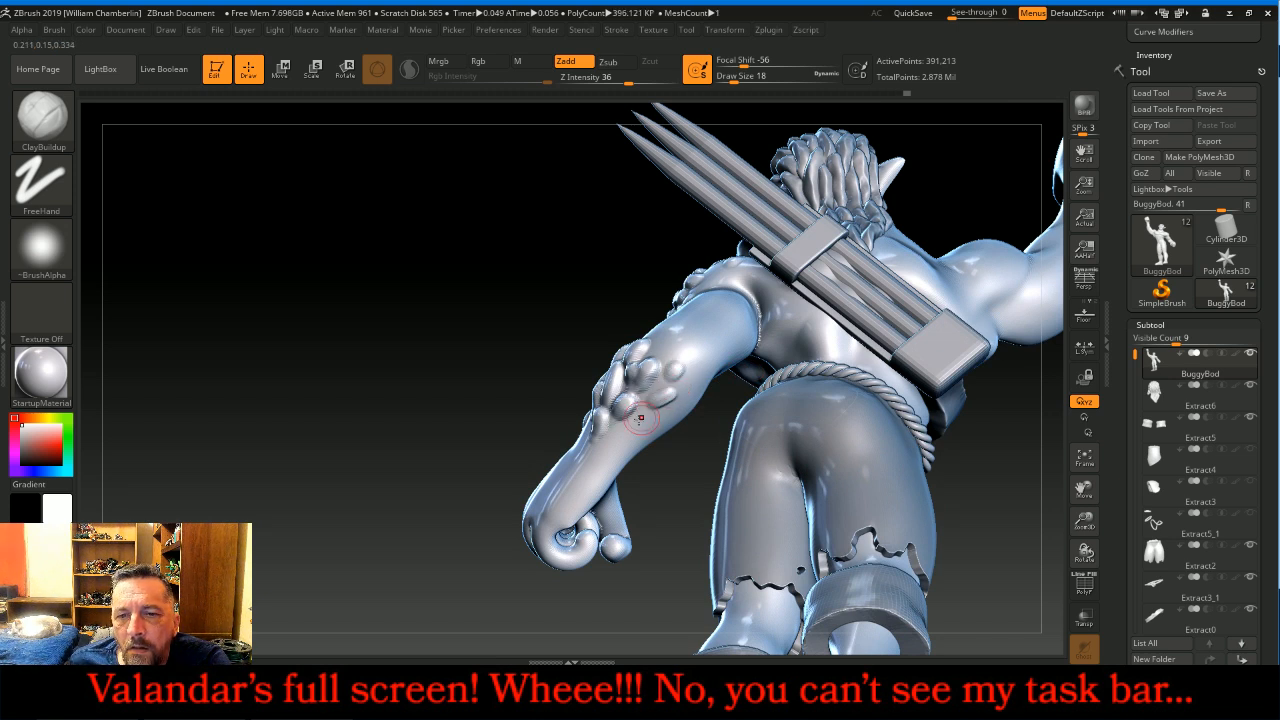
# Step: Pull the bumps on the lowered arm's shoulder out into pointed spikes with SnakeHook at draw size 14
pyautogui.moveTo(444, 292); pyautogui.dragTo(883, 272)
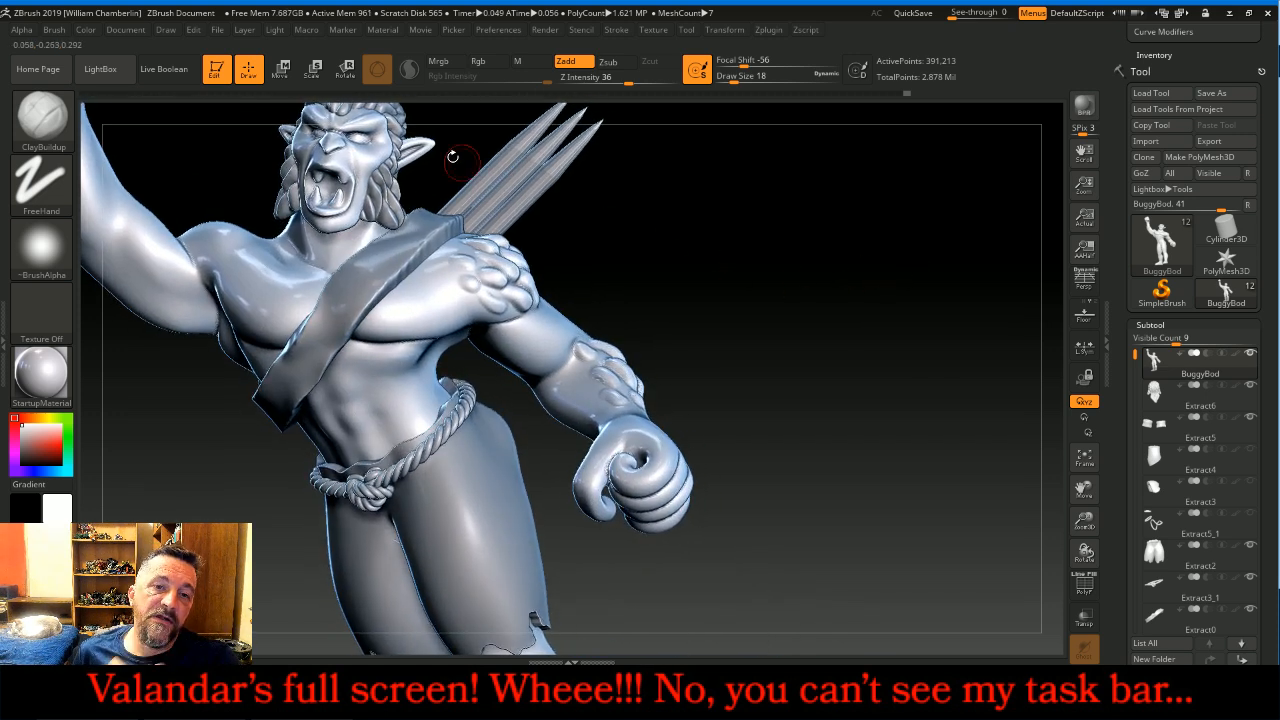
pyautogui.click(44, 118)
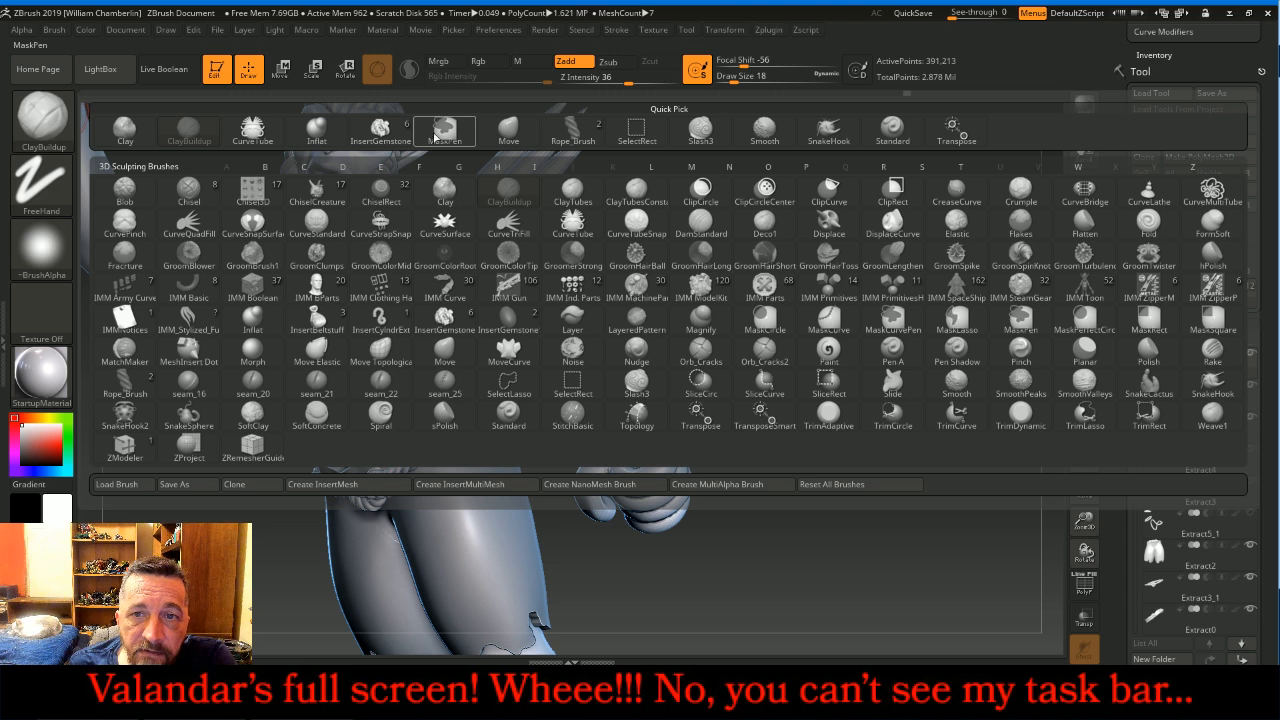
pyautogui.click(828, 130)
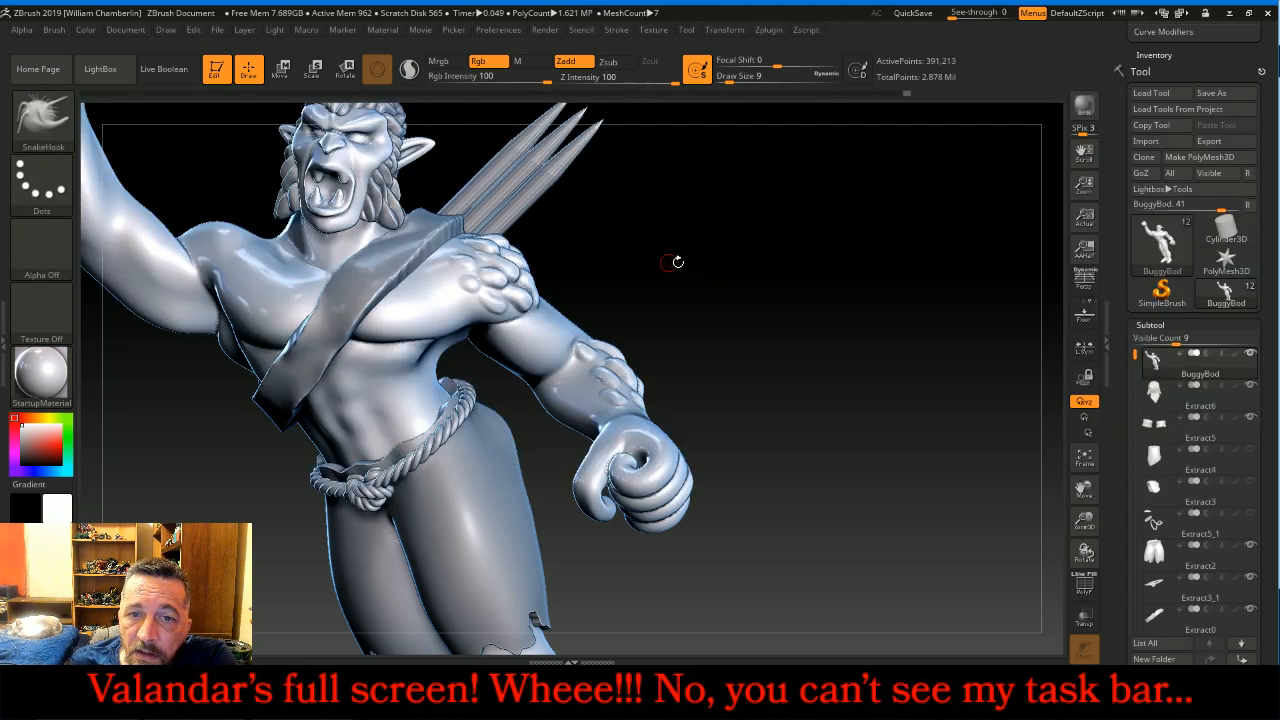
pyautogui.moveTo(701, 264); pyautogui.dragTo(707, 261)
pyautogui.moveTo(1084, 521); pyautogui.dragTo(1085, 549)
pyautogui.moveTo(1083, 490); pyautogui.dragTo(1081, 560)
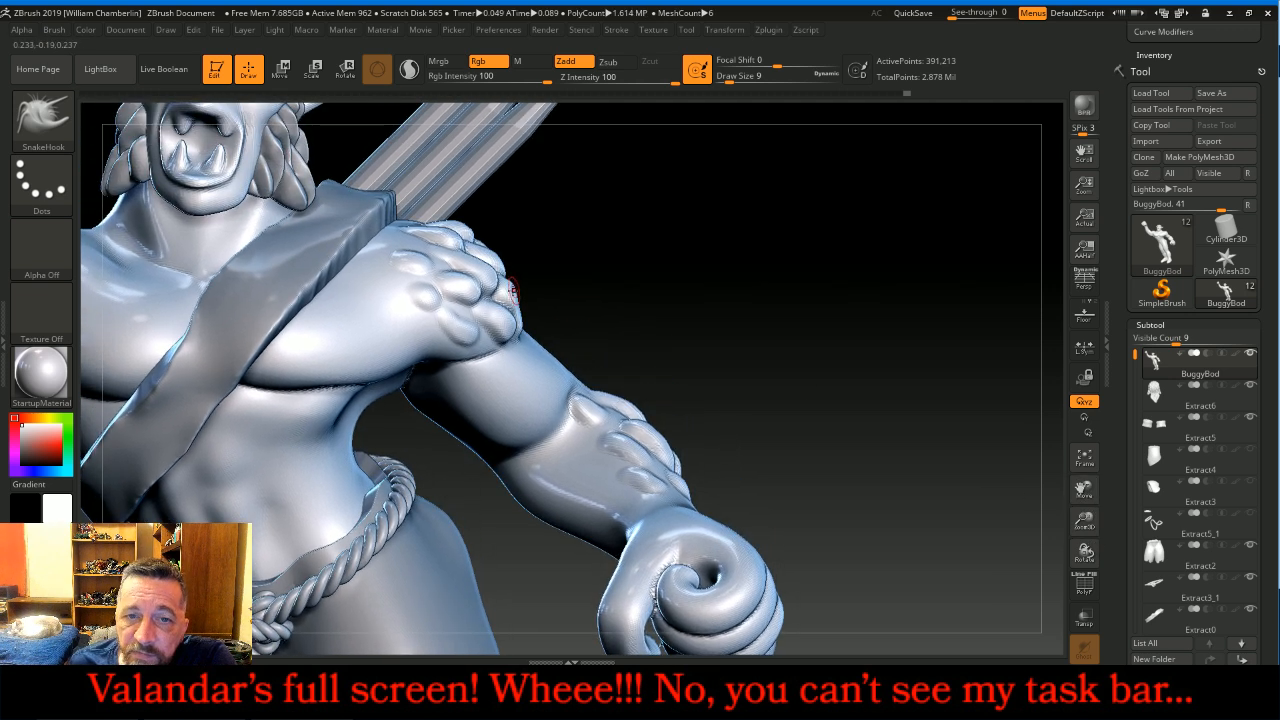
pyautogui.press(']')
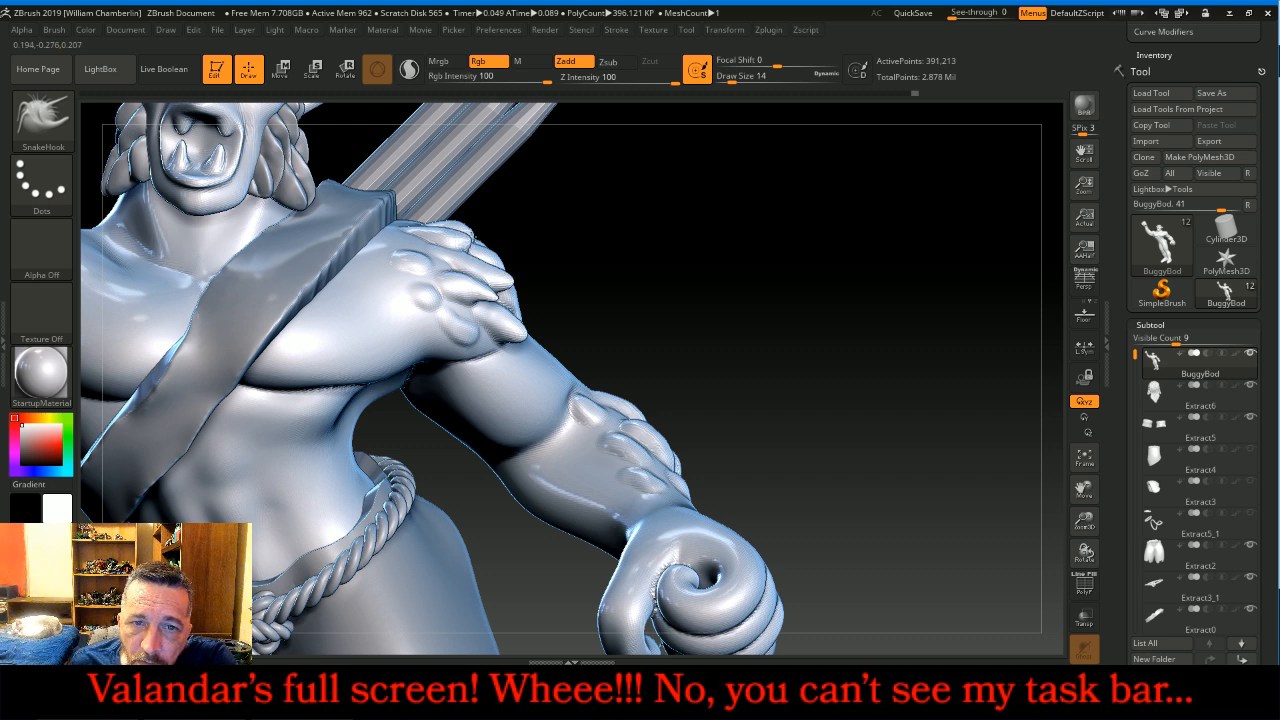
pyautogui.moveTo(575, 237)
pyautogui.mouseDown()
pyautogui.moveTo(858, 248)
pyautogui.moveTo(492, 212)
pyautogui.mouseUp()
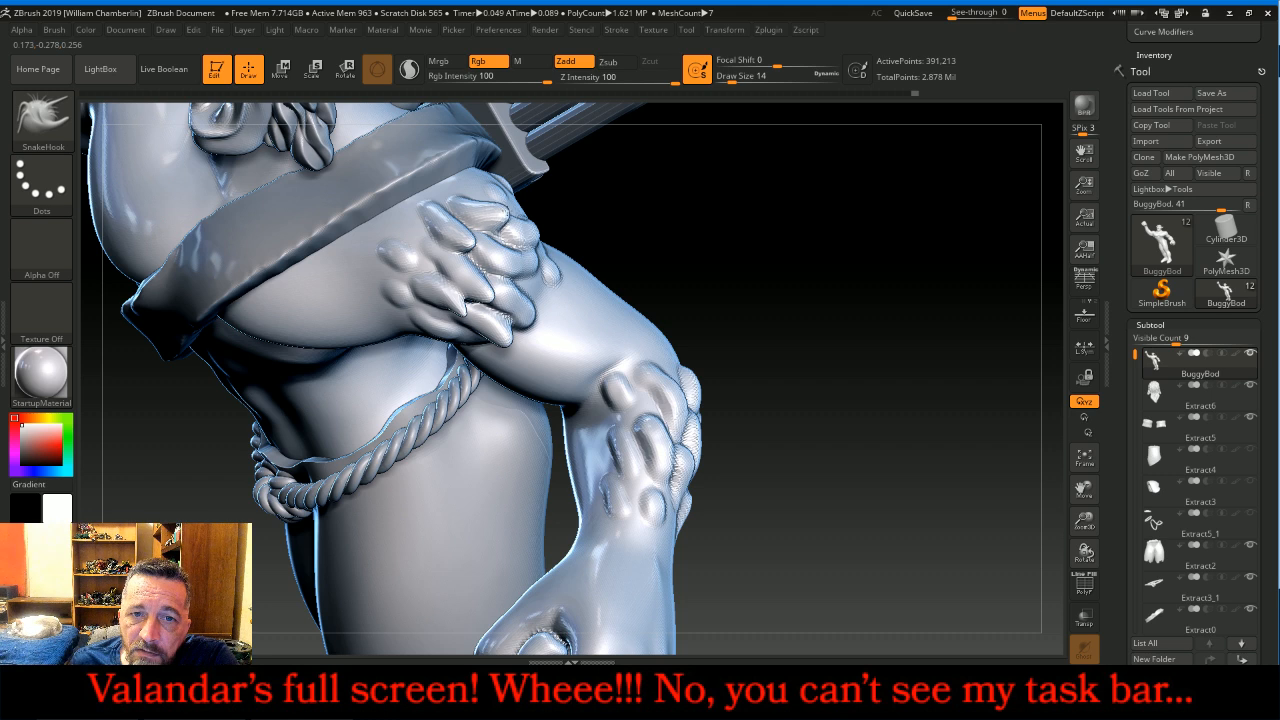
pyautogui.moveTo(727, 233); pyautogui.dragTo(560, 235)
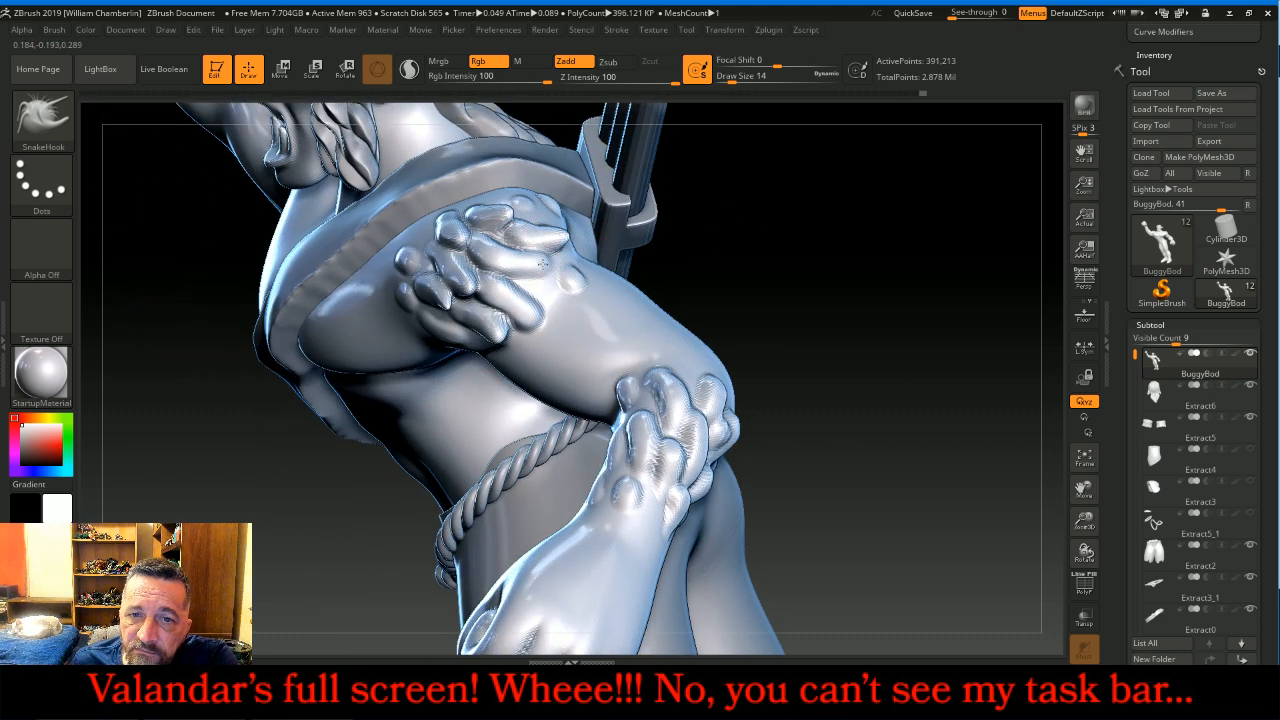
pyautogui.moveTo(685, 250); pyautogui.dragTo(797, 254)
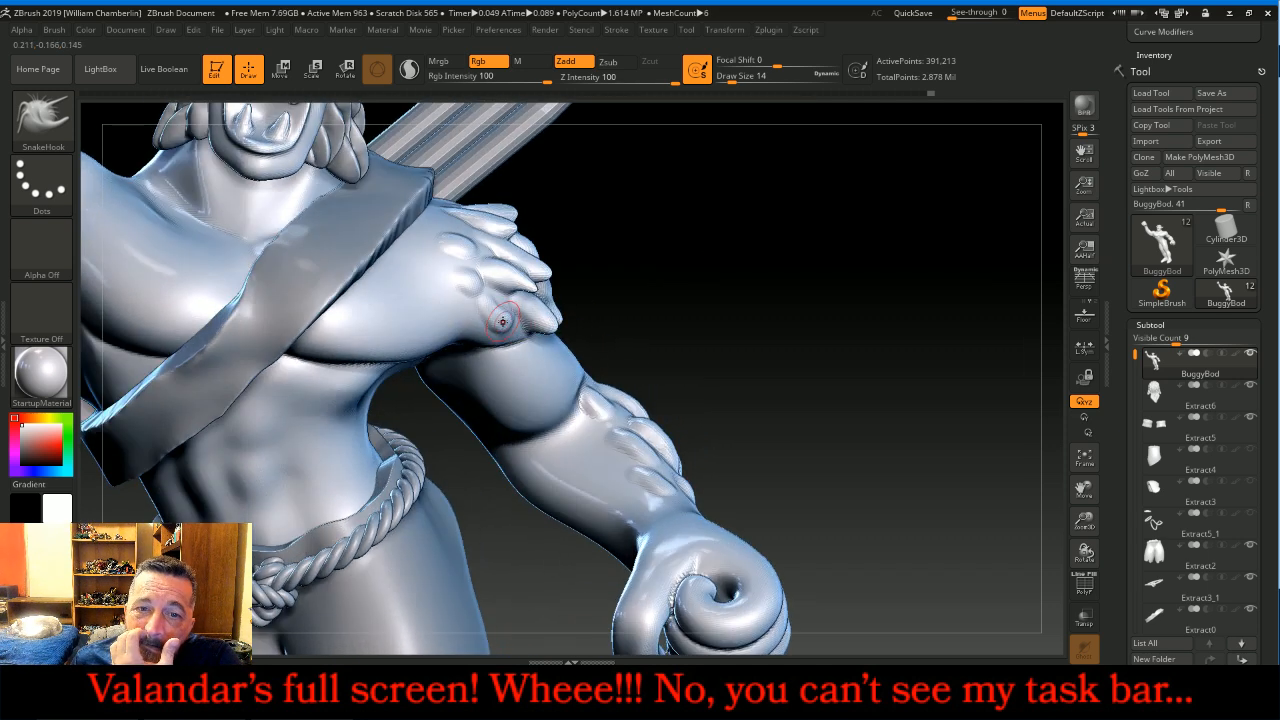
pyautogui.moveTo(751, 280)
pyautogui.mouseDown()
pyautogui.moveTo(855, 314)
pyautogui.moveTo(852, 326)
pyautogui.moveTo(701, 355)
pyautogui.mouseUp()
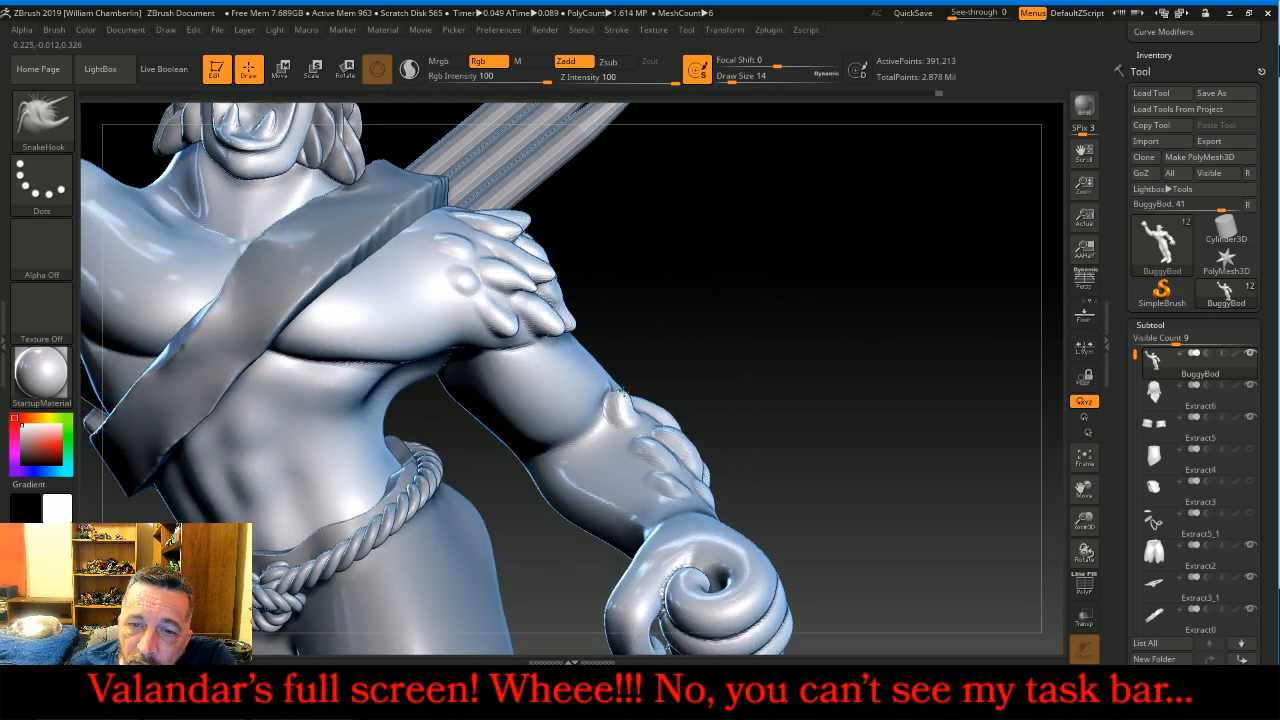
# Step: Pull the raised bumps around the lowered arm's outer forearm into pointed spikes with SnakeHook
pyautogui.moveTo(720, 343); pyautogui.dragTo(655, 390)
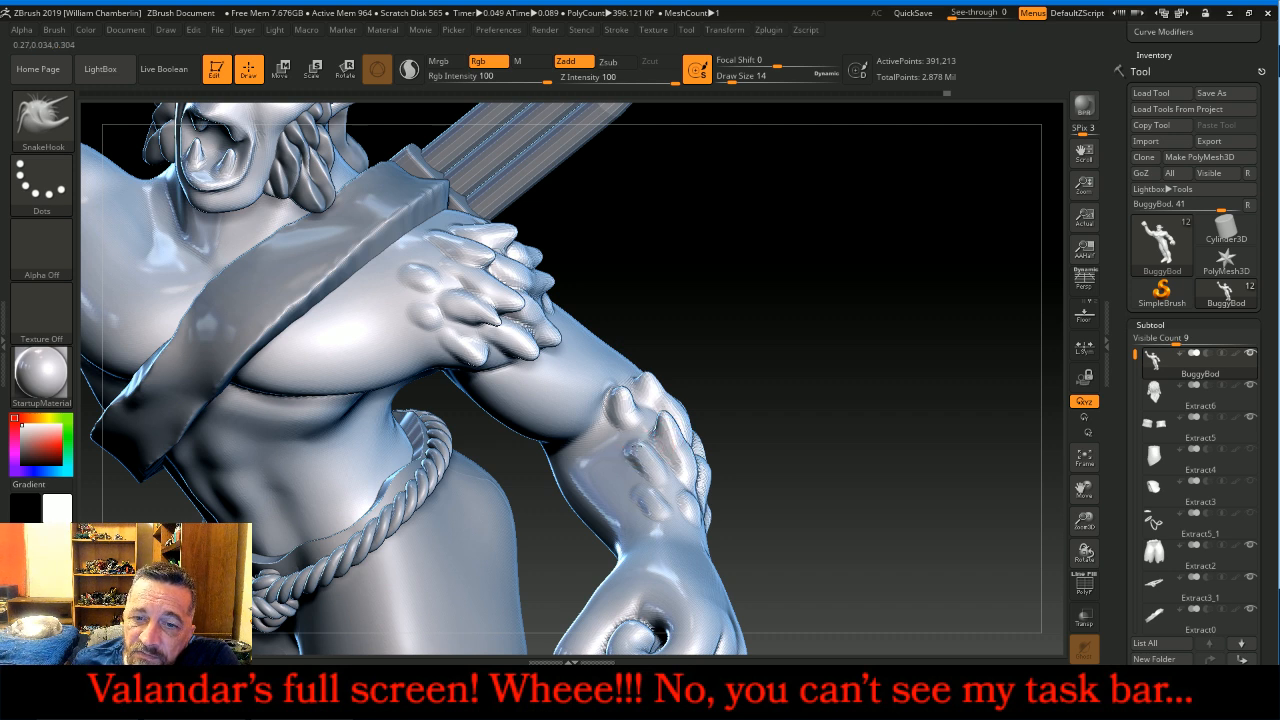
pyautogui.moveTo(805, 378); pyautogui.dragTo(734, 431)
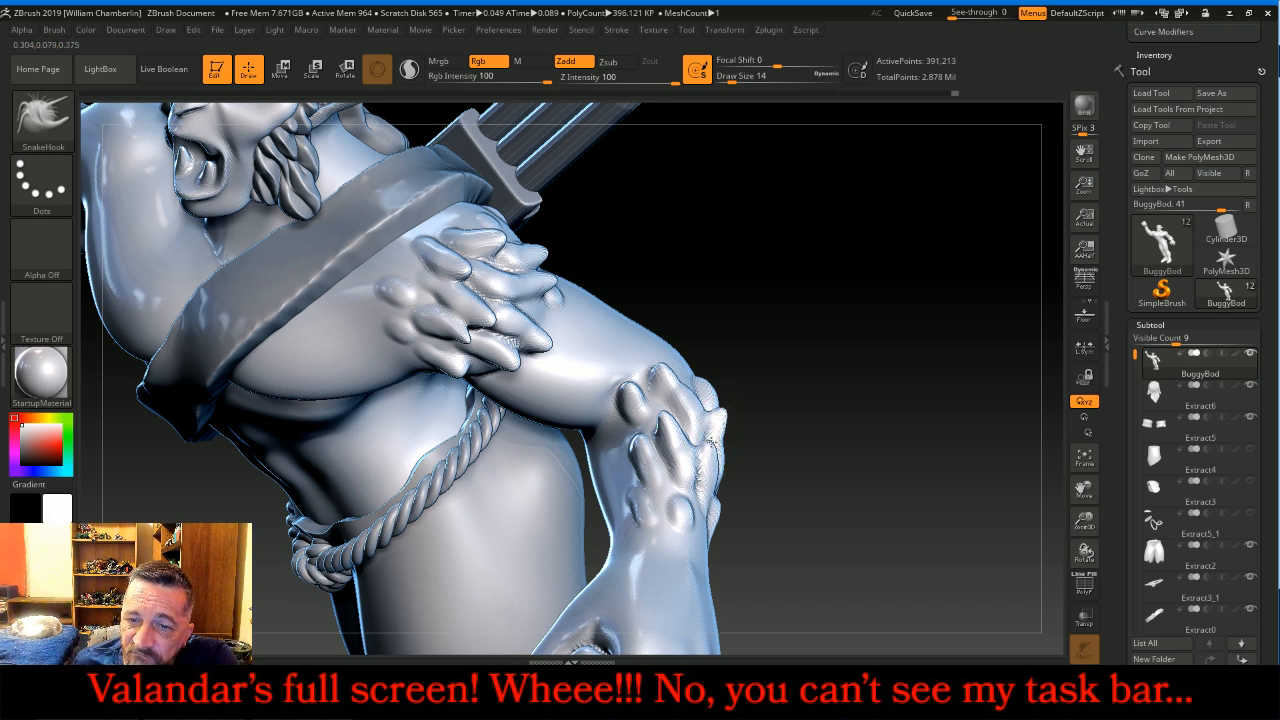
pyautogui.moveTo(745, 423); pyautogui.dragTo(786, 393)
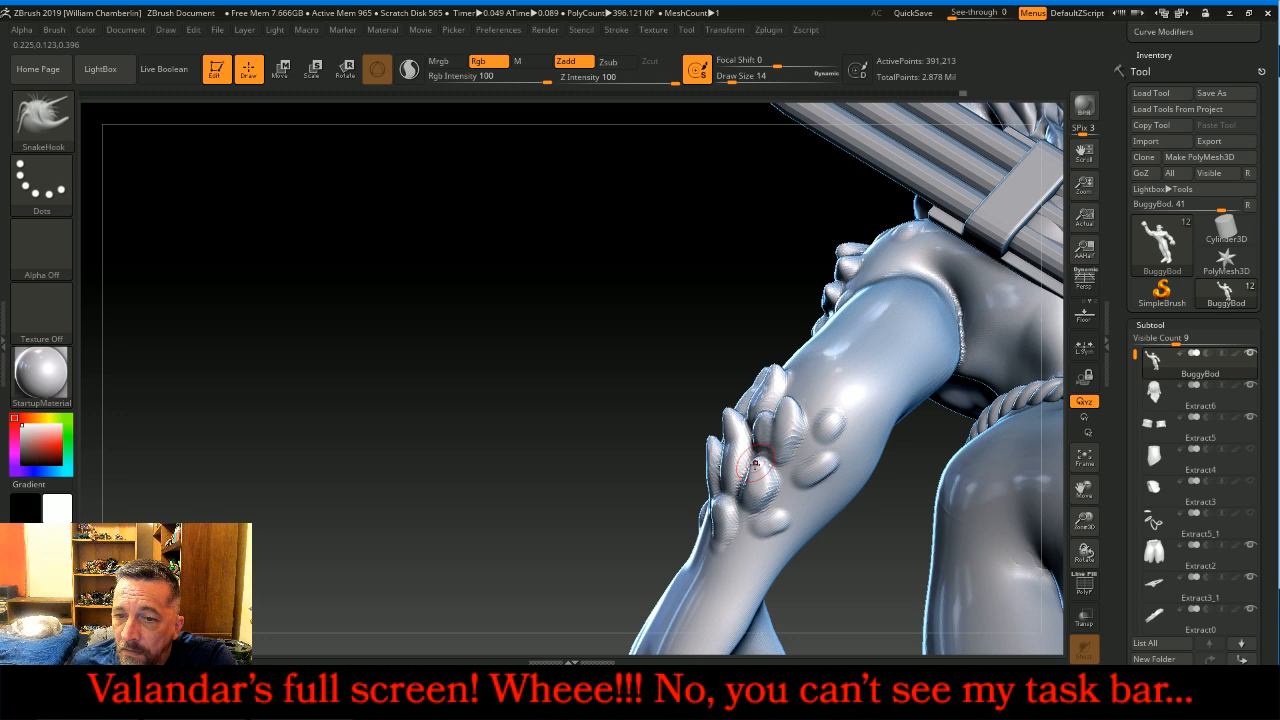
pyautogui.moveTo(618, 423); pyautogui.dragTo(835, 415)
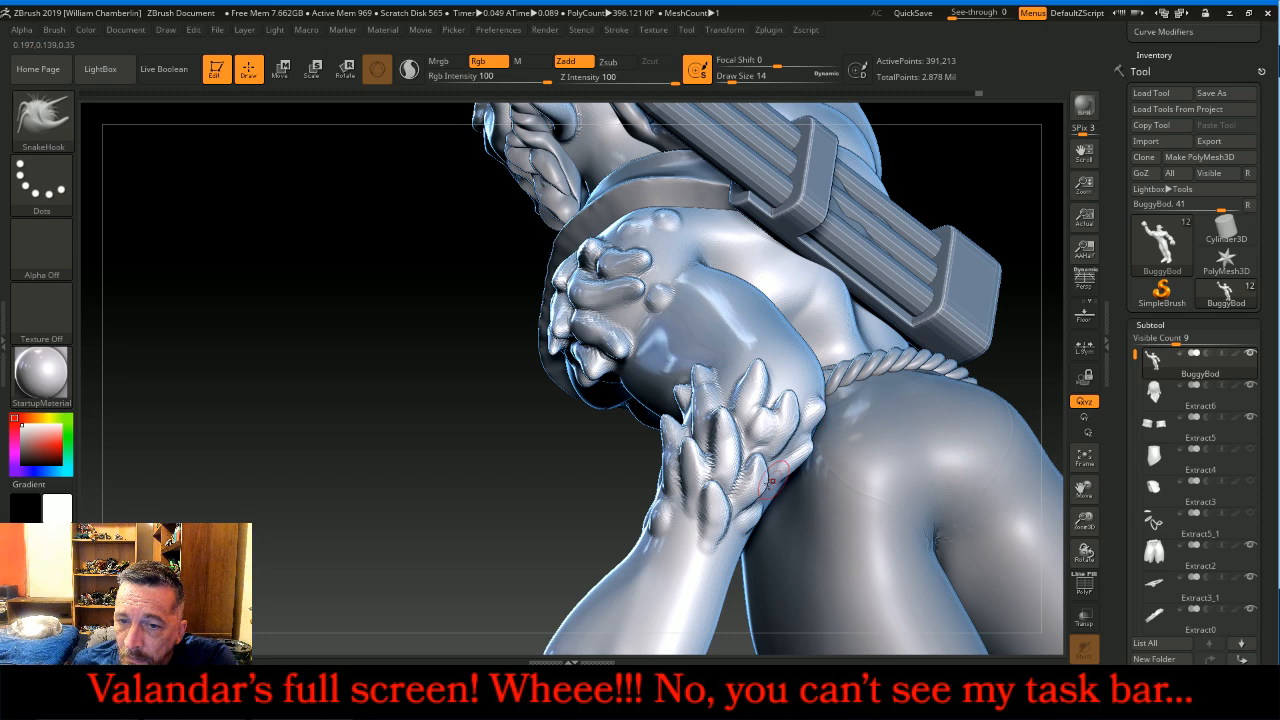
pyautogui.moveTo(643, 497); pyautogui.dragTo(700, 480)
# Step: Show the hidden Extract4, Extract3 and Extract5_1 subtools and review the whole figure
pyautogui.click(1084, 460)
pyautogui.moveTo(1004, 515); pyautogui.dragTo(959, 484)
pyautogui.click(1086, 462)
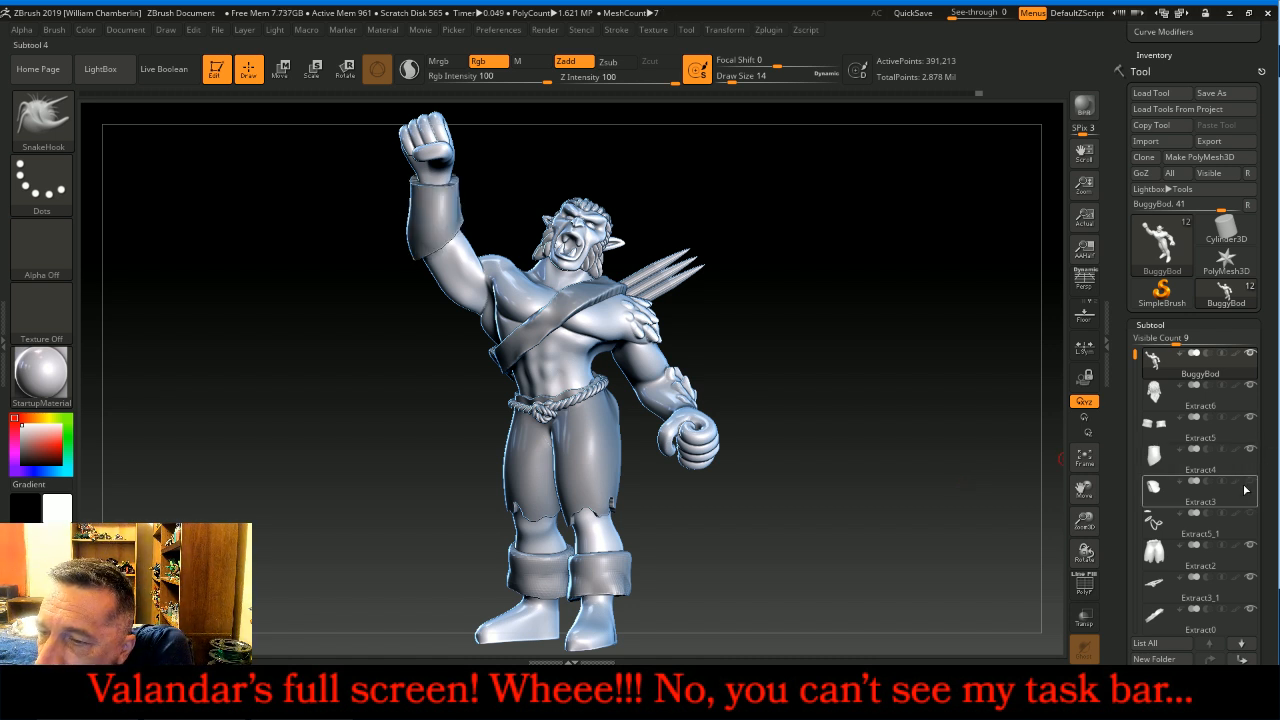
pyautogui.moveTo(1253, 505)
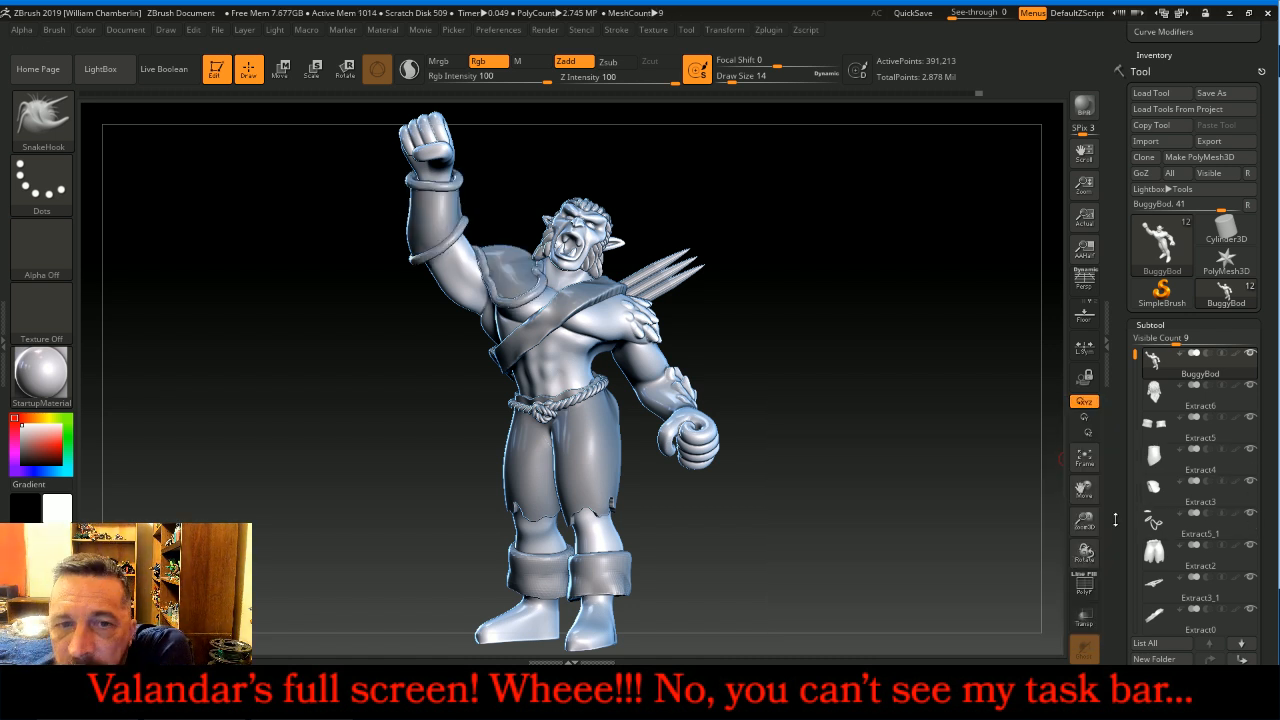
pyautogui.moveTo(1086, 530); pyautogui.dragTo(1085, 514)
pyautogui.moveTo(915, 455); pyautogui.dragTo(943, 449)
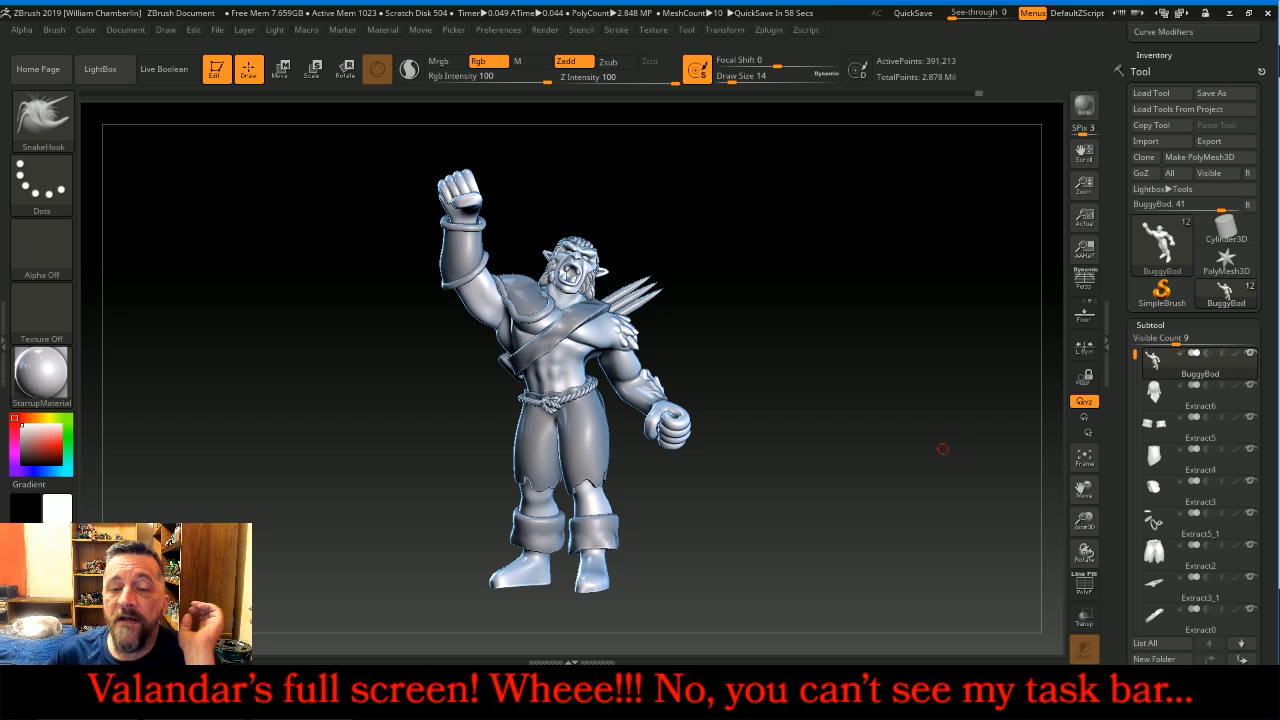
pyautogui.moveTo(907, 421); pyautogui.dragTo(912, 410)
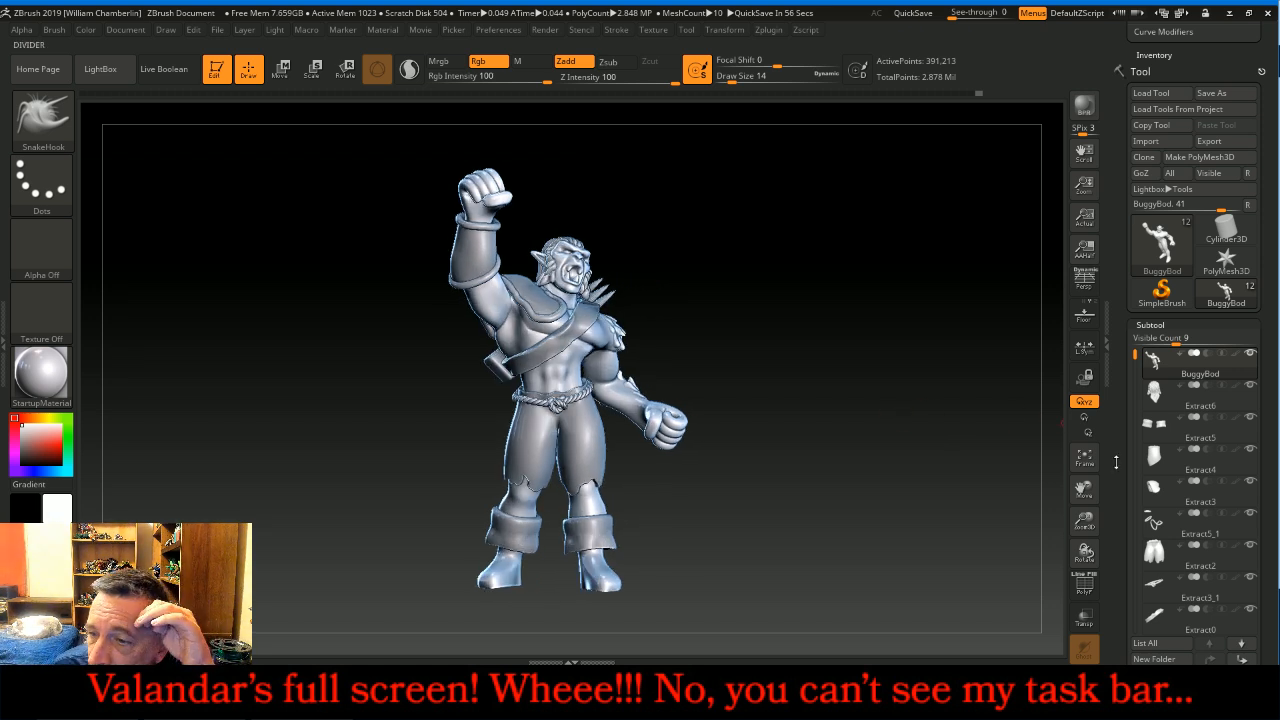
# Step: Select the trousers subtool Extract2 and smooth its front and back surfaces with the Smooth brush at Z Intensity 100
pyautogui.click(1158, 547)
pyautogui.moveTo(1084, 521); pyautogui.dragTo(1085, 690)
pyautogui.moveTo(1084, 489); pyautogui.dragTo(1084, 276)
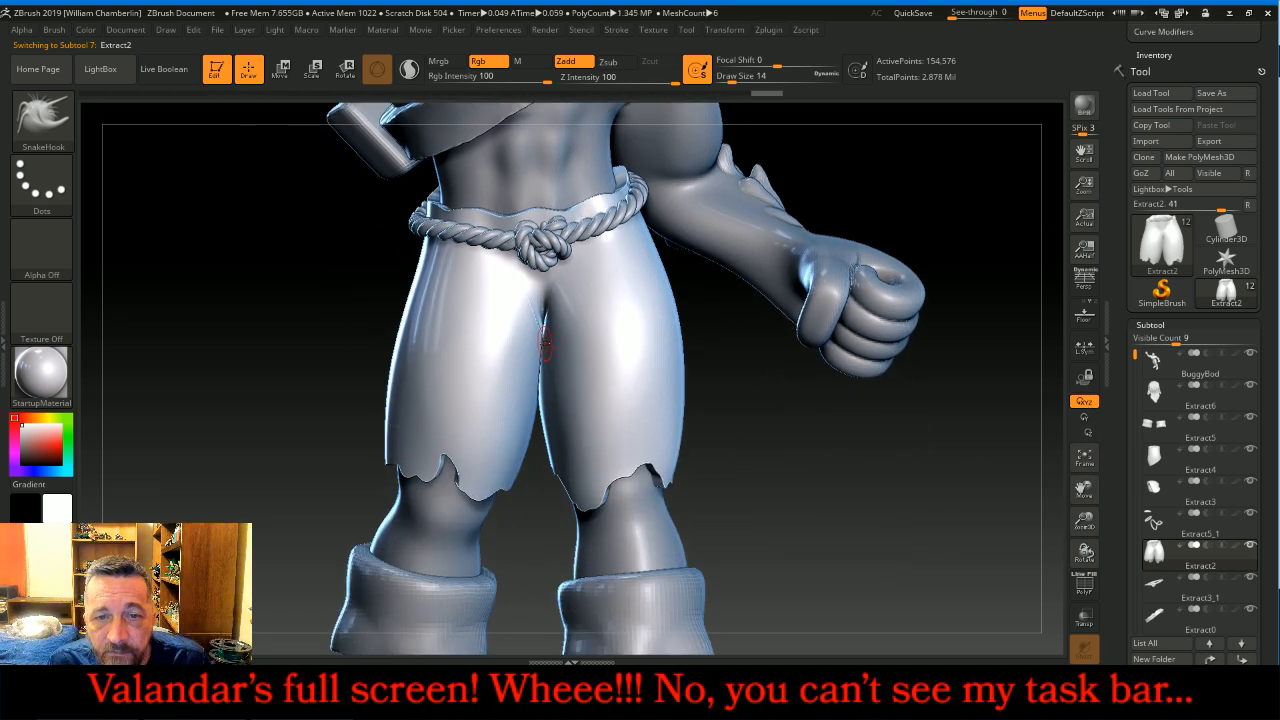
pyautogui.press('shift')
pyautogui.moveTo(596, 80); pyautogui.dragTo(687, 83)
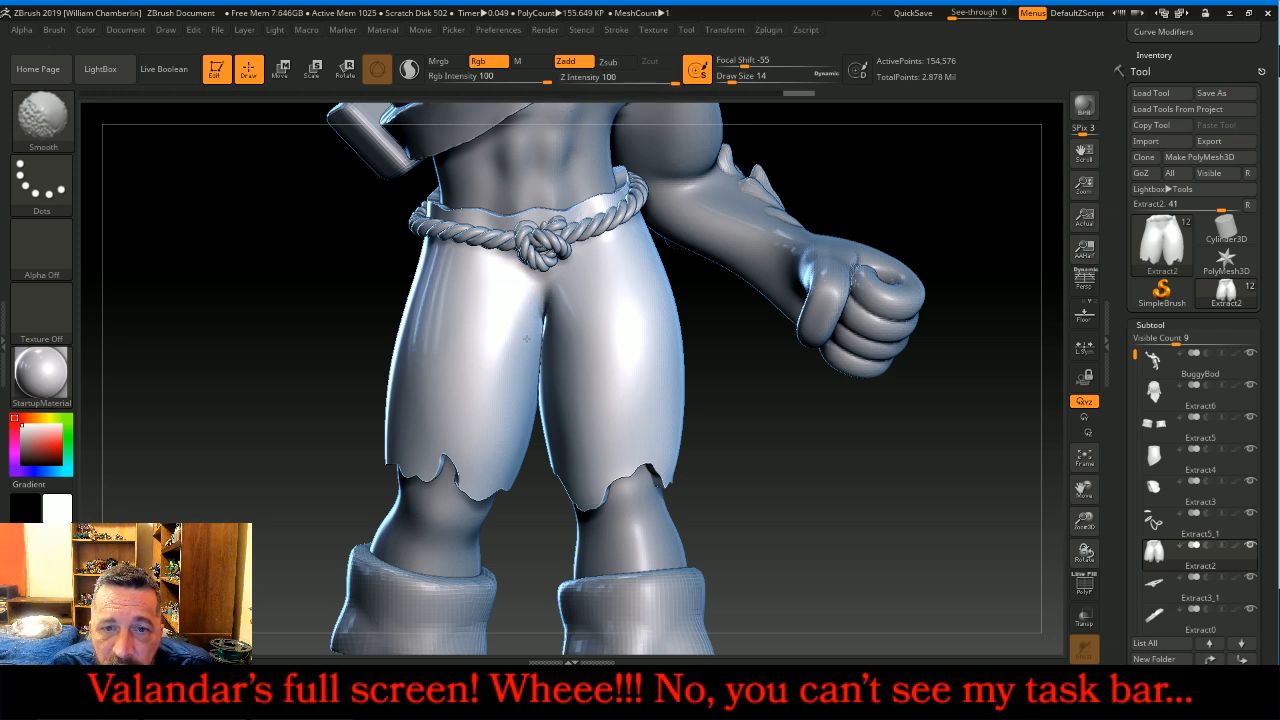
pyautogui.moveTo(839, 477)
pyautogui.mouseDown()
pyautogui.moveTo(1003, 492)
pyautogui.moveTo(699, 425)
pyautogui.mouseUp()
pyautogui.press('shift')
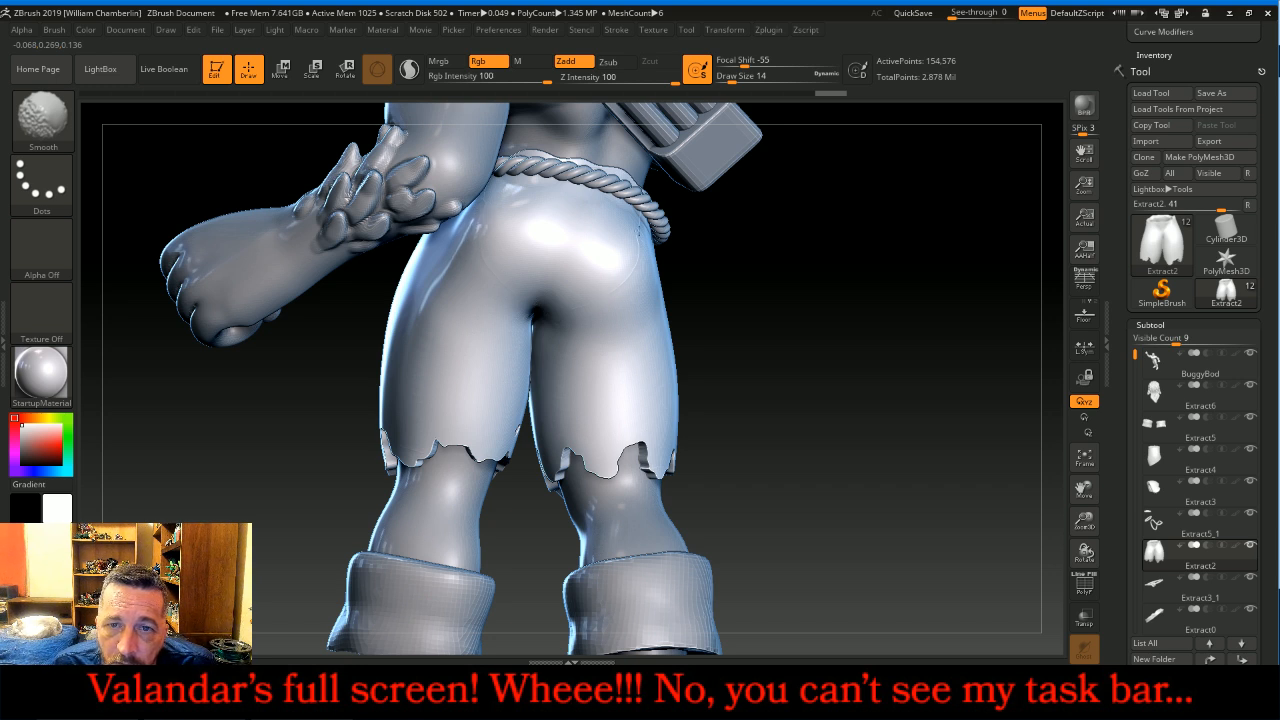
pyautogui.moveTo(872, 364)
pyautogui.mouseDown()
pyautogui.moveTo(748, 419)
pyautogui.moveTo(763, 415)
pyautogui.mouseUp()
# Step: Build up fabric folds radiating from the crotch across the front of both trouser legs with ClayBuildup at draw size 22 and Z Intensity 19
pyautogui.click(49, 132)
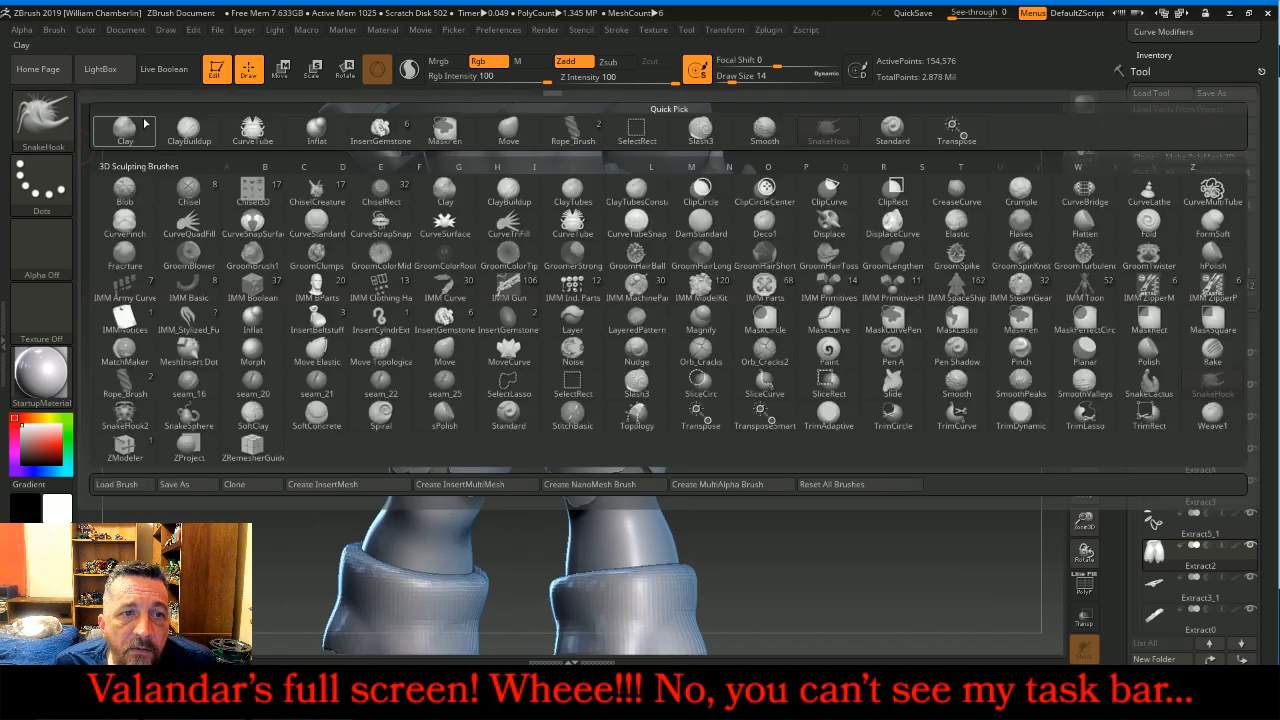
pyautogui.click(196, 132)
pyautogui.press(']')
pyautogui.moveTo(628, 82)
pyautogui.mouseDown()
pyautogui.moveTo(602, 82)
pyautogui.moveTo(614, 82)
pyautogui.mouseUp()
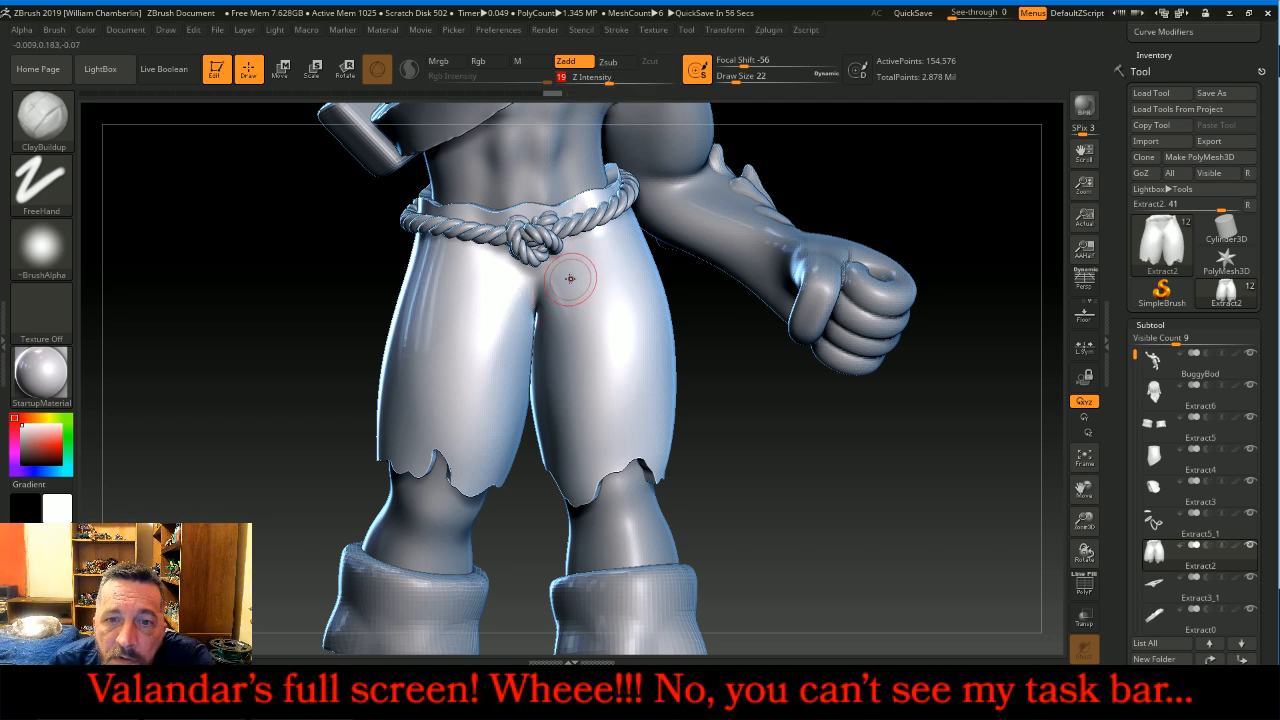
pyautogui.moveTo(548, 281)
pyautogui.mouseDown()
pyautogui.moveTo(576, 237)
pyautogui.moveTo(607, 248)
pyautogui.mouseUp()
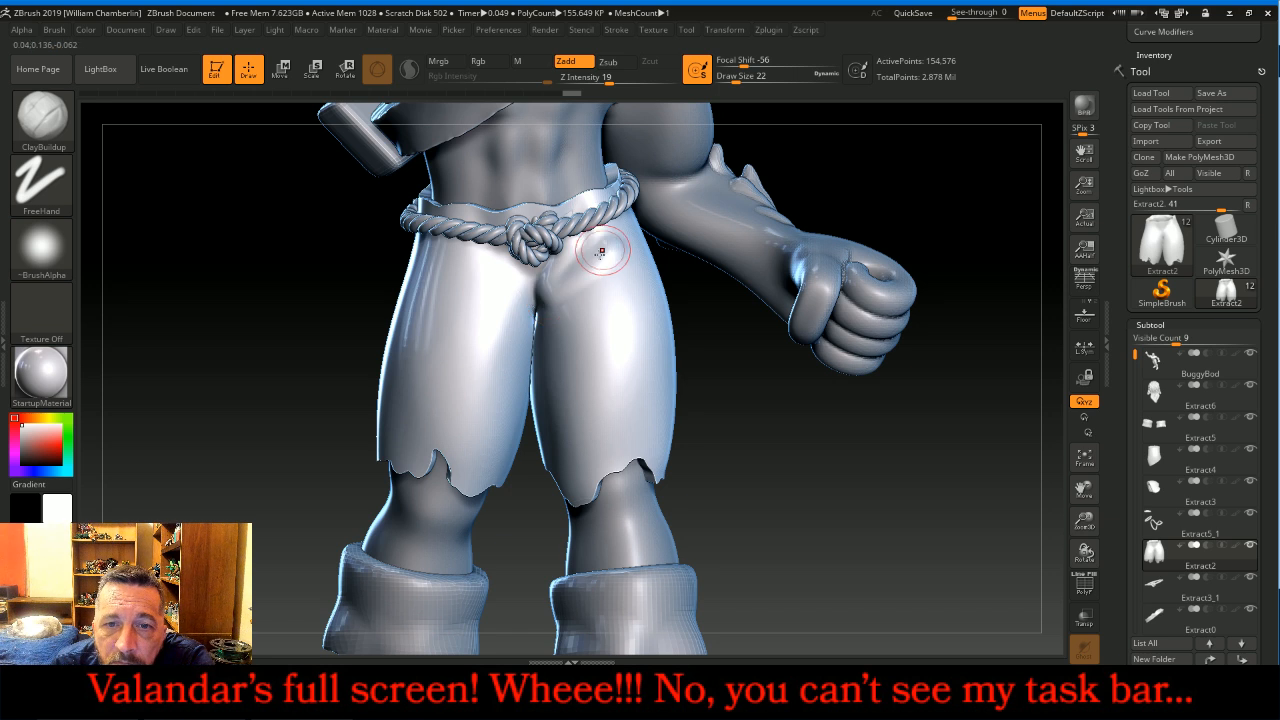
pyautogui.moveTo(572, 302)
pyautogui.mouseDown()
pyautogui.moveTo(640, 305)
pyautogui.moveTo(655, 346)
pyautogui.mouseUp()
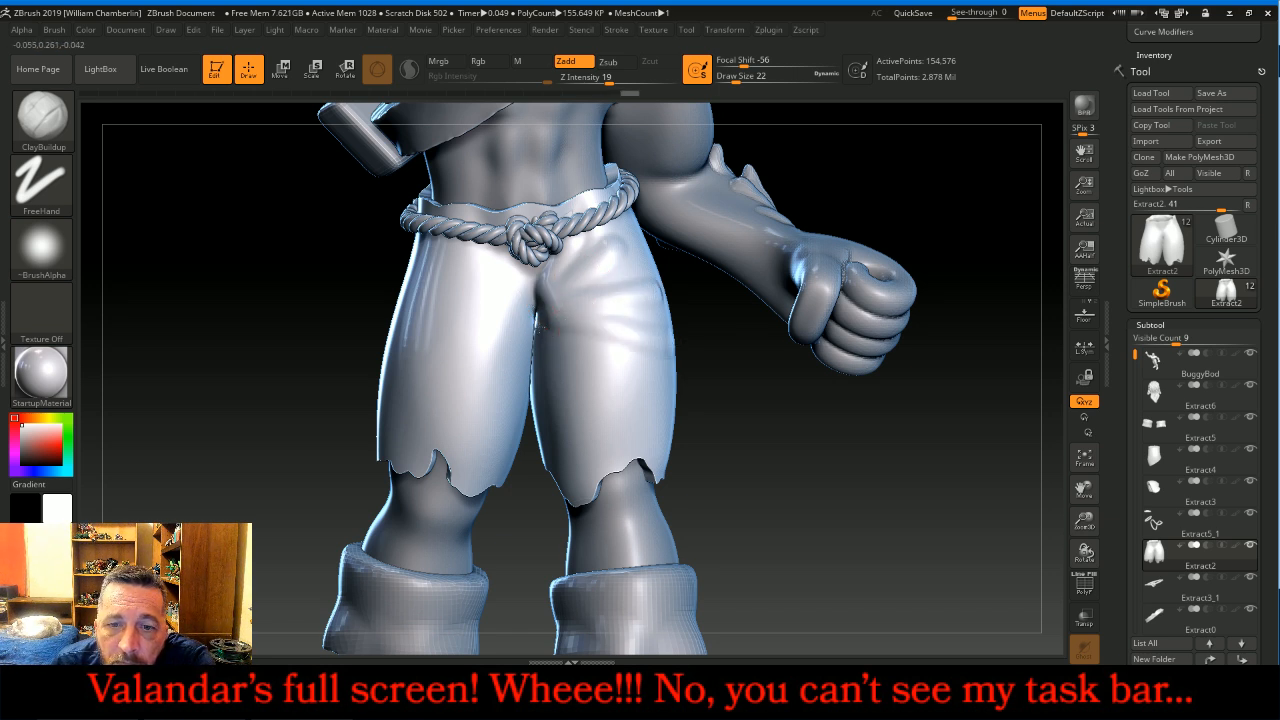
pyautogui.moveTo(548, 342); pyautogui.dragTo(649, 405)
pyautogui.moveTo(561, 370)
pyautogui.mouseDown()
pyautogui.moveTo(643, 467)
pyautogui.moveTo(596, 456)
pyautogui.moveTo(606, 468)
pyautogui.mouseUp()
pyautogui.moveTo(528, 288)
pyautogui.mouseDown()
pyautogui.moveTo(514, 264)
pyautogui.moveTo(520, 280)
pyautogui.moveTo(447, 262)
pyautogui.moveTo(422, 286)
pyautogui.moveTo(401, 363)
pyautogui.mouseUp()
pyautogui.moveTo(530, 313); pyautogui.dragTo(410, 435)
pyautogui.moveTo(537, 343); pyautogui.dragTo(463, 492)
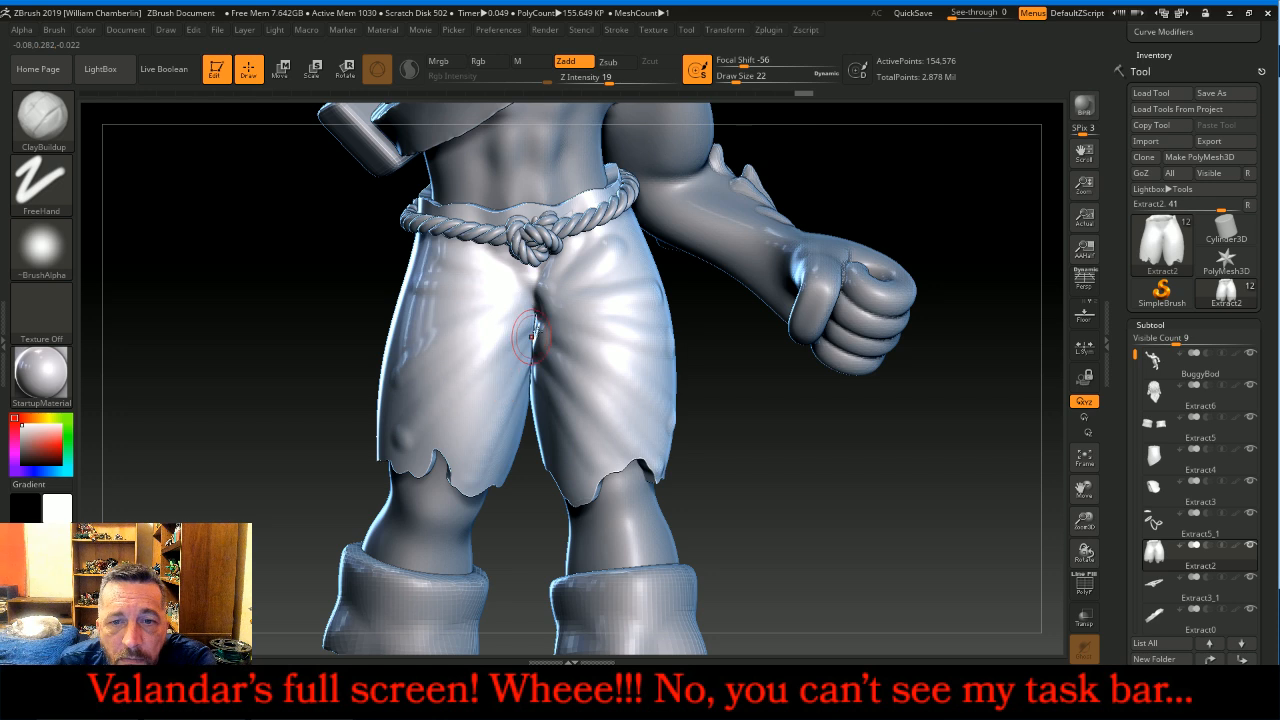
# Step: Add ClayBuildup folds on the back of the trousers, radiating from the crotch over both legs and running below the rope belt
pyautogui.moveTo(846, 417); pyautogui.dragTo(731, 403)
pyautogui.moveTo(562, 310)
pyautogui.mouseDown()
pyautogui.moveTo(470, 254)
pyautogui.moveTo(480, 319)
pyautogui.moveTo(523, 352)
pyautogui.moveTo(464, 400)
pyautogui.mouseUp()
pyautogui.moveTo(568, 316); pyautogui.dragTo(692, 304)
pyautogui.moveTo(566, 325)
pyautogui.mouseDown()
pyautogui.moveTo(698, 356)
pyautogui.moveTo(699, 437)
pyautogui.mouseUp()
pyautogui.moveTo(564, 340)
pyautogui.mouseDown()
pyautogui.moveTo(597, 432)
pyautogui.moveTo(529, 397)
pyautogui.mouseUp()
pyautogui.moveTo(452, 282); pyautogui.dragTo(546, 308)
pyautogui.moveTo(530, 197); pyautogui.dragTo(655, 217)
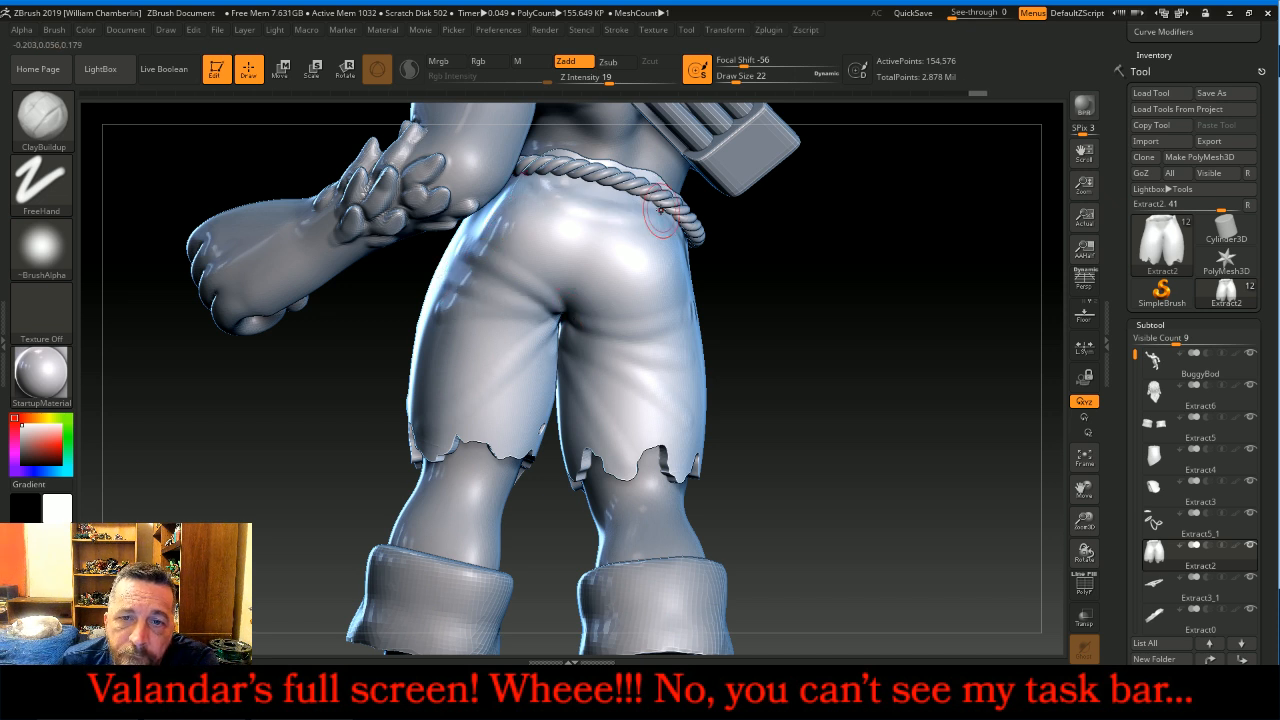
pyautogui.moveTo(512, 203); pyautogui.dragTo(640, 248)
pyautogui.moveTo(822, 323)
pyautogui.mouseDown()
pyautogui.moveTo(656, 264)
pyautogui.moveTo(681, 244)
pyautogui.moveTo(606, 272)
pyautogui.mouseUp()
pyautogui.moveTo(883, 431)
pyautogui.mouseDown()
pyautogui.moveTo(735, 391)
pyautogui.moveTo(757, 376)
pyautogui.mouseUp()
pyautogui.moveTo(826, 222)
pyautogui.mouseDown()
pyautogui.moveTo(744, 236)
pyautogui.moveTo(820, 231)
pyautogui.mouseUp()
pyautogui.moveTo(408, 380); pyautogui.dragTo(433, 366)
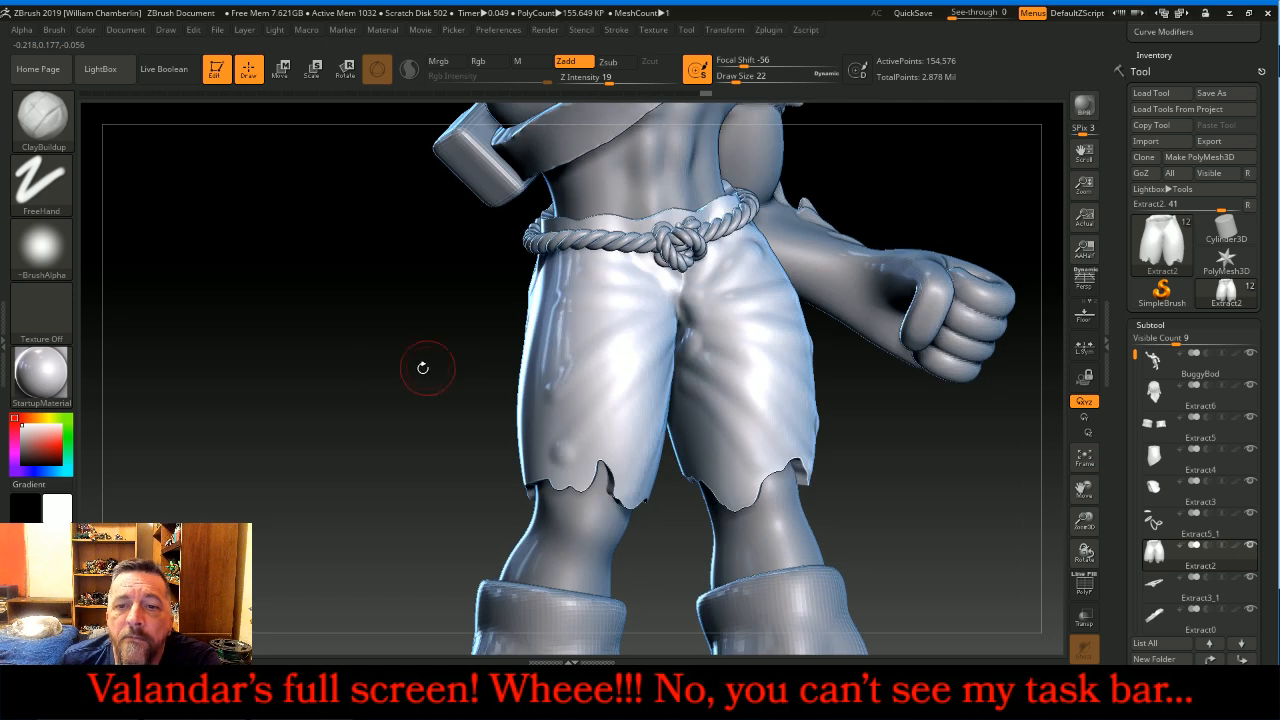
# Step: Carve creases between the front folds of the lowered-arm-side trouser leg with Slash3 in Zsub mode, draw size 10 and Z Intensity 15
pyautogui.click(42, 118)
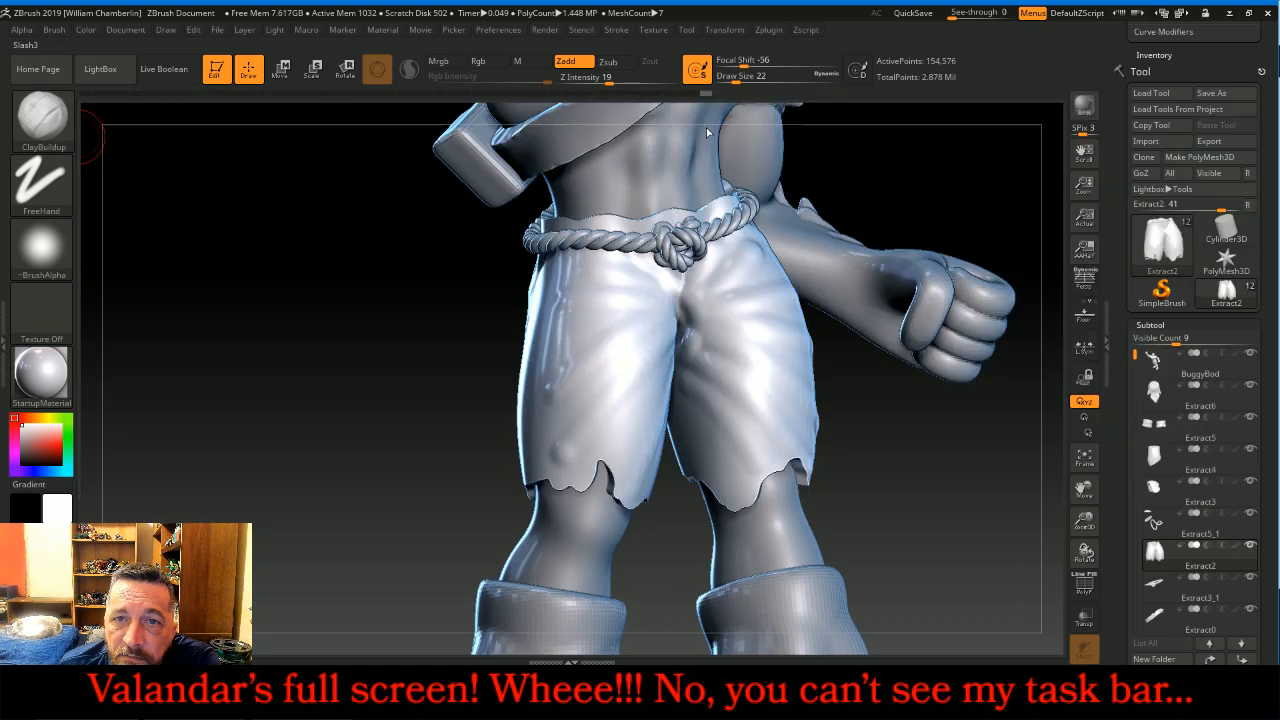
pyautogui.click(609, 62)
pyautogui.click(604, 79)
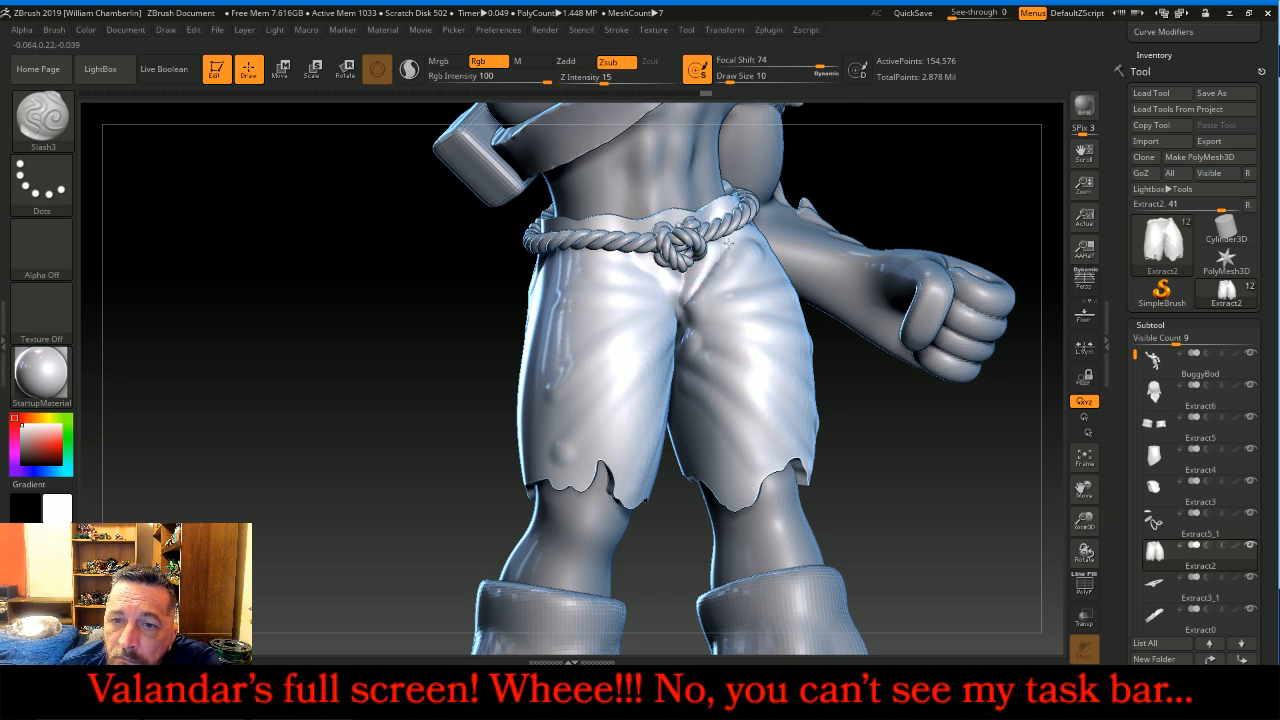
pyautogui.moveTo(912, 462); pyautogui.dragTo(862, 449)
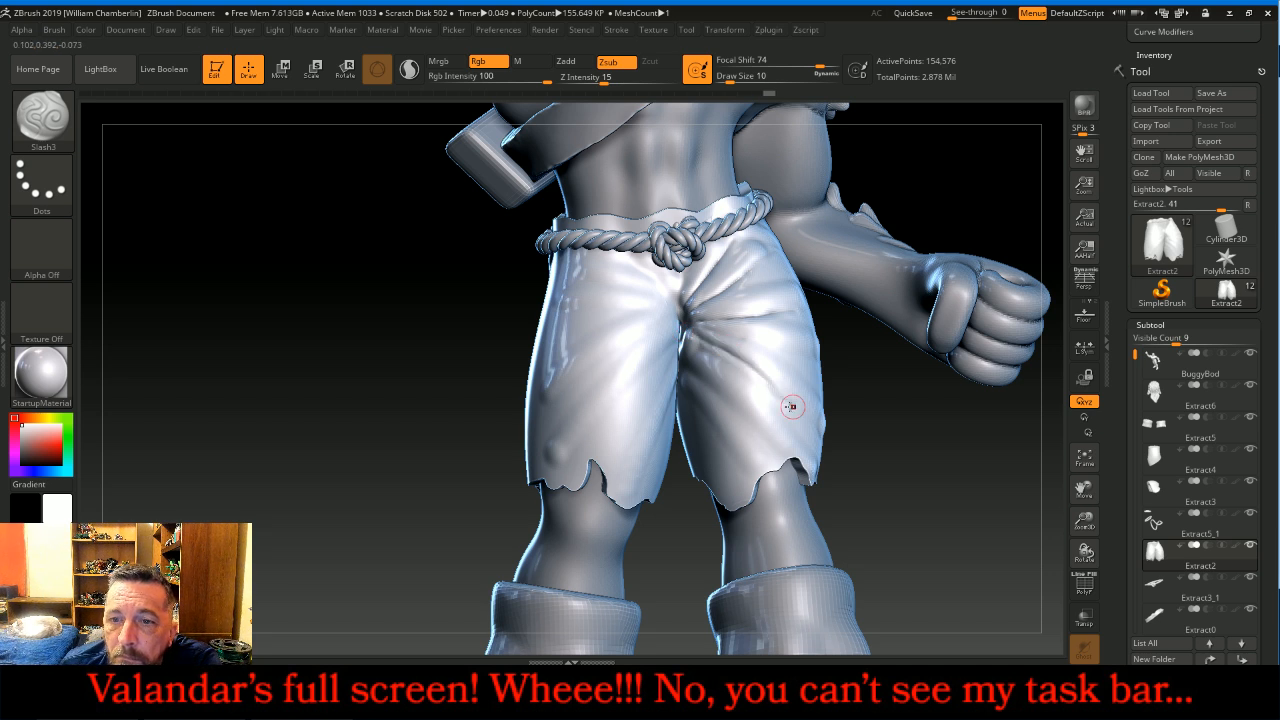
pyautogui.moveTo(739, 413); pyautogui.dragTo(768, 462)
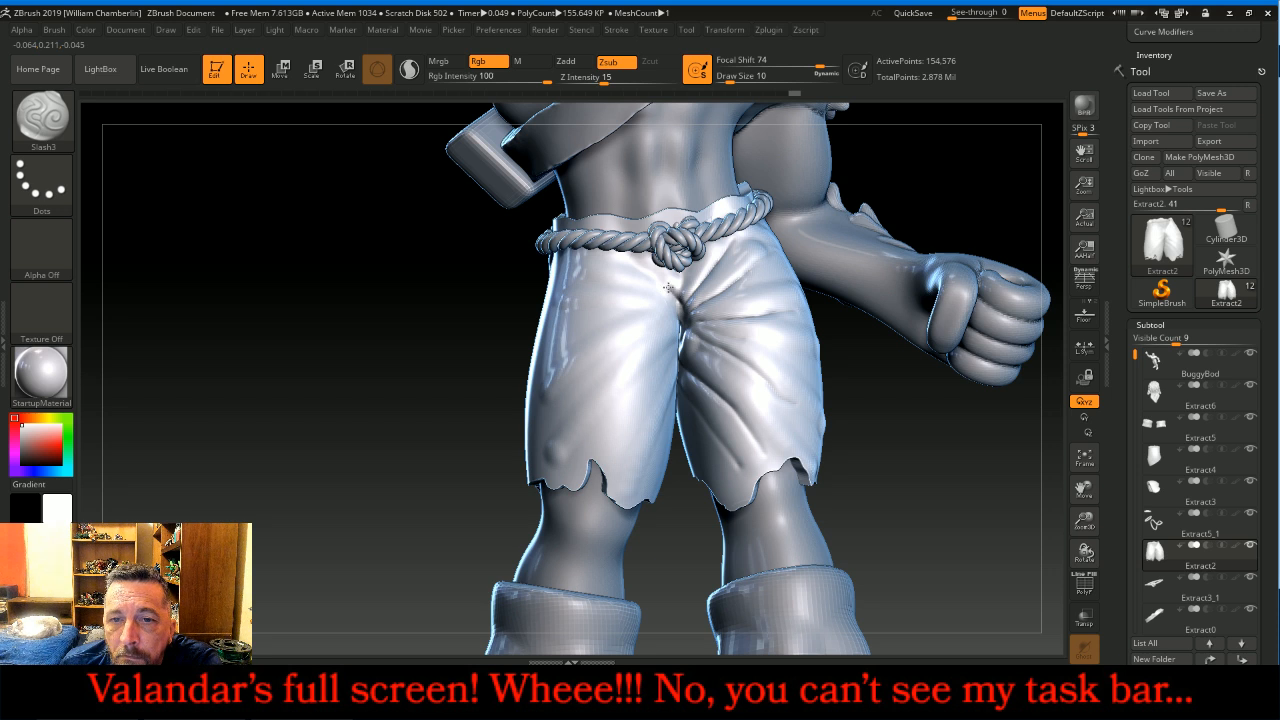
# Step: Carve creases between the front folds of the raised-arm-side trouser leg with Slash3 in Zsub mode, draw size 10 and Z Intensity 15
pyautogui.moveTo(491, 360)
pyautogui.mouseDown()
pyautogui.moveTo(655, 308)
pyautogui.moveTo(595, 291)
pyautogui.mouseUp()
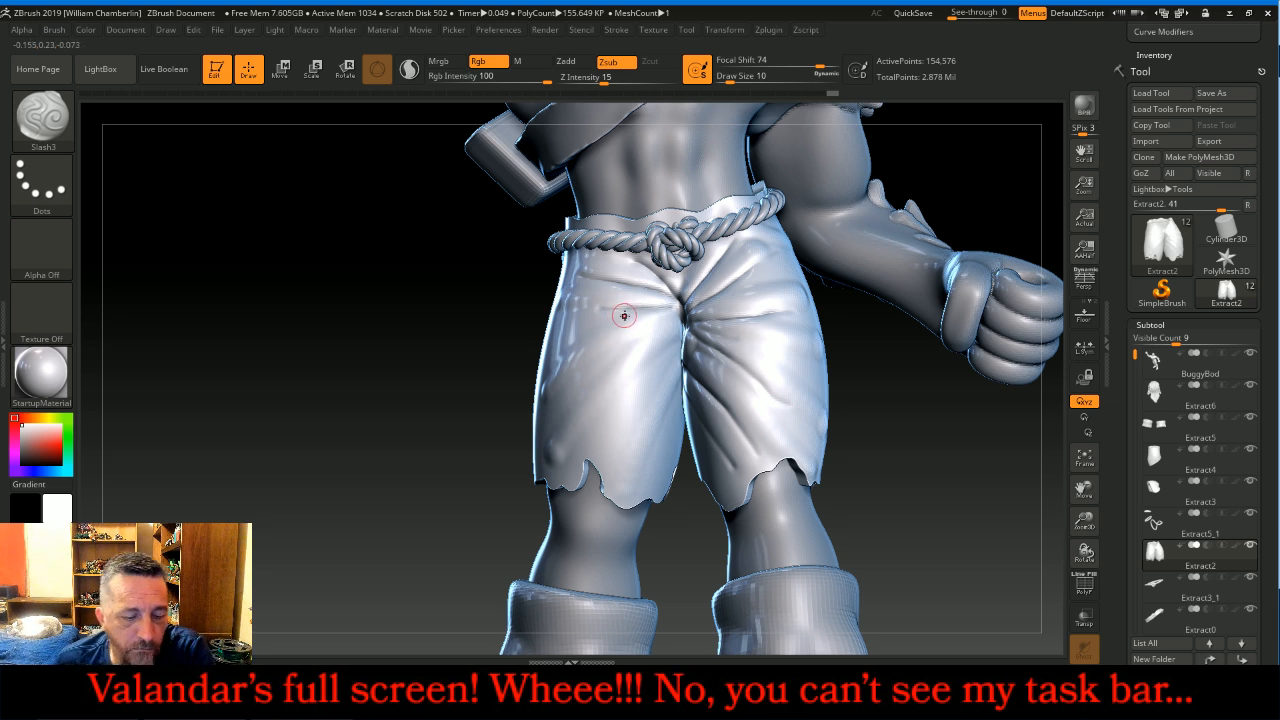
pyautogui.hotkey('ctrl', 'z')
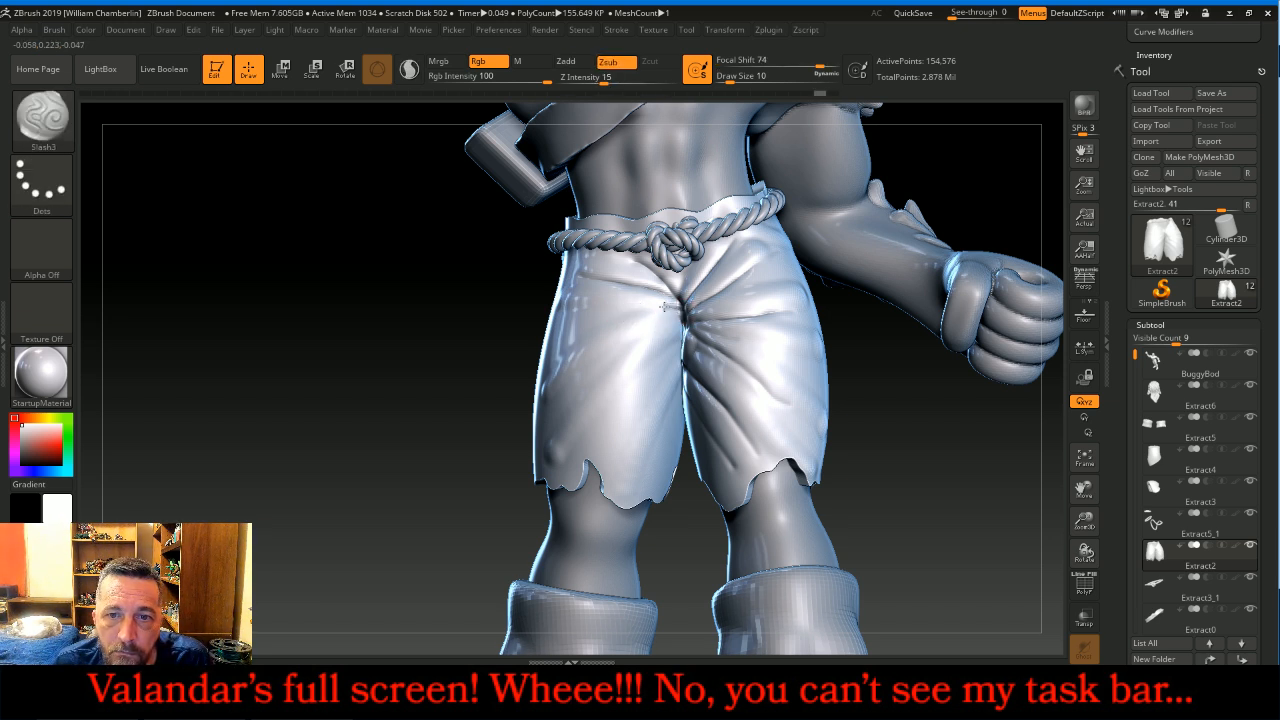
pyautogui.moveTo(633, 305); pyautogui.dragTo(611, 318)
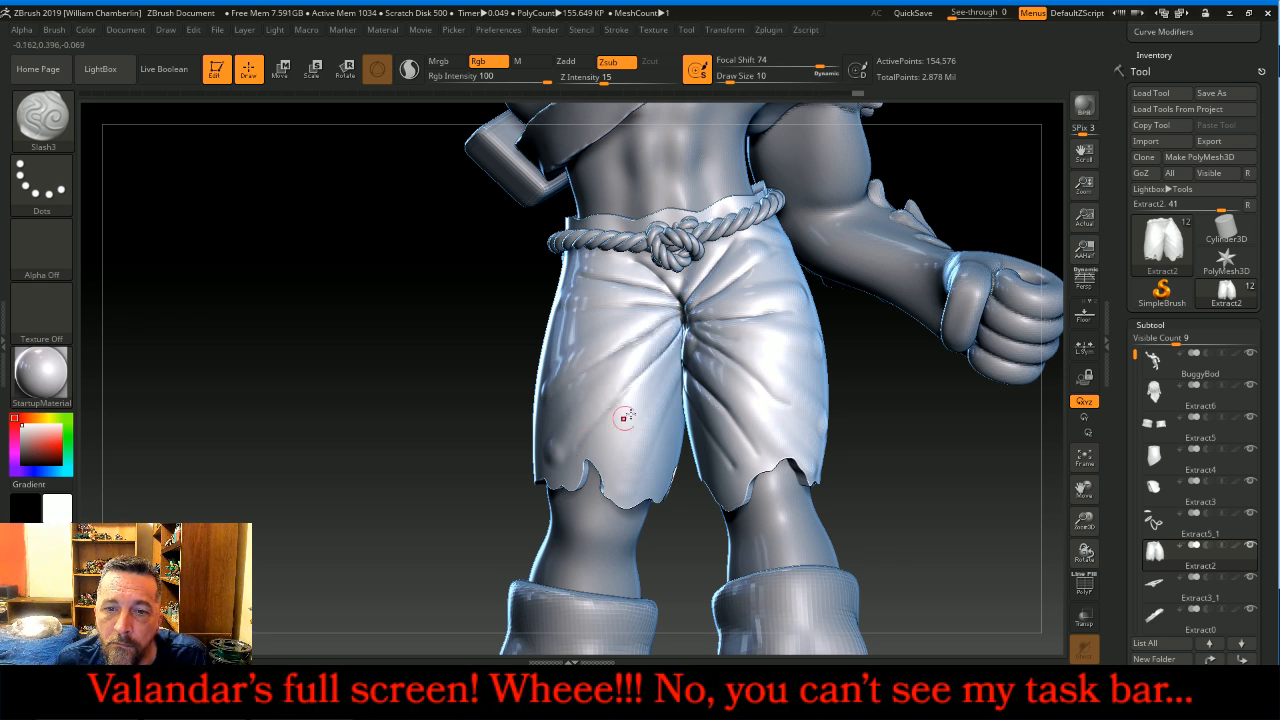
# Step: Smooth the fabric above the torn hem and along the outer side of the raised-arm-side trouser leg
pyautogui.press('shift')
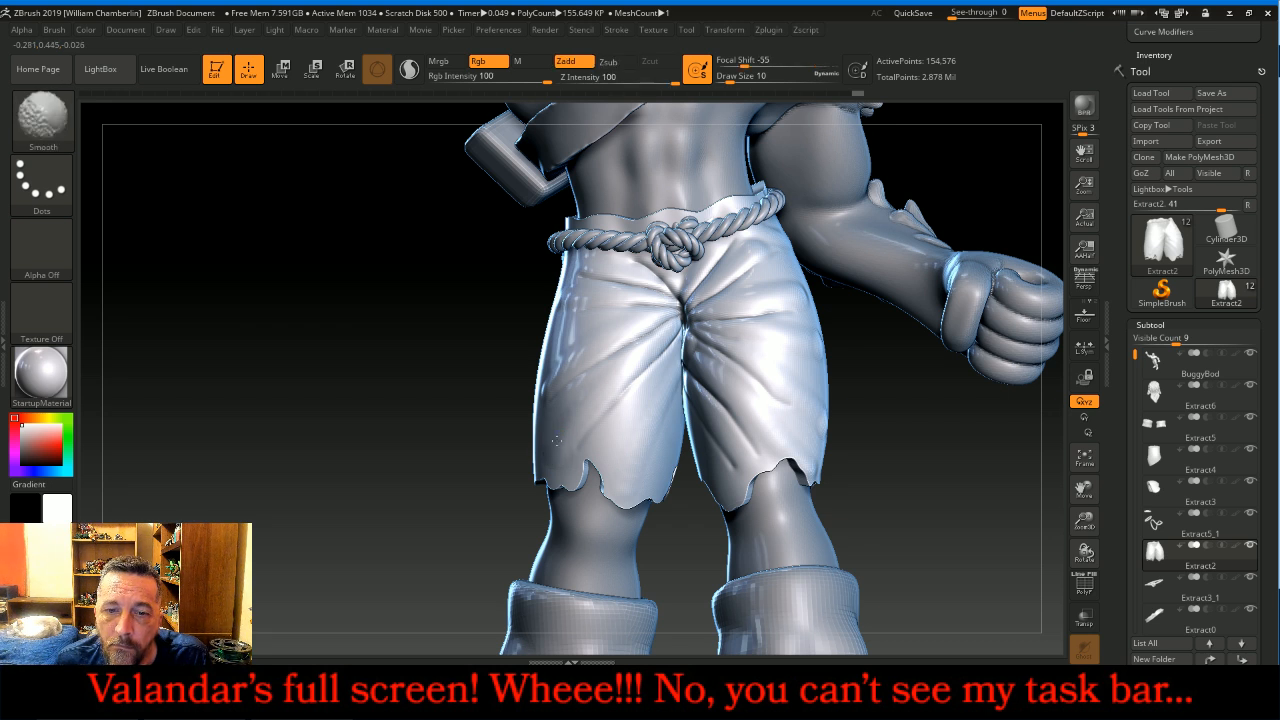
pyautogui.keyDown('shift'); pyautogui.moveTo(560, 455); pyautogui.dragTo(570, 443); pyautogui.keyUp('shift')
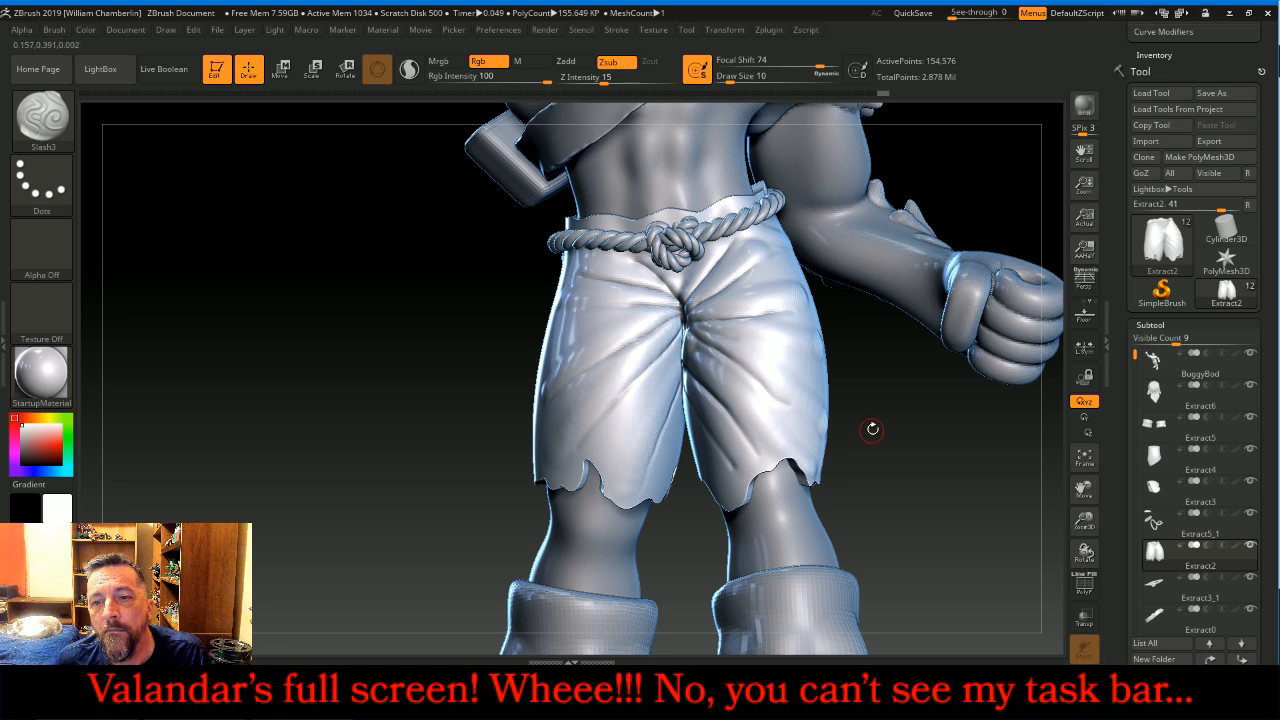
pyautogui.moveTo(898, 417); pyautogui.dragTo(651, 395)
pyautogui.press('shift')
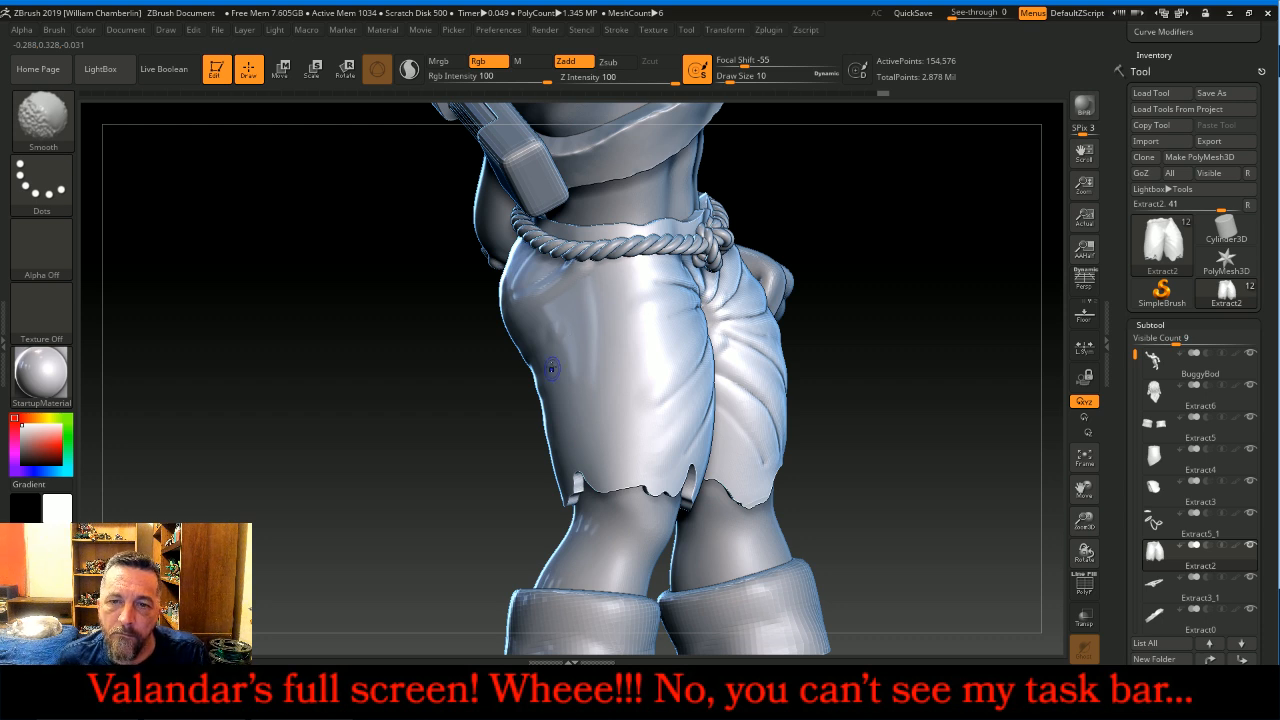
pyautogui.keyDown('shift'); pyautogui.moveTo(552, 370); pyautogui.dragTo(585, 349); pyautogui.keyUp('shift')
# Step: Carve wide creases across the seat of the trousers below the rope belt with Slash3 at draw size 30
pyautogui.moveTo(846, 331); pyautogui.dragTo(946, 253)
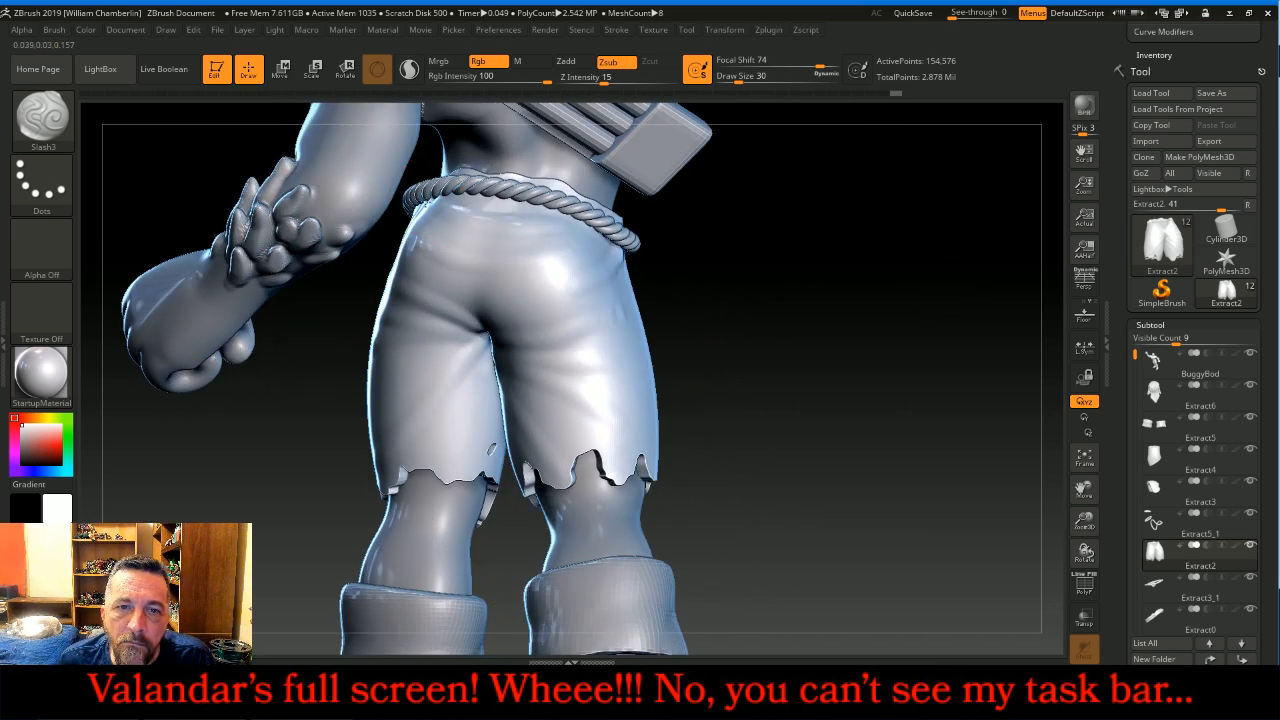
pyautogui.moveTo(464, 226); pyautogui.dragTo(560, 232)
pyautogui.moveTo(409, 243)
pyautogui.mouseDown()
pyautogui.moveTo(471, 273)
pyautogui.moveTo(568, 283)
pyautogui.mouseUp()
pyautogui.moveTo(621, 241)
pyautogui.mouseDown()
pyautogui.moveTo(555, 280)
pyautogui.moveTo(542, 320)
pyautogui.mouseUp()
# Step: Carve Slash3 creases radiating from the crotch across the back of both trouser legs and beneath the seat
pyautogui.moveTo(820, 340); pyautogui.dragTo(915, 337)
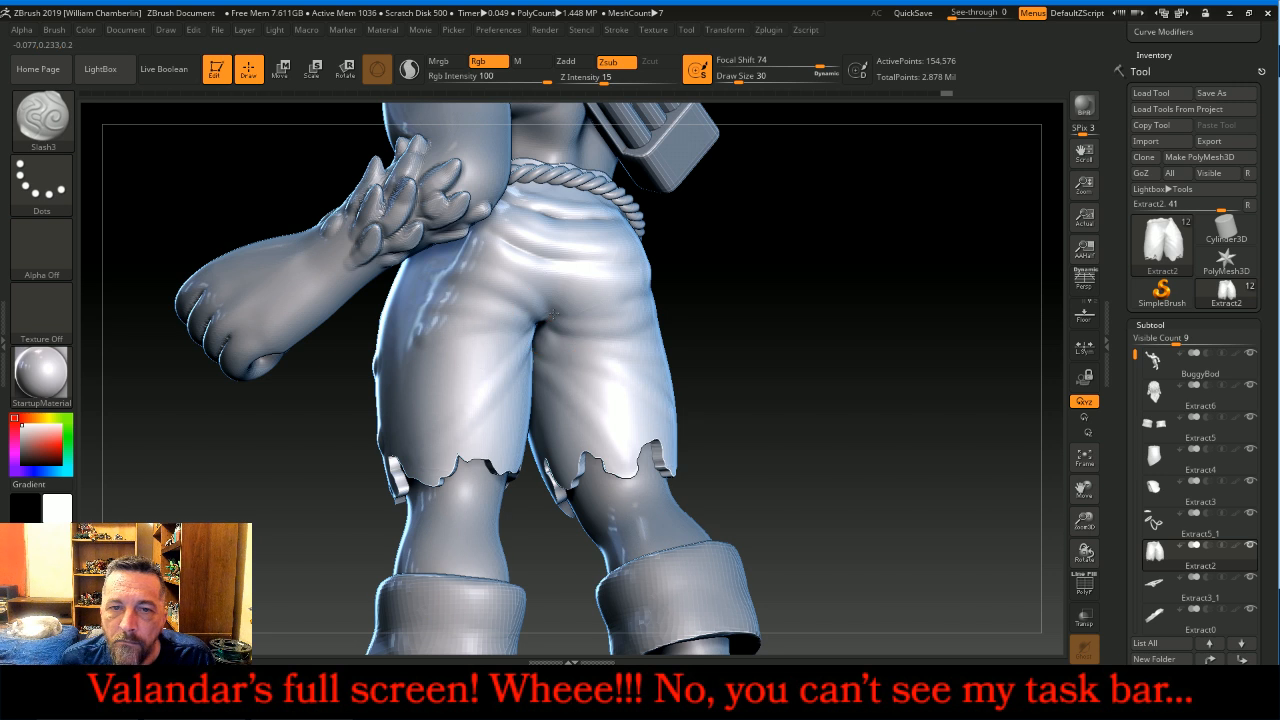
pyautogui.moveTo(487, 262); pyautogui.dragTo(548, 302)
pyautogui.moveTo(474, 290)
pyautogui.mouseDown()
pyautogui.moveTo(538, 323)
pyautogui.moveTo(441, 335)
pyautogui.mouseUp()
pyautogui.moveTo(538, 332); pyautogui.dragTo(466, 369)
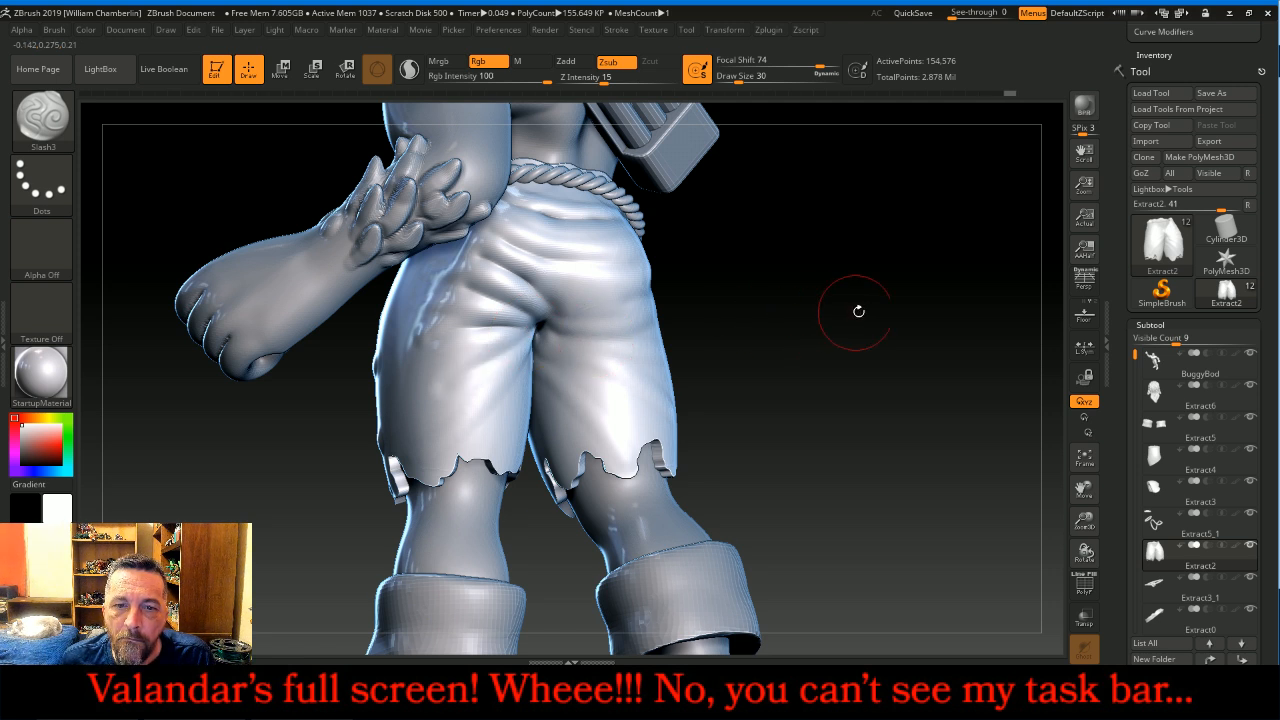
pyautogui.moveTo(843, 306); pyautogui.dragTo(844, 308)
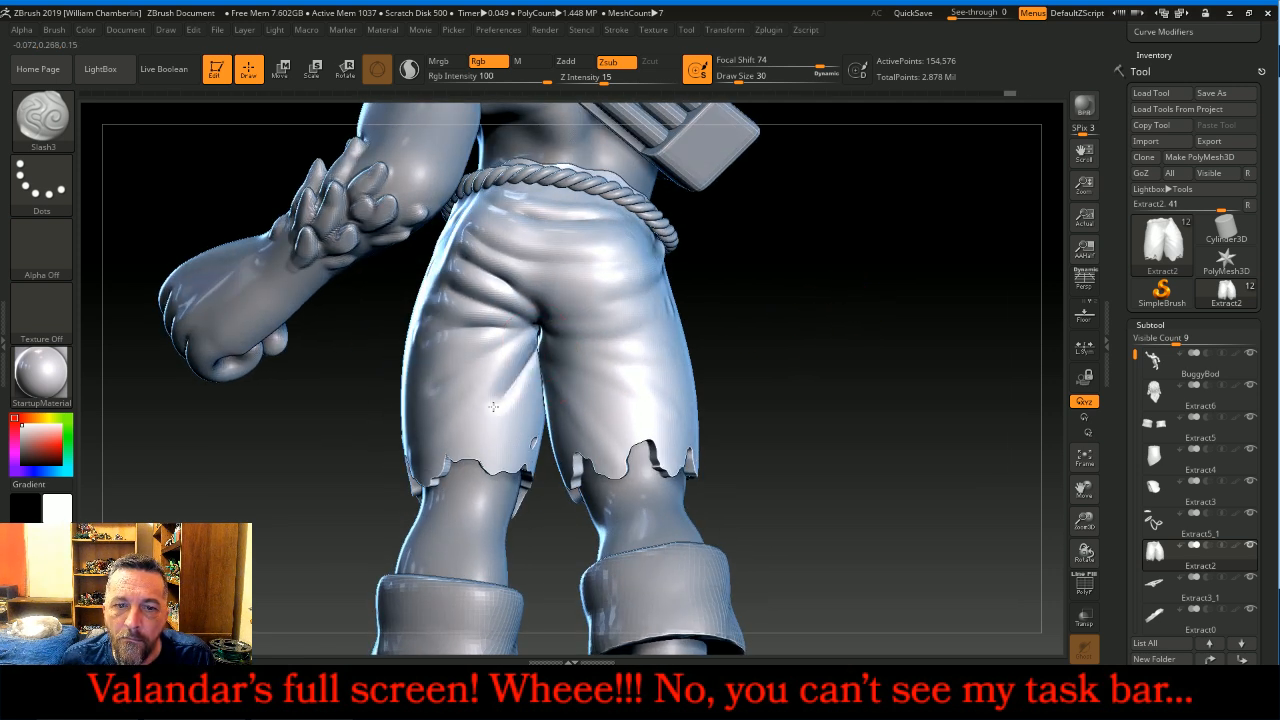
pyautogui.moveTo(541, 326); pyautogui.dragTo(605, 388)
pyautogui.moveTo(554, 301)
pyautogui.mouseDown()
pyautogui.moveTo(605, 312)
pyautogui.moveTo(600, 289)
pyautogui.moveTo(600, 302)
pyautogui.moveTo(573, 309)
pyautogui.moveTo(514, 307)
pyautogui.mouseUp()
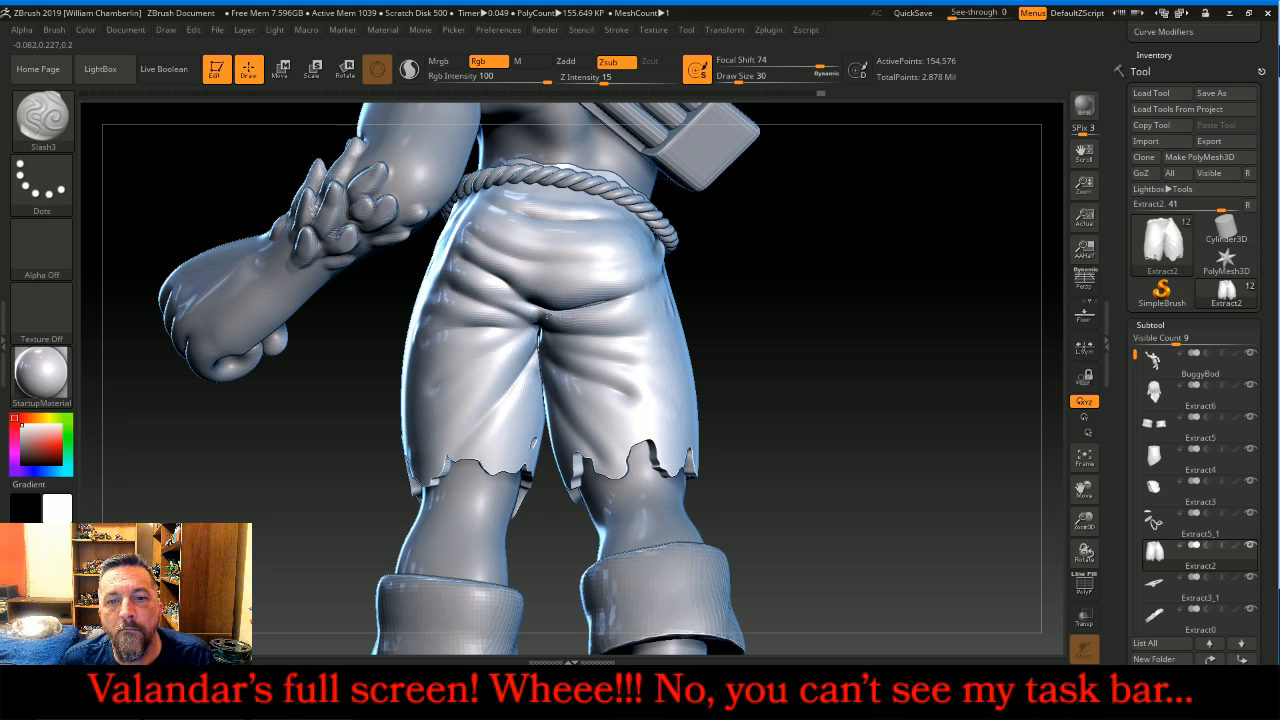
# Step: Smooth the outer side of the raised-arm-side trouser leg and the lower outer edge of the other leg at draw size 30
pyautogui.moveTo(920, 352); pyautogui.dragTo(765, 333)
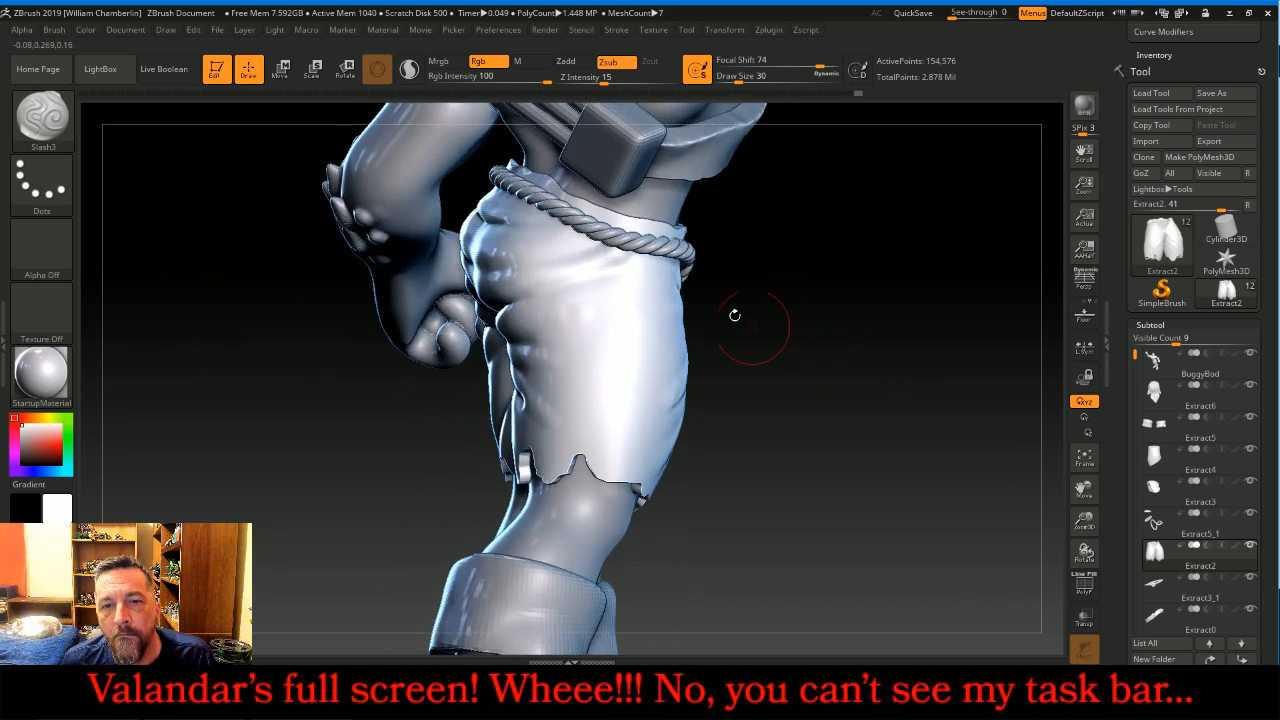
pyautogui.press('shift')
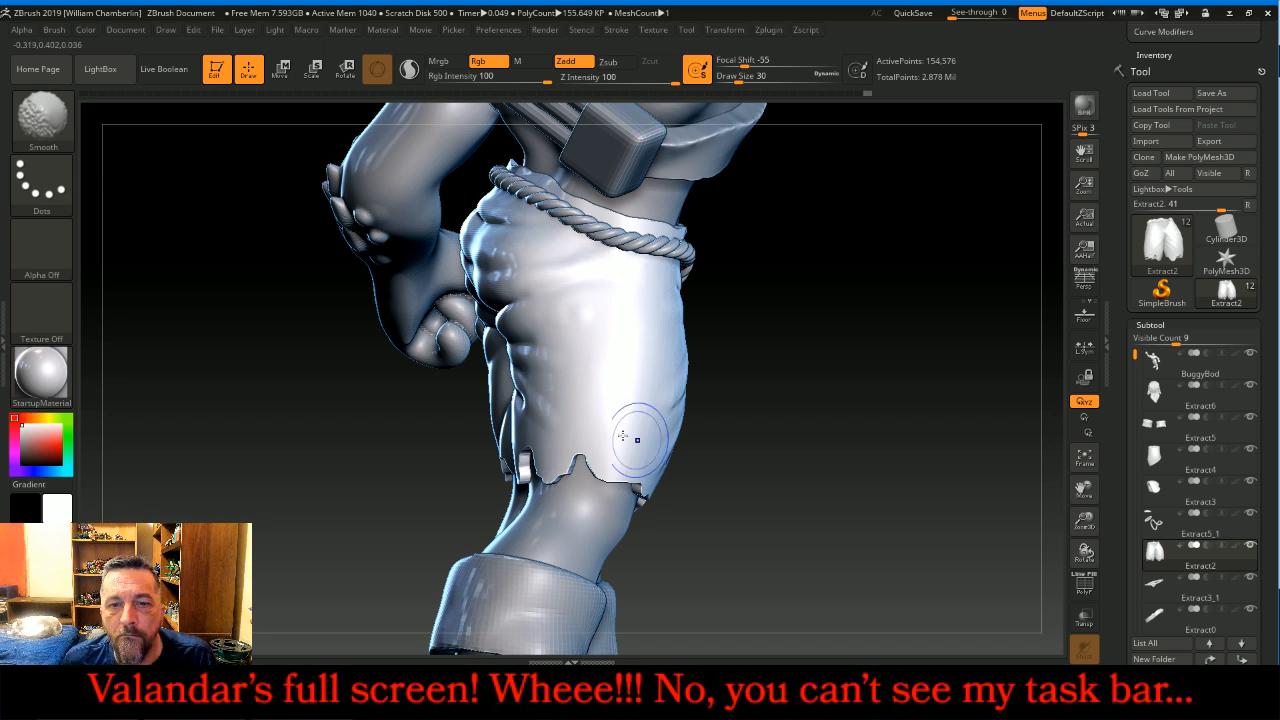
pyautogui.keyDown('shift'); pyautogui.moveTo(564, 420); pyautogui.dragTo(566, 392); pyautogui.keyUp('shift')
pyautogui.moveTo(566, 392)
pyautogui.keyDown('shift'); pyautogui.mouseDown()
pyautogui.moveTo(564, 412)
pyautogui.moveTo(565, 396)
pyautogui.mouseUp(); pyautogui.keyUp('shift')
pyautogui.moveTo(718, 367)
pyautogui.mouseDown()
pyautogui.moveTo(580, 362)
pyautogui.moveTo(668, 331)
pyautogui.moveTo(705, 445)
pyautogui.mouseUp()
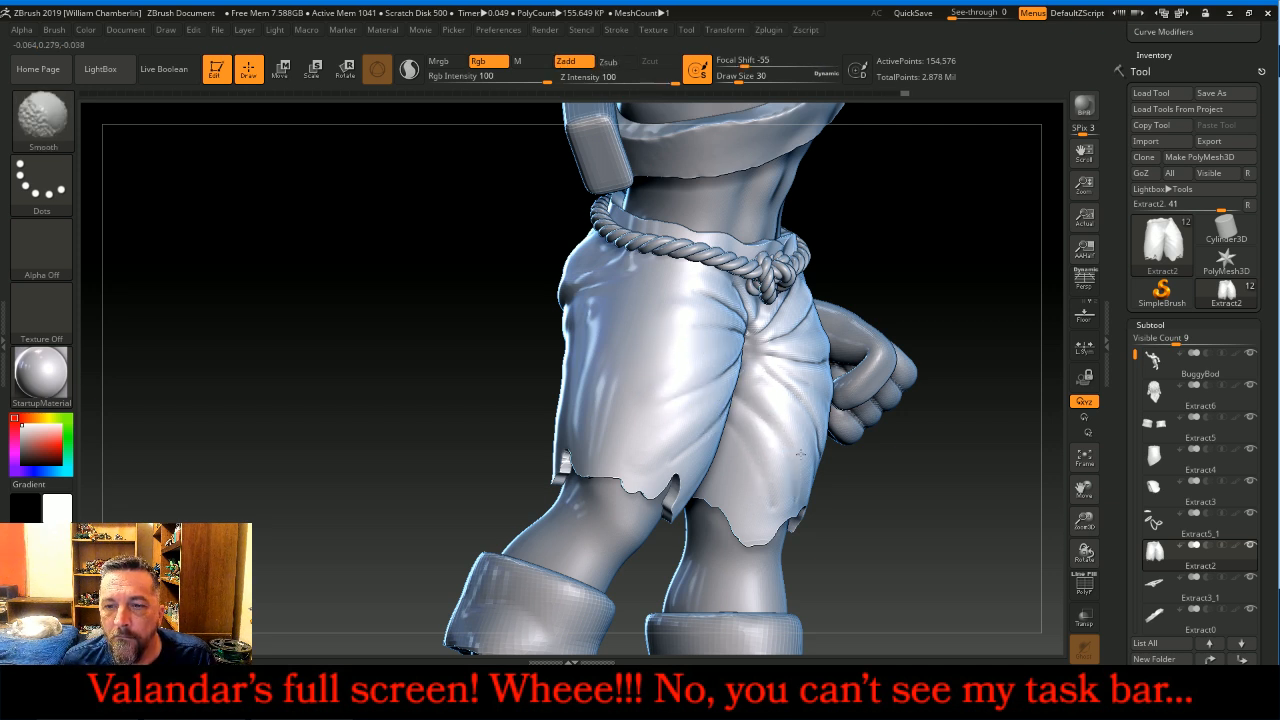
pyautogui.moveTo(994, 314); pyautogui.dragTo(1025, 284)
pyautogui.press('shift')
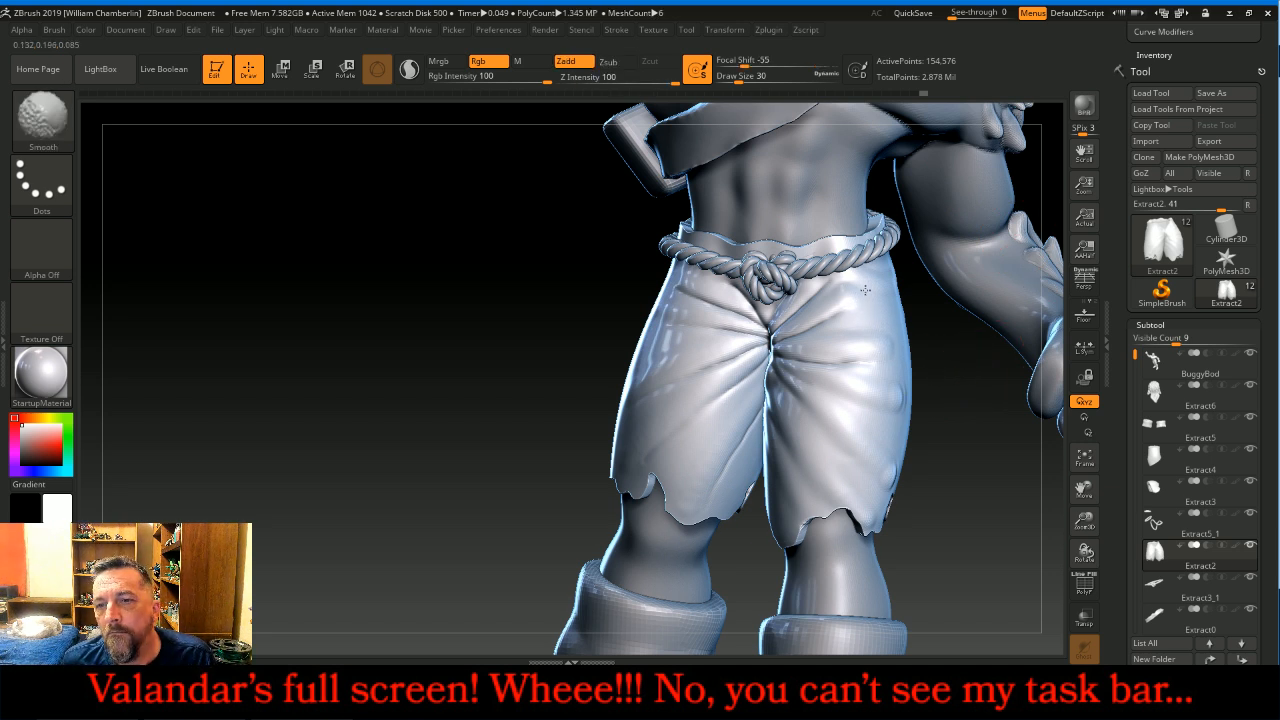
pyautogui.keyDown('shift'); pyautogui.moveTo(868, 502); pyautogui.dragTo(895, 446); pyautogui.keyUp('shift')
# Step: Select the shoulder armour subtool Extract3 and frame its pad on the raised arm's shoulder in close-up
pyautogui.moveTo(920, 352); pyautogui.dragTo(986, 463)
pyautogui.click(1083, 455)
pyautogui.moveTo(1045, 435); pyautogui.dragTo(996, 379)
pyautogui.moveTo(985, 329); pyautogui.dragTo(930, 310)
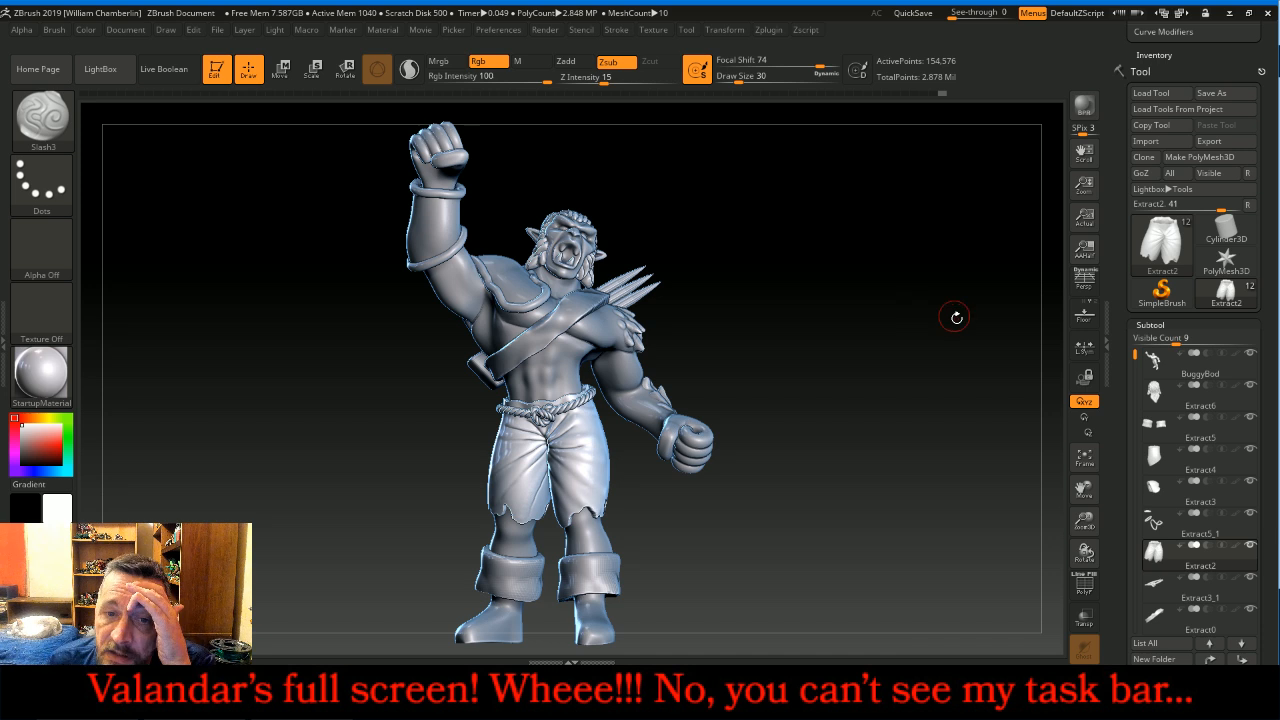
pyautogui.click(1166, 497)
pyautogui.moveTo(857, 249); pyautogui.dragTo(980, 393)
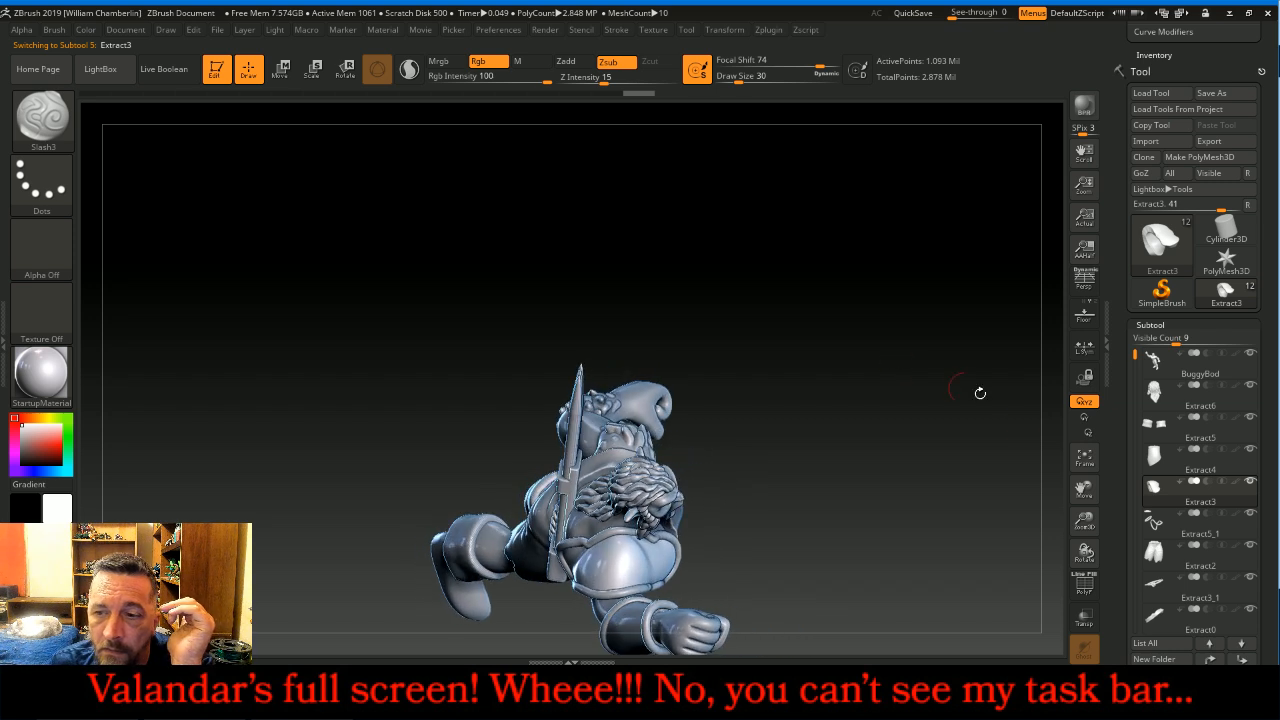
pyautogui.click(1088, 460)
pyautogui.moveTo(1085, 521); pyautogui.dragTo(1072, 420)
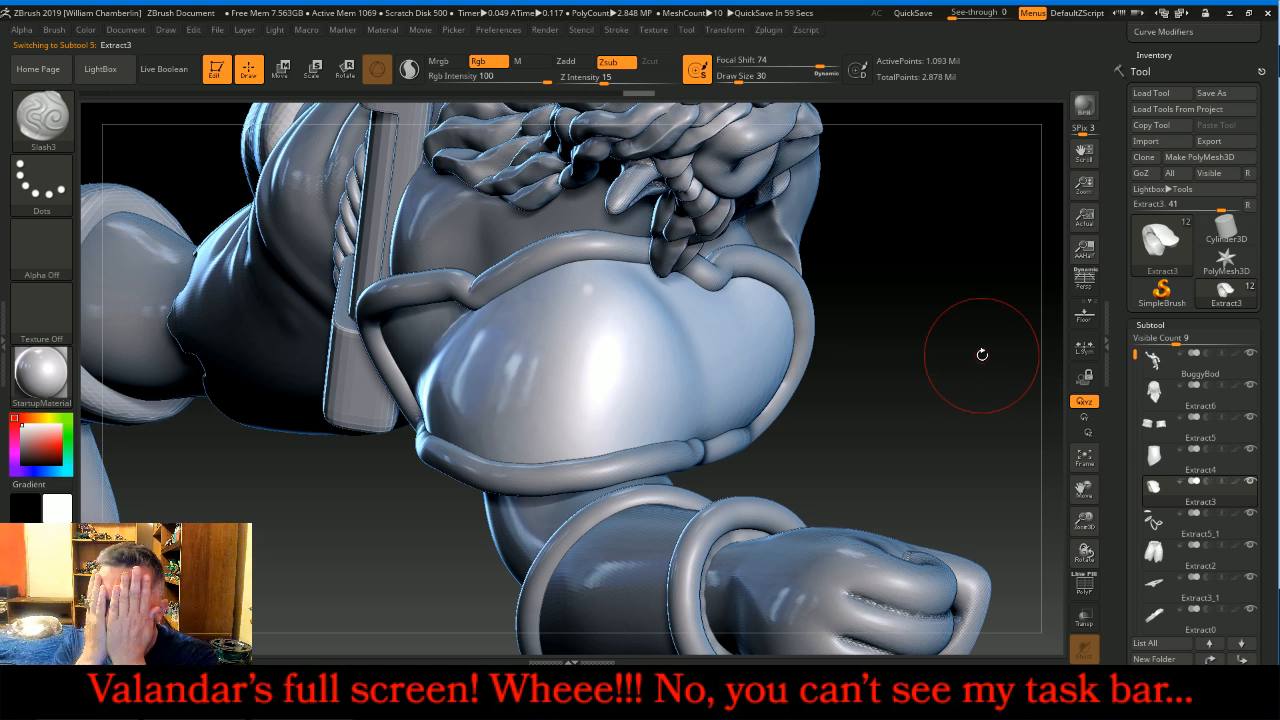
# Step: Build up curved, worm-like ridges over the upper shoulder pad with ClayBuildup at draw size 14 and Z Intensity 26
pyautogui.click(40, 116)
pyautogui.click(212, 138)
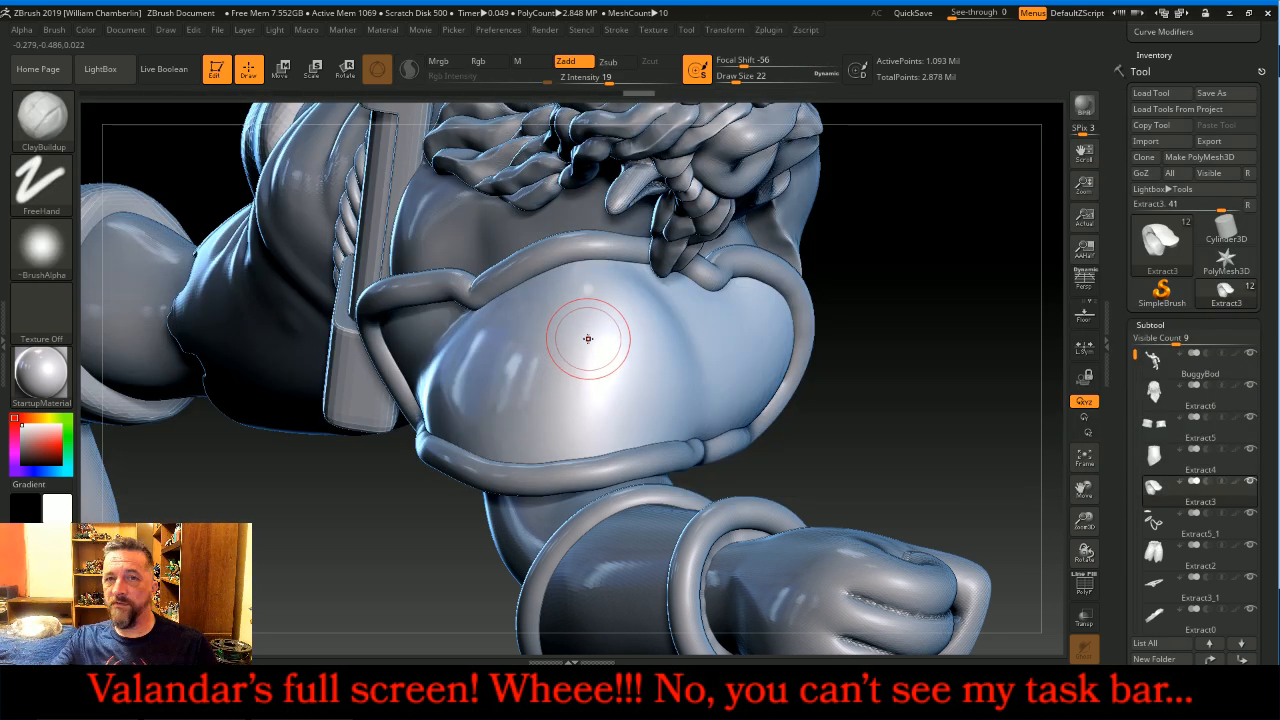
pyautogui.press('[')
pyautogui.press('[')
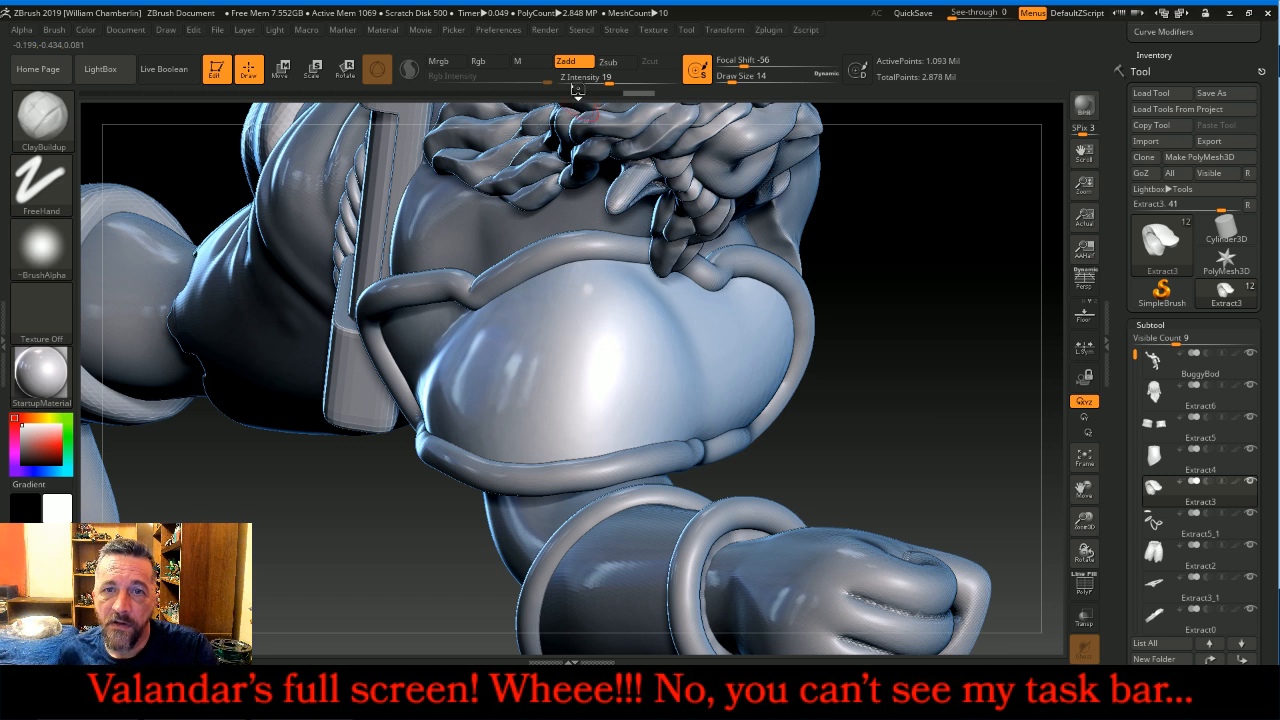
pyautogui.moveTo(609, 79); pyautogui.dragTo(616, 77)
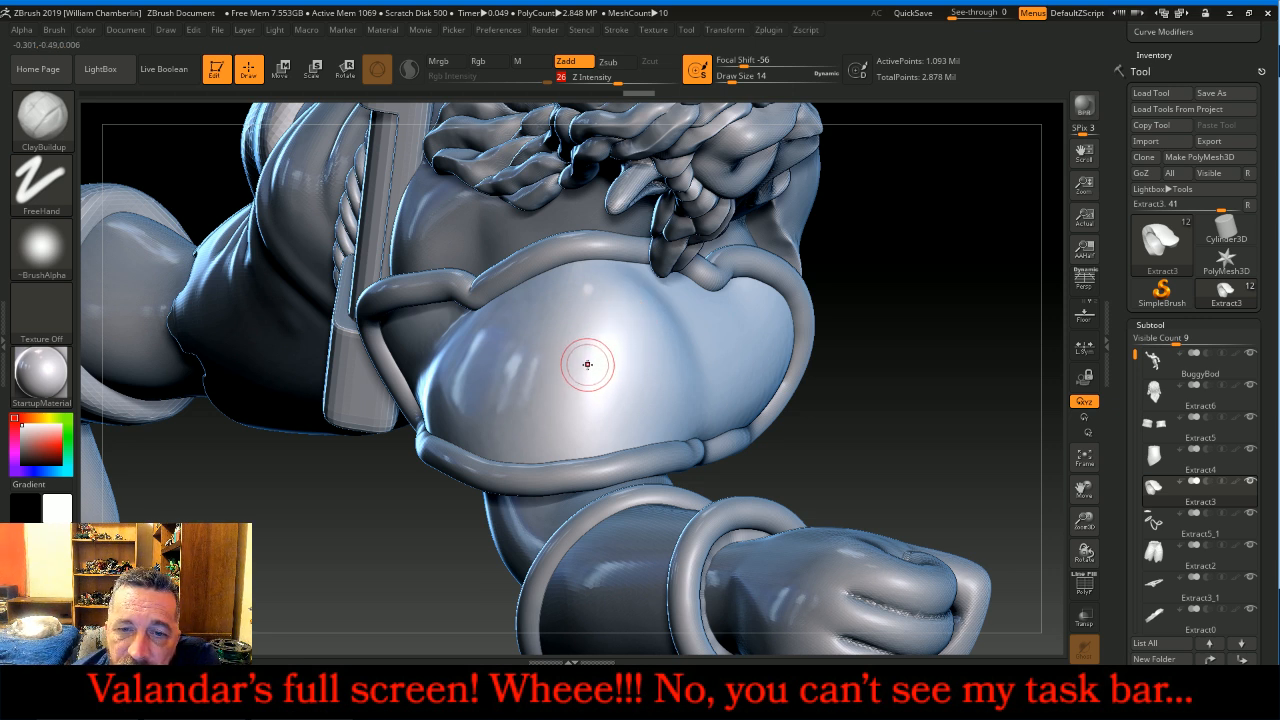
pyautogui.moveTo(552, 385)
pyautogui.mouseDown()
pyautogui.moveTo(591, 349)
pyautogui.moveTo(645, 388)
pyautogui.mouseUp()
pyautogui.moveTo(651, 339); pyautogui.dragTo(678, 392)
pyautogui.moveTo(562, 312)
pyautogui.mouseDown()
pyautogui.moveTo(629, 337)
pyautogui.moveTo(645, 308)
pyautogui.moveTo(666, 323)
pyautogui.mouseUp()
pyautogui.moveTo(622, 283)
pyautogui.mouseDown()
pyautogui.moveTo(579, 284)
pyautogui.moveTo(514, 331)
pyautogui.moveTo(524, 364)
pyautogui.moveTo(500, 395)
pyautogui.moveTo(505, 413)
pyautogui.moveTo(543, 430)
pyautogui.moveTo(515, 440)
pyautogui.moveTo(538, 459)
pyautogui.mouseUp()
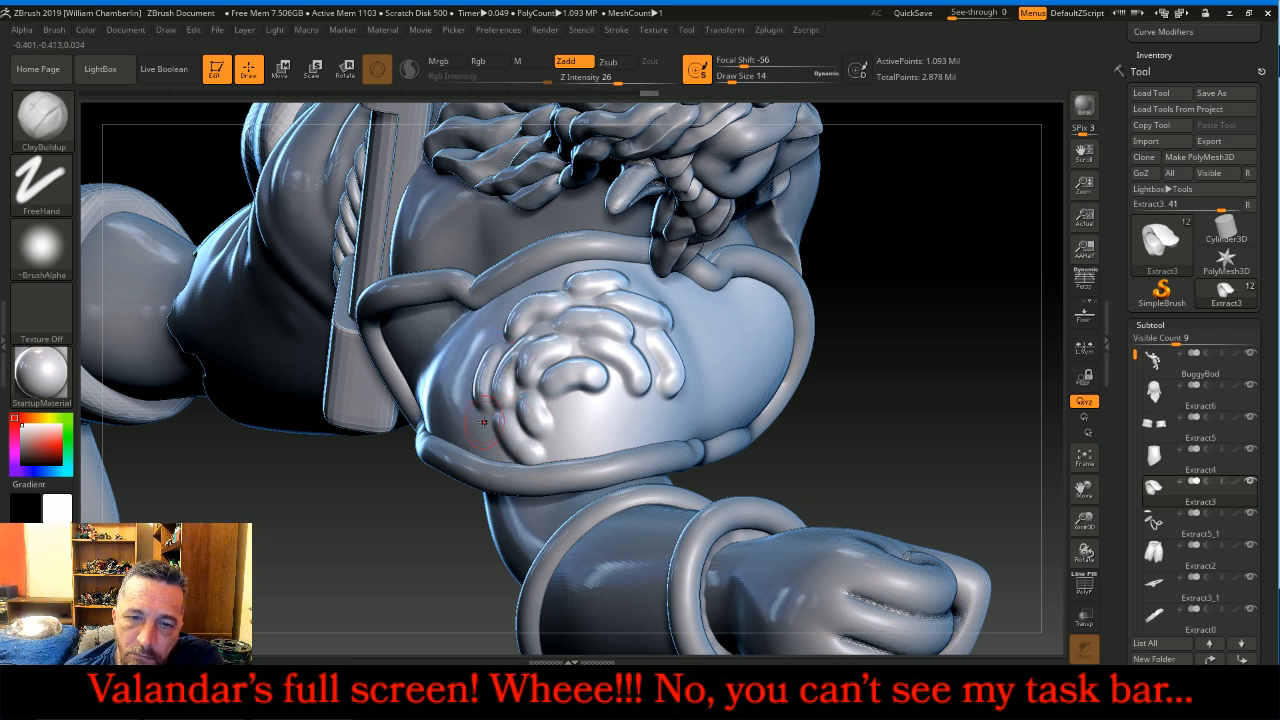
# Step: Extend the ring of ClayBuildup ridges around the lower, outer and upper edges of the shoulder pad's bulge
pyautogui.moveTo(481, 418); pyautogui.dragTo(500, 457)
pyautogui.moveTo(573, 435); pyautogui.dragTo(562, 450)
pyautogui.moveTo(616, 418)
pyautogui.mouseDown()
pyautogui.moveTo(619, 400)
pyautogui.moveTo(612, 427)
pyautogui.moveTo(640, 433)
pyautogui.mouseUp()
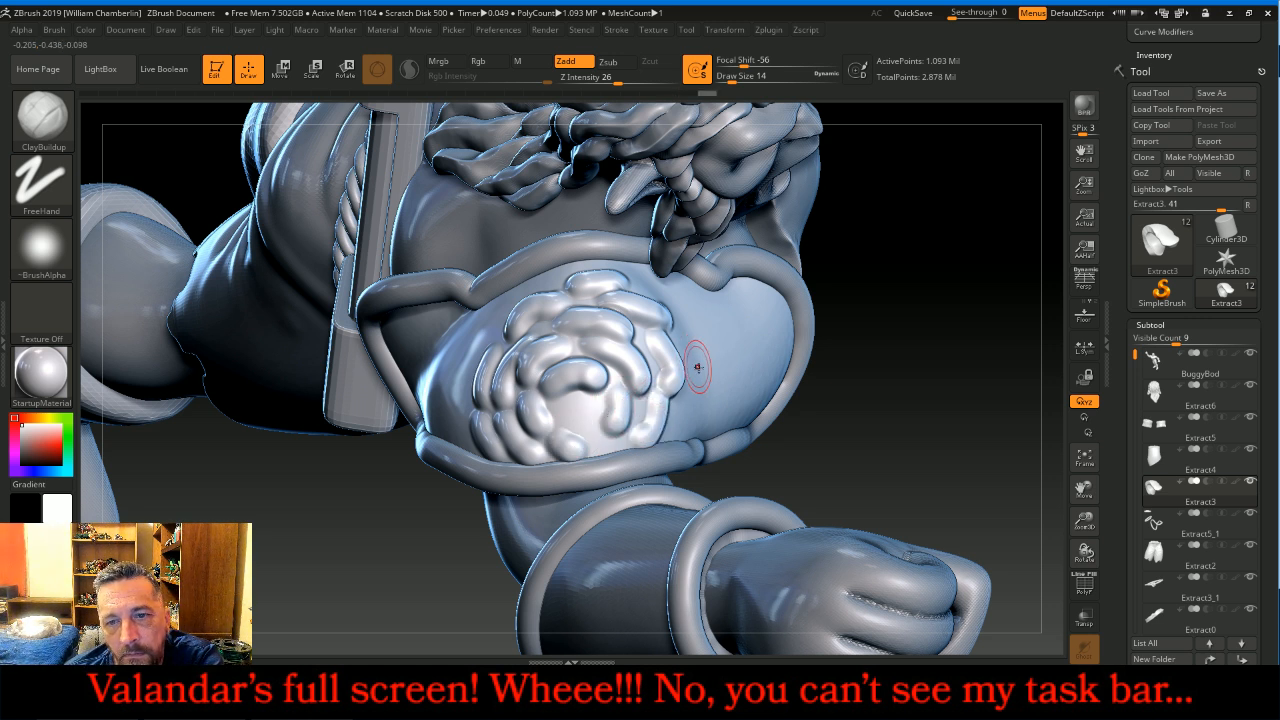
pyautogui.moveTo(703, 379); pyautogui.dragTo(680, 427)
pyautogui.moveTo(689, 346); pyautogui.dragTo(676, 414)
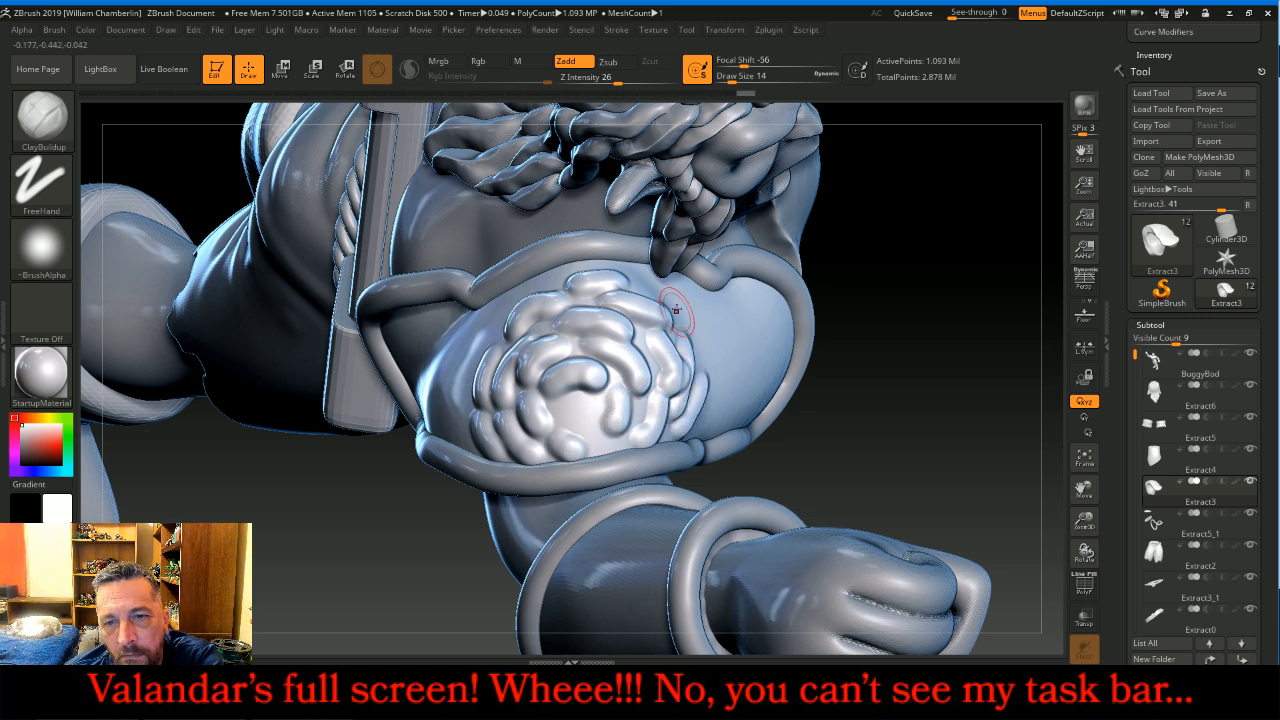
pyautogui.moveTo(639, 284); pyautogui.dragTo(684, 320)
pyautogui.moveTo(572, 272); pyautogui.dragTo(528, 290)
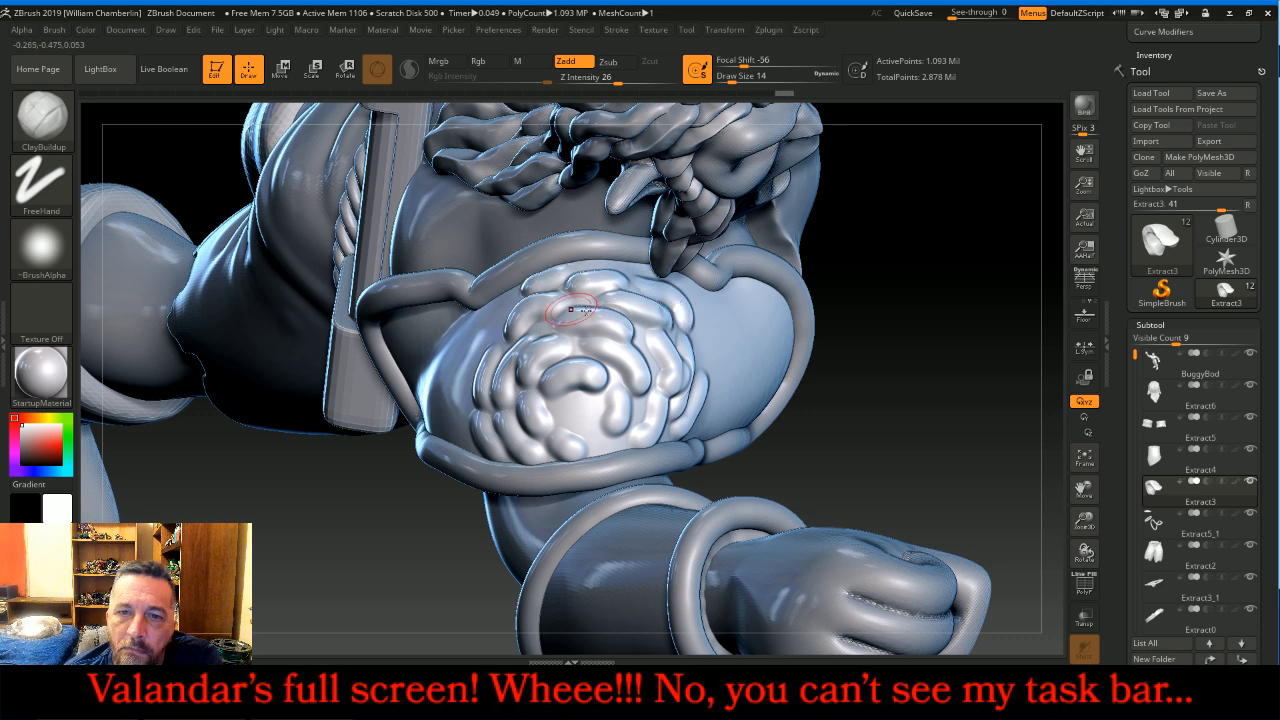
pyautogui.moveTo(918, 284); pyautogui.dragTo(800, 296)
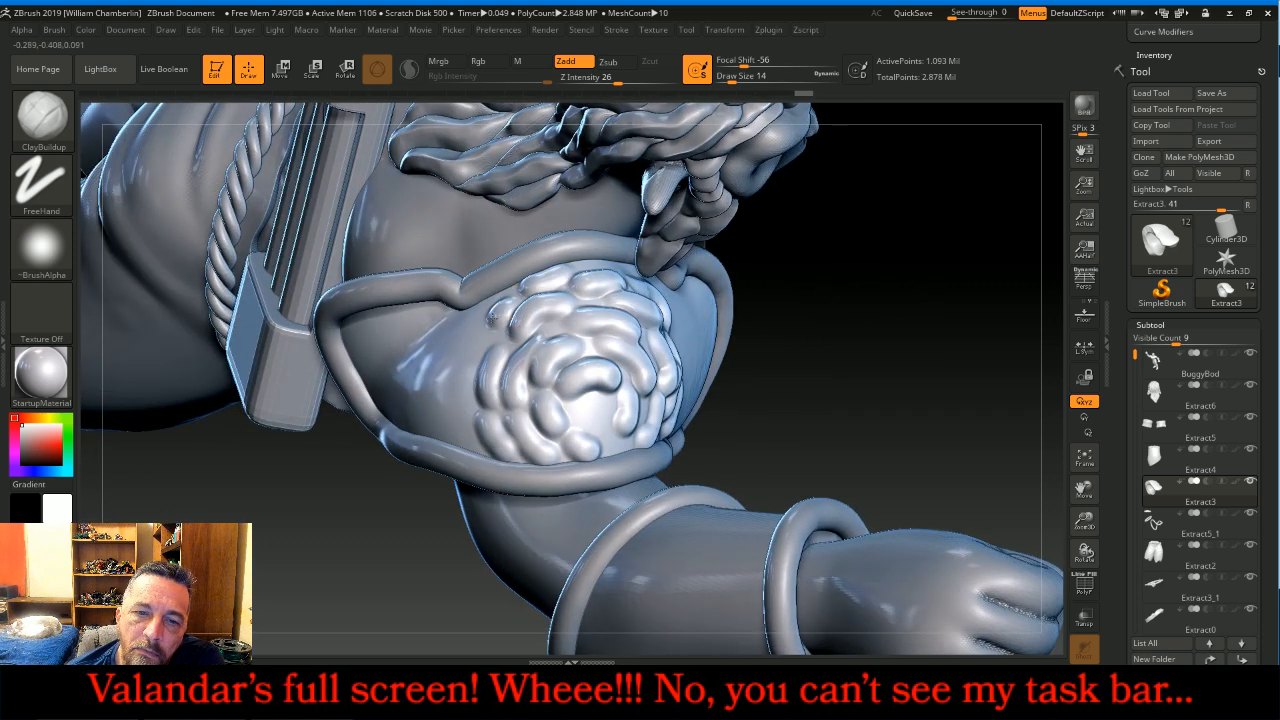
pyautogui.moveTo(471, 360)
pyautogui.mouseDown()
pyautogui.moveTo(462, 405)
pyautogui.moveTo(487, 416)
pyautogui.mouseUp()
pyautogui.moveTo(869, 343); pyautogui.dragTo(775, 322)
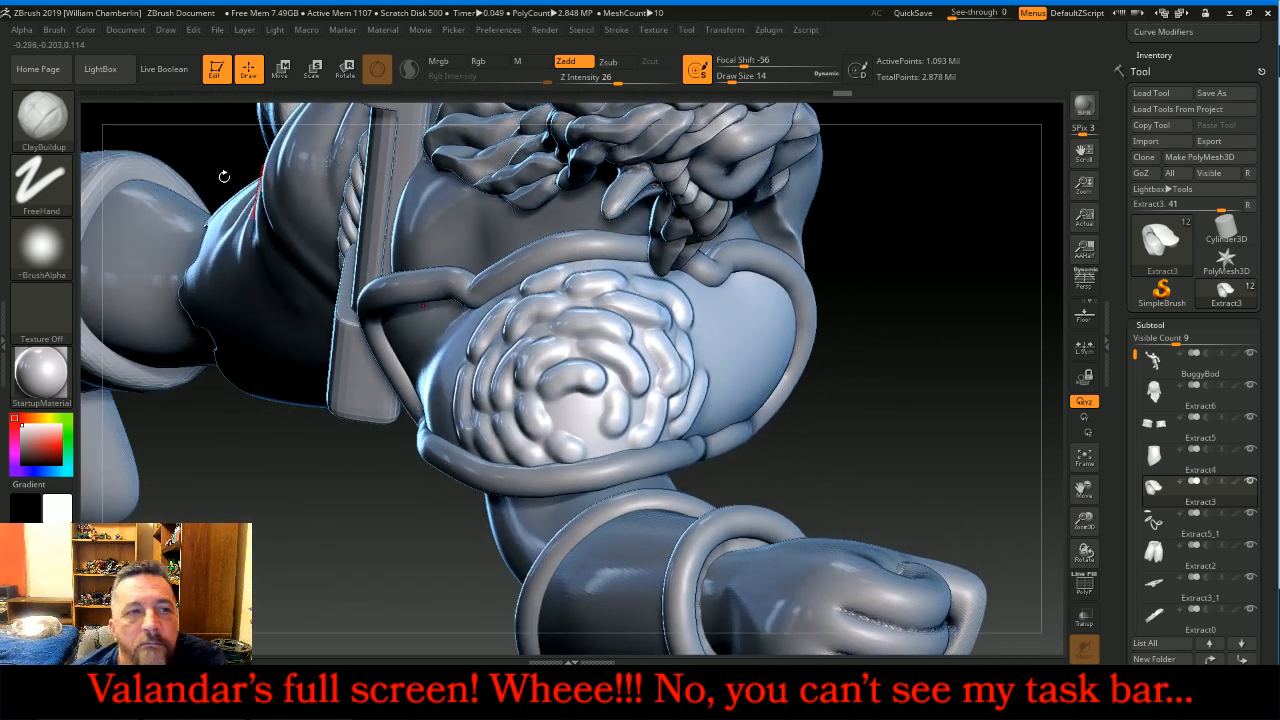
# Step: Configure the Layer brush in Zsub mode with Alpha 48, draw size 9 and Z Intensity 37 for the shoulder pad
pyautogui.click(70, 118)
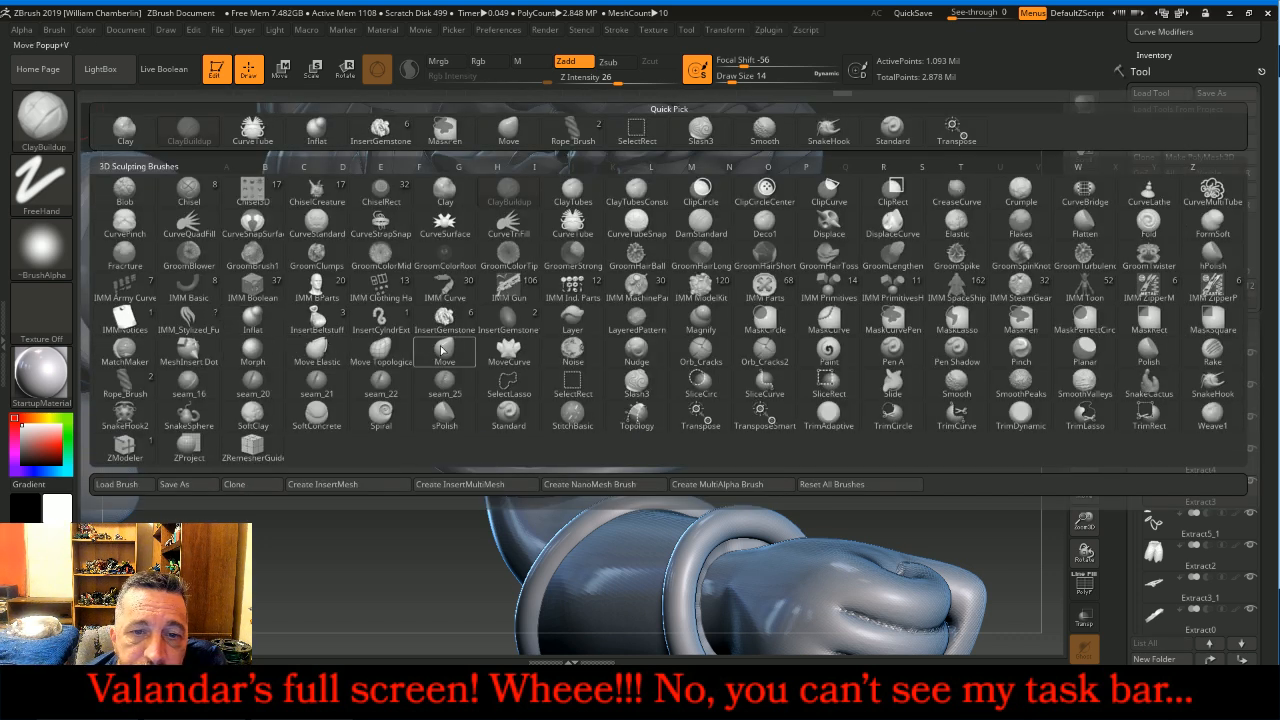
pyautogui.click(572, 318)
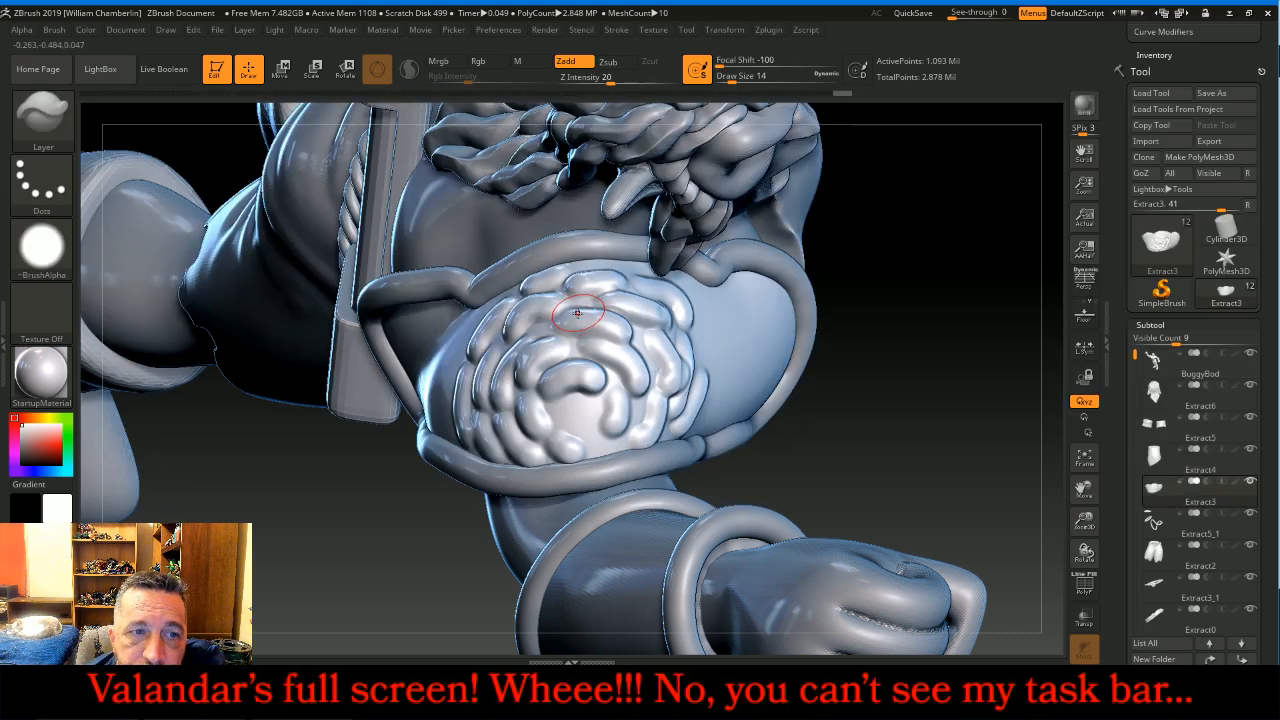
pyautogui.click(607, 62)
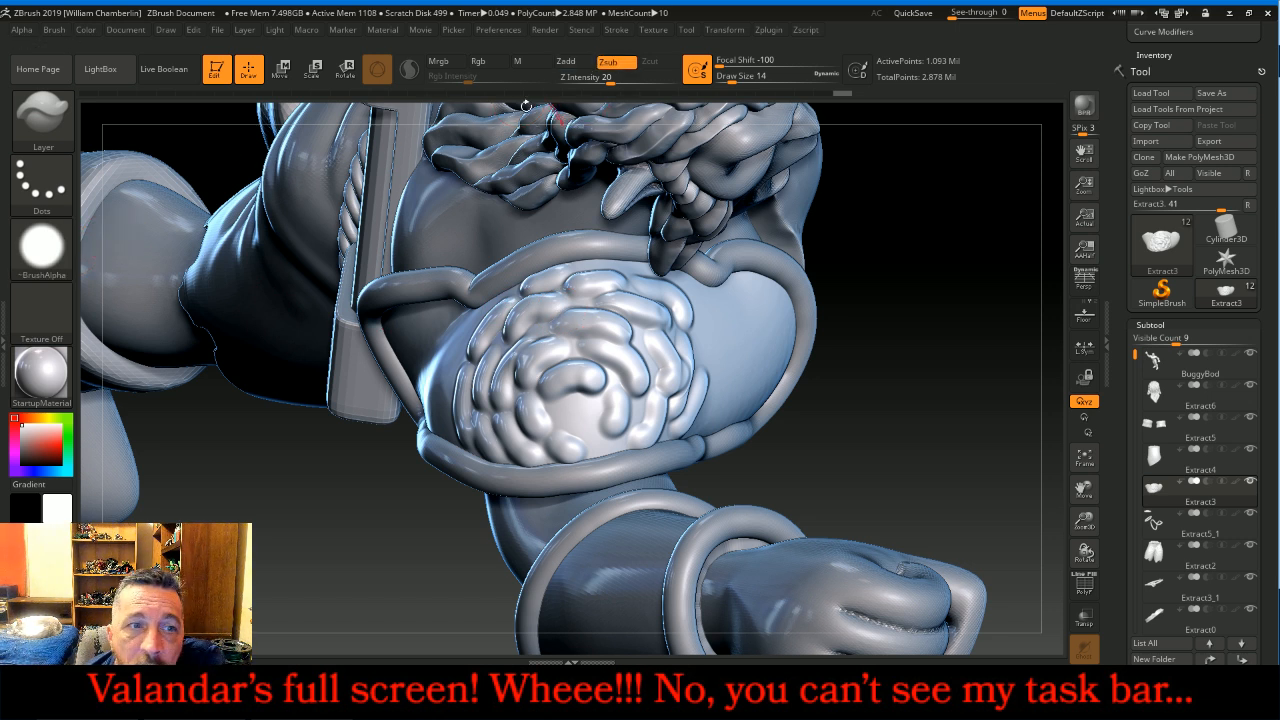
pyautogui.click(57, 256)
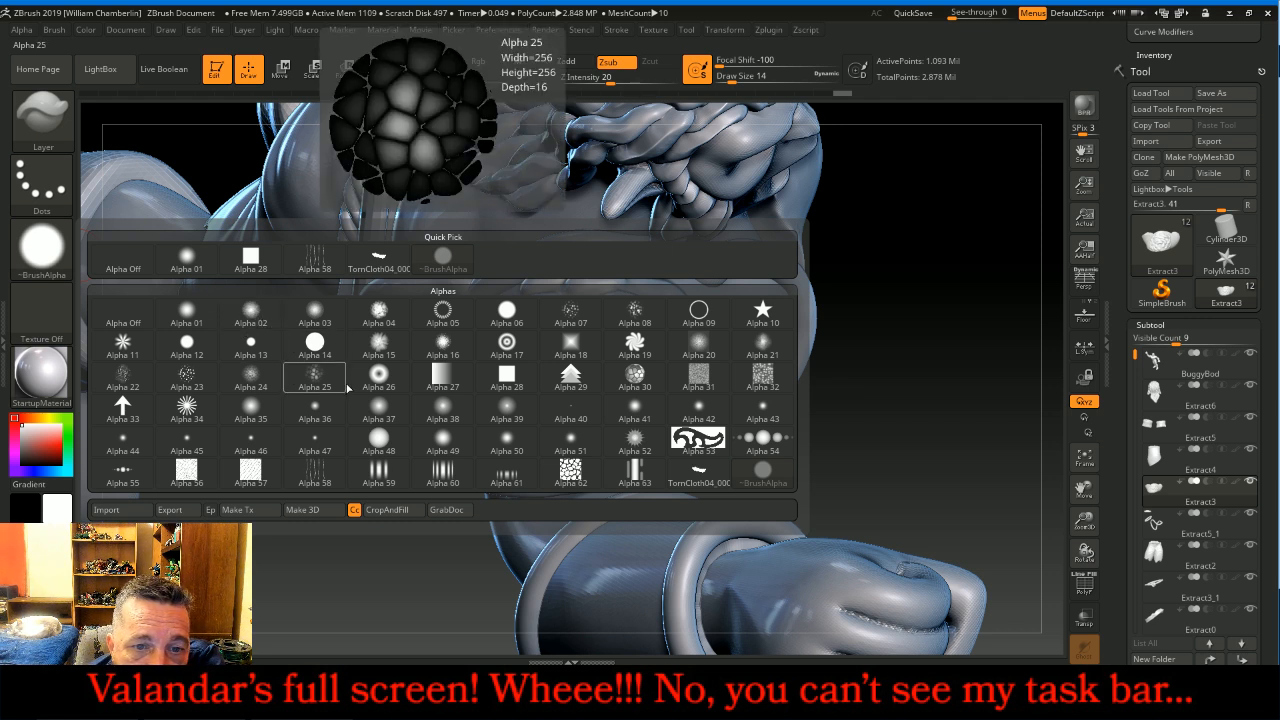
pyautogui.click(379, 440)
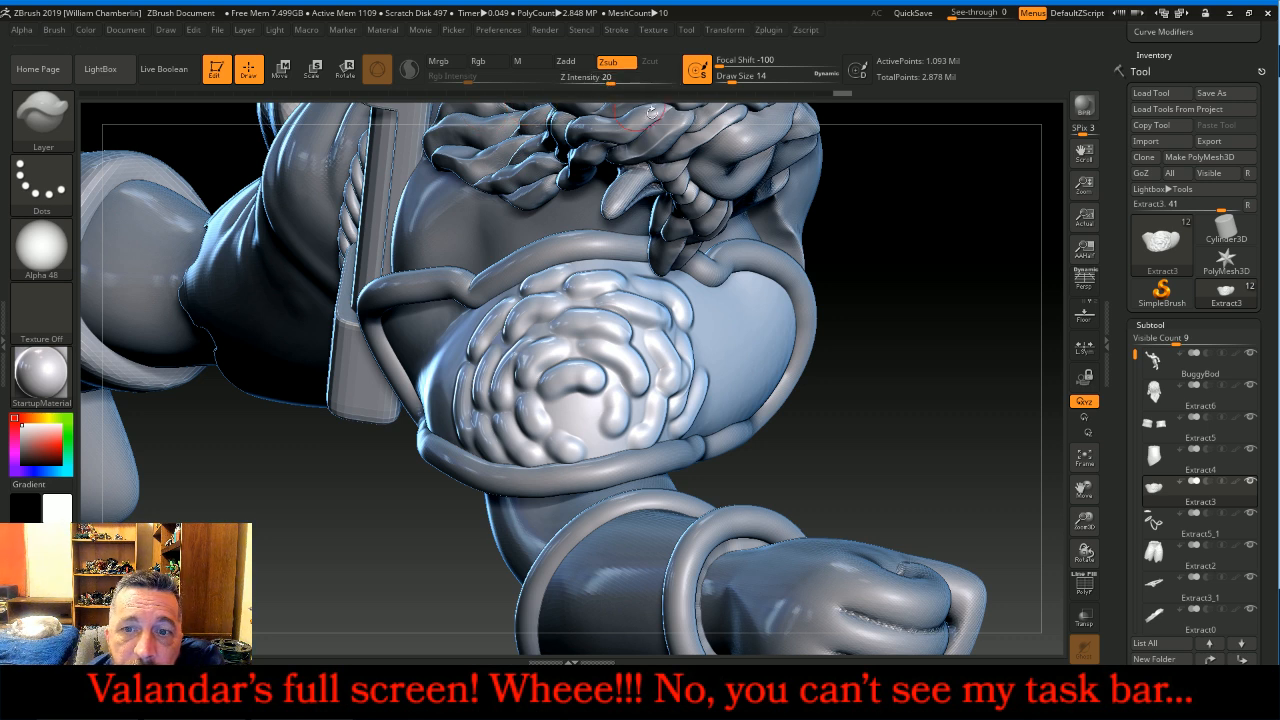
pyautogui.moveTo(923, 283); pyautogui.dragTo(919, 282)
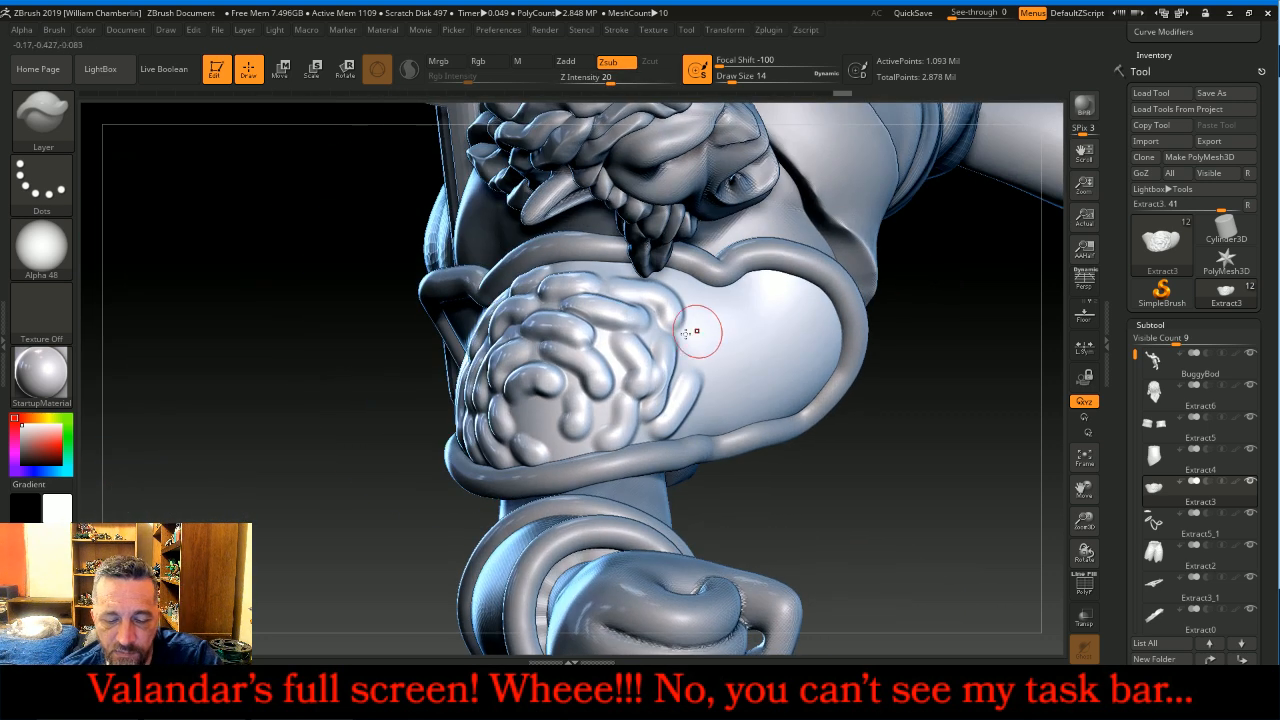
pyautogui.press('[')
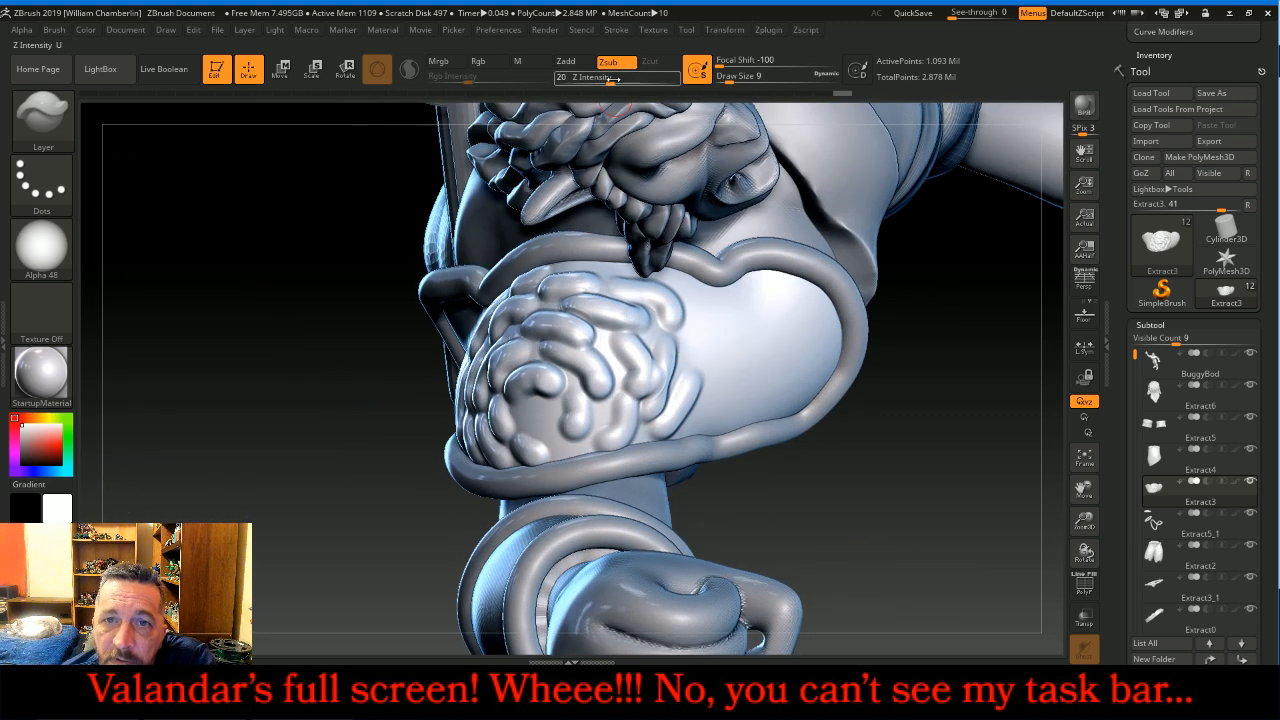
pyautogui.moveTo(626, 80); pyautogui.dragTo(629, 80)
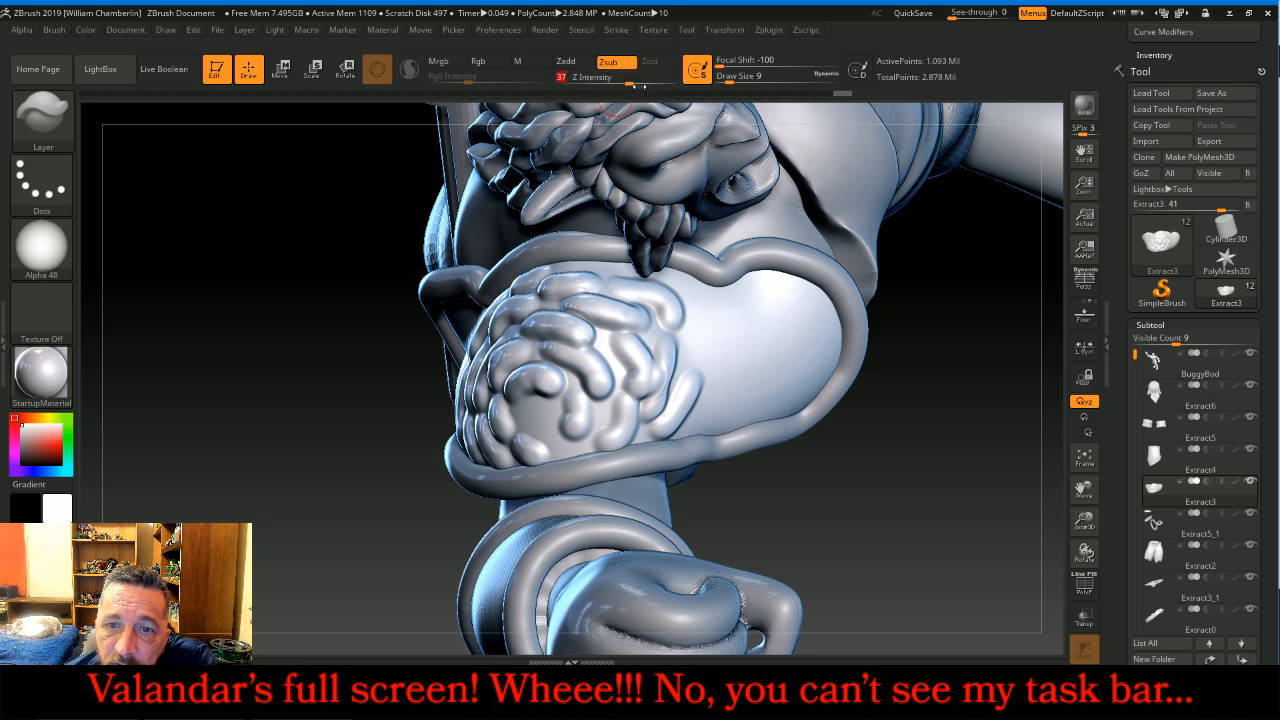
# Step: Test a round Layer stamp beside the shoulder pad's worm-like ridges and switch the brush's stroke type to DragDot
pyautogui.click(700, 308)
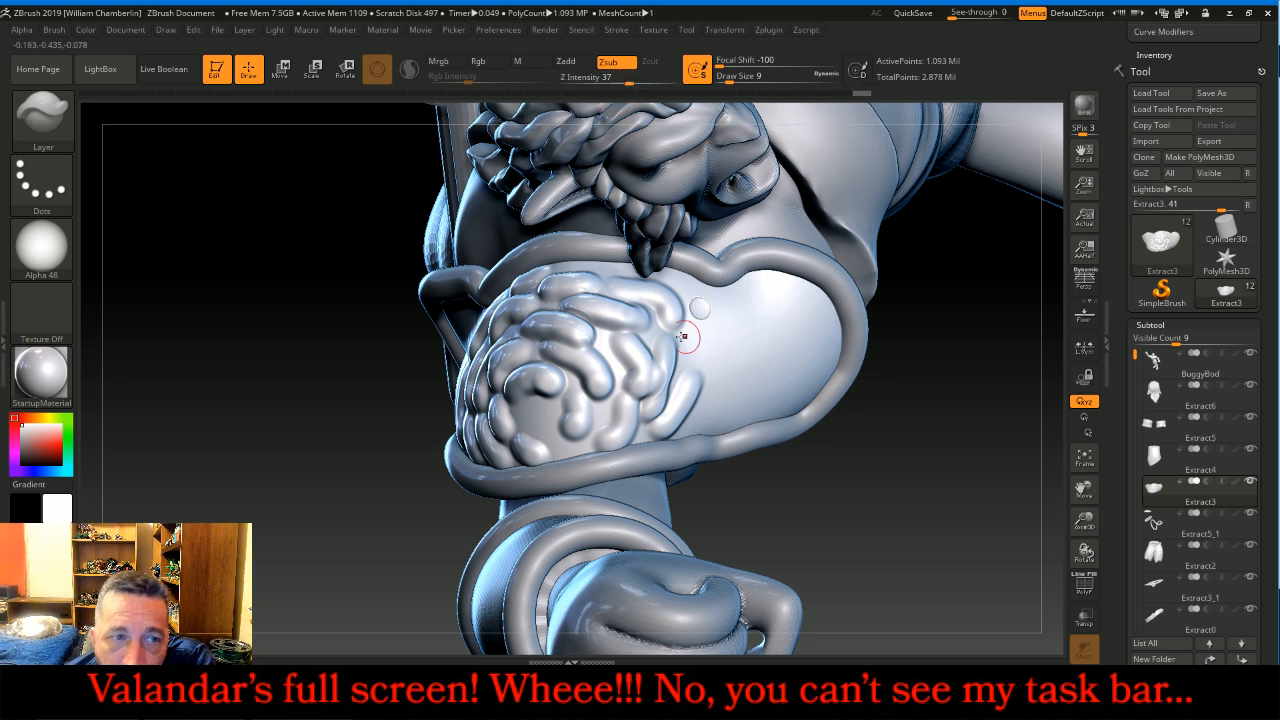
pyautogui.click(41, 183)
pyautogui.click(443, 195)
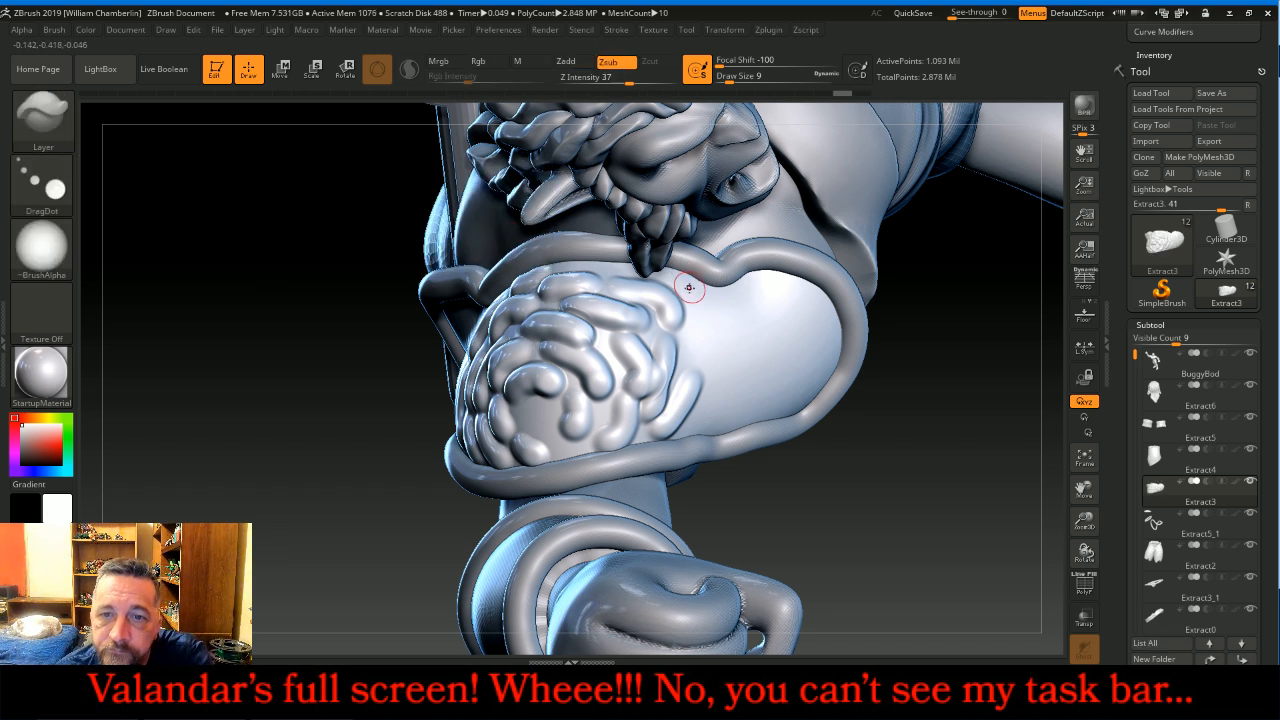
# Step: Try stamping two small round bumps with DragDot beside the ridges on the shoulder pad's chest side, and undo them
pyautogui.moveTo(693, 315); pyautogui.dragTo(724, 300)
pyautogui.moveTo(984, 484); pyautogui.dragTo(946, 470)
pyautogui.press('ctrl')
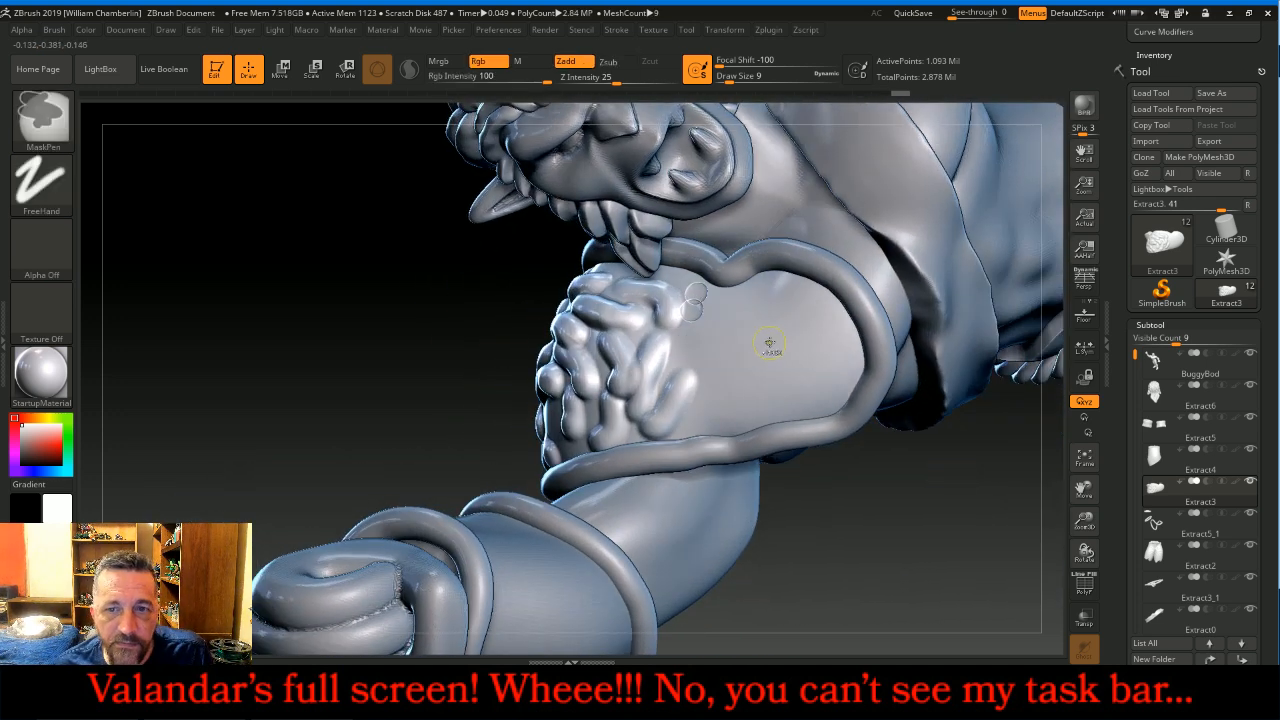
pyautogui.hotkey('ctrl', 'z')
pyautogui.hotkey('ctrl', 'z')
# Step: Set Z Intensity to 87 and stamp small round bumps at draw size 9 along the upper edge of the pad's chest-side flap
pyautogui.click(669, 79)
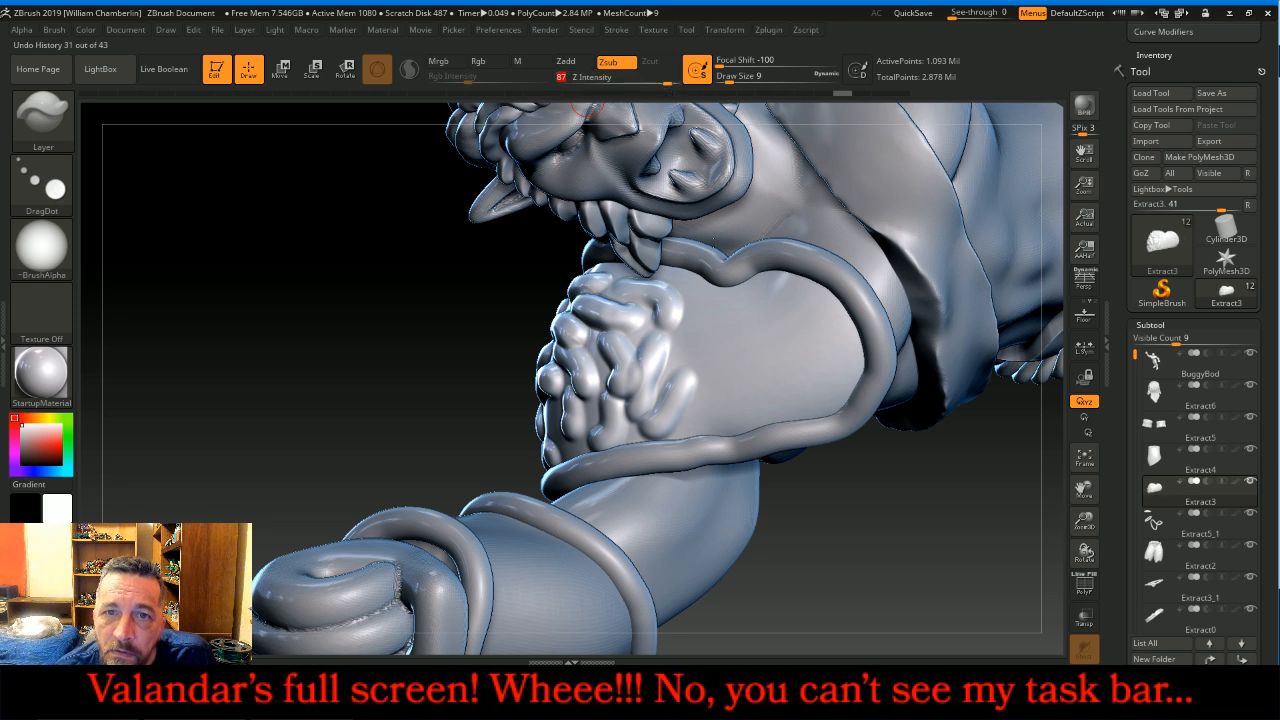
pyautogui.moveTo(688, 288)
pyautogui.mouseDown()
pyautogui.moveTo(690, 308)
pyautogui.moveTo(709, 312)
pyautogui.moveTo(763, 285)
pyautogui.moveTo(821, 300)
pyautogui.mouseUp()
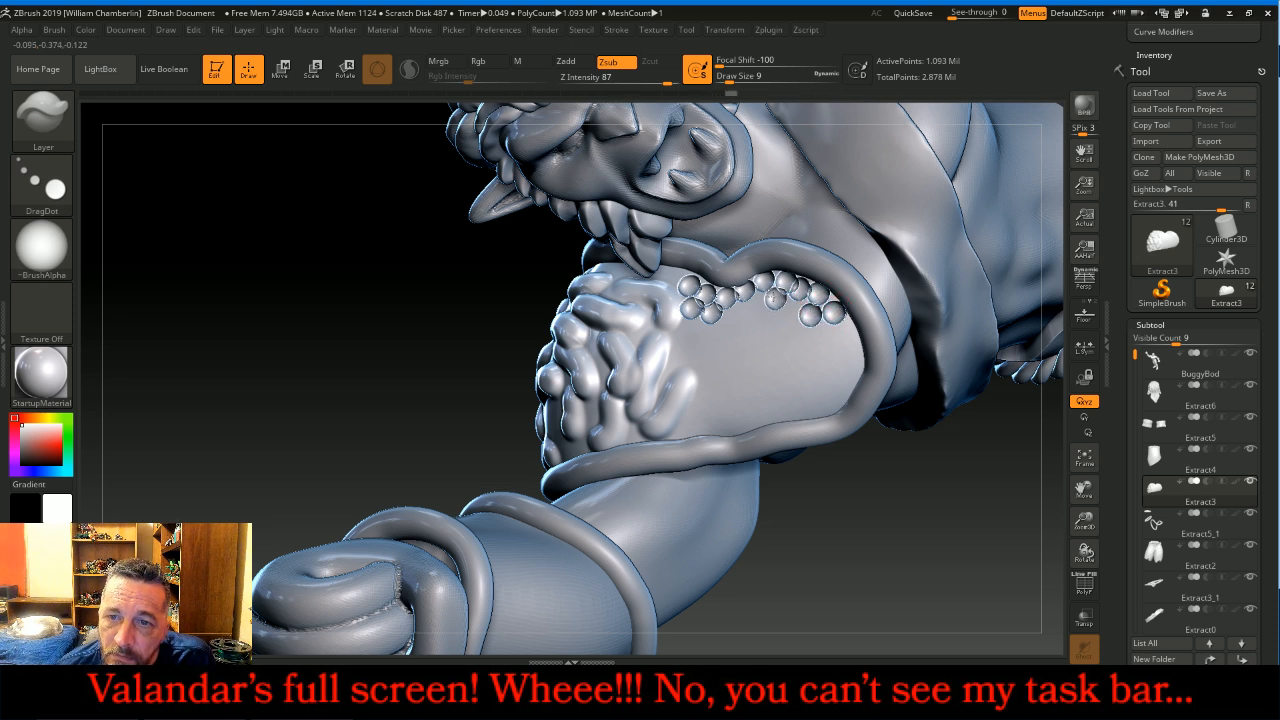
# Step: Stamp larger, spaced-out round bumps across the middle of the pad's chest-side flap at draw size 14
pyautogui.press(']')
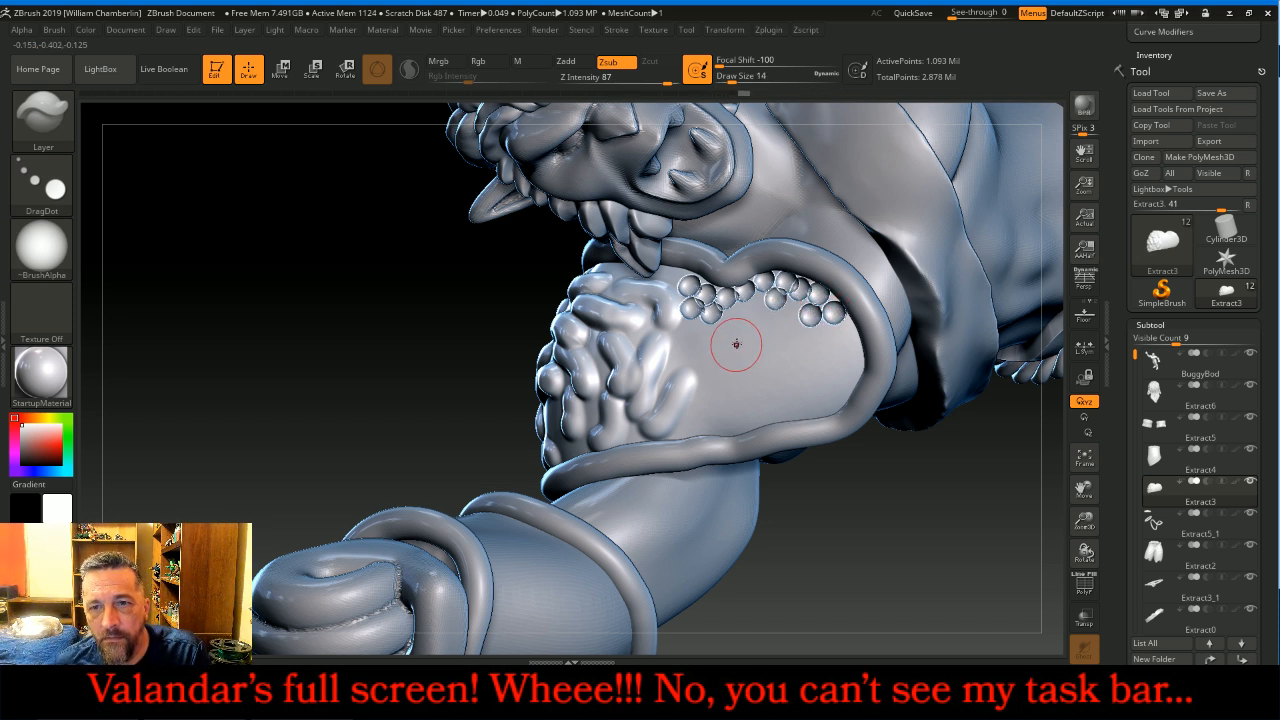
pyautogui.moveTo(752, 311); pyautogui.dragTo(756, 308)
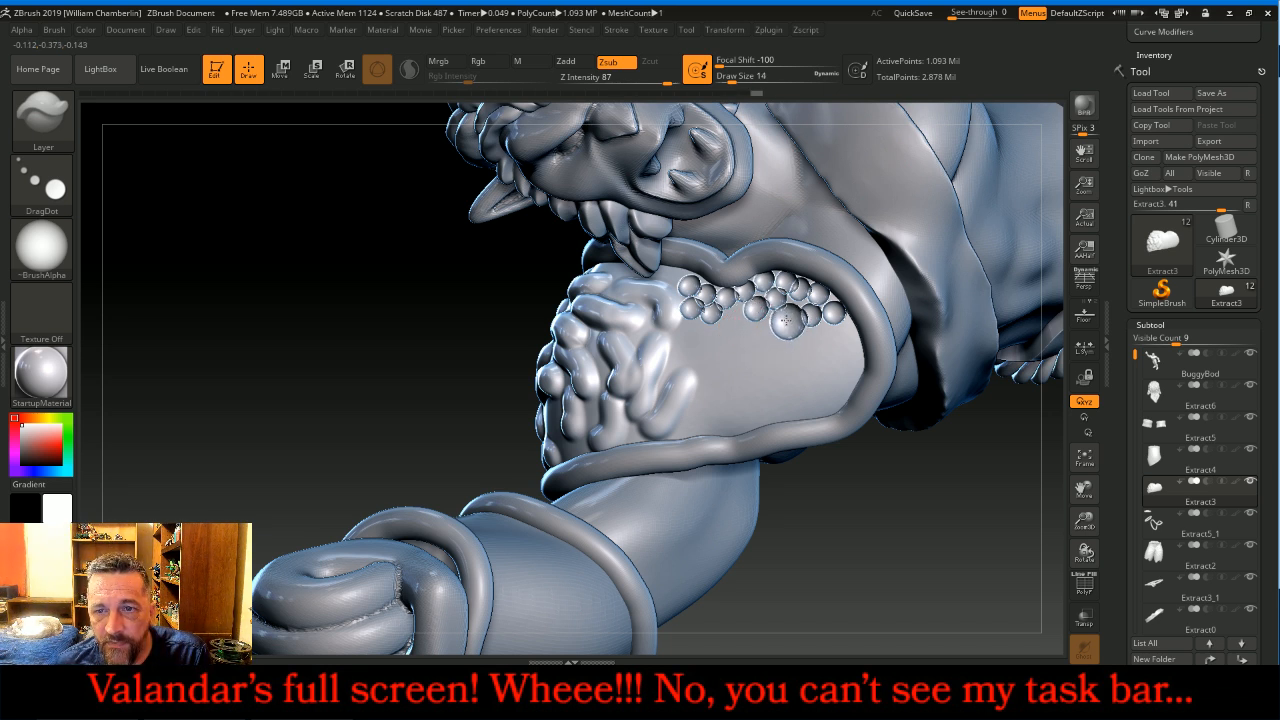
pyautogui.moveTo(737, 336)
pyautogui.mouseDown()
pyautogui.moveTo(723, 363)
pyautogui.moveTo(698, 348)
pyautogui.mouseUp()
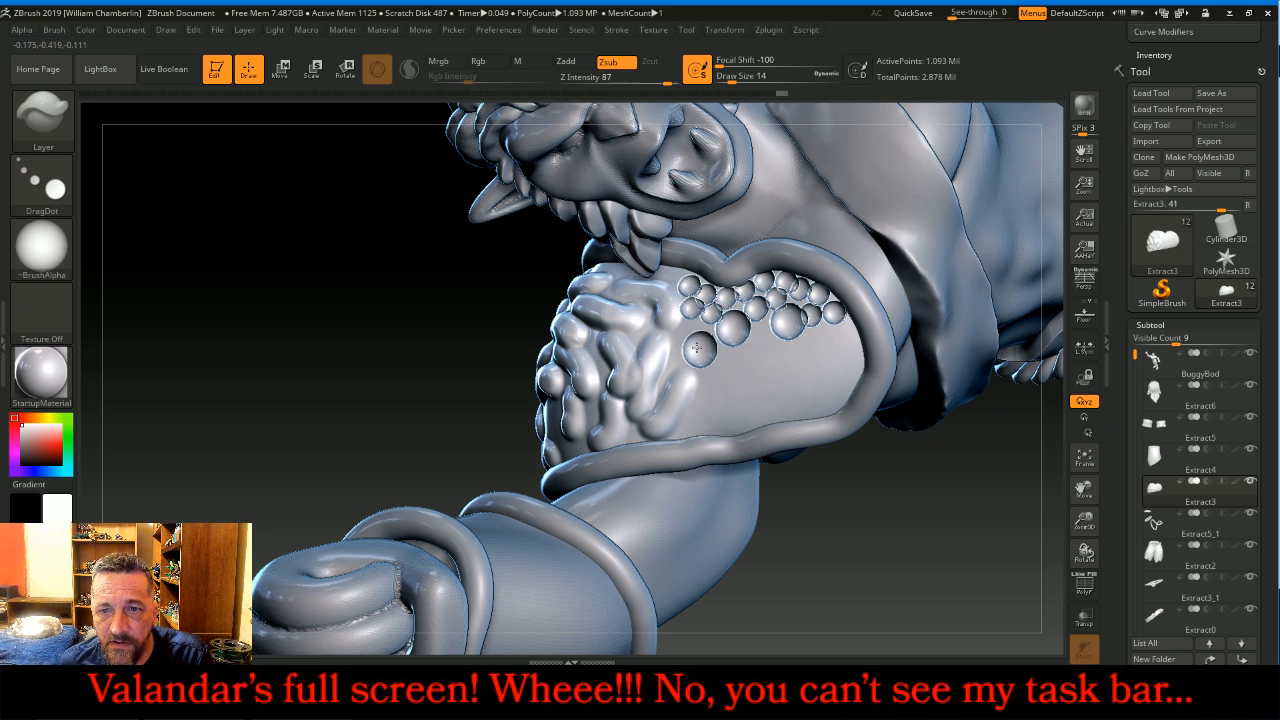
pyautogui.click(719, 382)
pyautogui.click(780, 389)
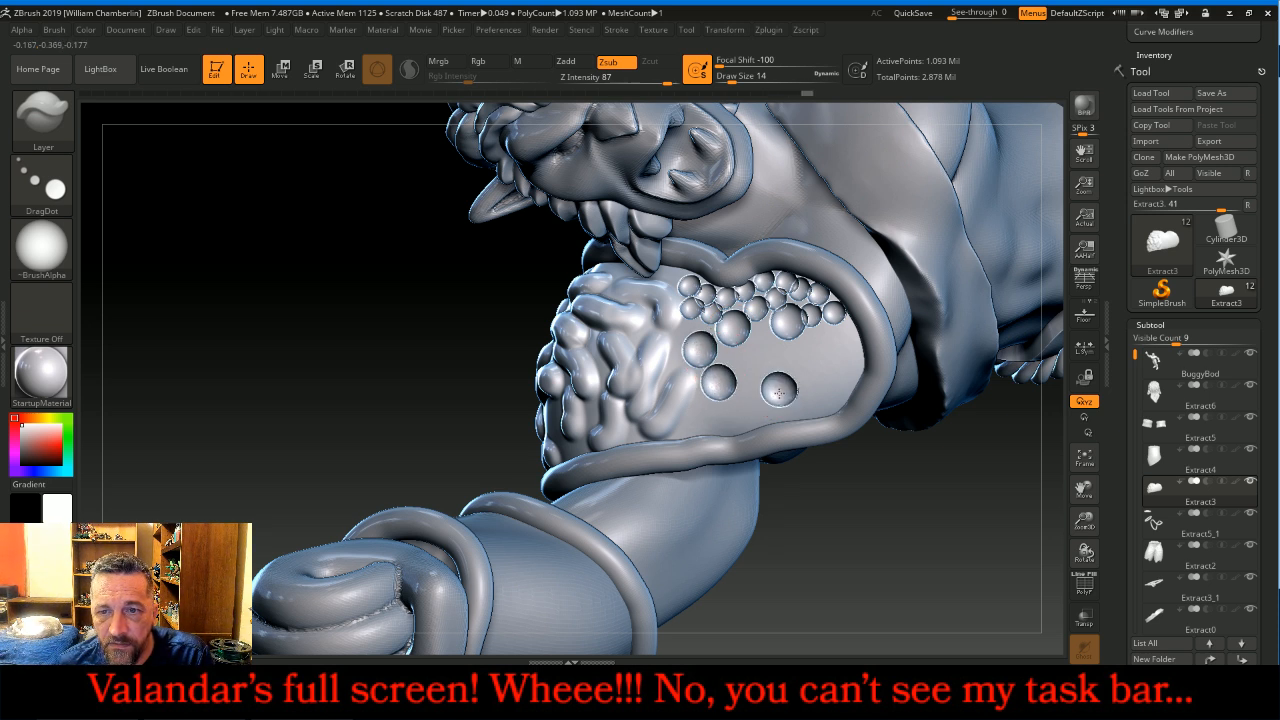
pyautogui.click(826, 365)
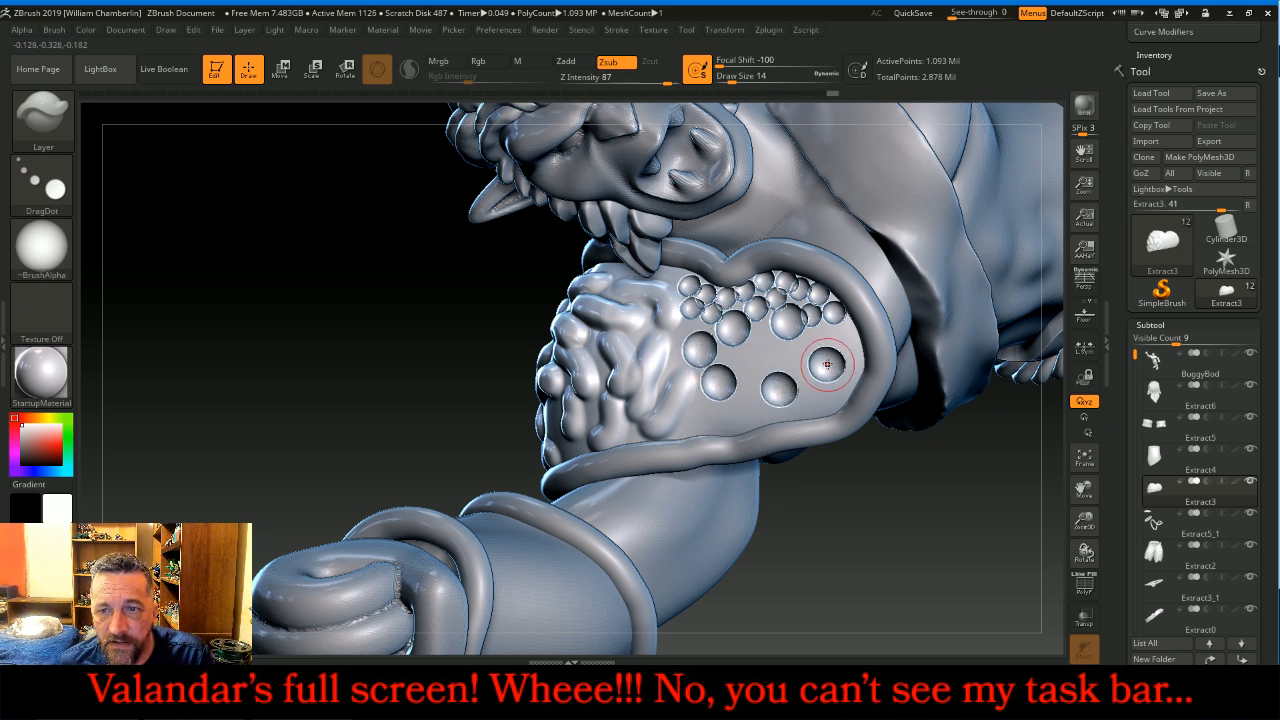
pyautogui.click(758, 357)
# Step: Stamp five large, spaced-out round bumps at draw size 14 on the shoulder pad's flap on the quiver side
pyautogui.moveTo(325, 338); pyautogui.dragTo(496, 342)
pyautogui.click(477, 344)
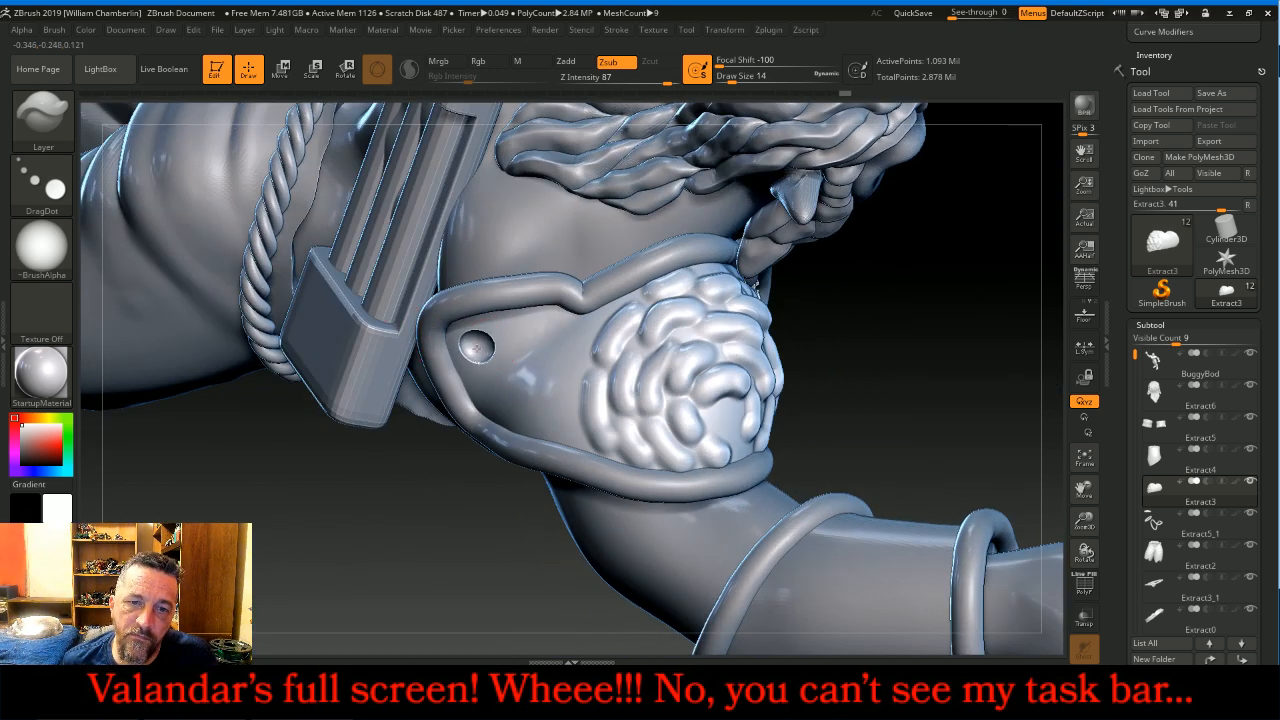
pyautogui.click(529, 342)
pyautogui.click(541, 405)
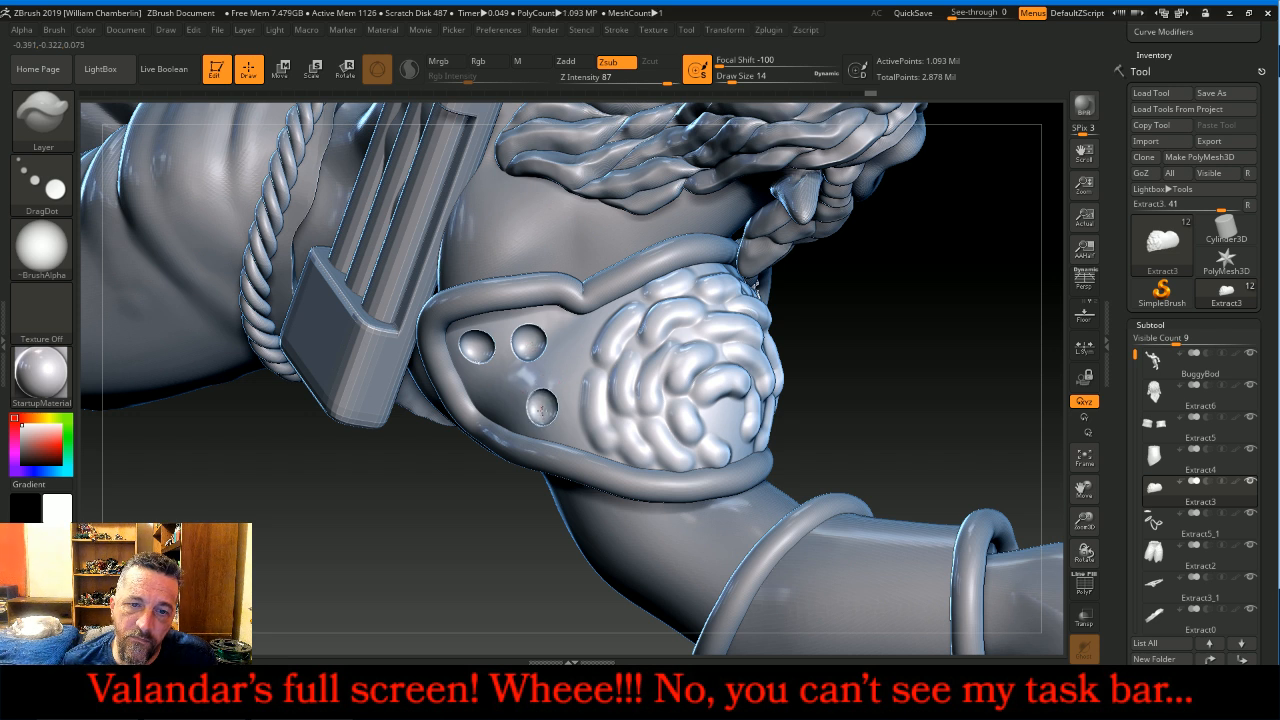
pyautogui.click(574, 340)
pyautogui.click(488, 390)
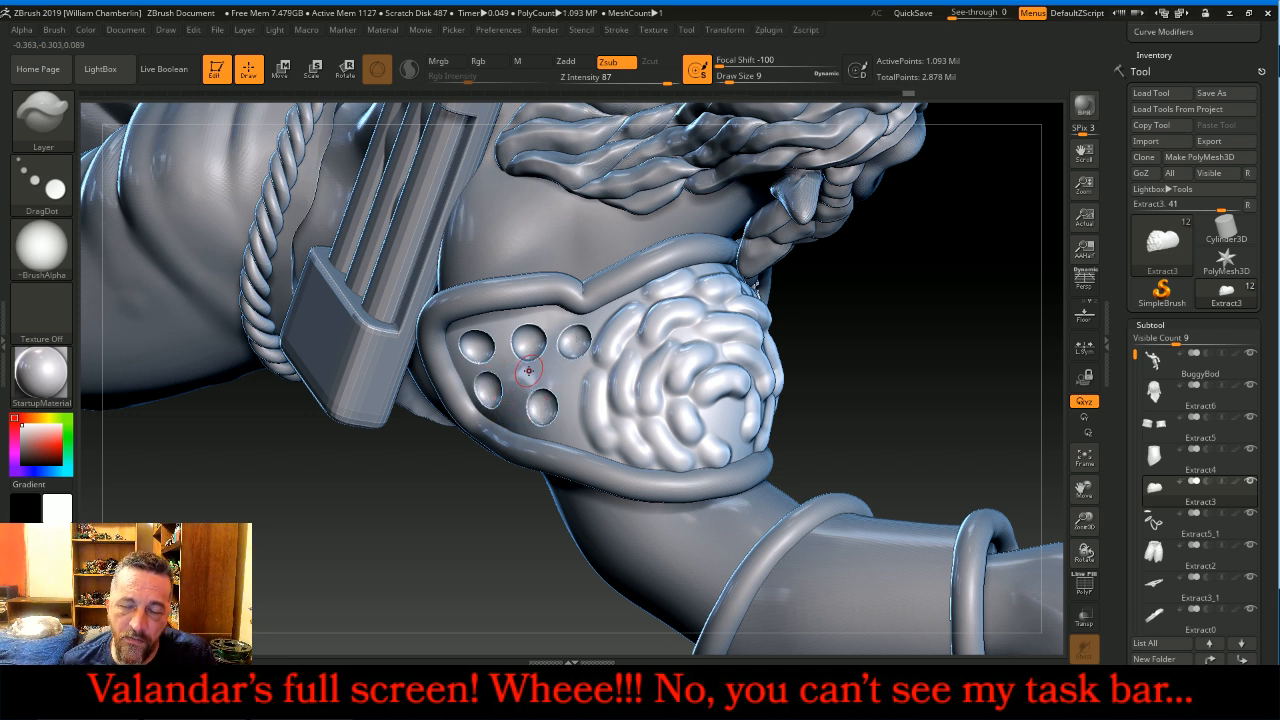
# Step: Fill the gaps between the large bumps and the rim of the chest-side flap with small bumps at draw size 9
pyautogui.moveTo(913, 366); pyautogui.dragTo(833, 340)
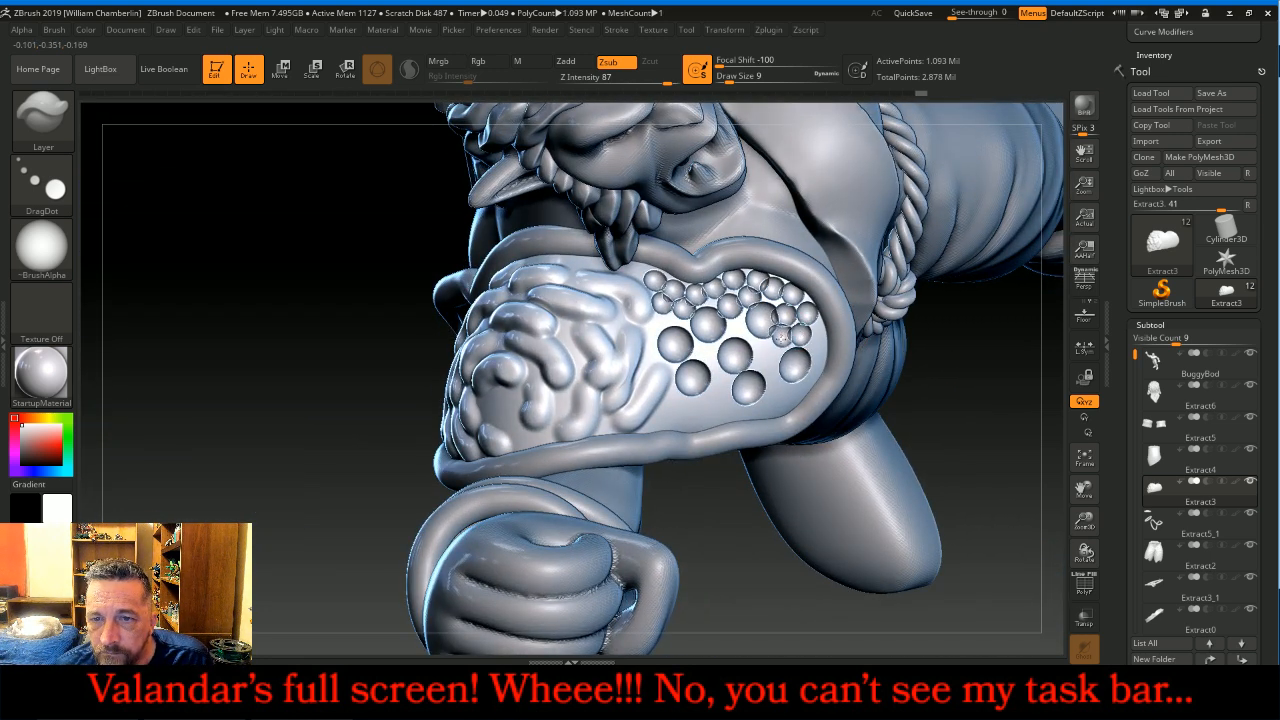
pyautogui.click(761, 351)
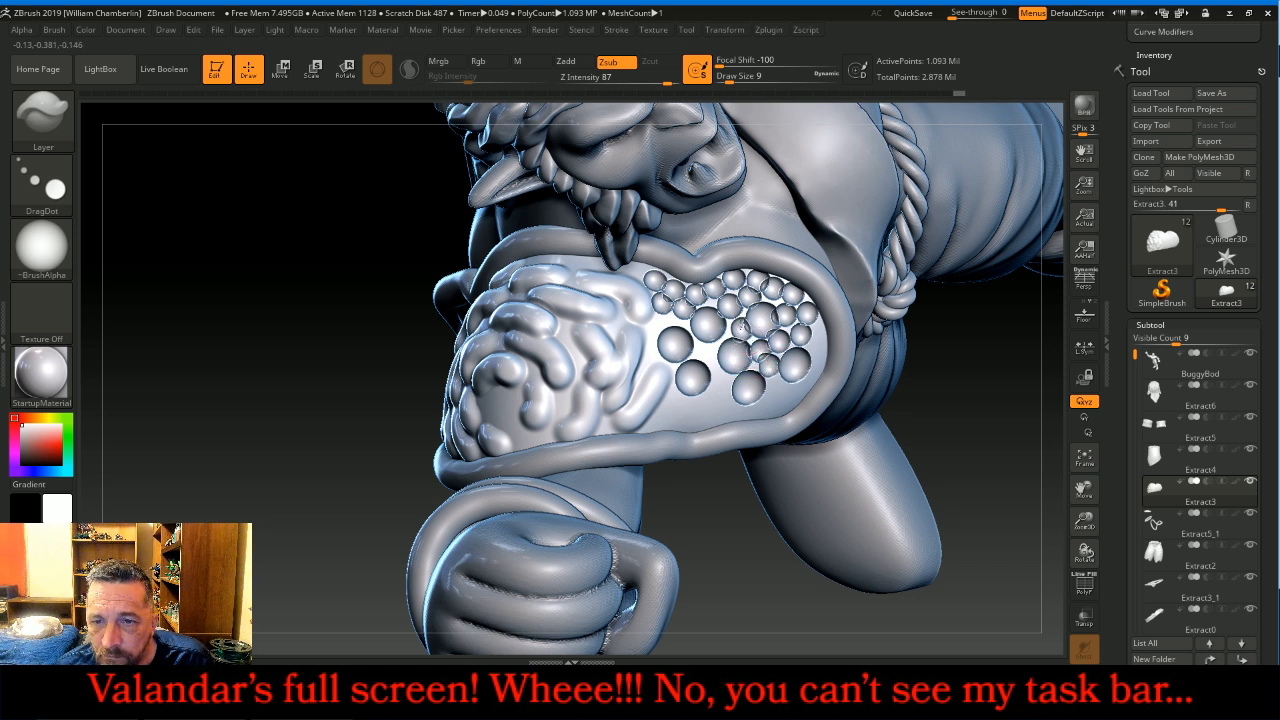
pyautogui.click(705, 352)
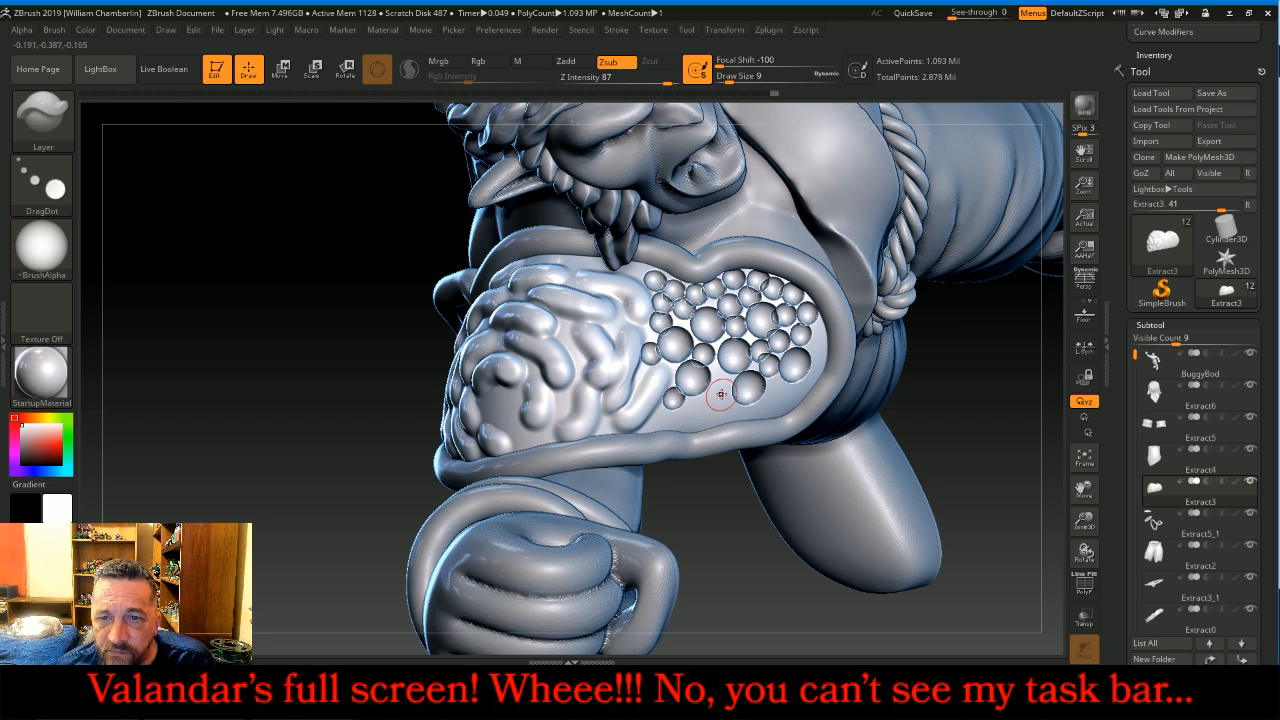
pyautogui.moveTo(964, 385); pyautogui.dragTo(893, 348)
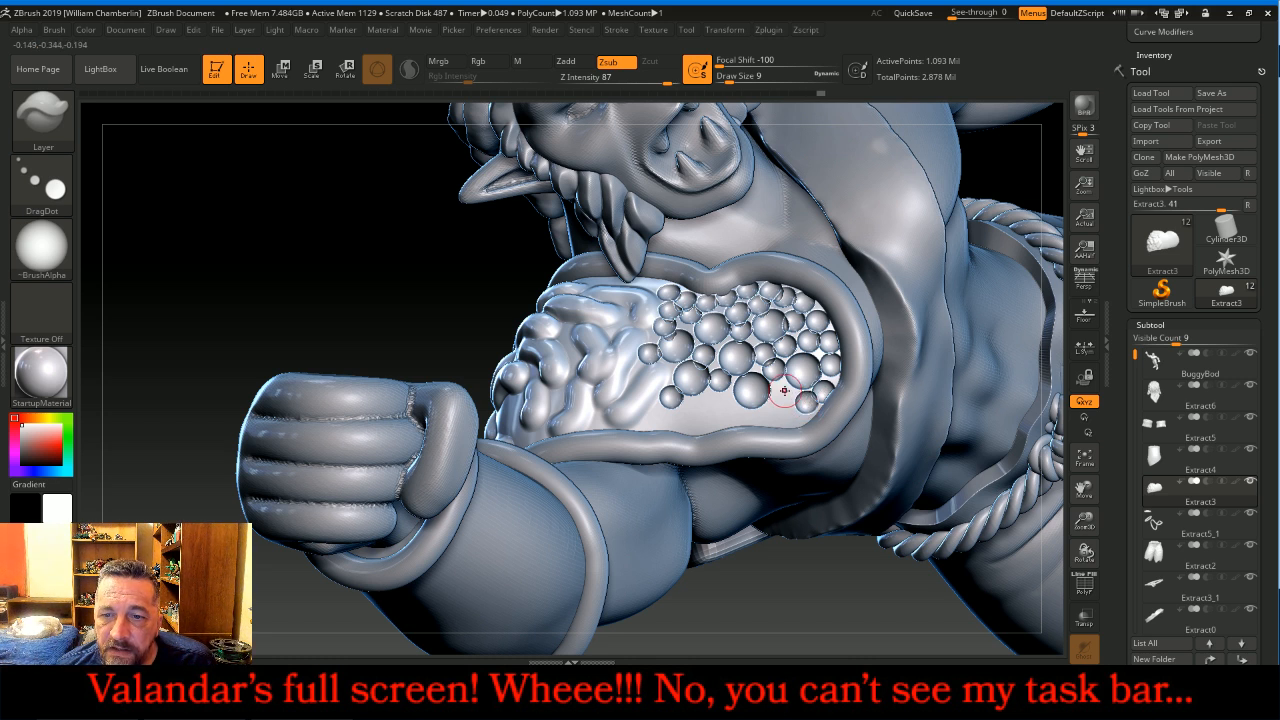
pyautogui.moveTo(791, 417)
pyautogui.mouseDown()
pyautogui.moveTo(661, 421)
pyautogui.moveTo(712, 426)
pyautogui.mouseUp()
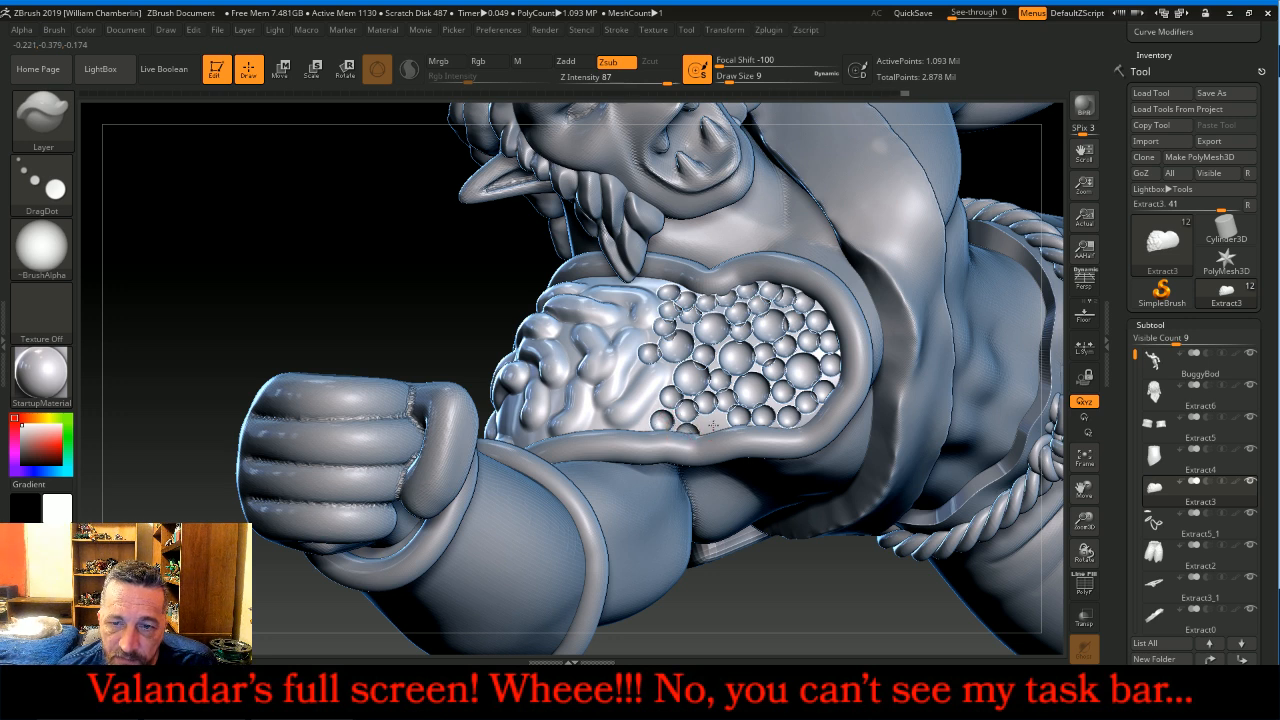
# Step: Stamp small bumps at draw size 9 around the large ones beside the ridges on the quiver-side flap
pyautogui.moveTo(288, 270)
pyautogui.mouseDown()
pyautogui.moveTo(322, 286)
pyautogui.moveTo(377, 260)
pyautogui.mouseUp()
pyautogui.moveTo(585, 369); pyautogui.dragTo(586, 368)
pyautogui.click(538, 389)
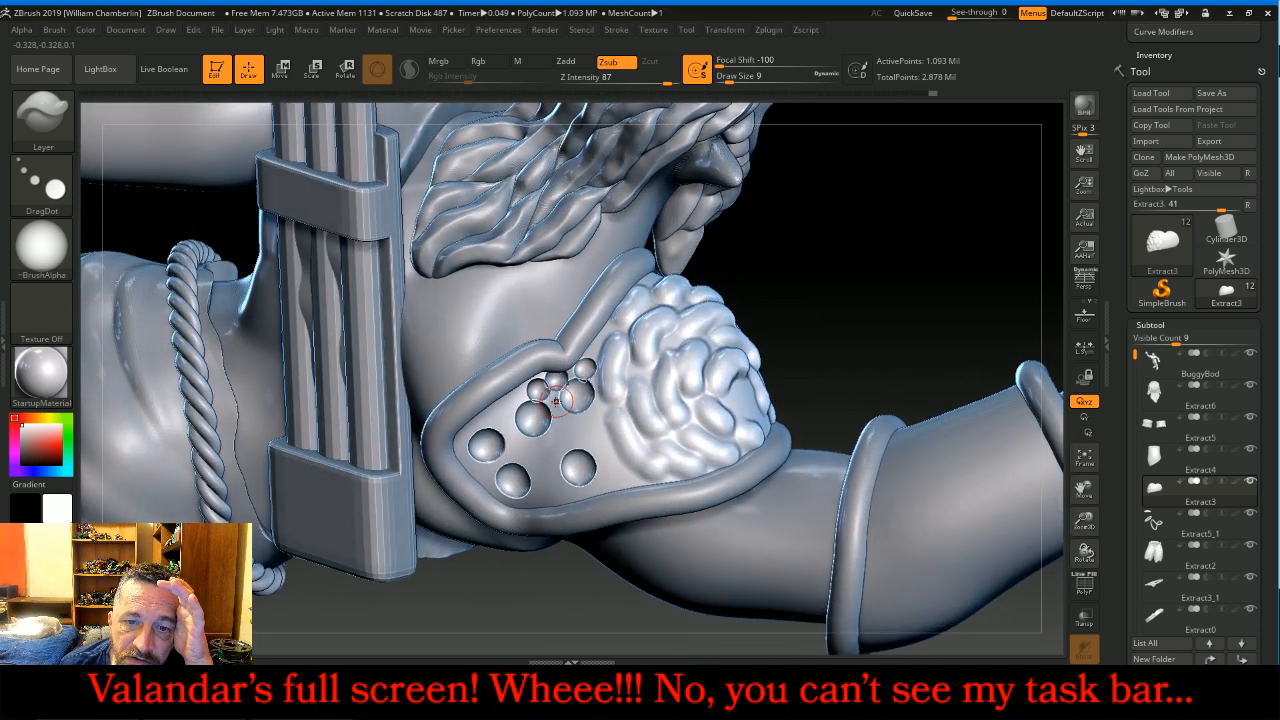
pyautogui.click(568, 404)
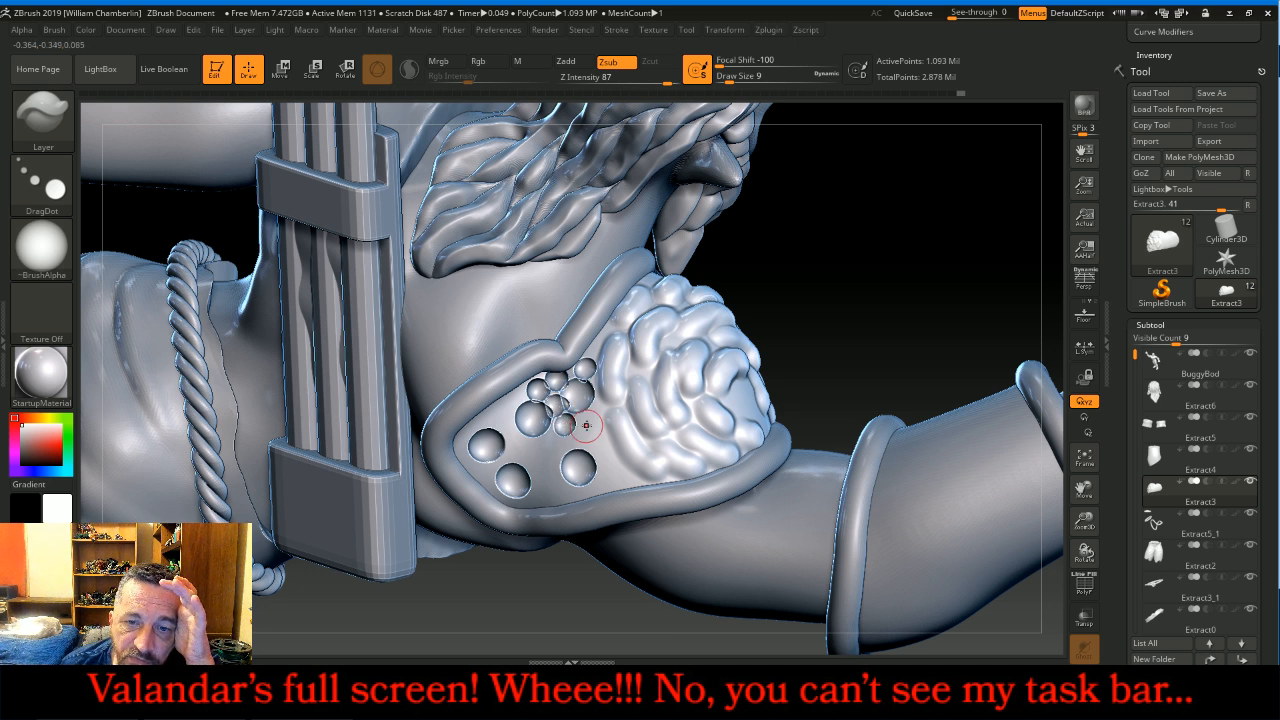
pyautogui.click(597, 437)
pyautogui.click(603, 465)
pyautogui.click(619, 479)
pyautogui.click(590, 459)
pyautogui.click(601, 485)
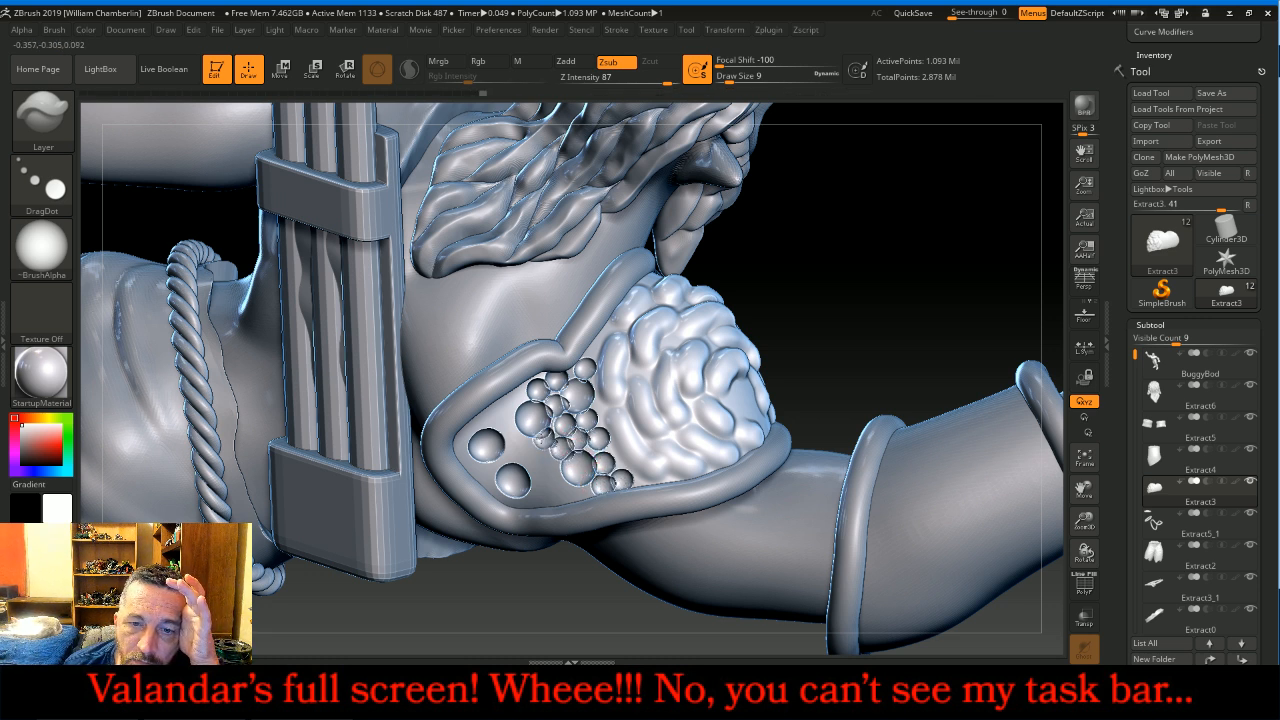
# Step: Pack the remaining outer and lower area of the quiver-side flap with small bumps up to the rim
pyautogui.click(524, 448)
pyautogui.click(546, 463)
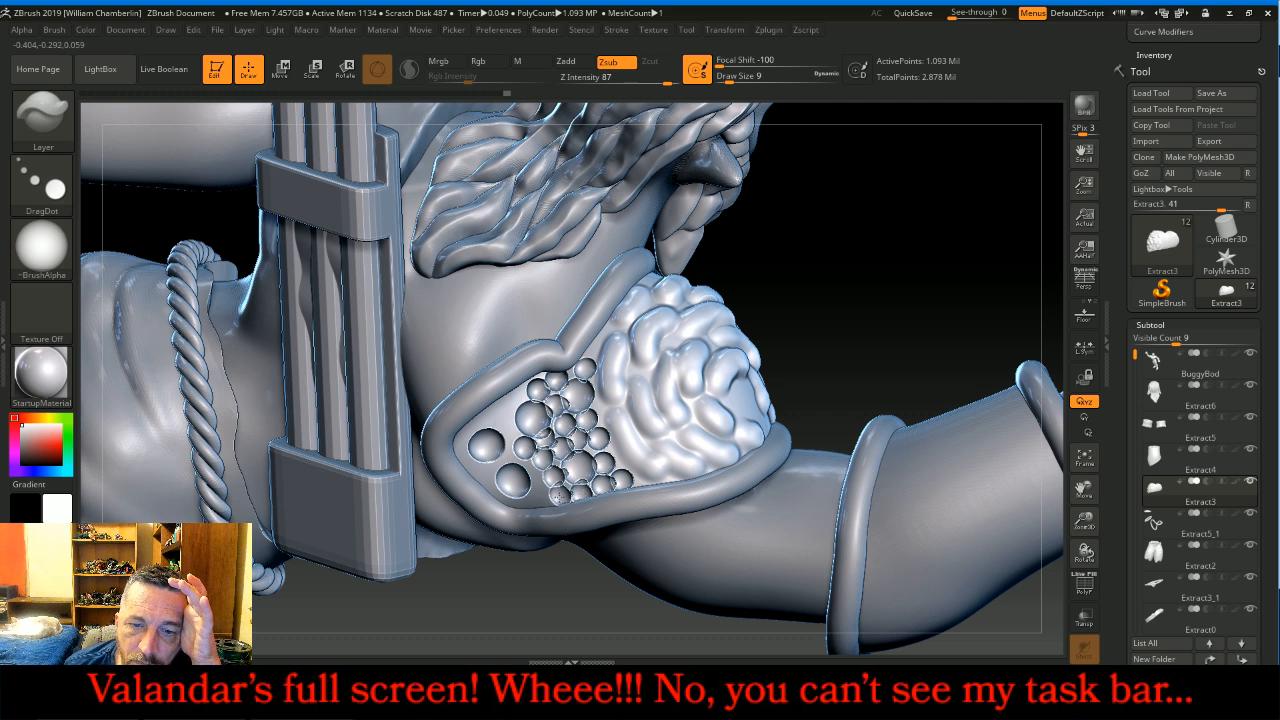
pyautogui.click(541, 487)
pyautogui.moveTo(841, 304); pyautogui.dragTo(518, 403)
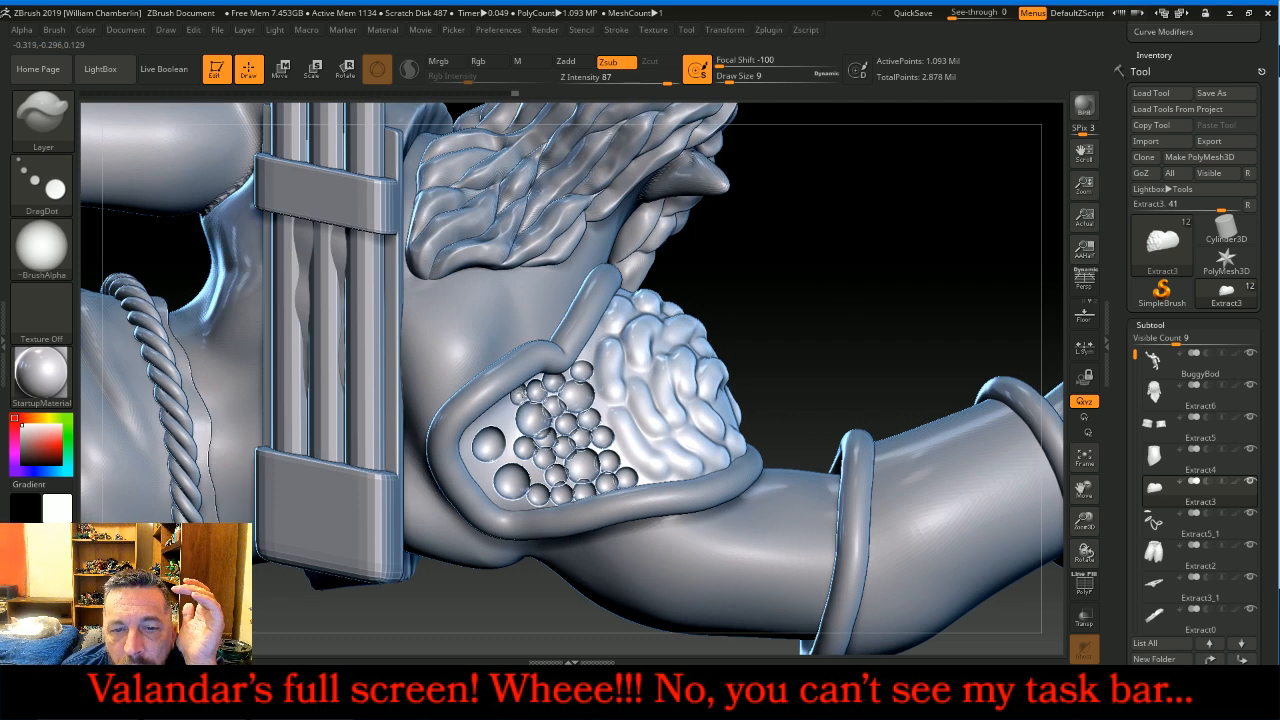
pyautogui.click(506, 412)
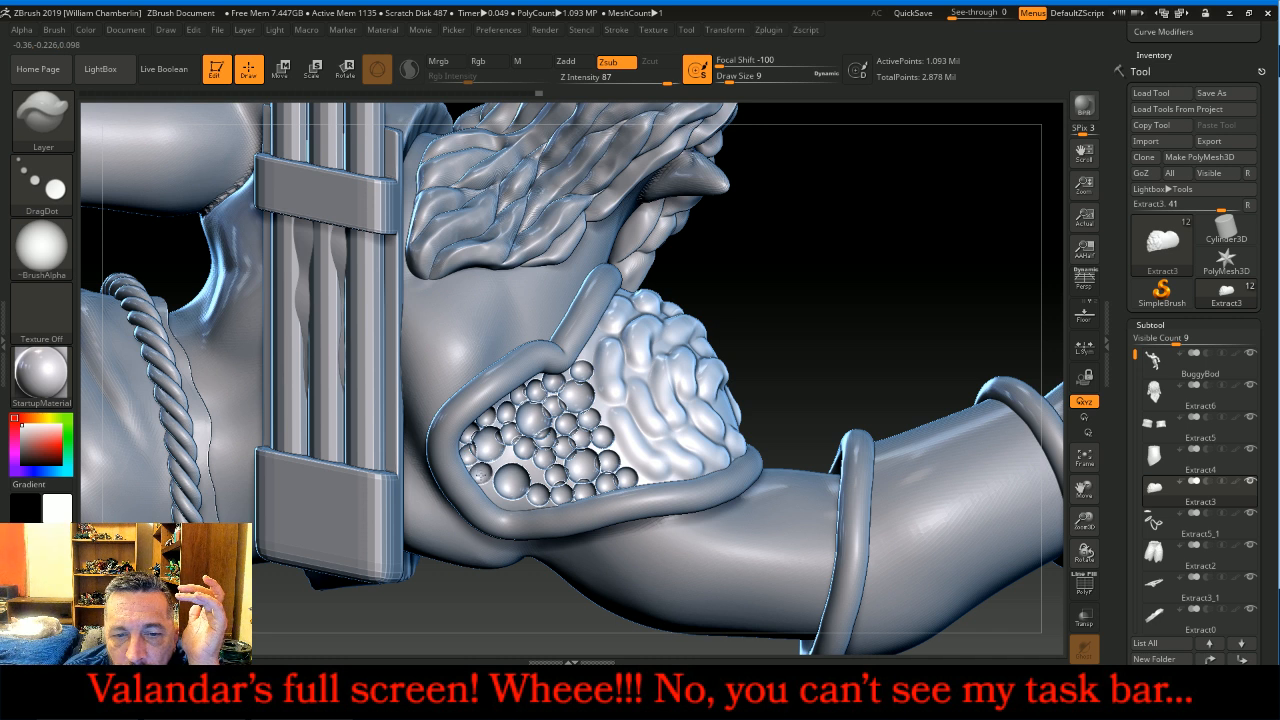
pyautogui.click(521, 451)
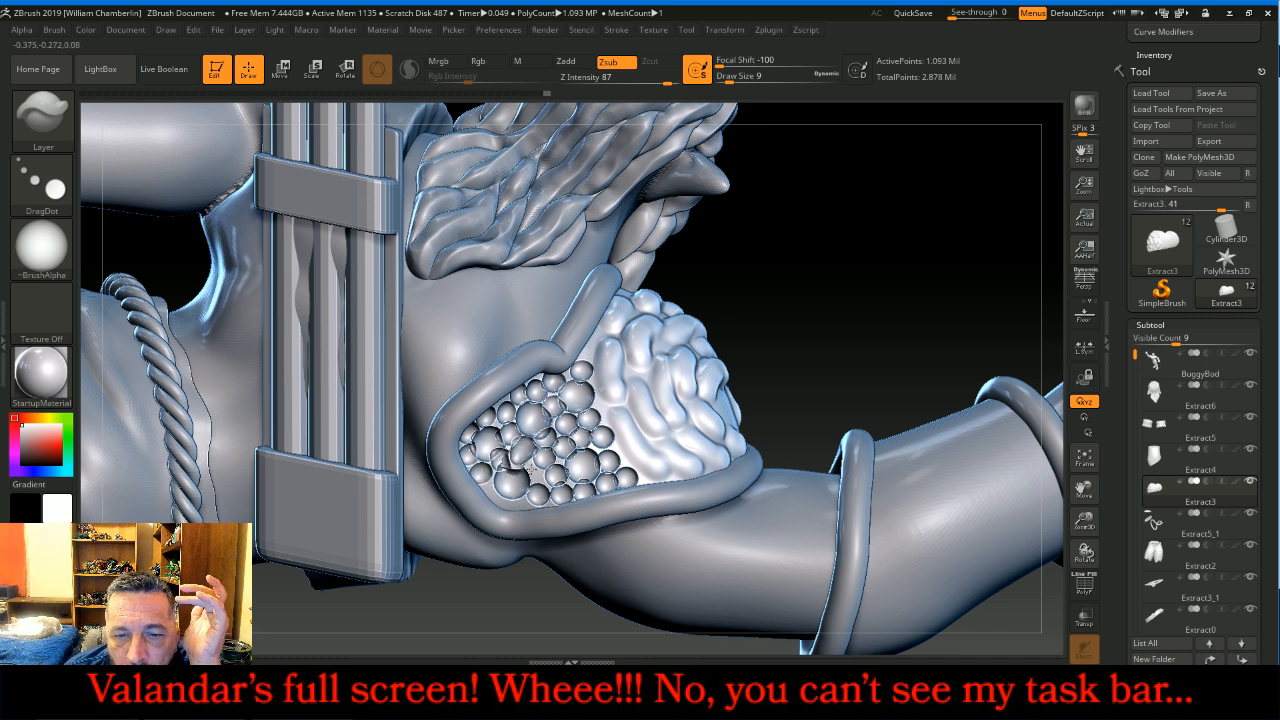
pyautogui.hotkey('ctrl', 'z')
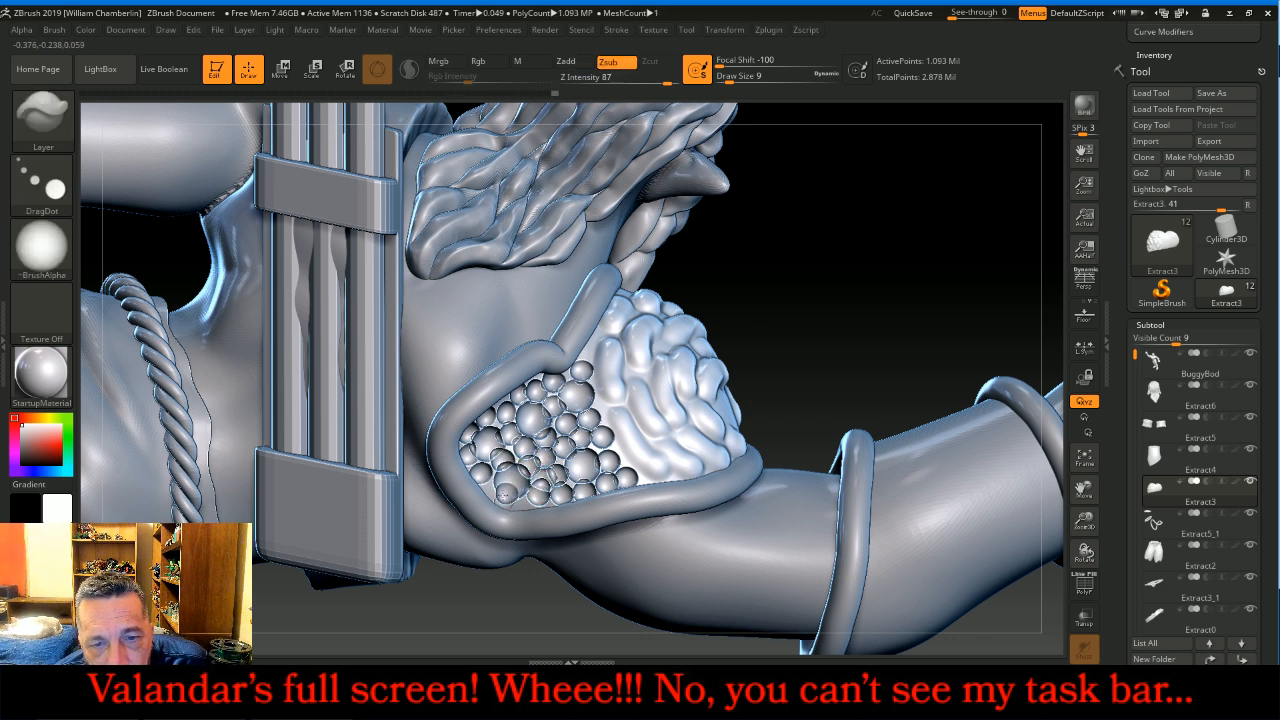
pyautogui.click(505, 492)
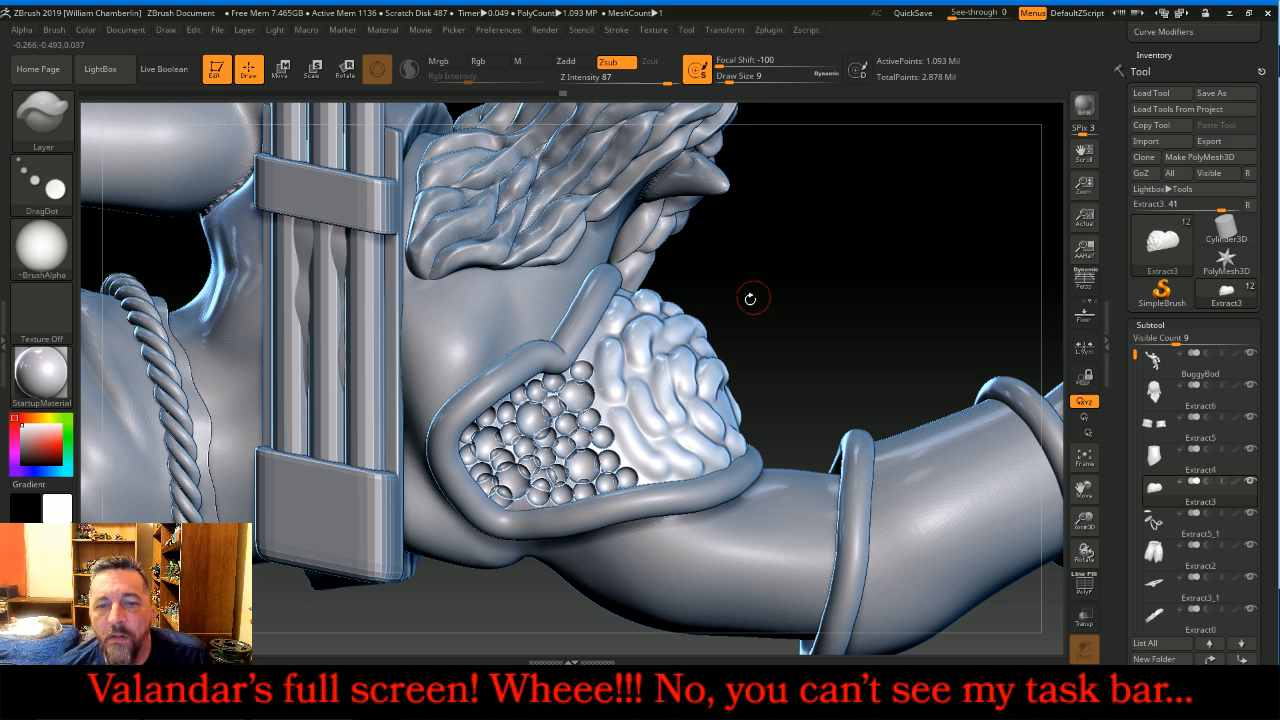
# Step: Smooth the stamped bumps on both flaps of the shoulder pad at draw size 30 so they blend together
pyautogui.scroll(2, 723, 297)
pyautogui.press(']')
pyautogui.press(']')
pyautogui.press(']')
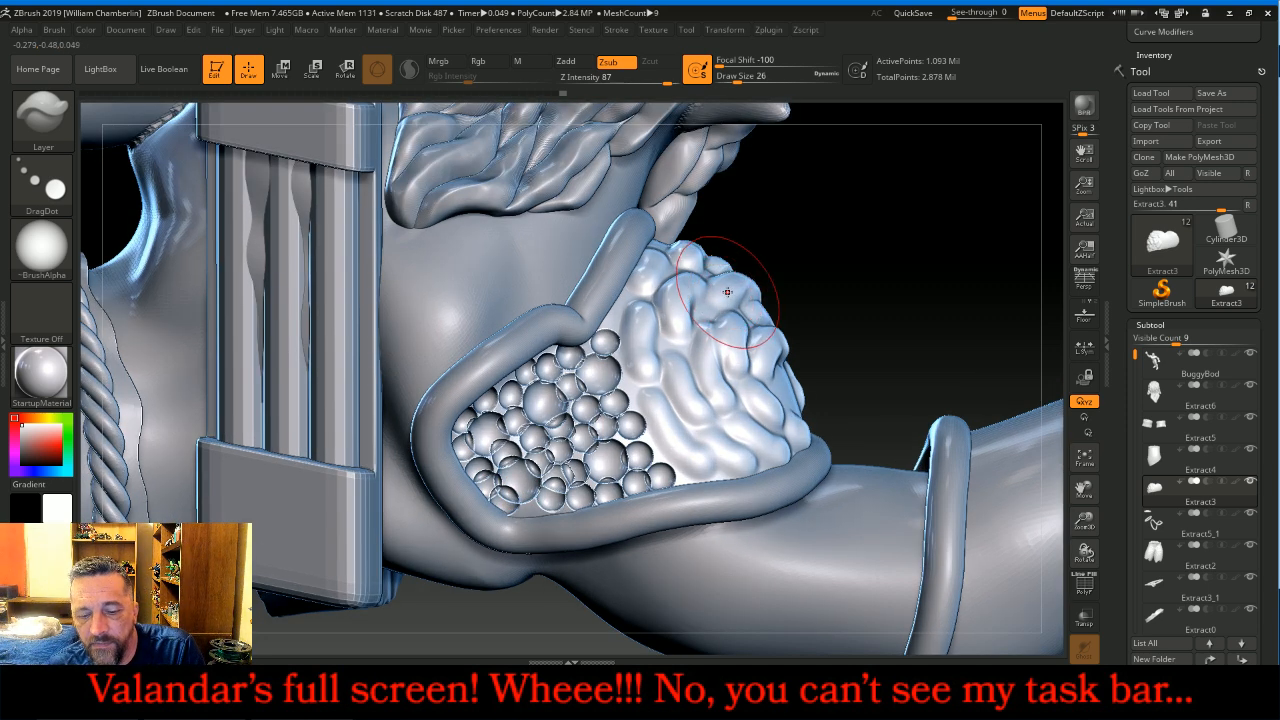
pyautogui.press(']')
pyautogui.press(']')
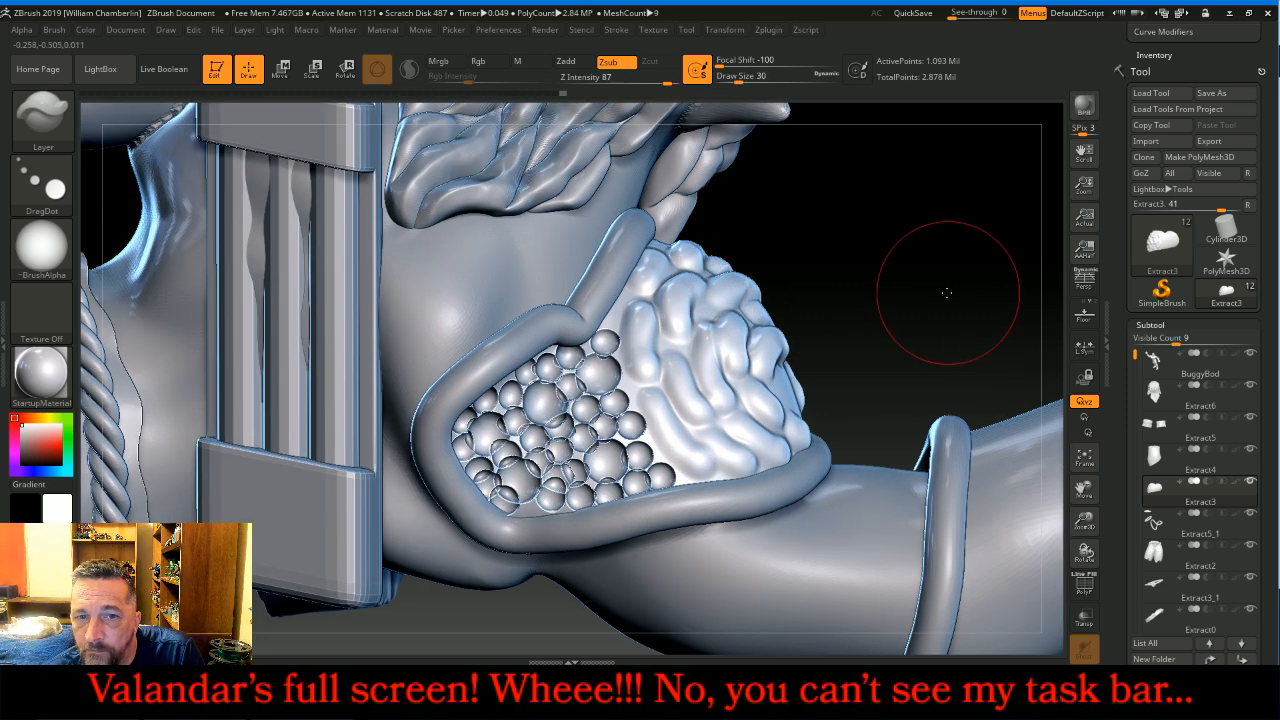
pyautogui.moveTo(949, 292); pyautogui.dragTo(934, 289)
pyautogui.press('shift')
pyautogui.moveTo(580, 365)
pyautogui.keyDown('shift'); pyautogui.mouseDown()
pyautogui.moveTo(560, 430)
pyautogui.moveTo(495, 440)
pyautogui.moveTo(465, 425)
pyautogui.moveTo(520, 490)
pyautogui.moveTo(620, 462)
pyautogui.moveTo(628, 442)
pyautogui.mouseUp(); pyautogui.keyUp('shift')
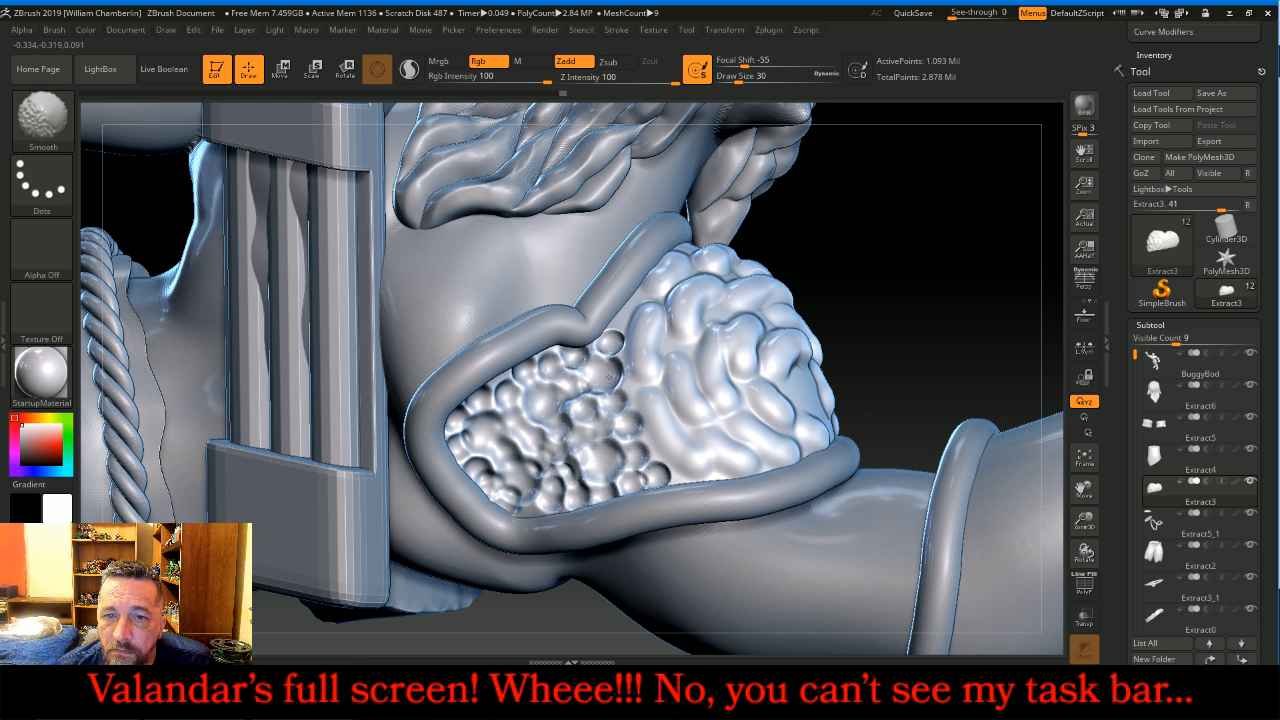
pyautogui.keyDown('shift'); pyautogui.moveTo(610, 341); pyautogui.dragTo(617, 327); pyautogui.keyUp('shift')
pyautogui.moveTo(966, 288); pyautogui.dragTo(655, 312)
pyautogui.moveTo(798, 408)
pyautogui.keyDown('shift'); pyautogui.mouseDown()
pyautogui.moveTo(778, 310)
pyautogui.moveTo(815, 298)
pyautogui.moveTo(875, 320)
pyautogui.moveTo(925, 345)
pyautogui.moveTo(935, 386)
pyautogui.moveTo(910, 440)
pyautogui.moveTo(769, 449)
pyautogui.moveTo(762, 378)
pyautogui.moveTo(830, 362)
pyautogui.moveTo(890, 368)
pyautogui.mouseUp(); pyautogui.keyUp('shift')
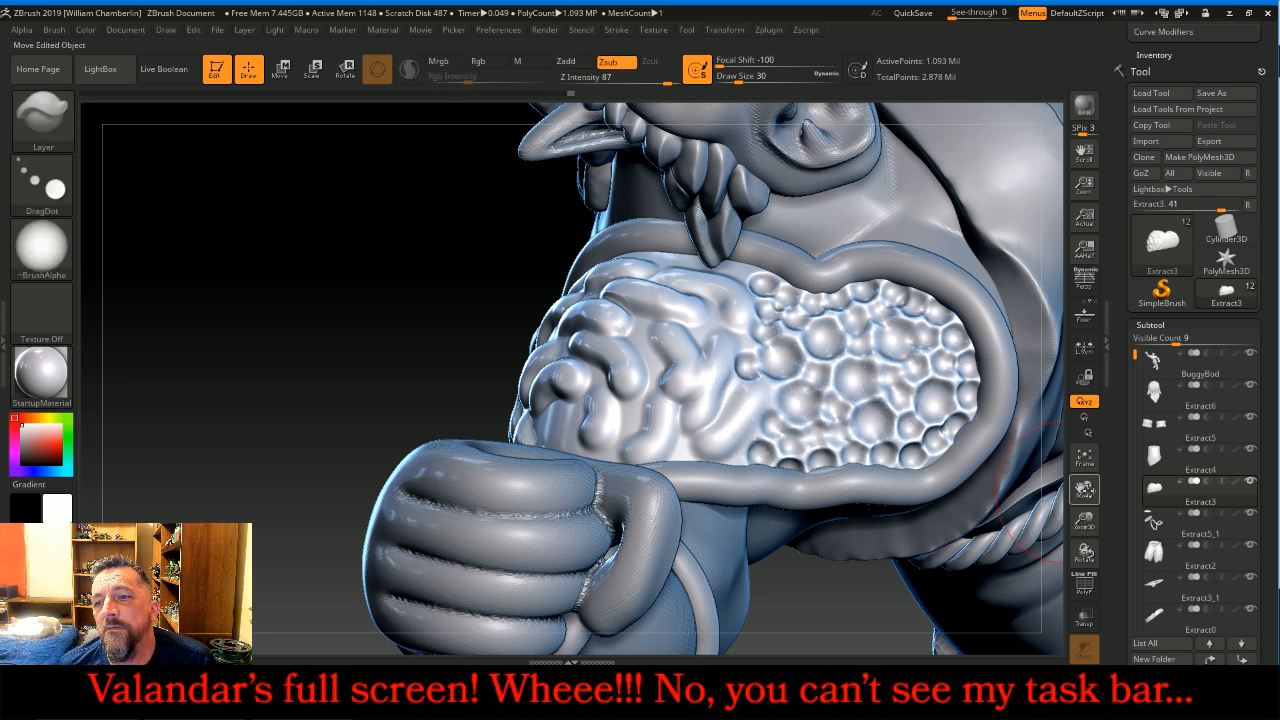
# Step: Smooth the worm-like ridges on the shoulder pad's bulge at draw size 30 and frame the whole goblin from the front
pyautogui.click(1084, 458)
pyautogui.moveTo(1025, 460)
pyautogui.mouseDown()
pyautogui.moveTo(960, 195)
pyautogui.moveTo(900, 306)
pyautogui.moveTo(908, 323)
pyautogui.moveTo(946, 286)
pyautogui.moveTo(909, 429)
pyautogui.moveTo(693, 372)
pyautogui.mouseUp()
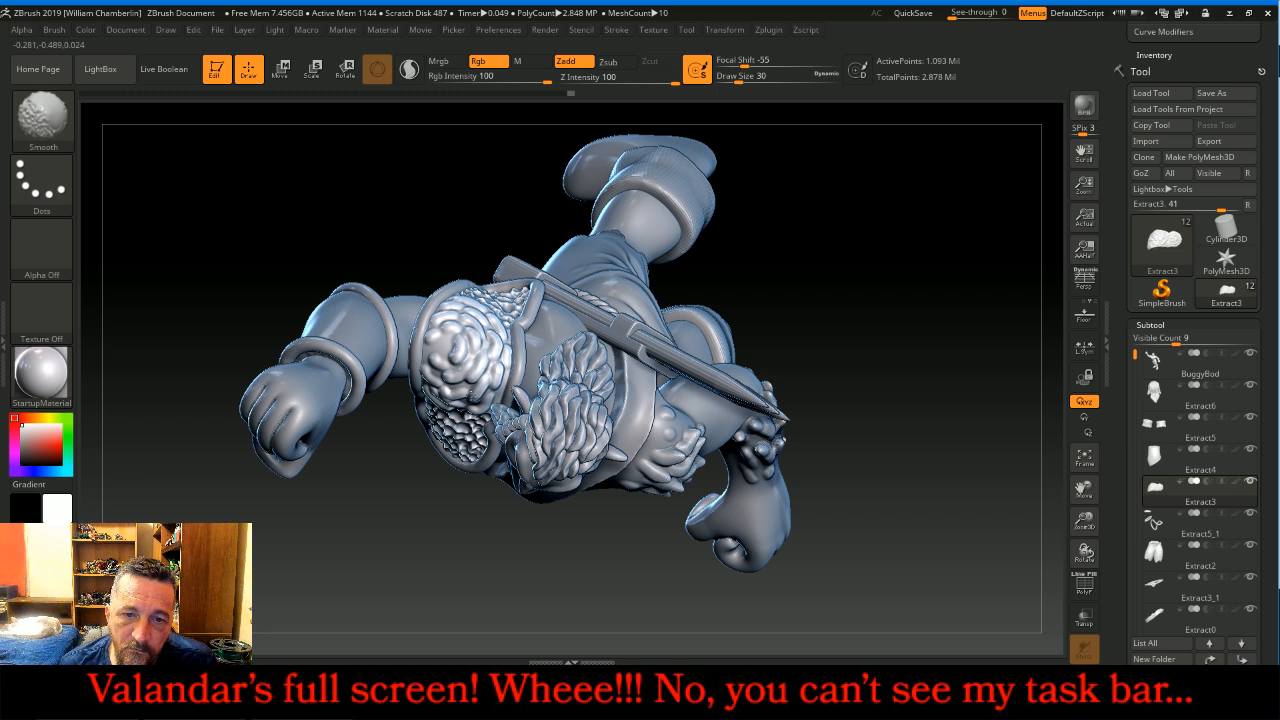
pyautogui.click(474, 355)
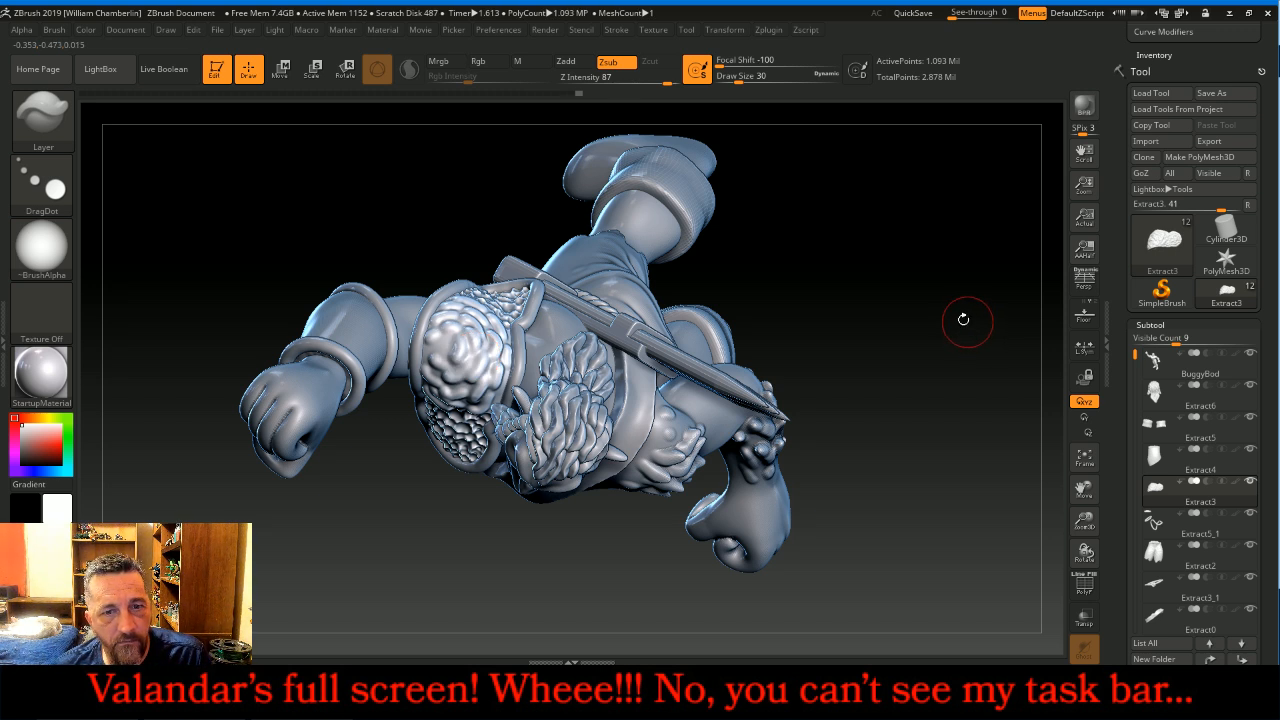
pyautogui.moveTo(966, 395); pyautogui.dragTo(990, 258)
pyautogui.click(1084, 458)
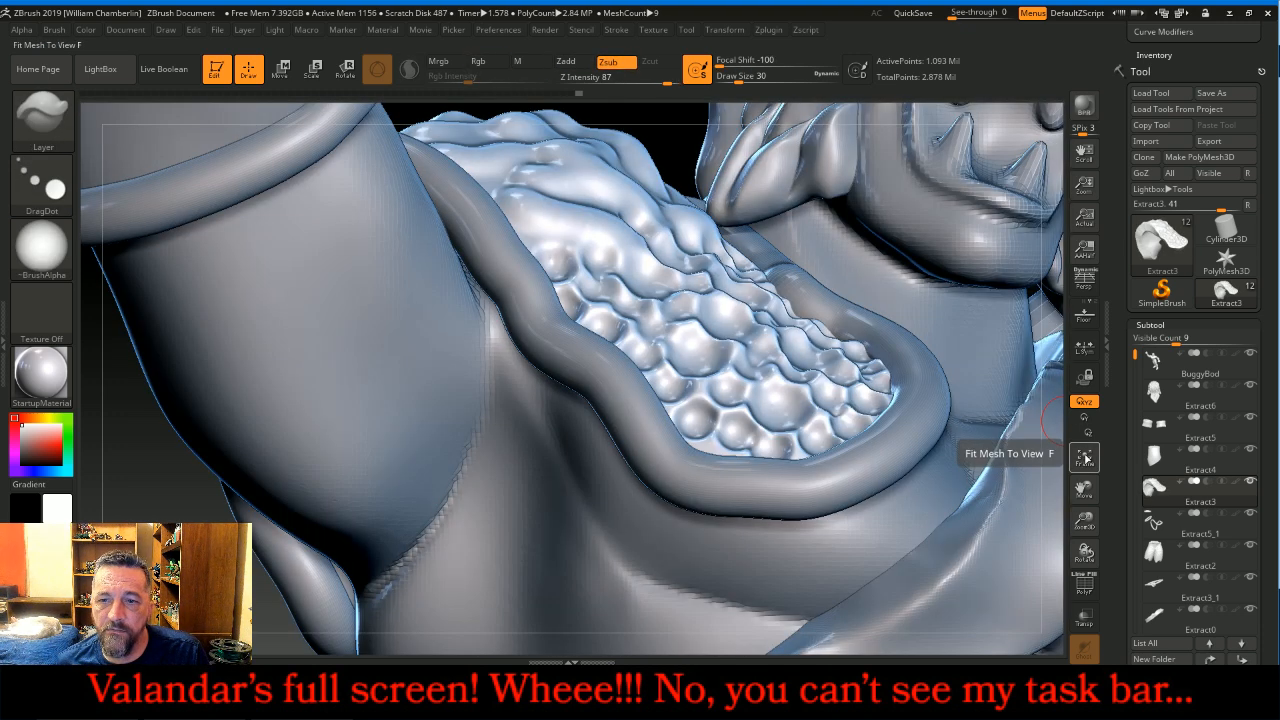
pyautogui.moveTo(1030, 462); pyautogui.dragTo(1002, 469)
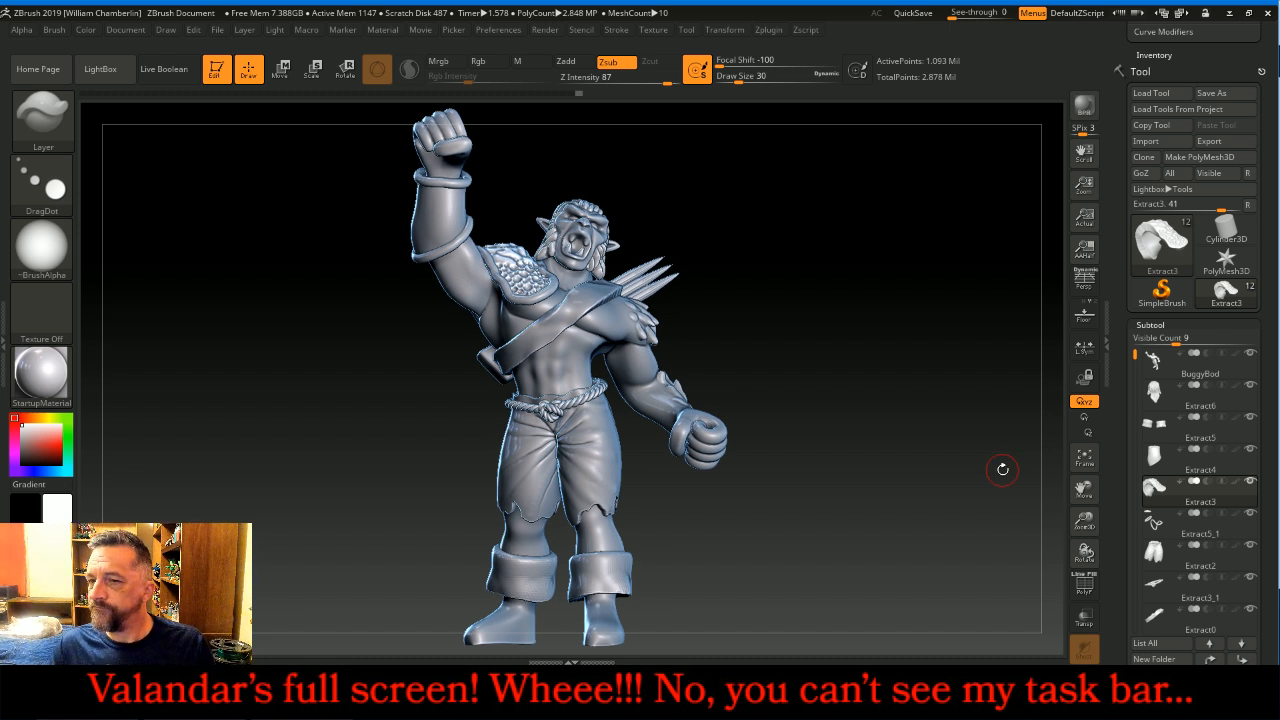
# Step: Show the hidden BuggyMstar mace, frame the whole figure and make the mace the active subtool
pyautogui.moveTo(1134, 356); pyautogui.dragTo(1134, 455)
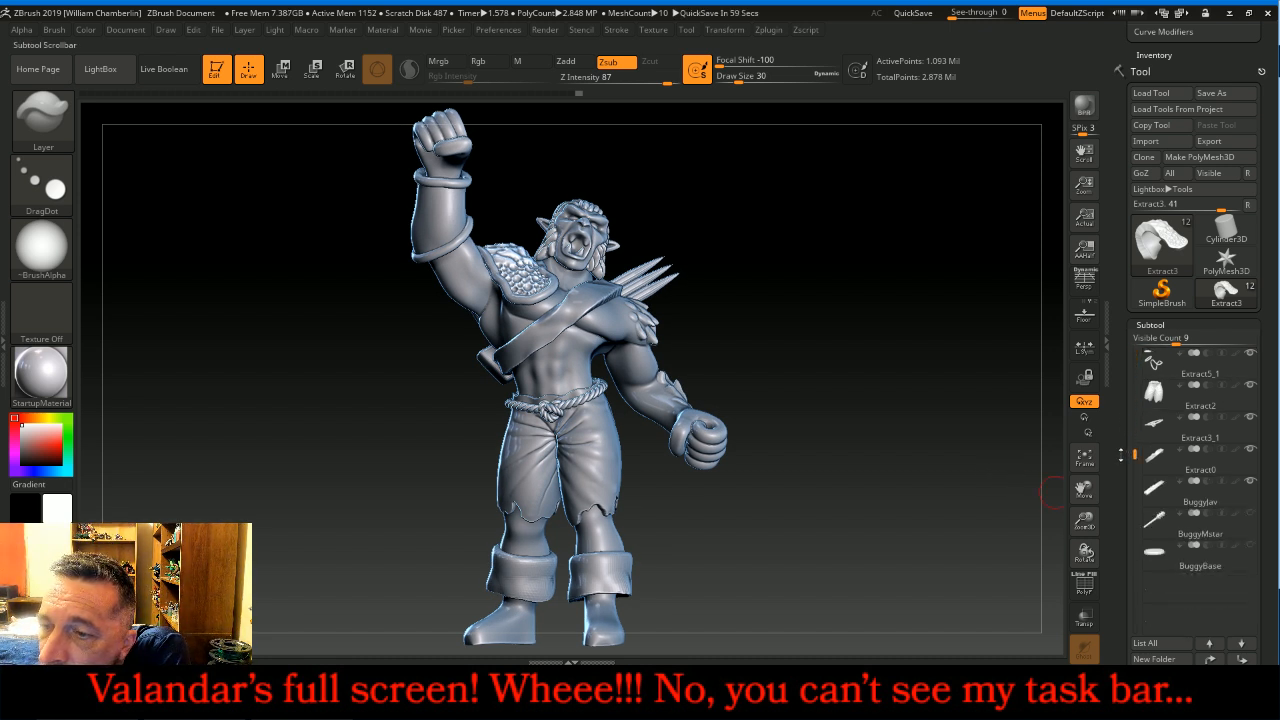
pyautogui.click(1250, 515)
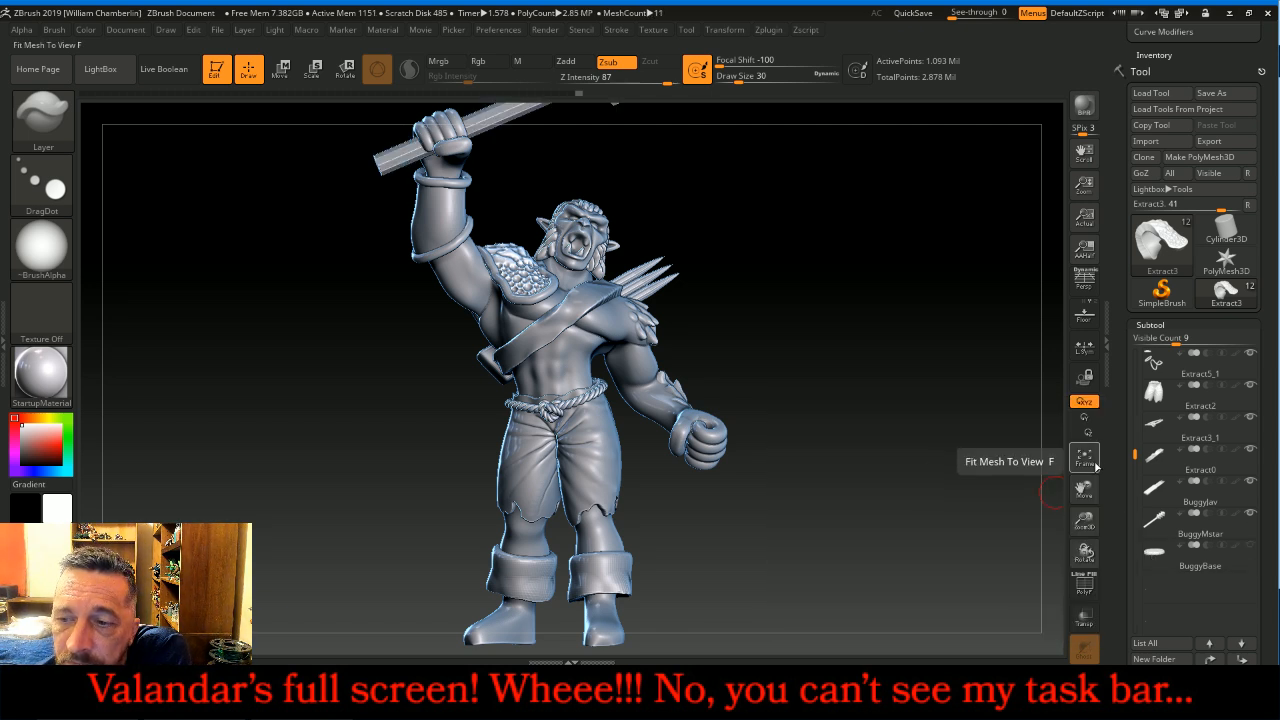
pyautogui.click(1088, 460)
pyautogui.click(1090, 461)
pyautogui.moveTo(843, 429)
pyautogui.mouseDown()
pyautogui.moveTo(693, 434)
pyautogui.moveTo(865, 434)
pyautogui.mouseUp()
pyautogui.click(1159, 518)
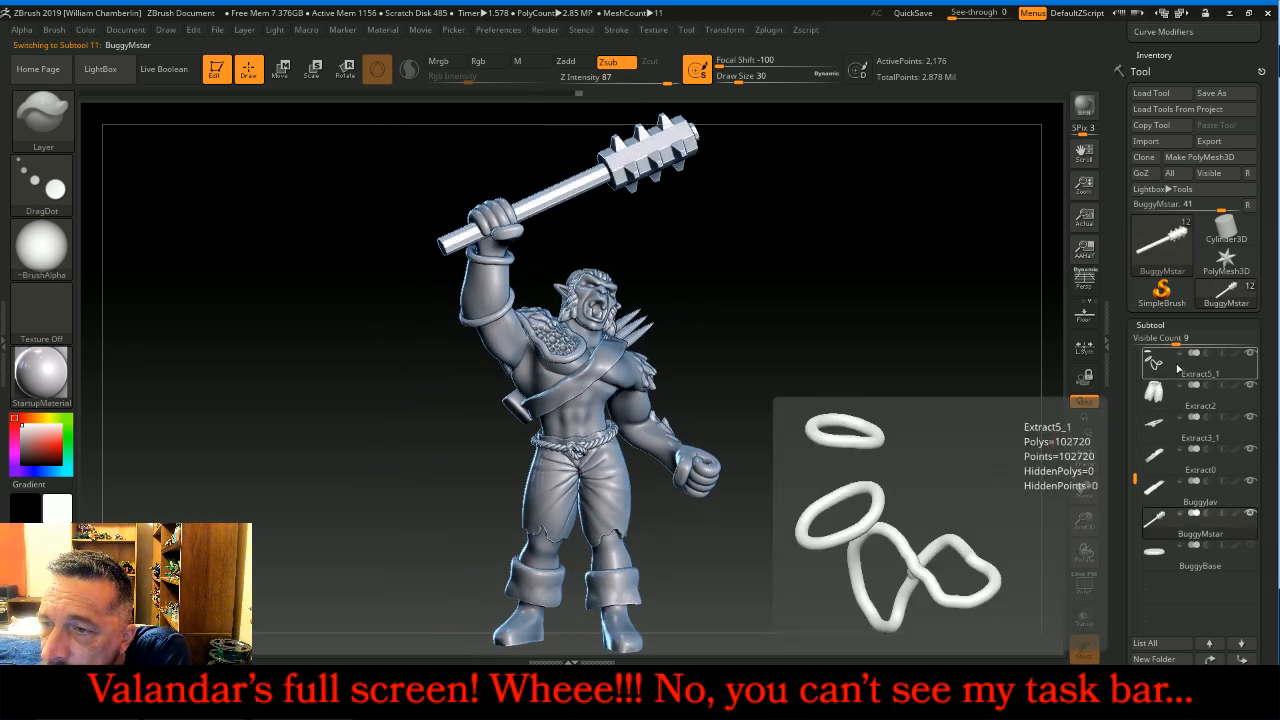
# Step: Divide the mace's geometry four times in all and delete its lower subdivision levels
pyautogui.click(1160, 326)
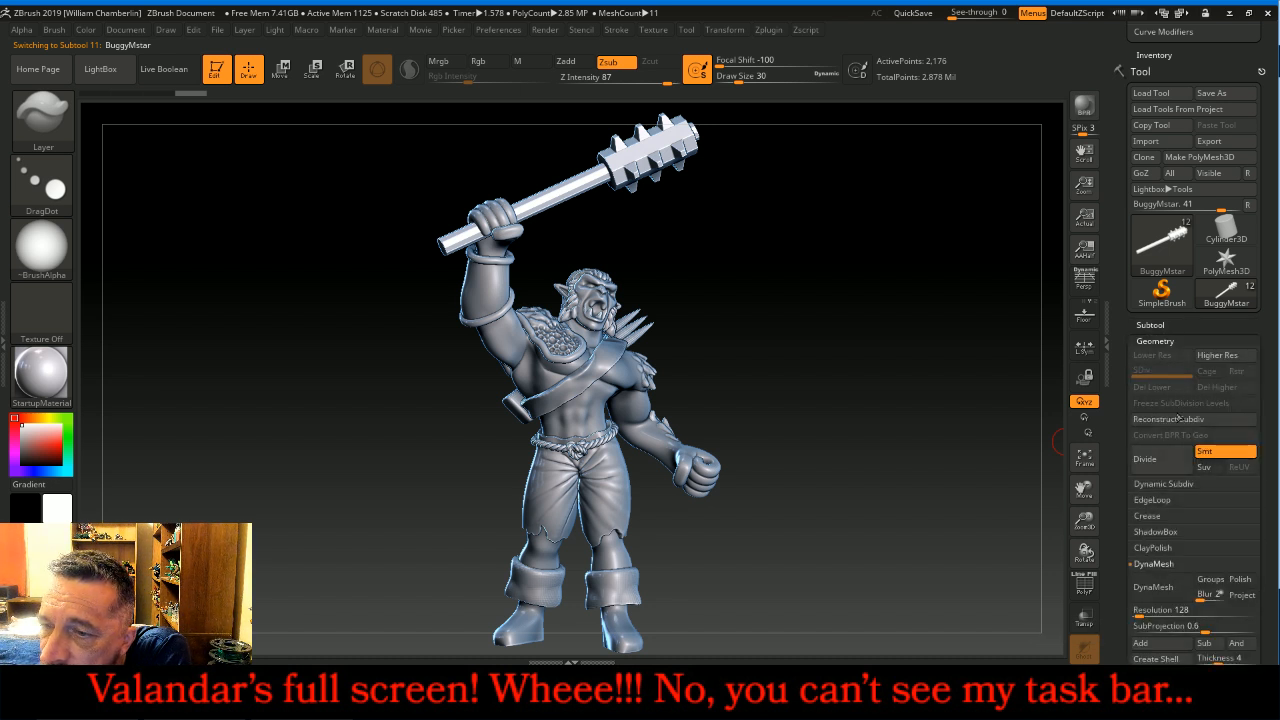
pyautogui.click(1175, 458)
pyautogui.click(1175, 458)
pyautogui.click(1175, 458)
pyautogui.click(1152, 388)
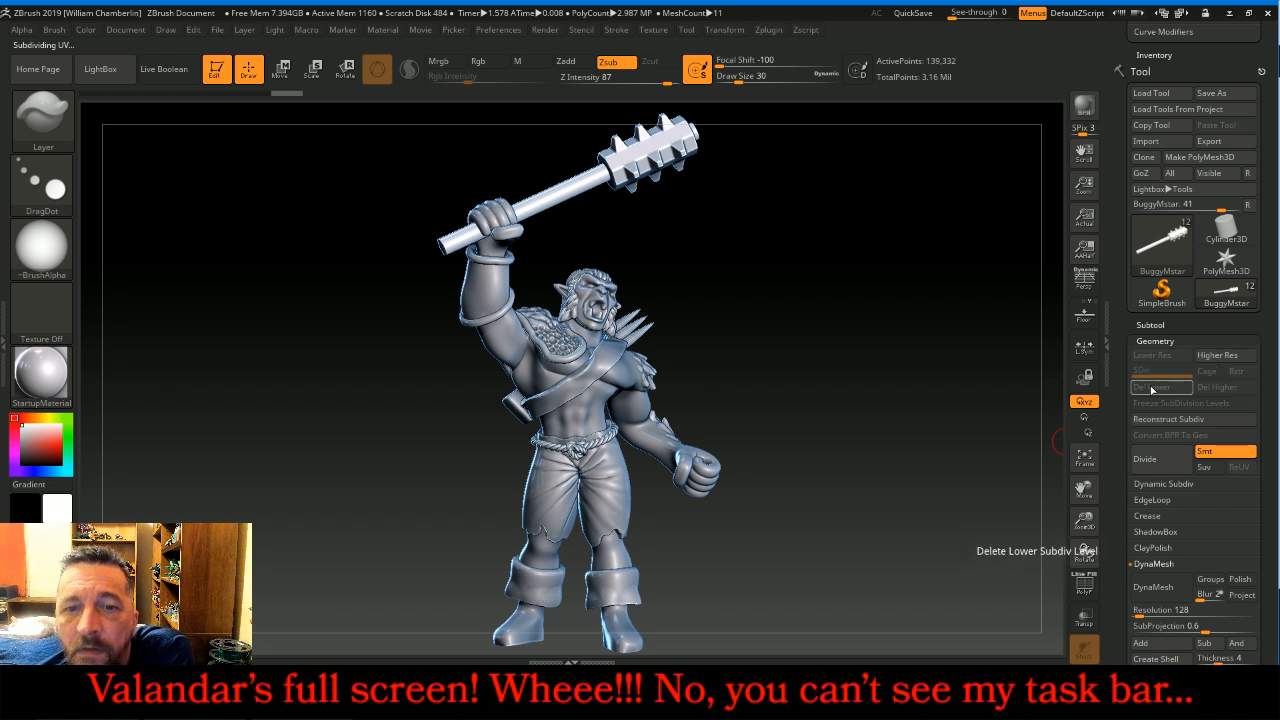
pyautogui.click(1150, 459)
pyautogui.click(1154, 388)
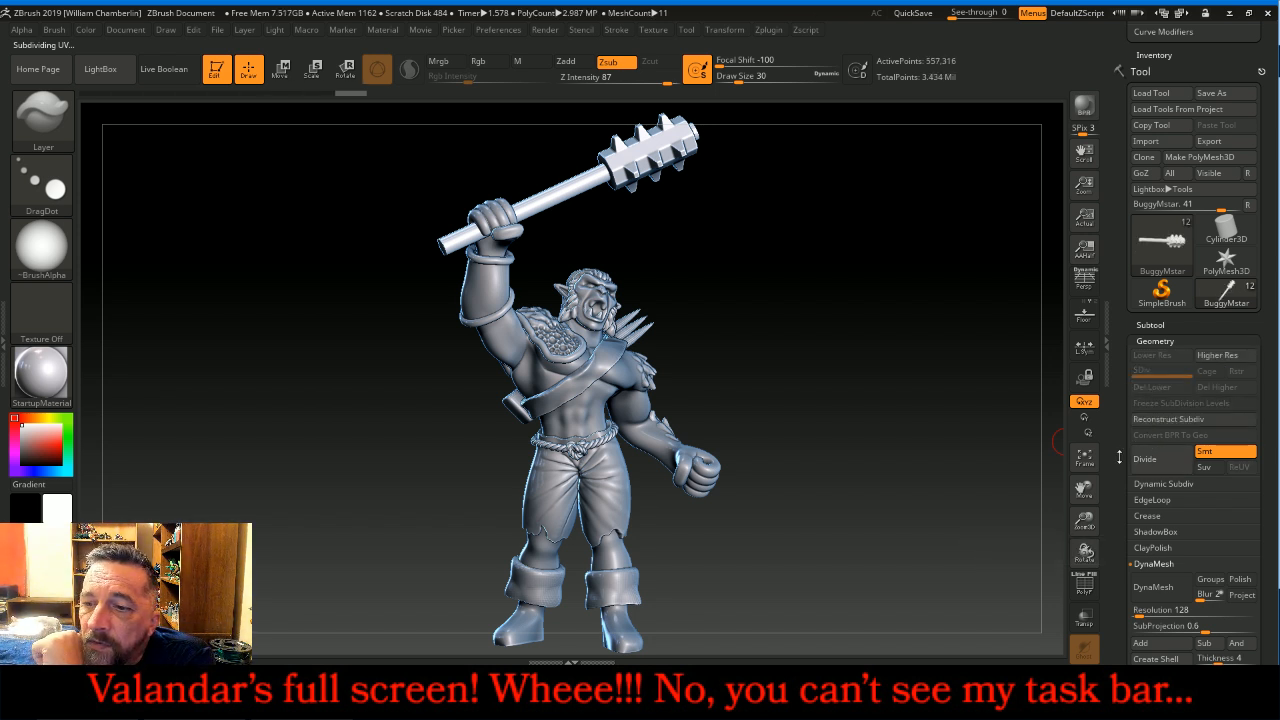
# Step: Zoom in on the mace and set up the Rake brush to carve with Zsub at Z intensity 26, with LazyMouse off
pyautogui.click(1094, 463)
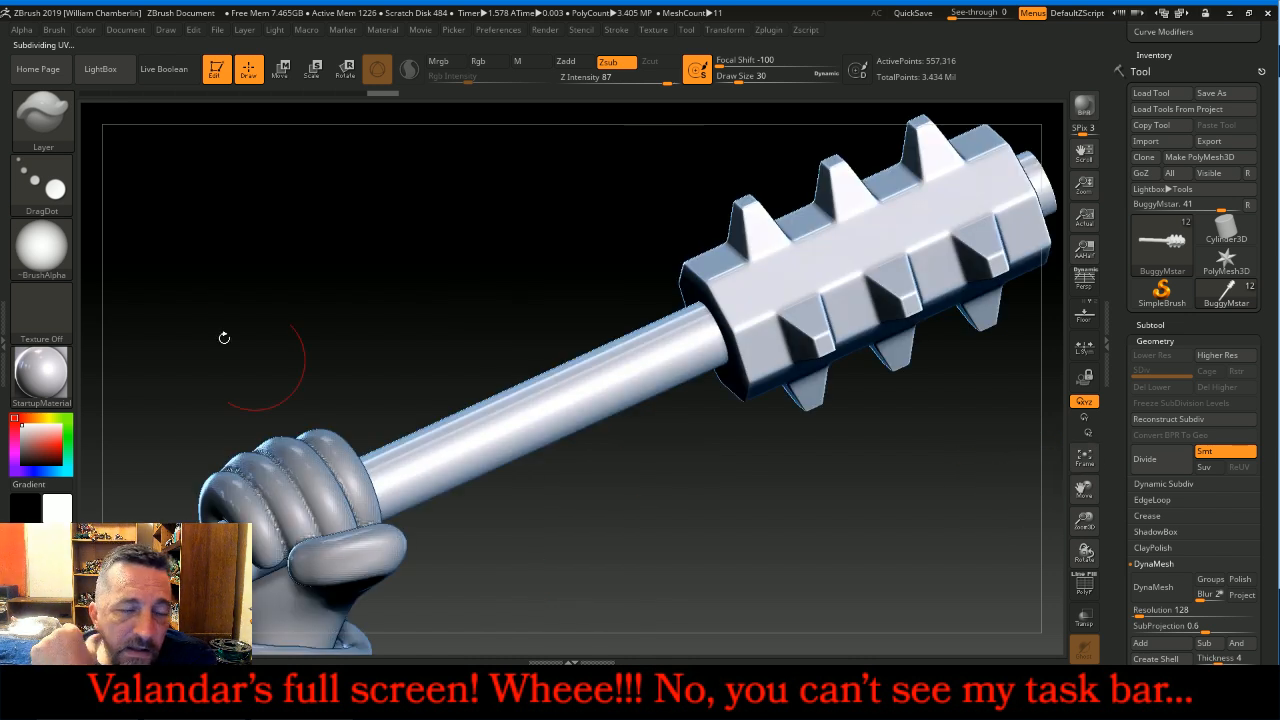
pyautogui.moveTo(1082, 489); pyautogui.dragTo(1167, 440)
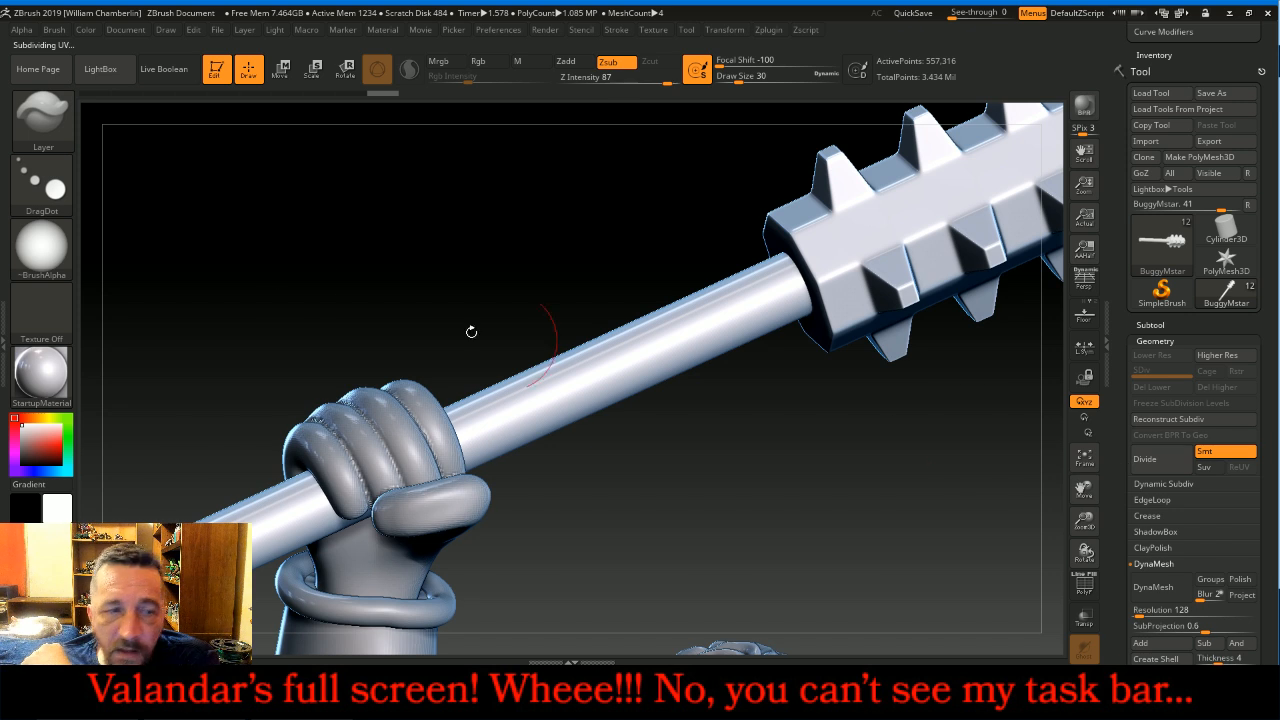
pyautogui.click(42, 116)
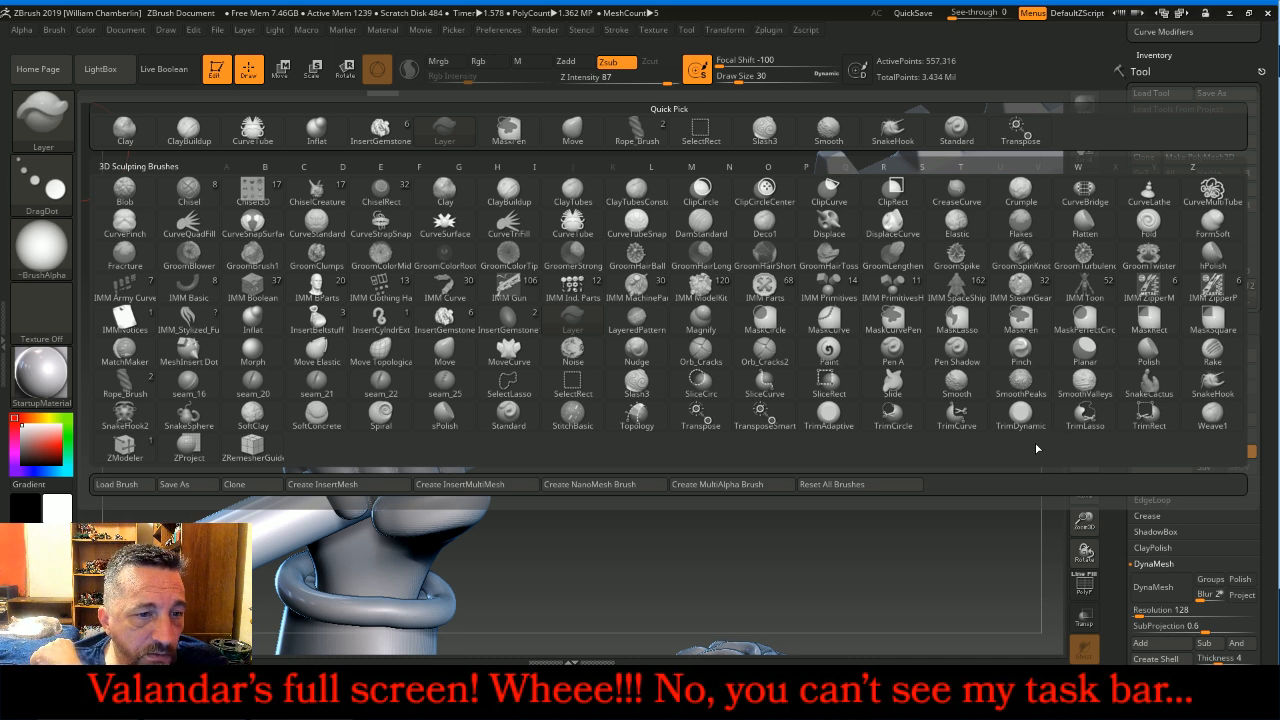
pyautogui.click(1207, 355)
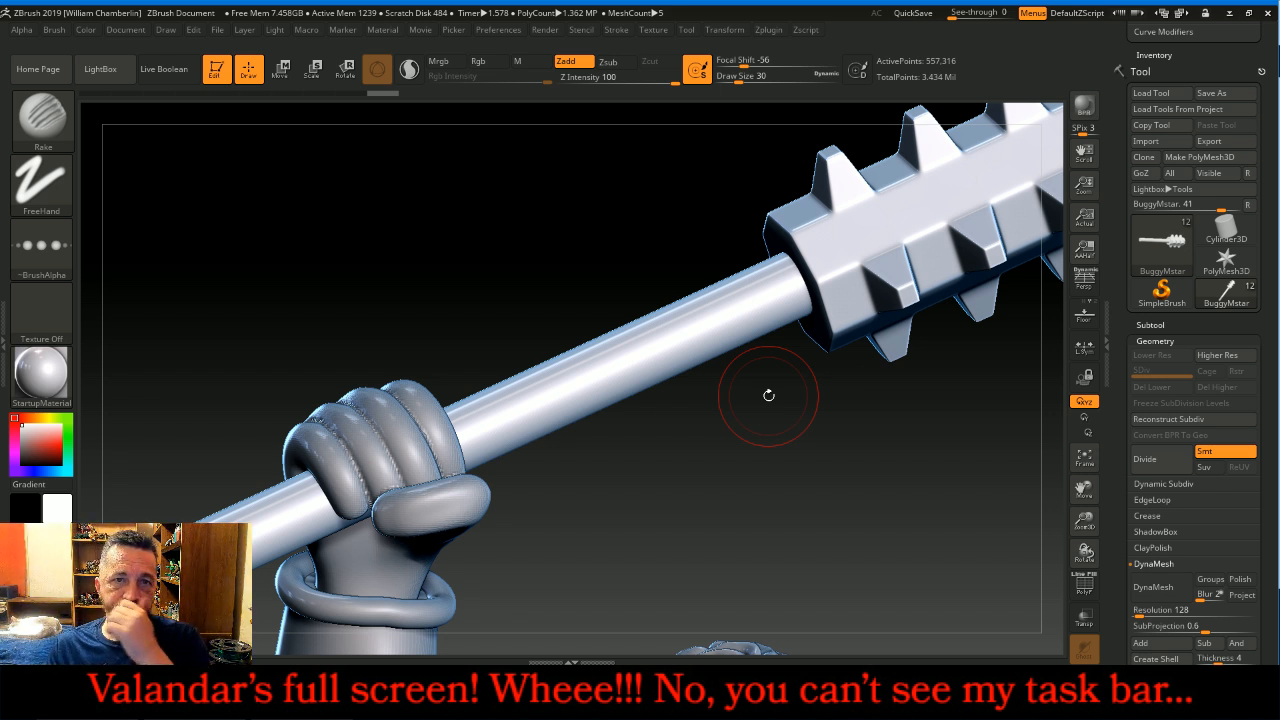
pyautogui.click(608, 61)
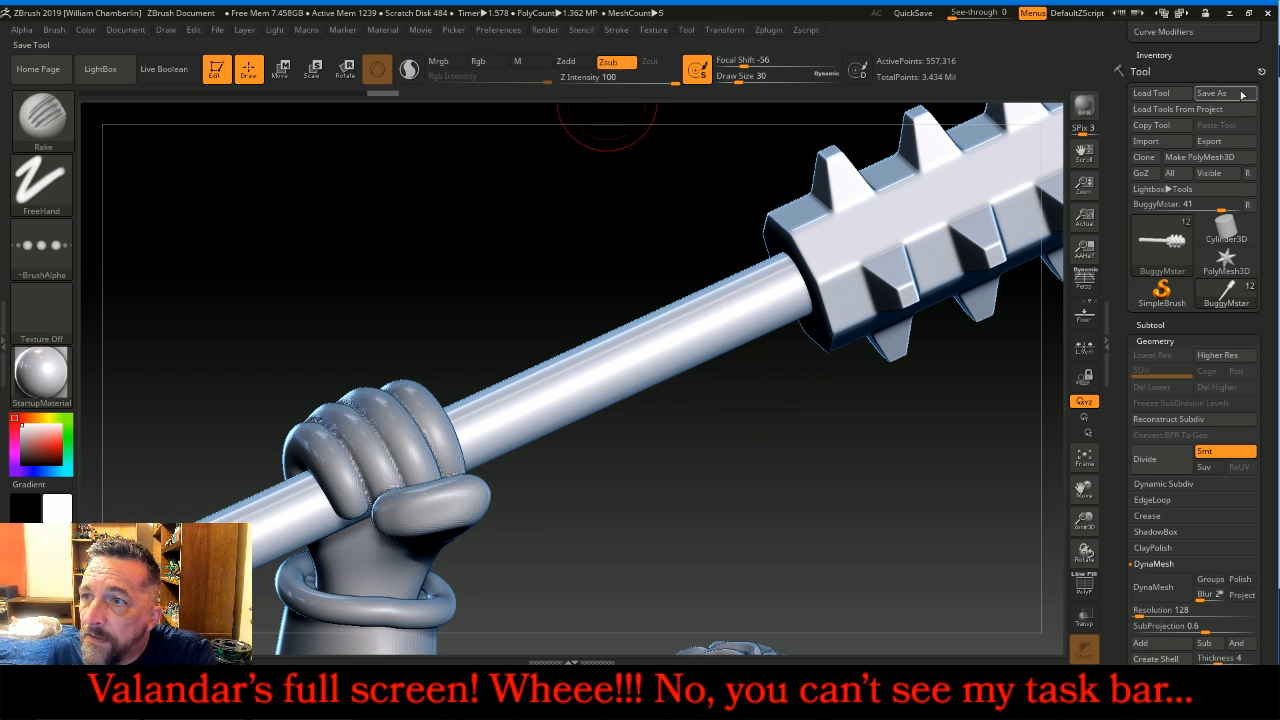
pyautogui.moveTo(1239, 67); pyautogui.dragTo(1239, 344)
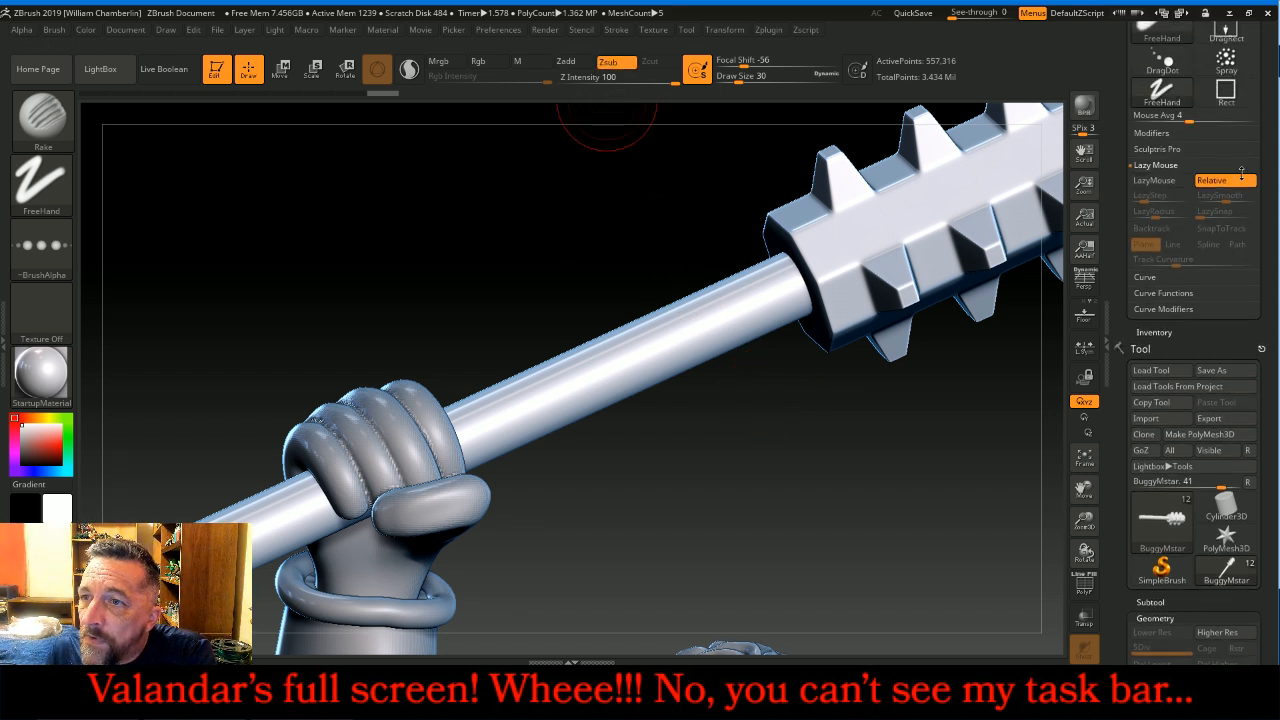
pyautogui.click(1172, 183)
pyautogui.moveTo(1152, 196); pyautogui.dragTo(1138, 198)
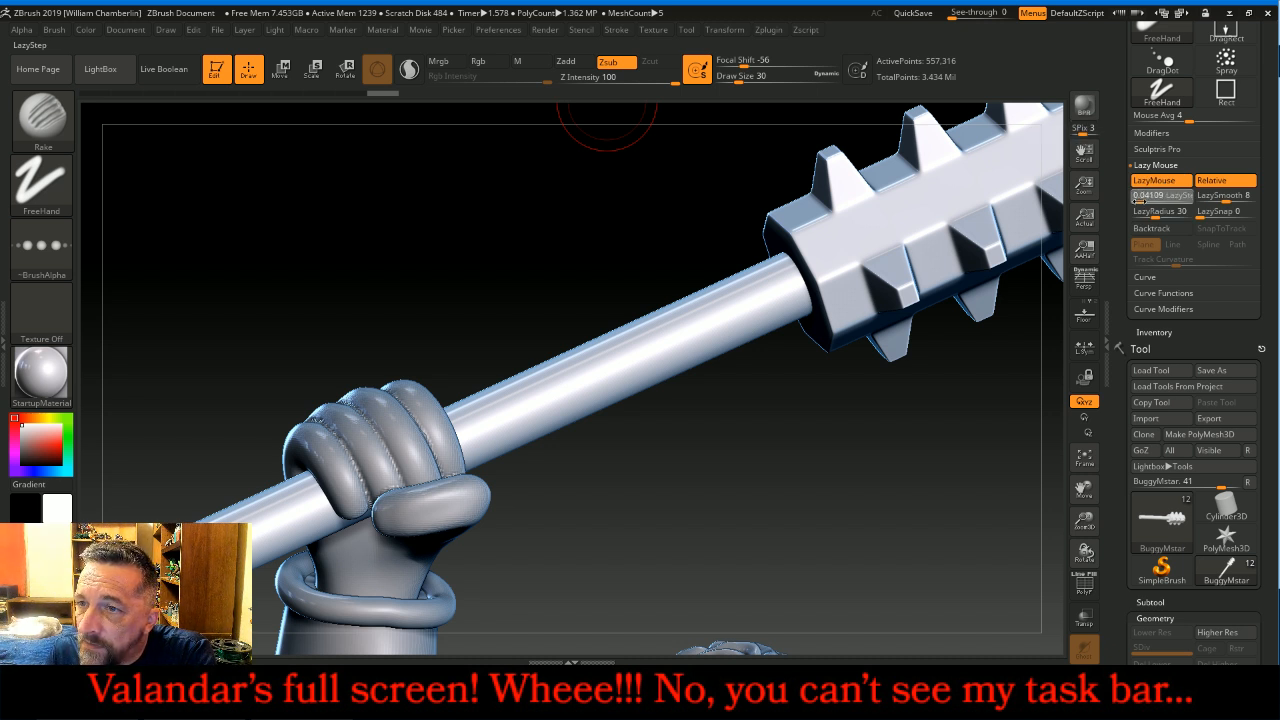
pyautogui.click(1163, 182)
pyautogui.moveTo(656, 80); pyautogui.dragTo(618, 84)
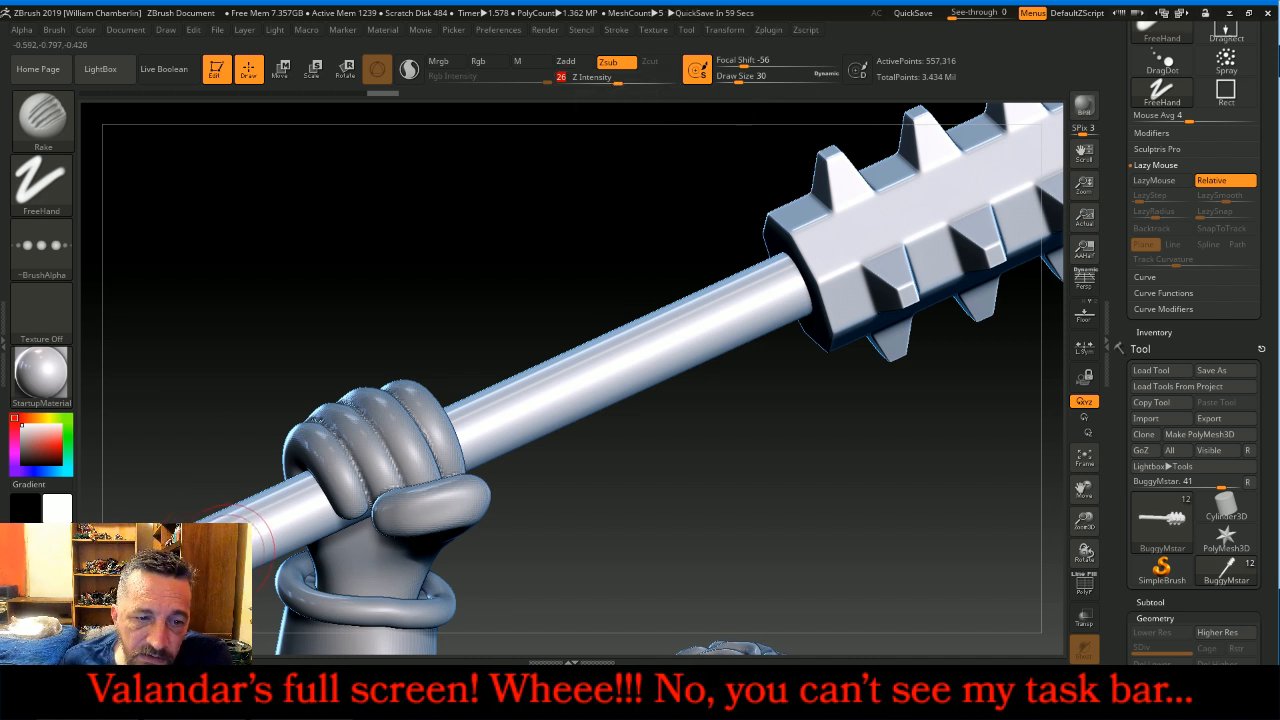
# Step: Undo the short test stroke at the mace's grip and make the surrounding subtools transparent
pyautogui.moveTo(258, 532); pyautogui.dragTo(328, 507)
pyautogui.hotkey('ctrl', 'z')
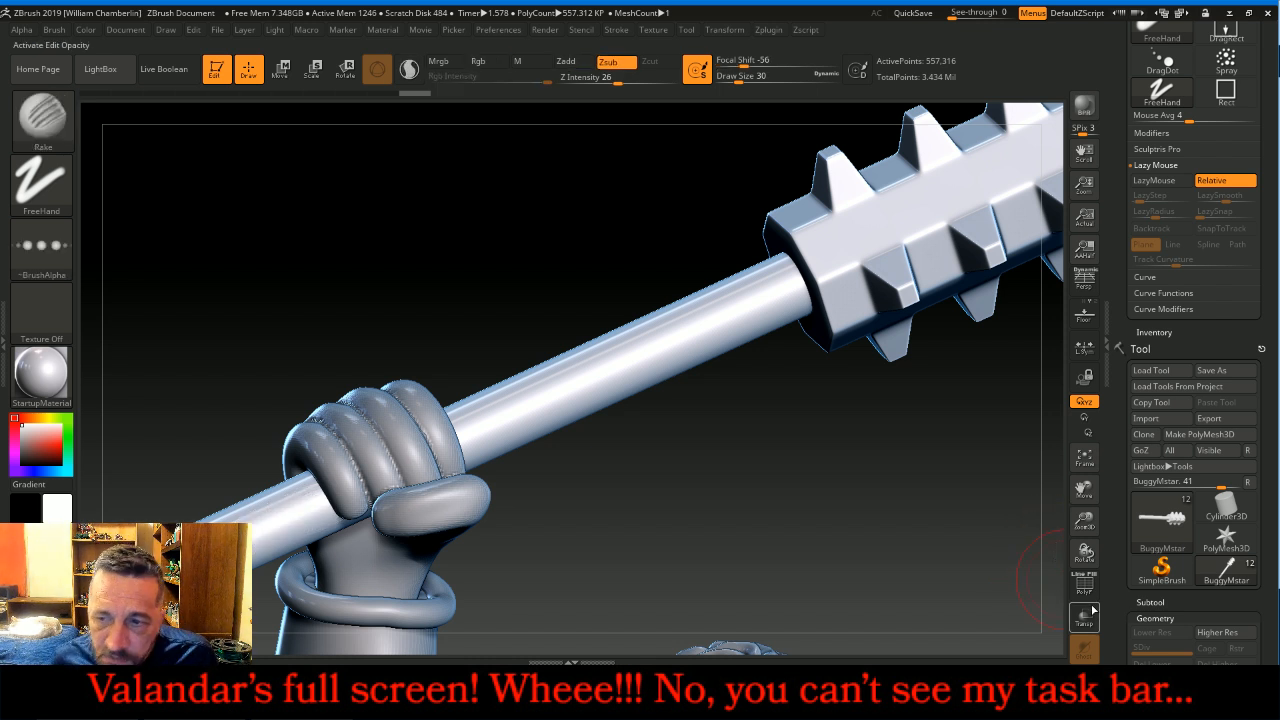
pyautogui.click(1083, 620)
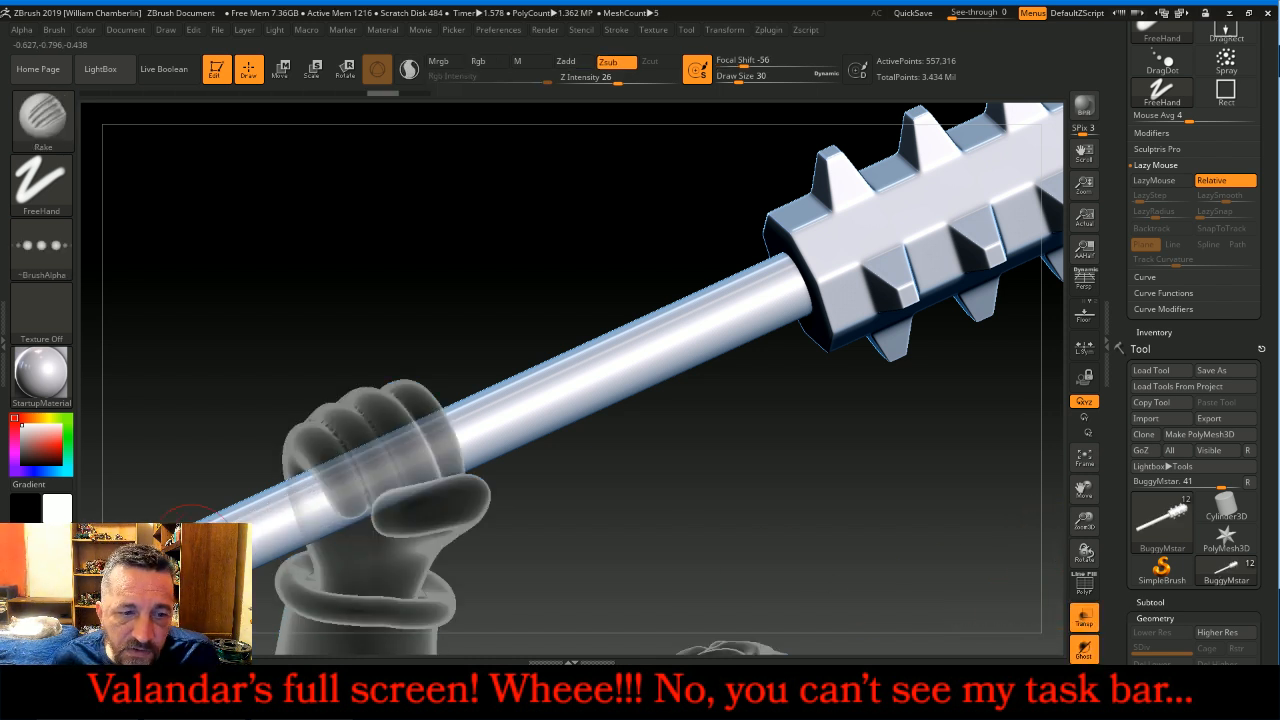
# Step: Try a Rake stroke along the length of the mace's shaft
pyautogui.moveTo(232, 545)
pyautogui.mouseDown()
pyautogui.moveTo(318, 490)
pyautogui.moveTo(745, 300)
pyautogui.mouseUp()
pyautogui.press('ctrl')
pyautogui.hotkey('ctrl', 'z')
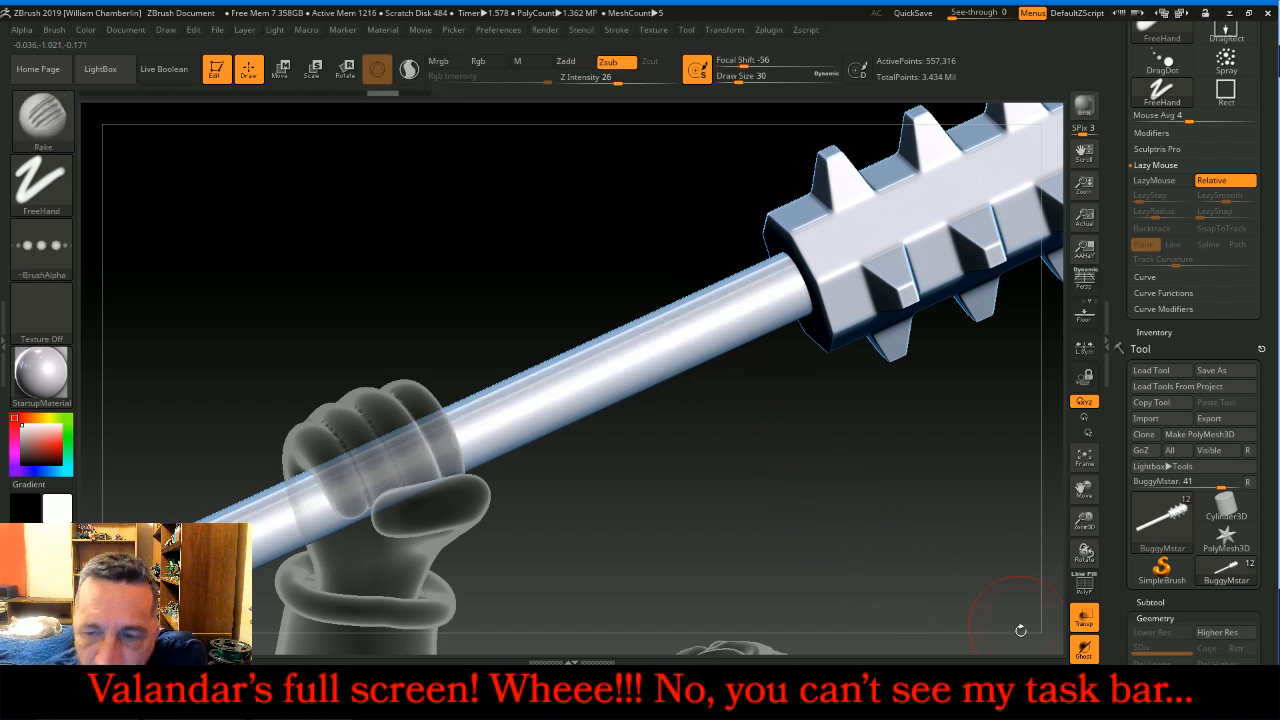
# Step: Try remeshing the mace with DynaMesh at resolution 512
pyautogui.moveTo(1232, 607); pyautogui.dragTo(1229, 450)
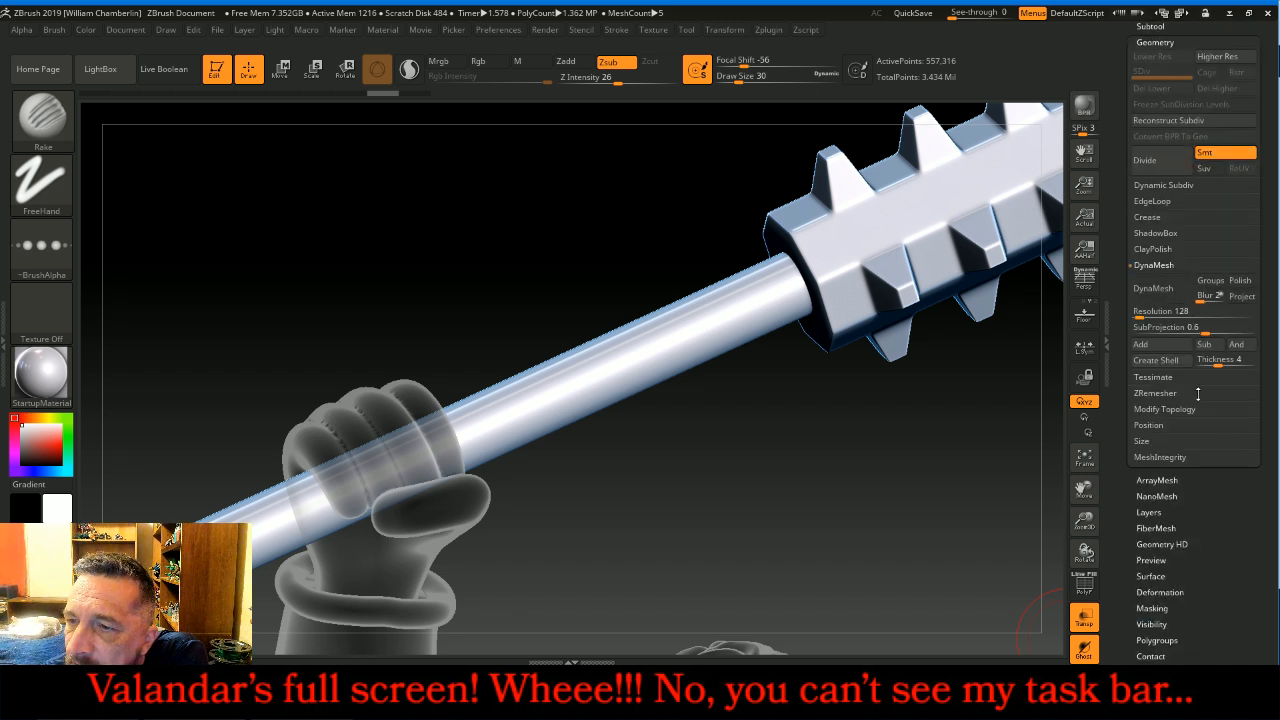
pyautogui.click(1178, 311)
pyautogui.write('512')
pyautogui.press('Return')
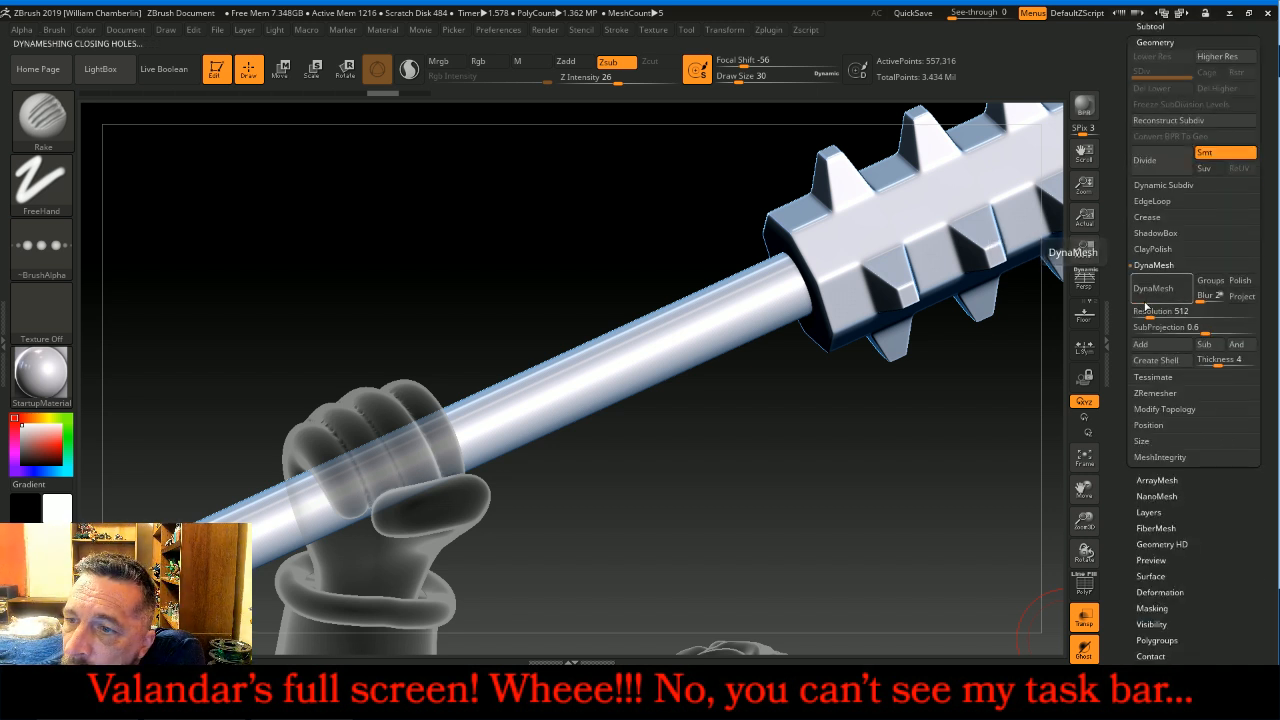
pyautogui.click(1152, 296)
pyautogui.click(1152, 296)
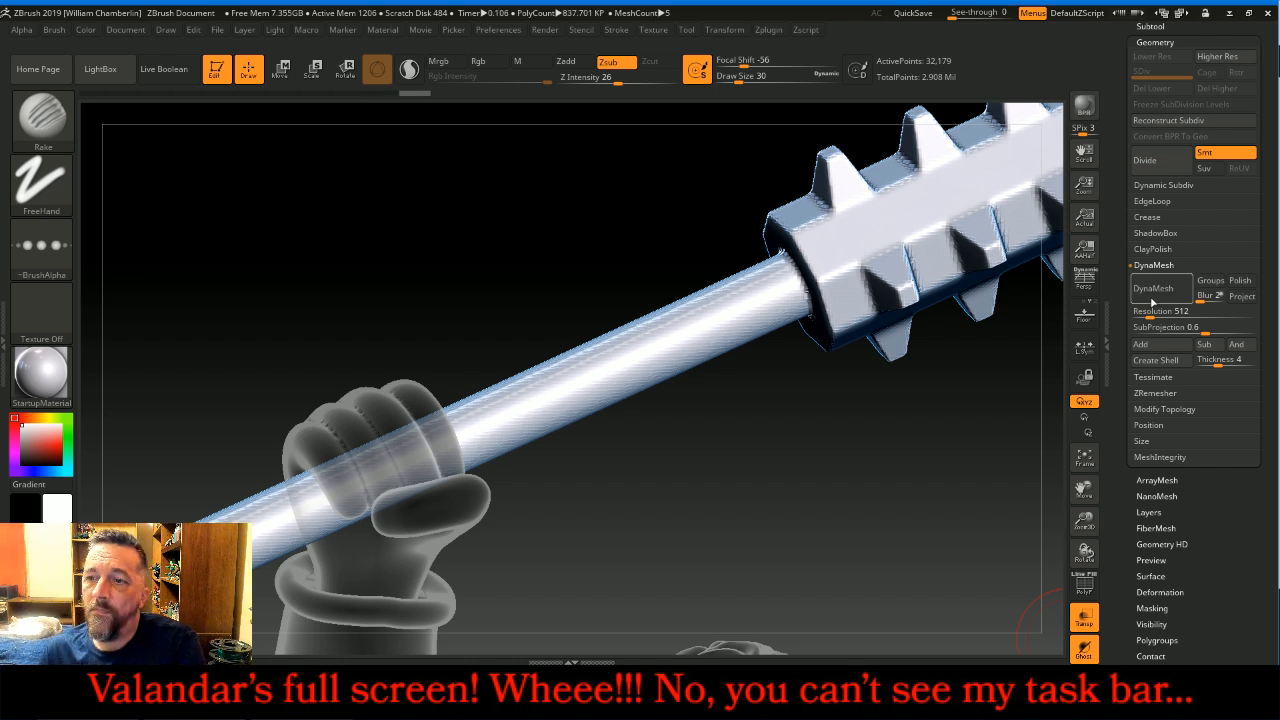
pyautogui.keyDown('ctrl'); pyautogui.click(1152, 296); pyautogui.keyUp('ctrl')
pyautogui.hotkey('ctrl', 'z')
# Step: Remesh the mace with DynaMesh at resolution 1024, divide it once and delete the lower subdivision level
pyautogui.click(1163, 312)
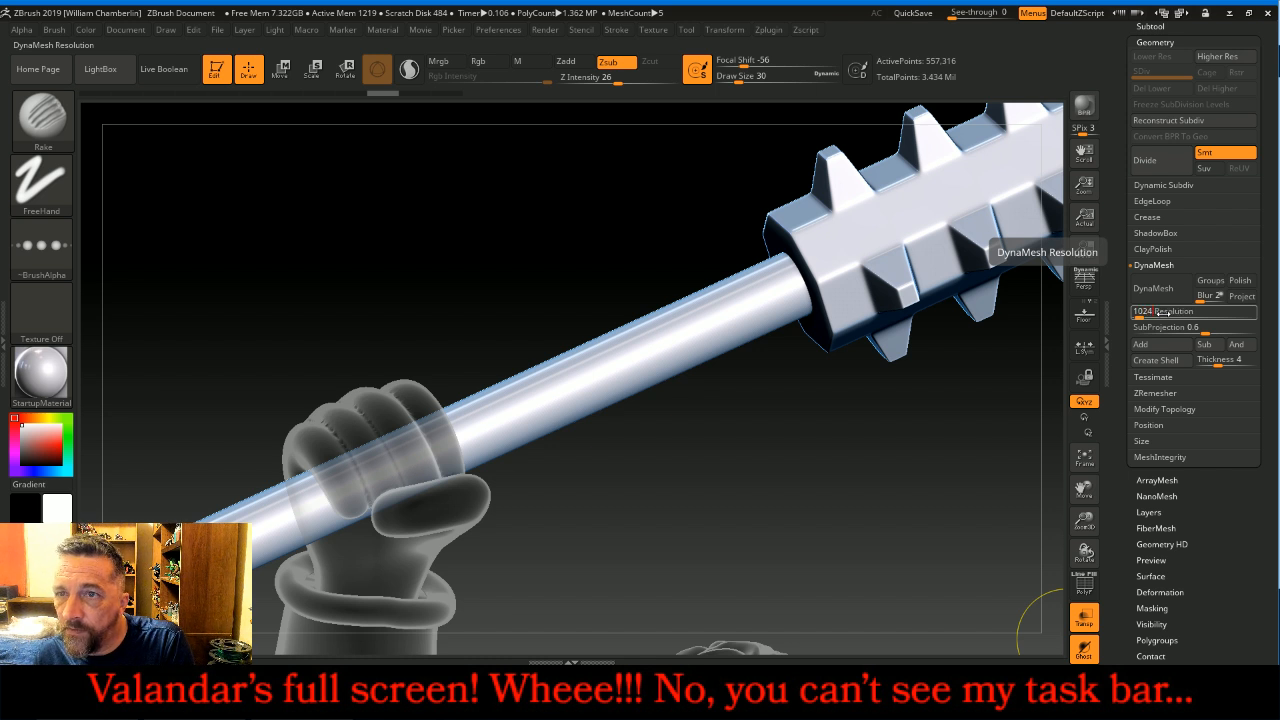
pyautogui.press('Return')
pyautogui.click(1160, 290)
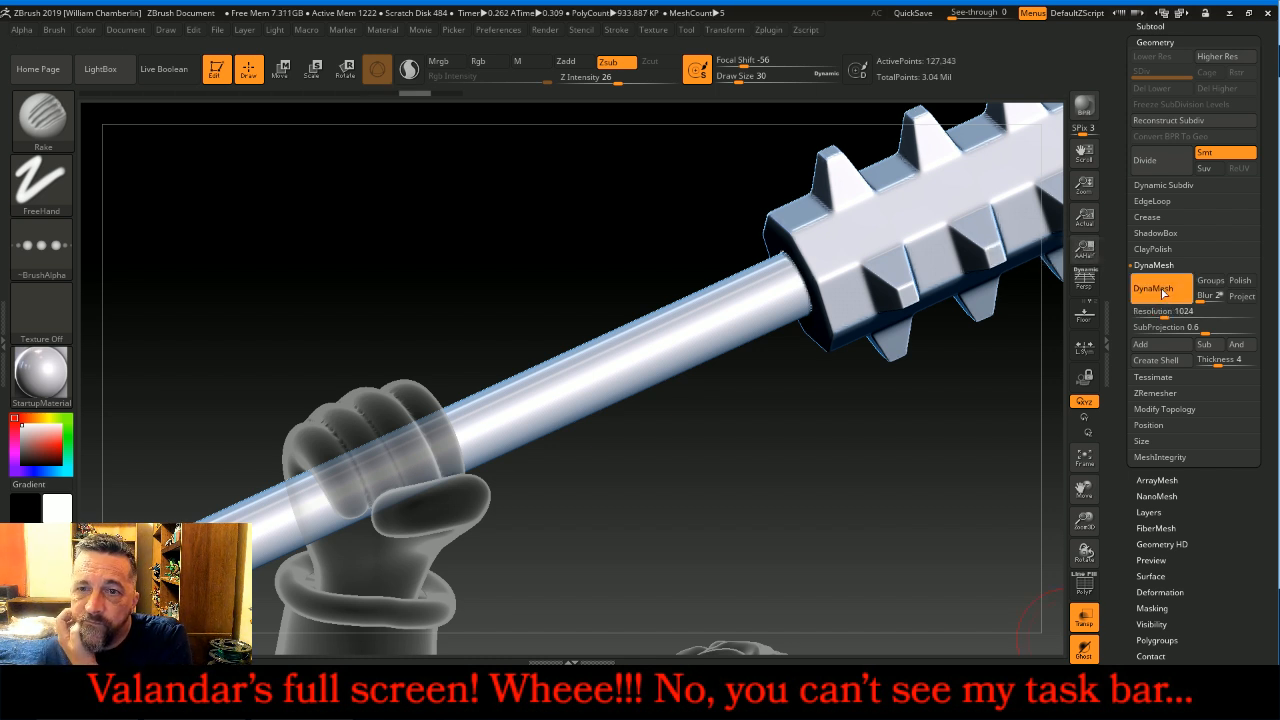
pyautogui.click(1163, 293)
pyautogui.click(1145, 160)
pyautogui.click(1155, 89)
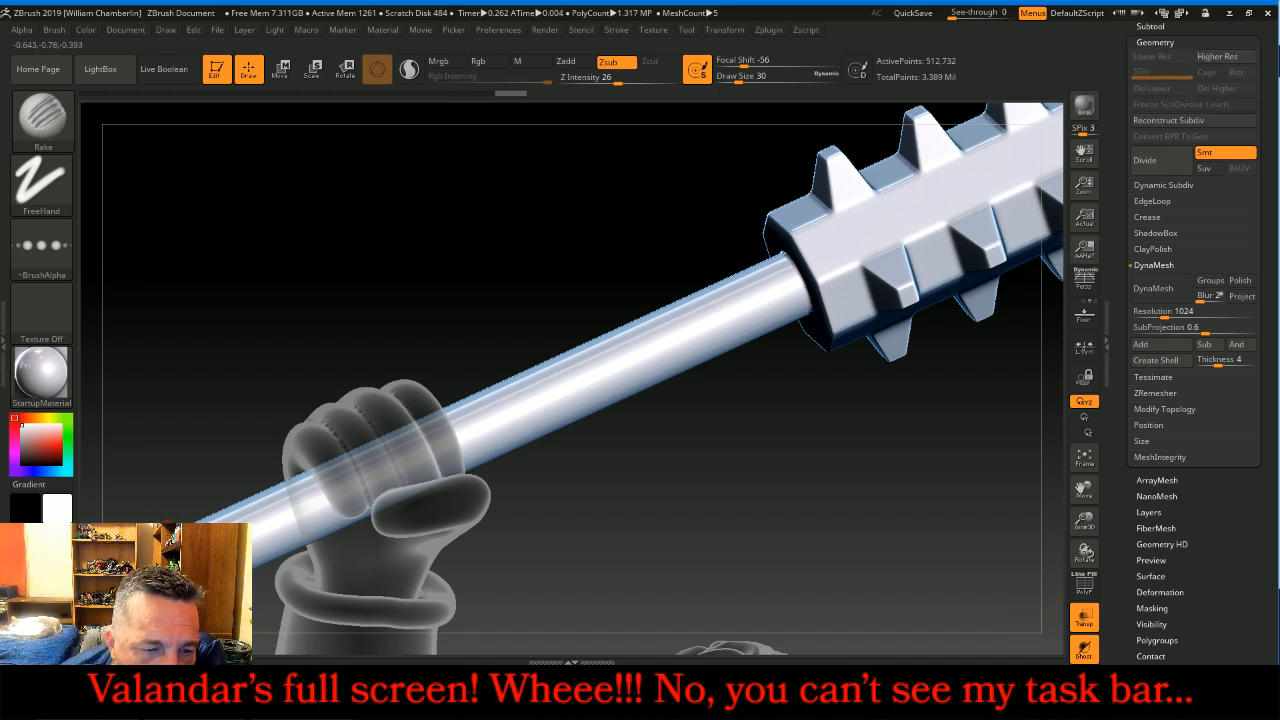
# Step: Try raking wavy wood-grain grooves along the shaft right up to the unmasked mace head
pyautogui.moveTo(230, 578)
pyautogui.mouseDown()
pyautogui.moveTo(275, 515)
pyautogui.moveTo(470, 440)
pyautogui.moveTo(805, 278)
pyautogui.mouseUp()
pyautogui.moveTo(782, 398)
pyautogui.mouseDown()
pyautogui.moveTo(320, 518)
pyautogui.moveTo(205, 511)
pyautogui.moveTo(305, 452)
pyautogui.mouseUp()
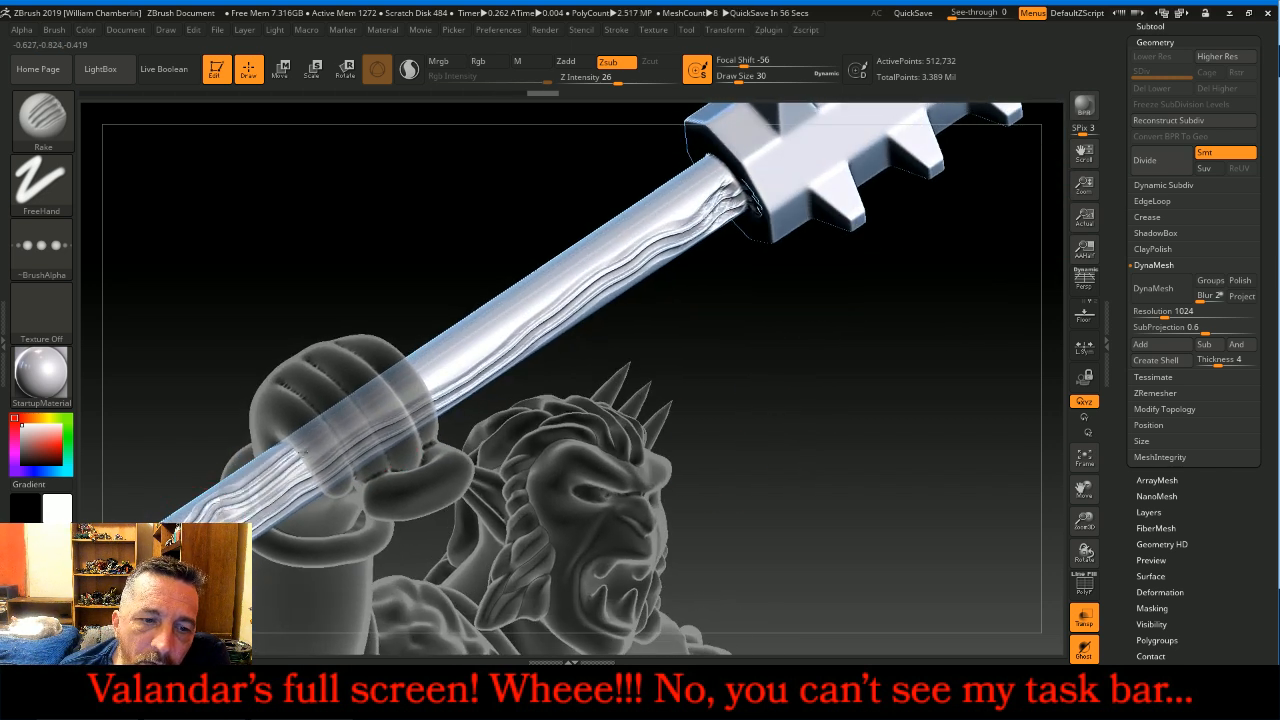
pyautogui.moveTo(383, 404); pyautogui.dragTo(490, 329)
pyautogui.moveTo(553, 282); pyautogui.dragTo(650, 212)
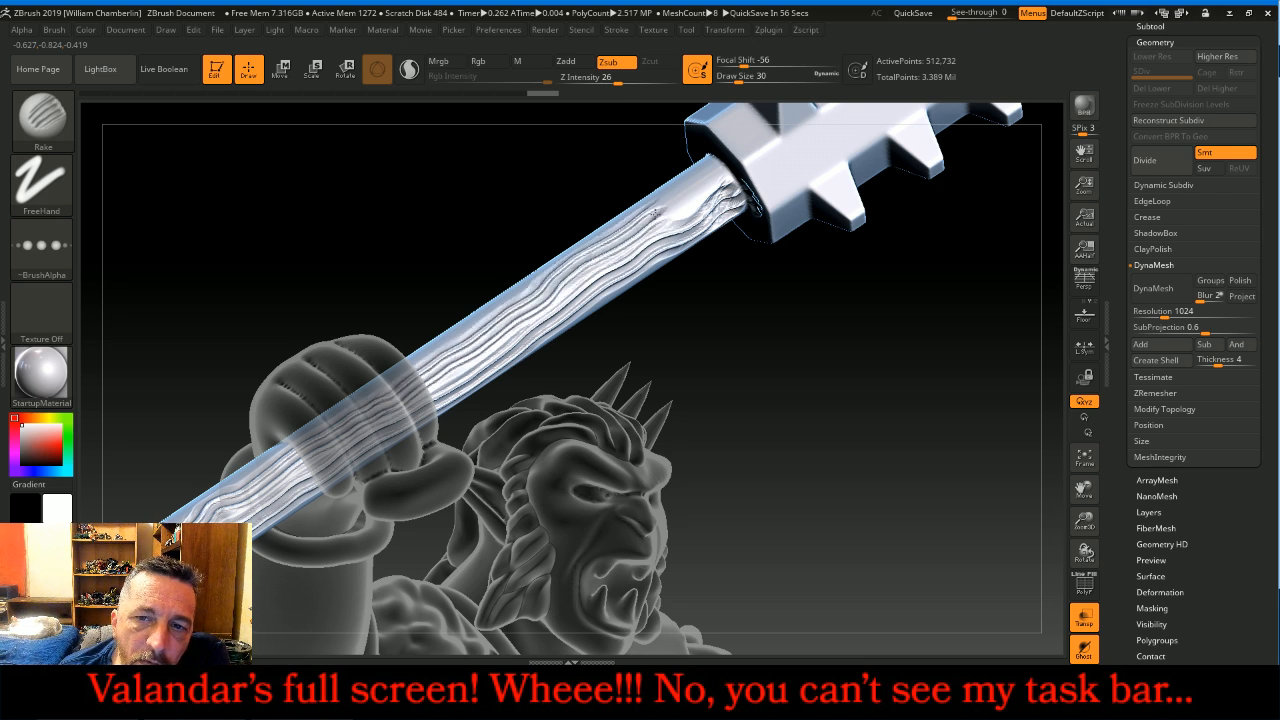
pyautogui.moveTo(717, 173); pyautogui.dragTo(718, 175)
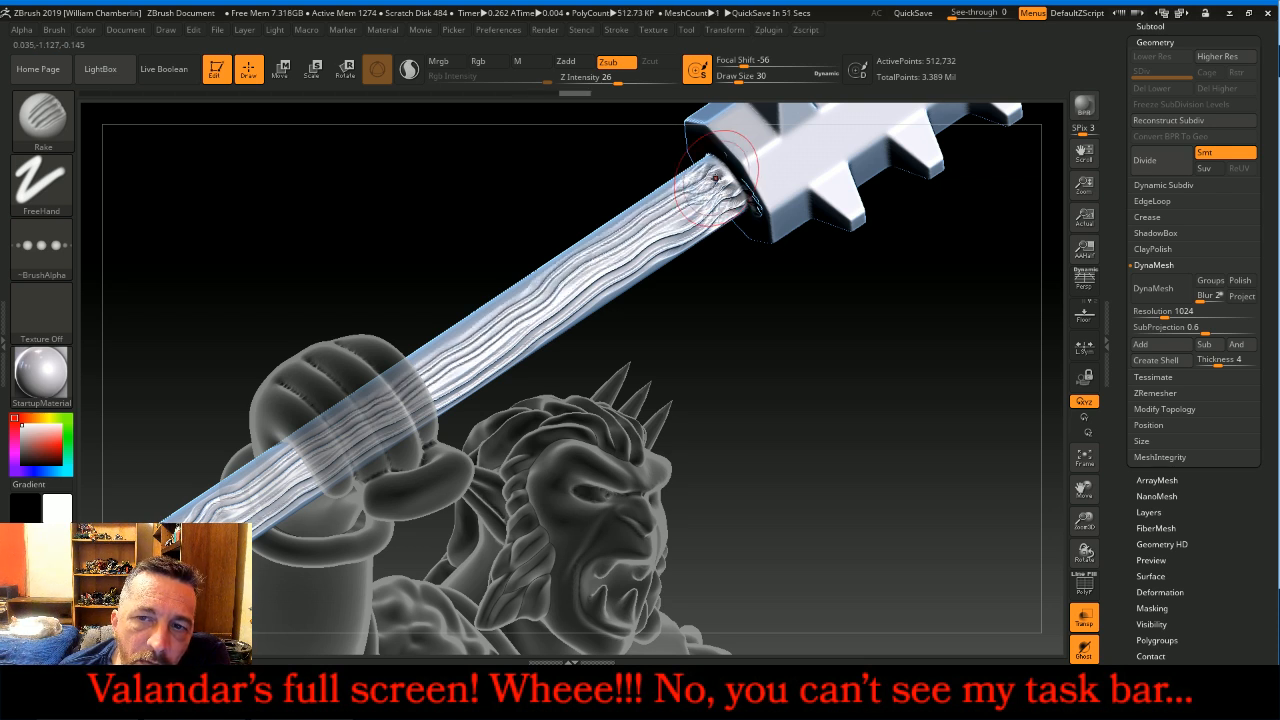
# Step: Mask the entire spiked head of the mace, leaving the shaft unmasked
pyautogui.moveTo(852, 371); pyautogui.dragTo(920, 411)
pyautogui.moveTo(891, 491)
pyautogui.mouseDown()
pyautogui.moveTo(857, 437)
pyautogui.moveTo(907, 373)
pyautogui.moveTo(891, 423)
pyautogui.mouseUp()
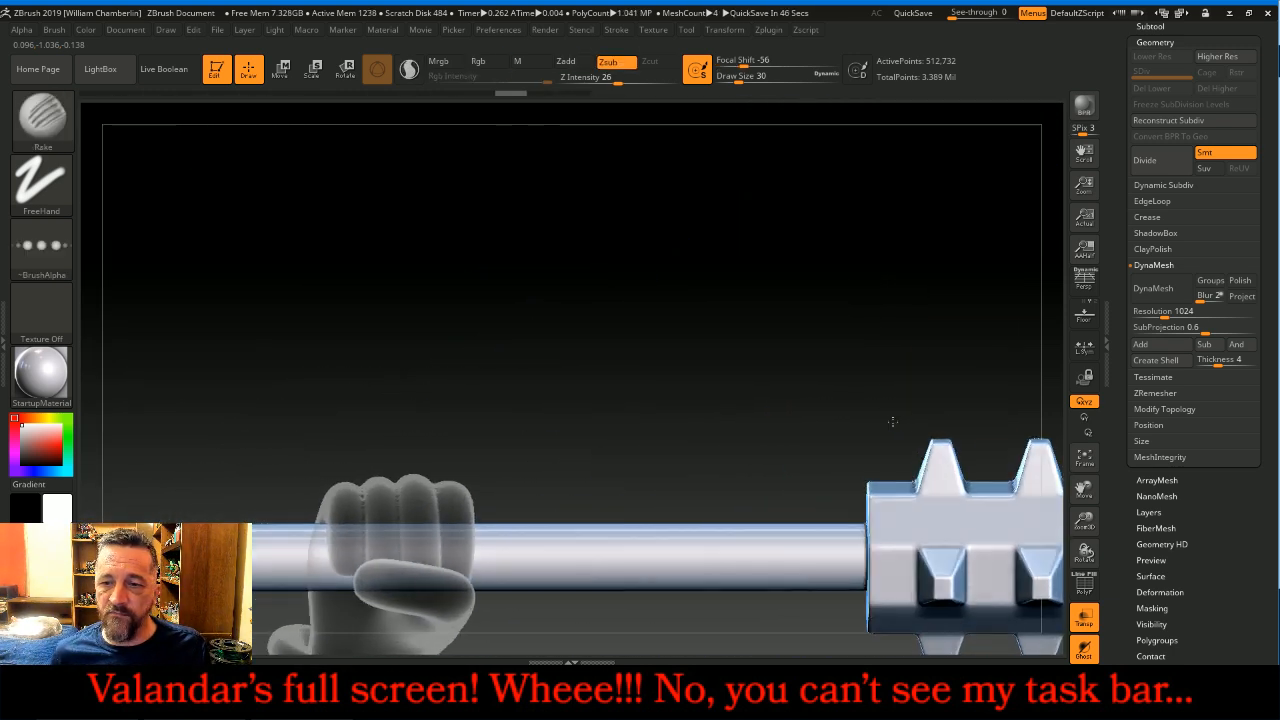
pyautogui.moveTo(1084, 489); pyautogui.dragTo(895, 427)
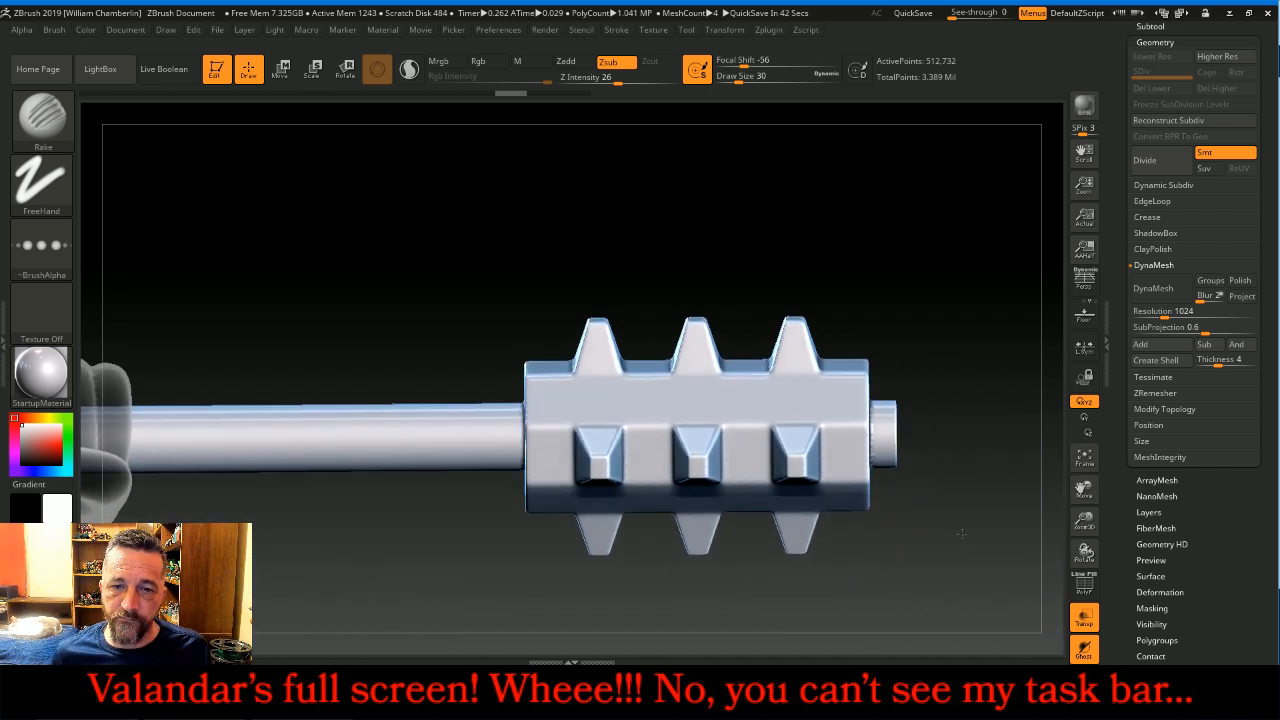
pyautogui.press('ctrl')
pyautogui.moveTo(963, 570)
pyautogui.keyDown('ctrl'); pyautogui.mouseDown()
pyautogui.moveTo(726, 454)
pyautogui.moveTo(521, 301)
pyautogui.mouseUp(); pyautogui.keyUp('ctrl')
pyautogui.moveTo(823, 260)
pyautogui.mouseDown()
pyautogui.moveTo(872, 262)
pyautogui.moveTo(962, 459)
pyautogui.mouseUp()
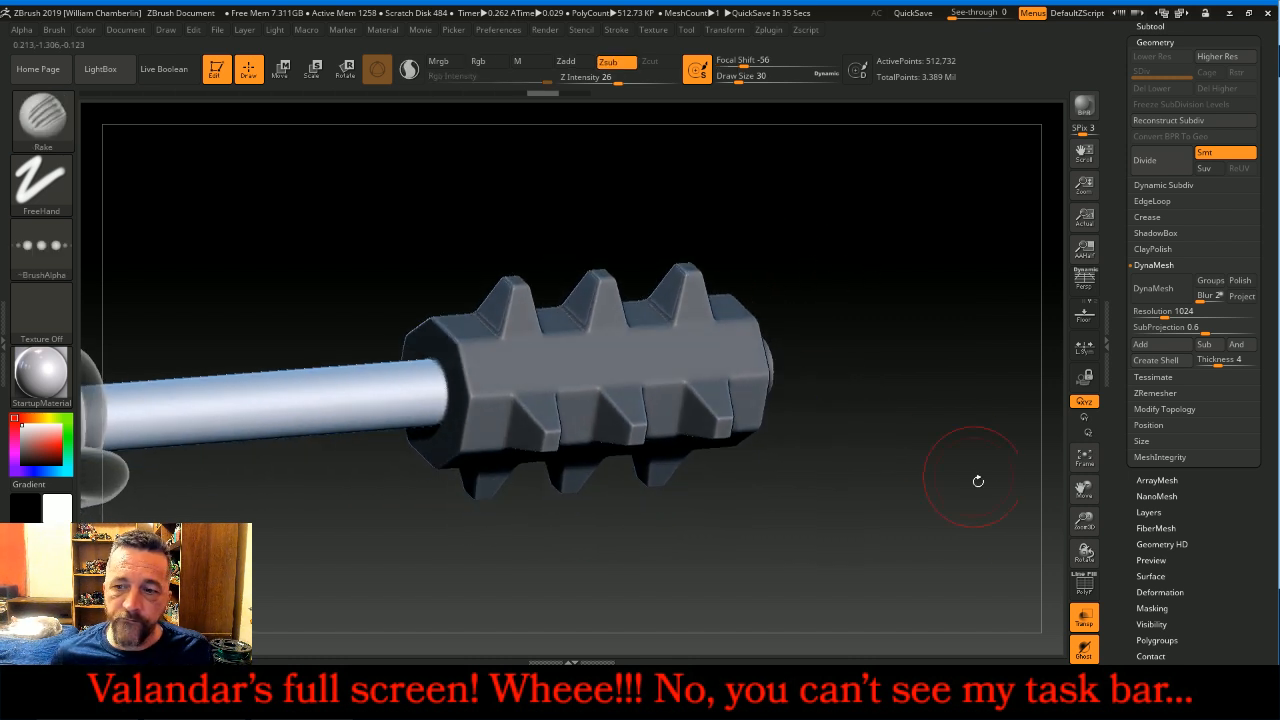
# Step: Rake wavy wood-grain grooves along the first side of the shaft, from the butt end to the masked head
pyautogui.moveTo(1083, 492); pyautogui.dragTo(1264, 481)
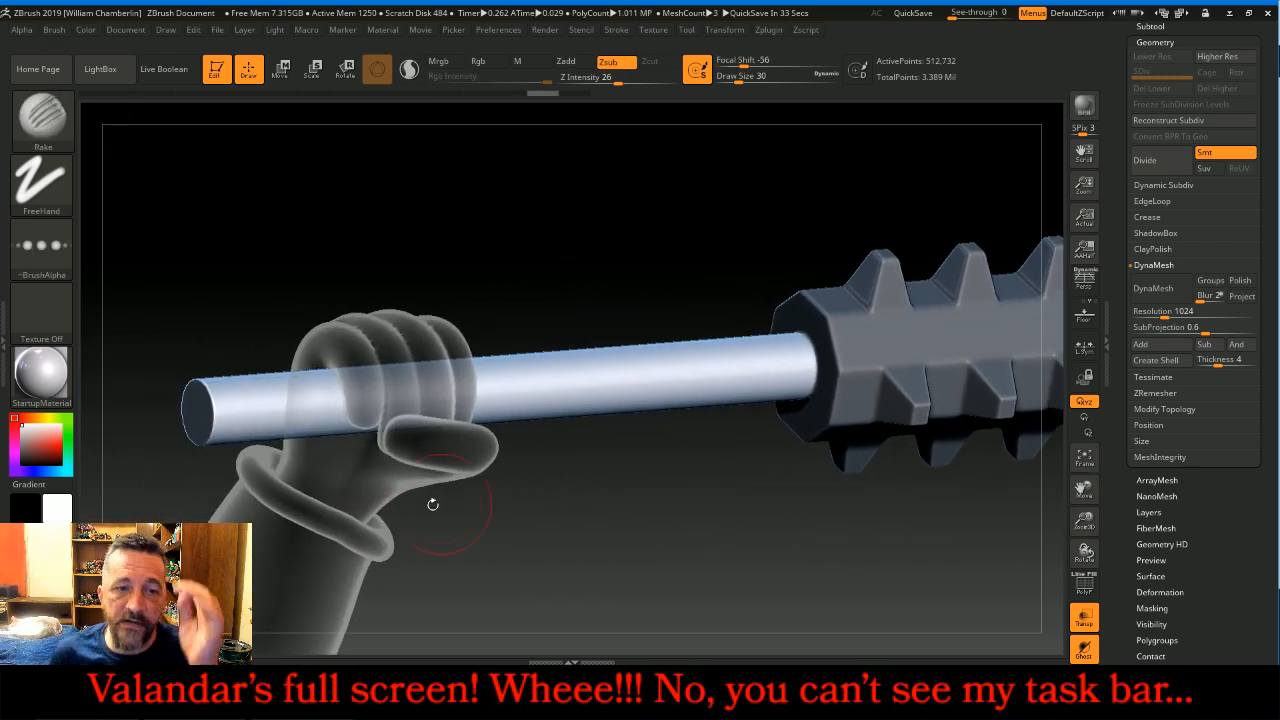
pyautogui.moveTo(210, 413); pyautogui.dragTo(852, 357)
pyautogui.moveTo(733, 174); pyautogui.dragTo(724, 264)
pyautogui.moveTo(851, 338)
pyautogui.mouseDown()
pyautogui.moveTo(670, 382)
pyautogui.moveTo(440, 300)
pyautogui.moveTo(258, 362)
pyautogui.moveTo(290, 364)
pyautogui.moveTo(842, 164)
pyautogui.mouseUp()
pyautogui.moveTo(827, 304)
pyautogui.mouseDown()
pyautogui.moveTo(857, 429)
pyautogui.moveTo(917, 389)
pyautogui.moveTo(927, 417)
pyautogui.mouseUp()
pyautogui.moveTo(1084, 490); pyautogui.dragTo(1110, 615)
pyautogui.moveTo(972, 535); pyautogui.dragTo(925, 558)
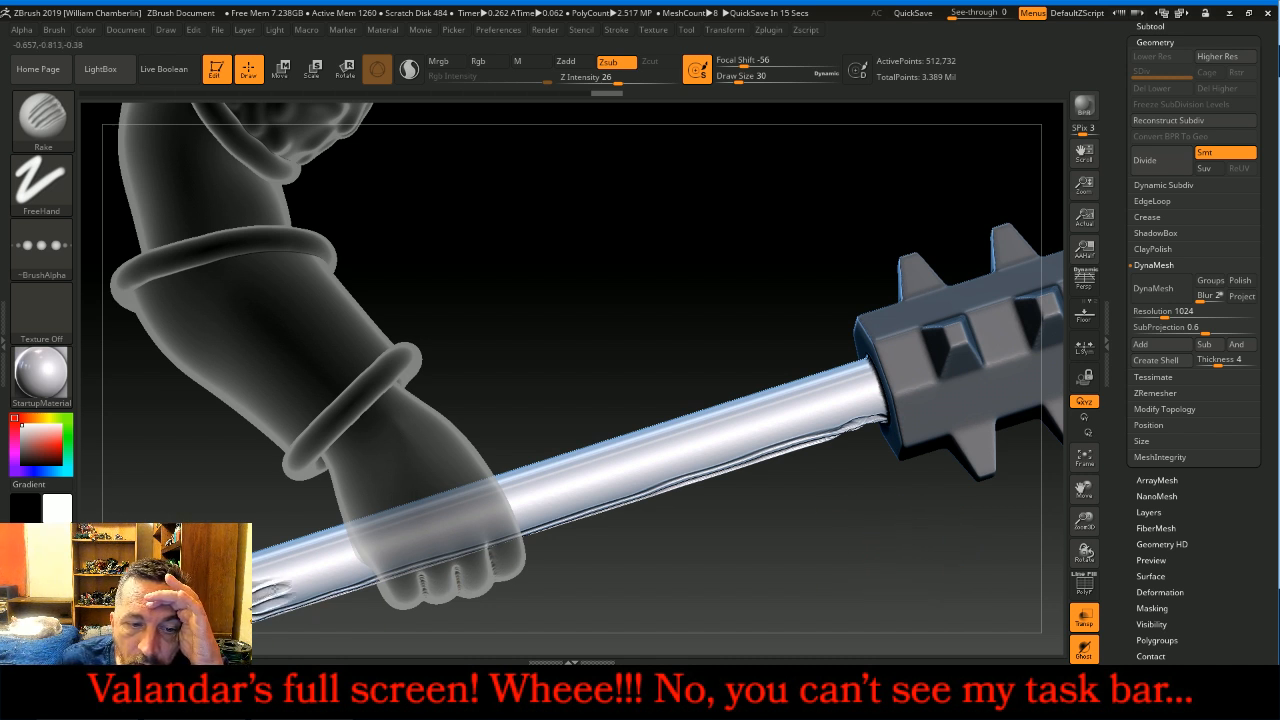
# Step: Rake wood-grain grooves along the remaining smooth sides of the shaft, working around it from butt to head
pyautogui.moveTo(490, 518); pyautogui.dragTo(872, 400)
pyautogui.moveTo(888, 508); pyautogui.dragTo(892, 606)
pyautogui.moveTo(656, 512); pyautogui.dragTo(641, 513)
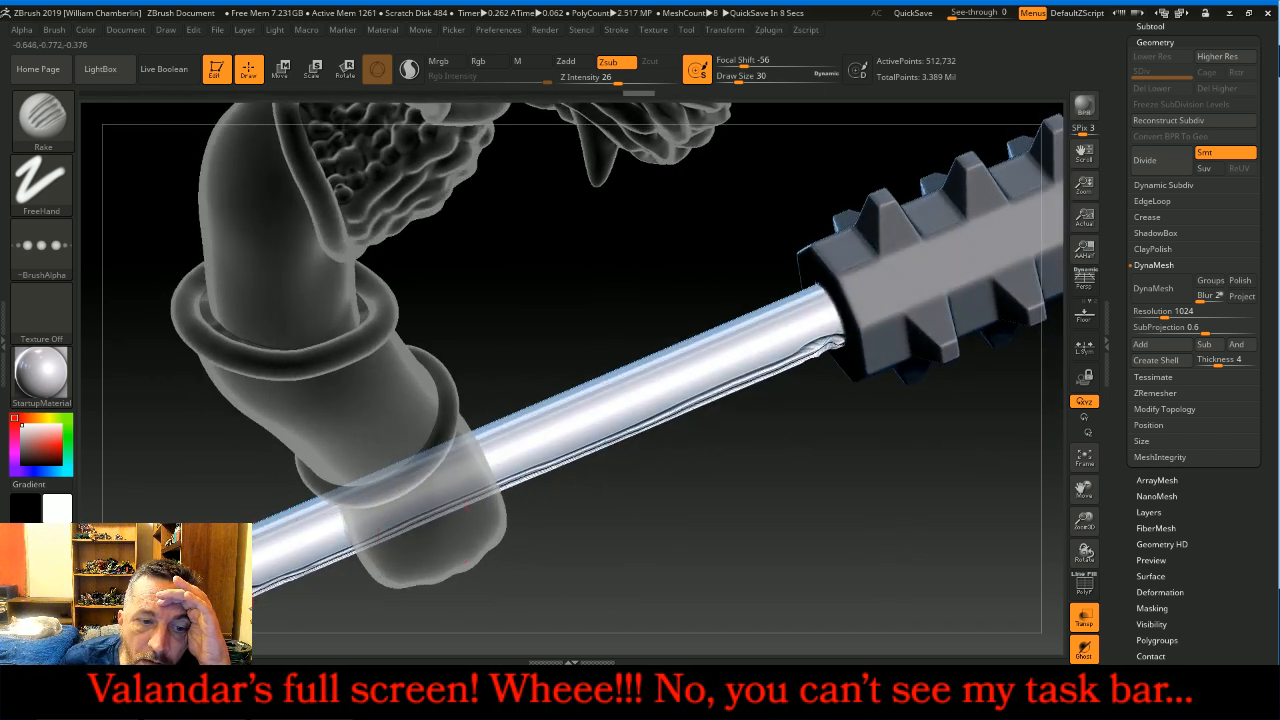
pyautogui.moveTo(280, 548); pyautogui.dragTo(840, 310)
pyautogui.moveTo(842, 442); pyautogui.dragTo(1022, 517)
pyautogui.moveTo(916, 484); pyautogui.dragTo(666, 241)
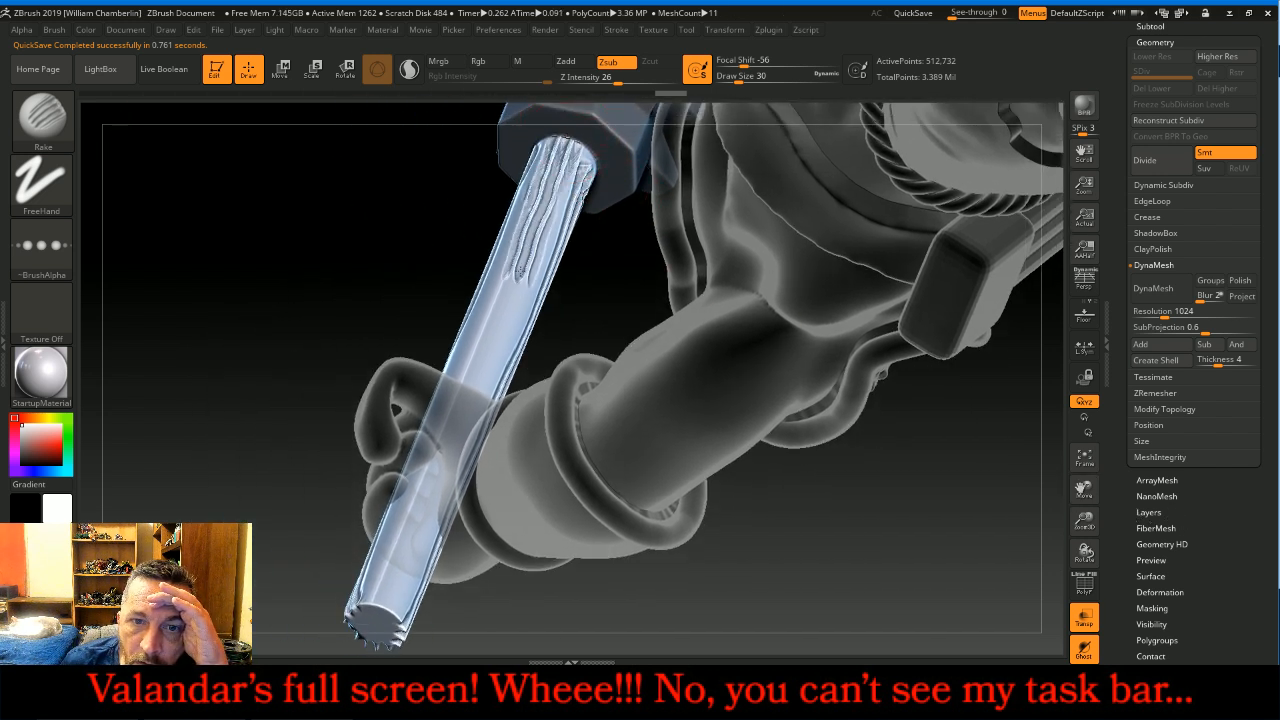
pyautogui.moveTo(425, 480); pyautogui.dragTo(380, 590)
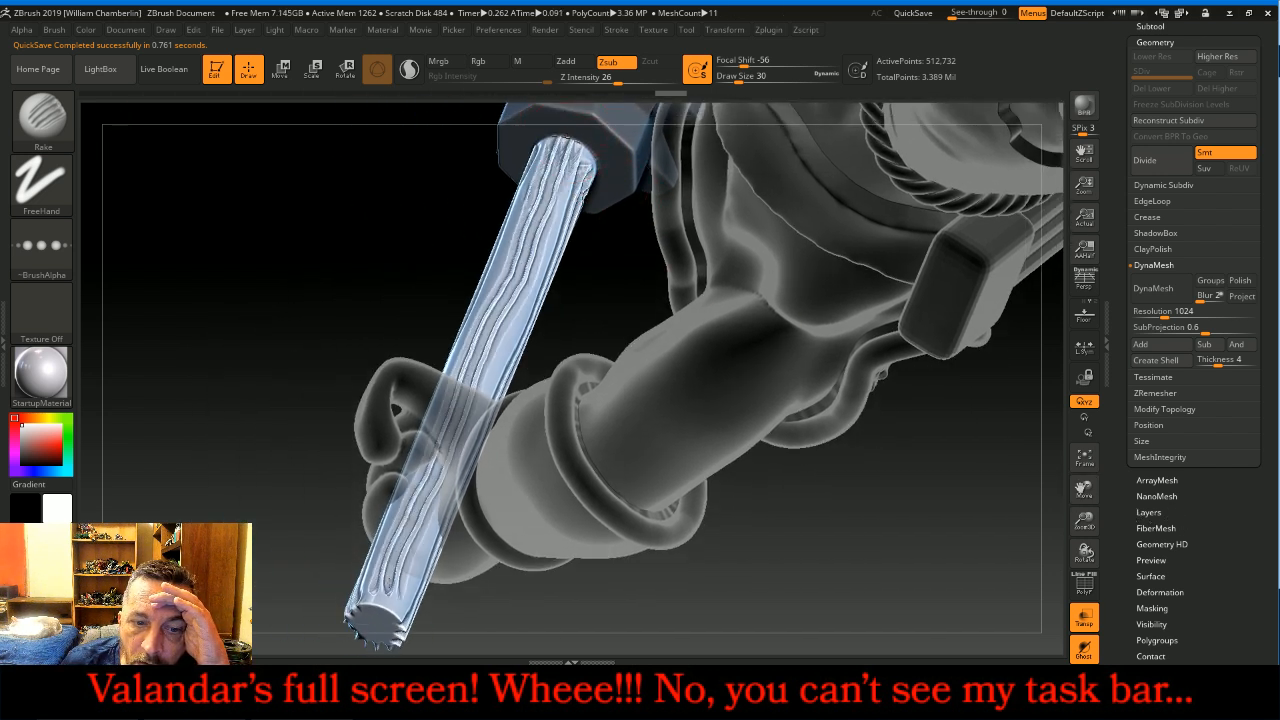
# Step: Inflate the end of the wooden shaft where it meets the mace head, using the Inflat brush
pyautogui.moveTo(701, 583); pyautogui.dragTo(602, 477)
pyautogui.click(34, 137)
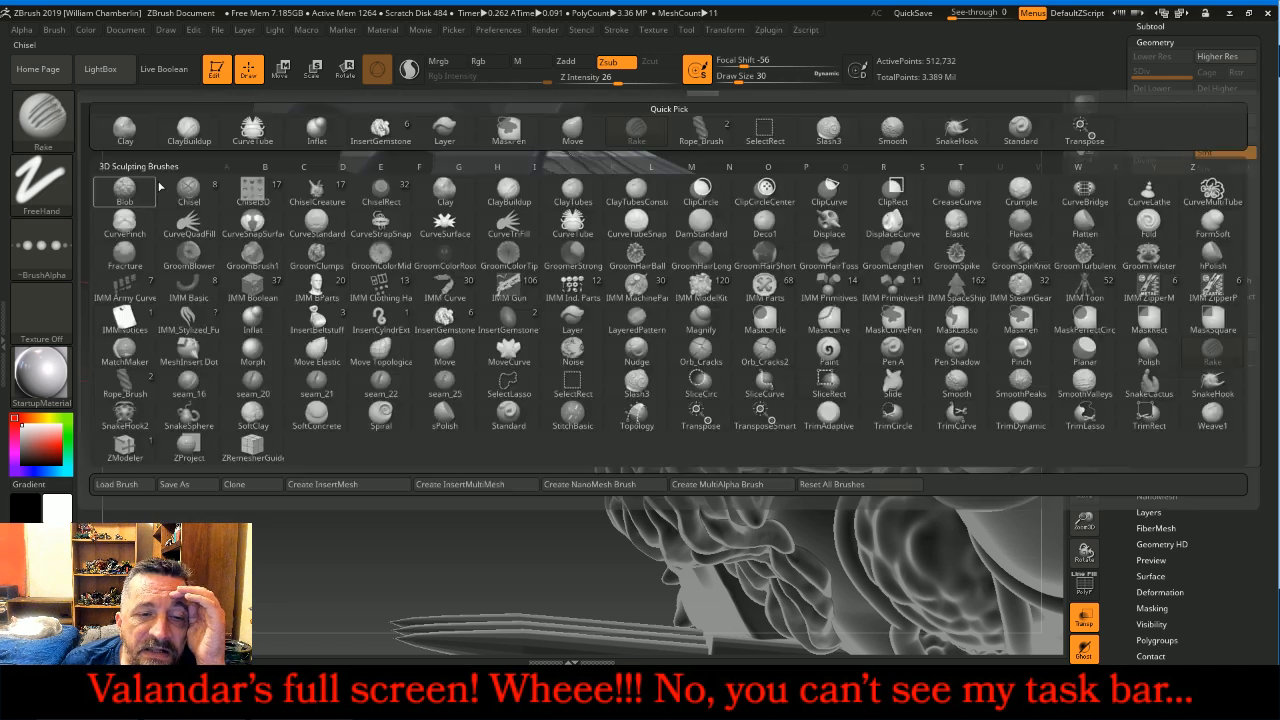
pyautogui.click(266, 327)
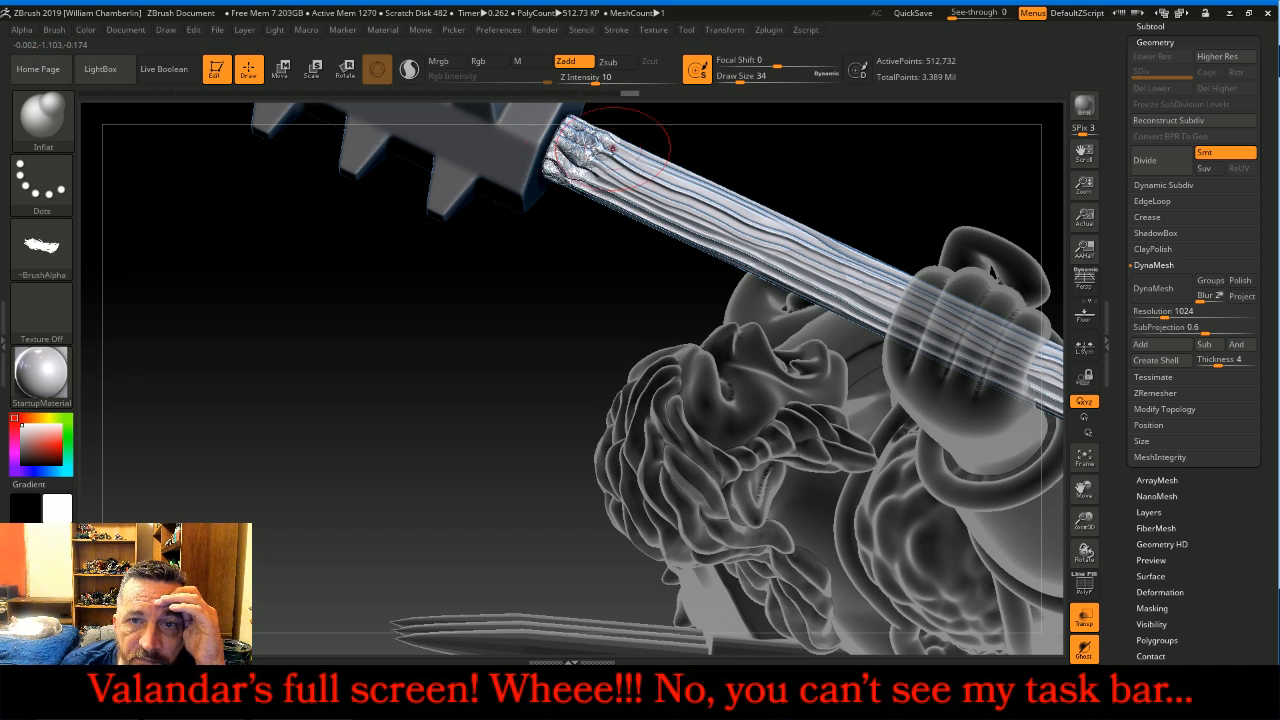
pyautogui.moveTo(637, 170); pyautogui.dragTo(524, 260, button='right')
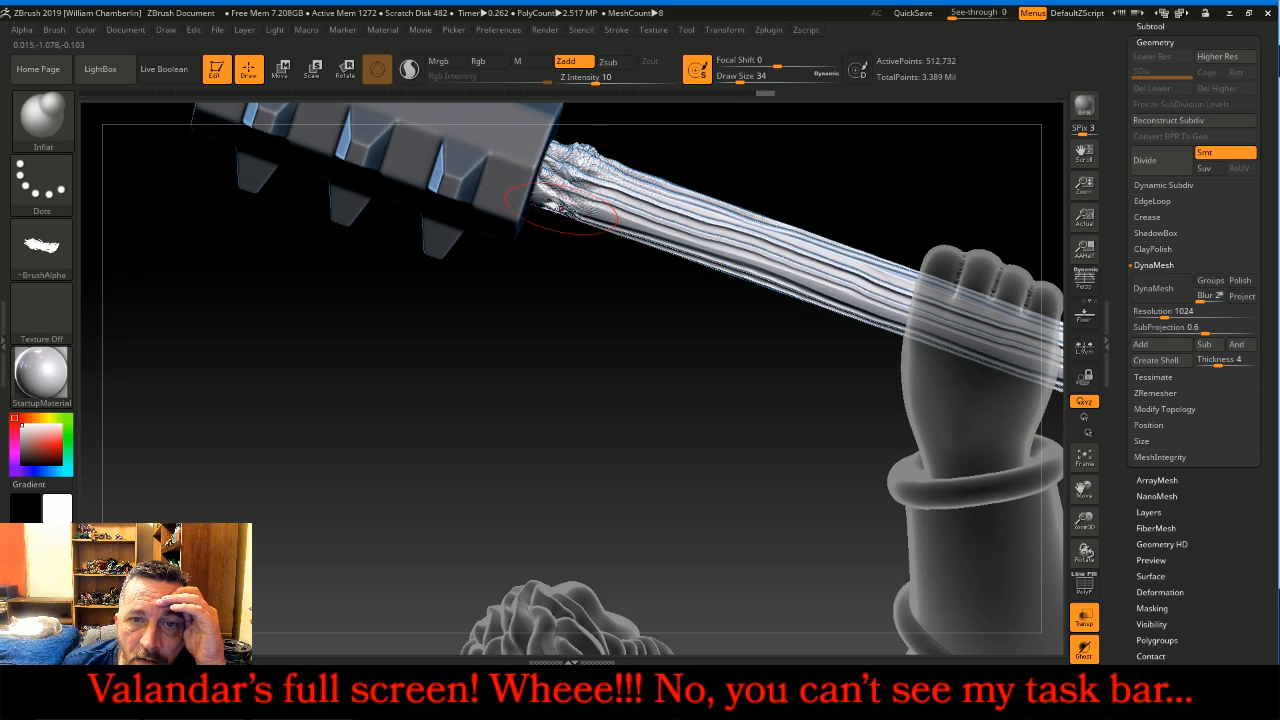
pyautogui.moveTo(590, 253); pyautogui.dragTo(568, 282)
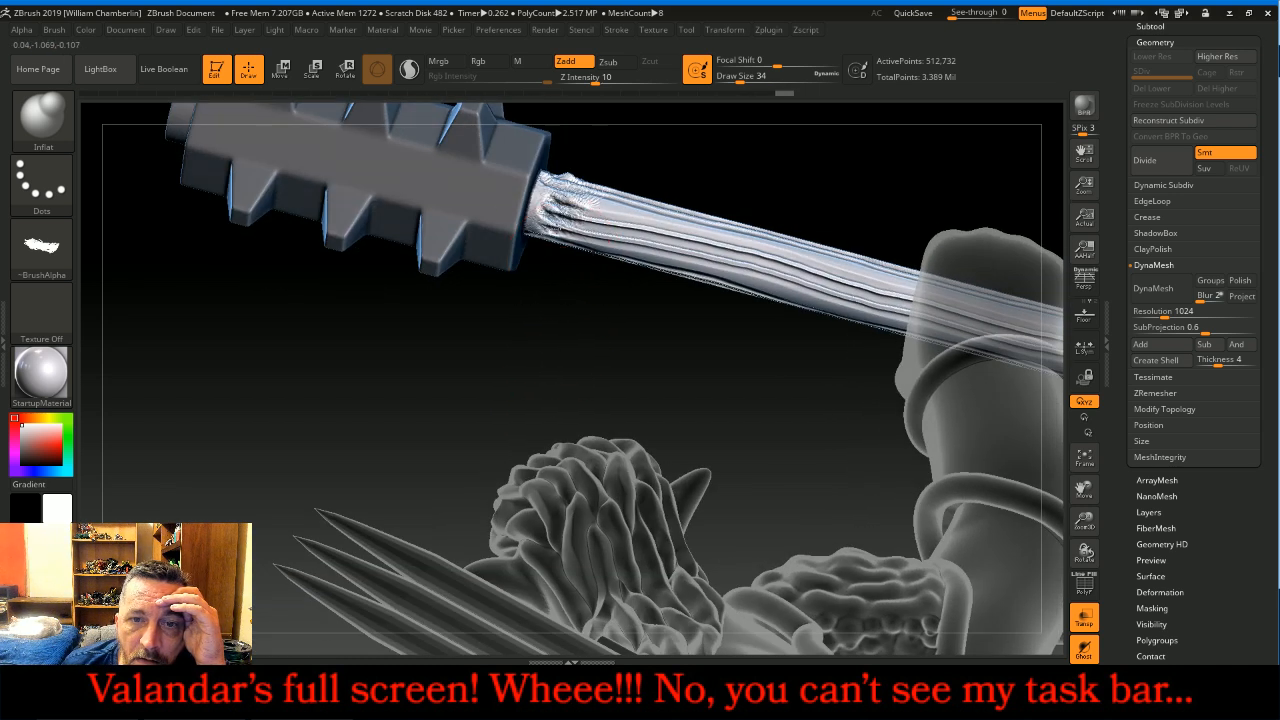
pyautogui.moveTo(671, 360); pyautogui.dragTo(140, 315)
# Step: Turn off the Inflat brush's alpha and smooth the rough, noisy surface of the shaft next to the mace head
pyautogui.click(42, 245)
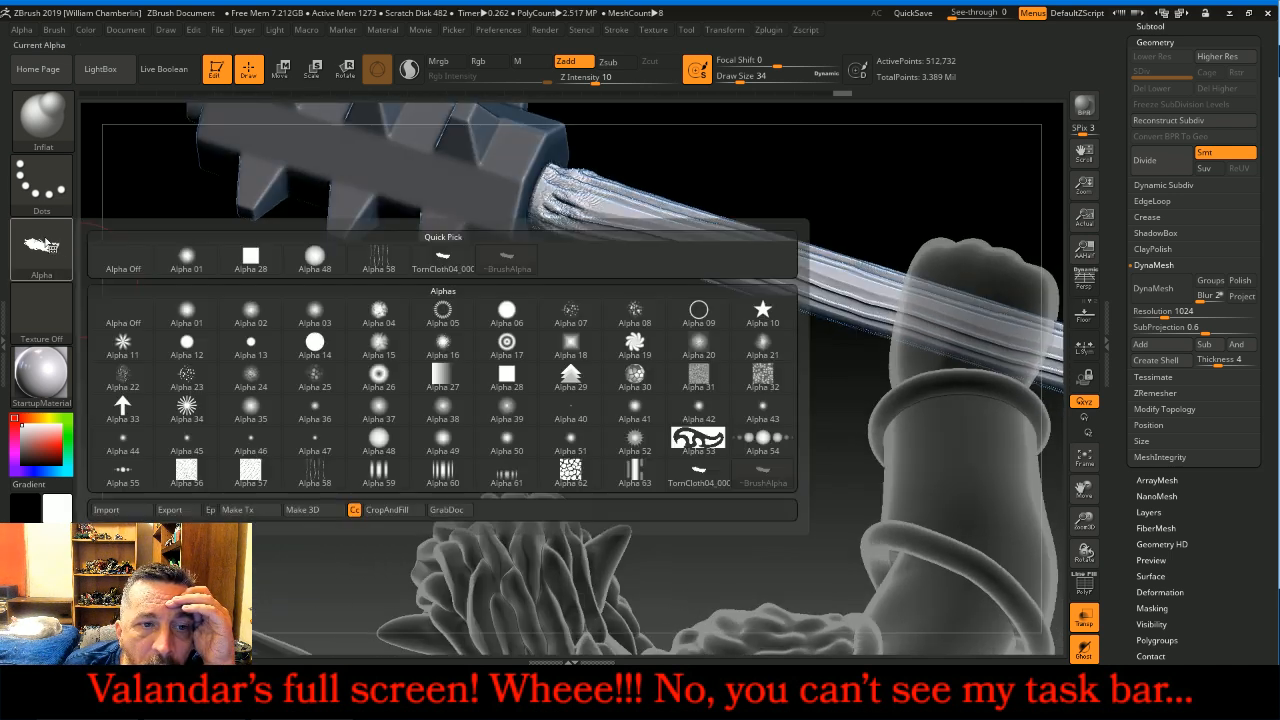
pyautogui.click(121, 262)
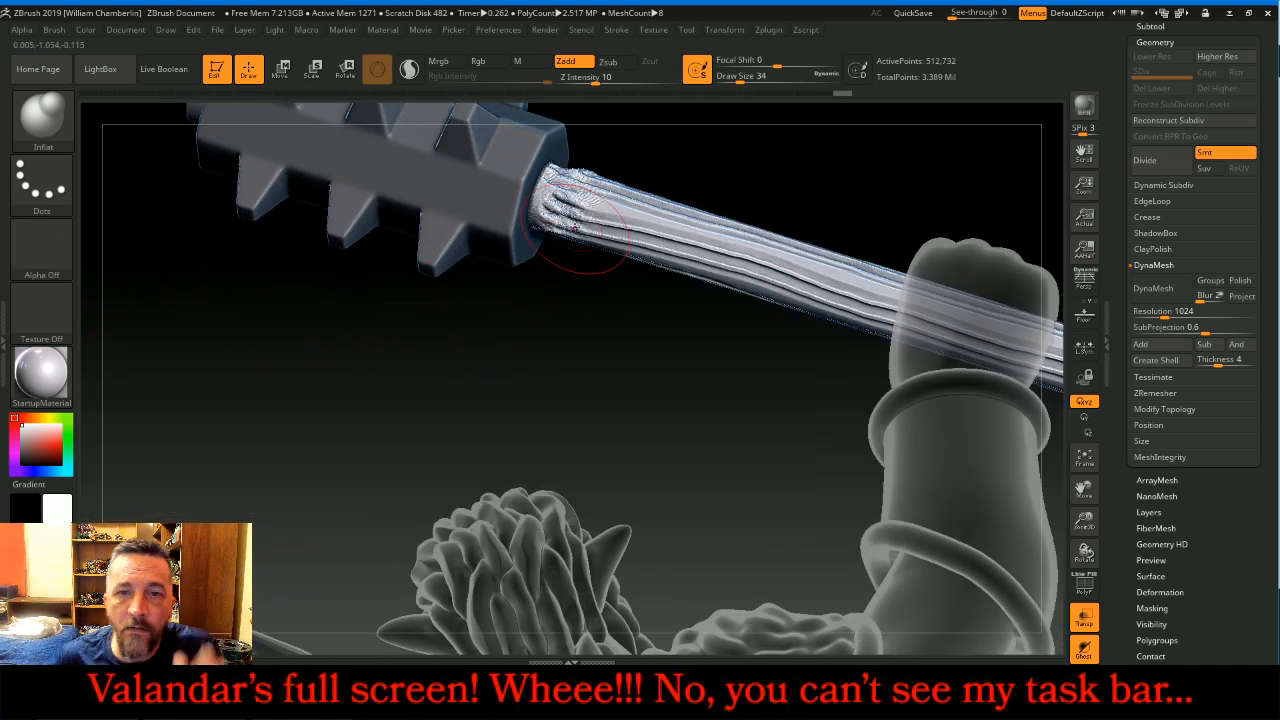
pyautogui.press('shift')
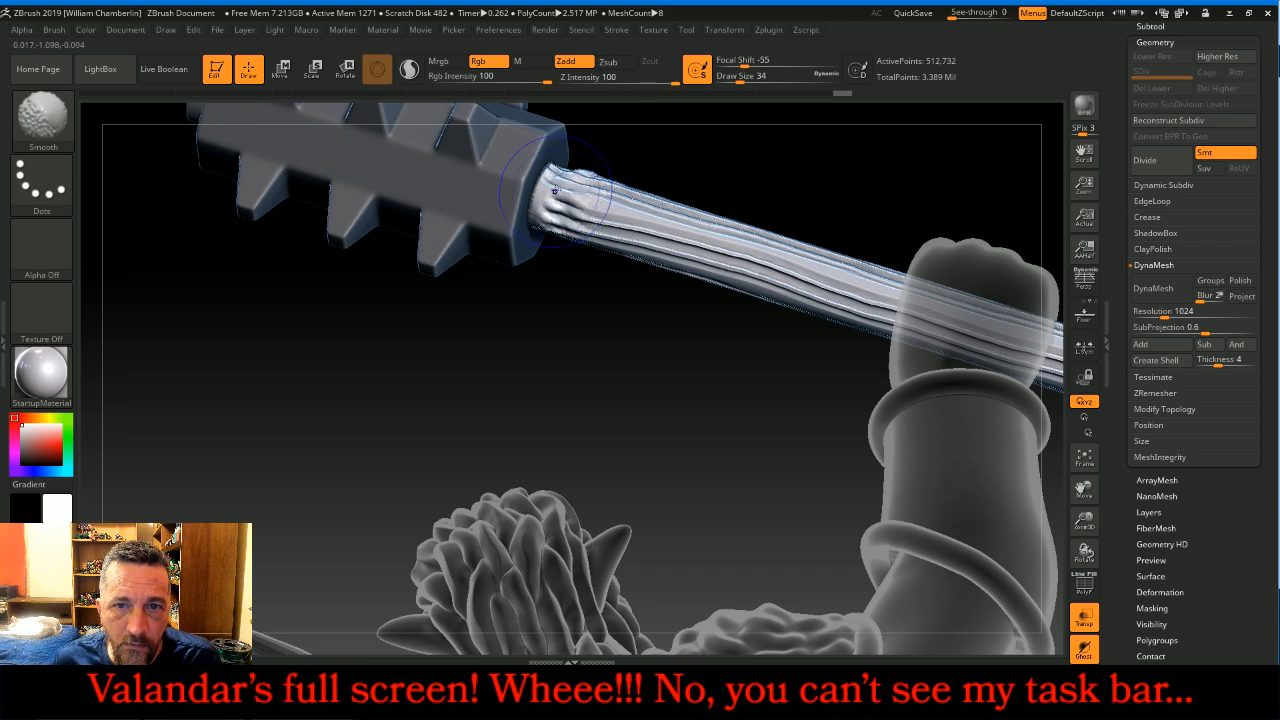
pyautogui.moveTo(790, 205)
pyautogui.mouseDown()
pyautogui.moveTo(620, 200)
pyautogui.moveTo(602, 160)
pyautogui.mouseUp()
pyautogui.moveTo(897, 254); pyautogui.dragTo(815, 264)
# Step: Turn off the transparent display of the other subtools and clear the mask from the mace head
pyautogui.click(1084, 458)
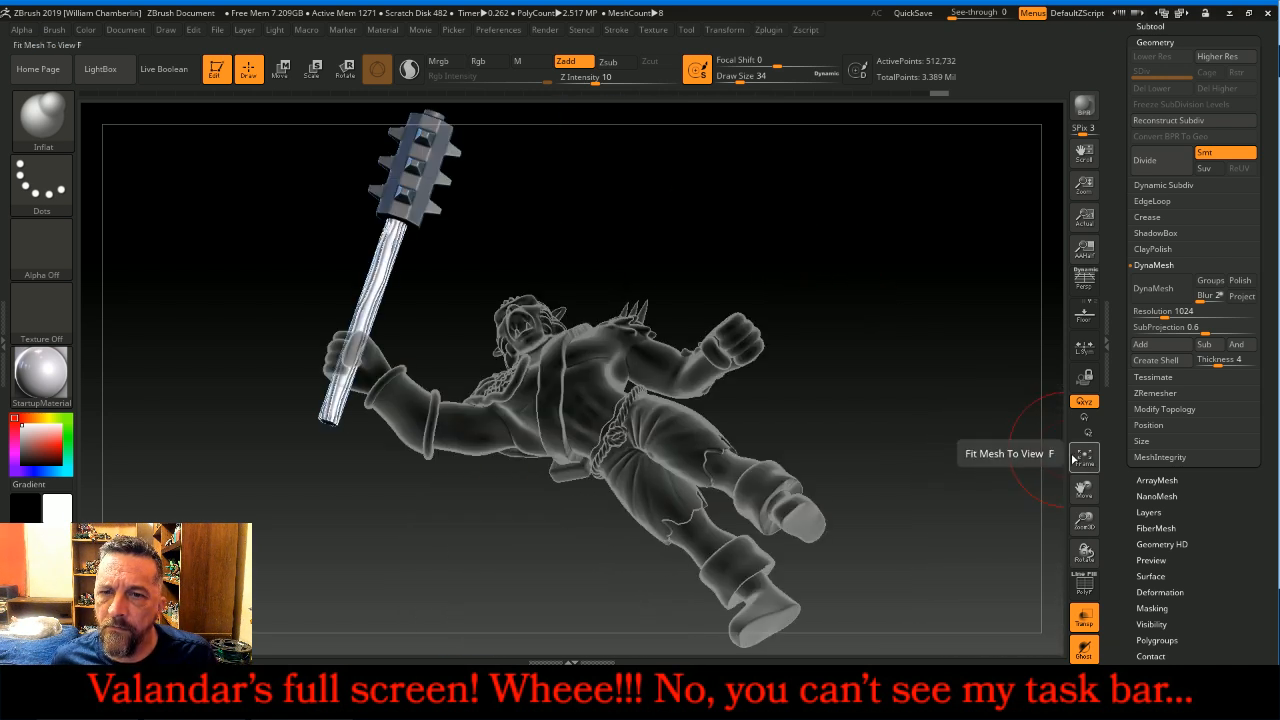
pyautogui.click(1084, 617)
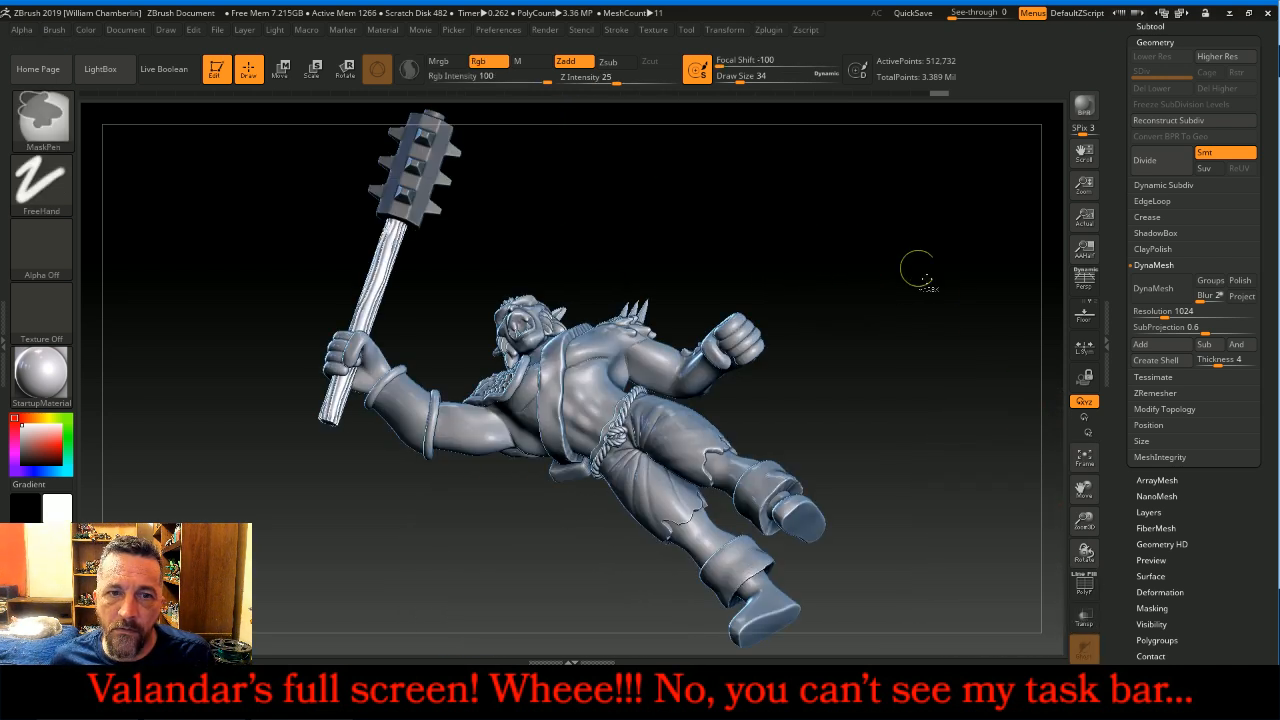
pyautogui.moveTo(934, 251); pyautogui.dragTo(930, 308)
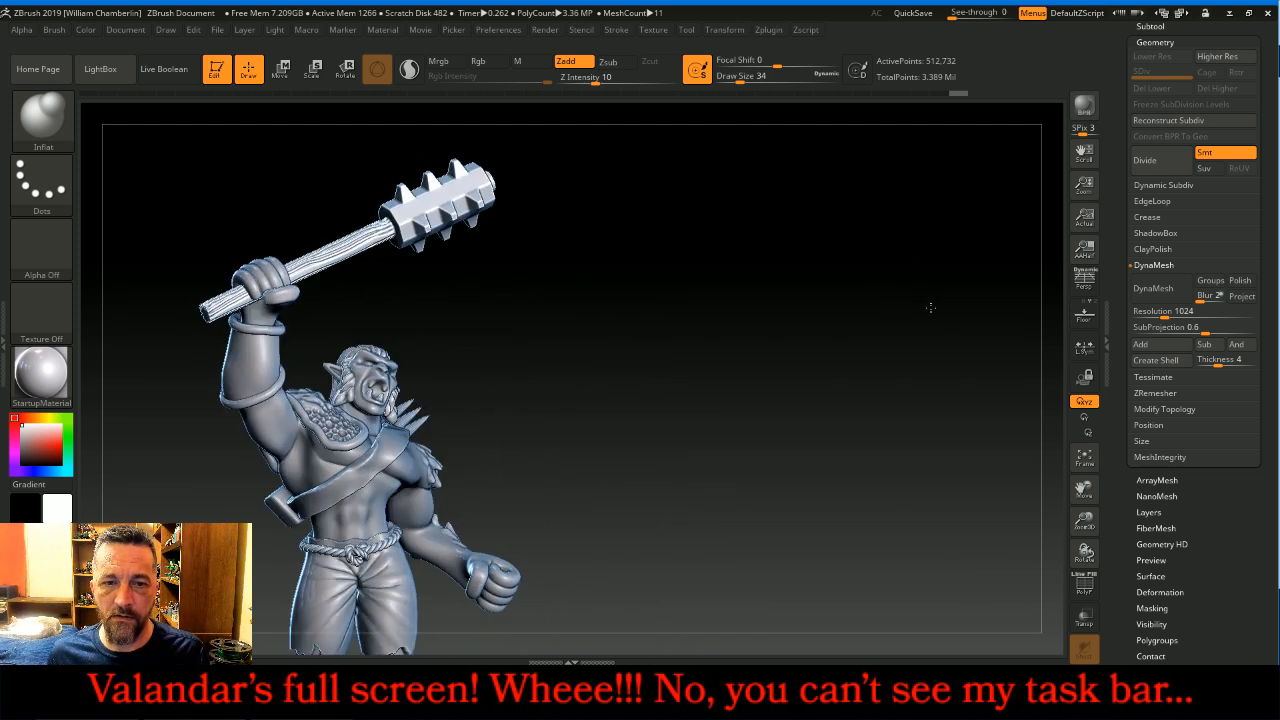
pyautogui.click(1093, 471)
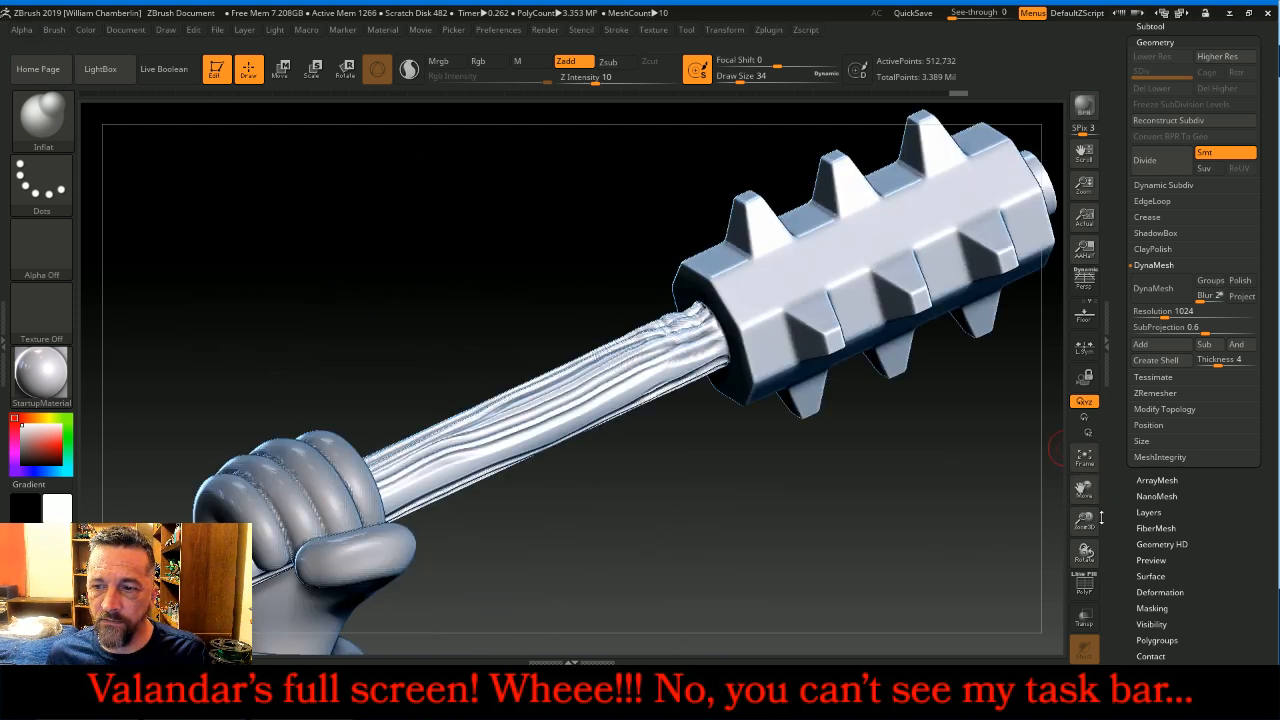
pyautogui.click(1089, 462)
pyautogui.moveTo(937, 405); pyautogui.dragTo(990, 385)
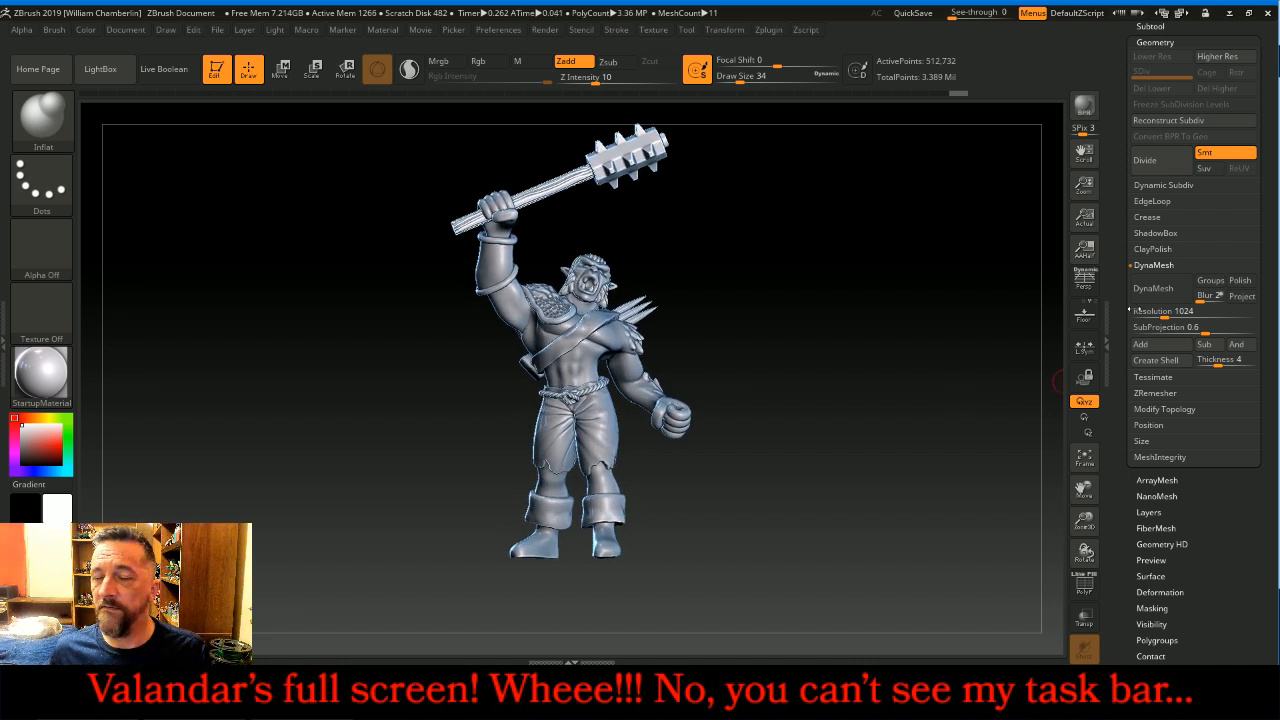
# Step: Make the BuggyBase subtool visible under the goblin's feet
pyautogui.click(1180, 26)
pyautogui.click(1249, 246)
pyautogui.moveTo(1228, 266)
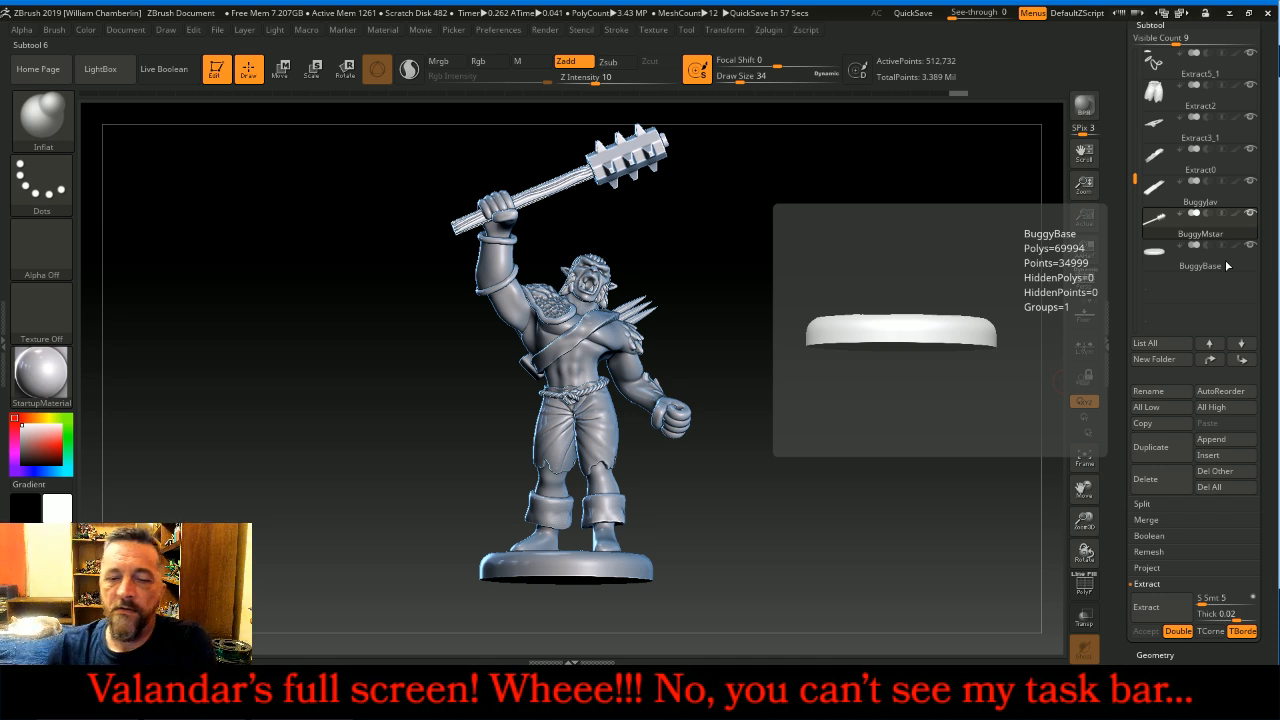
pyautogui.moveTo(757, 227)
pyautogui.mouseDown()
pyautogui.moveTo(906, 280)
pyautogui.moveTo(760, 251)
pyautogui.moveTo(734, 222)
pyautogui.moveTo(768, 225)
pyautogui.mouseUp()
# Step: Select the BuggyBod body subtool and merge it down with Extract6
pyautogui.moveTo(1134, 176); pyautogui.dragTo(1135, 48)
pyautogui.click(1152, 60)
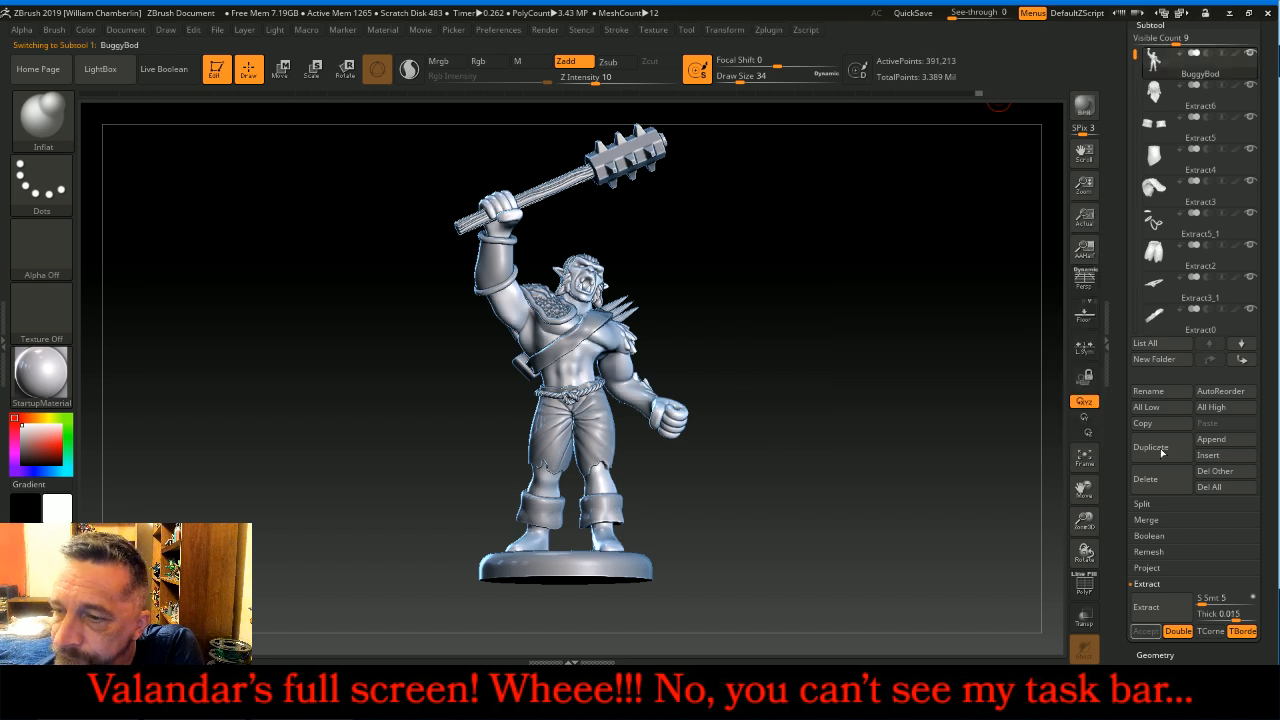
pyautogui.click(1182, 522)
pyautogui.click(1170, 536)
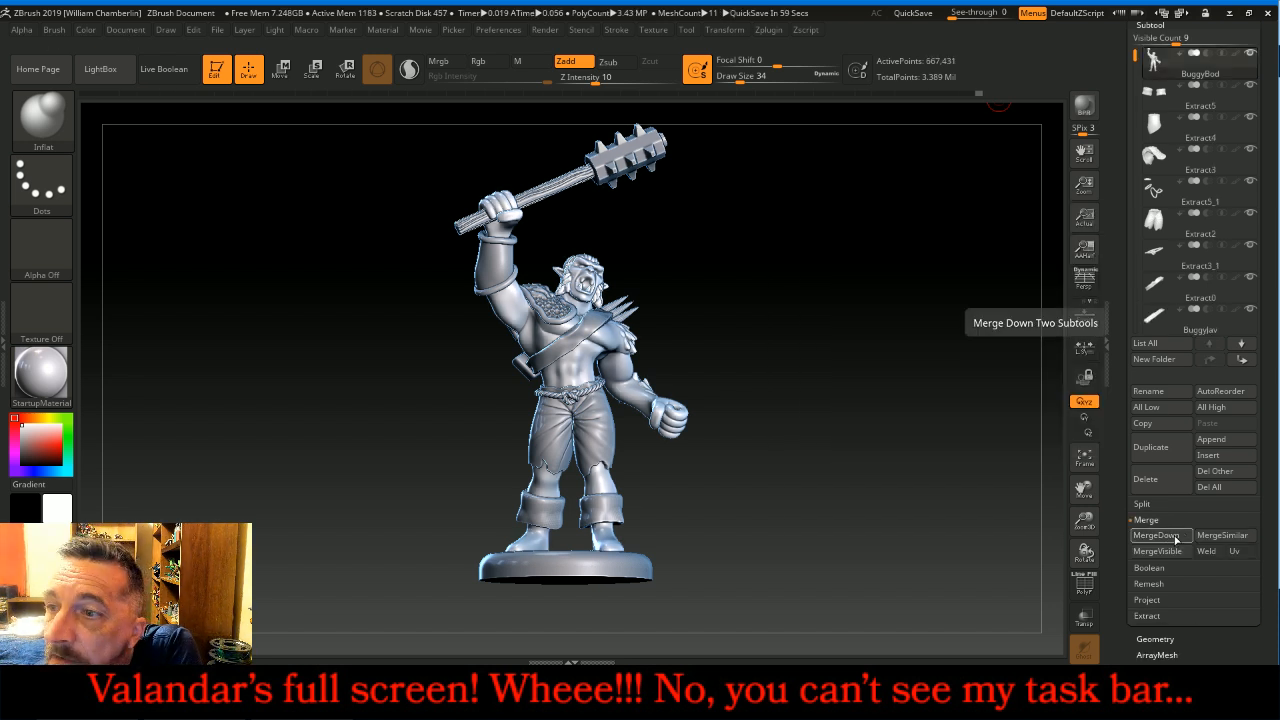
# Step: Select the BuggyJav javelins subtool and subdivide it three times, up to subdivision level 4
pyautogui.click(1155, 318)
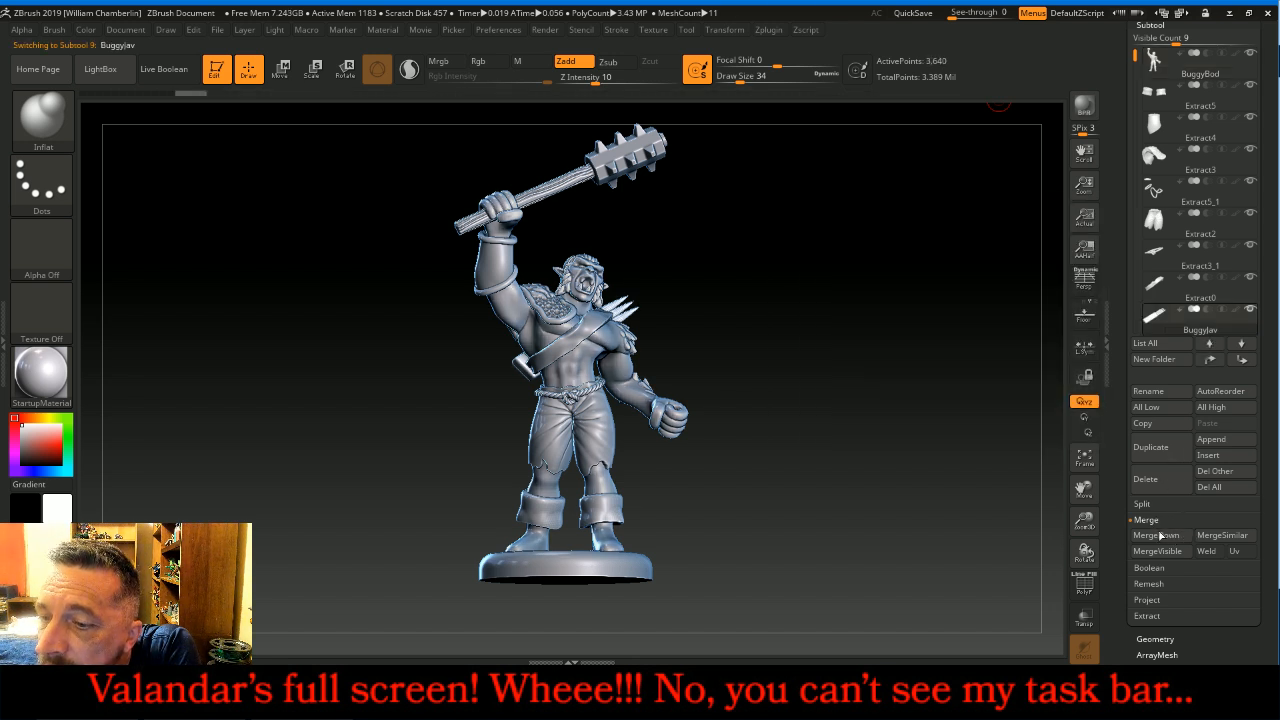
pyautogui.click(1155, 637)
pyautogui.click(1167, 163)
pyautogui.click(1167, 163)
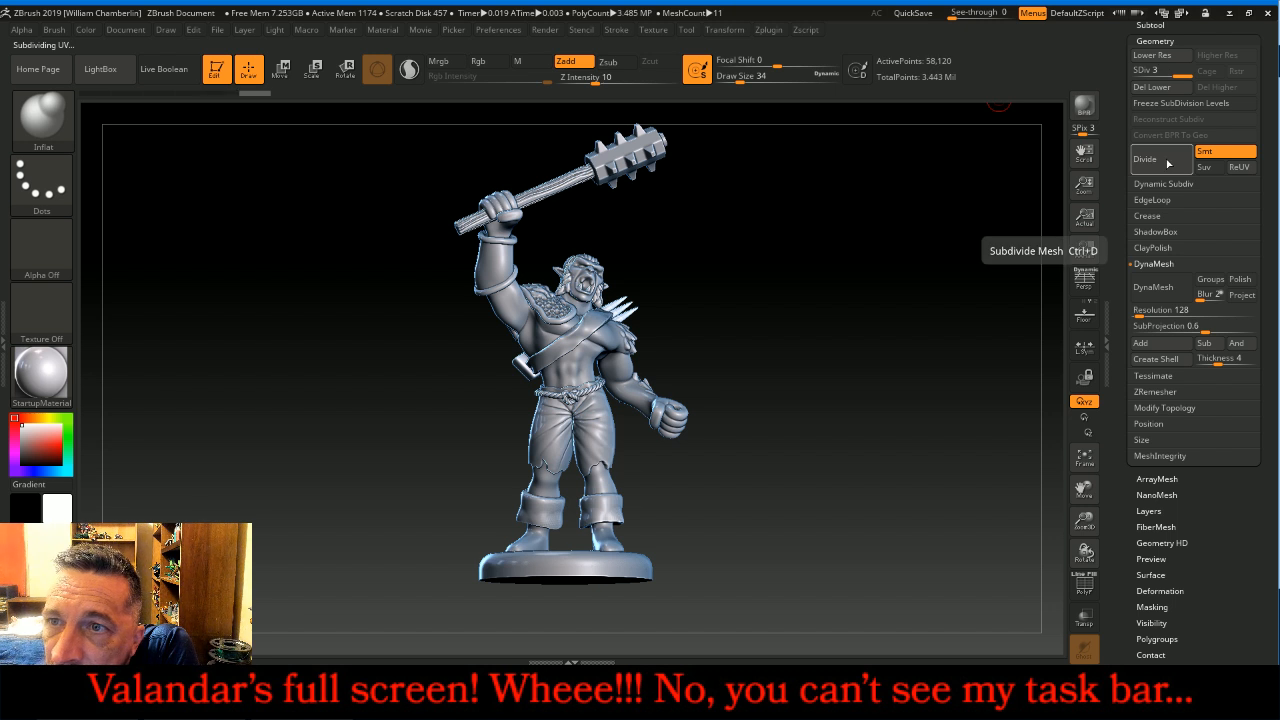
pyautogui.click(1167, 163)
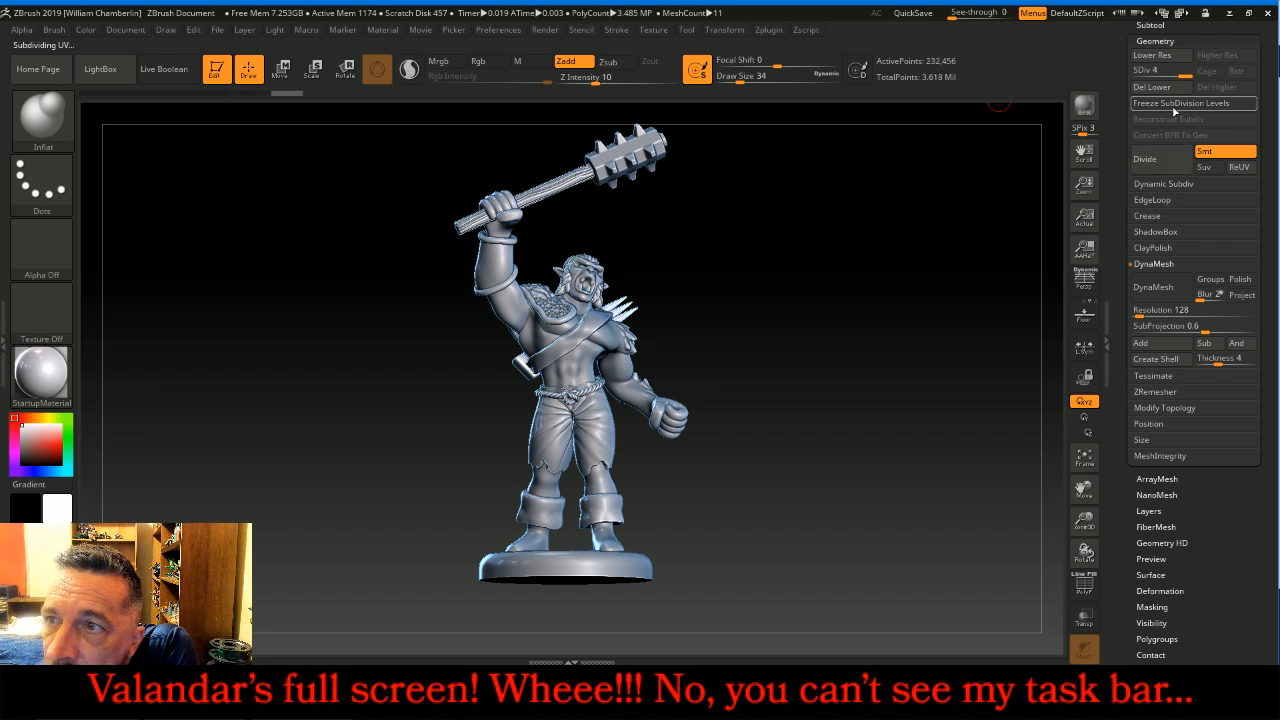
pyautogui.click(1150, 25)
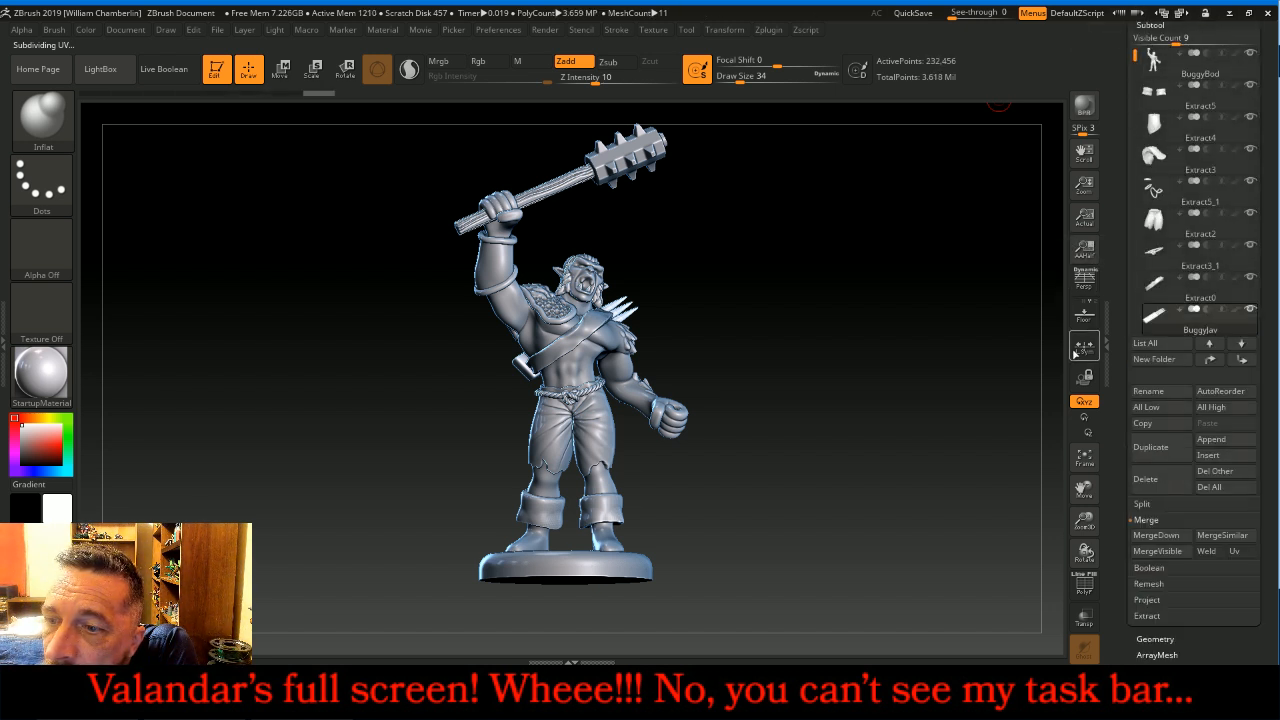
# Step: Select the diagonal strap subtool Extract0 and ready the Move brush with a draw size of 90
pyautogui.click(1084, 458)
pyautogui.moveTo(1015, 287)
pyautogui.mouseDown()
pyautogui.moveTo(882, 291)
pyautogui.moveTo(915, 293)
pyautogui.mouseUp()
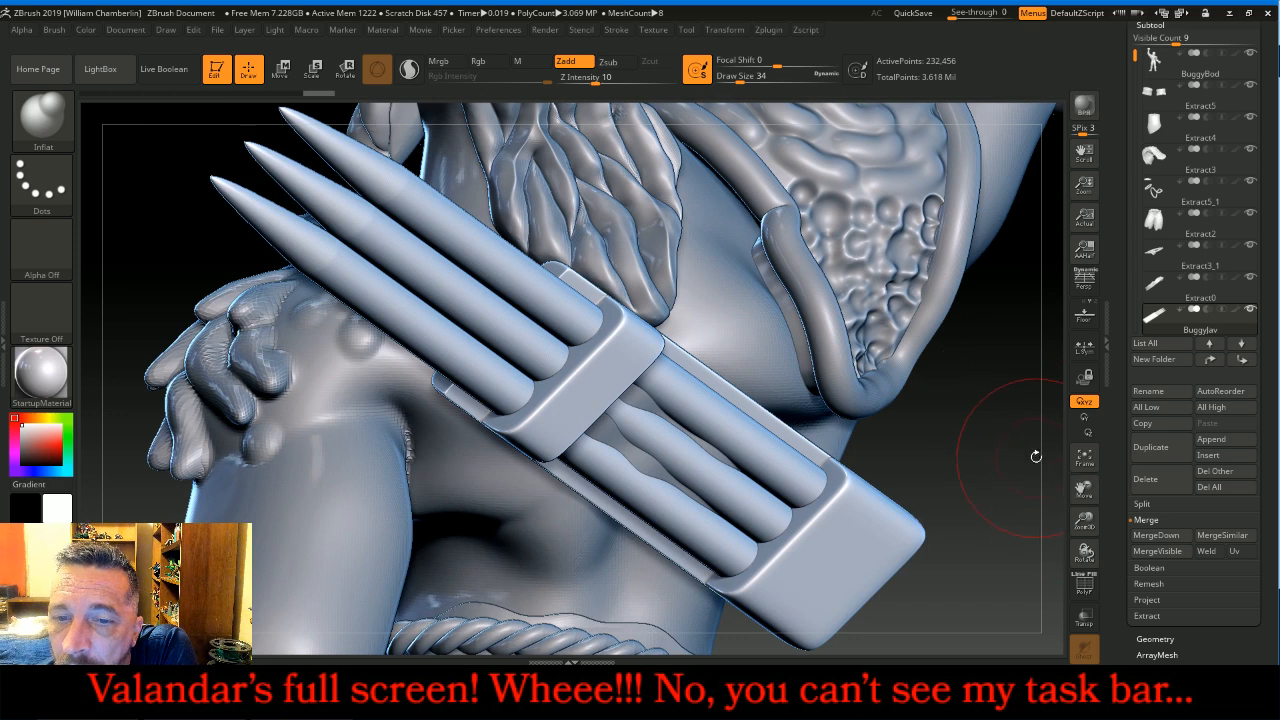
pyautogui.moveTo(1088, 517)
pyautogui.mouseDown()
pyautogui.moveTo(1066, 461)
pyautogui.moveTo(956, 445)
pyautogui.moveTo(1032, 392)
pyautogui.mouseUp()
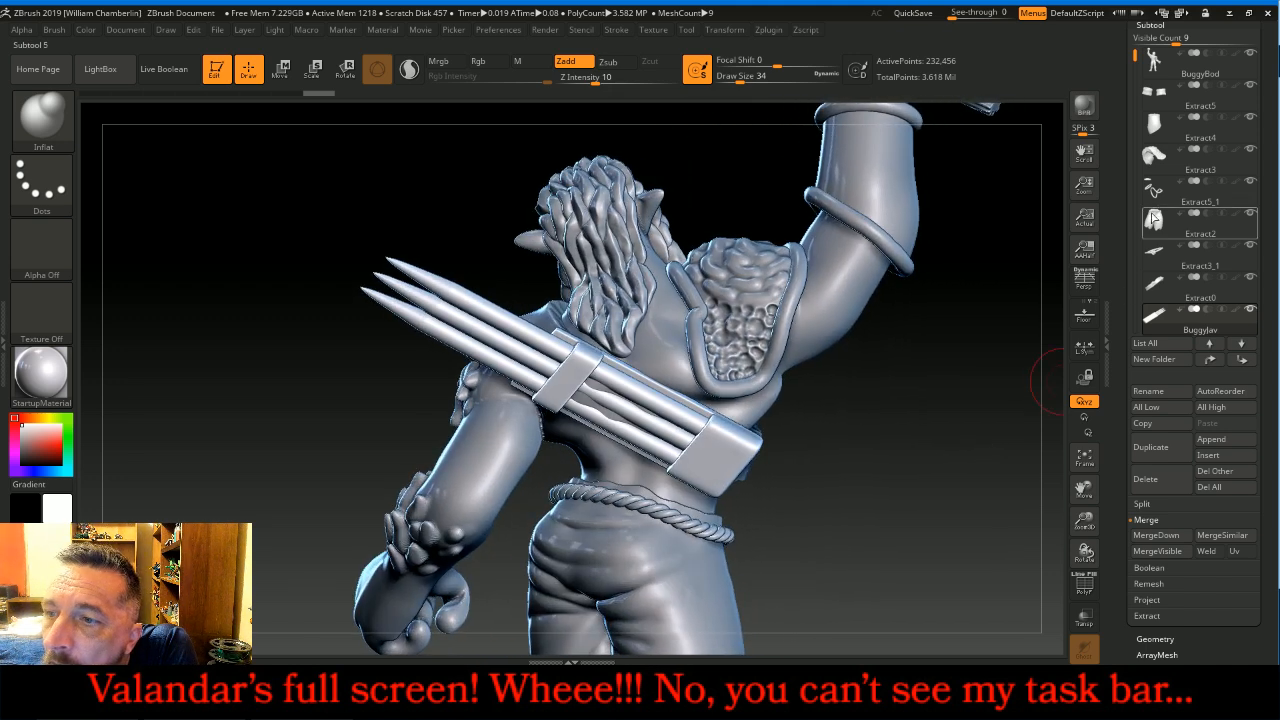
pyautogui.click(1157, 285)
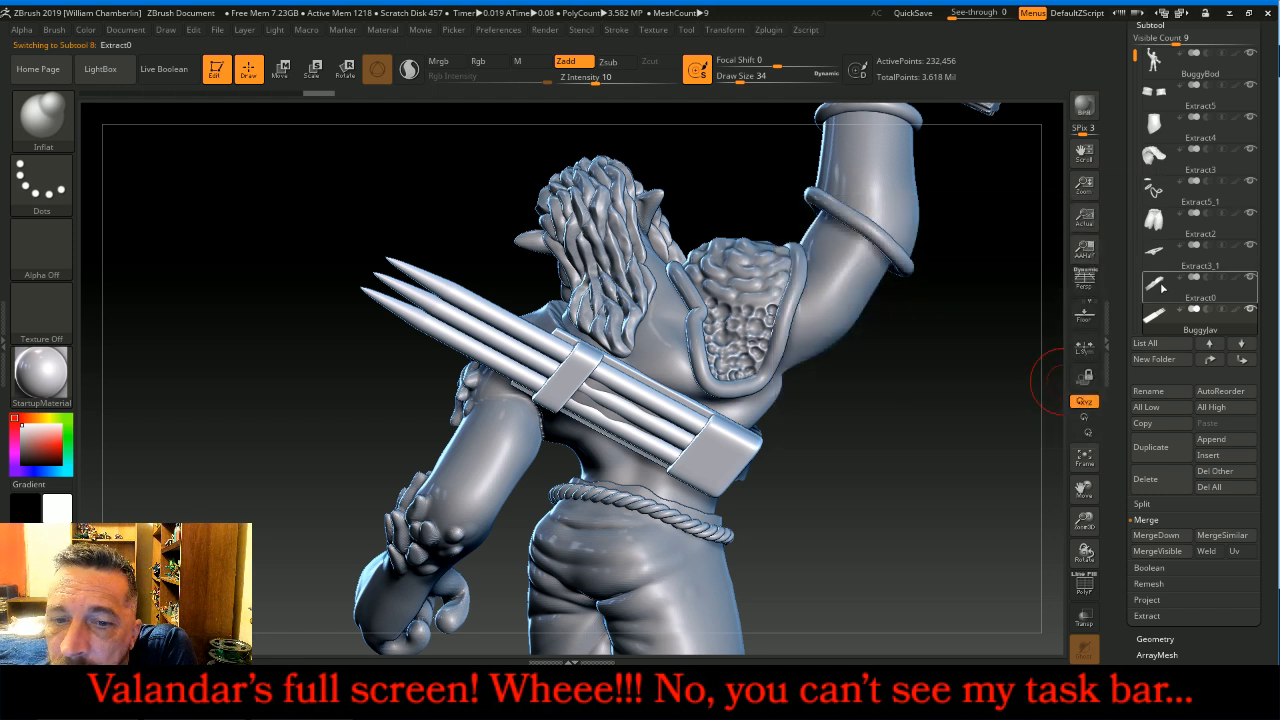
pyautogui.click(52, 126)
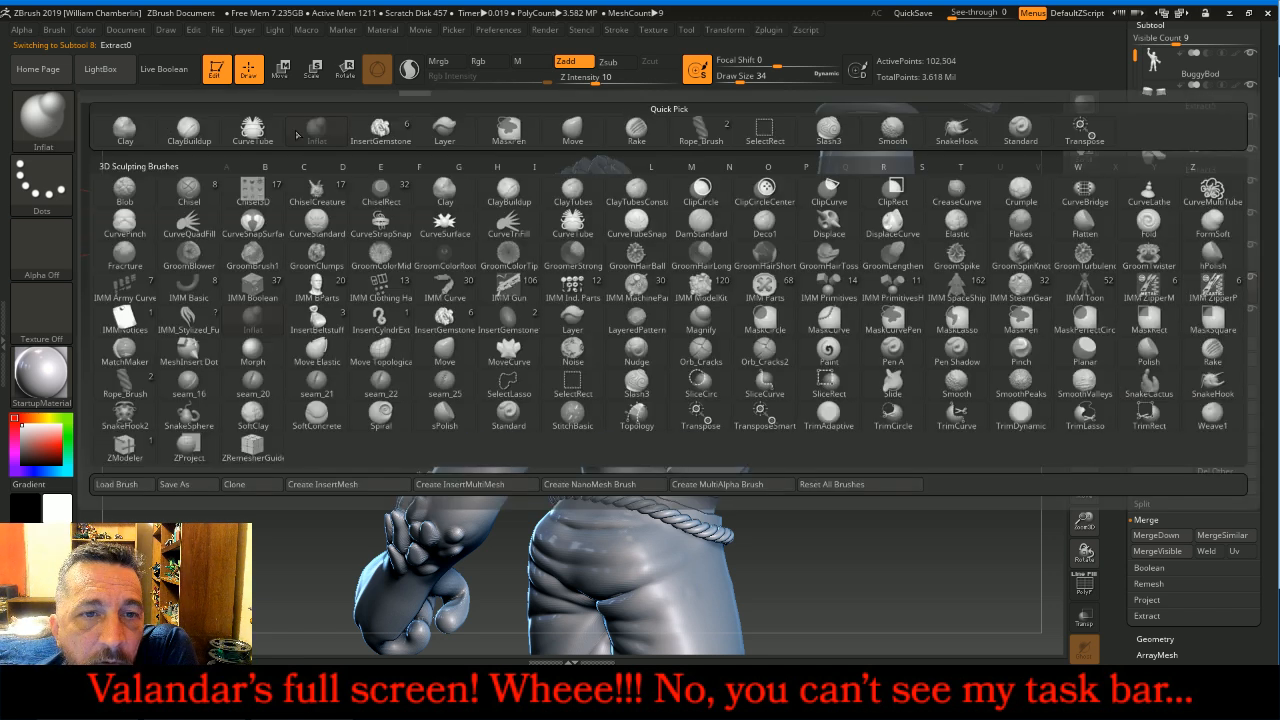
pyautogui.click(561, 134)
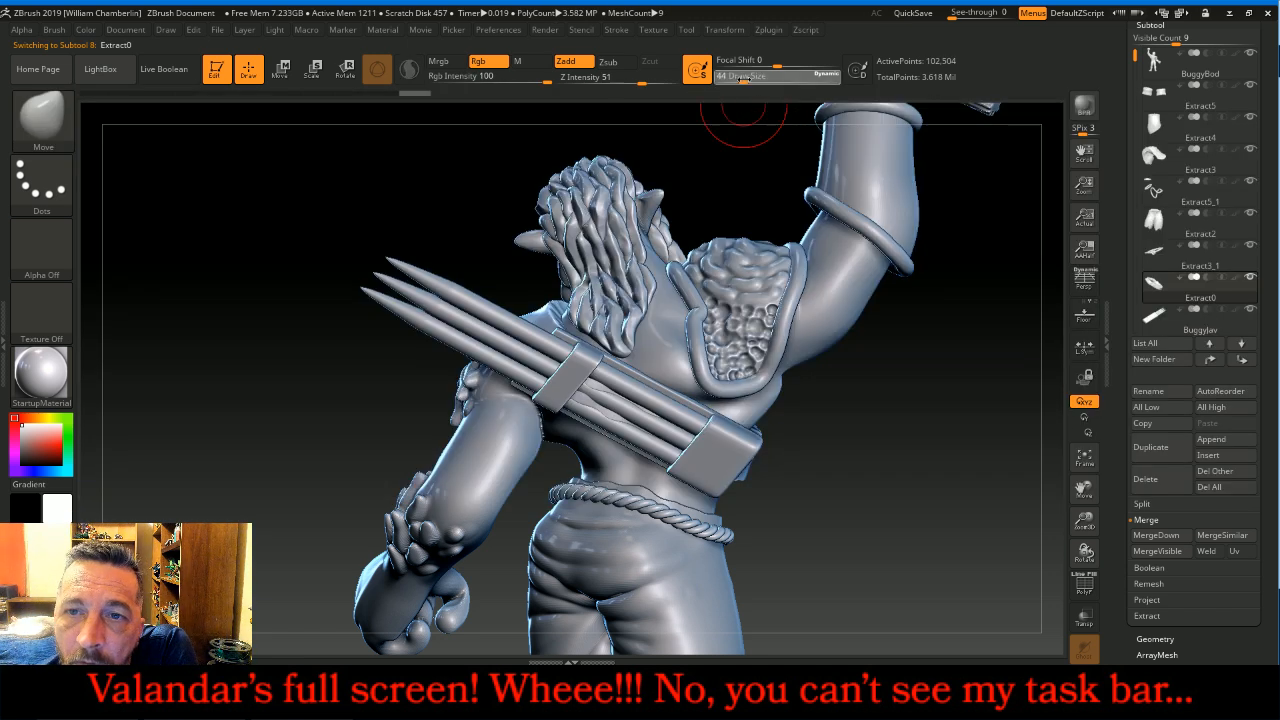
pyautogui.moveTo(750, 77); pyautogui.dragTo(753, 77)
pyautogui.moveTo(941, 352); pyautogui.dragTo(946, 411)
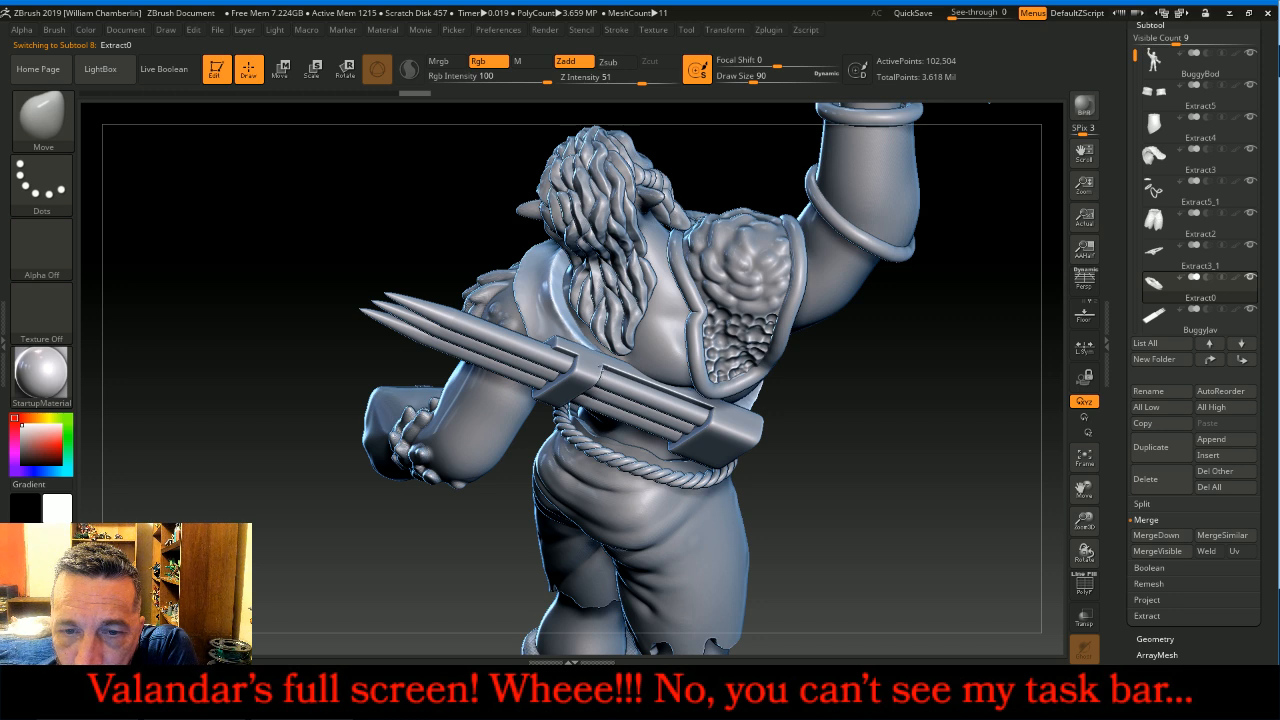
pyautogui.moveTo(821, 476); pyautogui.dragTo(1043, 414)
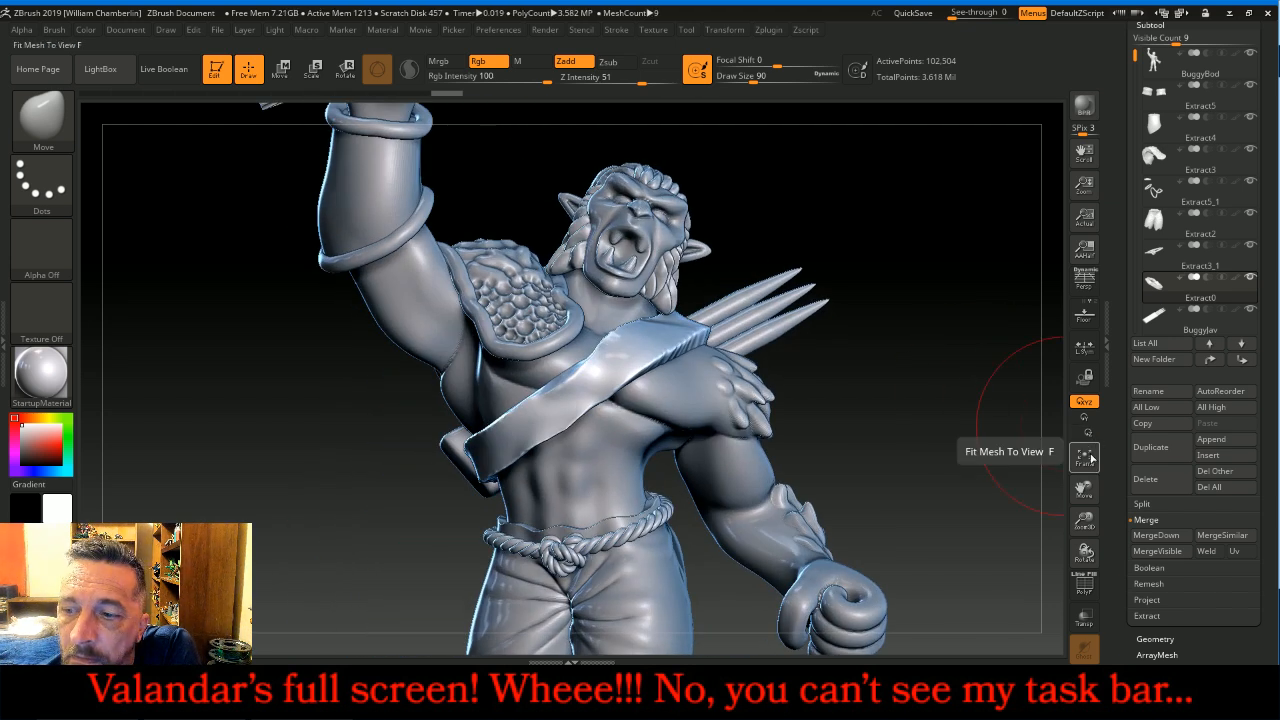
# Step: Merge the BuggyBod subtool down repeatedly with all remaining clothing, armour, weapon and base subtools into a single subtool
pyautogui.click(1085, 457)
pyautogui.click(1154, 60)
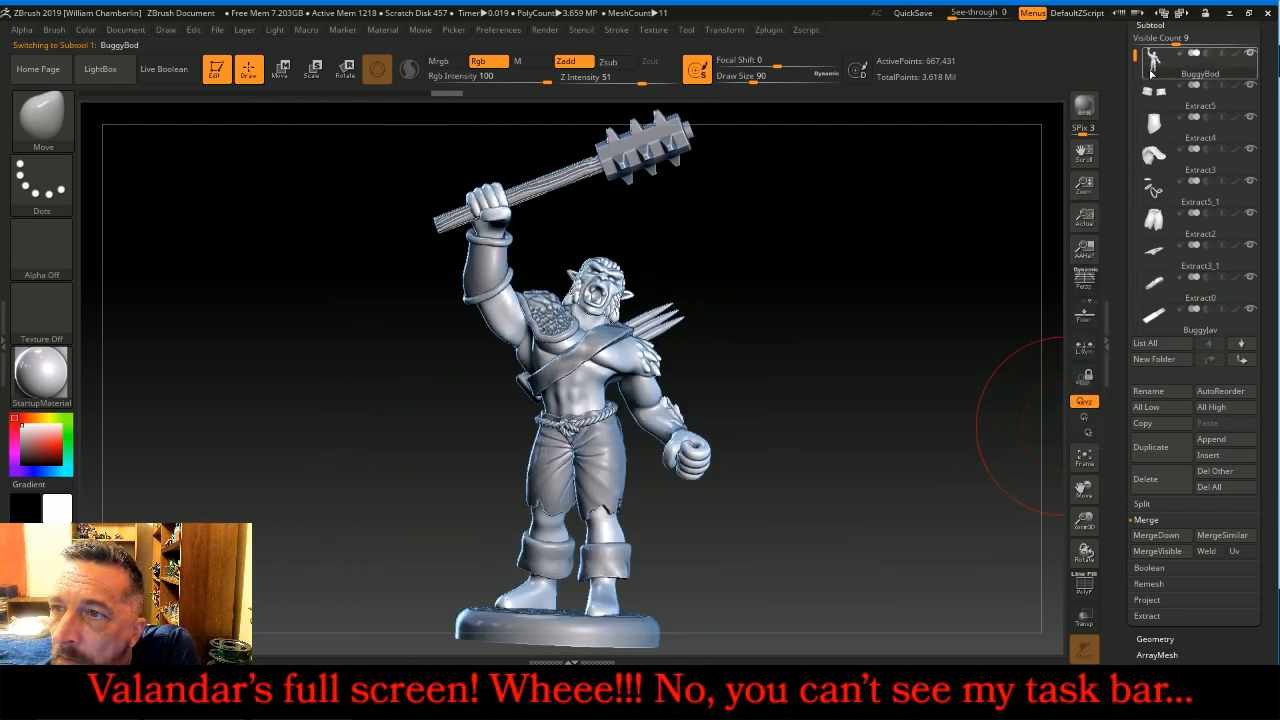
pyautogui.click(1157, 537)
pyautogui.click(1157, 537)
pyautogui.click(1157, 537)
pyautogui.click(1157, 537)
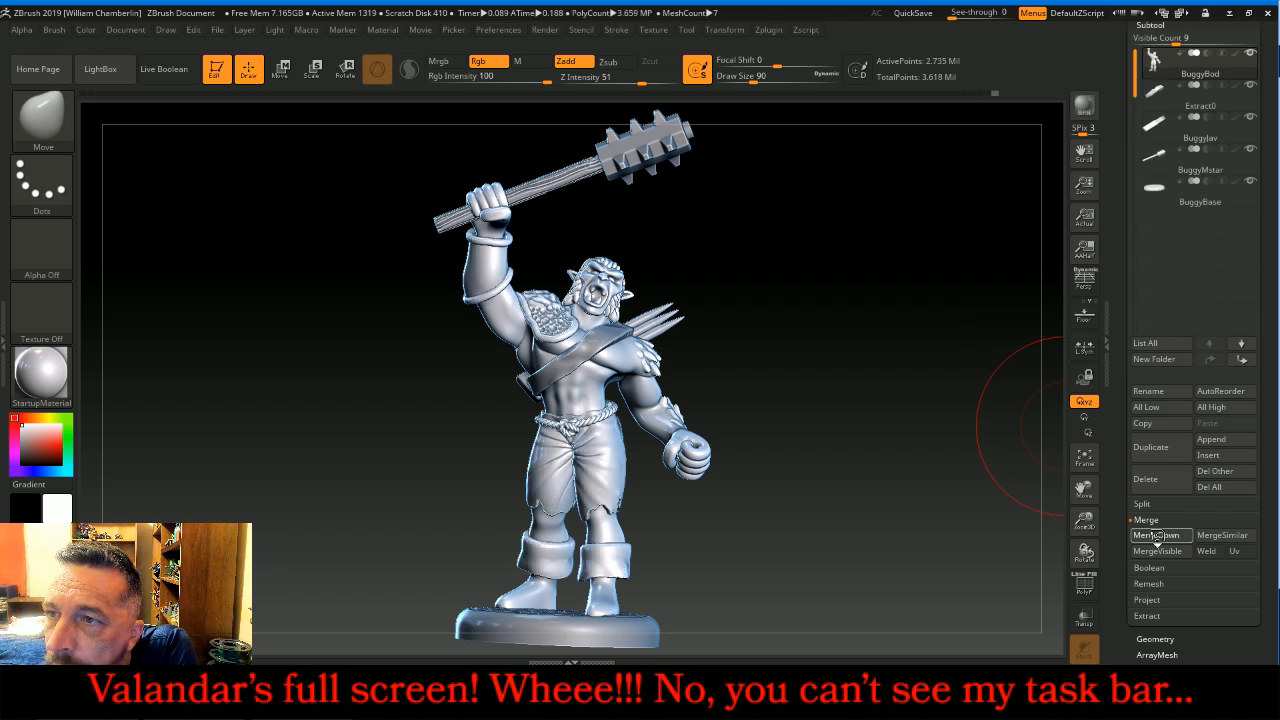
pyautogui.click(1157, 537)
pyautogui.click(1157, 537)
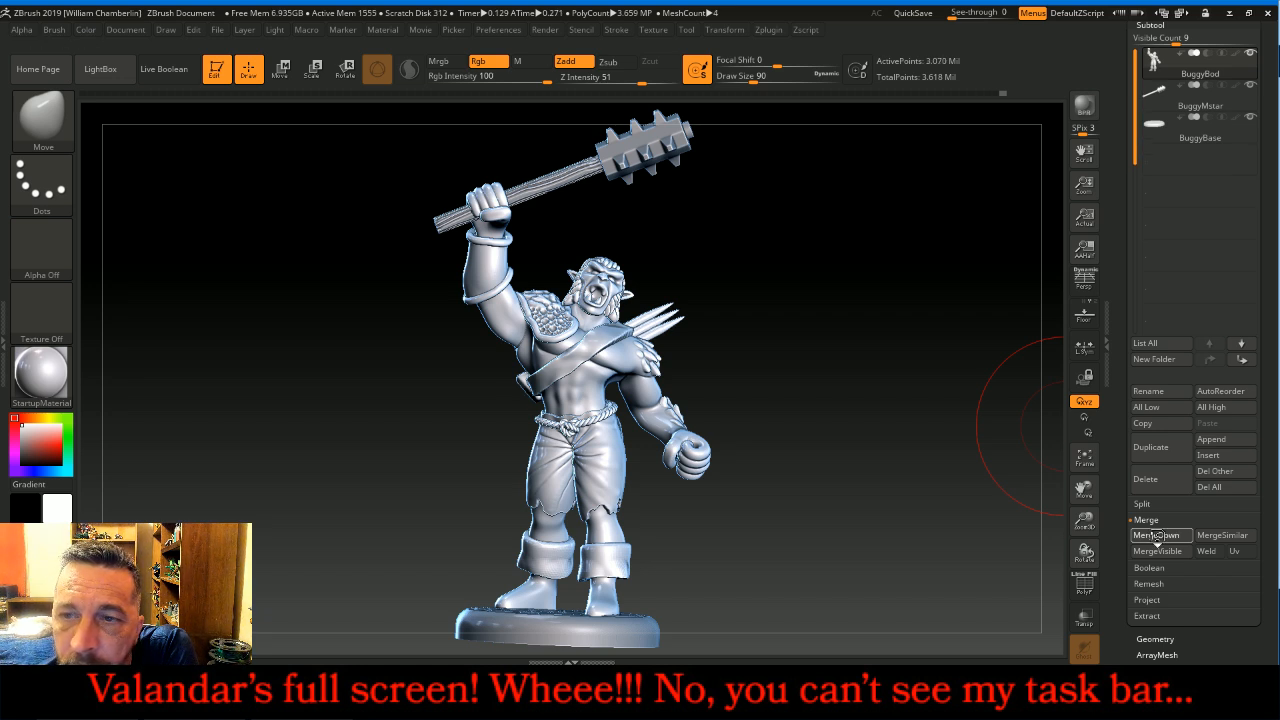
pyautogui.click(1157, 537)
# Step: Remesh the merged goblin, weapons and base with DynaMesh at resolution 768
pyautogui.moveTo(793, 370)
pyautogui.mouseDown()
pyautogui.moveTo(850, 362)
pyautogui.moveTo(800, 357)
pyautogui.mouseUp()
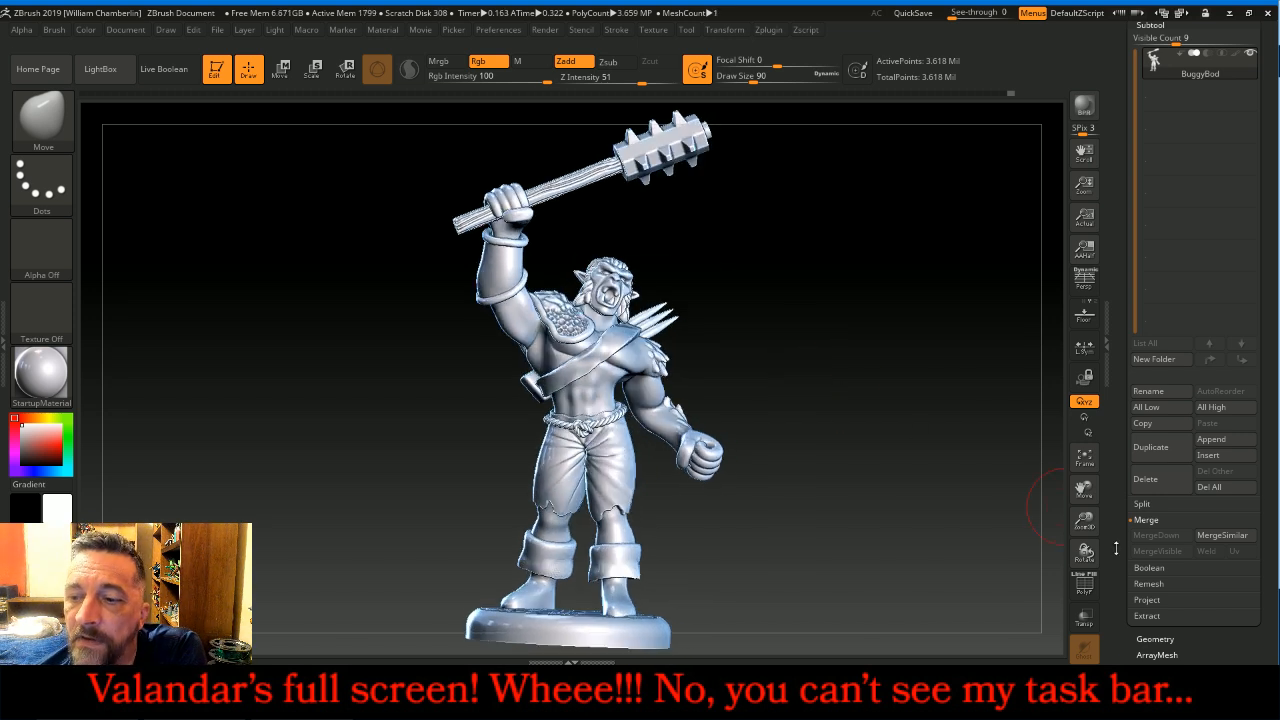
pyautogui.moveTo(1084, 518)
pyautogui.mouseDown()
pyautogui.moveTo(1076, 490)
pyautogui.moveTo(1070, 502)
pyautogui.mouseUp()
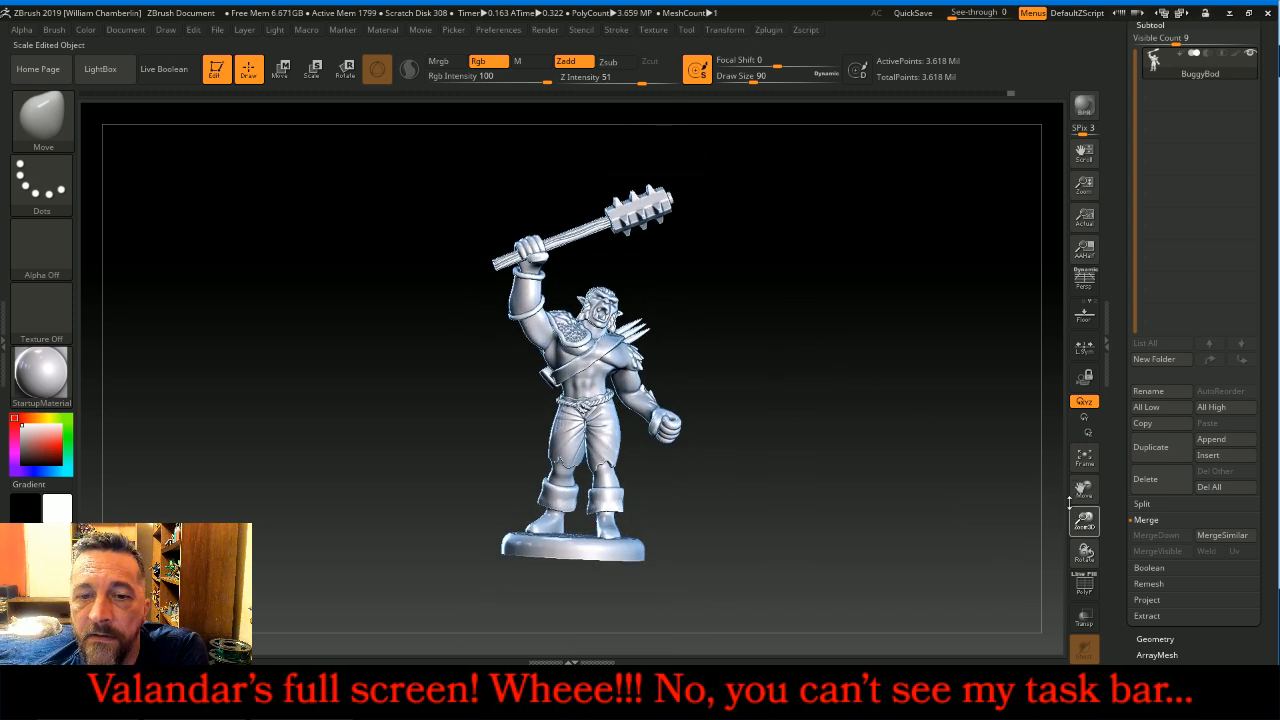
pyautogui.moveTo(955, 441); pyautogui.dragTo(925, 418)
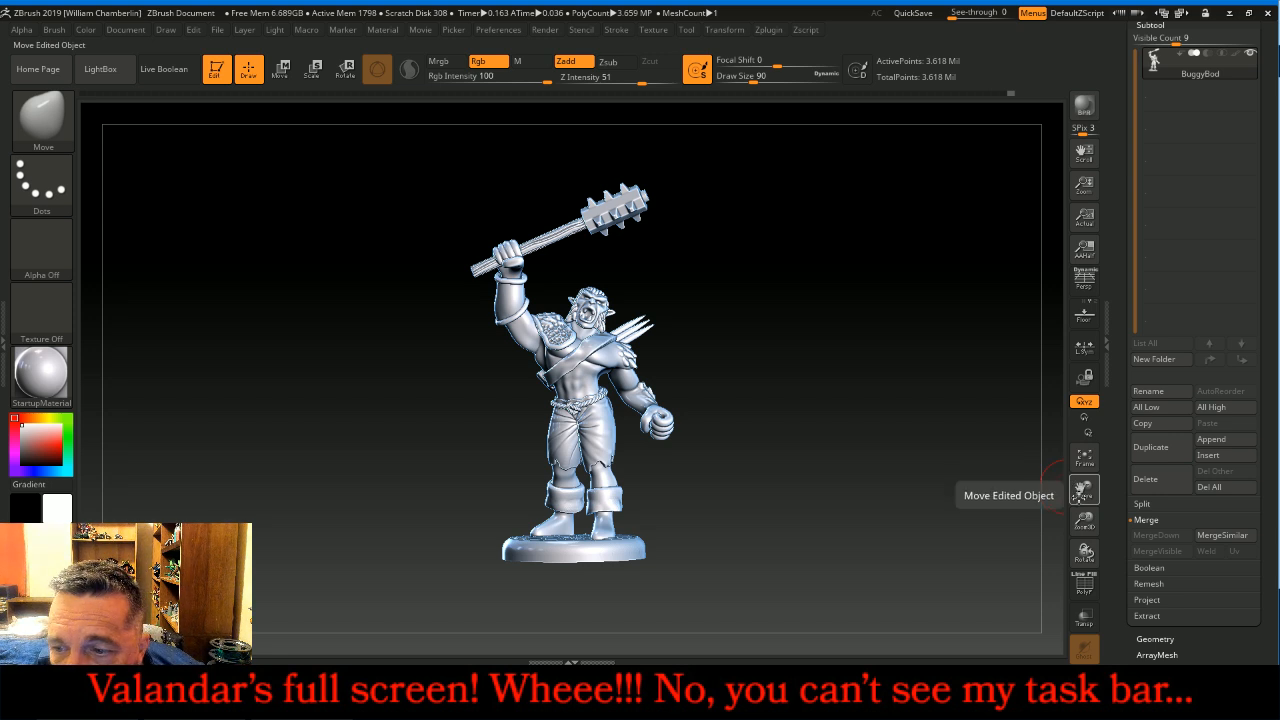
pyautogui.moveTo(1084, 520); pyautogui.dragTo(1085, 522)
pyautogui.moveTo(1091, 541); pyautogui.dragTo(1089, 526)
pyautogui.moveTo(964, 398)
pyautogui.mouseDown()
pyautogui.moveTo(960, 436)
pyautogui.moveTo(924, 403)
pyautogui.moveTo(936, 389)
pyautogui.moveTo(991, 393)
pyautogui.moveTo(948, 408)
pyautogui.moveTo(968, 402)
pyautogui.mouseUp()
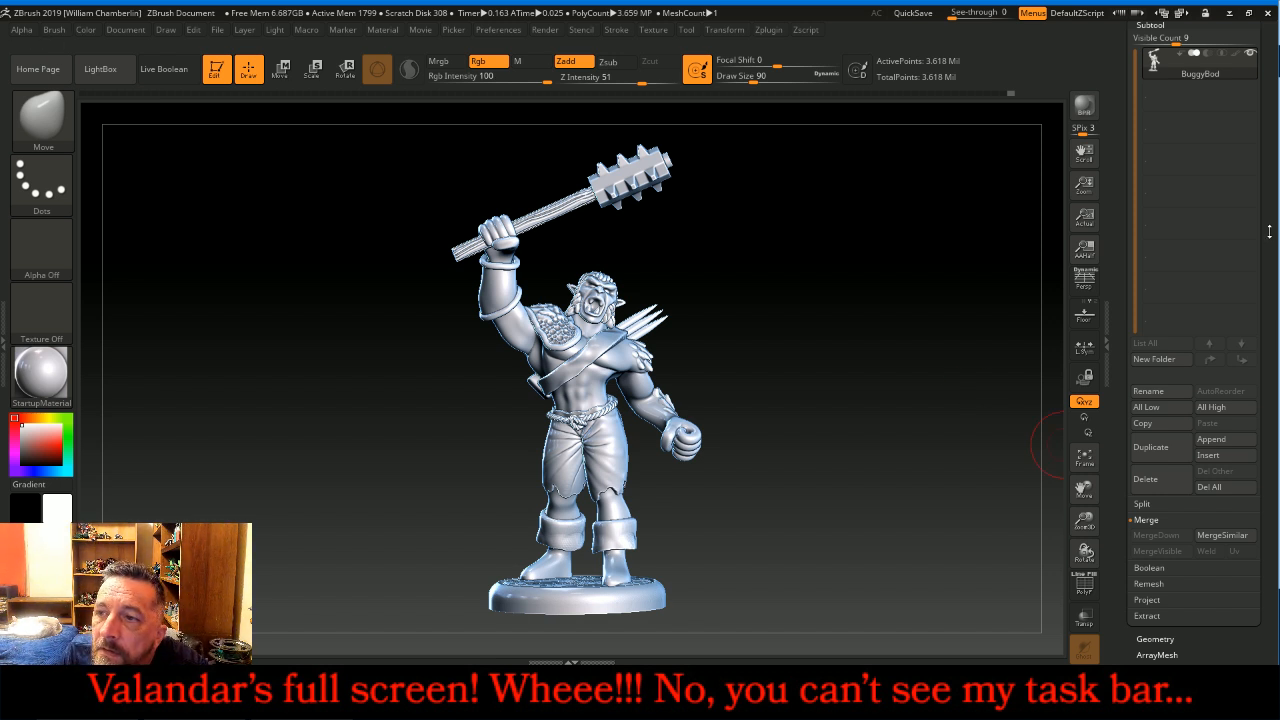
pyautogui.scroll(-5, 1230, 300)
pyautogui.scroll(-3, 1186, 374)
pyautogui.scroll(5, 1186, 374)
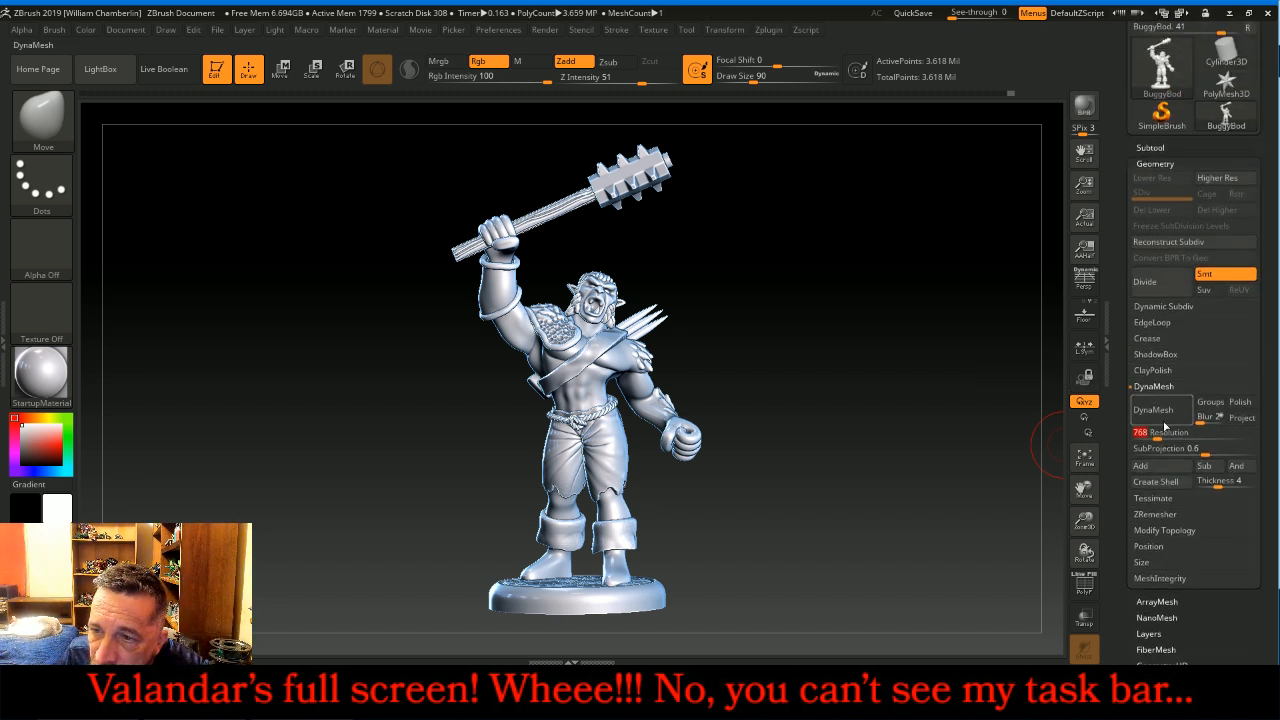
pyautogui.click(1158, 410)
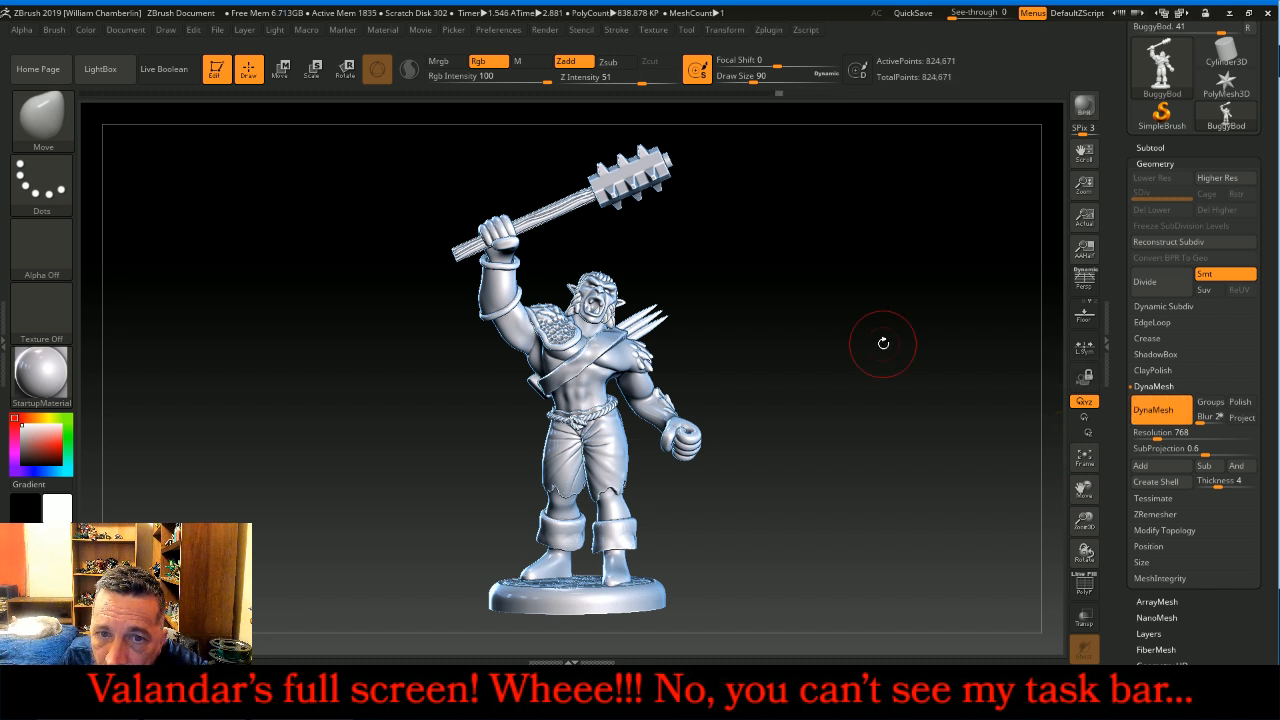
# Step: Turn off DynaMesh on the merged model, dock the Zplugin palette beside the canvas and expand its Decimation Master options
pyautogui.click(1158, 410)
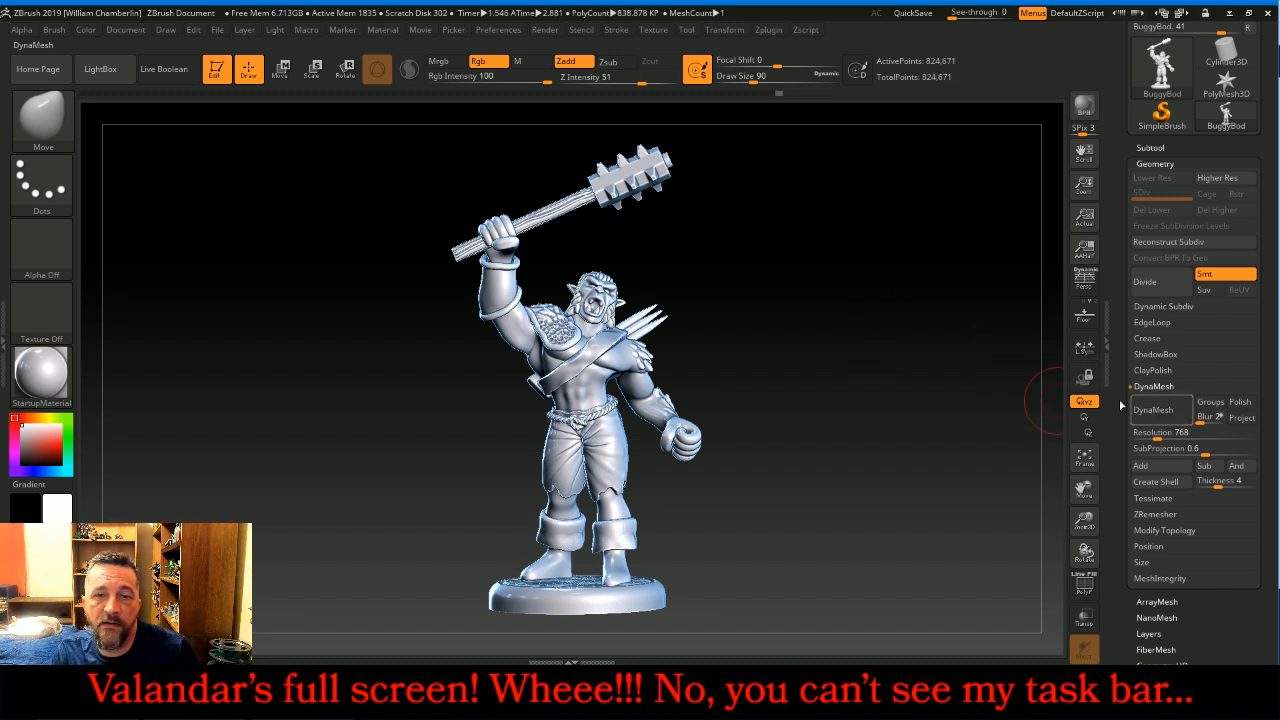
pyautogui.moveTo(909, 319)
pyautogui.mouseDown()
pyautogui.moveTo(746, 310)
pyautogui.moveTo(777, 324)
pyautogui.moveTo(760, 330)
pyautogui.moveTo(906, 338)
pyautogui.mouseUp()
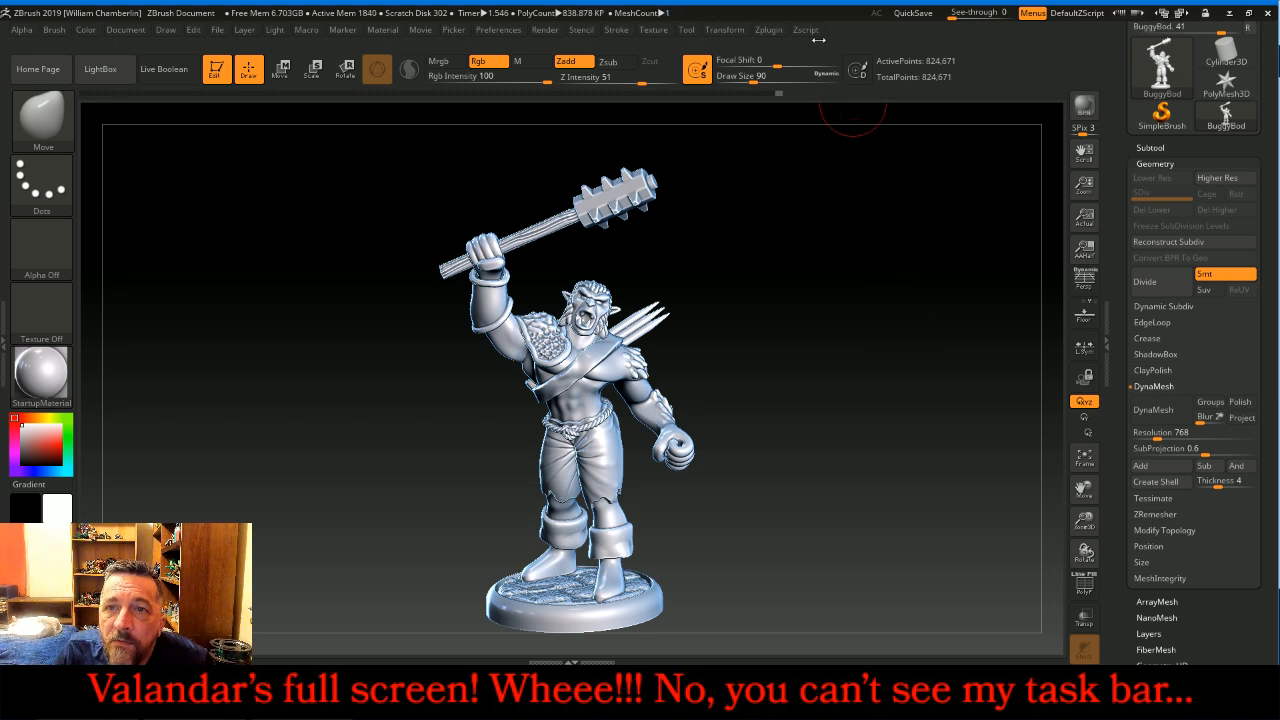
pyautogui.click(778, 32)
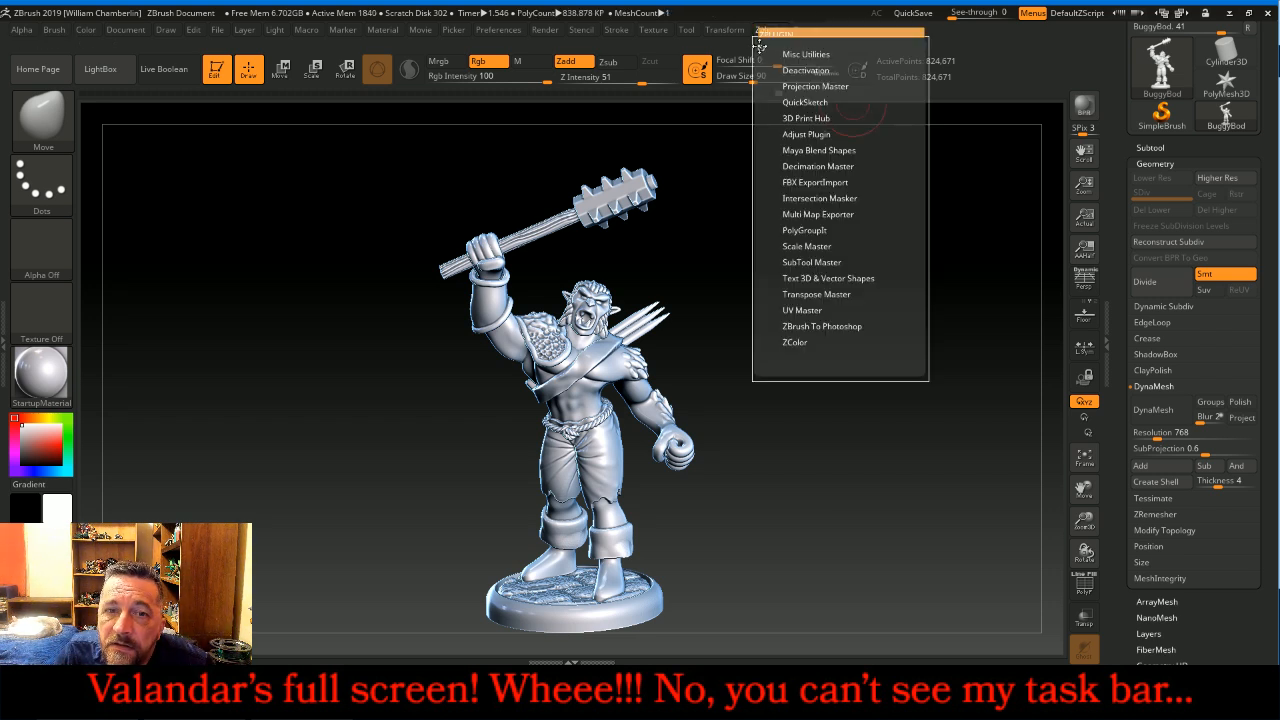
pyautogui.click(4, 362)
pyautogui.moveTo(73, 439); pyautogui.dragTo(72, 640)
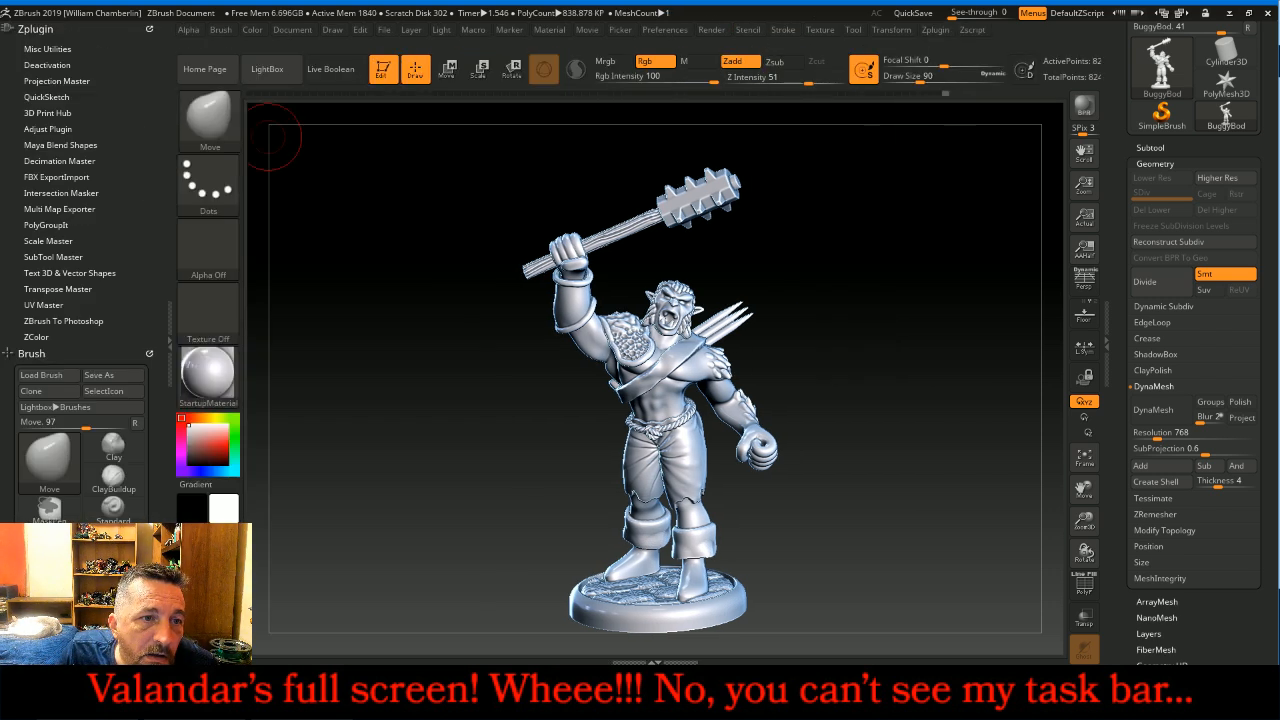
pyautogui.click(66, 161)
# Step: Try decimating the merged model with the 35 k preset, inspect its back up close and undo the decimation
pyautogui.click(51, 457)
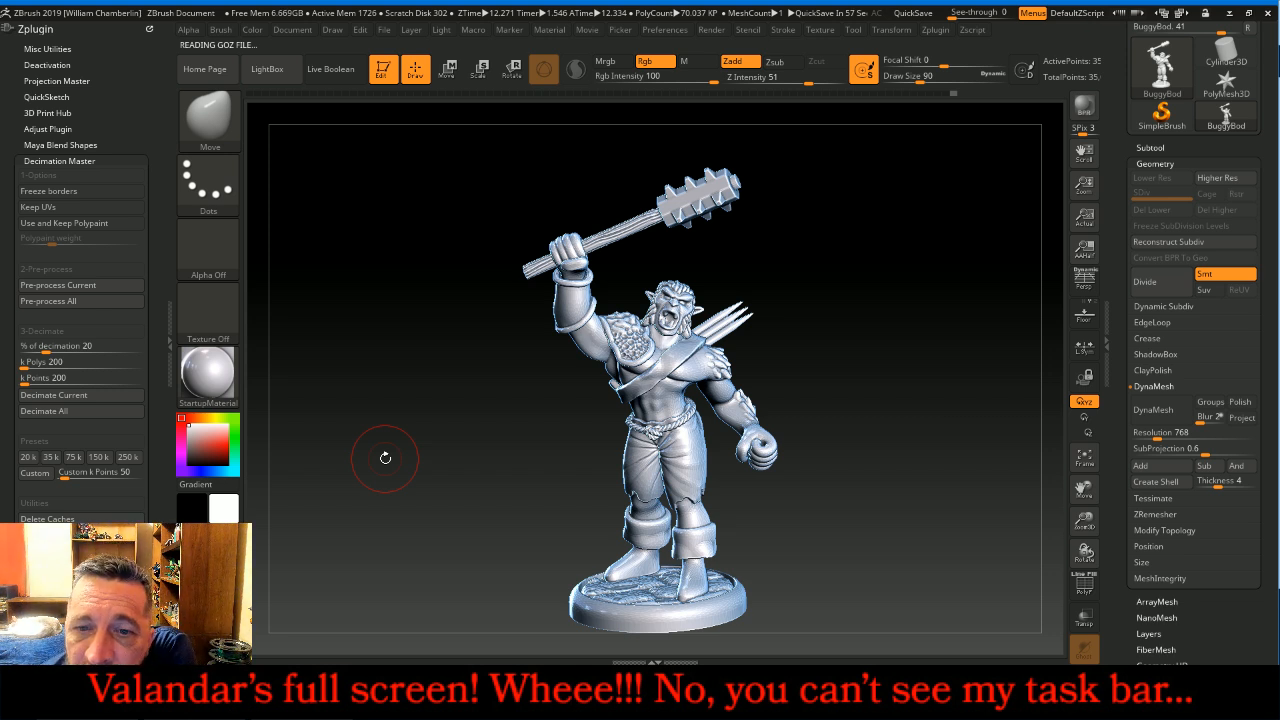
pyautogui.moveTo(386, 457); pyautogui.dragTo(509, 492)
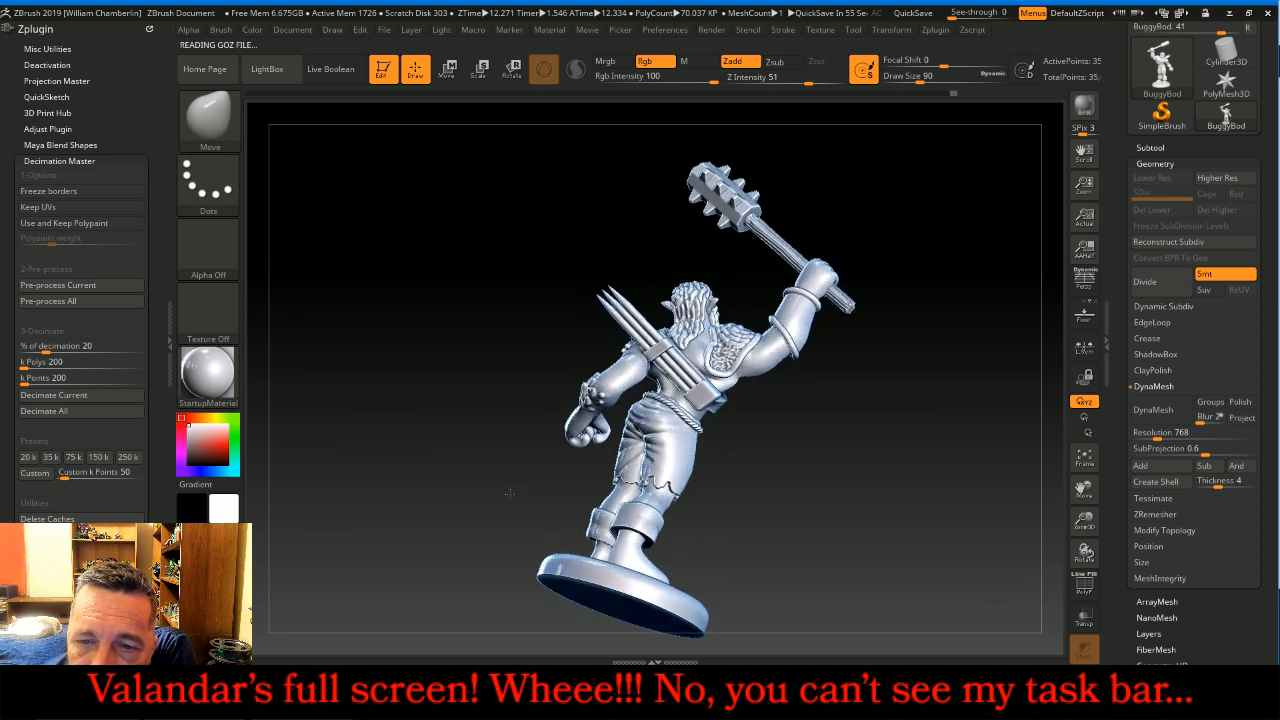
pyautogui.moveTo(1084, 520)
pyautogui.mouseDown()
pyautogui.moveTo(1084, 508)
pyautogui.moveTo(1094, 600)
pyautogui.mouseUp()
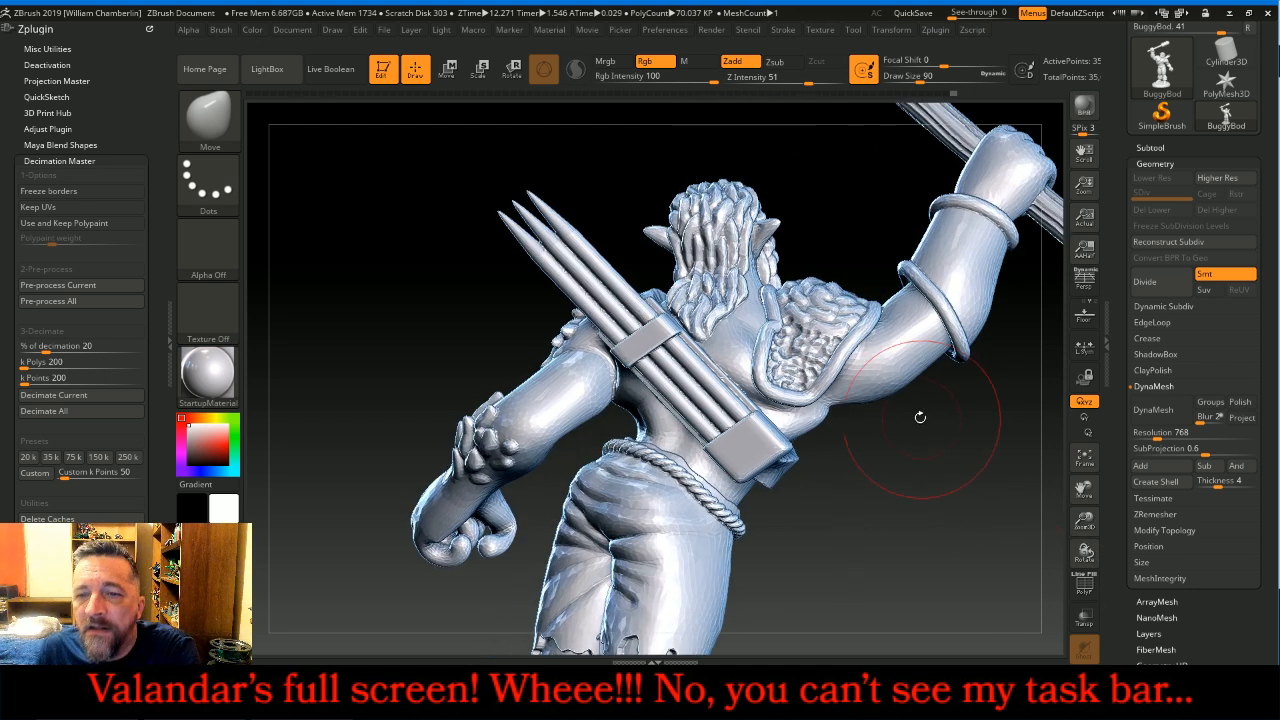
pyautogui.hotkey('ctrl', 'z')
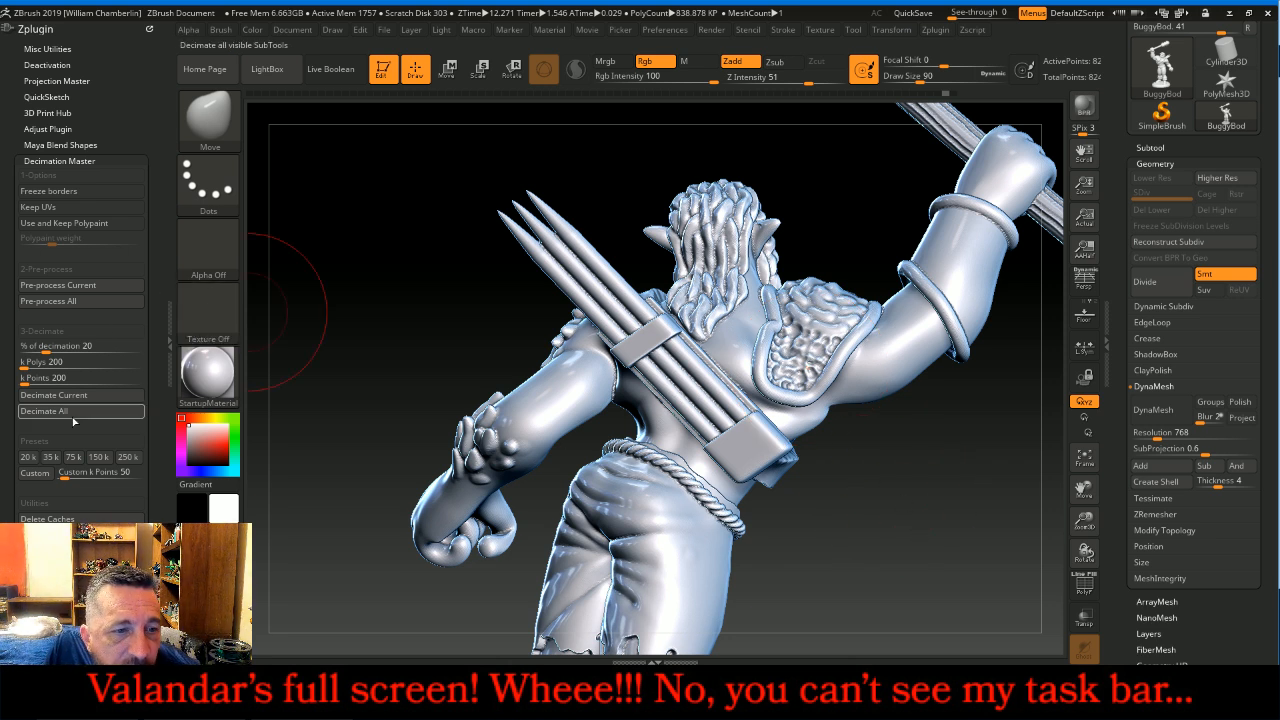
# Step: Decimate the merged model to the custom target of 50 k points, check its front and fit the whole figure in view
pyautogui.click(36, 473)
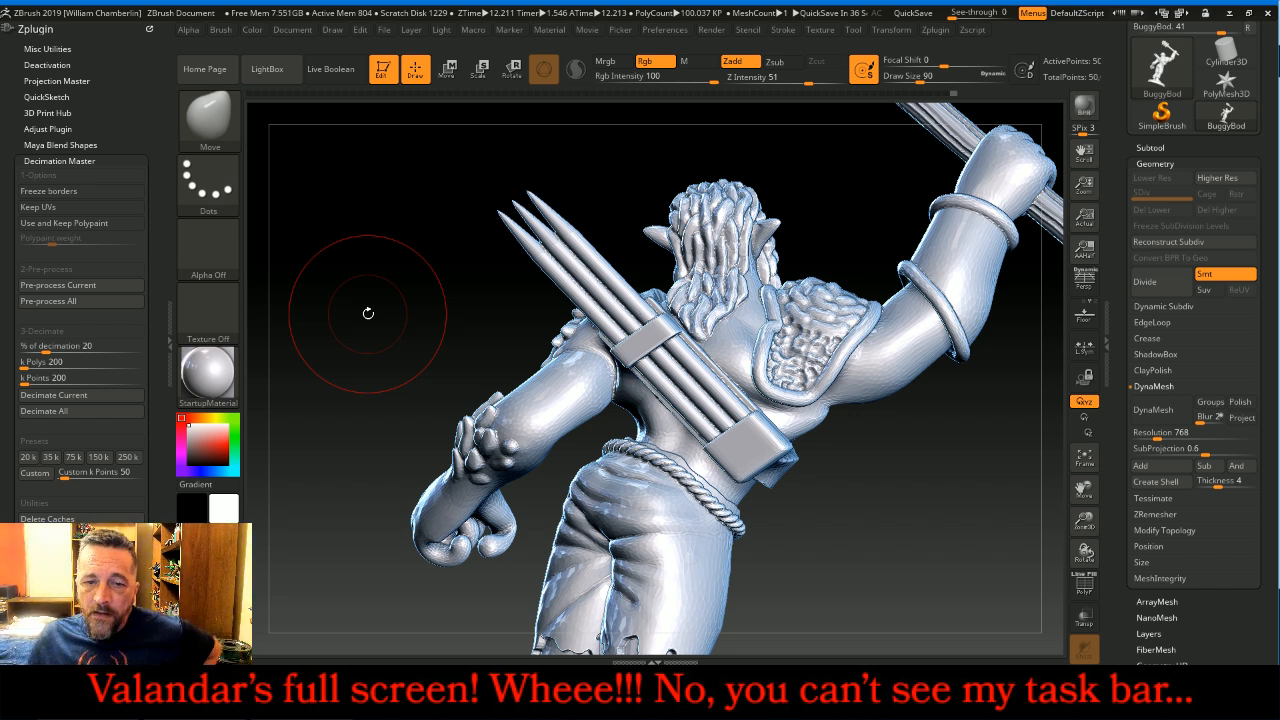
pyautogui.moveTo(377, 297); pyautogui.dragTo(542, 345)
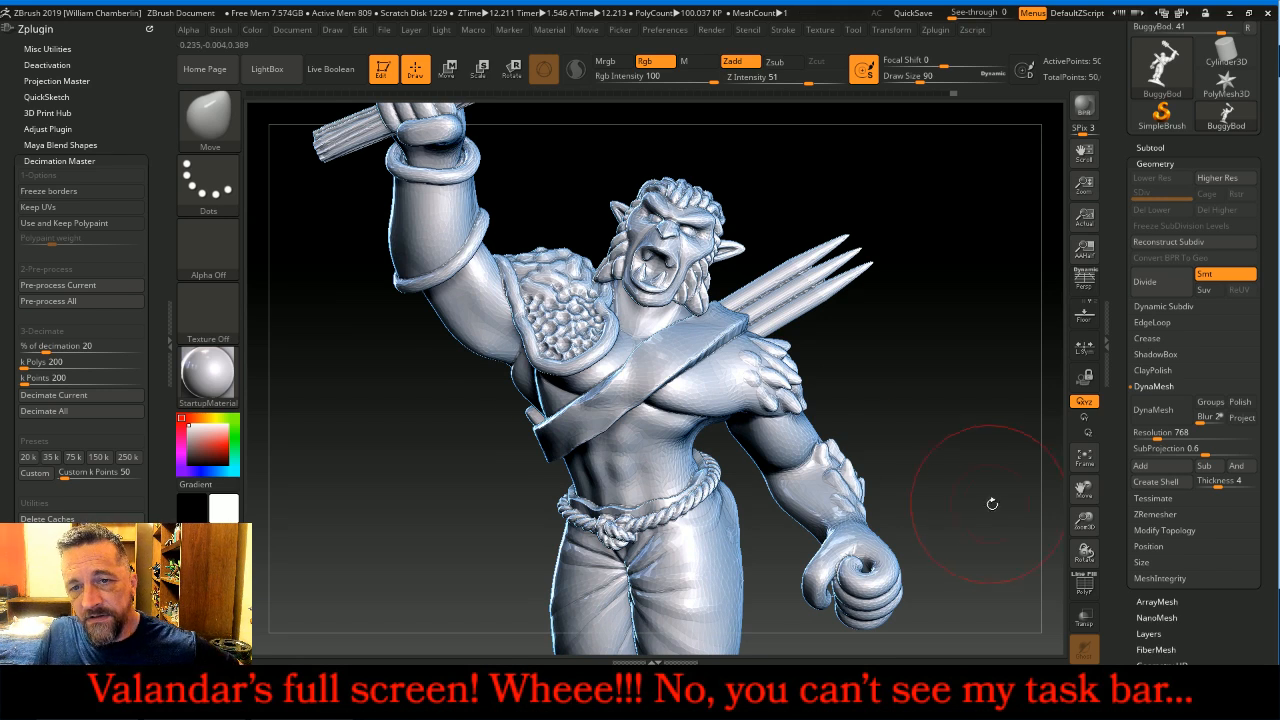
pyautogui.click(1083, 466)
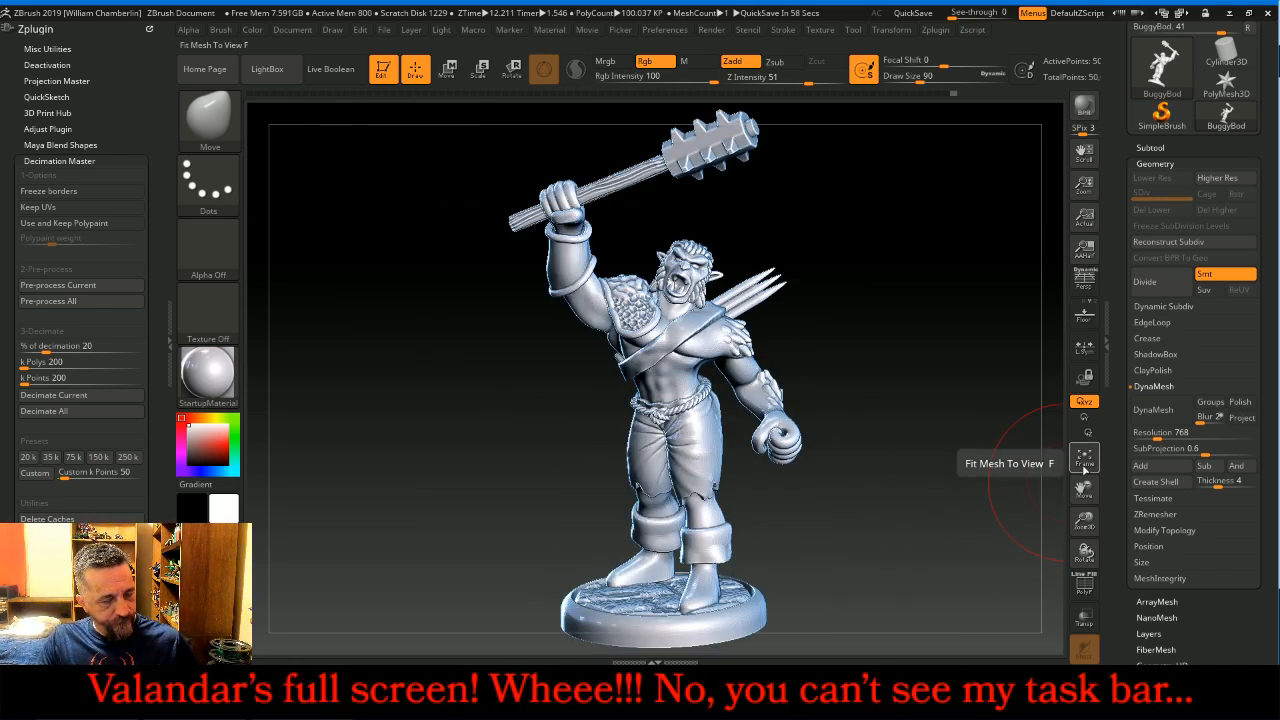
pyautogui.click(823, 705)
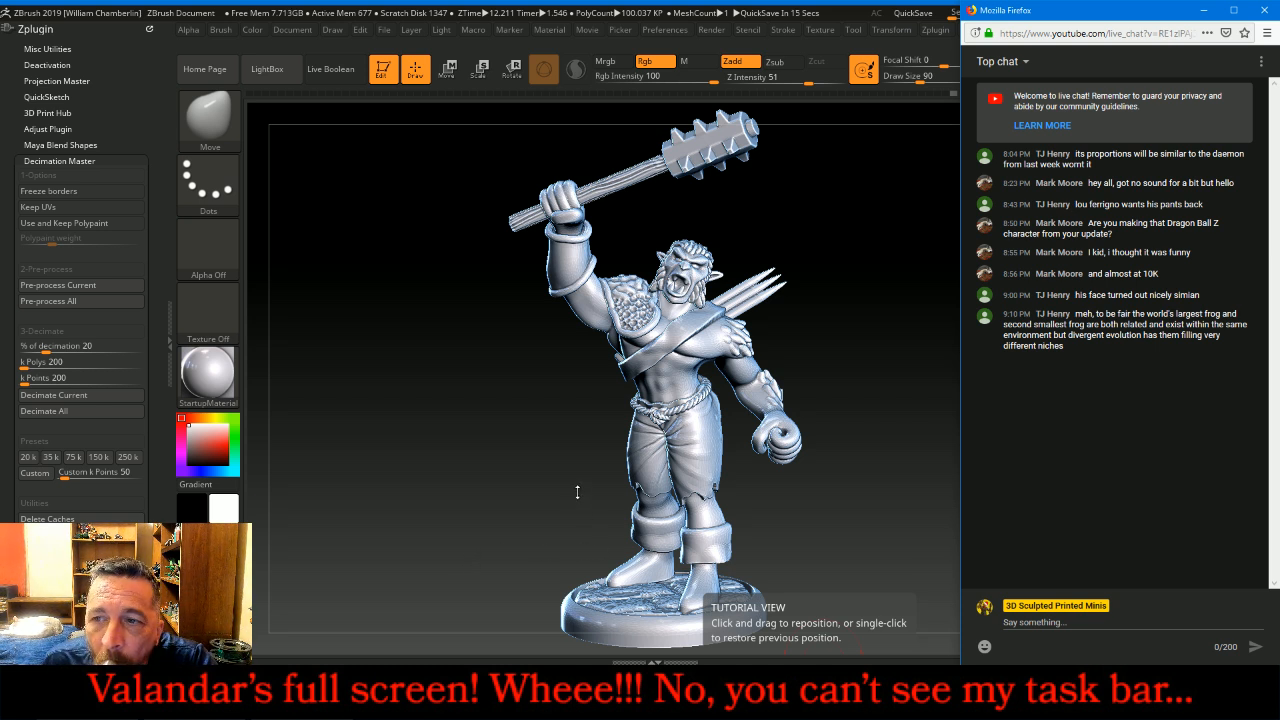
pyautogui.moveTo(539, 460)
pyautogui.mouseDown()
pyautogui.moveTo(580, 458)
pyautogui.moveTo(541, 455)
pyautogui.mouseUp()
# Step: Export the decimated model as BigBuggy into the Bugbear folder under BroadcastMiniatures > New
pyautogui.moveTo(1270, 141); pyautogui.dragTo(1261, 232)
pyautogui.click(1209, 155)
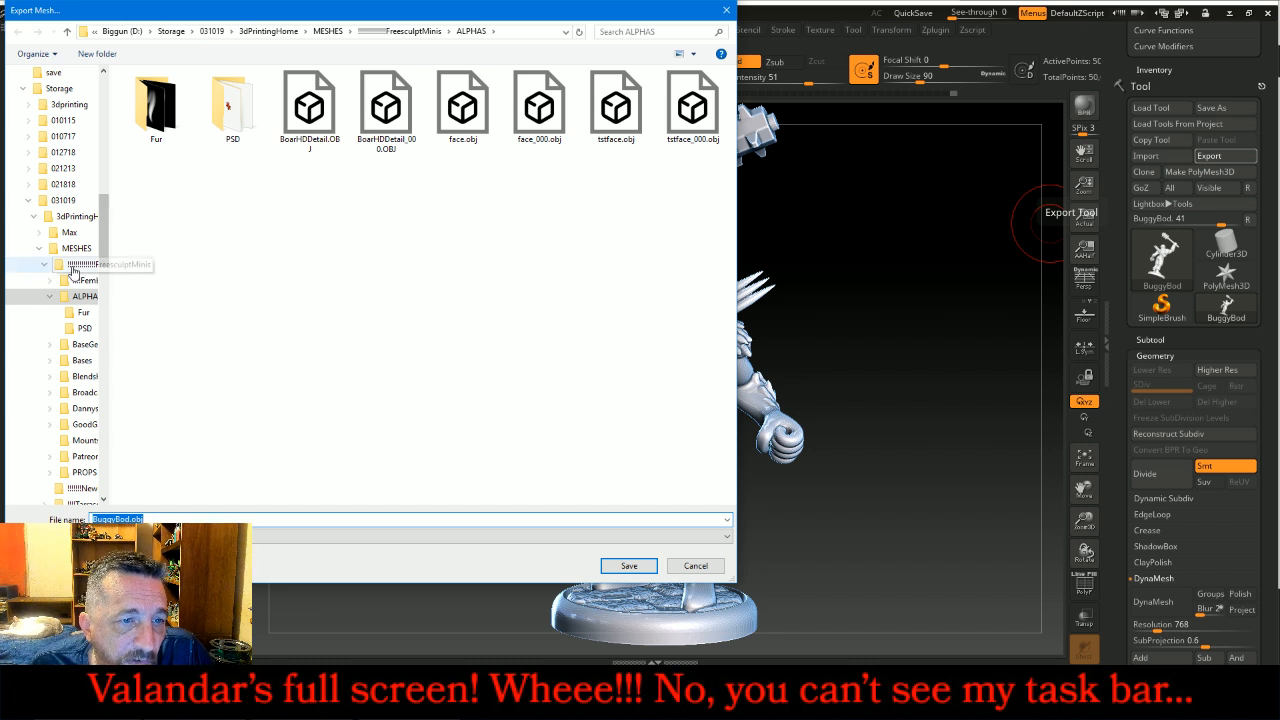
pyautogui.click(50, 297)
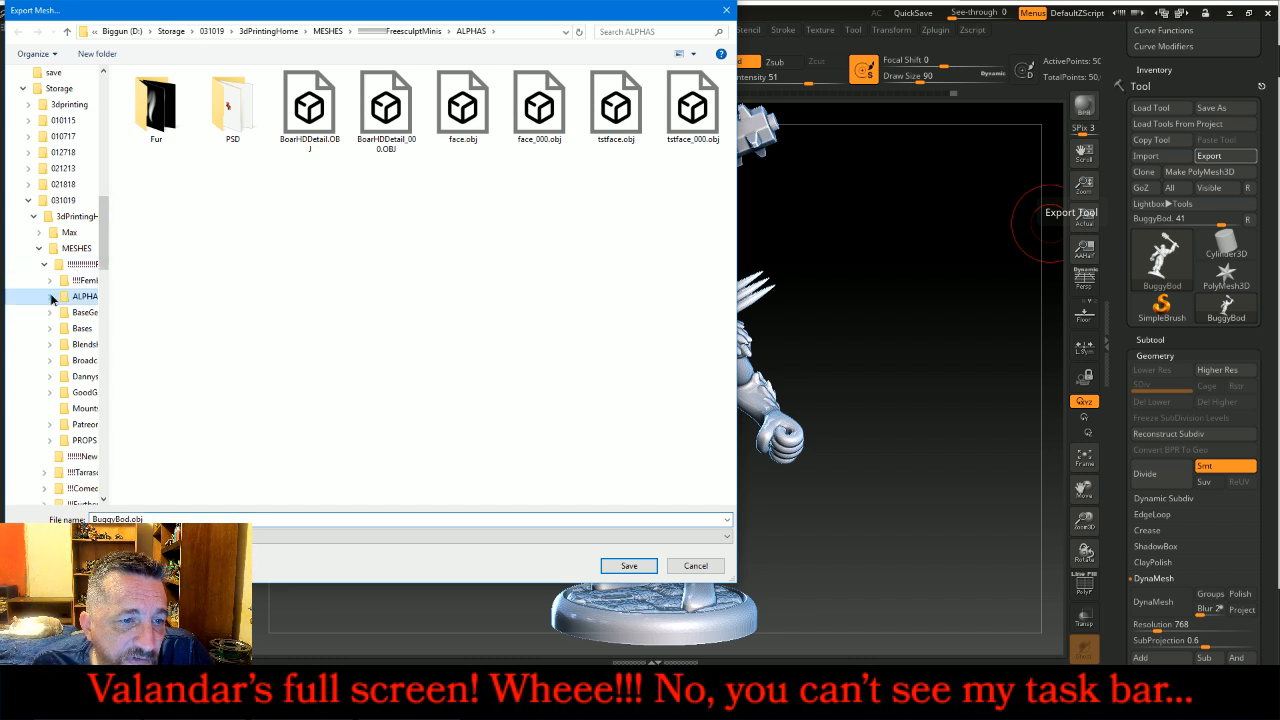
pyautogui.click(76, 345)
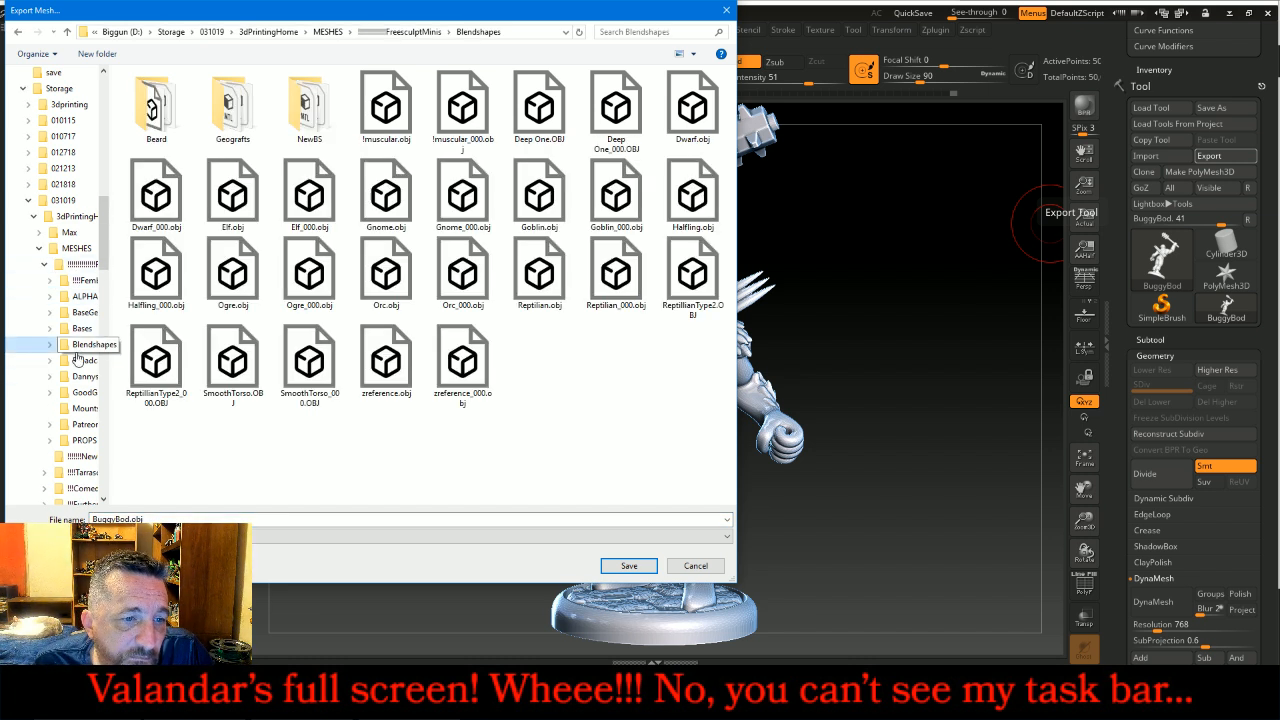
pyautogui.click(80, 360)
pyautogui.doubleClick(160, 110)
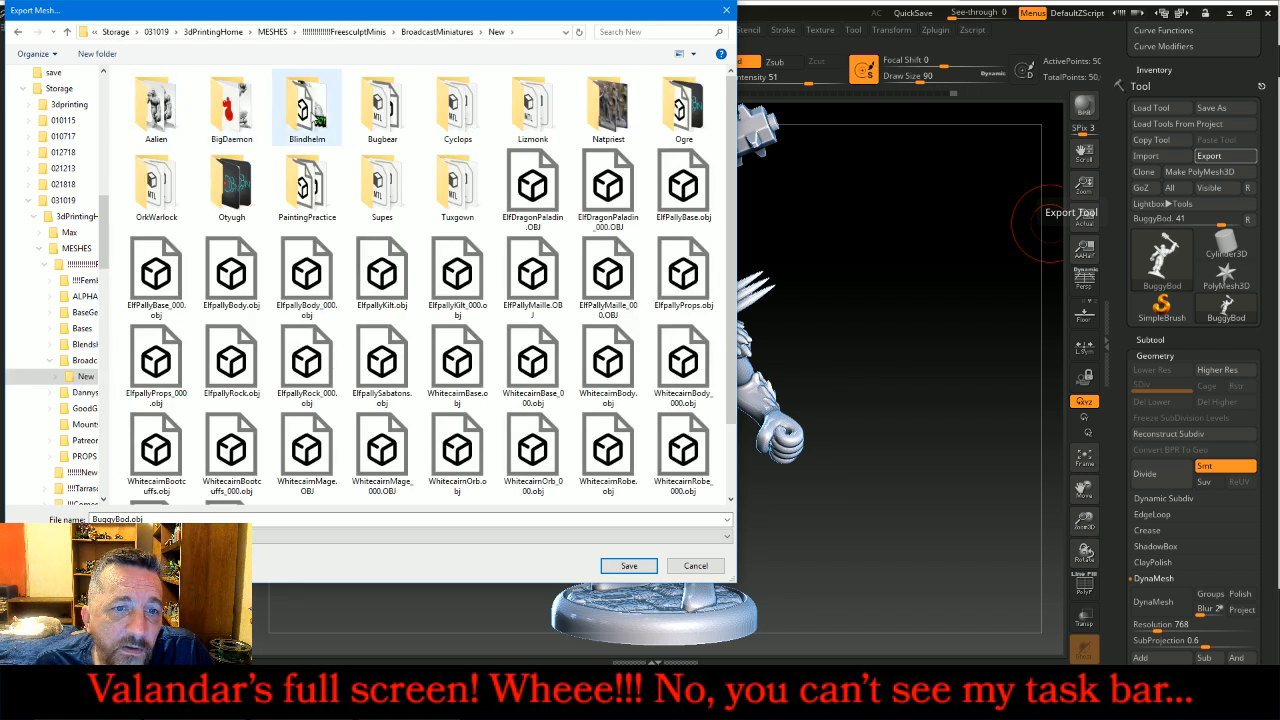
pyautogui.doubleClick(385, 110)
pyautogui.click(252, 518)
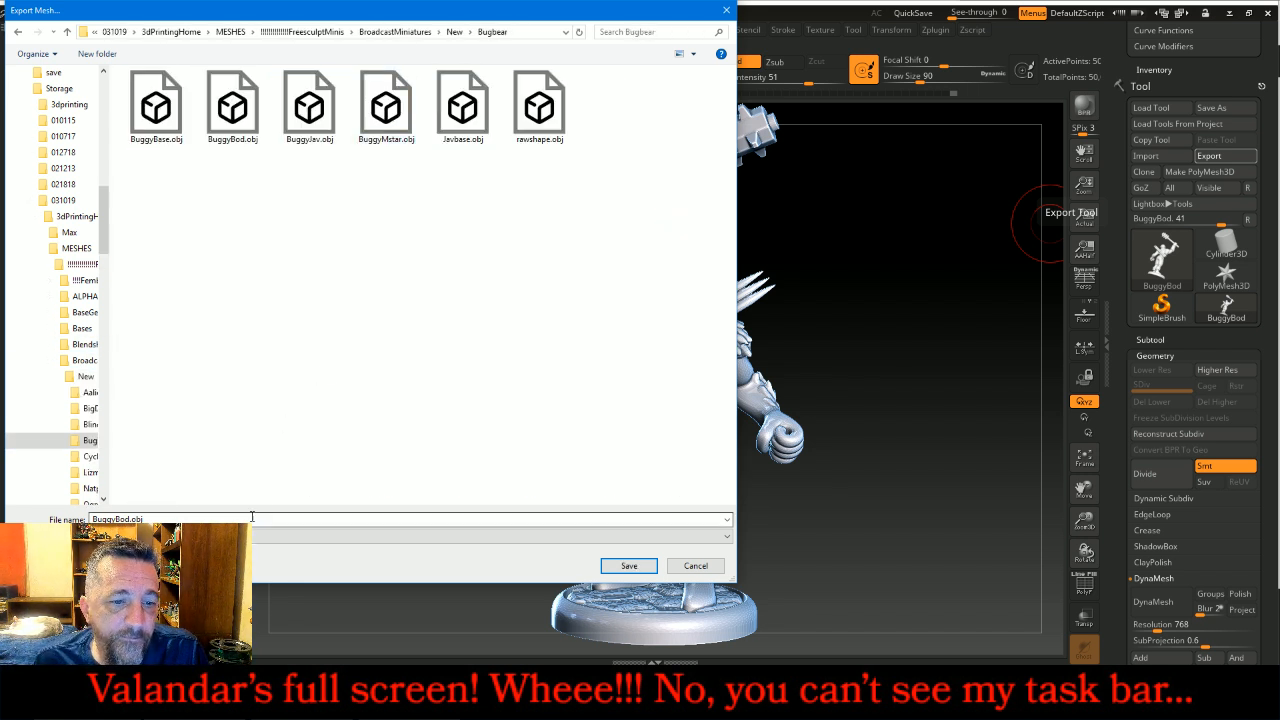
pyautogui.write('Big')
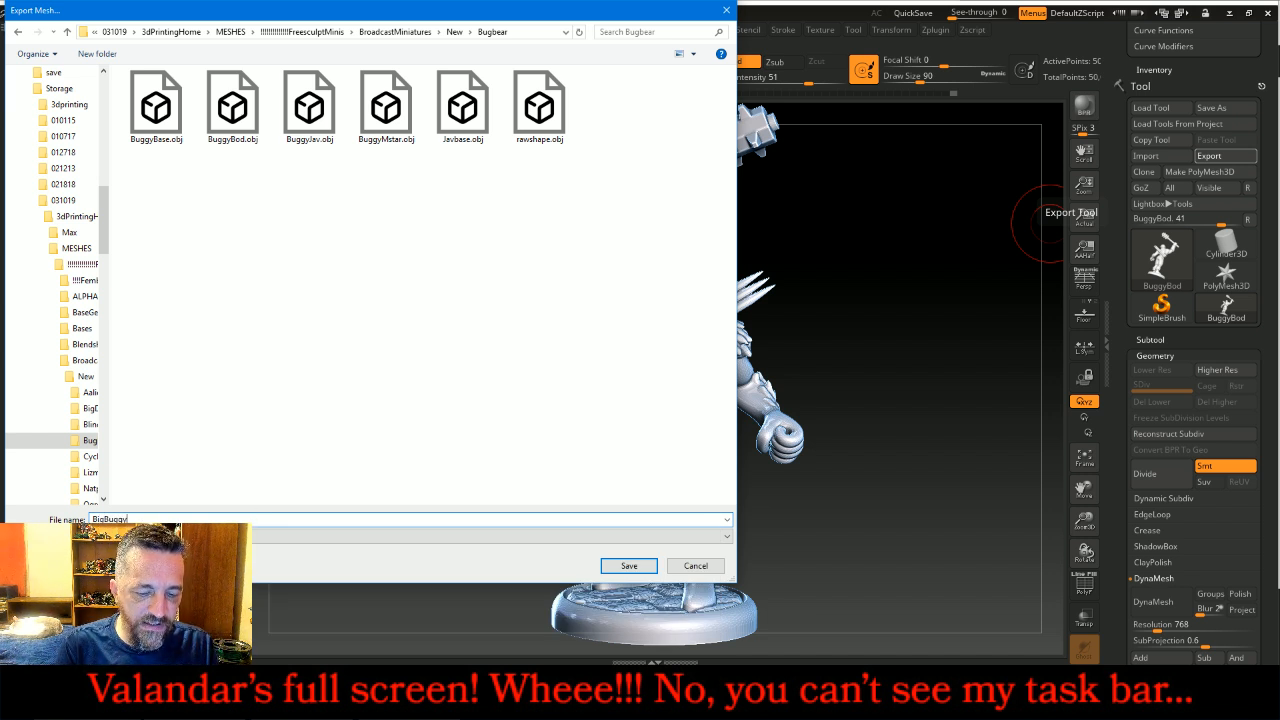
pyautogui.press('Return')
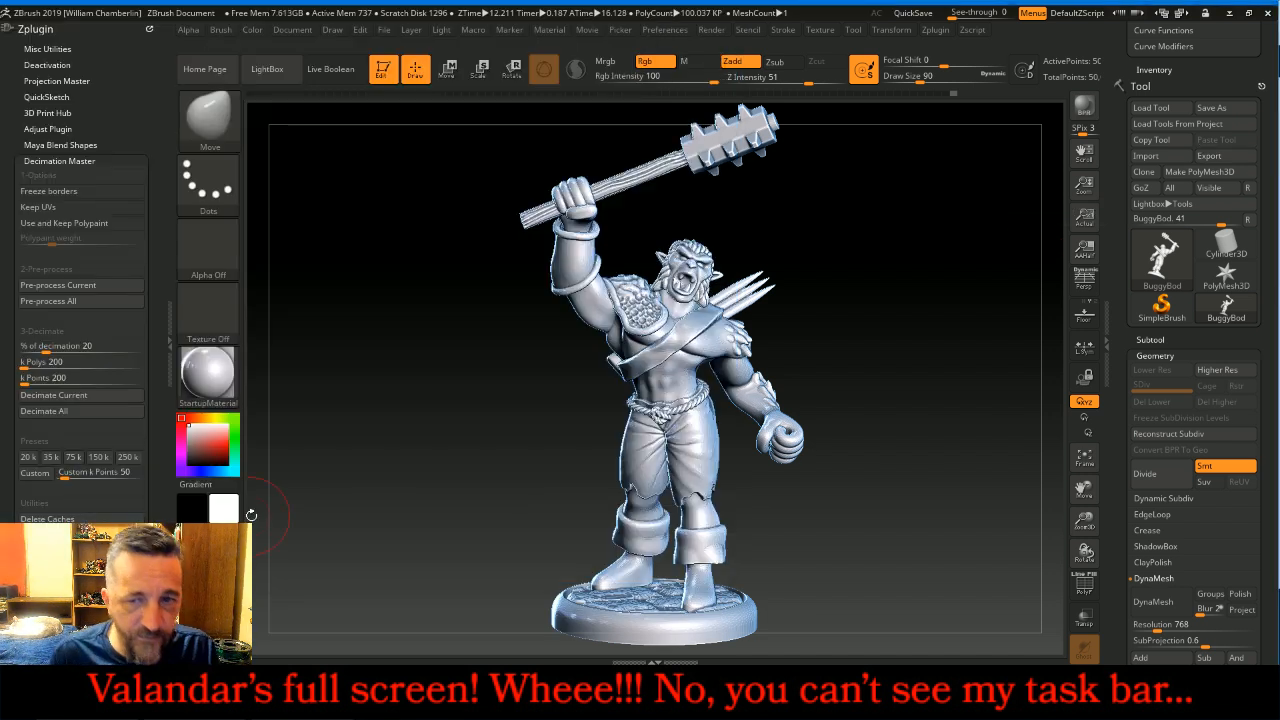
pyautogui.moveTo(889, 323); pyautogui.dragTo(931, 297)
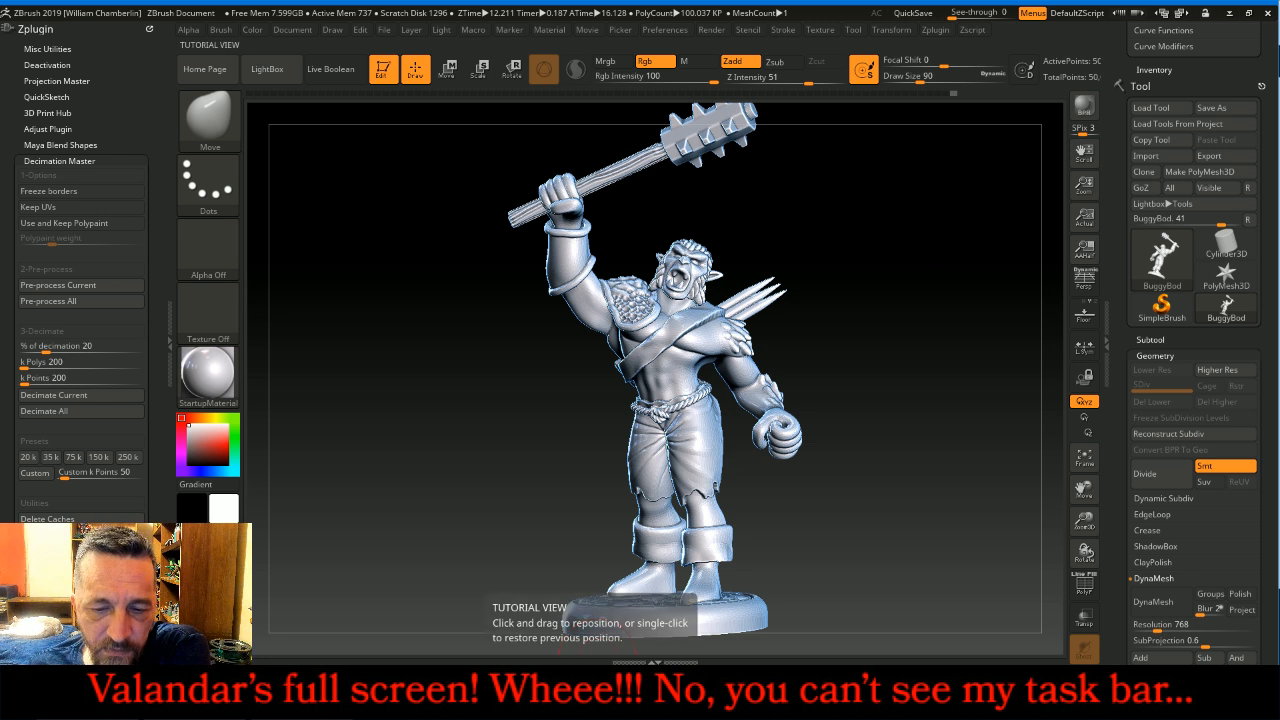